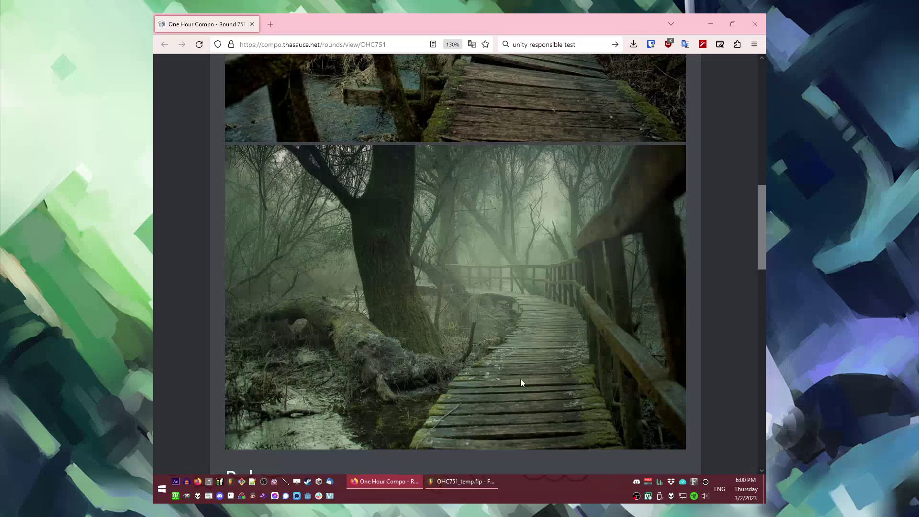
Step: Look over the two theme pictures on the competition page and reset the page zoom
scroll(519, 383, "up", 5)
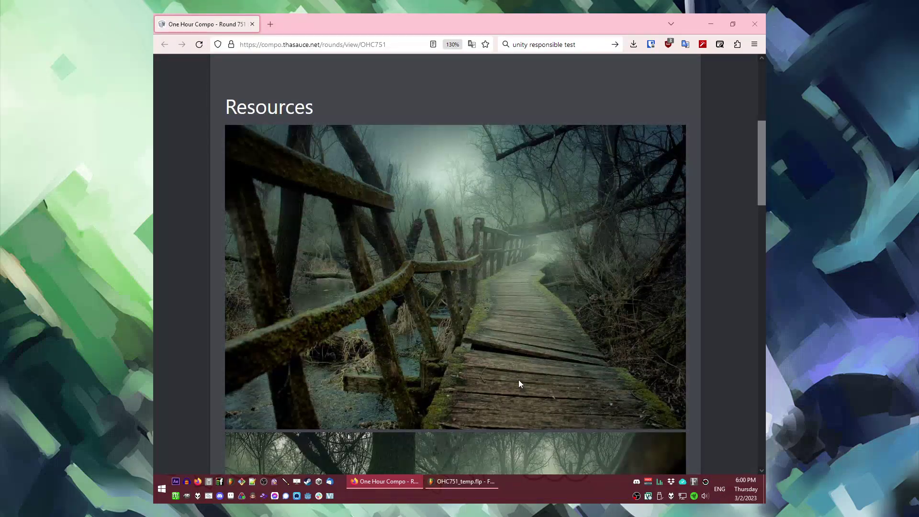
scroll(513, 383, "down", 5)
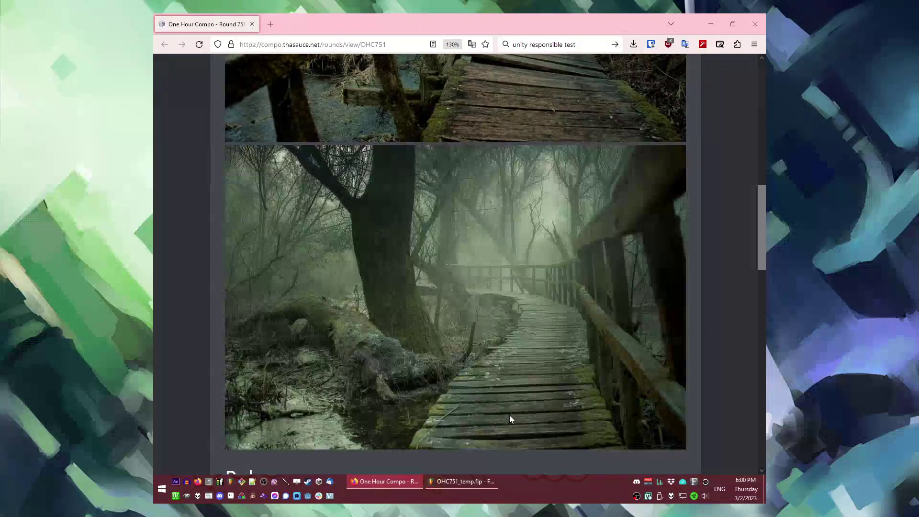
scroll(510, 416, "up", 5)
key("ctrl+0")
scroll(487, 347, "up", 3)
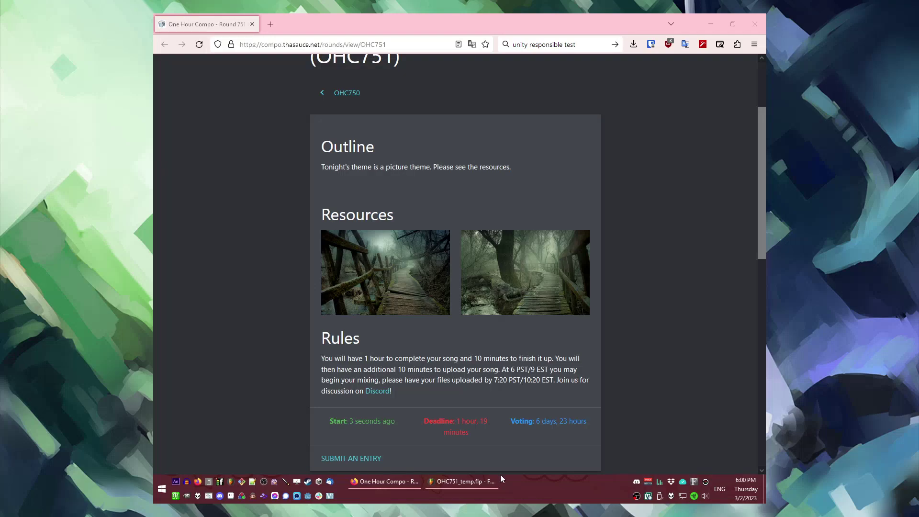
Step: Look through the channel presets and the instrument plugins in FL Studio, and return to the theme page in the browser
left_click(474, 486)
scroll(261, 322, "down", 5)
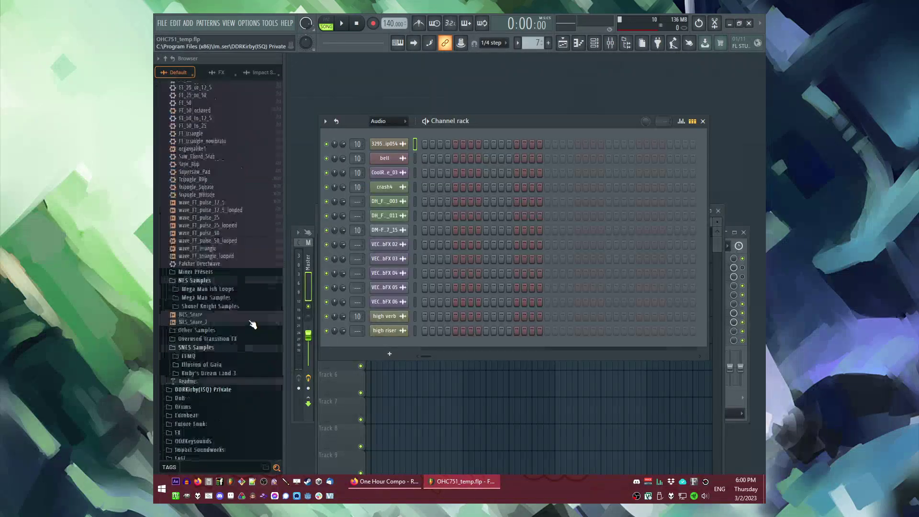
left_click(188, 24)
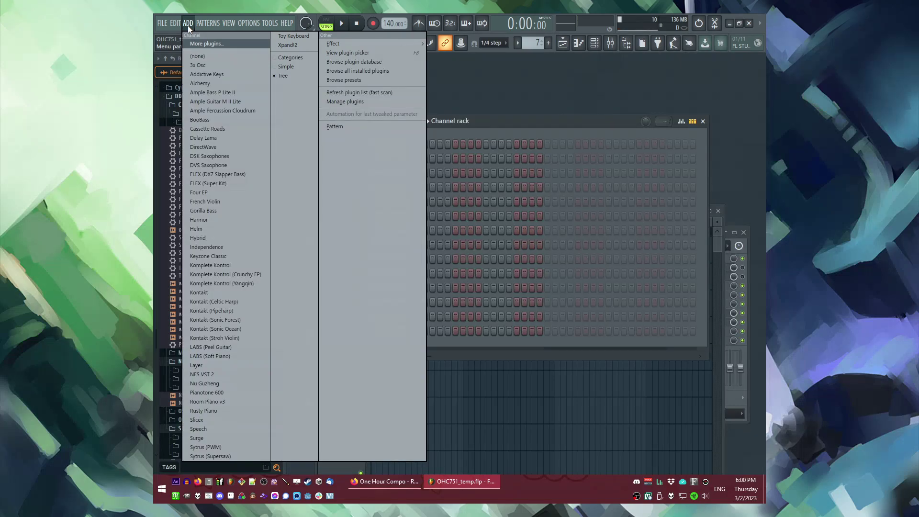
left_click(188, 25)
left_click(414, 487)
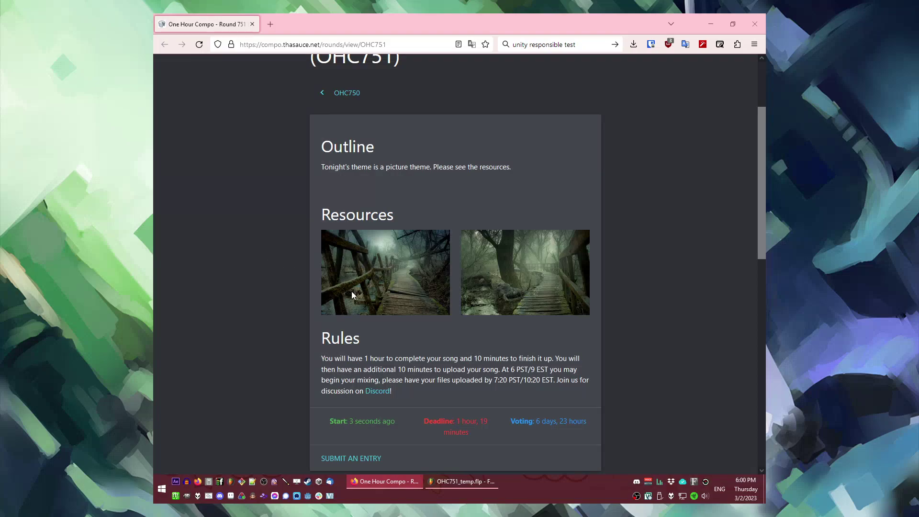
Step: Switch to FL Studio, add the FT_25 3x Osc preset as a new channel and open its piano roll
left_click(491, 483)
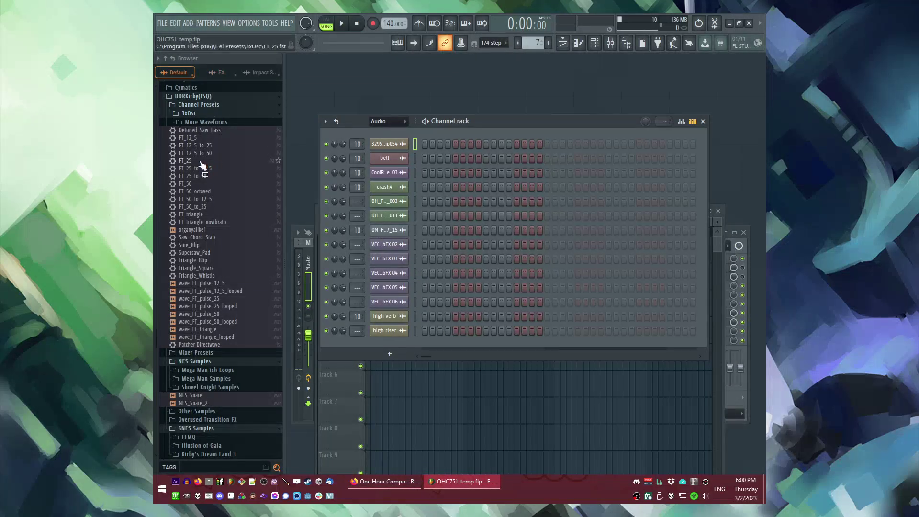
left_click_drag(200, 163, 410, 352)
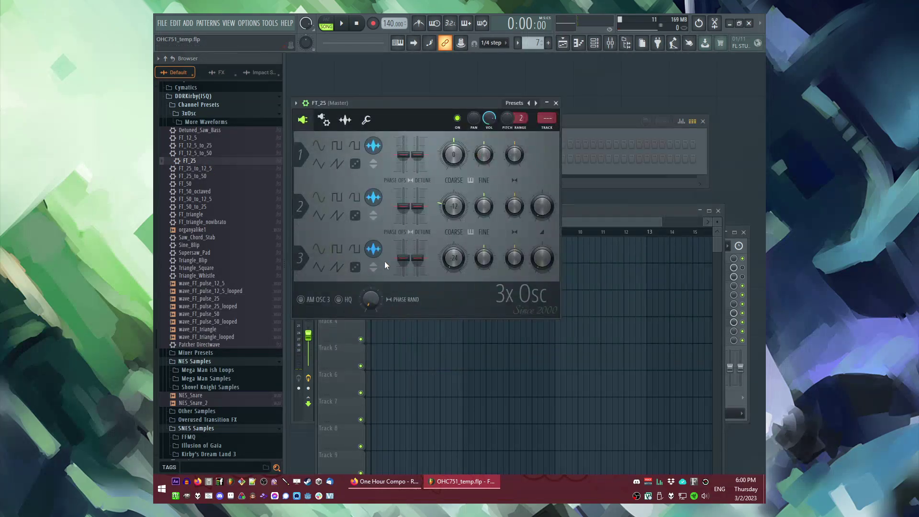
left_click_drag(400, 110, 415, 209)
right_click(407, 154)
left_click(431, 157)
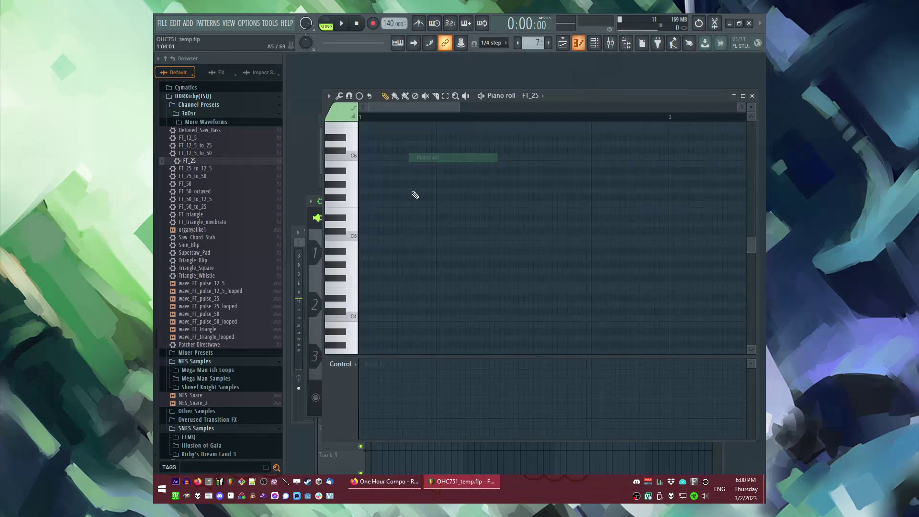
Step: Replace the FT_25 channel's sound with the FT_50 preset and open its piano roll
key("F6")
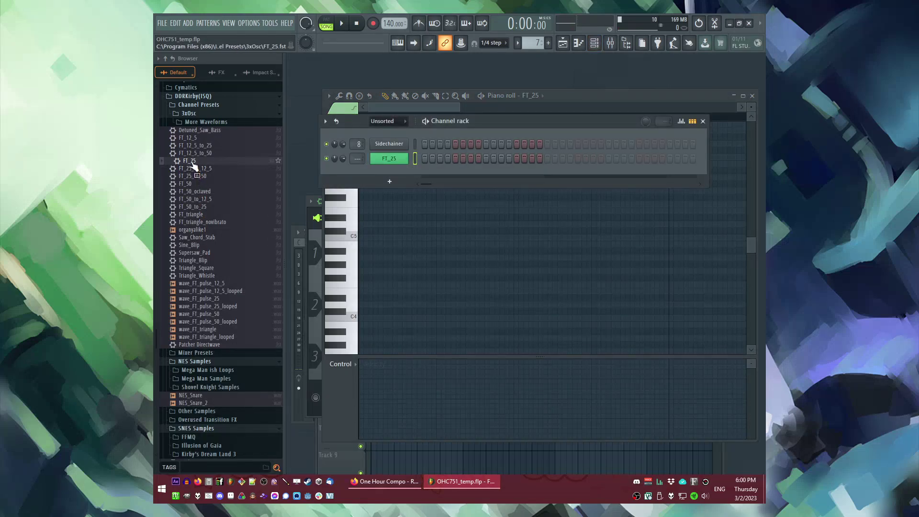
left_click_drag(189, 183, 389, 159)
right_click(396, 157)
left_click(431, 158)
right_click(396, 158)
left_click(428, 158)
Step: Draw four consecutive one-step notes from the start of bar 1: F#5, G5, D#5 and C5
left_click(366, 197)
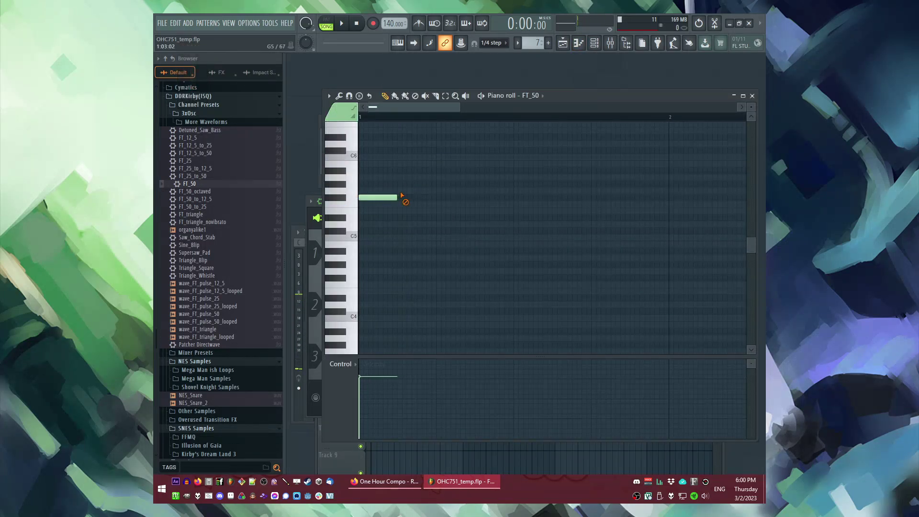
scroll(394, 196, "down", 1)
left_click_drag(390, 197, 374, 197)
left_click(382, 191)
key("ctrl+a")
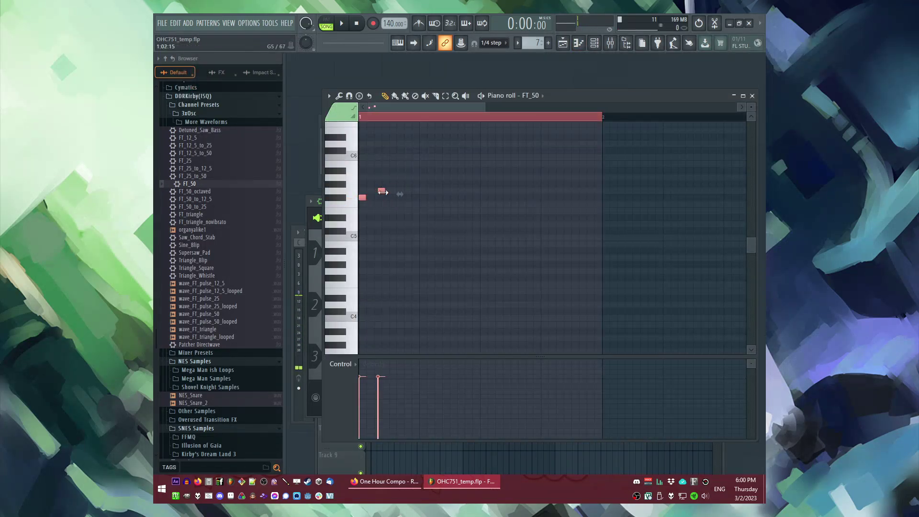
left_click(391, 193)
left_click_drag(387, 191, 383, 191)
left_click(395, 217)
left_click(410, 238)
Step: Preview the pattern at 80 and 90 BPM and set the project tempo to 100 BPM
key("space")
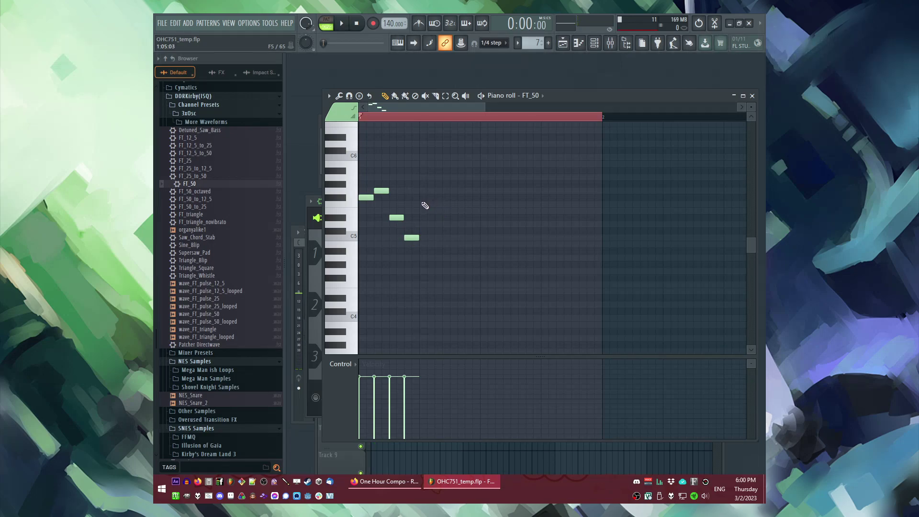
key("space")
right_click(393, 24)
mouse_move(450, 33)
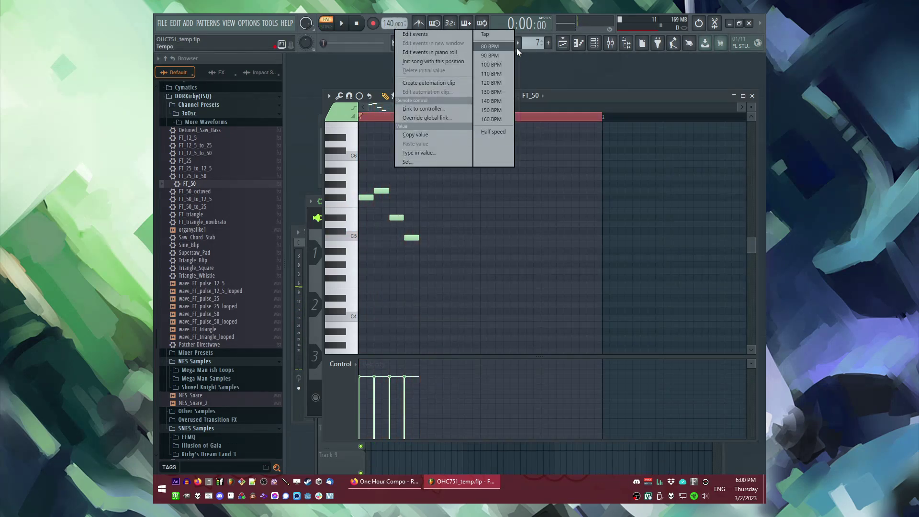
left_click(493, 47)
key("space")
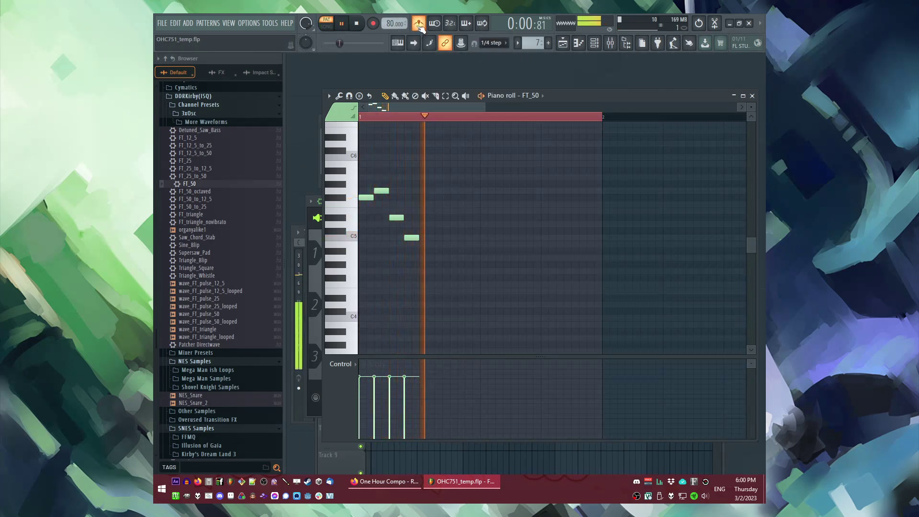
key("space")
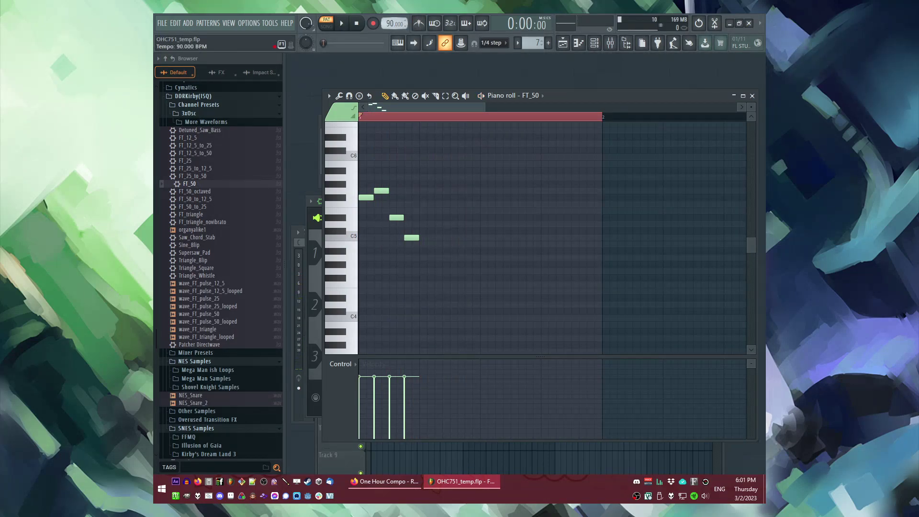
key("space")
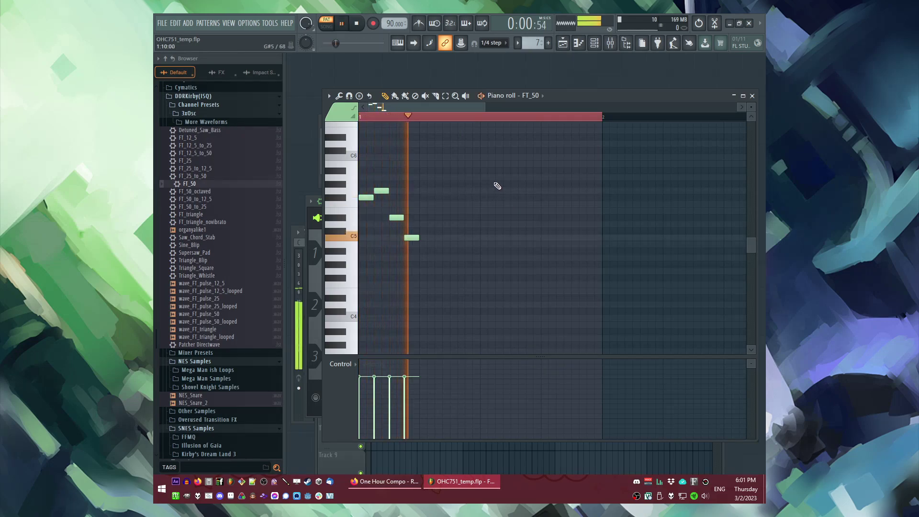
scroll(393, 22, "up", 10)
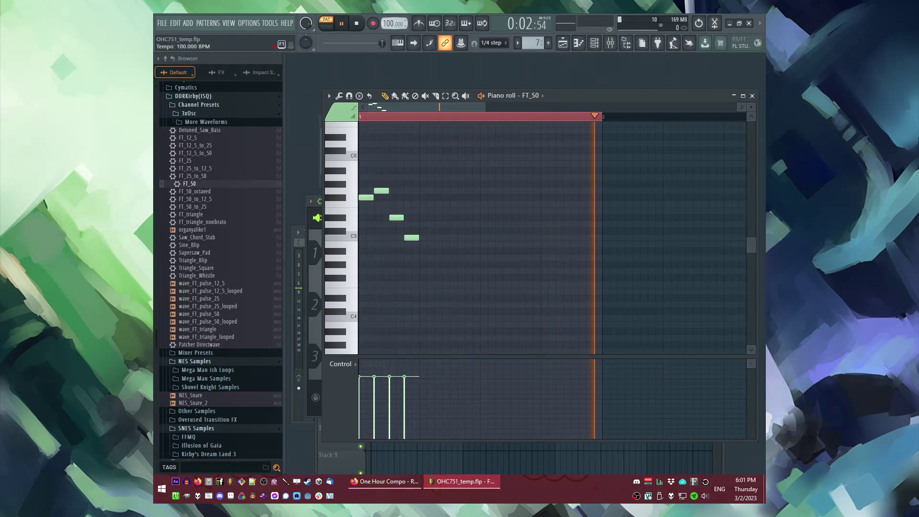
Step: Inspect the FT_50 channel's volume envelope and route the channel to mixer track 11
key("F6")
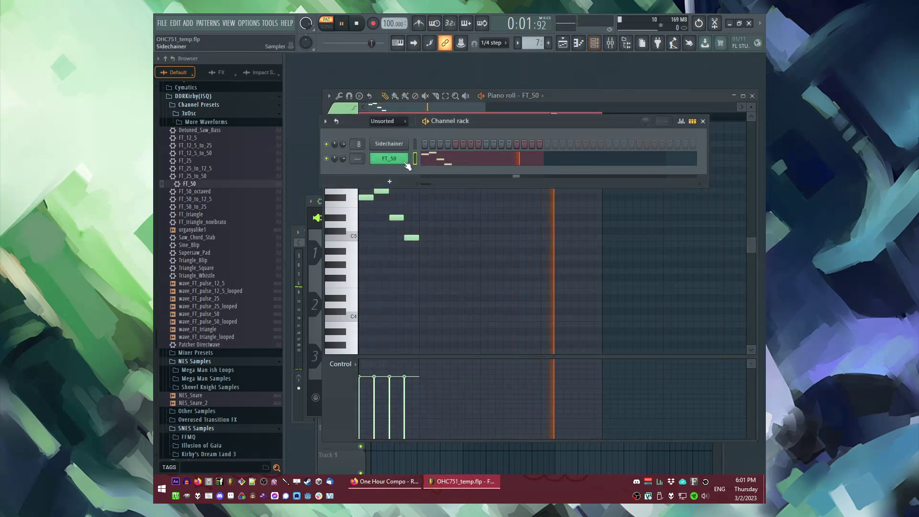
left_click(392, 158)
key("space")
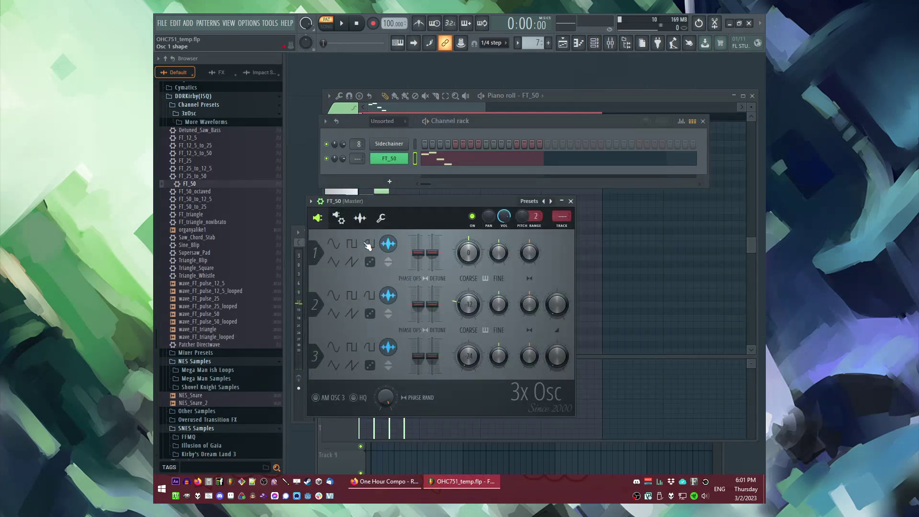
left_click(338, 218)
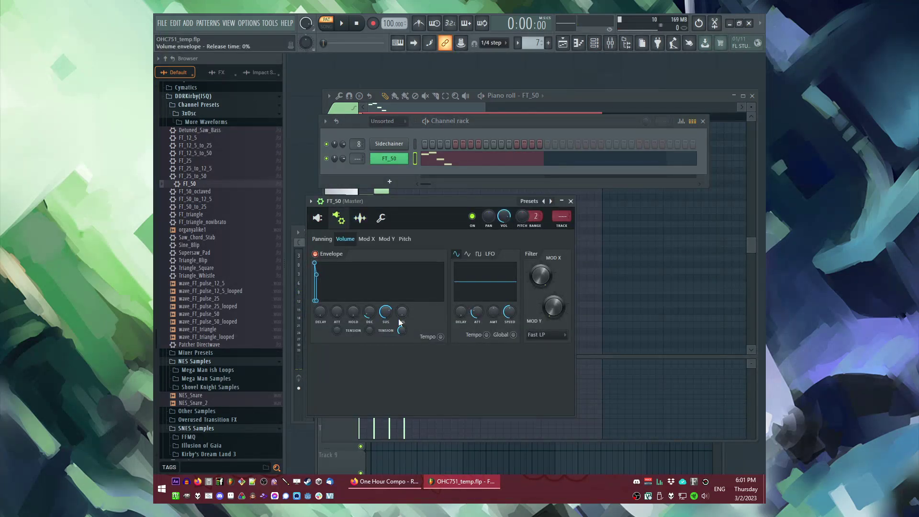
key("ctrl+l")
Step: Add ValhallaSupermassive to slot 7 of the FT_50 mixer track and preview the sound
key("F9")
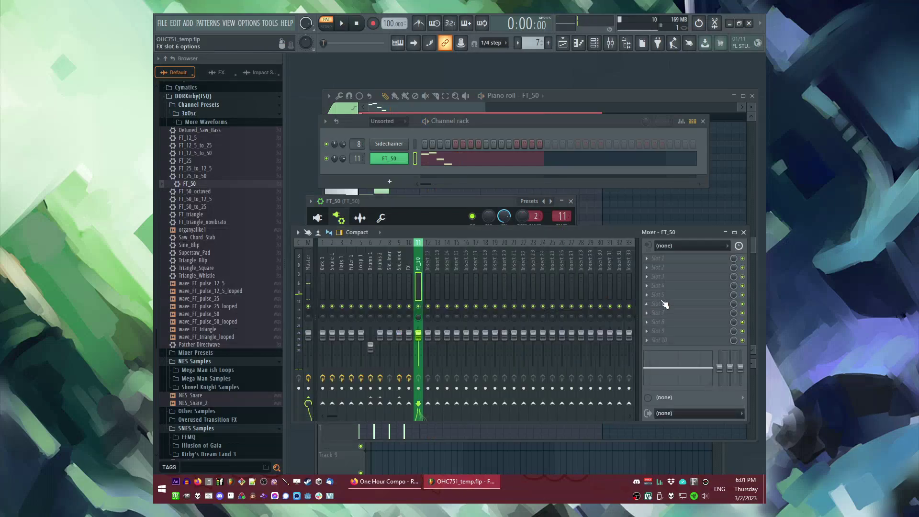
left_click(646, 297)
left_click(606, 420)
key("space")
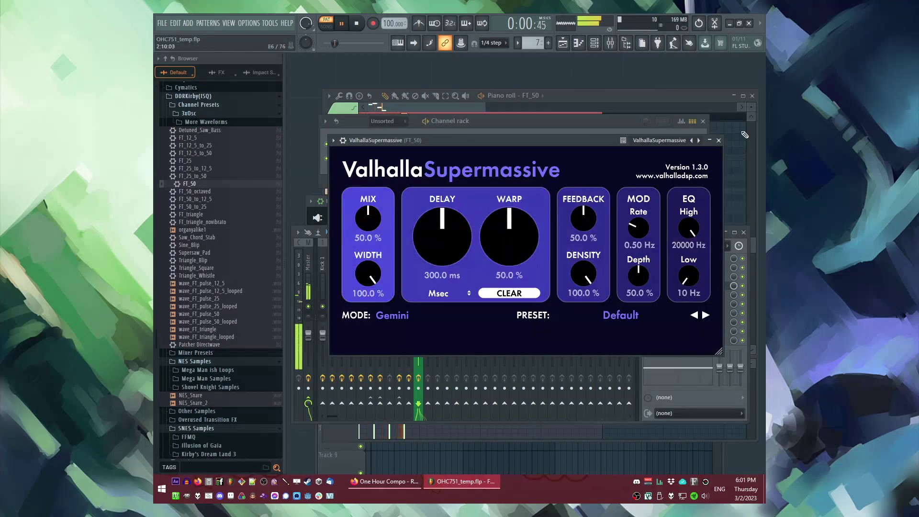
left_click(718, 140)
key("space")
Step: Add Fruity Delay Bank to slot 3 of the FT_50 mixer track and listen to the delayed pattern
left_click(646, 276)
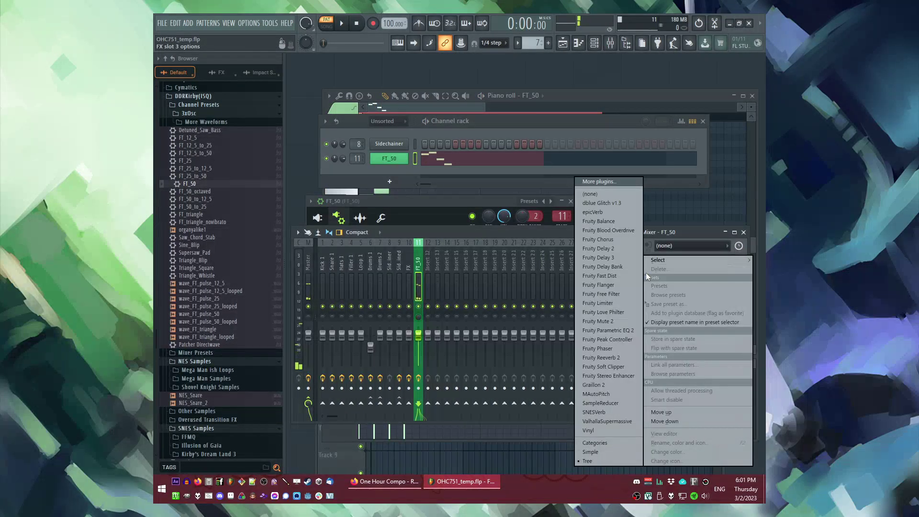
left_click(606, 266)
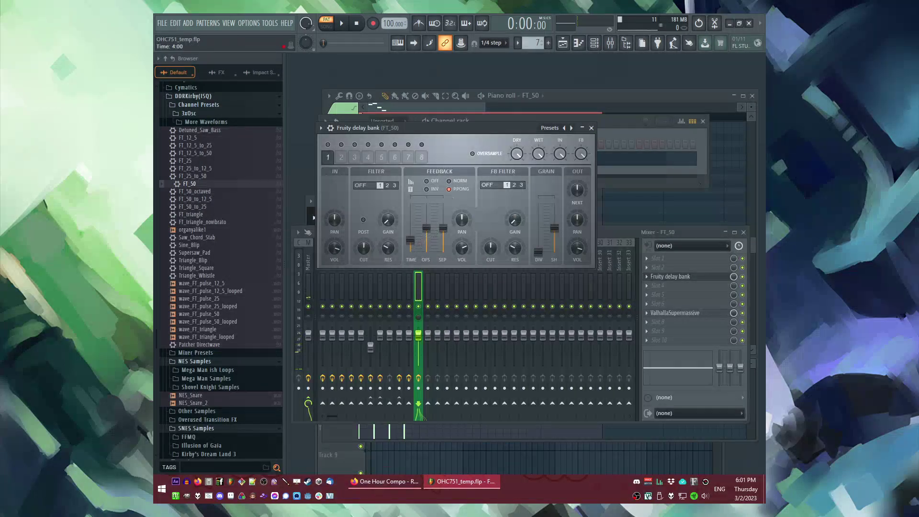
key("space")
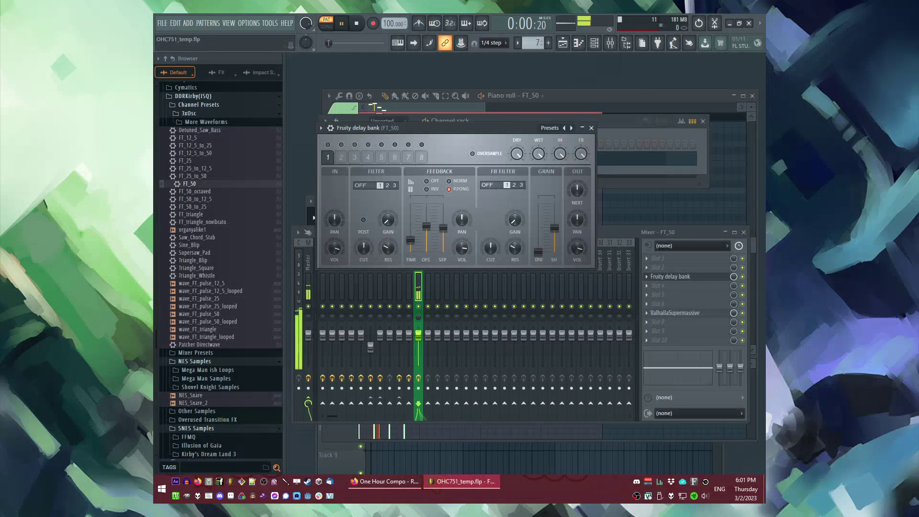
left_click(591, 128)
Step: Stop playback and place Pattern 7 at bar 1 on Track 2 of the playlist
key("F5")
key("space")
left_click_drag(534, 46, 376, 270)
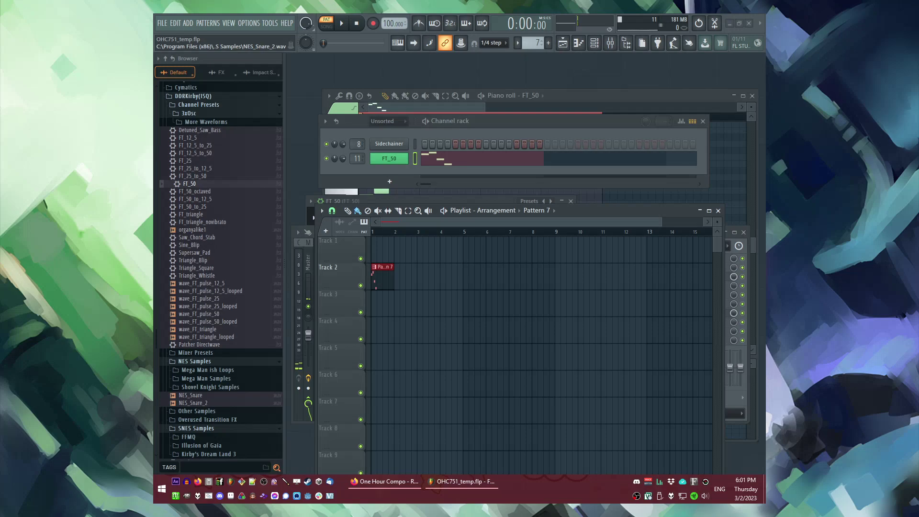
Step: Lower the system volume to 14 and play the pattern to check the loudness
key("XF86AudioLowerVolume")
key("XF86AudioLowerVolume")
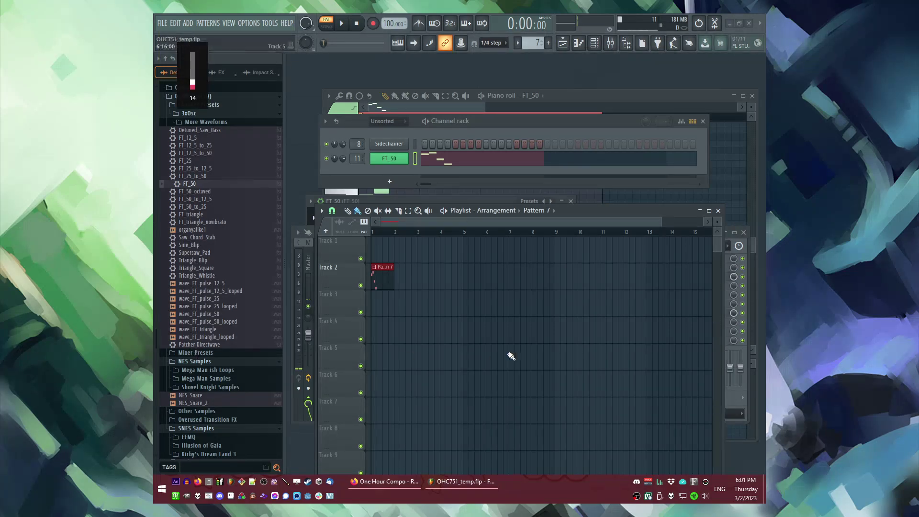
key("space")
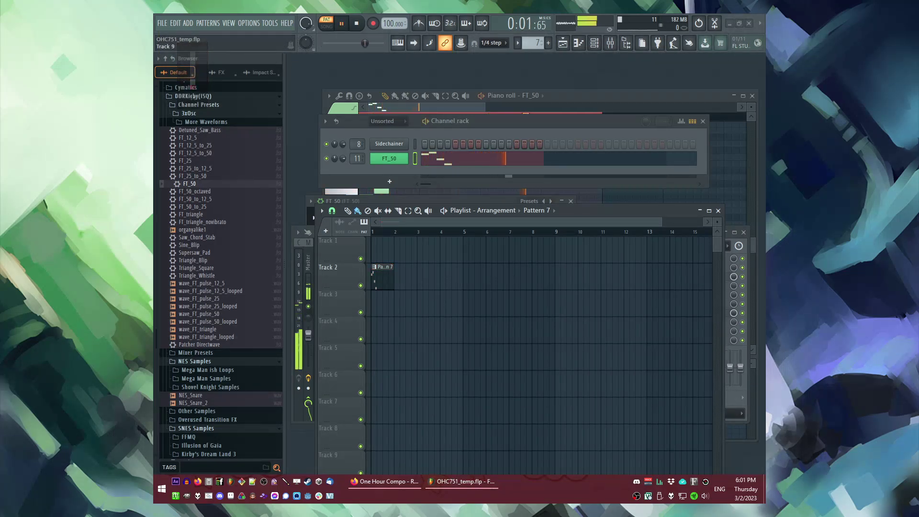
key("space")
Step: Move the Pattern 7 clip to bar 2 and place a new empty Pattern 8 at bar 1 on Track 3
scroll(347, 305, "up", 3)
left_click_drag(386, 285, 441, 285)
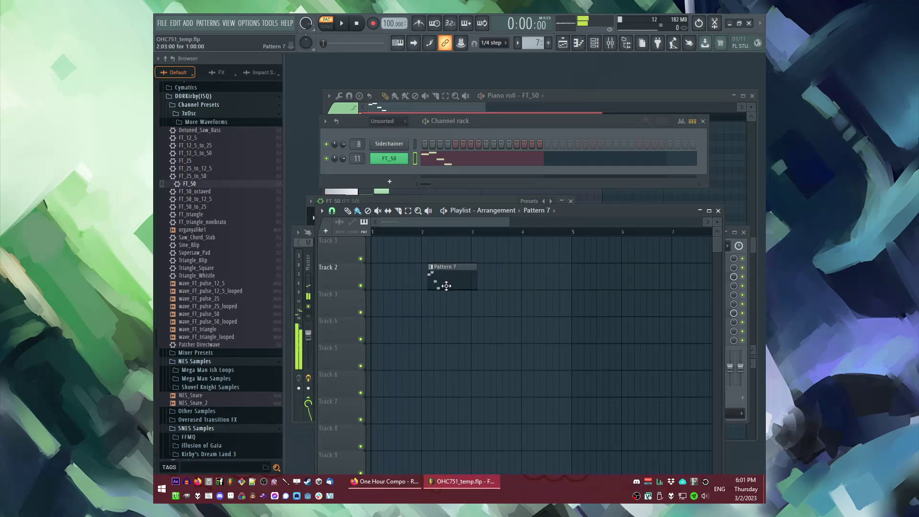
key("F4")
left_click(443, 341)
left_click_drag(443, 340, 375, 306)
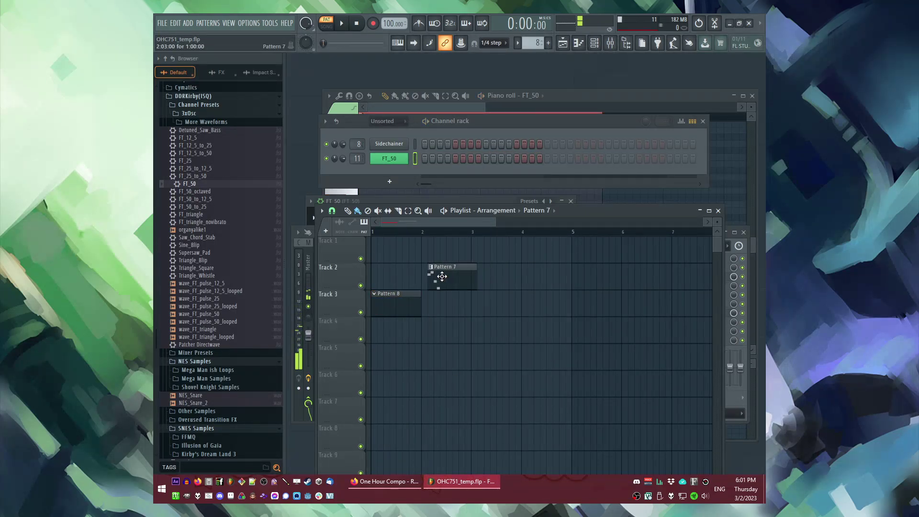
left_click_drag(467, 273, 437, 277)
Step: Place the bell audio clip on Track 4 so it leads up to bar 2, and play the arrangement in song mode
left_click(536, 211)
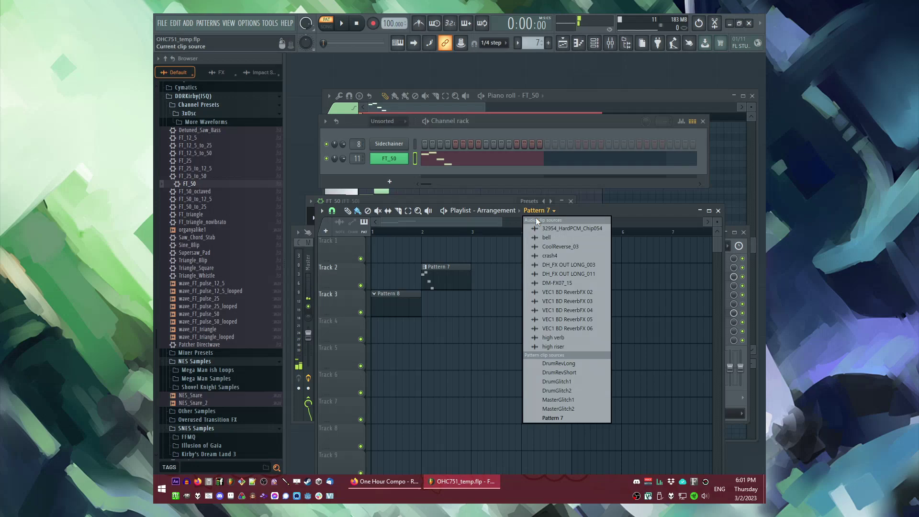
left_click(546, 237)
left_click(460, 372)
left_click_drag(460, 372, 411, 320)
key("space")
scroll(411, 320, "up", 5)
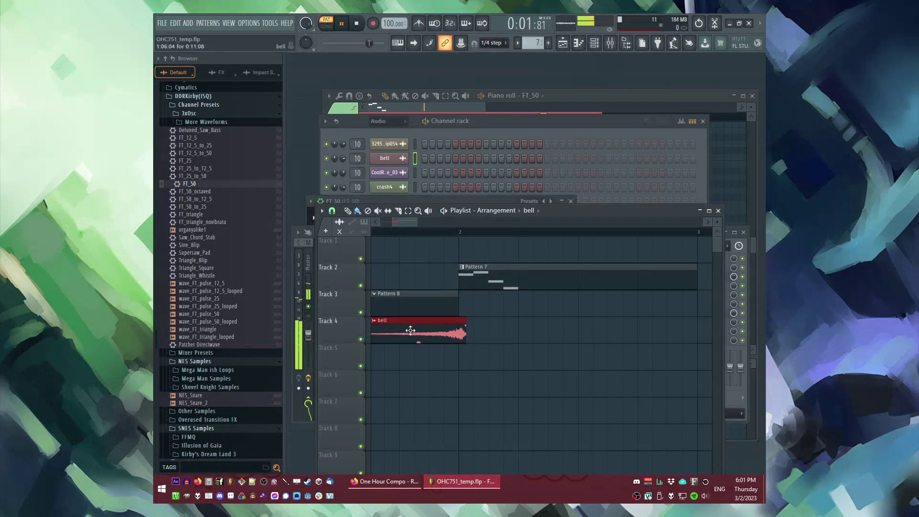
key("l")
scroll(506, 330, "down", 3)
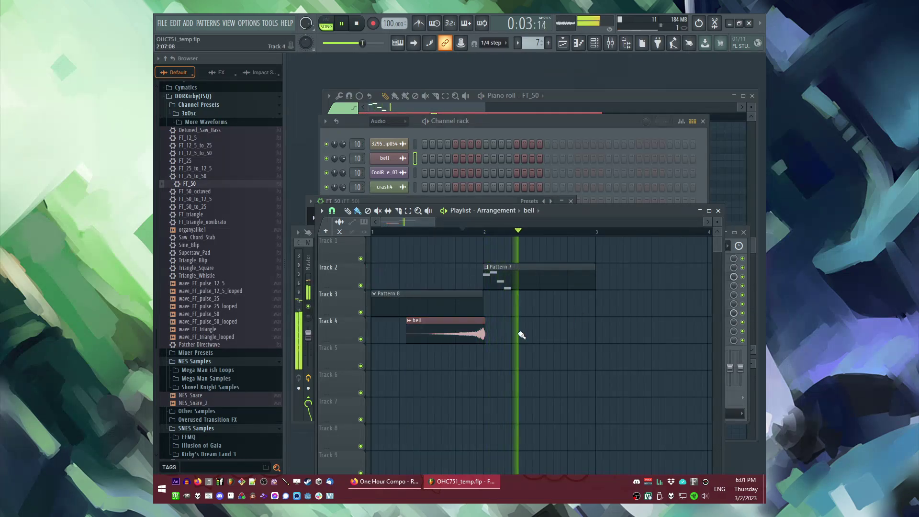
Step: Open the Fruity delay bank on the FX mixer track and replay the arrangement
key("F9")
key("space")
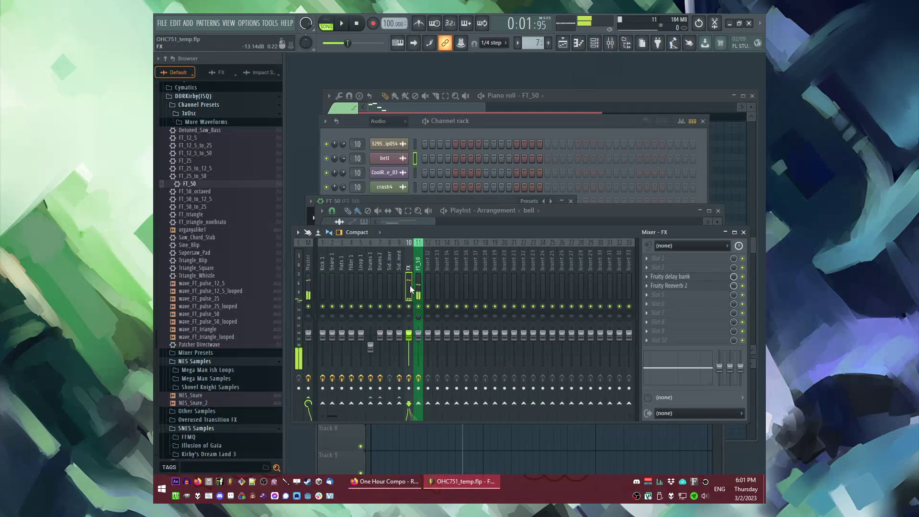
left_click(663, 277)
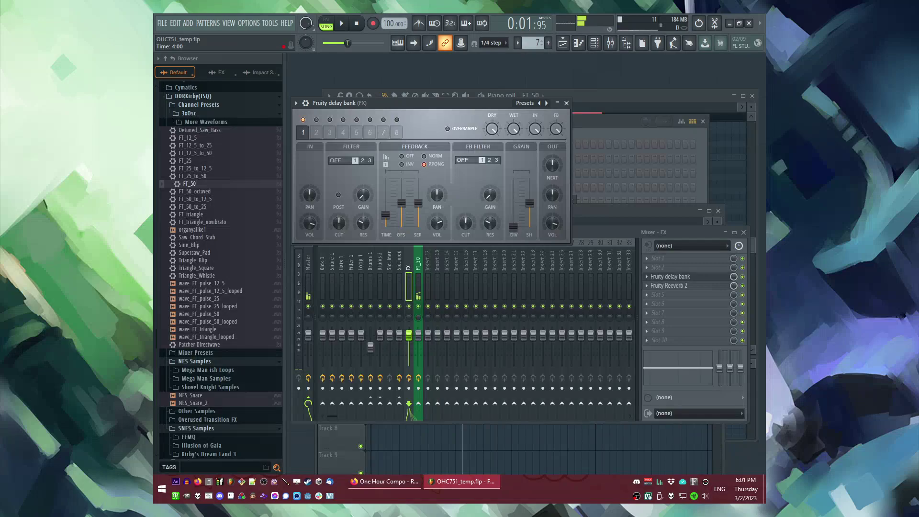
key("space")
Step: Return to the playlist, save the project as a new version named OHC751_temp_2.flp, and stop playback
key("F5")
key("ctrl+n")
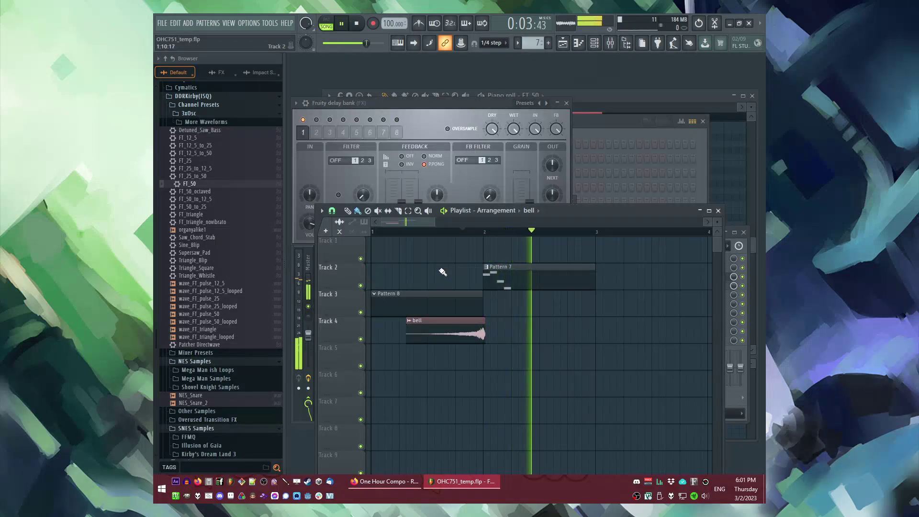
key("space")
Step: Browse the FX sample folders to bluedistortion and audition the stab samples in its decimate_kit folder
scroll(216, 355, "down", 7)
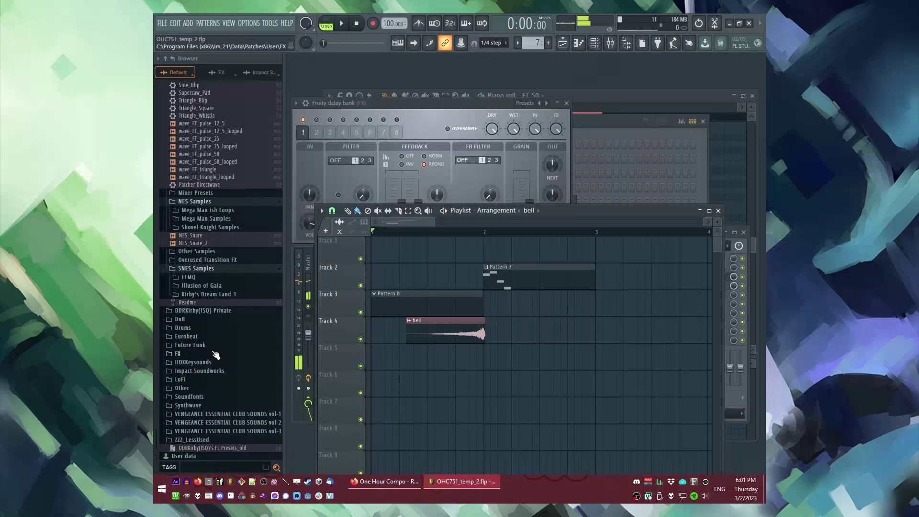
left_click(211, 328)
left_click(210, 345)
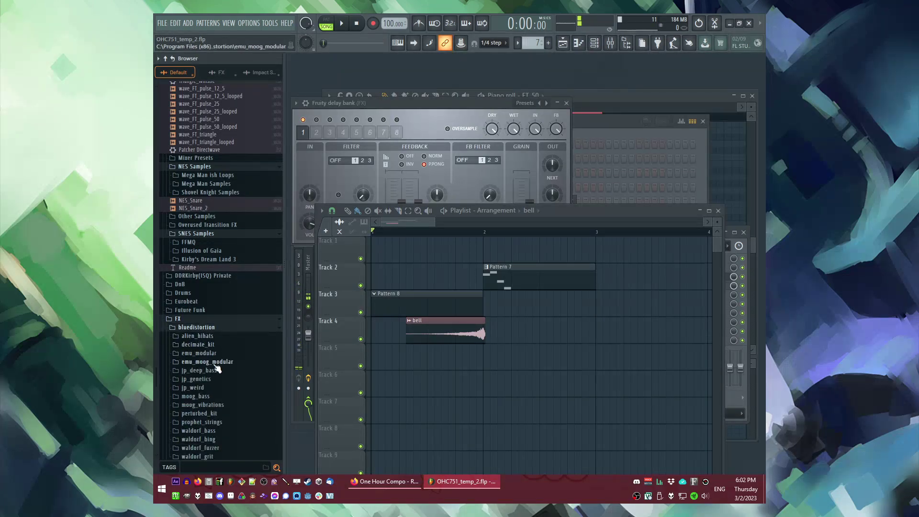
scroll(211, 360, "down", 6)
left_click(204, 239)
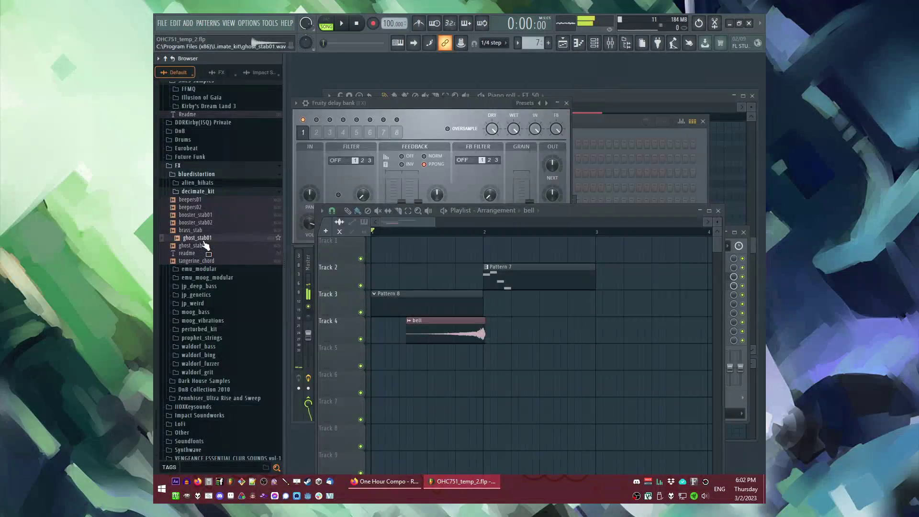
left_click(212, 262)
key("Up")
key("Up")
key("Up")
key("Up")
key("Up")
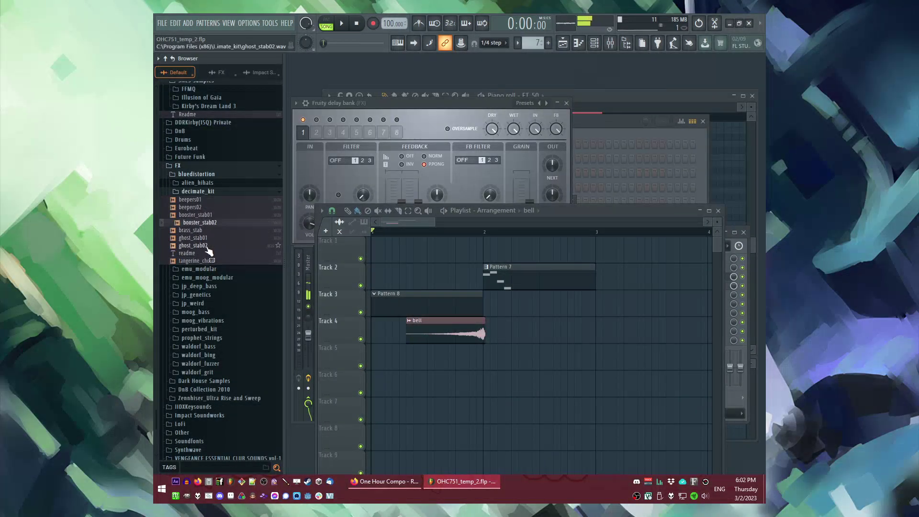
key("Down")
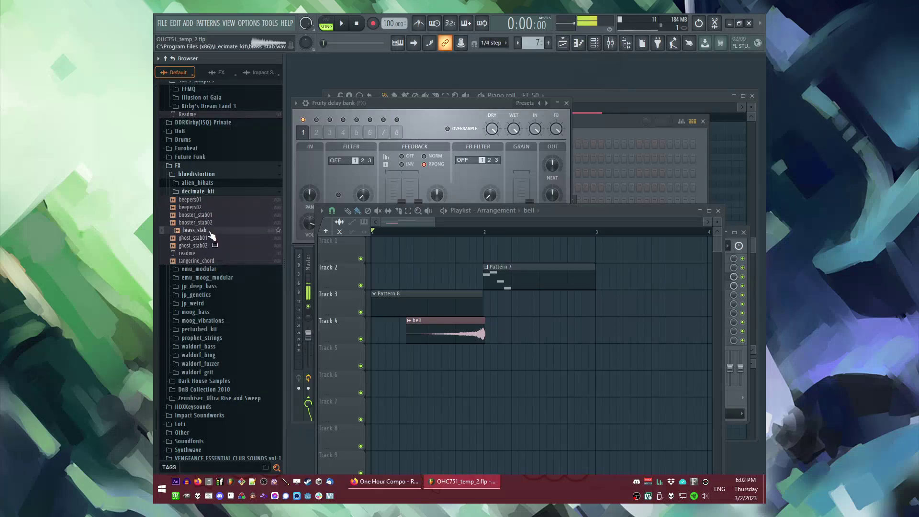
Step: Look through the perturbed_kit and waldorf sample folders and place the waldorf_bing01 sample at bar 1 on Track 5
left_click(204, 329)
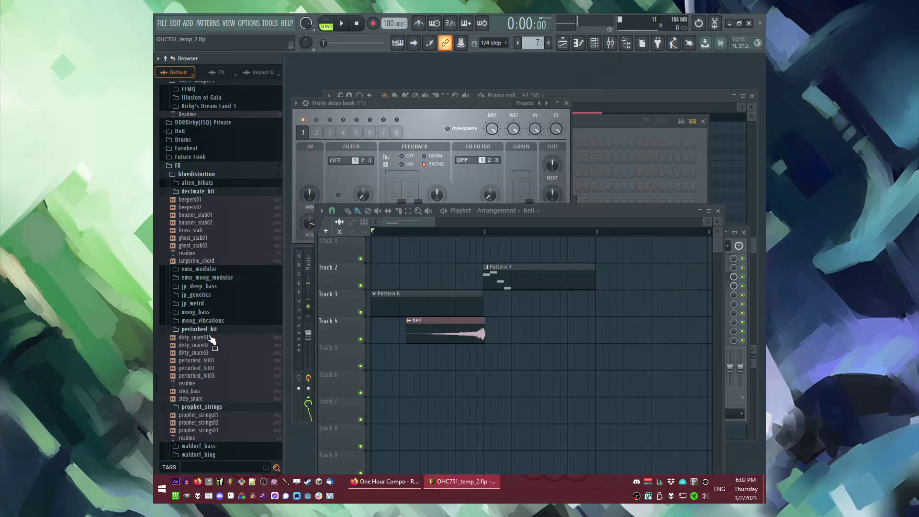
left_click(213, 399)
left_click(210, 423)
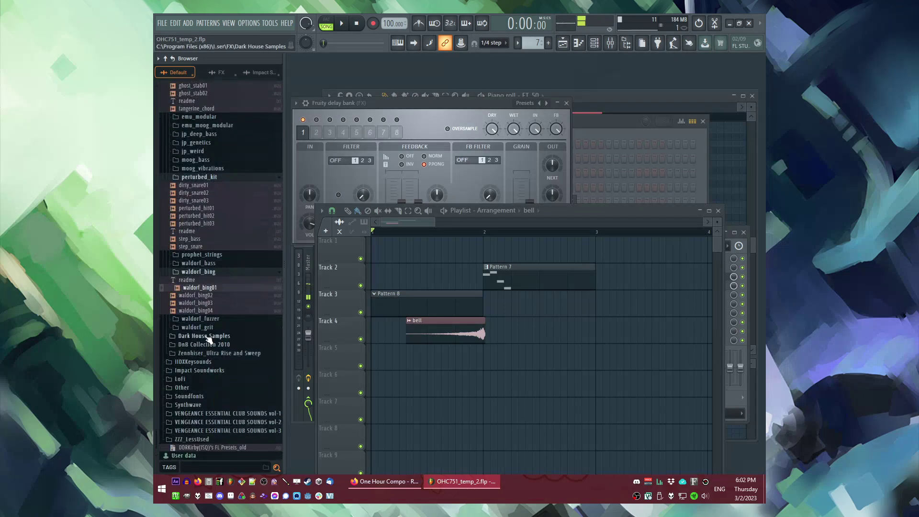
left_click(208, 319)
left_click_drag(205, 295, 338, 346)
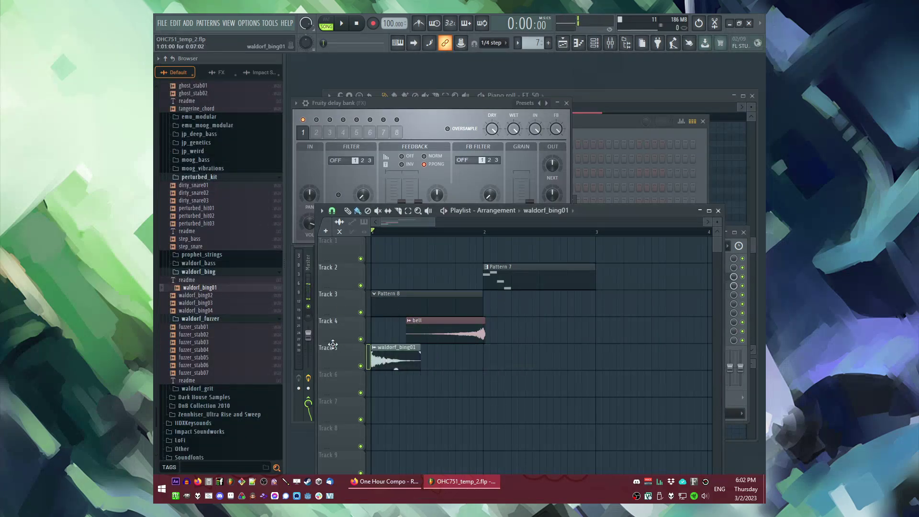
Step: Stretch the waldorf_bing01 clip to about 1.75 bars with its time-stretching multiplier and play it
double_click(384, 352)
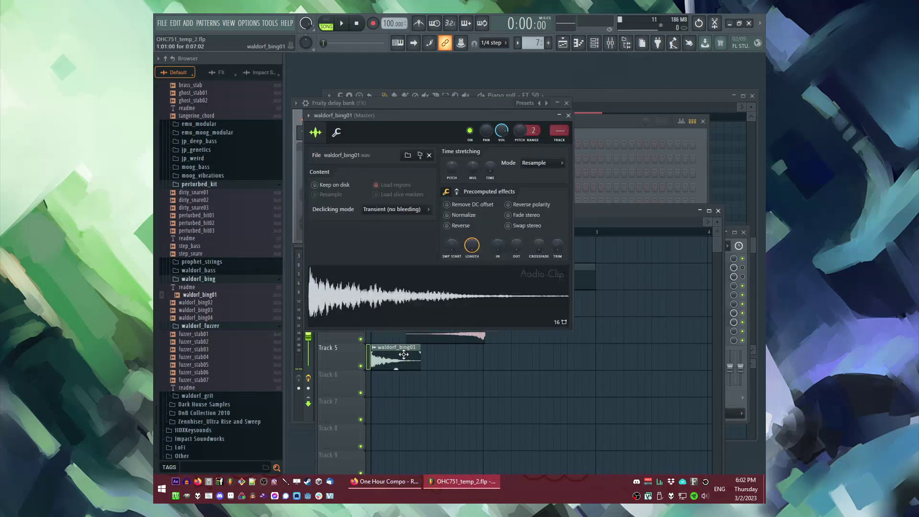
left_click(564, 431)
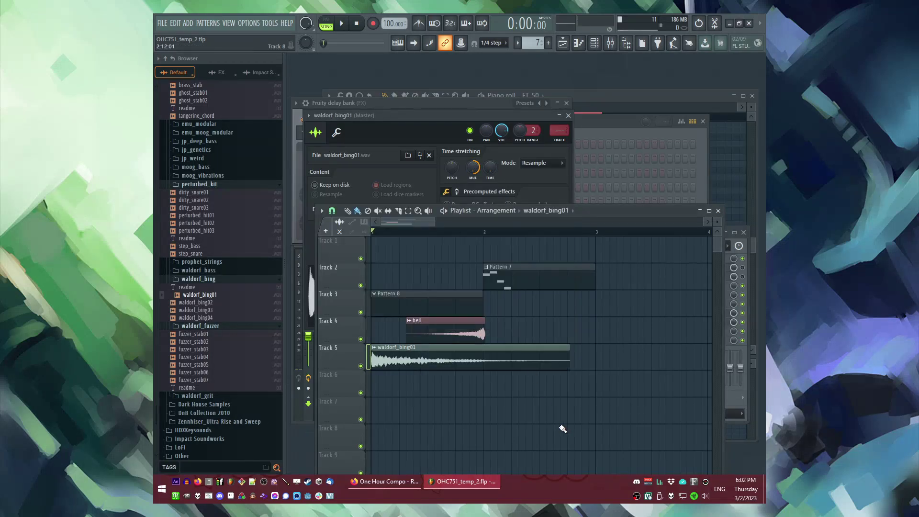
key("space")
Step: Route waldorf_bing01 to mixer track 12 and add ValhallaSupermassive to that track while listening to the result
left_click(568, 153)
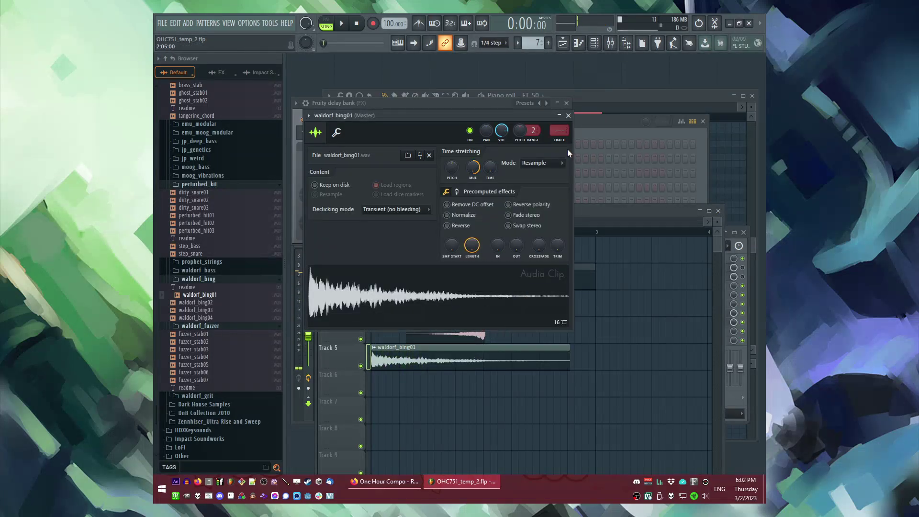
left_click(562, 146)
left_click(694, 260)
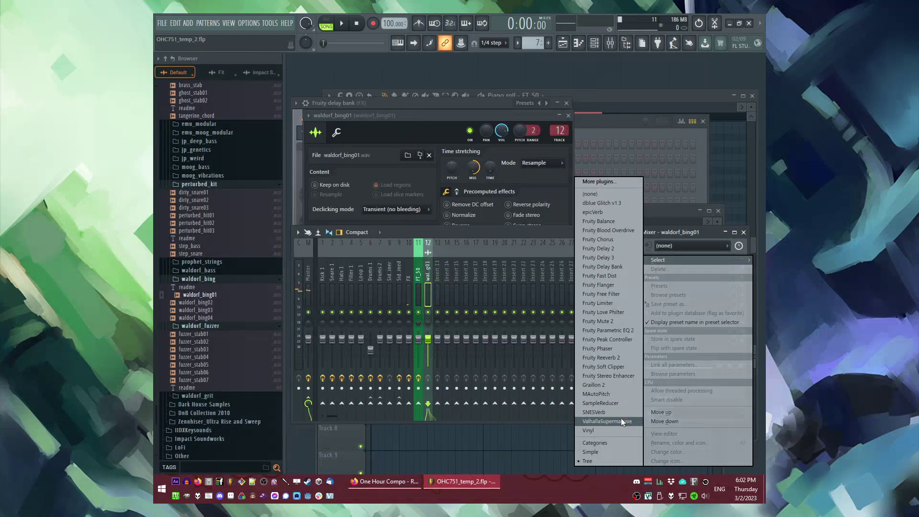
left_click(622, 418)
left_click(755, 177)
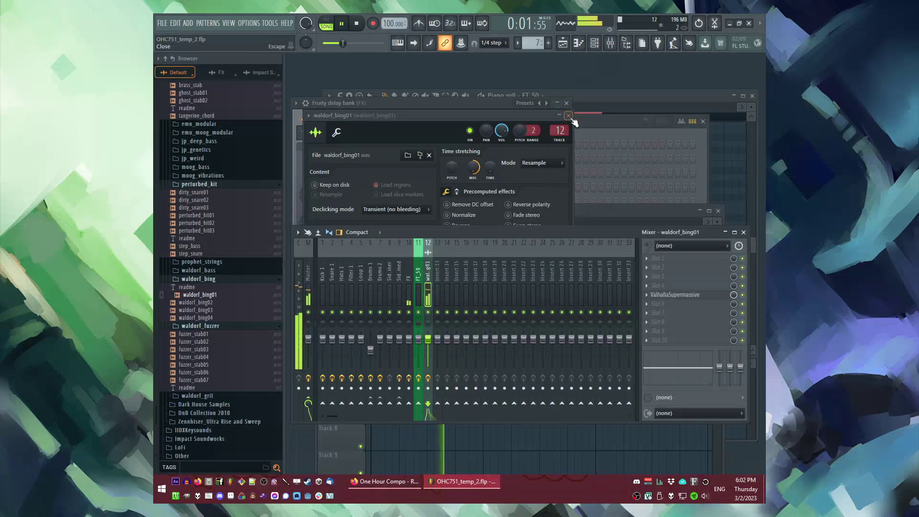
left_click(576, 121)
key("space")
Step: Shift Pattern 8 to bar 4 and Pattern 7 and the bell's end to bar 5, then copy waldorf_bing01 to bar 3
left_click(553, 447)
scroll(465, 357, "down", 2)
left_click(520, 362)
left_click_drag(505, 340, 426, 265)
key("space")
left_click_drag(420, 301, 638, 313)
key("space")
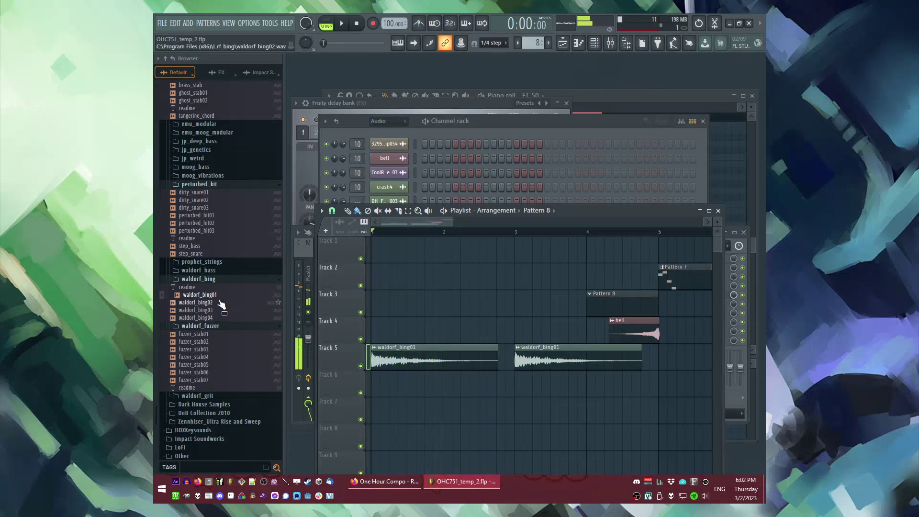
Step: Audition the waldorf_bing02 and fuzzer_stab04 samples, then play the arrangement
left_click(219, 303)
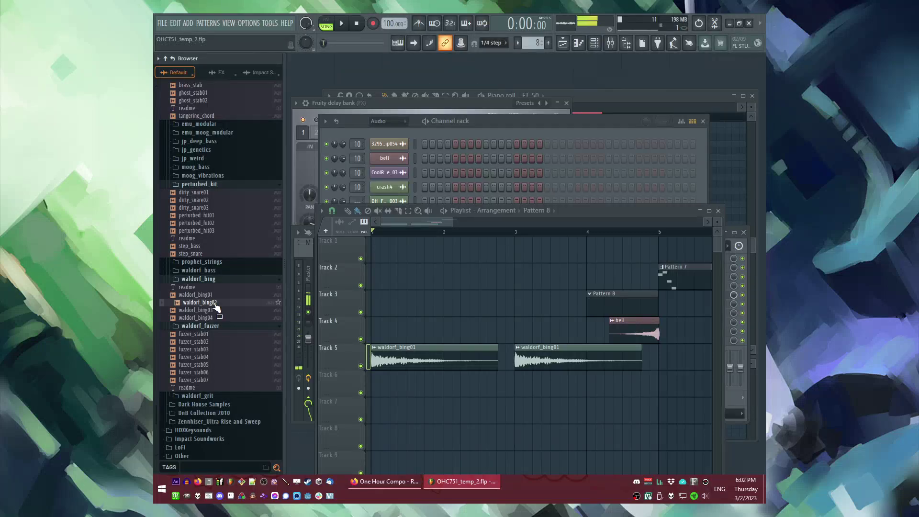
left_click(223, 356)
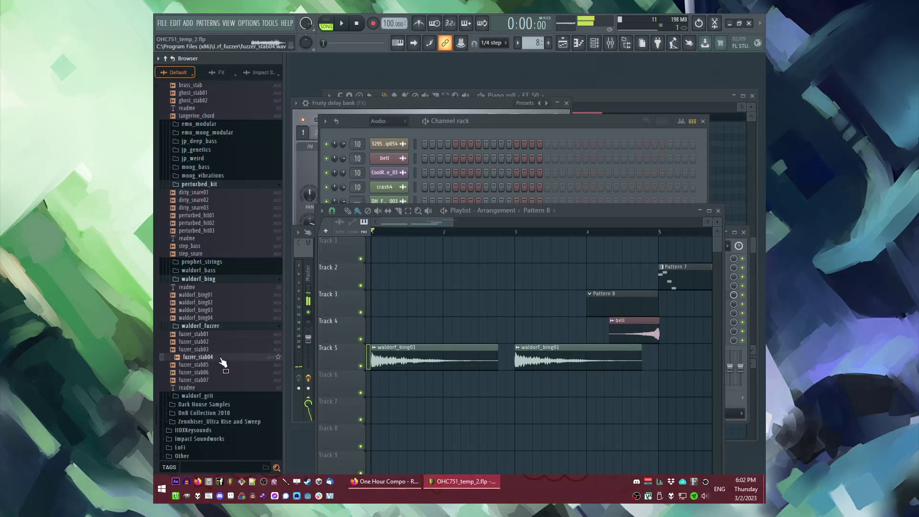
key("space")
scroll(404, 322, "down", 2)
Step: Adjust the ValhallaSupermassive effect on the waldorf_bing01 mixer track while the arrangement plays
key("F9")
left_click(647, 269)
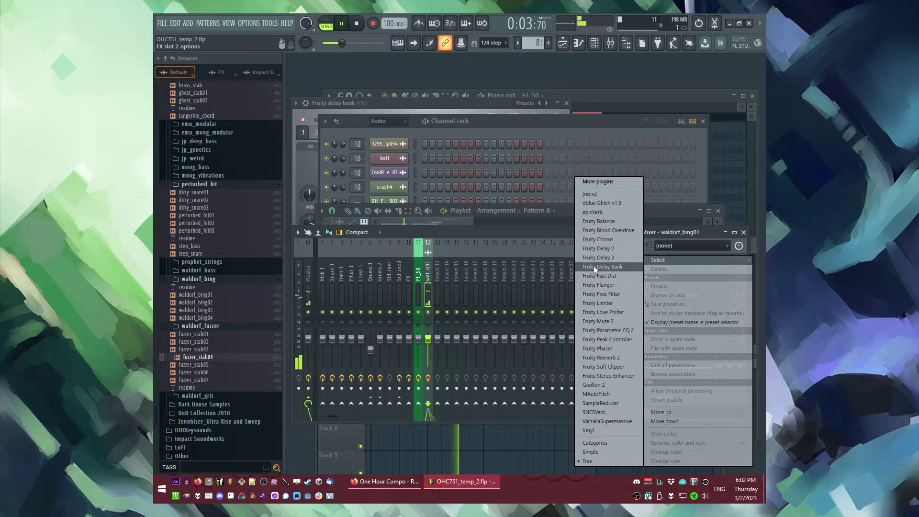
left_click(607, 421)
left_click_drag(402, 251, 401, 244)
left_click(756, 178)
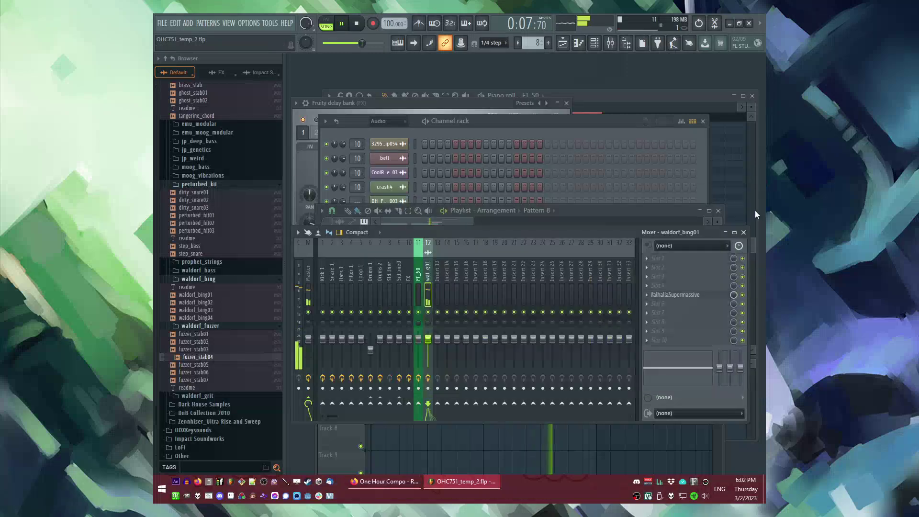
left_click(745, 232)
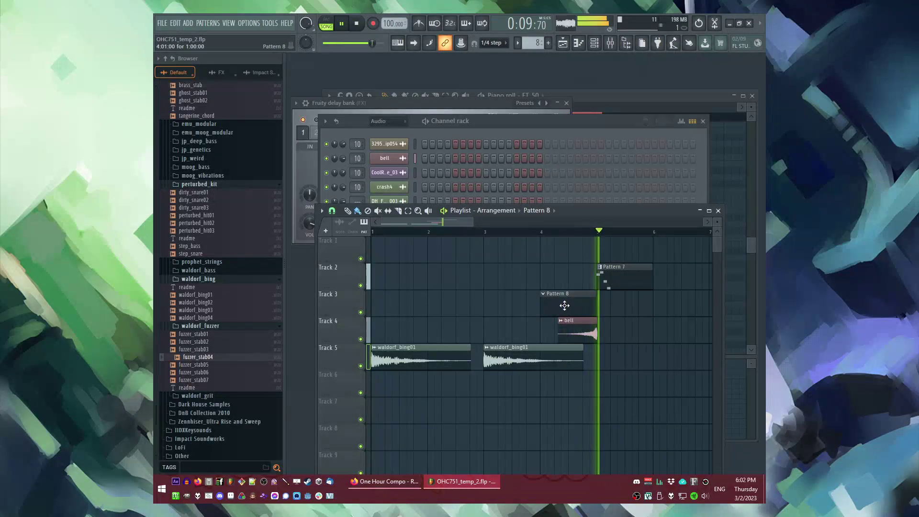
Step: Copy the waldorf_bing01 clip to bar 5 on Track 5
scroll(469, 364, "right", 2)
left_click_drag(430, 359, 531, 359)
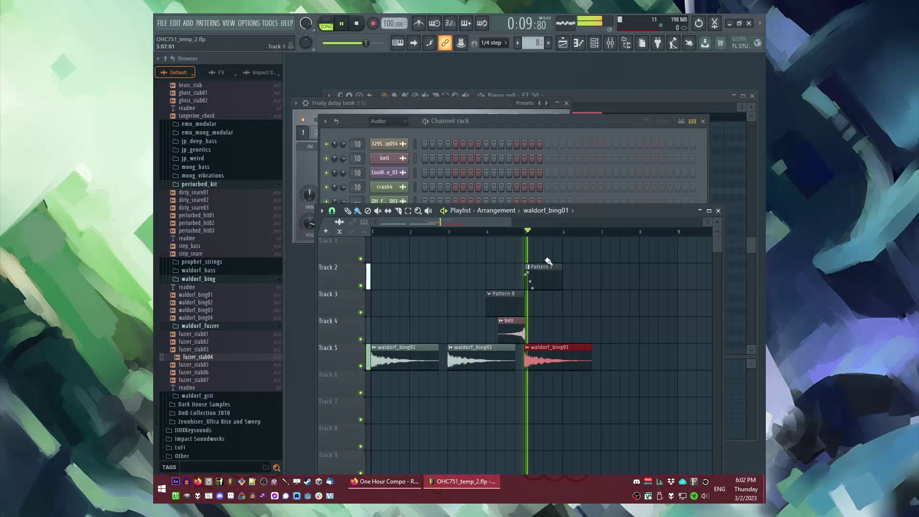
Step: Transpose the FT_50 notes in Pattern 7 up two semitones and replay the arrangement
double_click(540, 284)
key("space")
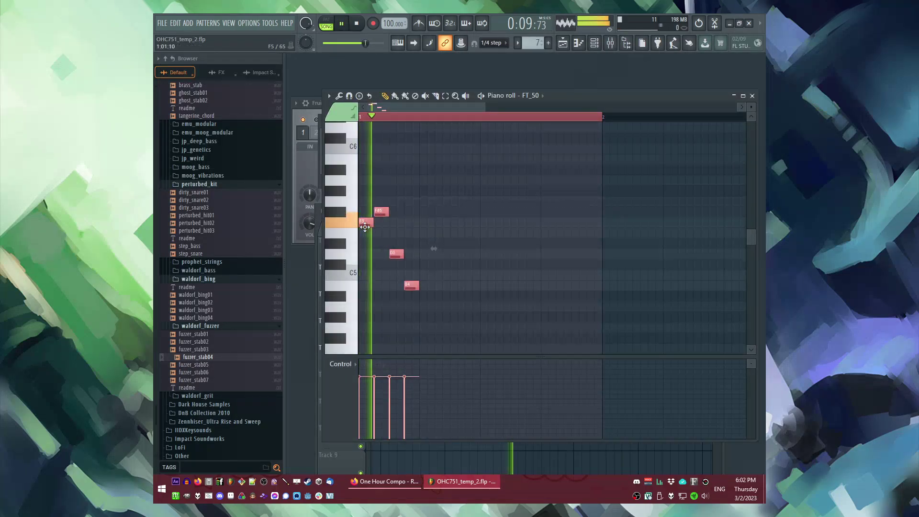
left_click_drag(365, 227, 366, 201)
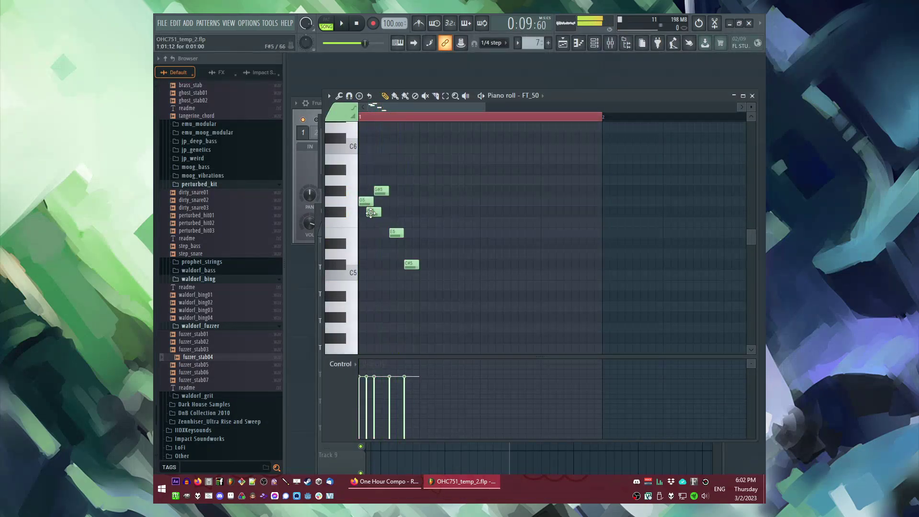
key("F5")
key("space")
key("space")
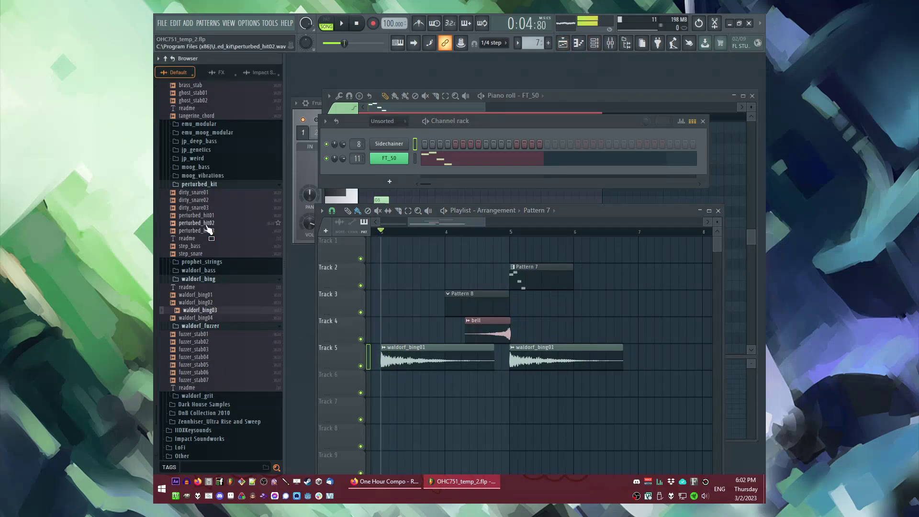
Step: Play the arrangement from bar 3, then move the Pattern 8 clip to bar 1 on Track 3
key("space")
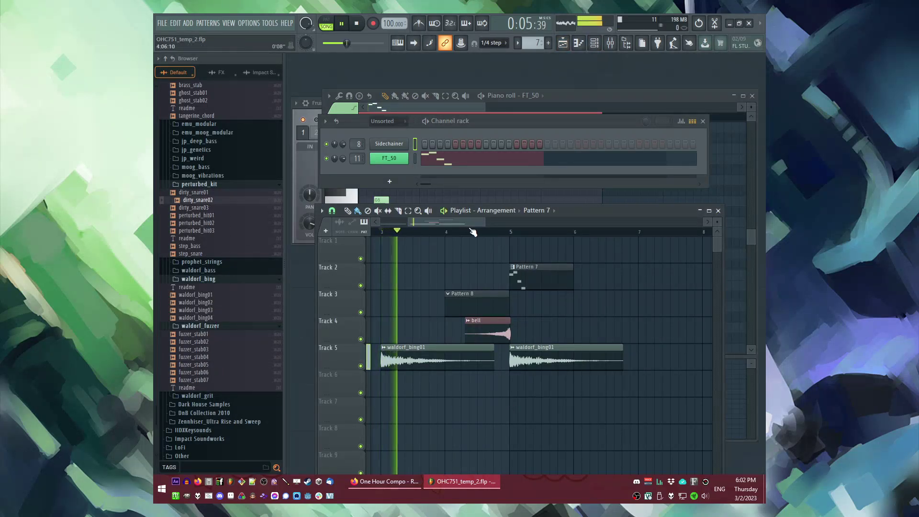
scroll(491, 239, "down", 3)
left_click(467, 303)
key("space")
left_click_drag(467, 303, 379, 303)
Step: Audition a perturbed_kit sample, collapse the opened sample folders, and add a Slicex channel
left_click(198, 215)
scroll(199, 239, "up", 2)
scroll(199, 243, "up", 10)
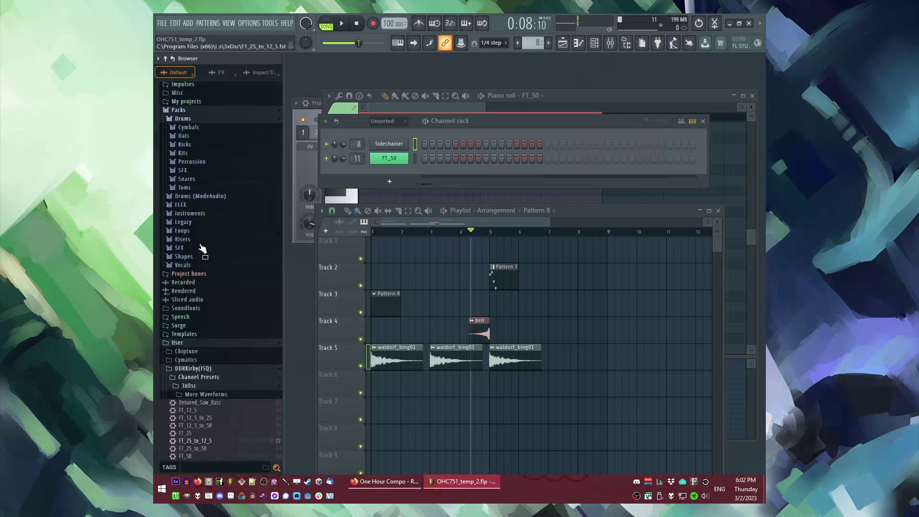
left_click(174, 58)
left_click(194, 24)
left_click(198, 337)
Step: Search the user sample packs for a folder with drum loops
scroll(197, 167, "down", 3)
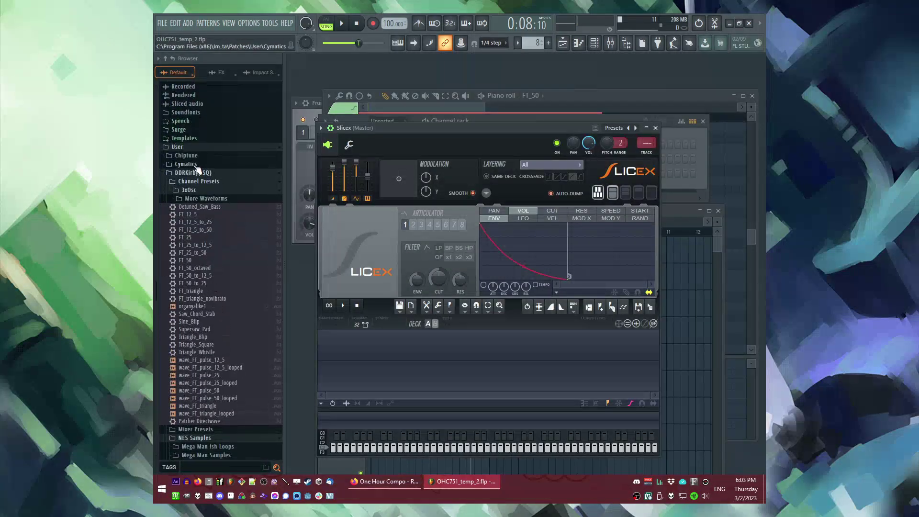
left_click(189, 164)
left_click(197, 164)
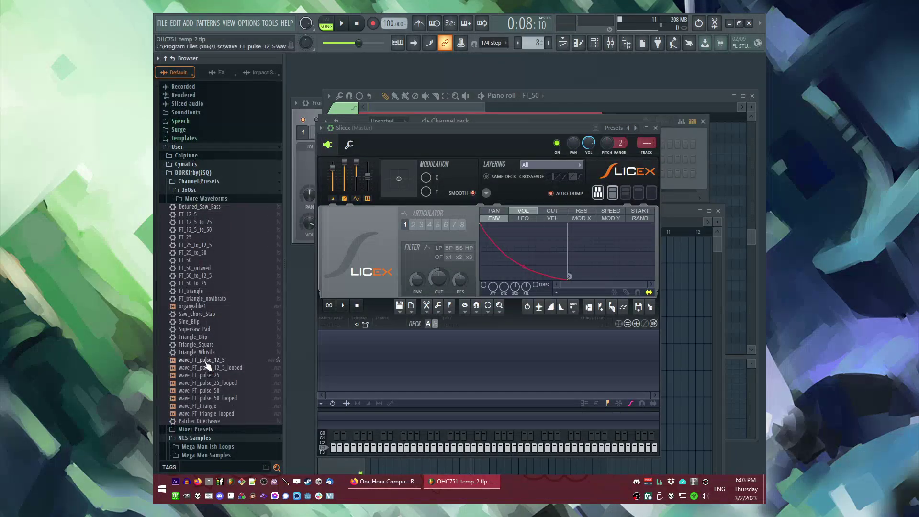
scroll(206, 361, "down", 5)
left_click(207, 316)
scroll(206, 317, "down", 5)
scroll(210, 346, "down", 15)
left_click(214, 227)
Step: Audition drum loops between Loop_4 and Loop_27 to find one for Slicex
left_click(212, 190)
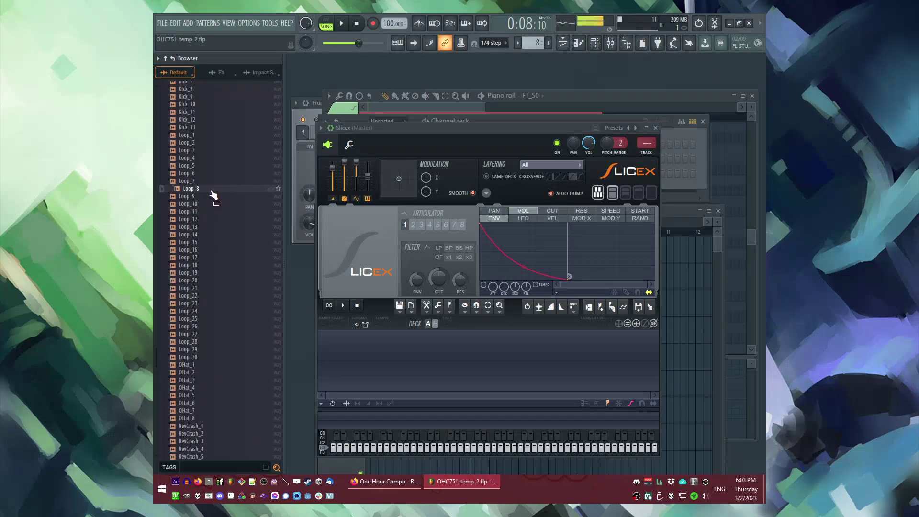
left_click(210, 158)
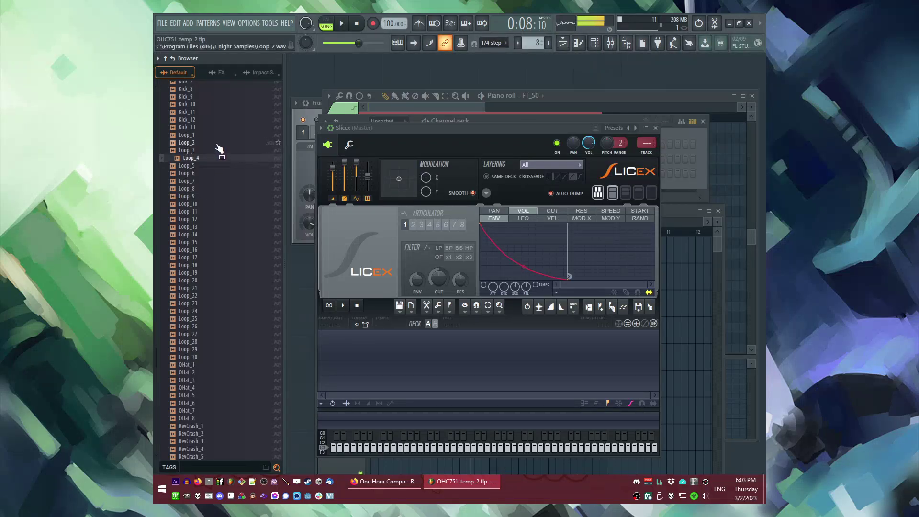
left_click(219, 182)
left_click(221, 239)
left_click(214, 267)
left_click(212, 311)
left_click(203, 327)
left_click(208, 336)
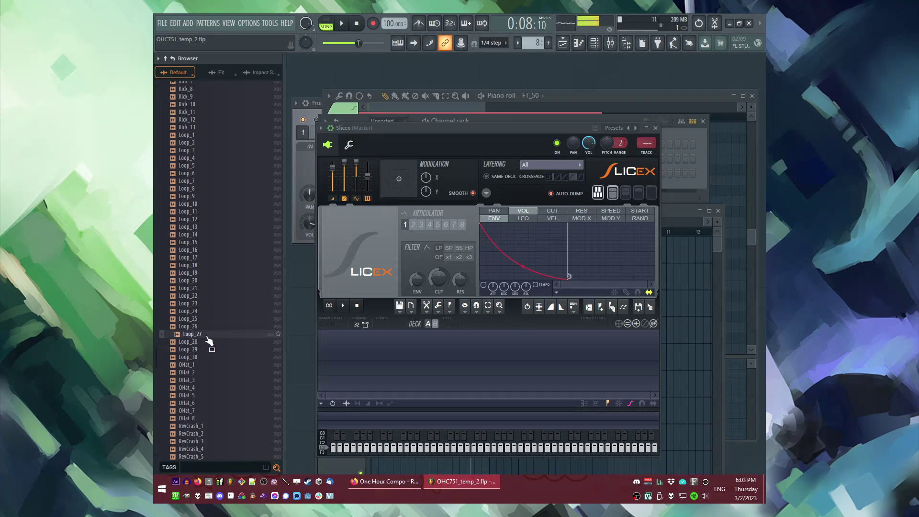
Step: Load Loop_29 into the Slicex channel and play it
left_click(206, 350)
left_click_drag(207, 358, 484, 372)
key("space")
Step: Open Pattern 8's piano roll for Loop_29 and place a slice note at the start of bar 1
left_click(688, 360)
left_click(393, 232)
double_click(395, 296)
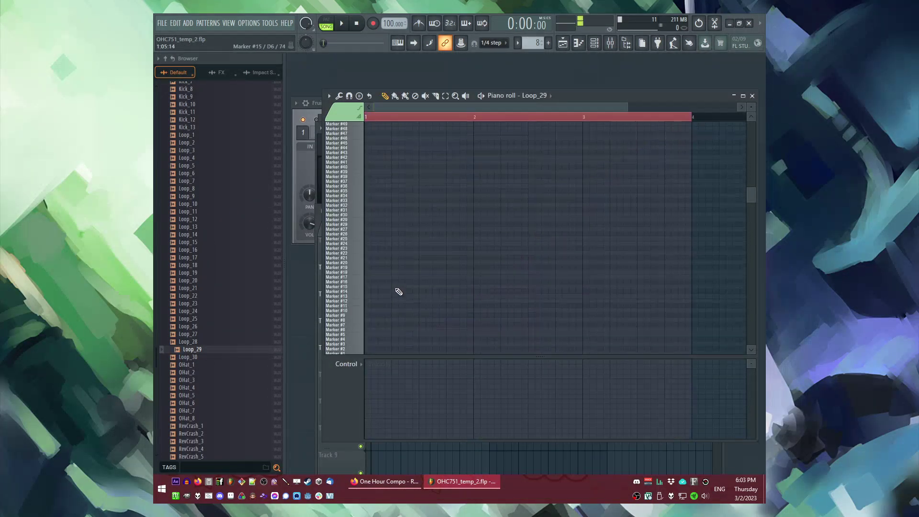
left_click_drag(368, 271, 370, 277)
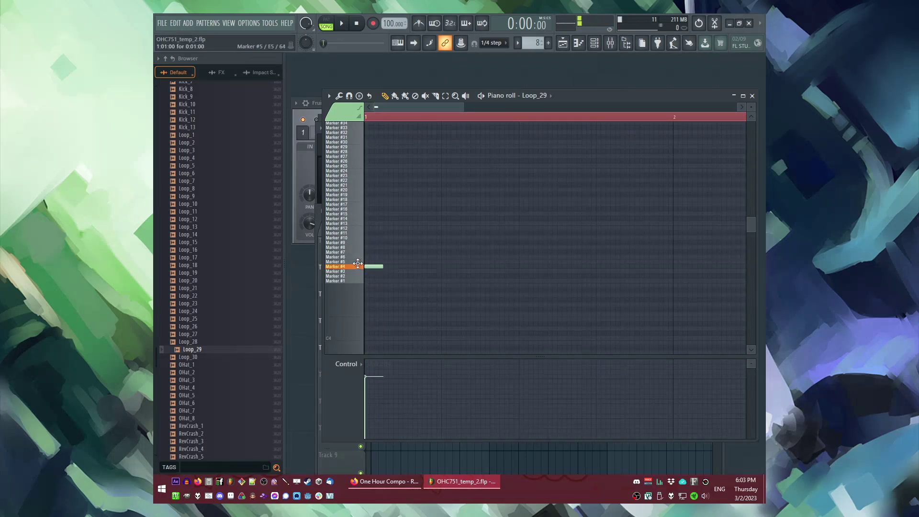
Step: Add consecutive slice notes after the opening note in bar 1, using Marker #3, #3, #8, #3 and #3
left_click(388, 262)
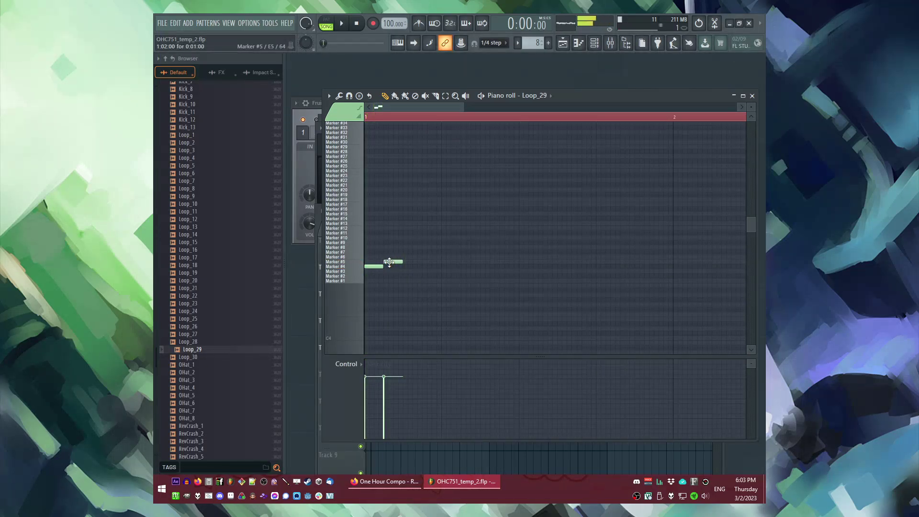
left_click_drag(391, 270, 393, 272)
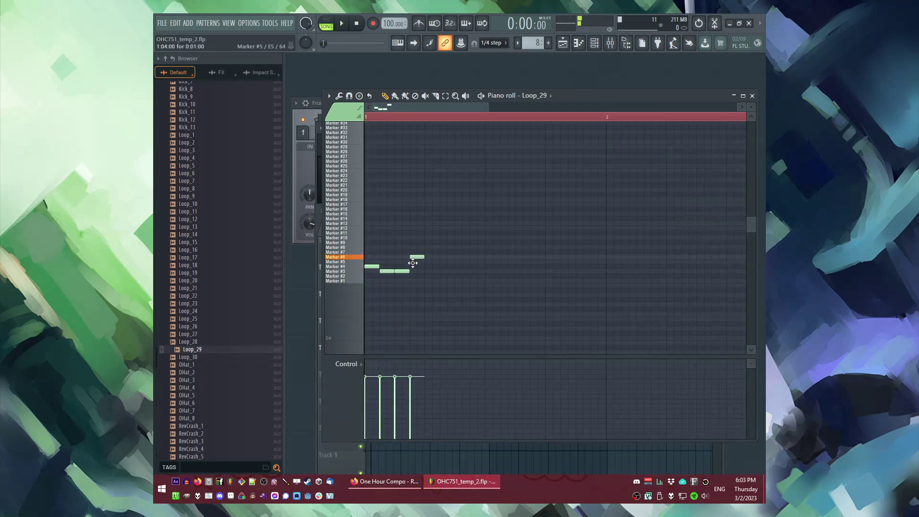
left_click_drag(410, 254, 410, 248)
key("space")
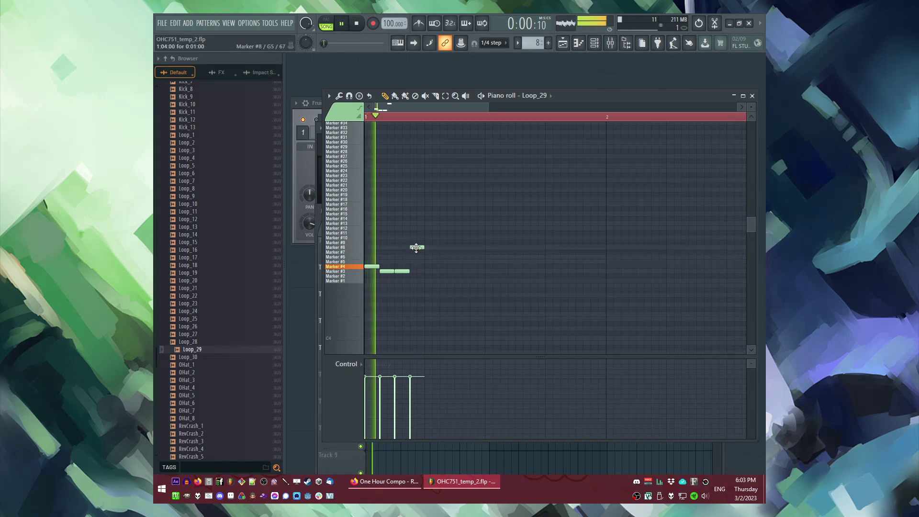
left_click(425, 265)
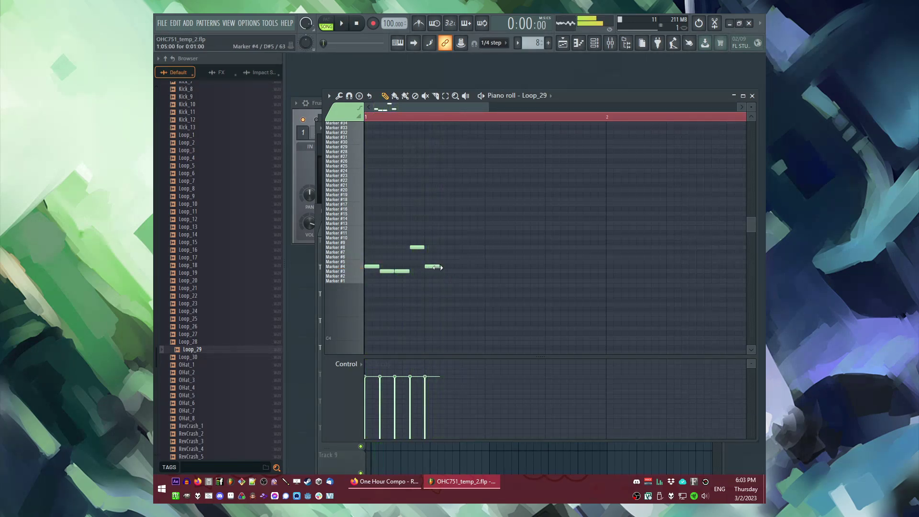
left_click_drag(425, 266, 425, 271)
key("space")
left_click(441, 271)
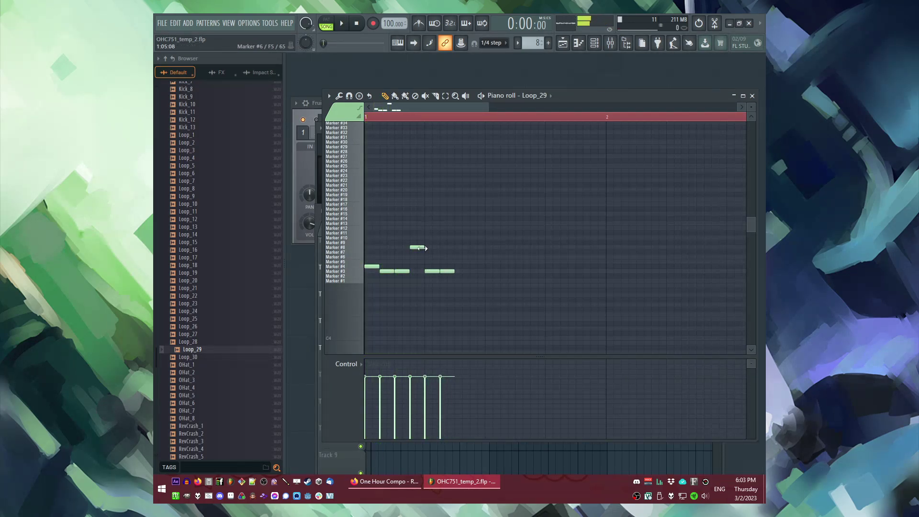
Step: Duplicate the Marker #8 note and the two Marker #3 notes after it across the rest of bar 1
scroll(447, 266, "right", 5)
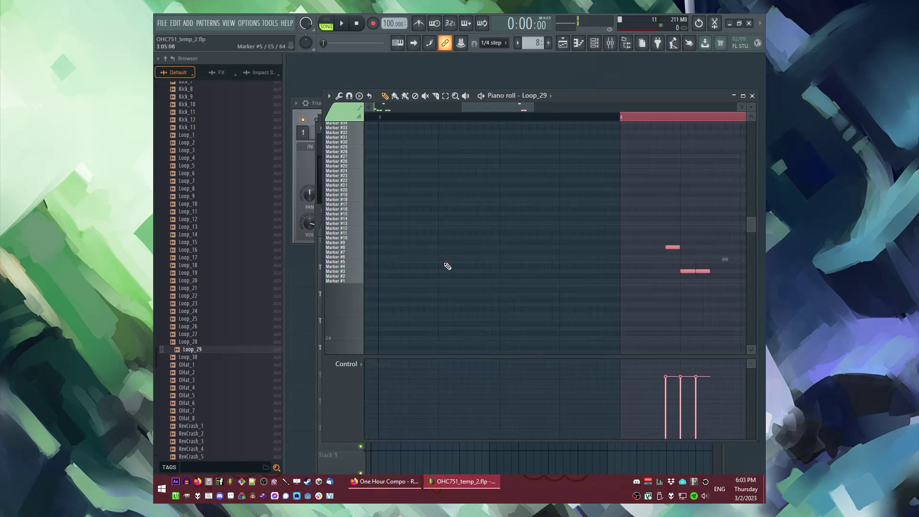
scroll(594, 277, "down", 5)
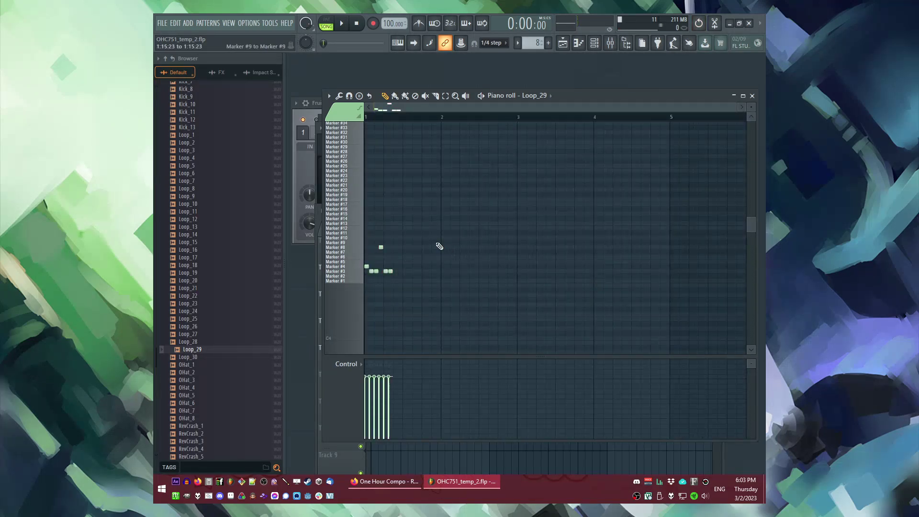
left_click_drag(374, 236, 412, 297)
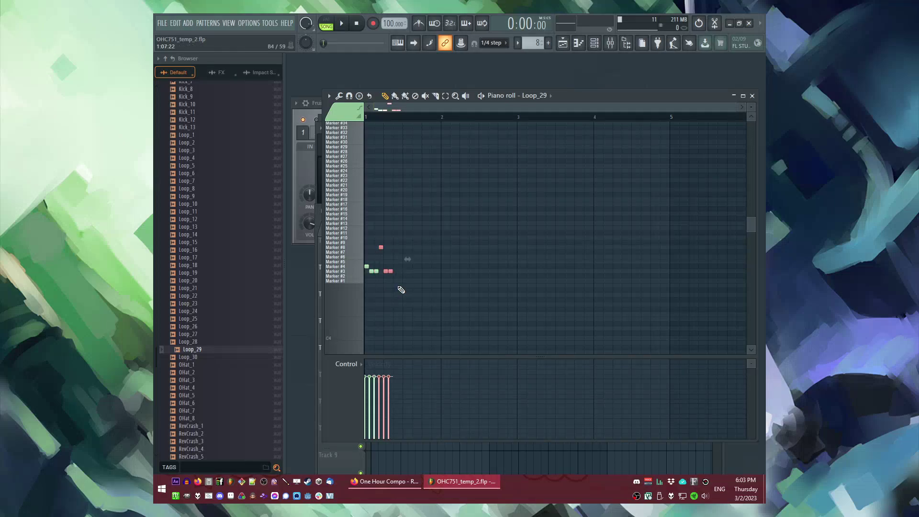
scroll(400, 285, "right", 4)
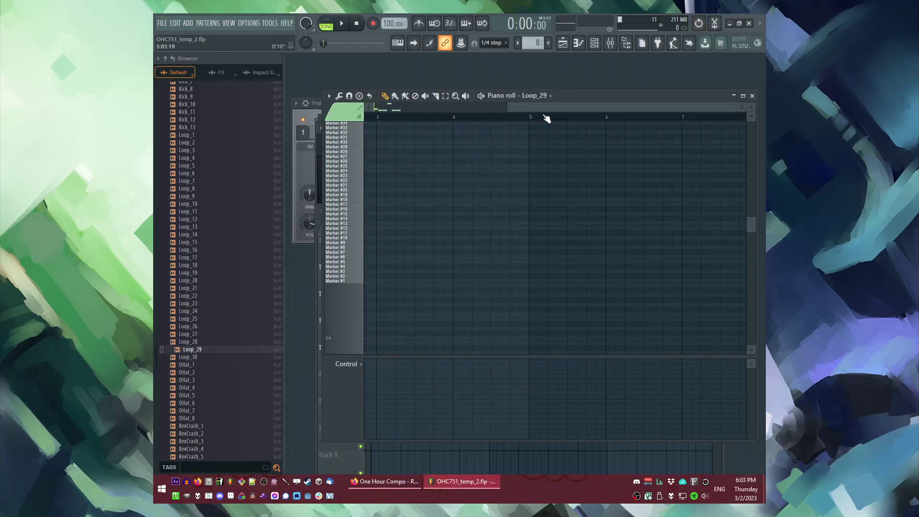
scroll(376, 230, "up", 4)
key("ctrl+b")
key("space")
key("ctrl+d")
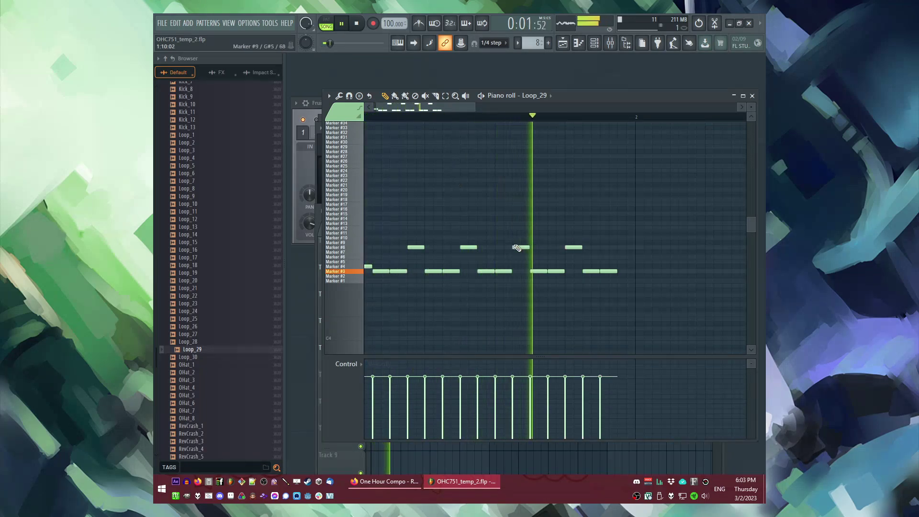
Step: Break the Marker #3 notes just past the middle and at the end of bar 1 into short repeated hits
left_click_drag(508, 272, 498, 271)
left_click(504, 271)
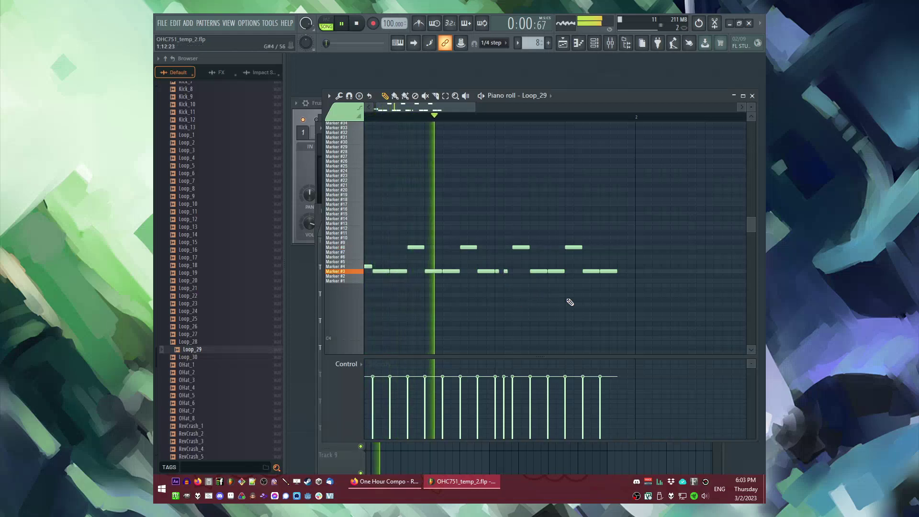
key("space")
scroll(580, 272, "up", 2, "ctrl")
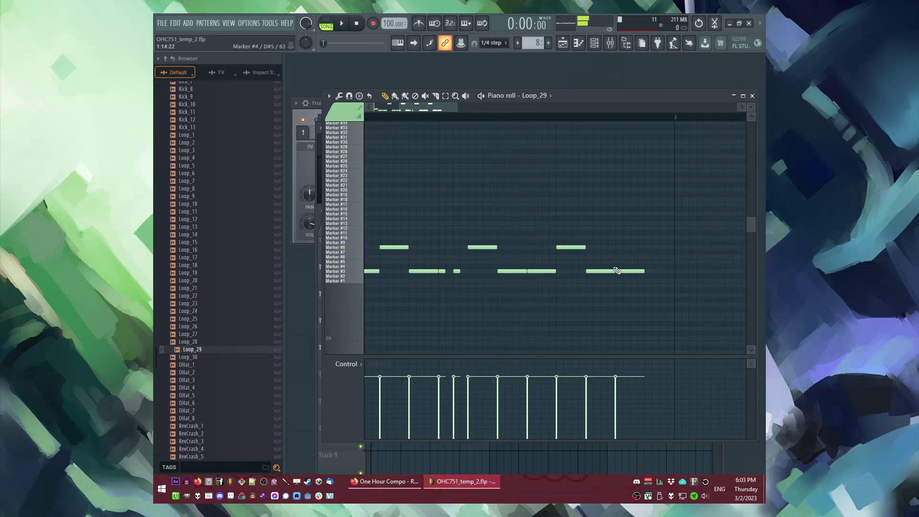
left_click_drag(648, 271, 641, 271)
left_click(663, 270)
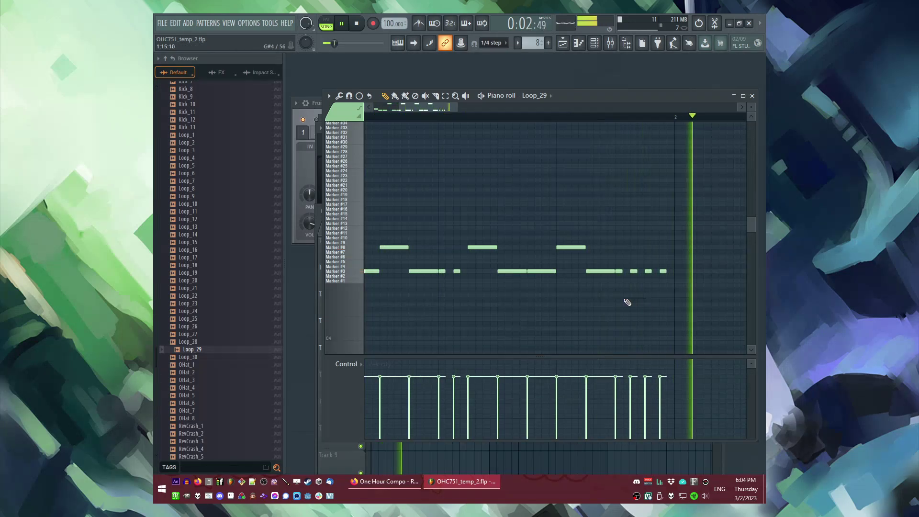
Step: Route the Loop_29 Slicex channel to mixer track 5, Loop 1, and play the arrangement
key("F6")
key("F5")
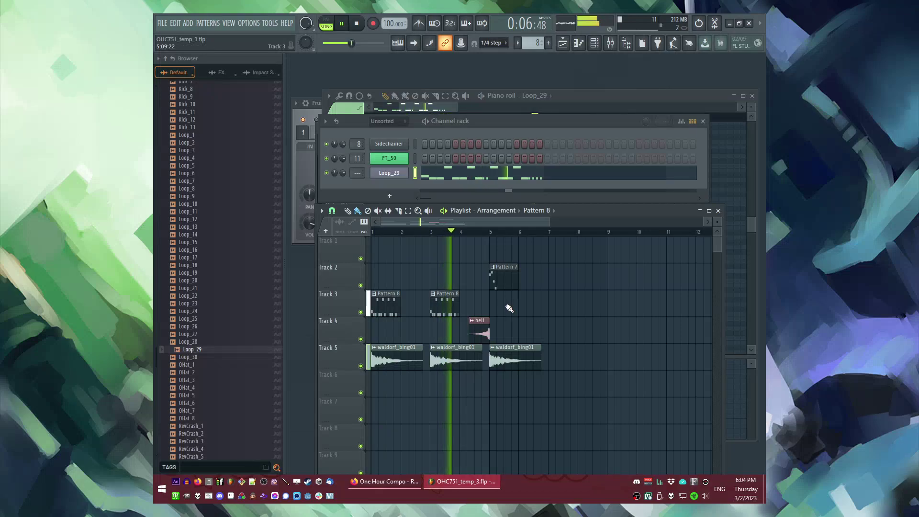
left_click(389, 173)
key("space")
key("F9")
key("space")
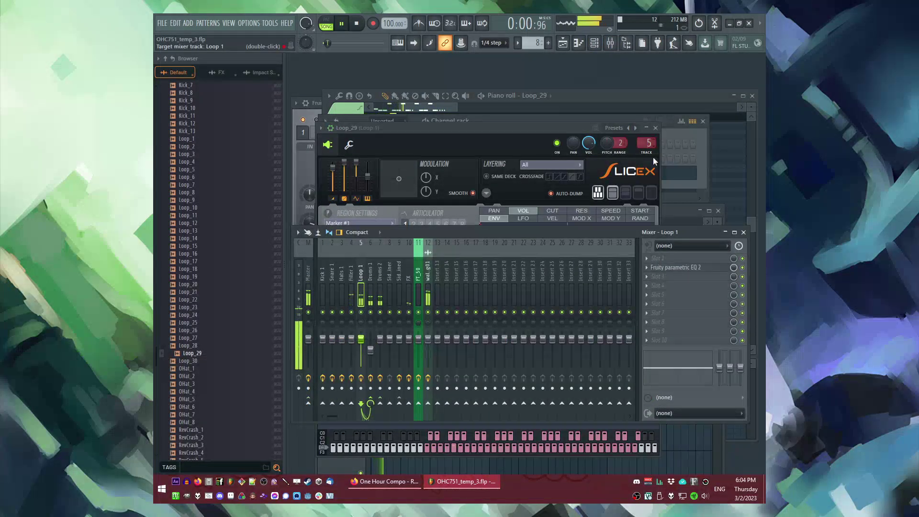
Step: Add Fruity Blood Overdrive to effect slot 4 of the Loop 1 mixer track
left_click(682, 296)
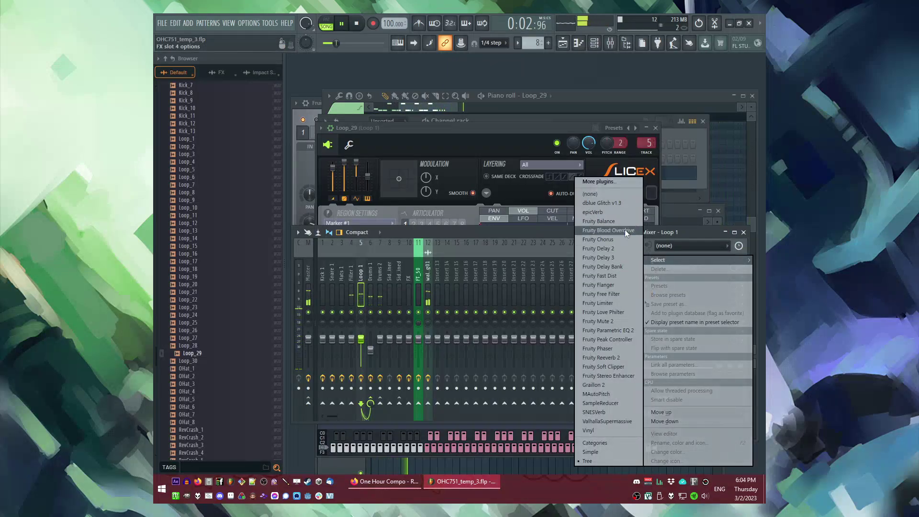
key("Escape")
left_click(680, 285)
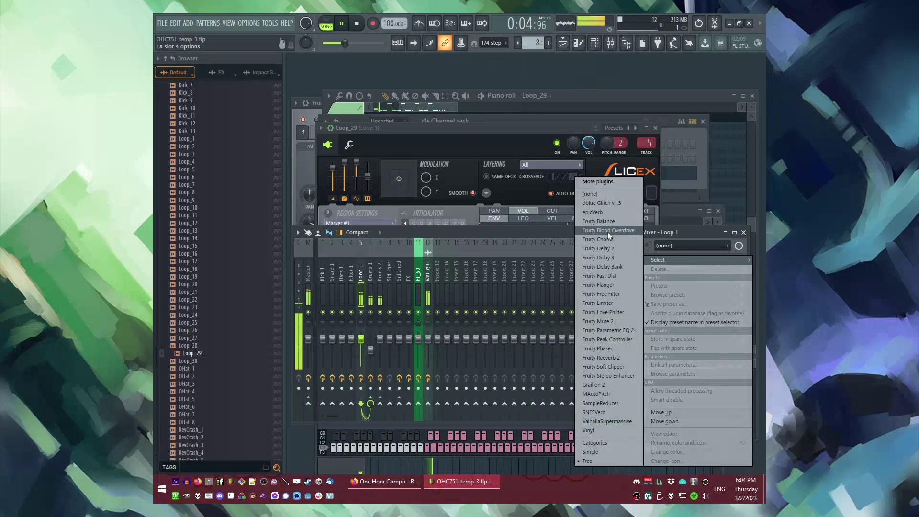
left_click(605, 232)
left_click(577, 190)
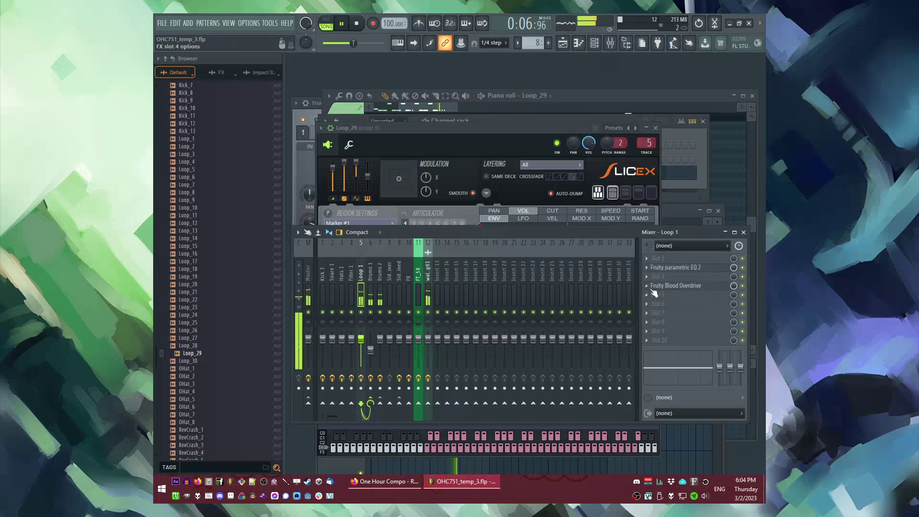
Step: Try Marker #7 and Marker #2 slice notes in bar 2 of Loop_29's piano roll
key("F9")
key("F7")
key("space")
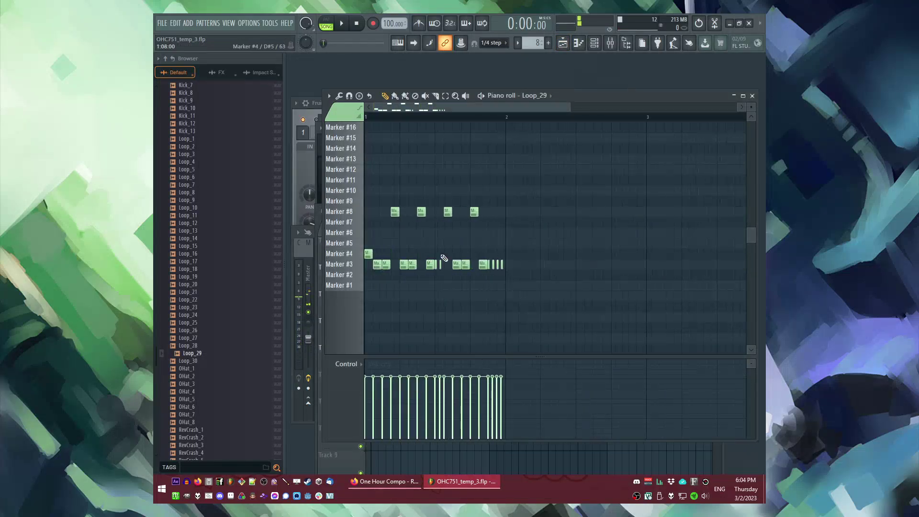
scroll(500, 249, "up", 3)
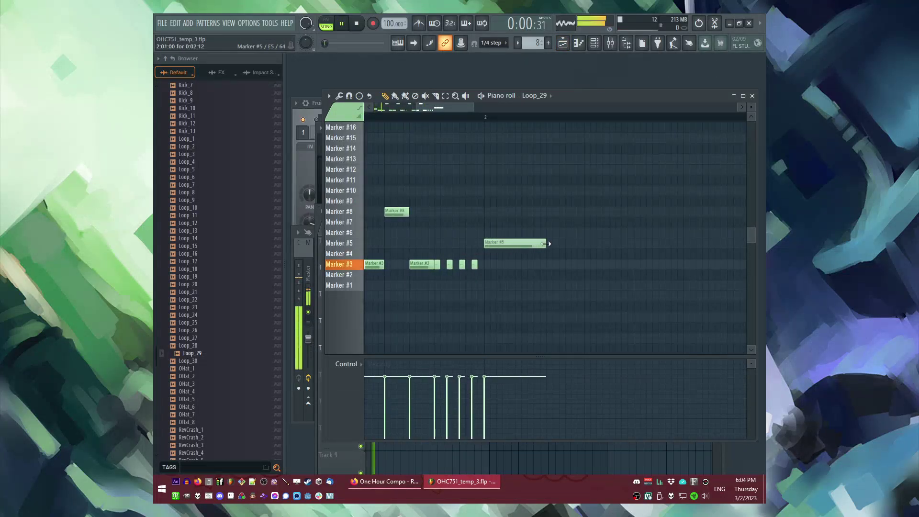
mouse_move(503, 246)
left_mouse_down()
mouse_move(507, 289)
mouse_move(486, 207)
mouse_move(484, 134)
mouse_move(485, 222)
left_mouse_up()
key("space")
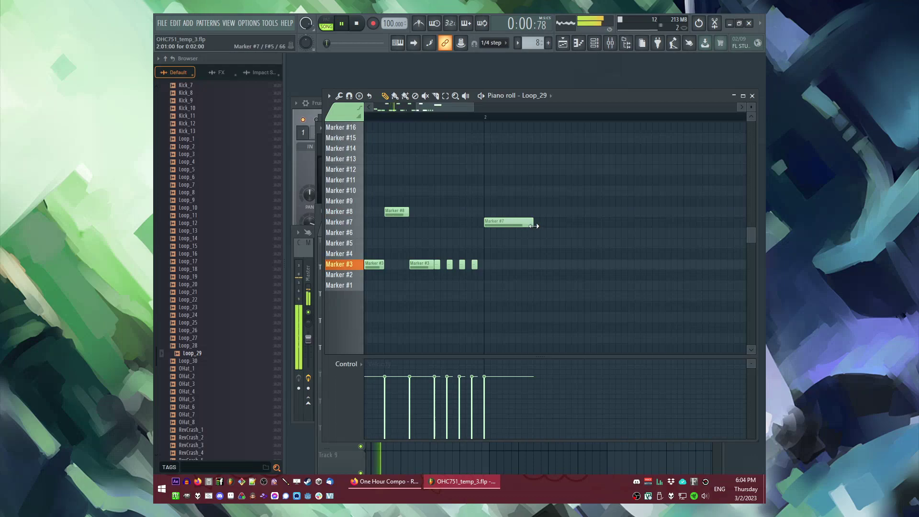
scroll(534, 226, "down", 3)
left_click(493, 222)
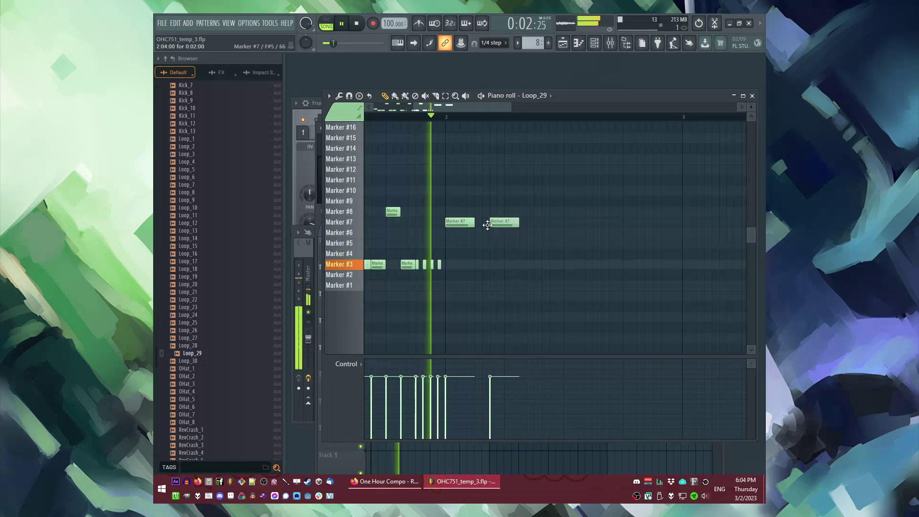
left_click(540, 222)
key("space")
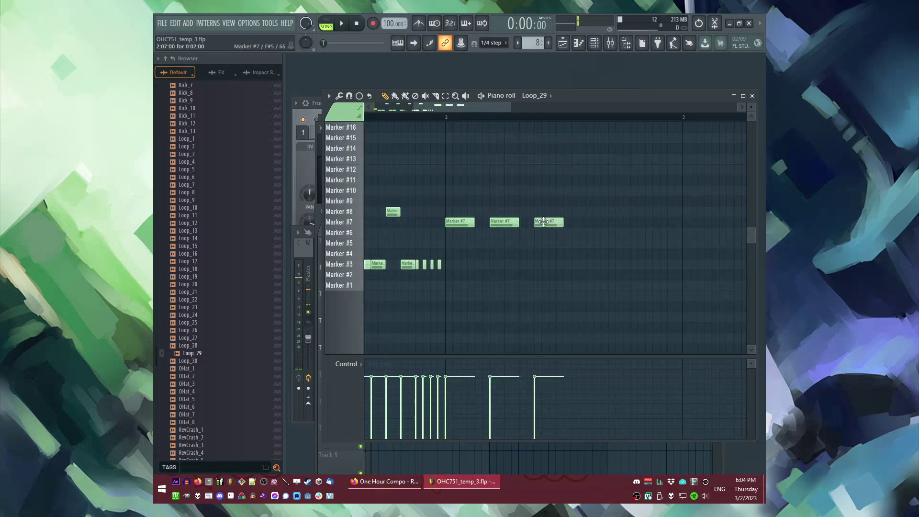
left_click(449, 285)
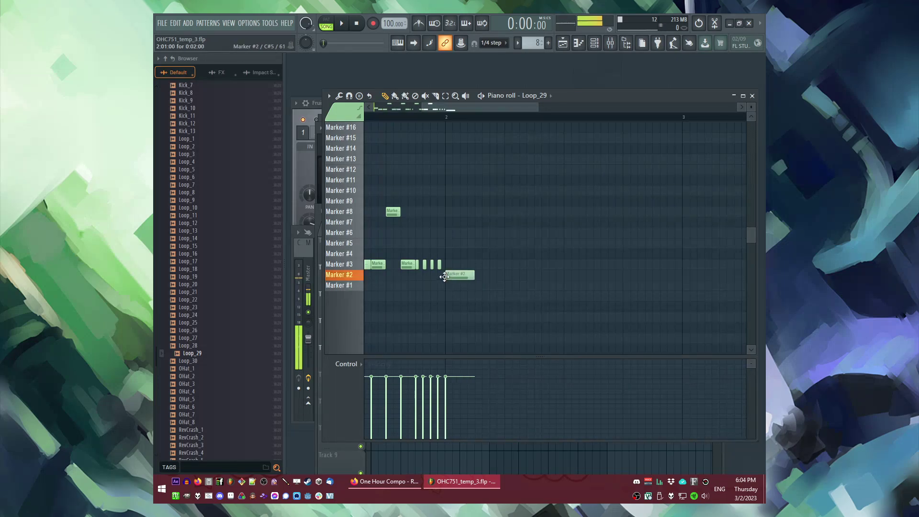
left_click_drag(447, 252, 448, 233)
Step: Create Pattern 9 and place it on Track 2 at bar 2 of the playlist
key("F6")
key("F5")
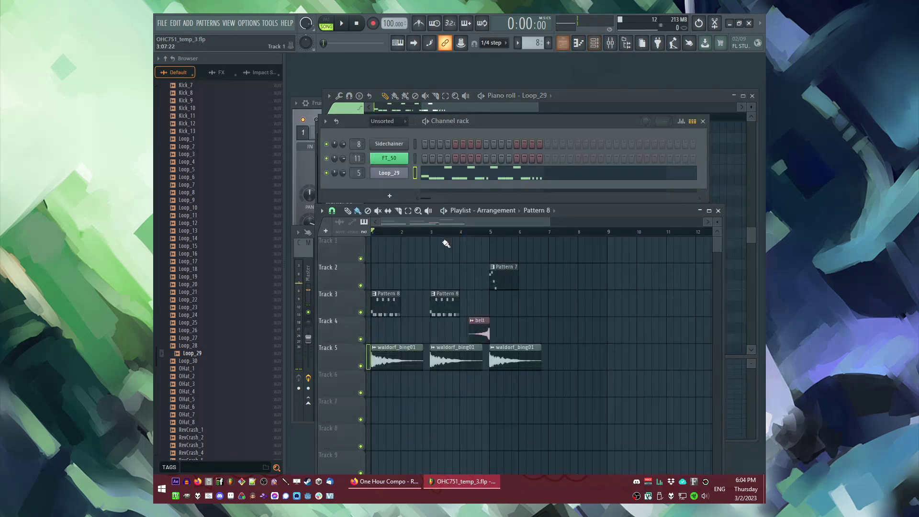
key("space")
scroll(451, 261, "up", 3)
key("F4")
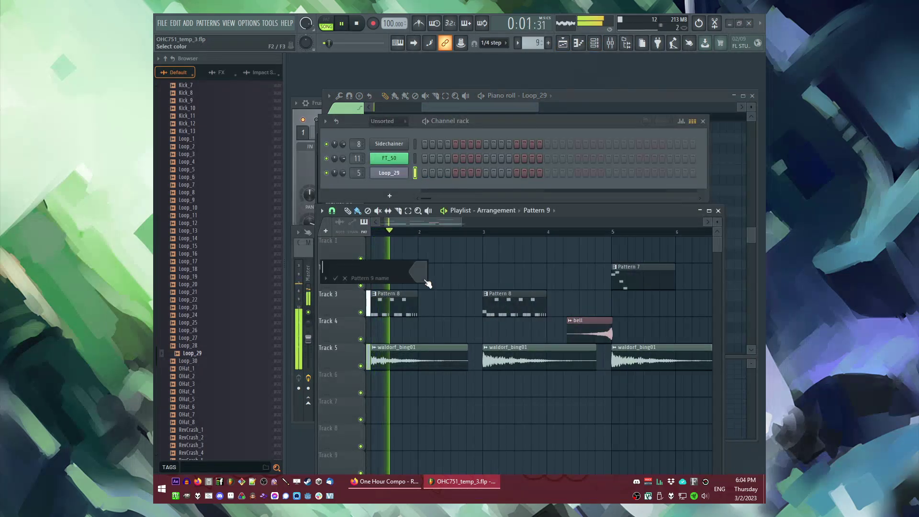
left_click(421, 275)
key("space")
Step: Audition Snare_8 and the reverse crashes RevCrash_1 to RevCrash_3 in the sample browser
scroll(213, 402, "down", 8)
left_click(216, 308)
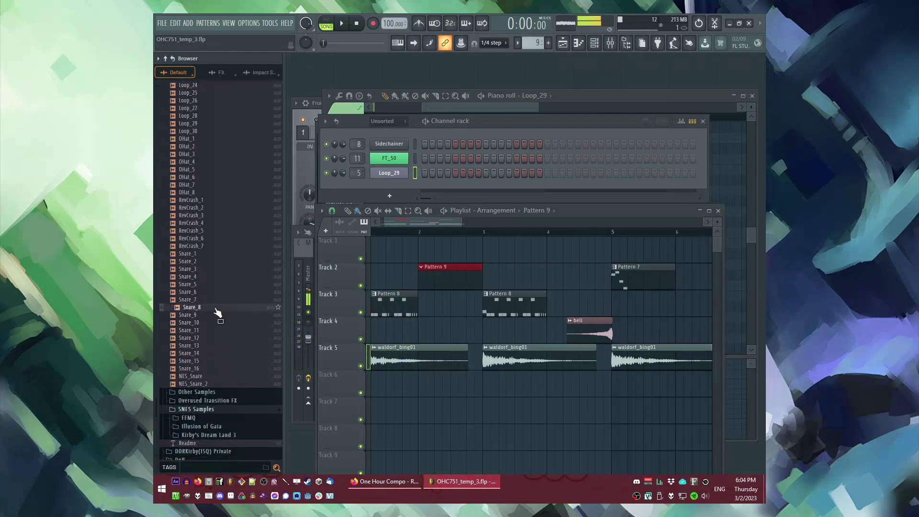
left_click(208, 208)
left_click(207, 199)
left_click(215, 216)
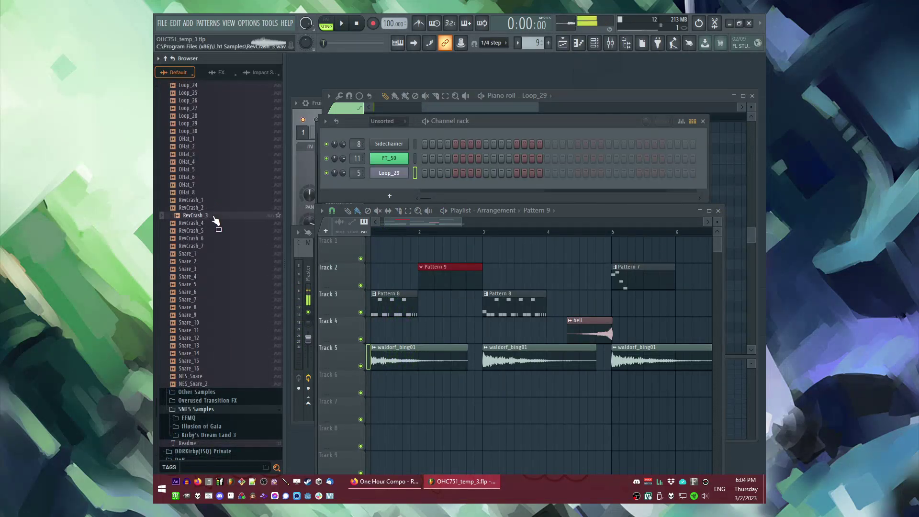
Step: Place RevCrash_3 on Track 6 just before bar 4 and play the arrangement from there
left_click_drag(505, 394, 541, 389)
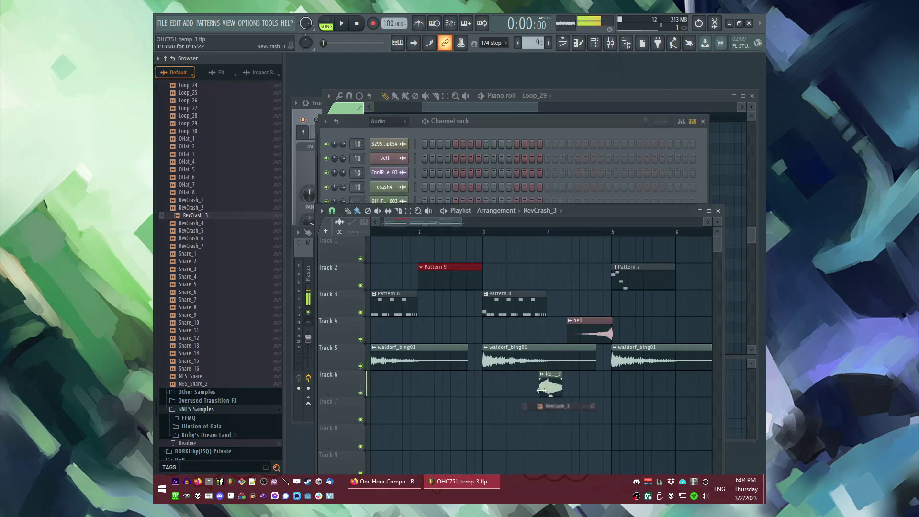
scroll(555, 388, "up", 3, "ctrl")
left_click(522, 230)
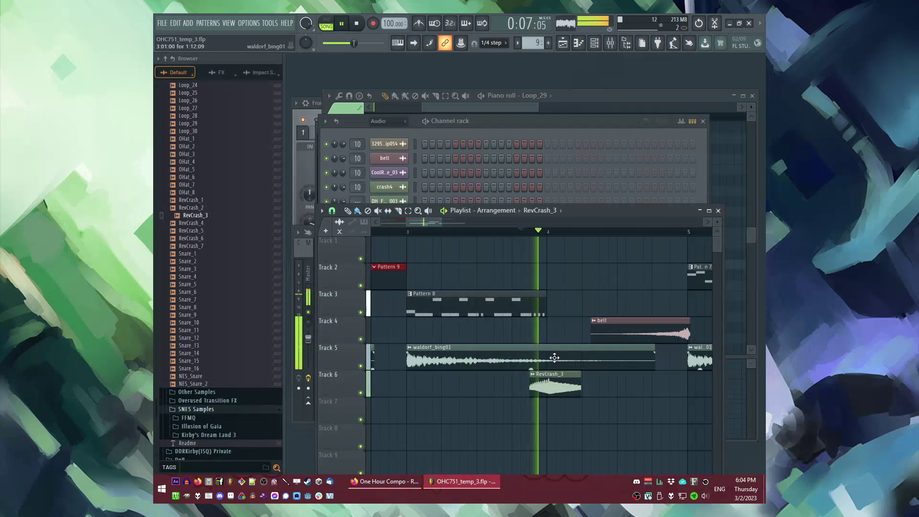
key("space")
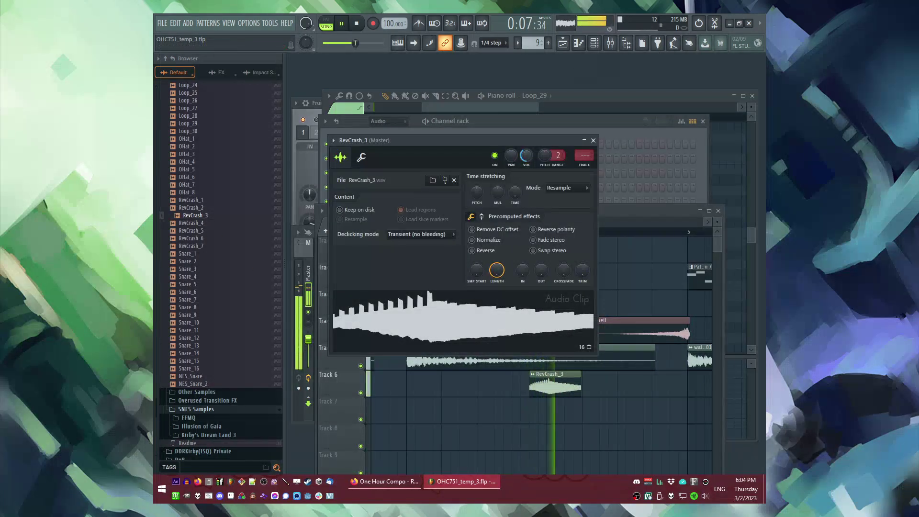
Step: Route the RevCrash_3 audio clip to its own mixer track 13
key("space")
key("ctrl+l")
key("F9")
Step: Add Fruity Delay Bank in slot 4 and Fruity Reeverb 2 in slot 10 of the RevCrash_3 mixer track
left_click(660, 285)
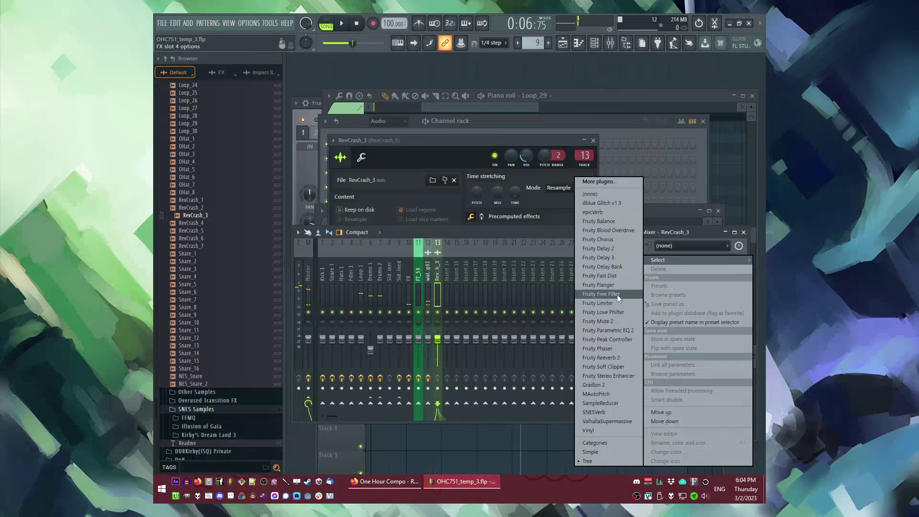
left_click(602, 268)
key("space")
left_click(670, 366)
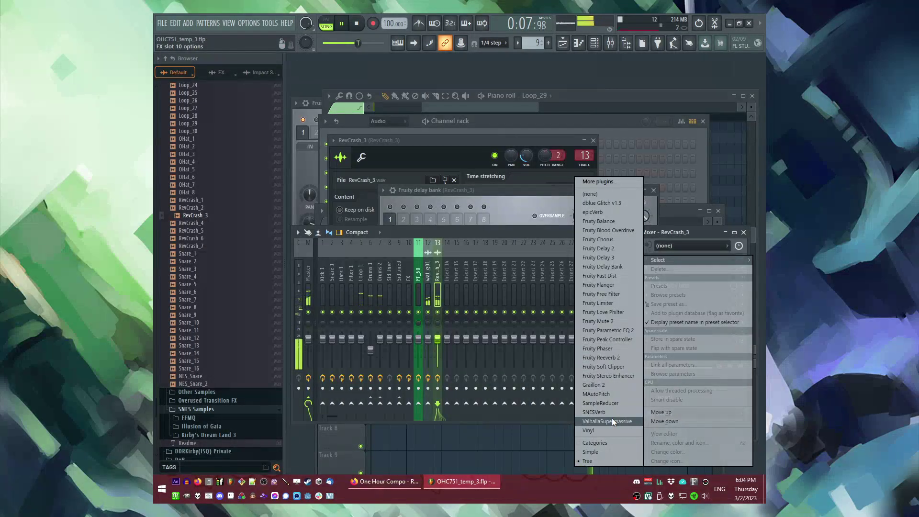
left_click(604, 357)
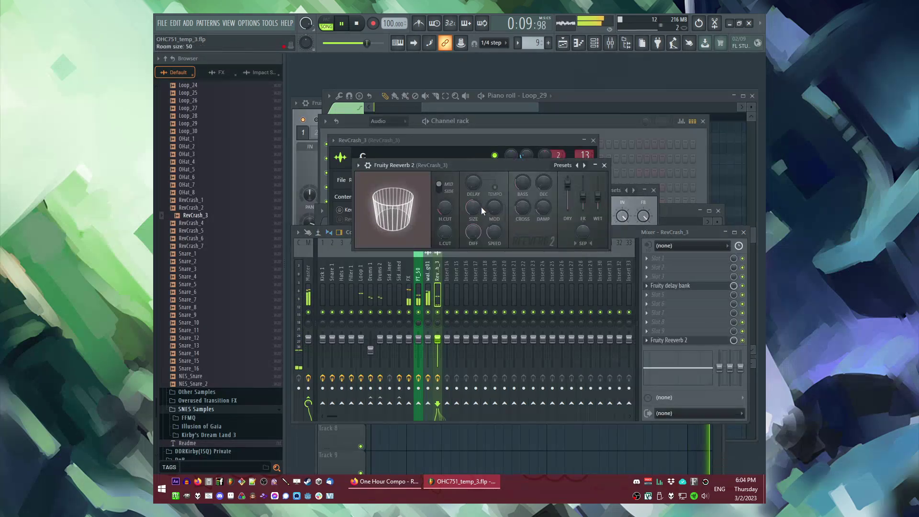
left_click(593, 140)
key("Escape")
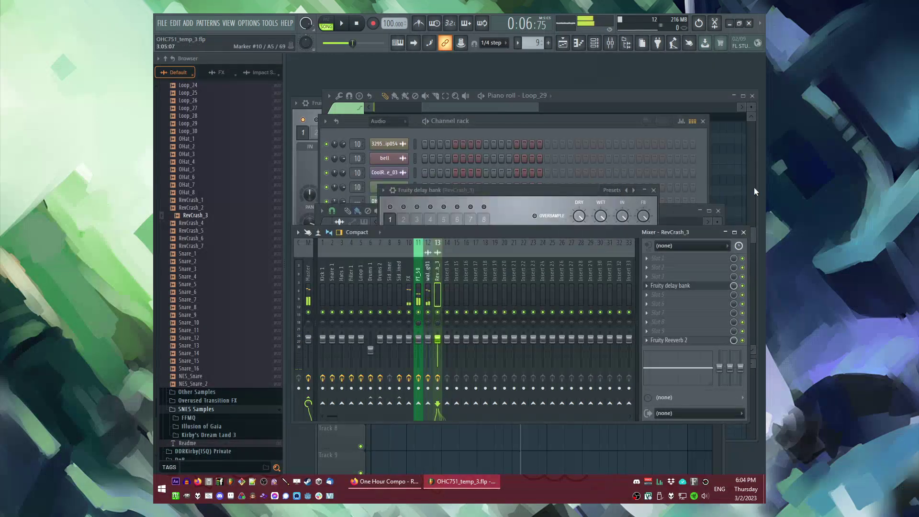
Step: Close the effect windows, return to the playlist and play the arrangement from bar 3
key("Escape")
key("Escape")
key("Escape")
key("F6")
key("F5")
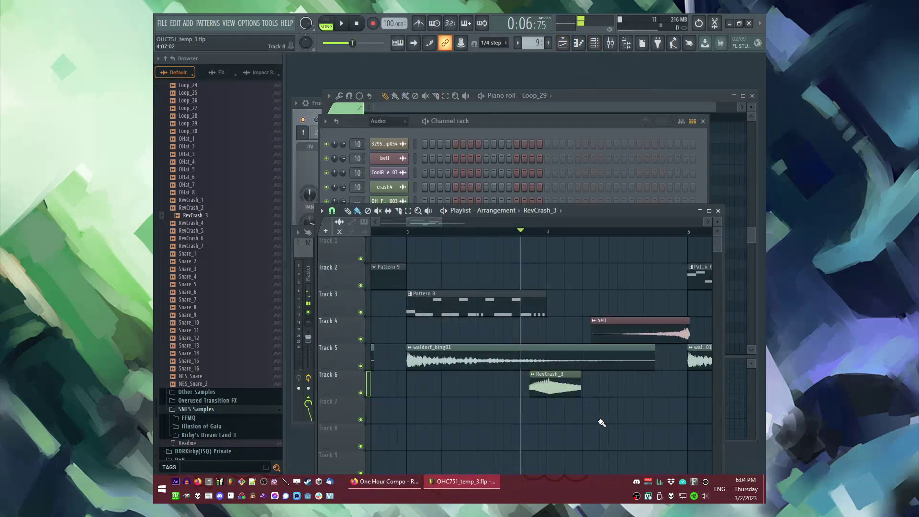
left_click(446, 231)
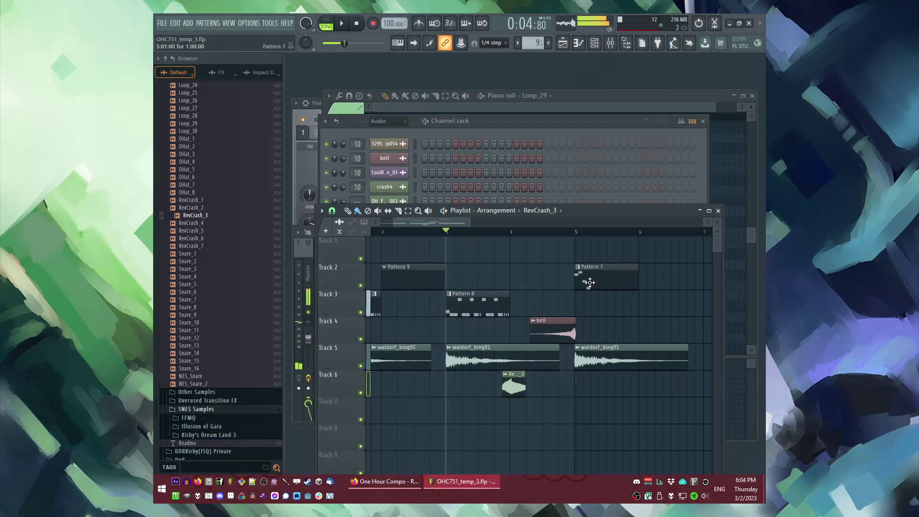
Step: Transpose all FT_50 notes in Pattern 7 down three semitones, so that the melody starts on D#5
double_click(588, 279)
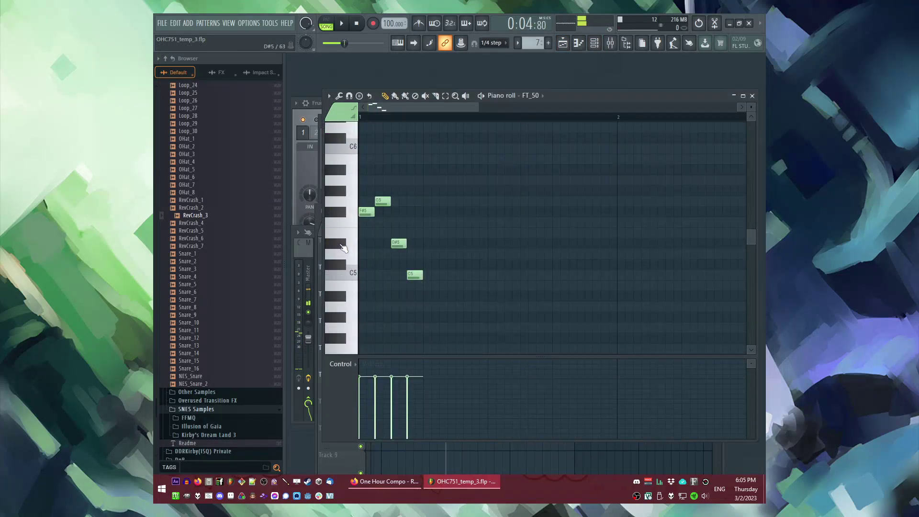
key("ctrl+a")
key("space")
key("ctrl+d")
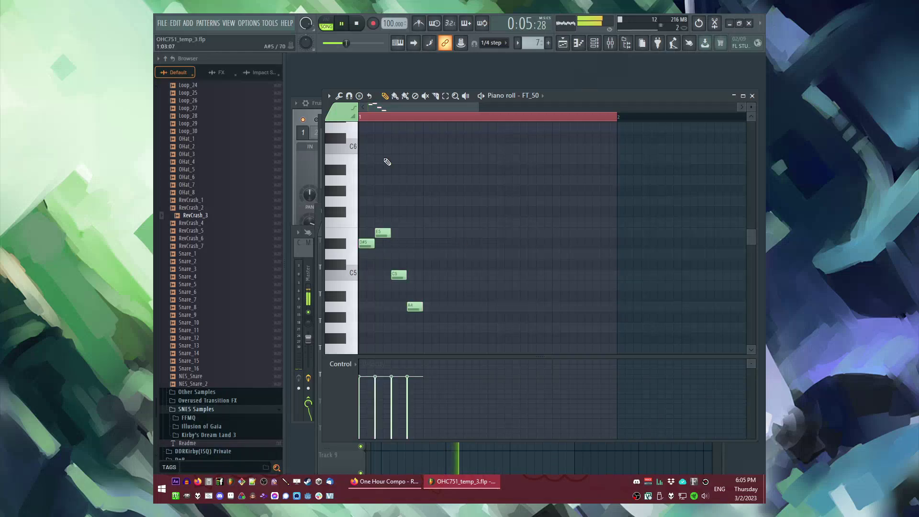
key("F6")
key("F5")
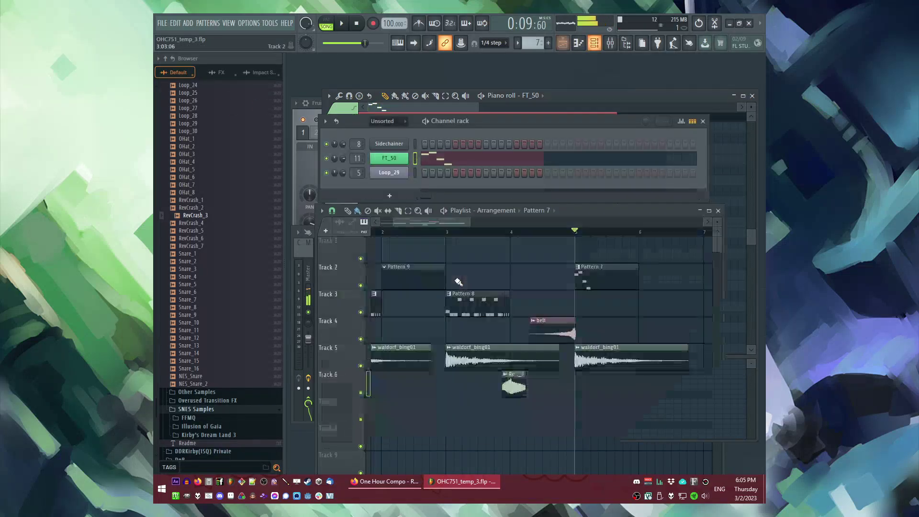
Step: Save the project as the new version OHC751_temp_4.flp and play the arrangement from the start
key("space")
key("space")
key("ctrl+n")
key("space")
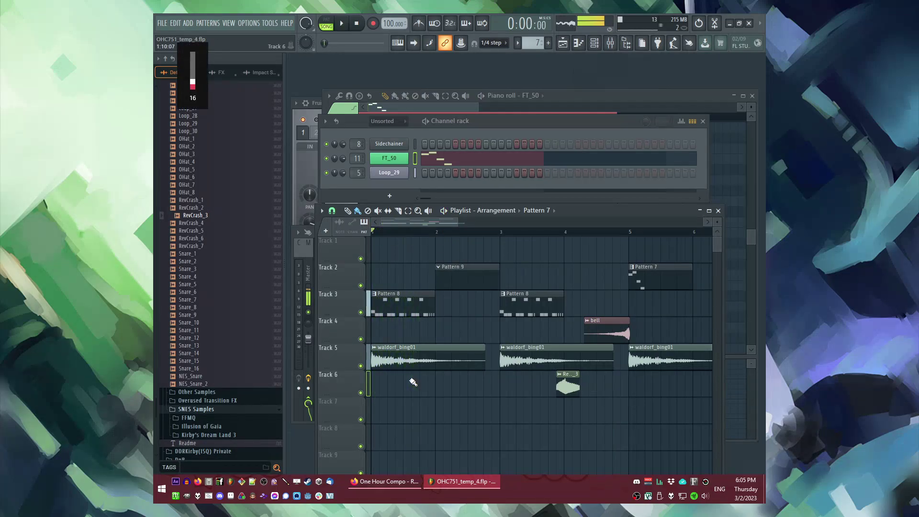
key("space")
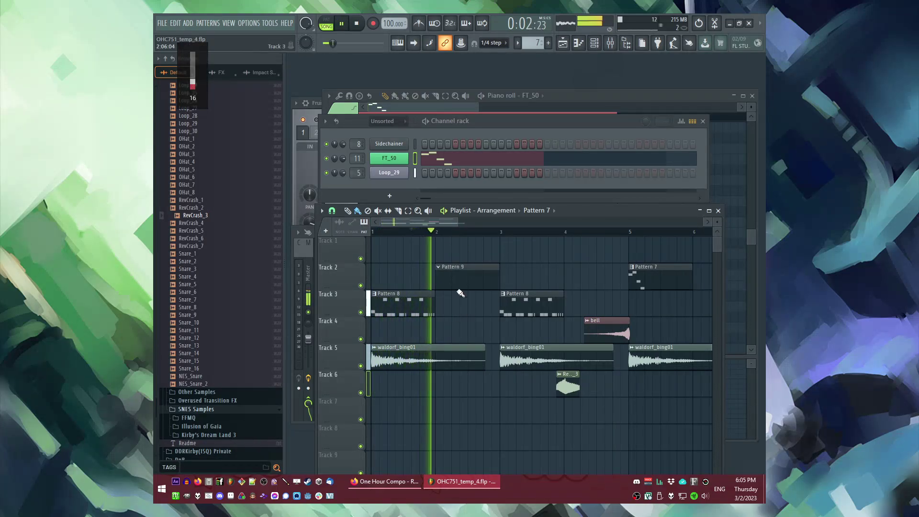
Step: Audition Loop_20, Explosion_4 and Crash_2 in the sample browser
key("F7")
scroll(211, 287, "up", 15)
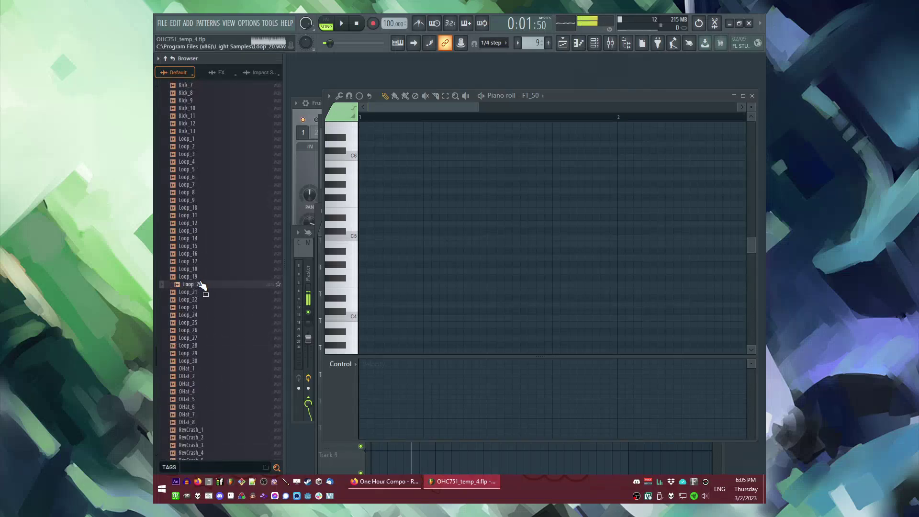
left_click(206, 300)
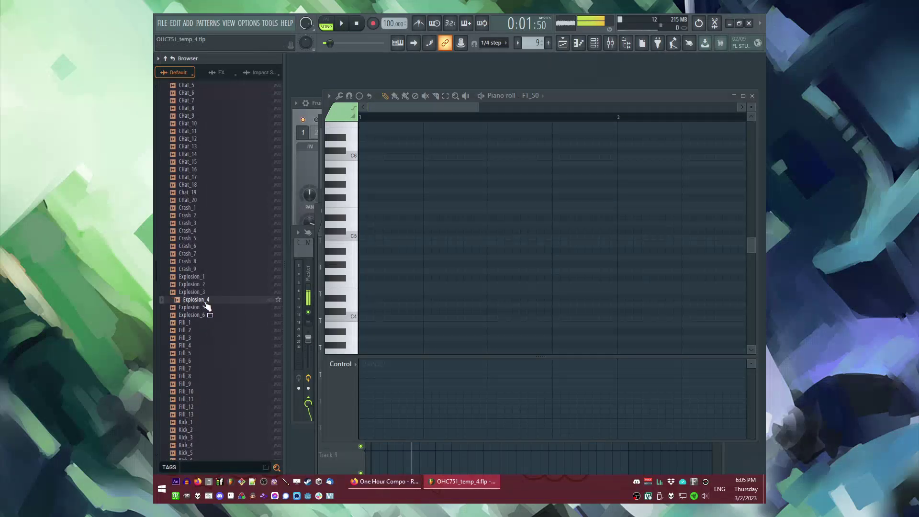
scroll(197, 383, "up", 7)
left_click(207, 392)
left_click(212, 430)
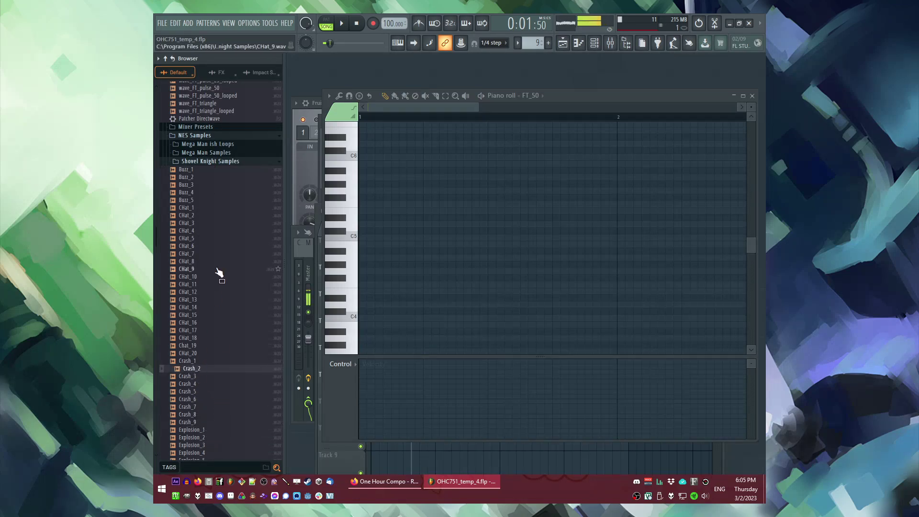
Step: Audition Alma Radio 2 SFX, Industrial SFX 3 and Industrial SFX 2 from the Drums SFX folder
scroll(226, 317, "up", 15)
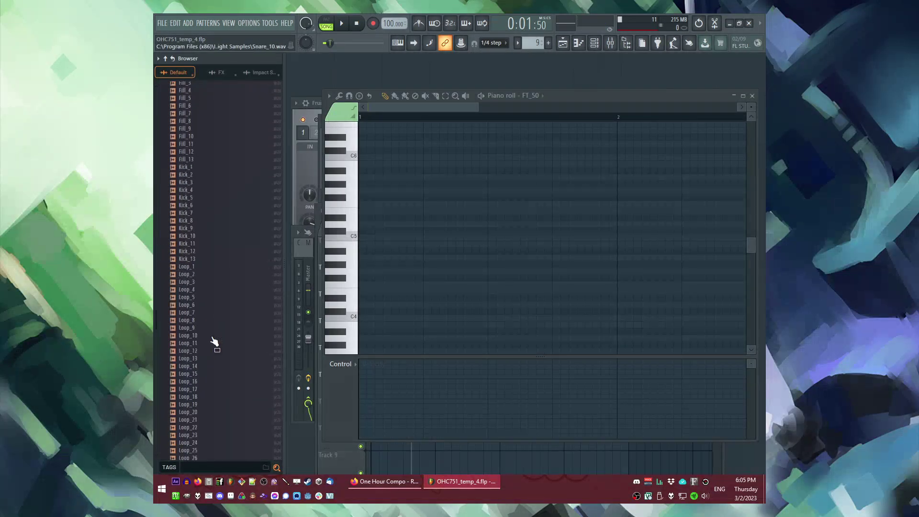
scroll(213, 307, "up", 2)
left_click(205, 270)
scroll(205, 285, "down", 3)
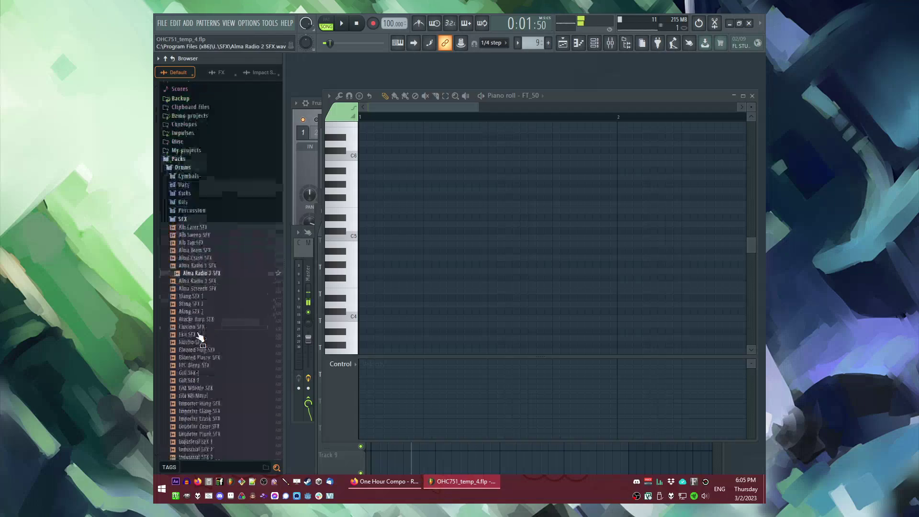
left_click(205, 287)
scroll(205, 292, "down", 5)
left_click(206, 284)
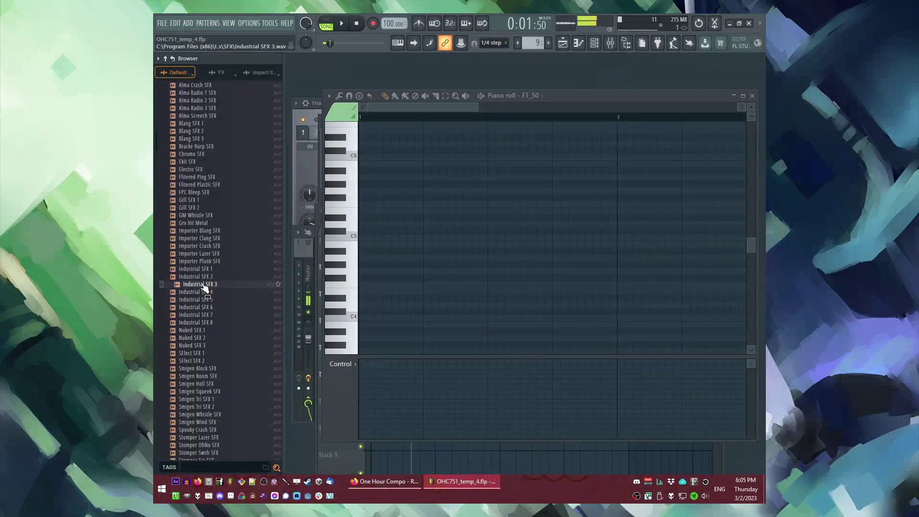
left_click(201, 276)
Step: Place Industrial SFX 2 on Track 6 at bar 2, play it and open its audio clip settings
key("F6")
key("F5")
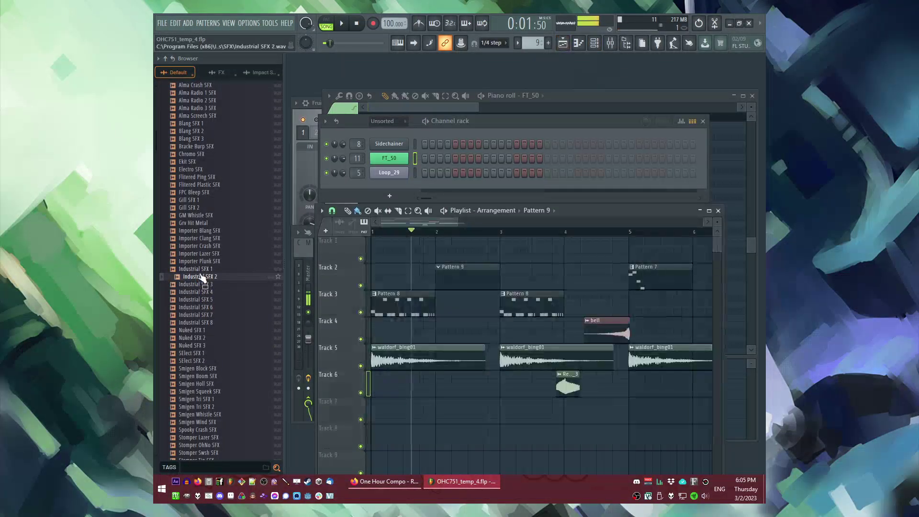
scroll(201, 306, "down", 5)
scroll(203, 268, "up", 4)
scroll(202, 261, "up", 1)
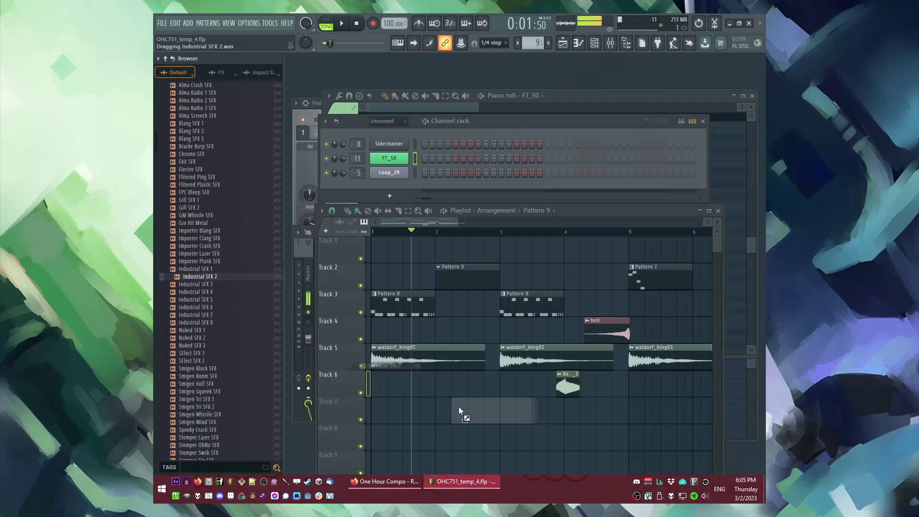
left_click_drag(458, 407, 455, 383)
key("space")
double_click(455, 380)
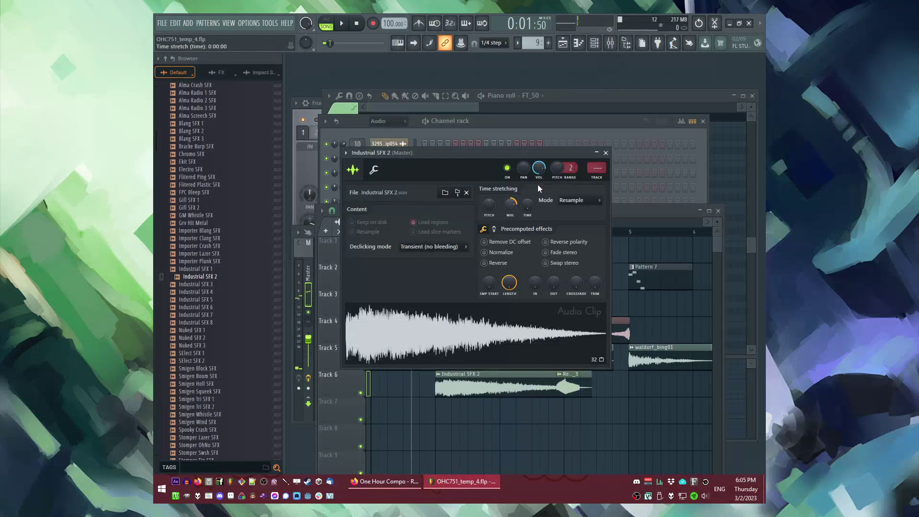
Step: Route the Industrial SFX 2 clip to its own mixer track 14 and add SampleReducer in slot 5
left_click(596, 180)
left_click(647, 290)
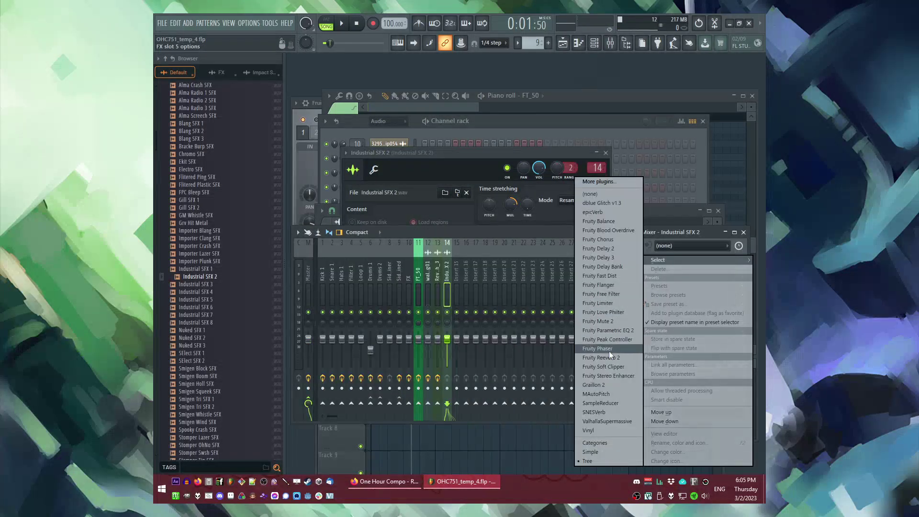
left_click(601, 403)
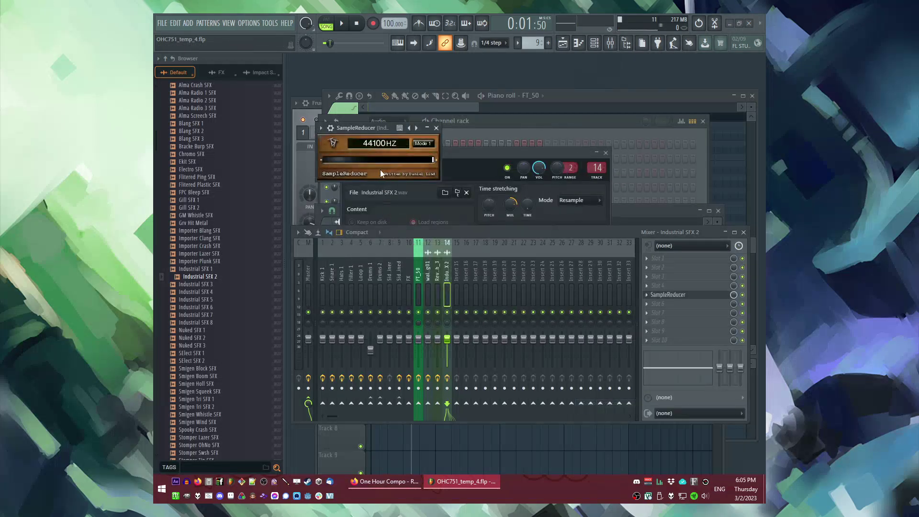
Step: Move the Industrial SFX 2 clip in the playlist from Track 6 to Track 7, keeping it at bar 2
left_click(480, 155)
key("F5")
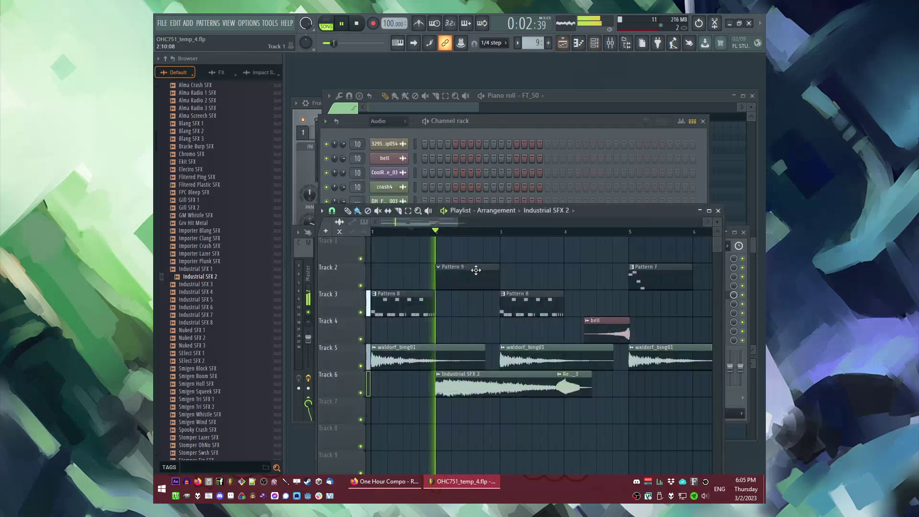
left_click_drag(491, 380, 491, 407)
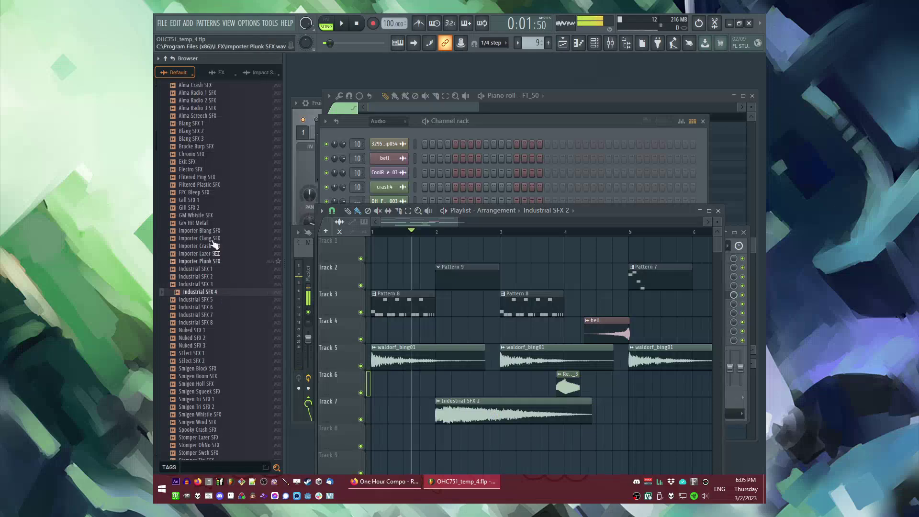
Step: Audition Alma Bram SFX and look through the remaining sample folders for another effect sound
scroll(215, 205, "up", 3)
left_click(212, 154)
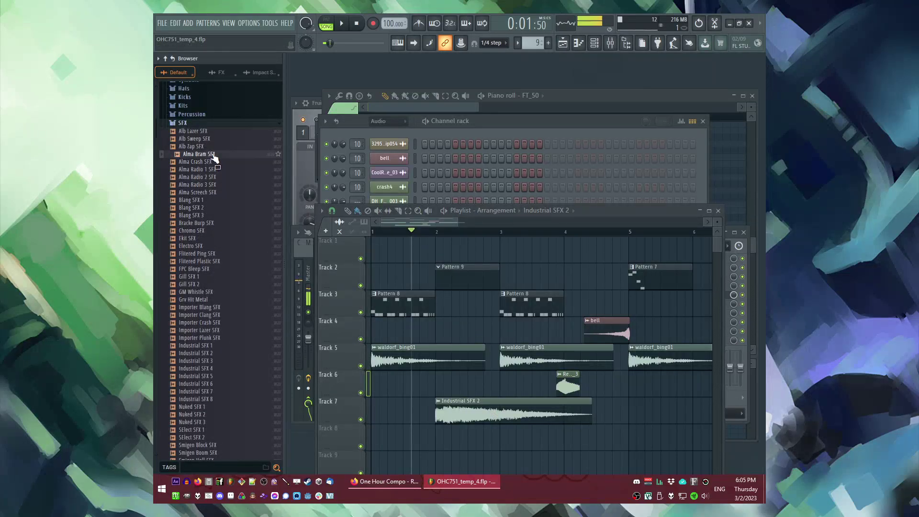
scroll(186, 383, "down", 15)
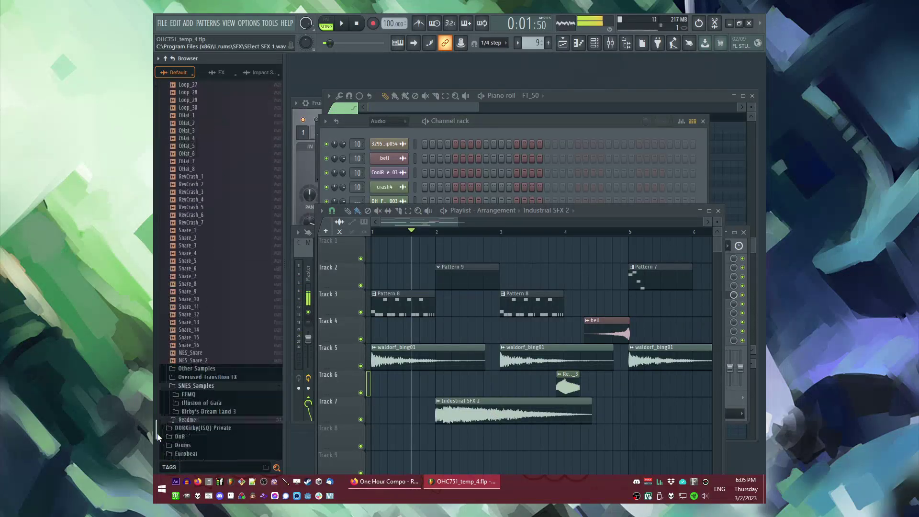
Step: Replace the Industrial SFX 2 clip on Track 7 with jp_weird_04 from the FX bluedistortion jp_weird folder and play it
left_click(188, 353)
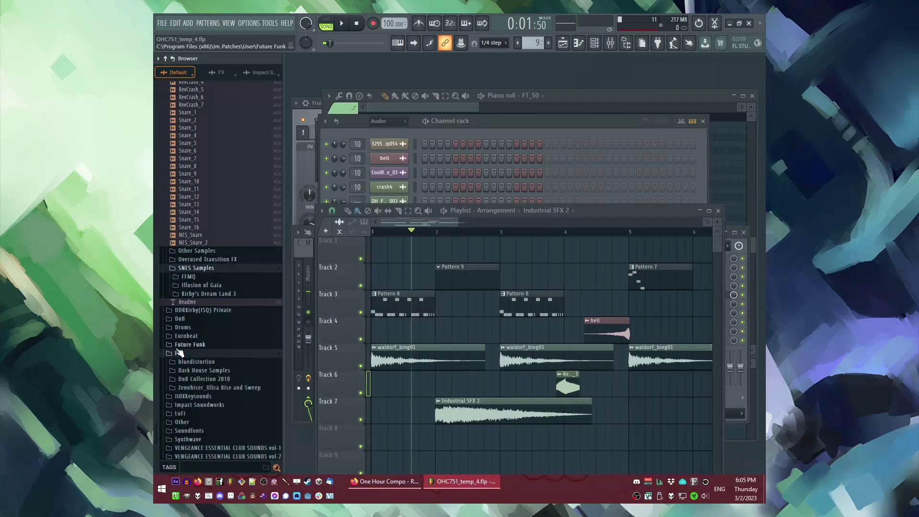
left_click(228, 363)
scroll(225, 364, "down", 3)
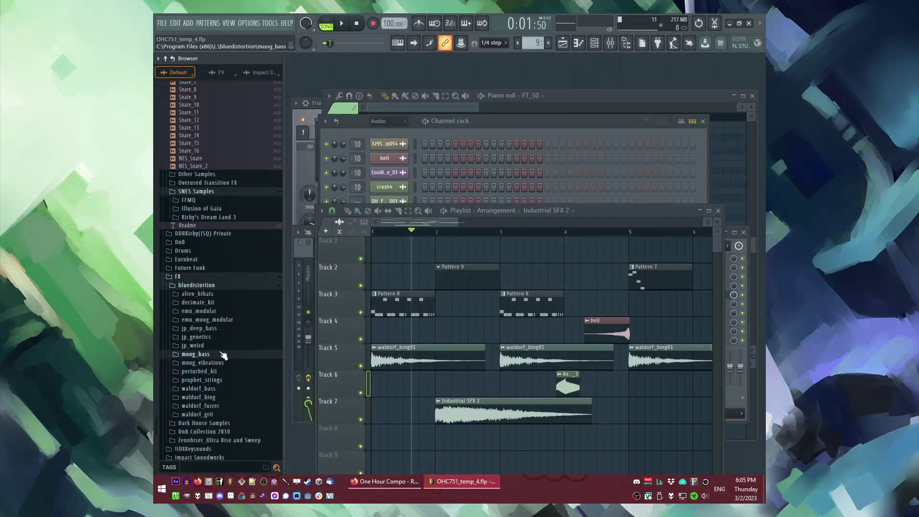
left_click(206, 345)
left_click_drag(217, 421, 449, 412)
key("space")
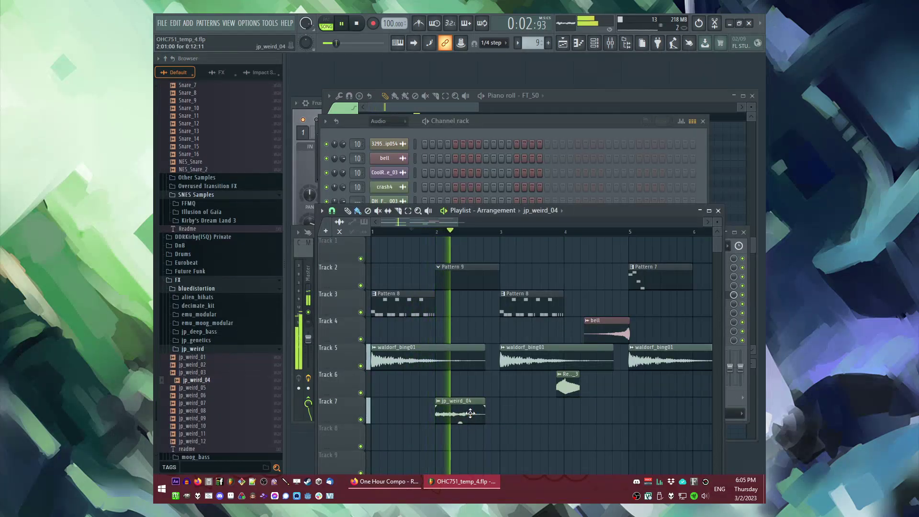
Step: Normalize the jp_weird_04 clip and set its SampleReducer to Mode 2 at 3054 Hz
double_click(460, 411)
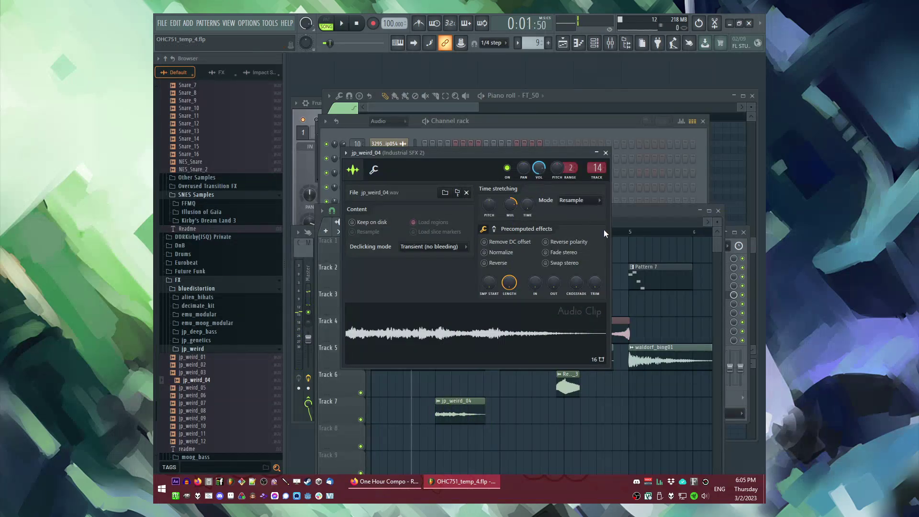
key("F9")
left_click(449, 151)
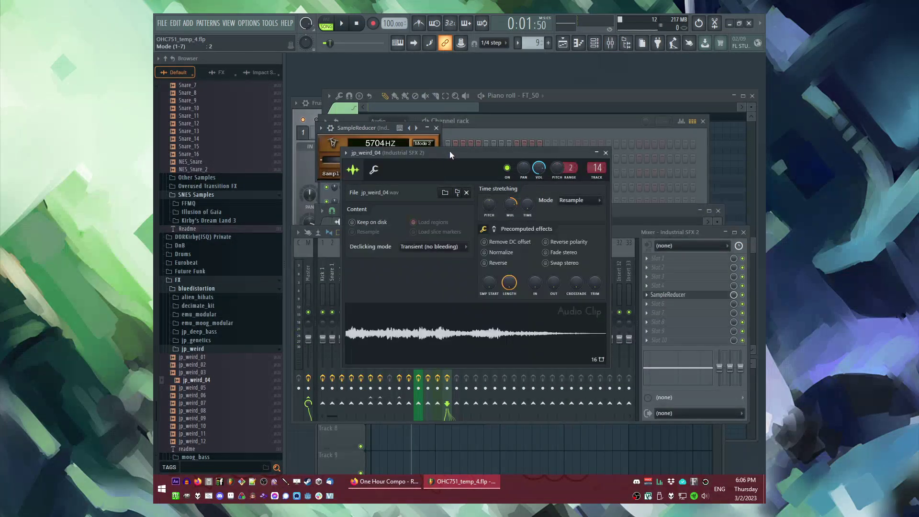
key("space")
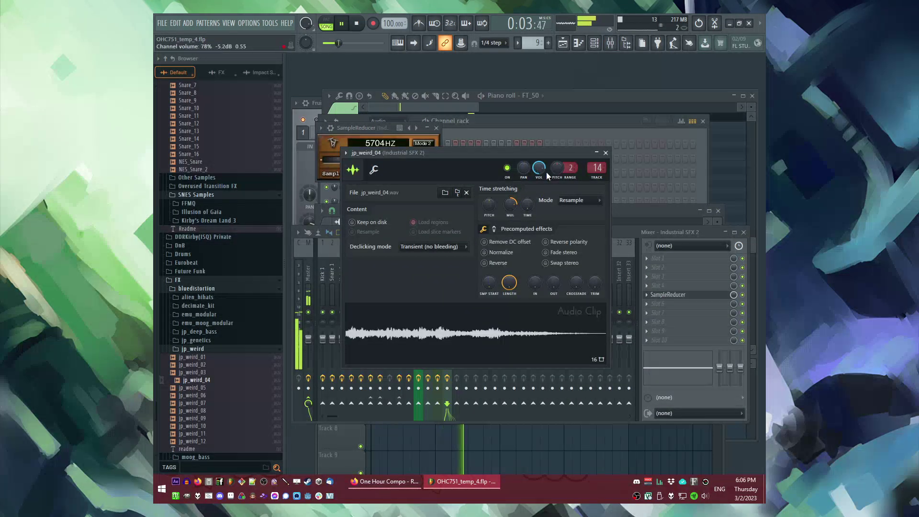
left_click(501, 252)
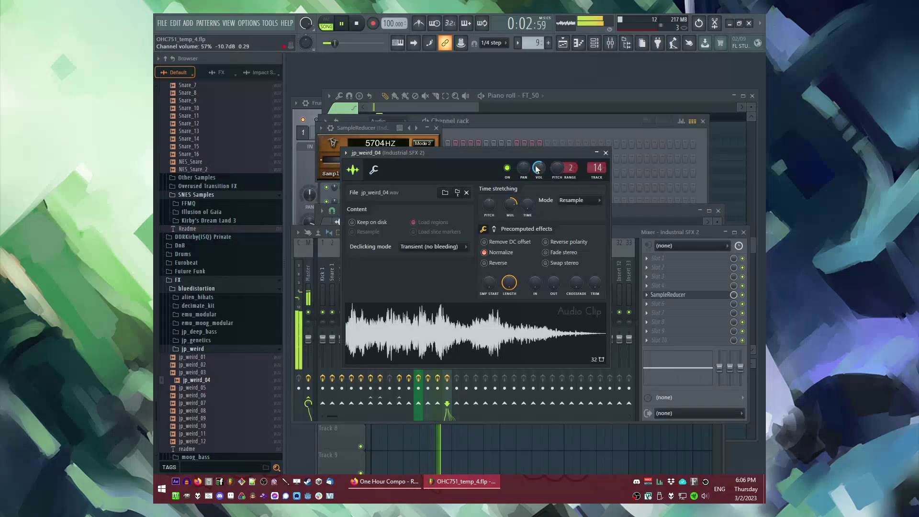
left_click(360, 136)
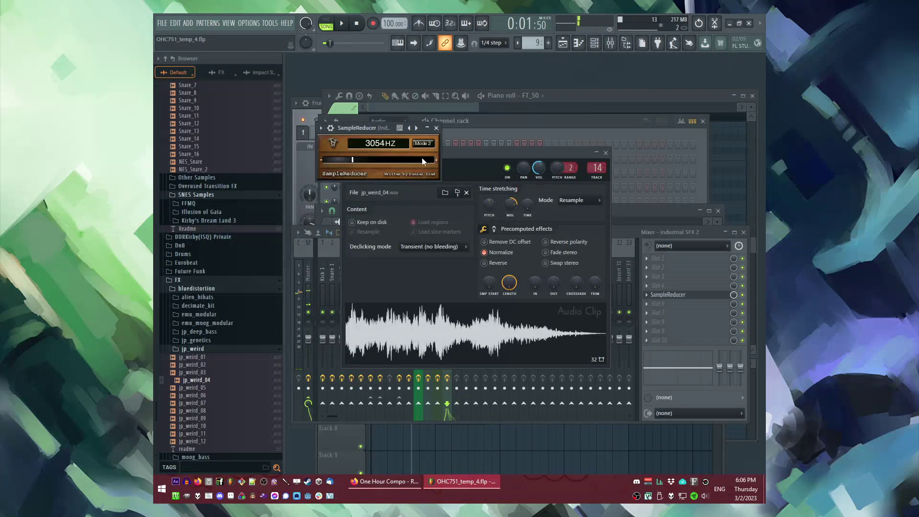
Step: Add Fruity Reeverb 2 in slot 7 of the Industrial SFX 2 mixer track and move it above SampleReducer
left_click(647, 312)
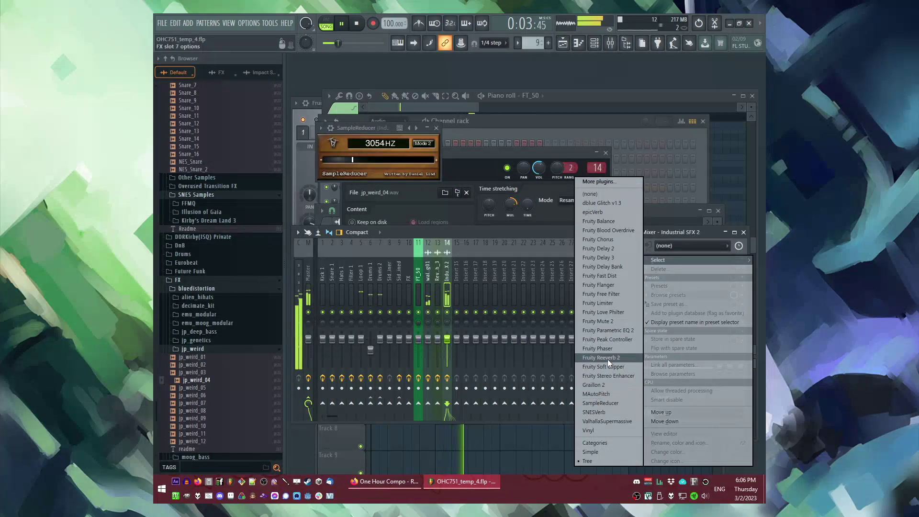
left_click(607, 361)
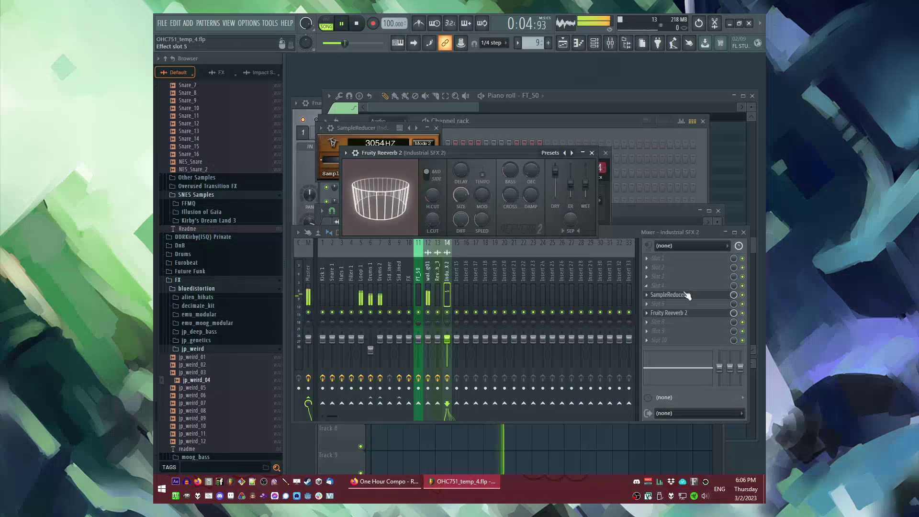
left_click_drag(669, 313, 678, 290)
key("space")
key("space")
Step: Load ValhallaSupermassive in slot 4 of the Industrial SFX 2 mixer track and close its window
left_click(646, 286)
mouse_move(653, 248)
left_click(606, 421)
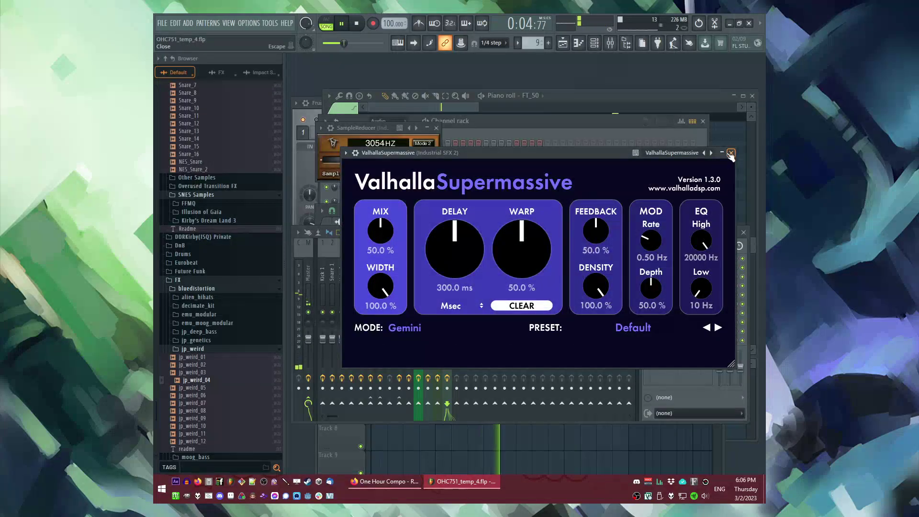
left_click(731, 153)
Step: Open the channel settings of the jp_weird_04 and RevCrash_3 clips while listening to the arrangement
left_click(518, 436)
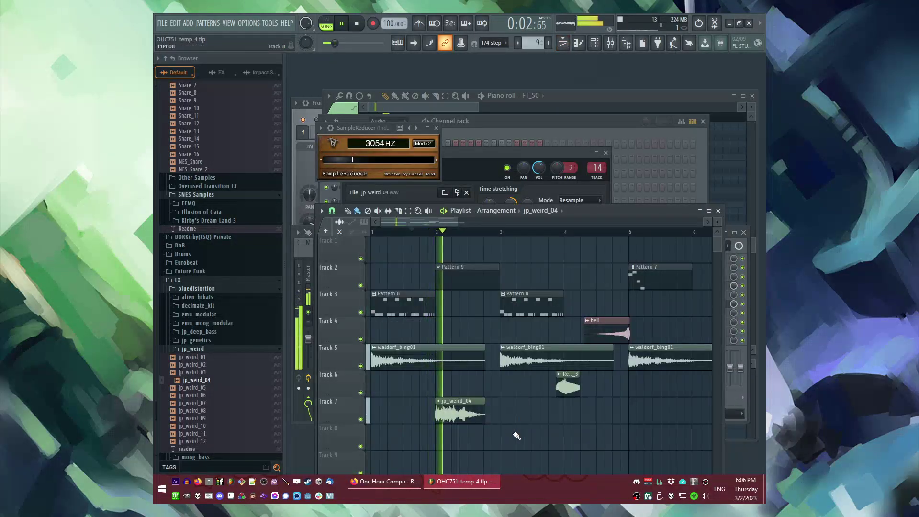
double_click(470, 411)
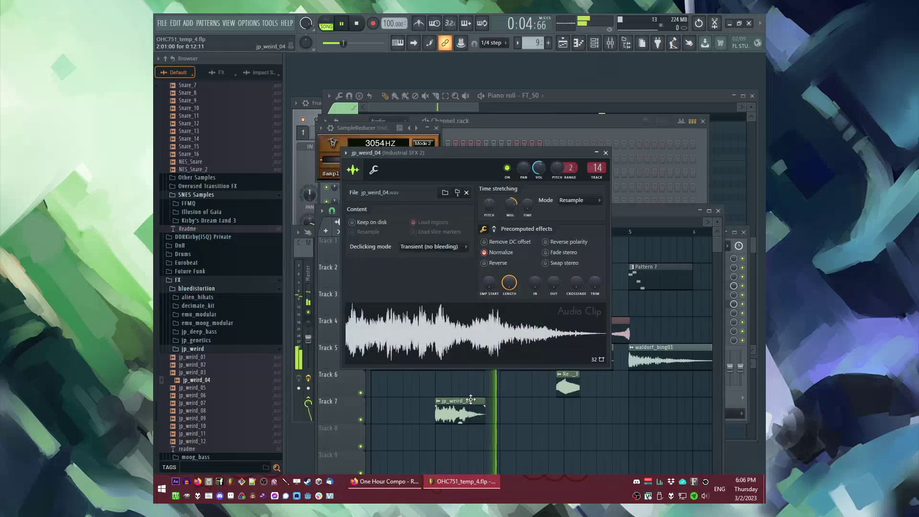
left_click(568, 385)
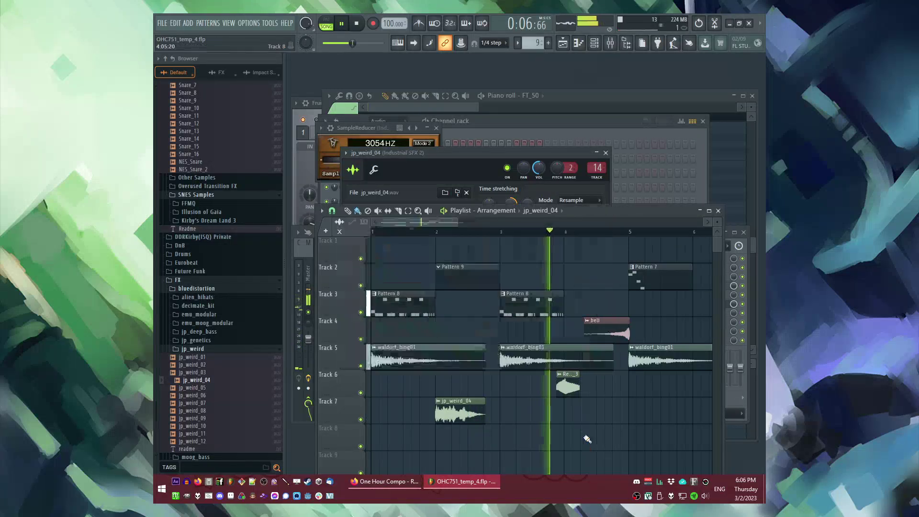
double_click(570, 387)
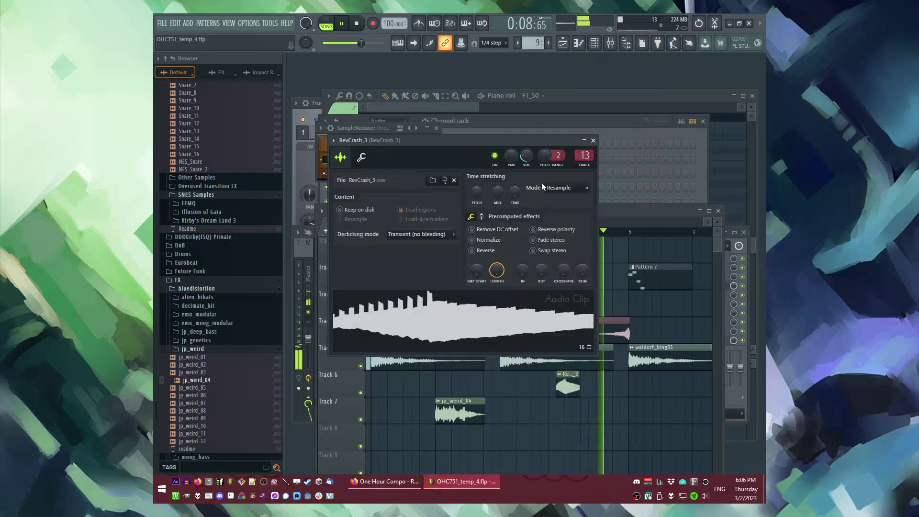
left_click(615, 406)
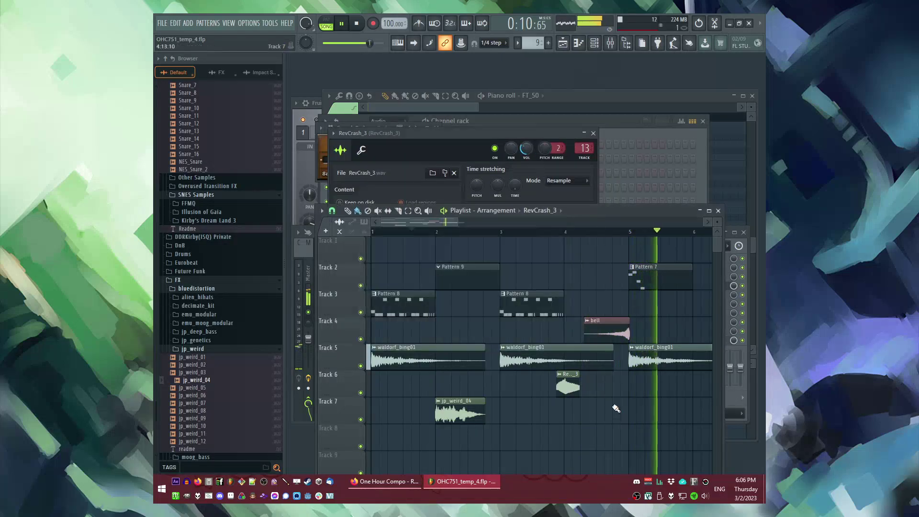
Step: Place two more Pattern 8 clips on Track 3, at bars 5 and 7
scroll(482, 307, "down", 3)
left_click(482, 301)
left_click(523, 303)
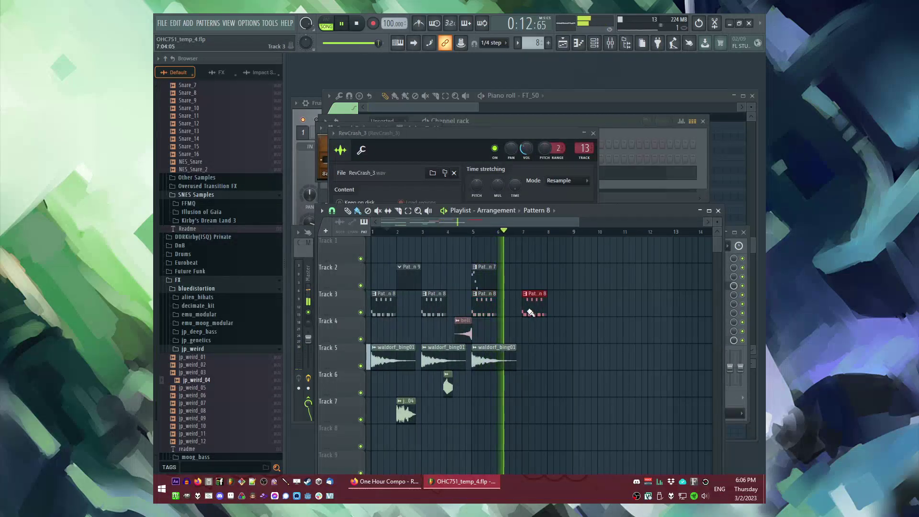
scroll(527, 424, "up", 2)
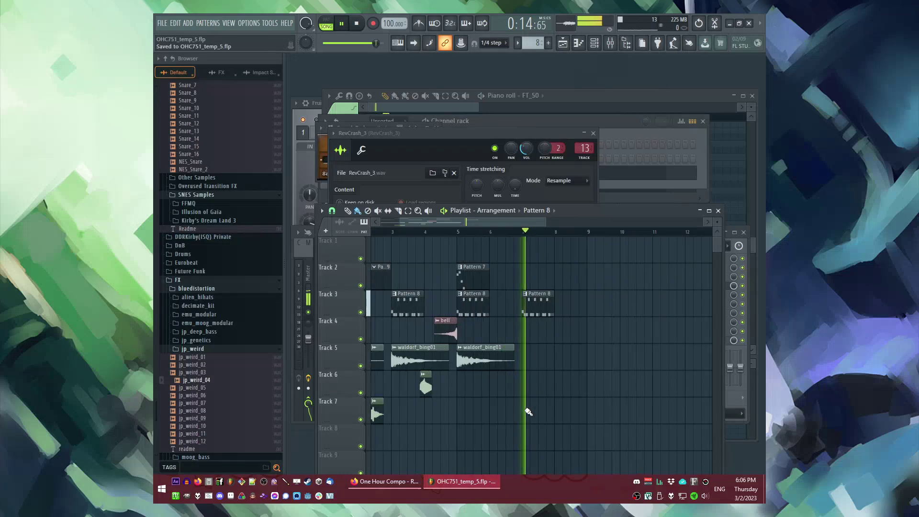
Step: Place the new Pattern 9 on Track 6 at bar 5 and give it Grv Kick 19 from Packs Drums Kicks, routed to mixer track 1
left_click(461, 390)
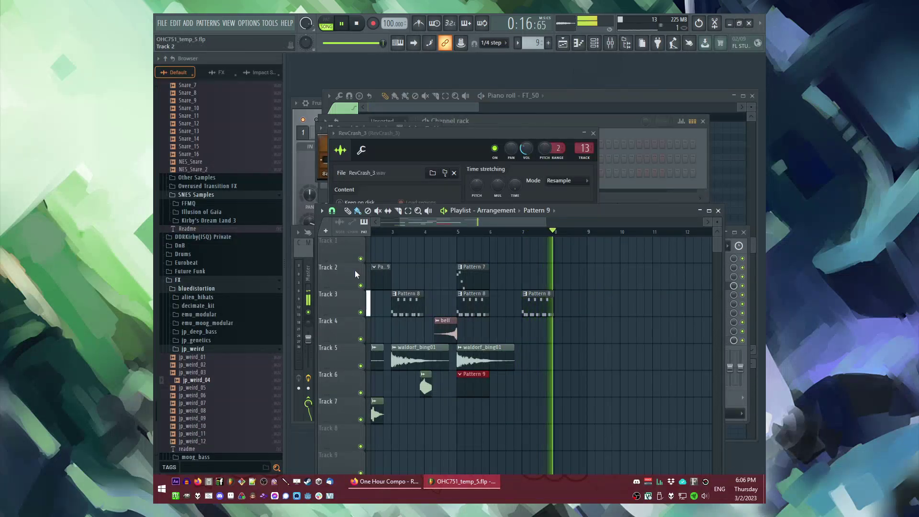
key("F6")
scroll(210, 268, "up", 10)
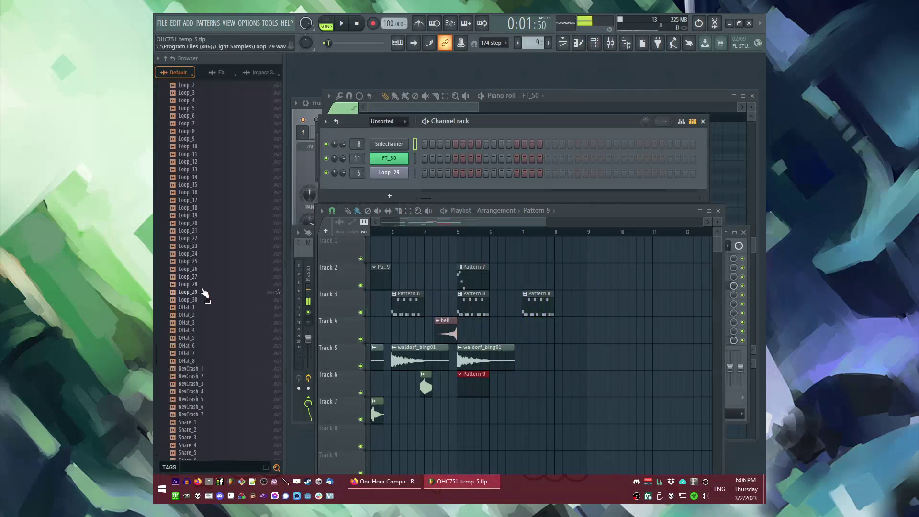
left_click(172, 58)
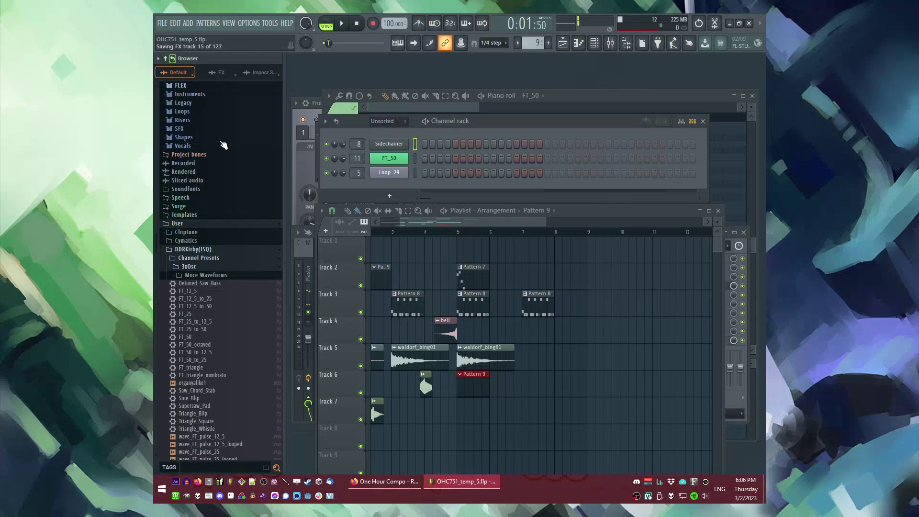
scroll(210, 201, "up", 8)
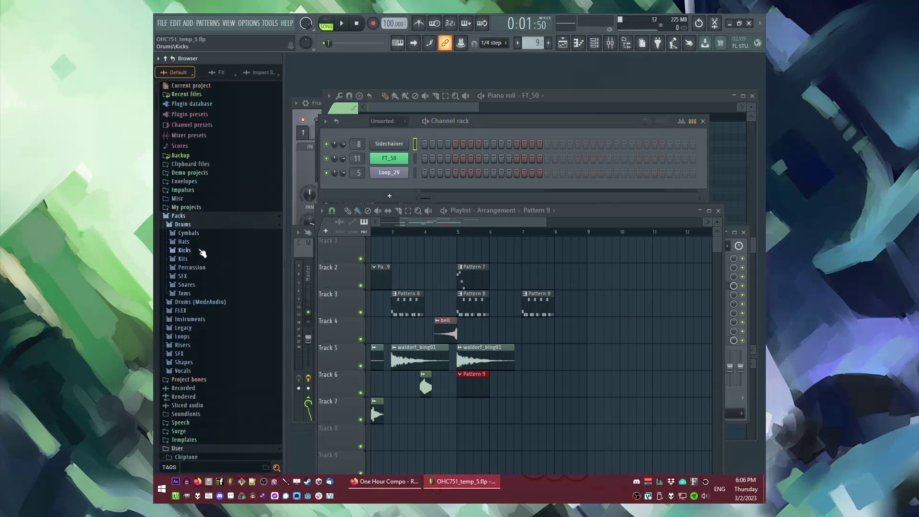
left_click(201, 259)
left_click(198, 251)
scroll(196, 292, "down", 7)
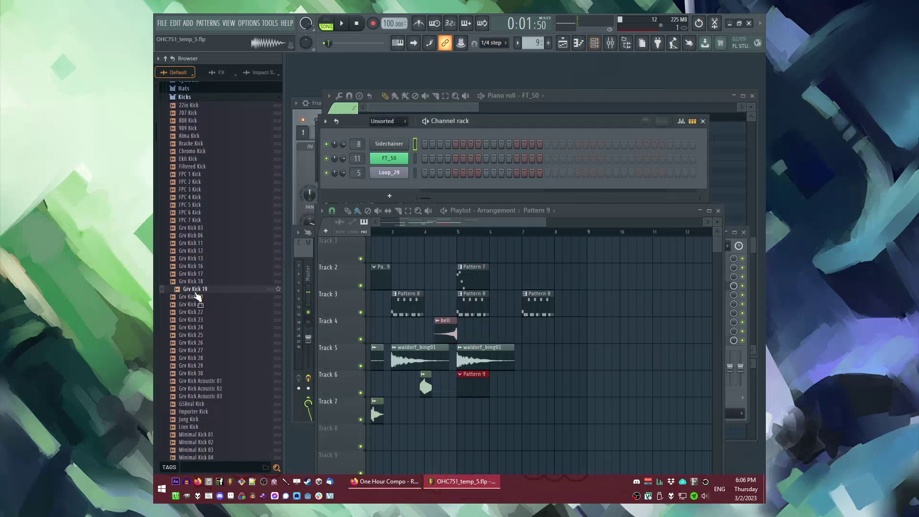
left_click_drag(387, 134, 388, 136)
key("space")
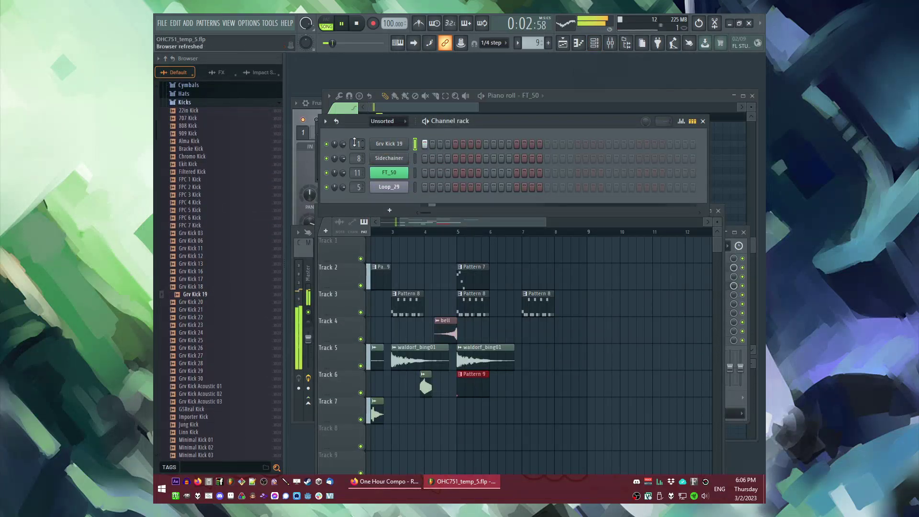
Step: Program the Grv Kick 19 and Sidechainer hits on steps 1 and 7, and repeat the Pattern 9 clip on Track 6 through bar 8
left_click(452, 232)
key("space")
key("space")
left_click(447, 158)
left_click(447, 144)
key("space")
left_click(447, 144)
key("space")
left_click(546, 389)
mouse_move(546, 389)
left_mouse_down()
mouse_move(570, 385)
mouse_move(652, 322)
left_mouse_up()
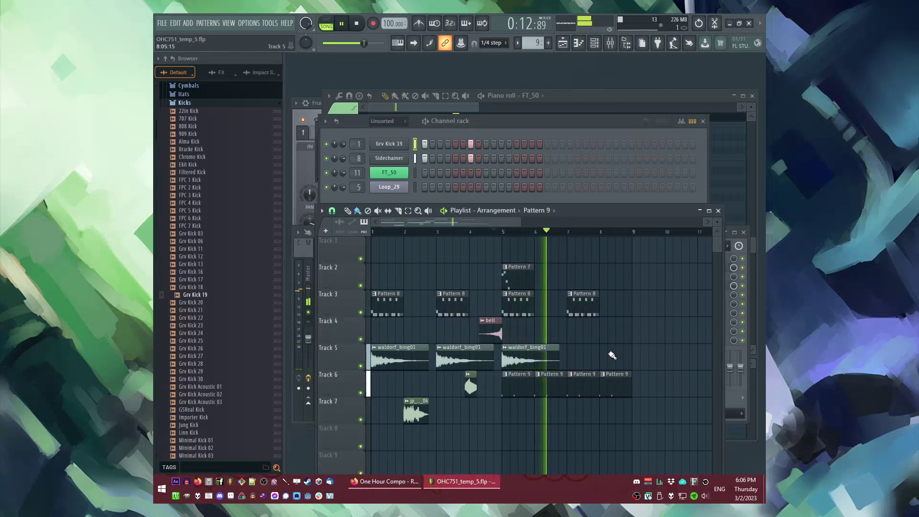
Step: Place Pattern 7 on Track 2 and the waldorf_bing01 clip on Track 5, both at bar 7
key("KP_Subtract")
key("KP_Subtract")
left_click(573, 274)
left_click(558, 357)
left_click(575, 357)
Step: Stop playback and make the waldorf_bing01 clip at bar 7 unique
key("space")
left_click(570, 348)
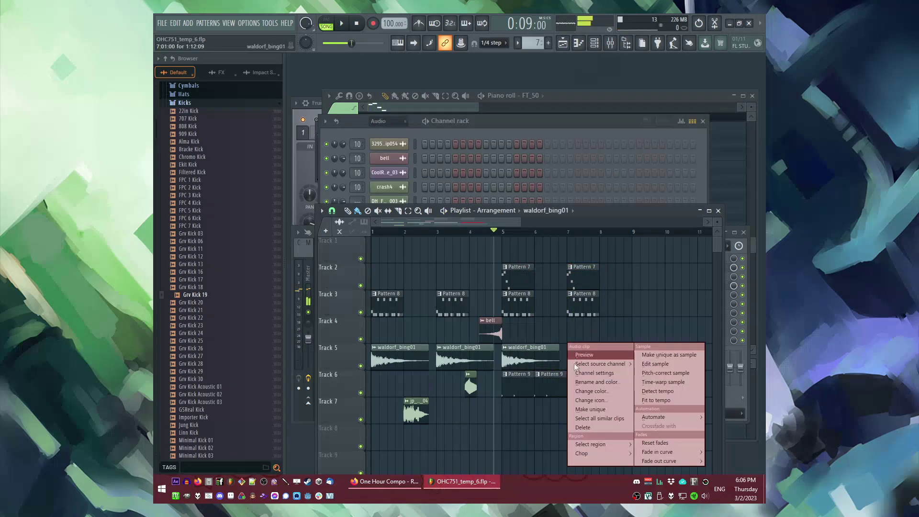
left_click(589, 409)
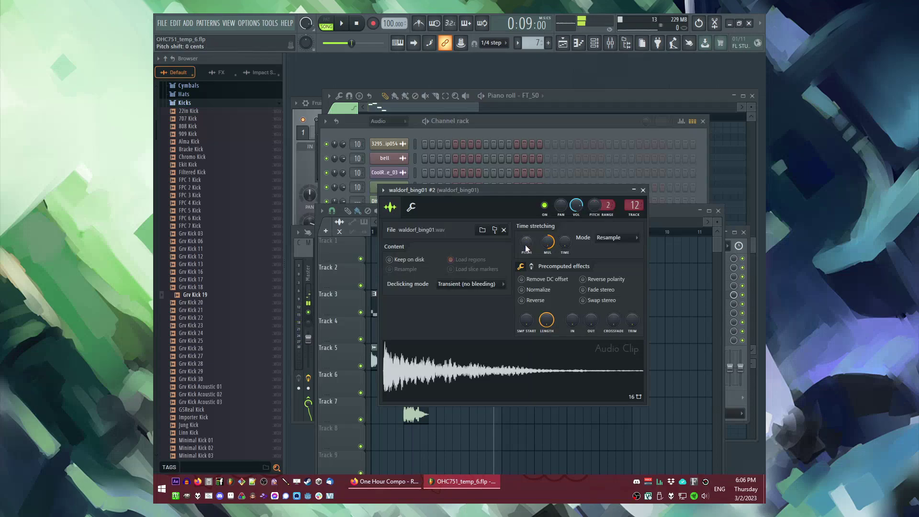
Step: Try a pitch shift of -140 cents on the waldorf_bing01 #2 clip and play it from bar 7
left_click(607, 260)
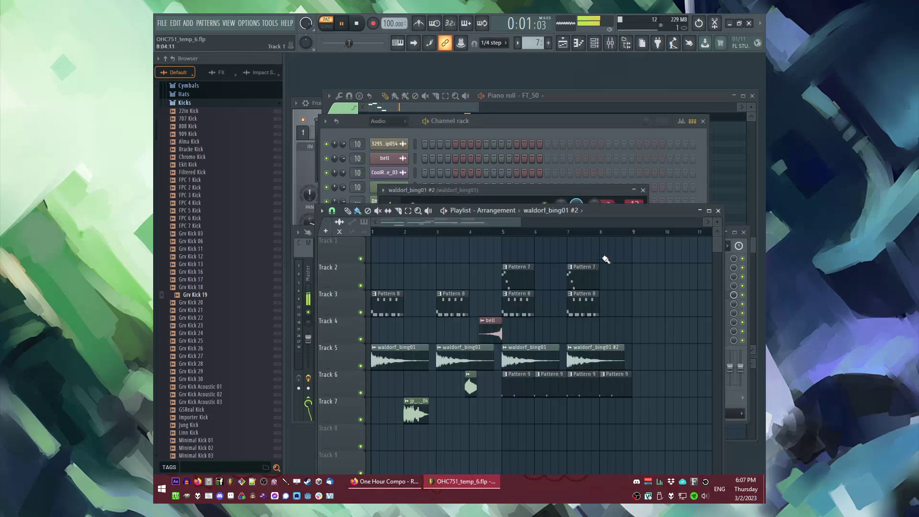
left_click(584, 359)
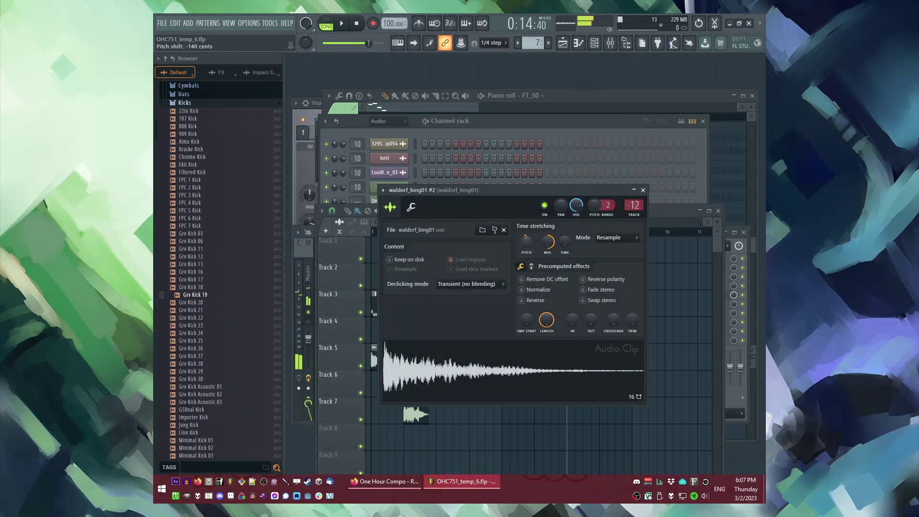
left_click(654, 333)
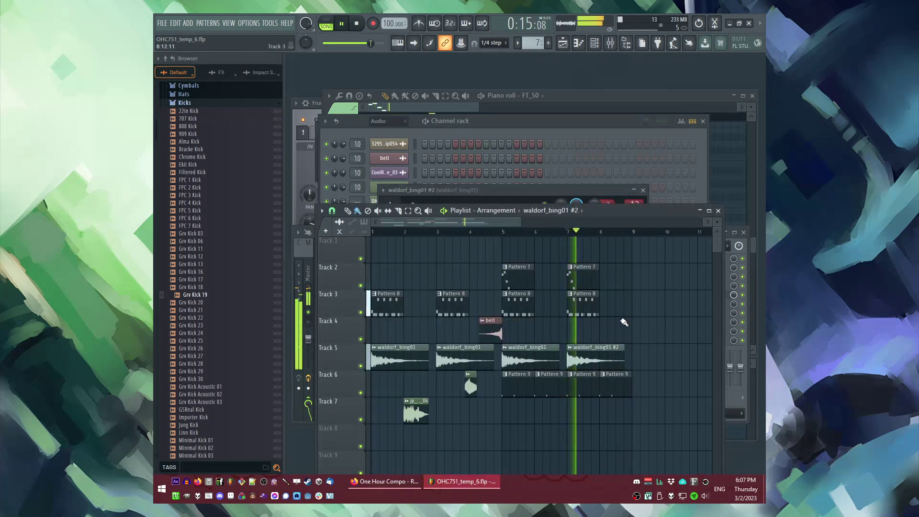
left_click(588, 357)
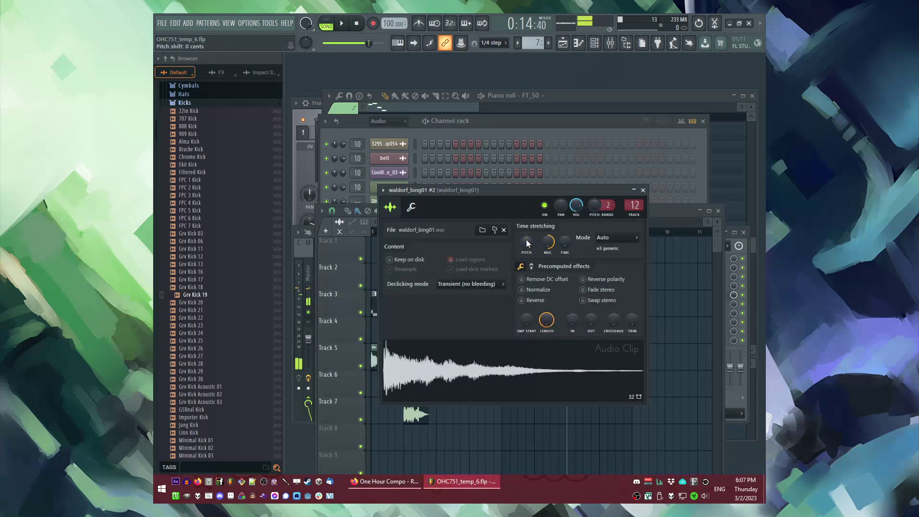
key("space")
Step: Try the Stretch and Resample time-stretching modes on the waldorf_bing01 #2 clip and compare them in playback
left_click(608, 239)
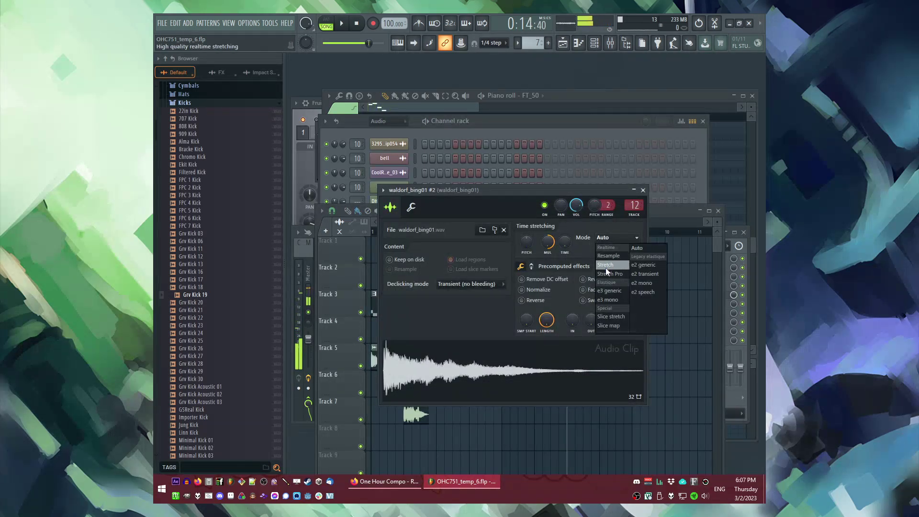
left_click(604, 266)
left_click(682, 316)
left_click(576, 357)
left_click(608, 238)
left_click(605, 260)
left_click(577, 259)
key("space")
left_click(593, 351)
left_click(598, 345)
key("space")
left_click(598, 346)
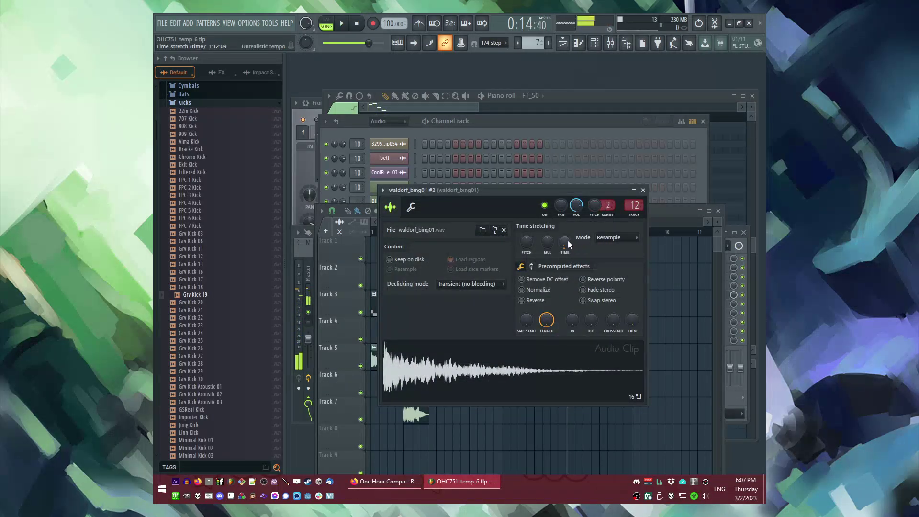
Step: Set the waldorf_bing01 #2 clip to Resample mode, lower its channel pitch and close its settings
left_click_drag(535, 194, 397, 234)
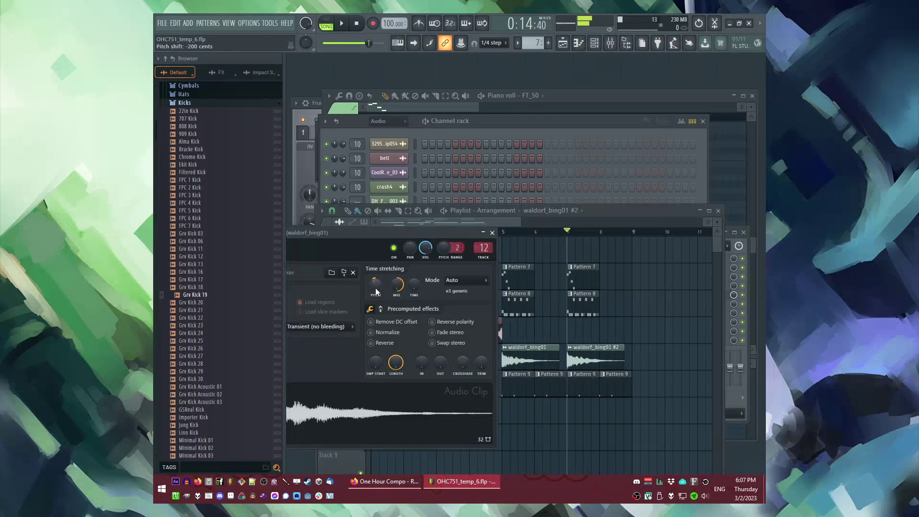
left_click(455, 298)
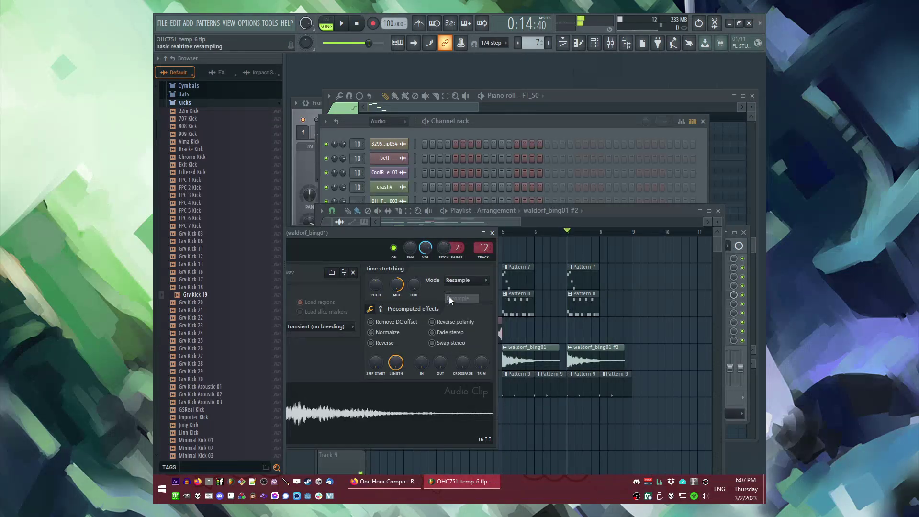
scroll(442, 248, "down", 4)
key("space")
key("space")
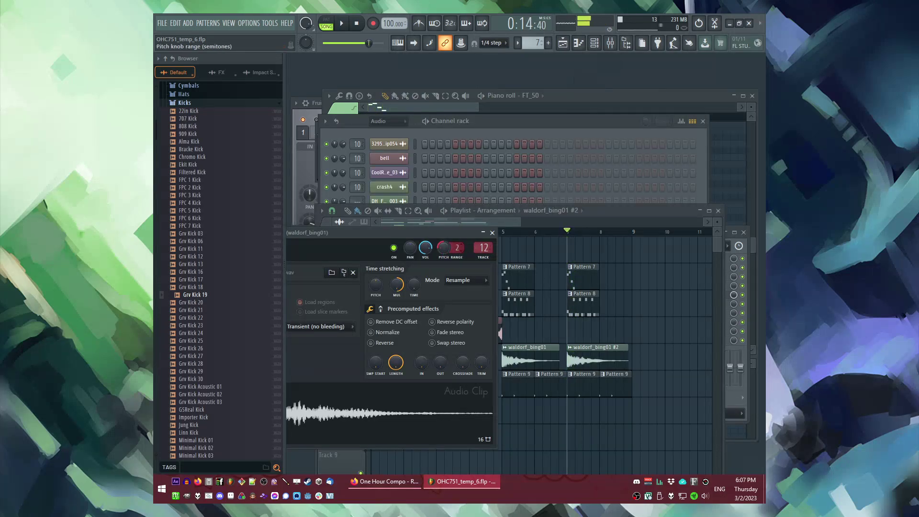
left_click(492, 232)
Step: Make the Pattern 7 clip at bar 7 unique and set its melody notes to D5, D#5, B4 and G#4
left_click(574, 271)
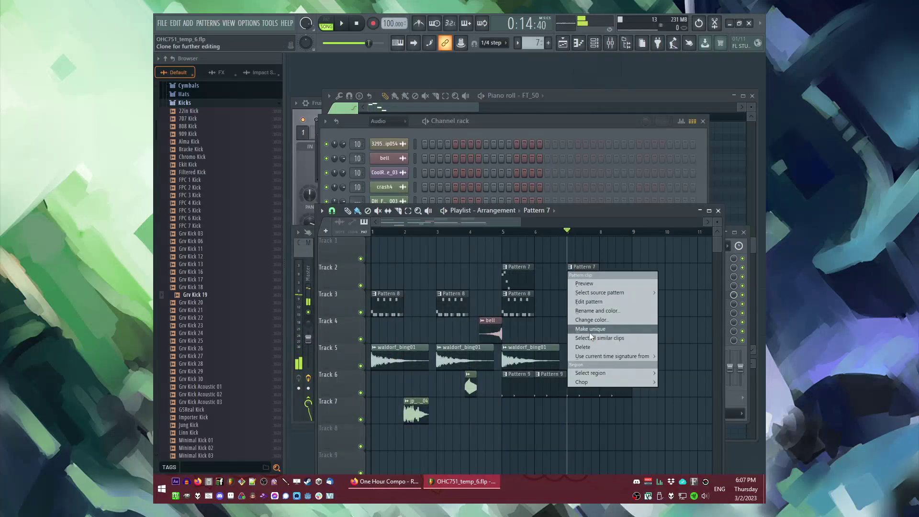
left_click(590, 332)
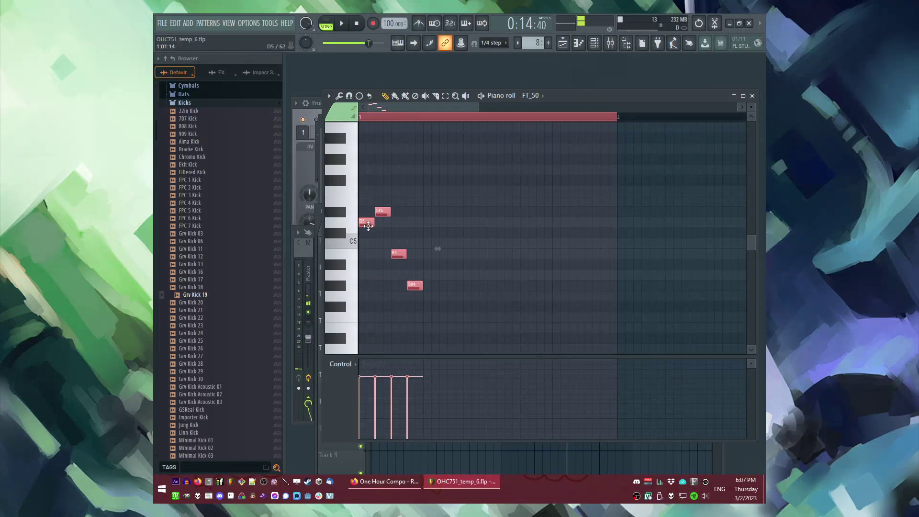
key("space")
key("space")
left_click(397, 235)
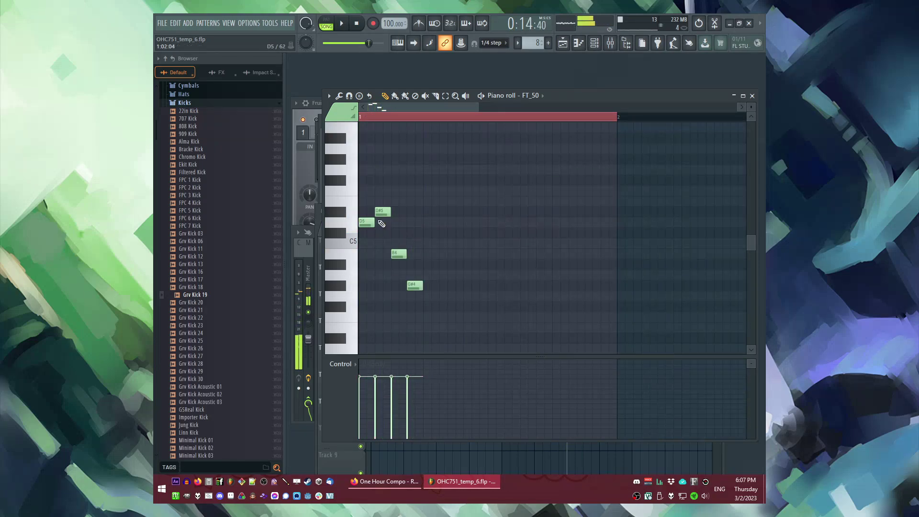
Step: Return to the playlist and play the arrangement around bars 5 to 7 to check the melody
key("F6")
key("F5")
key("space")
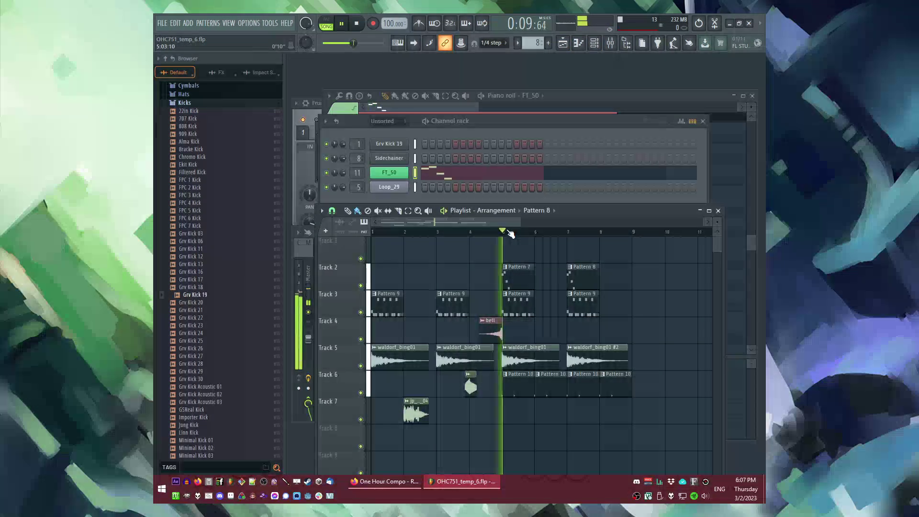
left_click(573, 233)
Step: Duplicate the bar 5 to 8 clips on Tracks 2, 3, 5 and 6 into bars 9 to 12
scroll(558, 308, "down", 2)
left_click_drag(545, 267, 410, 301)
left_click(459, 233)
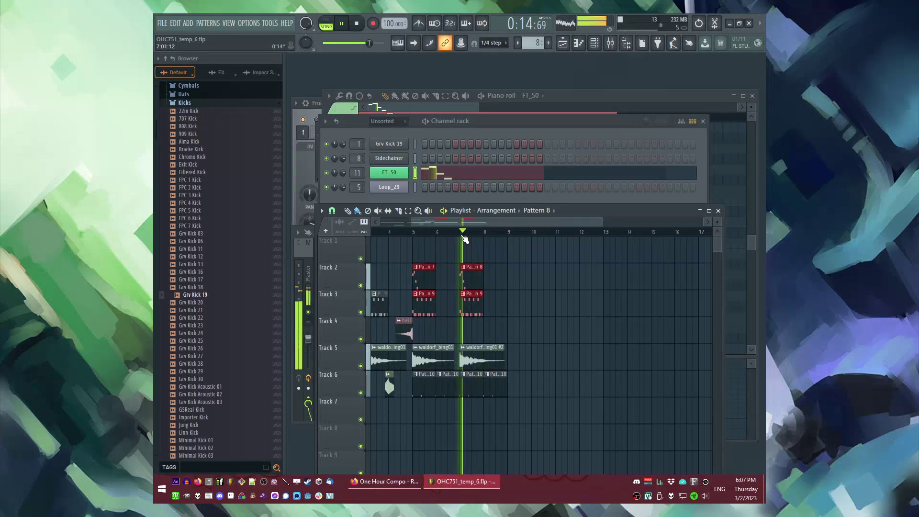
left_click_drag(524, 264, 410, 318)
scroll(550, 311, "up", 2)
key("ctrl+b")
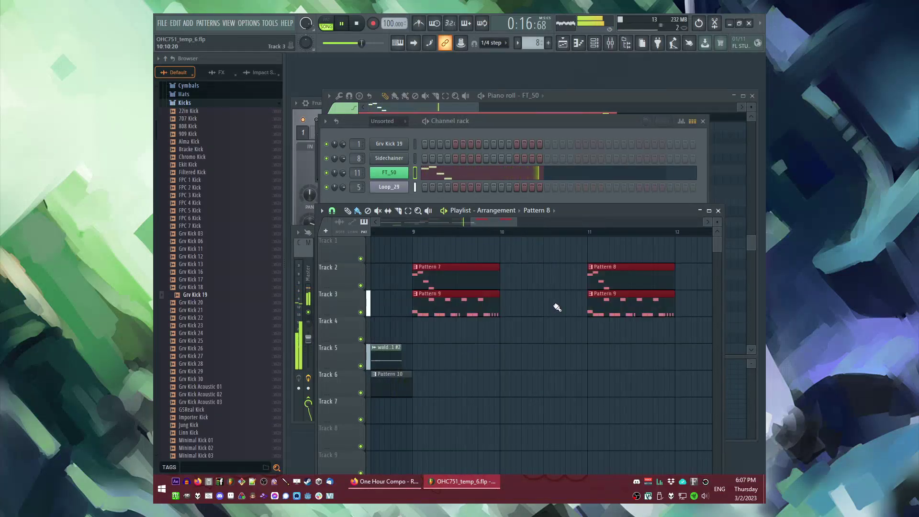
left_click_drag(524, 343, 370, 395)
key("ctrl+b")
left_click(517, 421)
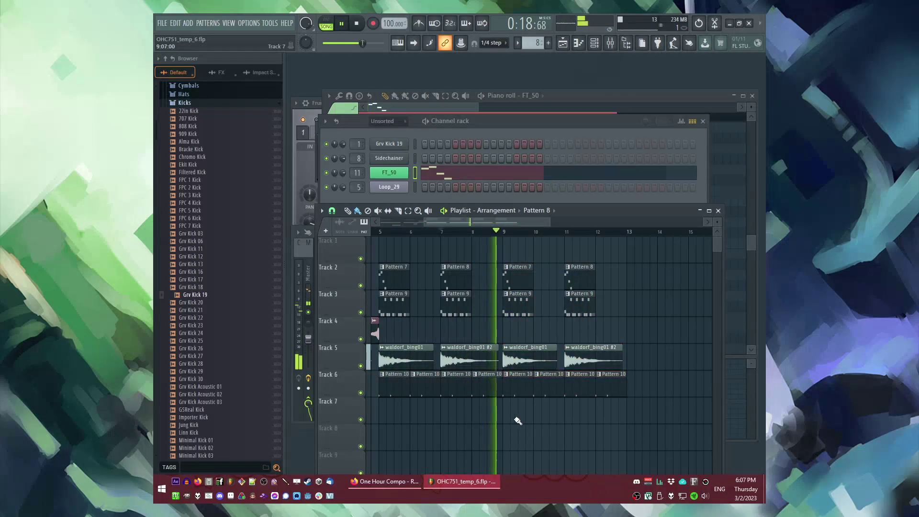
Step: Create the empty Pattern 11 and place it on Track 7 at bar 9
scroll(507, 405, "down", 2)
scroll(519, 426, "up", 2)
scroll(431, 414, "down", 3)
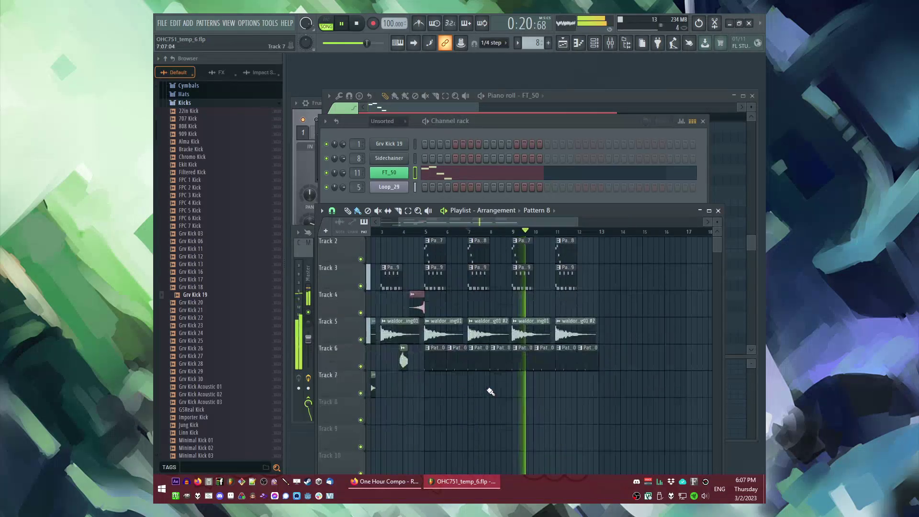
key("F4")
left_click(522, 390)
Step: Play the arrangement from bar 2 to review the intro and the section from bar 5
left_click(421, 232)
scroll(500, 313, "down", 2)
left_click(383, 233)
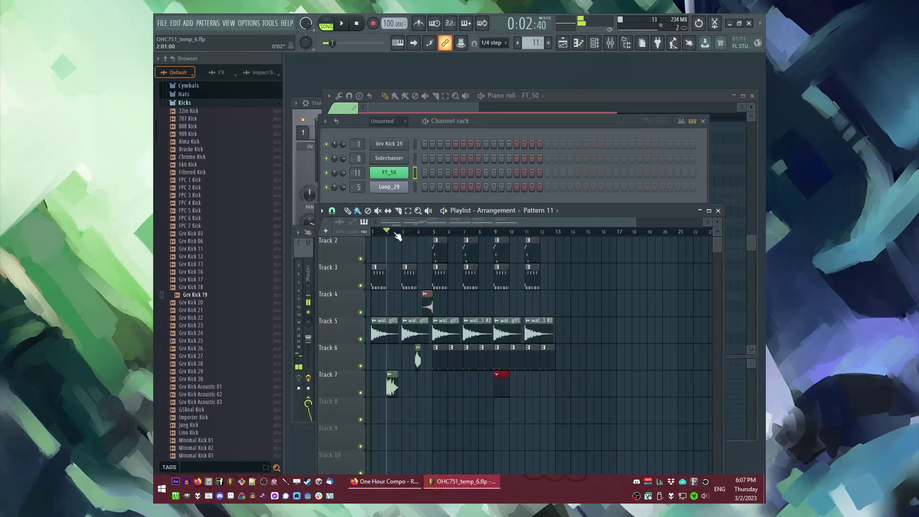
scroll(432, 233, "up", 3)
scroll(415, 220, "left", 1)
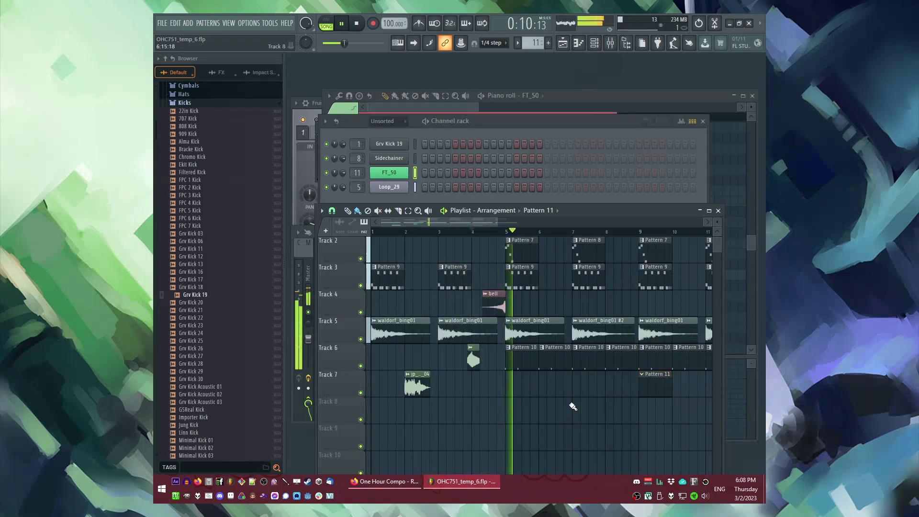
Step: Add Fruity Parametric EQ 2 to the FT_50 mixer track, cutting the lows with band 1 and boosting band 6 around 4.6 kHz
scroll(571, 404, "right", 1)
scroll(640, 414, "right", 1)
key("XF86AudioLowerVolume")
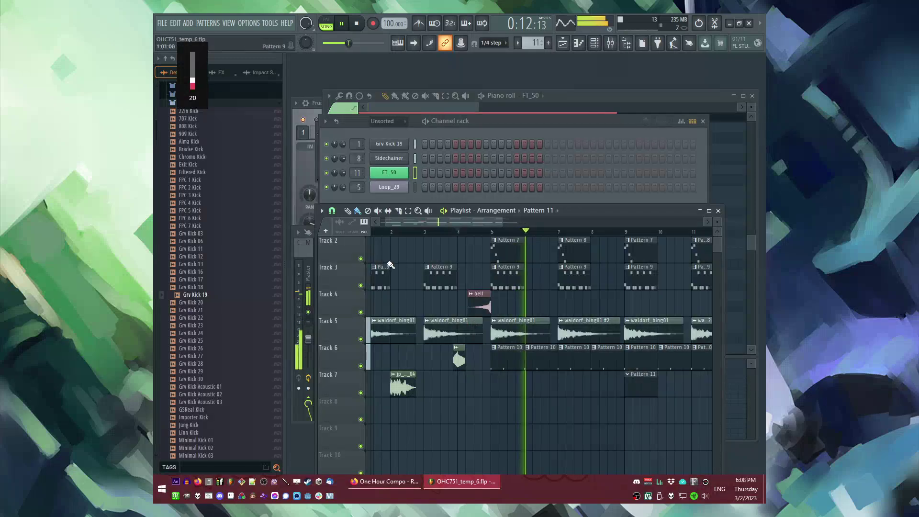
key("XF86AudioLowerVolume")
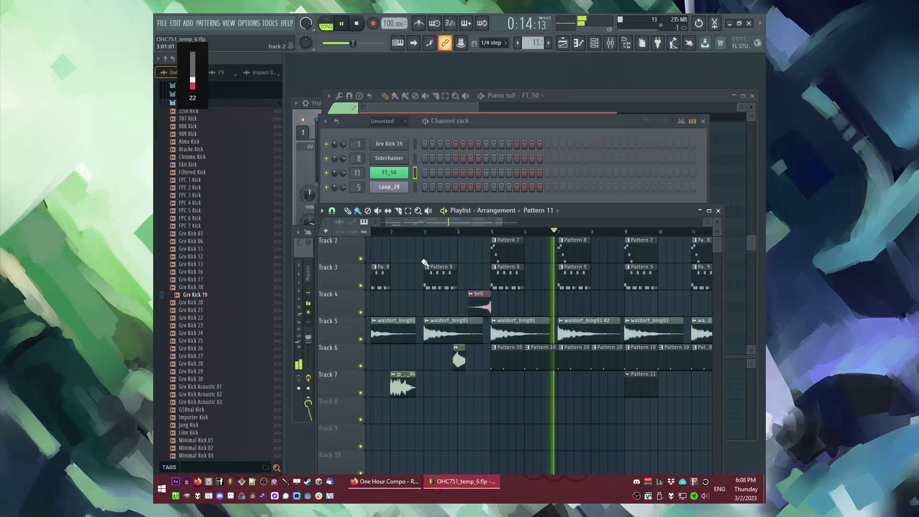
scroll(488, 283, "right", 2)
key("F9")
left_click(416, 282)
left_click(670, 267)
left_click(622, 327)
left_click_drag(483, 203, 496, 179)
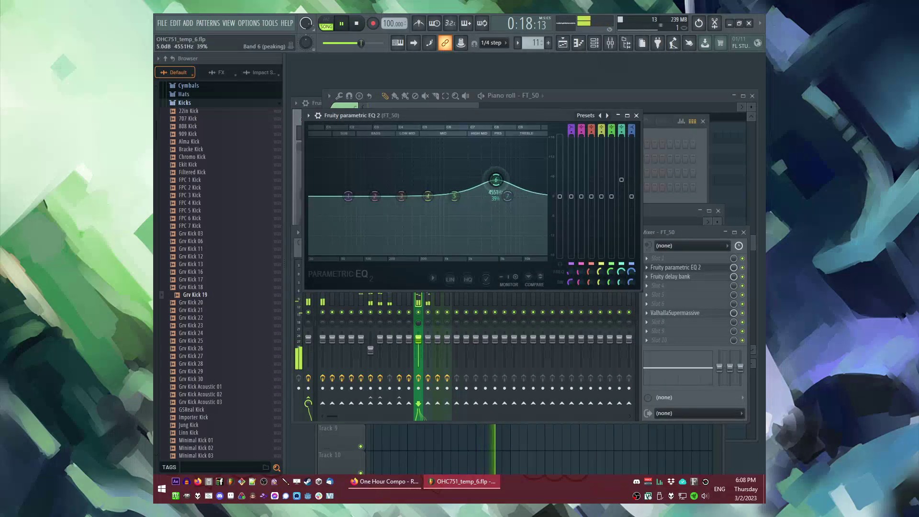
left_click_drag(348, 196, 350, 252)
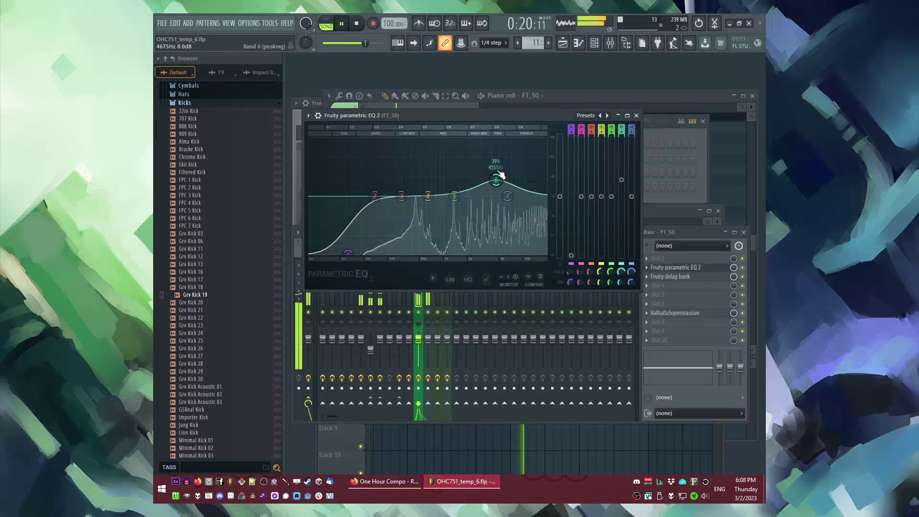
left_click_drag(496, 180, 501, 186)
Step: Return to the playlist and browse to the 3xOsc channel presets in the user folder
key("F5")
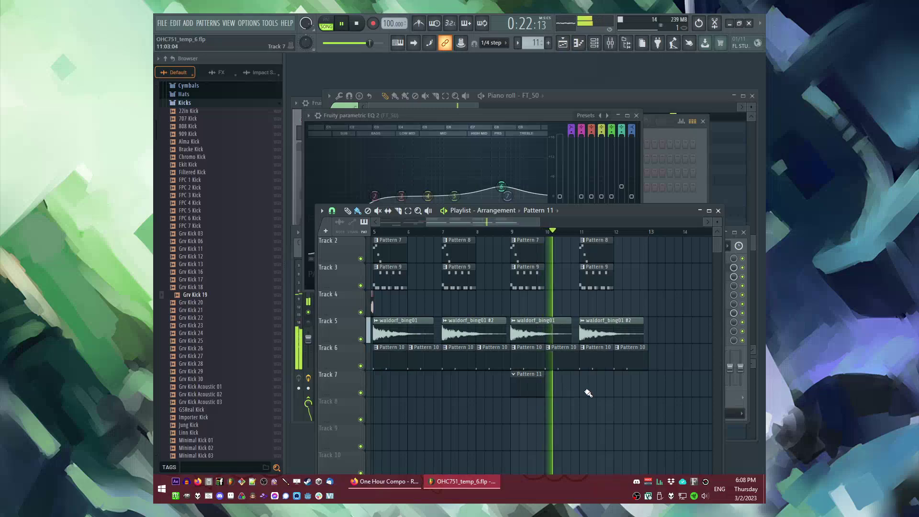
left_click(545, 389)
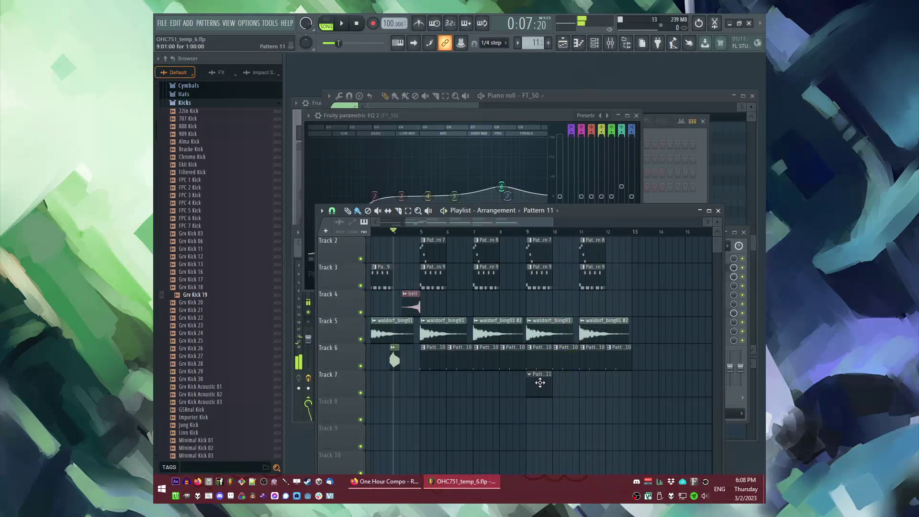
scroll(215, 168, "down", 10)
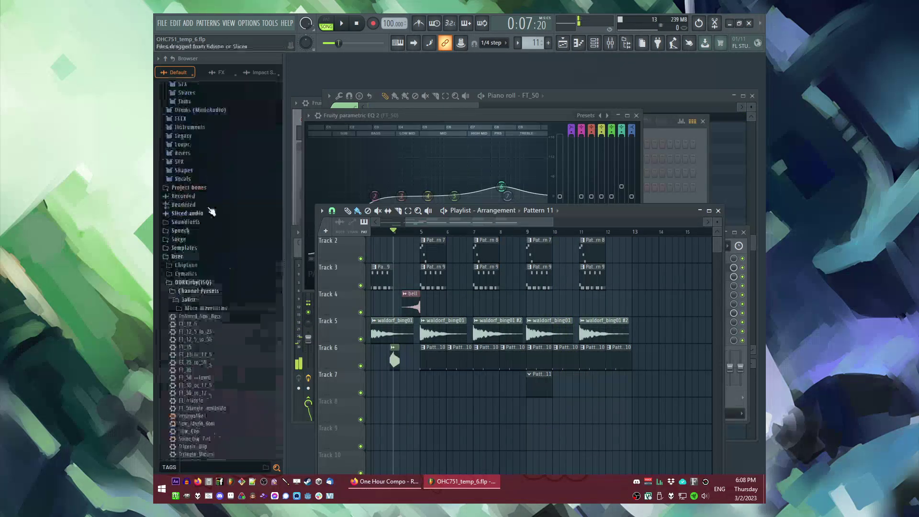
scroll(173, 62, "down", 1)
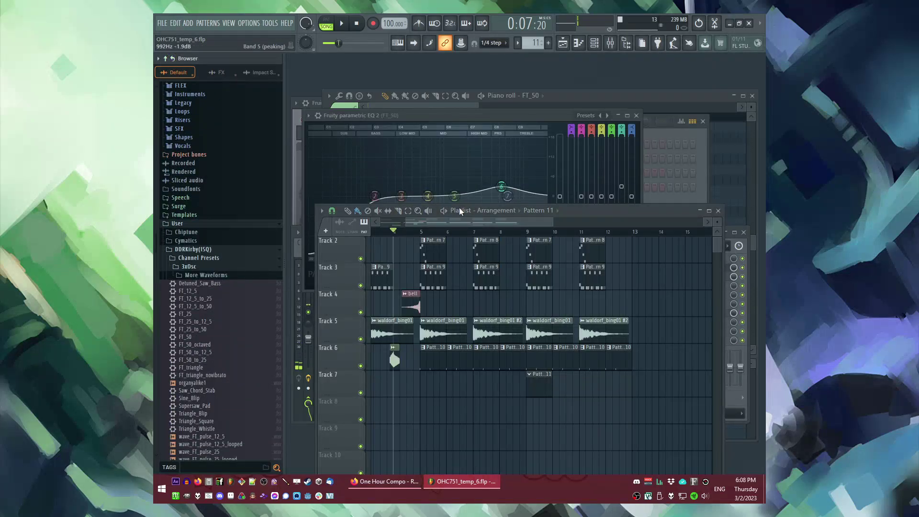
Step: Place the high verb clip on Track 4 ending at bar 13, and move the Pattern 11 clip to bar 8
key("space")
left_click(540, 210)
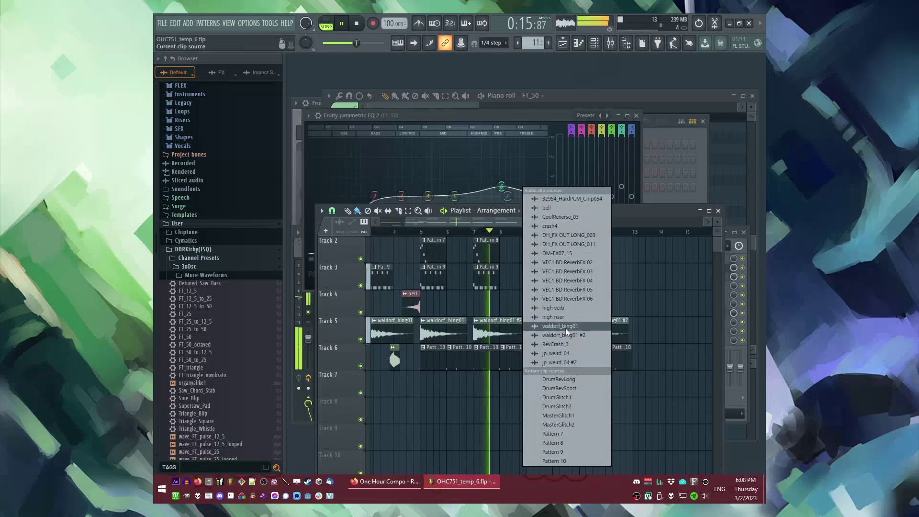
left_click(553, 307)
left_click(600, 304)
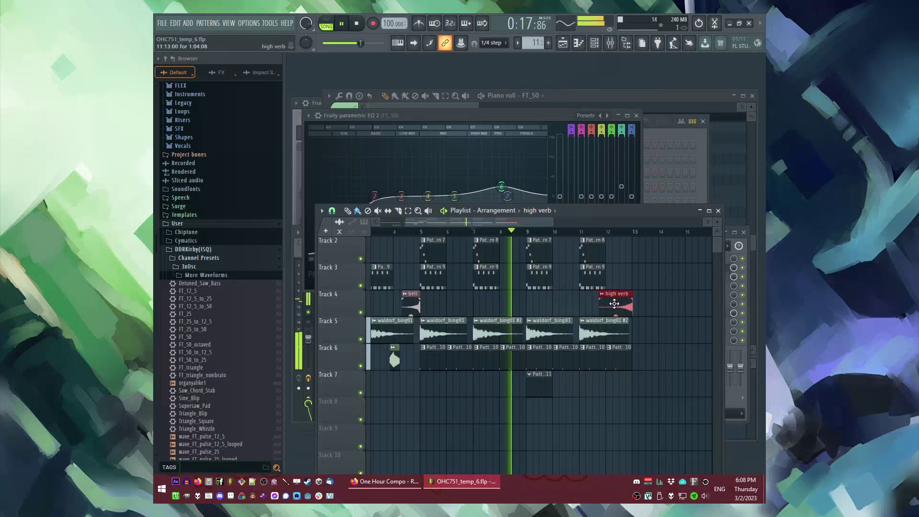
scroll(626, 303, "up", 3)
key("space")
scroll(561, 435, "down", 3)
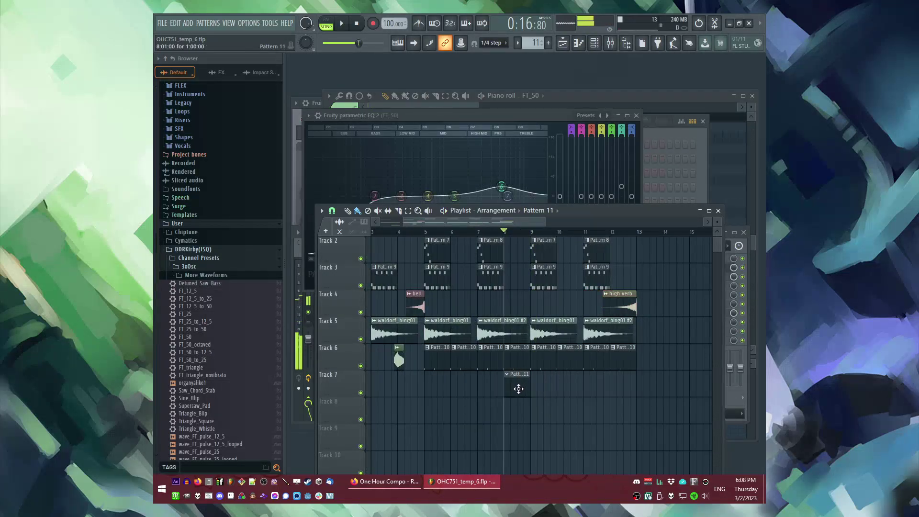
Step: Add a 3x Osc channel above FT_50, trying the Detuned_Saw_Bass preset before settling on FT_25
scroll(234, 383, "down", 6)
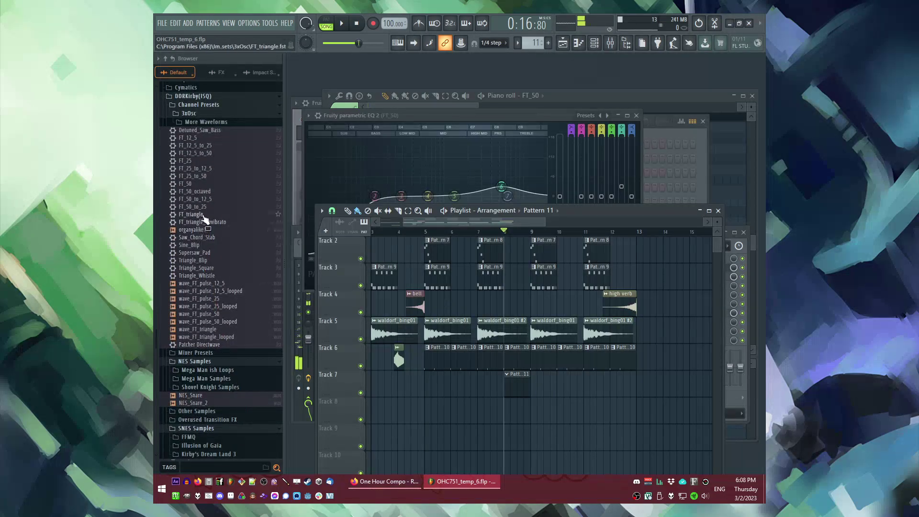
key("F6")
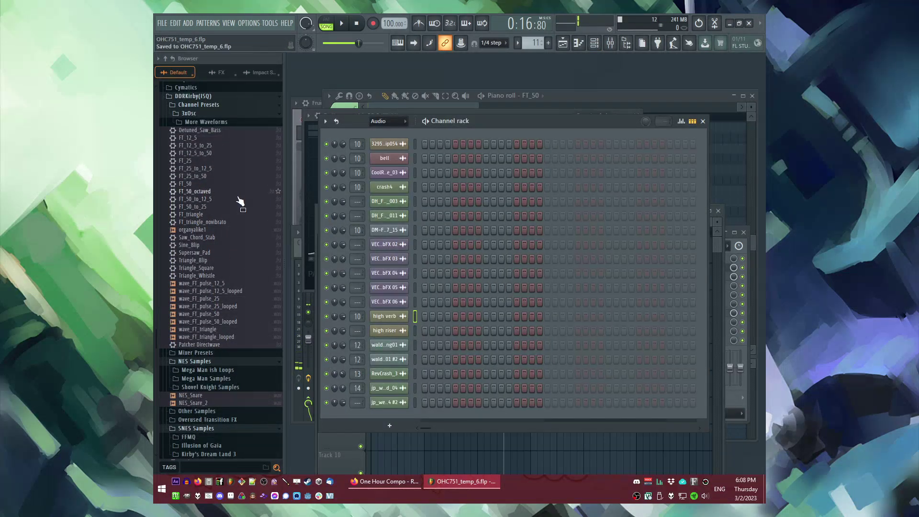
key("F5")
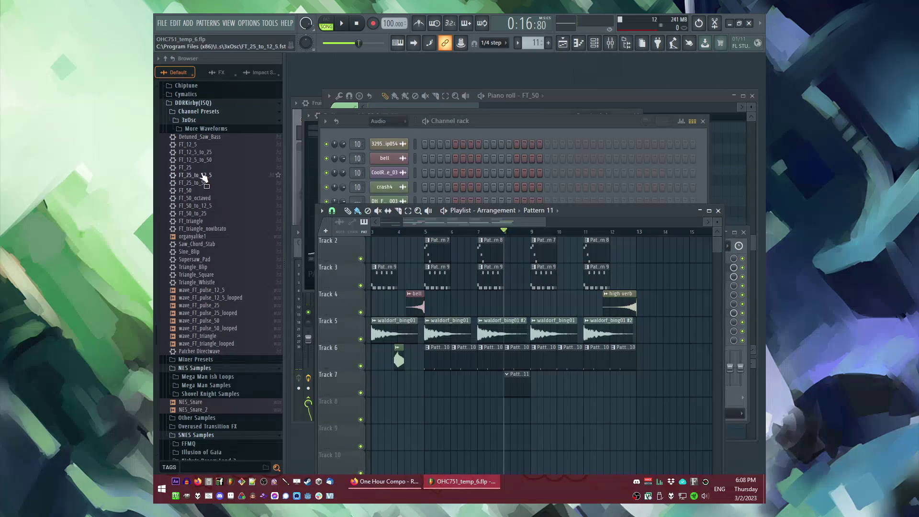
left_click_drag(200, 171, 407, 136)
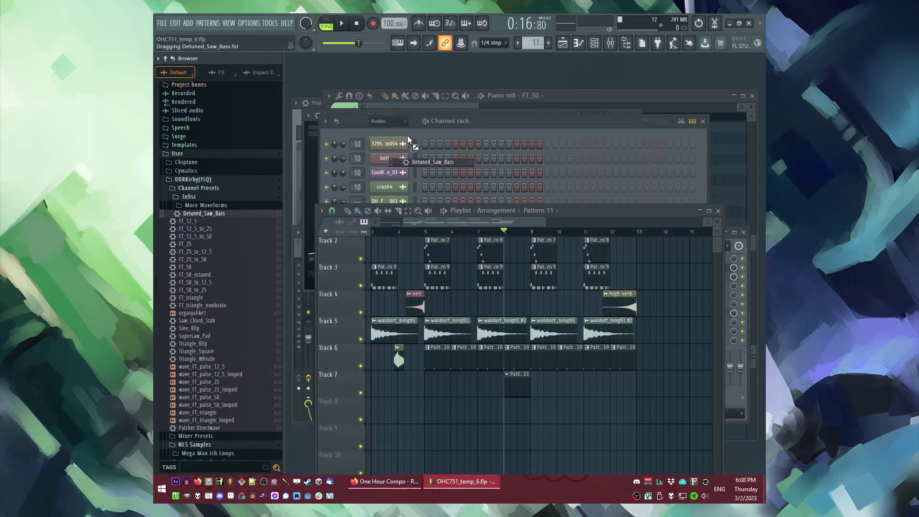
key("space")
left_click_drag(475, 199, 482, 273)
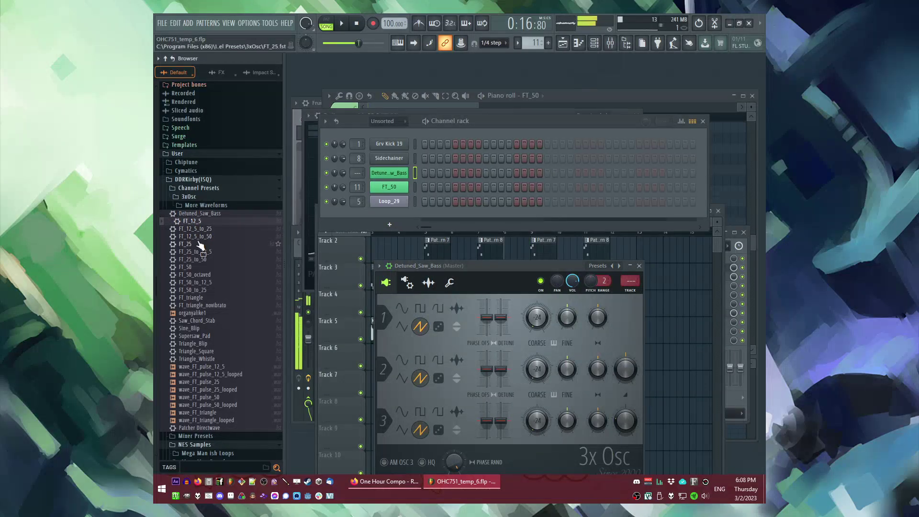
left_click_drag(388, 177, 390, 172)
Step: Enter four one-step A3 notes for FT_25 at the start of Pattern 11 and copy the group to steps 7 to 10
right_click(390, 171)
left_click(426, 172)
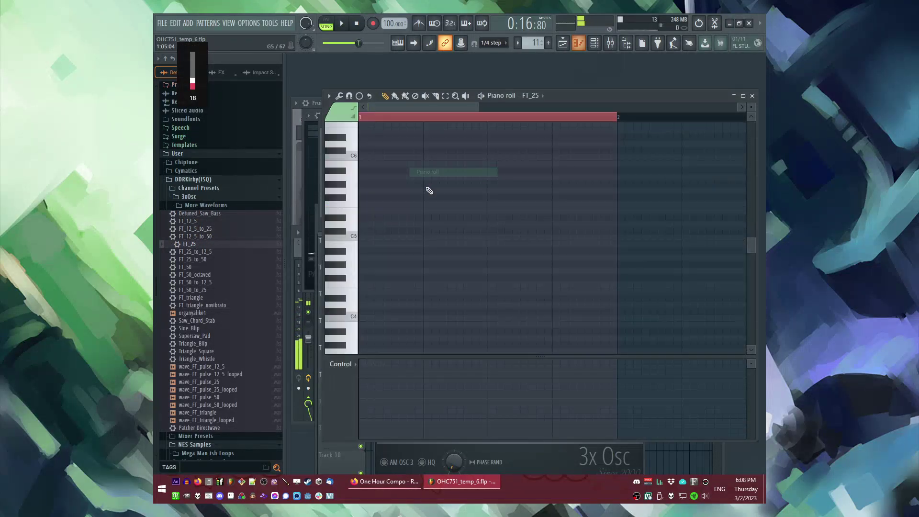
left_click(350, 314)
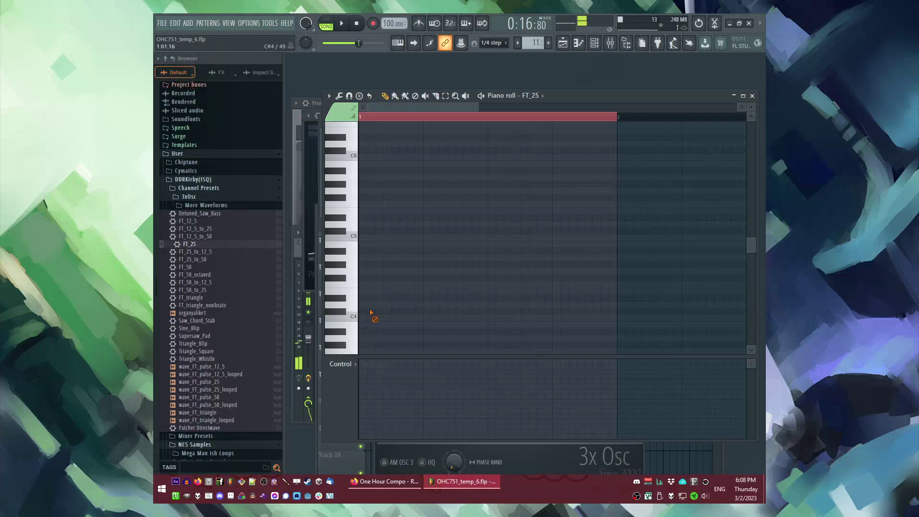
scroll(371, 312, "down", 2)
left_click(397, 299)
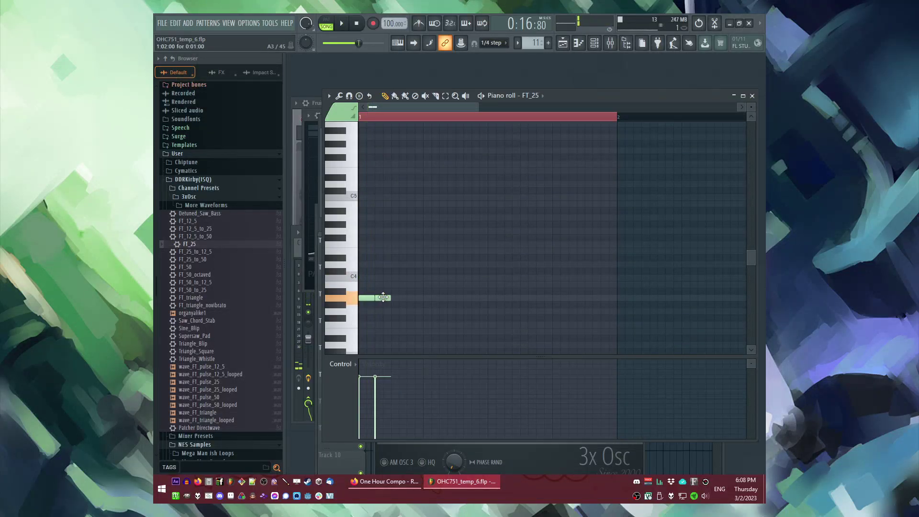
mouse_move(443, 284)
left_mouse_down()
mouse_move(361, 323)
mouse_move(518, 300)
mouse_move(494, 300)
left_mouse_up()
Step: Play the song and move the Pattern 11 clip on Track 7 to bar 9
key("space")
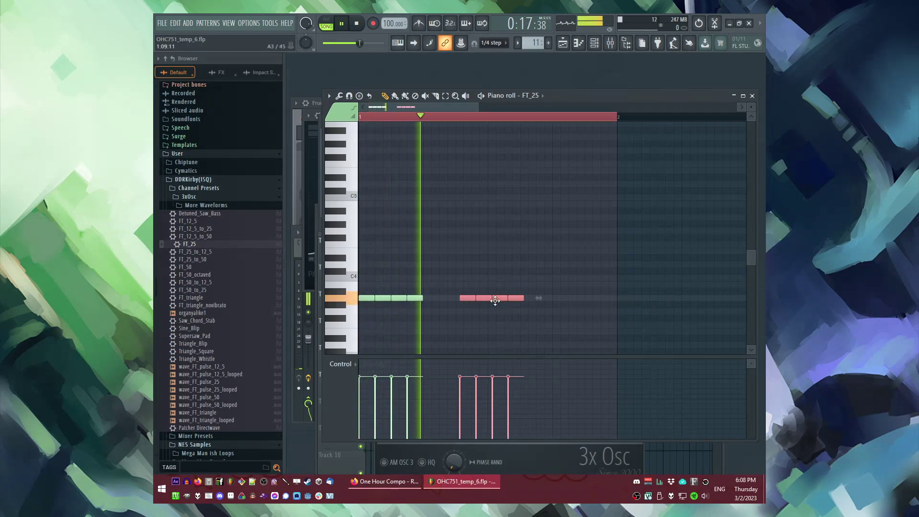
key("F6")
key("F5")
left_click(541, 388)
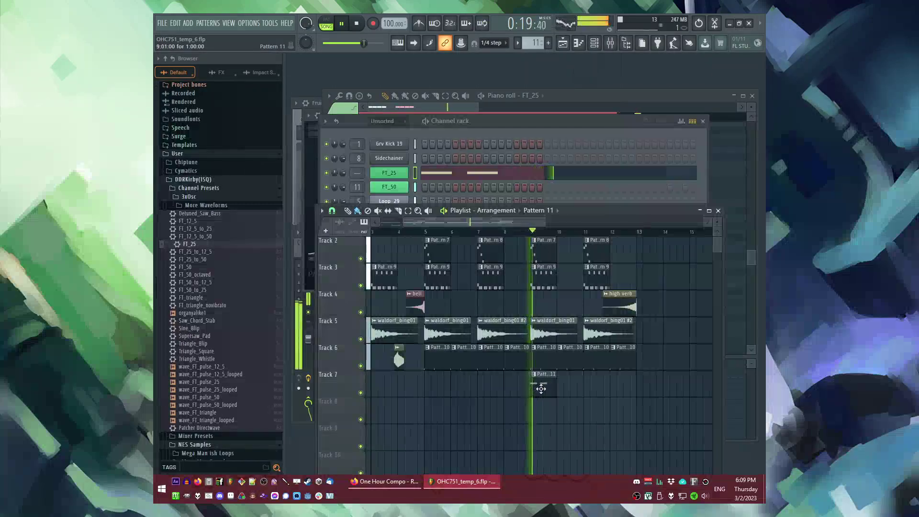
Step: Loop Pattern 11 in pattern mode and lower all its FT_25 notes one octave to A2
double_click(540, 389)
key("l")
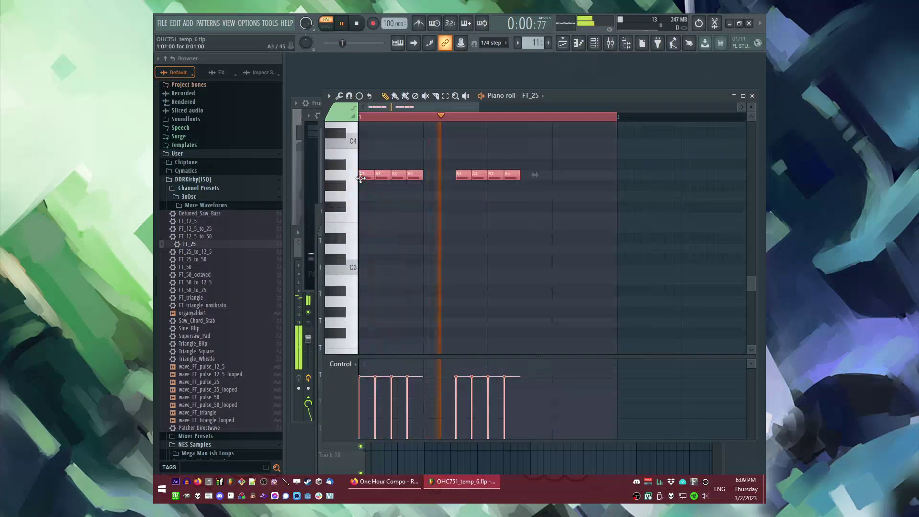
left_click_drag(361, 178, 361, 300)
key("ctrl+d")
Step: Give FT_25 a short plucky volume envelope with the sustain level at 0%
key("F6")
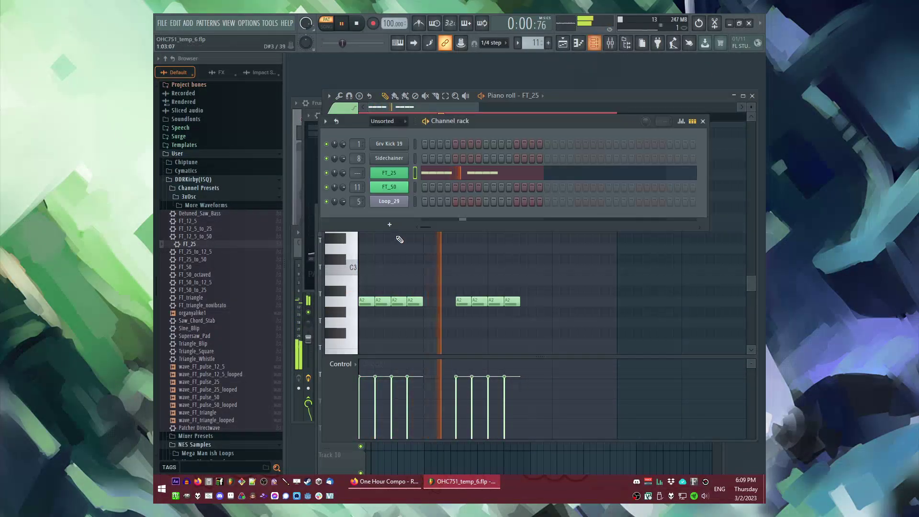
left_click(383, 172)
left_click(407, 282)
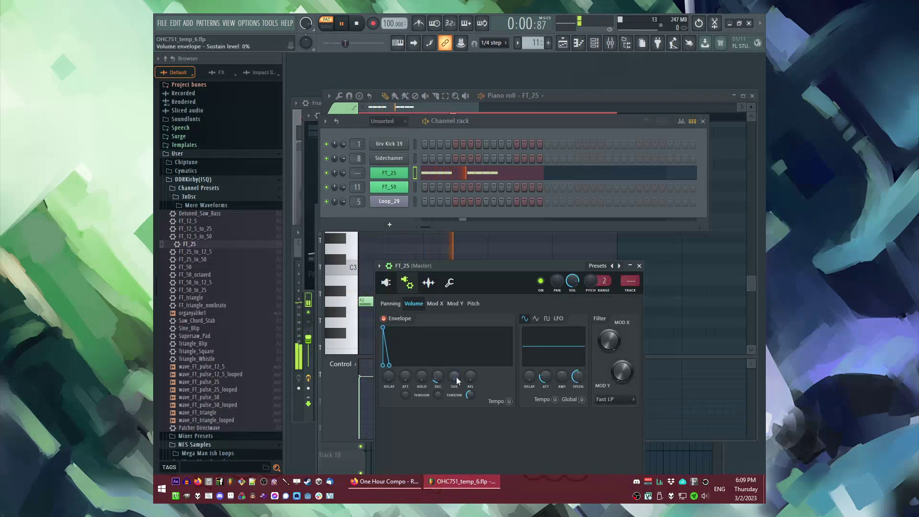
Step: Route FT_25 to mixer track 15 and load Fruity Delay Bank in slot 4 with ping-pong feedback
key("ctrl+l")
left_click(649, 287)
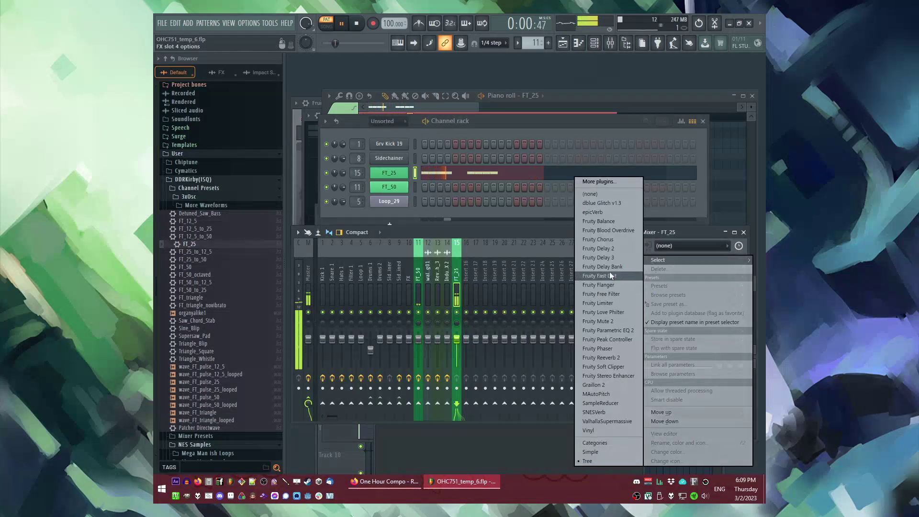
left_click(609, 271)
left_click(473, 203)
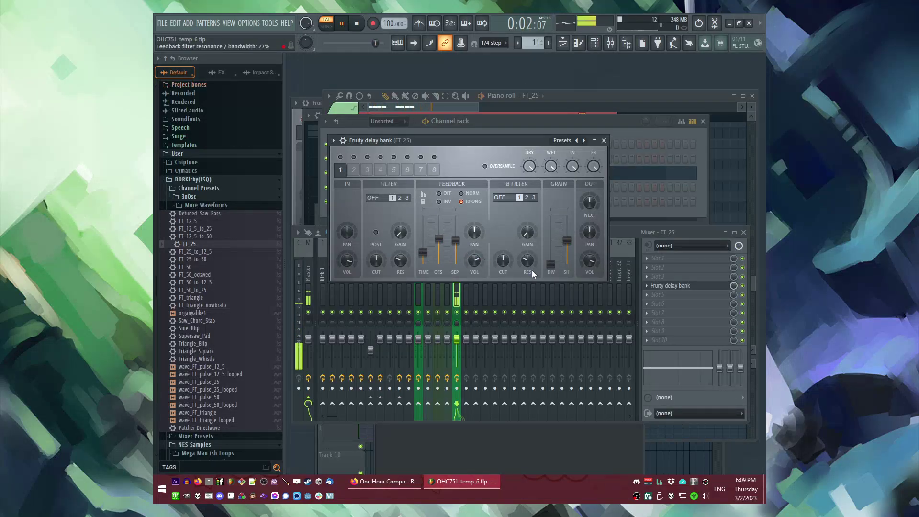
Step: Play the song from bar 8 and add Fruity Parametric EQ 2 in slot 2 of the FT_25 track, rolling off lows and highs
key("F5")
left_click(523, 236)
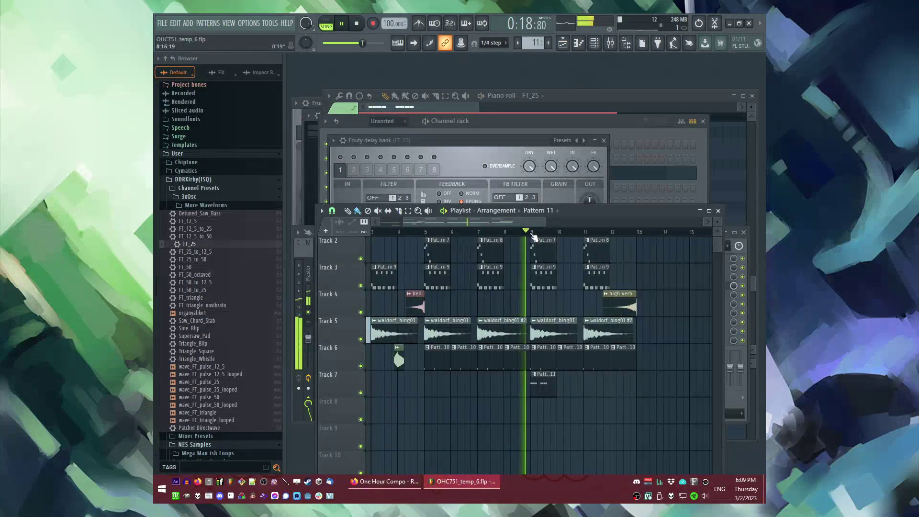
key("F9")
left_click(649, 267)
left_click(606, 330)
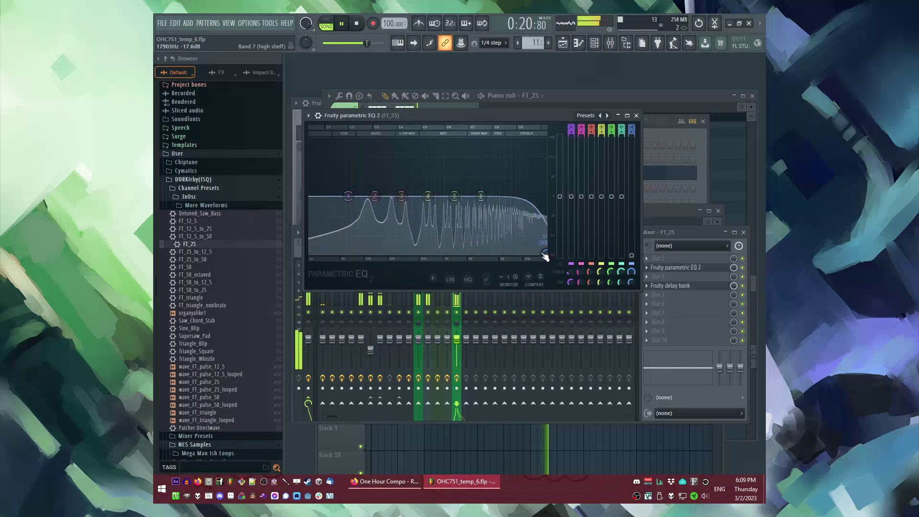
Step: Repeat the Pattern 11 clip on Track 7 across bars 10 to 12
key("F5")
left_click_drag(563, 385, 619, 388)
scroll(589, 394, "down", 2)
scroll(589, 393, "up", 2)
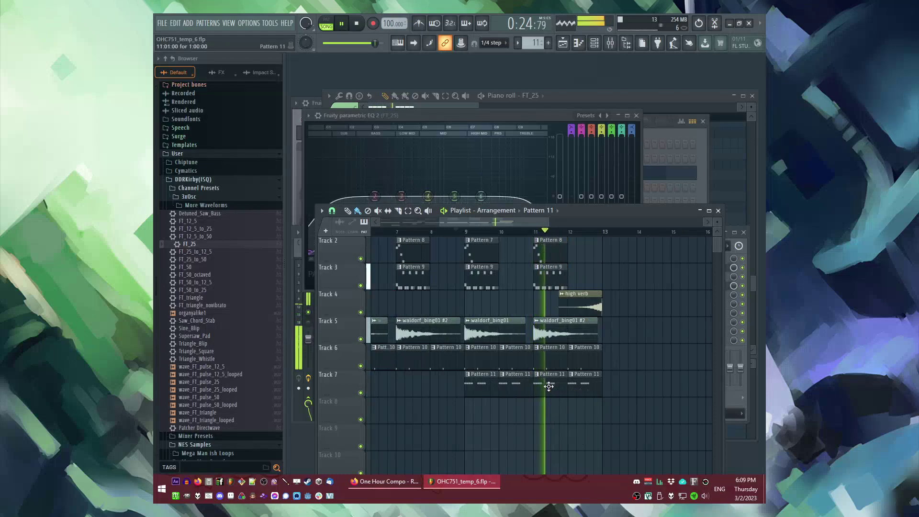
Step: Turn the Track 7 clips at bars 11 and 12 into a unique copy of Pattern 11 with all notes lowered to G#2
left_click(537, 373)
left_click(555, 408)
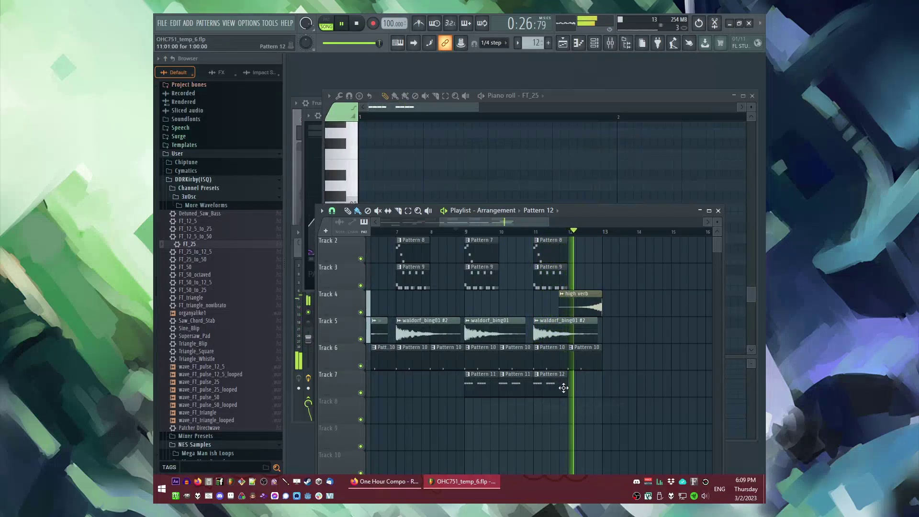
key("F7")
key("ctrl+a")
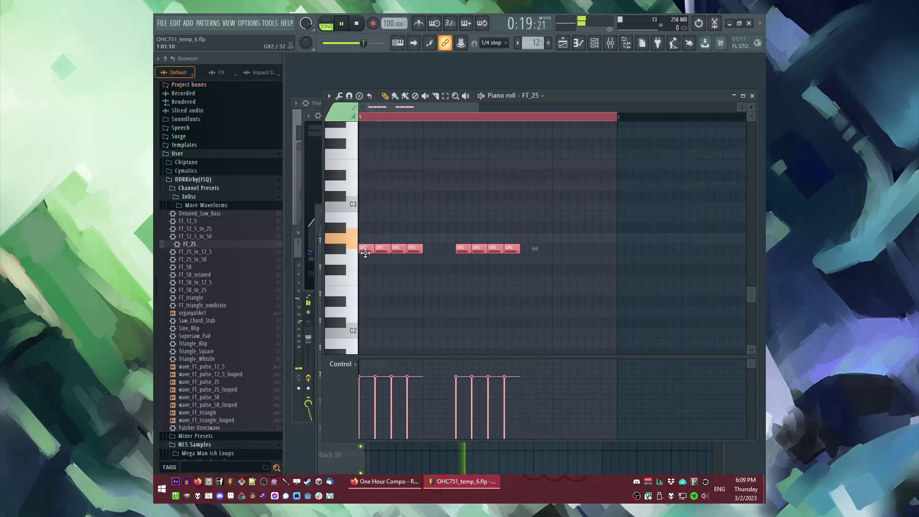
Step: Add Pattern 9 clips on Track 3 at bars 10 and 12
key("F5")
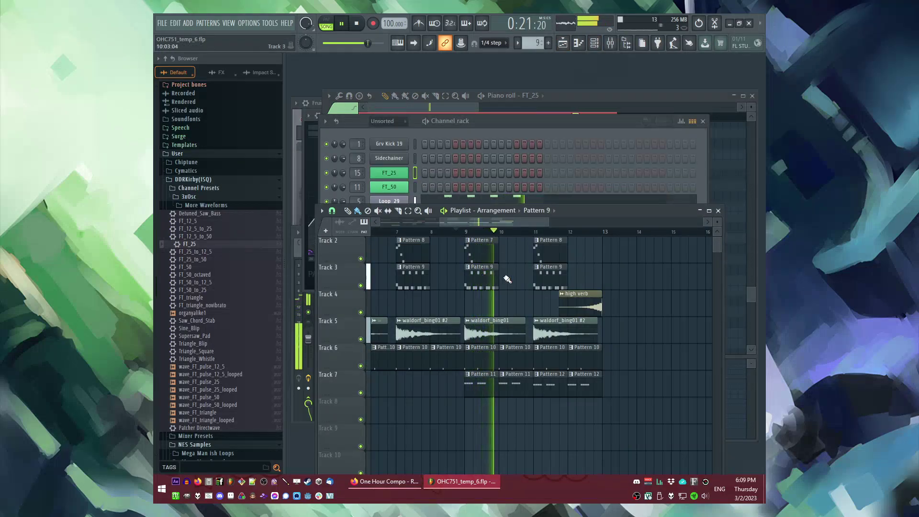
left_click_drag(483, 278, 510, 279)
scroll(510, 289, "up", 1)
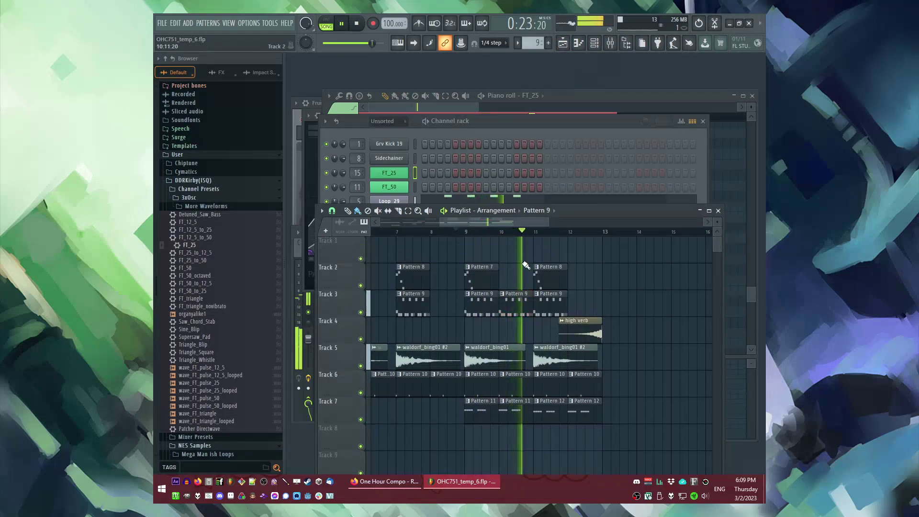
left_click(574, 307)
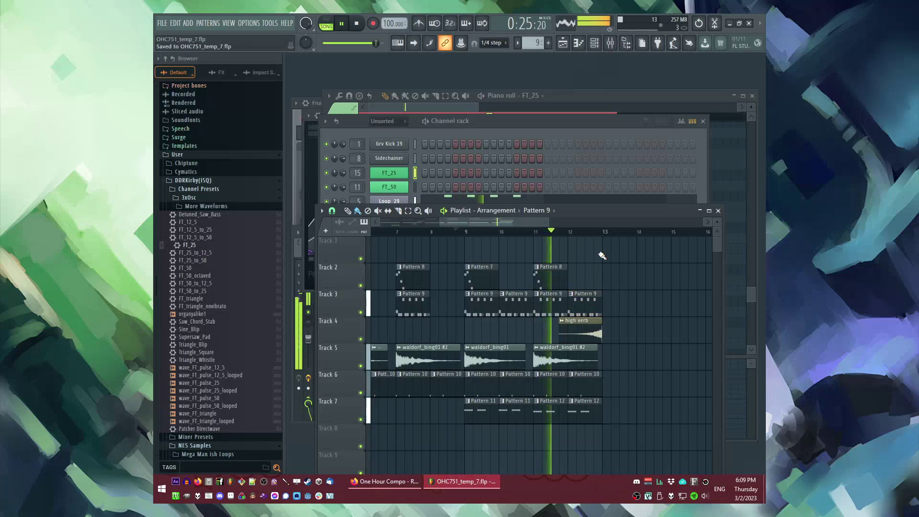
Step: Make the Track 3 clip at bar 12 unique and add a two-step Marker #2 note at step 5 of its Loop_29 roll
scroll(564, 288, "right", 1)
left_click(539, 295)
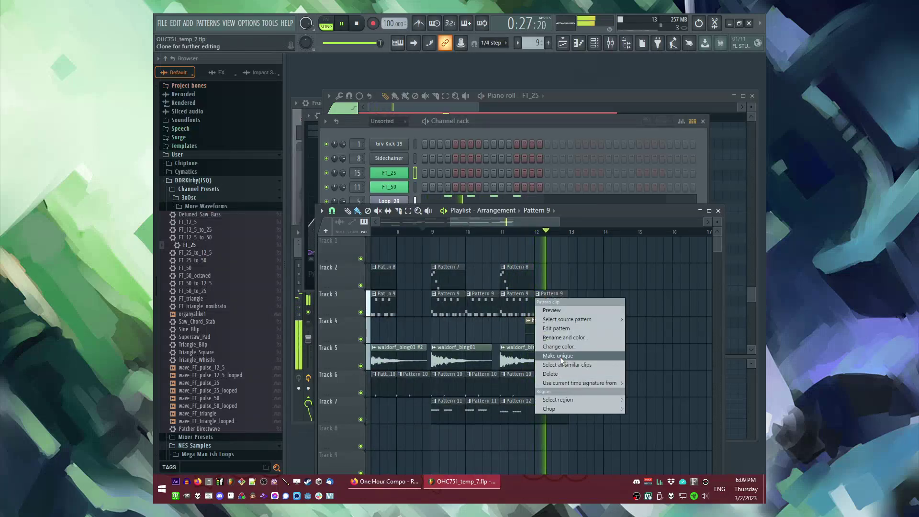
left_click(560, 357)
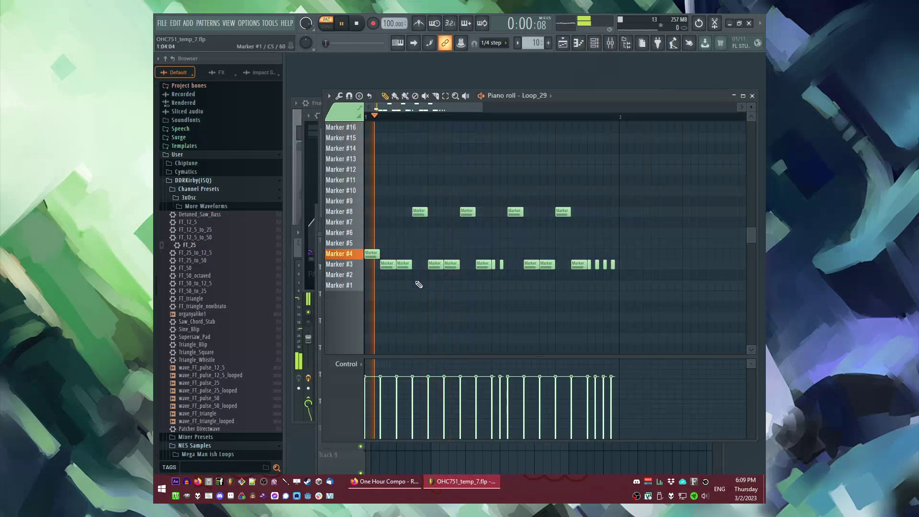
left_click(429, 275)
key("space")
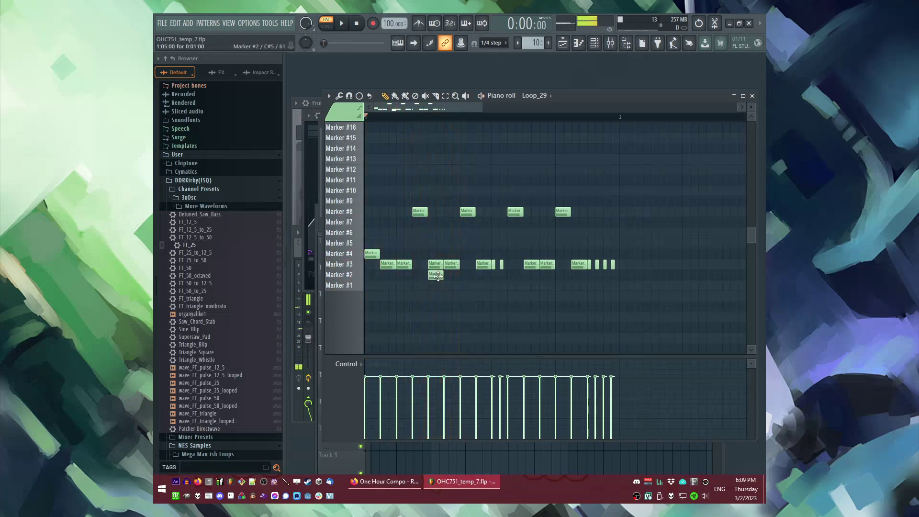
left_click_drag(451, 280, 459, 279)
key("space")
Step: Add one-step Marker #5 notes at steps 4 and 8 of the Loop_29 pattern
left_click(404, 285)
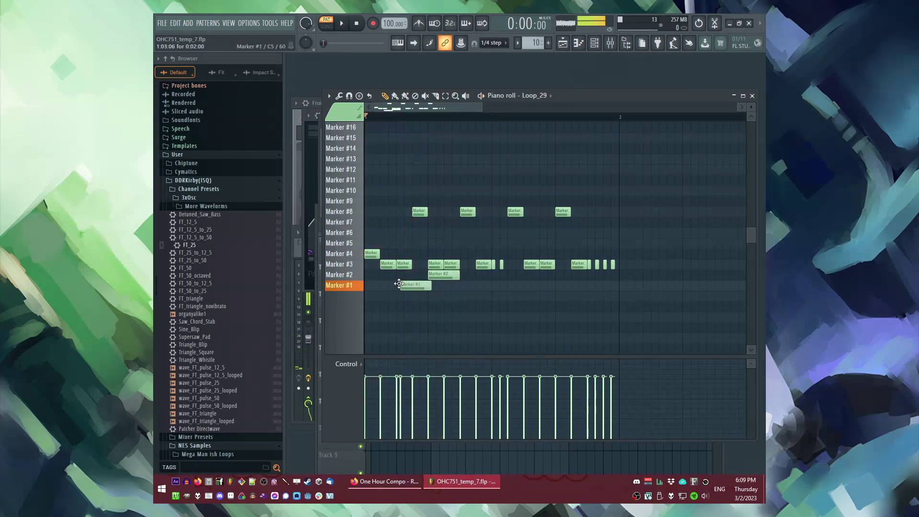
left_click_drag(398, 242, 412, 242)
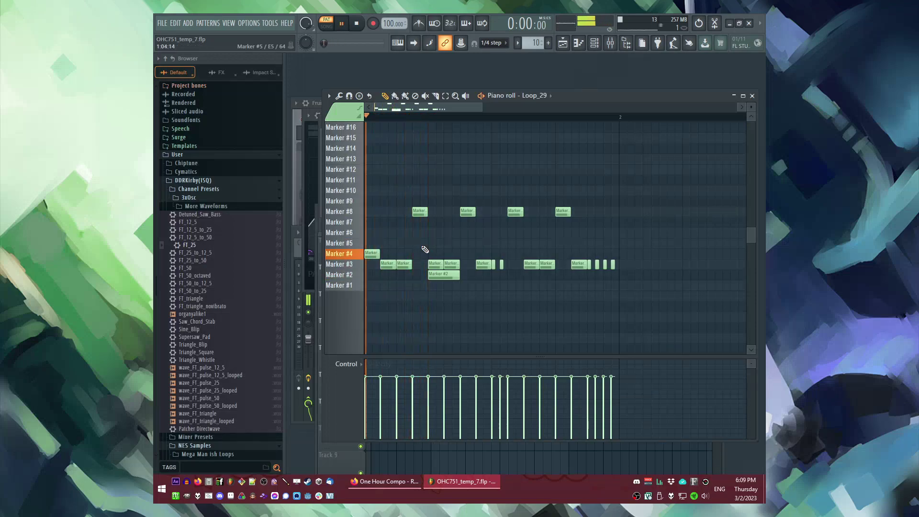
key("space")
left_click(476, 243)
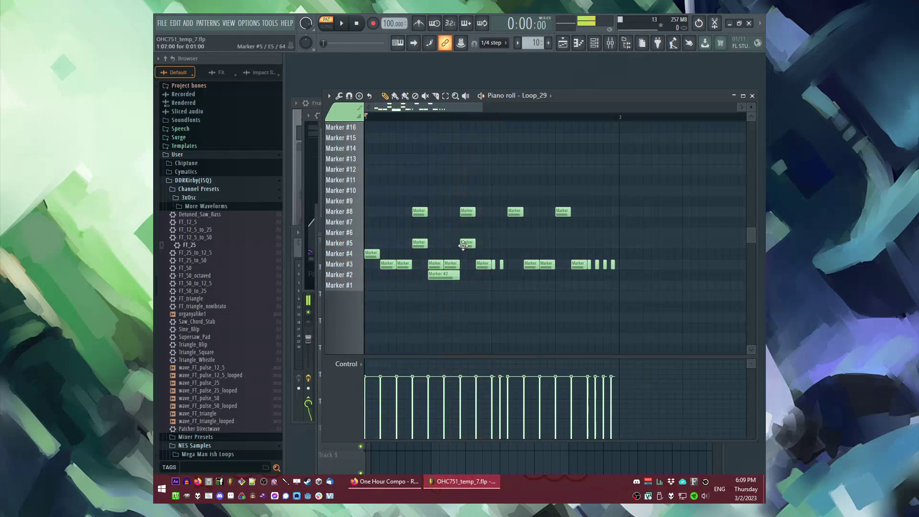
Step: Split the Marker #8 note at step 7 into two half-step notes and add half-step Marker #5 notes at steps 10, 11 and 12
left_click(467, 213)
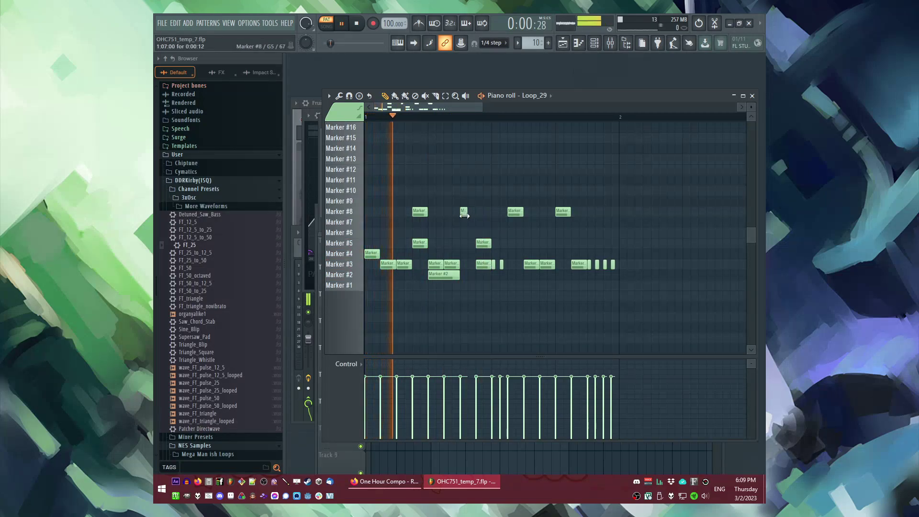
left_click_drag(467, 213, 500, 236)
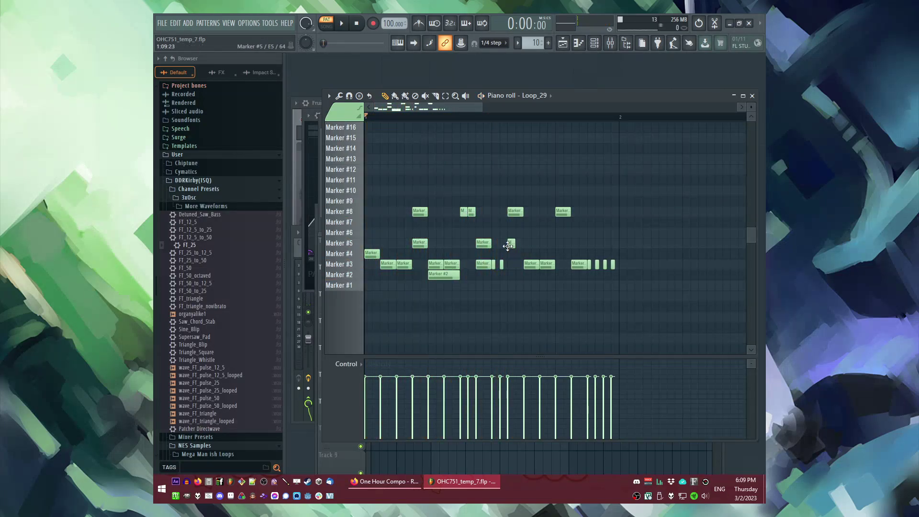
key("space")
left_click(543, 243)
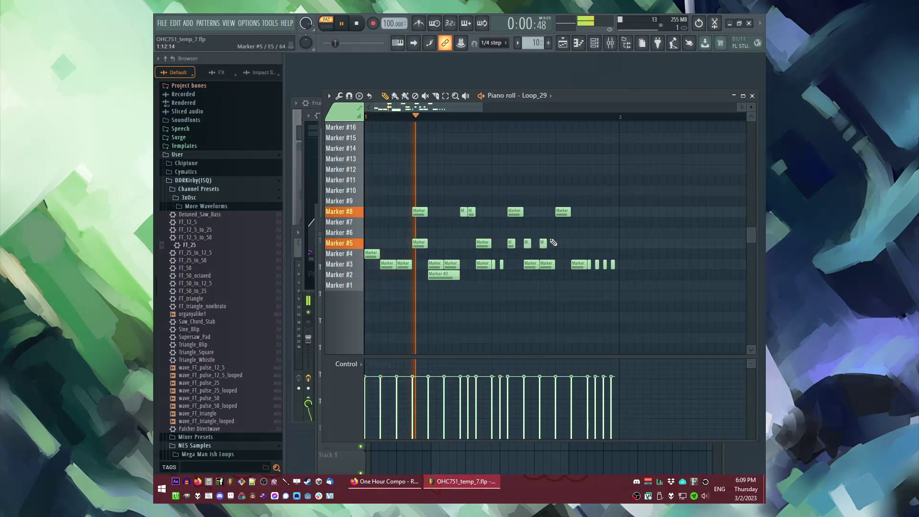
key("space")
Step: Add a one-step Marker #2 note at step 13 and short Marker #1 notes at steps 15 and 16
left_click_drag(557, 266, 554, 287)
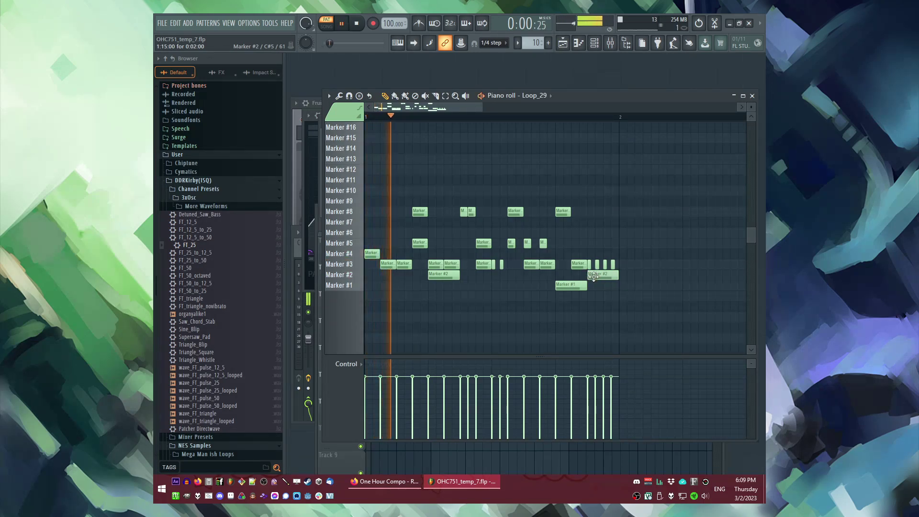
left_click_drag(596, 275, 596, 285)
key("space")
key("space")
left_click_drag(591, 289, 599, 288)
key("space")
Step: Add a one-step Marker #5 note at step 14, split the Marker #8 note at step 13 in half, and play the song
mouse_move(515, 119)
left_mouse_down()
mouse_move(598, 232)
mouse_move(554, 265)
left_mouse_up()
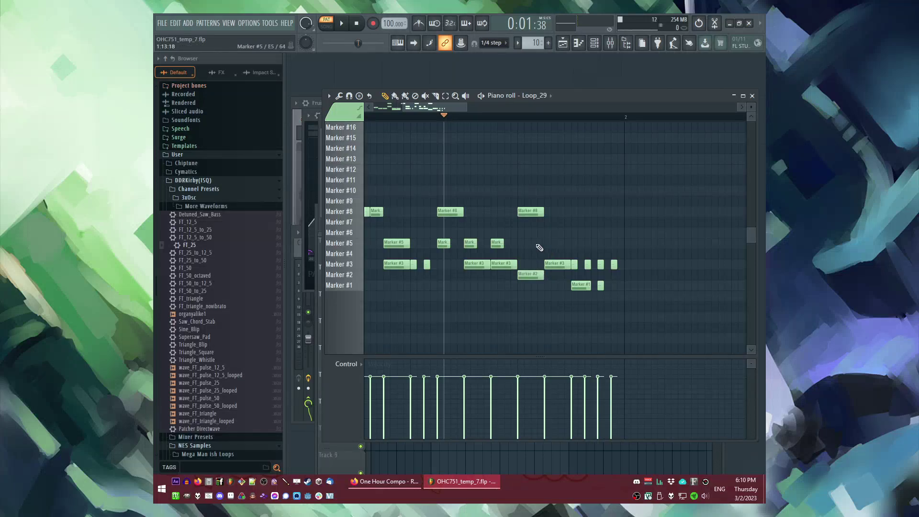
key("space")
left_click(547, 243)
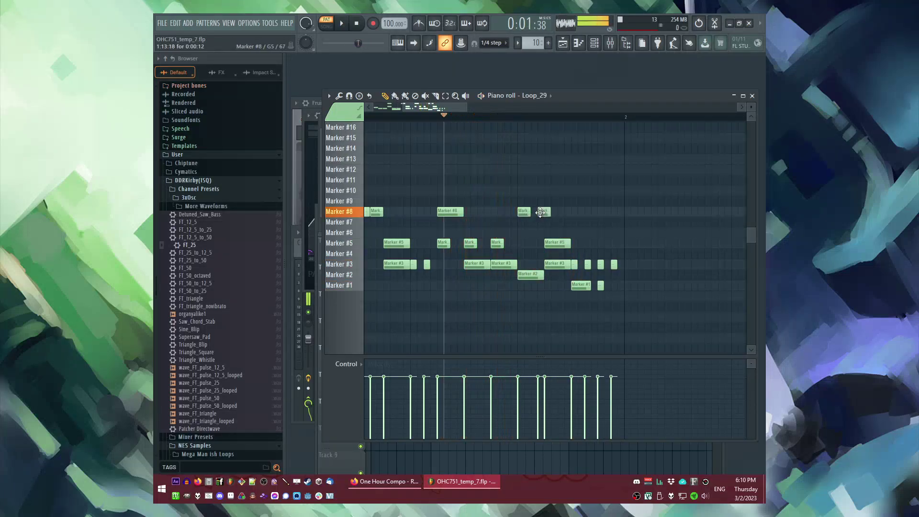
scroll(435, 120, "down", 2)
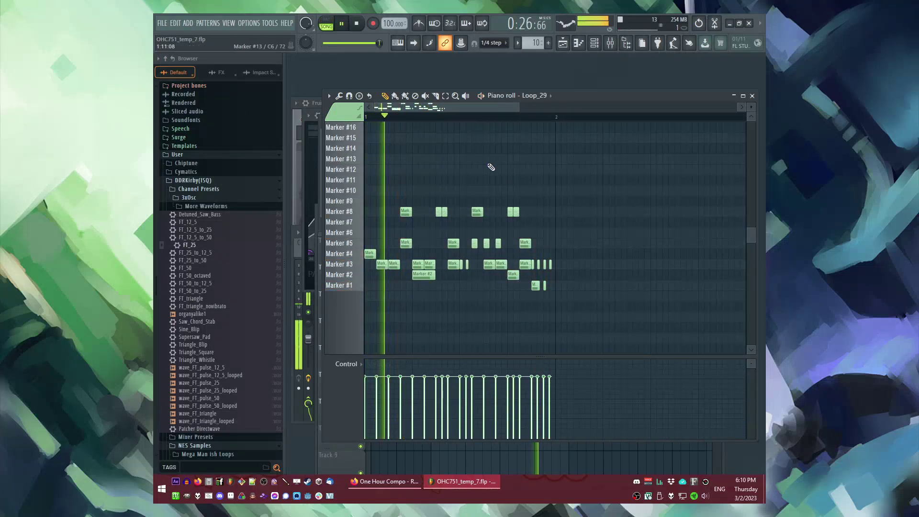
Step: Place a unique copy of Pattern 10 on Track 3 at bar 13 and clear its Loop_29 notes
key("F5")
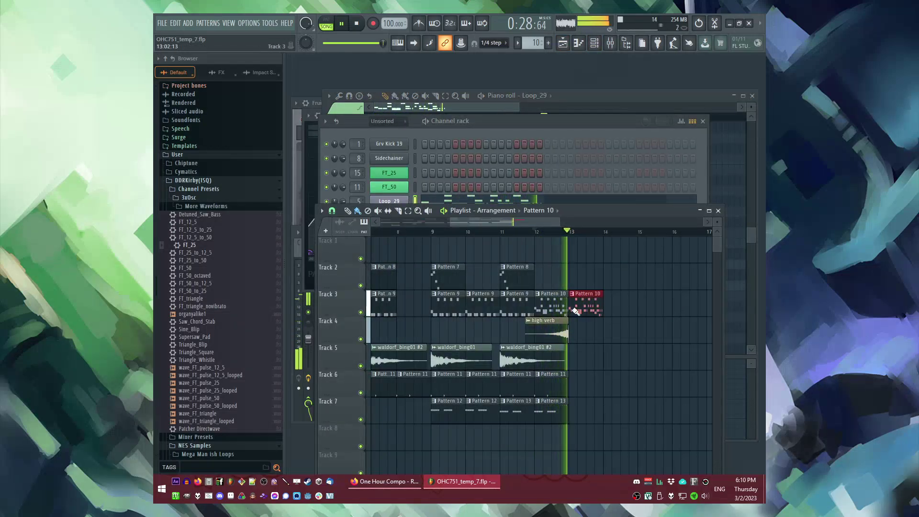
left_click(576, 297)
left_click(572, 294)
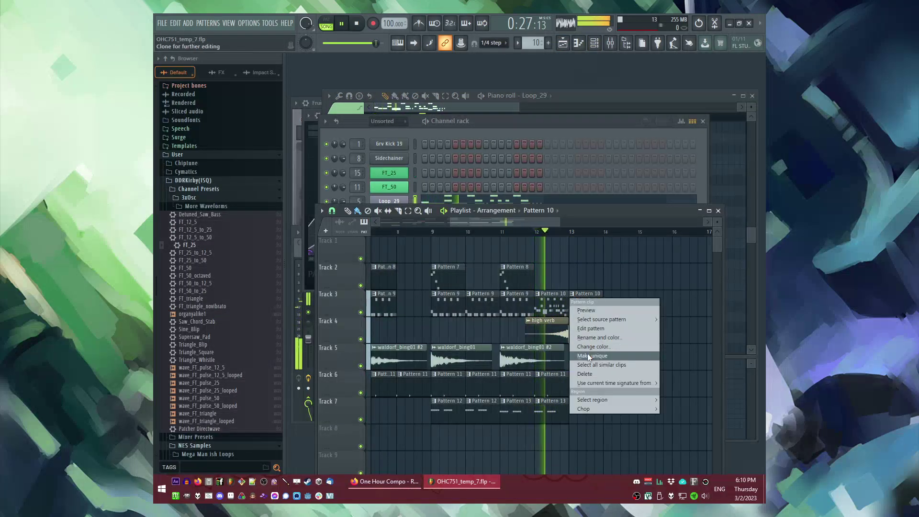
left_click(593, 355)
key("F7")
key("space")
Step: Add a four-step Marker #1 note at step 1 and four-step Marker #2 notes at steps 5 and 13
left_click(368, 275)
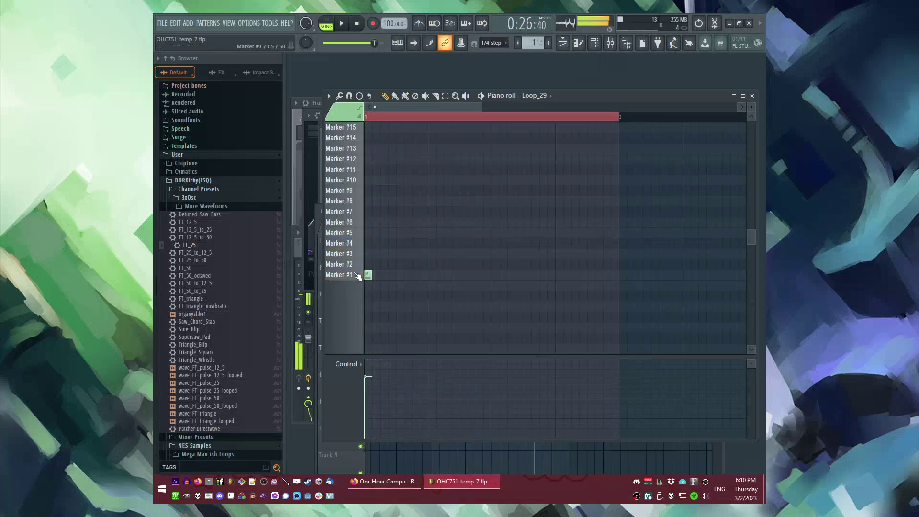
left_click(443, 262)
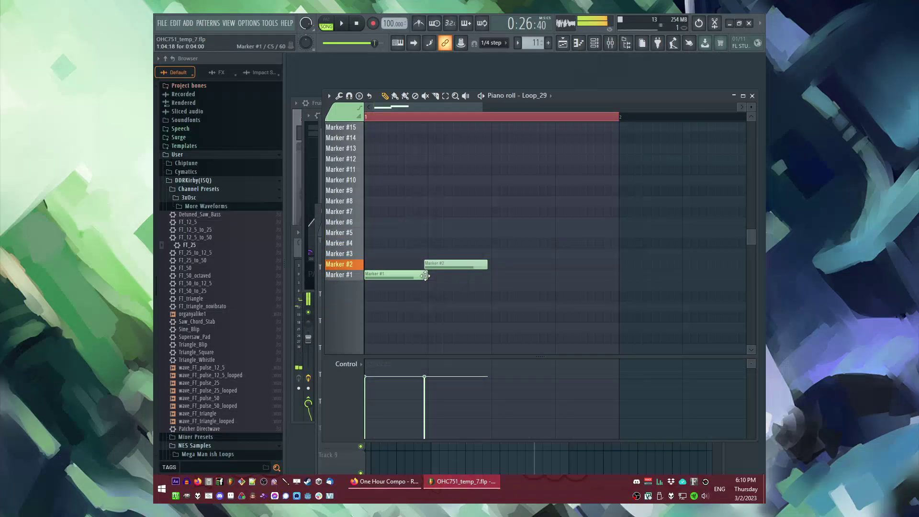
left_click(559, 264)
Step: Add one-step notes for Marker #3 at step 2, Marker #4 at step 3 and Marker #5 at step 4
left_click(394, 254)
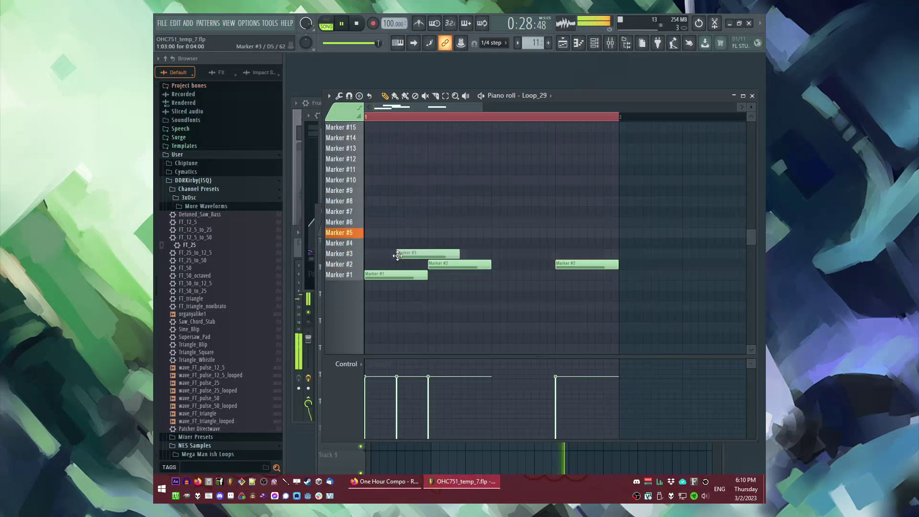
left_click(381, 243)
key("space")
mouse_move(434, 246)
left_mouse_down()
mouse_move(396, 245)
mouse_move(397, 256)
mouse_move(404, 243)
left_mouse_up()
key("space")
left_click(402, 254)
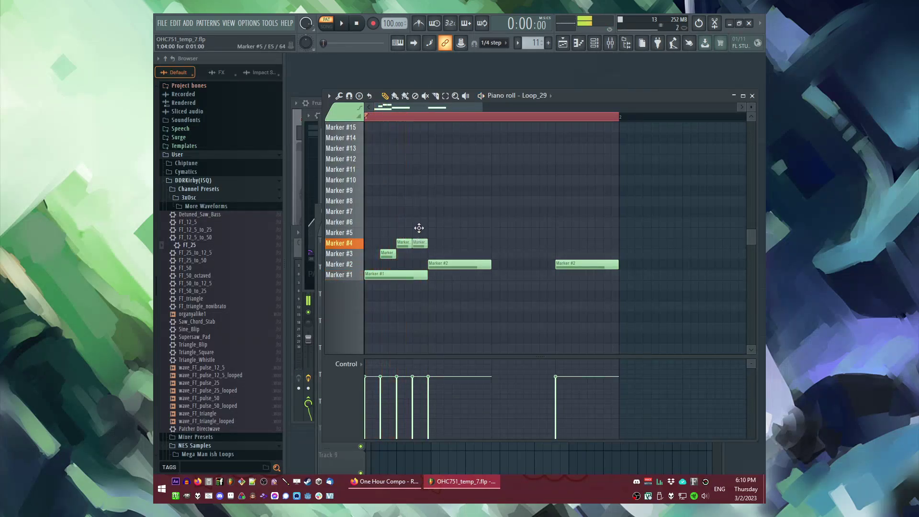
Step: Add one-step notes for Marker #6 at step 6, Marker #4 at step 7 and Marker #5 at step 8
left_click(444, 222)
key("space")
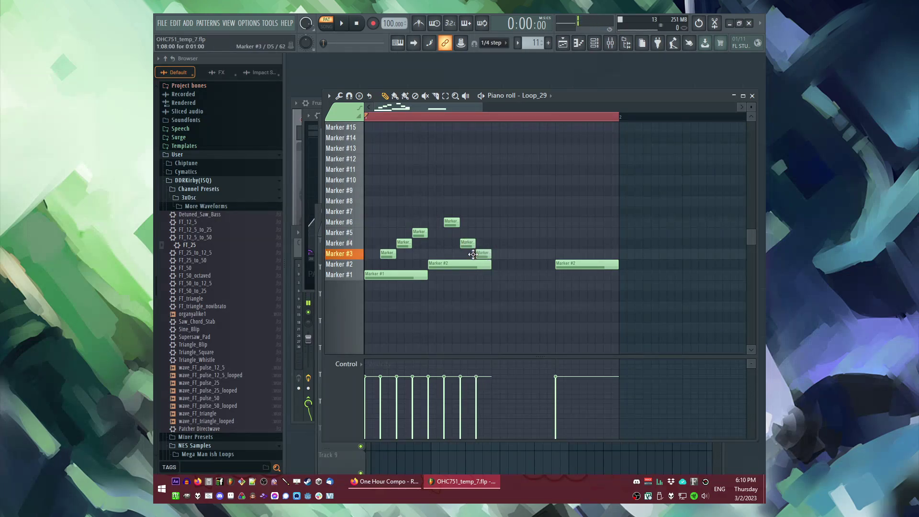
key("space")
left_click_drag(486, 254, 483, 234)
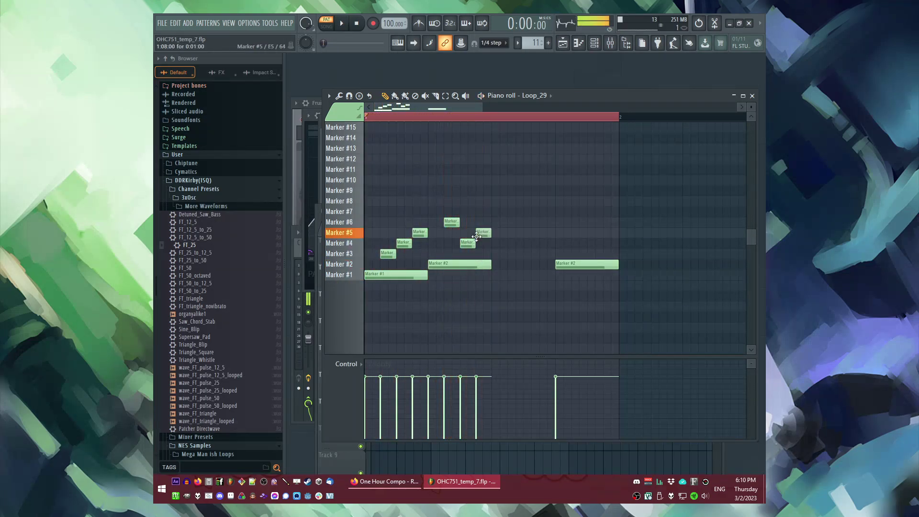
Step: Add one-step Marker #6 and Marker #5 notes at steps 9 and 10, plus two half-step Marker #6 notes at step 11
left_click(499, 222)
left_click(513, 243)
key("space")
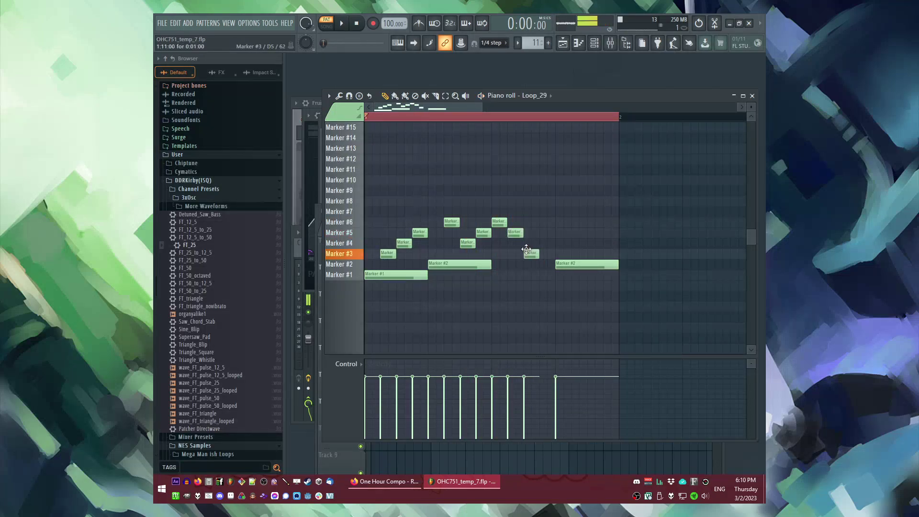
left_click_drag(520, 218, 528, 223)
key("space")
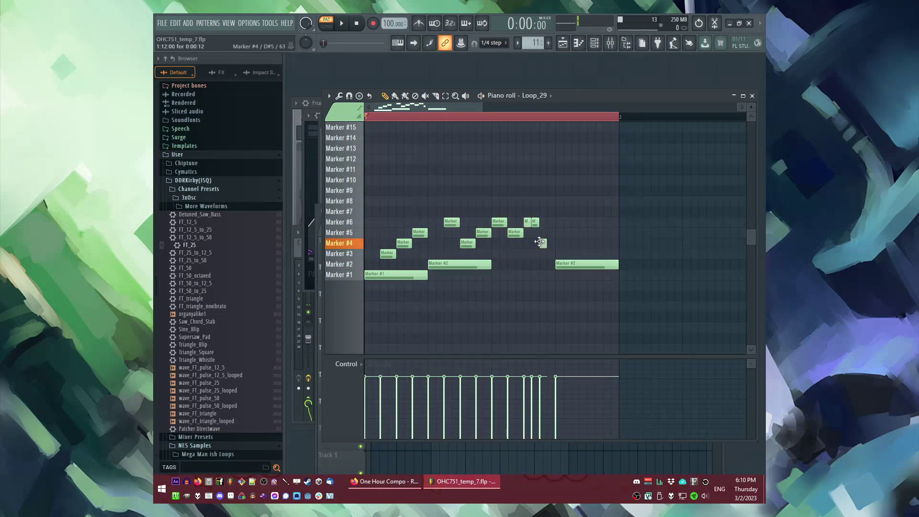
Step: Finish the bar with Marker #3 at step 12, Marker #4 at step 14, Marker #5 at step 15 and Marker #6 at step 16
left_click_drag(540, 244, 542, 253)
key("space")
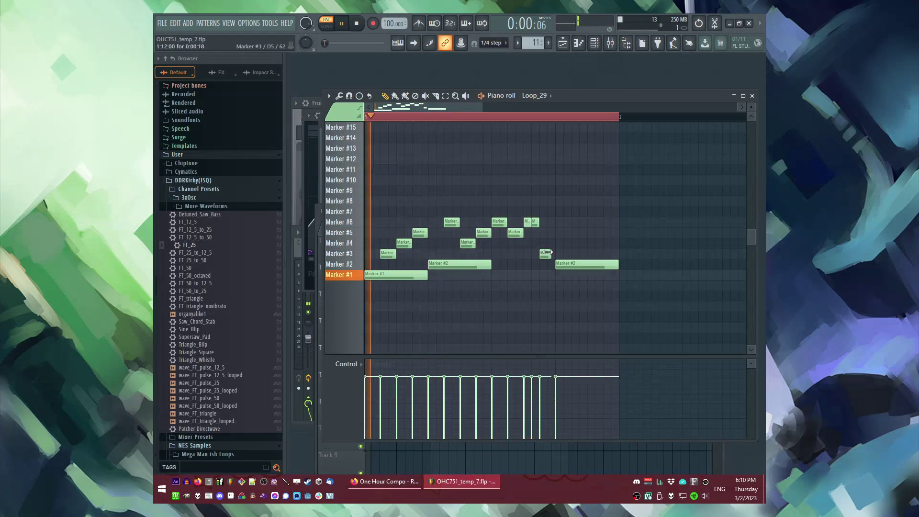
left_click(575, 243)
left_click(591, 232)
left_click(604, 222)
Step: Duplicate all Loop_29 notes into bar 2 and replace that bar's opening Marker #1 note with a one-step Marker #5 note
key("ctrl+a")
scroll(537, 226, "down", 3)
key("ctrl+b")
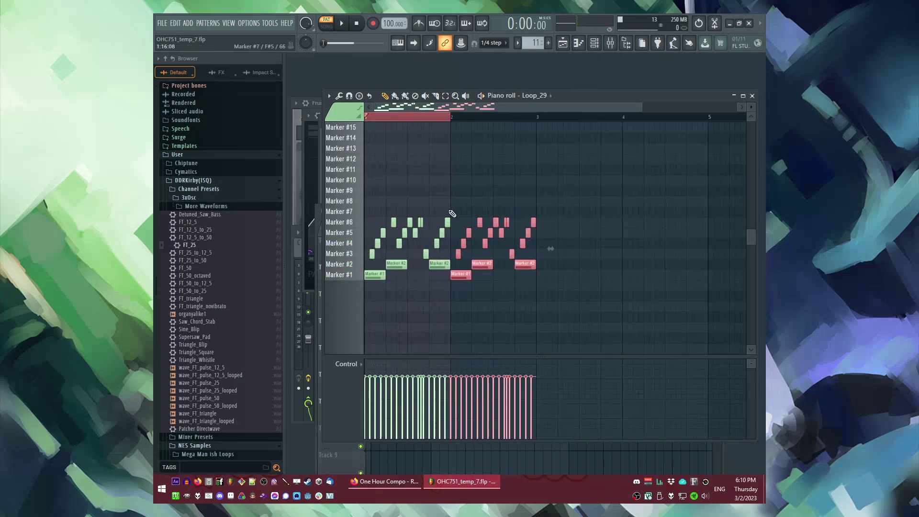
scroll(455, 308, "up", 4)
key("ctrl+d")
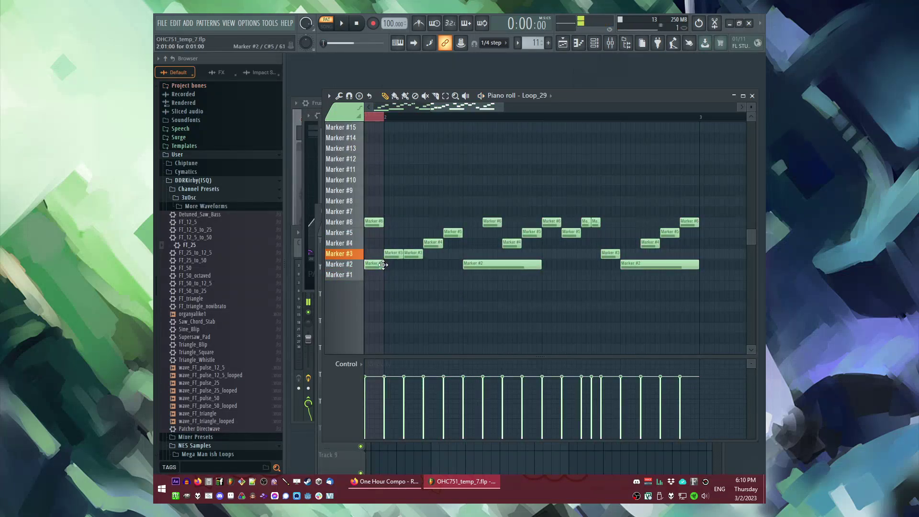
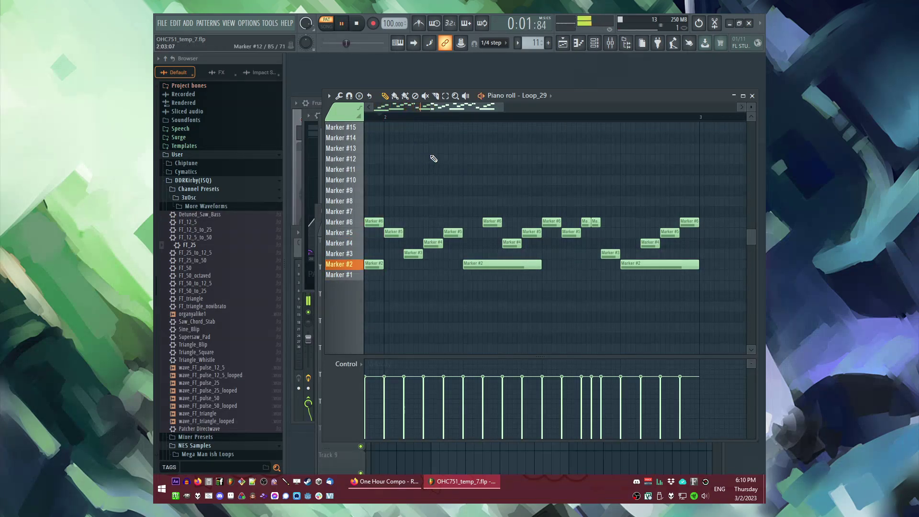
Step: Play the arrangement from bar 9 and raise the FT_25 mixer track's volume slightly
key("F5")
left_click(548, 233)
scroll(430, 240, "right", 1)
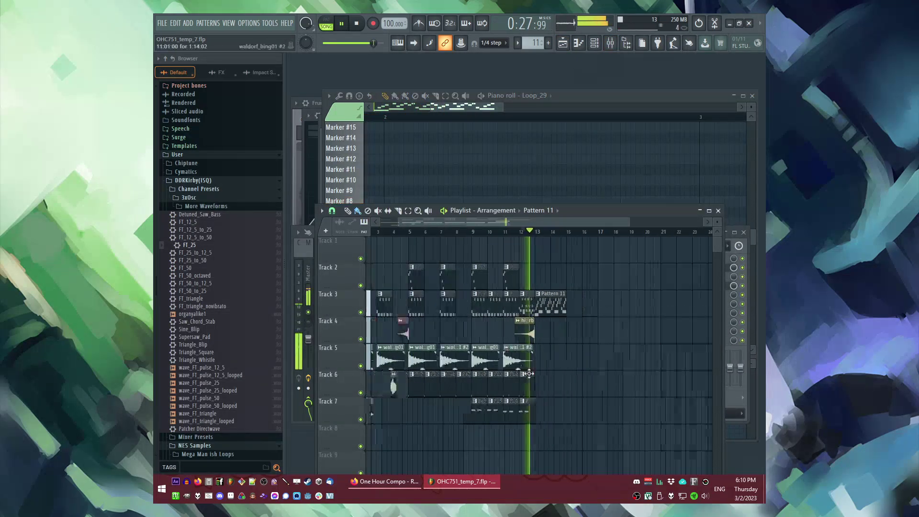
key("space")
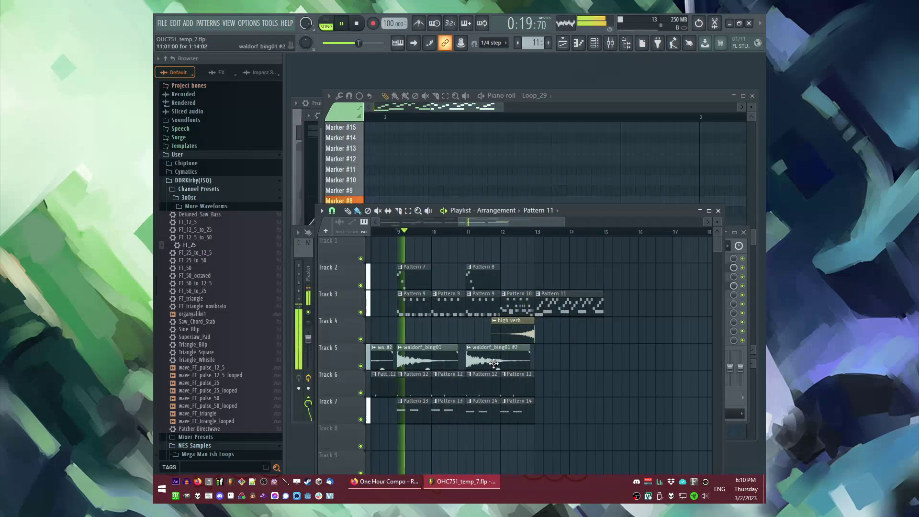
key("F9")
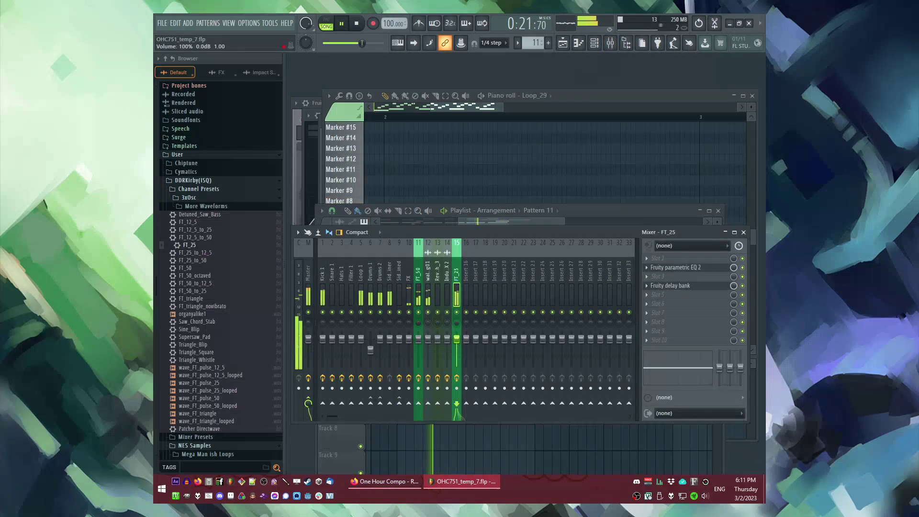
Step: Check the Loop 1 and FT_50 mixer tracks and replay the song from bar 11
left_click(363, 304)
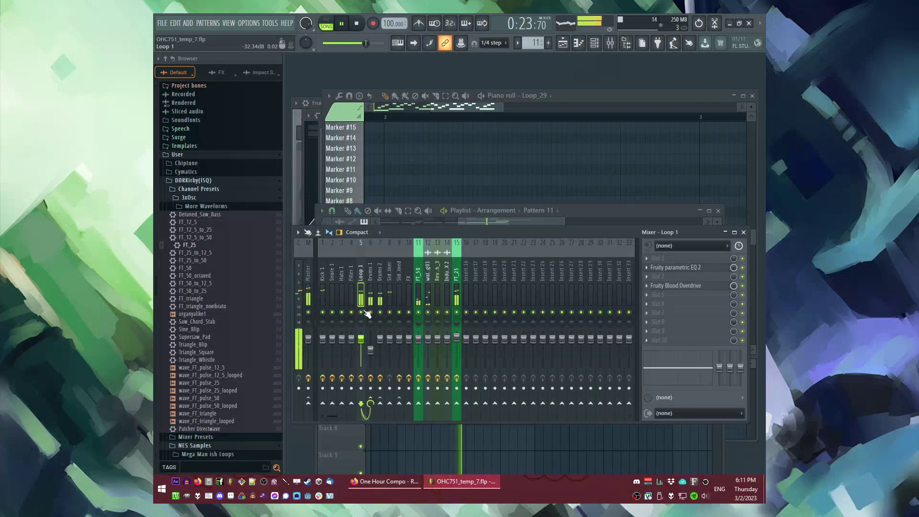
left_click(419, 283)
key("space")
key("space")
left_click(462, 184)
key("F6")
key("F5")
left_click(471, 232)
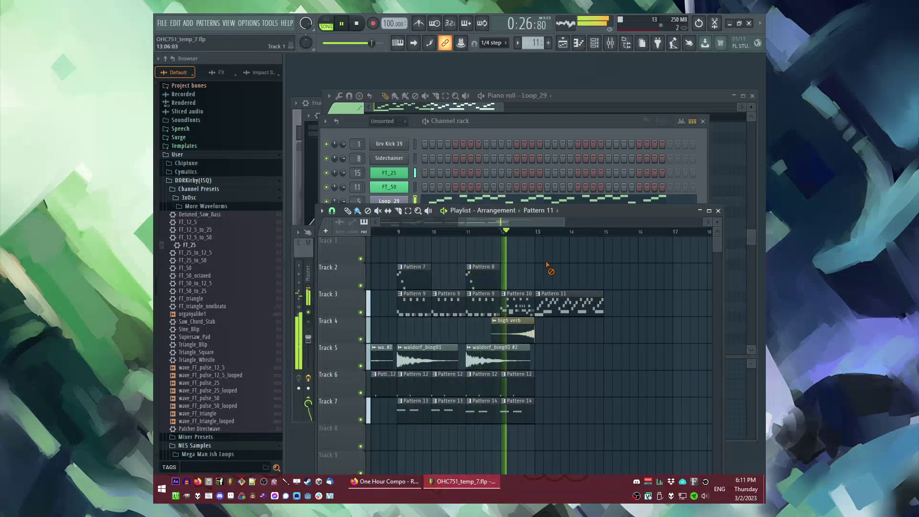
key("F9")
key("F9")
Step: Create a new empty pattern and place its clip on Track 8 at bar 12
key("space")
scroll(589, 393, "up", 1)
scroll(589, 392, "down", 1)
key("F4")
left_click(527, 418)
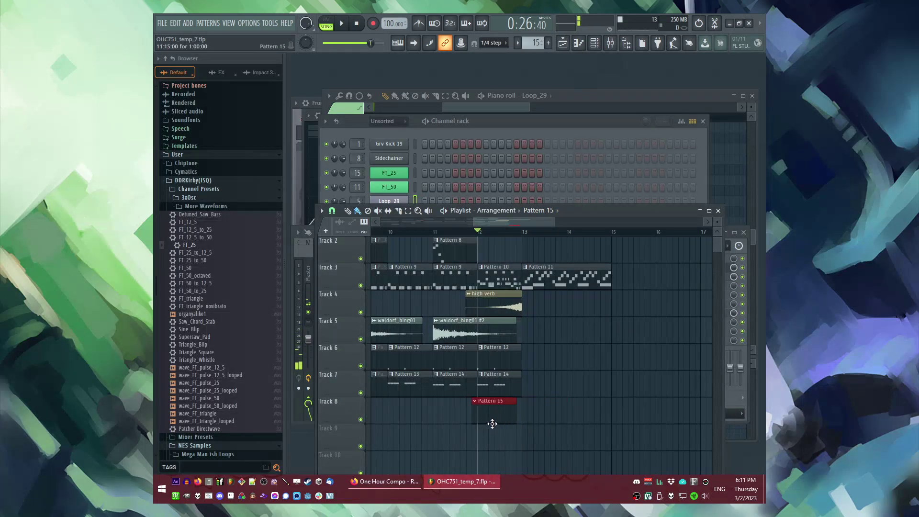
Step: Add a second FT_25 channel from the 3xOsc presets and open its piano roll
key("space")
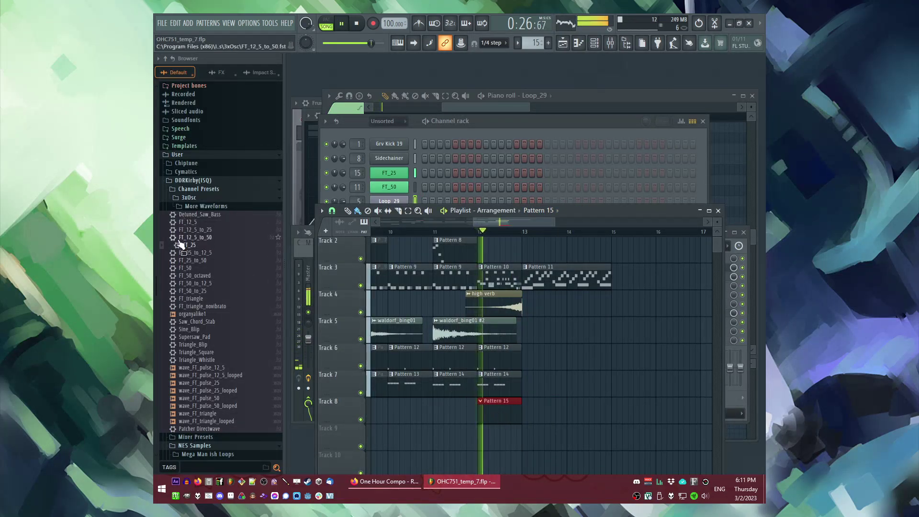
key("F6")
left_click_drag(198, 248, 407, 136)
key("space")
right_click(402, 146)
left_click(427, 144)
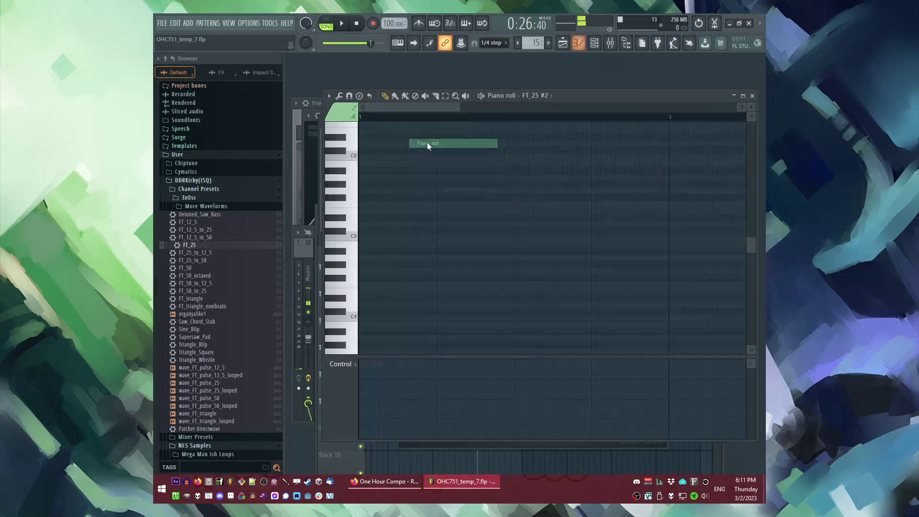
Step: Draw half-bar notes at F5 and F4 in the second half of the FT_25 #2 bar and play them back
key("space")
key("space")
left_click(515, 205)
left_click(515, 298)
key("space")
key("space")
left_click_drag(531, 297, 532, 283)
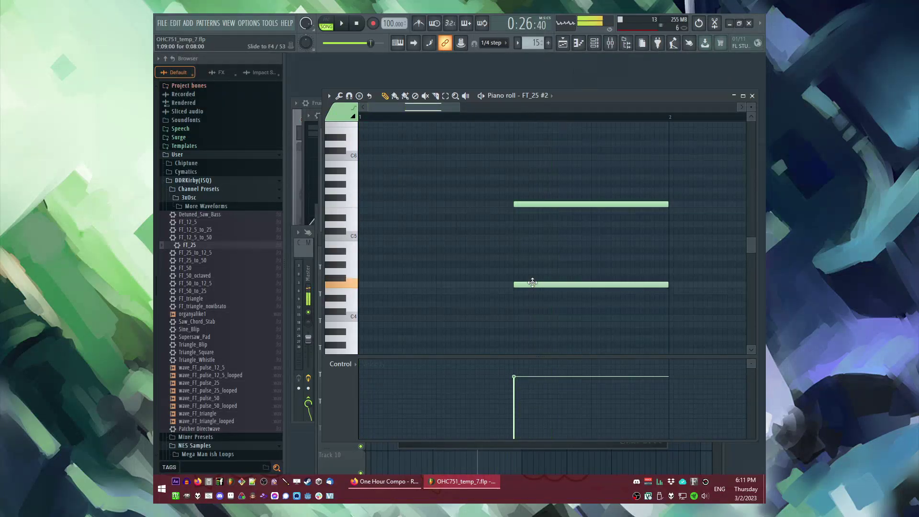
key("space")
Step: Switch to note color group 3 and add matching half-bar notes at F#5 and F#4
scroll(466, 154, "down", 2)
left_click(341, 111)
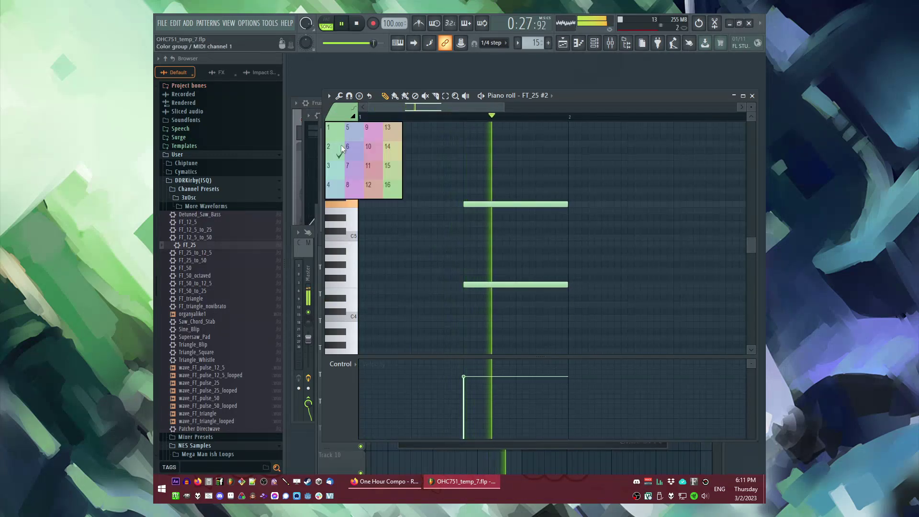
left_click(338, 162)
left_click(464, 197)
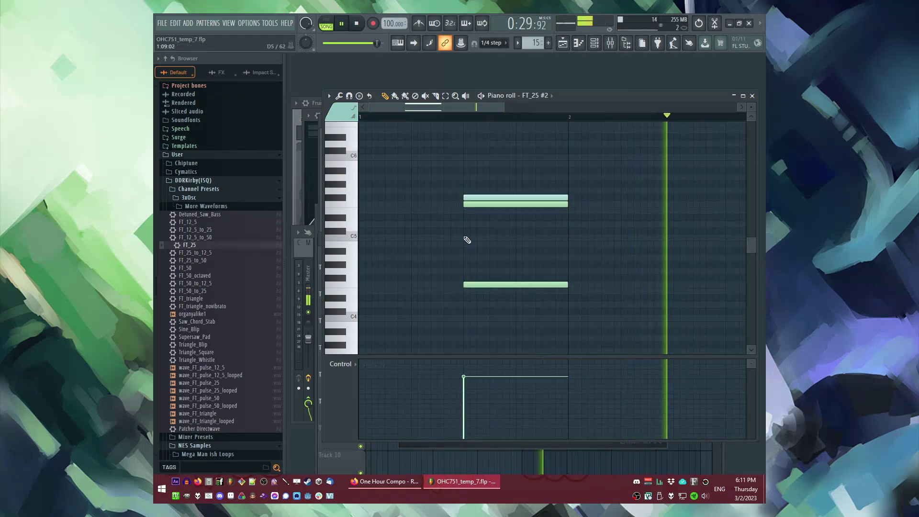
left_click(462, 278)
key("space")
Step: Transpose all four FT_25 #2 notes up one octave and replay from the middle of bar 12
left_click(456, 116)
left_click(492, 197)
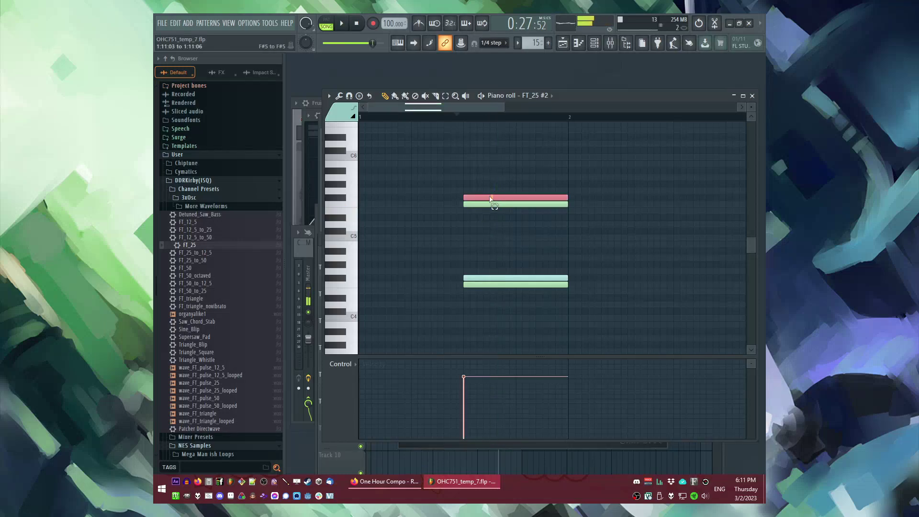
key("space")
key("ctrl+a")
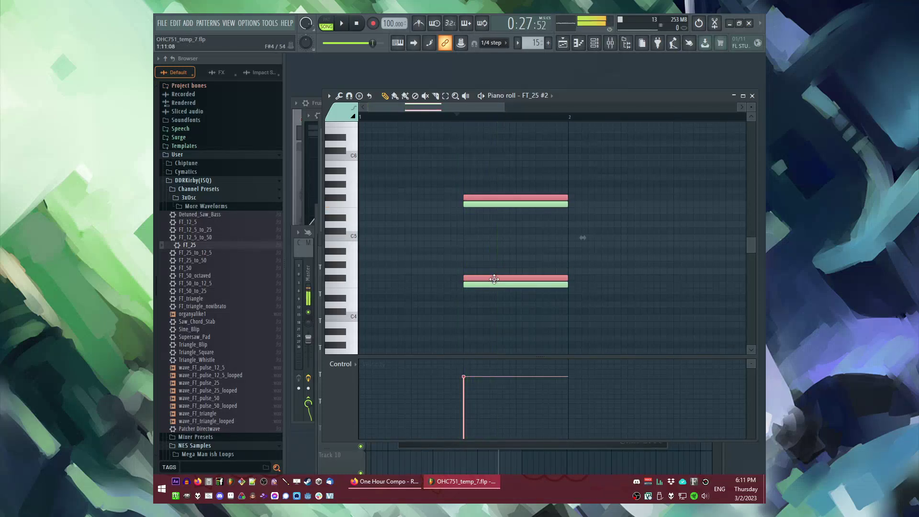
scroll(481, 256, "up", 1)
key("Up")
key("Up")
key("Up")
key("Up")
key("Up")
key("Up")
key("Up")
key("Up")
key("Up")
key("Up")
key("Up")
key("Up")
key("space")
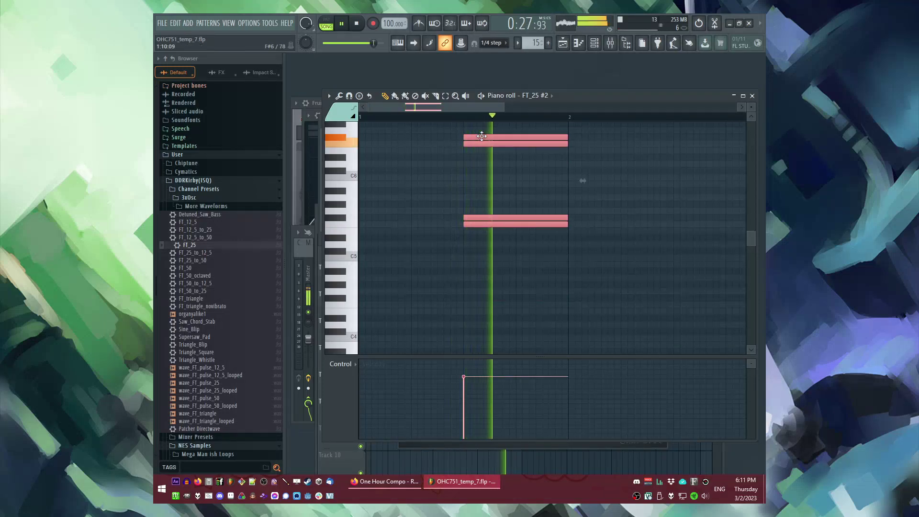
Step: Route the FT_25 #2 channel to mixer track 16 and load Fruity Reverb 2 into its fifth effect slot
key("ctrl+d")
key("space")
key("F6")
left_click(390, 144)
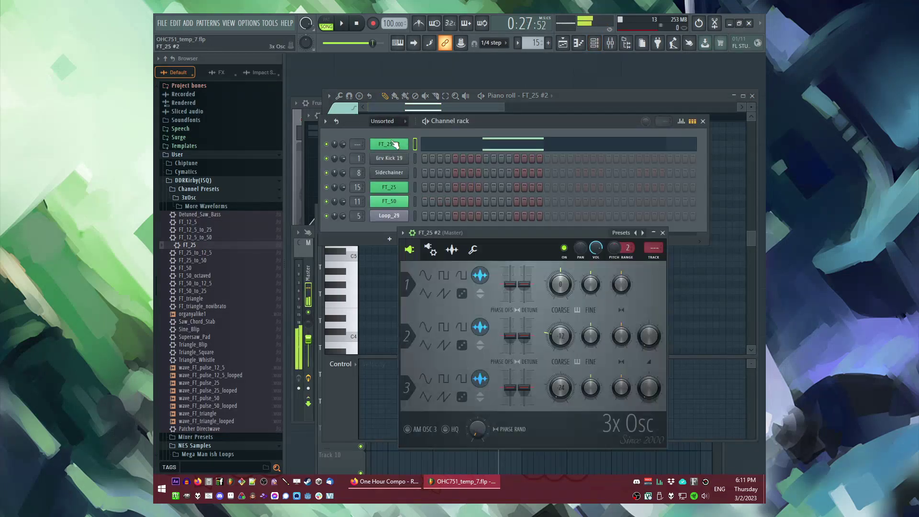
key("space")
key("ctrl+l")
left_click(667, 294)
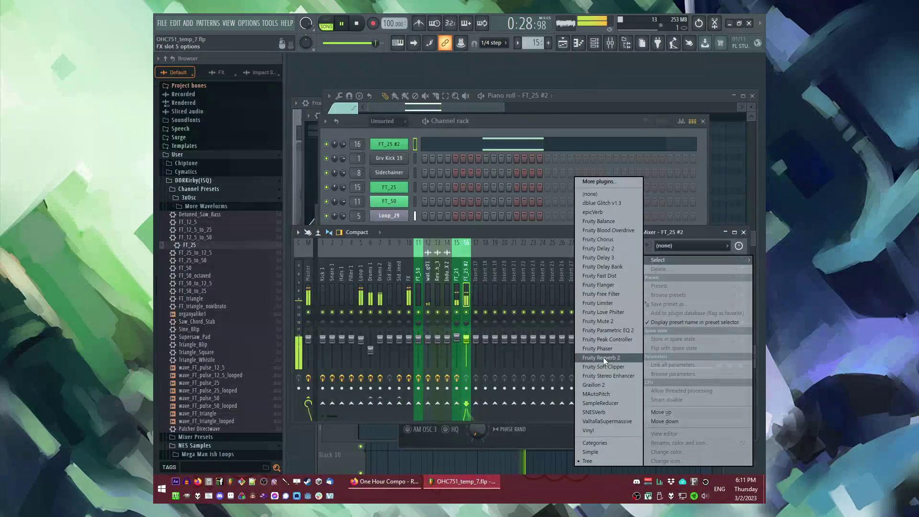
left_click(603, 357)
Step: Place another kick pattern clip on Track 6 at bar 13 and make it unique
key("F5")
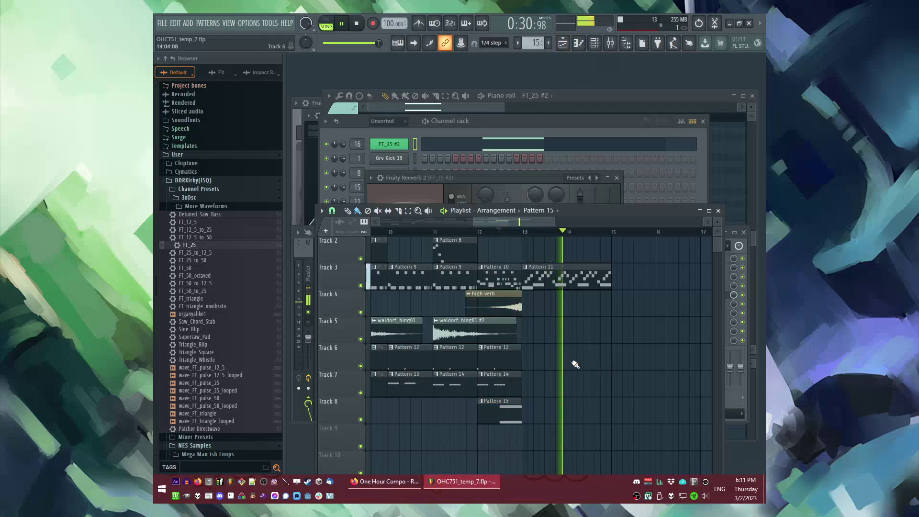
key("space")
left_click(525, 349)
left_click(526, 348)
left_click(543, 359)
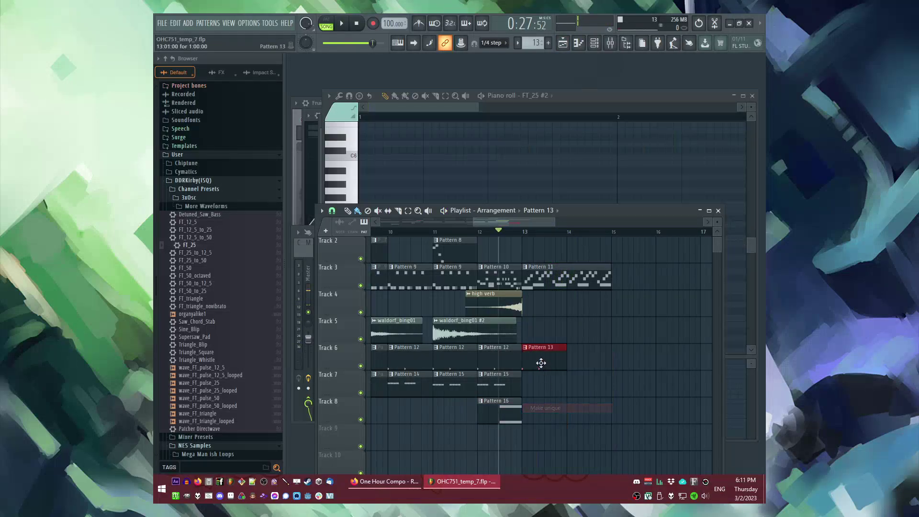
Step: Add Grv Kick 19 and Sidechainer hits on steps 4, 8 and 11 of Pattern 13
key("F6")
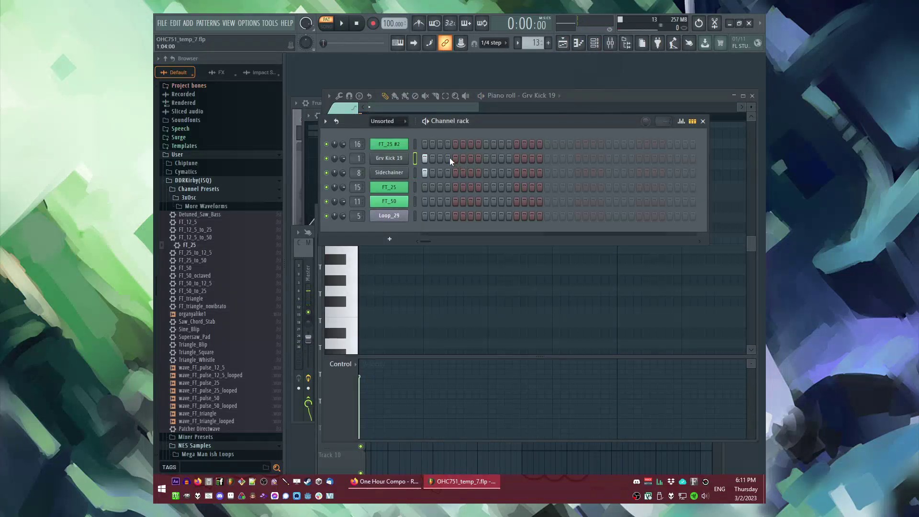
left_click(477, 173)
key("space")
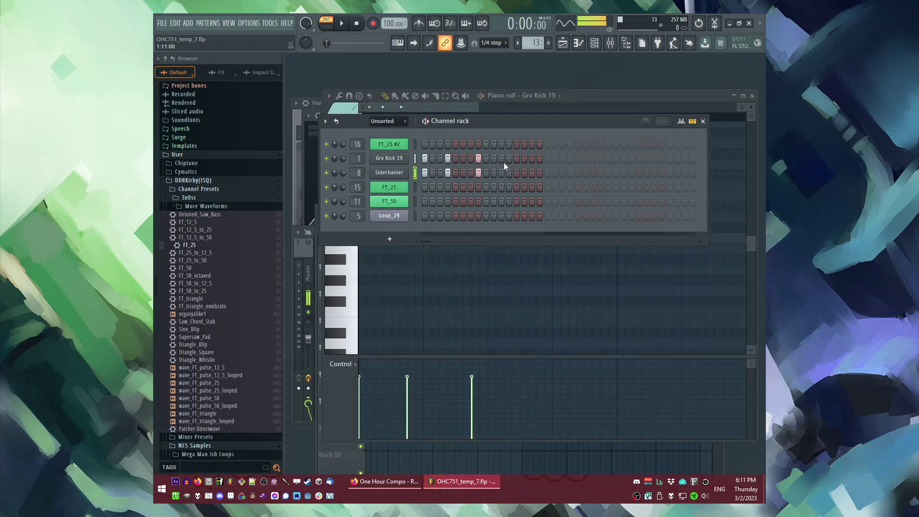
left_click(500, 175)
key("space")
key("F6")
Step: Repeat Pattern 13 on Track 6 through bar 16 and copy Pattern 11 on Track 3 to bar 15
key("F5")
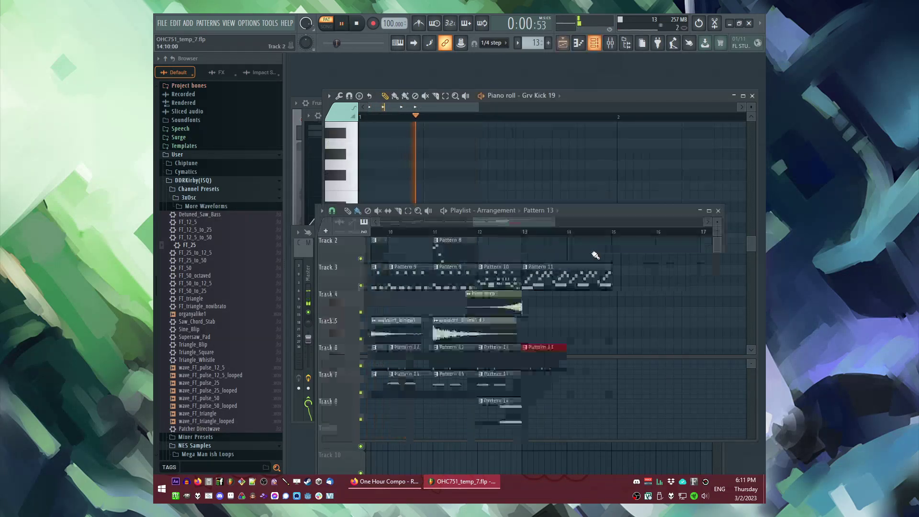
key("l")
left_click_drag(575, 349, 689, 350)
left_click_drag(609, 272, 700, 272)
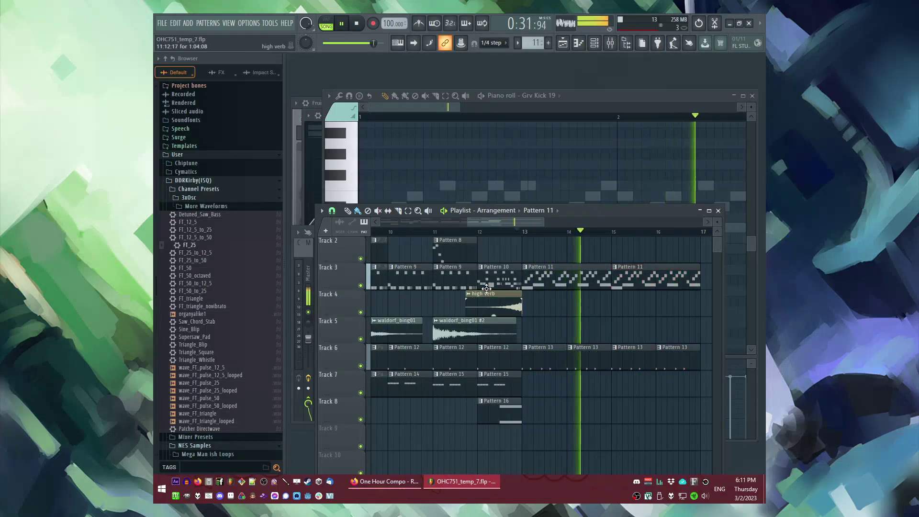
scroll(588, 338, "down", 2)
key("space")
key("space")
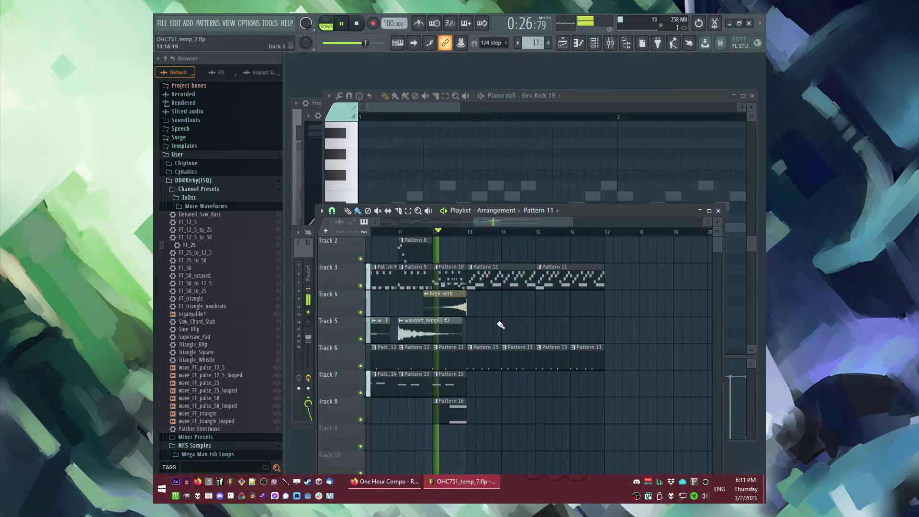
Step: Create a new empty pattern and place its clip on Track 9 at bar 13
key("F4")
key("Return")
left_click(468, 434)
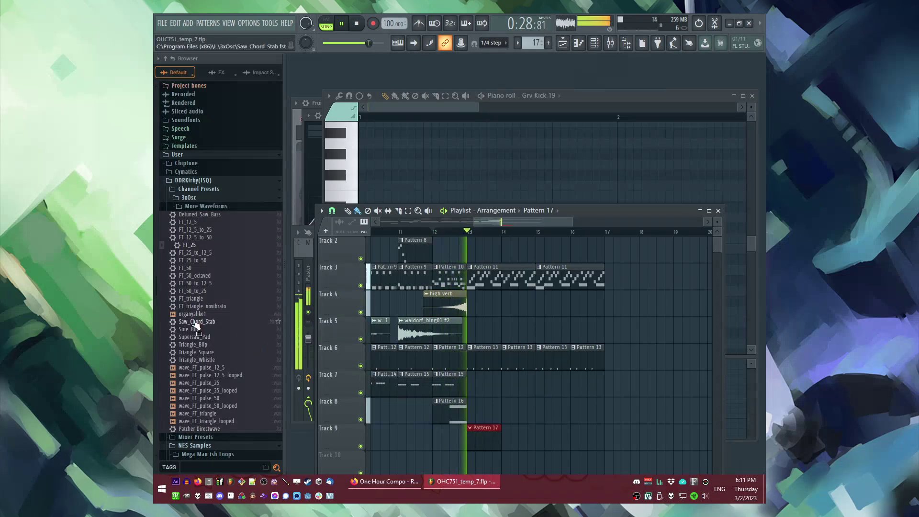
Step: Add NES_Snare_2 from the NES Samples as a channel and place hits on steps 5 and 13 of Pattern 13
scroll(197, 316, "up", 10)
scroll(188, 261, "down", 15)
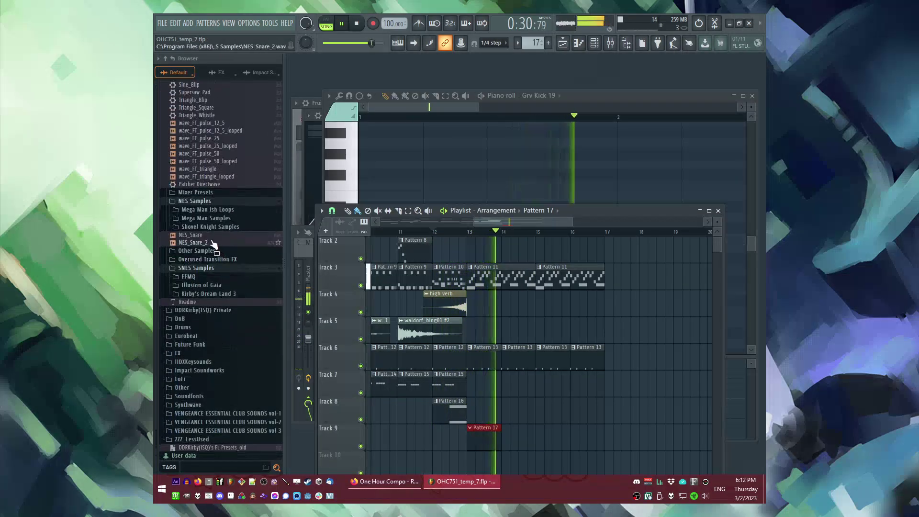
key("F6")
key("space")
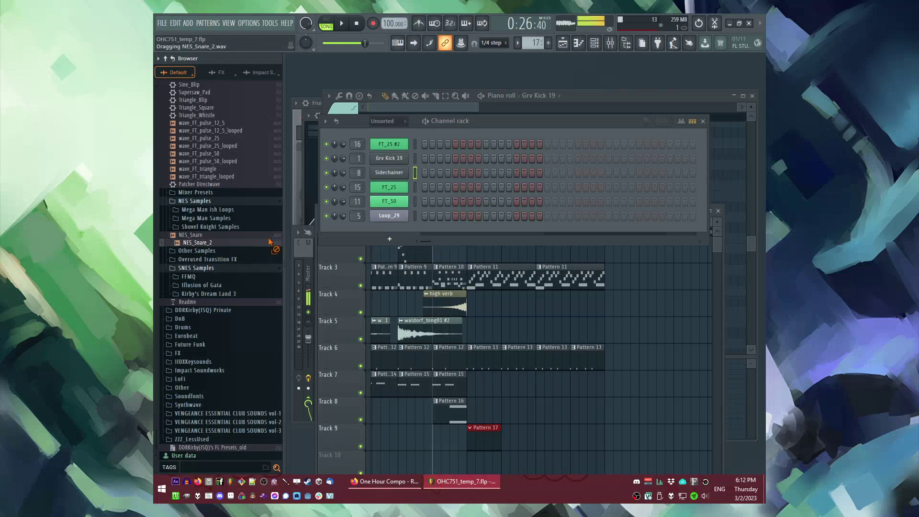
left_click_drag(382, 229, 382, 235)
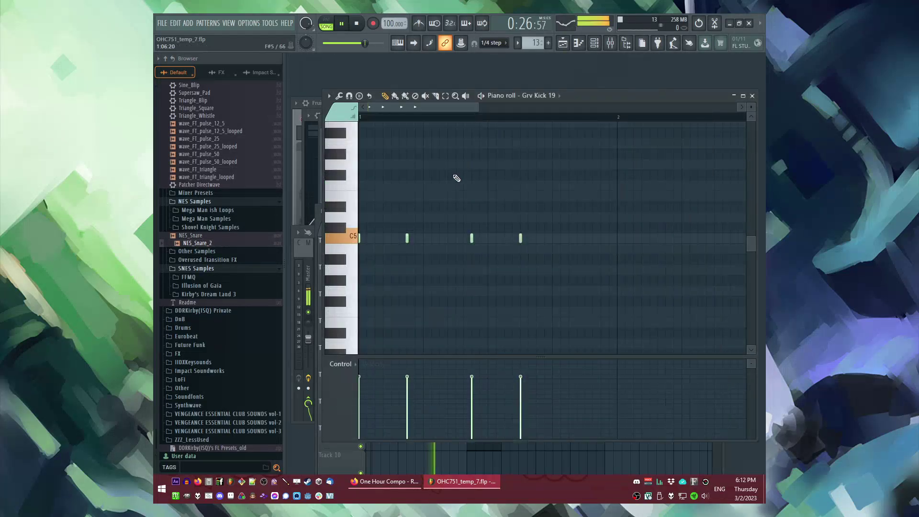
key("F6")
key("space")
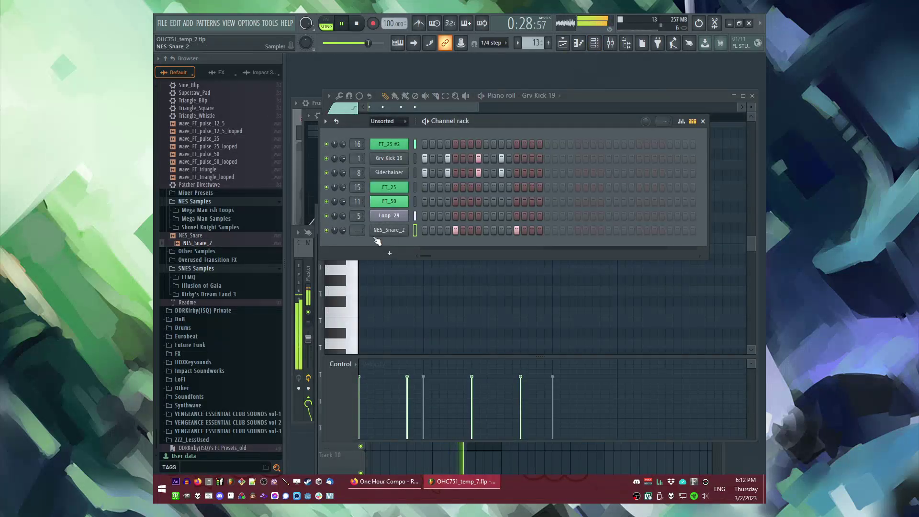
Step: Move the Pattern 17 clip on Track 9 back to bar 12
key("F5")
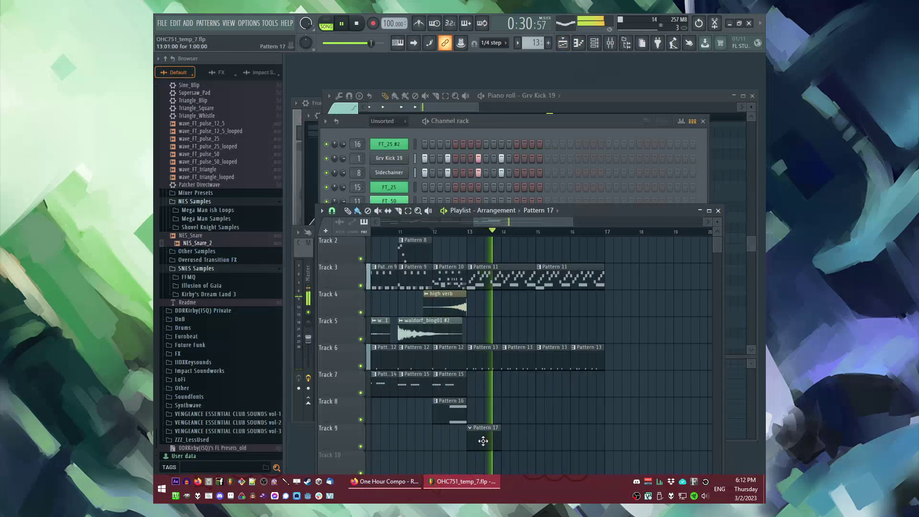
scroll(474, 433, "down", 2)
left_click_drag(479, 385, 443, 385)
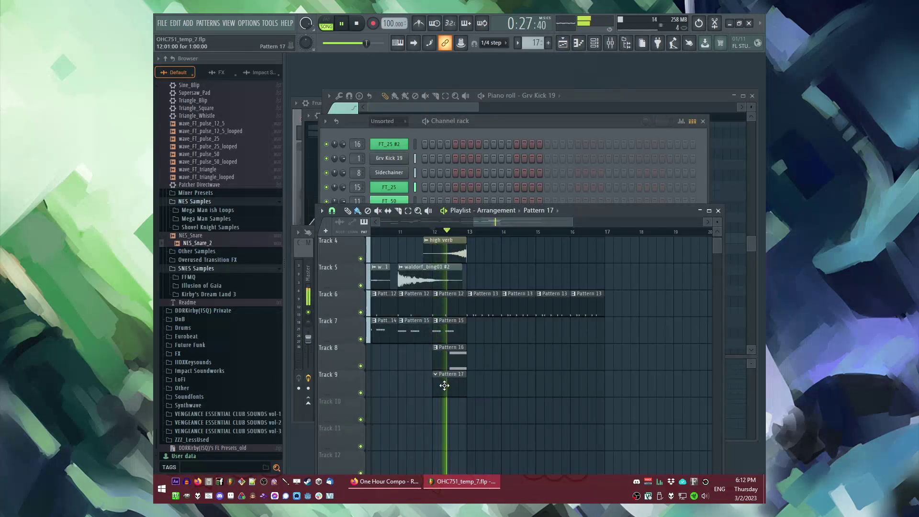
Step: Add an FT_triangle_novibrato channel from the 3xOsc presets and open its piano roll
key("space")
key("F7")
scroll(220, 216, "up", 6)
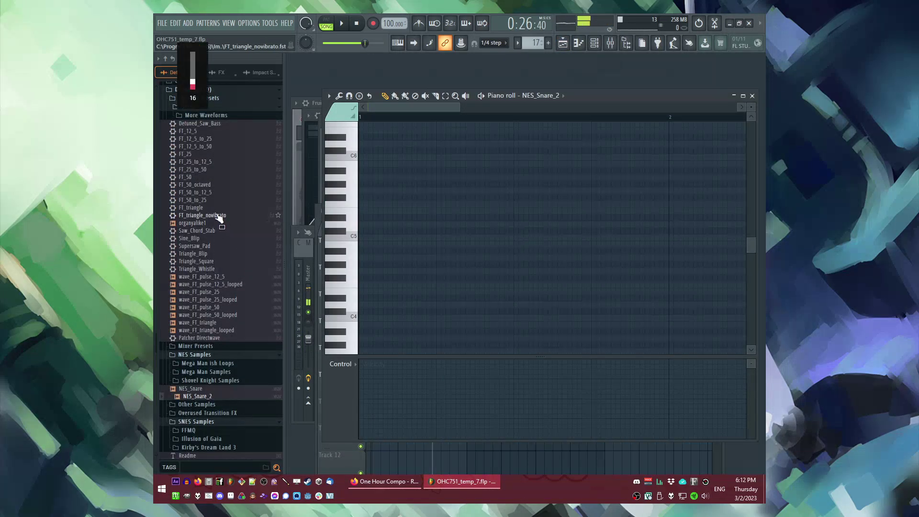
key("F6")
left_click_drag(405, 145, 406, 139)
key("space")
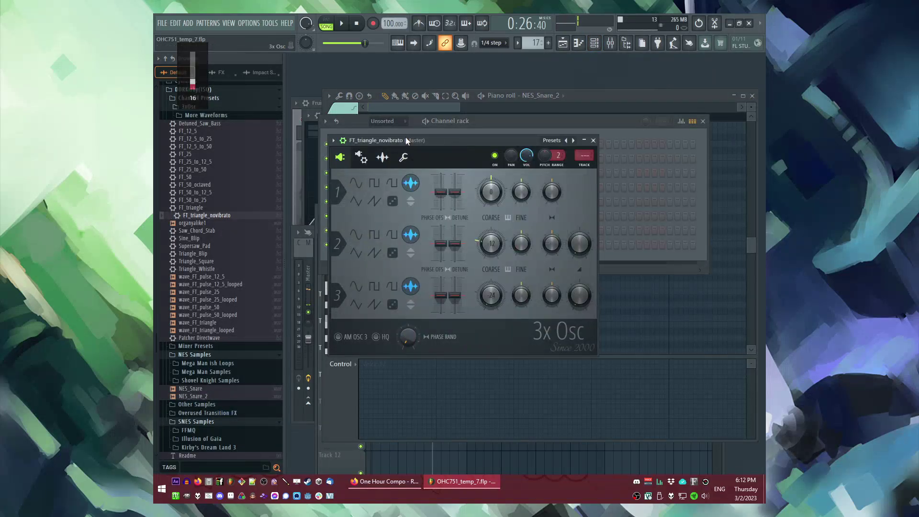
right_click(388, 144)
left_click(429, 144)
key("space")
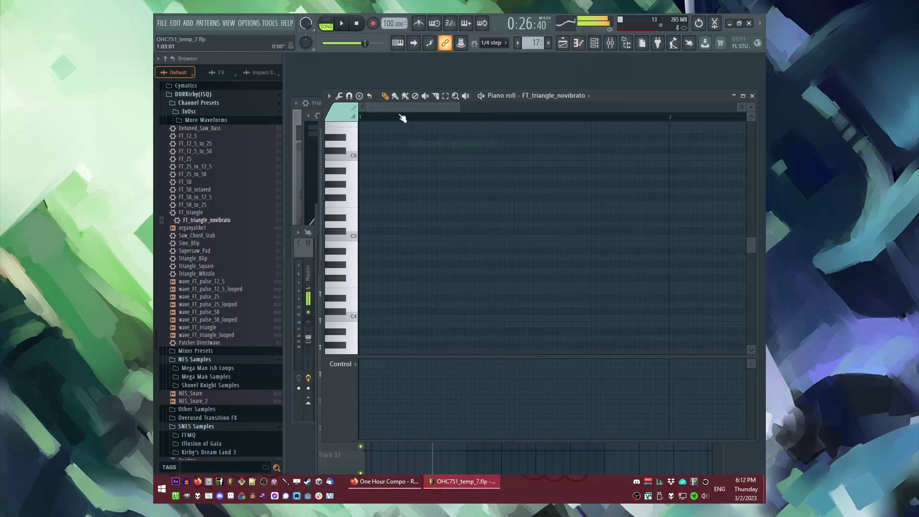
Step: Draw C5 and C4 notes halfway through the bar and shorten both to one step
key("space")
left_click(513, 237)
key("space")
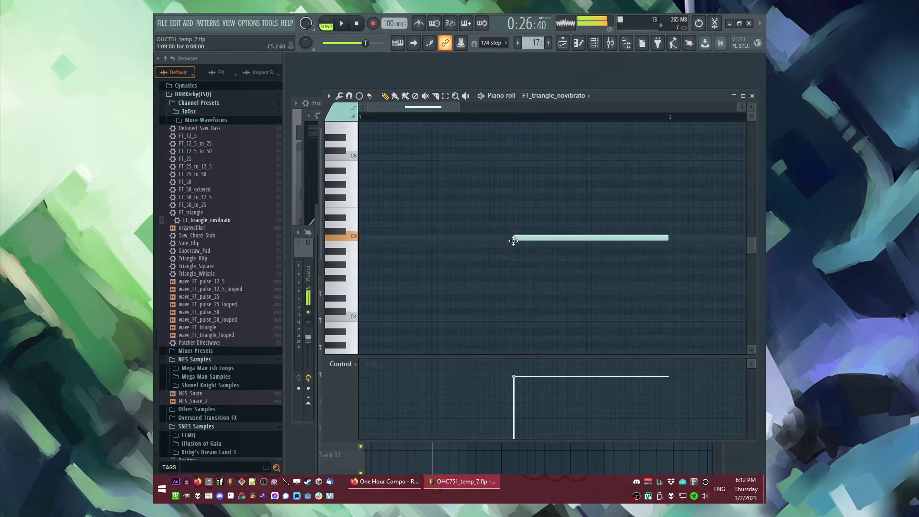
left_click_drag(518, 320, 575, 321)
key("ctrl+a")
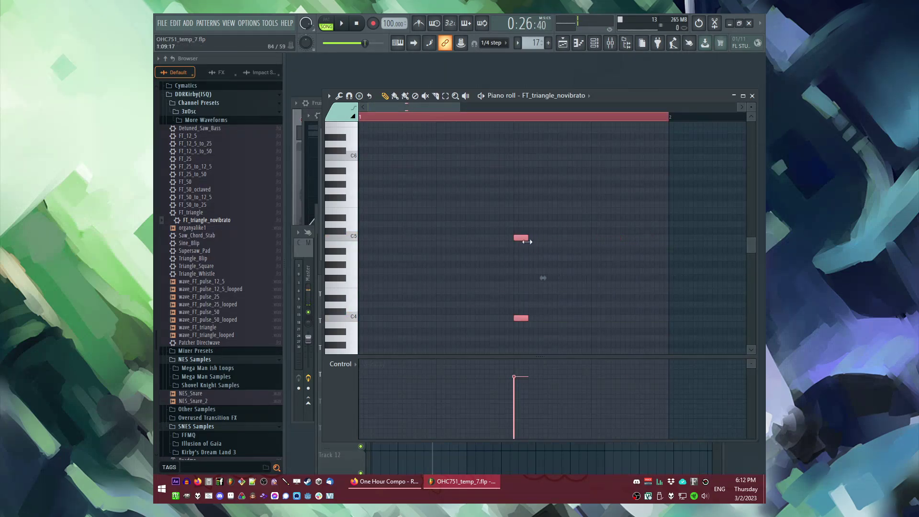
Step: Repeat the C5 and C4 notes to the end of the bar in a rhythm of one- and two-step lengths
key("space")
scroll(468, 244, "up", 3)
scroll(433, 240, "down", 1)
key("space")
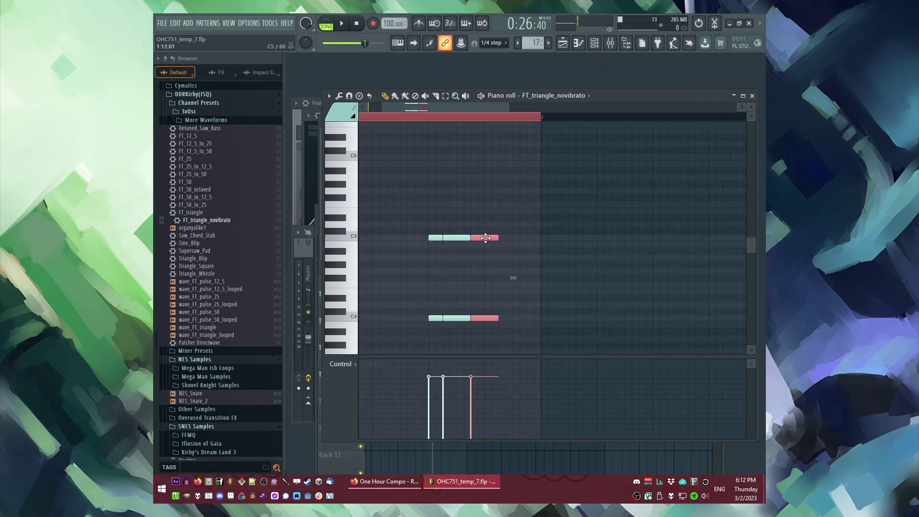
key("ctrl+b")
key("ctrl+d")
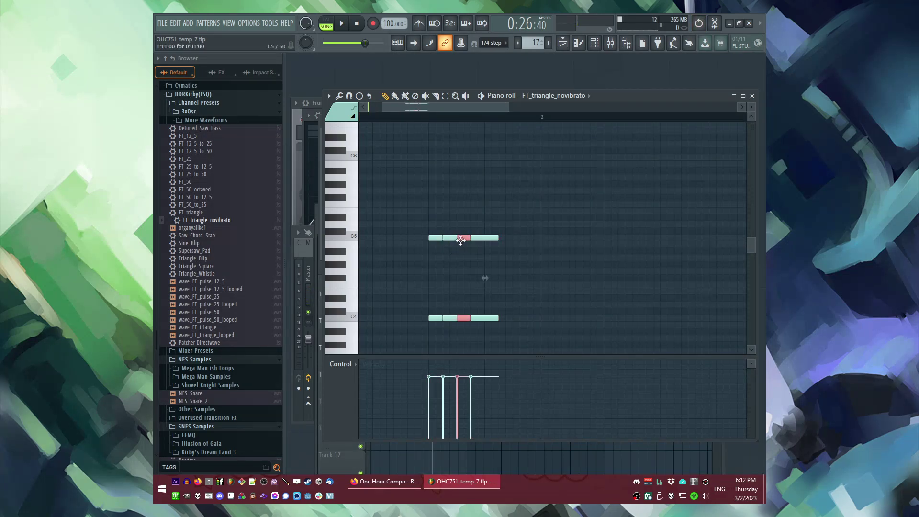
key("ctrl+d")
Step: Lower every note pair after the first to A4 and A3
scroll(452, 221, "up", 1)
key("ctrl+a")
key("space")
left_click_drag(451, 217, 472, 234)
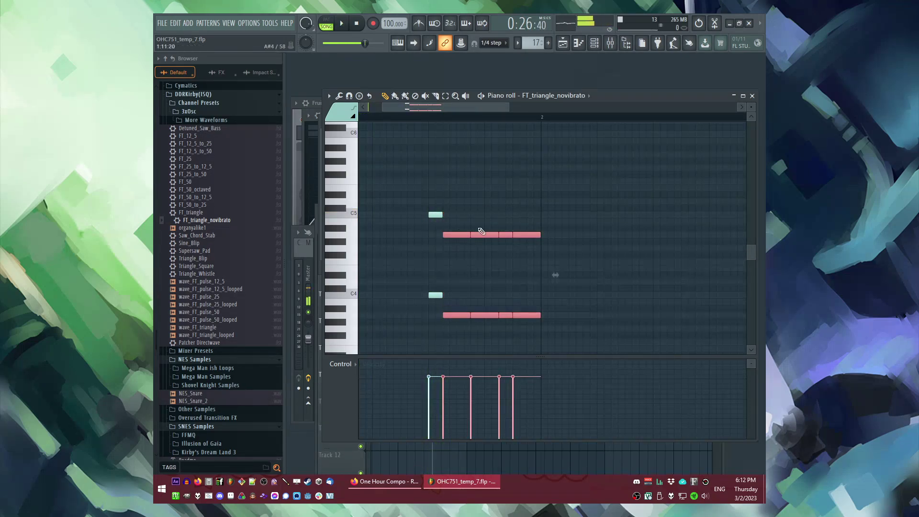
Step: Lower the third and following note pairs to F#4 and F#3, undoing a stray extra note
scroll(471, 234, "down", 1)
key("Down")
key("Down")
key("space")
left_click(487, 230)
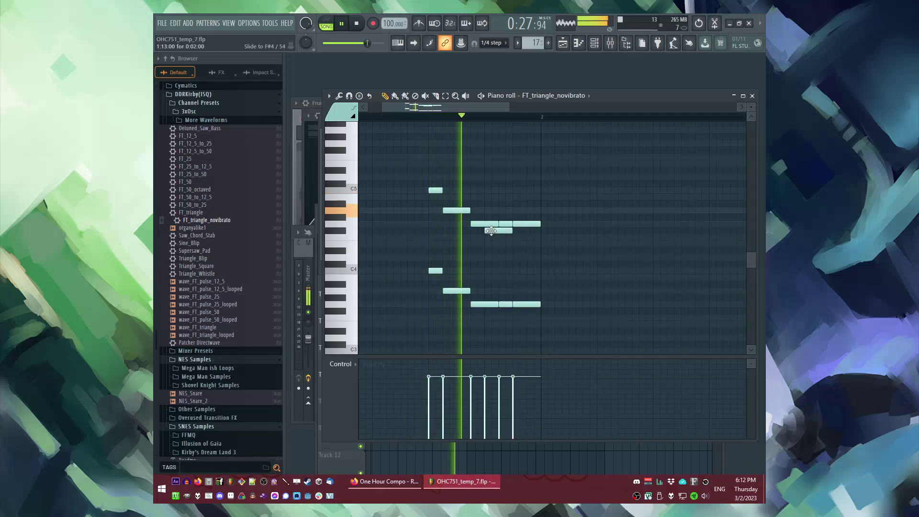
key("ctrl+z")
key("space")
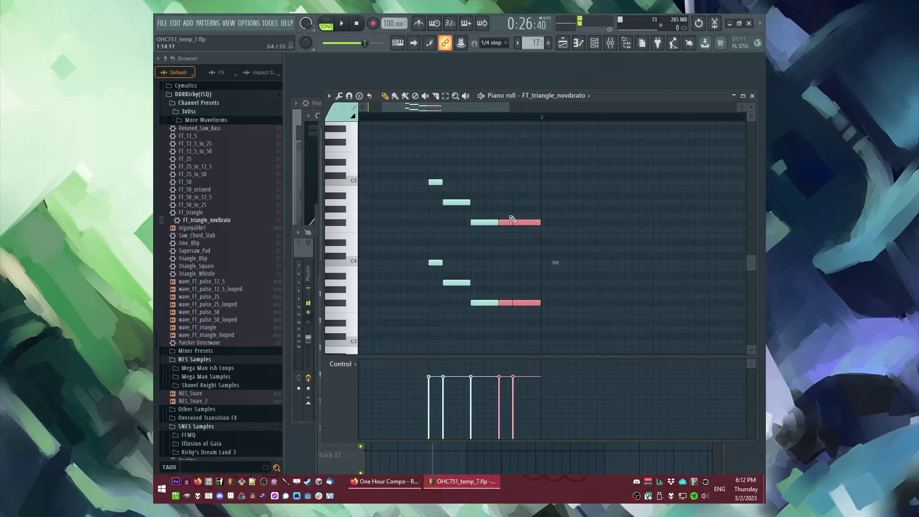
Step: Lower the last two note pairs to D# and C, and add short C5 and C4 pickup notes before the run
left_click_drag(501, 238, 506, 247)
scroll(522, 232, "down", 1)
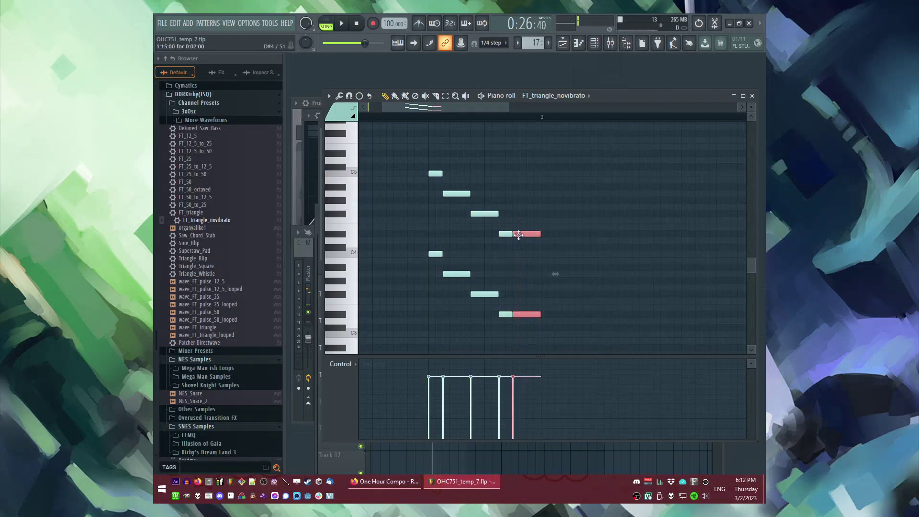
left_click(450, 174)
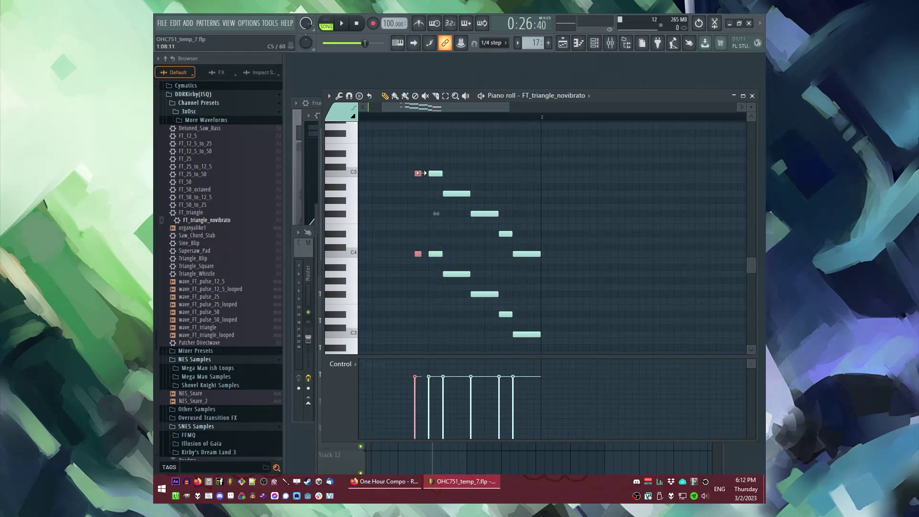
key("F6")
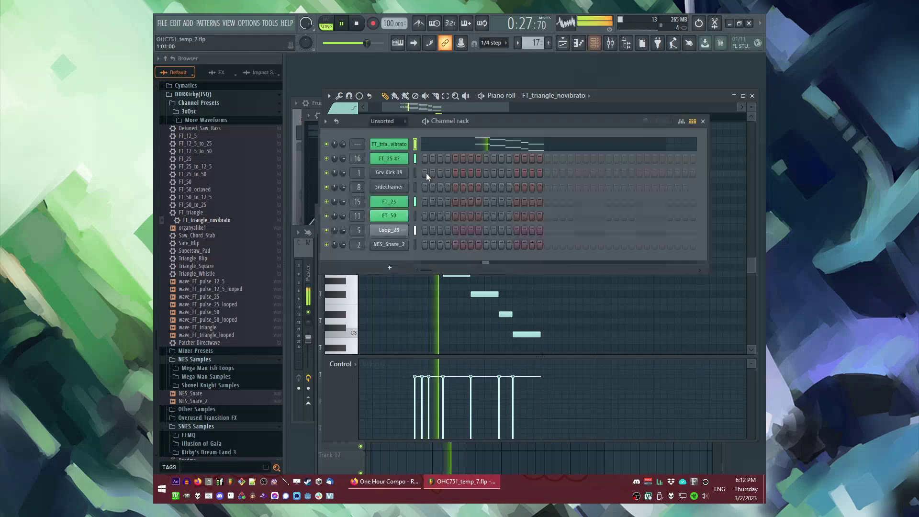
Step: Route FT_triangle_novibrato to free mixer track 17 and add Fruity Blood Overdrive to that track
left_click(389, 144)
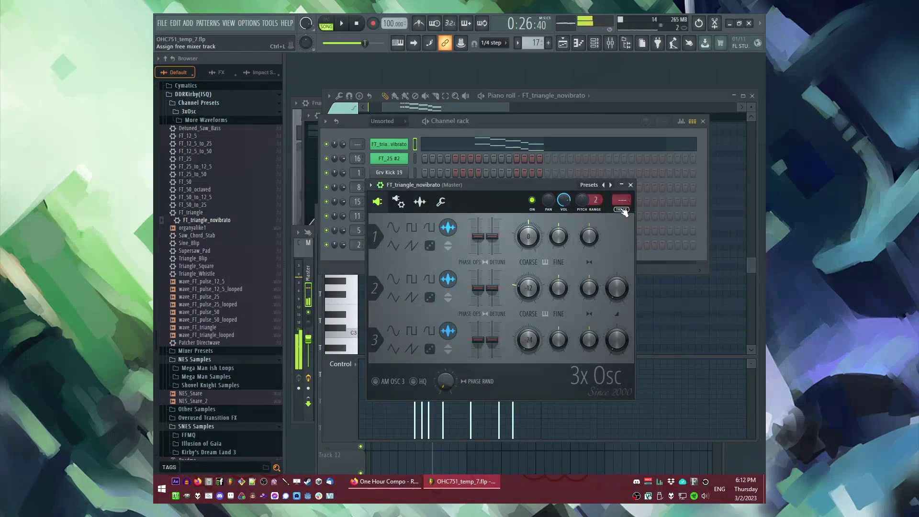
left_click(622, 210)
left_click(649, 278)
left_click(619, 237)
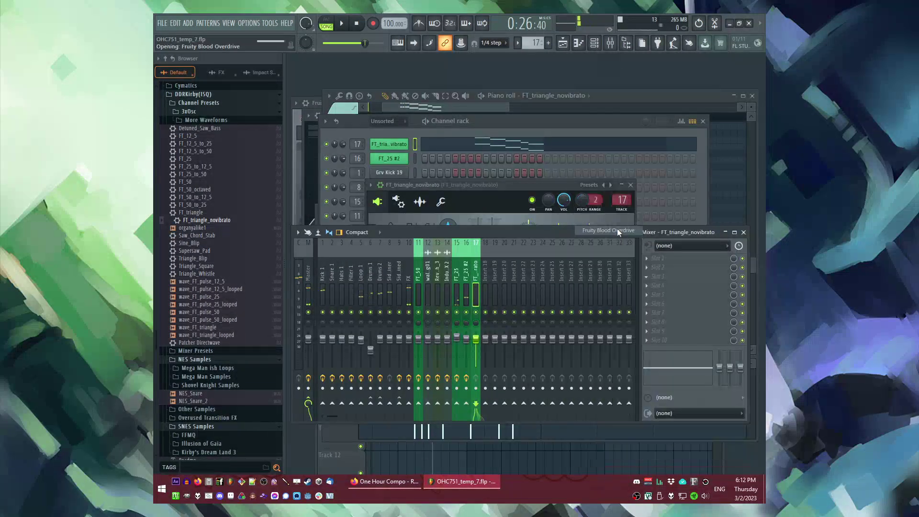
Step: Add Fruity Parametric EQ 2 ahead of the overdrive and roll off the top treble with its highest band
left_click(656, 267)
left_click(631, 317)
key("space")
left_click_drag(557, 245, 590, 293)
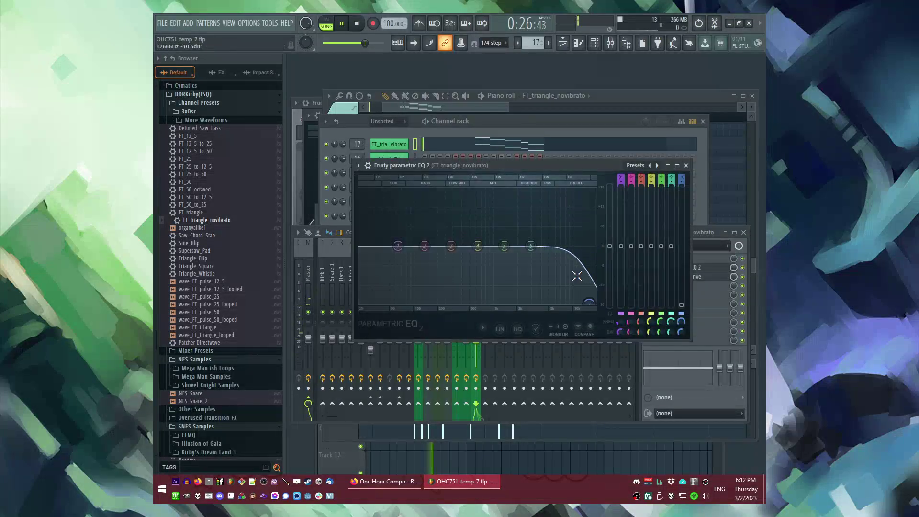
Step: Transpose all notes of Pattern 17's triangle run down five semitones to start on G4 and G3
key("F5")
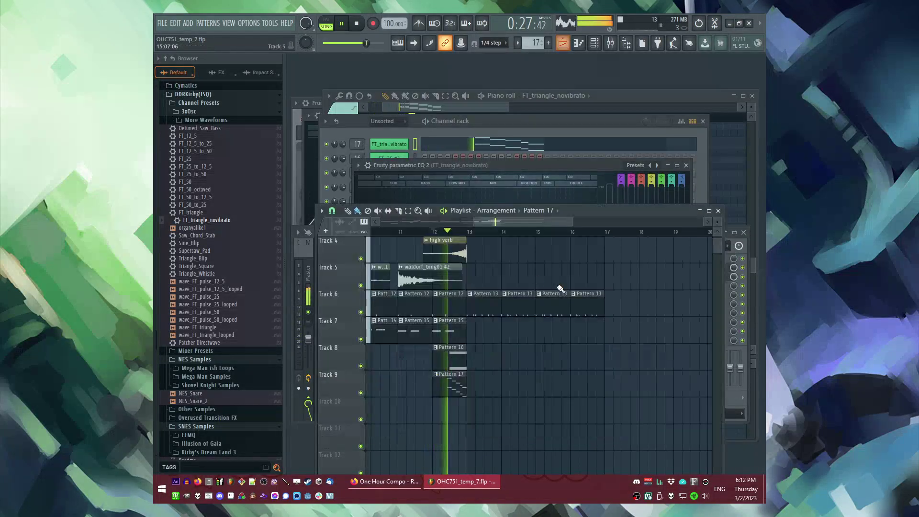
double_click(450, 388)
key("ctrl+a")
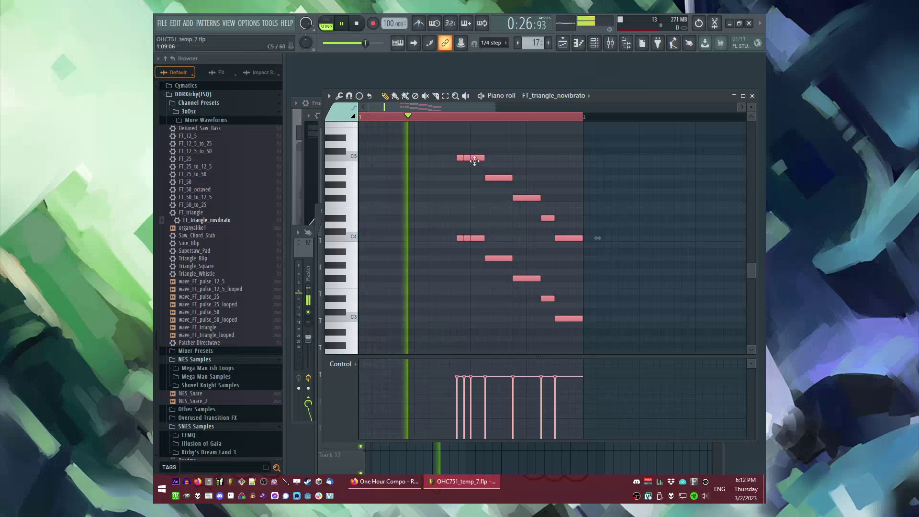
key("F5")
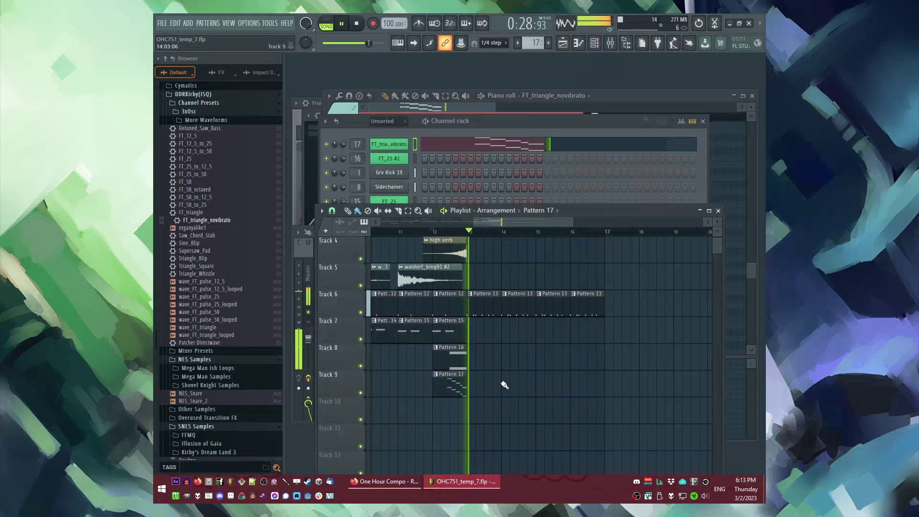
Step: Copy the Pattern 17 clip to bar 13 on Track 9, make the copy unique, and delete all its notes
right_click(462, 378)
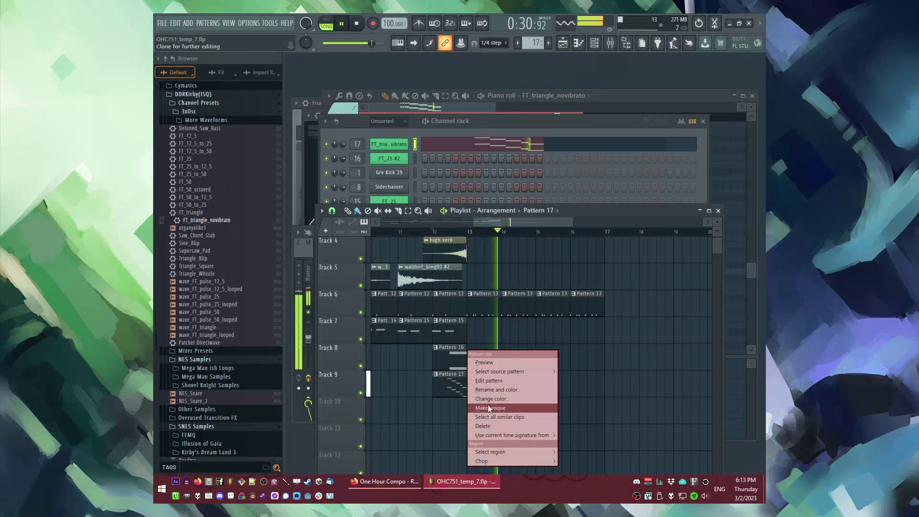
left_click(488, 408)
scroll(513, 392, "up", 3)
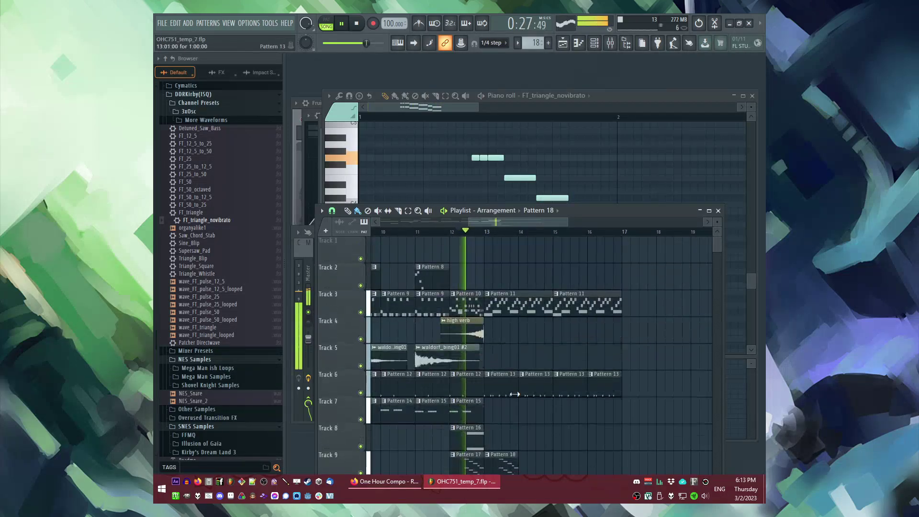
scroll(538, 421, "down", 2)
double_click(507, 418)
key("ctrl+a")
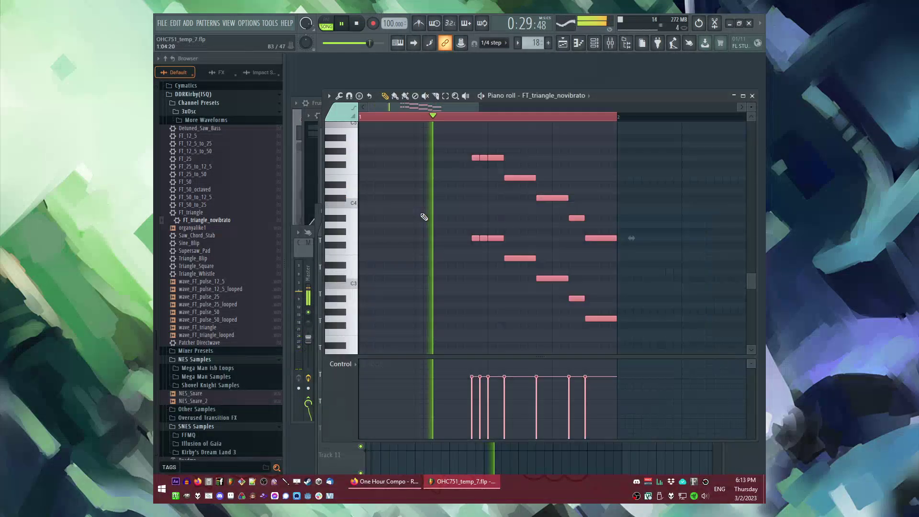
key("Delete")
Step: Place a two-step A3 note at the bar's start with a half-step slide note down to A1
key("space")
left_click(338, 210)
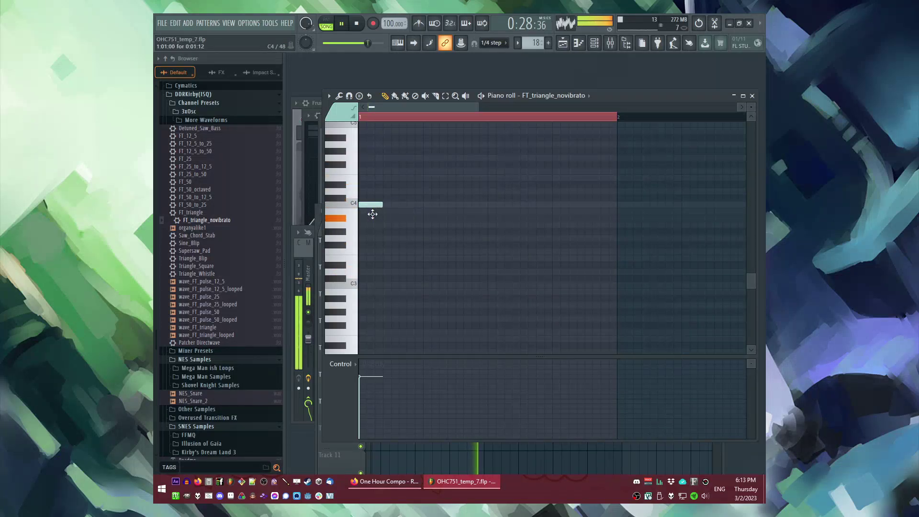
scroll(385, 271, "down", 5)
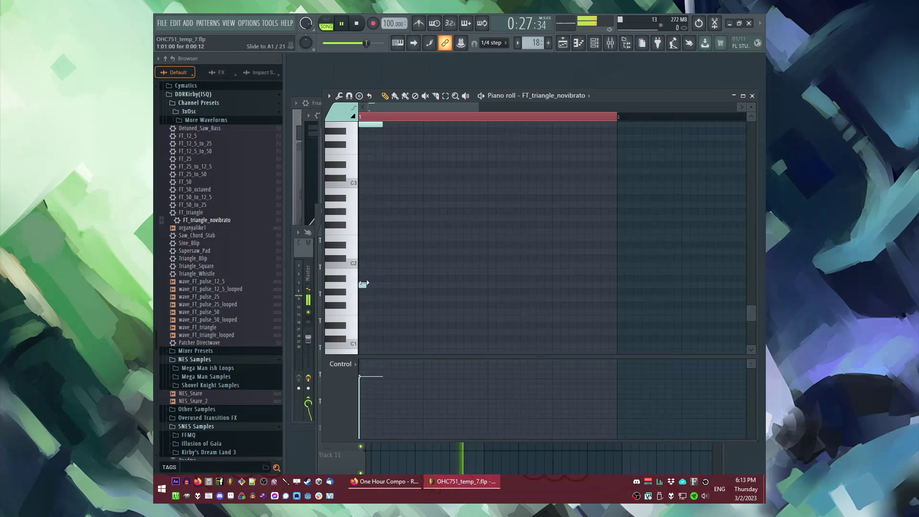
scroll(431, 182, "up", 3)
mouse_move(382, 186)
left_mouse_down()
mouse_move(404, 186)
mouse_move(389, 187)
left_mouse_up()
key("space")
key("l")
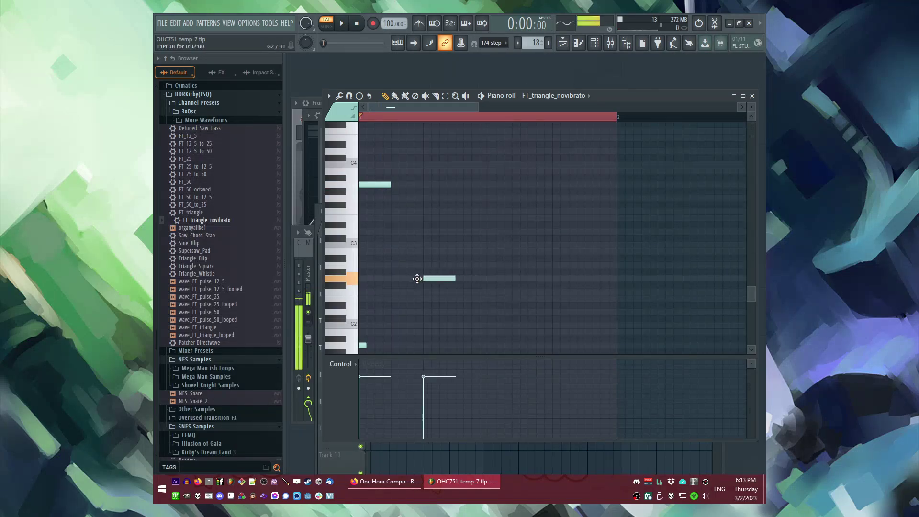
Step: Add half-step A2 notes on steps three and four, and duplicate the opening A3 and slide pair to step five
key("space")
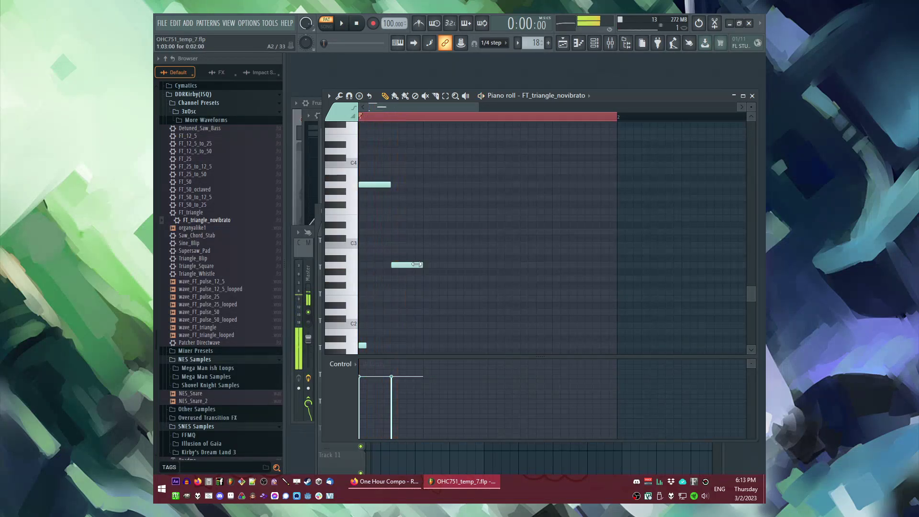
key("space")
left_click_drag(407, 152, 360, 352)
scroll(388, 182, "down", 1)
key("ctrl+b")
left_click_drag(388, 167, 437, 185)
key("space")
key("space")
key("space")
key("space")
Step: Retune the step-five pair to F4 with a slide to F3, and shorten it to one step
left_click_drag(430, 339, 449, 291)
key("space")
key("space")
key("space")
key("space")
left_click_drag(431, 242, 432, 262)
key("space")
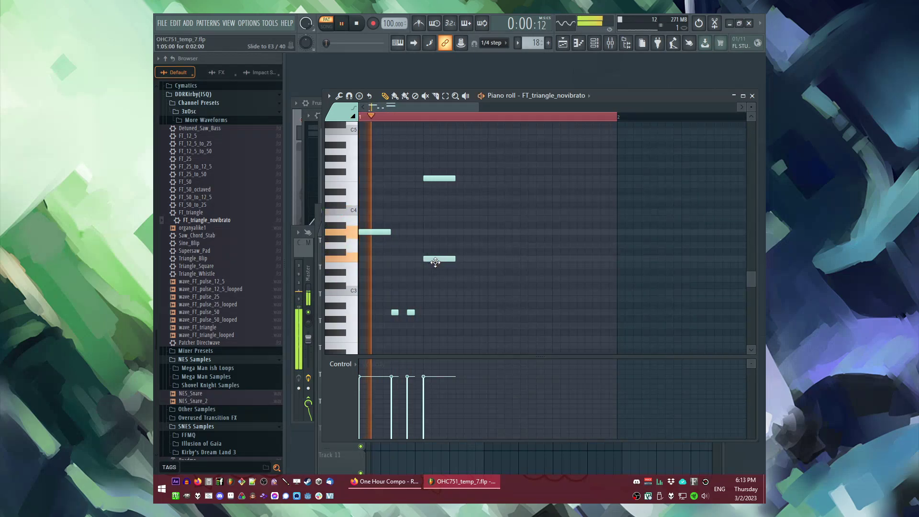
left_click_drag(454, 179, 439, 180)
key("space")
Step: Add a one-step A3 note on step six and copy the opening A3 and A1 slide pair to step seven
scroll(415, 215, "down", 1)
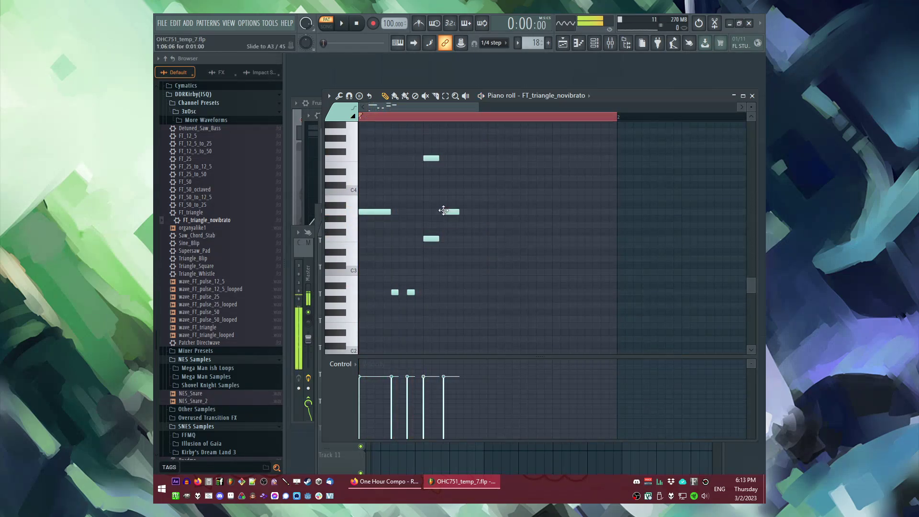
key("space")
key("space")
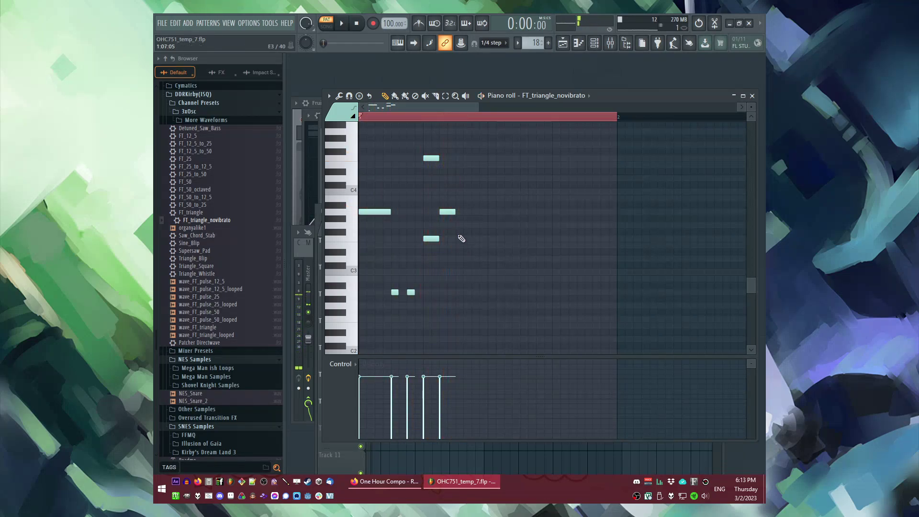
scroll(473, 248, "down", 2)
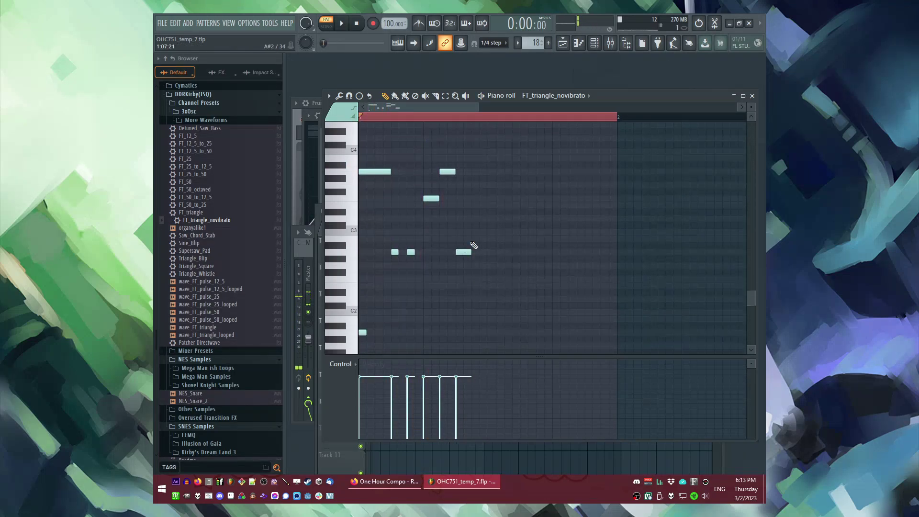
left_click_drag(382, 168, 462, 168)
key("space")
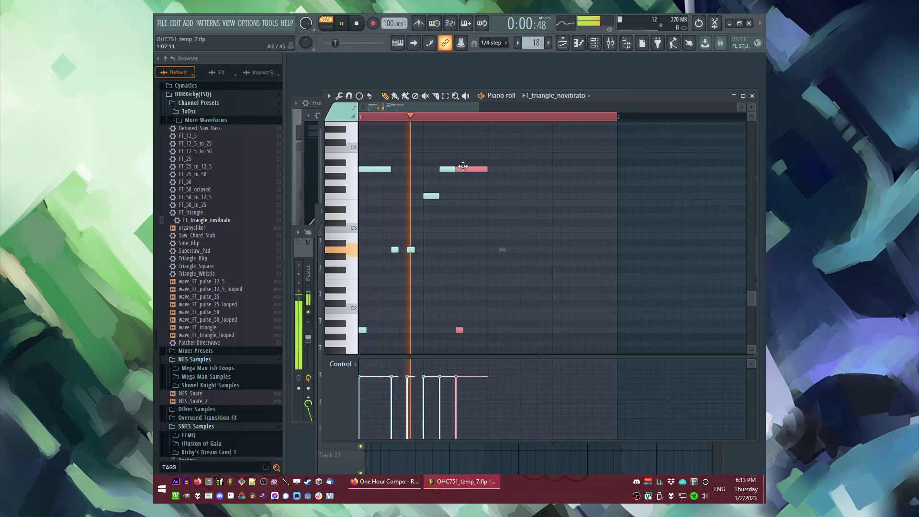
left_click(404, 121)
key("l")
key("space")
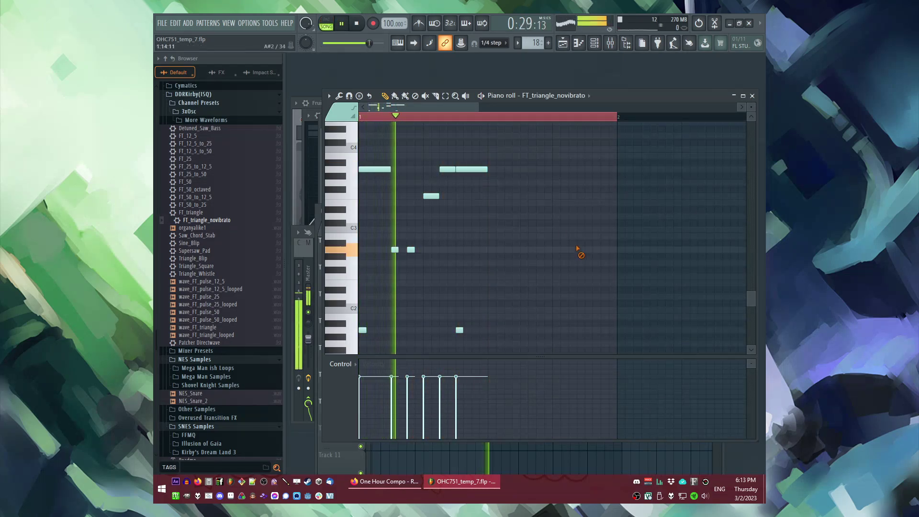
Step: Add half-step A2 notes on steps nine and ten, and one A1 note 1.5 steps long on step eleven
scroll(507, 230, "up", 1)
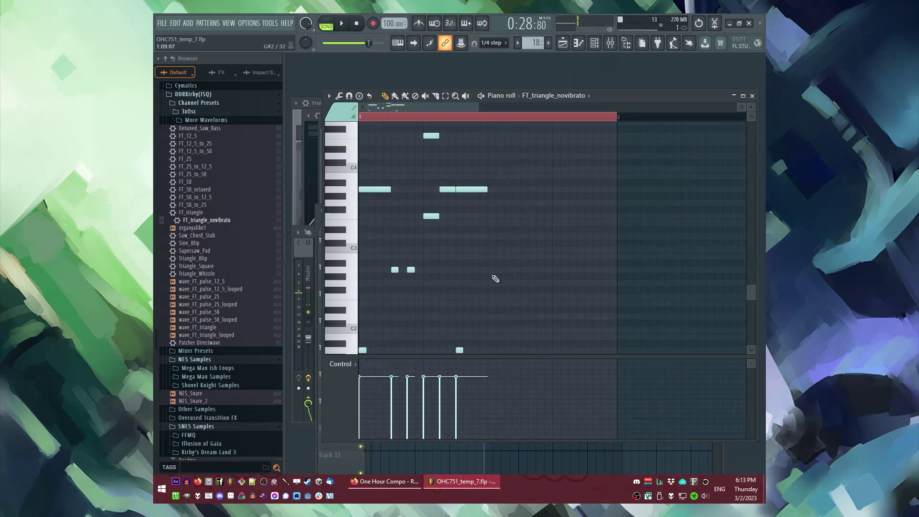
left_click_drag(487, 270, 493, 270)
scroll(518, 304, "down", 1)
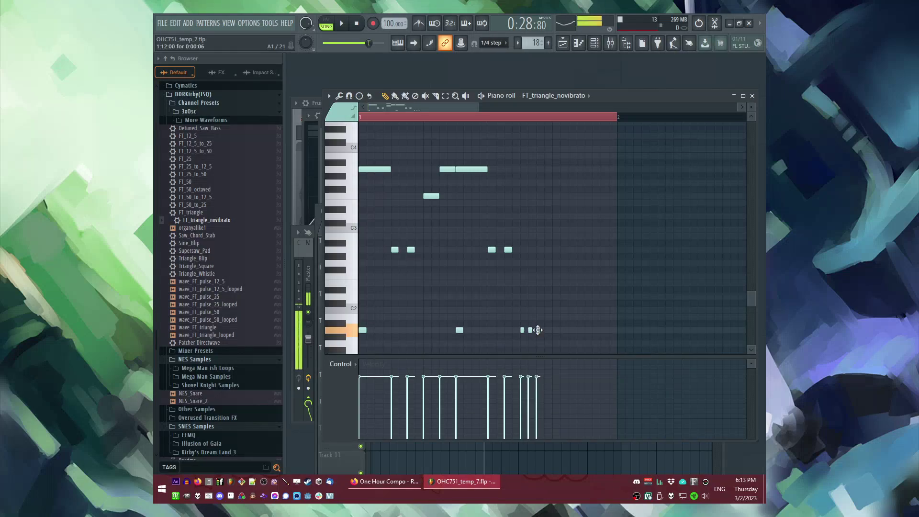
left_click_drag(541, 329, 548, 330)
key("space")
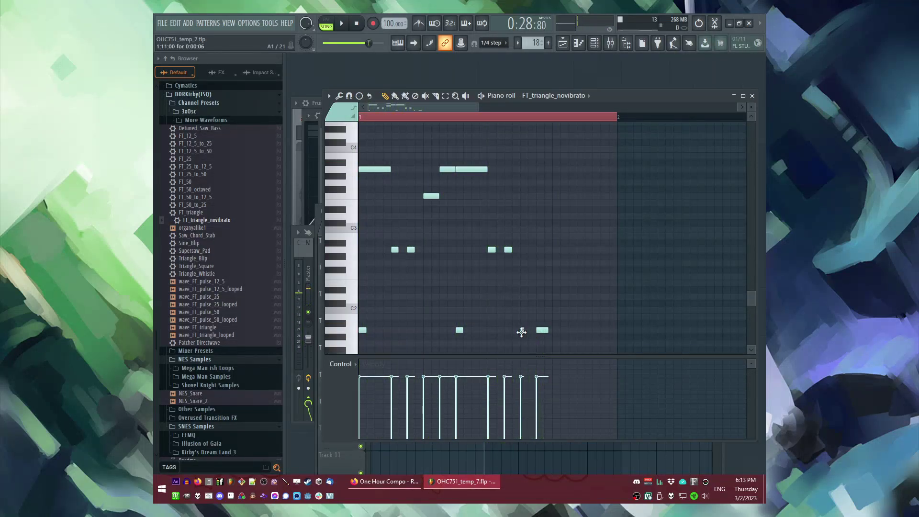
key("space")
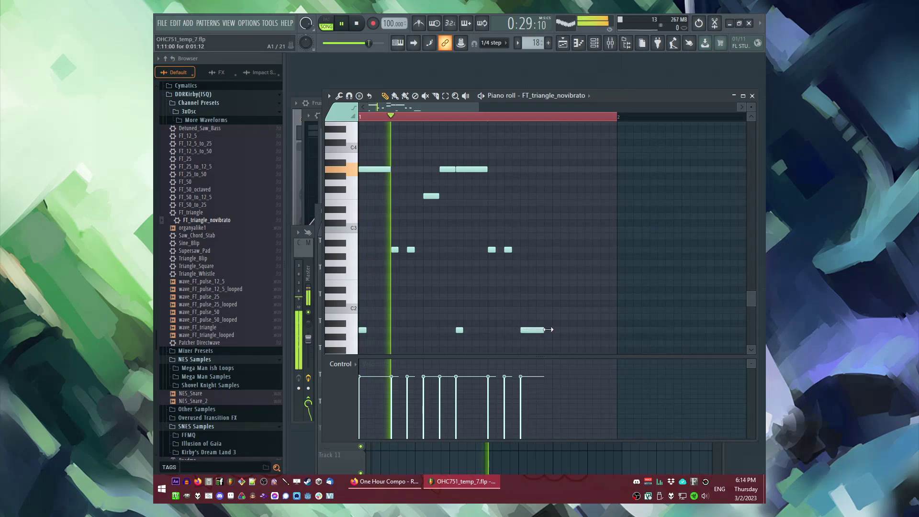
Step: Add Fruity Limiter to the FT_triangle_novibrato mixer track and sidechain the Sidechainer track to it
key("F6")
key("F9")
key("space")
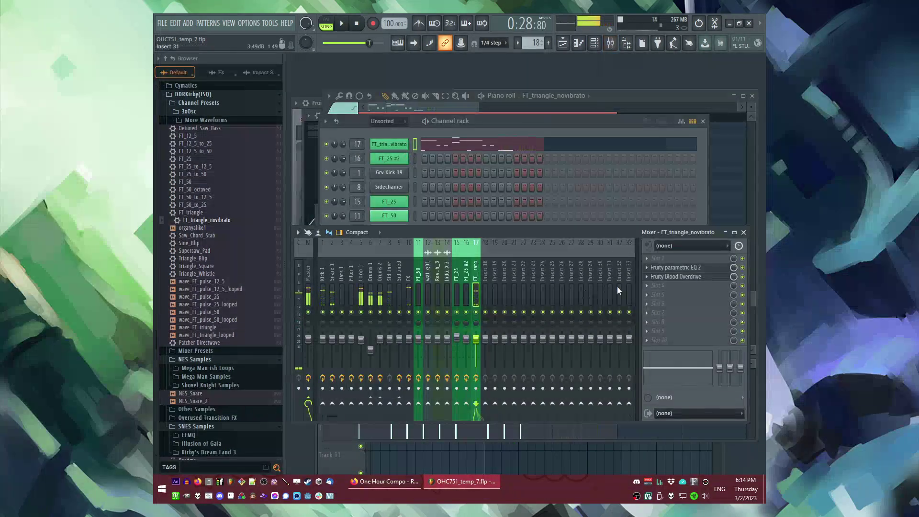
left_click(658, 312)
left_click(598, 302)
left_click(395, 301)
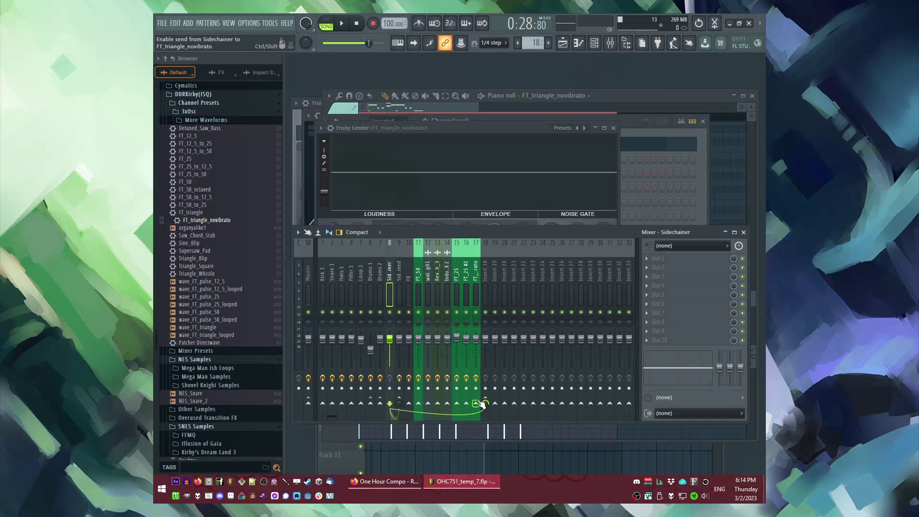
left_click(496, 430)
left_click(477, 287)
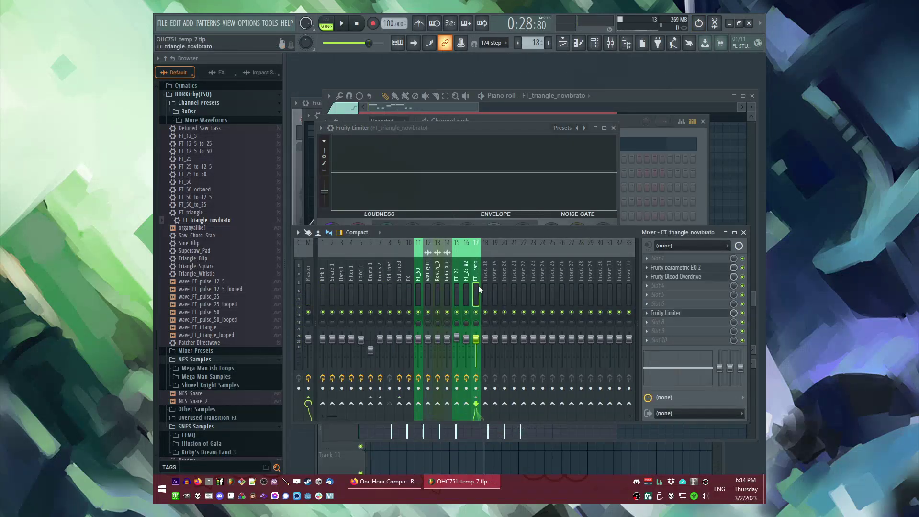
Step: Switch the limiter to compressor mode with sidechain input 1, lower its threshold, and set the ratio to about 3.2:1
key("space")
left_click(461, 128)
left_click(401, 271)
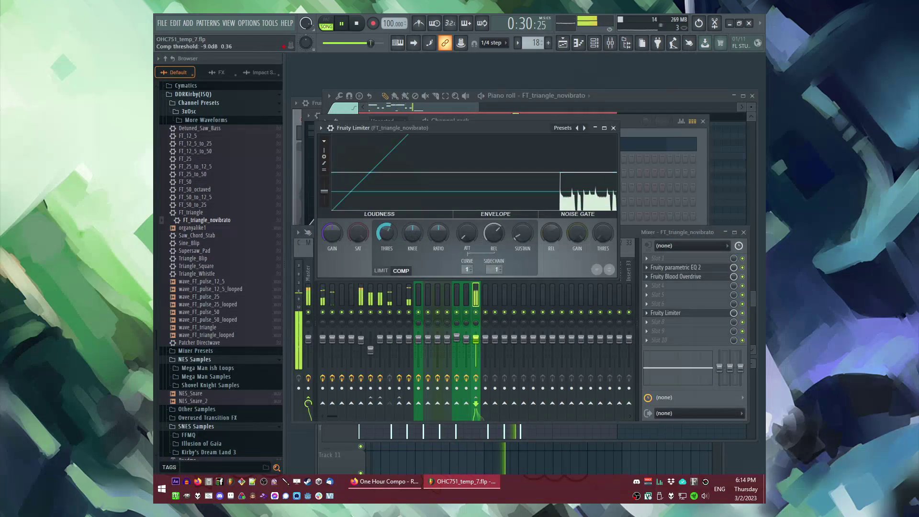
left_click_drag(438, 233, 438, 225)
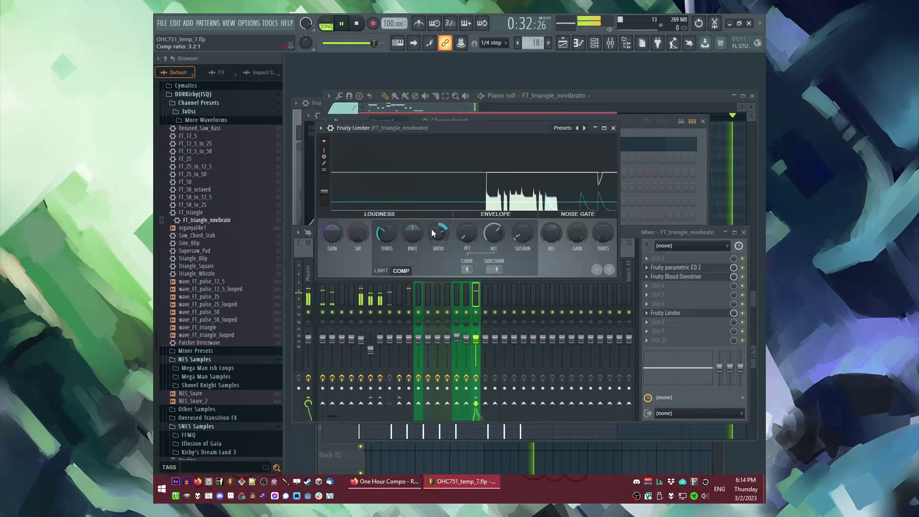
Step: Play the arrangement from bar 11 and save the project as new version OHC751_temp_8.flp
key("F5")
left_click(489, 232)
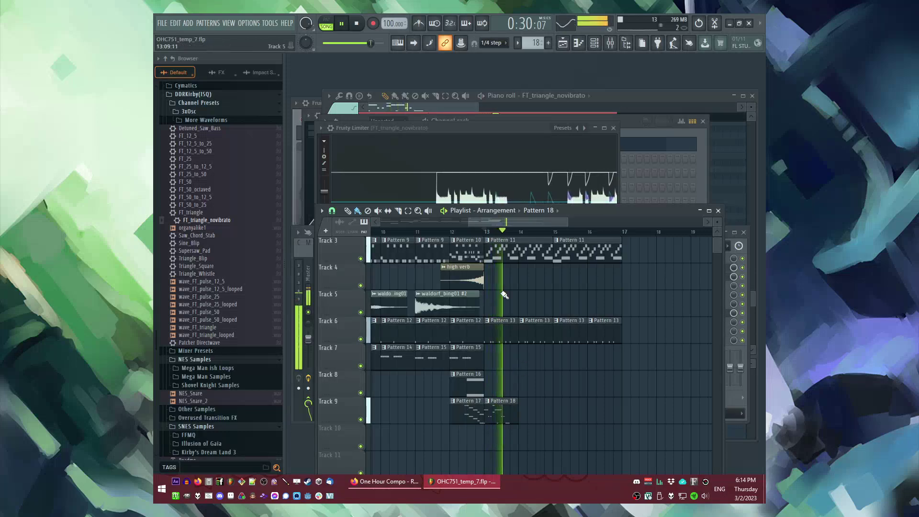
scroll(479, 335, "up", 2)
left_click(419, 233)
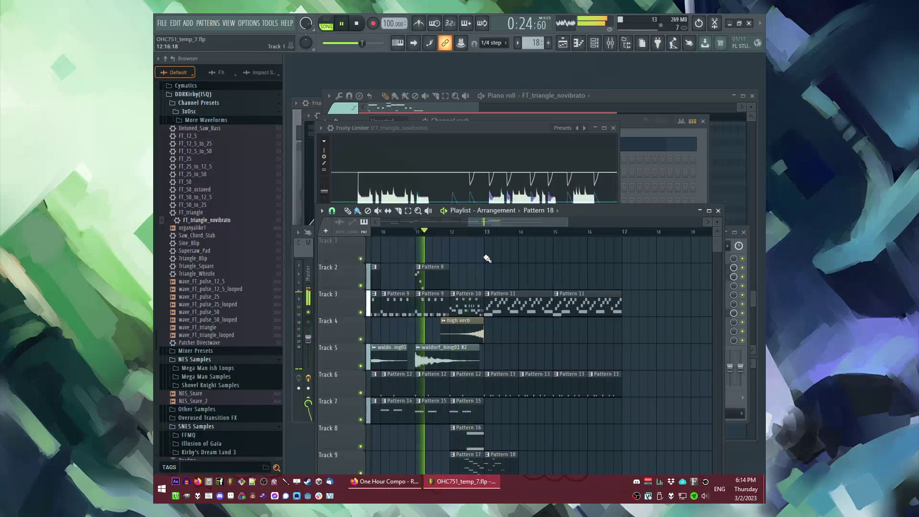
right_click(430, 273)
key("ctrl+n")
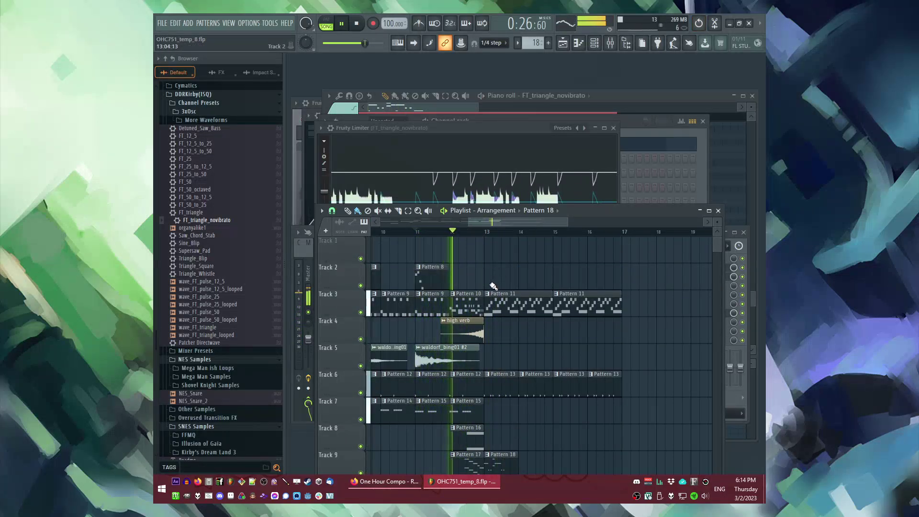
Step: Start new pattern 19 and add the FT_50 preset as a new channel above the others
left_click(498, 269)
key("F6")
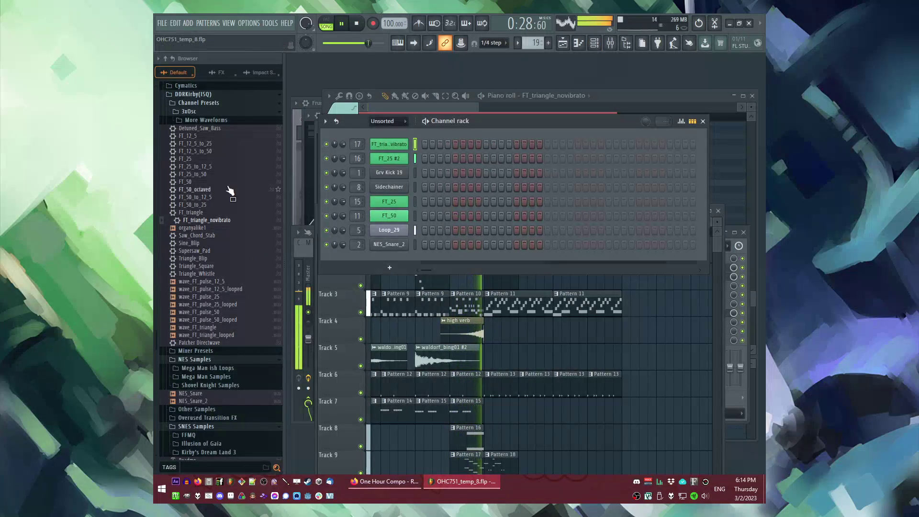
left_click_drag(201, 182, 390, 134)
left_click_drag(474, 144, 482, 223)
key("space")
Step: Write a rising A4, C5, D#5, E5 run for FT_50 #2, one step apart, alternating one-step and half-step lengths
right_click(398, 144)
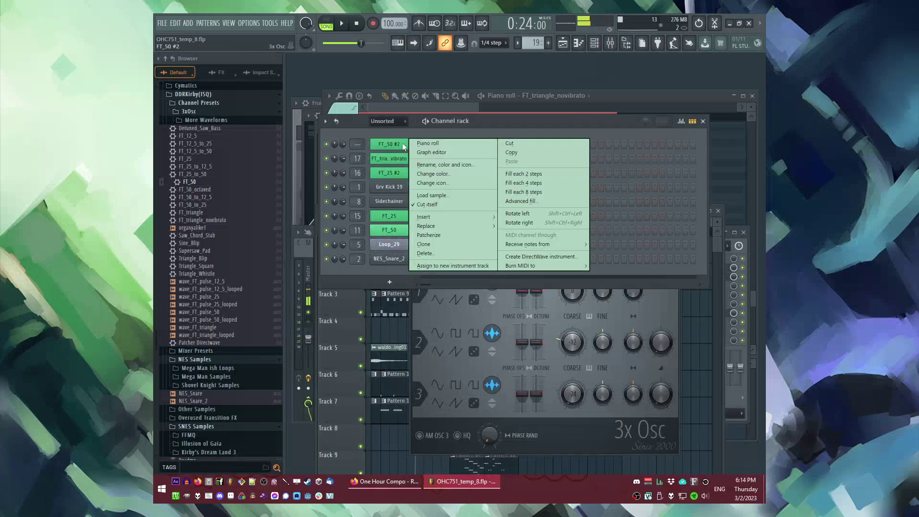
left_click(427, 143)
left_click(446, 231)
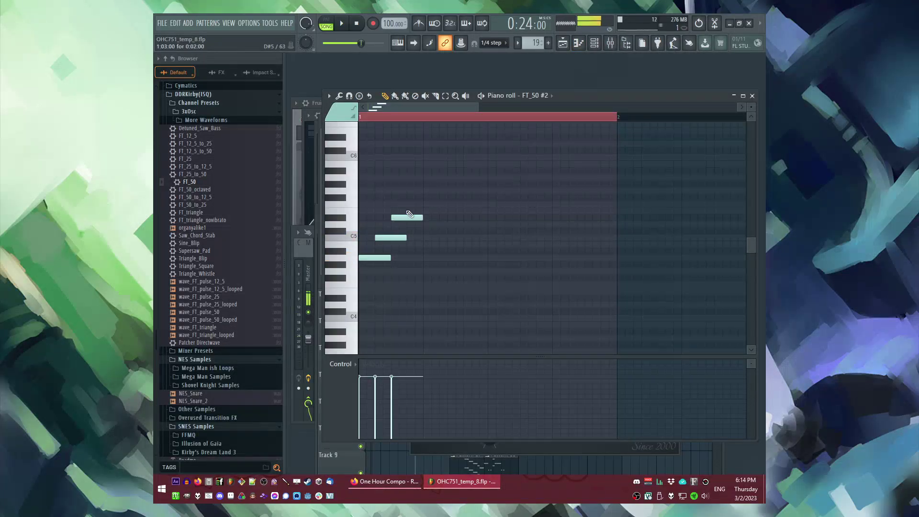
key("ctrl+a")
key("space")
key("l")
key("ctrl+d")
key("space")
key("space")
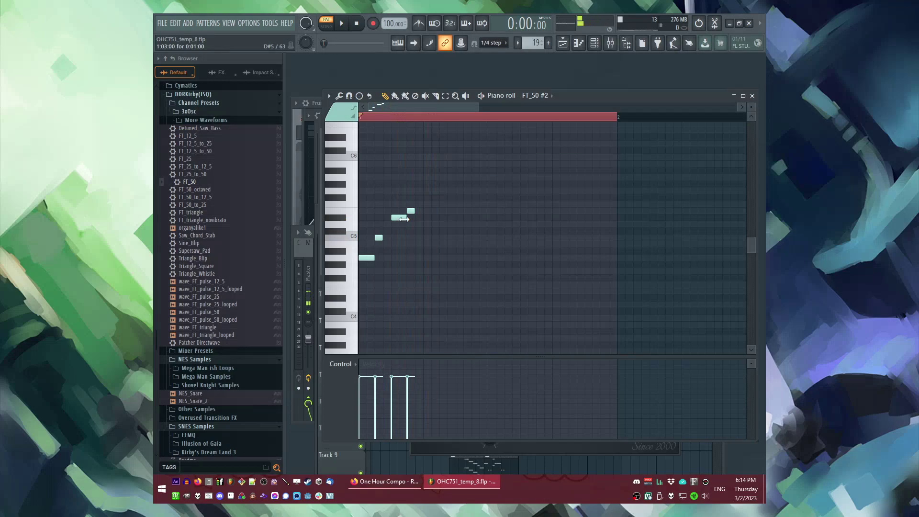
Step: Repeat the FT_50 #2 run from step 6, then finish the bar with three A4s, two A5s, an A4 and a C5
left_click_drag(406, 217, 423, 211)
key("space")
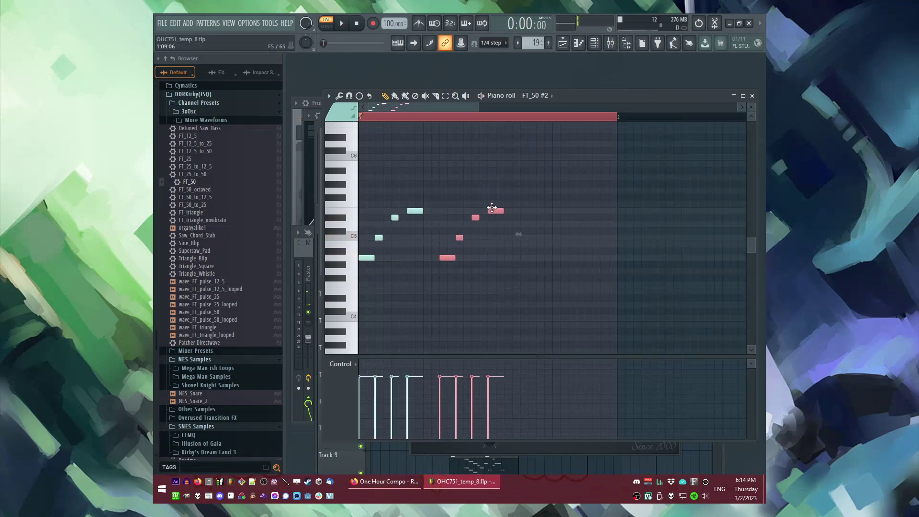
left_click(522, 258)
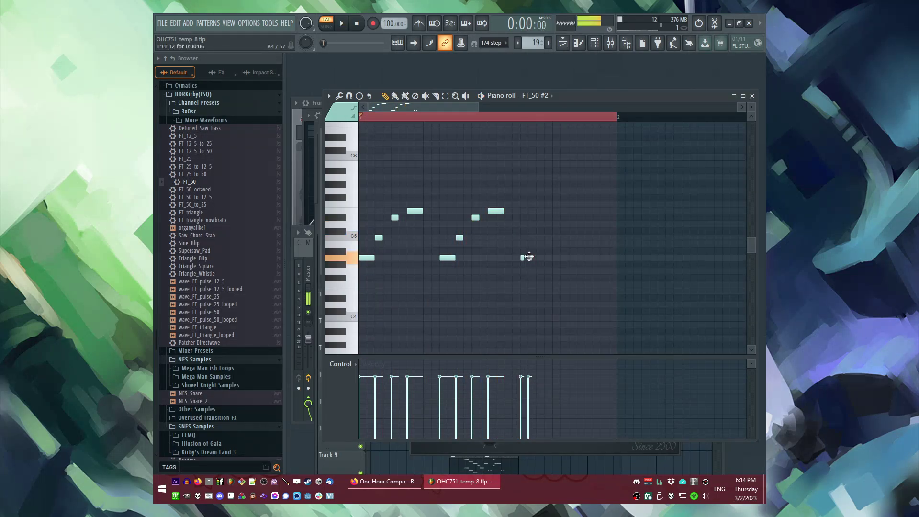
left_click_drag(554, 259, 549, 258)
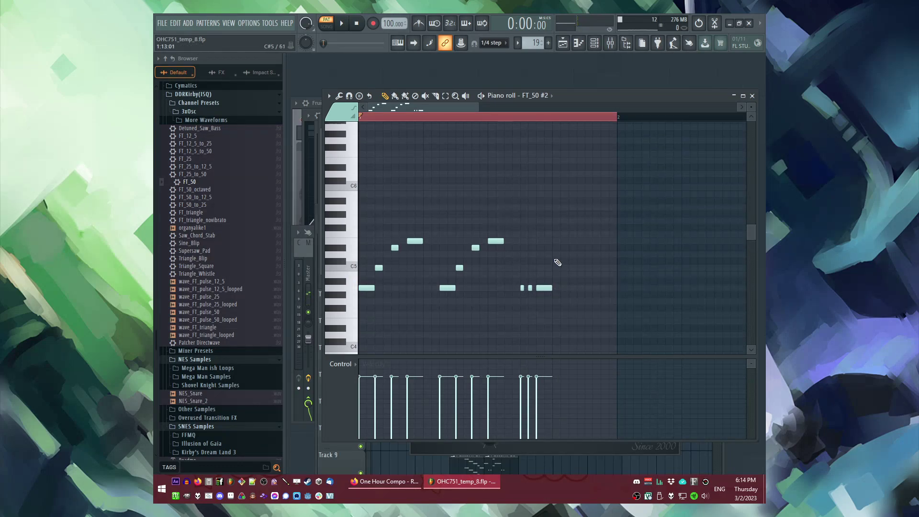
scroll(560, 233, "up", 3)
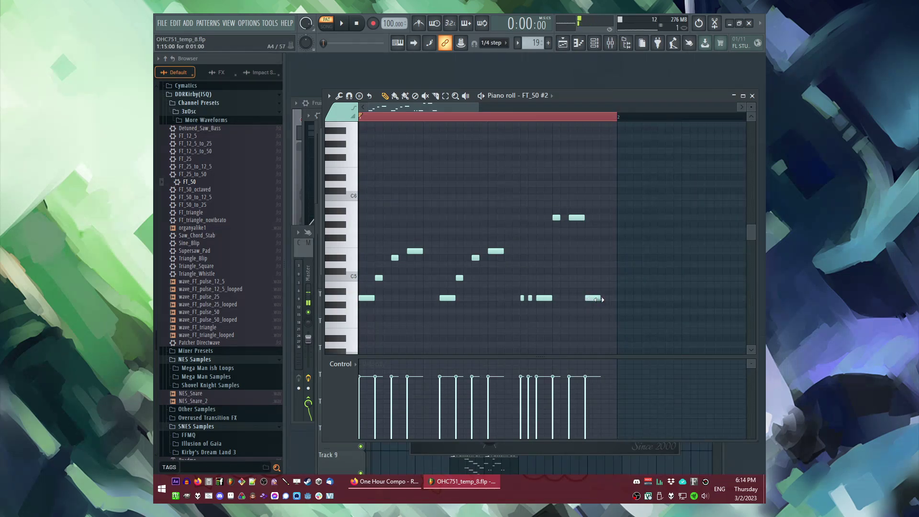
key("space")
left_click(543, 117)
Step: Route the FT_50 #2 channel to its own mixer track 18
key("F6")
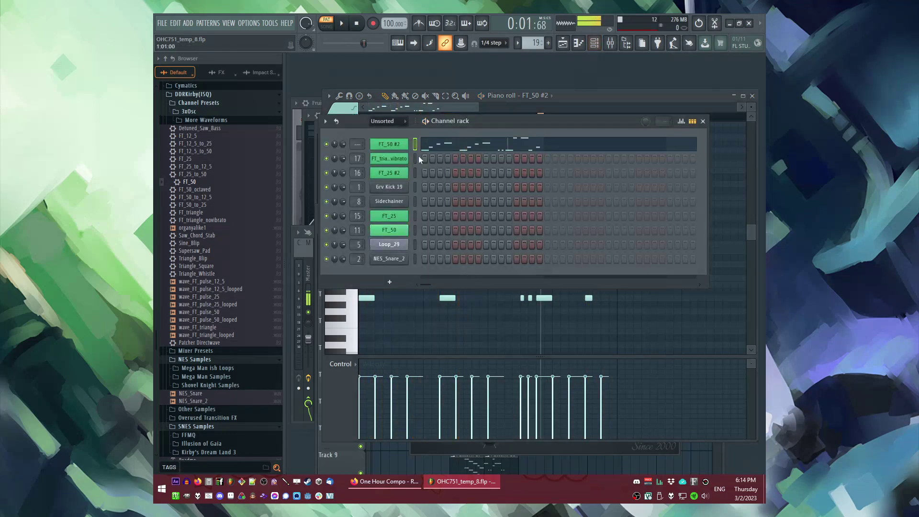
left_click(406, 147)
key("space")
key("ctrl+l")
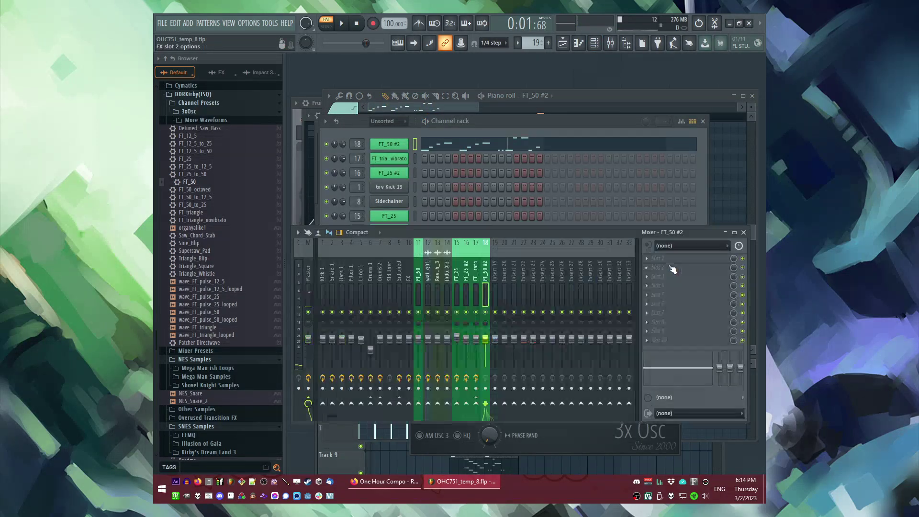
Step: Add Fruity Parametric EQ 2 in slot 3 and Fruity Reeverb 2 in slot 7 of the FT_50 #2 mixer track
left_click(648, 281)
left_click(603, 329)
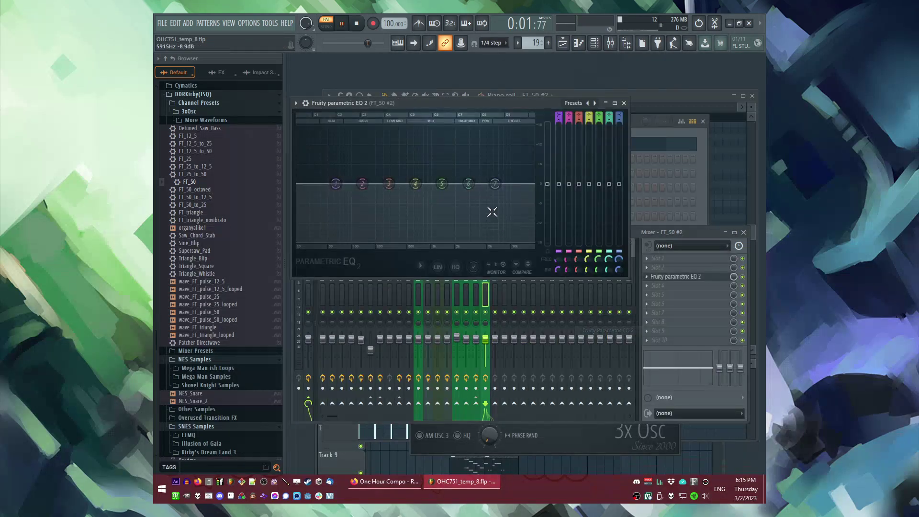
key("space")
left_click(655, 313)
left_click(599, 360)
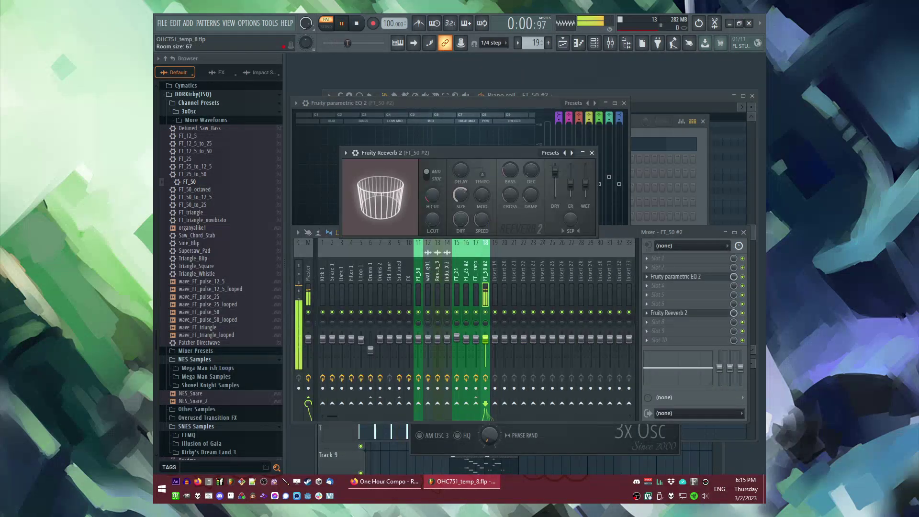
Step: Place Pattern 19 at bar 13 on Track 2 and clone the FT_50 #2 channel
key("F5")
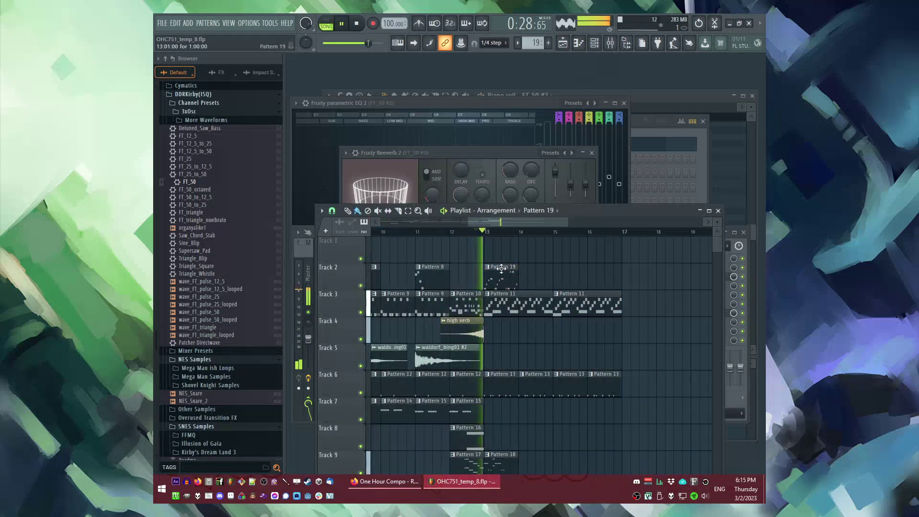
key("F7")
key("F6")
key("alt+c")
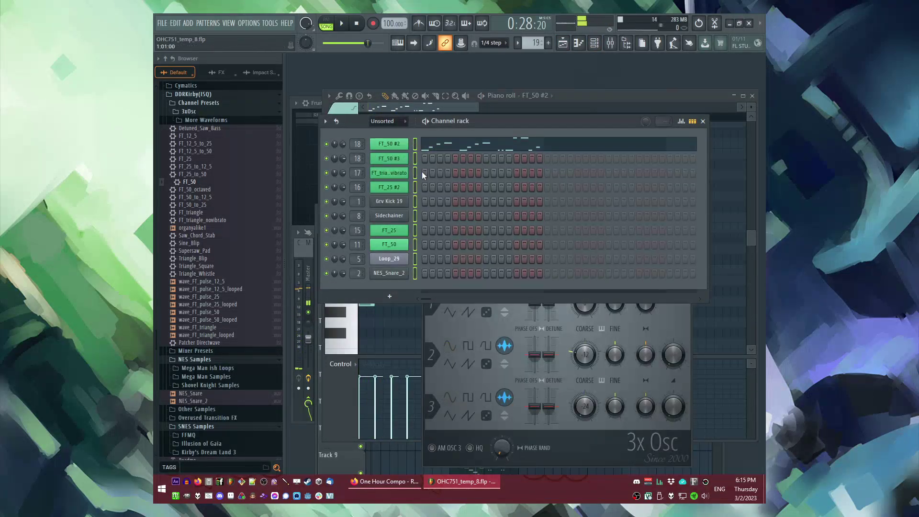
Step: Copy the FT_50 #2 melody into FT_50 #3 and shift all its notes half a step later as an echo
left_click(421, 158)
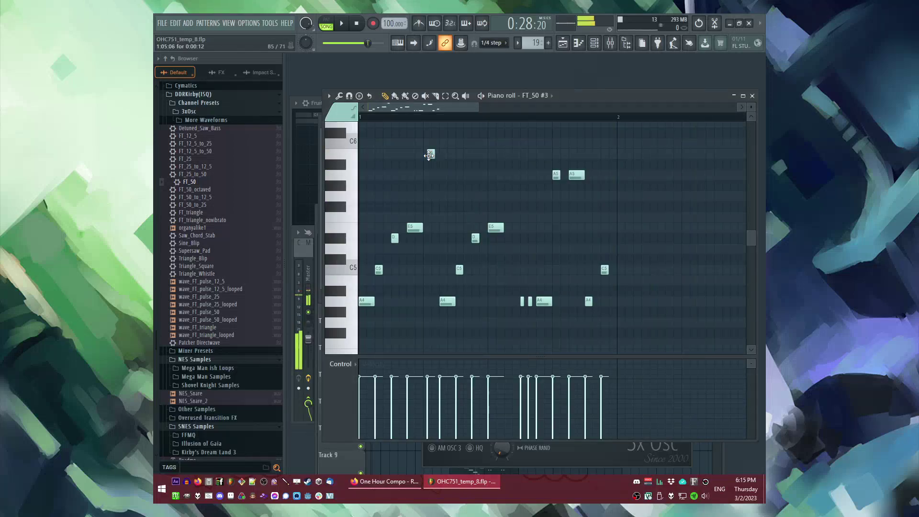
key("ctrl+a")
key("F6")
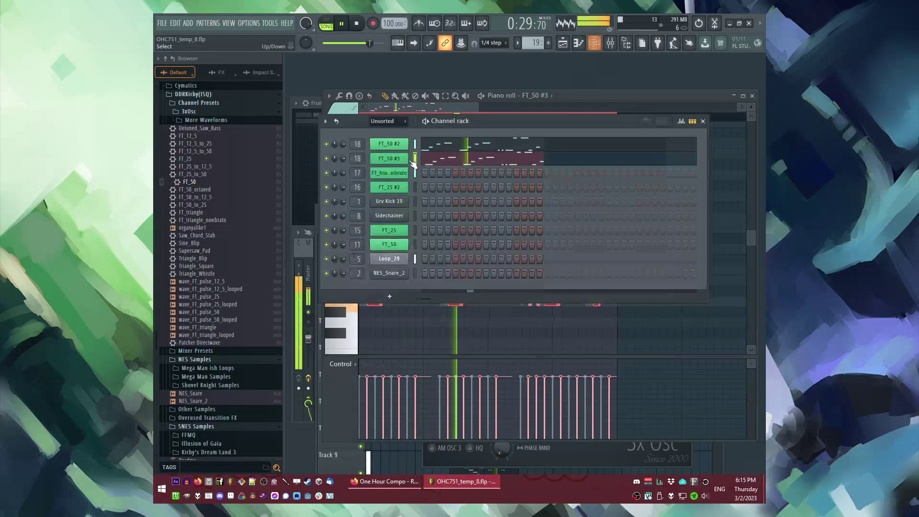
Step: Set up portamento on FT_50 #2 and FT_50 #3 with slide times of 0:02 and 0:01
left_click(402, 160)
left_click_drag(614, 303, 615, 295)
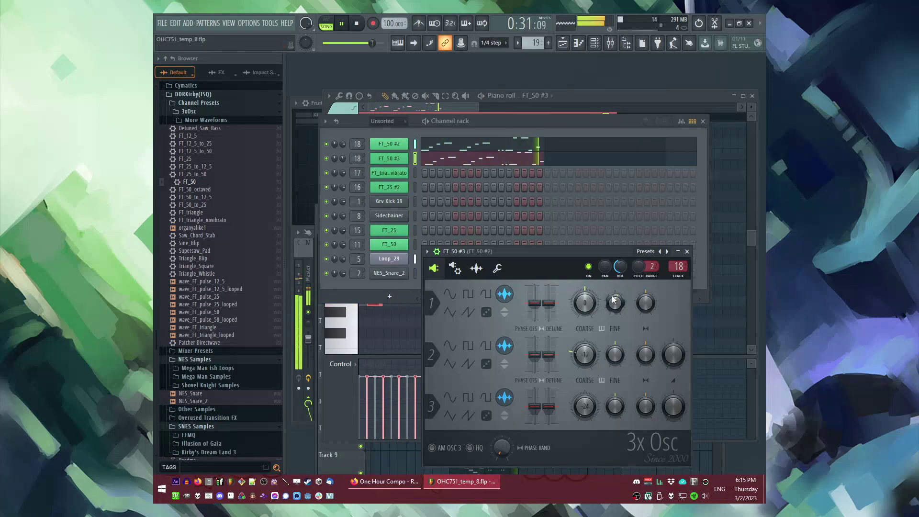
left_click(389, 144)
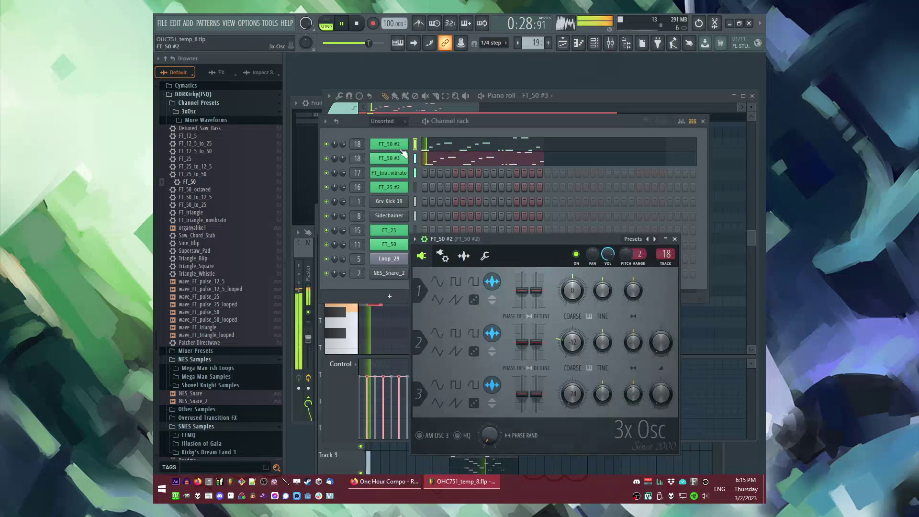
left_click(485, 256)
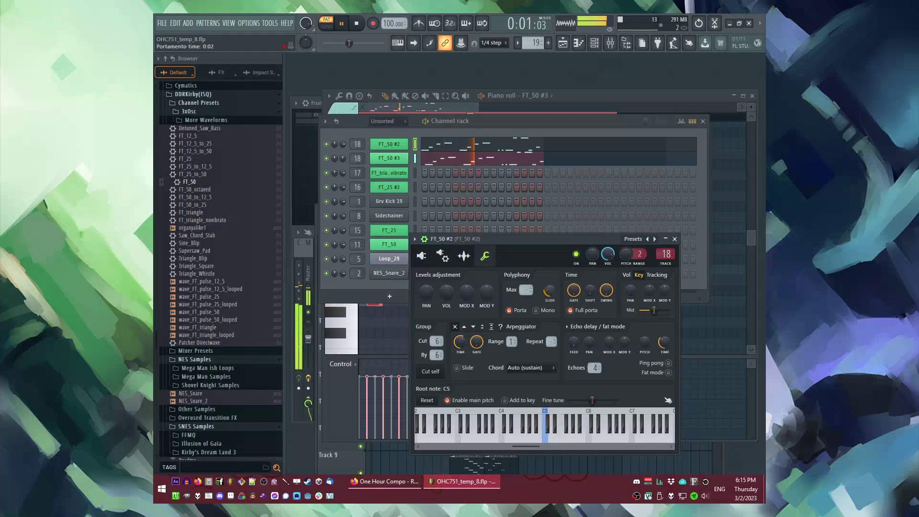
left_click(403, 160)
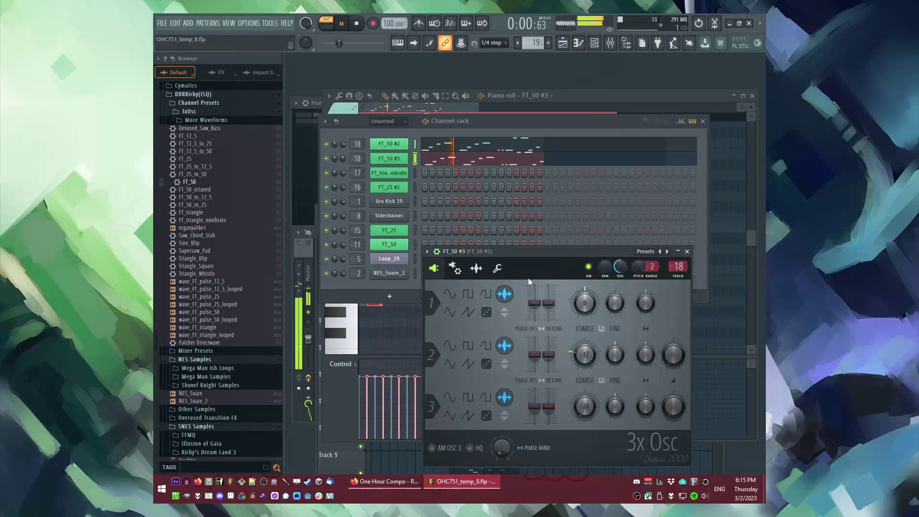
left_click(485, 269)
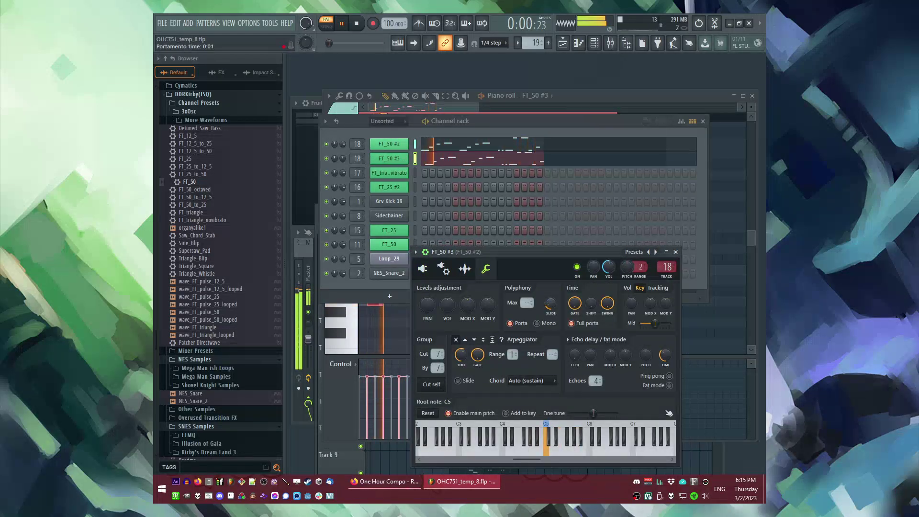
Step: Play the arrangement around bars 12 and 13 with the FT_50 parts and save the project as OHC751_temp_9.flp
key("space")
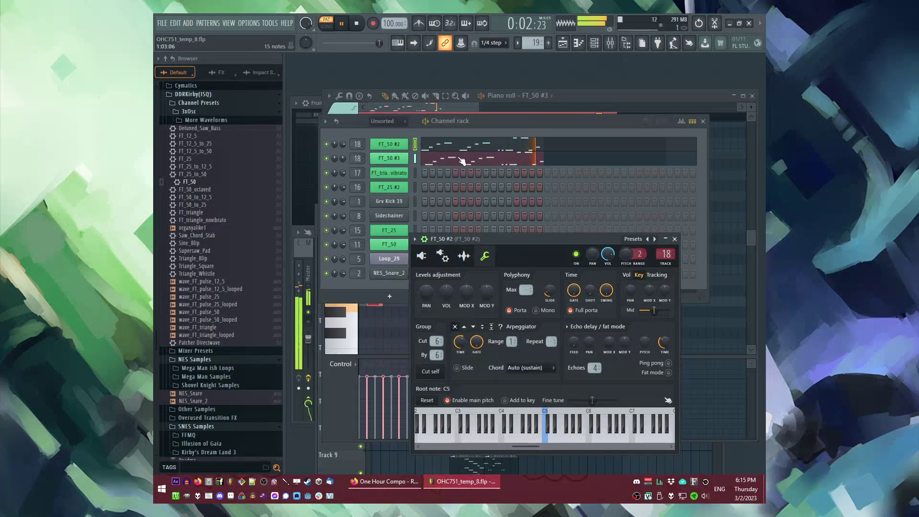
left_click(490, 144)
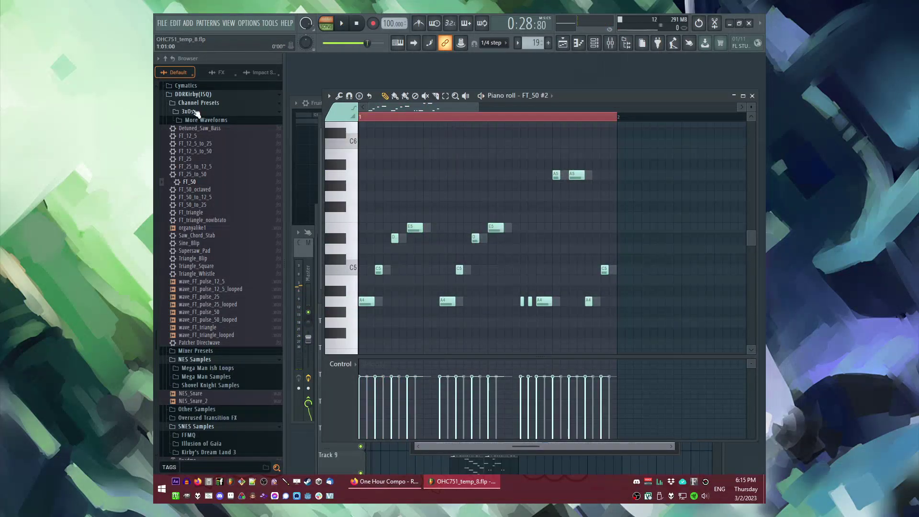
key("space")
key("F5")
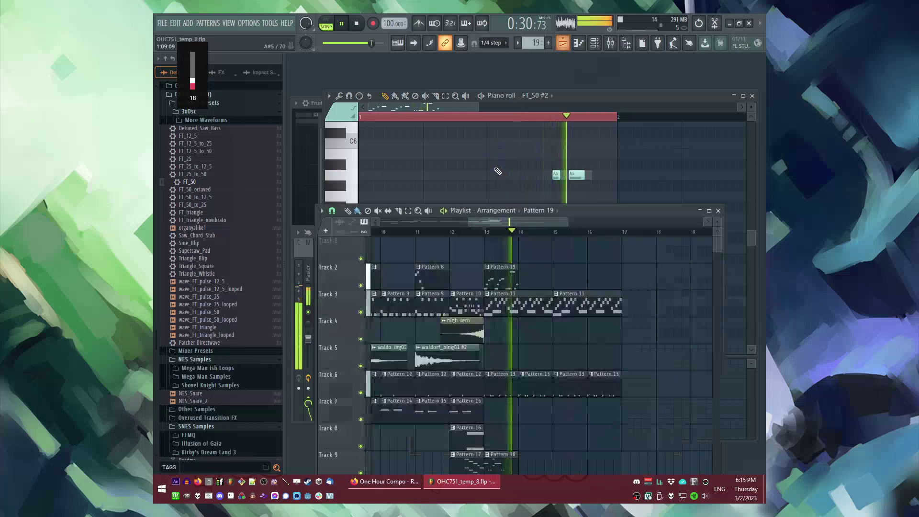
scroll(479, 249, "down", 2)
key("space")
key("space")
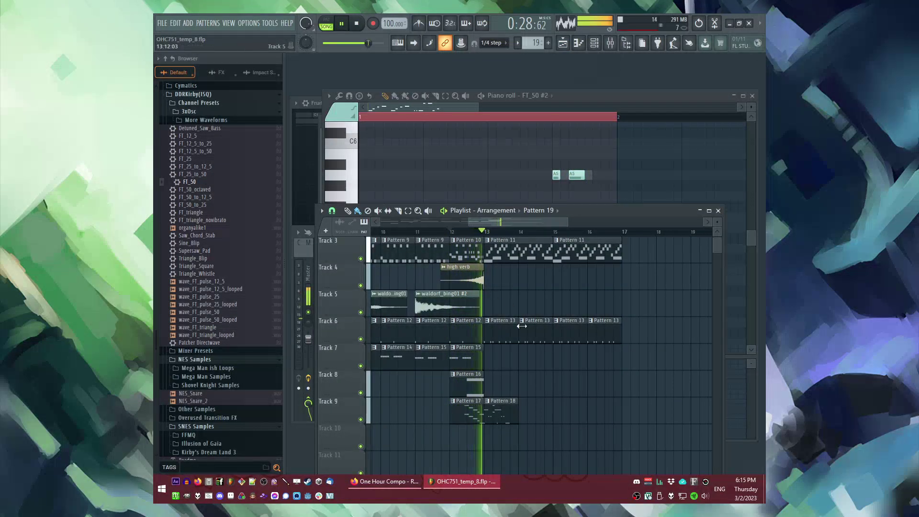
key("space")
scroll(497, 362, "up", 1)
scroll(498, 362, "up", 2)
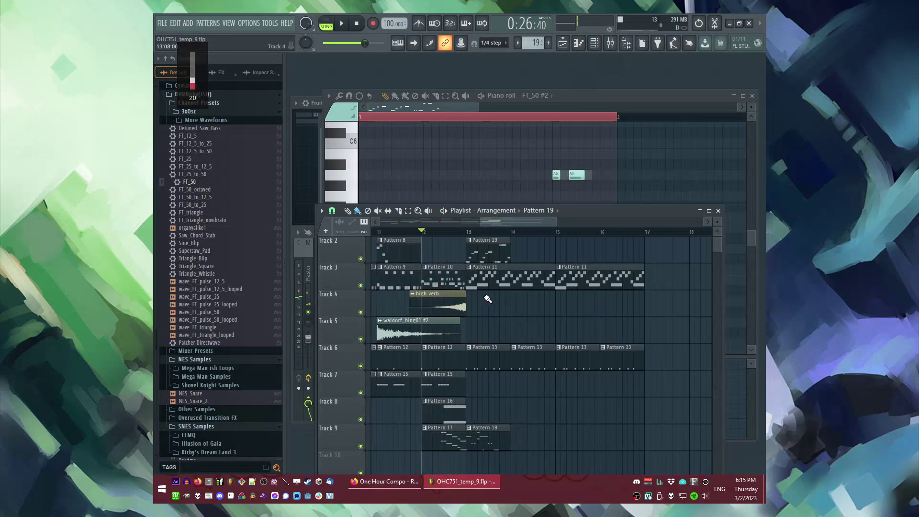
Step: Start new pattern 20 and place it at bar 13 on Track 10
scroll(510, 318, "down", 1)
key("F4")
left_click(471, 447)
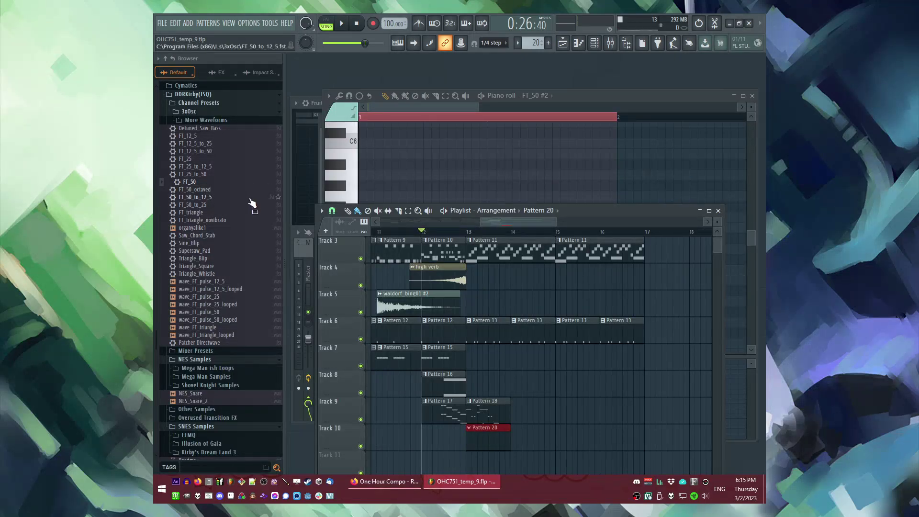
Step: In Pattern 18's triangle bass, replace the long A1 at step 11 with a copy of the step 7 A1-to-A3 slide
key("space")
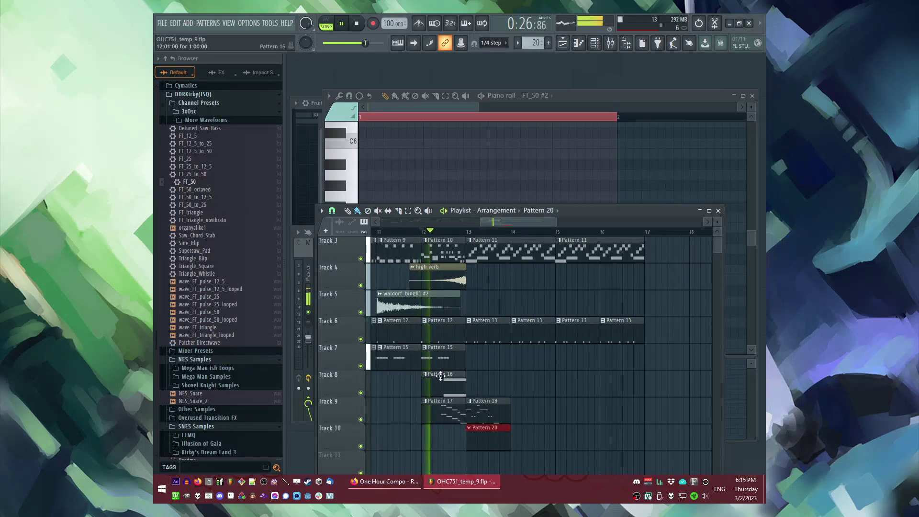
double_click(479, 404)
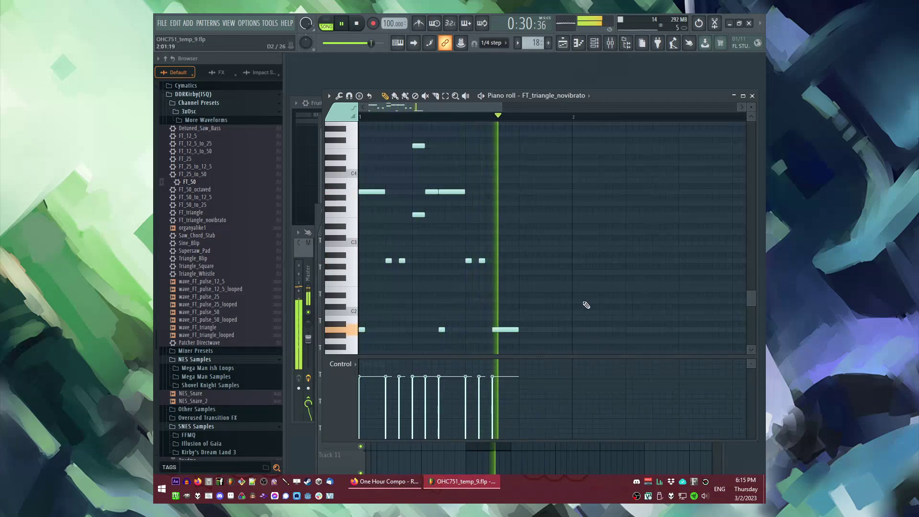
key("space")
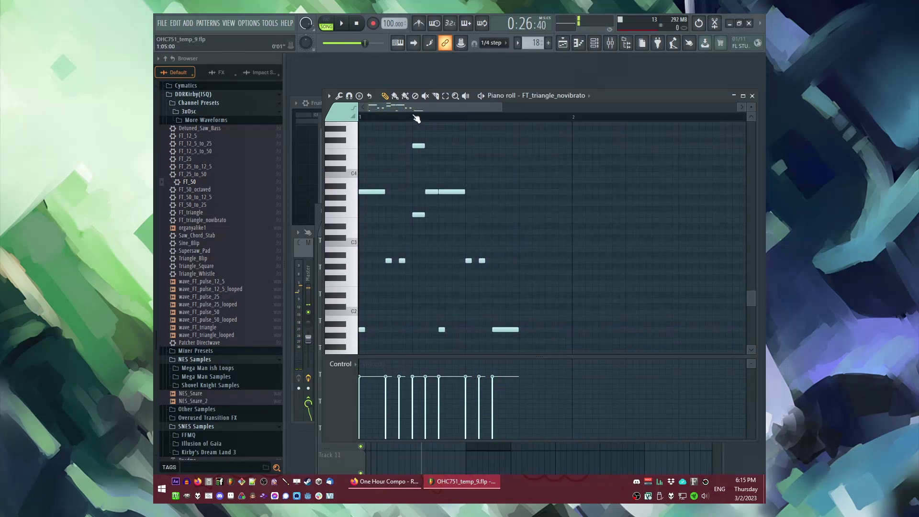
key("space")
left_click_drag(449, 178, 440, 335)
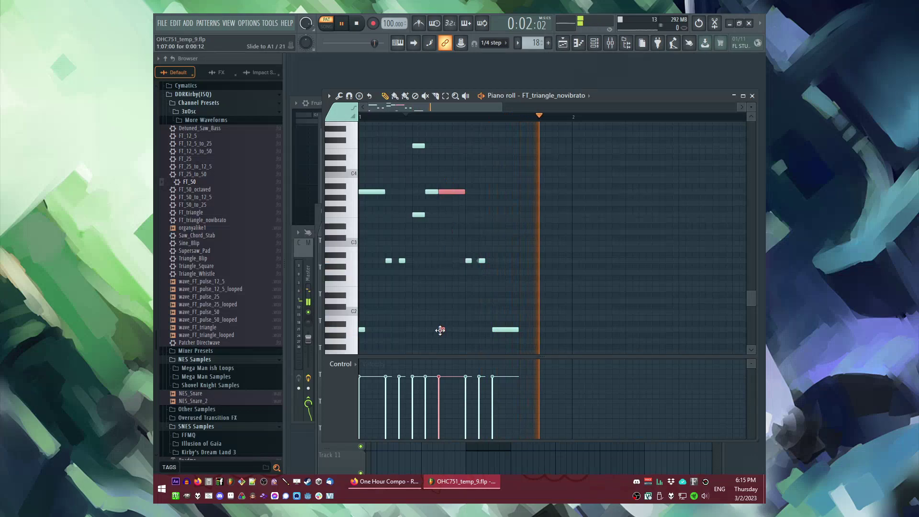
left_click_drag(452, 191, 505, 191)
key("space")
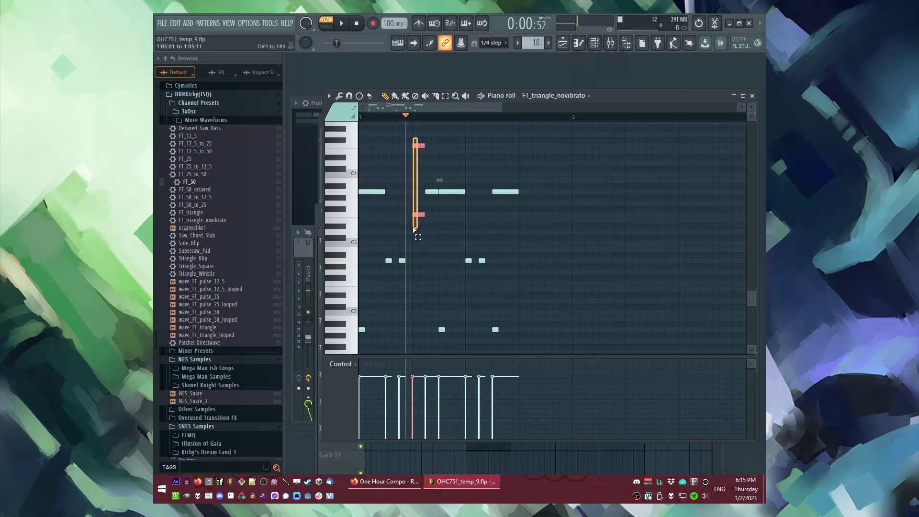
Step: Copy the F3-to-F4 slide to step 13 of the triangle bass, then add A2, C3 and A2 on steps 14 to 16
key("space")
left_click_drag(424, 146, 525, 145)
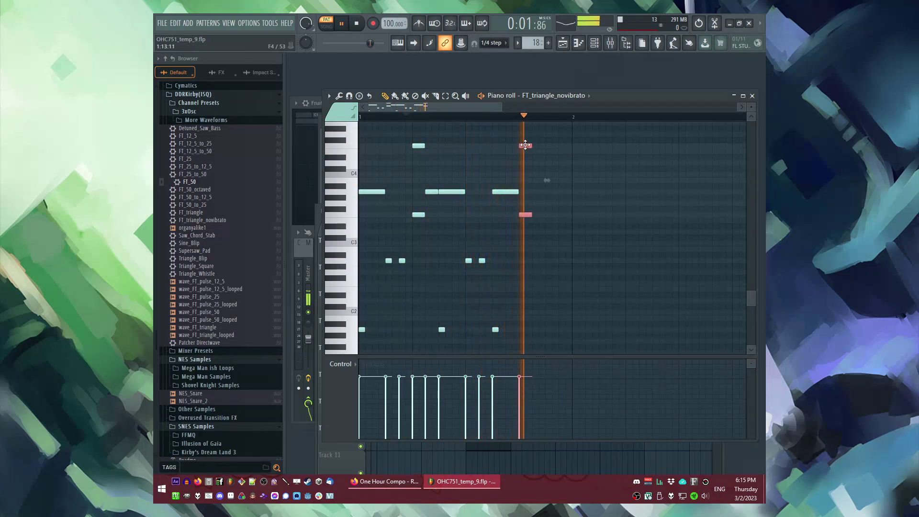
left_click(533, 261)
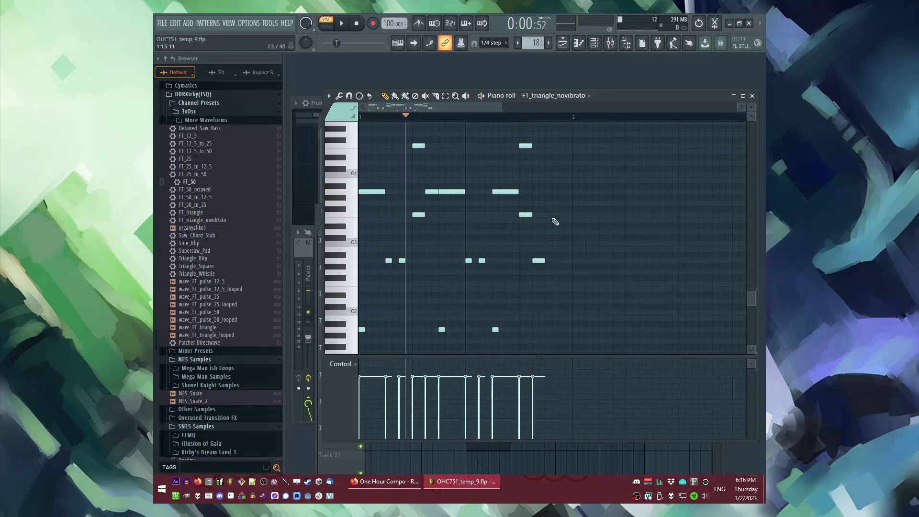
left_click_drag(548, 241, 546, 243)
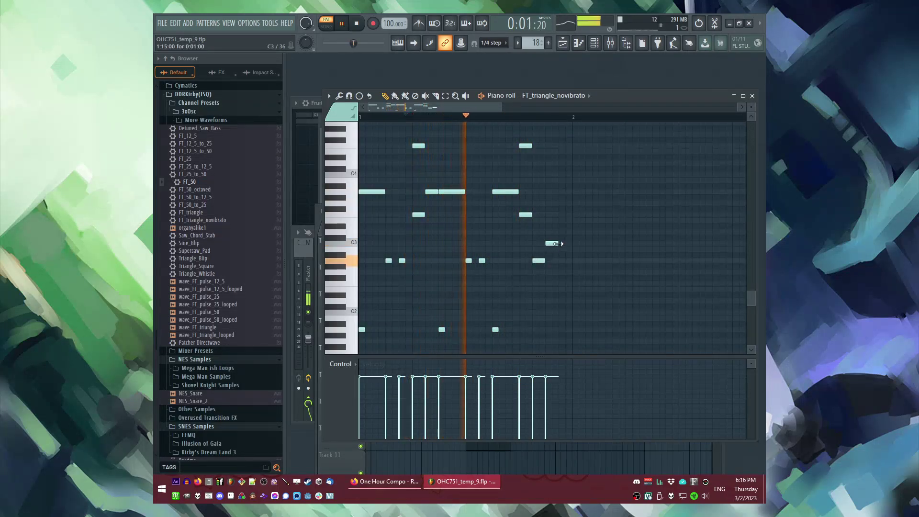
left_click(558, 328)
key("space")
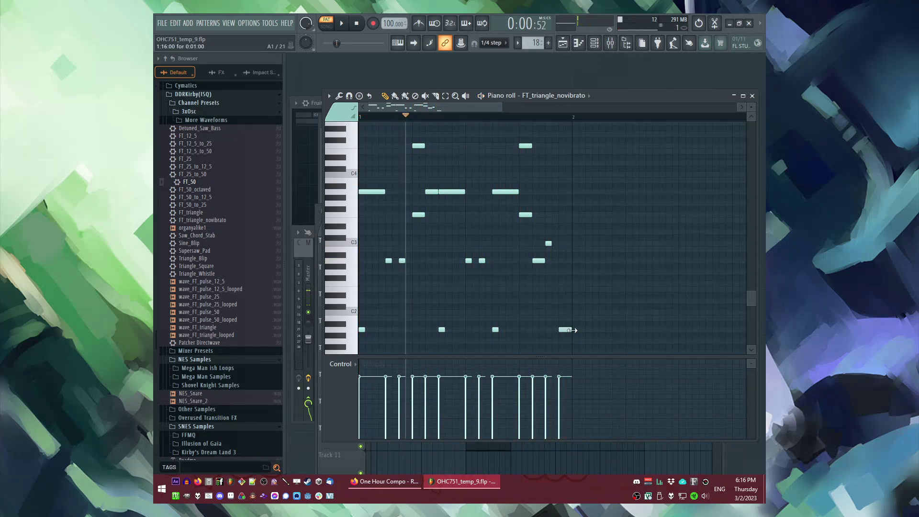
left_click(559, 261)
Step: Repeat the triangle bass bar in bar 2, shortening its A3 slides at steps 6 and 7 and adding A2 at step 8
key("space")
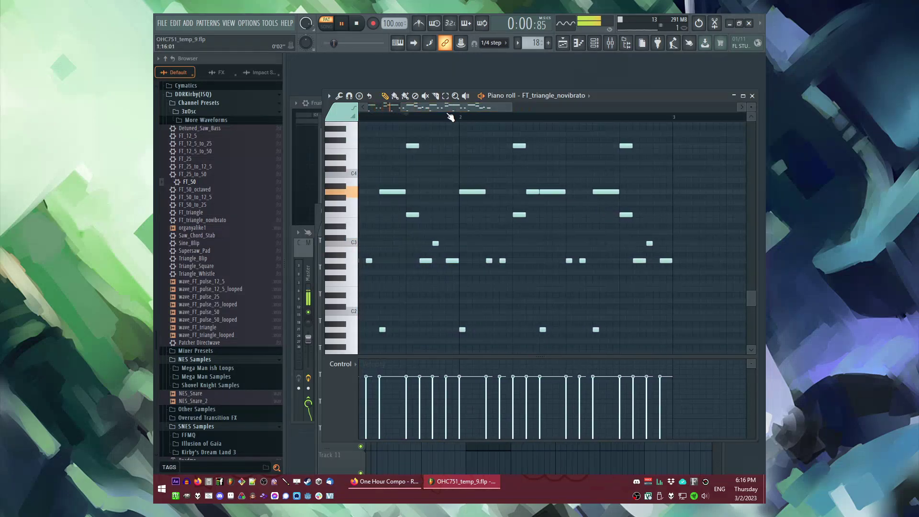
key("space")
key("space")
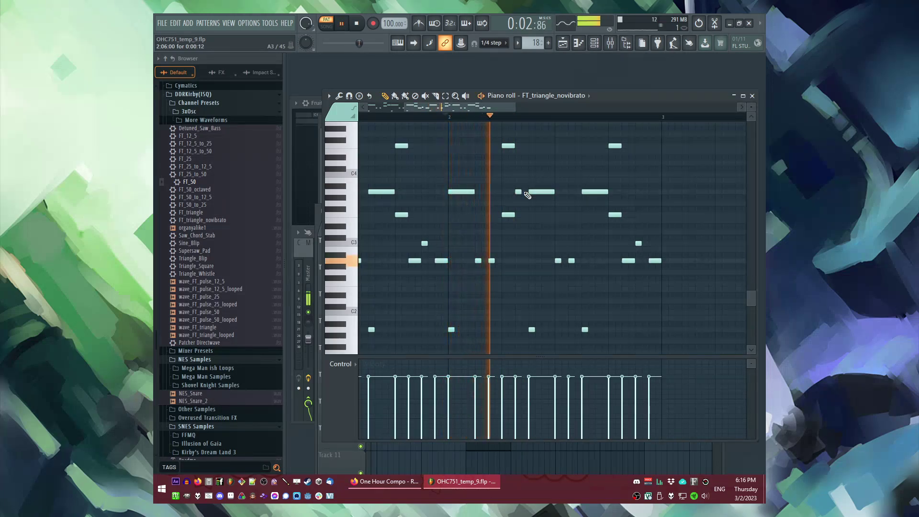
key("space")
key("space")
left_click(543, 260)
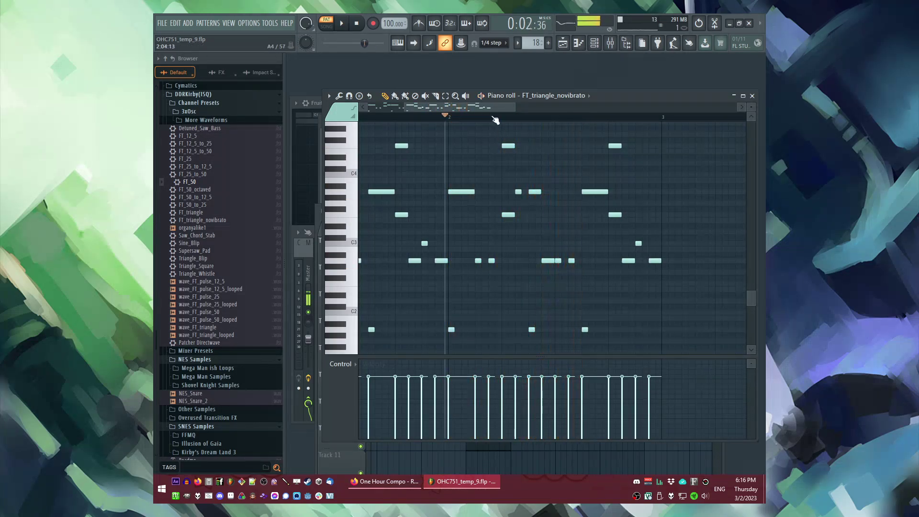
Step: In bar 2 of the triangle bass, move the step 9 A2 down to A1 and delete the A2 at step 10
key("space")
right_click(479, 261)
left_click_drag(469, 260, 473, 329)
key("space")
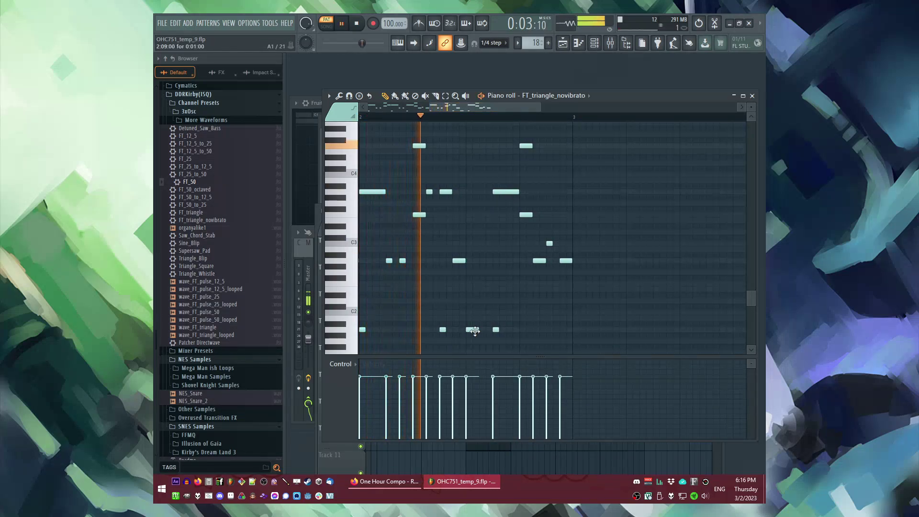
key("space")
key("space")
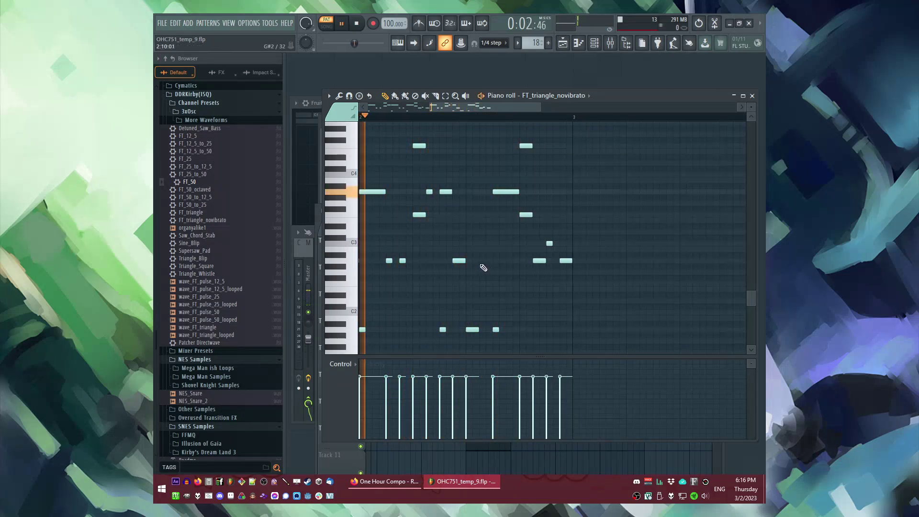
Step: Add a short A3 at step 10 of the triangle bass's second bar and save the project
key("space")
key("space")
right_click(487, 145)
key("space")
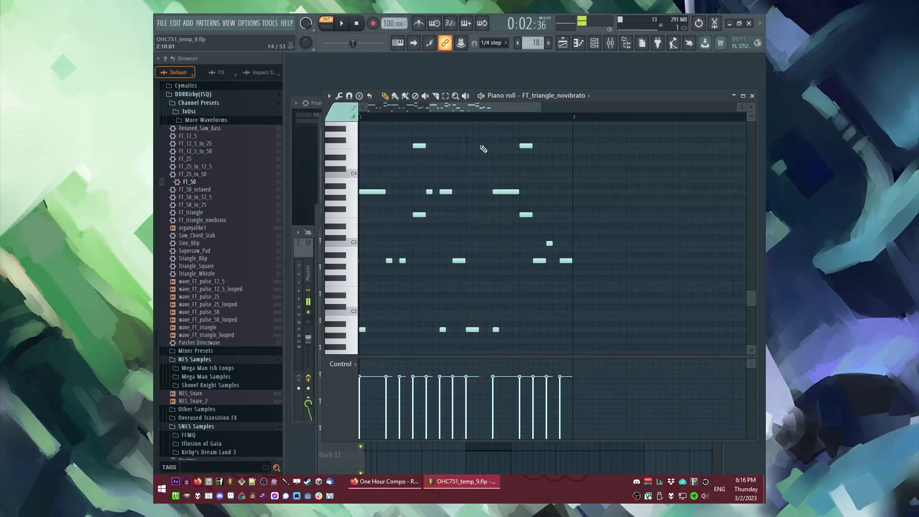
left_click(433, 116)
left_click(430, 116)
left_click(412, 118)
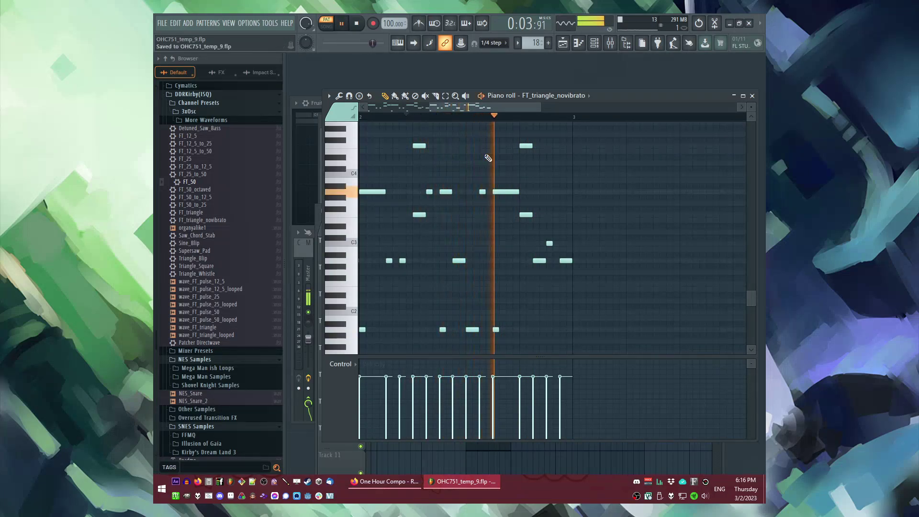
Step: Shorten the A2 at step 14 of bar 2 and delete the C3 at step 15
key("space")
left_click(480, 117)
key("space")
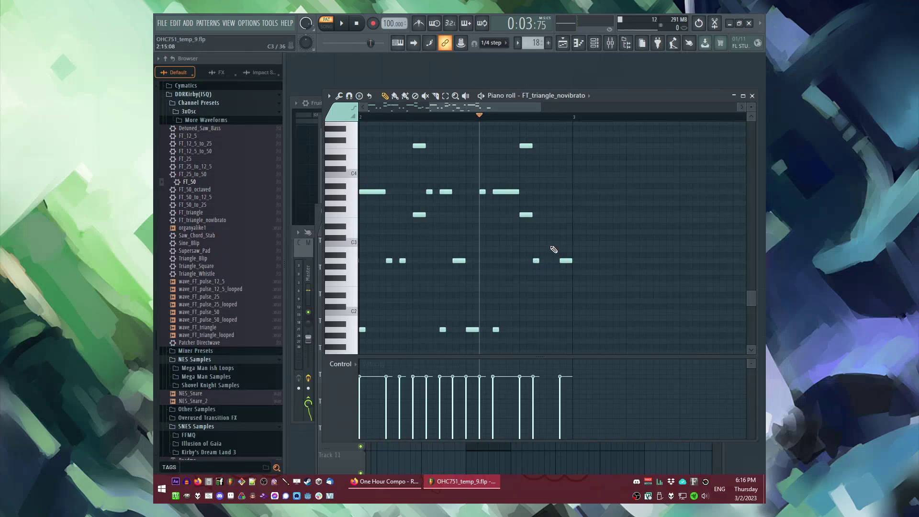
key("space")
key("space")
right_click(550, 262)
Step: Finish bar 2 of the bass with two very short A2 notes on step 14, D#3 on step 15 and E3 on step 16
key("space")
key("space")
left_click_drag(564, 260, 551, 231)
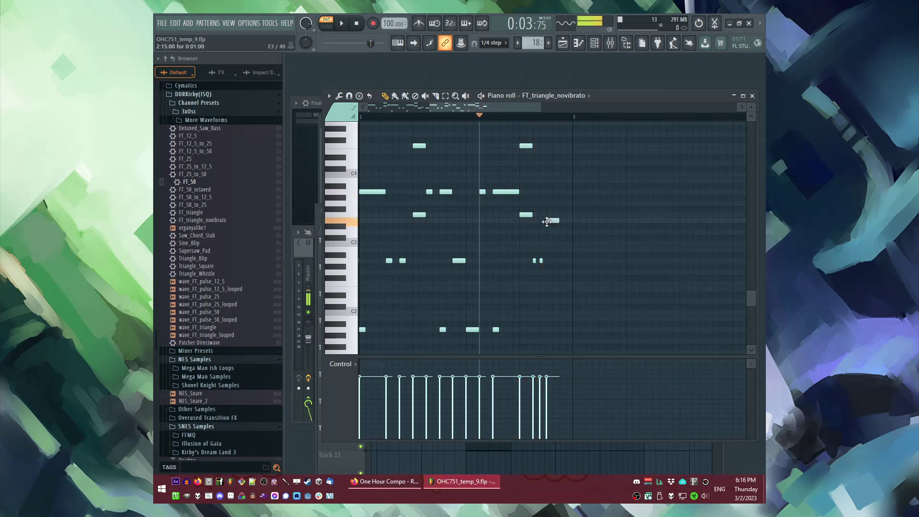
key("space")
left_click(564, 221)
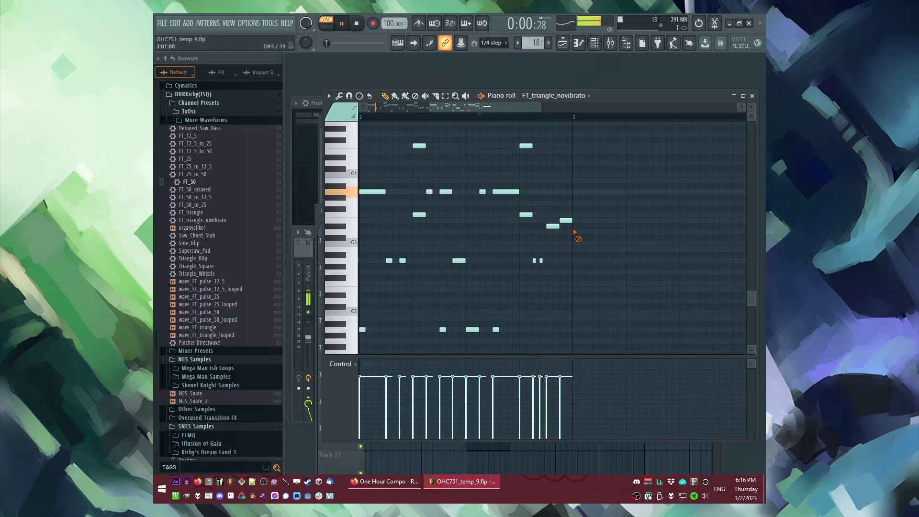
Step: Place a second Pattern 18 at bar 15 on Track 9 of the playlist and save the project as OHC751_temp_10.flp
key("F6")
key("F5")
left_click(470, 233)
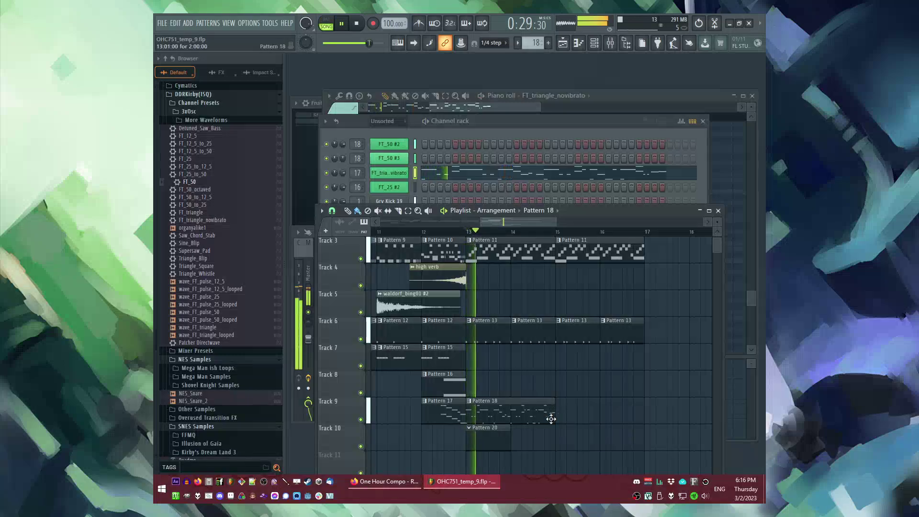
left_click(557, 412)
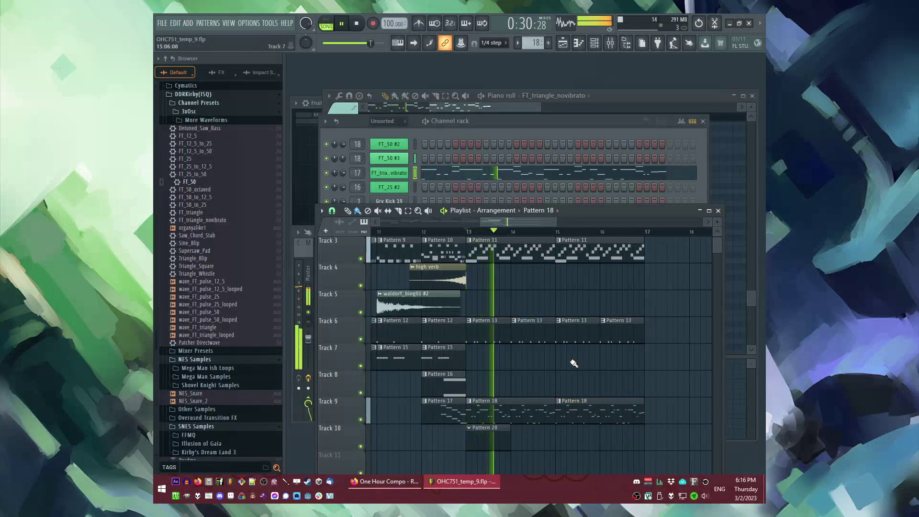
left_click(427, 233)
scroll(517, 361, "down", 3)
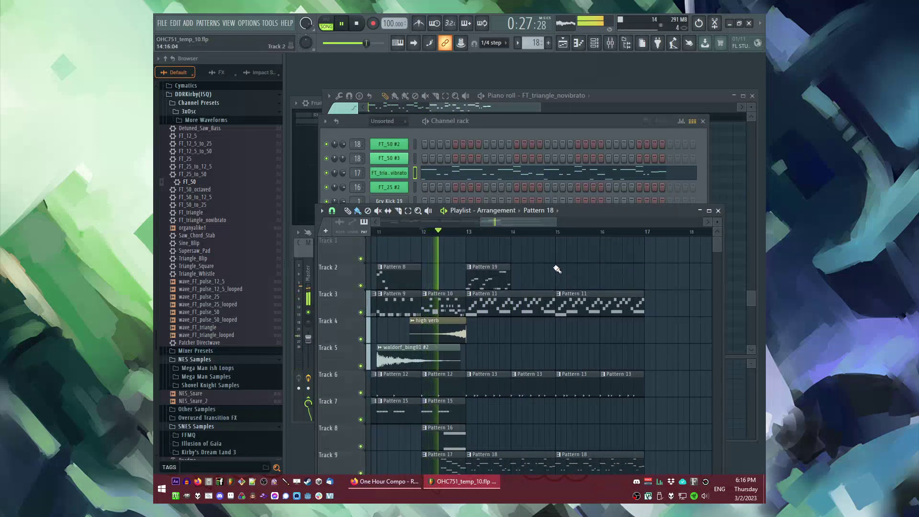
Step: Play the arrangement from around bar 11 to check the transition into bar 13
scroll(557, 263, "up", 2)
left_click_drag(455, 221, 494, 233)
scroll(494, 234, "up", 3)
left_click(430, 233)
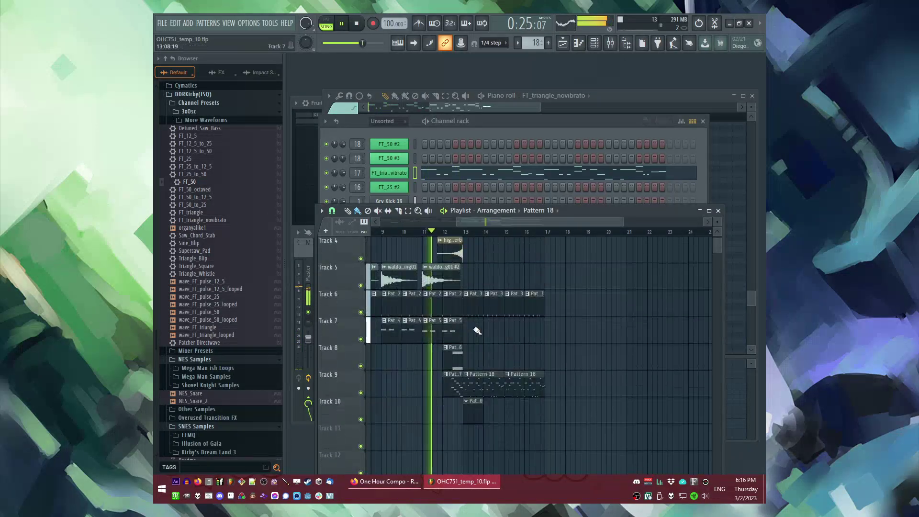
scroll(495, 346, "down", 3)
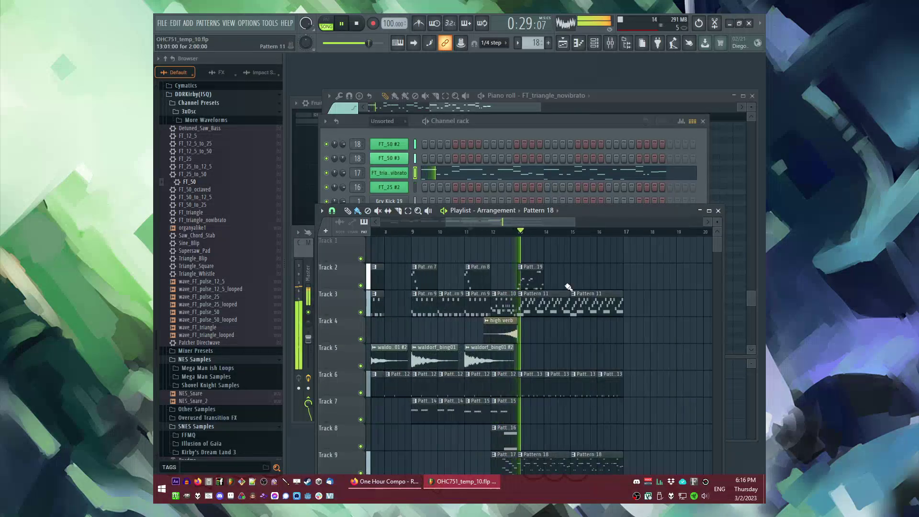
Step: Audition the crash sounds in the Shovel Knight Samples folder and place Crash_5 at bar 13 on Track 5
key("space")
left_click(538, 210)
scroll(248, 249, "down", 6)
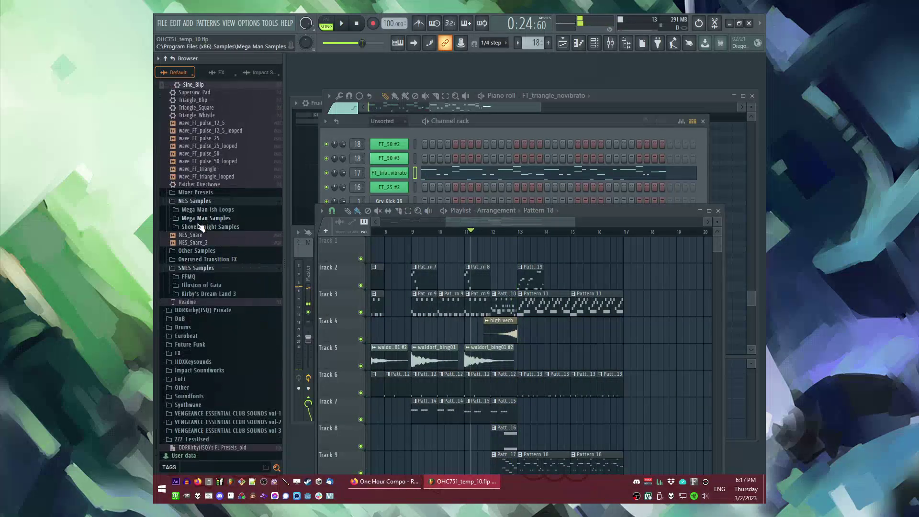
left_click(206, 226)
scroll(201, 335, "down", 3)
left_click(193, 297)
scroll(191, 143, "down", 3)
left_click(213, 260)
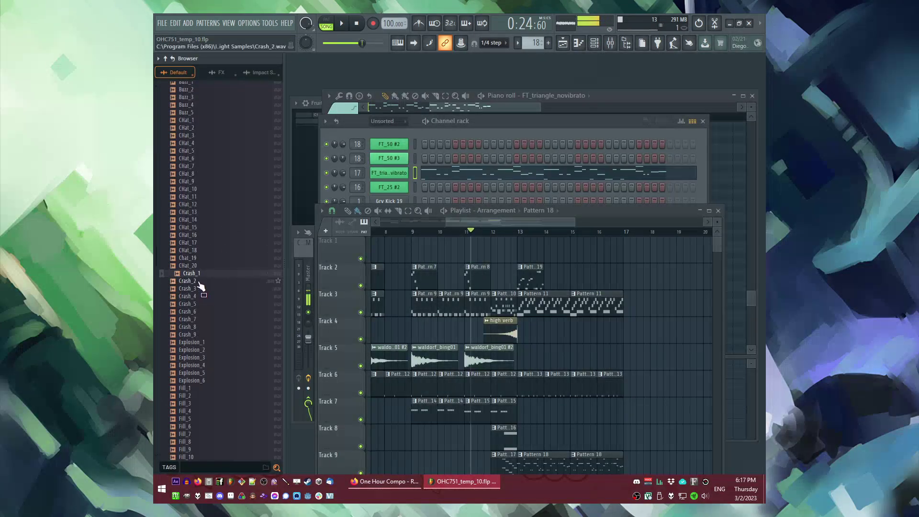
left_click(200, 305)
left_click(197, 318)
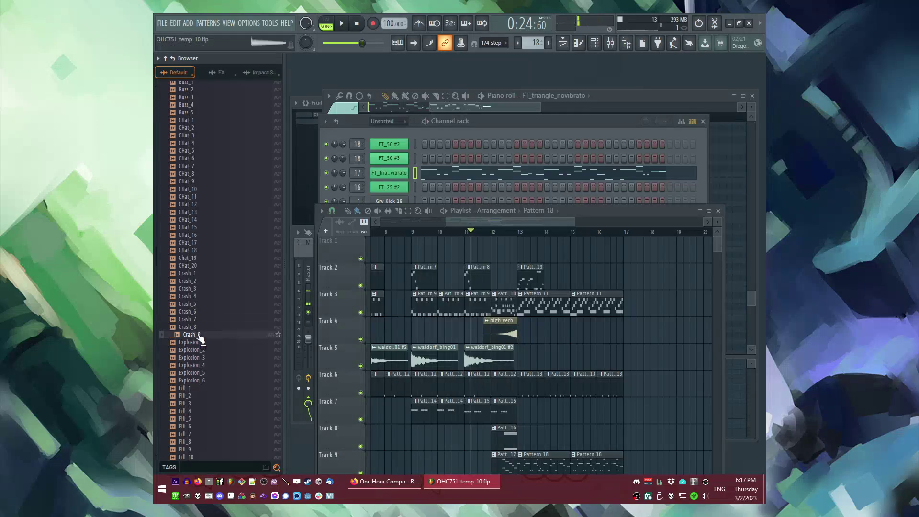
left_click_drag(192, 304, 523, 360)
key("space")
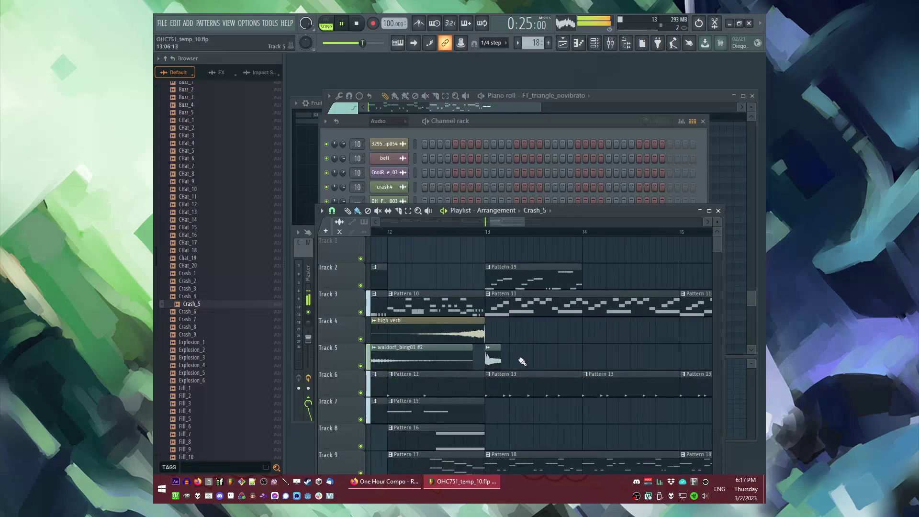
Step: Route Crash_5 to mixer track 19 and add Fruity Delay Bank and Fruity Reeverb 2 to that track
double_click(493, 360)
left_click(614, 213)
left_click(670, 304)
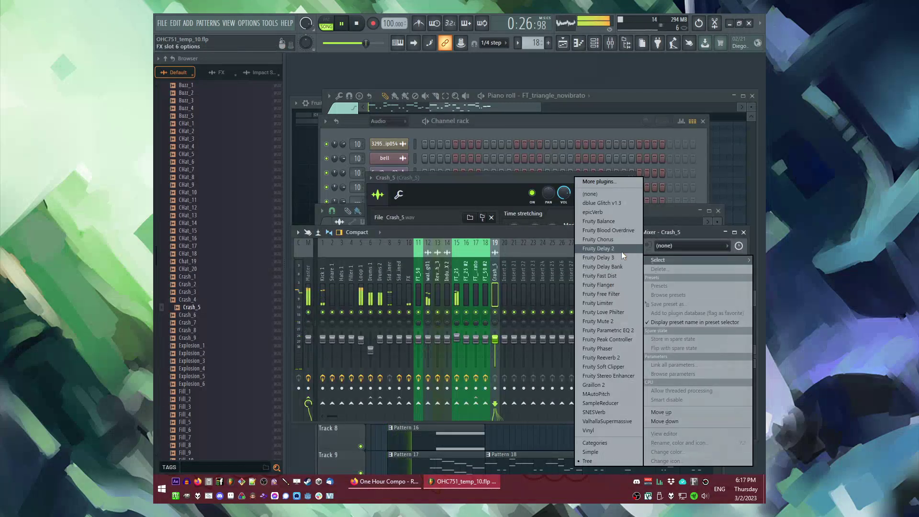
left_click(622, 268)
left_click(668, 331)
left_click(595, 372)
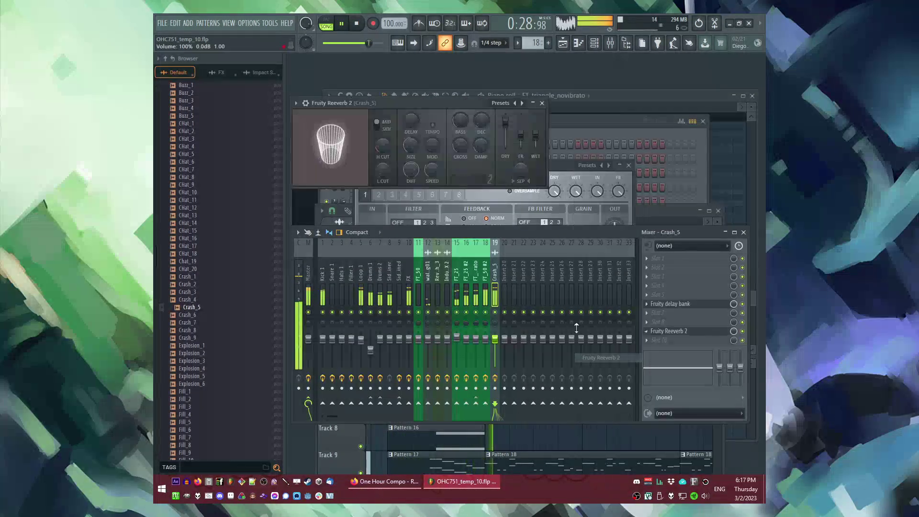
key("space")
left_click(541, 103)
Step: Audition the explosion samples and place Explosion_2 at bar 13 on Track 5
left_click(213, 377)
left_click(206, 360)
key("F6")
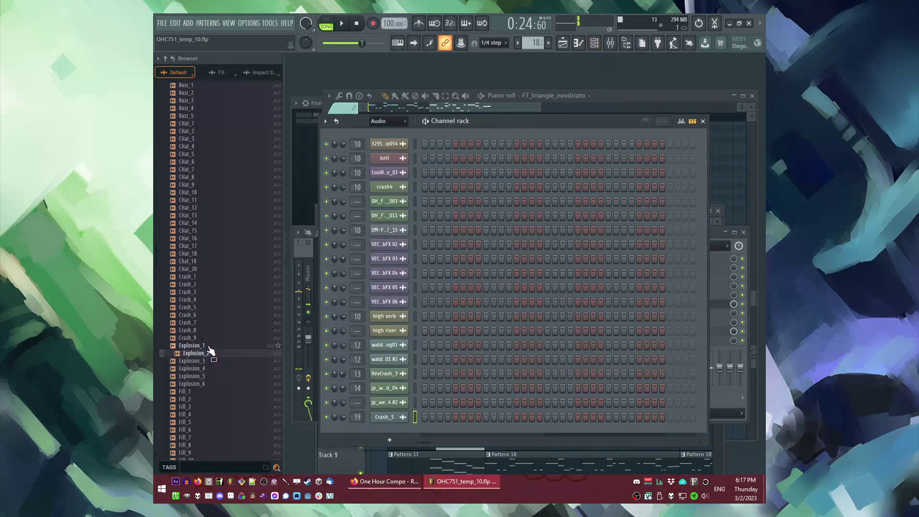
key("F5")
left_click_drag(195, 353, 516, 354)
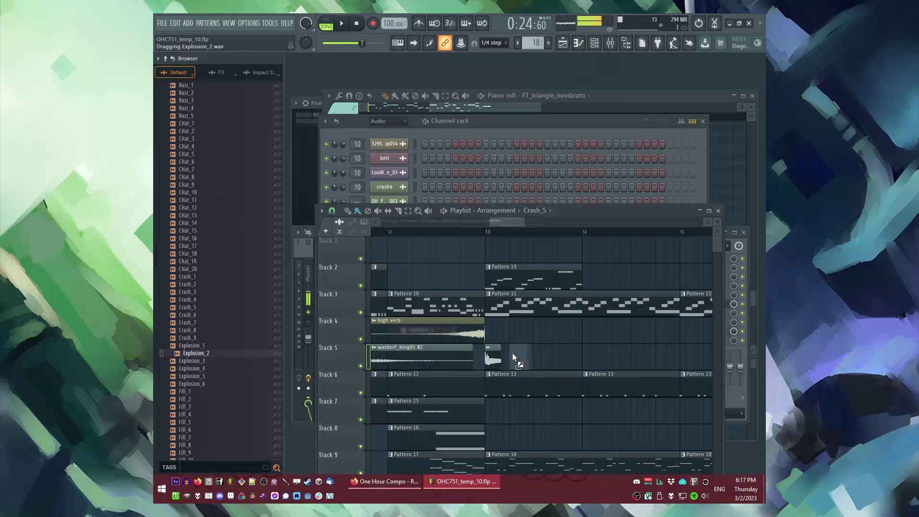
left_click(482, 233)
Step: Open the Explosion_2 clip's mixer track and set its Fruity Delay Bank time to 3:00
double_click(493, 358)
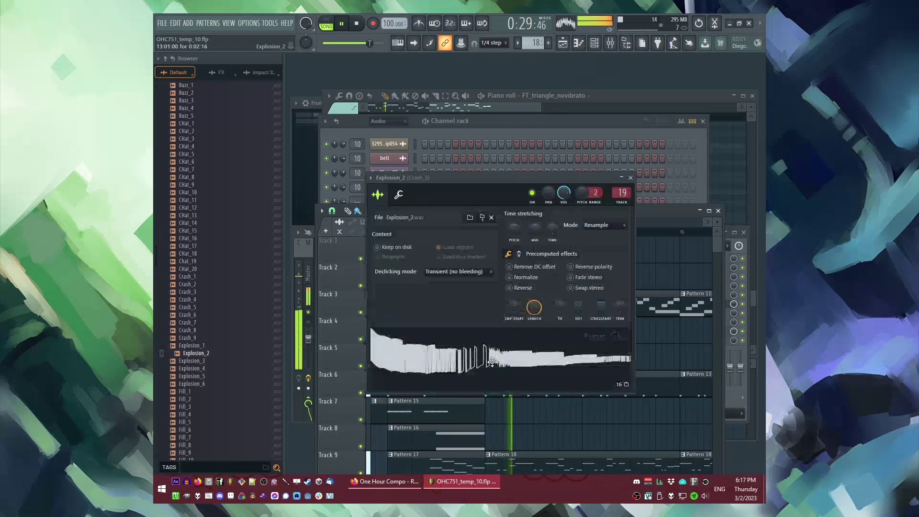
key("F9")
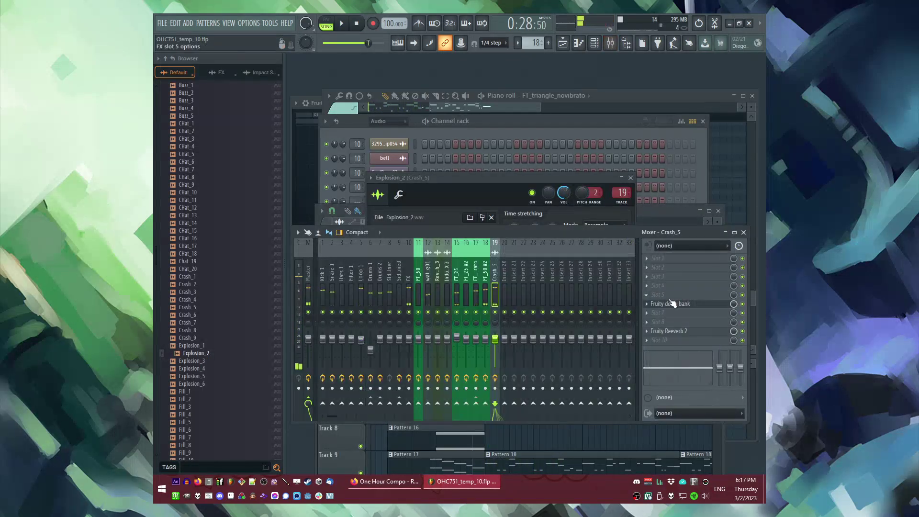
key("space")
left_click(668, 304)
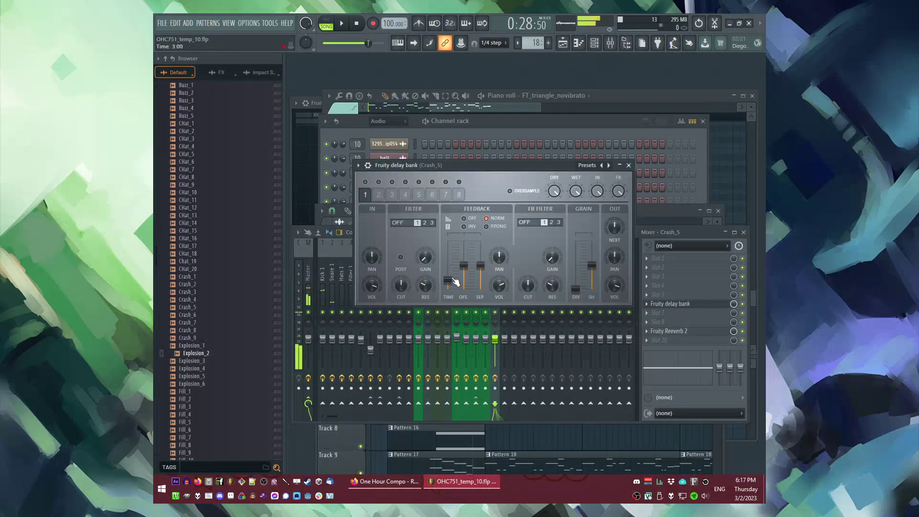
left_click(628, 166)
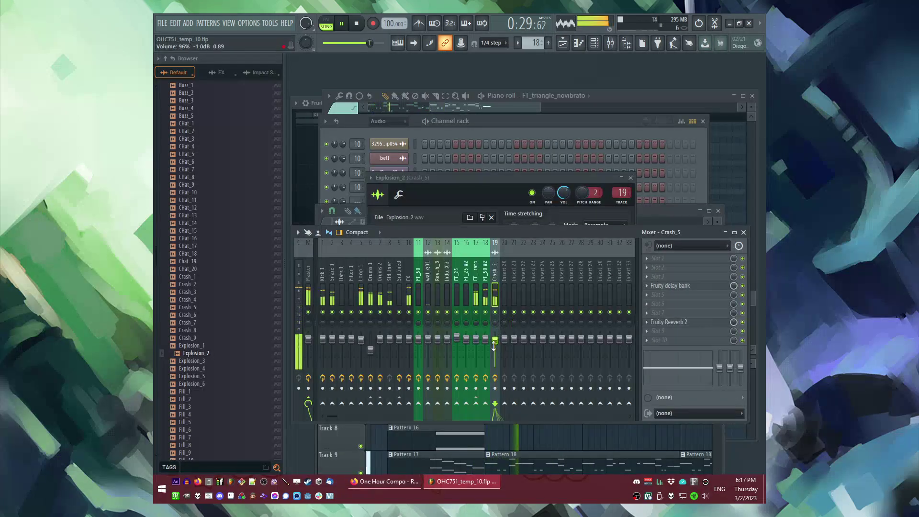
Step: Play the arrangement from about bar 12 to hear the Explosion_2 hit at bar 13
key("F5")
left_click(450, 231)
scroll(589, 322, "down", 3)
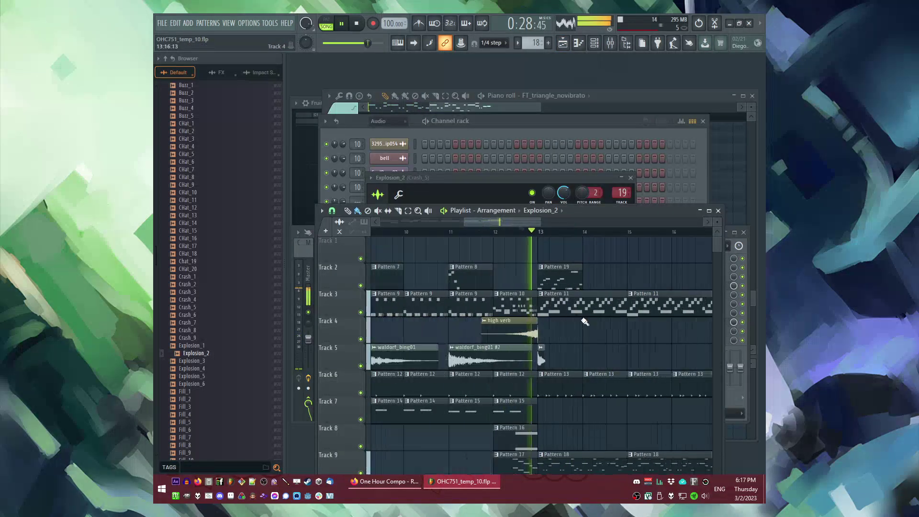
scroll(589, 322, "down", 5)
key("space")
Step: Audition the reverse crash samples and place RevCrash_1 on Track 11 so it ends at bar 13
left_click(213, 253)
scroll(211, 256, "up", 2)
scroll(211, 272, "down", 5)
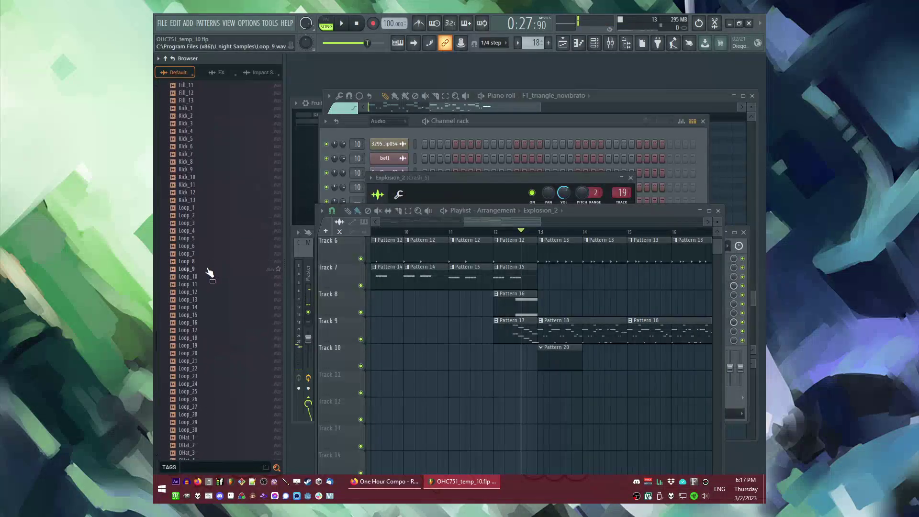
scroll(209, 273, "down", 5)
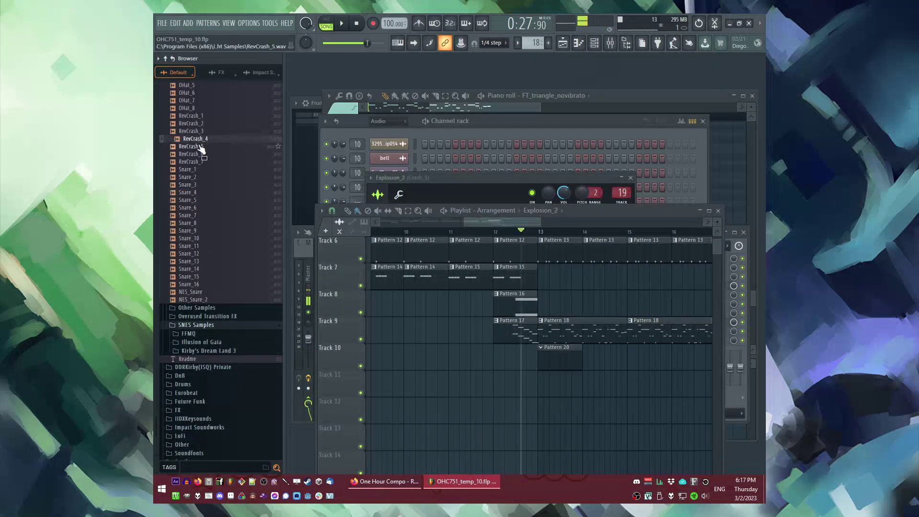
scroll(526, 335, "up", 2)
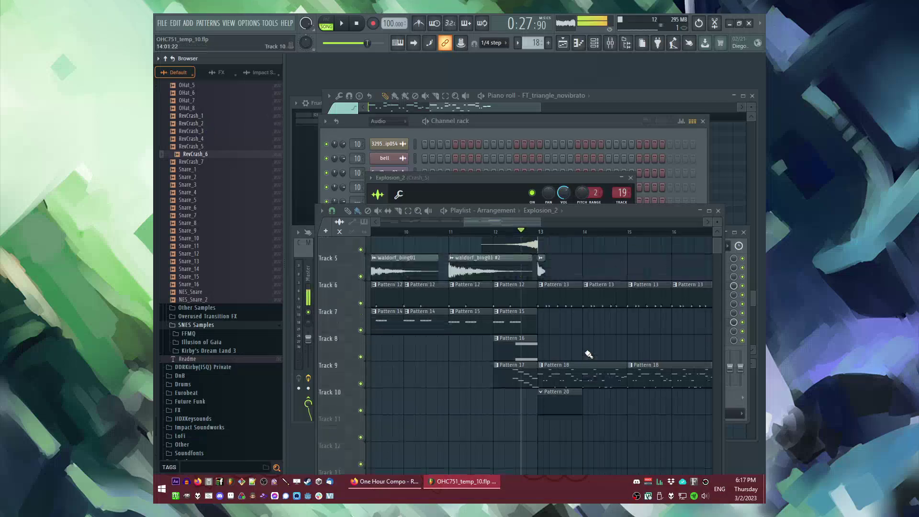
left_click(193, 123)
left_click(201, 117)
left_click_drag(523, 435, 536, 440)
scroll(522, 440, "up", 6)
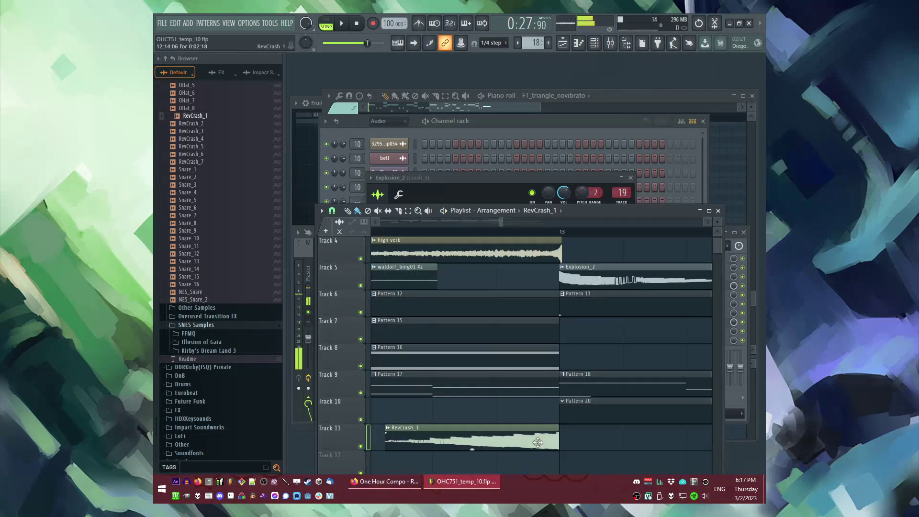
Step: Inspect the RevCrash_1 clip's channel settings and play back the transition into bar 13
double_click(536, 440)
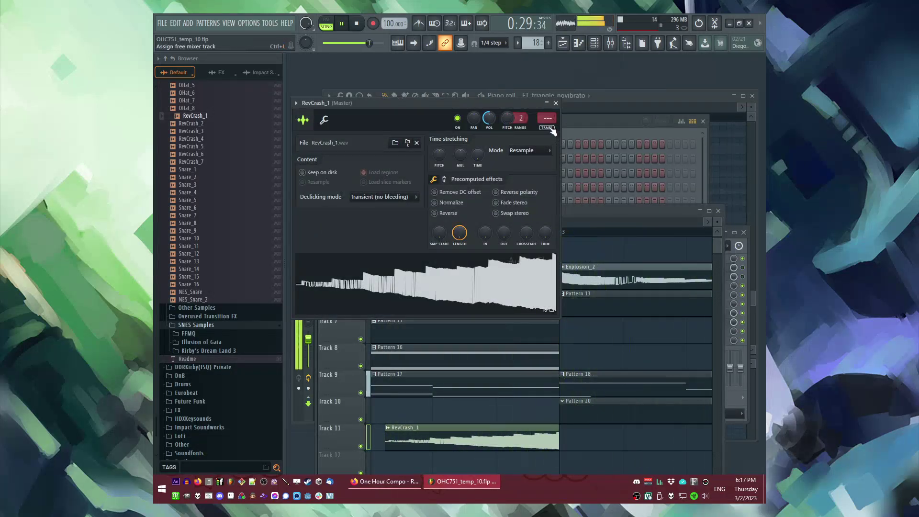
left_click(557, 103)
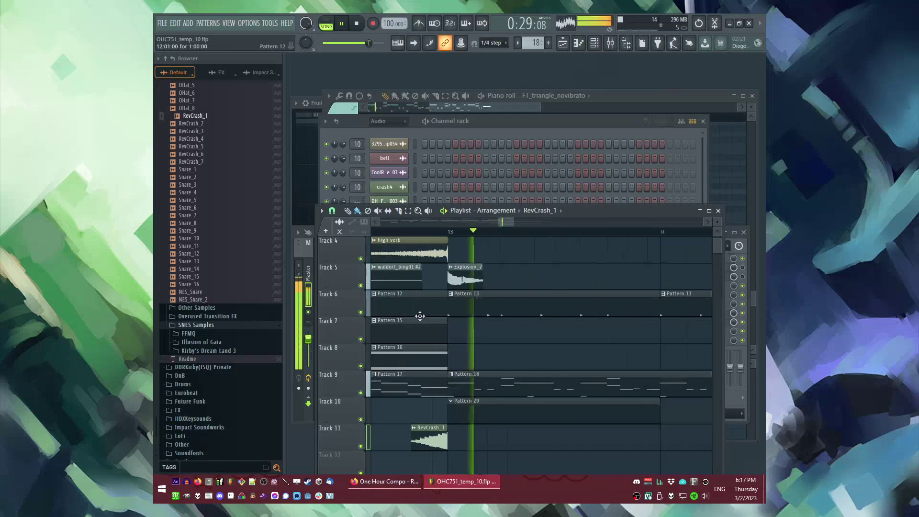
scroll(536, 344, "up", 5)
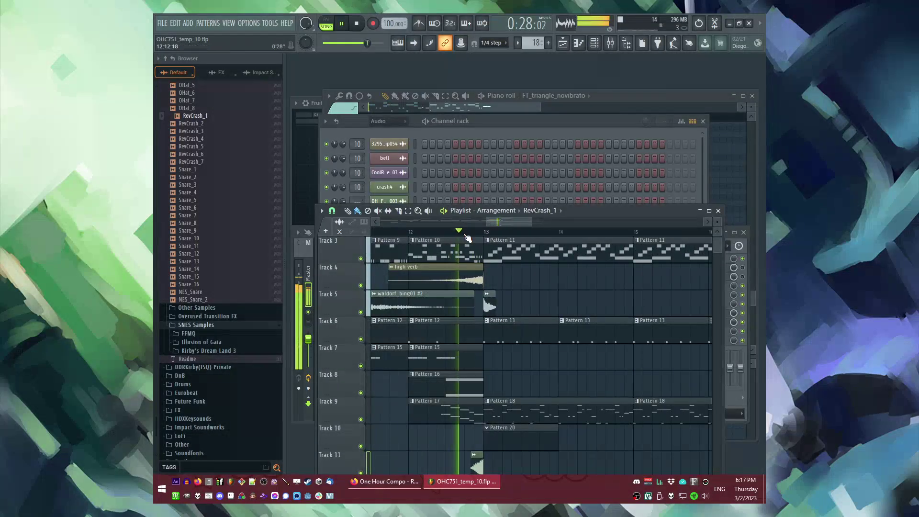
scroll(479, 344, "down", 4)
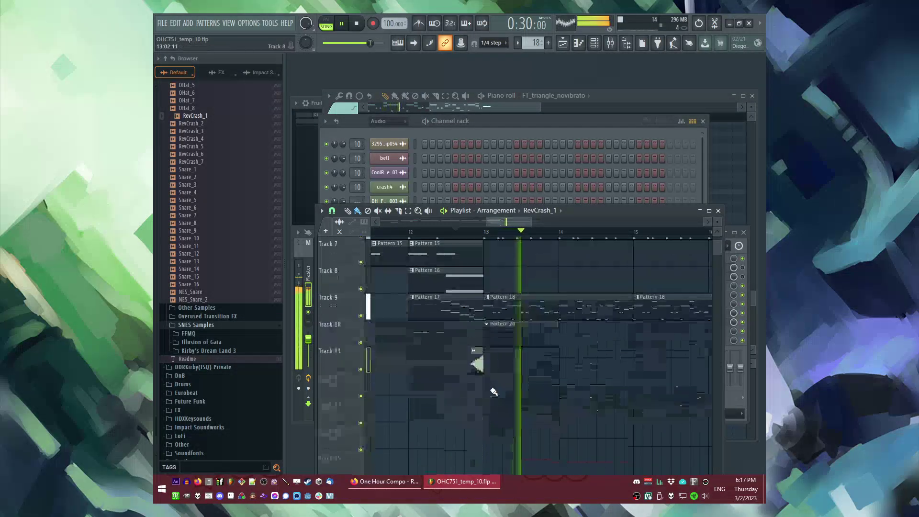
key("space")
double_click(476, 359)
key("space")
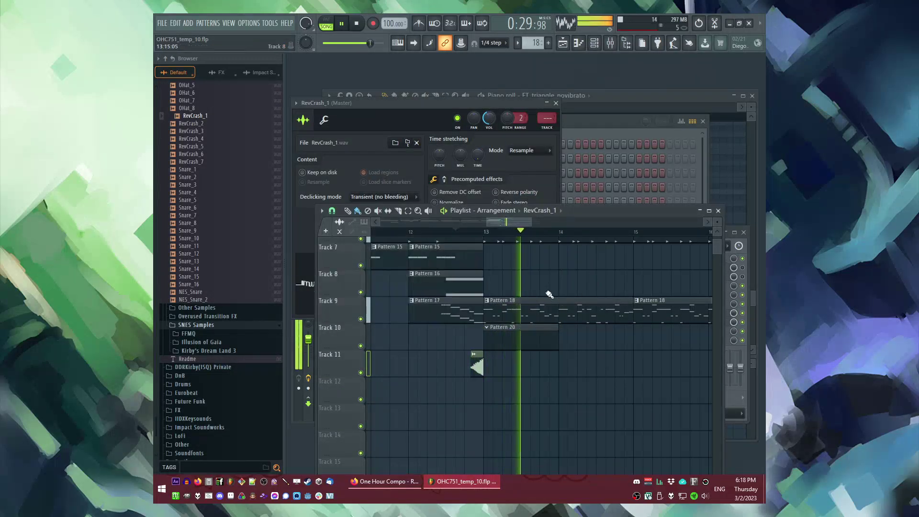
Step: Inspect the Explosion_2 clip's channel settings and replay the arrangement from bar 12
scroll(487, 363, "up", 6)
key("space")
double_click(487, 362)
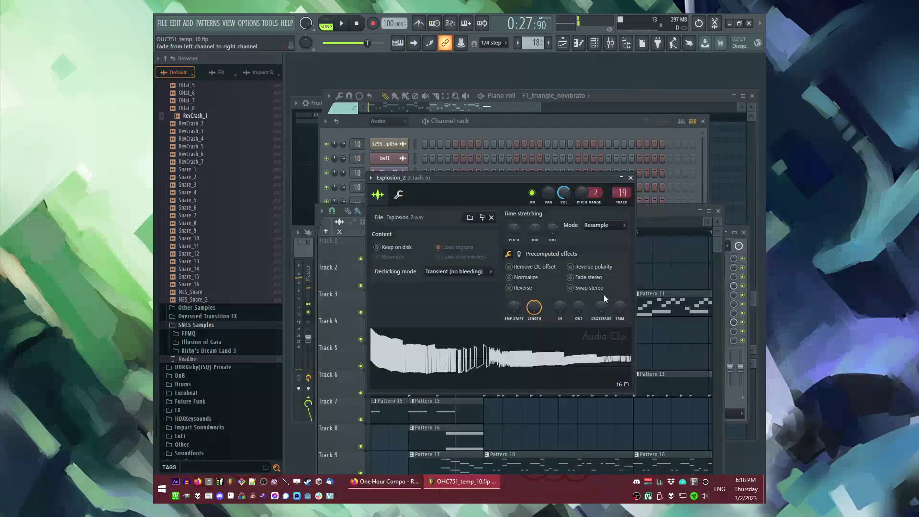
key("F5")
left_click(412, 234)
key("space")
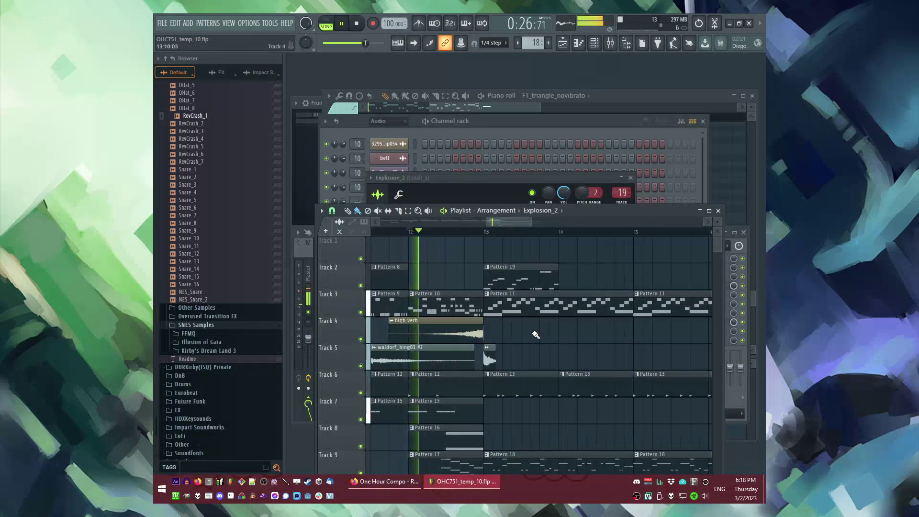
scroll(520, 359, "down", 3)
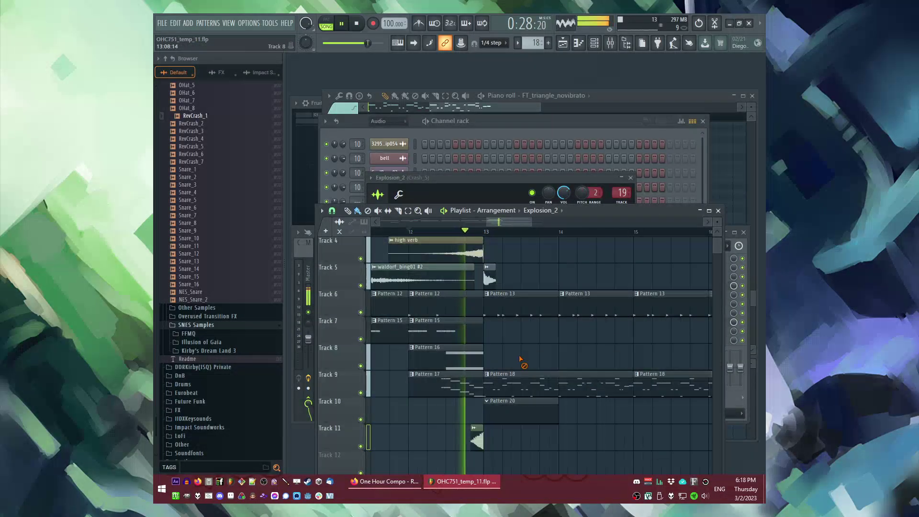
Step: Open Pattern 20, load the FT_25 preset as a new channel and assign it to free mixer track 20
double_click(495, 407)
key("F6")
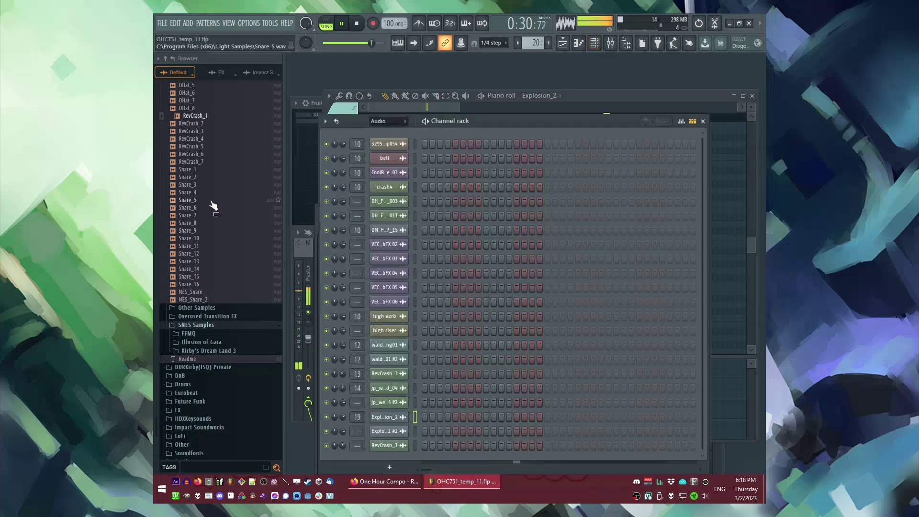
key("F5")
scroll(220, 213, "down", 15)
left_click_drag(202, 309, 388, 158)
left_click(628, 180)
Step: Insert Fruity Blood Overdrive in slot 4 and a Fruity Parametric EQ 2 in slot 2 that rolls off the lows and highs
left_click(663, 285)
left_click(623, 235)
left_click(660, 267)
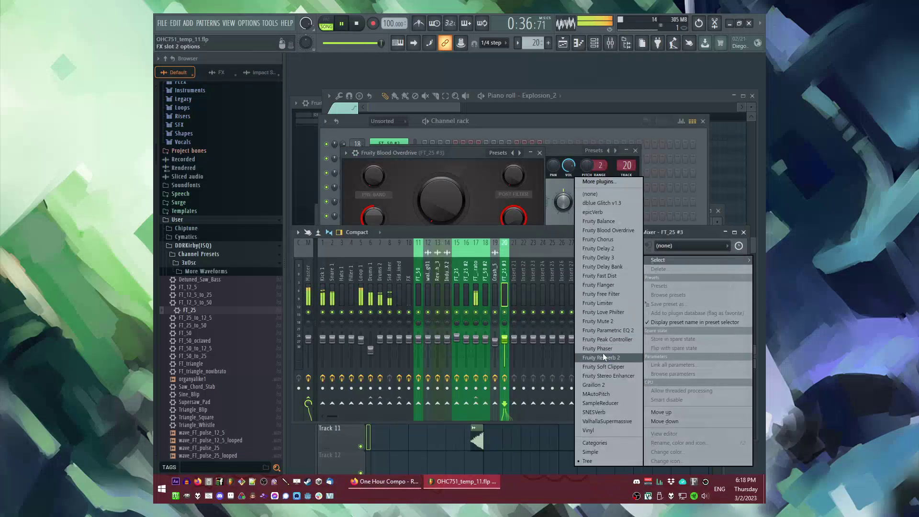
left_click(602, 352)
left_click_drag(373, 221, 367, 277)
left_click_drag(542, 226, 557, 260)
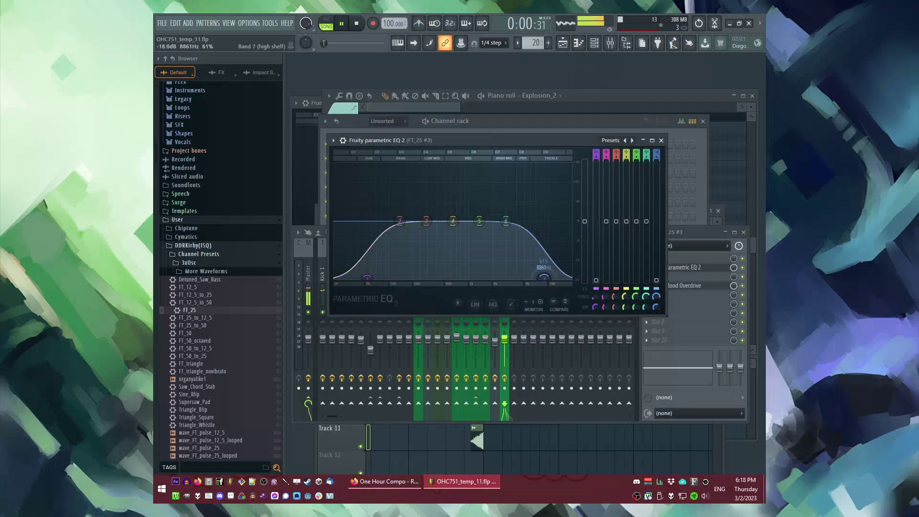
Step: Insert Fruity Limiter in slot 9 of the FT_25 #3 mixer track and sidechain the Sidechainer track to it
left_click(657, 331)
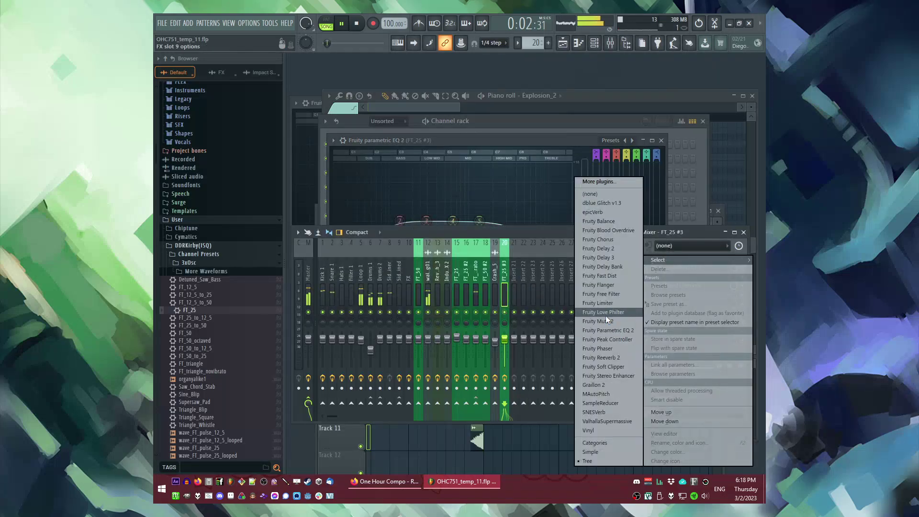
left_click(600, 303)
left_click(388, 295)
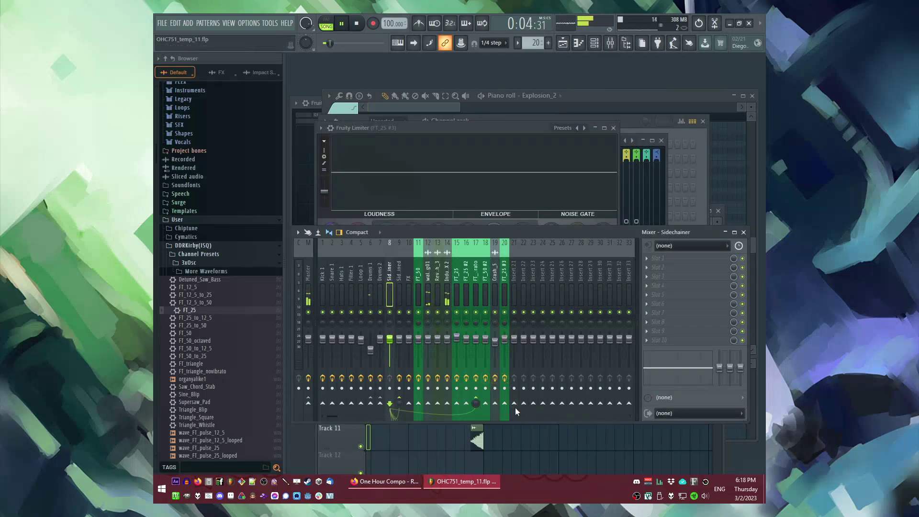
left_click(532, 430)
left_click(507, 290)
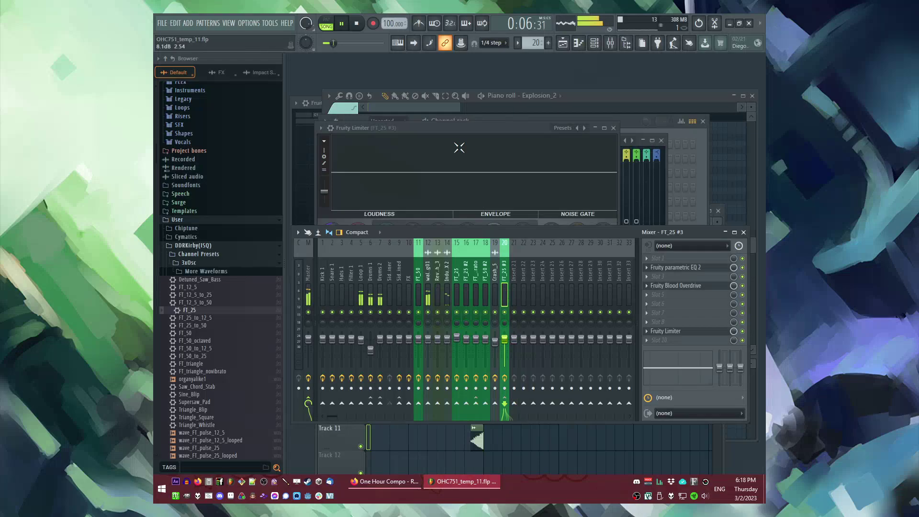
Step: Set the Fruity Limiter's compressor to sidechain input 1 and adjust its threshold
left_click(480, 183)
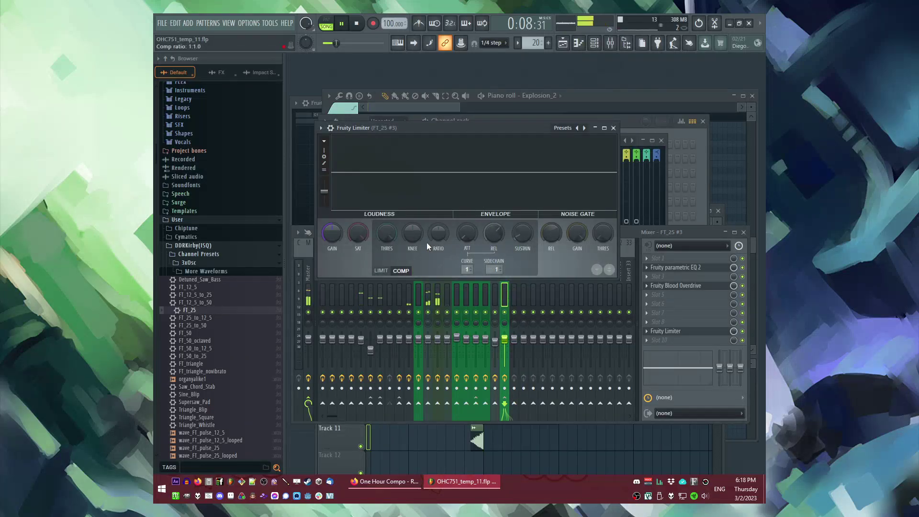
left_click_drag(386, 233, 386, 223)
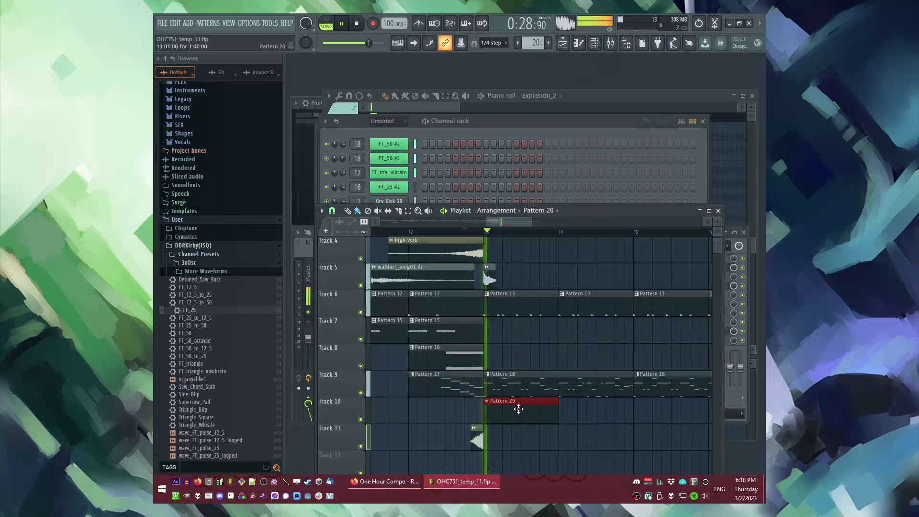
Step: Open the piano roll of the FT_25 #3 channel for Pattern 20
double_click(519, 405)
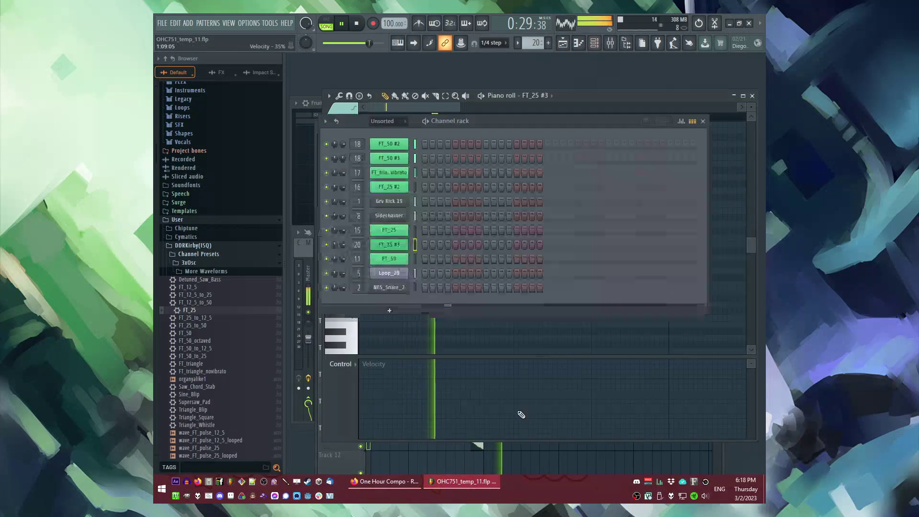
right_click(395, 244)
right_click(411, 242)
left_click(424, 247)
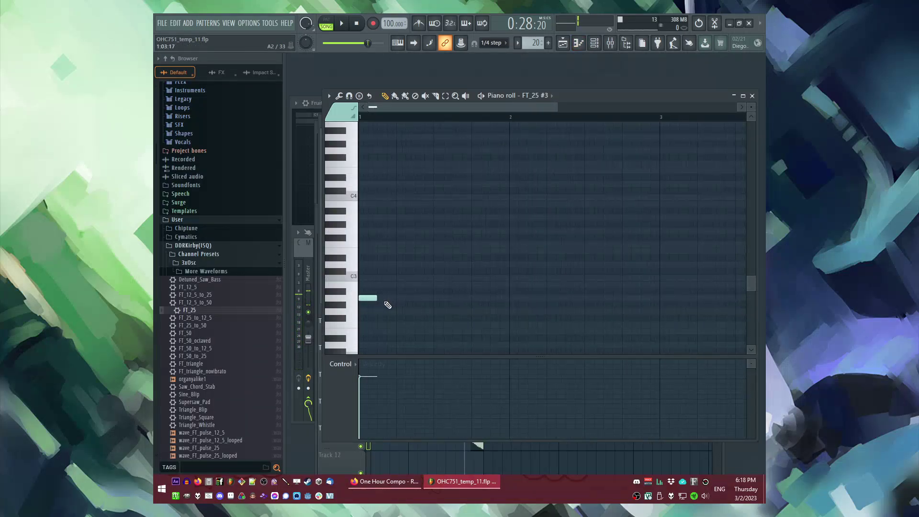
Step: Enter one-step A2 notes on steps 1, 4 and 7 and A3 notes on steps 2, 5 and 8
left_click(426, 217)
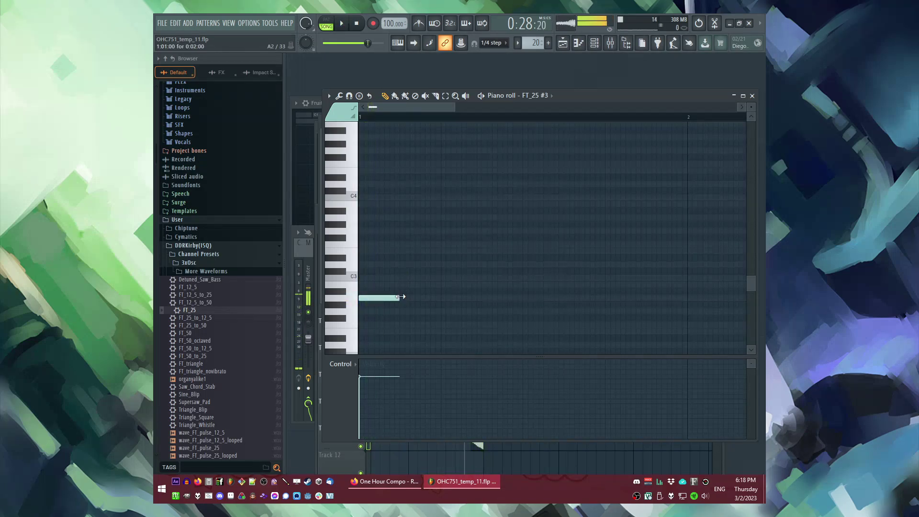
scroll(398, 224, "down", 2)
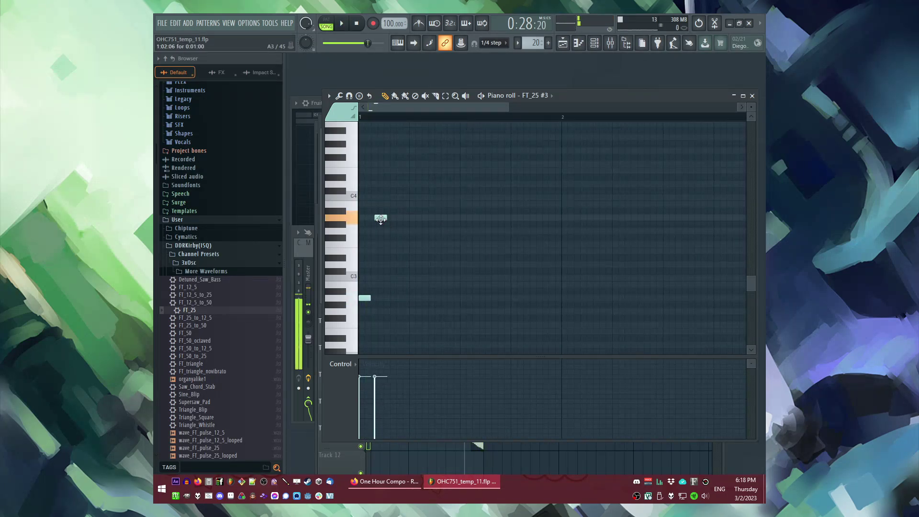
left_click(412, 218)
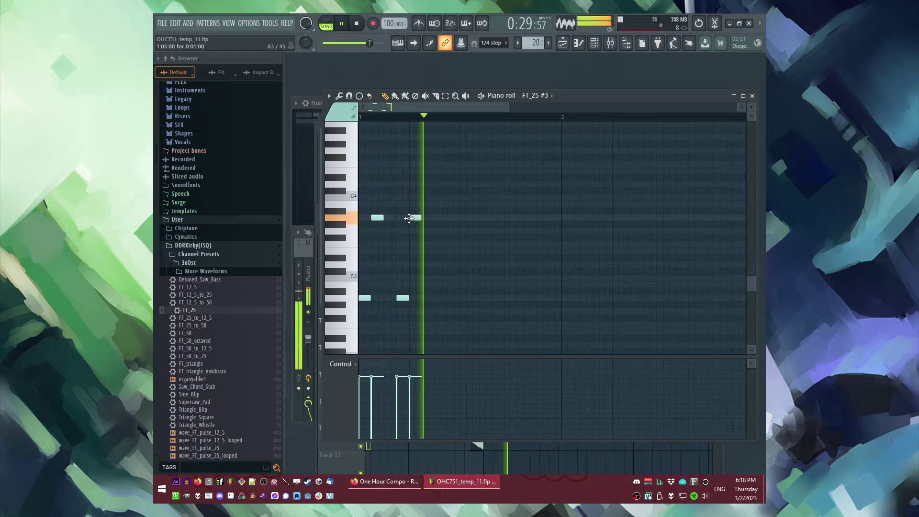
key("space")
left_click(438, 298)
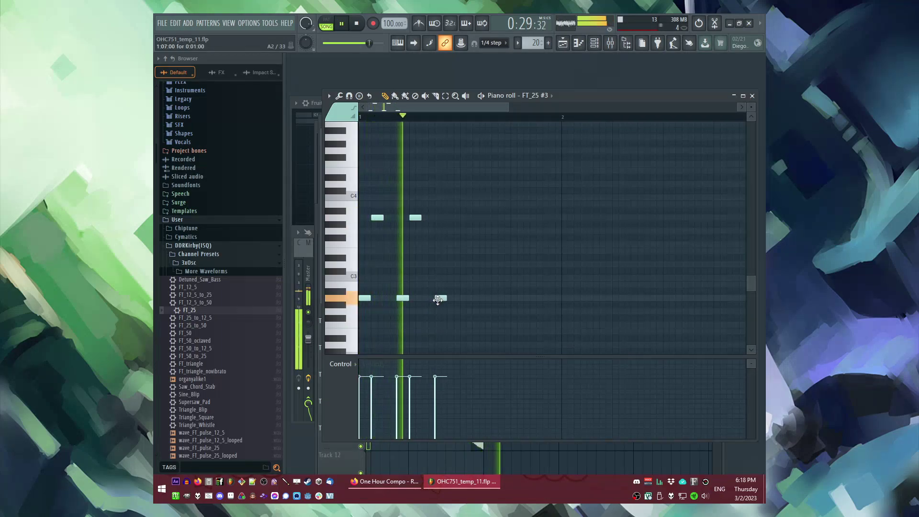
left_click(445, 218)
key("space")
key("space")
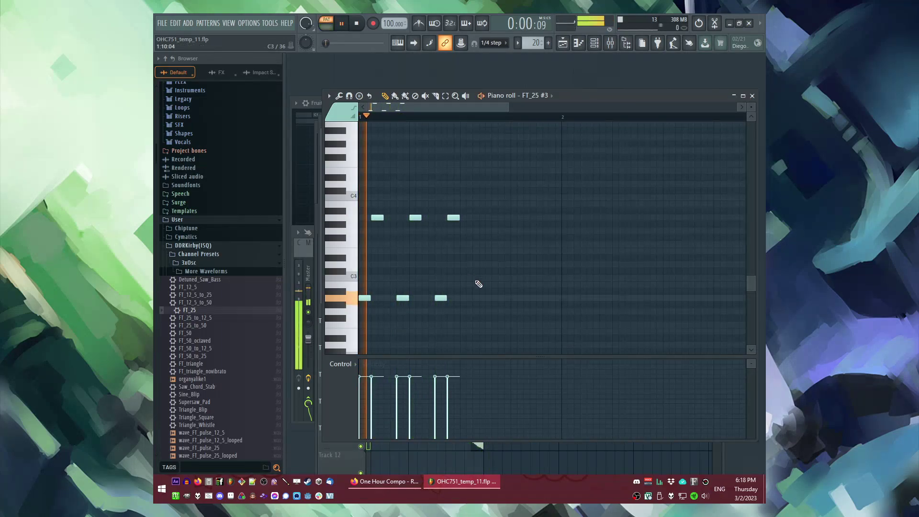
key("space")
Step: Add two short A2 notes on step 10, a one-step A2 on step 11 and an A3 on step 12
left_click(473, 297)
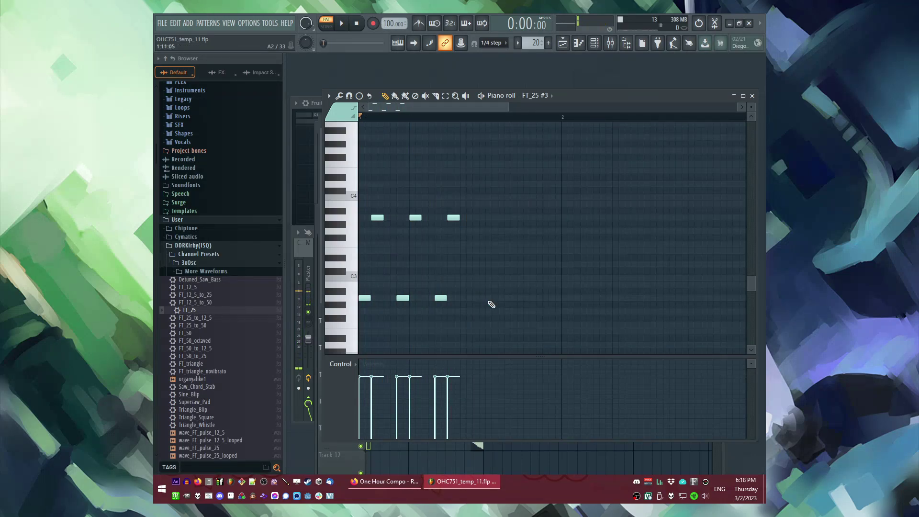
key("space")
left_click(504, 217)
key("space")
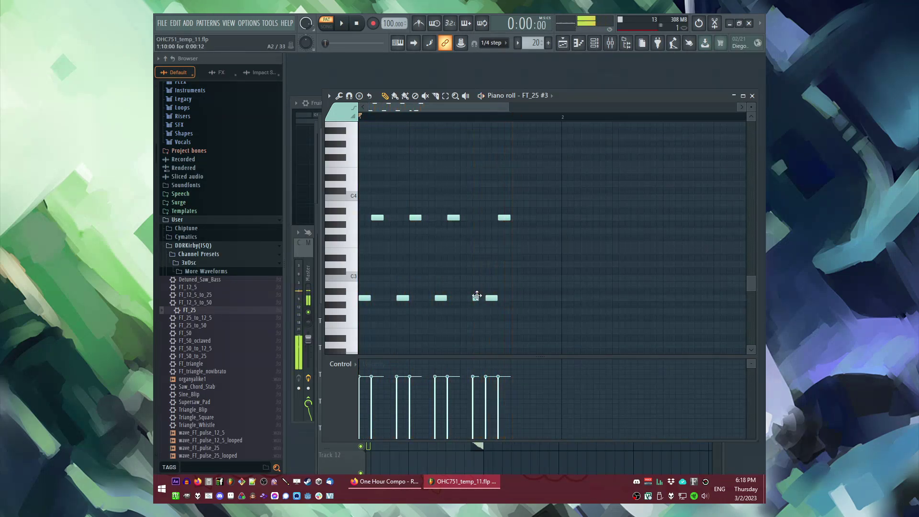
scroll(473, 295, "up", 3, "ctrl")
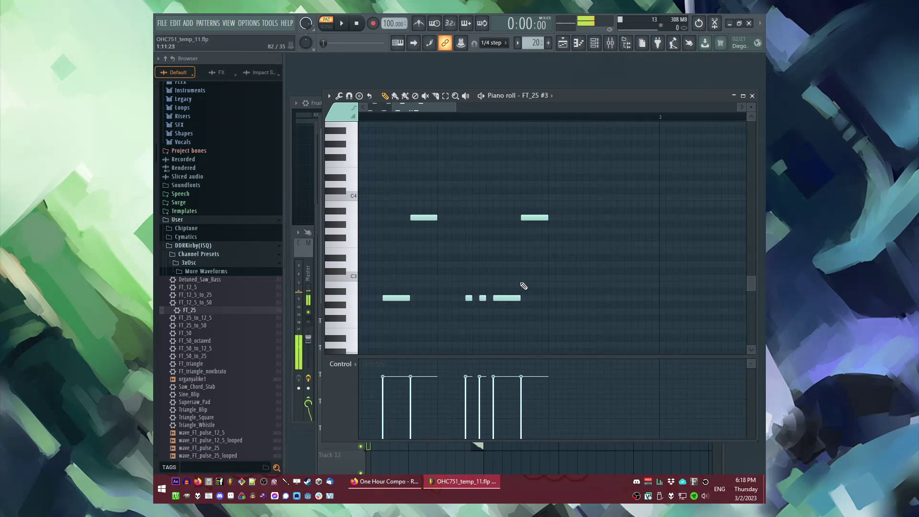
Step: Complete the bar with A2 on step 13, a short A3 on 14, C4 on 15 and A3 on 16
scroll(526, 297, "down", 3, "ctrl")
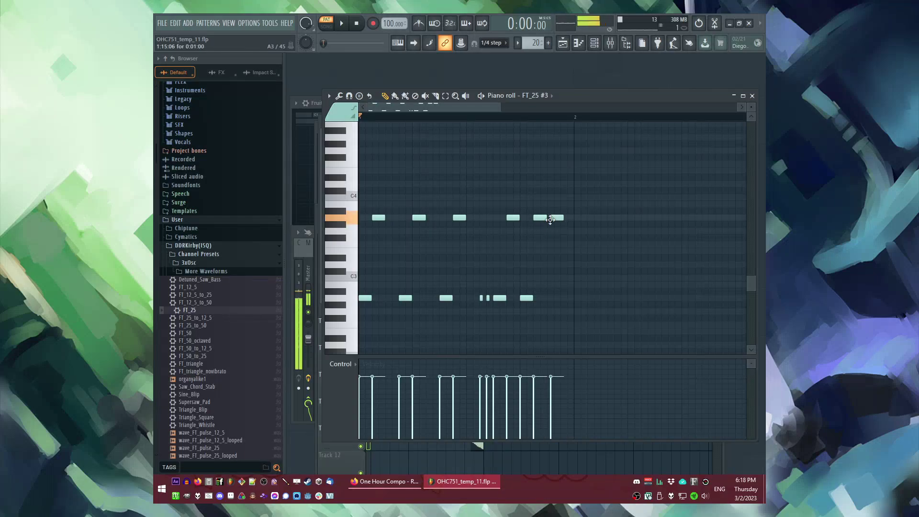
key("space")
left_click(551, 197)
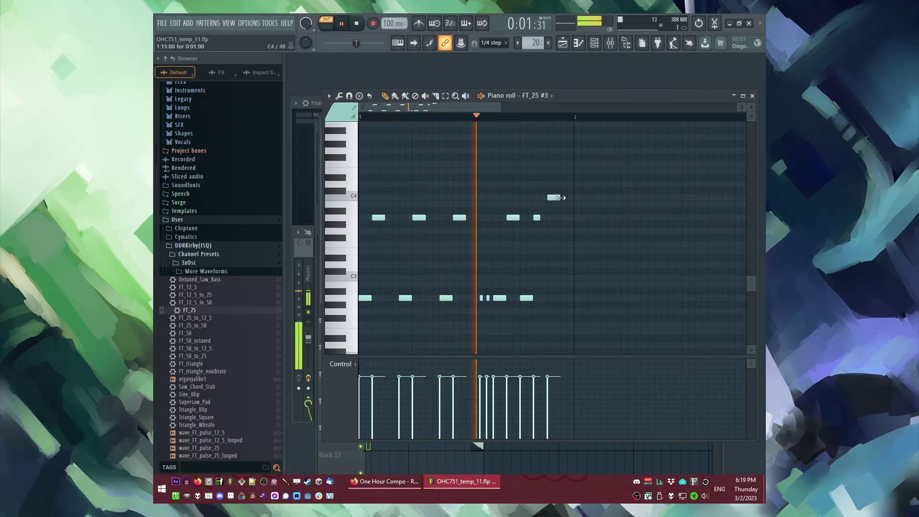
left_click(567, 218)
key("space")
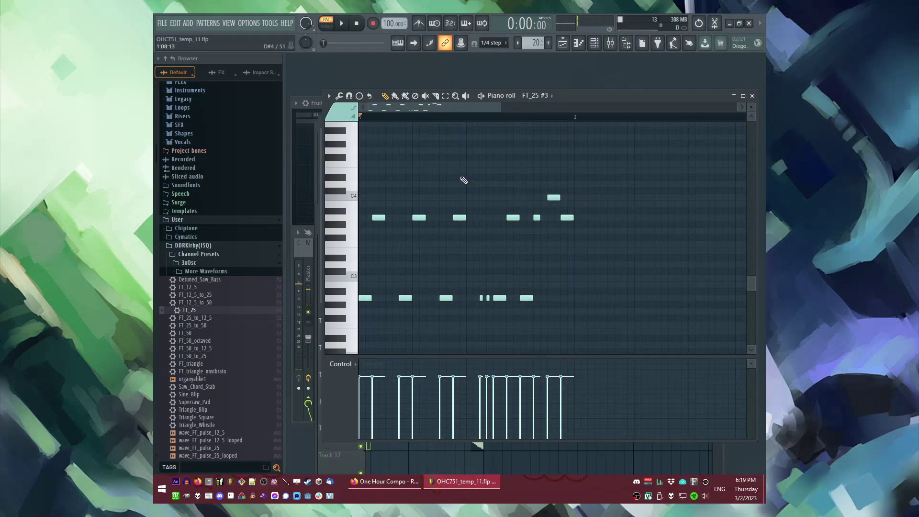
Step: Duplicate the whole one-bar FT_25 #3 riff into bar 2 and play it back
key("ctrl+a")
key("ctrl+b")
scroll(460, 127, "up", 2, "ctrl")
key("space")
scroll(534, 235, "up", 1)
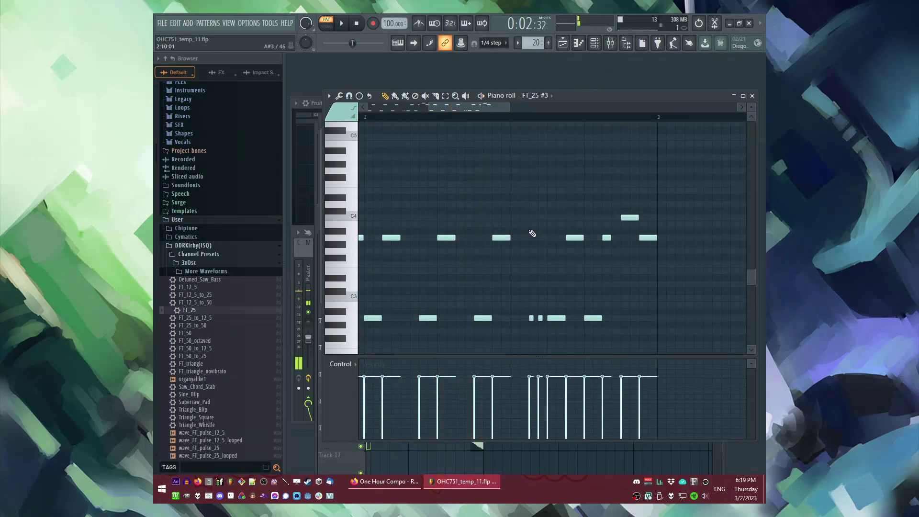
Step: Rework steps 9–16 of the riff's bar 2 to short A2, short A3, A3, A2, C4, short D#4, E4 and C4
scroll(526, 242, "up", 1)
left_click_drag(526, 340, 520, 341)
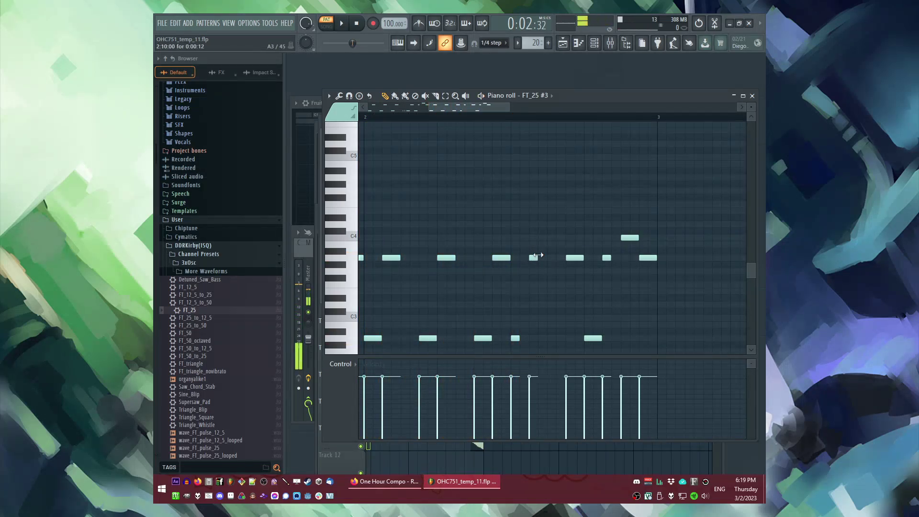
key("space")
right_click(575, 257)
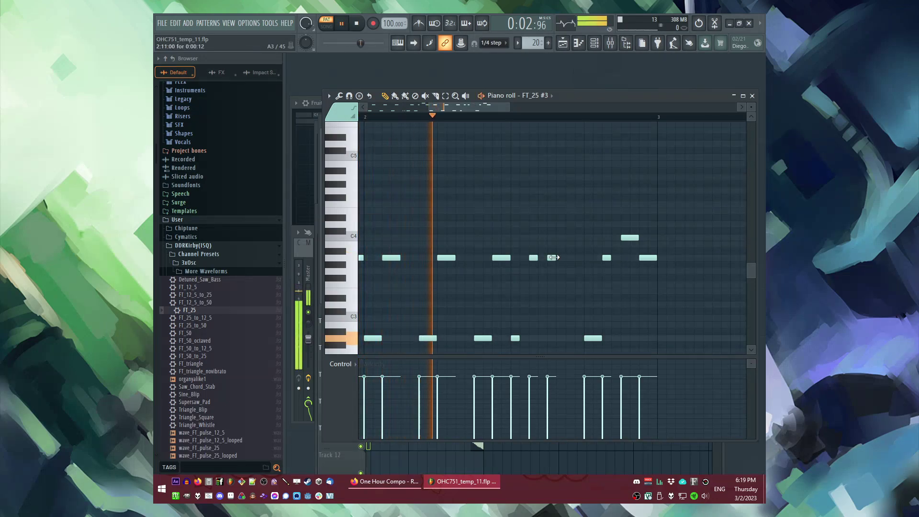
left_click_drag(554, 257, 562, 256)
key("space")
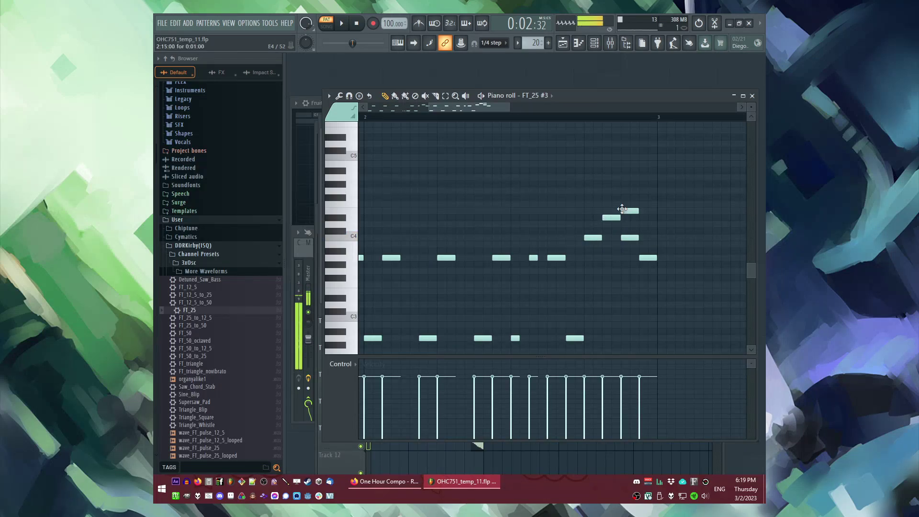
key("space")
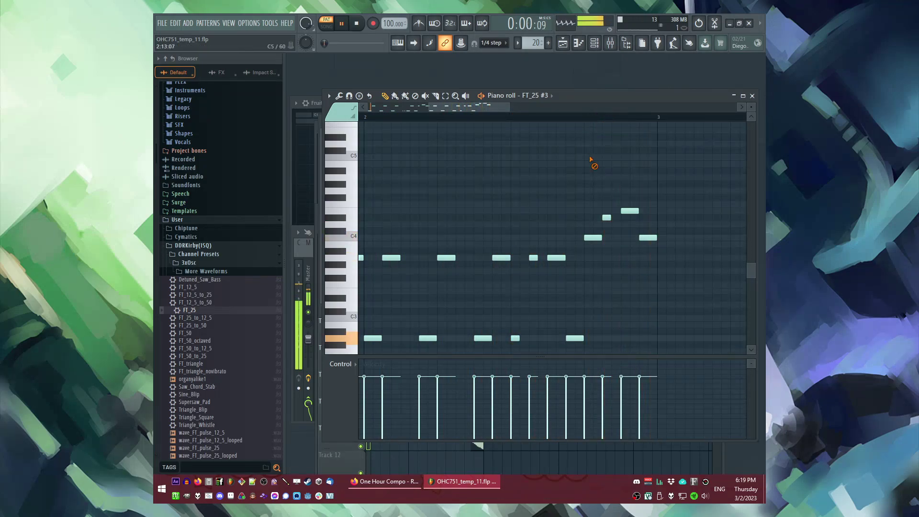
Step: Check FT_25 #3's oscillator and volume envelope settings and clone the channel
key("F6")
left_click(389, 245)
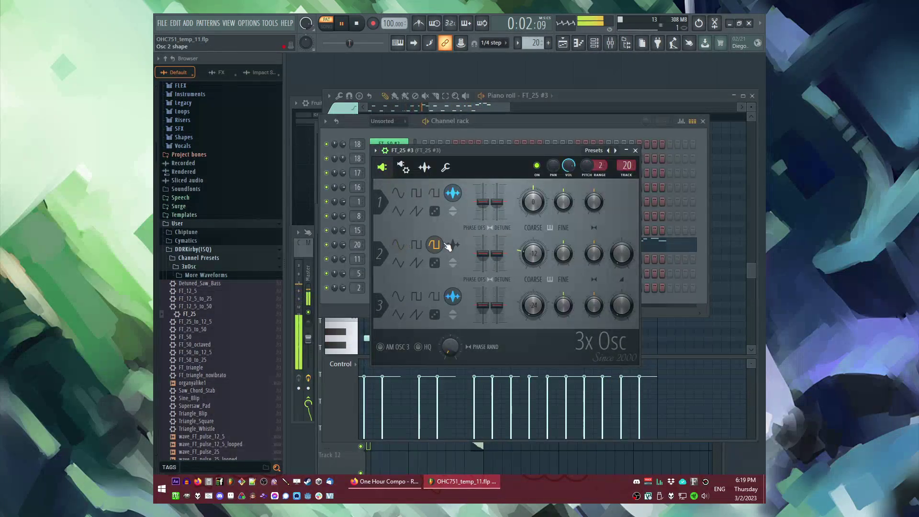
left_click(403, 167)
left_click(425, 167)
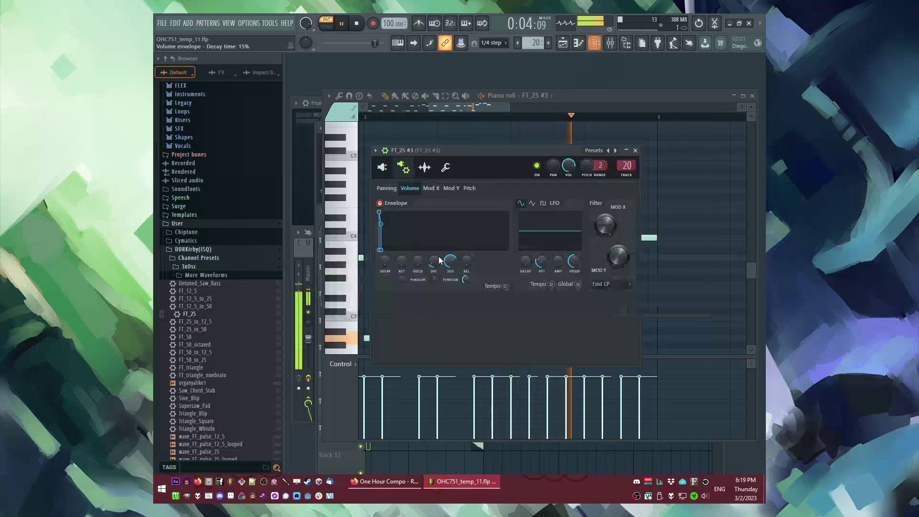
left_click(635, 151)
key("alt+c")
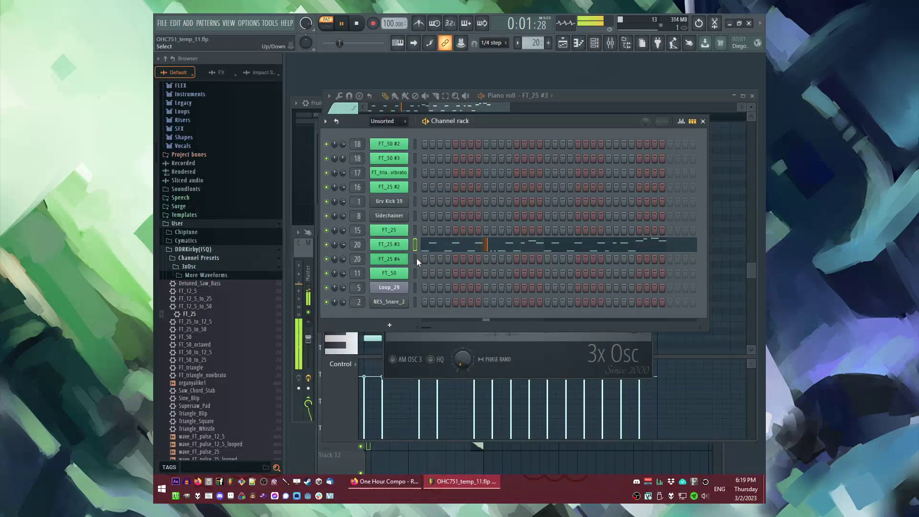
Step: Copy the whole two-bar FT_25 #3 riff into FT_25 #4 and play both channels
left_click(415, 259)
key("space")
key("F6")
key("ctrl+a")
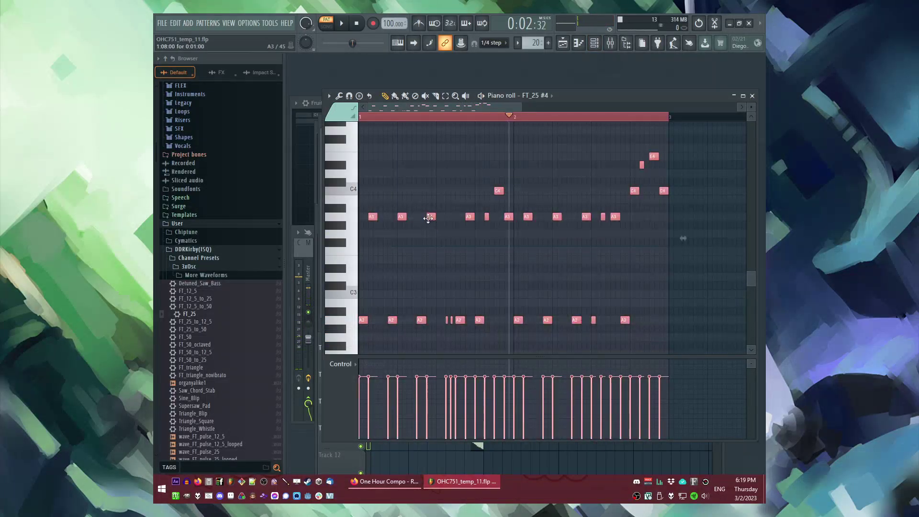
key("space")
Step: Lower the channel volume of FT_25 #4 to 44%
key("F6")
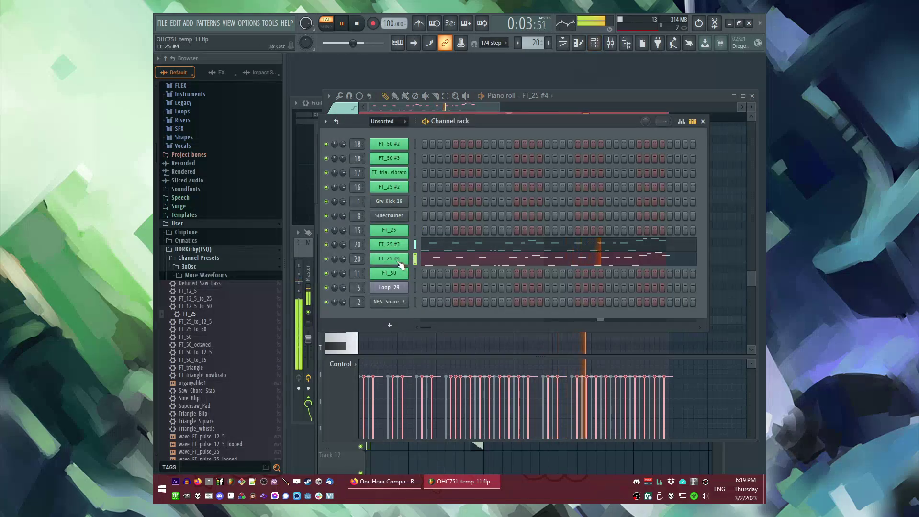
left_click(402, 258)
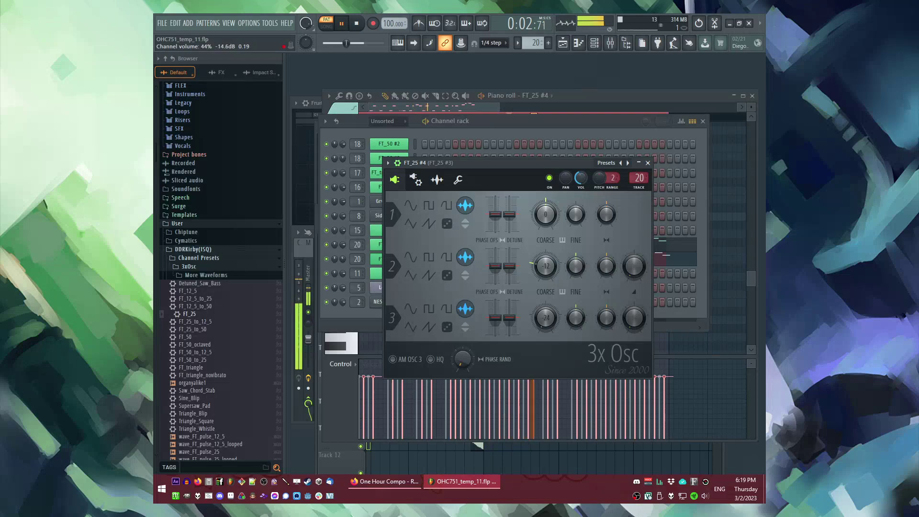
key("Escape")
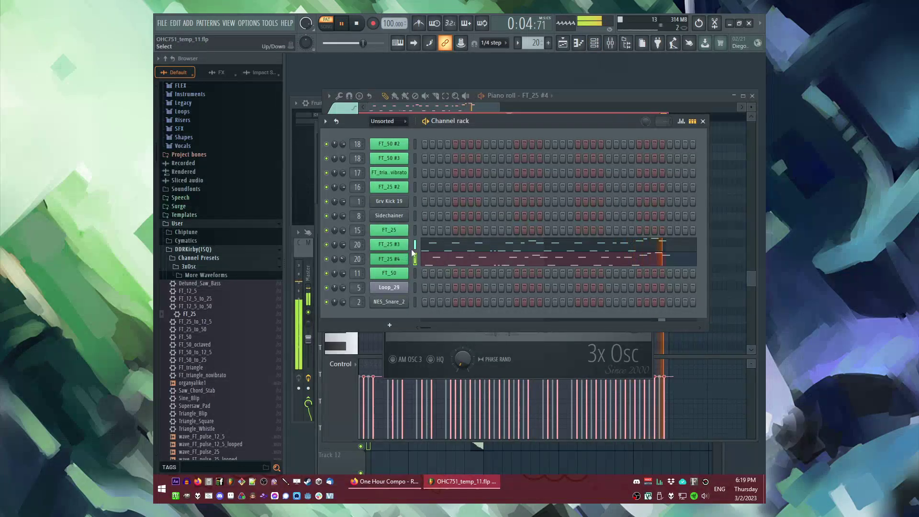
Step: Shift all FT_25 #4 notes one step behind the FT_25 #3 riff as an echo and play them back
key("F6")
scroll(430, 263, "up", 3)
key("ctrl+a")
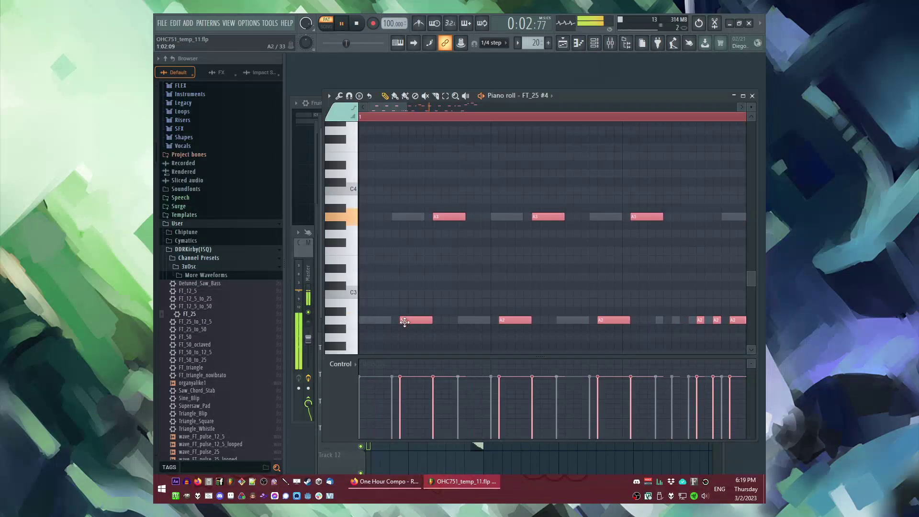
mouse_move(404, 322)
left_mouse_down()
mouse_move(434, 320)
mouse_move(403, 322)
left_mouse_up()
scroll(451, 307, "down", 2)
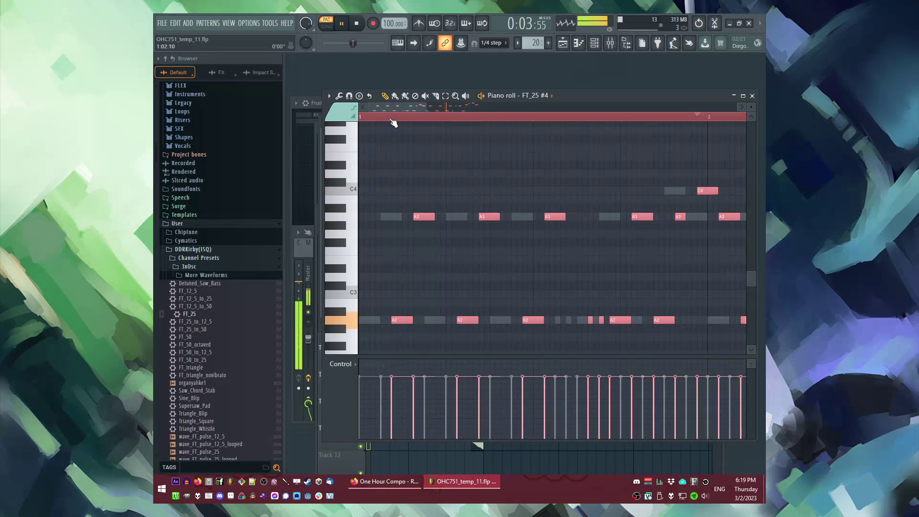
key("space")
key("ctrl+d")
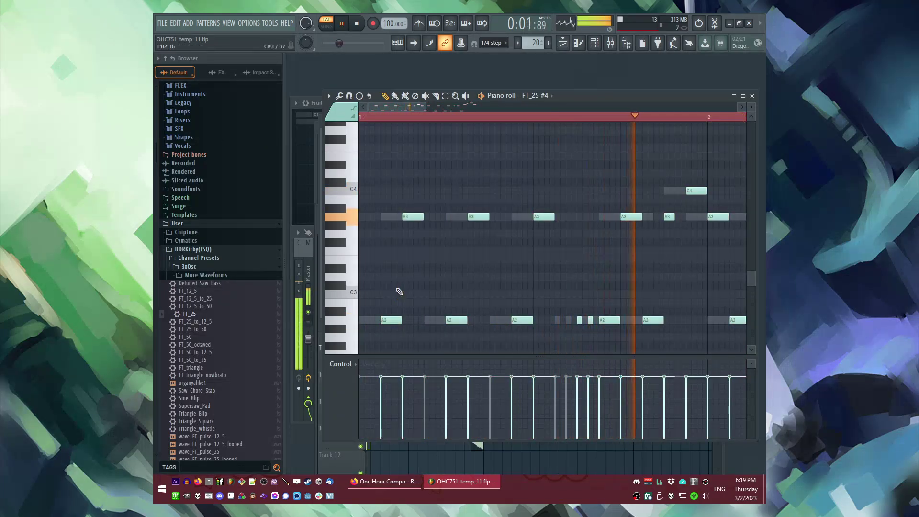
Step: Reduce FT_25 #4's channel volume further to 34% and save the project with the arrangement playing in song mode
key("F6")
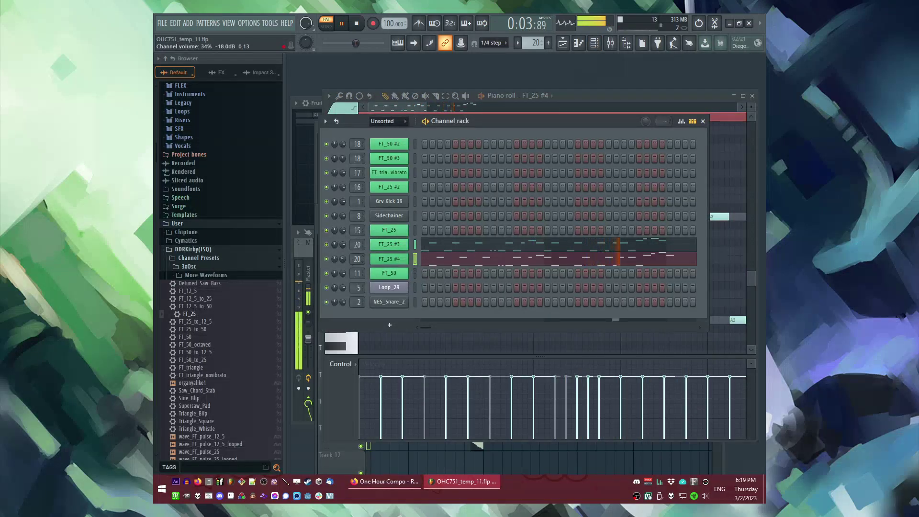
key("F5")
key("l")
key("ctrl+s")
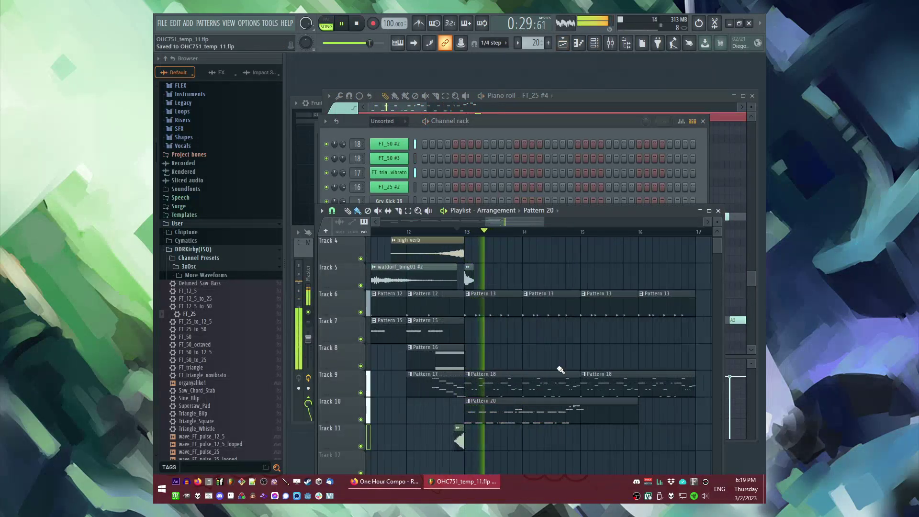
Step: Place a Pattern 20 clip at bar 15 on Track 11 and make it a unique pattern
left_click(588, 437)
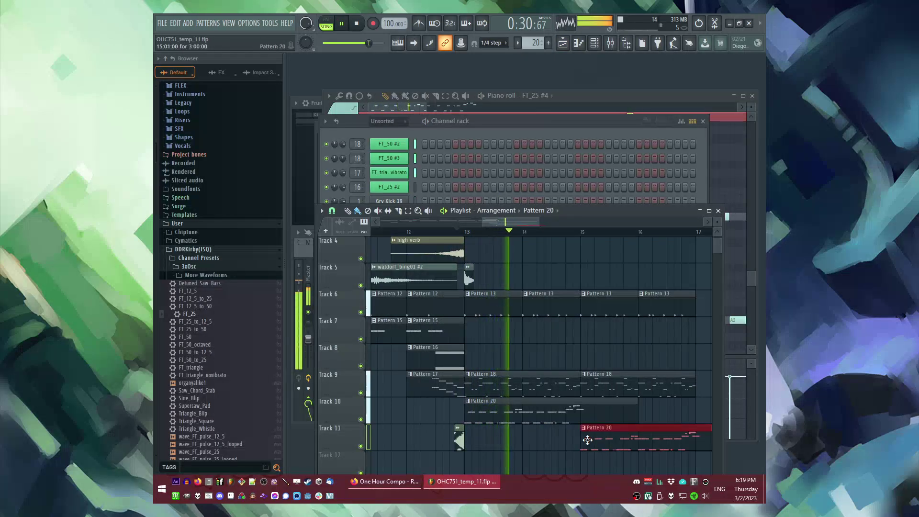
left_click(582, 427)
left_click(603, 408)
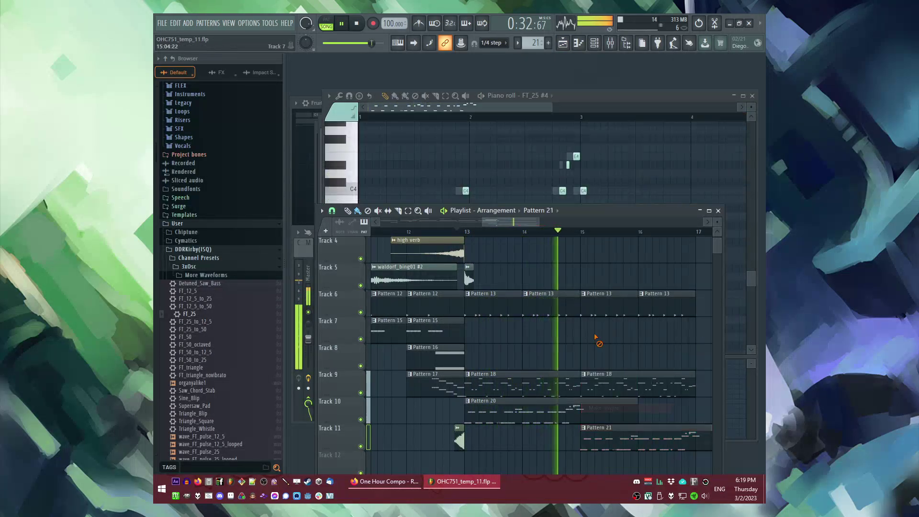
Step: Check the mixer track levels, including FT_25 #3, while the new section plays
scroll(575, 371, "down", 2)
key("F9")
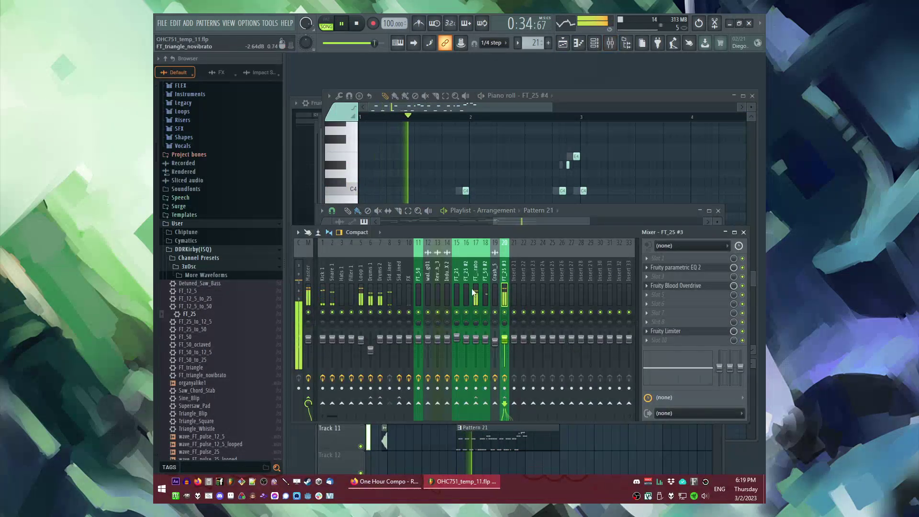
left_click(392, 294)
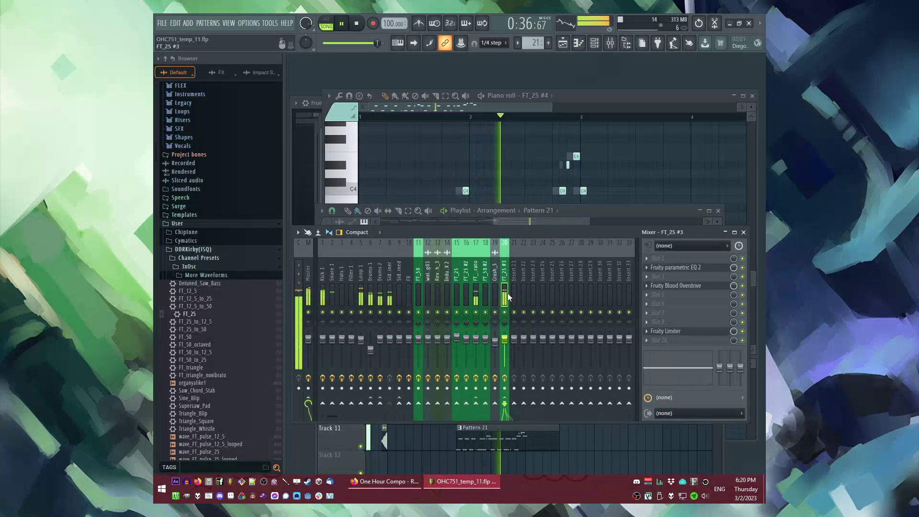
key("F7")
Step: Play the song from bar 13, open Pattern 19's FT_50 #2 melody and duplicate its first bar into bar 2
key("F5")
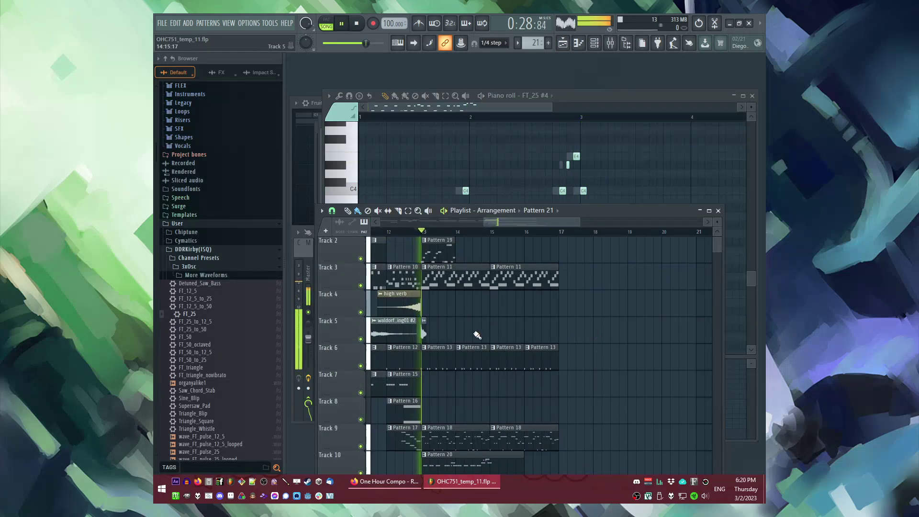
left_click(543, 213)
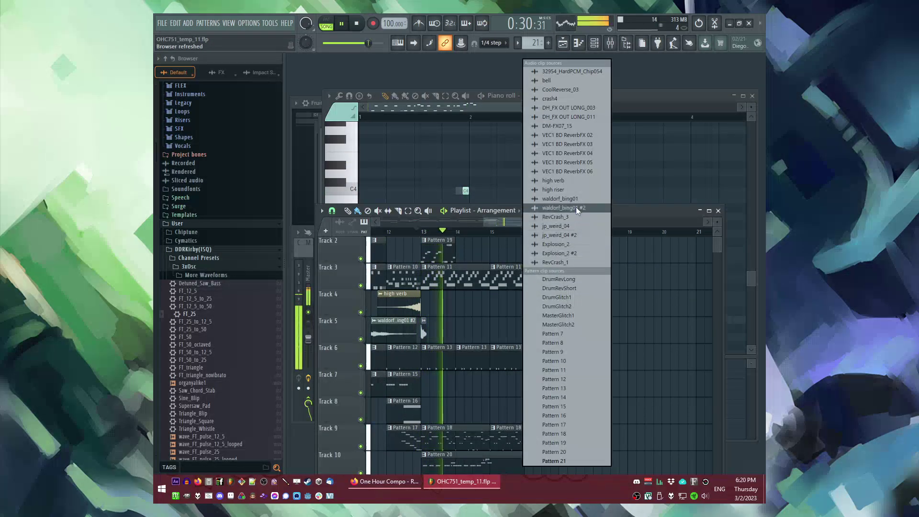
left_click(572, 293)
left_click(543, 332)
left_click(433, 274)
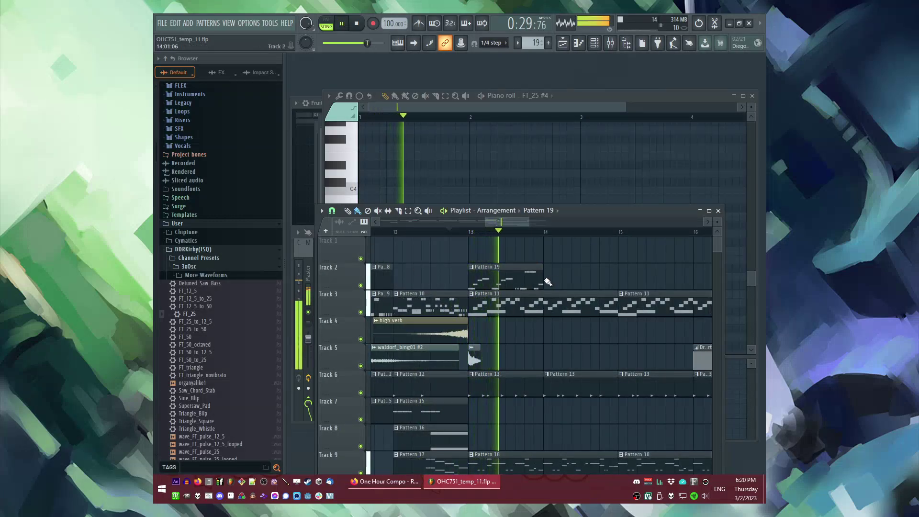
double_click(437, 277)
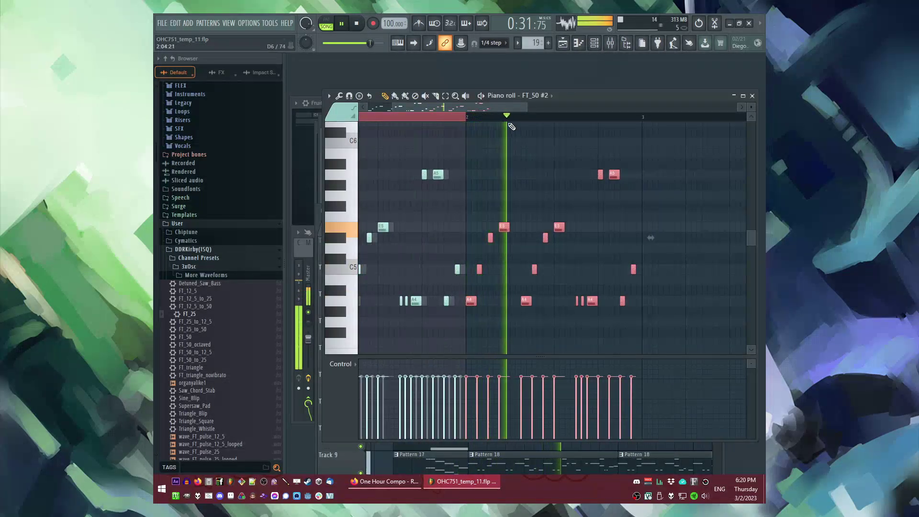
Step: Add a half-step A5 on step 10 of bar 2 in the FT_50 #2 melody and play it back
key("space")
key("space")
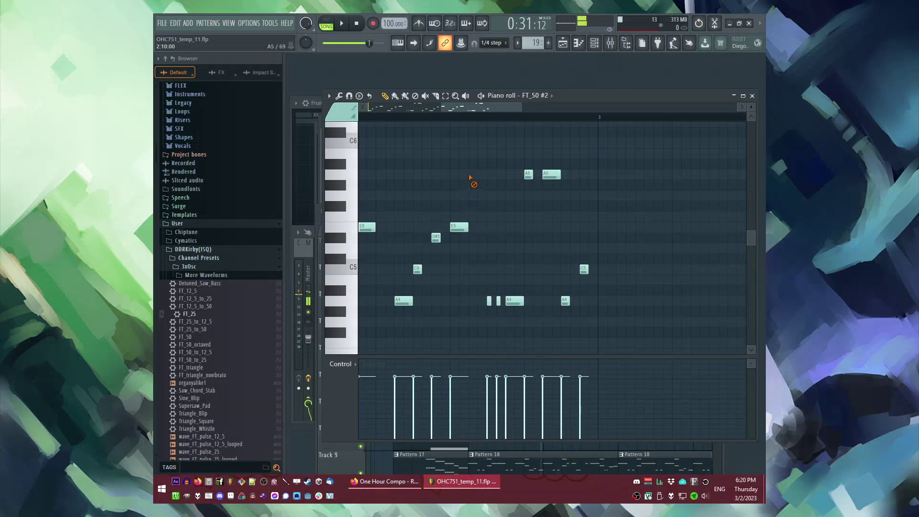
left_click(402, 114)
left_click(397, 114)
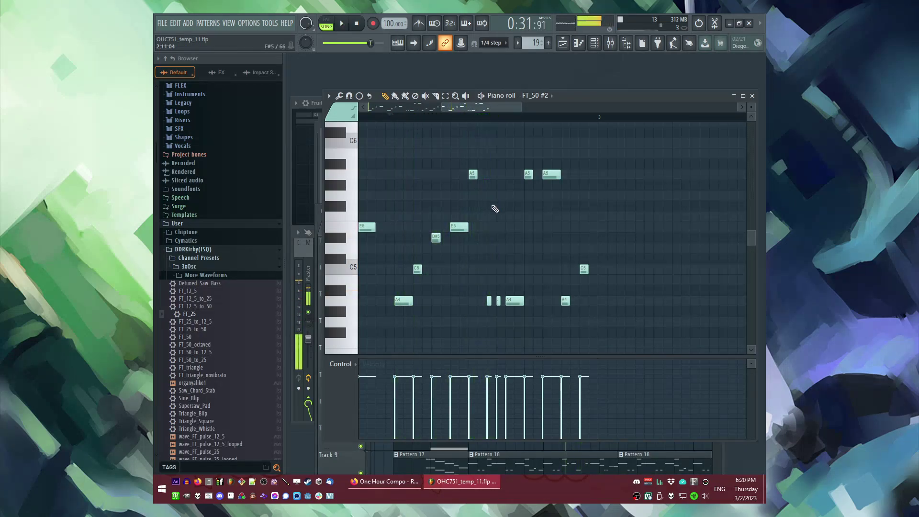
key("space")
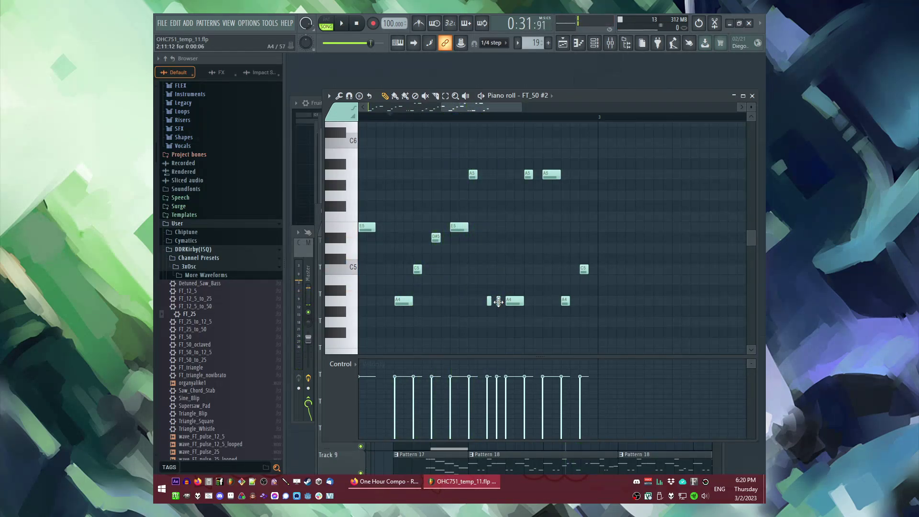
Step: Replace step 11's two short A4 notes with one half-step A4, and the A5 notes from step 13 with half-step C6 and B5
key("space")
key("space")
right_click(499, 302)
right_click(528, 174)
right_click(551, 174)
scroll(548, 188, "up", 1)
scroll(548, 188, "up", 2)
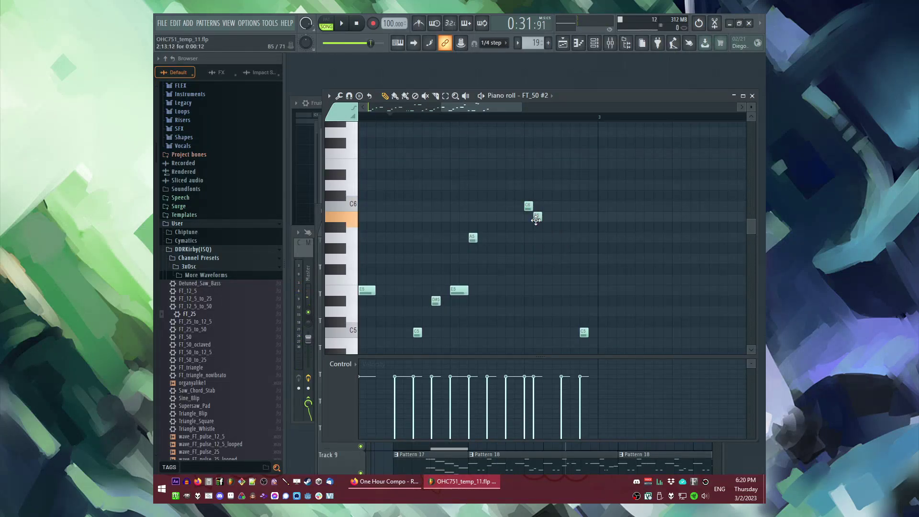
Step: Shorten the C6 and B5 notes on step 13 and follow them with a one-step A5 on step 14
key("space")
key("space")
left_click_drag(541, 213, 536, 214)
key("space")
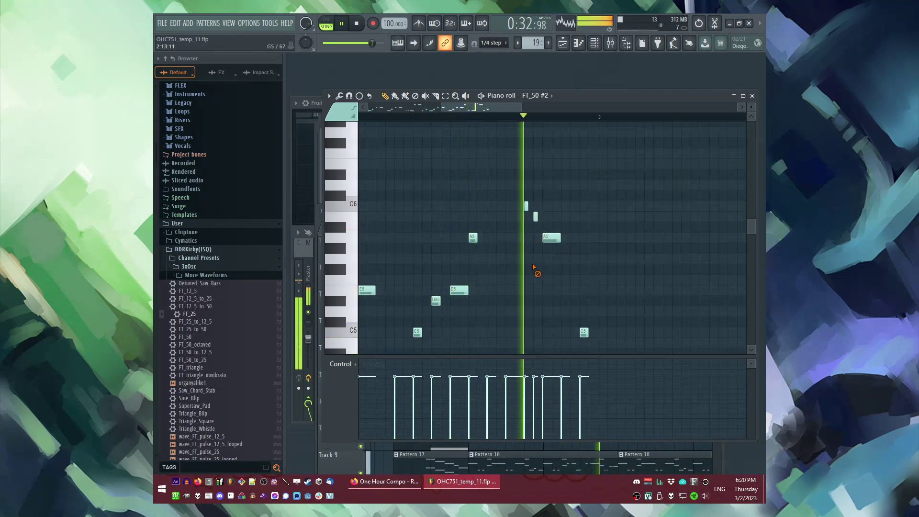
scroll(575, 261, "down", 3)
Step: Replace the last A4 and C5 of bar 2 with D#5 on step 15 and a short E5 on step 16
key("space")
scroll(572, 230, "up", 2)
left_click(562, 238)
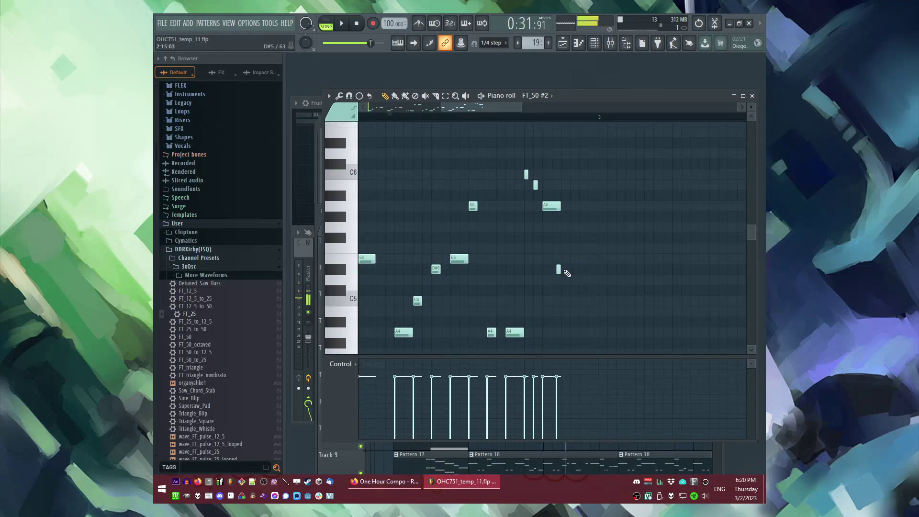
key("space")
left_click_drag(559, 269, 577, 268)
key("space")
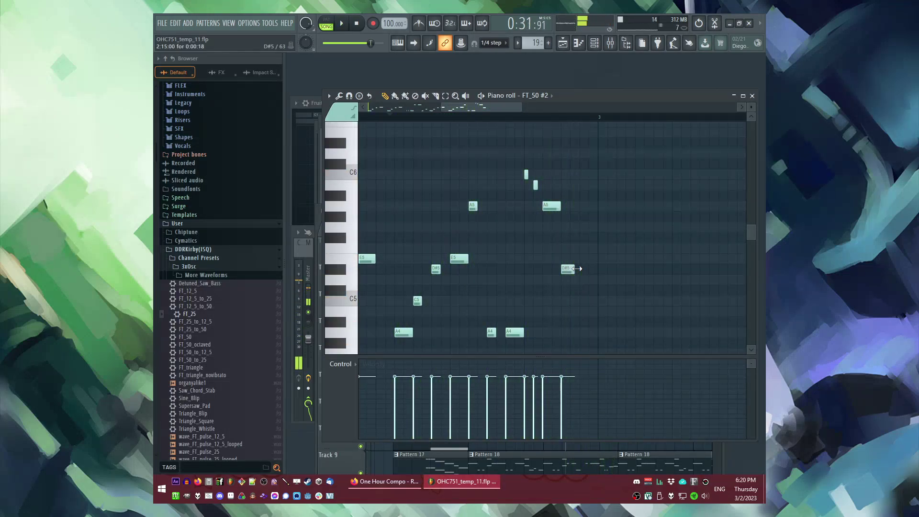
key("space")
Step: Duplicate the two-bar FT_50 #2 melody into bars 3 and 4 and play it back
scroll(577, 242, "down", 4, "ctrl")
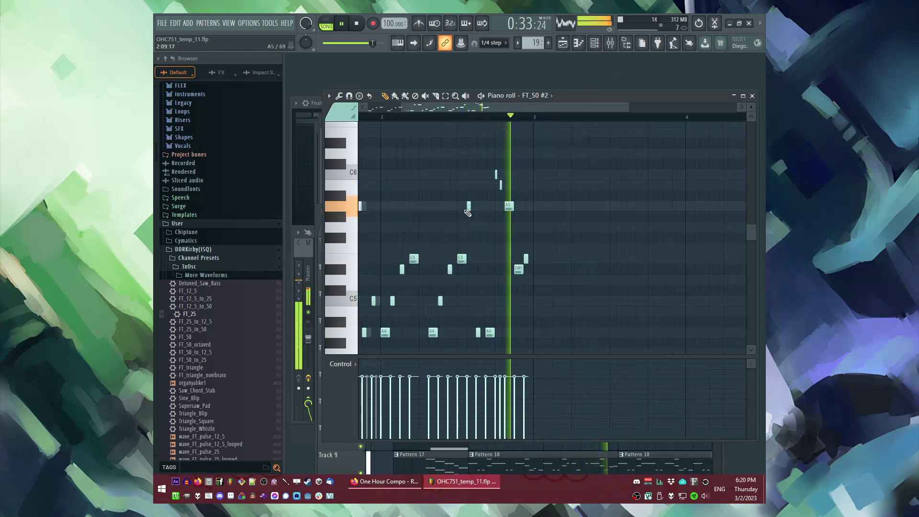
key("ctrl+a")
key("ctrl+b")
key("ctrl+d")
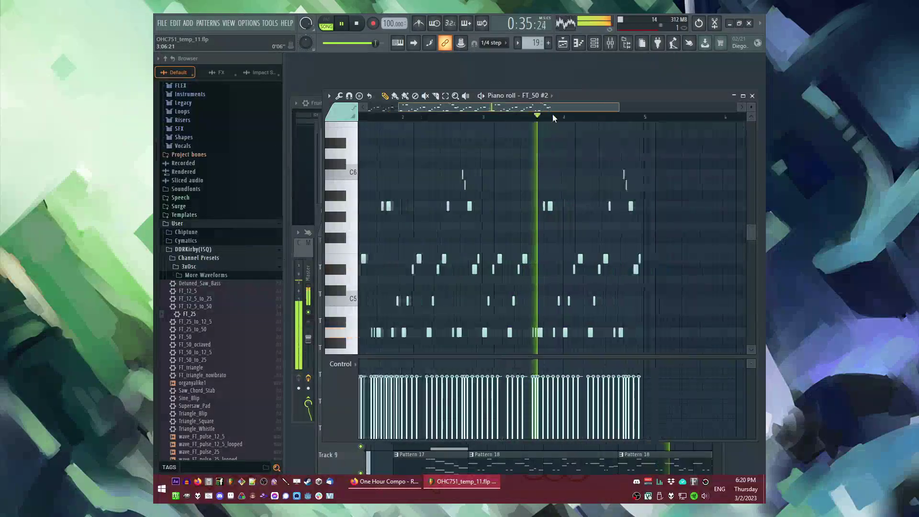
scroll(555, 163, "up", 4, "ctrl")
key("space")
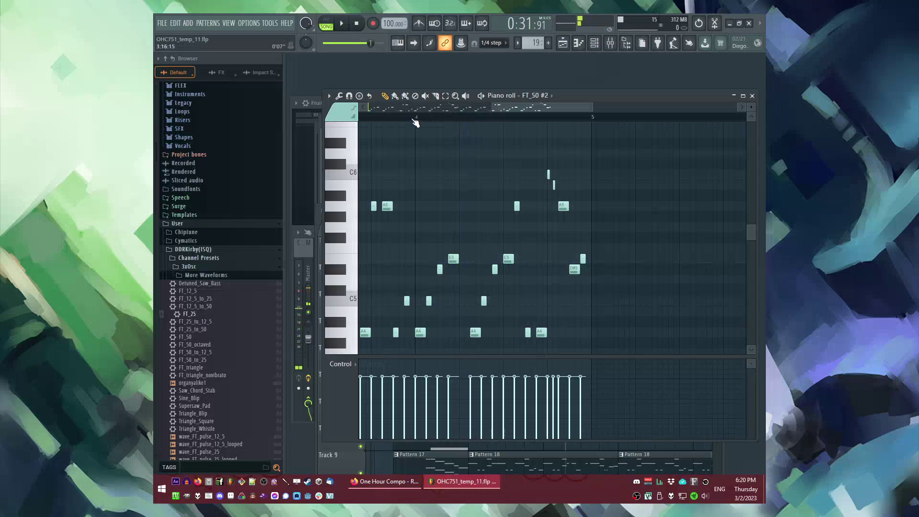
key("space")
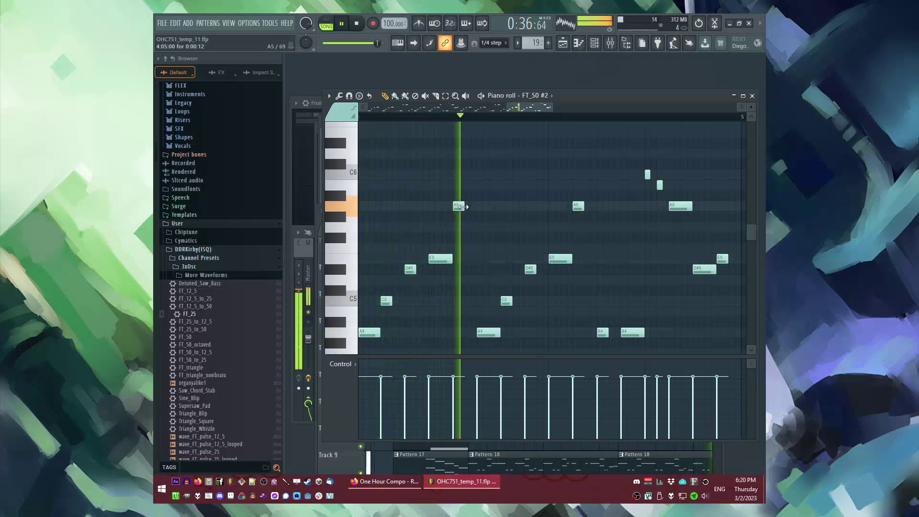
Step: Replace the A4 on step 12 of bar 4 with a one-step A5 and listen to it
key("space")
scroll(476, 138, "up", 1, "ctrl")
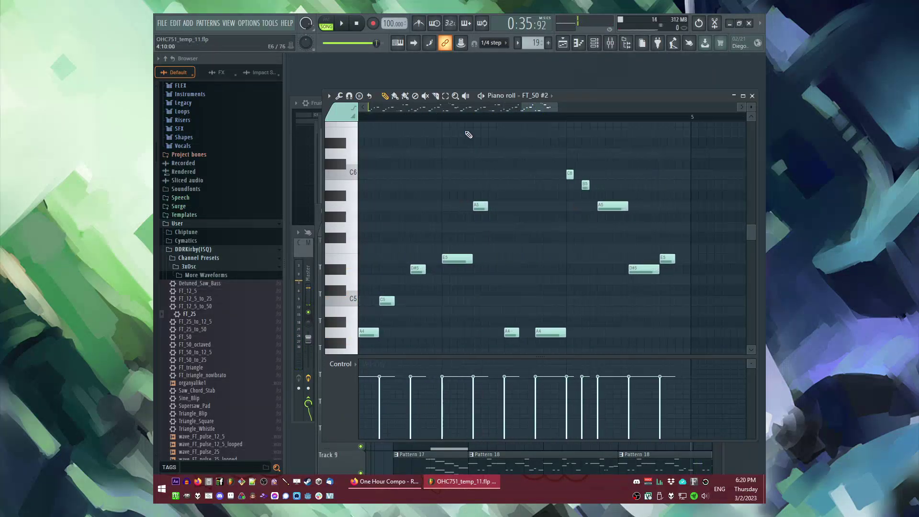
left_click(549, 334)
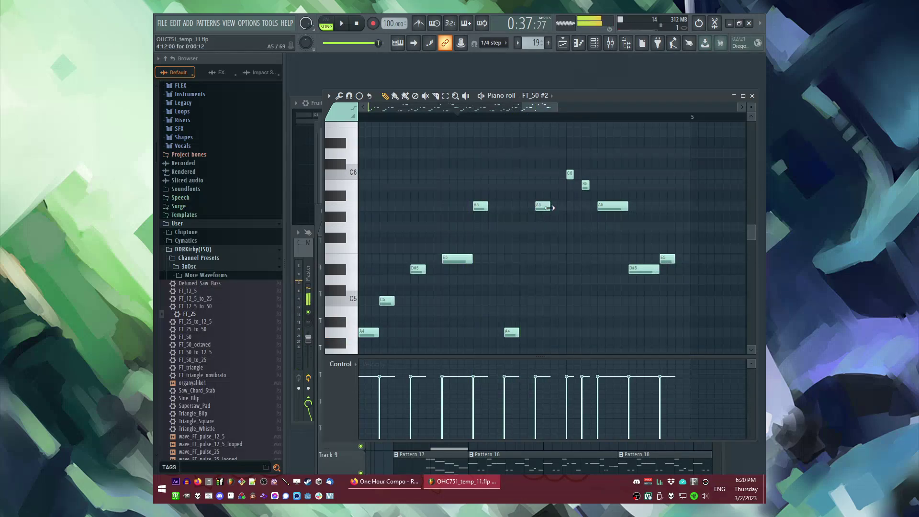
key("space")
key("space")
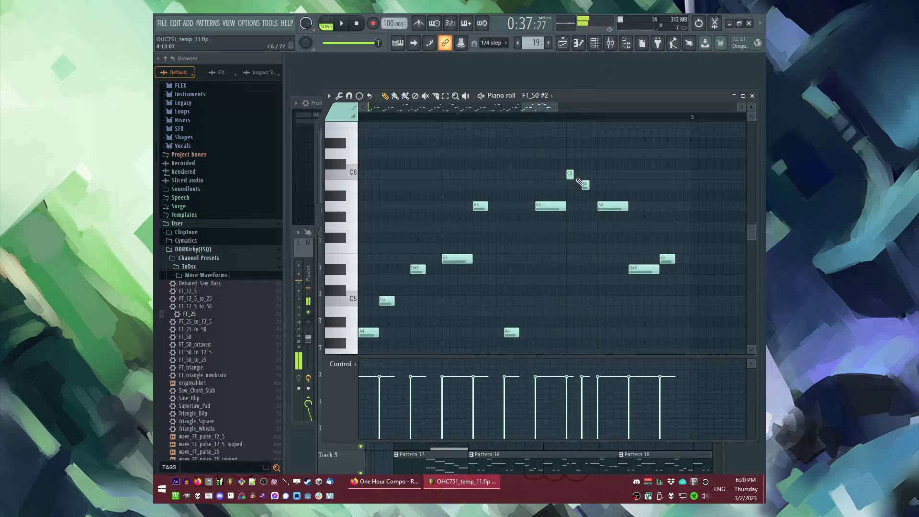
Step: Replace bar 4's C6 and B5 on step 13 with a one-step C6 and a short E6 slide, and shorten the following A5 to half a step
scroll(585, 212, "up", 1)
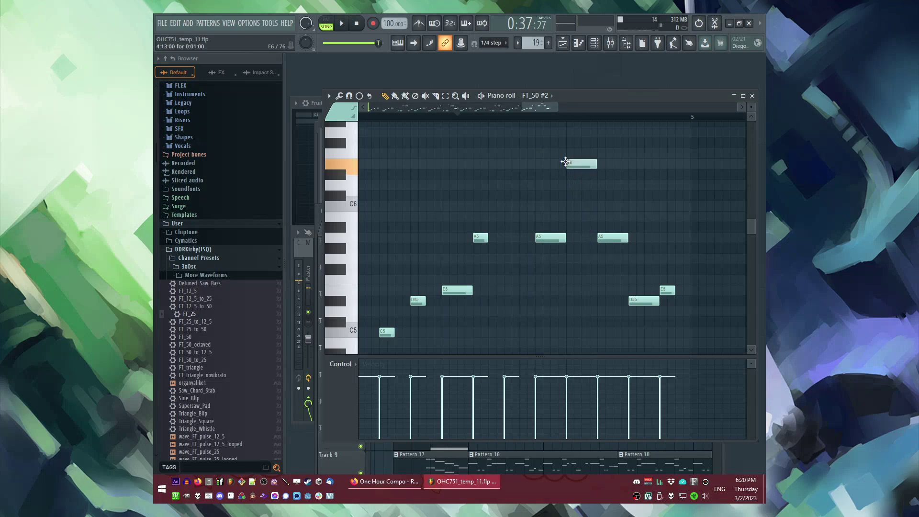
key("space")
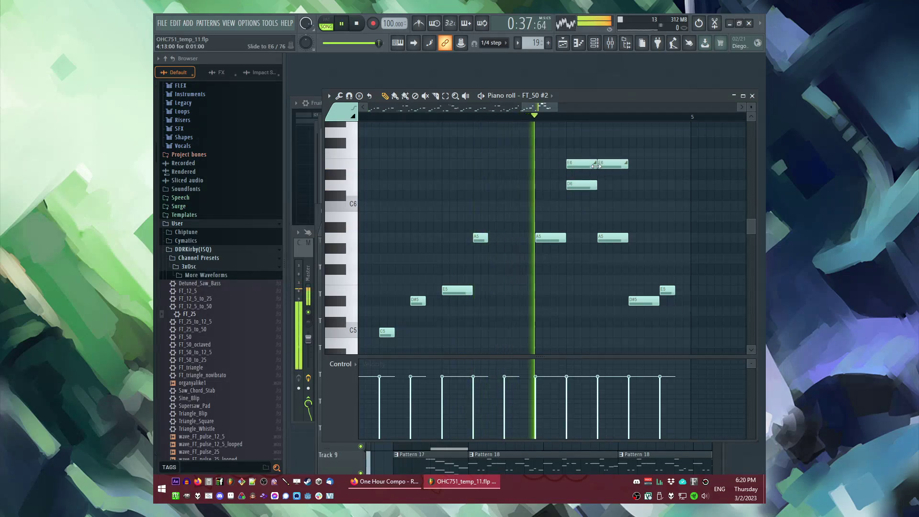
left_click(568, 163)
key("space")
key("space")
left_click_drag(570, 164, 580, 205)
key("space")
key("space")
key("space")
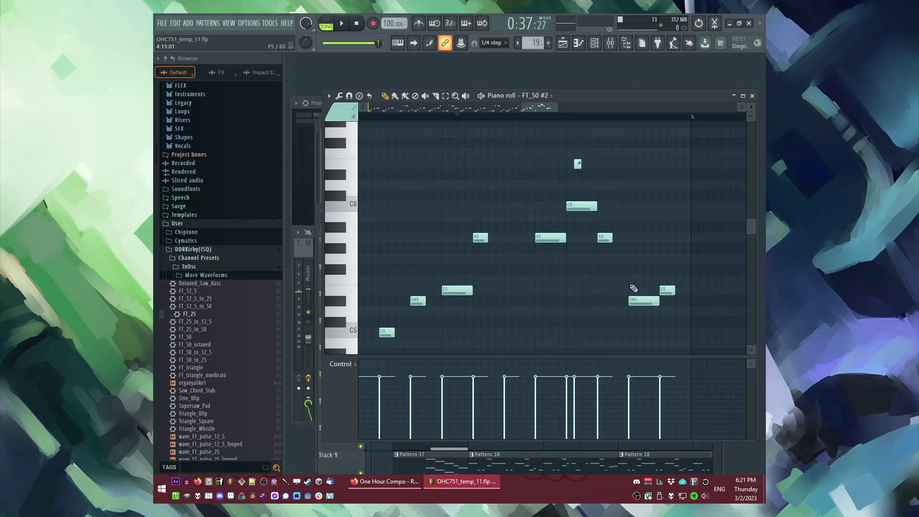
Step: Replace the D#5 and E5 ending bar 4 with an E5 just before step 15 and a half-step C5 on step 16
scroll(669, 290, "down", 4)
key("space")
left_click(667, 269)
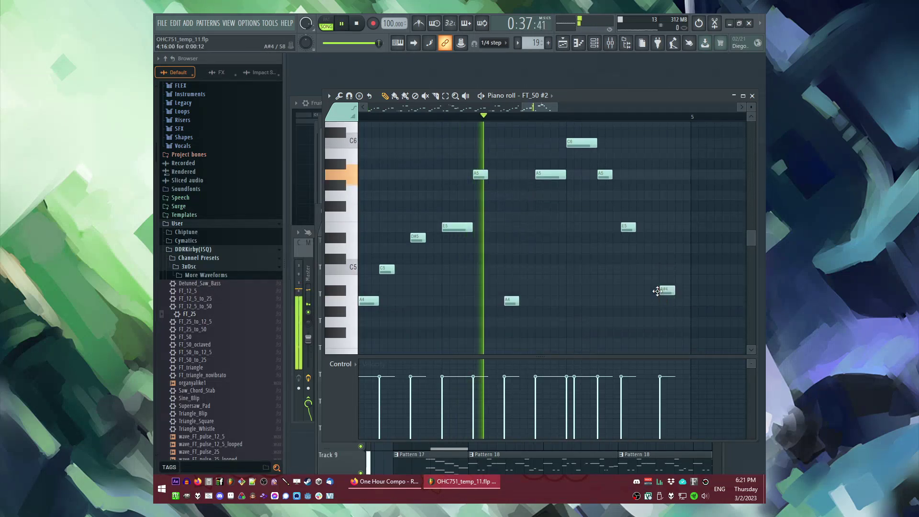
key("space")
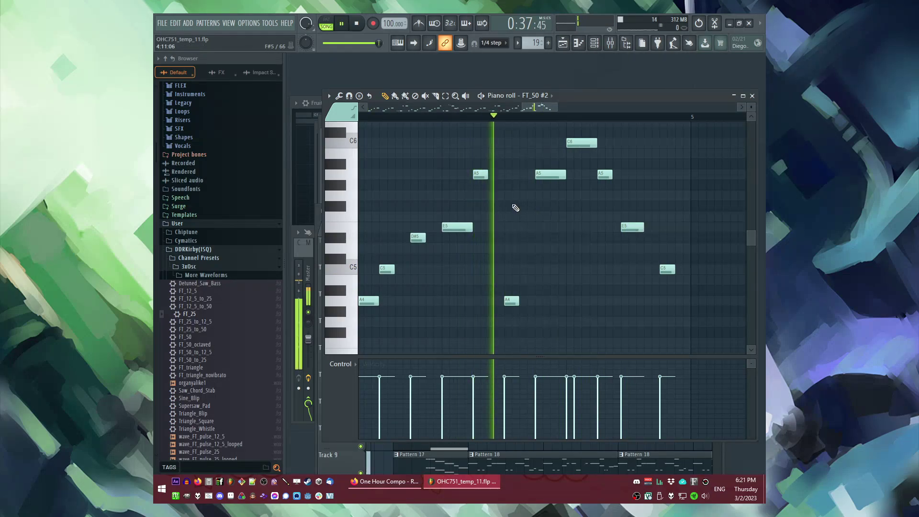
Step: Split the A5 on step 14 into two quarter-step notes, move the one-step E5 to step 15, and lengthen the final C5 to 0:00:18
scroll(513, 204, "down", 1)
key("space")
key("space")
left_click_drag(546, 228, 551, 230)
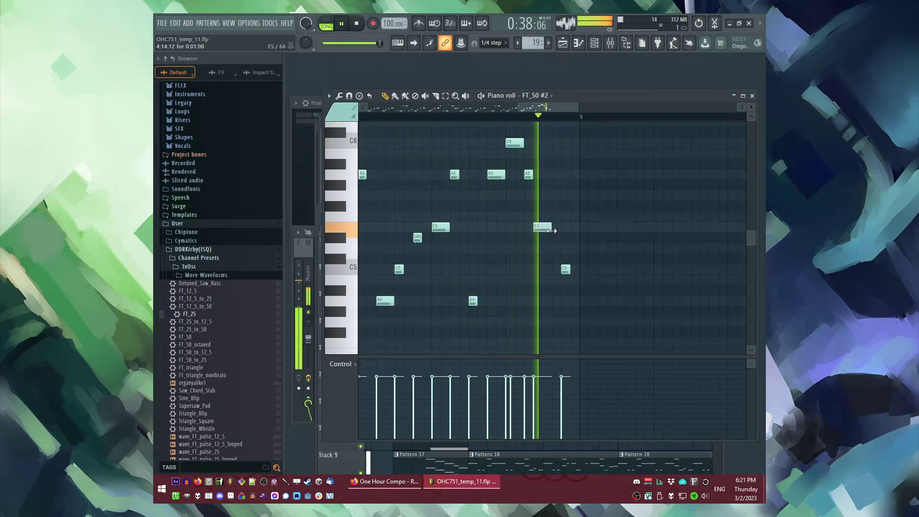
key("space")
left_click(535, 174)
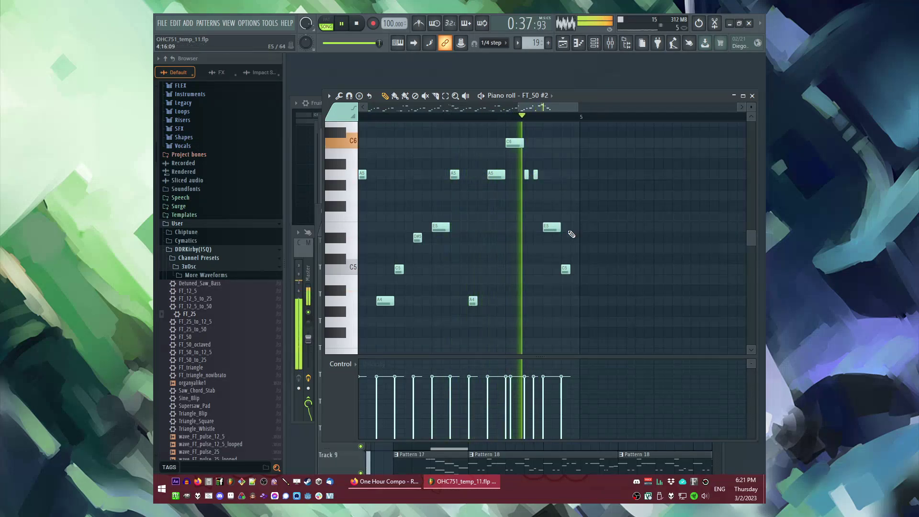
key("space")
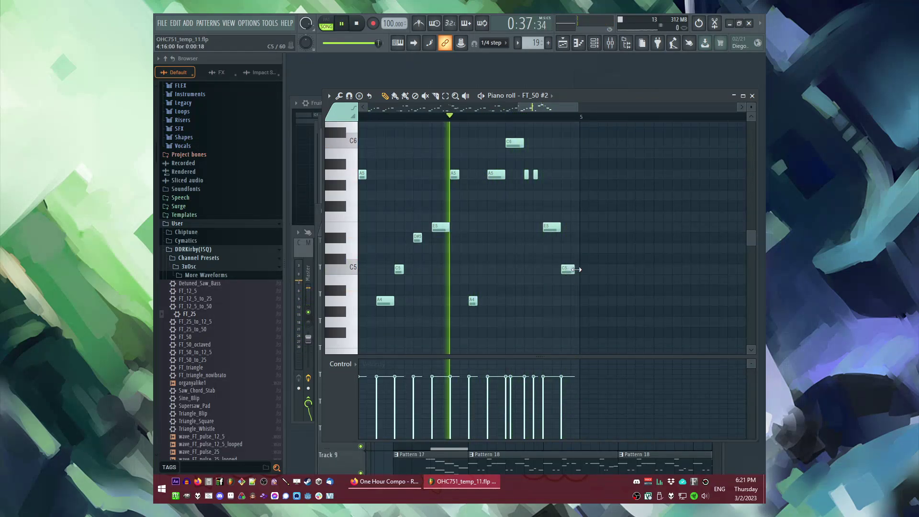
Step: Copy the finished four-bar FT_50 #2 melody into FT_50 #3 as its echo line and save a new version of the project
key("F6")
key("F5")
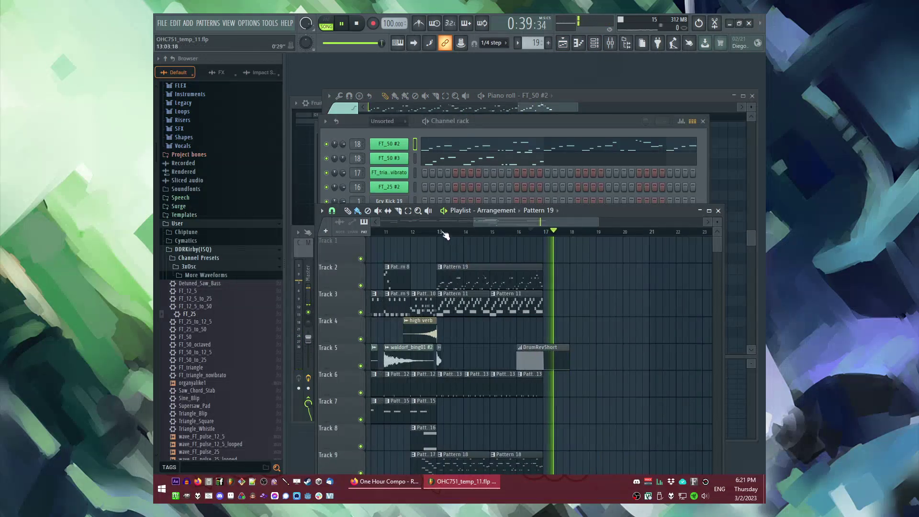
left_click(417, 159)
left_click(422, 159)
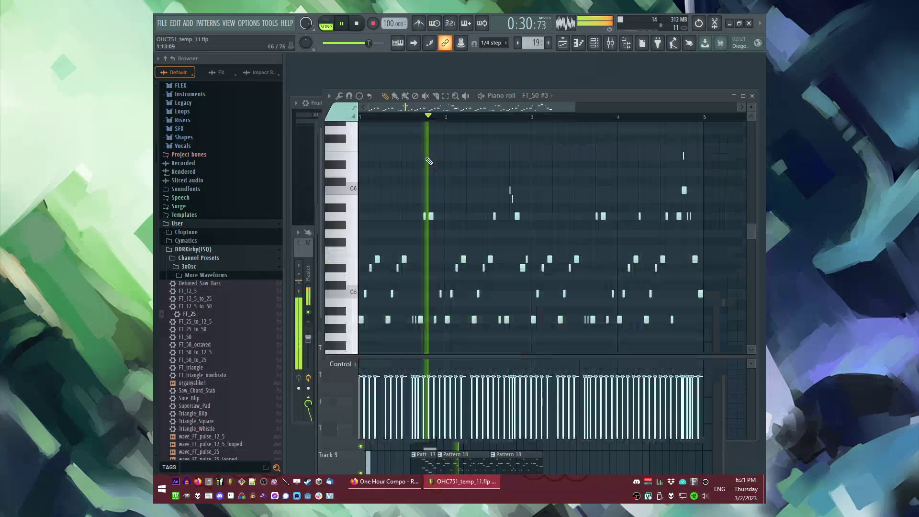
key("ctrl+a")
key("ctrl+n")
key("F6")
key("F5")
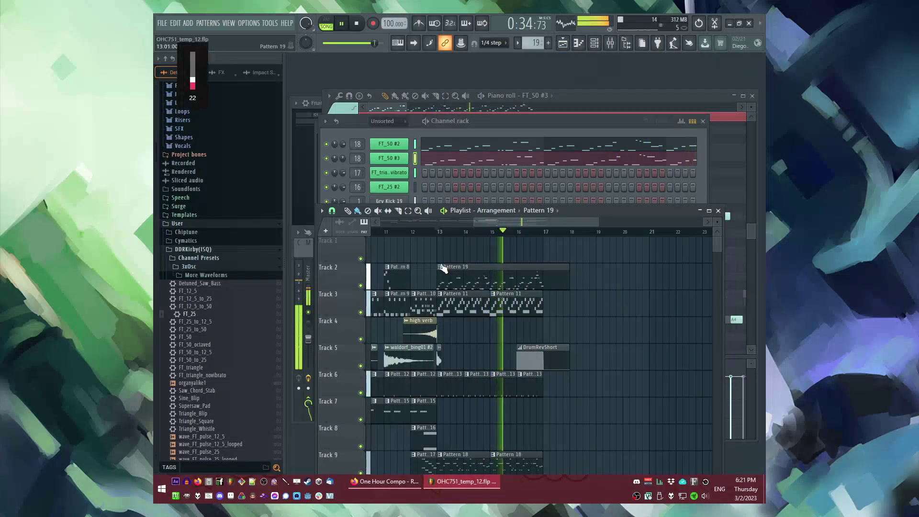
Step: Boost band 6 of the Fruity parametric EQ 2 on the FT_50 #2 mixer track by about 3.1 dB near 4.7 kHz
key("F9")
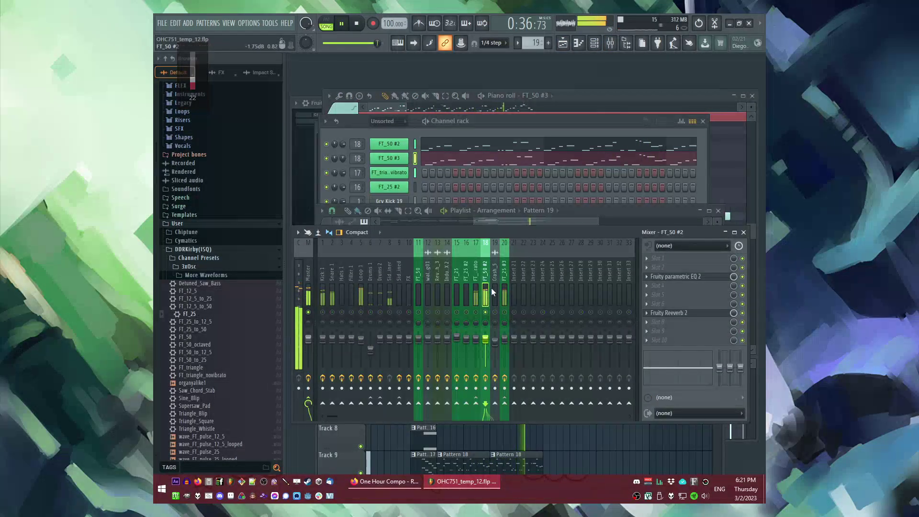
left_click(718, 276)
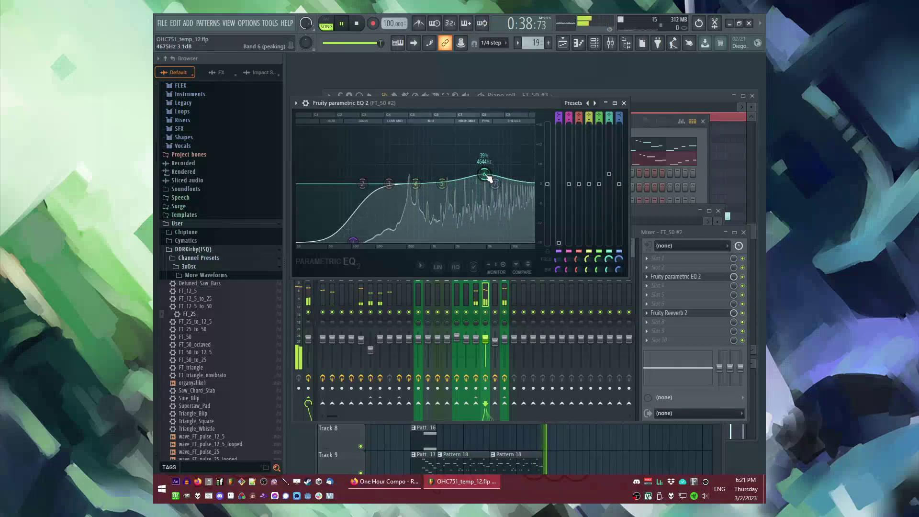
Step: Duplicate the Pattern 11 and Pattern 13 clips of bars 13 to 16 into bars 17 to 20 on Tracks 3 and 6
key("F5")
key("space")
left_click_drag(436, 317, 576, 370)
key("ctrl+b")
key("space")
scroll(569, 360, "down", 3)
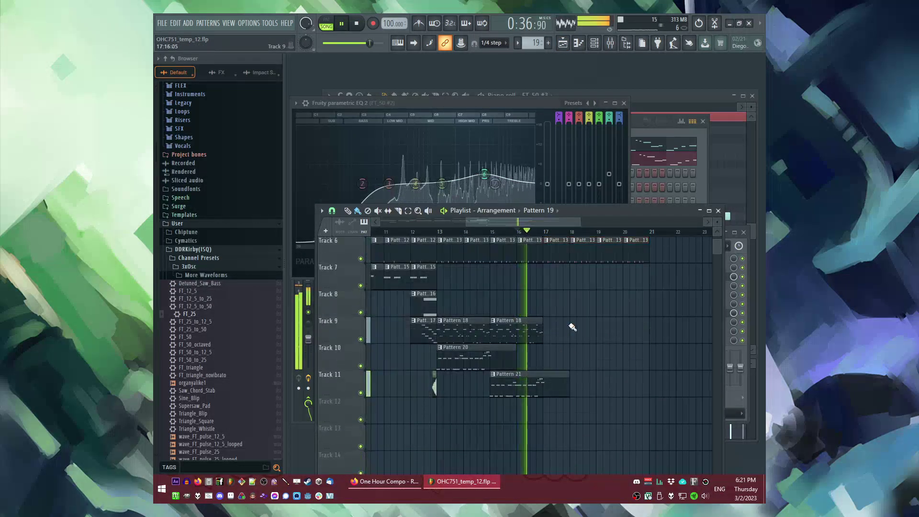
scroll(526, 335, "up", 3)
scroll(507, 309, "down", 3)
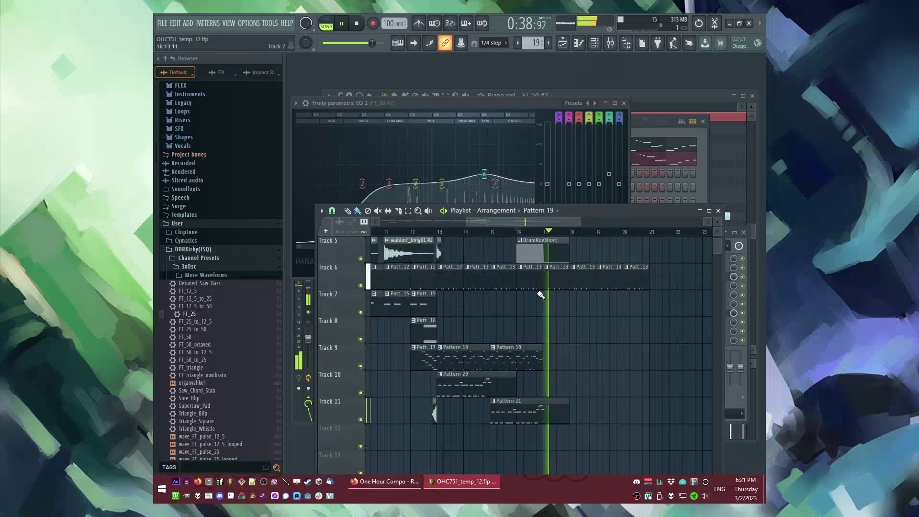
Step: Duplicate the Pattern 18 clips into bars 17 to 20, and copy Pattern 20 to bar 17 and Pattern 21 to bar 19
left_click_drag(586, 369, 479, 343)
key("ctrl+b")
left_click_drag(575, 421, 474, 371)
key("ctrl+b")
left_click_drag(586, 388, 566, 388)
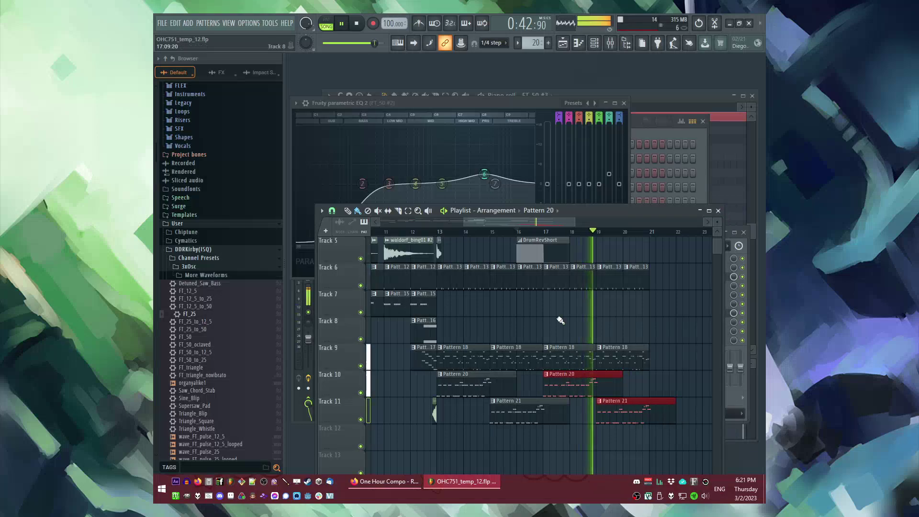
left_click(567, 387)
Step: Play the arrangement from bar 9 and again from bar 12 to review the section starting at bar 13
scroll(475, 248, "down", 3)
left_click(480, 232)
scroll(508, 268, "up", 4)
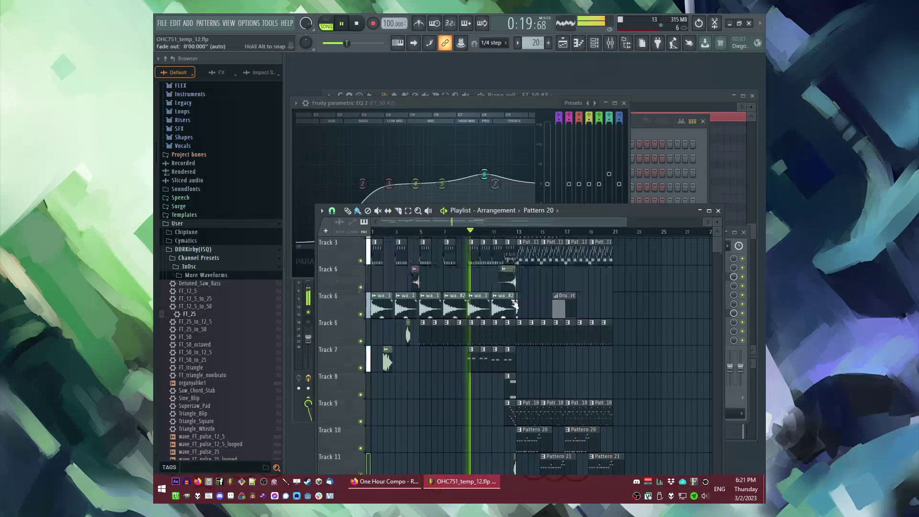
scroll(523, 289, "up", 3)
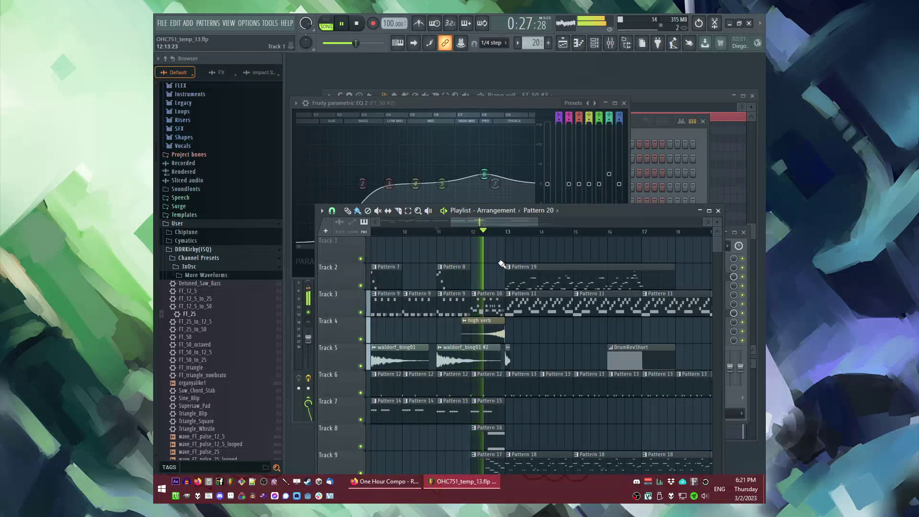
left_click(471, 232)
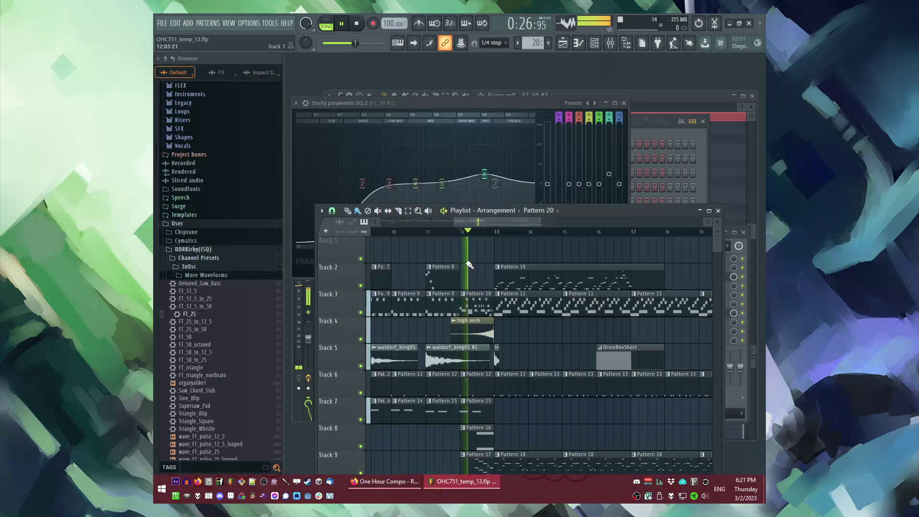
scroll(504, 307, "down", 4)
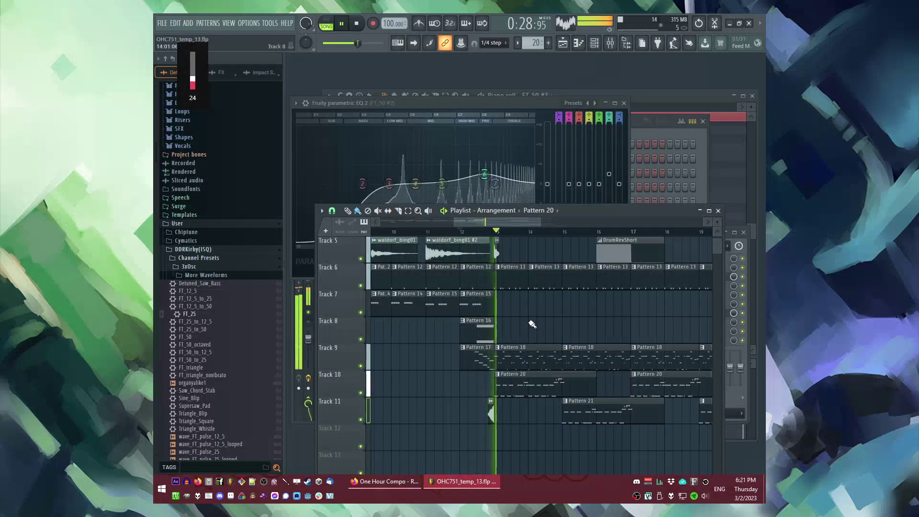
scroll(507, 335, "right", 2)
scroll(504, 332, "up", 4)
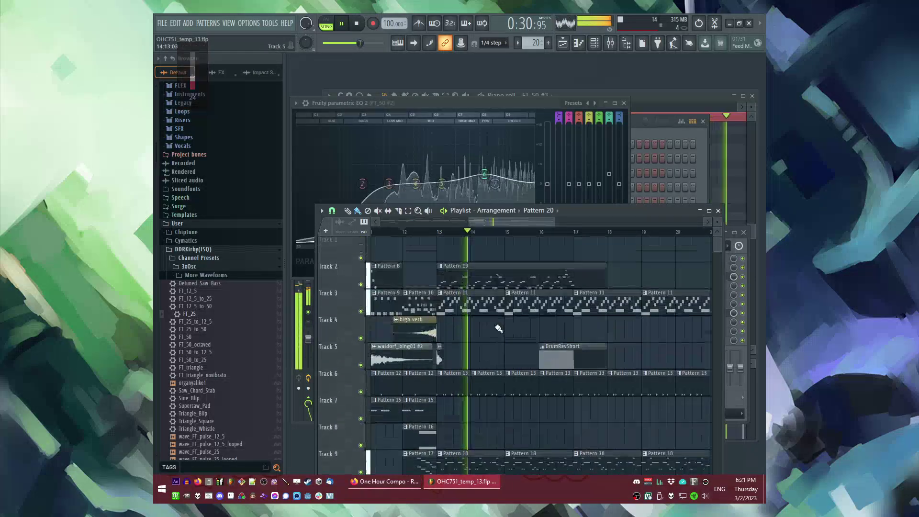
scroll(498, 349, "down", 2)
scroll(474, 411, "down", 3)
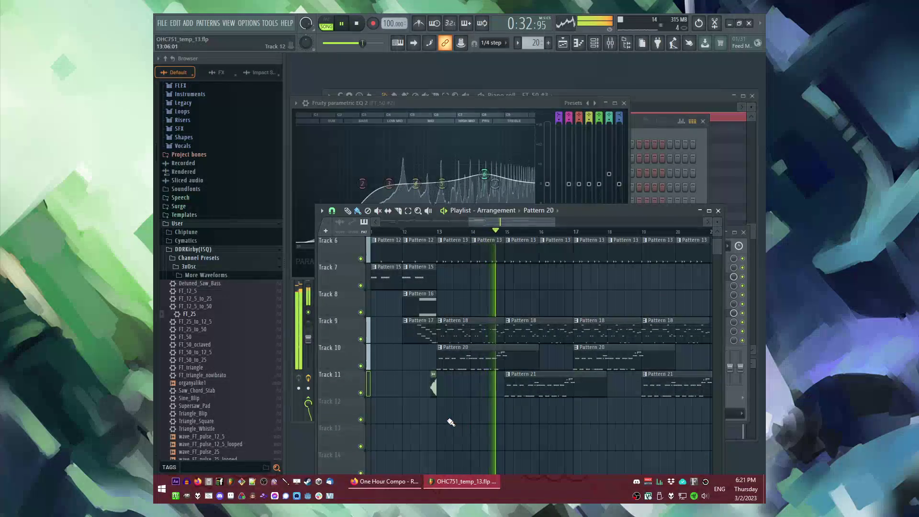
Step: Create a new empty Pattern 22 and place its clip on Track 12 at bar 17
key("F4")
key("Return")
left_click(445, 421)
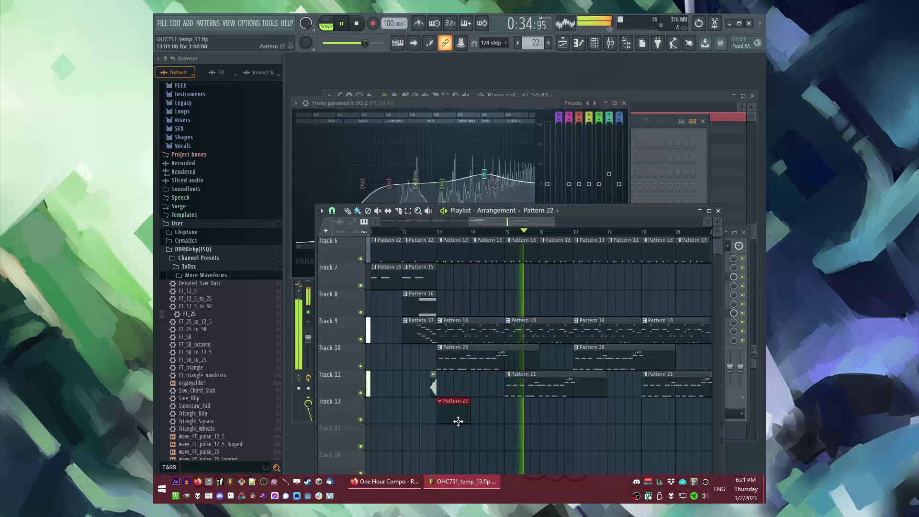
key("F6")
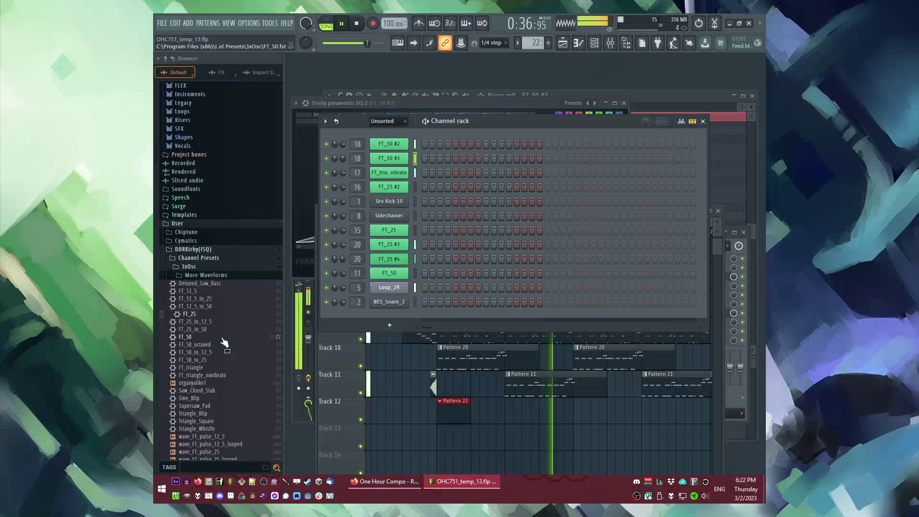
key("F5")
left_click_drag(451, 404, 571, 424)
Step: Place a second Pattern 19 melody clip on Track 1 starting at bar 17
key("space")
scroll(527, 287, "up", 5)
left_click(523, 276)
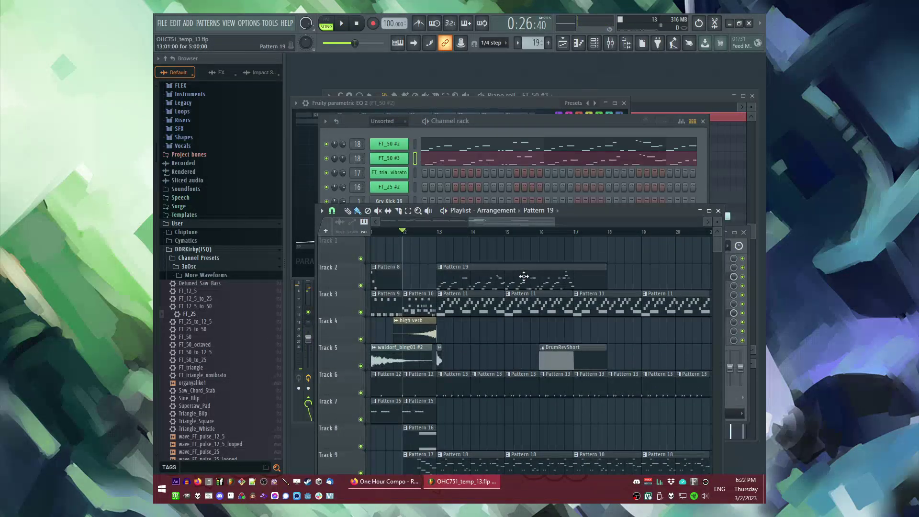
scroll(522, 268, "right", 2)
left_click(520, 252)
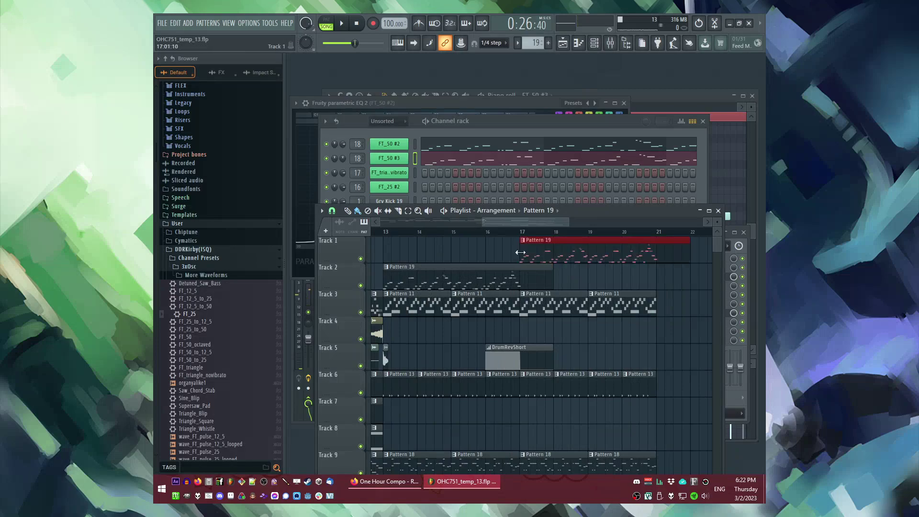
Step: Listen to the transition into bar 17 and make the Pattern 19 clip there unique
left_click(507, 230)
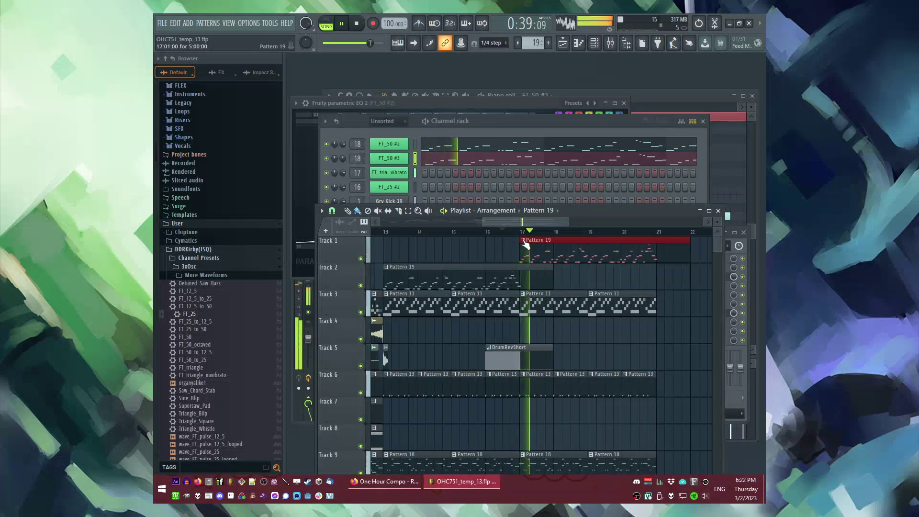
key("space")
right_click(524, 241)
left_click(538, 302)
key("space")
scroll(572, 279, "down", 3)
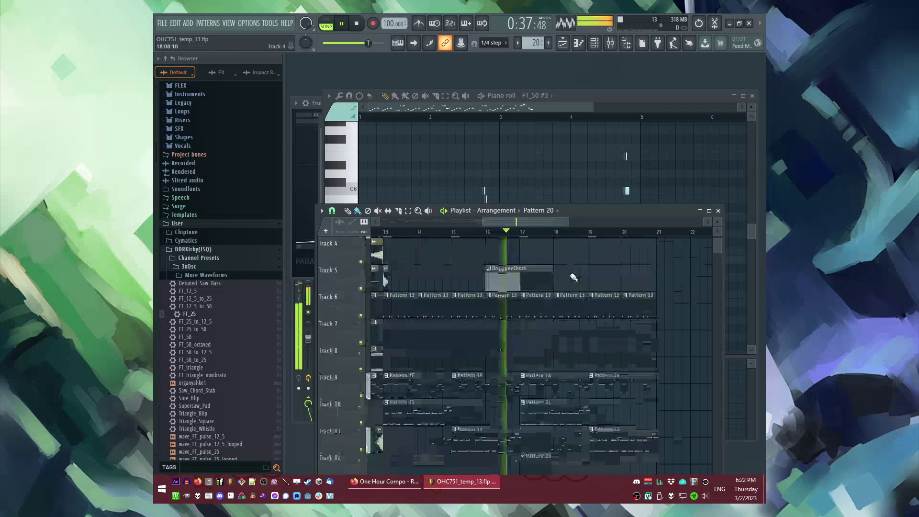
Step: Make the Pattern 13 drum clip at bar 16 unique and show its step sequence
left_click(488, 293)
left_click(503, 357)
key("F6")
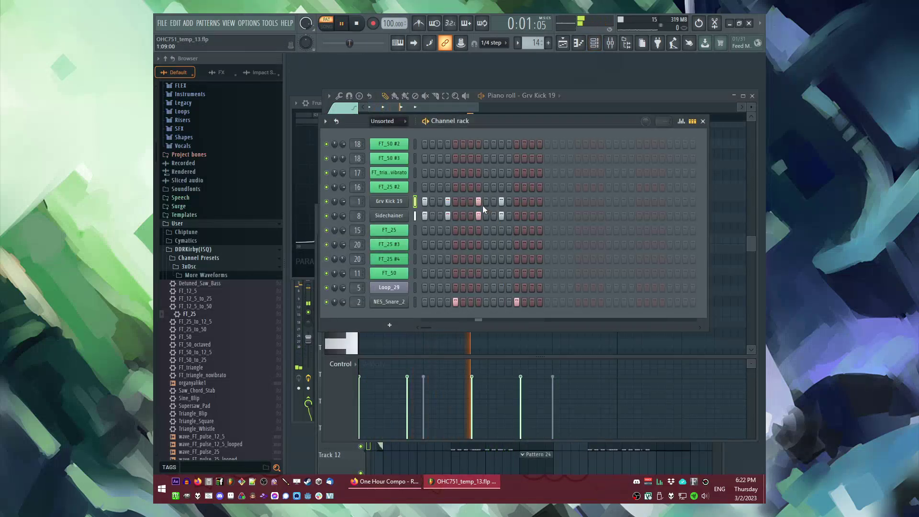
Step: Add Grv Kick 19 hits on steps 7, 10, 12 and 15 and a Sidechainer hit on step 15 of the unique drum pattern
left_click(469, 202)
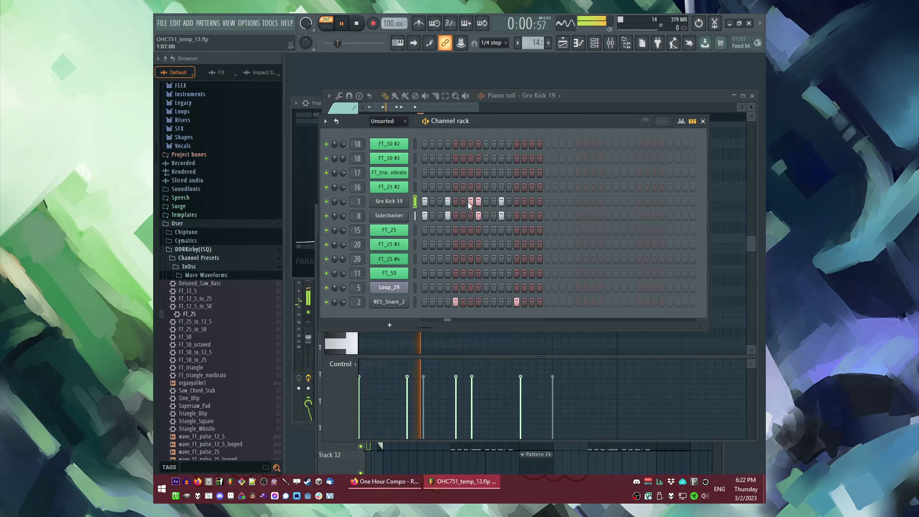
left_click(509, 201)
left_click(493, 201)
key("space")
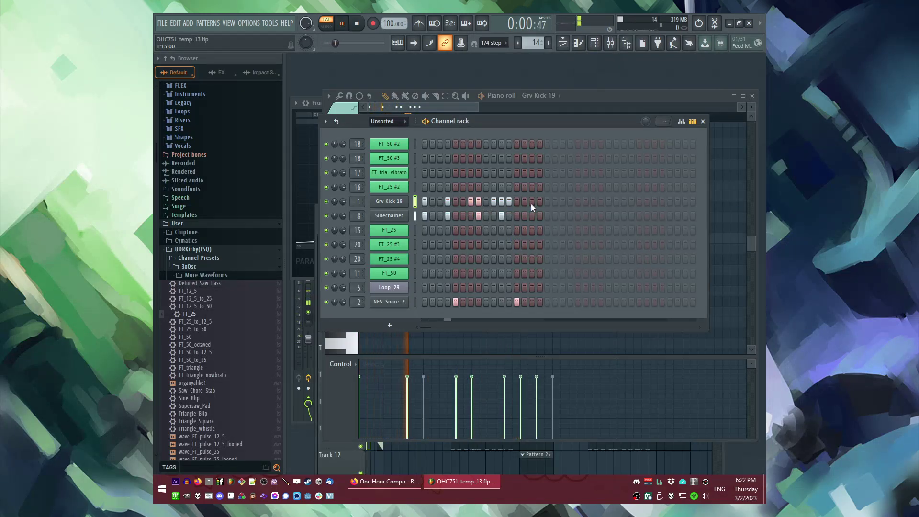
left_click(532, 202)
left_click(532, 216)
key("space")
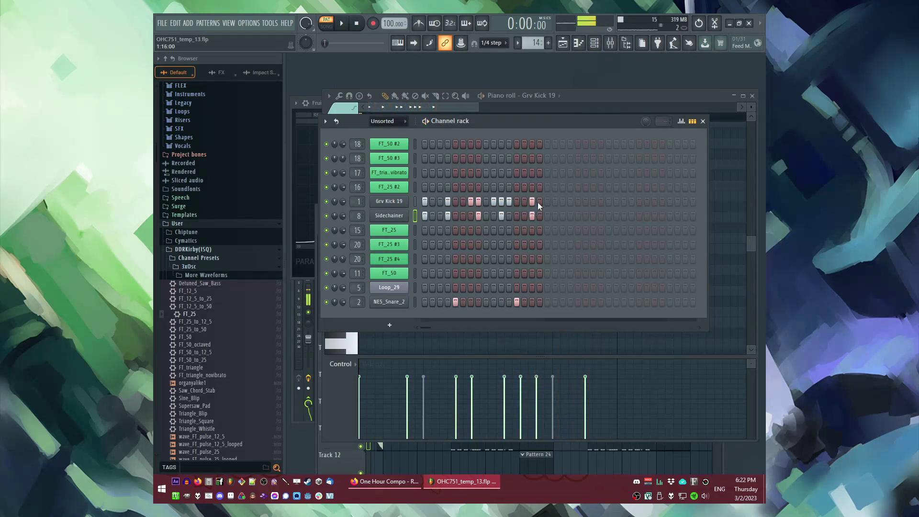
Step: Play the arrangement in song mode to hear the new drum fill at bar 16 leading into bar 17
key("F6")
key("F5")
key("l")
key("space")
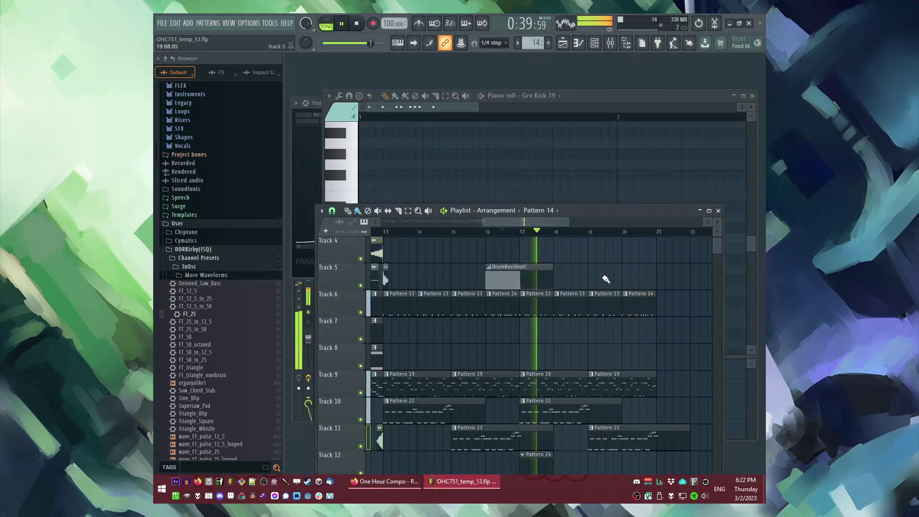
scroll(558, 294, "down", 3)
key("space")
key("space")
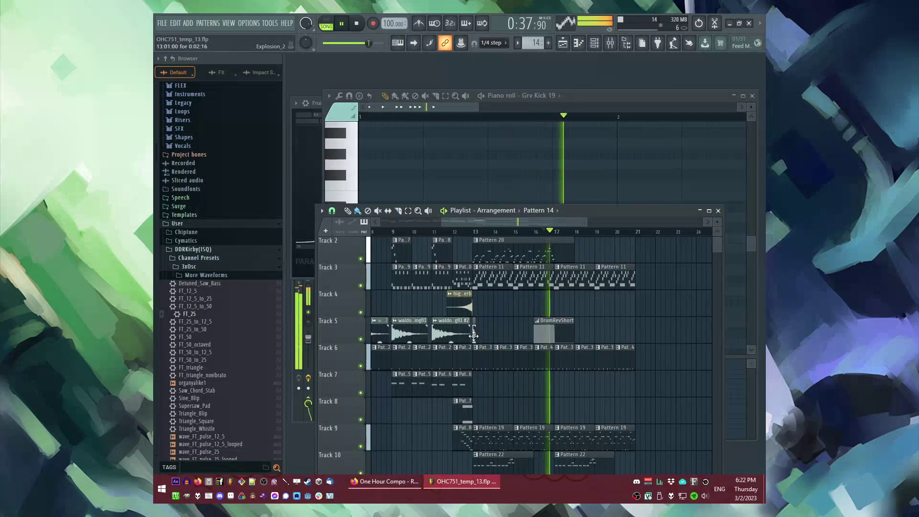
Step: Try an Explosion_2 clip on Track 7 at bar 17
scroll(587, 384, "up", 3)
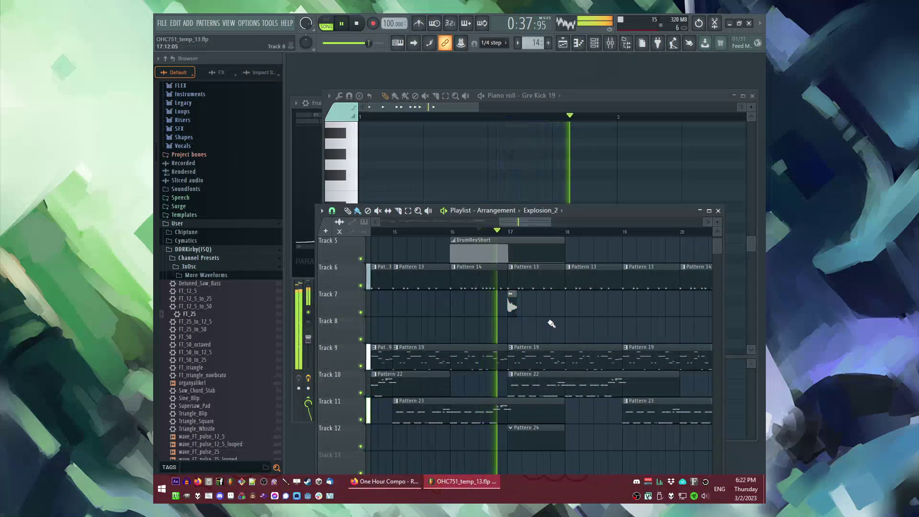
scroll(506, 294, "up", 2)
key("space")
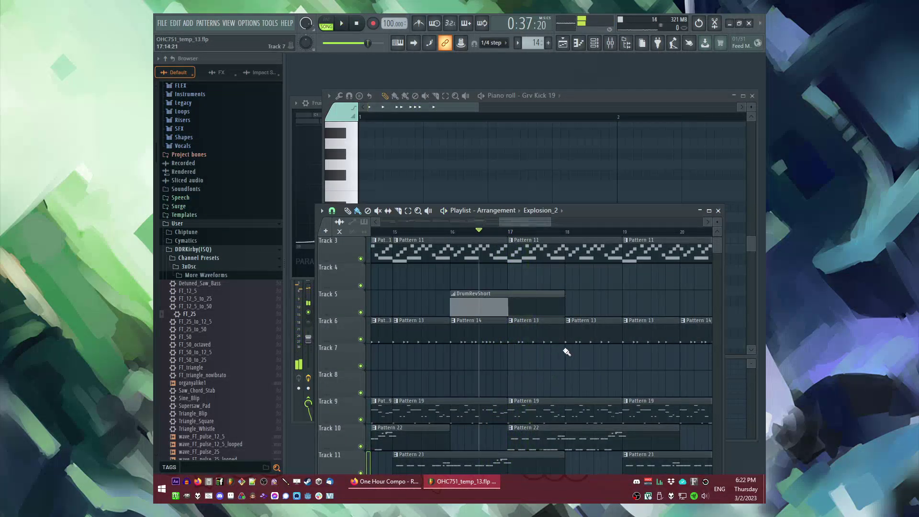
Step: Place a 32954_HardPCM_Chip054 clip on Track 7 ending at bar 17 and listen to the transition
scroll(558, 353, "down", 3)
scroll(427, 297, "down", 3)
scroll(428, 335, "up", 2)
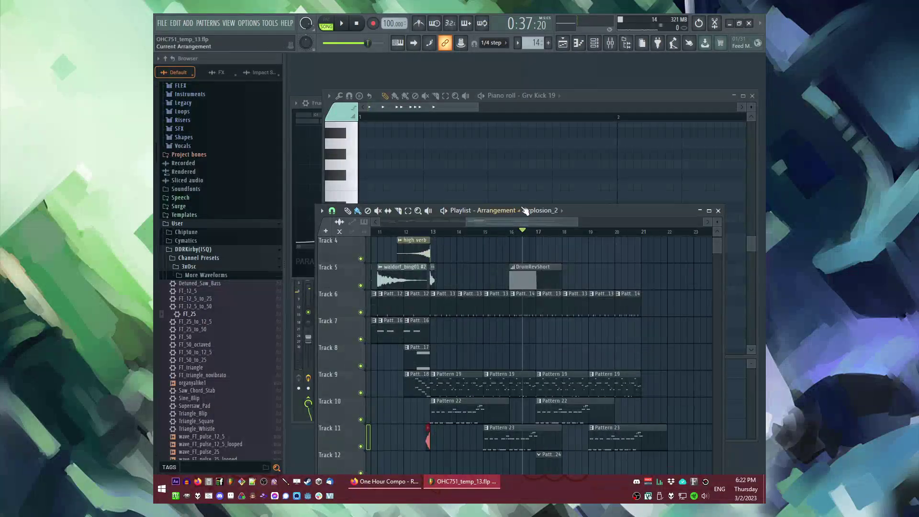
left_click(540, 211)
left_click(564, 53)
key("space")
left_click_drag(544, 335, 440, 329)
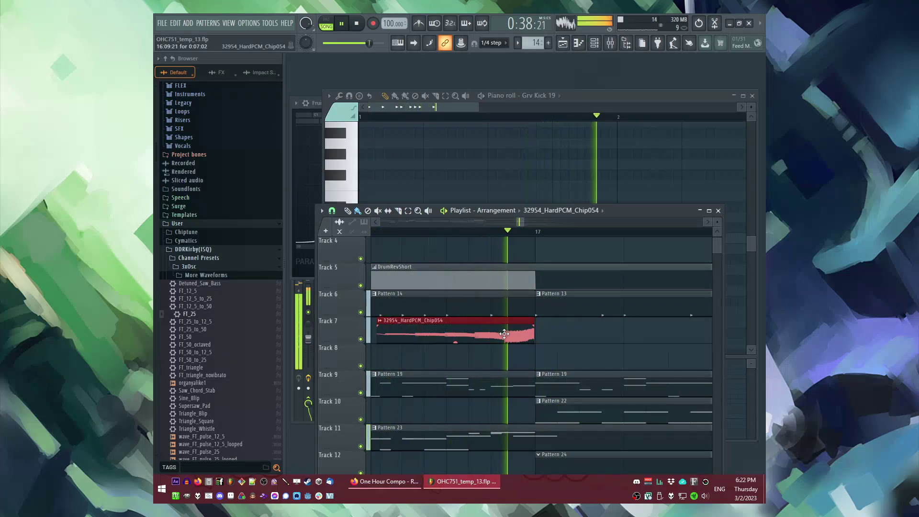
scroll(506, 334, "down", 3)
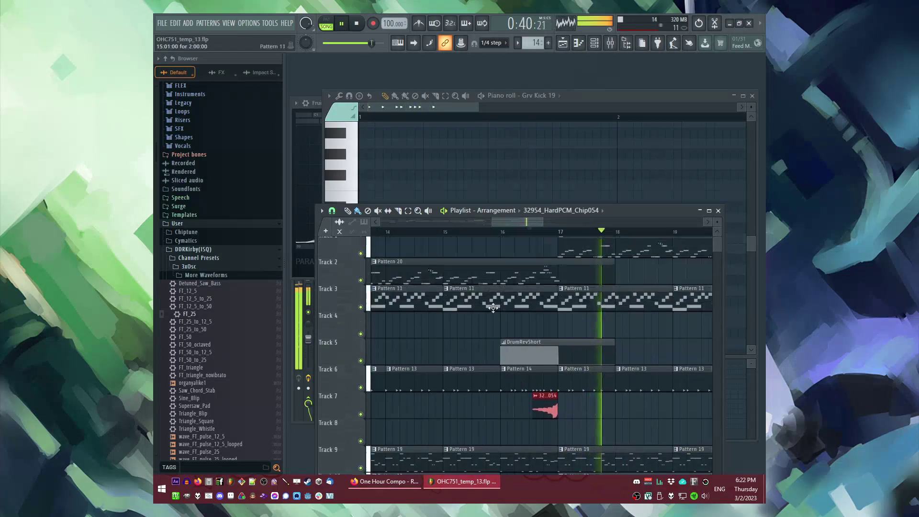
scroll(526, 334, "down", 2)
scroll(527, 334, "up", 2)
left_click(431, 231)
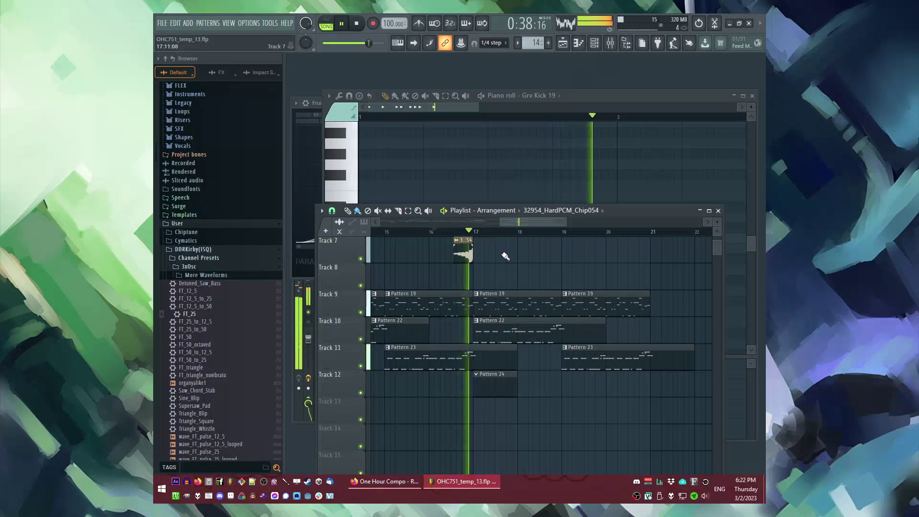
Step: Add the FT_50 preset as a new channel for Pattern 24
key("space")
key("F7")
left_click_drag(194, 322, 202, 328)
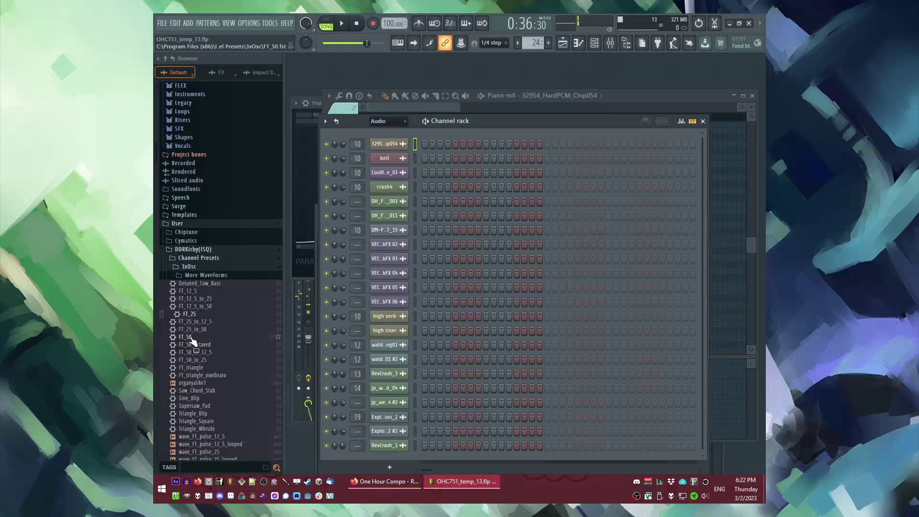
left_click_drag(385, 131, 541, 205)
key("space")
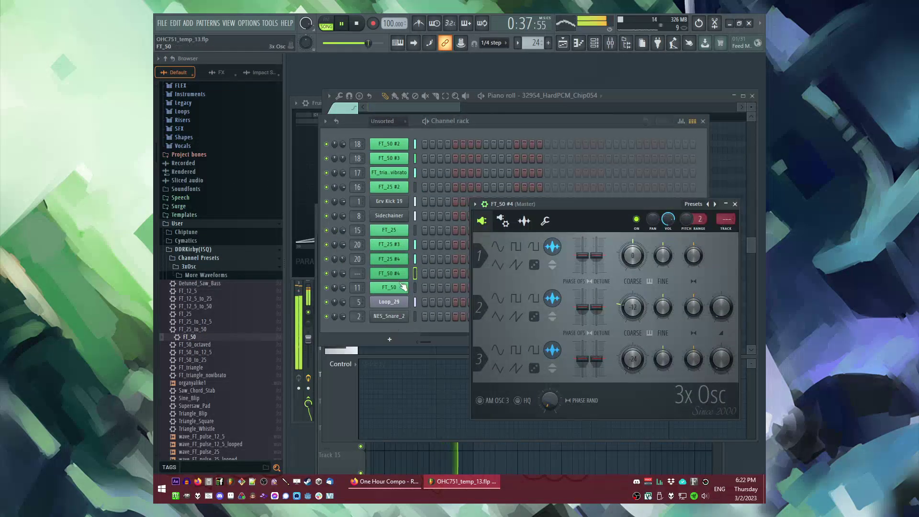
Step: Write an A4, D#5 and E5 chord two steps long on steps 1, 4 and 7 of the new FT_50 channel
right_click(388, 273)
left_click(417, 273)
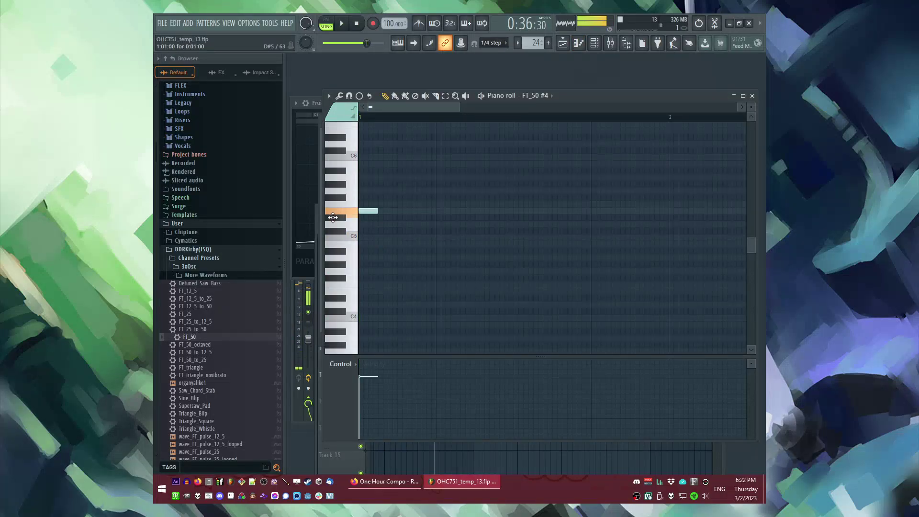
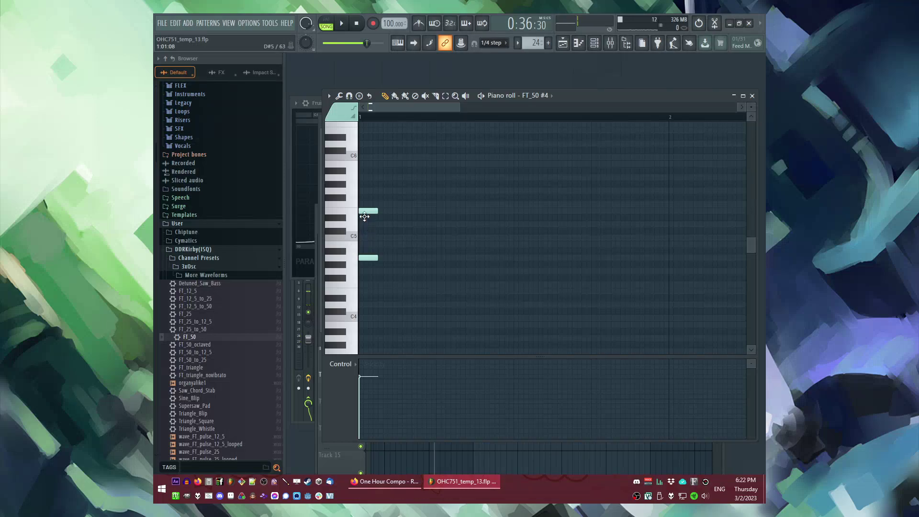
key("space")
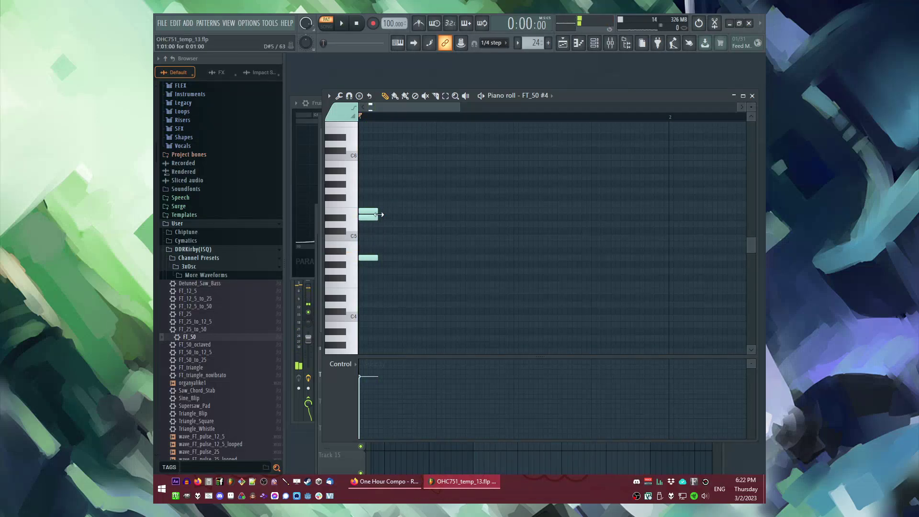
key("ctrl+a")
left_click_drag(378, 211, 397, 212)
scroll(398, 212, "down", 2)
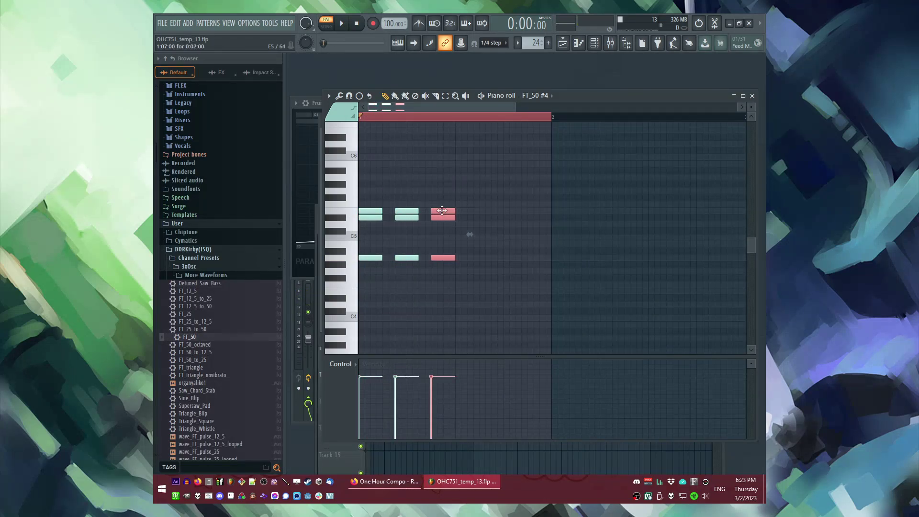
Step: Bring up the volume envelope settings of FT_50 #4 and route the channel to mixer track 21
key("F6")
left_click(400, 276)
left_click(504, 221)
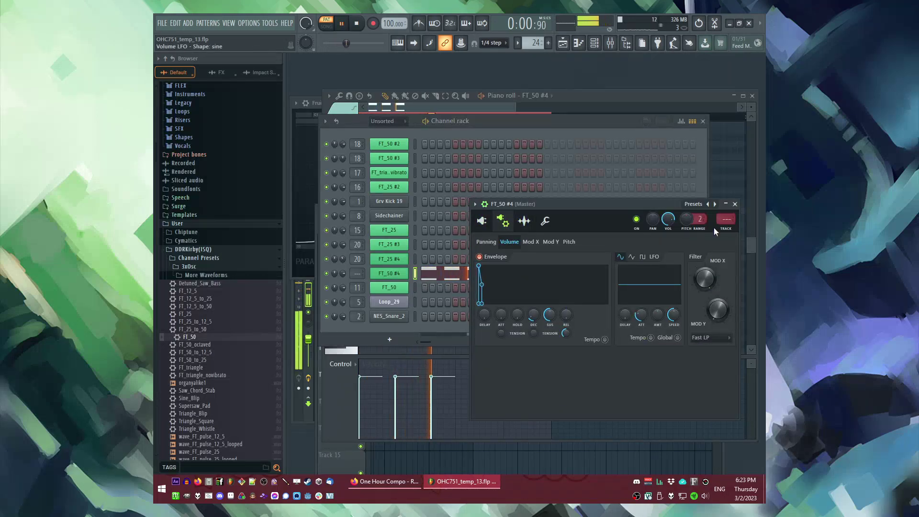
key("ctrl+l")
Step: Load Fruity Delay Bank with ping-pong feedback and Fruity Parametric EQ 2 cutting lows and highs on the FT_50 #4 mixer track
left_click(636, 268)
left_click(606, 274)
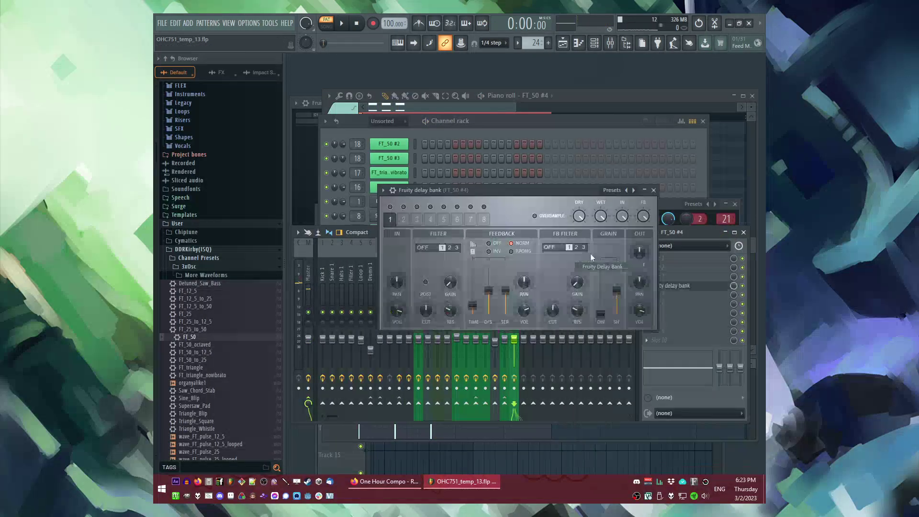
key("space")
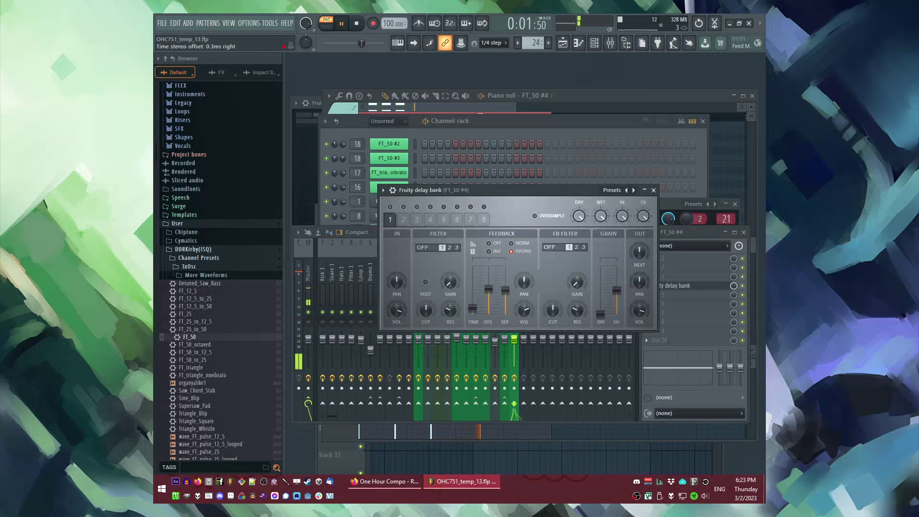
left_click(654, 190)
left_click(660, 267)
left_click(608, 330)
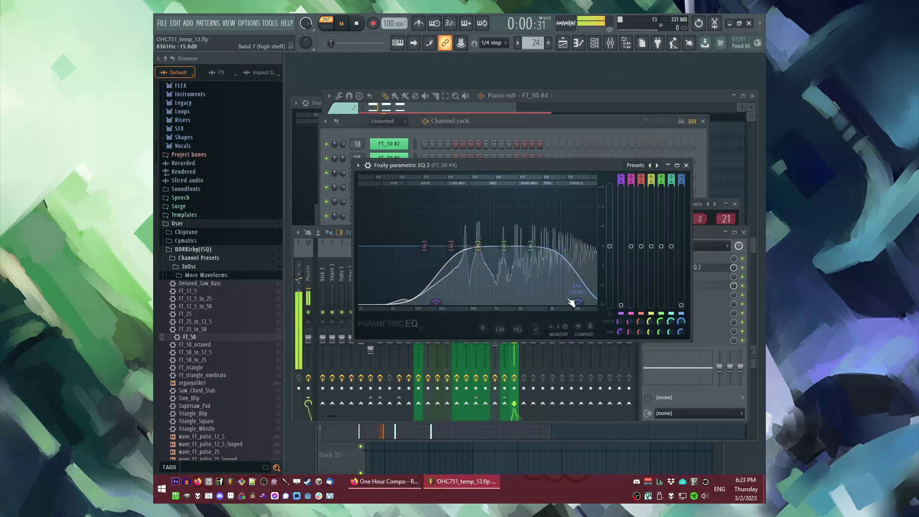
Step: Check the pitch LFO settings of FT_50 #4 and play the song around bar 17
key("F6")
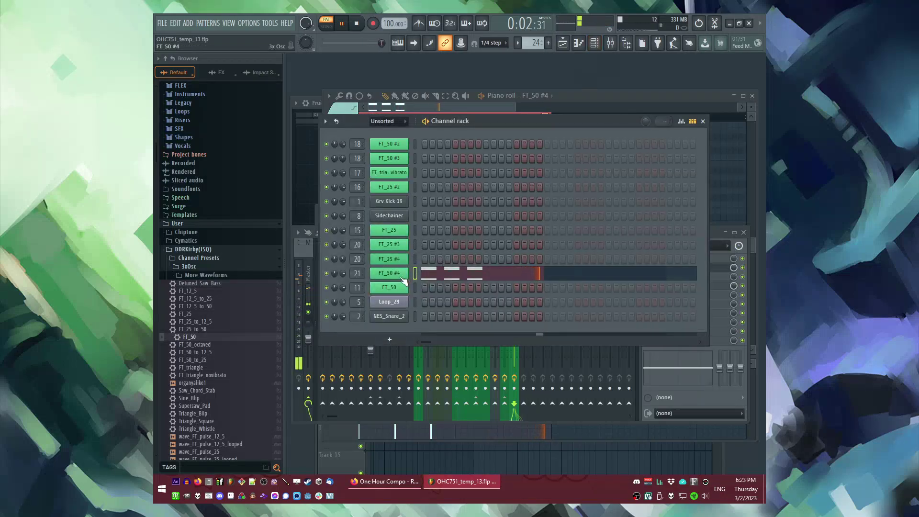
left_click(389, 272)
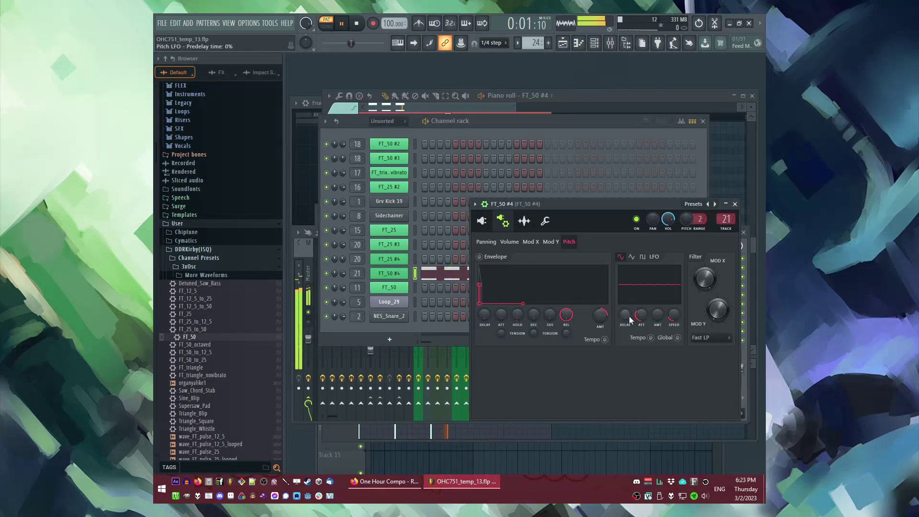
key("F5")
left_click(480, 235)
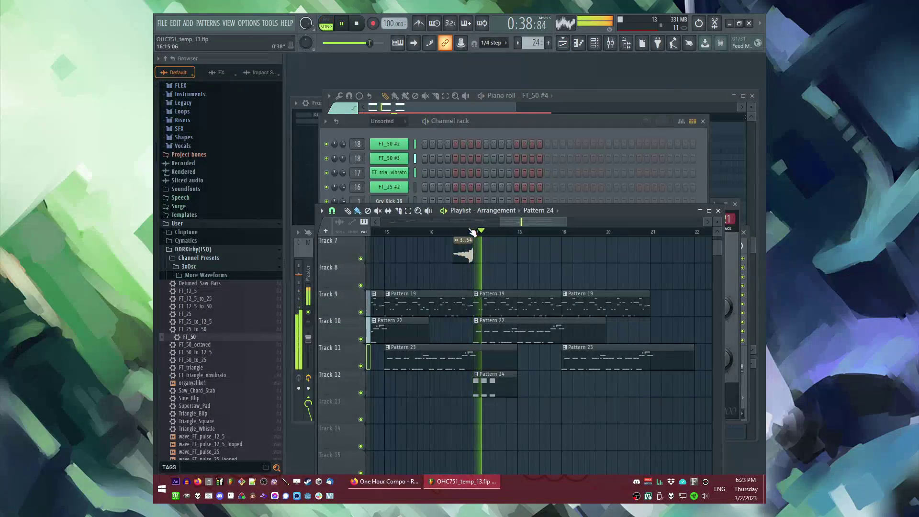
Step: Duplicate the three Pattern 24 chords into bar 2 and transpose the copies down four semitones to F4, B4 and C5
double_click(508, 388)
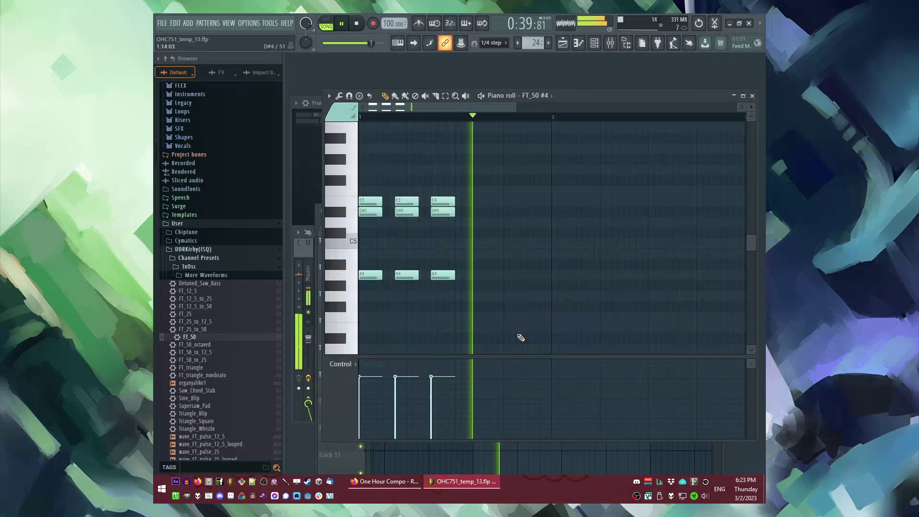
key("space")
key("ctrl+b")
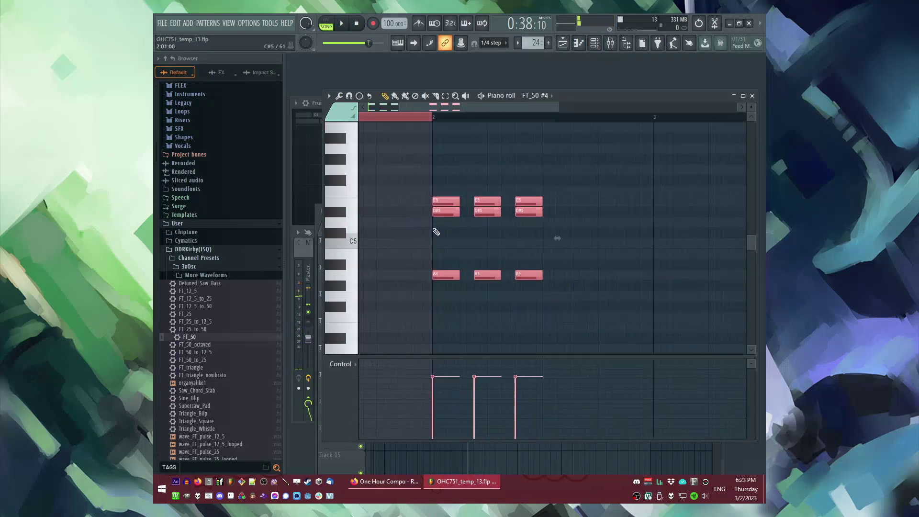
left_click_drag(436, 274, 435, 317)
key("space")
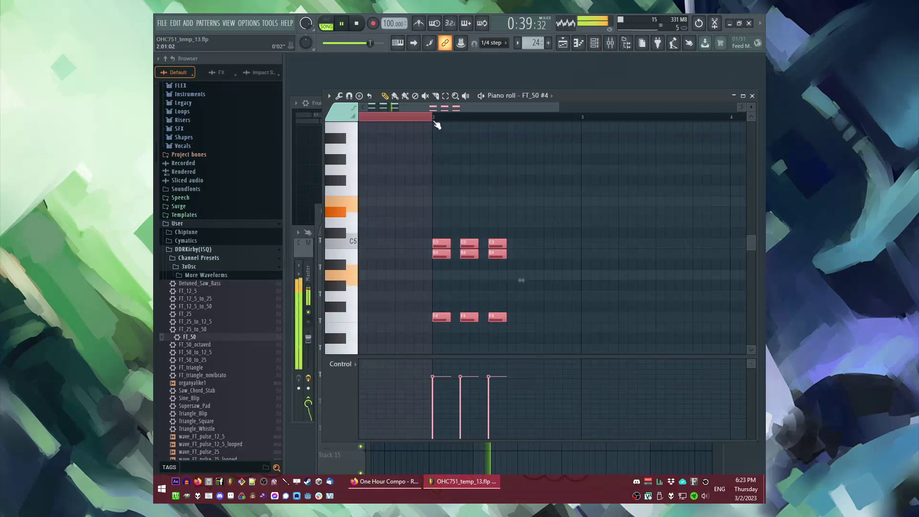
Step: Try A4 as the middle note of the bar 2 chords
key("space")
key("ctrl+d")
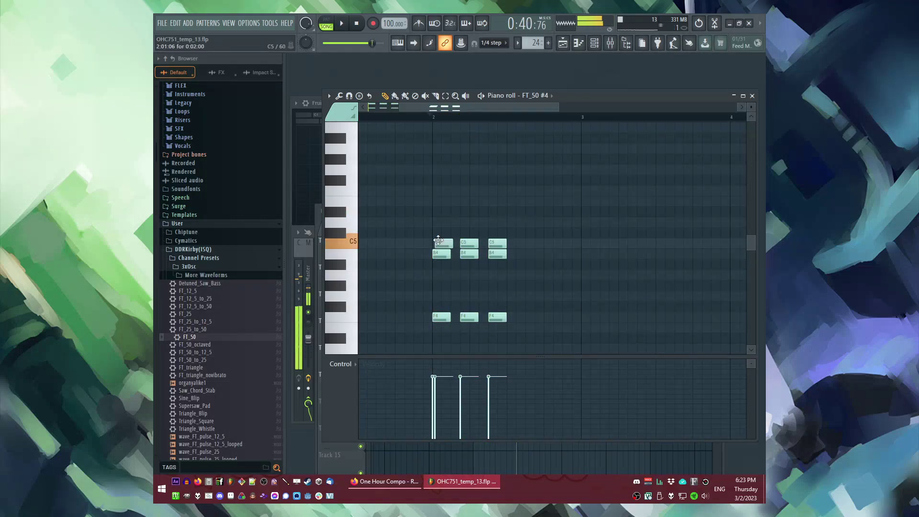
key("space")
key("space")
Step: Lower the bottom notes of the bar 2 chords to E4 and set their middle notes to B4
left_click_drag(437, 260, 568, 340)
scroll(572, 287, "down", 2)
scroll(576, 229, "down", 2)
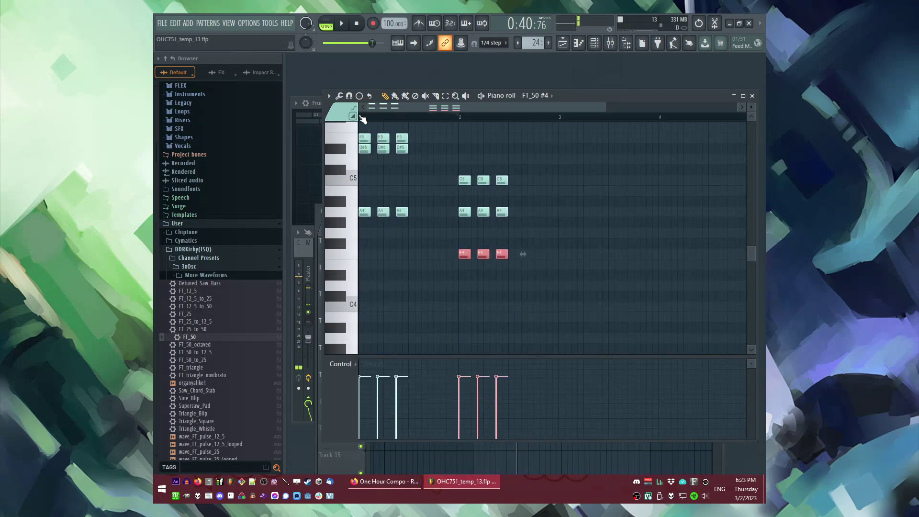
key("space")
scroll(468, 246, "up", 3)
left_click_drag(459, 260, 455, 273)
left_click_drag(425, 185, 576, 234)
left_click_drag(445, 210, 445, 179)
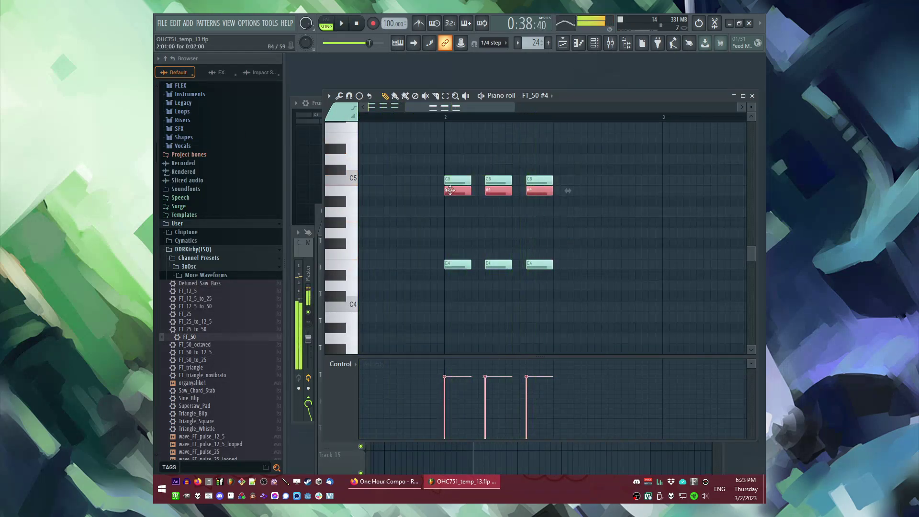
Step: Duplicate the whole two-bar chord sequence into bars 3 and 4 of Pattern 24
scroll(475, 180, "up", 3)
left_click(475, 180)
scroll(475, 181, "down", 3)
scroll(502, 185, "down", 2)
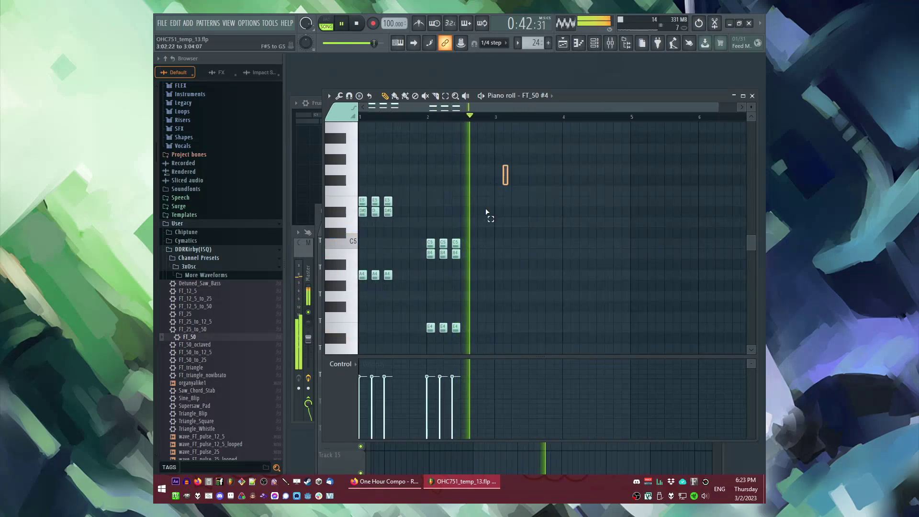
key("ctrl+a")
key("ctrl+b")
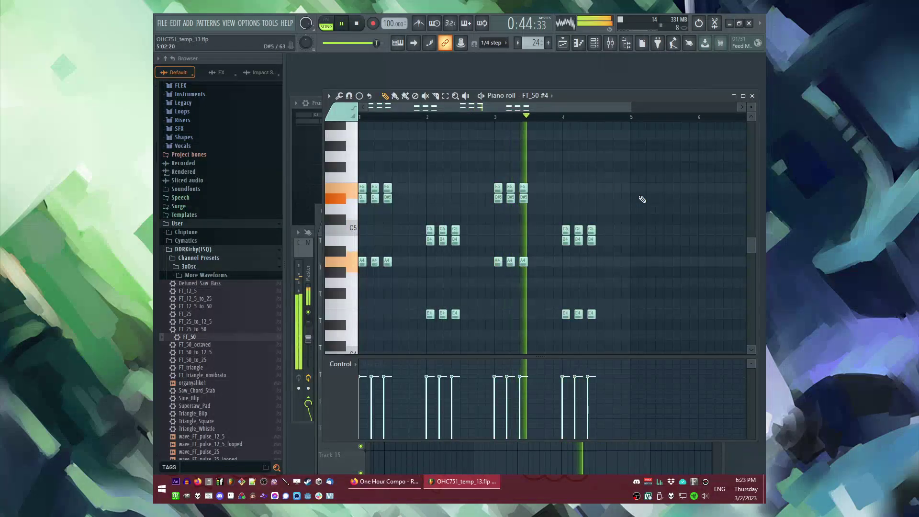
Step: Add a half-step-long E4, B4 and C5 chord on step 10 of bar 4
scroll(641, 198, "up", 2)
left_click_drag(503, 205, 594, 334)
scroll(667, 298, "up", 2)
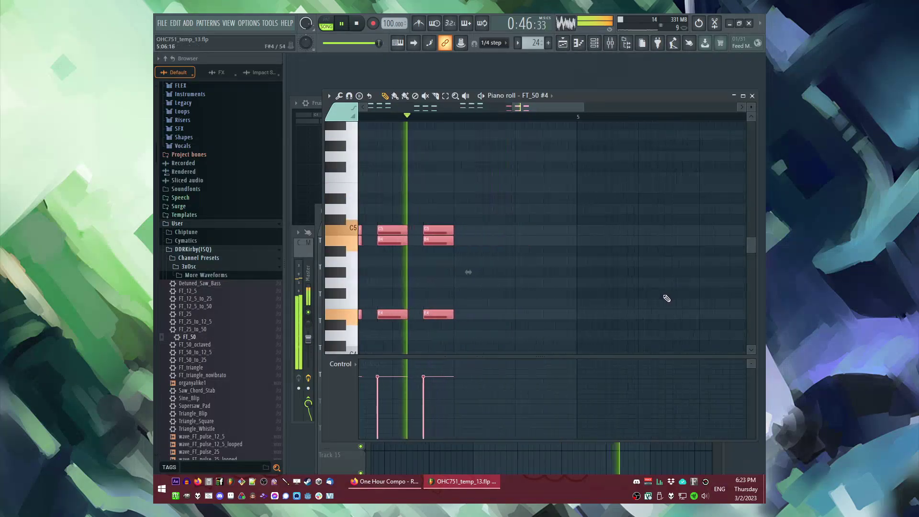
key("space")
scroll(600, 267, "up", 1)
left_click(469, 192)
left_click_drag(494, 233, 535, 235)
key("space")
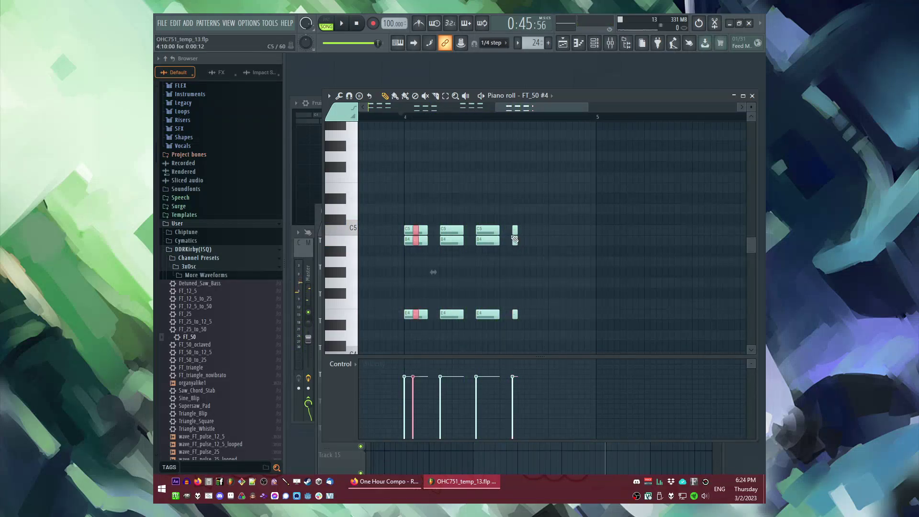
Step: Add an E4, B4 and C5 chord one and a half steps long on step 11 of bar 4
key("space")
mouse_move(520, 232)
left_mouse_down()
mouse_move(544, 230)
mouse_move(535, 232)
left_mouse_up()
key("space")
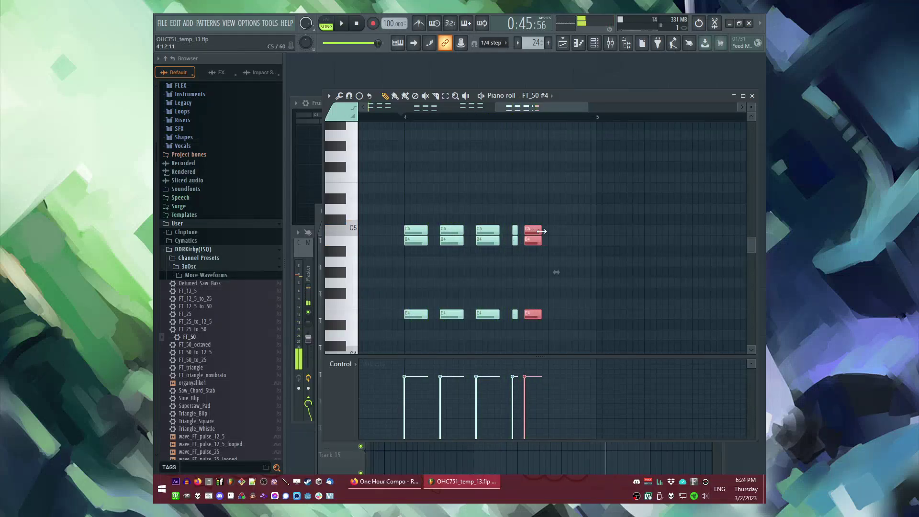
Step: Copy the chord to step 13 of bar 4 one semitone higher and move its lowest note to A4
key("space")
left_click_drag(420, 231, 554, 221)
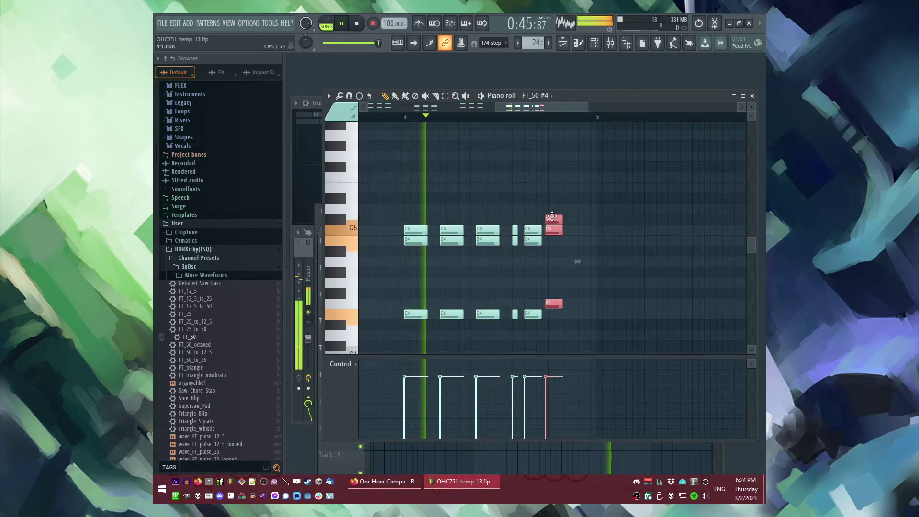
left_click(579, 314)
key("space")
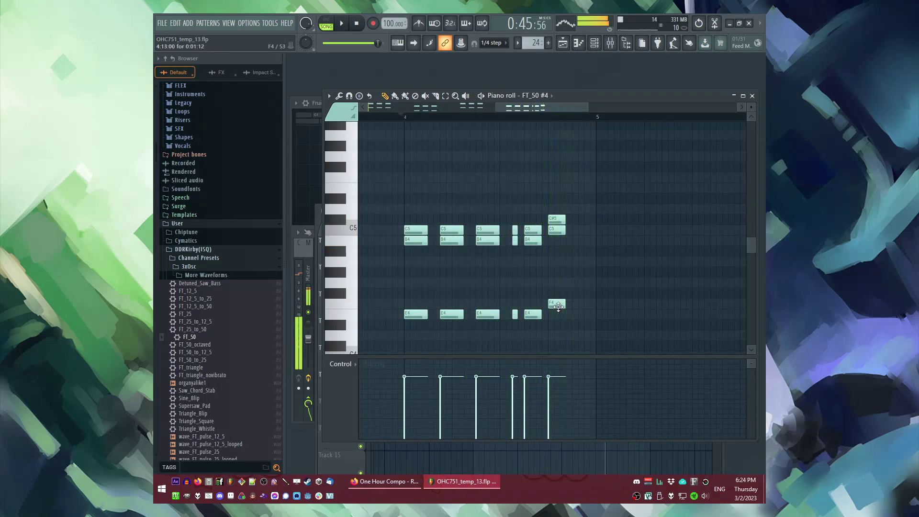
key("space")
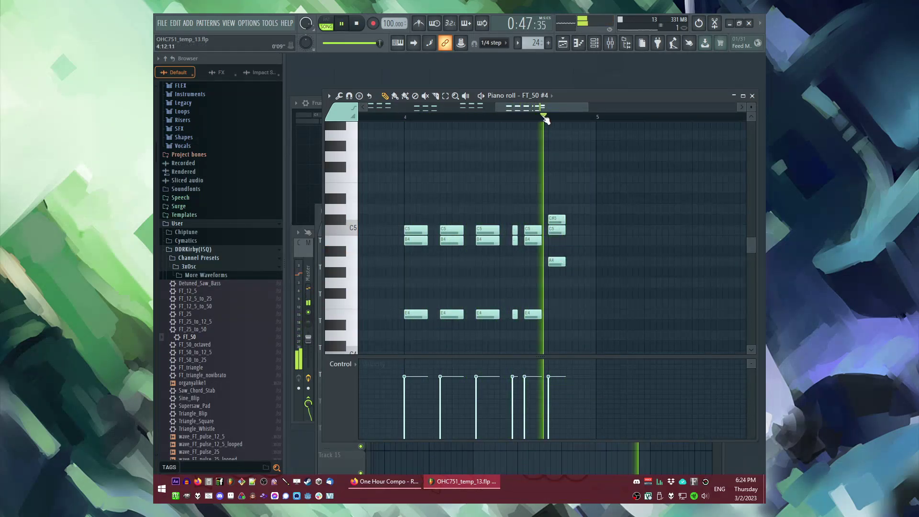
Step: Lower the top two notes of the chord on step 13 of bar 4 to B4 and C5, and lengthen the chord to the bar's end
scroll(625, 252, "up", 3)
left_click_drag(510, 220, 499, 245)
key("space")
scroll(500, 241, "down", 2)
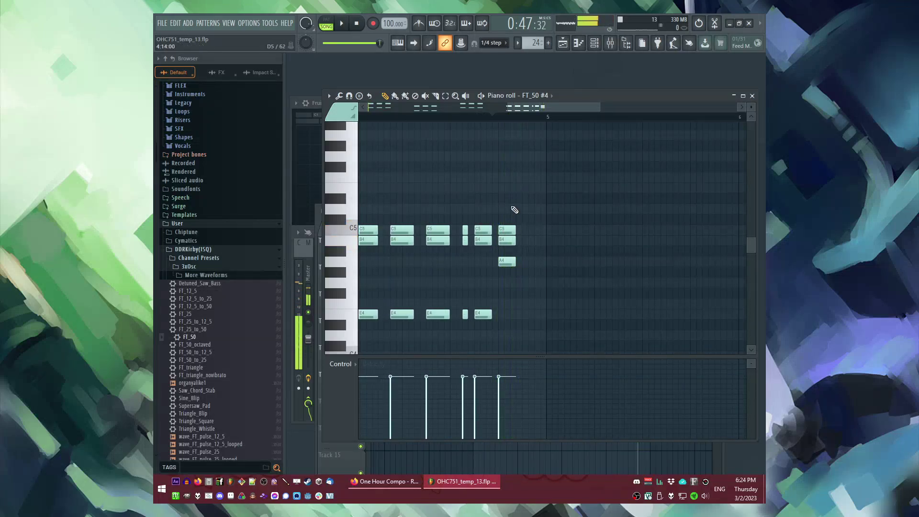
left_click(515, 242)
Step: Add a slide note near the end of bar 4, shorten it to end with the bar and move it to A4
key("space")
left_click(523, 293)
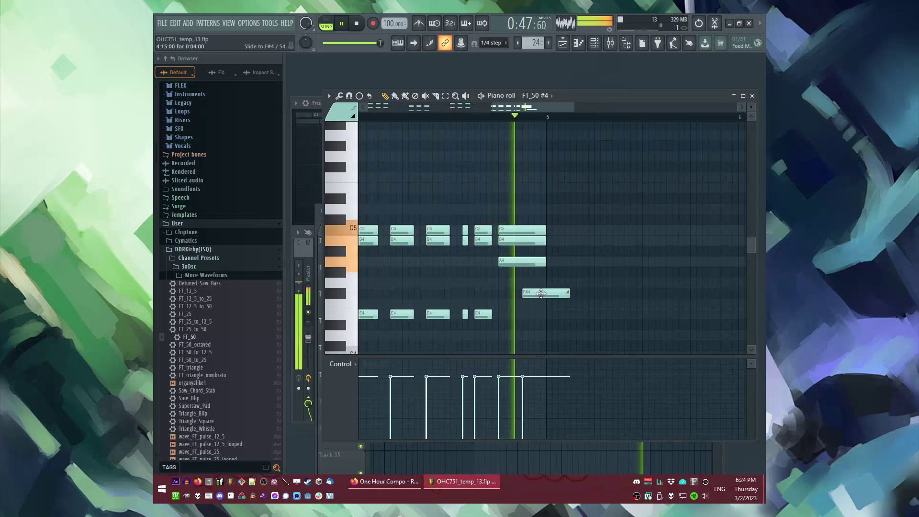
left_click_drag(570, 293, 536, 259)
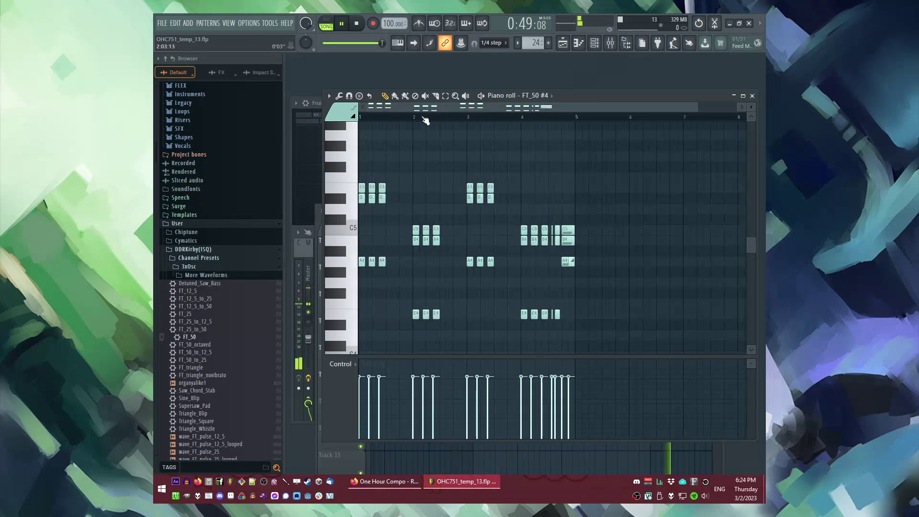
Step: Clone the FT_50 #4 channel and set the clone's oscillator 1 fine pitch to +11 cents
key("F6")
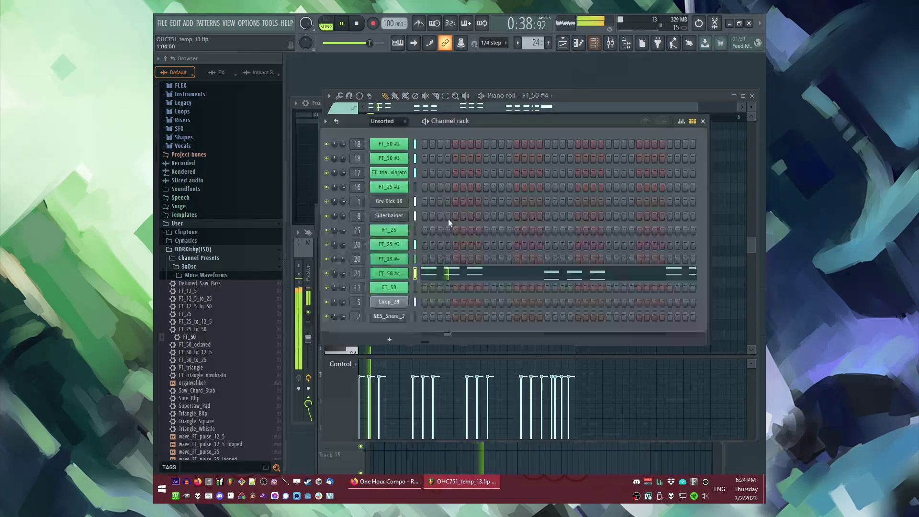
key("alt+c")
left_click(417, 274)
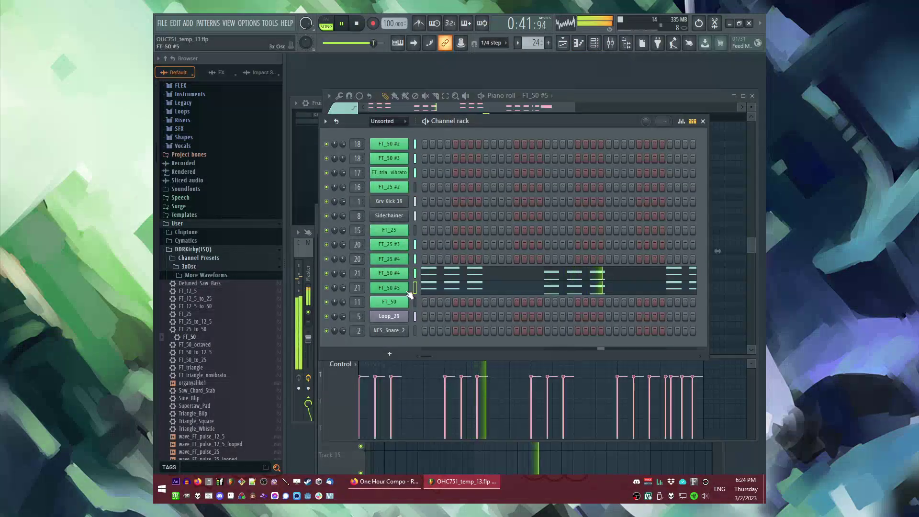
left_click(406, 288)
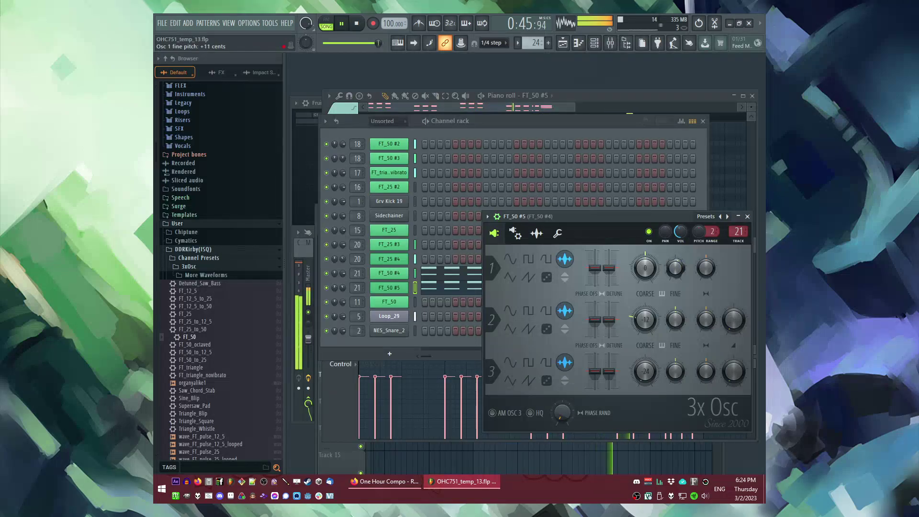
Step: Shift all notes of the FT_50 #5 channel one step later so they echo the FT_50 #4 chords
left_click(445, 283)
key("ctrl+a")
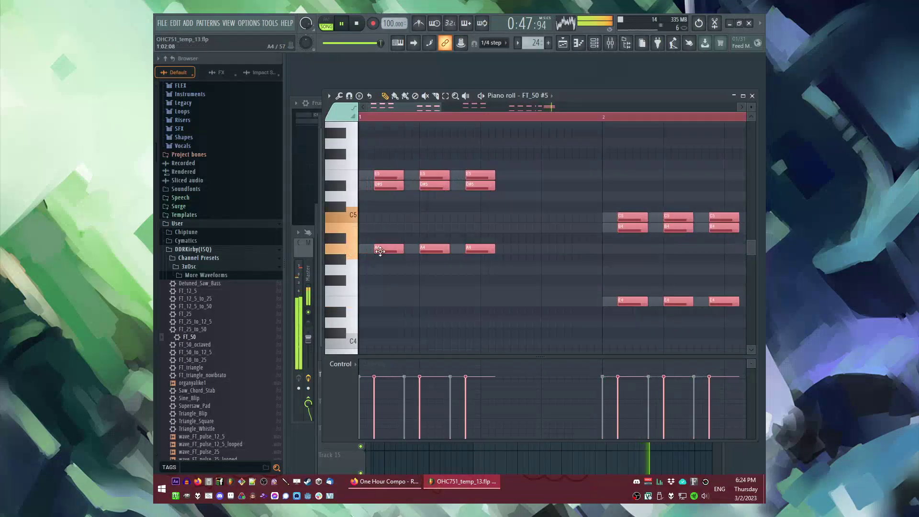
key("l")
scroll(383, 251, "down", 2, "ctrl")
right_click(403, 229)
key("F6")
key("F9")
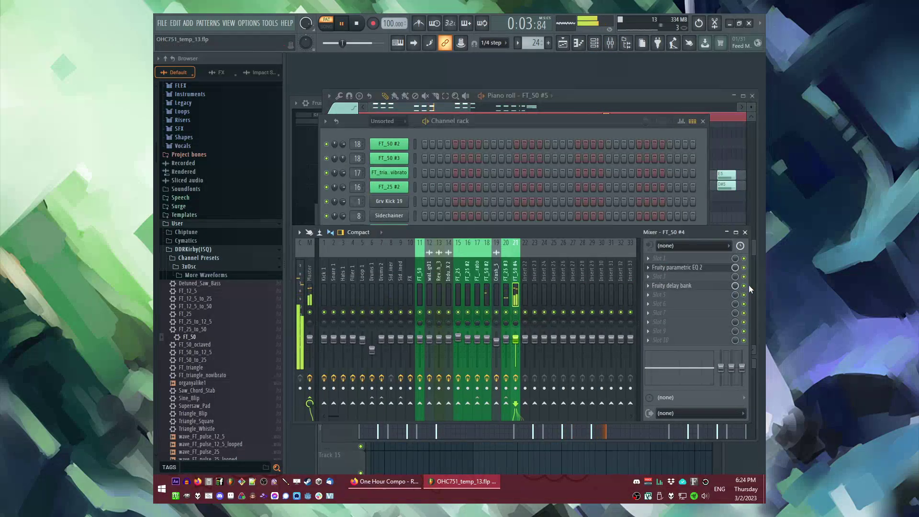
key("F9")
key("F6")
key("ctrl+a")
left_click_drag(380, 248, 383, 247)
key("F6")
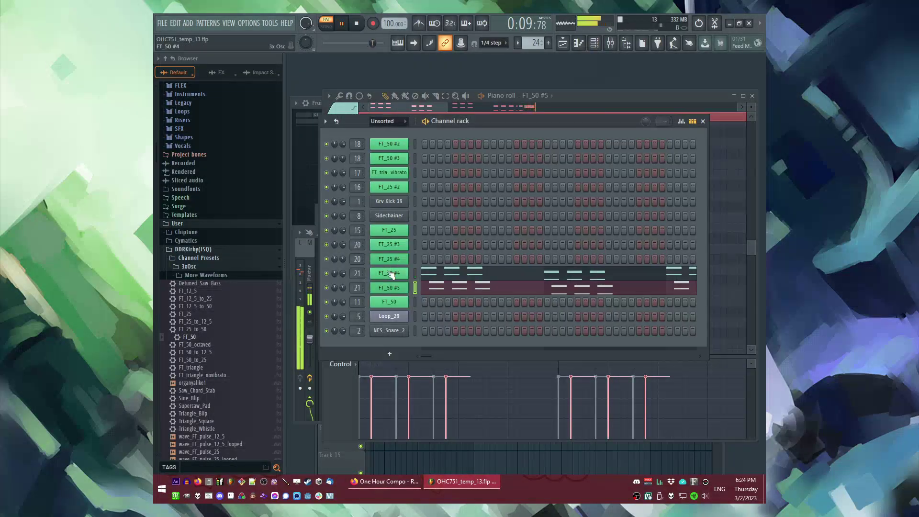
Step: Try a different sustain level in the volume envelope of FT_50 #4
left_click(391, 274)
key("space")
left_click(502, 221)
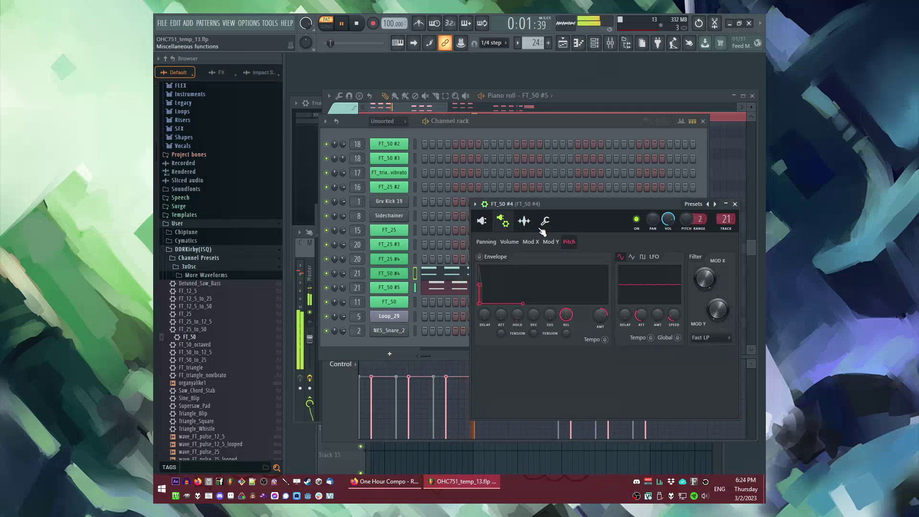
mouse_move(553, 312)
left_mouse_down()
mouse_move(553, 302)
mouse_move(552, 312)
left_mouse_up()
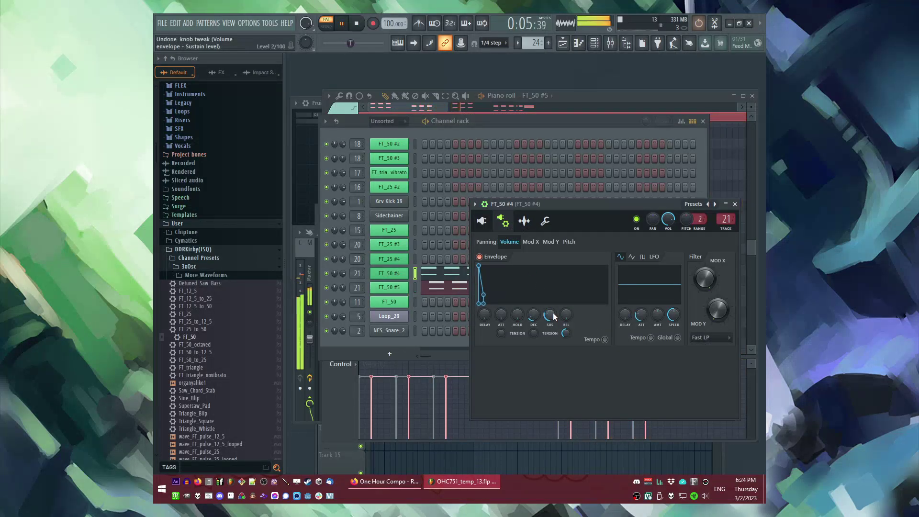
Step: Route the Sidechainer mixer track to the FT_50 #4 mixer track as a sidechain source
key("F5")
left_click(480, 232)
key("F9")
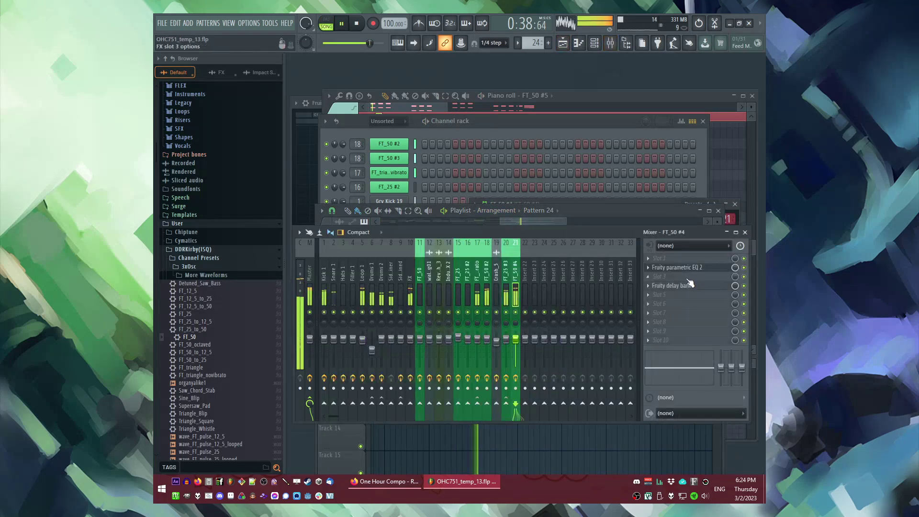
left_click(393, 283)
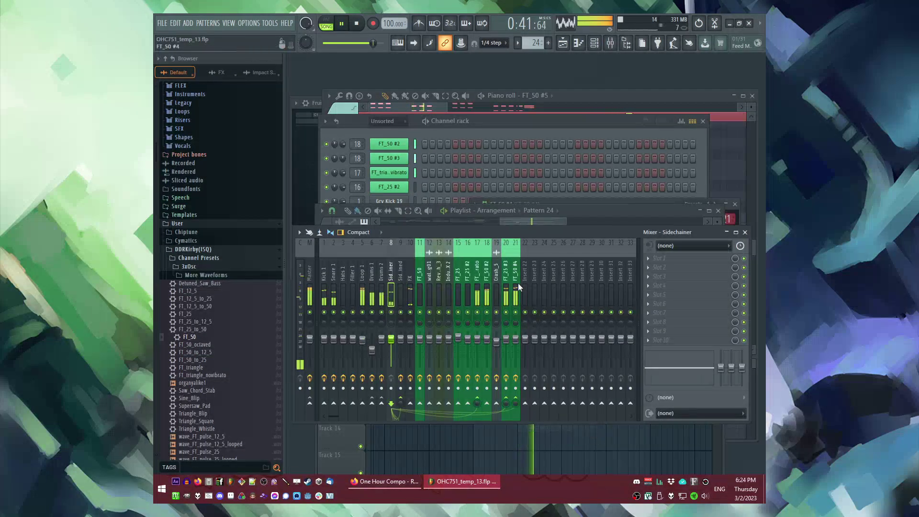
left_click(518, 284)
Step: Load Fruity Limiter in slot 7 of the FT_50 #4 track and configure its compressor with sidechain input 1, a lower threshold and a 3.0:1 ratio
left_click(665, 312)
left_click(601, 295)
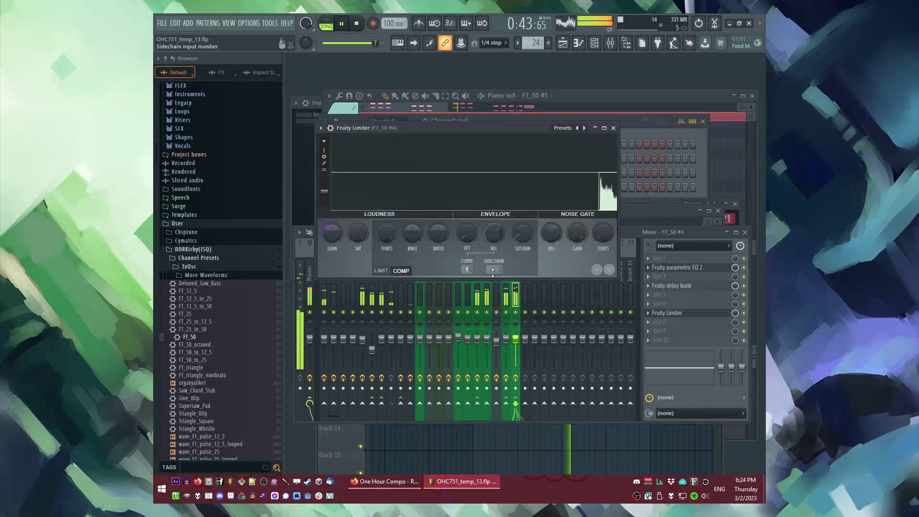
left_click_drag(393, 239, 392, 258)
left_click_drag(437, 240, 434, 234)
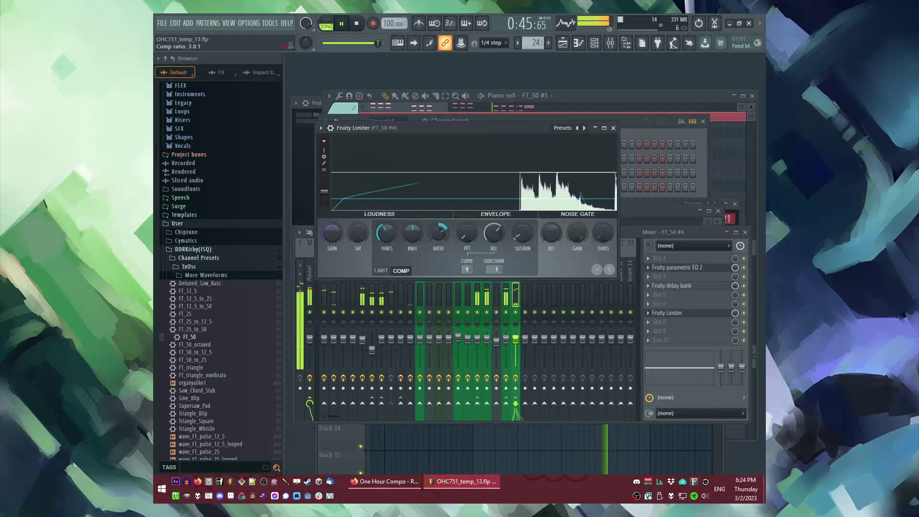
left_click_drag(500, 243, 501, 250)
Step: Play the arrangement around bar 17 and review how the sidechained chord part sits with the other tracks
key("F5")
left_click(471, 233)
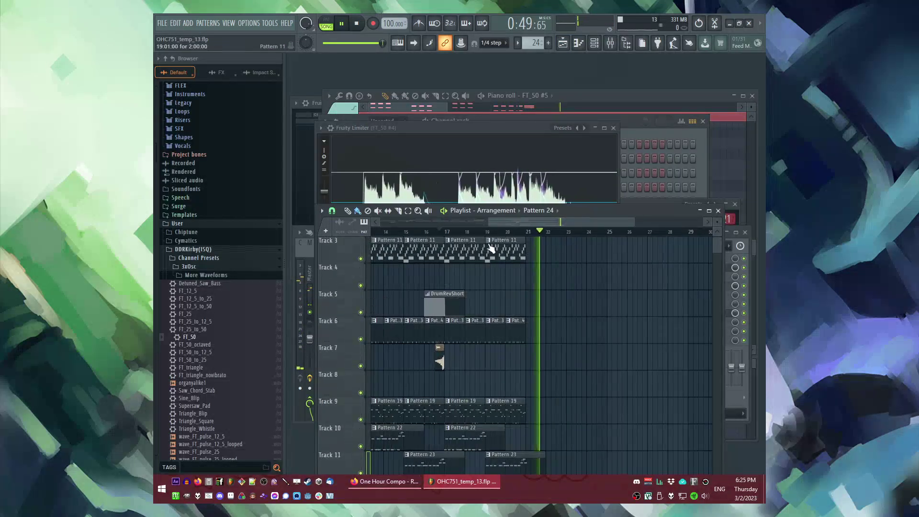
scroll(580, 318, "down", 3)
scroll(499, 268, "up", 2)
left_click(499, 232)
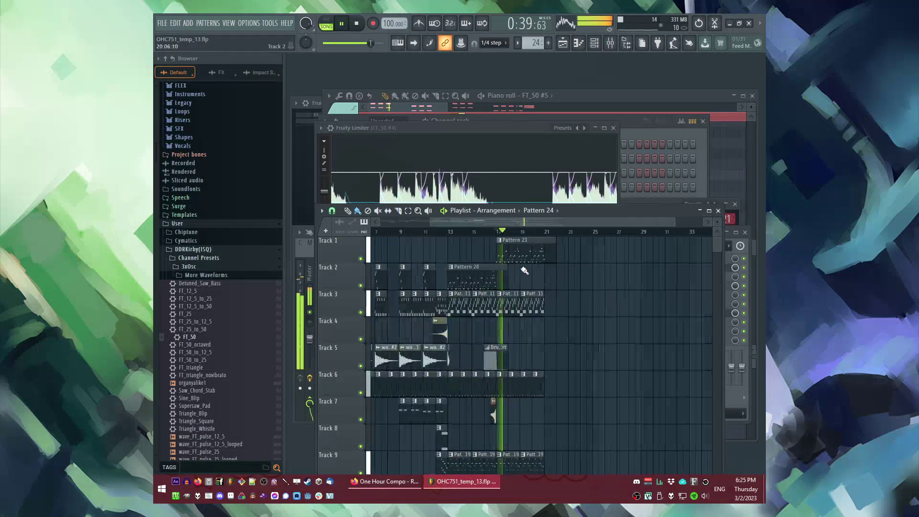
left_click(492, 233)
scroll(548, 317, "up", 3)
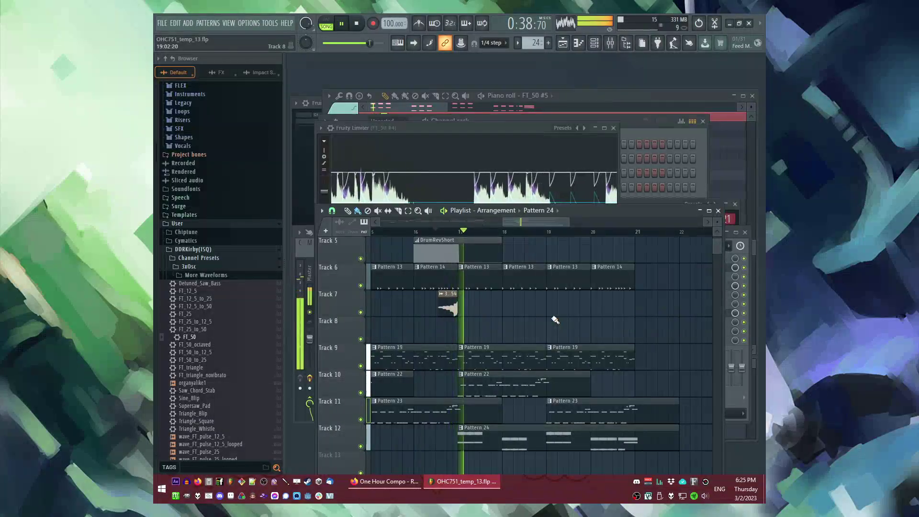
scroll(565, 357, "down", 4)
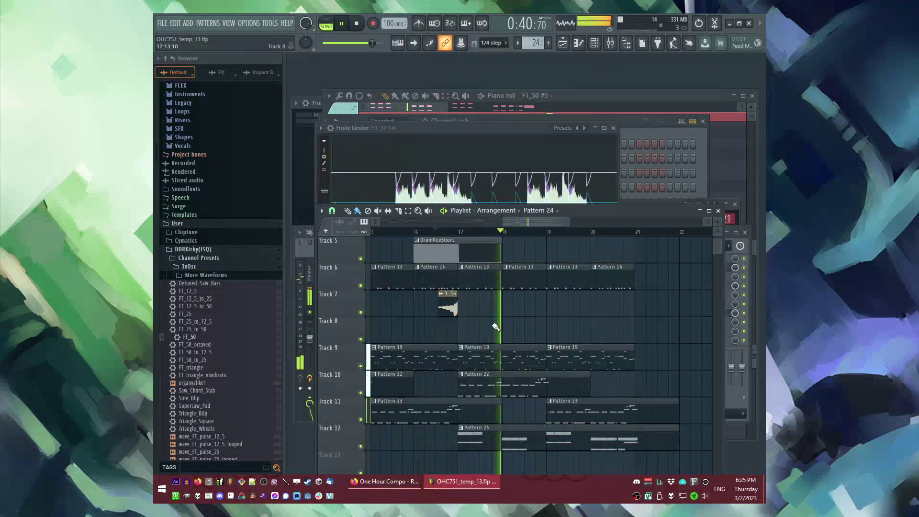
Step: Create Pattern 25 and place it at bar 17 on Track 8
left_click(461, 330)
scroll(254, 306, "up", 5)
key("space")
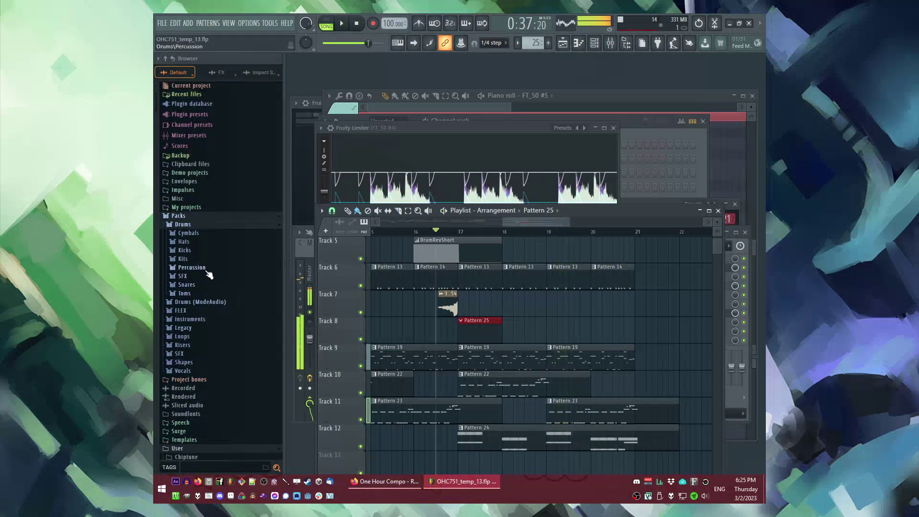
Step: Add the Sine_Blip preset from the 3xOsc channel presets as a new channel and open its piano roll in Pattern 25
scroll(229, 287, "down", 10)
scroll(211, 271, "up", 10)
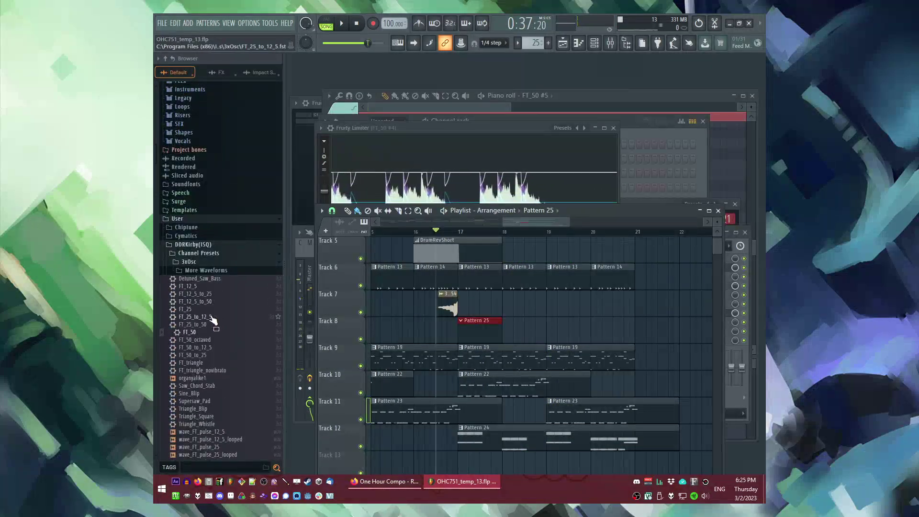
key("F6")
key("F6")
left_click_drag(189, 332, 195, 333)
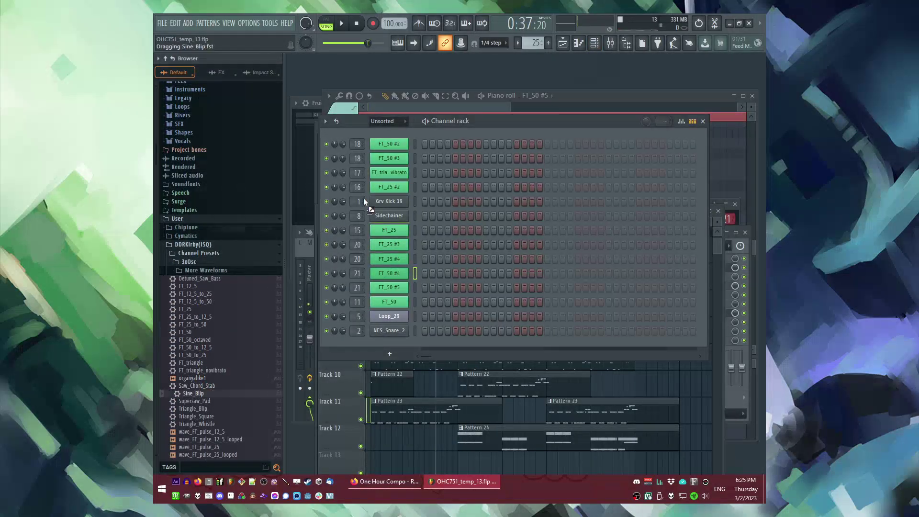
left_click_drag(391, 132, 393, 139)
left_click(429, 157)
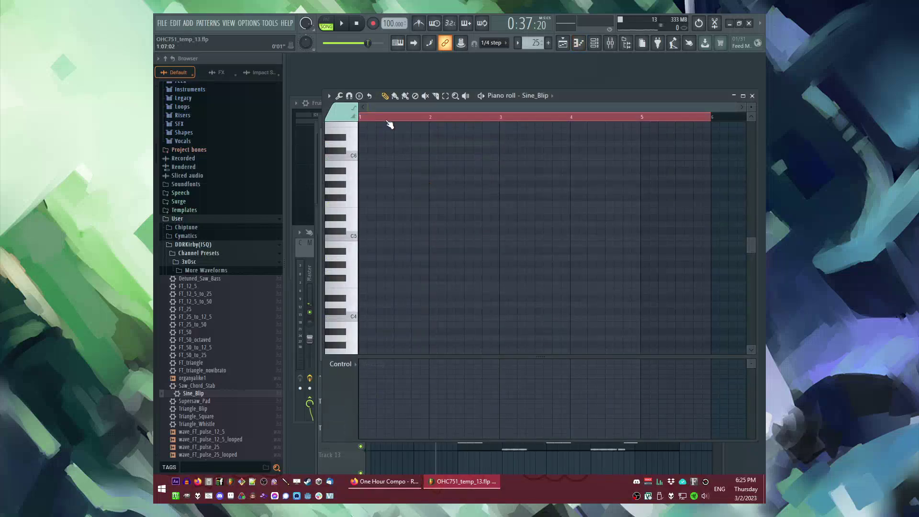
Step: Start a Sine_Blip melody in bar 1 with two-step notes A5, A6, D#6 and E6 on steps 1, 3, 6 and 9
left_click(343, 168)
scroll(454, 201, "up", 5)
scroll(365, 203, "up", 2)
left_click(385, 197)
key("space")
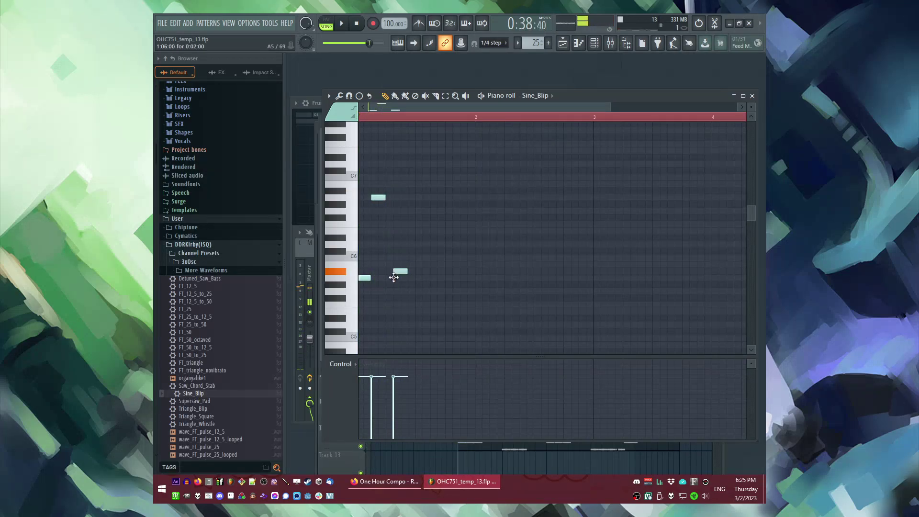
scroll(365, 266, "up", 2)
left_click_drag(417, 270, 411, 234)
key("space")
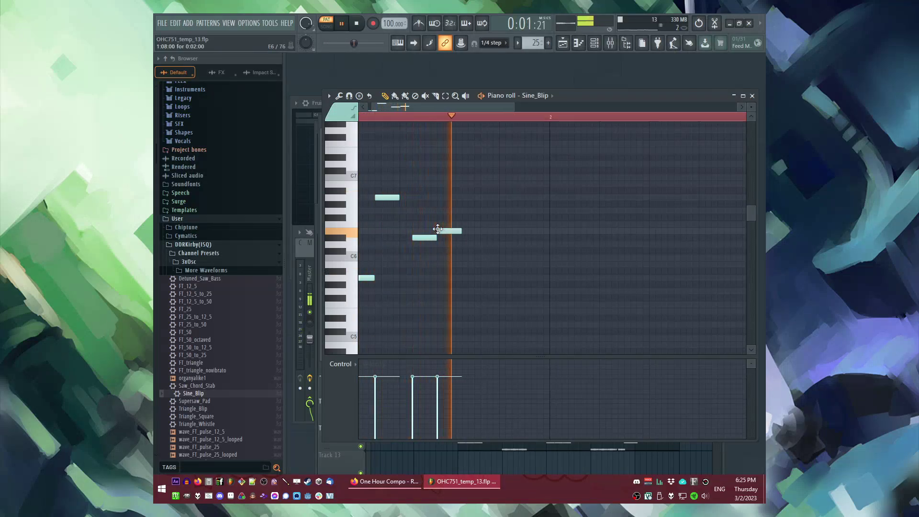
Step: Continue the melody with C6 and D#6 on steps 12 and 15 of bar 1, and E6, C6 and B5 on steps 1, 3 and 6 of bar 2
left_click(493, 257)
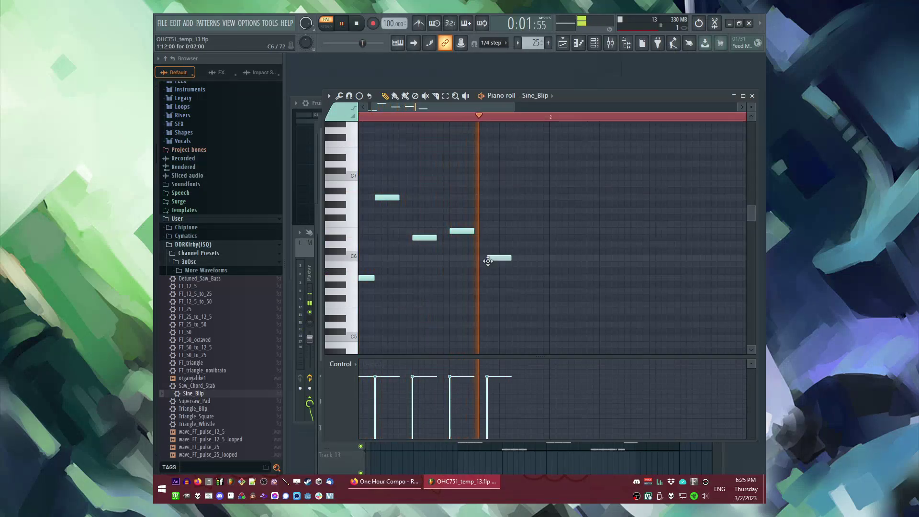
left_click(532, 244)
key("space")
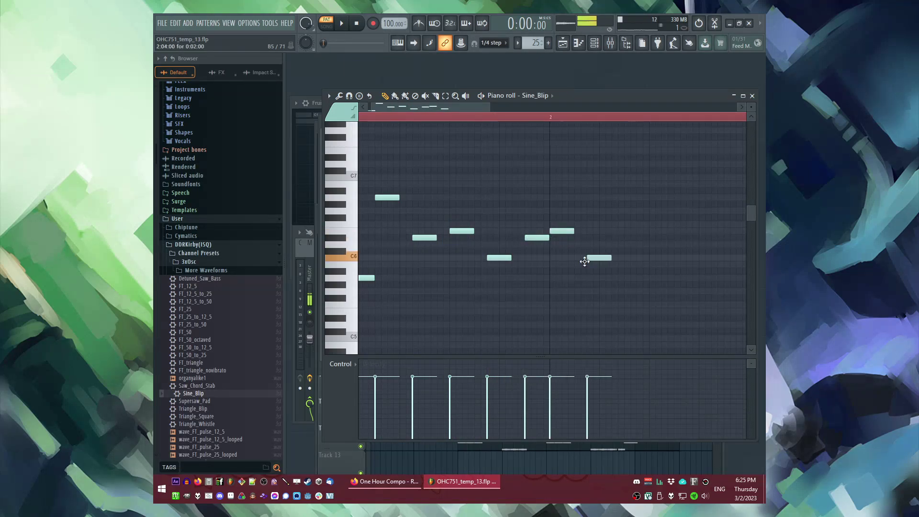
left_click_drag(624, 264, 624, 266)
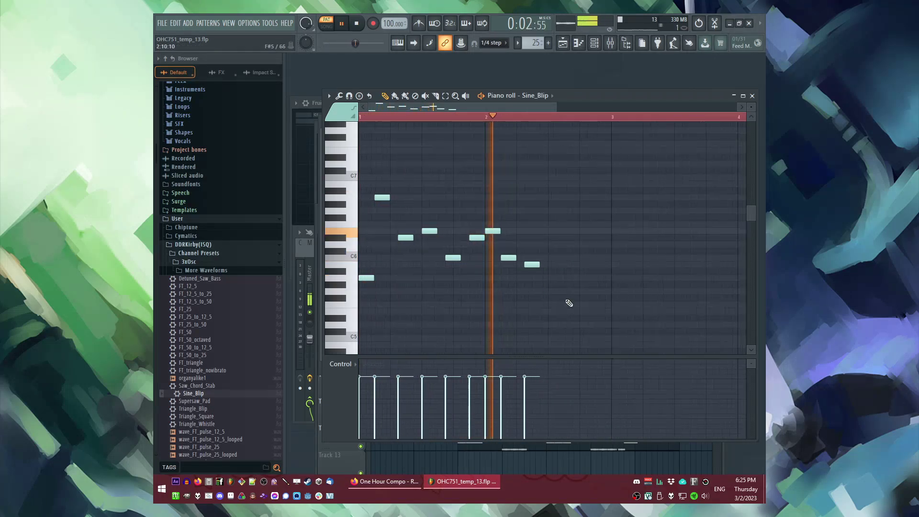
Step: Finish bar 2 with two-step notes A5, E5, G#5 and E5 on steps 9, 11, 13 and 15
scroll(557, 298, "up", 2)
key("space")
left_click(521, 277)
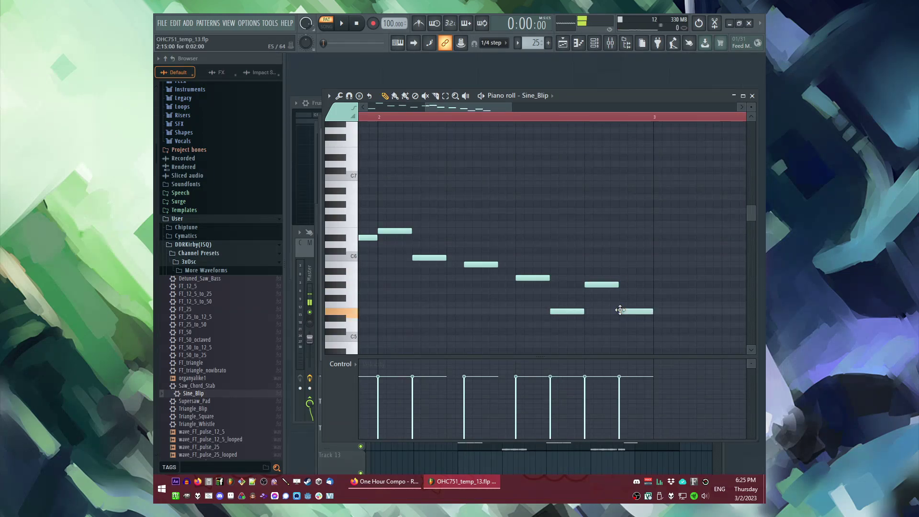
Step: Play back the end of bar 2 and replace the G#5 on step 13 with F5
left_click(463, 116)
key("space")
scroll(484, 263, "down", 1)
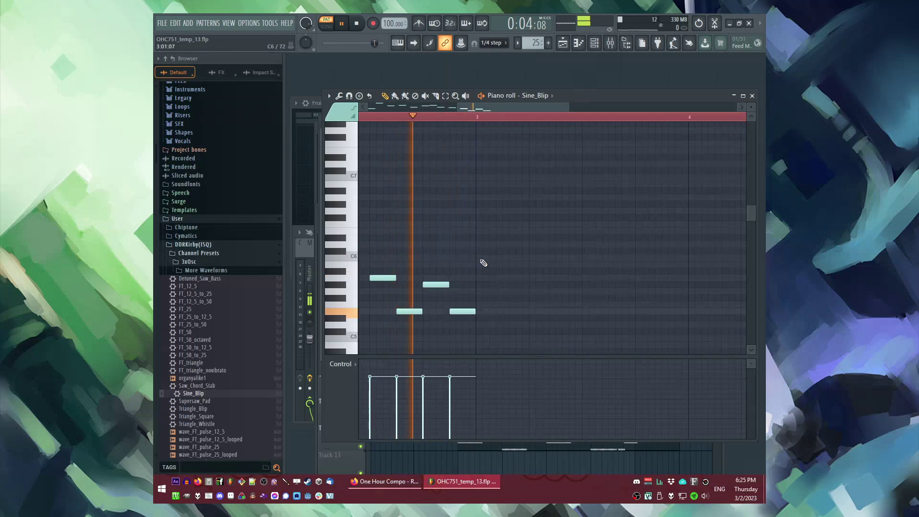
right_click(434, 284)
key("space")
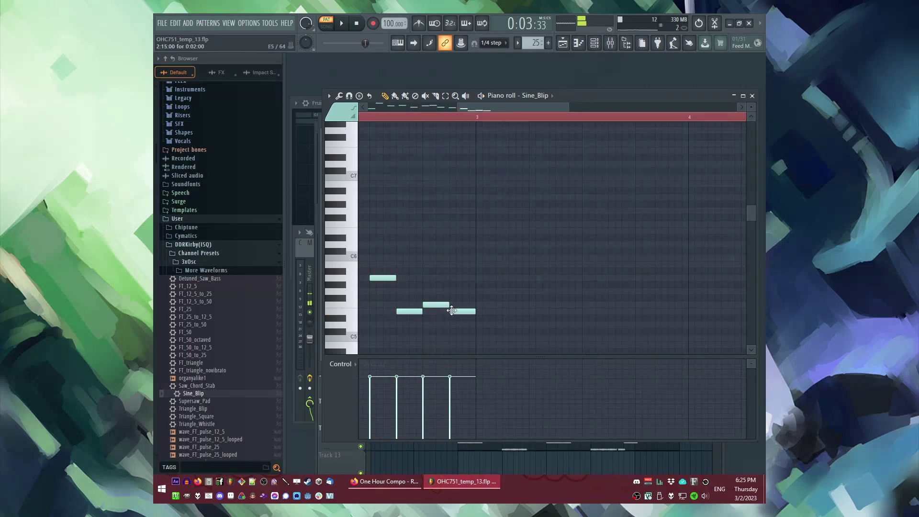
Step: Change the last note of bar 2 to G#5 and duplicate the two-bar melody into bars 3 and 4
scroll(485, 252, "down", 2)
left_click(461, 116)
key("space")
scroll(536, 220, "up", 2)
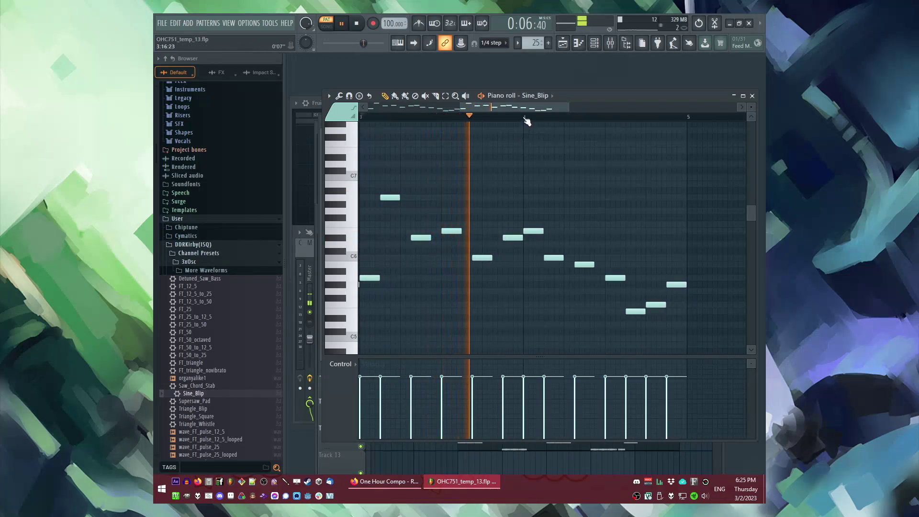
Step: Play back the closing notes of the repeated melody in bar 4 of Pattern 25
key("space")
scroll(611, 225, "up", 2)
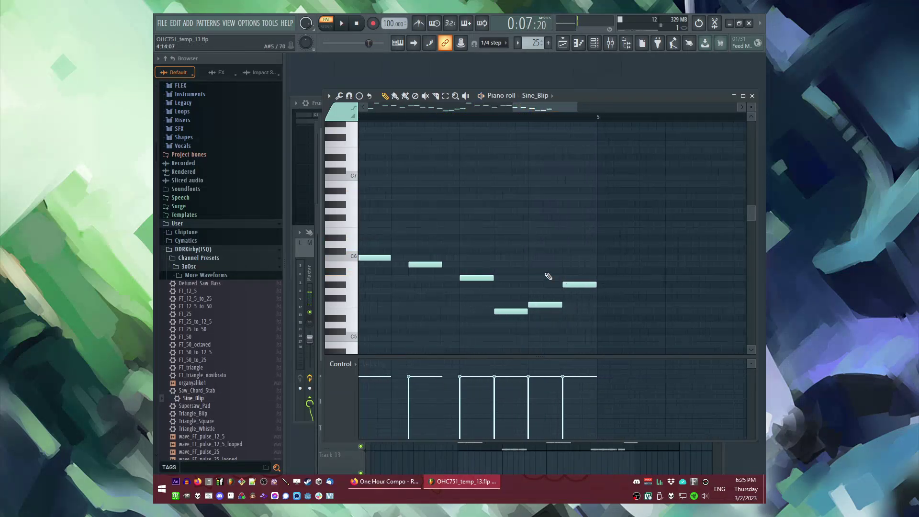
scroll(550, 274, "down", 2)
scroll(512, 243, "down", 1)
left_click(479, 117)
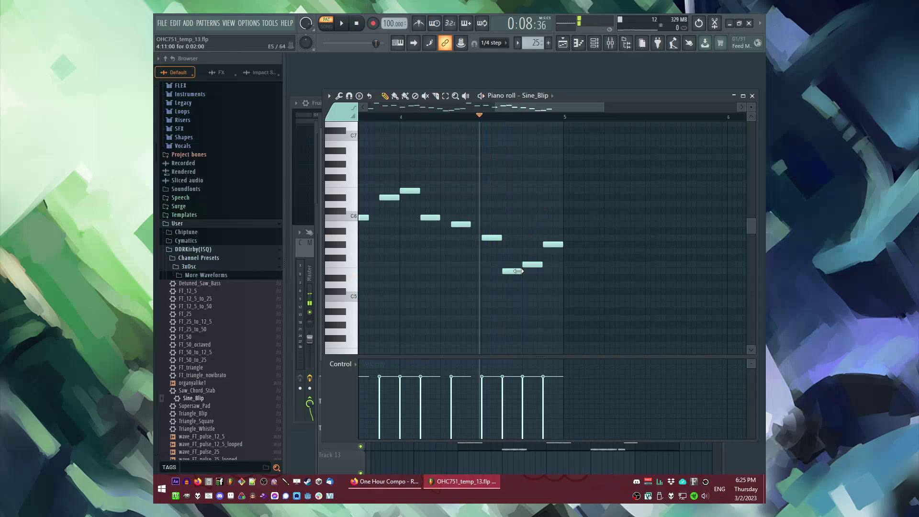
key("space")
Step: Change Sine_Blip's first oscillator to a square wave and route the channel to mixer track 22
key("F6")
left_click(389, 144)
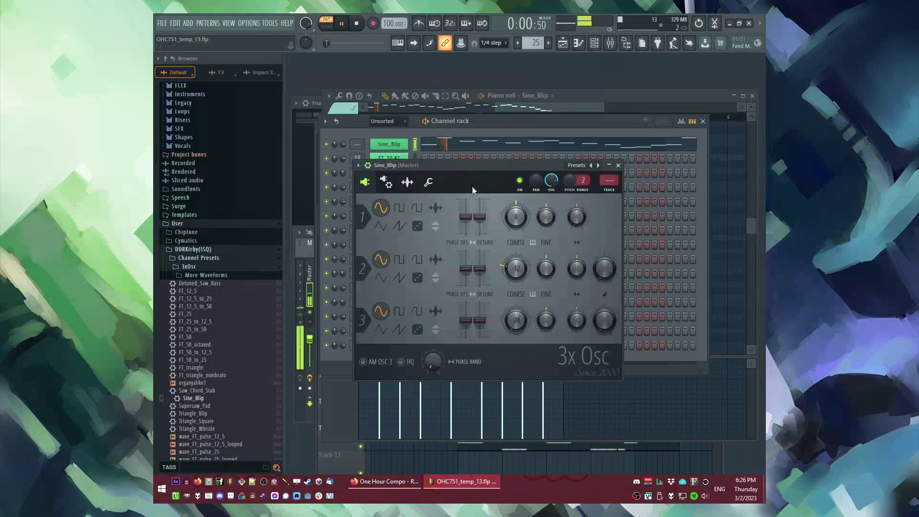
double_click(612, 190)
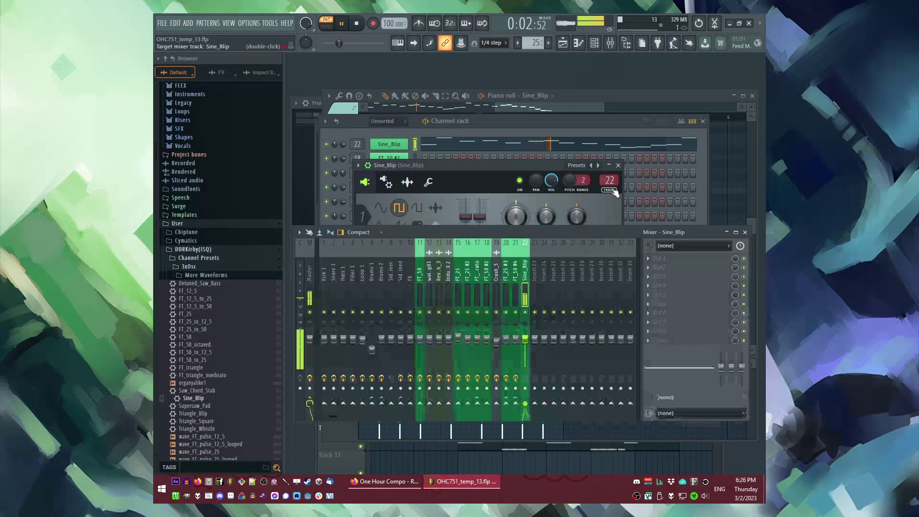
Step: Add Fruity Delay Bank with a 2:00 feedback time and Fruity Reeverb 2 to the Sine_Blip mixer track
left_click(659, 276)
left_click(609, 267)
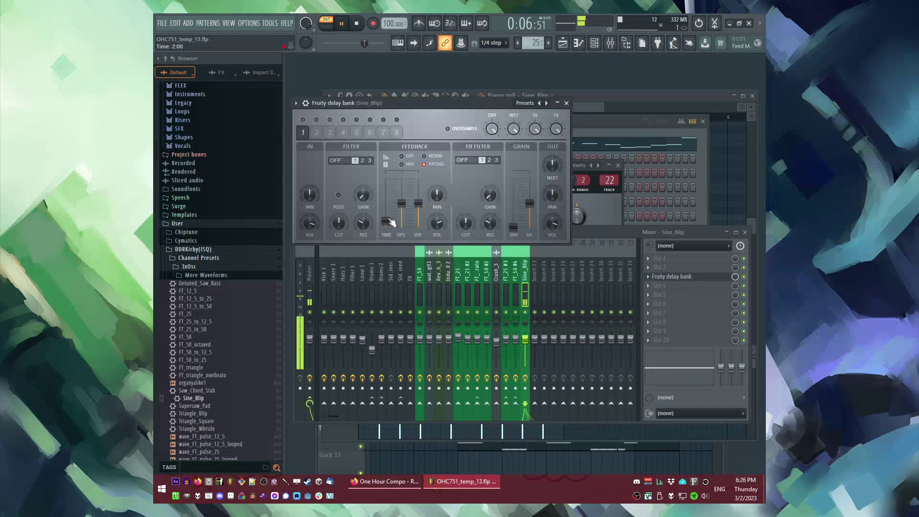
left_click(647, 302)
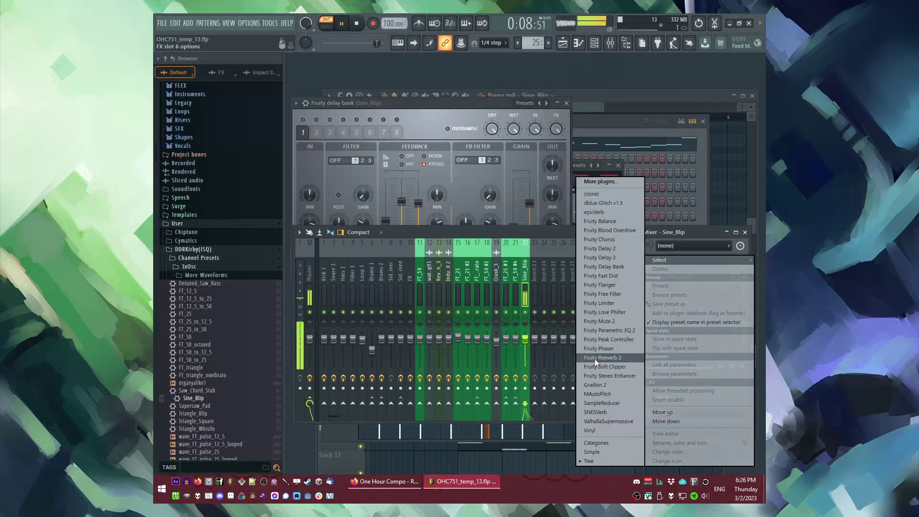
left_click(594, 358)
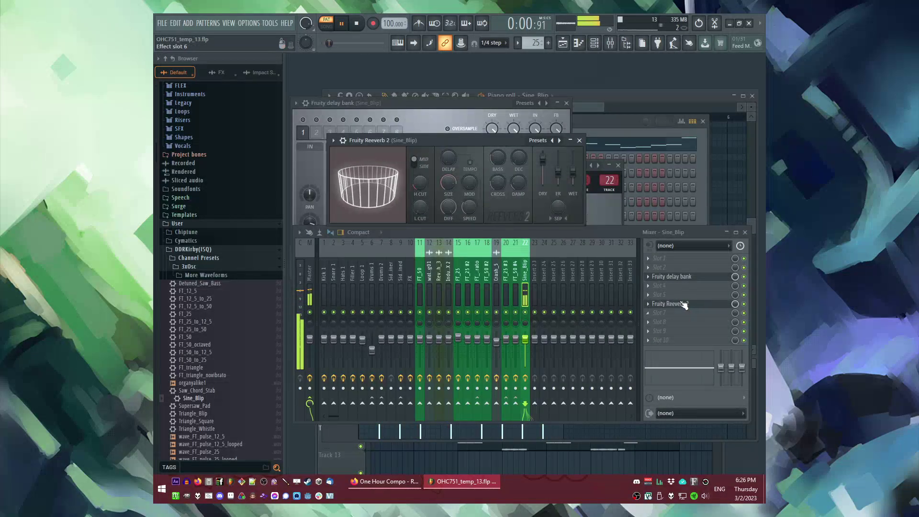
Step: Add Fruity Parametric EQ 2 to the Sine_Blip track and roll off both the low and high frequencies
left_click(665, 313)
left_click(615, 335)
left_click_drag(583, 272, 620, 328)
left_click_drag(423, 270, 469, 327)
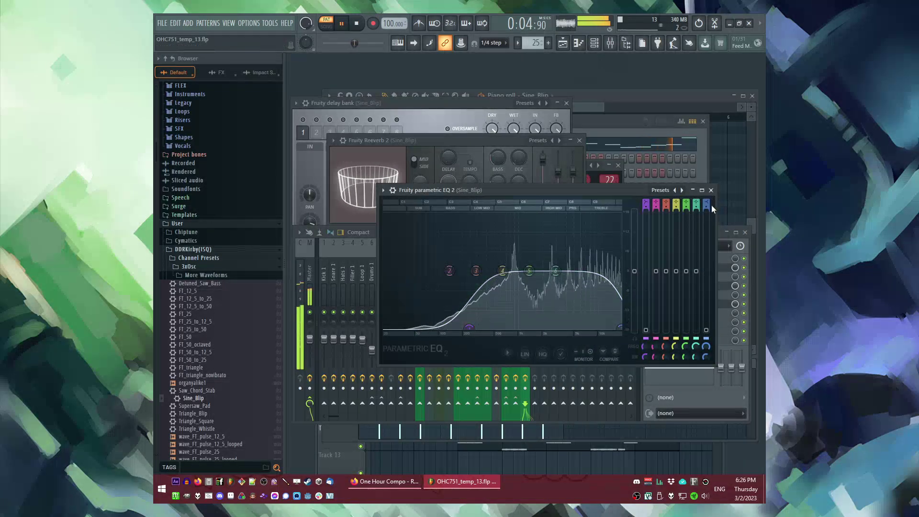
Step: Play the song from bar 17 and set the release time of Sine_Blip's volume envelope to 46%
key("F5")
left_click(456, 235)
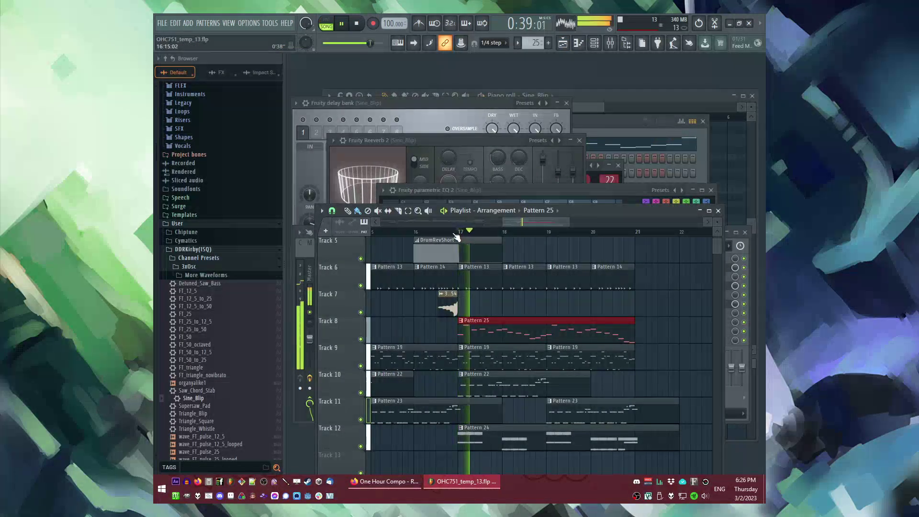
key("F6")
left_click(389, 145)
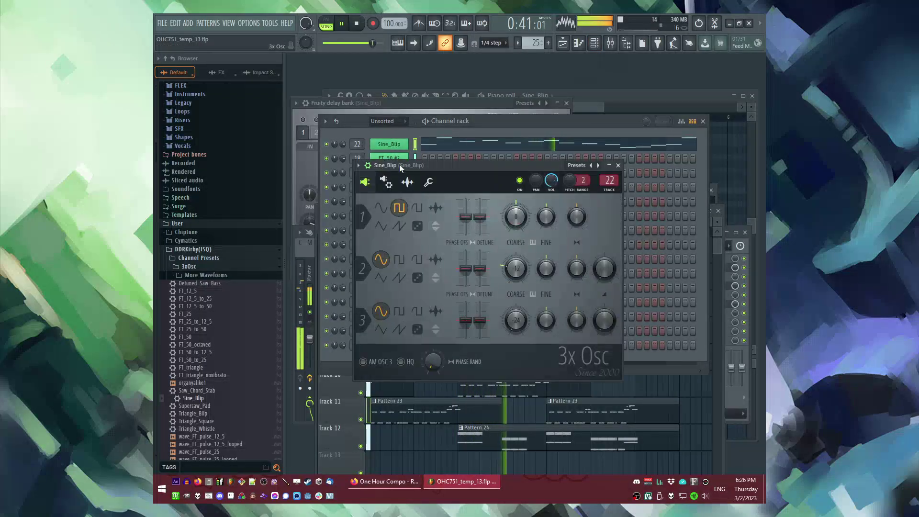
key("l")
left_click(386, 182)
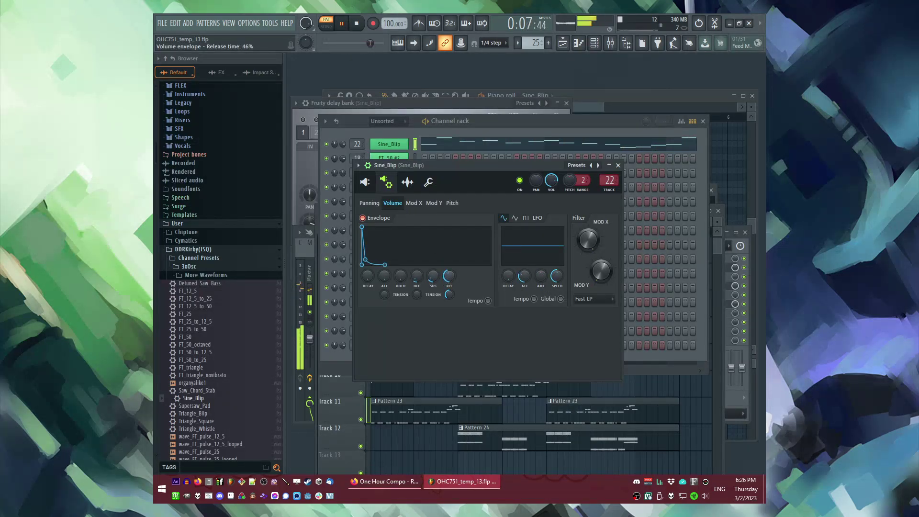
Step: Replay the song from bar 17 and lower the Sine_Blip mixer track's volume to 92%
key("F5")
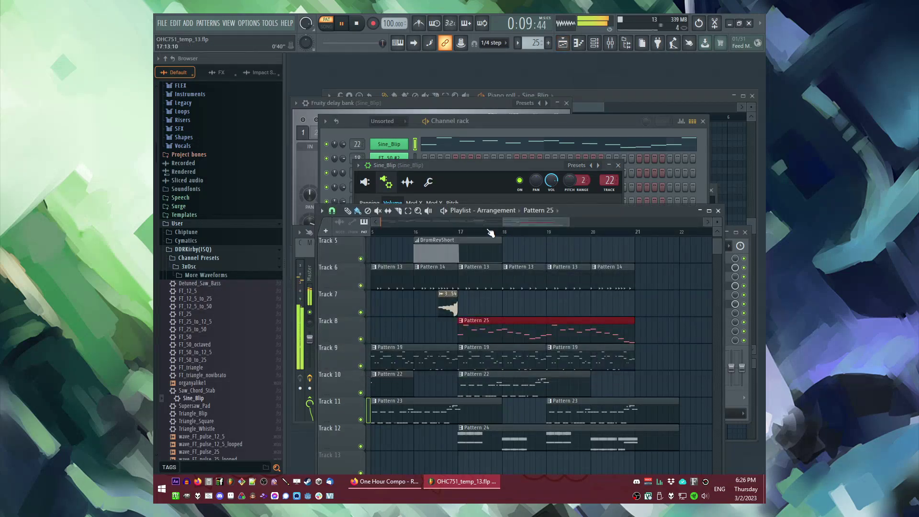
key("F6")
left_click(390, 144)
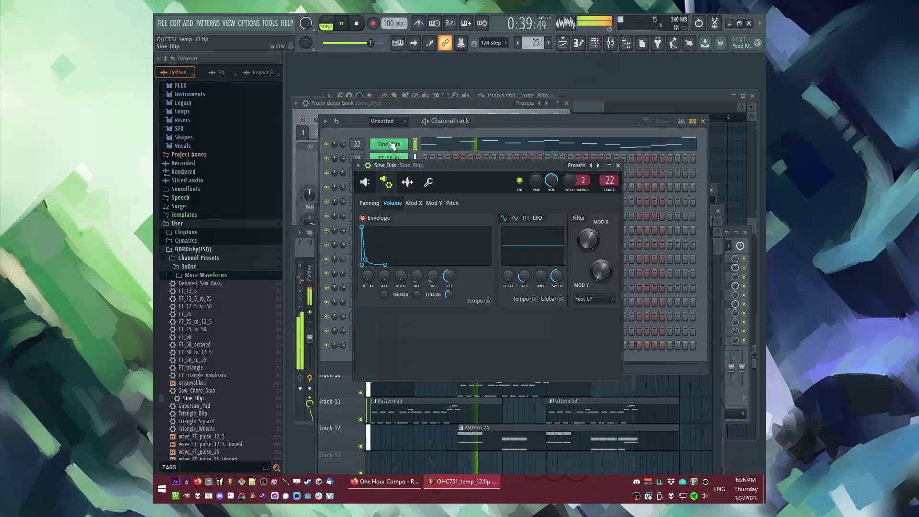
key("F9")
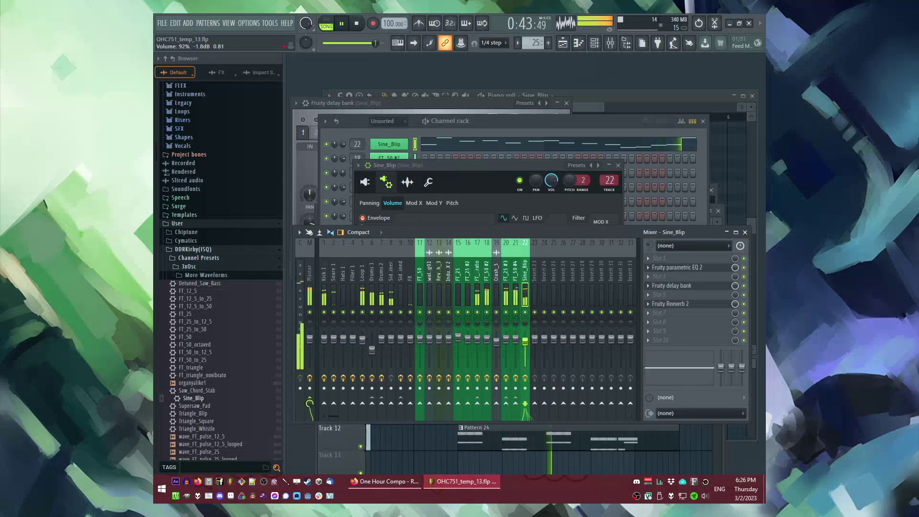
Step: Copy the transition clips around bar 13, including high verb on Track 4, to the same tracks around bar 21
key("F5")
scroll(566, 324, "down", 2)
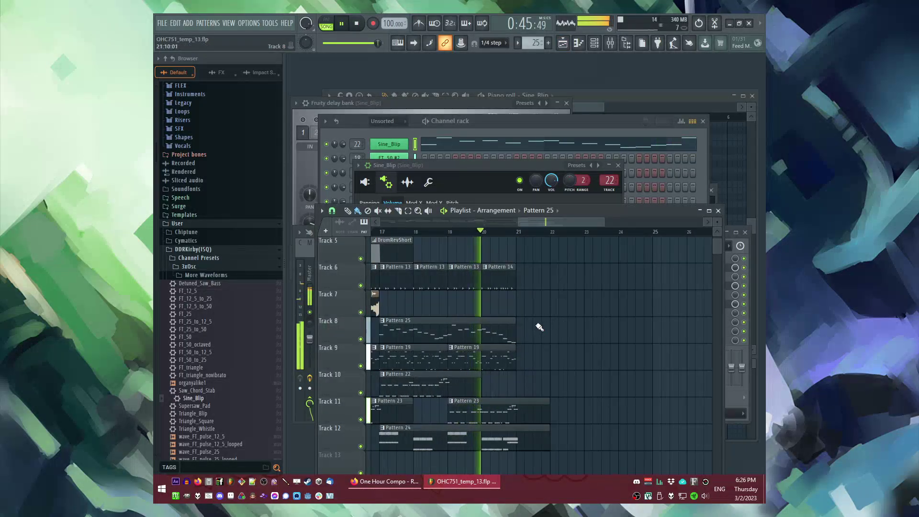
scroll(539, 327, "up", 4)
scroll(527, 341, "down", 1)
key("space")
scroll(544, 365, "down", 2)
scroll(526, 345, "left", 3)
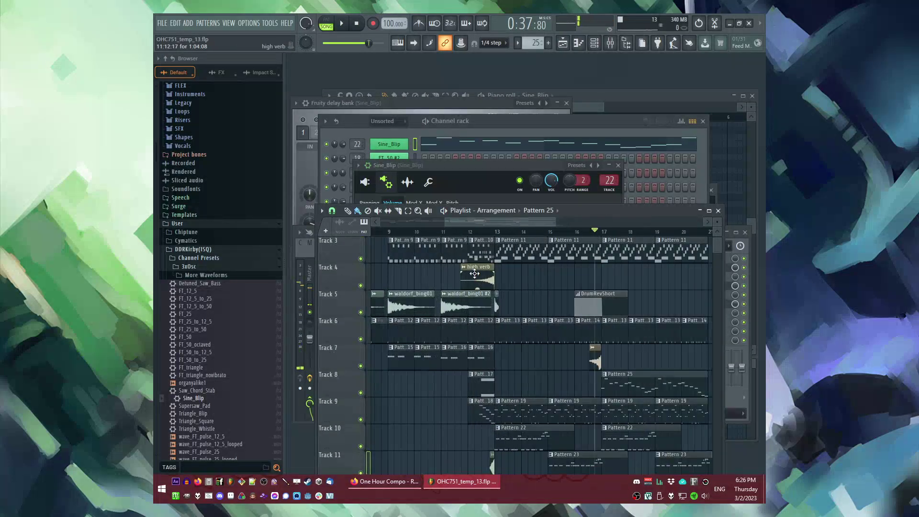
left_click_drag(508, 314, 498, 304)
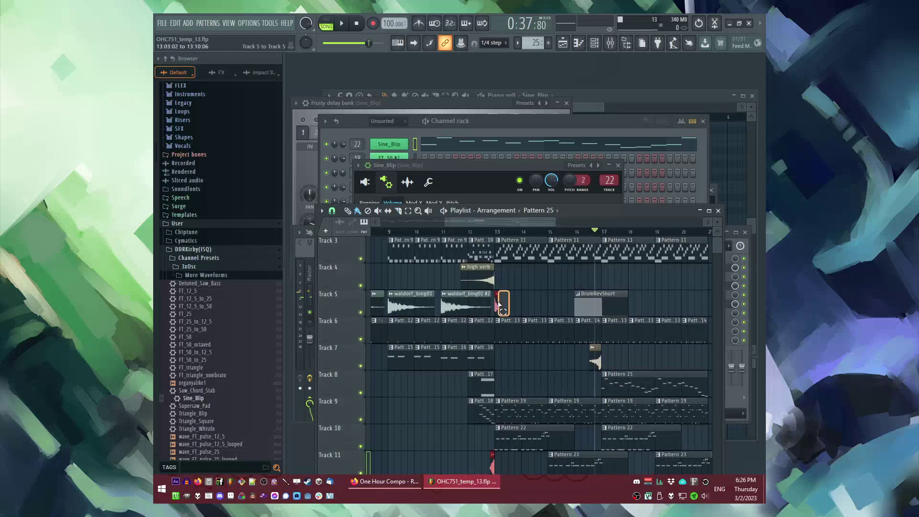
scroll(482, 282, "right", 3)
key("space")
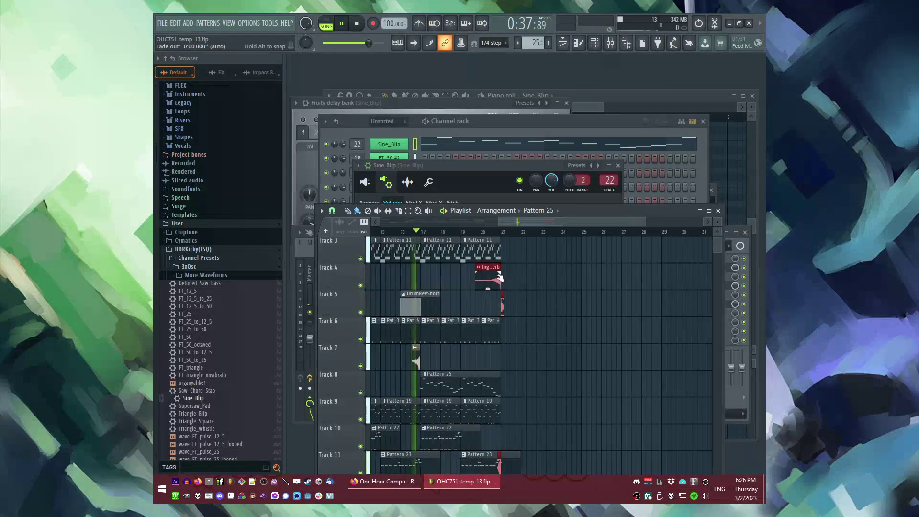
Step: Place VEC1 BD ReverbFX 02 on Track 7 at bar 21 and repeat the Track 6 drum patterns through bar 24
left_click(559, 328)
left_click(540, 211)
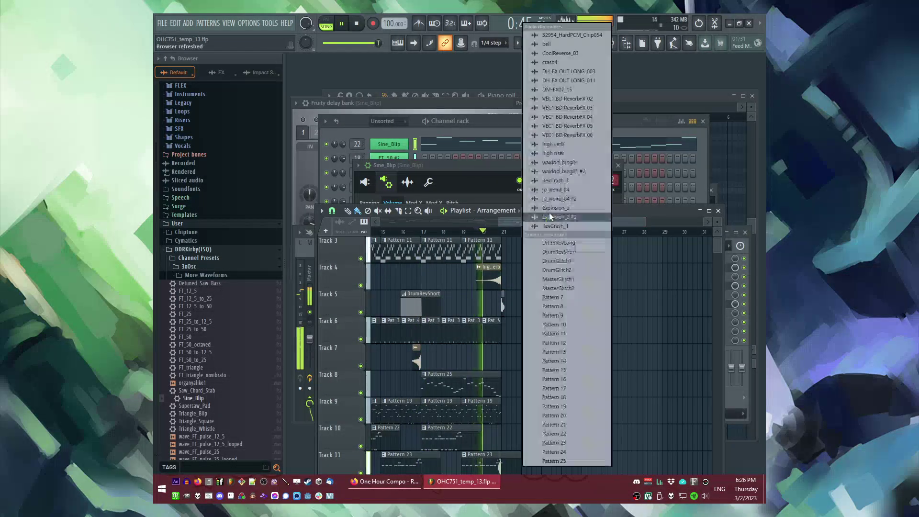
left_click(567, 98)
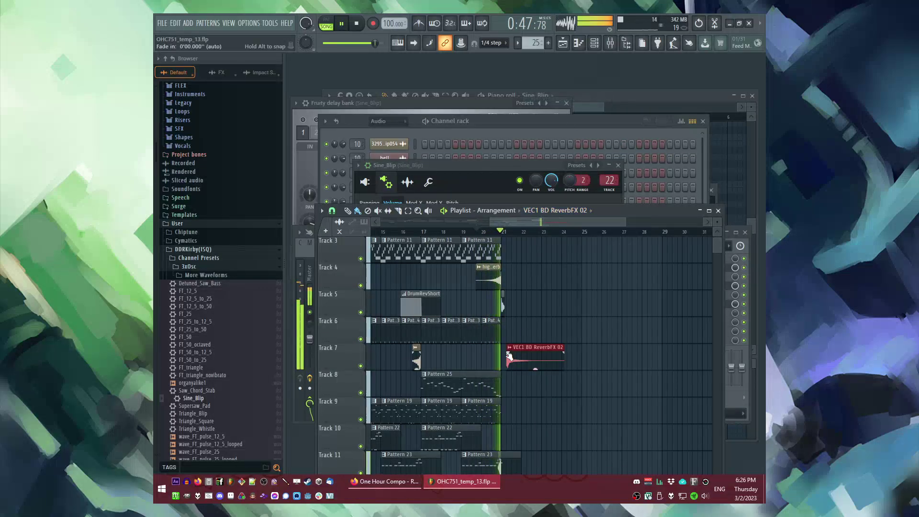
scroll(592, 318, "up", 2)
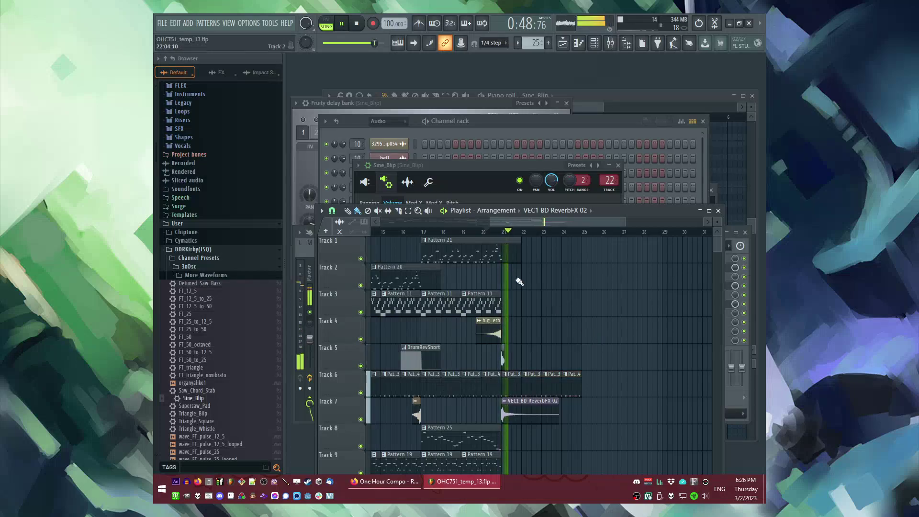
Step: Duplicate the Pattern 19 clips on Track 9 and the Pattern 25 clip on Track 8 into bars 21 to 24
scroll(492, 251, "down", 6)
left_click_drag(517, 306, 445, 302)
key("ctrl+b")
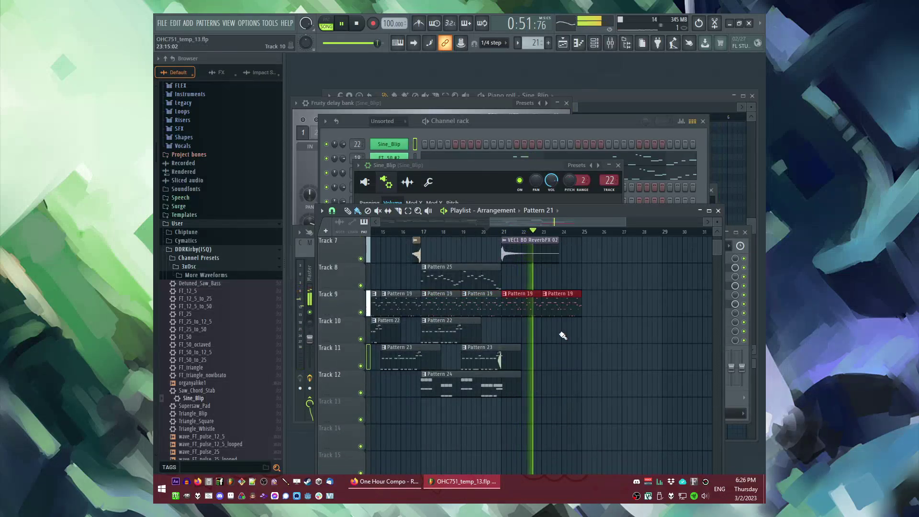
left_click(480, 391)
left_click(498, 280)
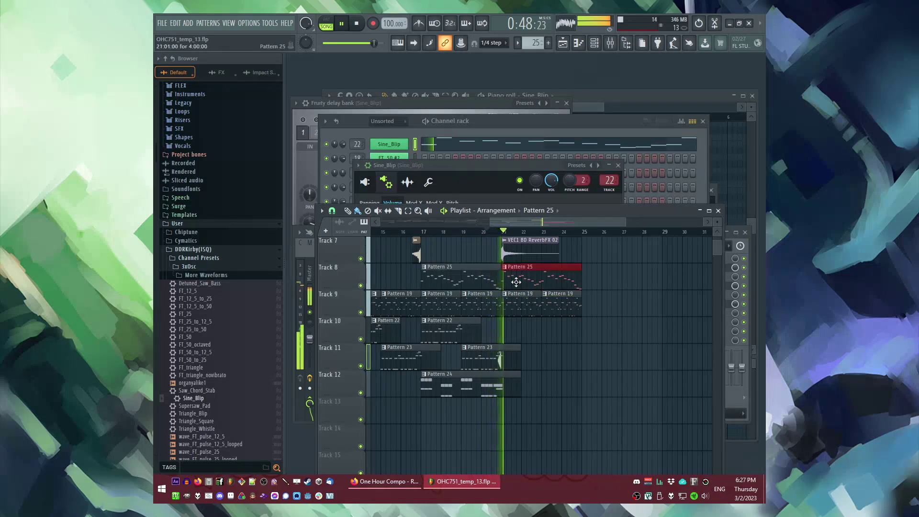
Step: Play back the transition from about bar 20 into the new section at bar 21
scroll(601, 322, "up", 4)
left_click(496, 240)
scroll(496, 240, "up", 2)
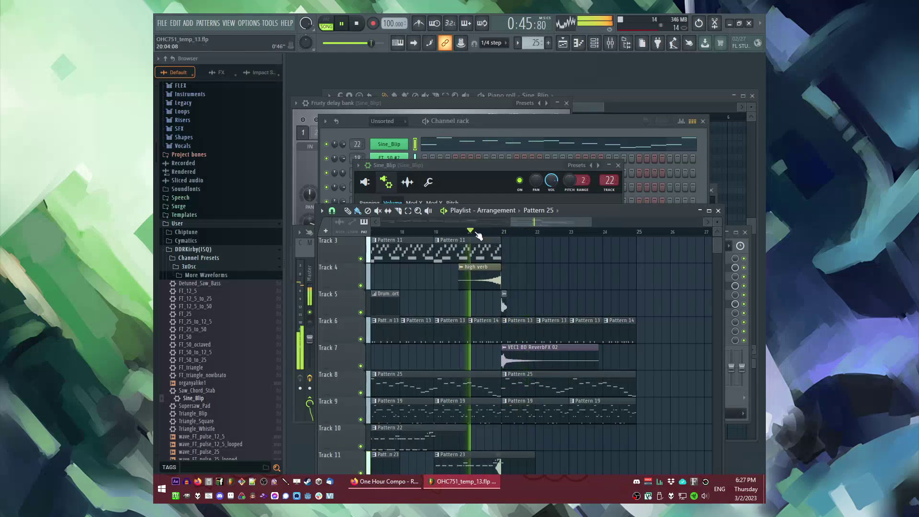
scroll(592, 306, "down", 4)
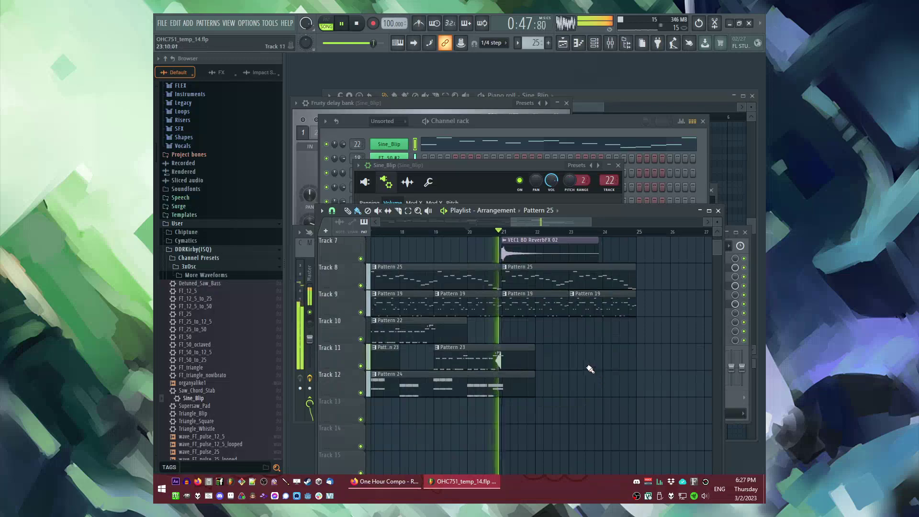
scroll(553, 375, "up", 6)
scroll(537, 312, "down", 2)
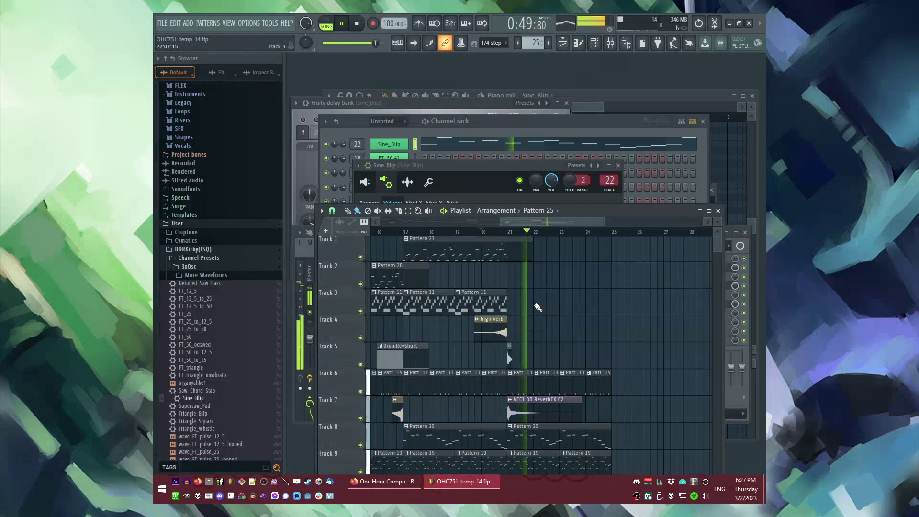
Step: Create Pattern 26 and place it on Track 2 at bar 21
key("F4")
key("Return")
left_click(512, 281)
Step: Add the FT_triangle preset as a new channel above Sine_Blip and open its piano roll
left_click_drag(202, 375, 207, 384)
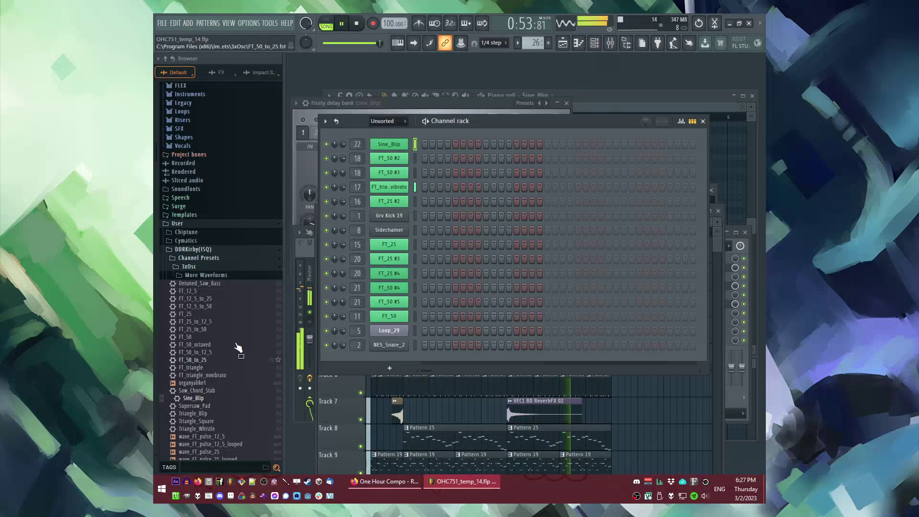
left_click_drag(201, 373, 407, 142)
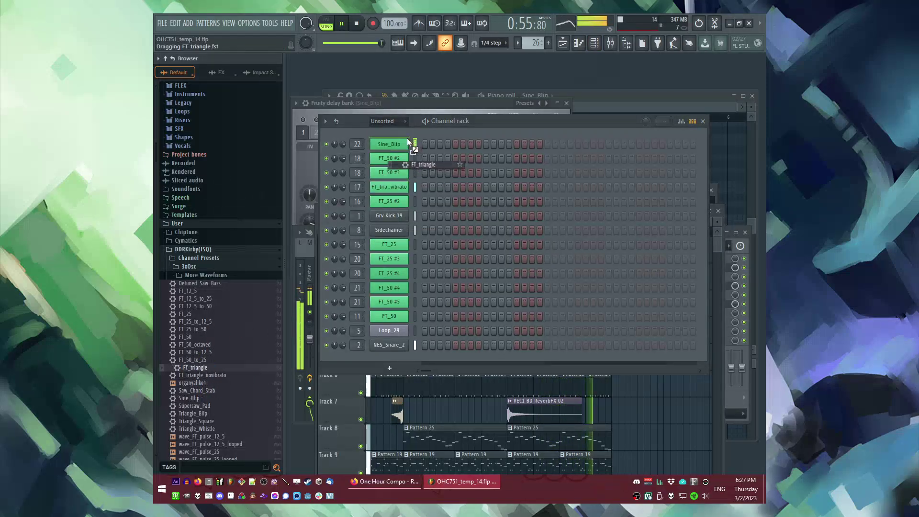
right_click(410, 143)
left_click(426, 145)
key("space")
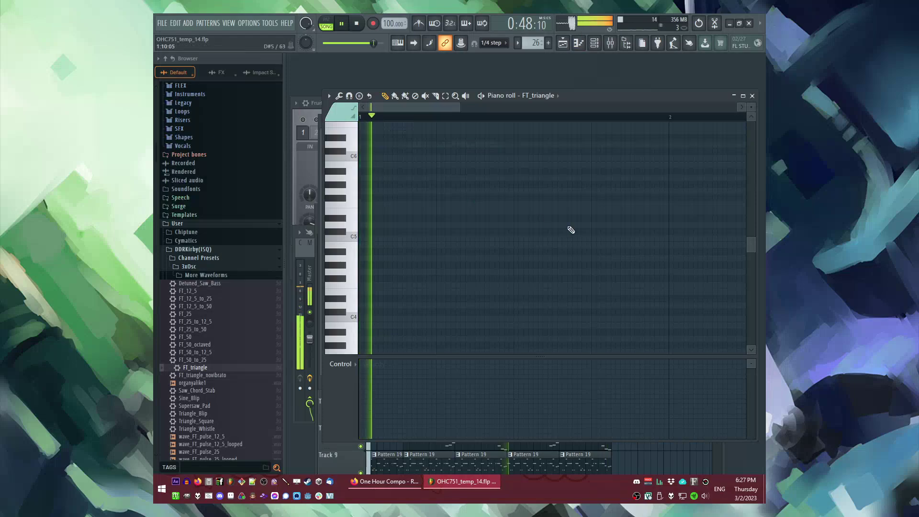
Step: Draw a 12-step C5 on step 9 and a one-step E5 on step 10 of bar 1 for FT_triangle
scroll(426, 225, "down", 2)
key("space")
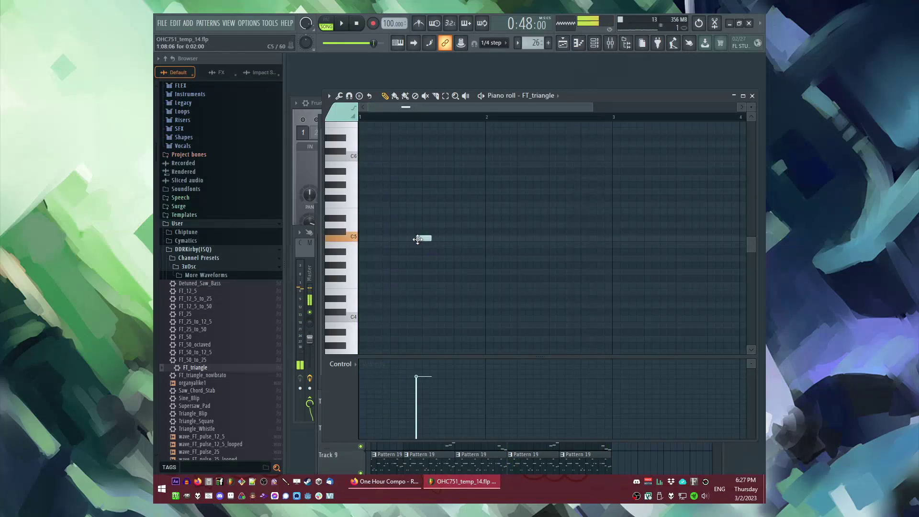
left_click(427, 237)
left_click(424, 217)
mouse_move(436, 211)
left_mouse_down()
mouse_move(517, 238)
mouse_move(434, 213)
left_mouse_up()
Step: Check the picture theme on the One Hour Compo page in the browser and play back the new notes
key("space")
key("space")
key("space")
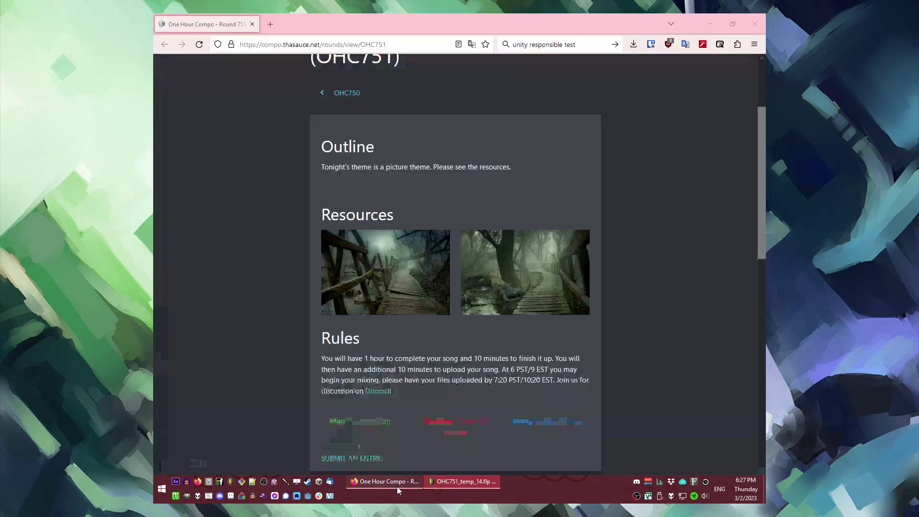
key("space")
scroll(433, 225, "up", 2, "ctrl")
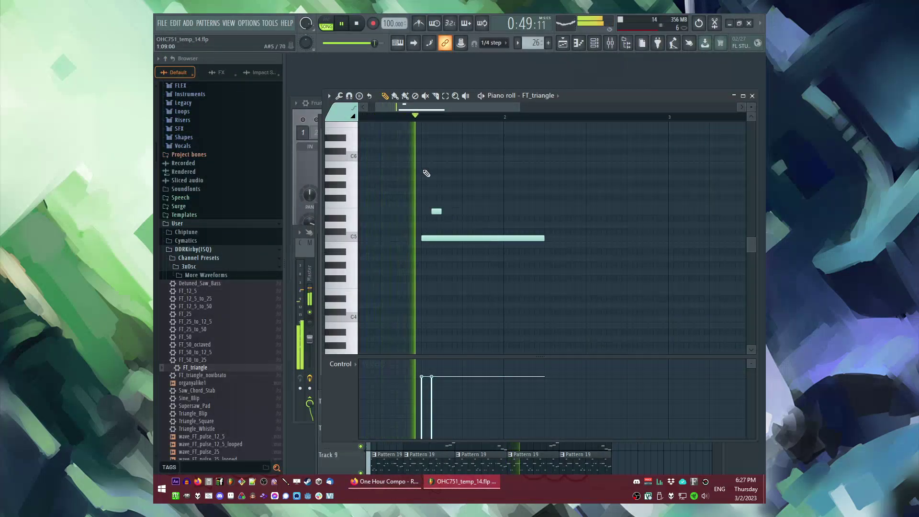
Step: Switch to pattern playback and route FT_triangle to mixer track 23
key("l")
key("F6")
left_click(389, 144)
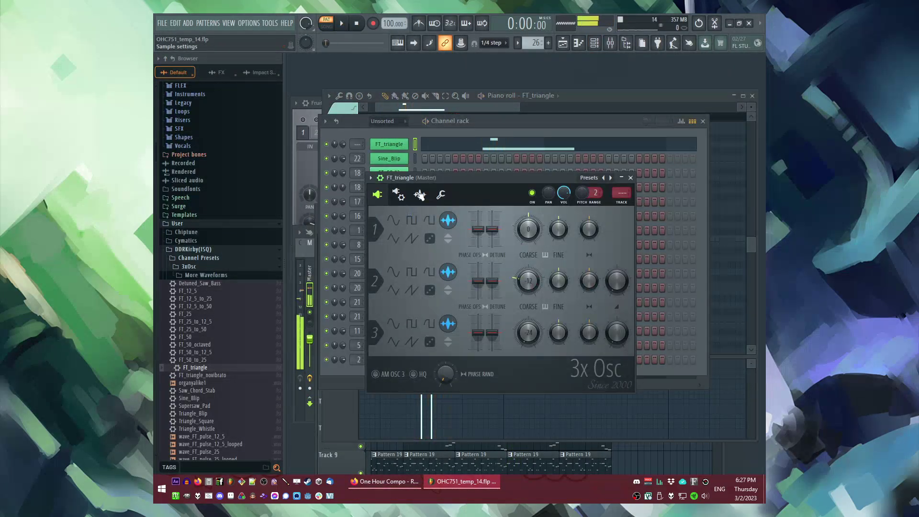
double_click(621, 198)
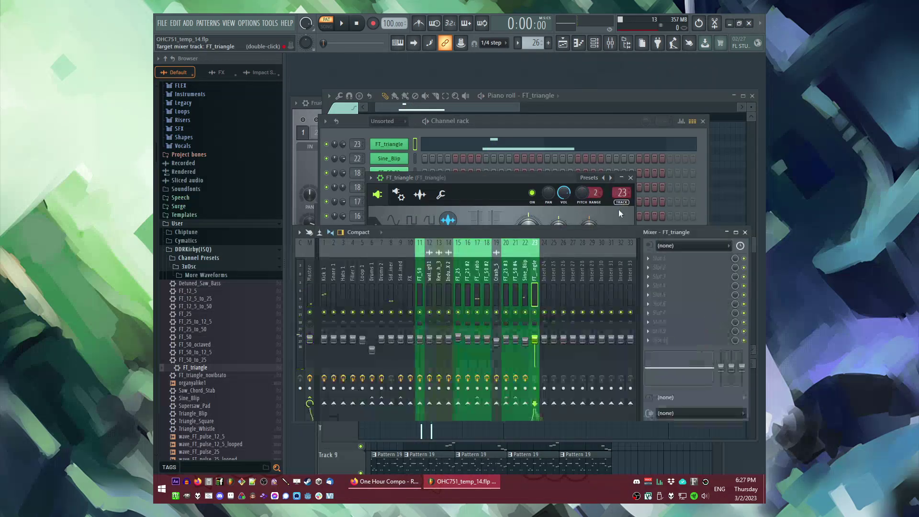
Step: Add Fruity Delay Bank in slot 4 and Fruity Reeverb 2 with room size 81 in slot 7 of the FT_triangle track
key("space")
left_click(654, 289)
left_click(619, 266)
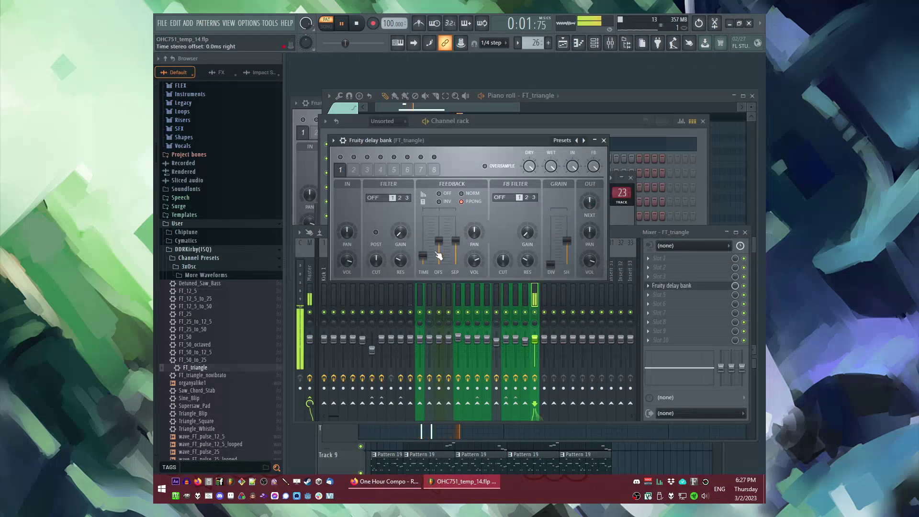
left_click(655, 316)
left_click(627, 352)
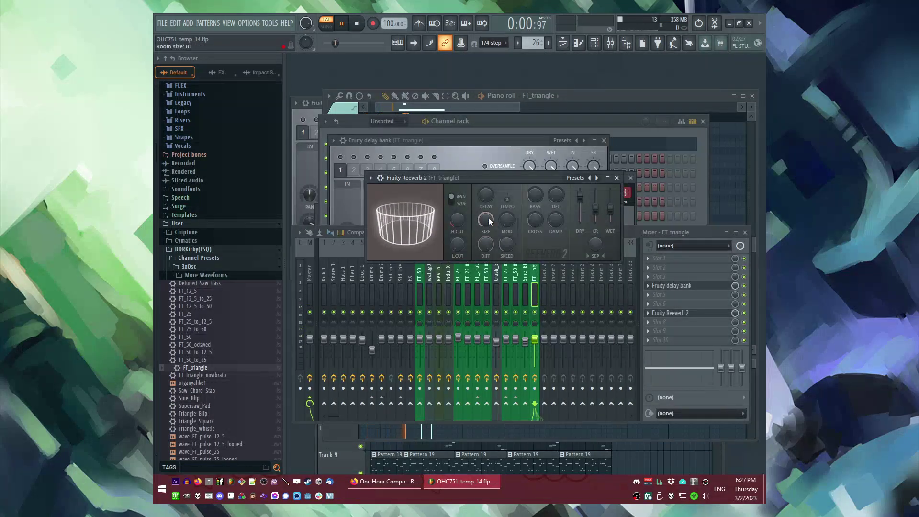
key("F5")
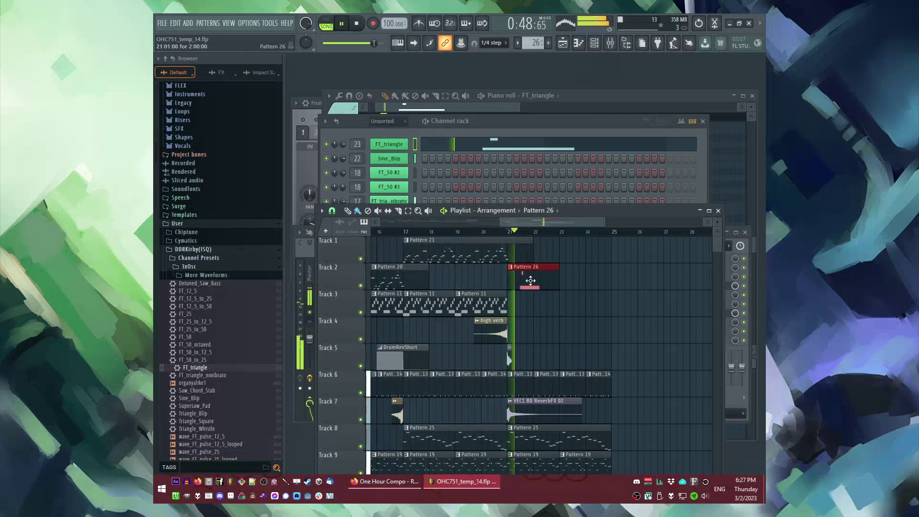
Step: Play back Pattern 26 and check the oscillator 2 mix level of the FT_triangle synth
double_click(531, 281)
key("F6")
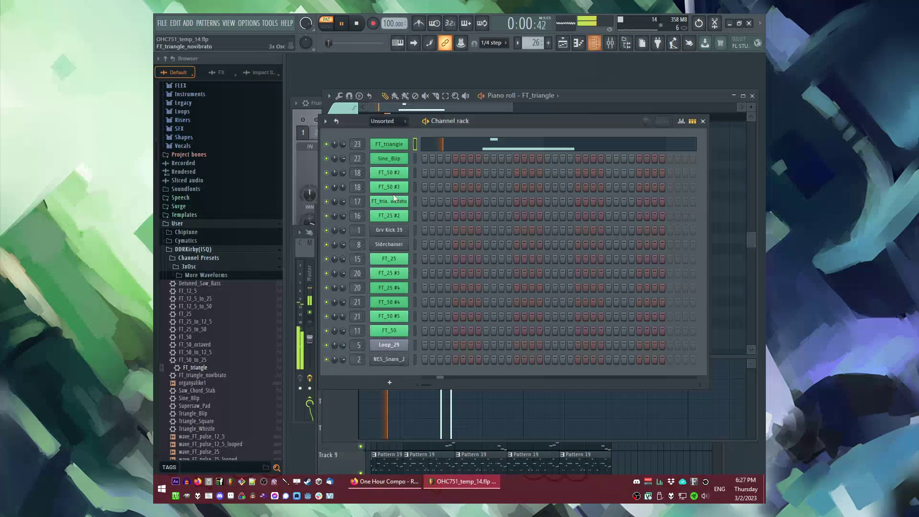
left_click(393, 146)
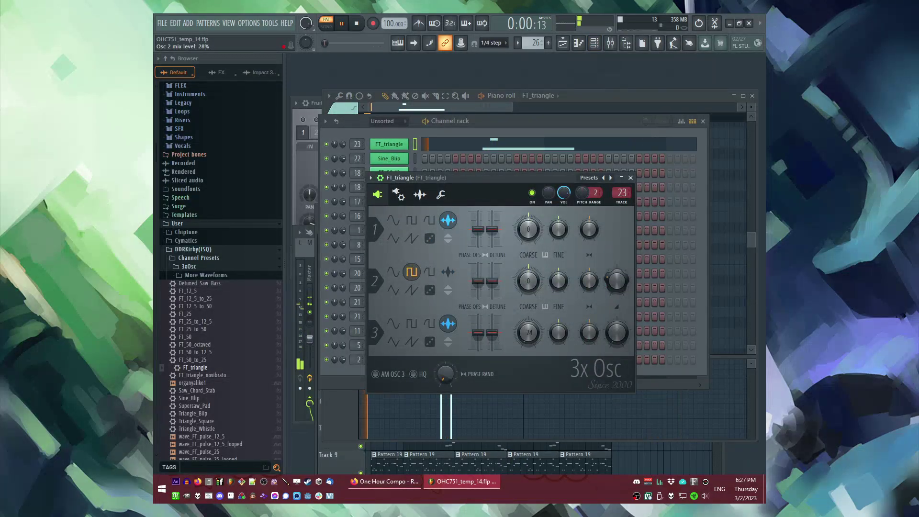
key("F5")
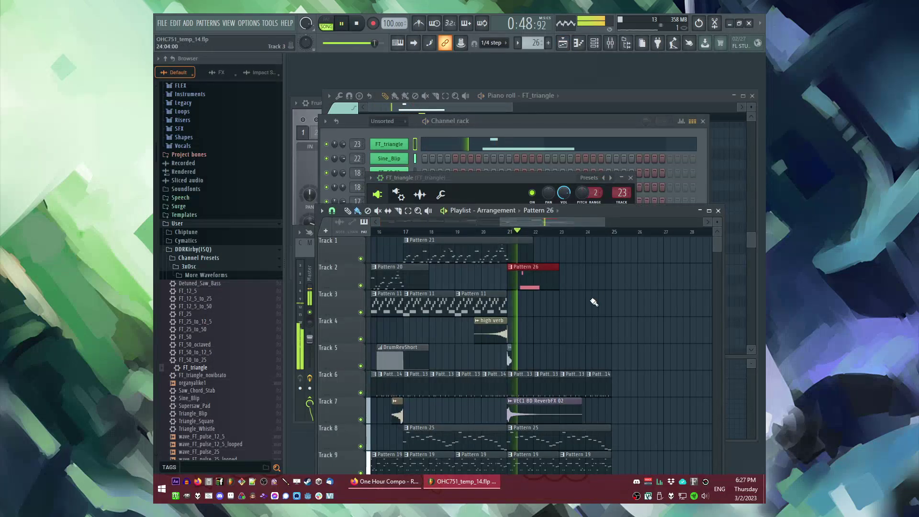
Step: Extend the FT_triangle C5 to the end of bar 2 and add an E5 slide note from step 15 of bar 1 to the same end
double_click(541, 284)
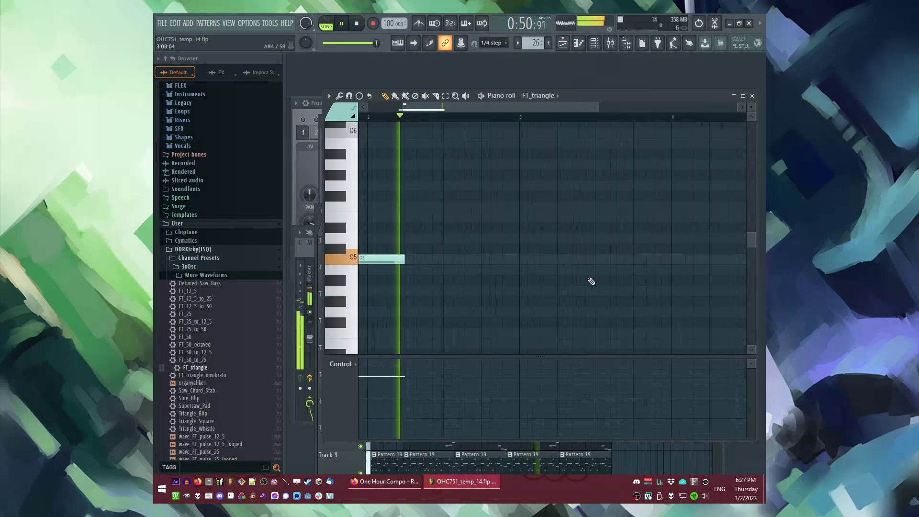
key("space")
left_click(446, 217)
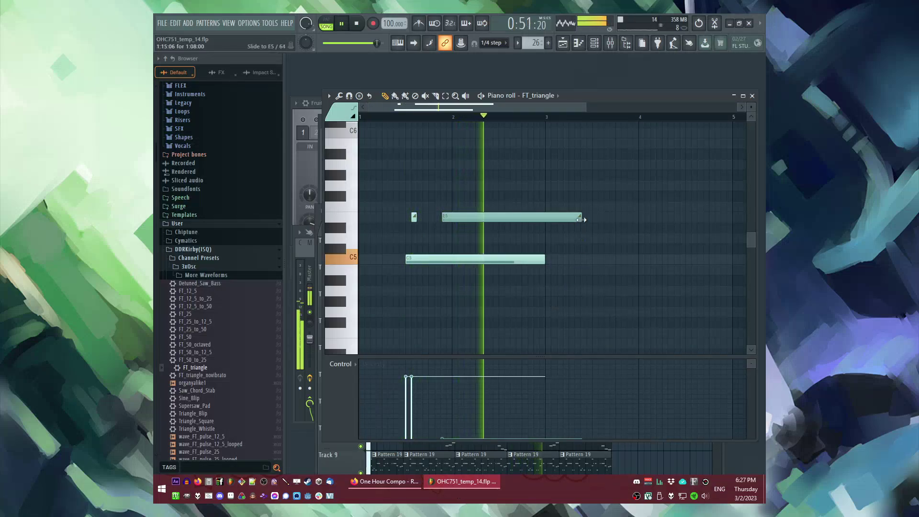
left_click_drag(580, 217, 544, 217)
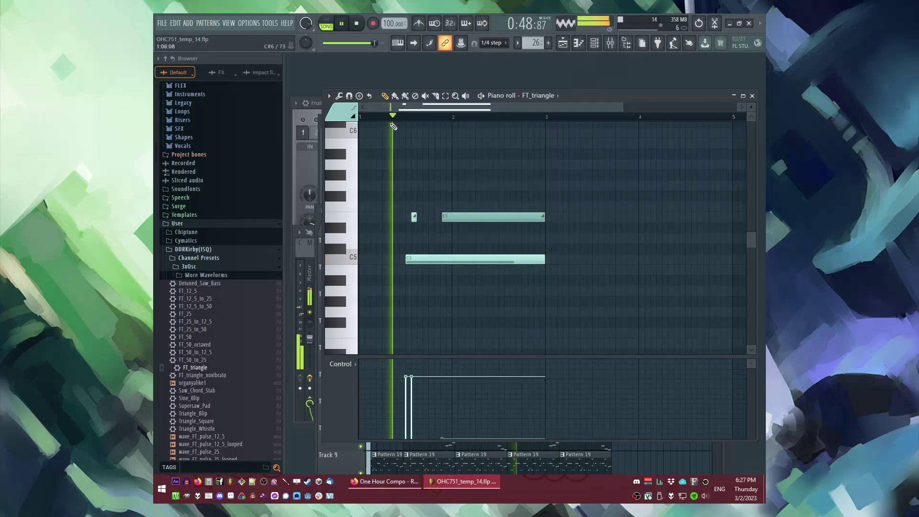
Step: Check the pitch envelope and LFO speed settings of the FT_triangle synth
key("F6")
left_click(389, 144)
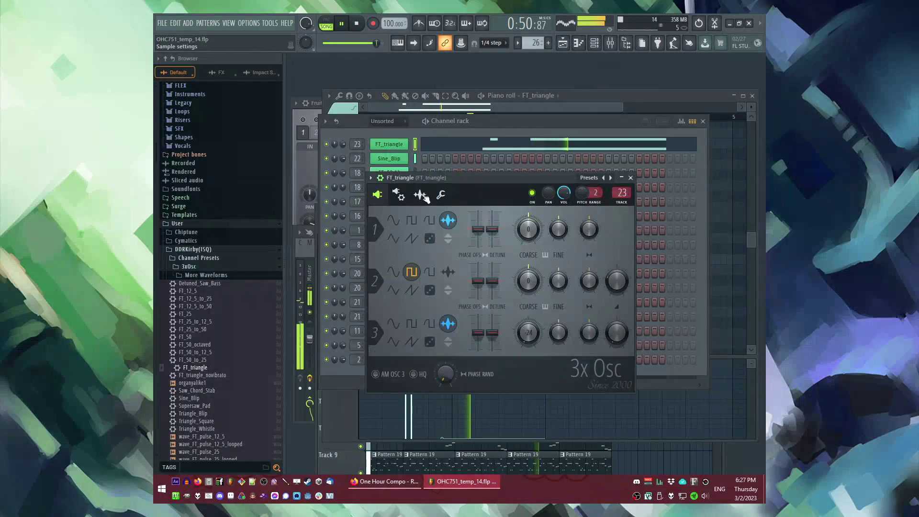
left_click(398, 194)
left_click(405, 216)
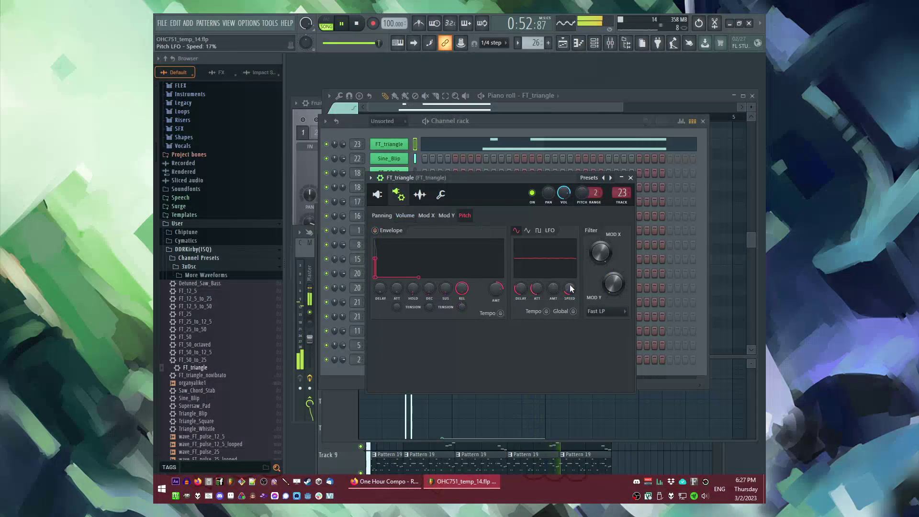
left_click(728, 249)
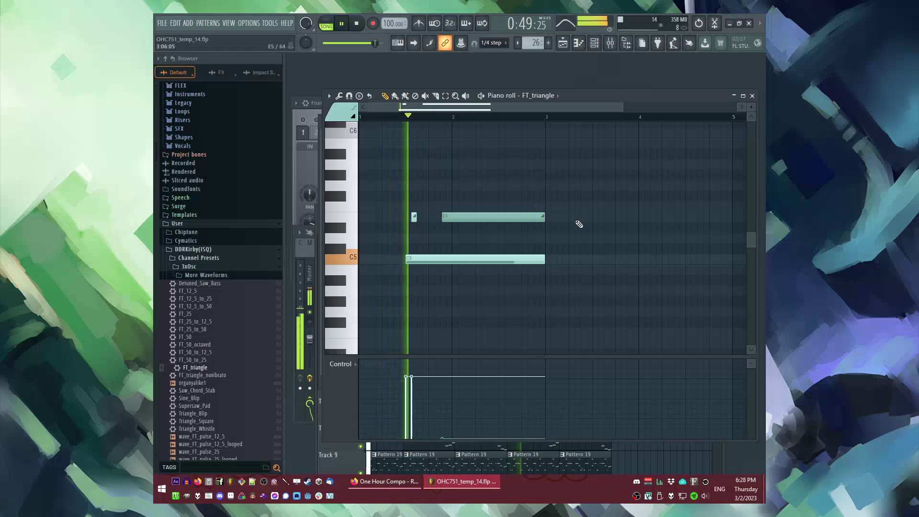
key("ctrl+a")
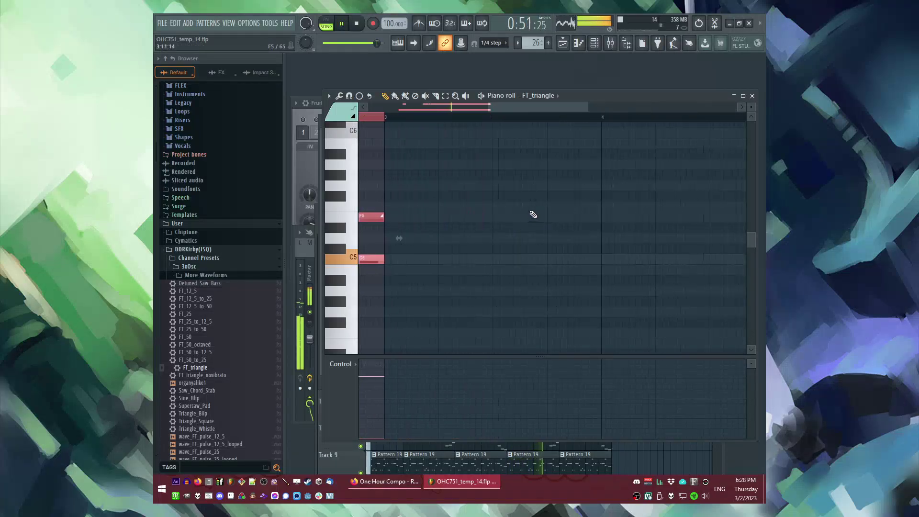
key("ctrl+b")
key("ctrl+z")
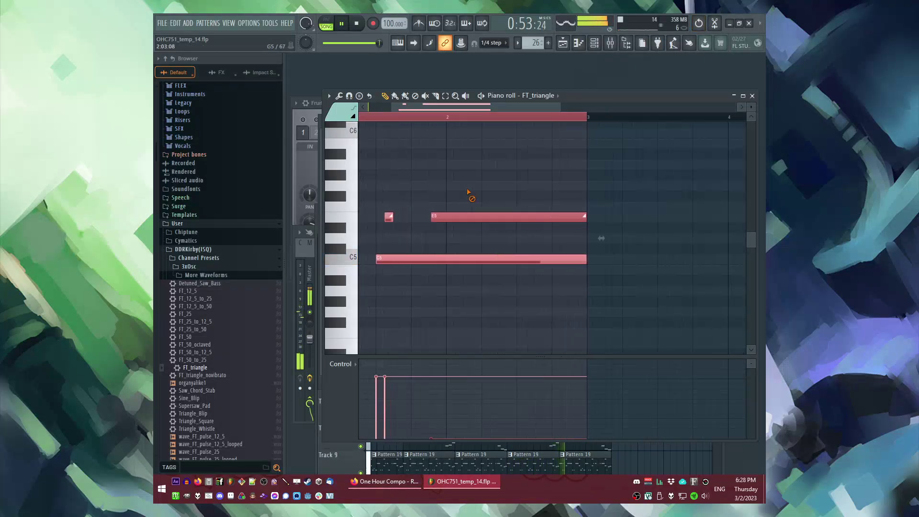
Step: Shorten the C5 and the long E5 slide note to the middle of bar 2, and duplicate the phrase into bars 3 and 4
left_click(595, 221)
left_click_drag(587, 218, 516, 219)
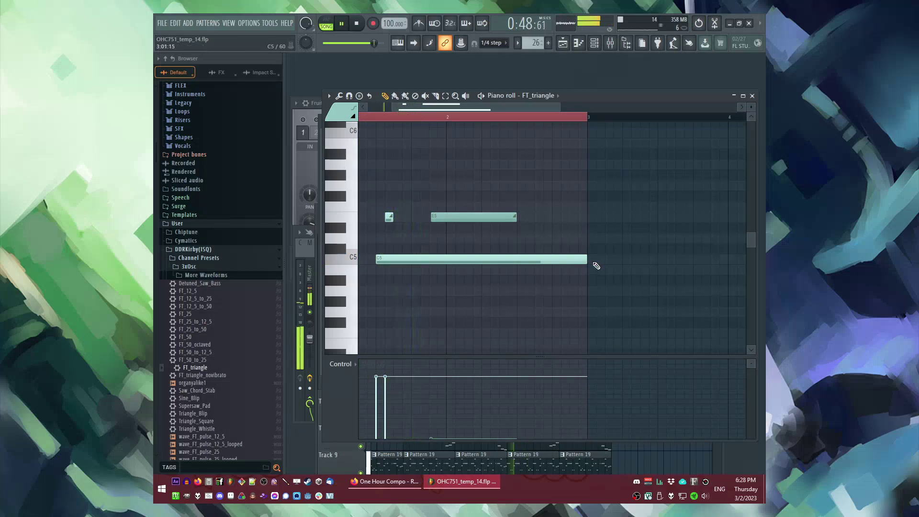
left_click_drag(584, 260, 516, 260)
key("ctrl+a")
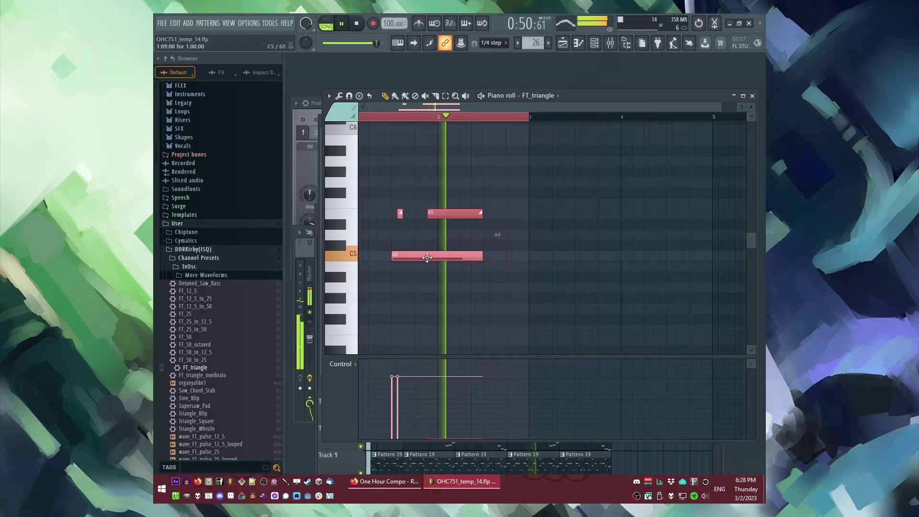
key("ctrl+b")
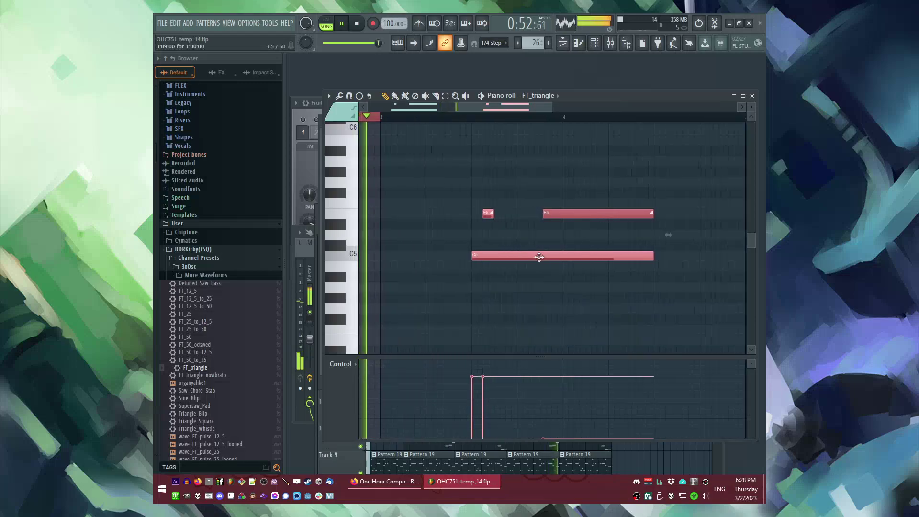
left_click(506, 235)
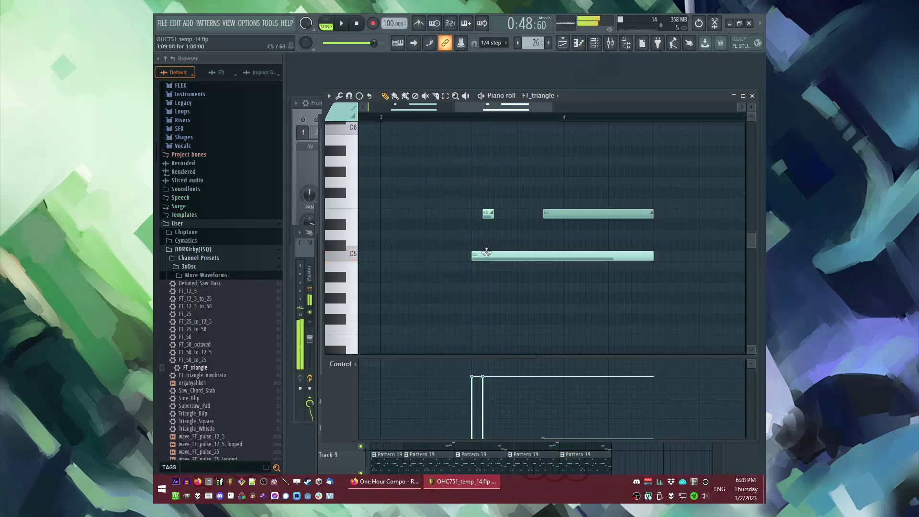
Step: Transpose the copied phrase in bars 3 and 4 to an E5 base note with A5 slide notes and play it back
key("ctrl+a")
left_click_drag(485, 247, 484, 210)
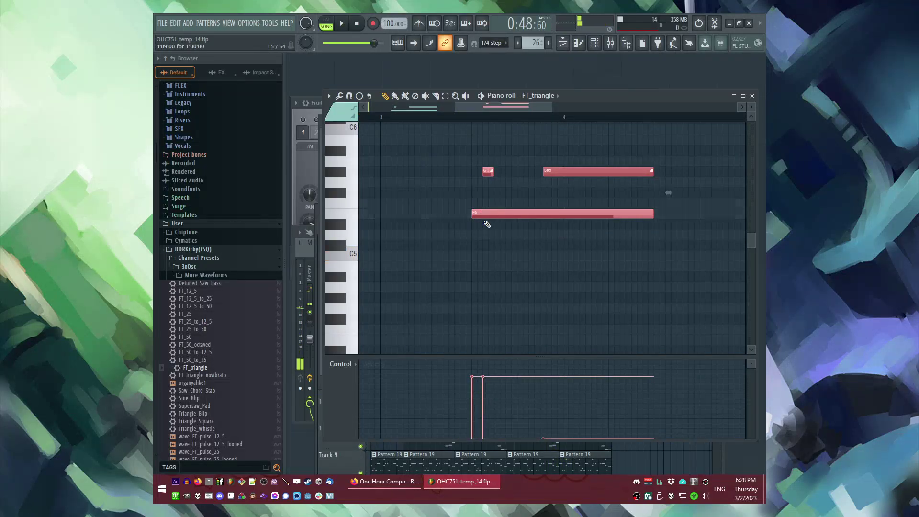
left_click(525, 247)
scroll(524, 246, "up", 2)
key("space")
mouse_move(581, 234)
left_mouse_down()
mouse_move(576, 213)
mouse_move(582, 236)
left_mouse_up()
left_click(581, 239)
scroll(531, 248, "down", 3)
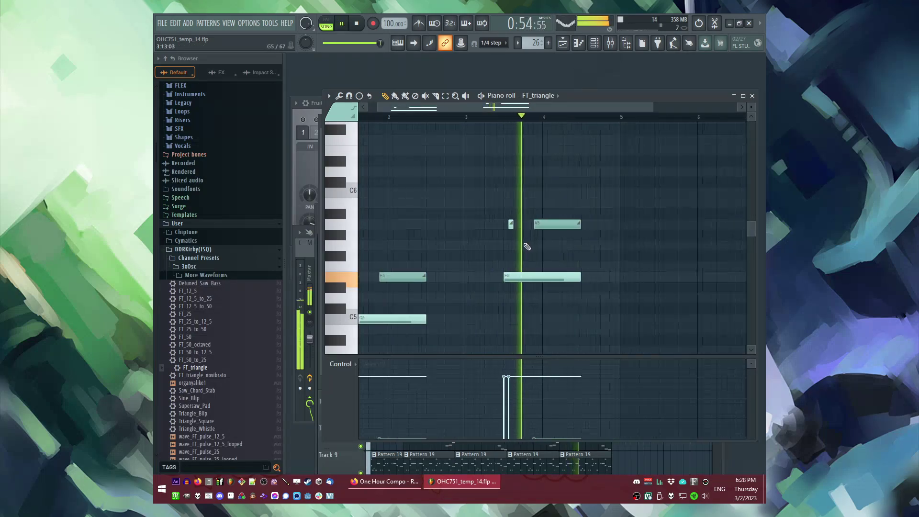
Step: Clone the FT_triangle channel and copy its Pattern 26 notes into the clone
key("F5")
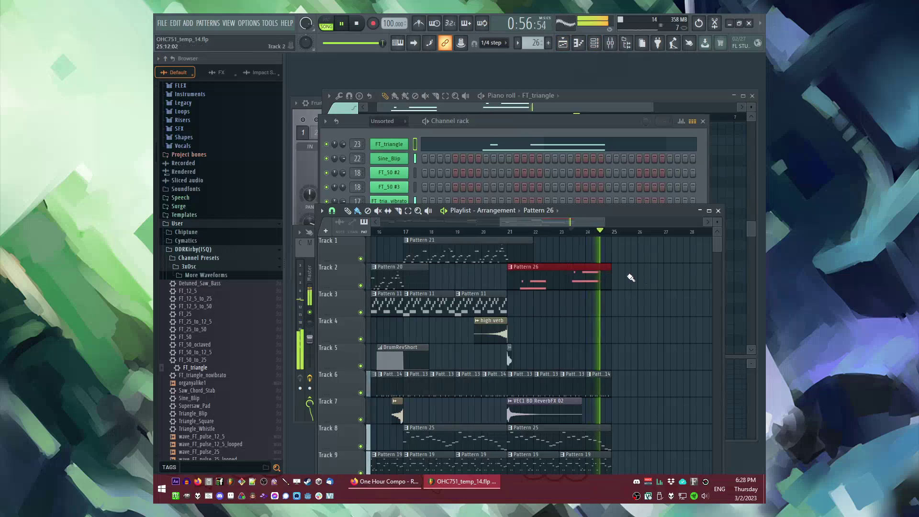
left_click(414, 144)
key("alt+c")
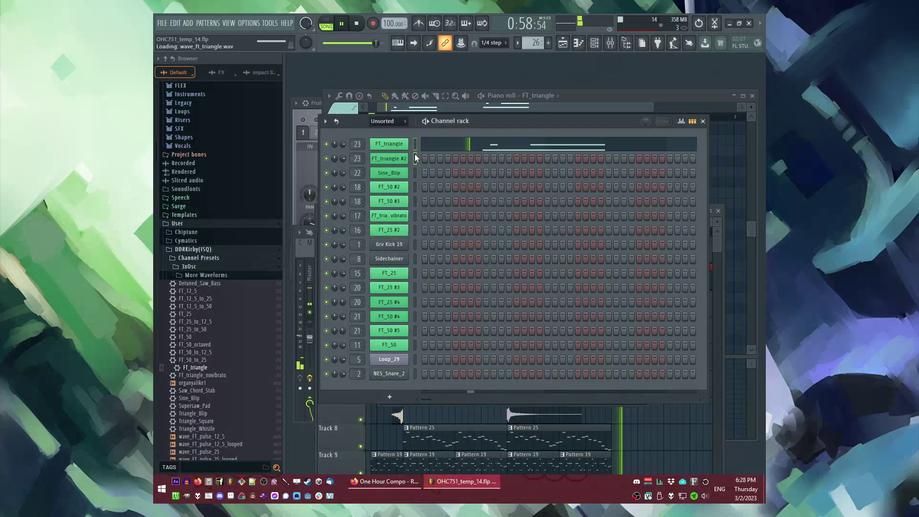
key("space")
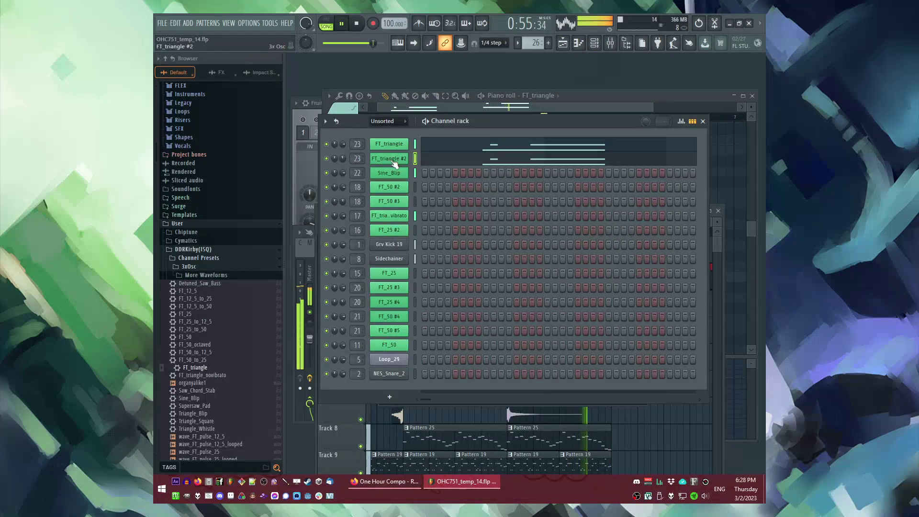
Step: Set the FT_triangle #2 oscillator 2 fine pitch to +10 cents and shift its notes one step later
left_click(394, 162)
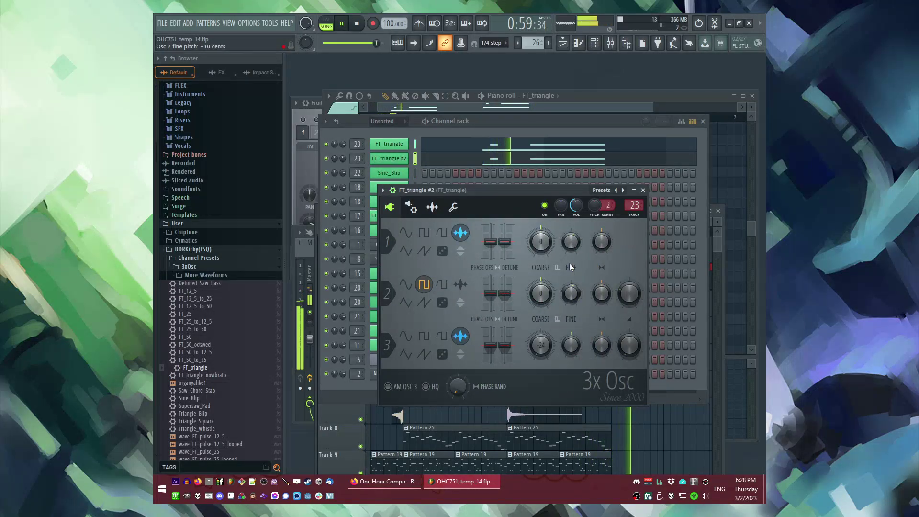
key("F7")
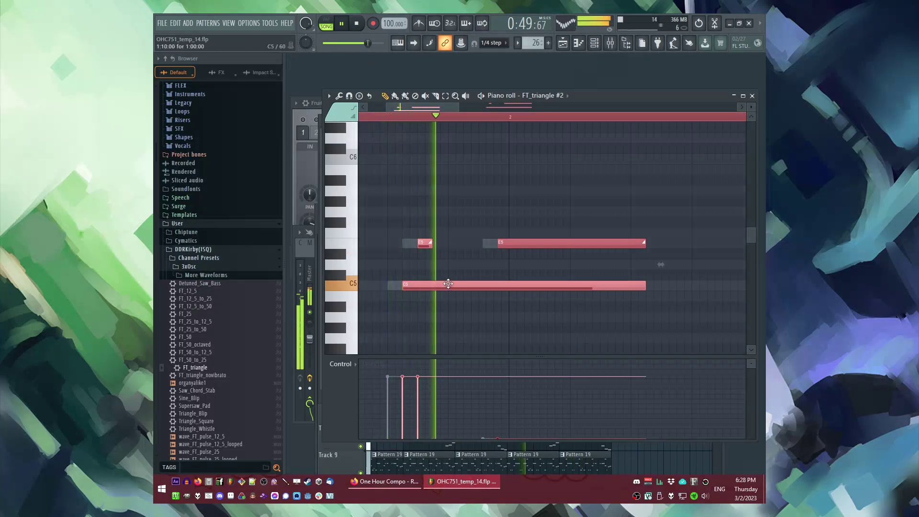
scroll(449, 283, "down", 3)
Step: Repeat Pattern 26 on Track 2 and the Pattern 13 and 14 drum clips on Track 6 through bars 25 to 28
key("F5")
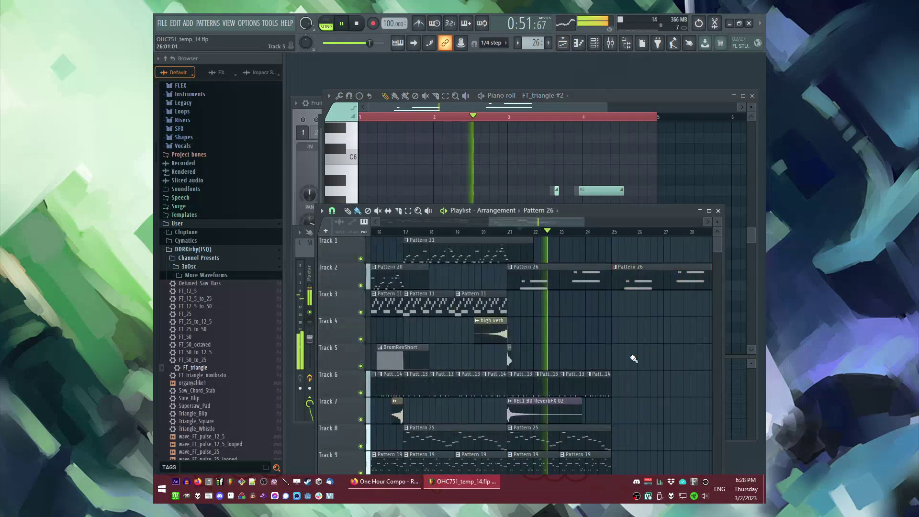
scroll(509, 341, "down", 2)
scroll(521, 344, "up", 2)
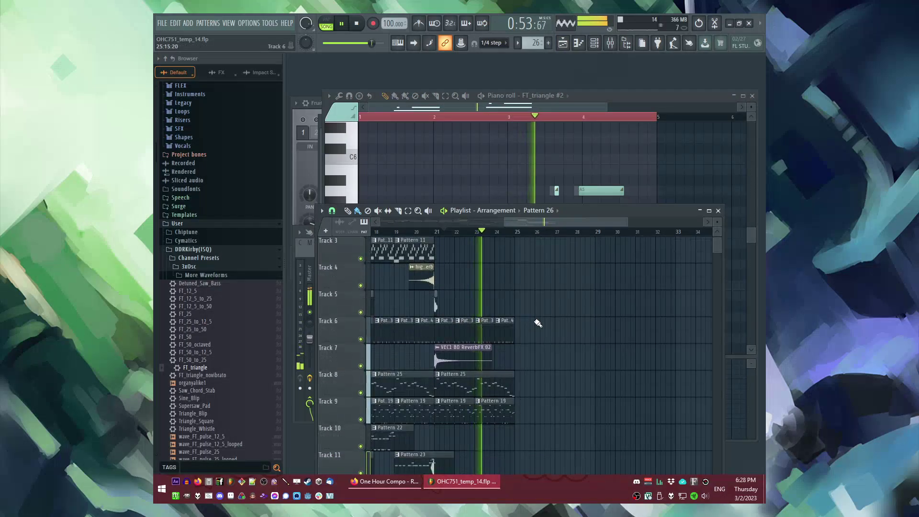
scroll(526, 304, "up", 2)
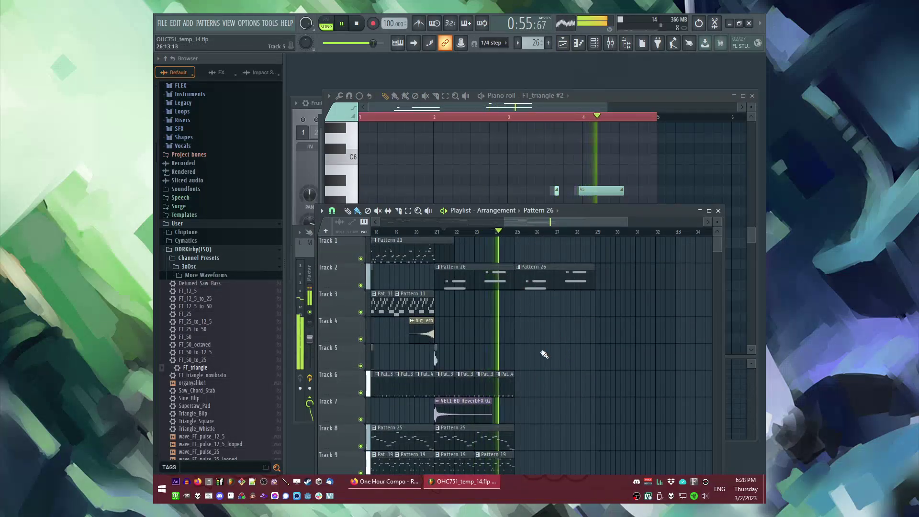
left_click_drag(580, 378, 416, 390)
scroll(526, 359, "down", 4)
scroll(527, 359, "up", 2)
Step: Duplicate the Pattern 25 clip on Track 8 and the Pattern 19 clips on Track 9 into bars 25 to 28
left_click_drag(582, 319, 513, 368)
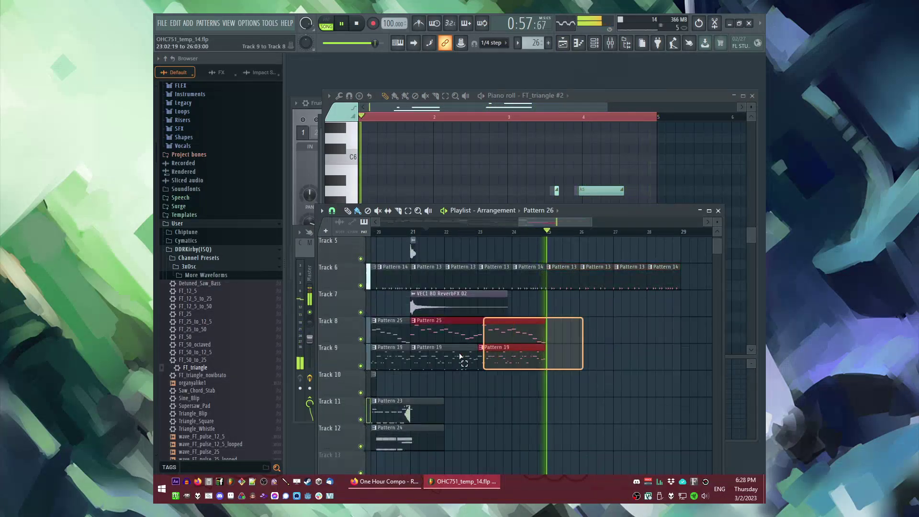
key("ctrl+b")
scroll(529, 363, "up", 4)
scroll(529, 363, "down", 2)
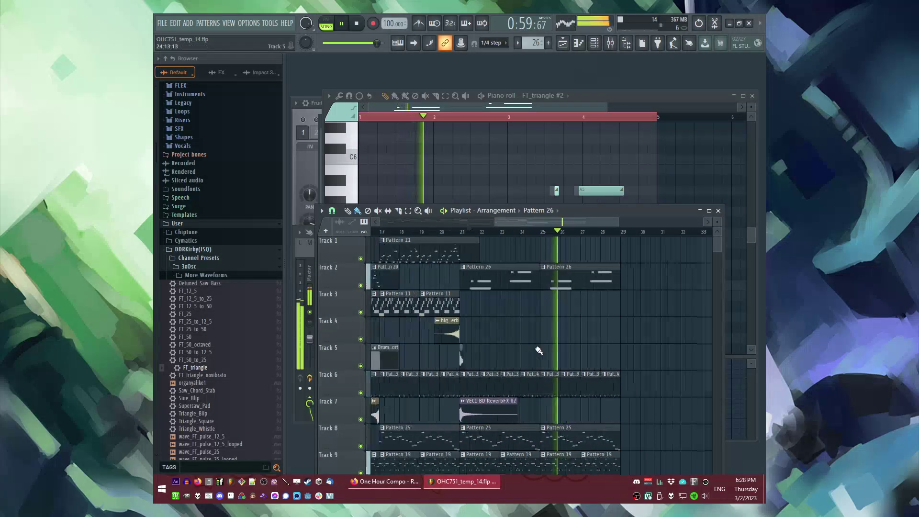
scroll(539, 351, "up", 2)
Step: Play back from bar 20 and place a new Pattern 27 clip on Track 10 at bar 21
left_click(413, 233)
scroll(516, 330, "down", 3)
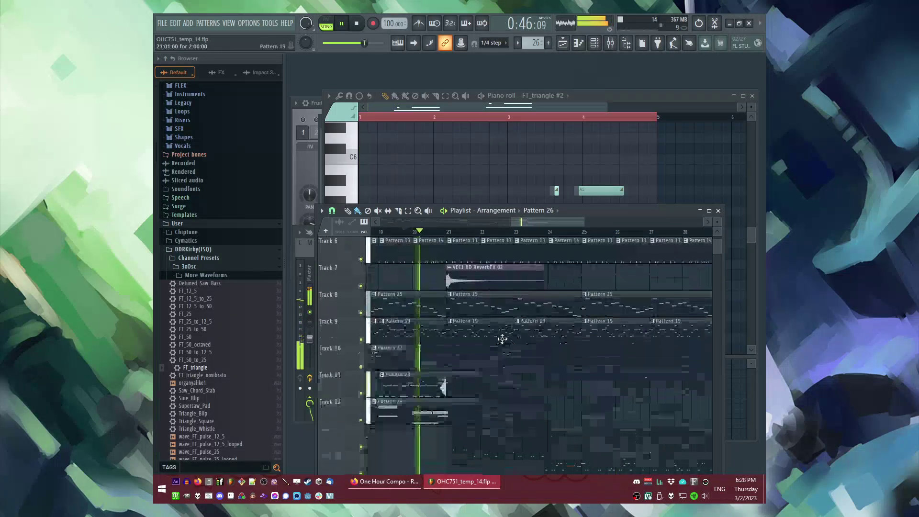
key("F4")
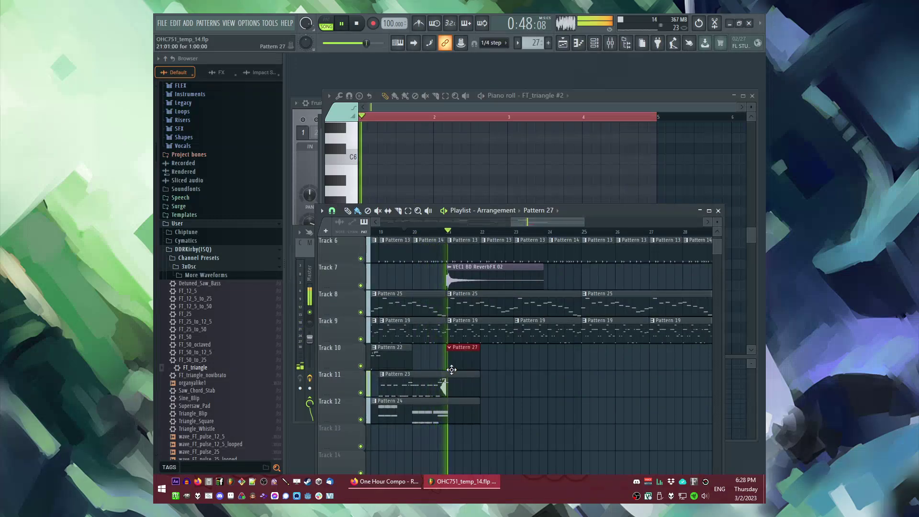
Step: Try out the MasterGlitch1 pattern in the playlist around the transition into bar 21
scroll(206, 350, "down", 10)
key("space")
left_click(537, 210)
left_click(573, 279)
key("space")
left_click(419, 438)
scroll(529, 393, "down", 3)
scroll(529, 393, "down", 2)
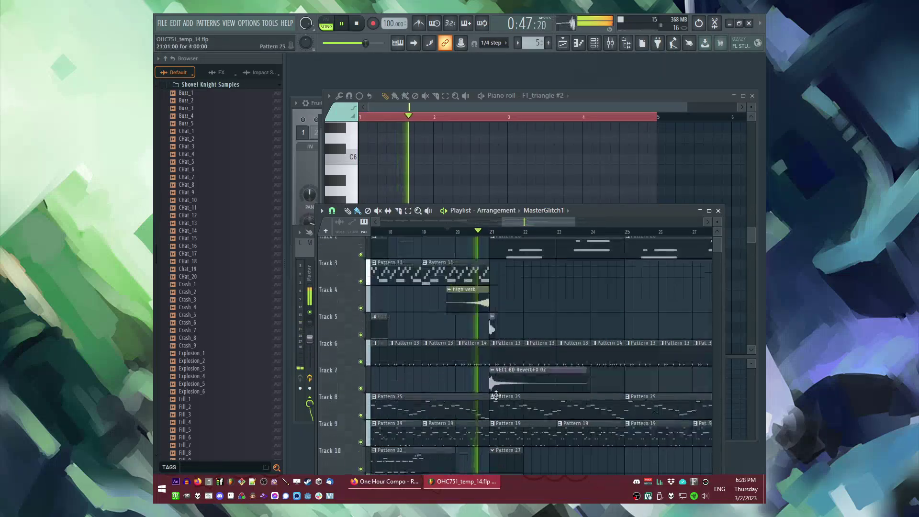
scroll(502, 390, "up", 2)
key("space")
right_click(501, 383)
left_click(560, 210)
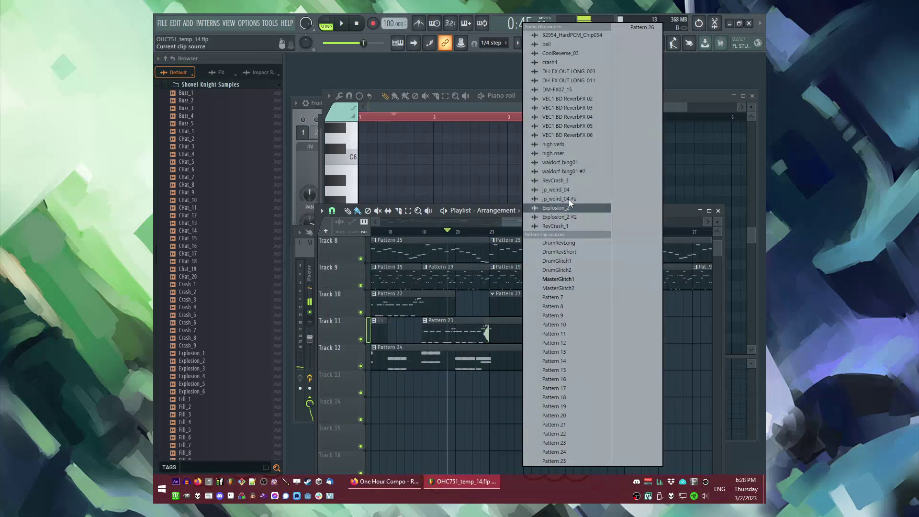
left_click(558, 279)
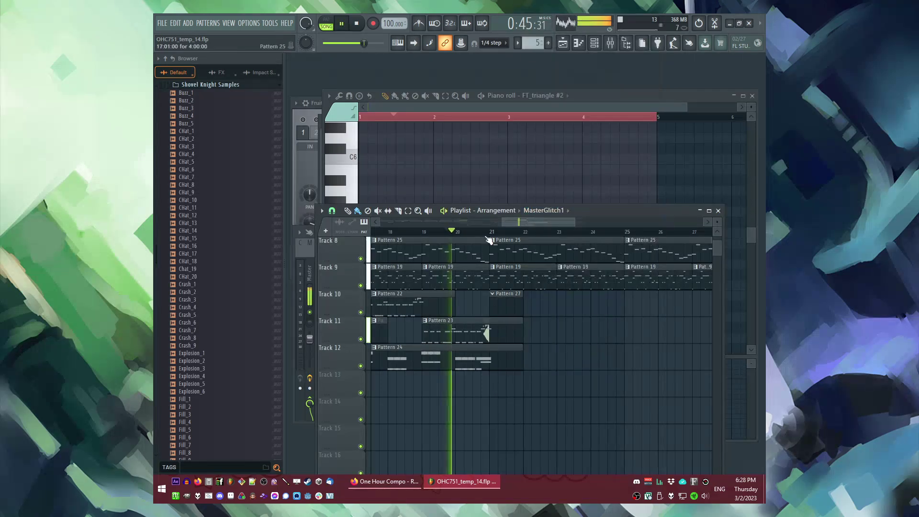
Step: Place the DrumRevShort pattern on Track 13 at bar 20 and play back the transition into bar 21
key("space")
left_click(544, 210)
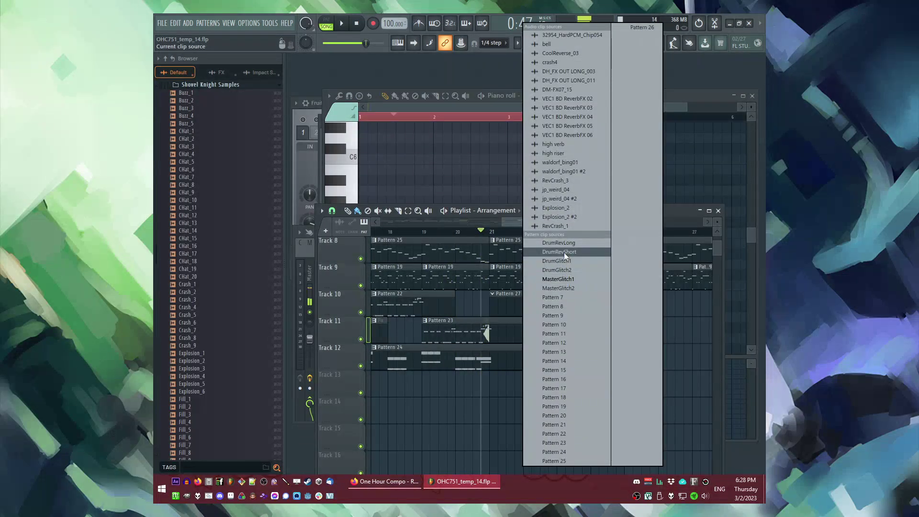
left_click(564, 251)
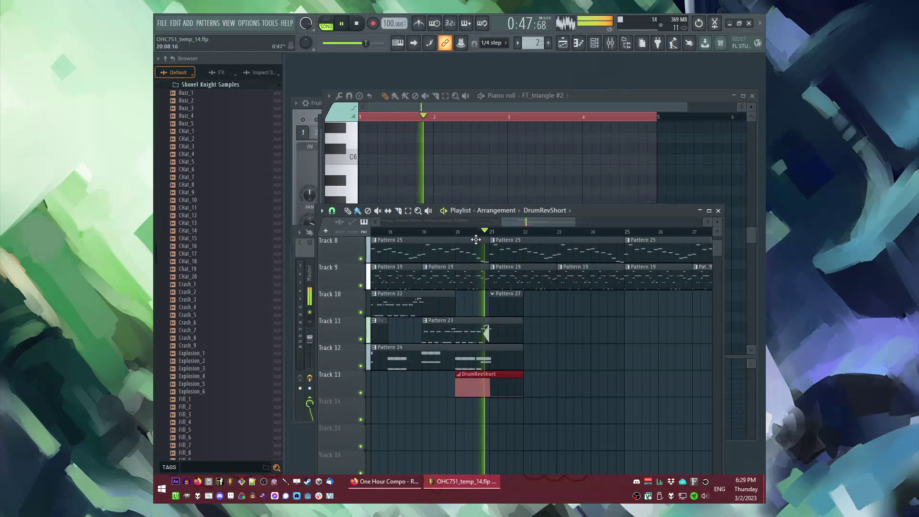
scroll(575, 357, "up", 5)
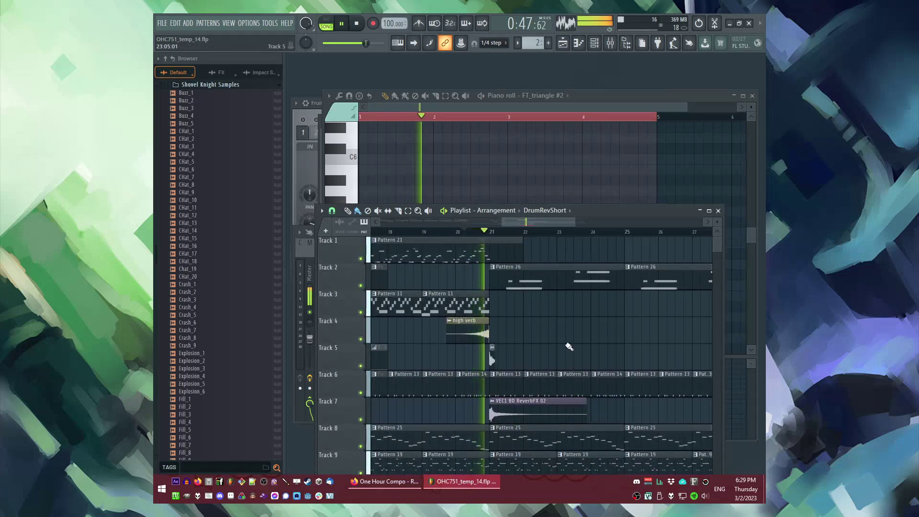
scroll(555, 350, "down", 4)
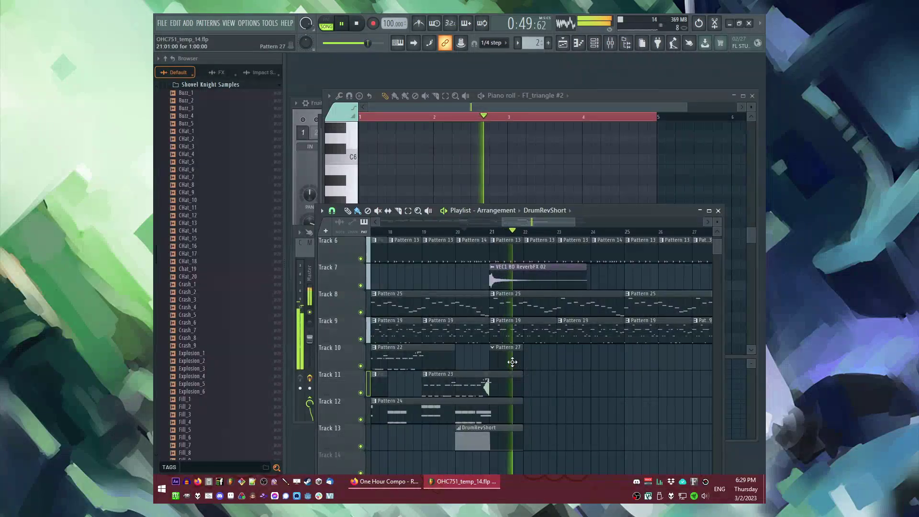
double_click(512, 362)
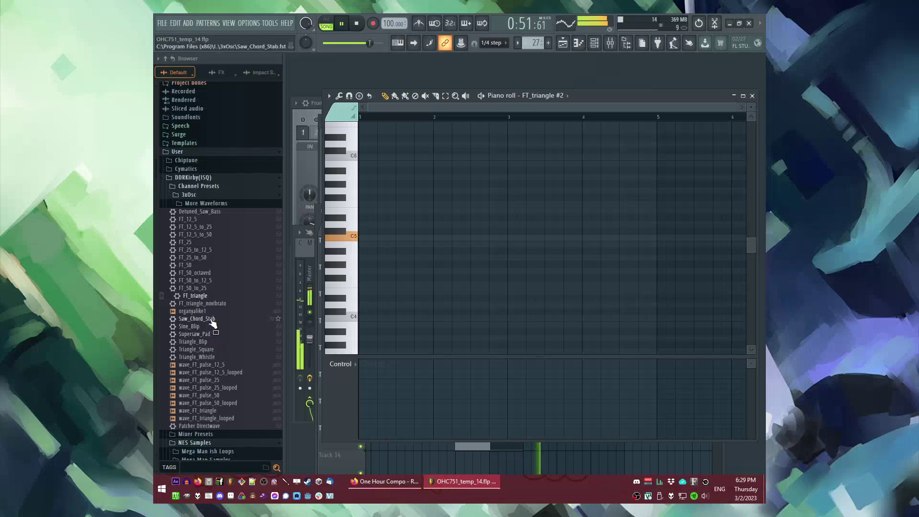
scroll(212, 323, "down", 3)
left_click(479, 458)
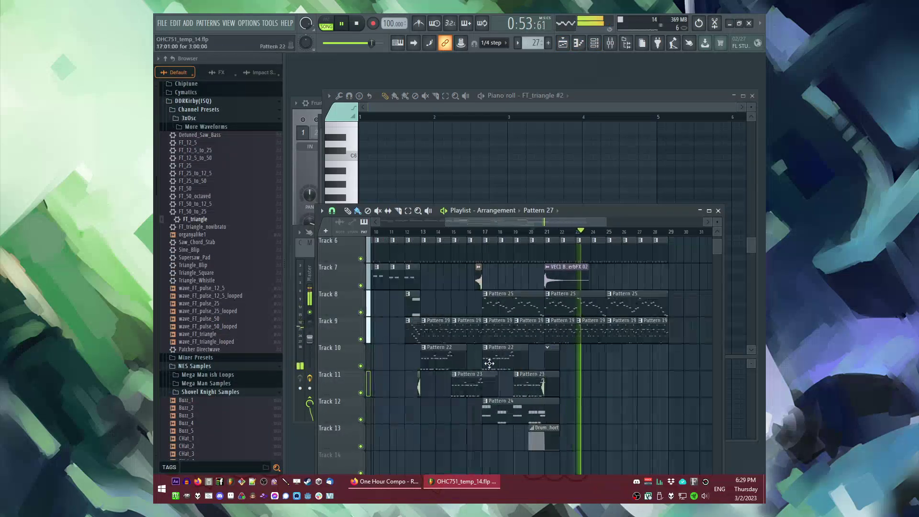
Step: Replace the empty Pattern 27 clip on Track 10 at bar 21 with a Pattern 15 clip
scroll(497, 365, "up", 2)
scroll(439, 364, "down", 2, "ctrl")
scroll(424, 364, "down", 3)
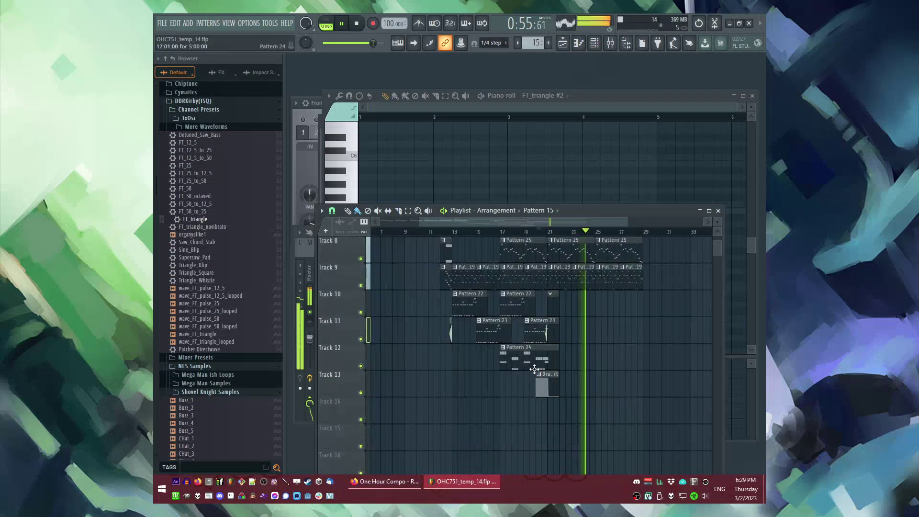
scroll(478, 335, "up", 3, "ctrl")
left_click(501, 306)
left_click_drag(502, 306, 495, 306)
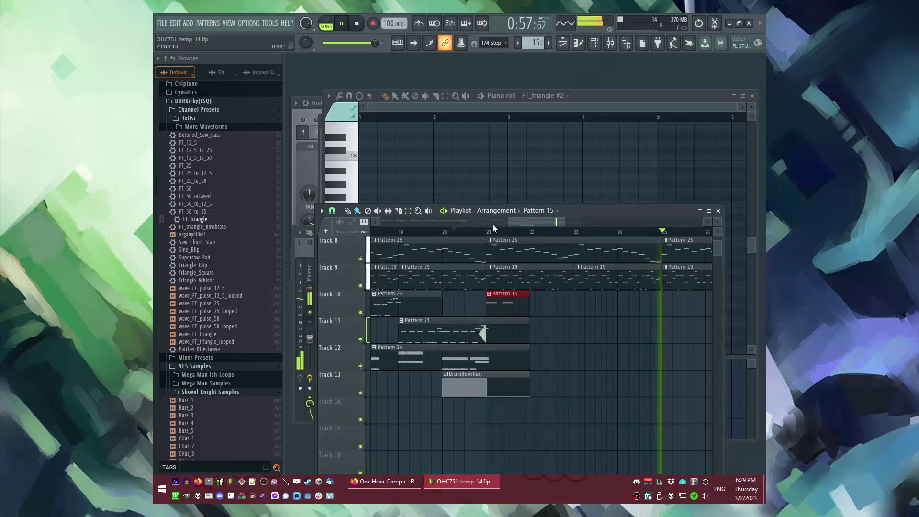
Step: Repeat Pattern 15 along Track 10 through bar 28 and remove its copies in bars 21 to 24
left_click(541, 305)
scroll(588, 310, "down", 2, "ctrl")
left_click_drag(595, 308, 622, 312)
scroll(529, 383, "up", 3)
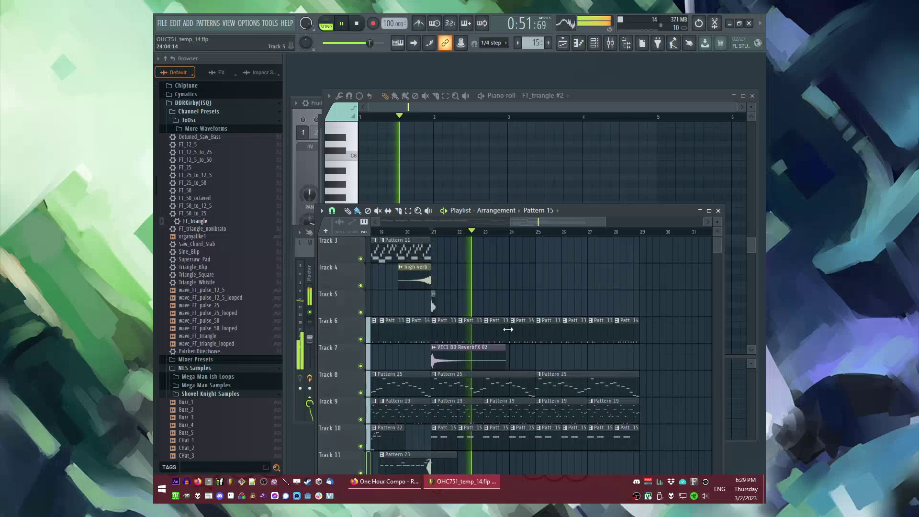
right_click(527, 448)
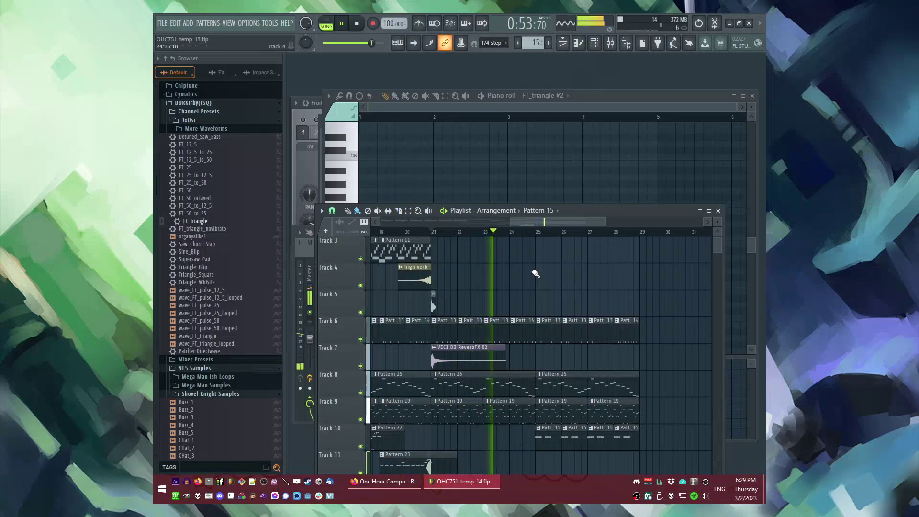
Step: Create an empty Pattern 27 and place it on Track 5 at bar 25
scroll(534, 248, "up", 1)
key("F4")
left_click_drag(483, 328, 549, 310)
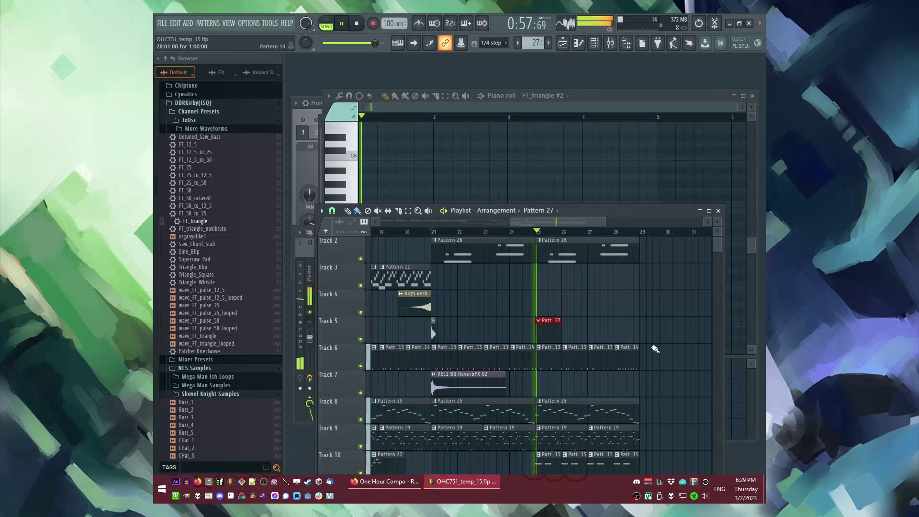
scroll(617, 342, "down", 2)
key("space")
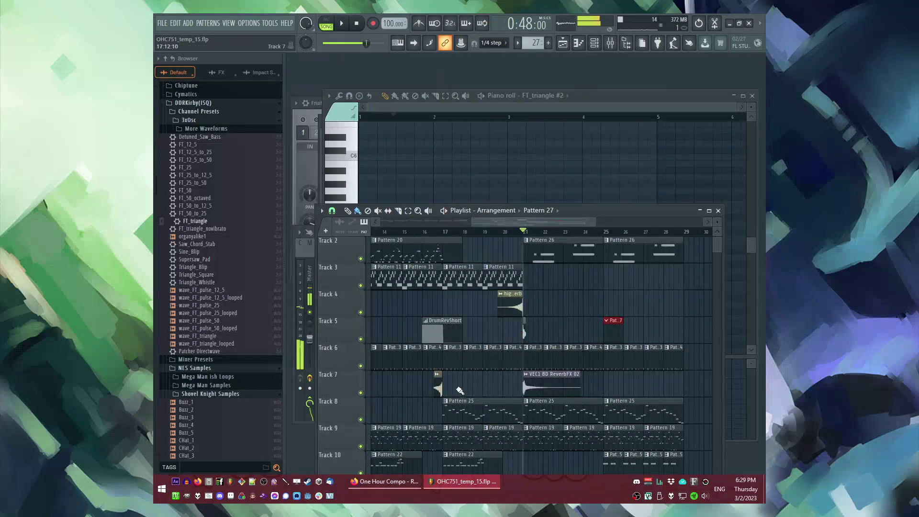
Step: Place the bell audio clip on Track 3 so that its swell peaks at bar 25
scroll(538, 306, "up", 3)
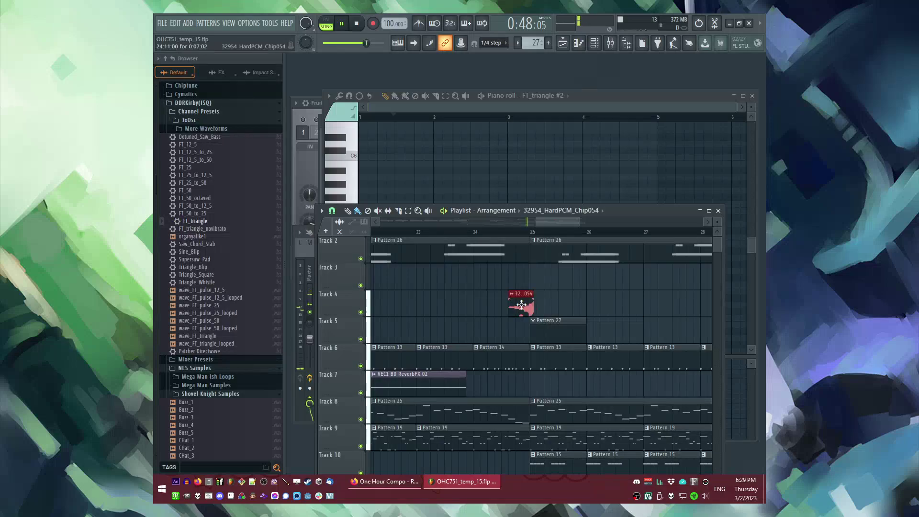
scroll(519, 304, "up", 2)
left_click(574, 210)
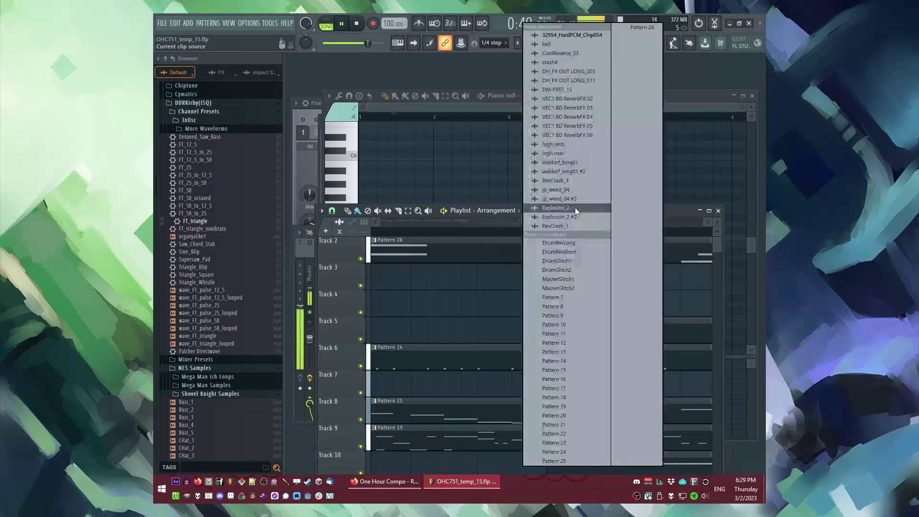
left_click(547, 43)
left_click(479, 277)
left_click_drag(581, 276, 461, 287)
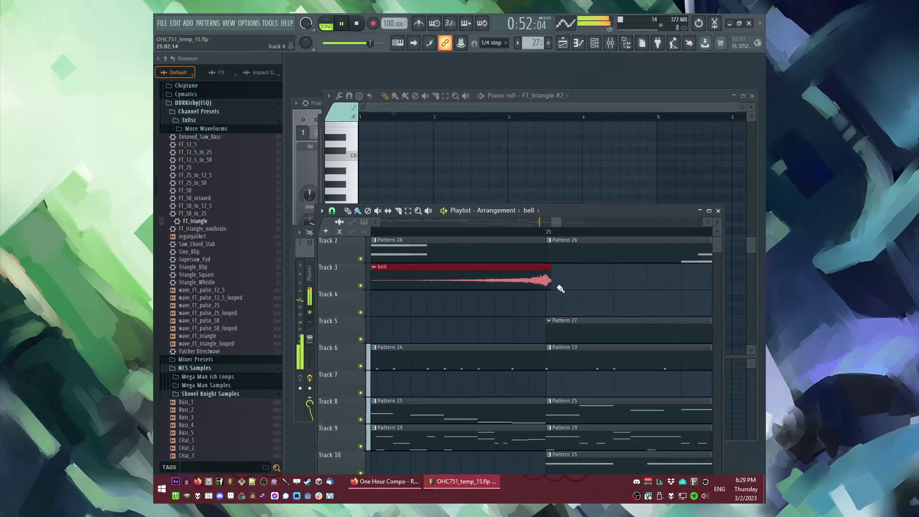
Step: Add the CHat_4 sample from Shovel Knight Samples as a new channel and fill all 16 of its steps in Pattern 27
scroll(576, 296, "down", 3)
key("F7")
scroll(215, 296, "down", 15)
scroll(215, 296, "up", 9)
left_click(193, 203)
key("space")
left_click(194, 157)
key("F6")
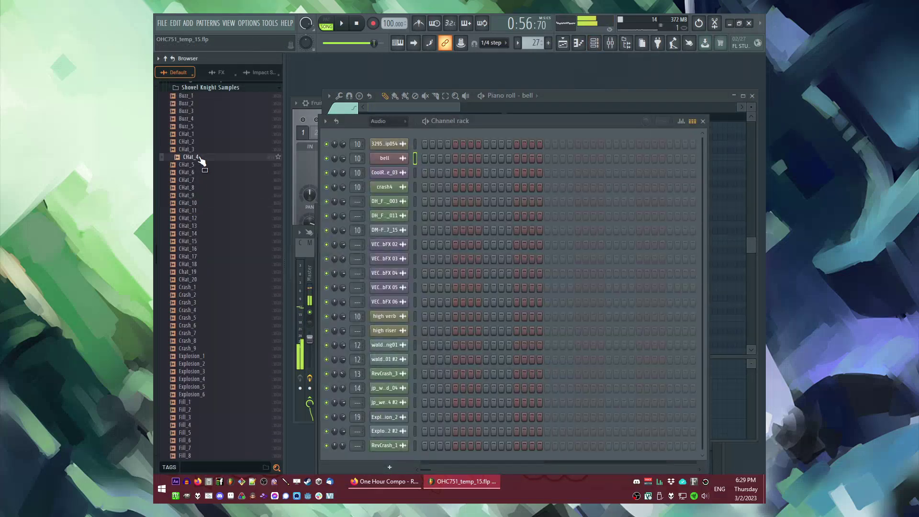
left_click_drag(400, 135, 407, 143)
key("space")
left_click_drag(424, 348, 533, 345)
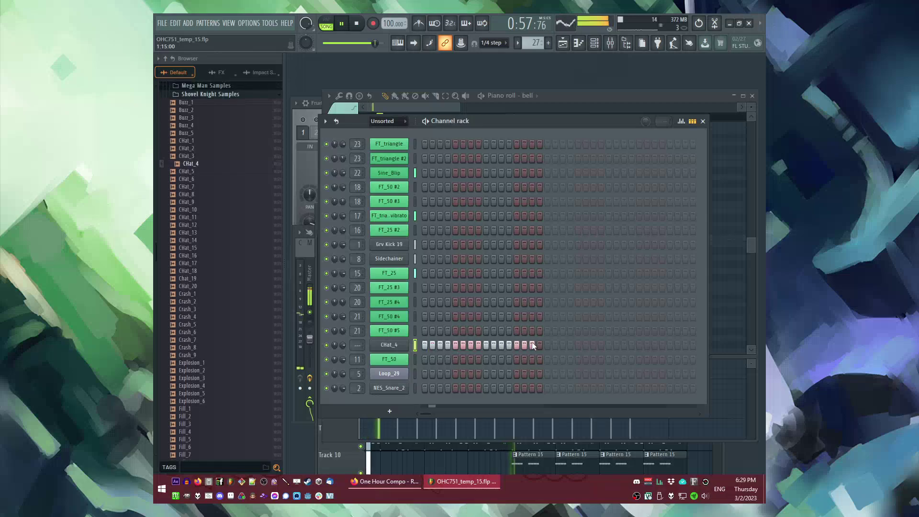
Step: Send the CHat_4 steps to the piano roll and vary the note velocities so the hi-hats alternate between accented and softer hits
right_click(395, 350)
left_click(429, 337)
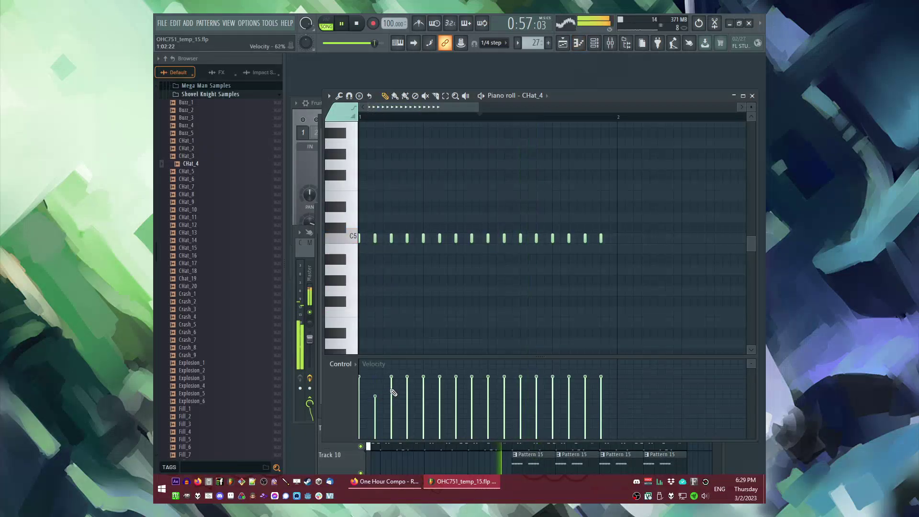
left_click(488, 396)
left_click(455, 399)
left_click(423, 395)
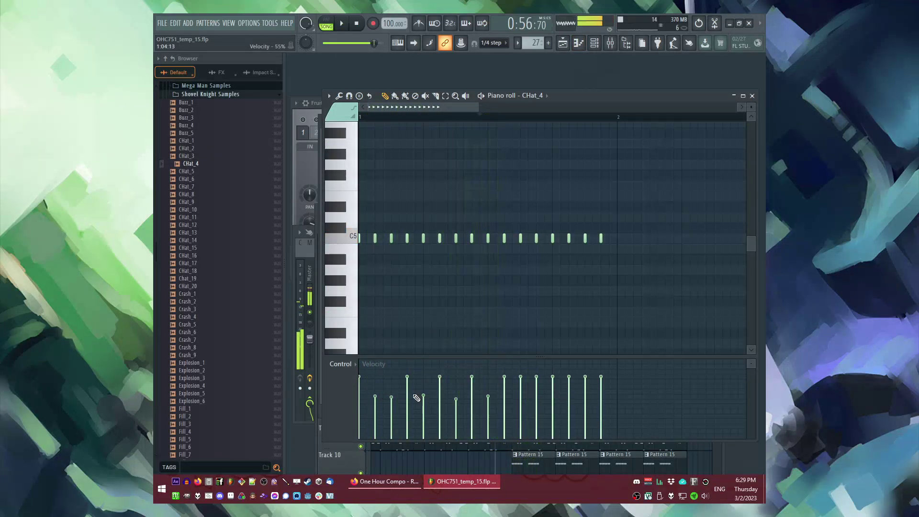
left_click_drag(394, 391, 391, 385)
key("space")
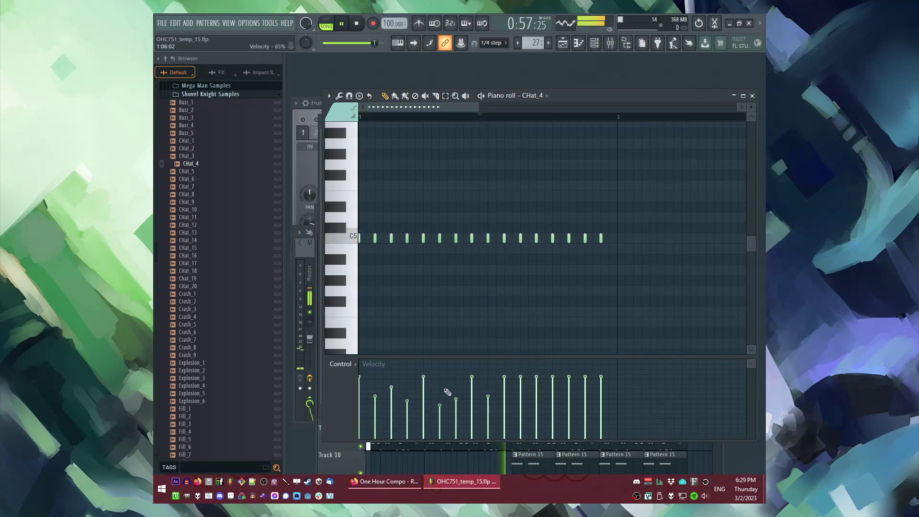
left_click(472, 400)
left_click(488, 377)
left_click(504, 402)
left_click(520, 393)
left_click(536, 401)
Step: Repeat the Pattern 27 hi-hat clip on Track 5 through bar 28
key("F6")
key("F5")
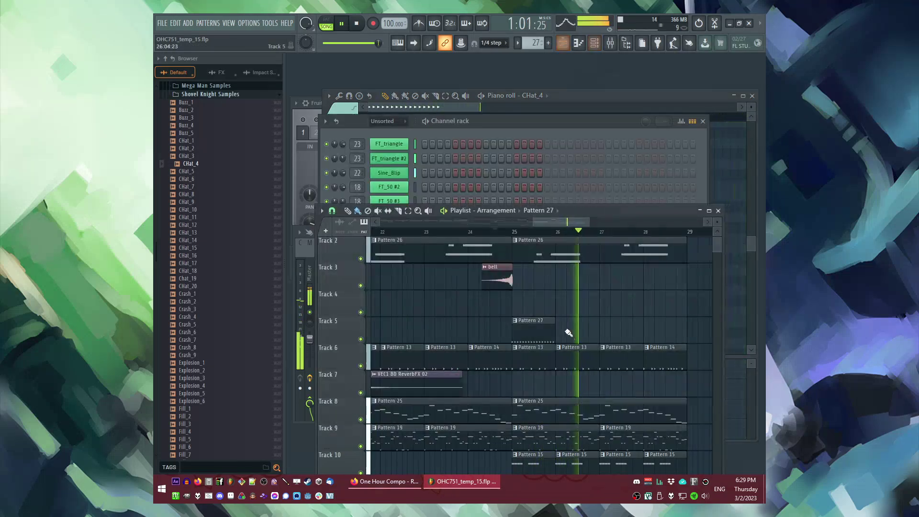
left_click_drag(555, 339, 686, 339)
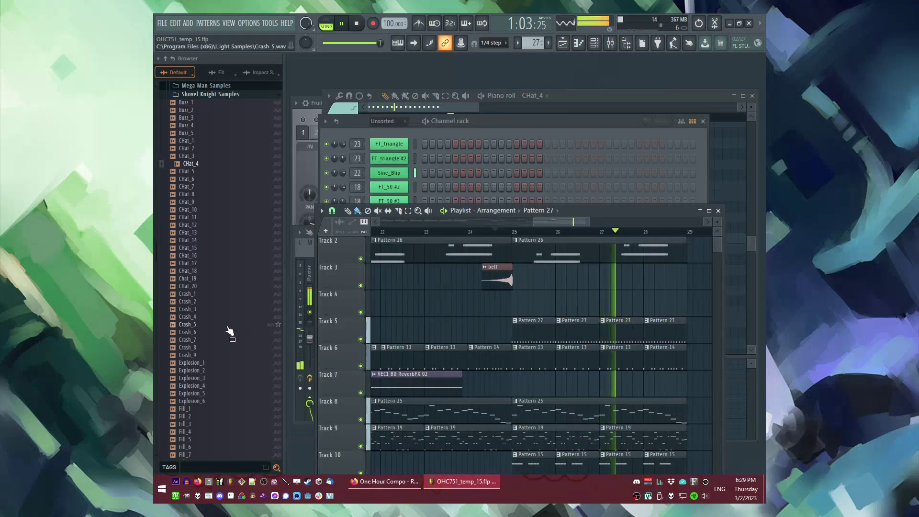
Step: Look through the sample browser and audition loops in the Mega Man ish Loops folder
scroll(217, 330, "down", 10)
scroll(210, 321, "down", 12)
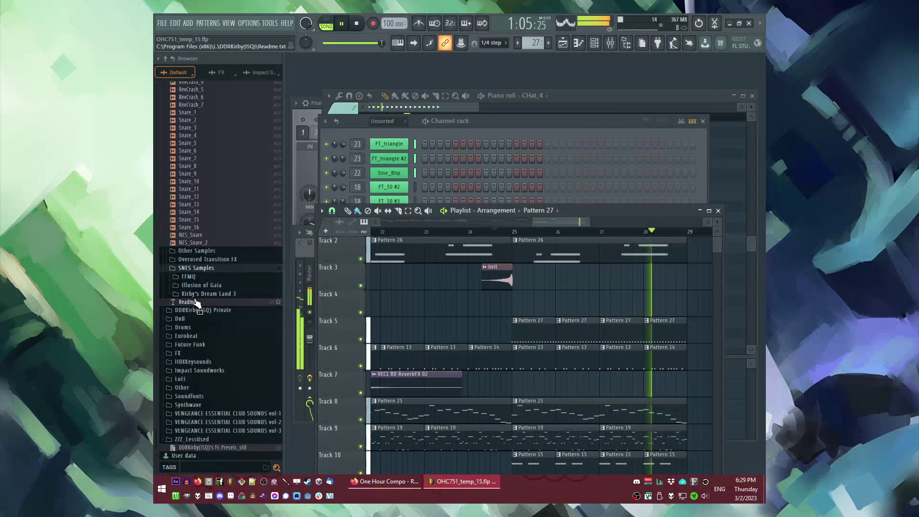
scroll(205, 312, "up", 15)
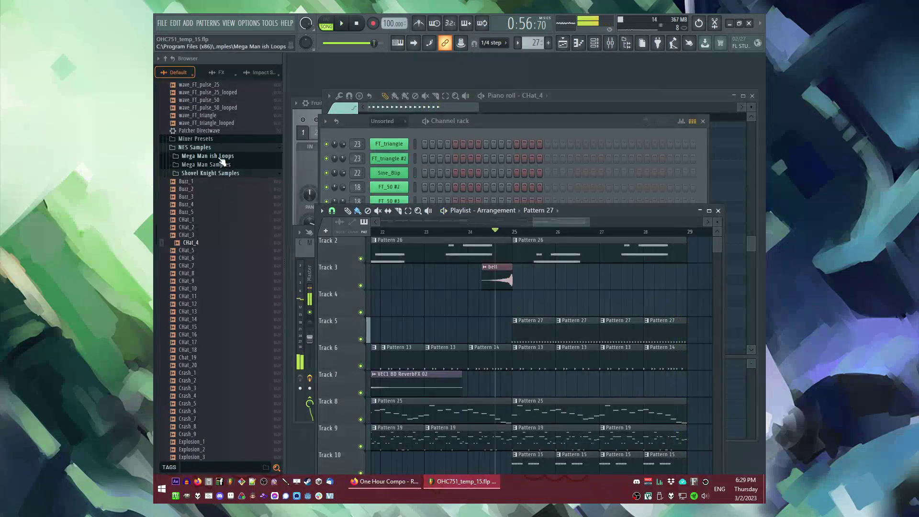
left_click(201, 156)
key("space")
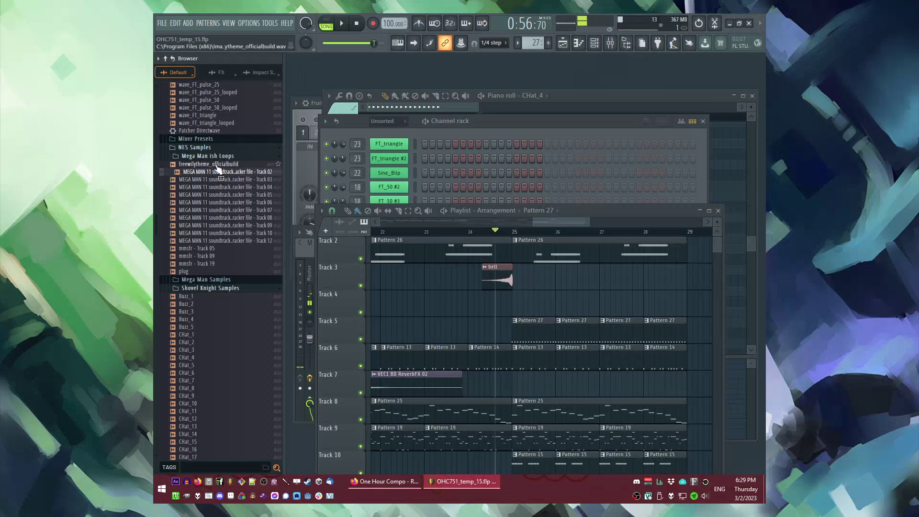
left_click(192, 23)
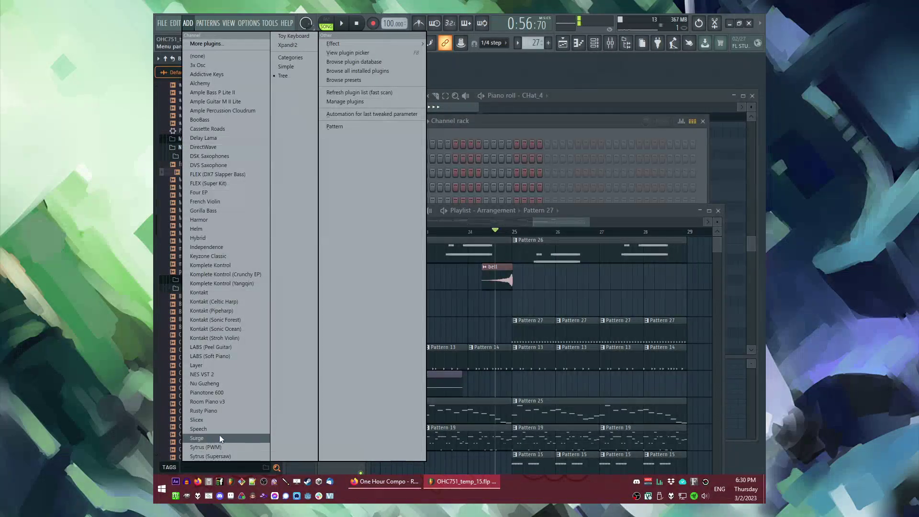
key("Escape")
Step: Try a unique copy of Pattern 11 on Track 4 at bar 25 and rework its Loop_29 slice notes
key("space")
scroll(553, 303, "down", 3)
left_click(449, 277)
scroll(479, 306, "up", 3)
left_click(502, 305)
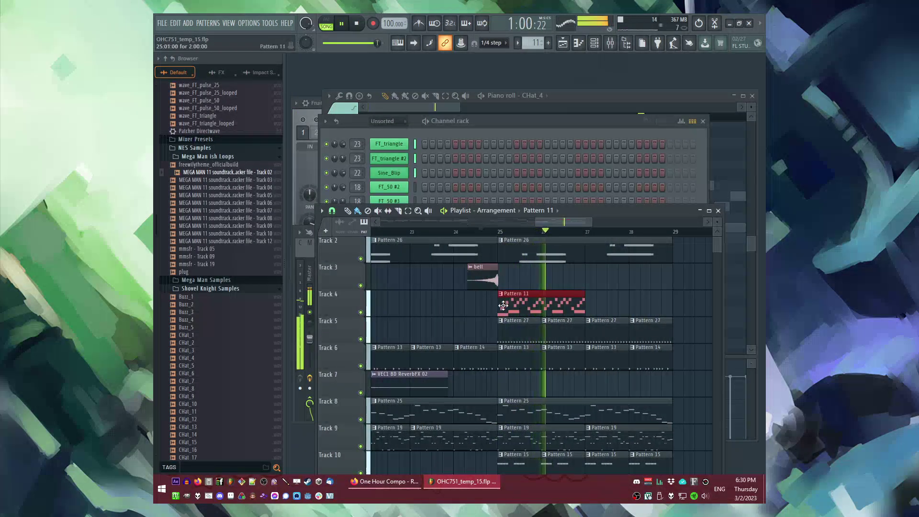
left_click(503, 295)
left_click(523, 358)
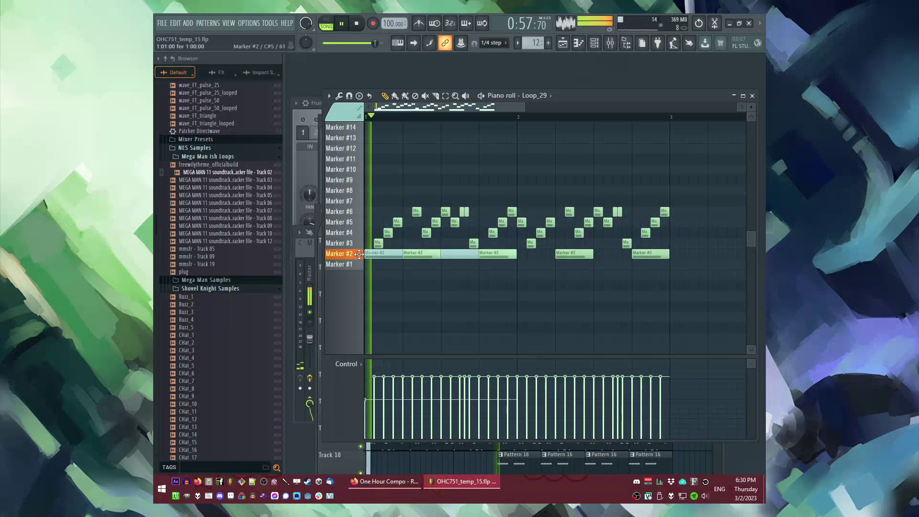
key("space")
left_click(373, 232)
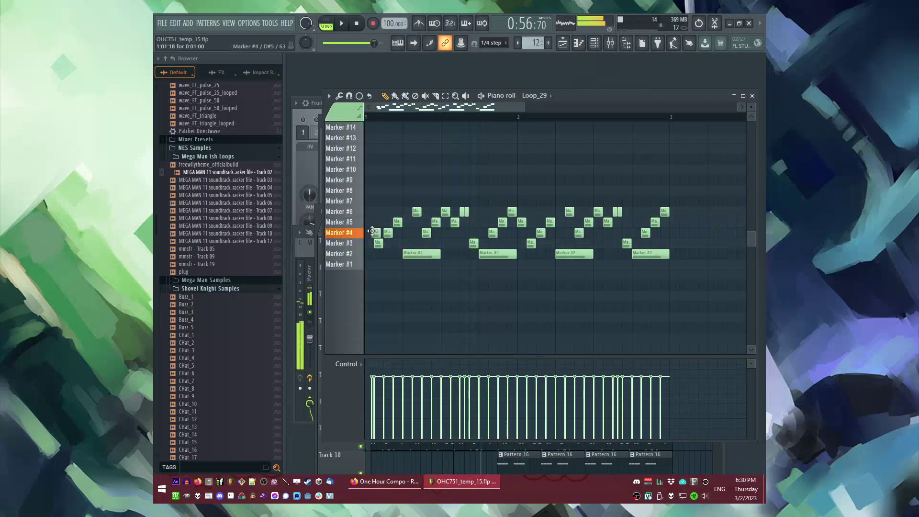
Step: Create Pattern 29 and load the MEGA MAN 11 soundtrack FamiTracker Track 10 loop into a new Slicex channel
key("F6")
key("F5")
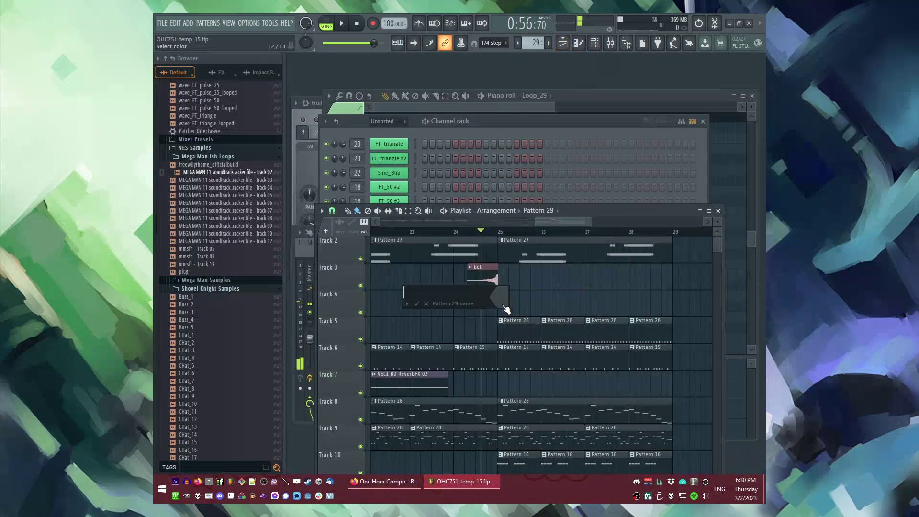
key("F6")
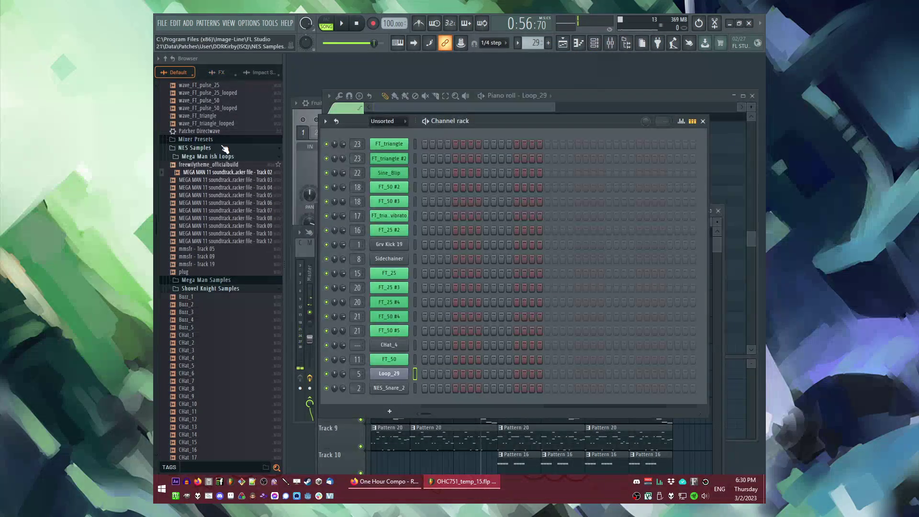
left_click(187, 24)
left_click(219, 420)
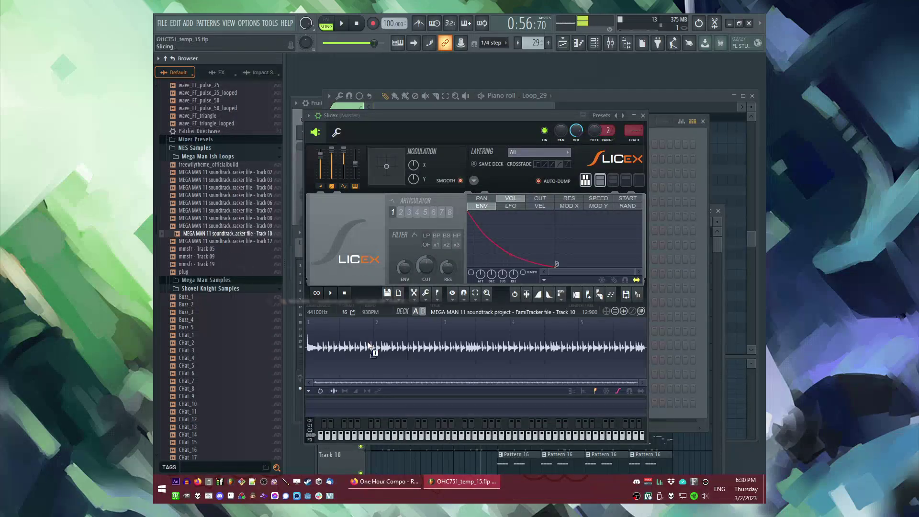
key("space")
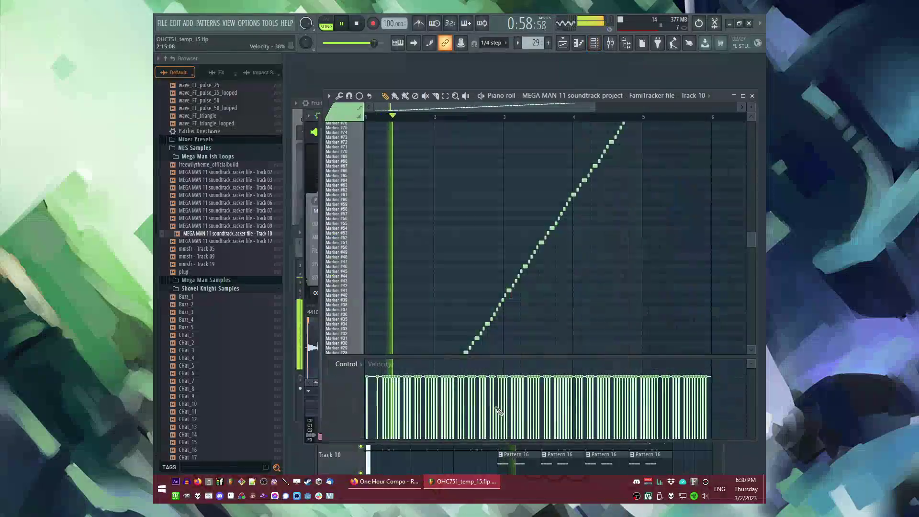
Step: Clear the dumped slice notes and place Marker #1 on beat 1 and Marker #2 on beats 2 and 4 of bar 1
scroll(371, 324, "down", 5)
scroll(372, 325, "up", 5, "ctrl")
key("ctrl+a")
key("Delete")
left_click(340, 290)
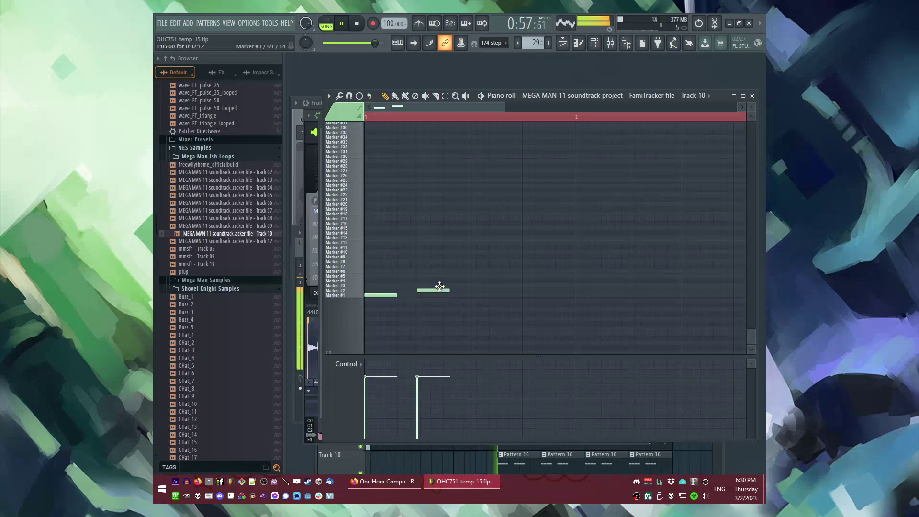
key("l")
left_click(523, 290)
Step: Route the Slicex loop channel to mixer track 24 and insert Fruity Blood Overdrive in slot 4
key("F6")
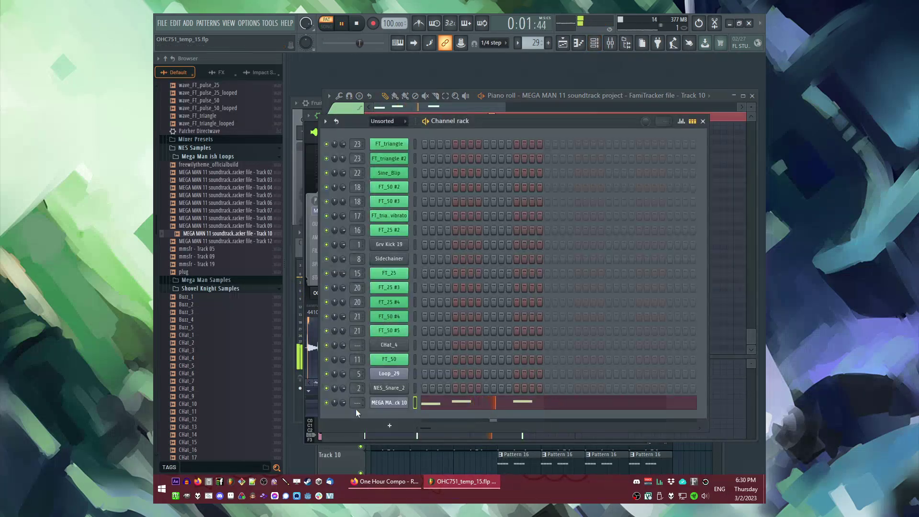
left_click(389, 402)
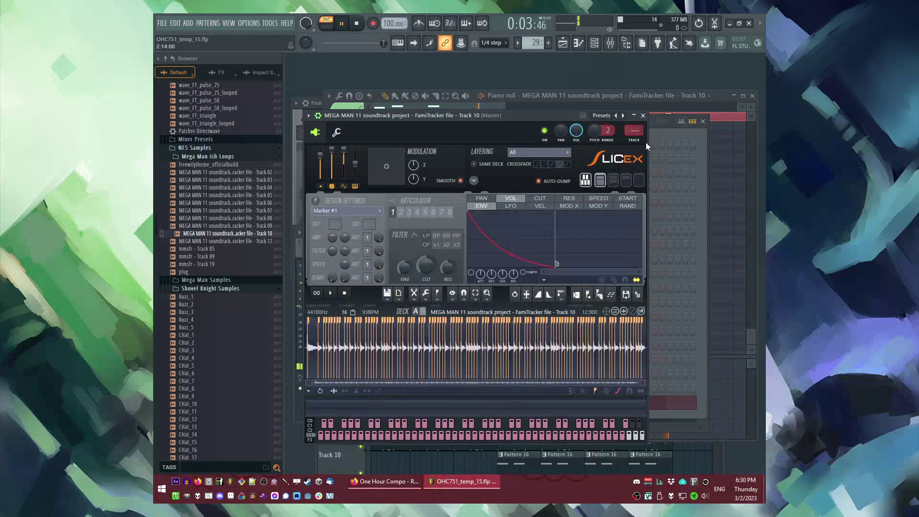
key("F9")
left_click(691, 245)
mouse_move(670, 260)
left_click(607, 230)
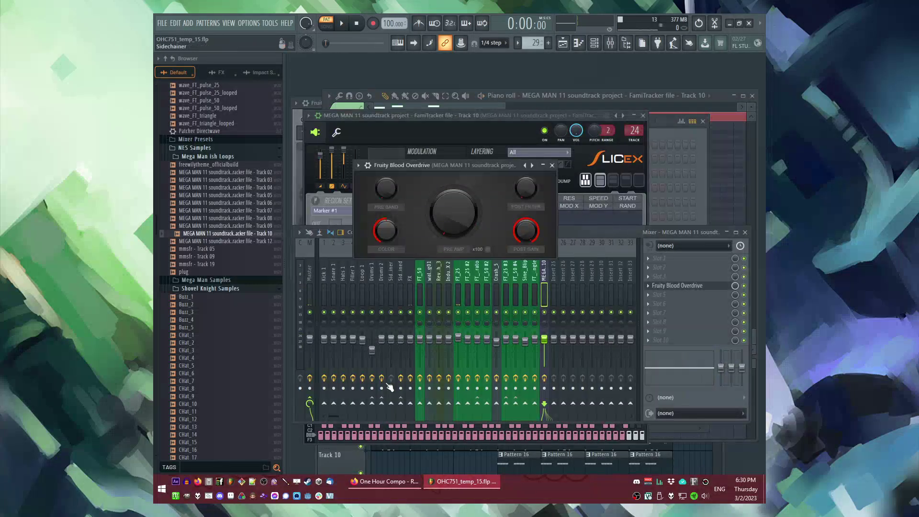
Step: Route the loop's mixer track to Drums 1 and add Fruity parametric EQ 2 in slot 2 with band 1 lowered to -18 dB
left_click(664, 281)
left_click(603, 330)
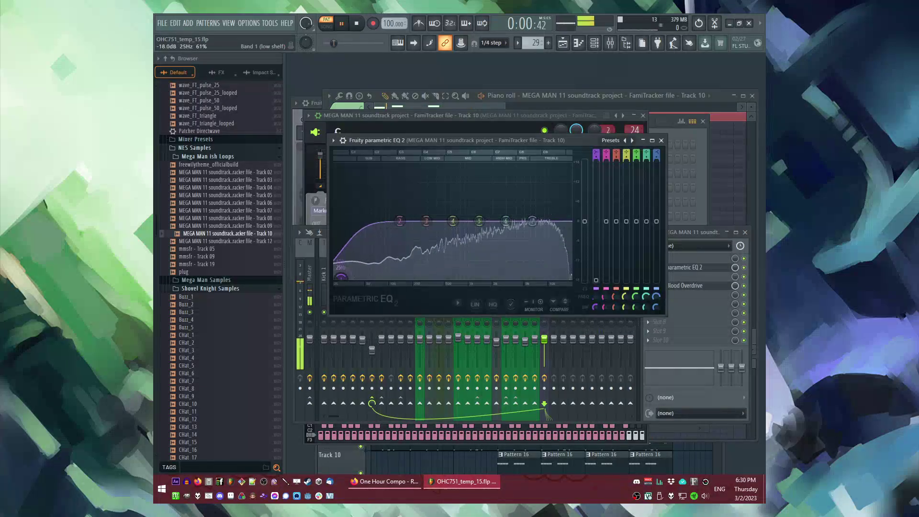
key("space")
Step: Change the opening slice note to Marker #5 and add short Marker #6 and Marker #7 slices before beat 2
key("F12")
key("F7")
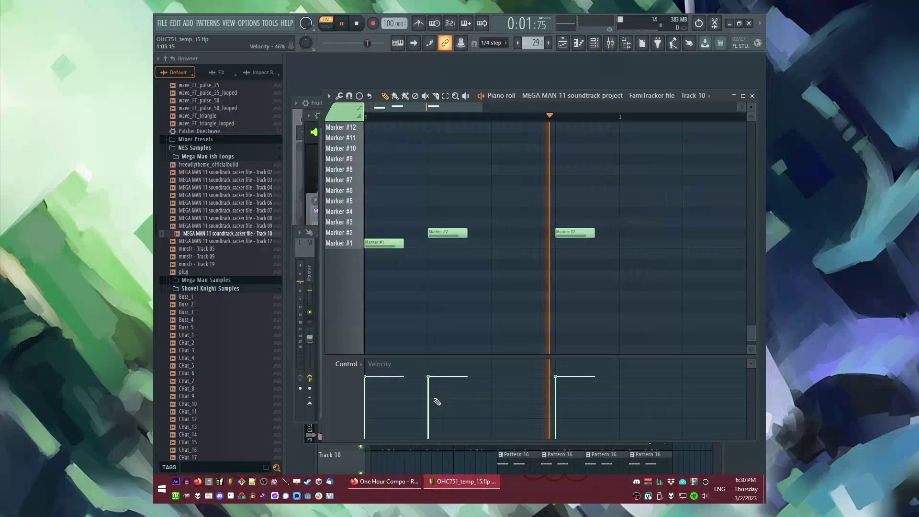
left_click(394, 190)
key("space")
left_click_drag(410, 189, 411, 191)
left_click(414, 180)
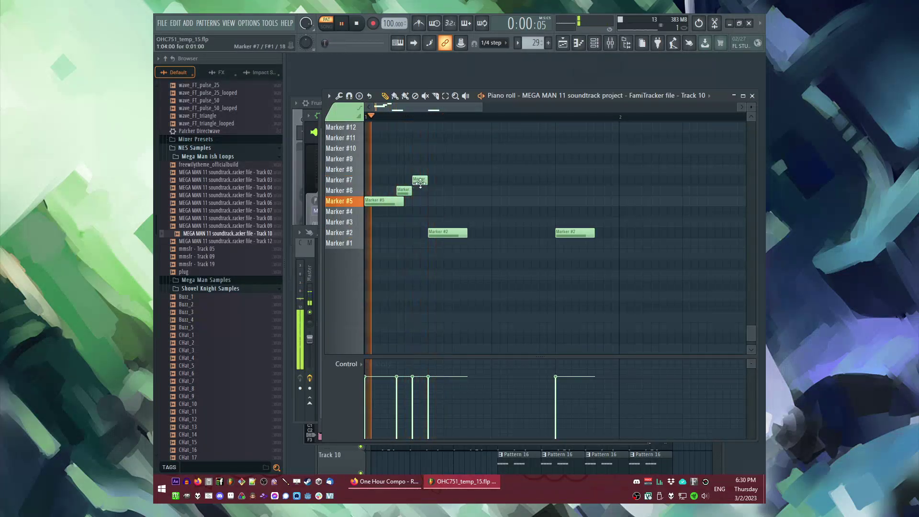
Step: Add short Marker #4, #3 and #4 slices after the beat 2 hit, leading up to beat 3
left_click(446, 201)
key("space")
mouse_move(450, 201)
left_mouse_down()
mouse_move(450, 212)
mouse_move(478, 211)
left_mouse_up()
key("space")
left_click(475, 222)
key("space")
scroll(505, 261, "up", 2)
key("space")
Step: Move the slice before beat 3 to Marker #5 and add Marker #4, #3, #4 and #5 slices from beat 3 onward
left_click(500, 263)
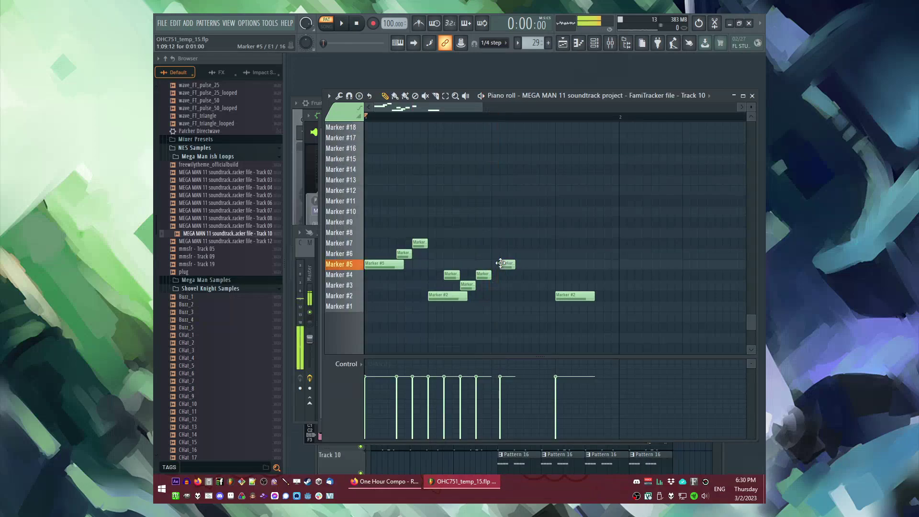
key("space")
left_click_drag(480, 271, 511, 272)
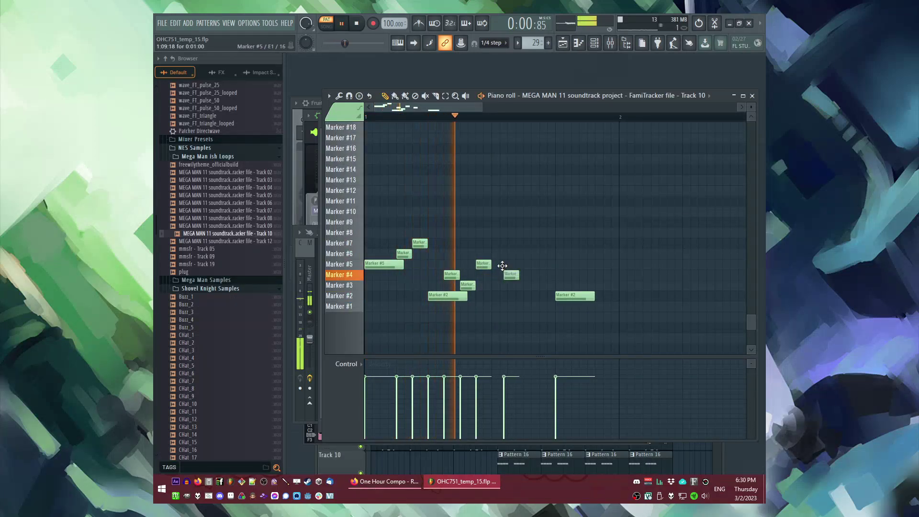
key("space")
left_click(523, 284)
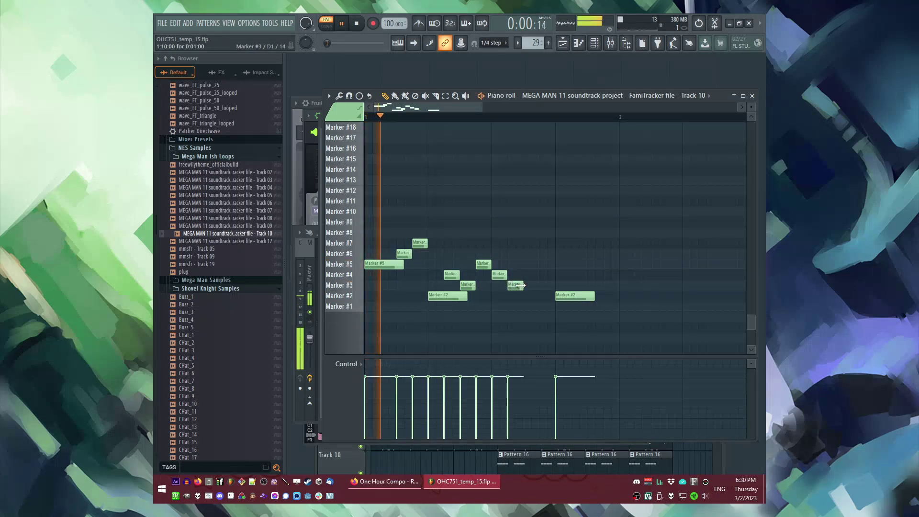
left_click(532, 274)
left_click(547, 284)
key("space")
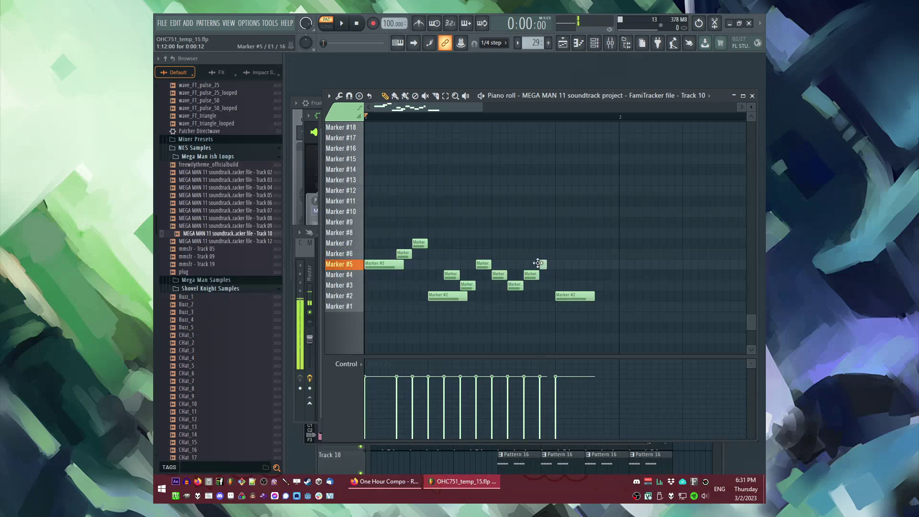
Step: Put two very short Marker #4 slices before beat 4 and rising Marker #4, #5 and #6 slices after it
left_click(551, 274)
left_click(570, 273)
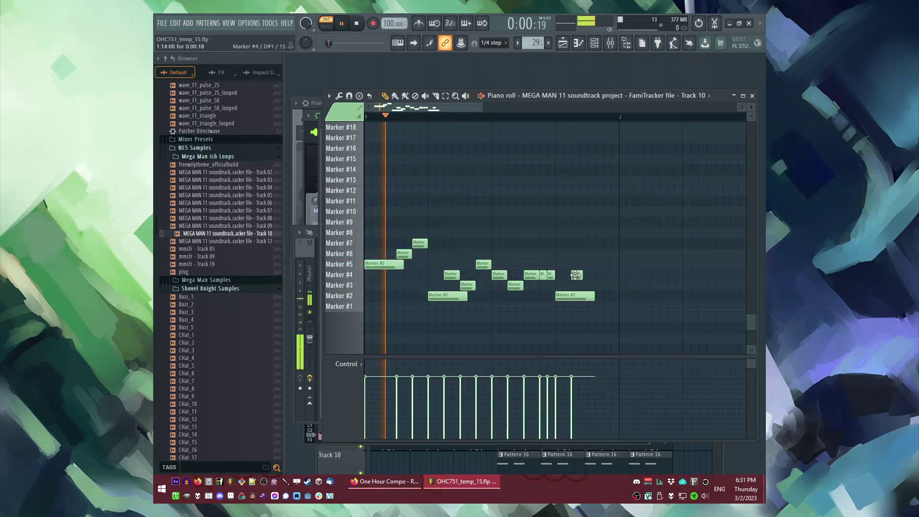
left_click(583, 263)
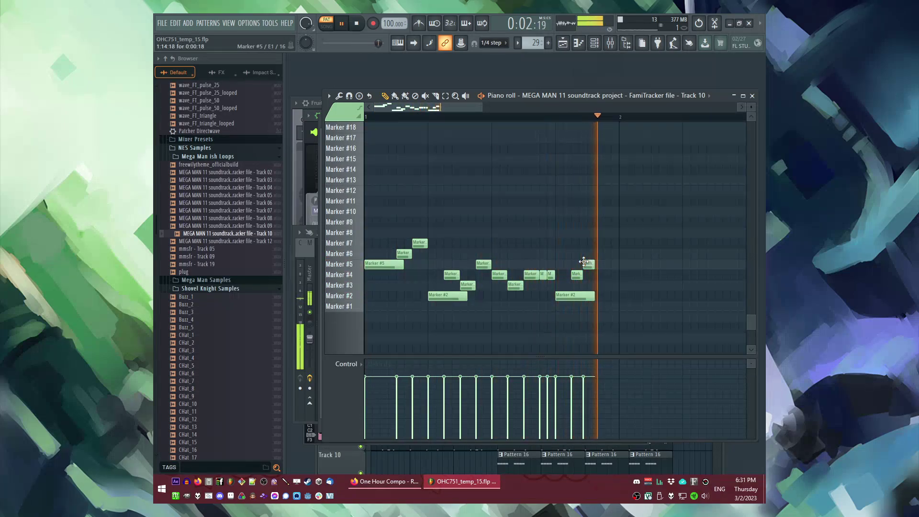
left_click_drag(606, 246, 605, 256)
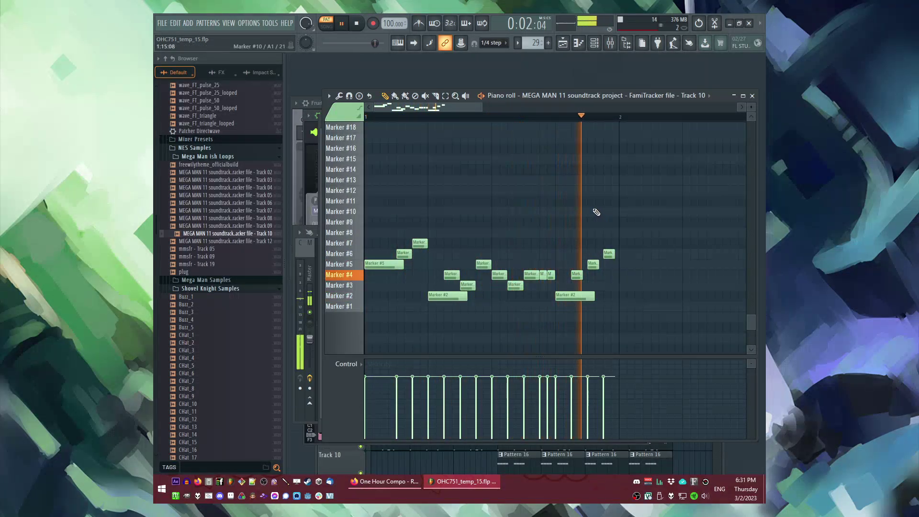
Step: Place Pattern 29 across bars 25 to 28 on Track 4 and make the bar 26 clip a unique pattern
key("F5")
key("l")
left_click_drag(550, 306, 642, 302)
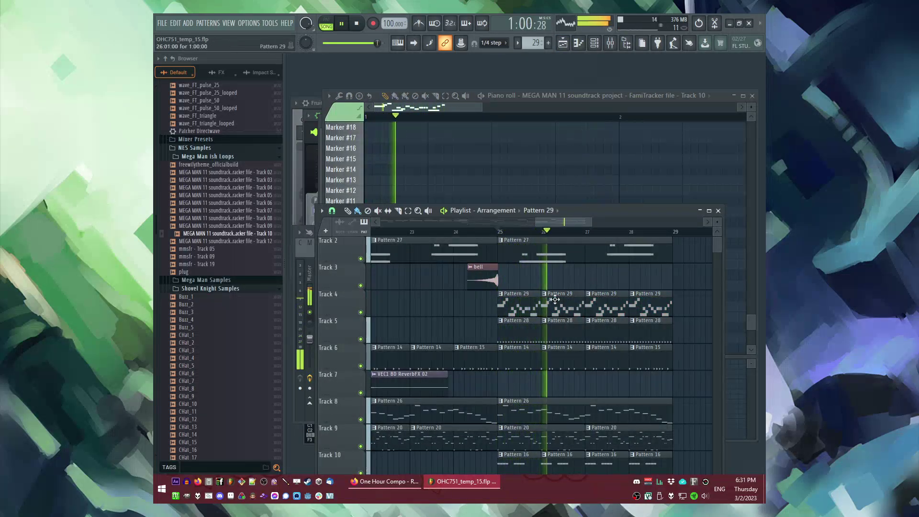
key("space")
left_click(560, 298)
left_click(565, 357)
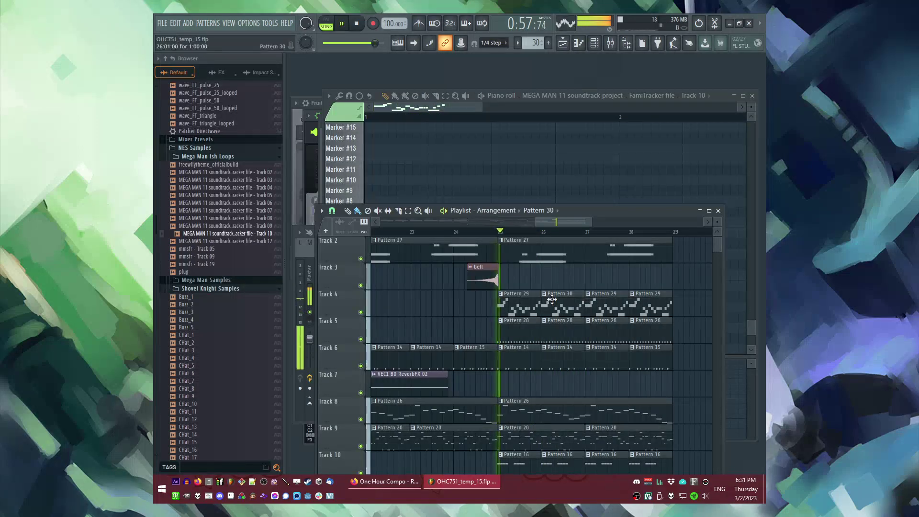
Step: Vary Pattern 30's first half with an early Marker #6 slice, a Marker #3 slice before beat 2 and split Marker #4 slices after it
key("F5")
key("l")
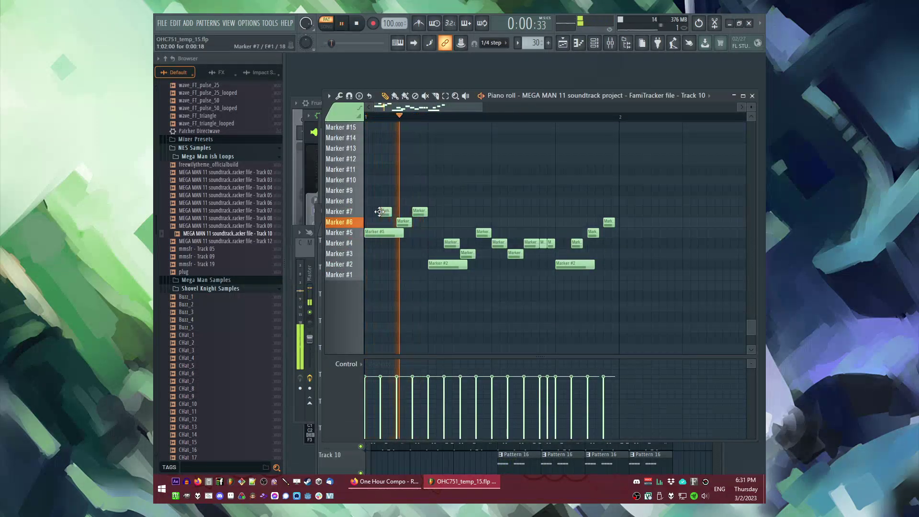
left_click_drag(379, 212, 382, 223)
key("space")
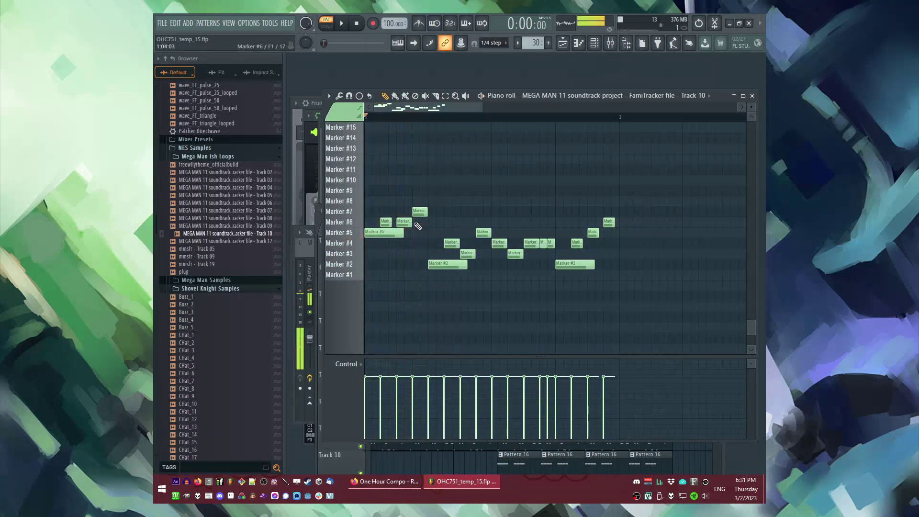
left_click(455, 242)
left_click(401, 253)
right_click(406, 221)
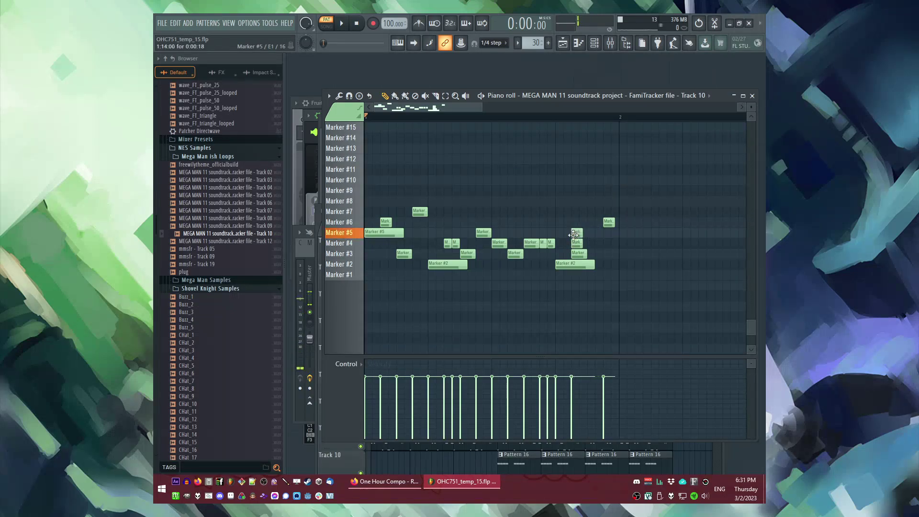
Step: Rework the end of Pattern 30 so a Marker #4 slice leads into a final Marker #5 slice
key("space")
left_click_drag(608, 222, 608, 232)
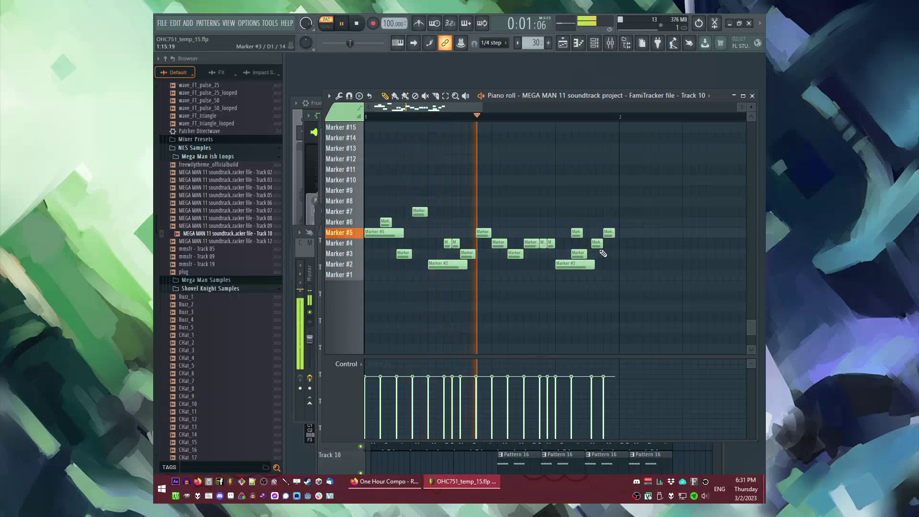
left_click_drag(596, 243, 592, 244)
key("space")
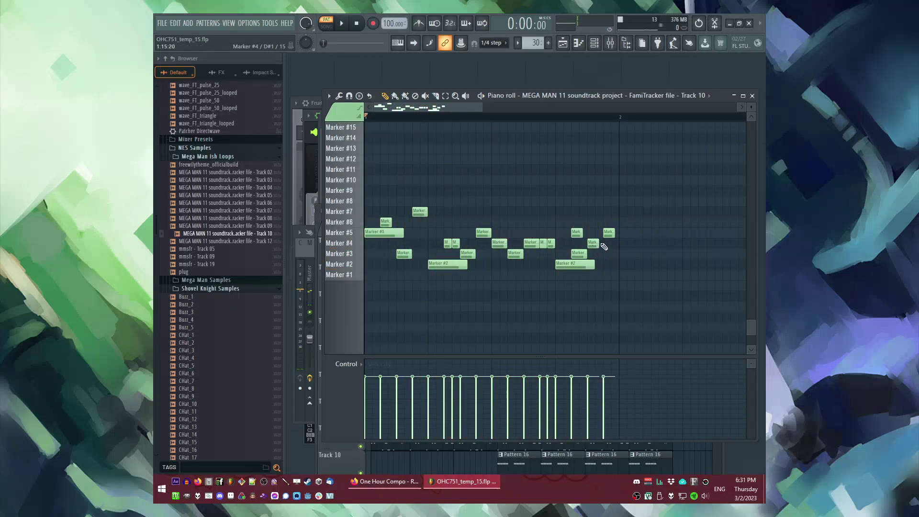
Step: Swap the bar 28 clips for Pattern 30 on Track 4 and Pattern 15 on Track 6, and save a new project version
key("F6")
key("F5")
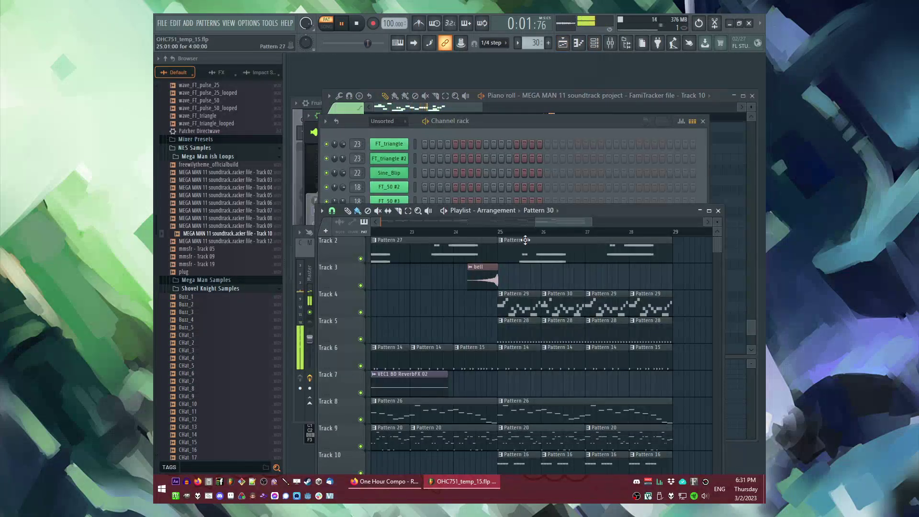
left_click(502, 234)
right_click(641, 304)
left_click(643, 300)
left_click_drag(643, 301, 638, 300)
key("ctrl+n")
Step: Play back the arrangement leading into bars 25 to 28 and review the clips on all tracks
left_click(473, 232)
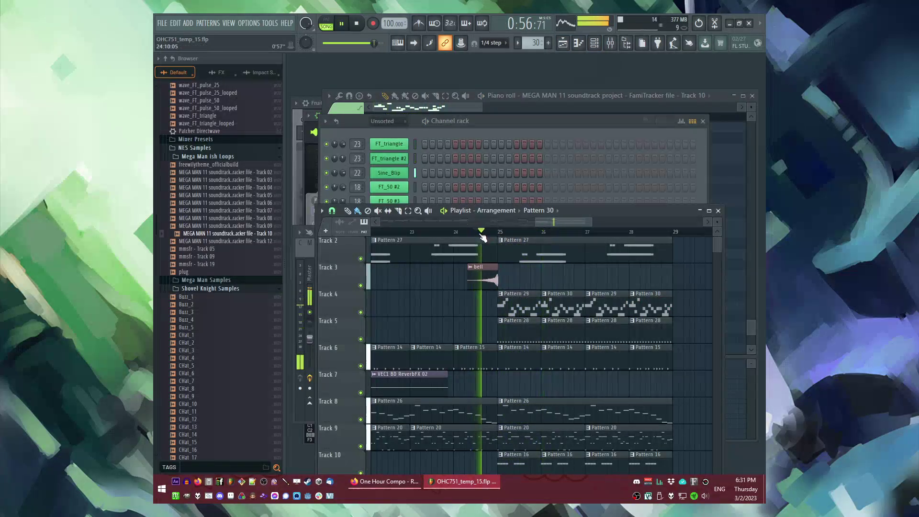
scroll(556, 334, "down", 2)
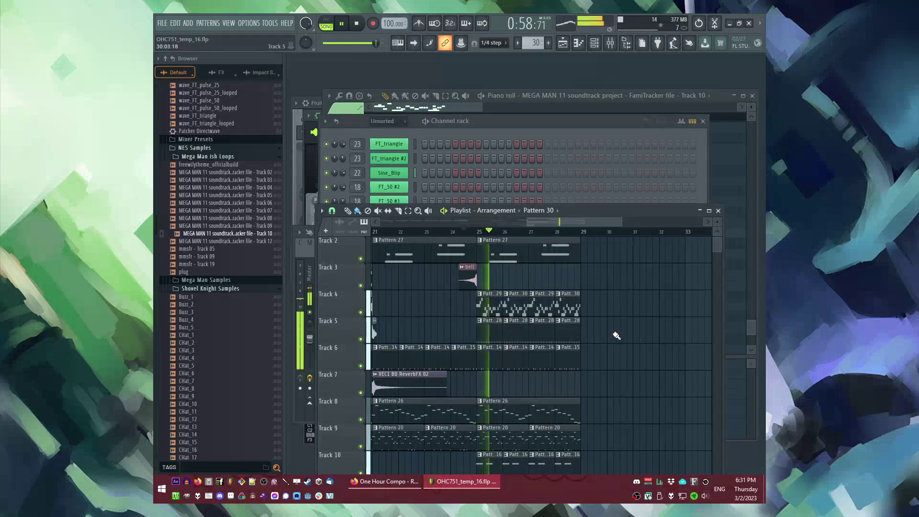
scroll(615, 336, "down", 3)
scroll(642, 340, "down", 2)
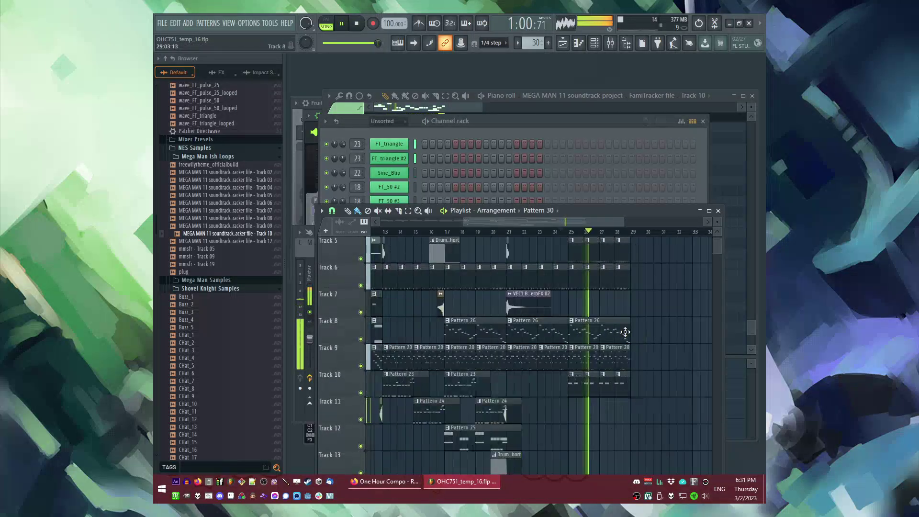
left_click(503, 233)
scroll(549, 404, "up", 2)
scroll(544, 380, "down", 1)
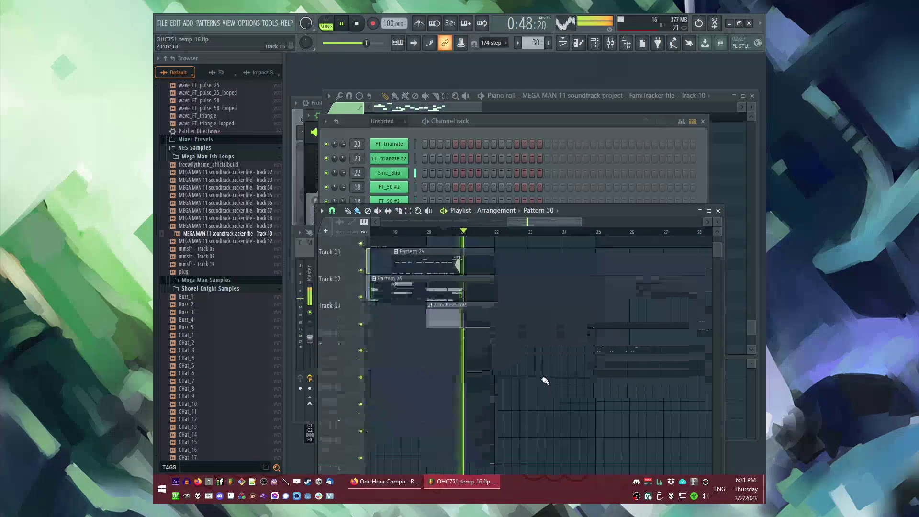
scroll(518, 359, "up", 2)
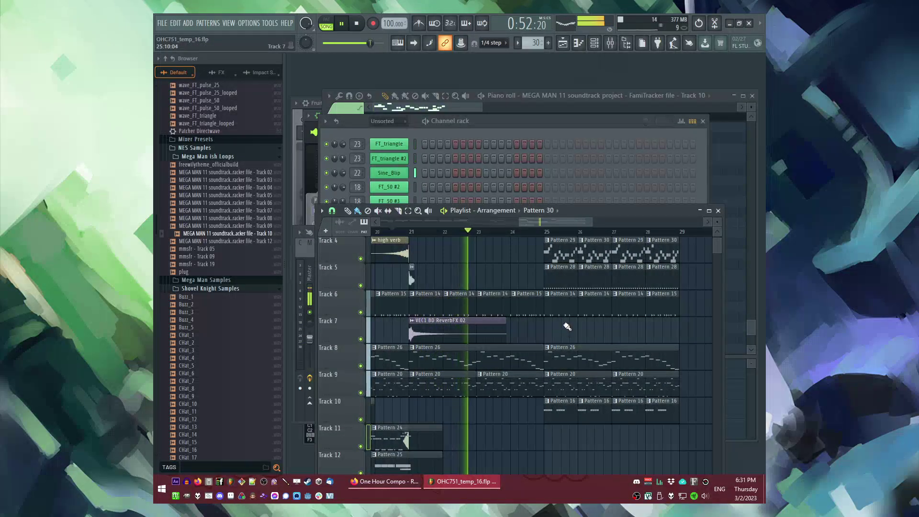
scroll(553, 302, "up", 3)
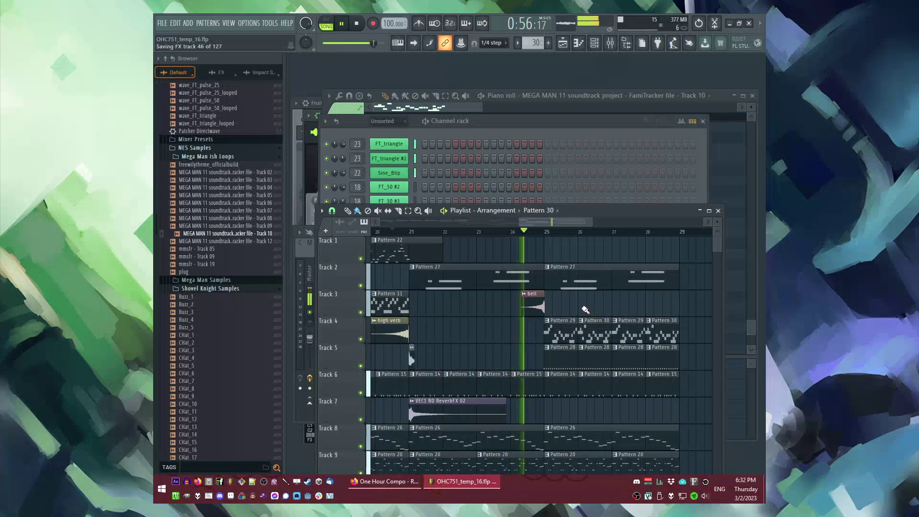
scroll(584, 309, "down", 2)
scroll(612, 312, "up", 1)
scroll(616, 318, "down", 2)
scroll(609, 319, "up", 1)
scroll(609, 320, "down", 1)
scroll(606, 287, "up", 2)
left_click_drag(601, 248, 437, 459)
scroll(617, 321, "down", 3)
scroll(618, 321, "up", 3)
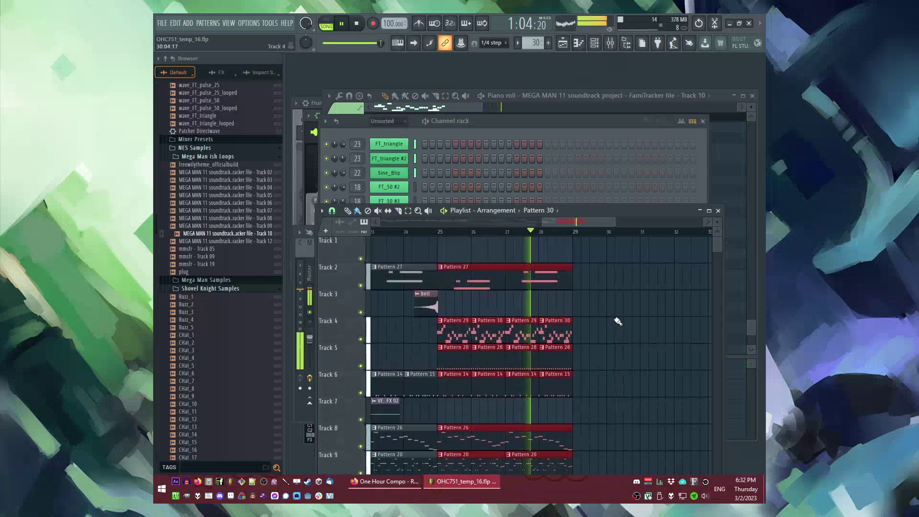
left_click(617, 321)
Step: Create Pattern 31 on Track 7 at bar 28 and add an NES VST 2 channel
key("F4")
left_click(193, 21)
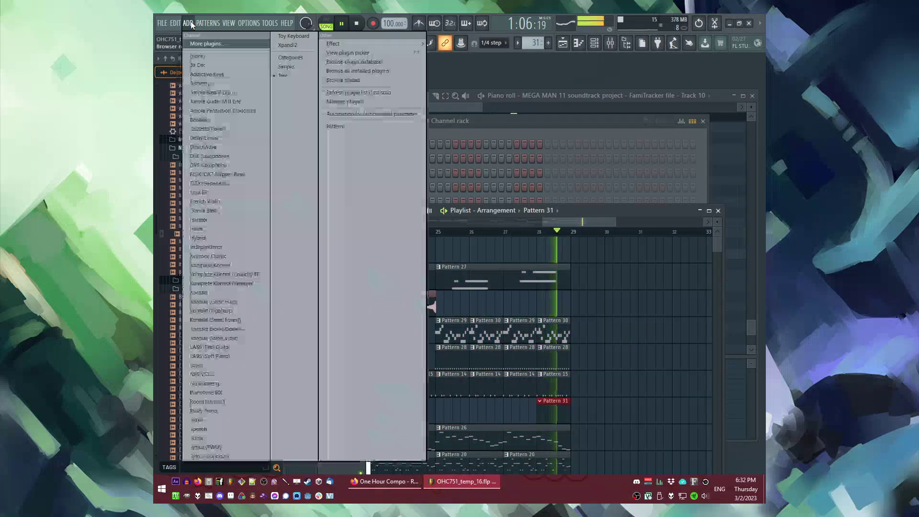
left_click(212, 373)
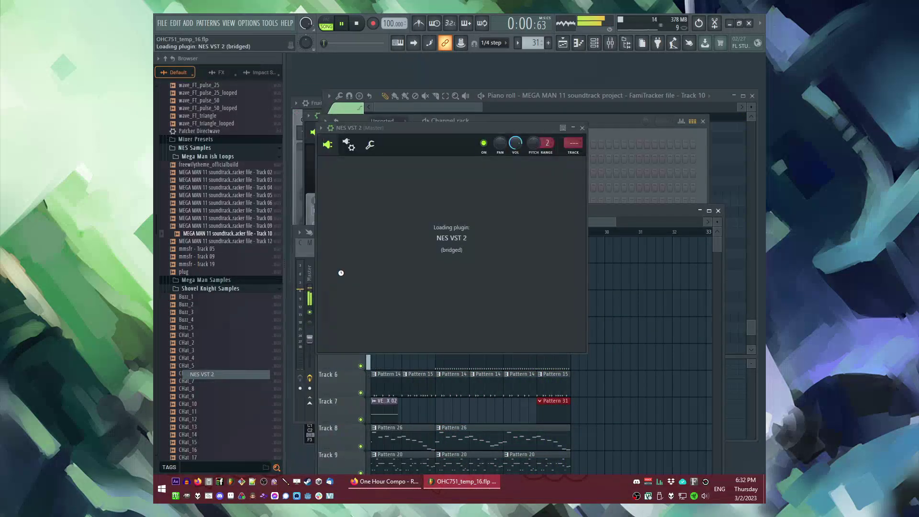
Step: Draw a sustained C5 note across bars 1 and 2 in the NES VST 2 piano roll
right_click(395, 420)
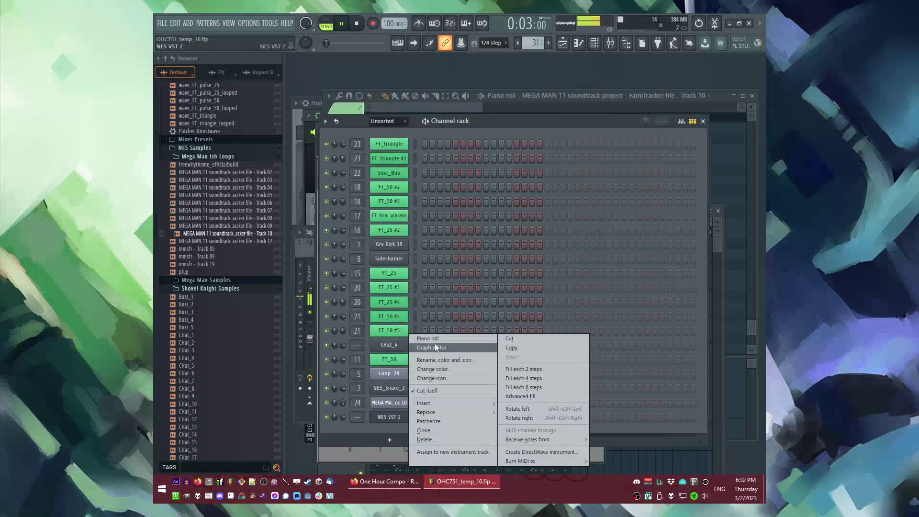
left_click(435, 338)
left_click_drag(363, 236, 570, 249)
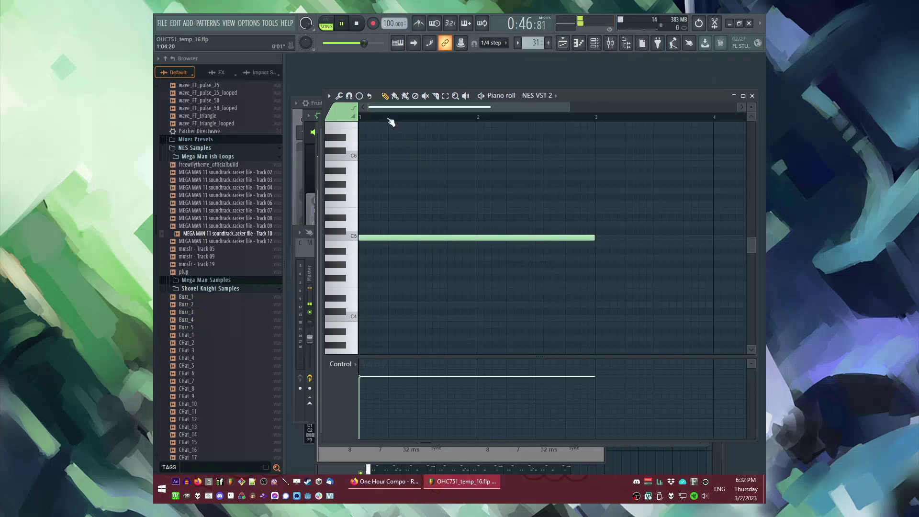
key("space")
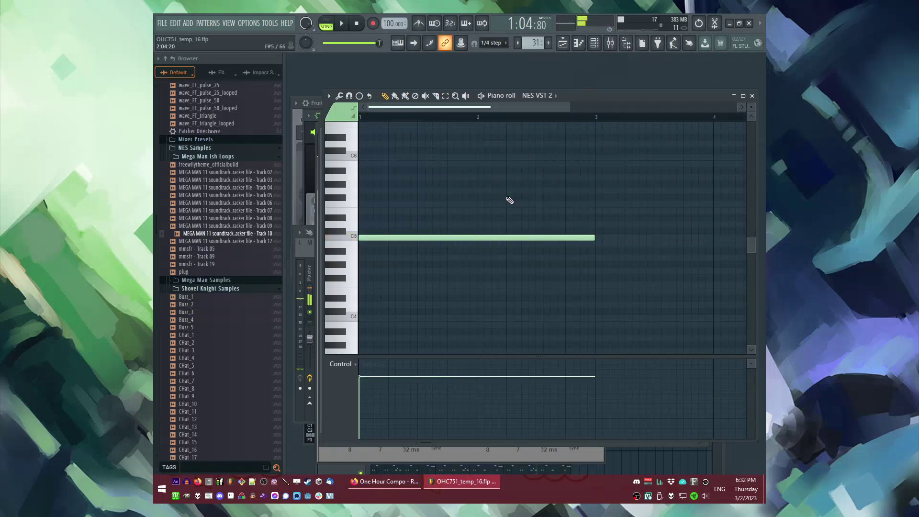
Step: Select bars 28 and 29 in the playlist and create an automation clip there for the NES VST 2 channel volume
key("F5")
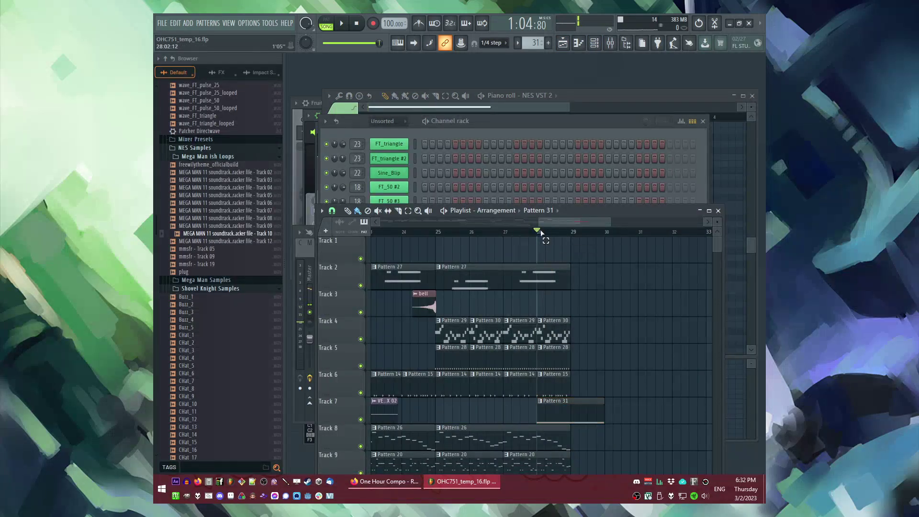
left_click_drag(541, 233, 608, 233)
left_click(571, 133)
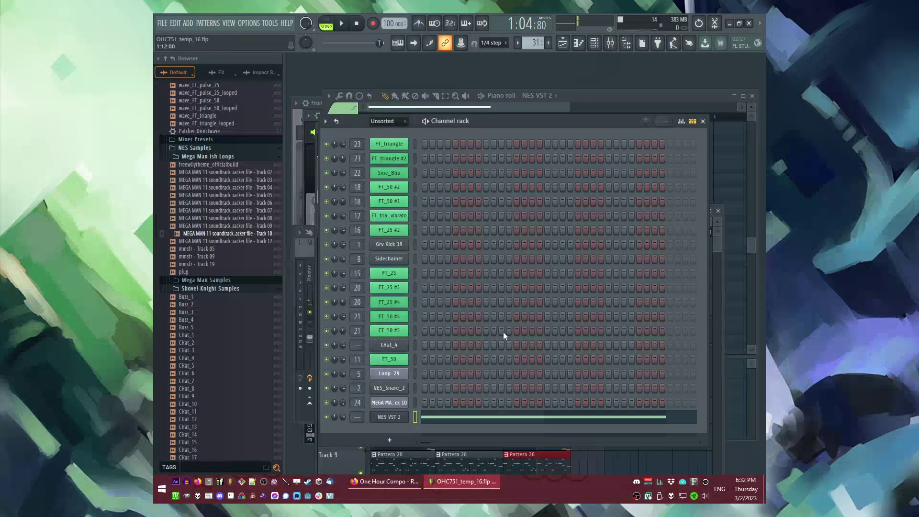
right_click(342, 417)
left_click(370, 381)
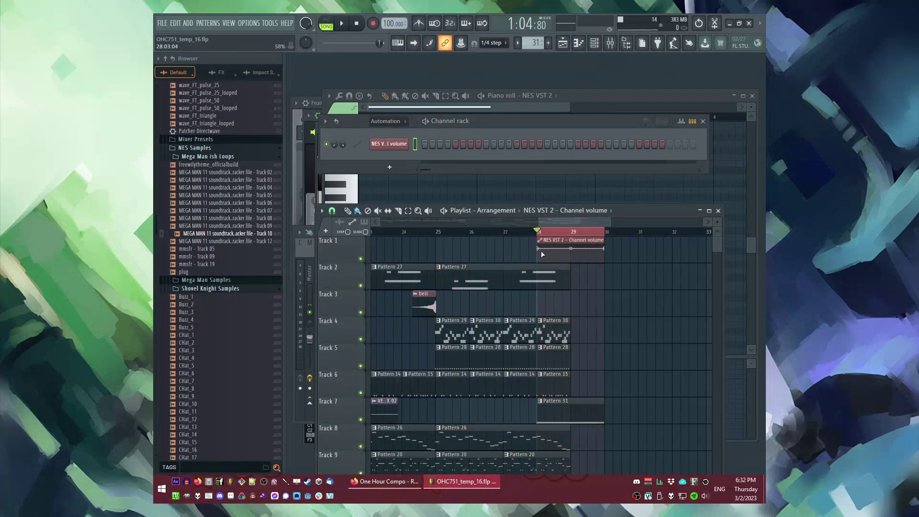
Step: Shape the NES VST 2 volume automation on Track 1 to peak at bar 29 and fall to zero at its end
key("space")
left_click_drag(604, 247, 604, 262)
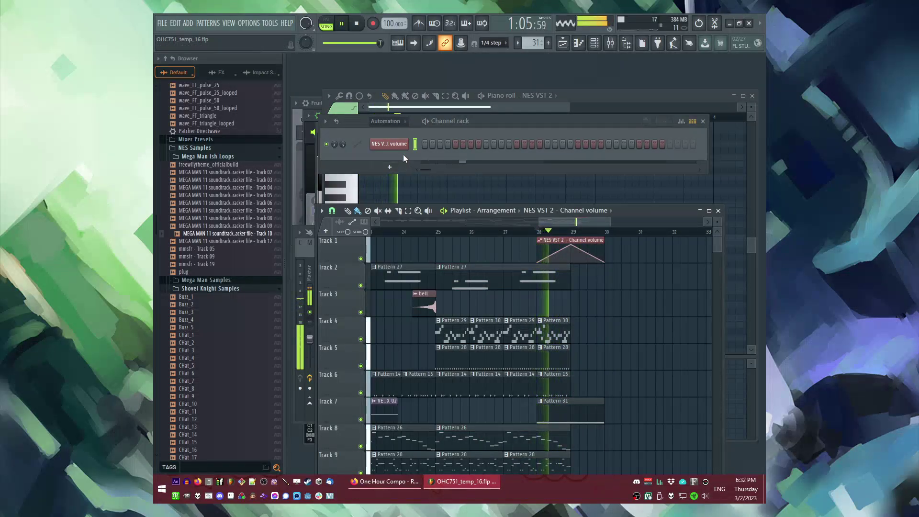
Step: Route the NES VST 2 channel to its own mixer track, number 25
key("F9")
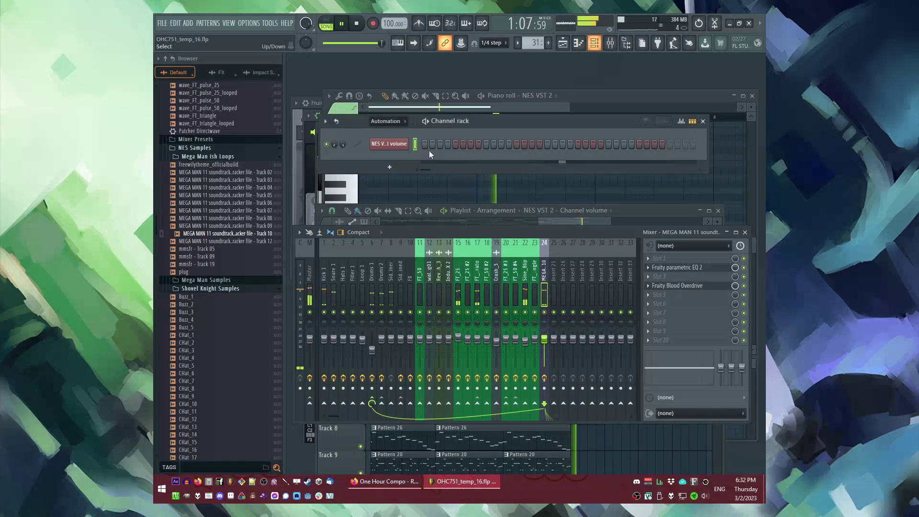
key("F9")
key("F7")
key("F6")
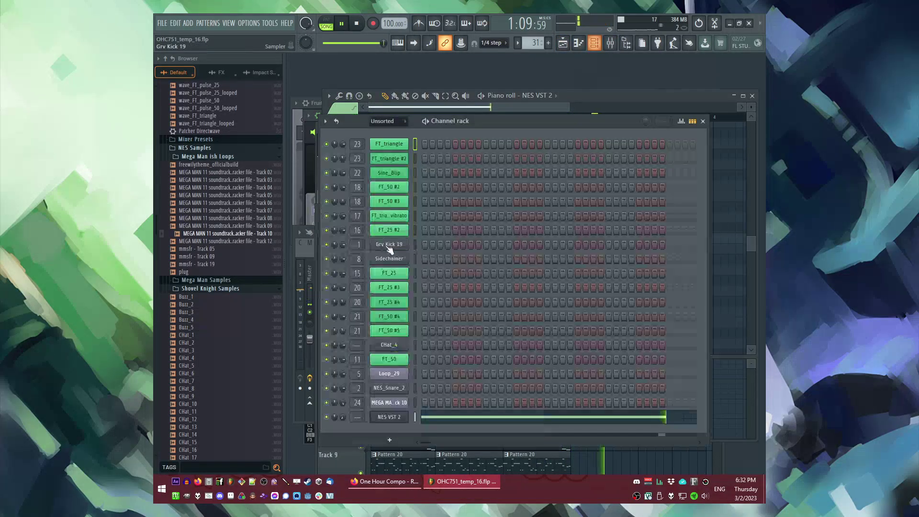
left_click(378, 417)
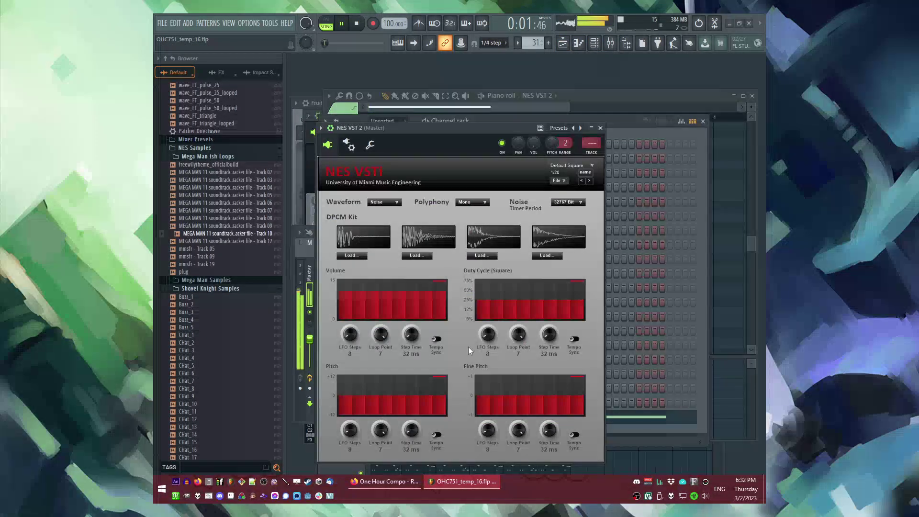
left_click(591, 150)
Step: Add Fruity Reeverb 2 in effect slot 4 of the NES VST 2 mixer track and raise its room size to about 73
left_click(643, 280)
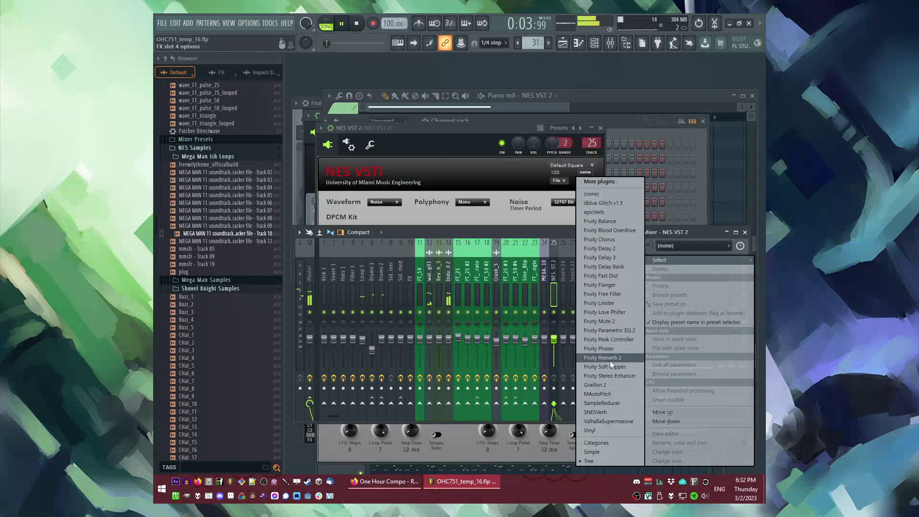
left_click(610, 358)
left_click_drag(497, 231, 497, 212)
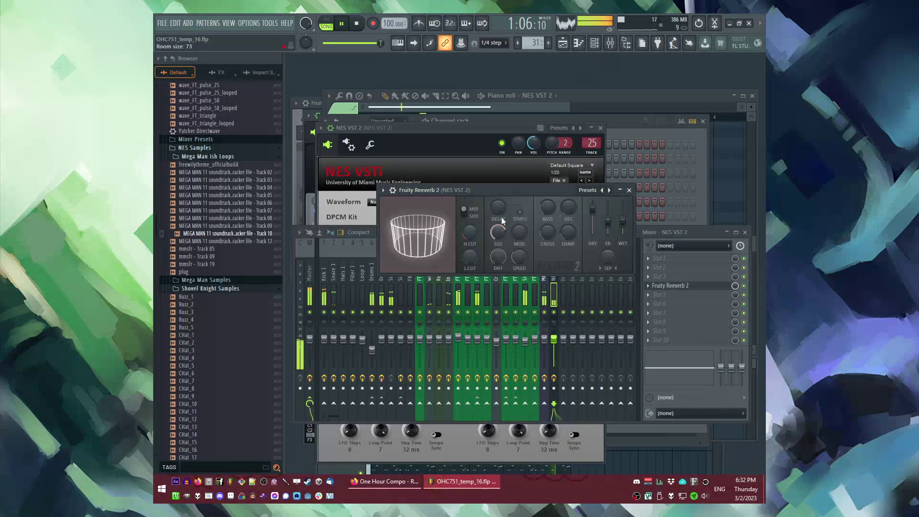
left_click(563, 352)
Step: Add Fruity Parametric EQ 2 in slot 2 and Fruity Delay Bank in slot 3 of the NES VST 2 mixer track
left_click(642, 265)
left_click(629, 328)
key("F5")
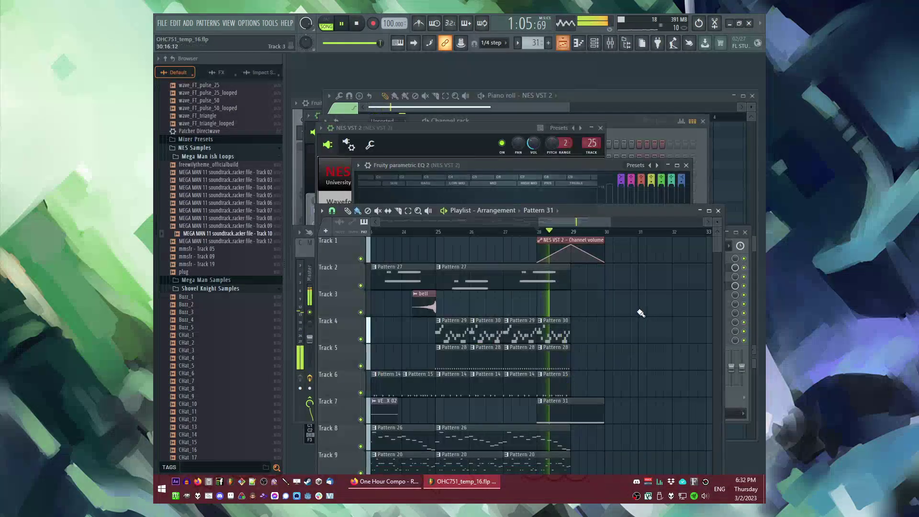
left_click(744, 239)
left_click(728, 245)
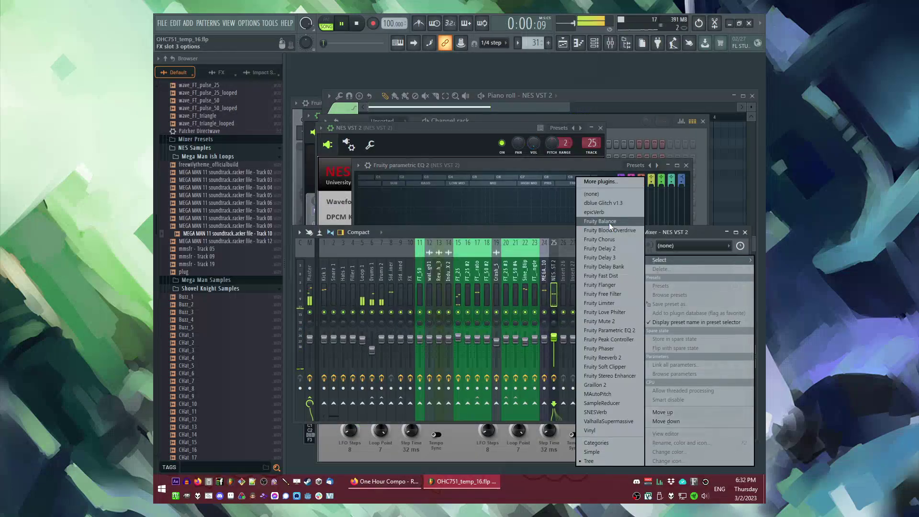
left_click(605, 267)
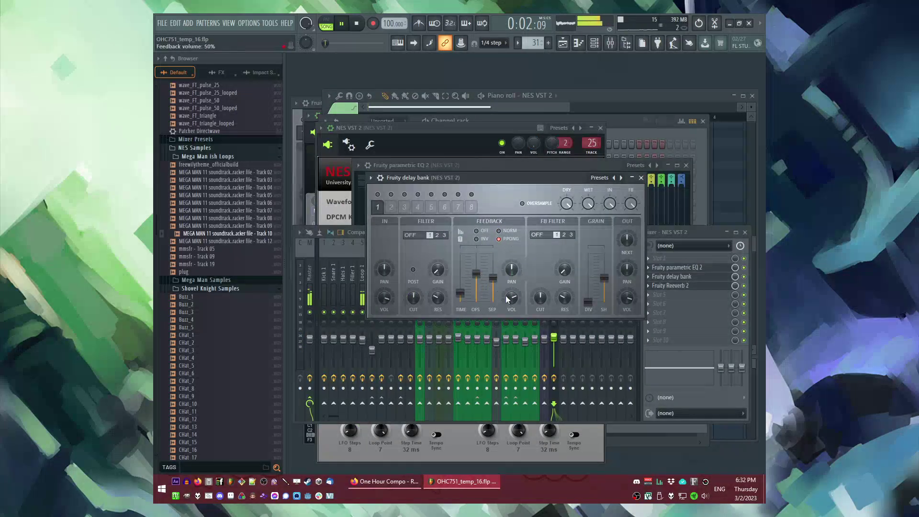
left_click(642, 178)
Step: Place two Pattern 11 clips back to back on Track 4, starting at bars 29 and 31
left_click_drag(598, 308, 436, 330)
scroll(625, 308, "down", 3)
left_click(625, 307)
scroll(608, 306, "up", 3)
left_click(584, 309)
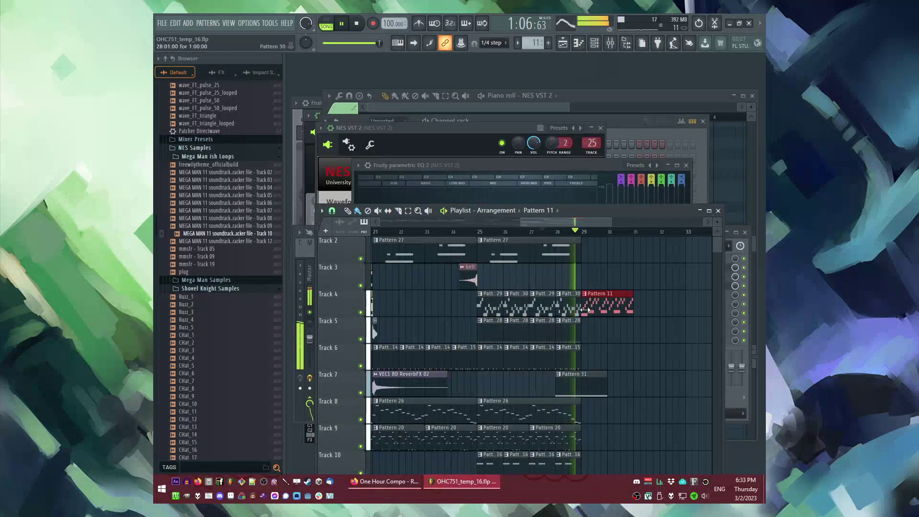
scroll(631, 323, "up", 1)
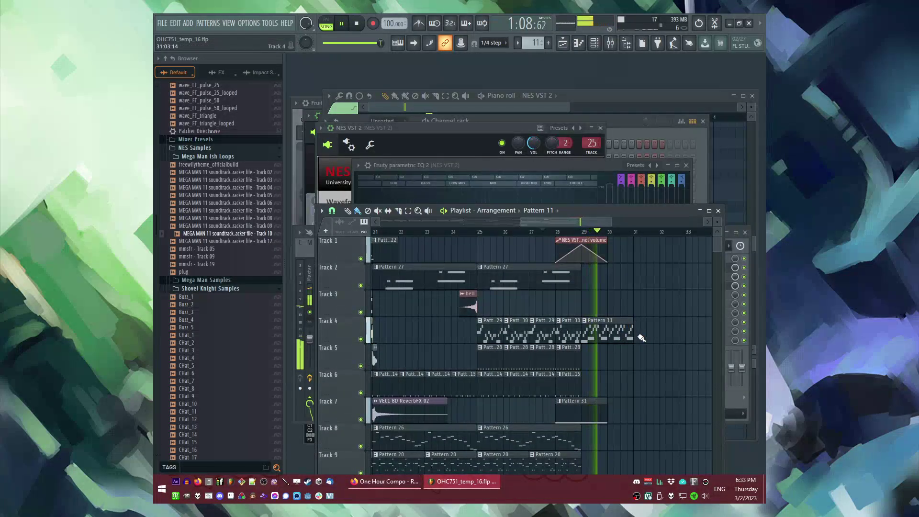
left_click(642, 338)
Step: Place Pattern 19 on Track 11 at bar 28 and trim the last Pattern 20 clip on Track 9 to end halfway through bar 28
scroll(616, 330, "down", 3)
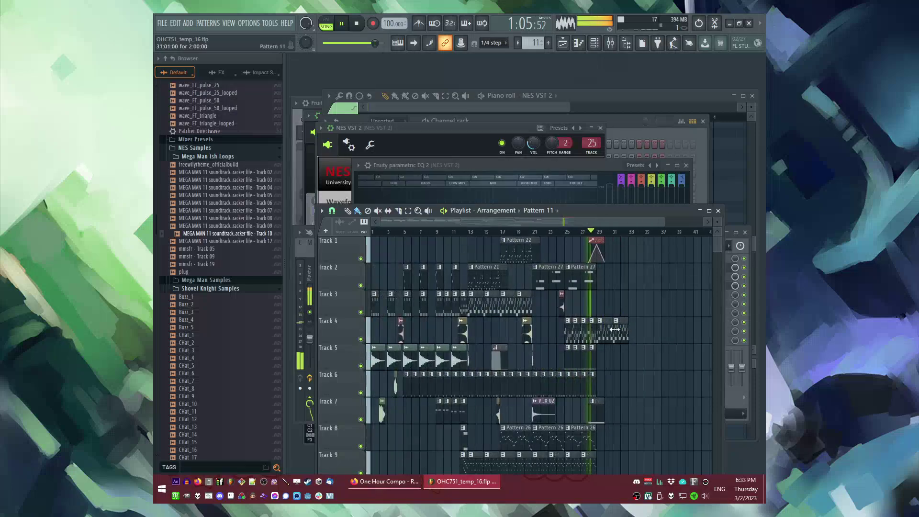
scroll(462, 369, "down", 5)
scroll(550, 379, "up", 3)
left_click(507, 383)
scroll(493, 384, "up", 3)
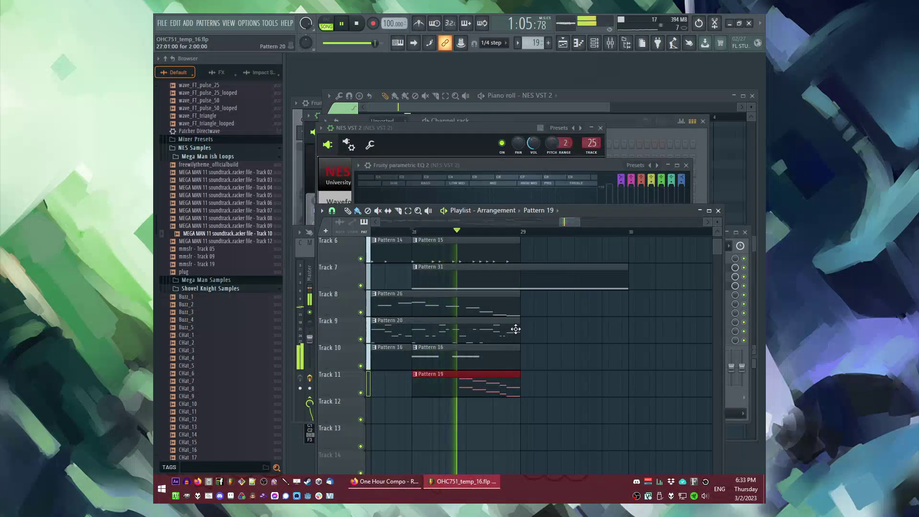
left_click_drag(519, 333, 461, 335)
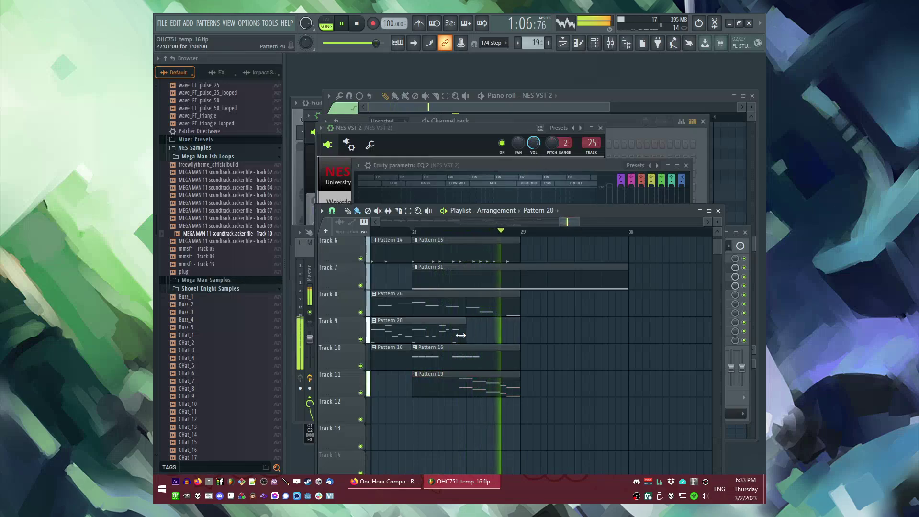
Step: Place a two-bar Pattern 20 clip on Track 9 at bar 29 and make it unique
scroll(528, 329, "down", 4)
left_click(568, 335)
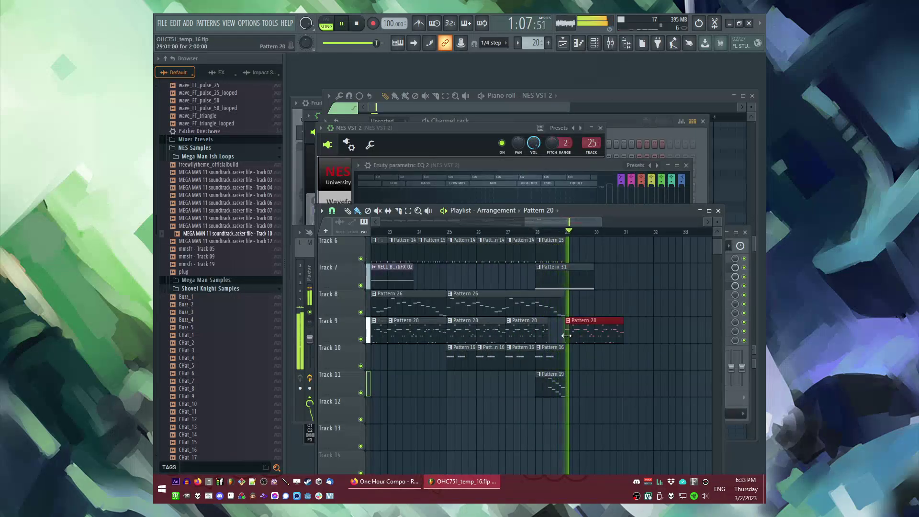
right_click(574, 336)
scroll(571, 364, "up", 3)
key("space")
left_click(571, 404)
left_click(582, 422)
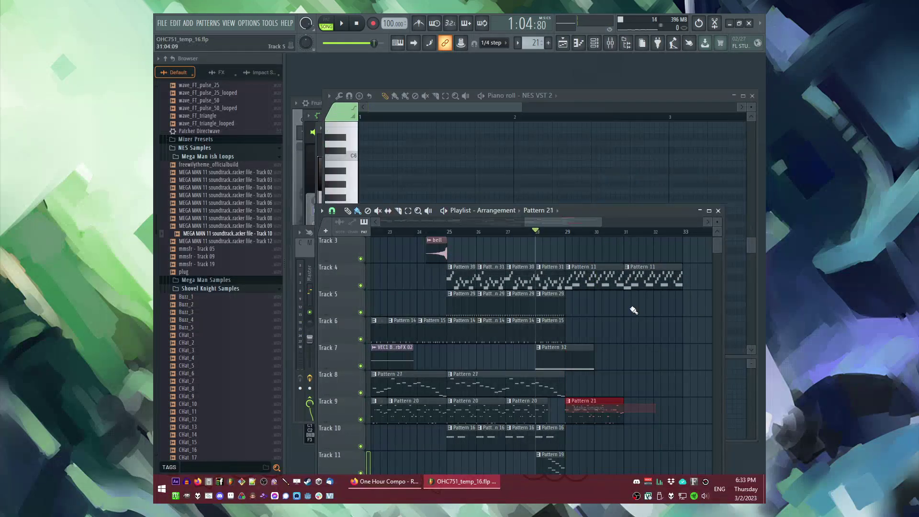
Step: Duplicate the bar 25 to 28 clips of Tracks 5 and 6 into bars 29 to 32 and play back from bar 29
key("ctrl+b")
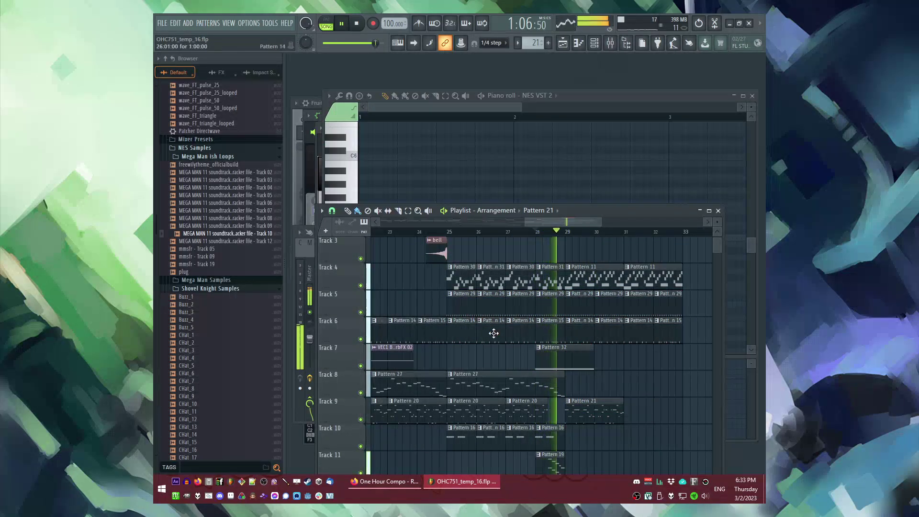
scroll(638, 365, "down", 4)
key("space")
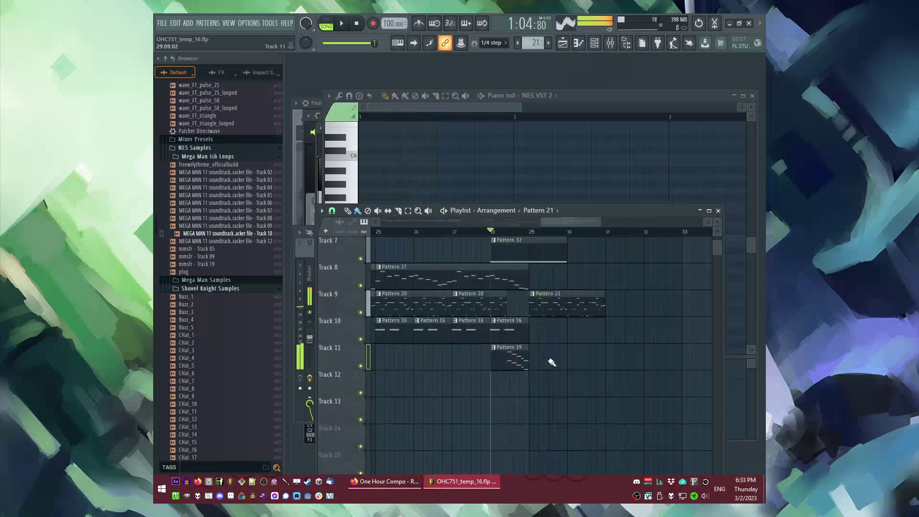
scroll(608, 382, "up", 5)
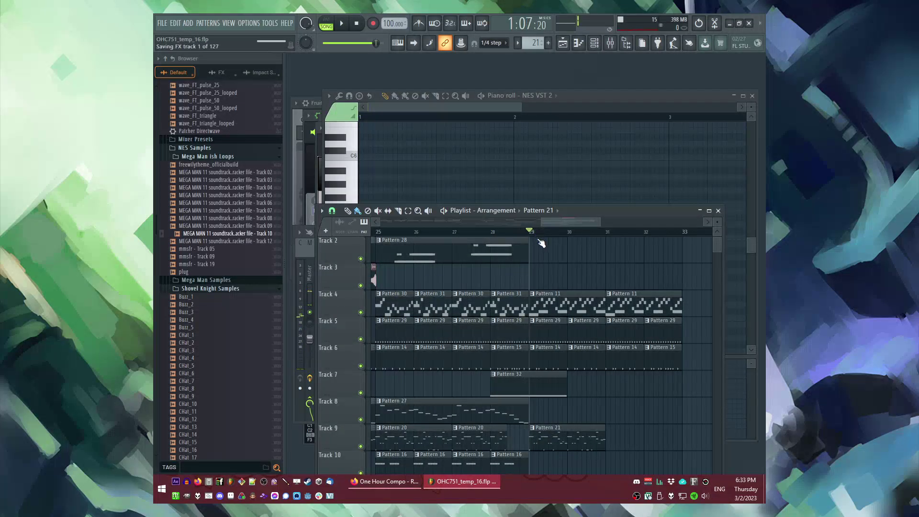
scroll(627, 363, "down", 1)
key("space")
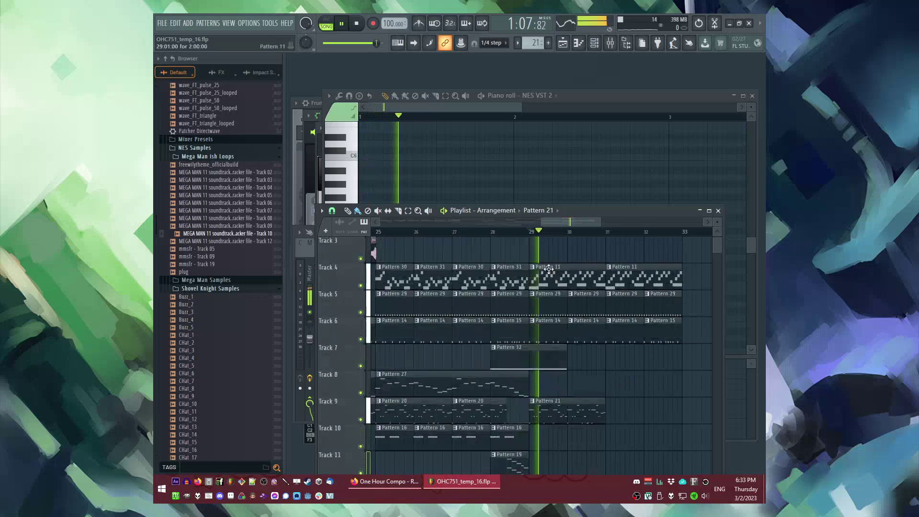
Step: Make the Pattern 14 drum clip at bar 29 on Track 6 unique and repeat it through bar 32
left_click(533, 320)
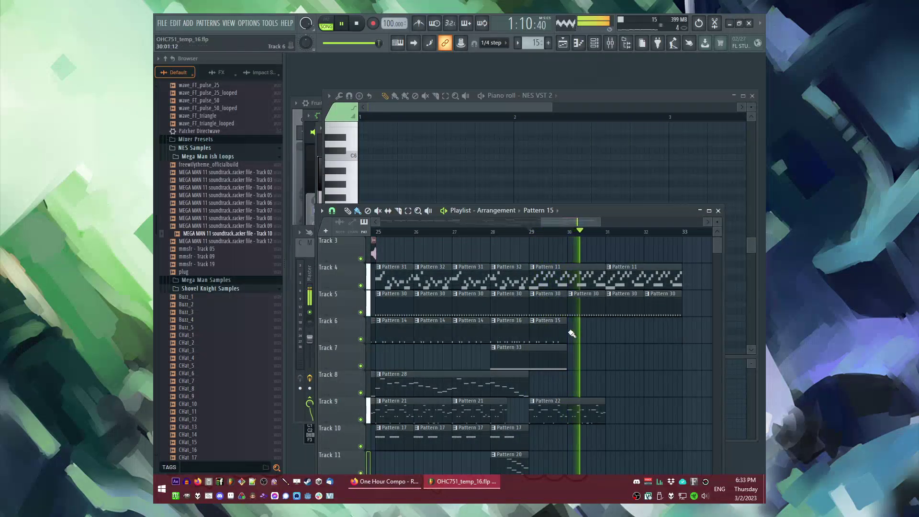
double_click(540, 331)
Step: Rework the unique drum pattern with NES_Snare_2 only on step 9 and Grv Kick 19 and Sidechainer on steps 1, 4, 7, 12 and 15
key("F6")
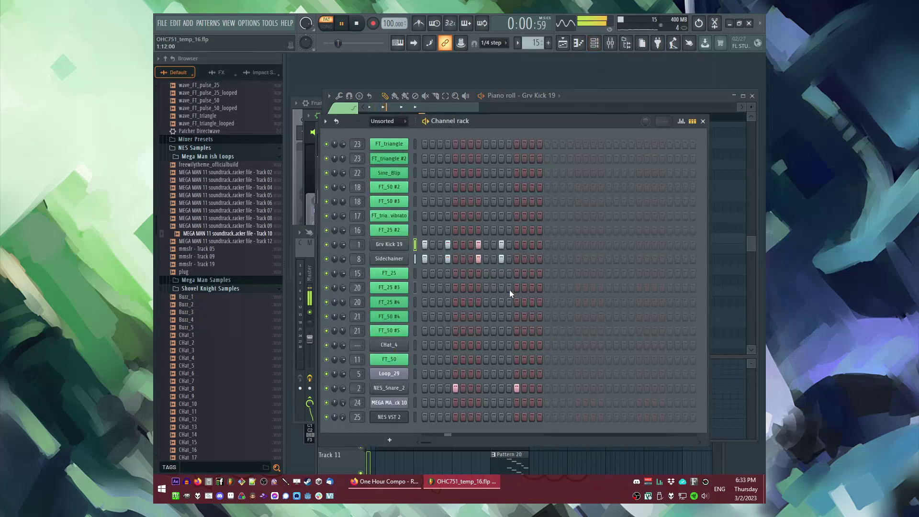
left_click(485, 388)
key("space")
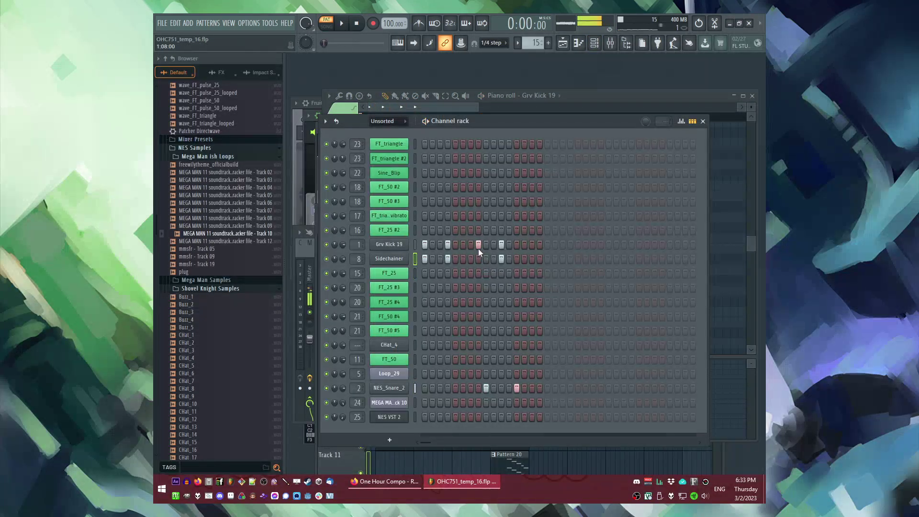
right_click(515, 388)
key("space")
left_click(529, 244)
left_click(530, 260)
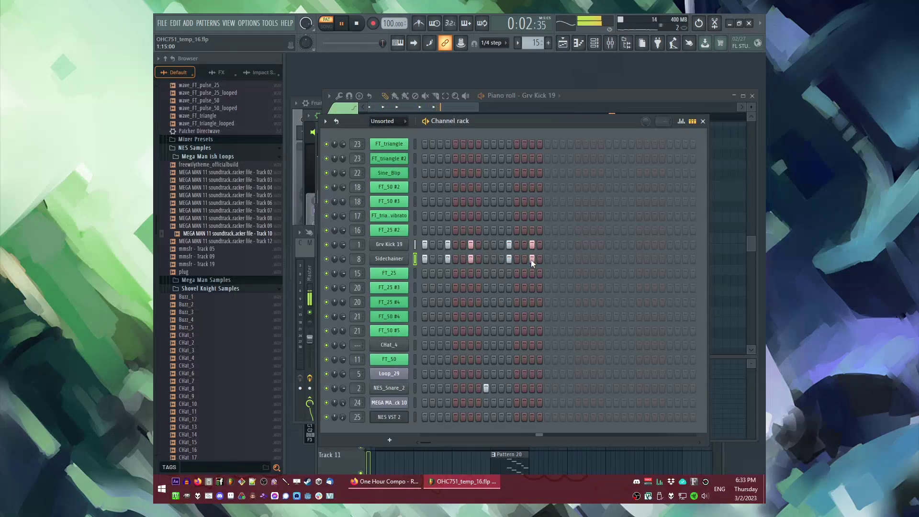
key("F6")
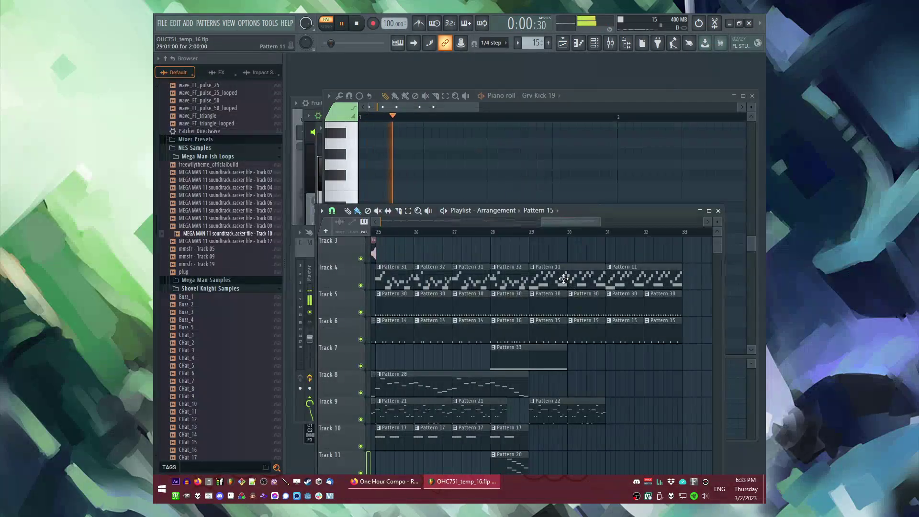
Step: Make the Pattern 11 clip at bar 29 on Track 4 unique and replace the following clip with the unique version
left_click(522, 232)
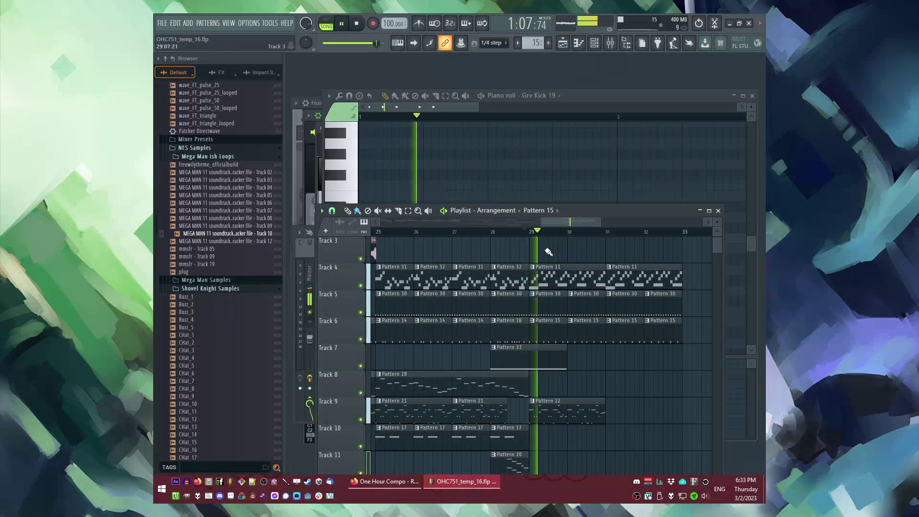
right_click(531, 271)
left_click(552, 329)
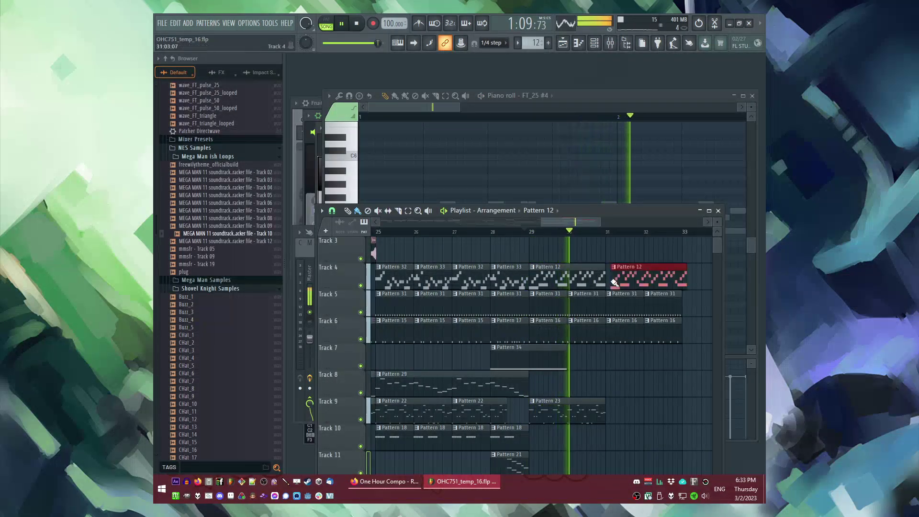
Step: In the unique pattern's Loop_29 piano roll, move bar 1's Marker #2 note to step 9 and put a short Marker #3 note on step 5
double_click(569, 276)
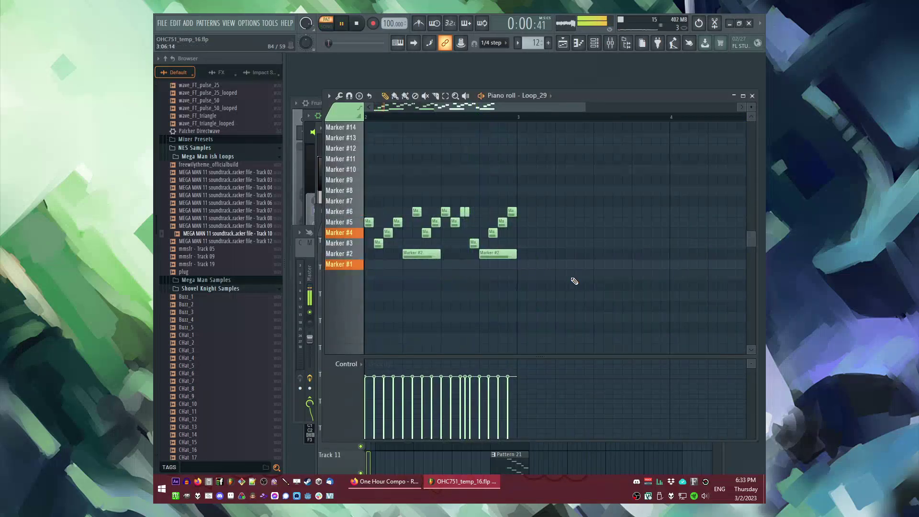
key("space")
key("space")
key("space")
mouse_move(421, 254)
left_mouse_down()
mouse_move(469, 255)
mouse_move(409, 245)
left_mouse_up()
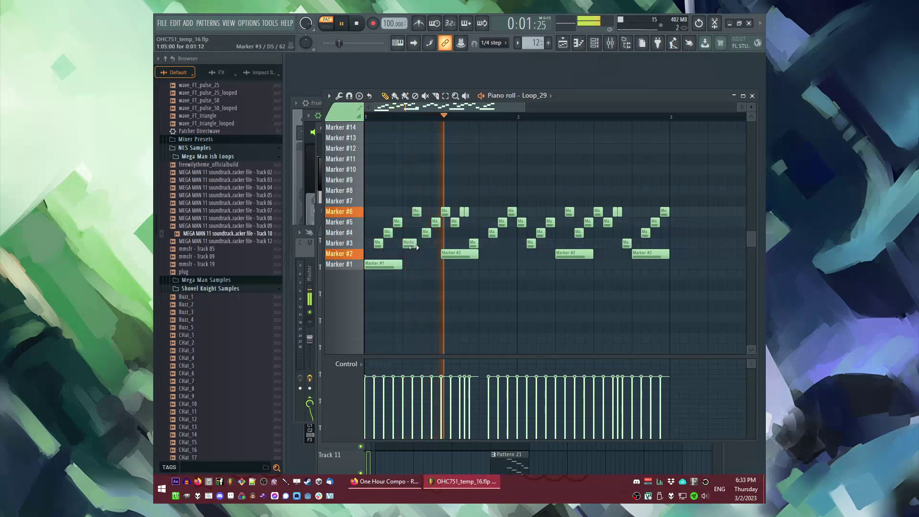
key("space")
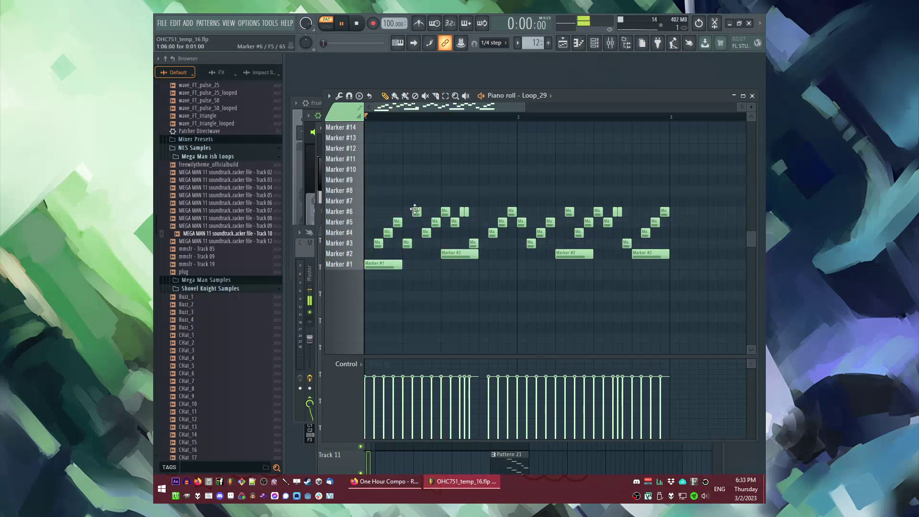
Step: Add Marker #1 notes on steps 4 and 7 of bar 1 in the Loop_29 piano roll, filling up to step 9
scroll(415, 209, "up", 2)
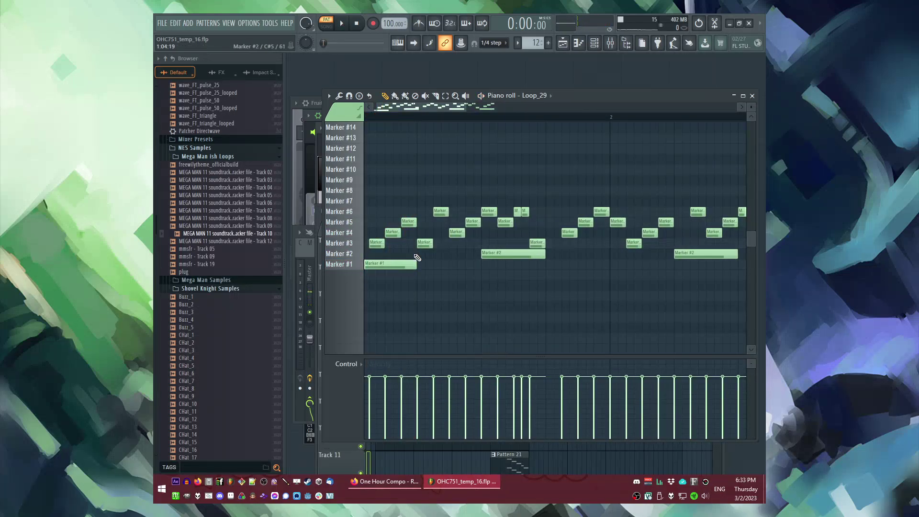
left_click(407, 263)
key("space")
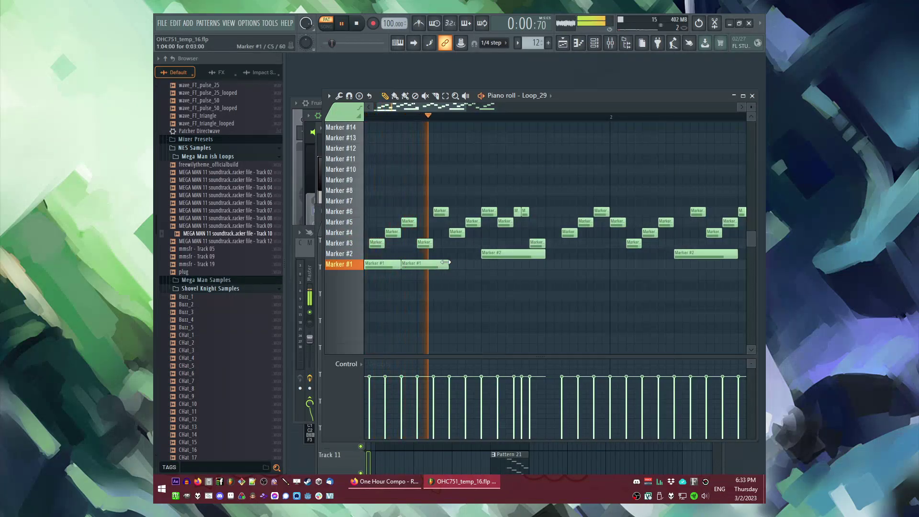
left_click_drag(495, 264, 480, 264)
Step: Add a one-step Marker #5 note on step 12 of bar 1 and put two half-step Marker #3 notes on step 13
key("space")
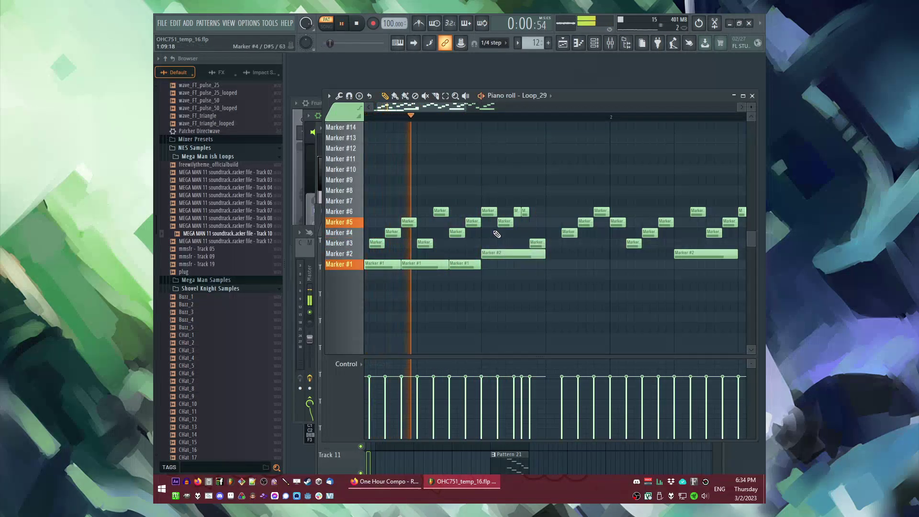
key("space")
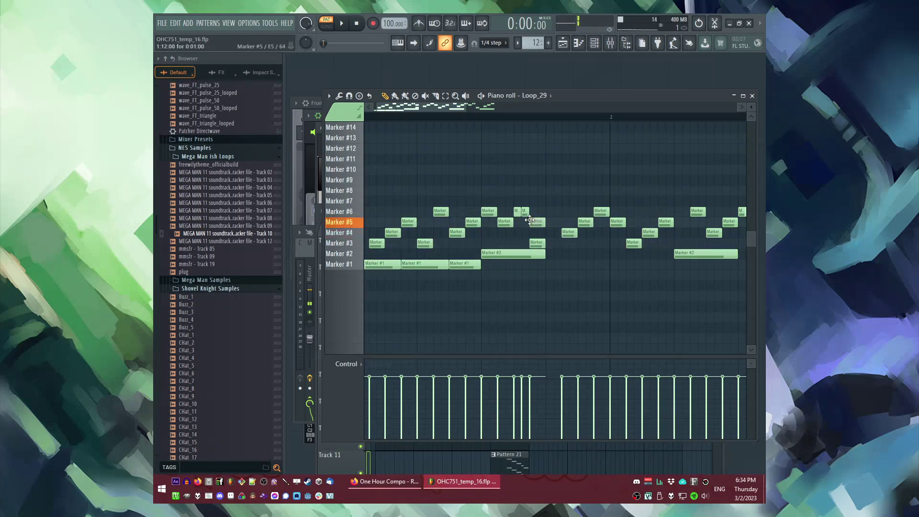
left_click_drag(538, 241, 554, 242)
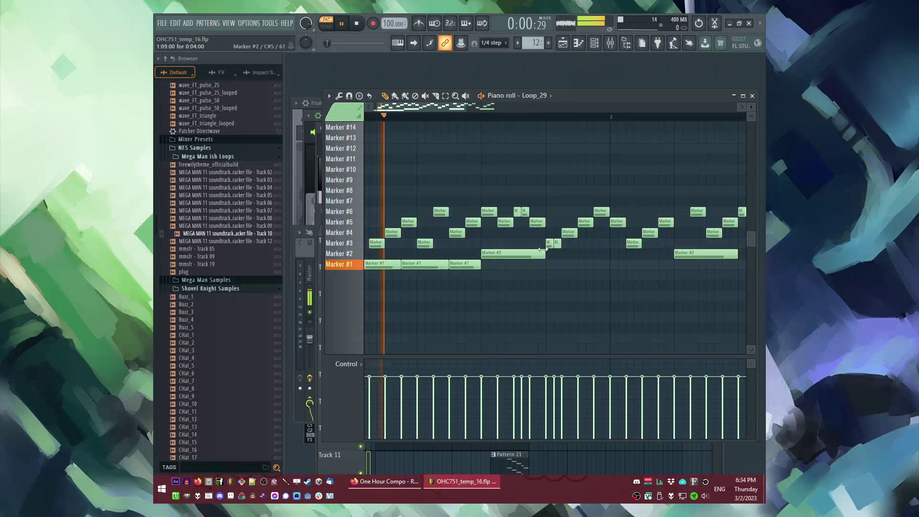
Step: Add a three-step Marker #2 note on step 13 of bar 1 and a three-step Marker #1 note on step 2 of bar 2
scroll(543, 248, "down", 2)
key("space")
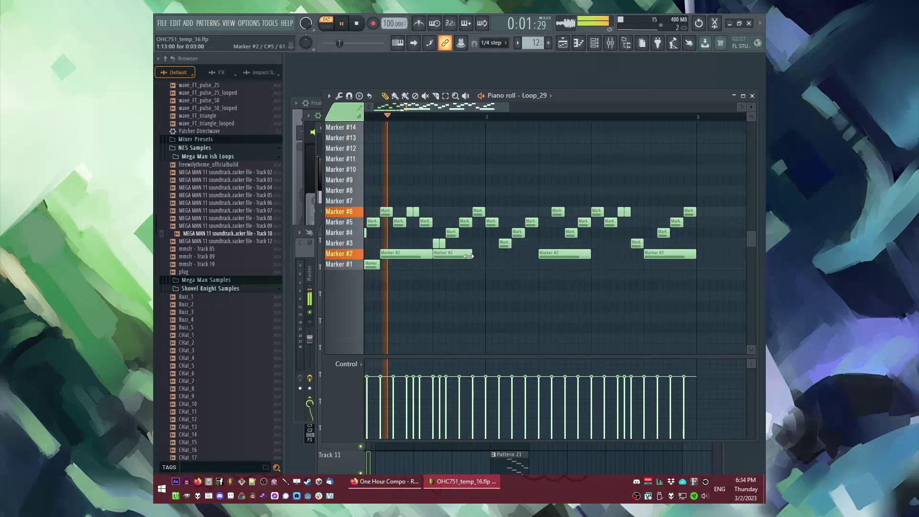
scroll(487, 252, "up", 2)
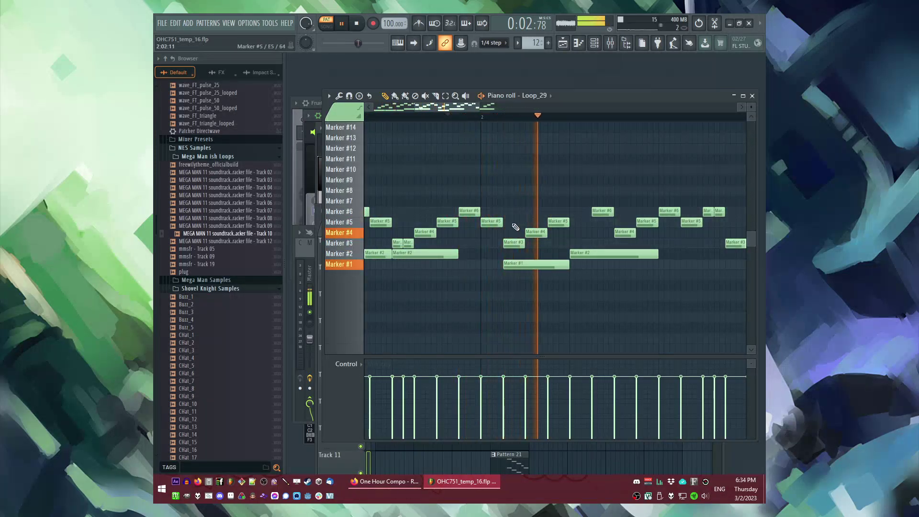
scroll(468, 133, "down", 1)
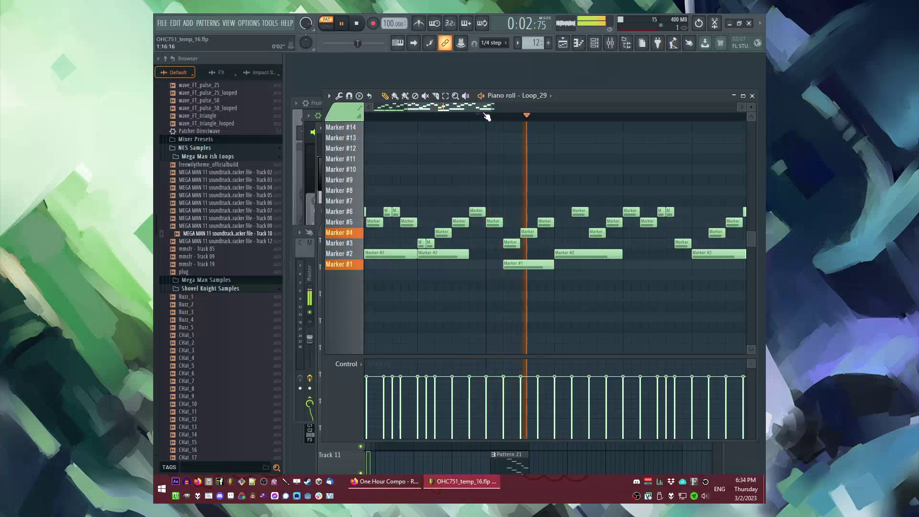
Step: Move bar 2's Marker #1 note to step 3, shorten it to one step, and raise the Marker #4 note on that step to Marker #5
left_click(426, 117)
key("space")
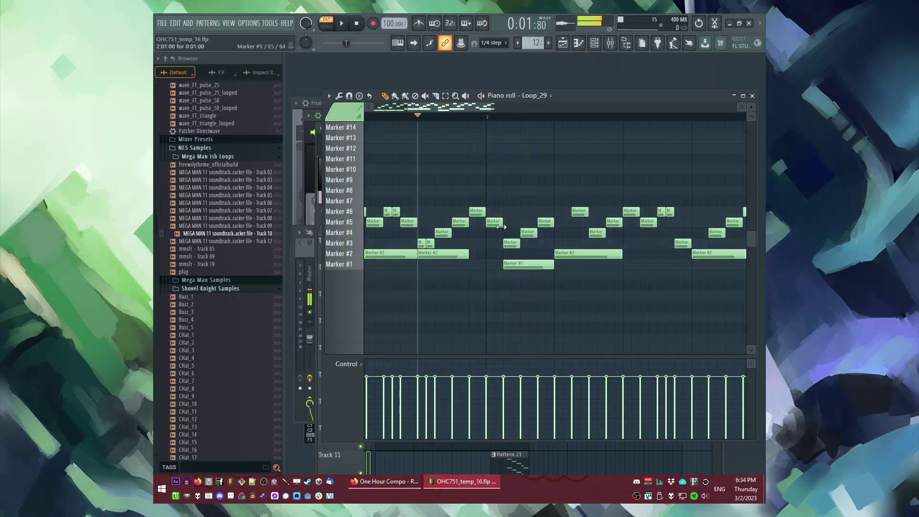
left_click(524, 267)
key("space")
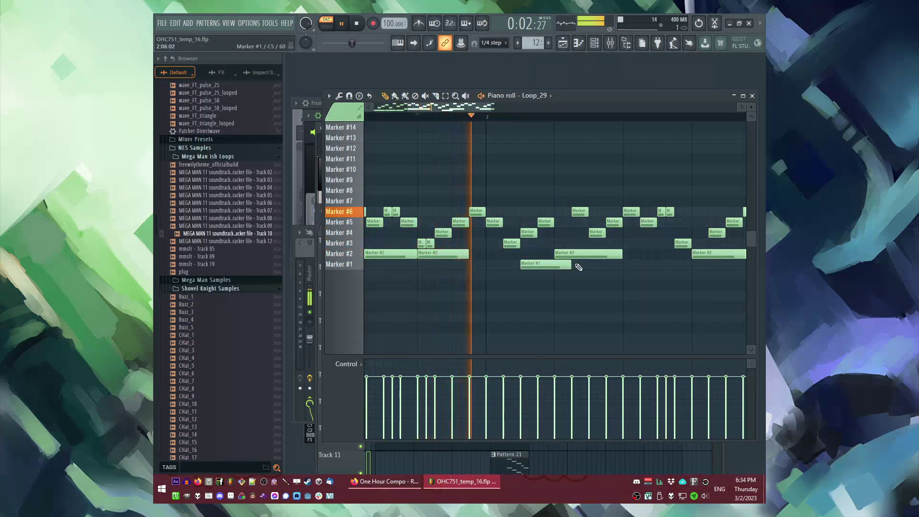
key("space")
left_click_drag(531, 232, 511, 221)
key("space")
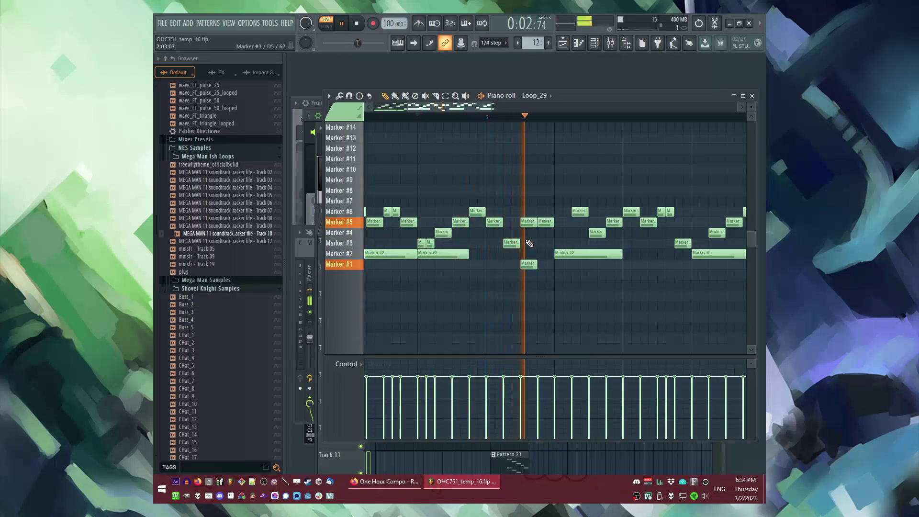
Step: Add a two-step Marker #1 note on step 8 of bar 2 in the Loop_29 piano roll
key("space")
scroll(538, 251, "down", 1)
scroll(539, 252, "up", 1)
key("space")
left_click(545, 264)
left_click_drag(584, 262, 582, 264)
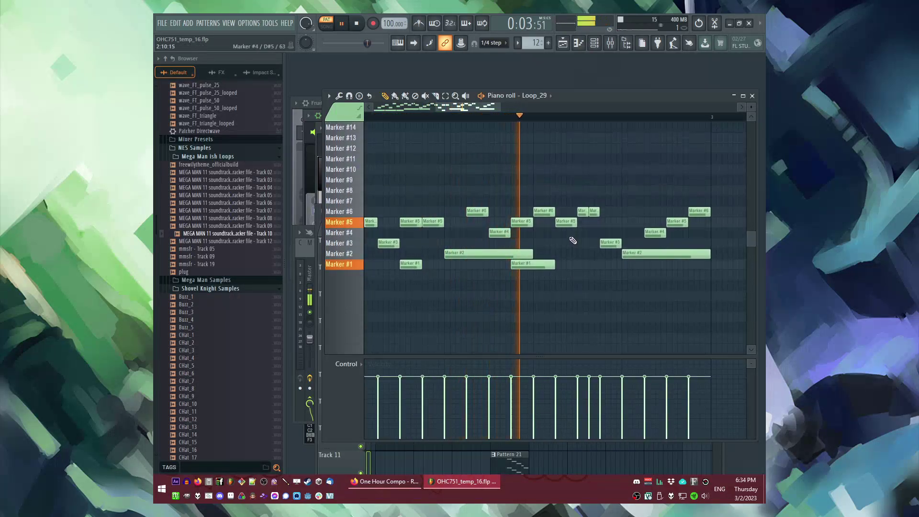
Step: Fill the end of bar 2 with Marker #1 notes: a half-step on 12, two steps on 13, and short notes on 15 and 16
scroll(555, 271, "down", 1)
key("space")
key("space")
mouse_move(584, 264)
left_mouse_down()
mouse_move(565, 263)
mouse_move(621, 265)
left_mouse_up()
left_click(574, 265)
left_click(614, 265)
key("space")
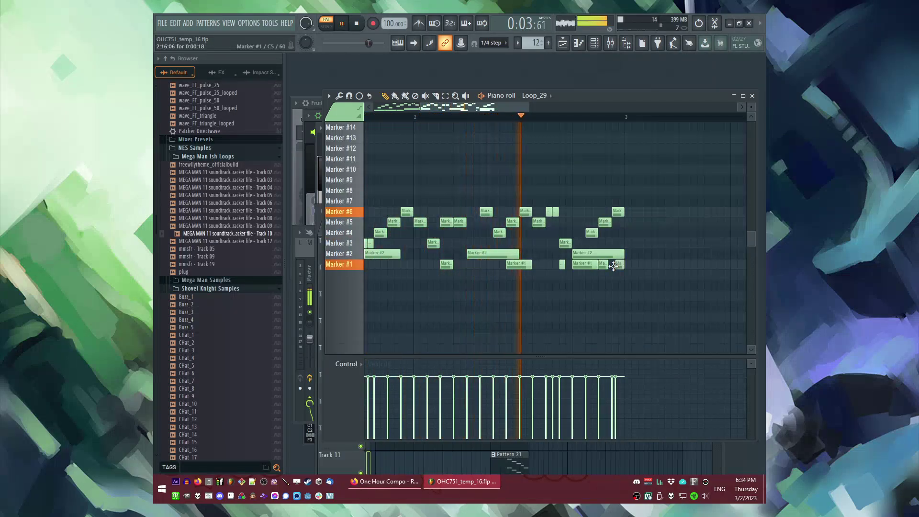
Step: Play the arrangement in song mode from bar 28 to check the transition into bar 29
key("F6")
key("F5")
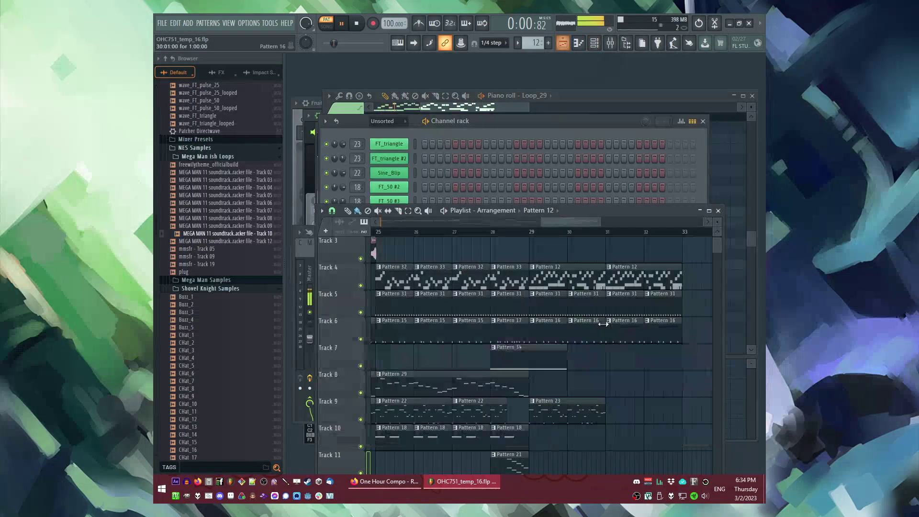
scroll(561, 280, "up", 2)
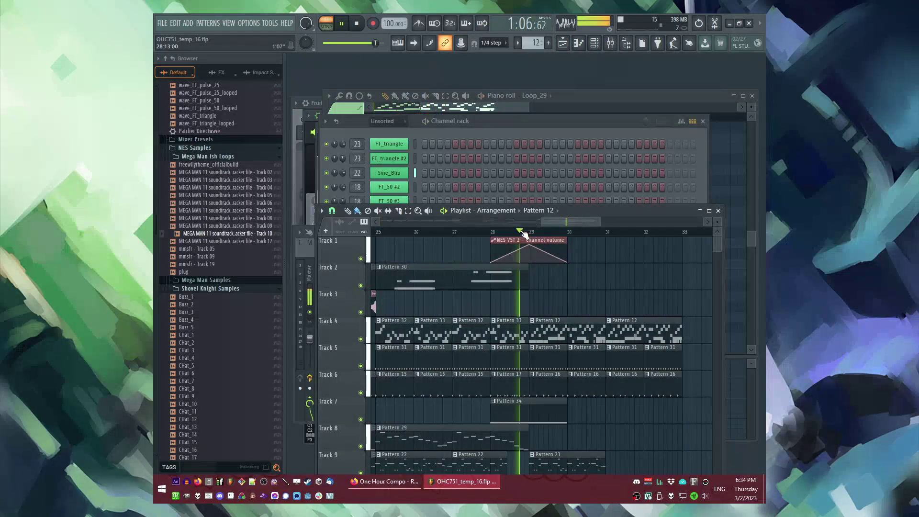
scroll(634, 375, "down", 3)
scroll(641, 375, "up", 3)
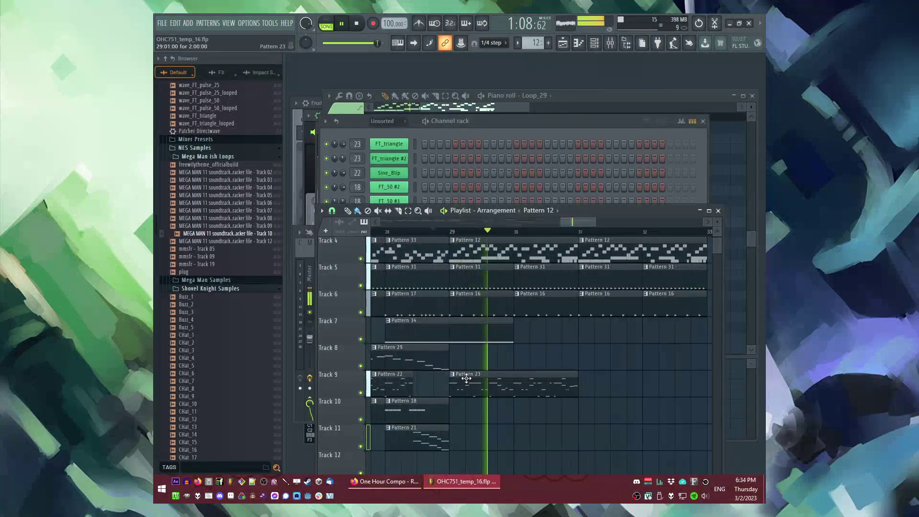
Step: Open Track 9's Pattern 23 clip at bar 29 in the FT_triangle_novibrato piano roll and switch to pattern playback
left_click(453, 374)
left_click(605, 404)
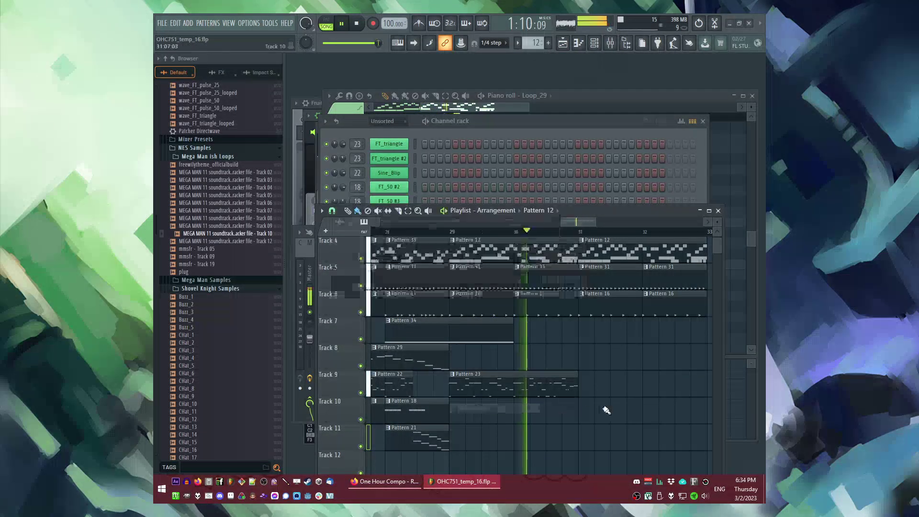
double_click(544, 383)
key("l")
key("space")
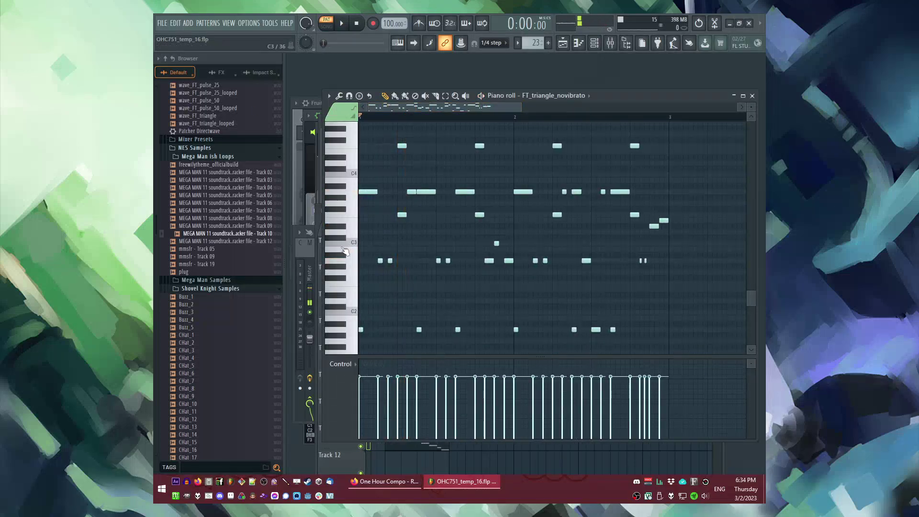
scroll(461, 220, "up", 2)
scroll(448, 185, "up", 3)
left_click_drag(448, 185, 418, 281)
key("space")
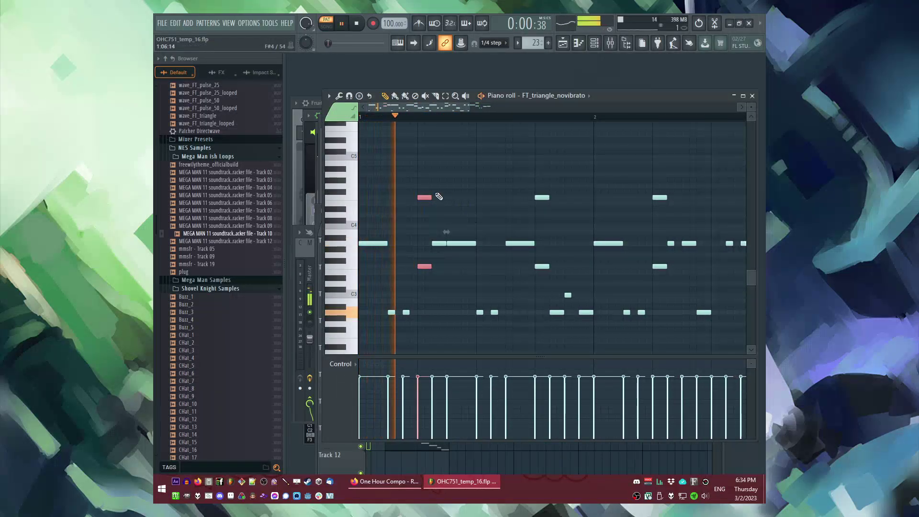
left_click(366, 194)
scroll(366, 194, "down", 2)
key("space")
Step: Raise the opening A1 note of bar 1 to A2 and the opening long A3 note to A4
scroll(373, 206, "down", 1)
left_click_drag(385, 182, 330, 322)
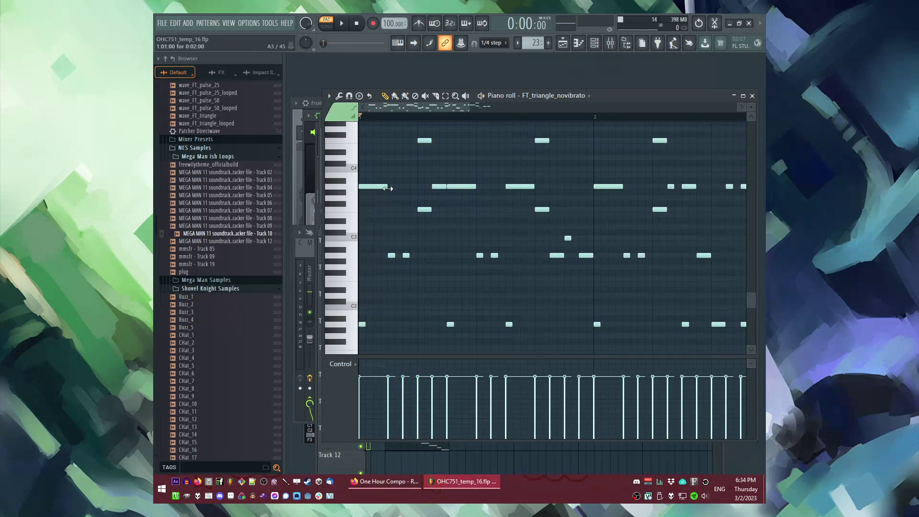
key("ctrl+a")
left_click(375, 211)
left_click(362, 255)
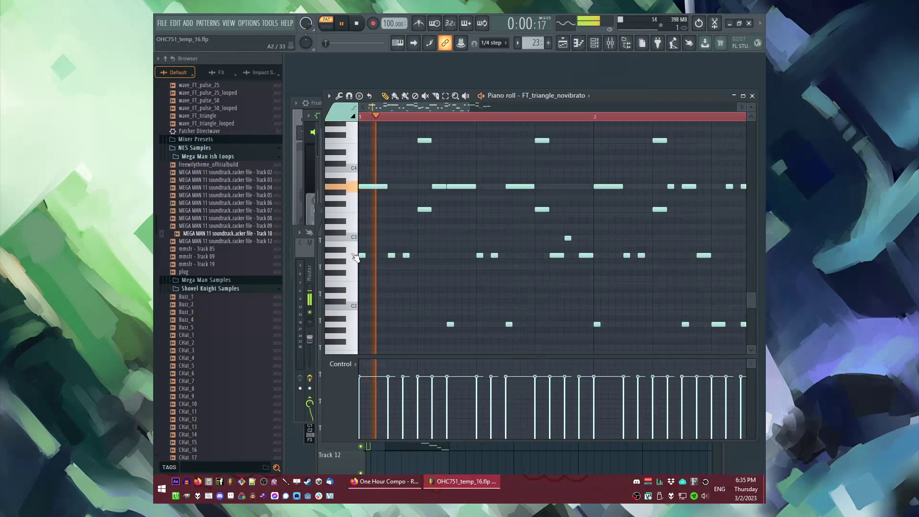
key("space")
scroll(378, 235, "up", 2)
left_click_drag(357, 161, 357, 149)
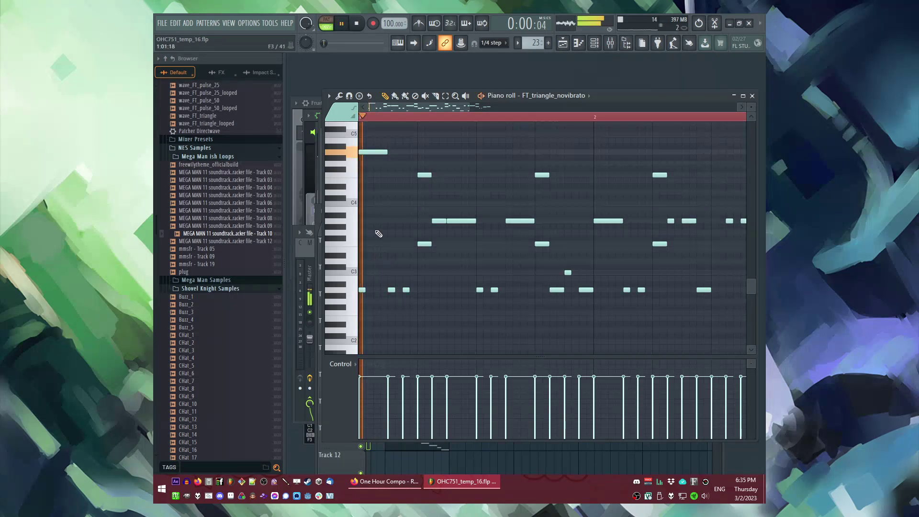
scroll(378, 254, "up", 2)
Step: Replace the A2 note on step 3 of bar 1 with two quarter-step A3 notes half a step apart
key("space")
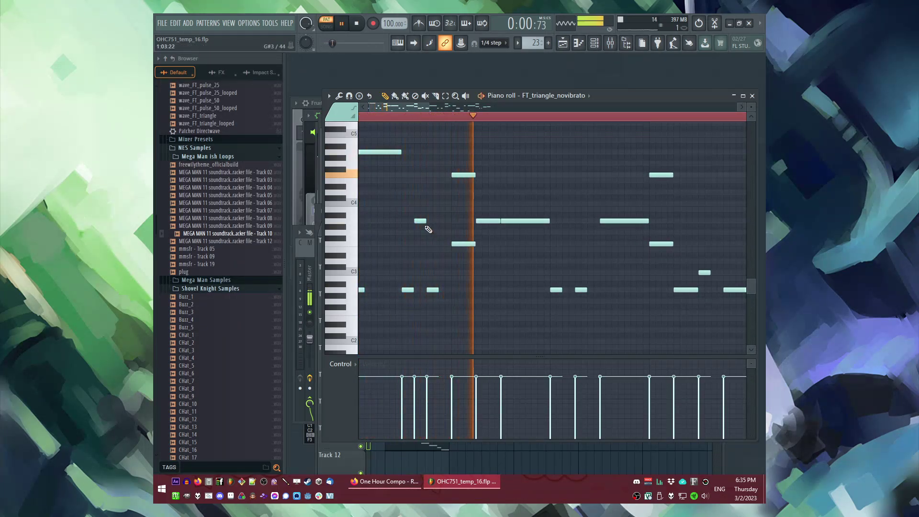
left_click_drag(420, 221, 408, 220)
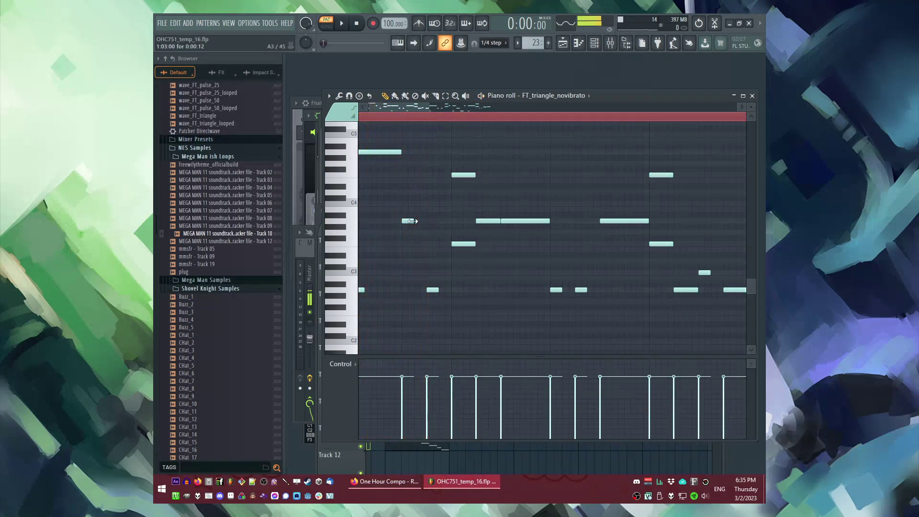
key("space")
right_click(406, 221)
key("space")
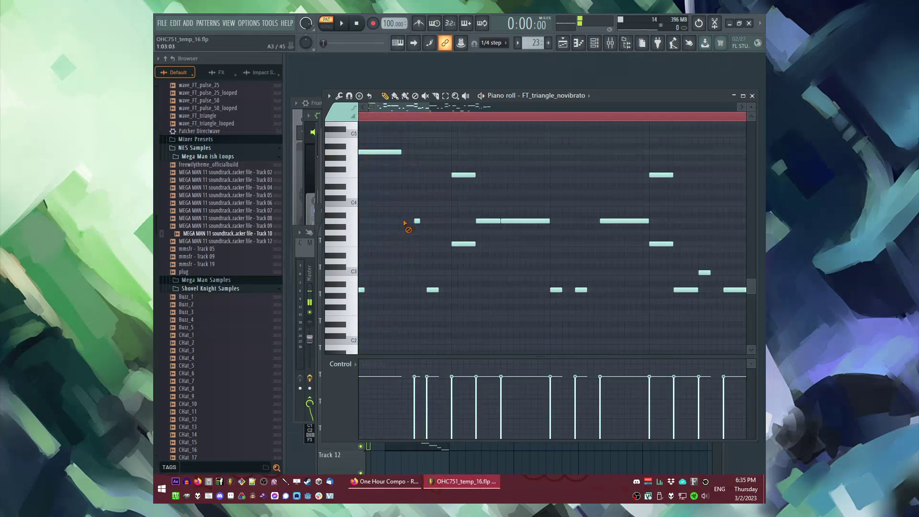
left_click_drag(377, 152, 385, 152)
scroll(383, 201, "down", 2)
key("space")
right_click(386, 220)
key("space")
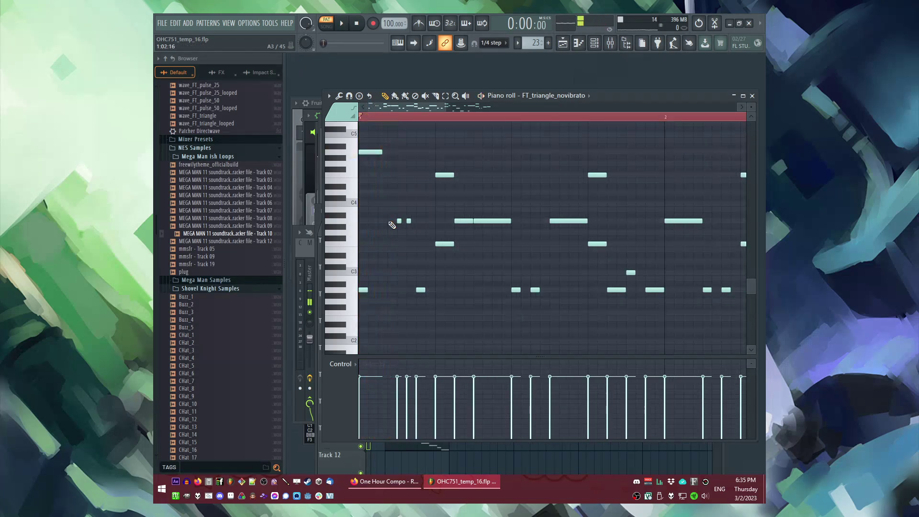
Step: Shorten the opening A4 note to one step, followed by a half-step A3 note on step 2, and lower step 3's two short notes to A2
left_click_drag(385, 226, 382, 224)
key("space")
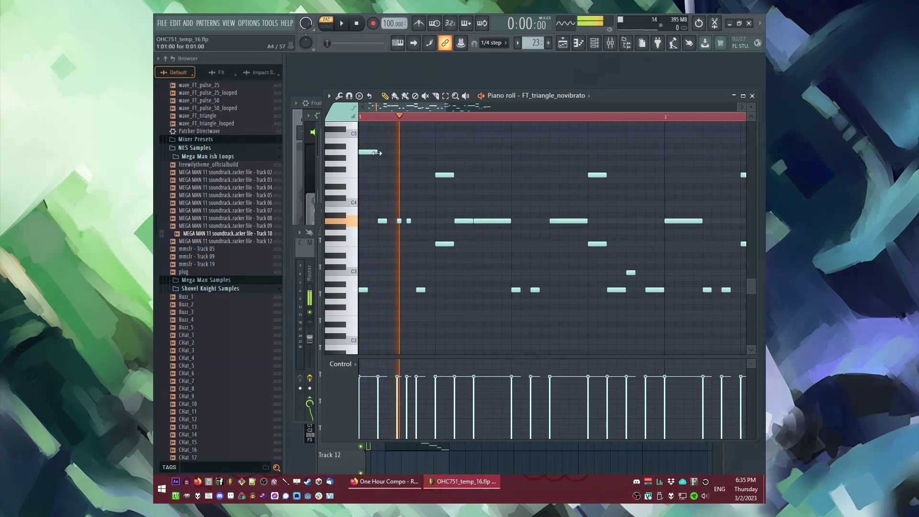
key("space")
left_click_drag(408, 222, 404, 289)
key("space")
Step: On step 7 of bar 1, shorten A3 to a half-step and A1 to a quarter-step, and add a one-step A1 note on step 8
scroll(454, 167, "down", 2, "ctrl")
scroll(457, 172, "down", 2)
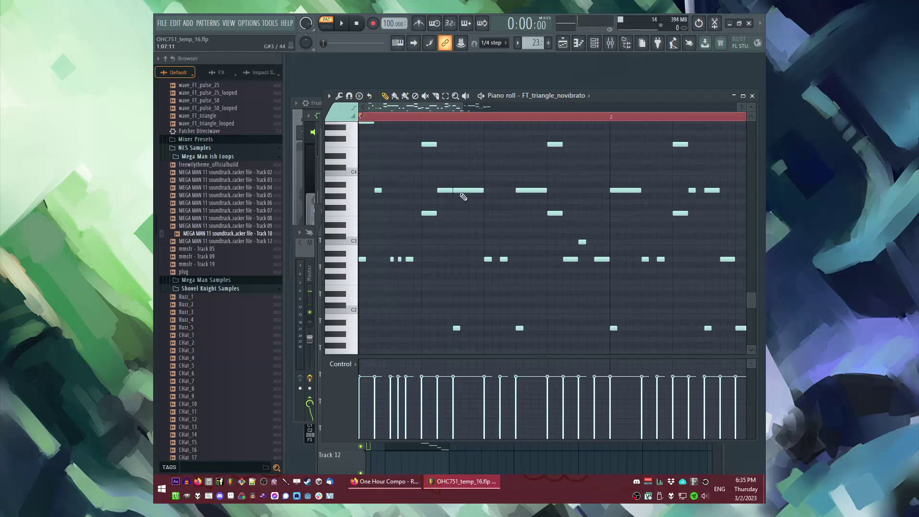
key("space")
key("space")
left_click_drag(468, 187, 460, 186)
key("space")
key("space")
key("space")
left_click_drag(459, 324, 456, 324)
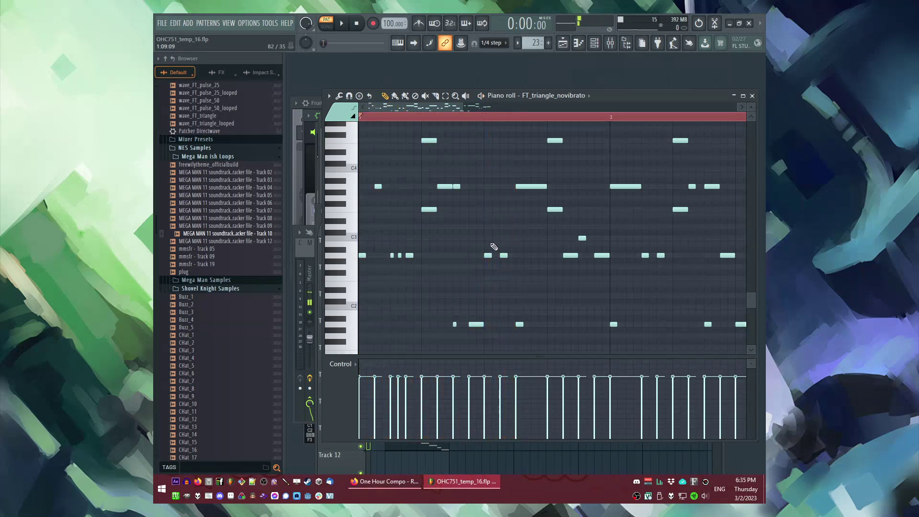
Step: Place a high A4 note on the fourth step of bar 1 in the triangle pattern, auditioning it in song mode
key("l")
key("space")
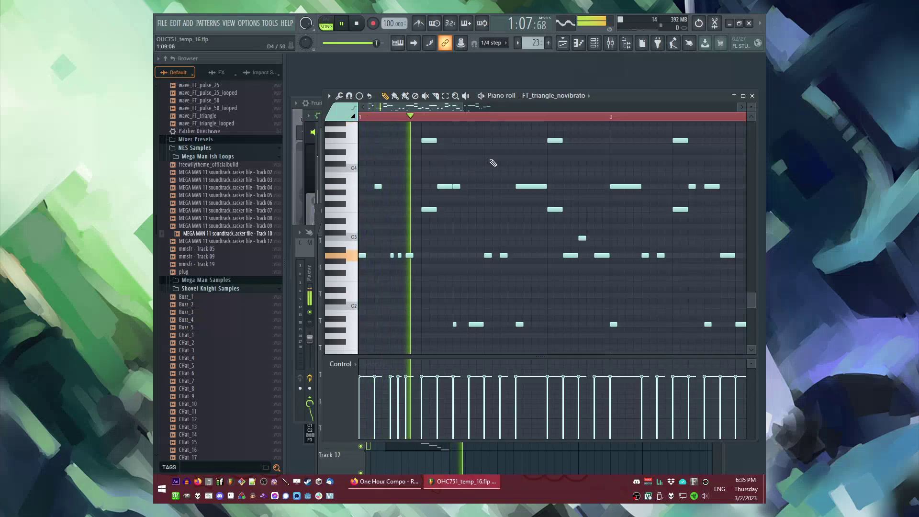
scroll(490, 167, "up", 1)
key("space")
scroll(401, 299, "up", 1)
key("ctrl+b")
key("space")
left_click_drag(385, 150, 413, 150)
left_click(417, 190)
key("space")
scroll(526, 189, "down", 1)
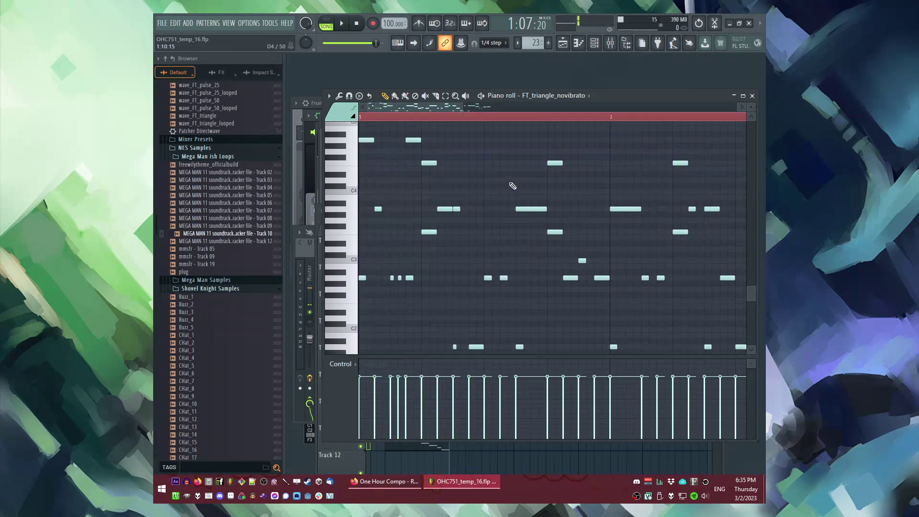
Step: Remove the long A3 note before bar 1's last beat and copy the F4/F3 pair backwards as a four-hit fill from step 10
scroll(502, 158, "up", 1, "ctrl")
scroll(516, 225, "up", 1)
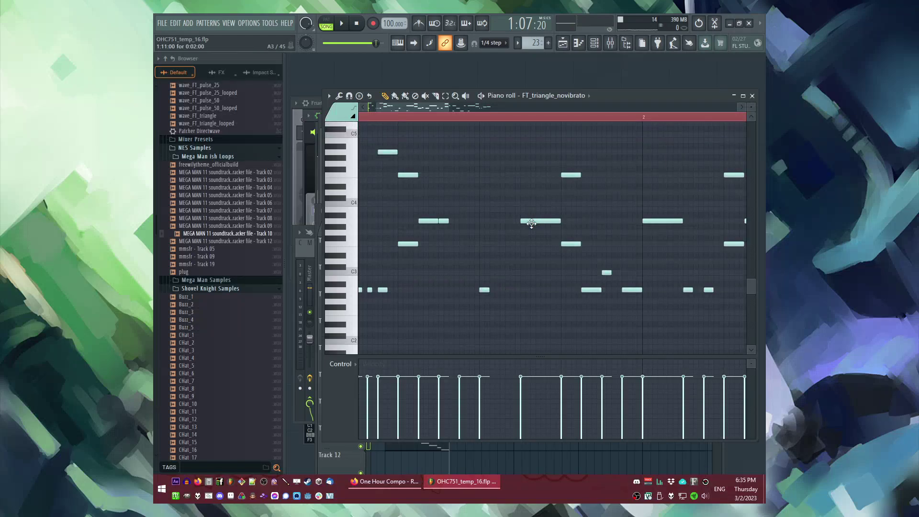
key("space")
scroll(498, 177, "down", 1, "ctrl")
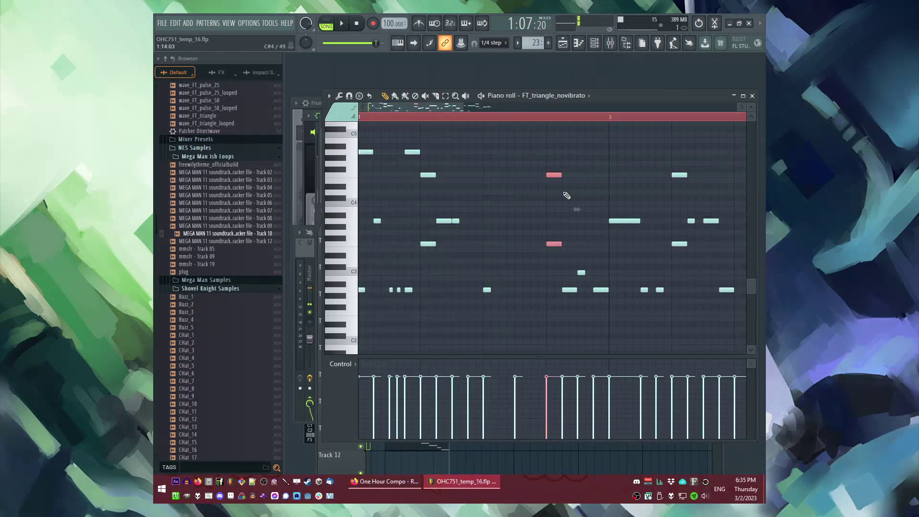
left_click_drag(560, 175, 513, 174)
key("space")
key("space")
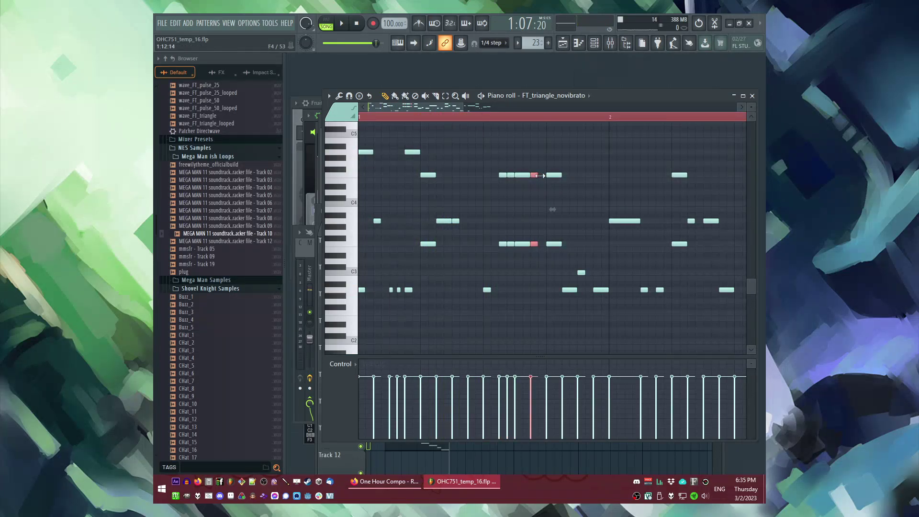
Step: Stagger the four octave pairs of the fill so the upper notes descend through F4, D4, B3 and G#3
scroll(545, 175, "up", 1)
key("space")
left_click_drag(508, 148, 536, 232)
key("space")
scroll(538, 182, "up", 2)
left_click_drag(488, 144, 535, 270)
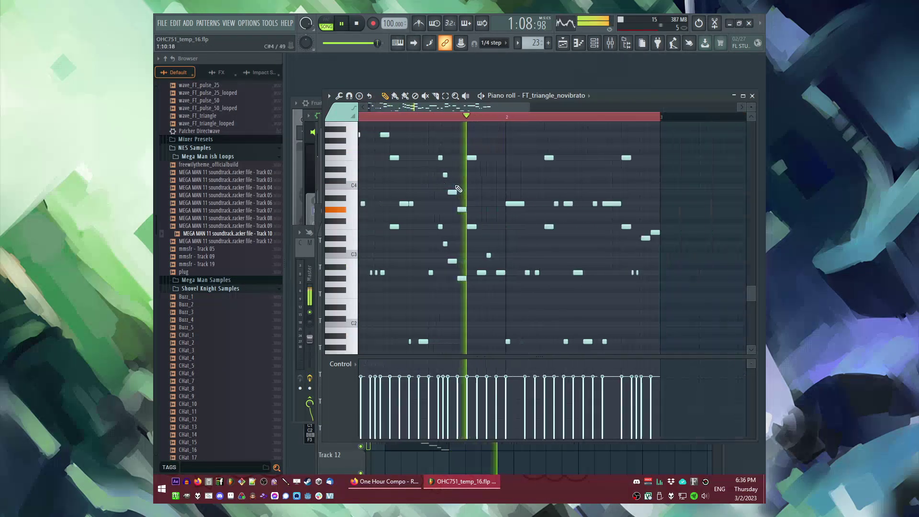
Step: Transpose the whole descending fill up three semitones so its upper notes run G#4, F4, D4, B3
key("space")
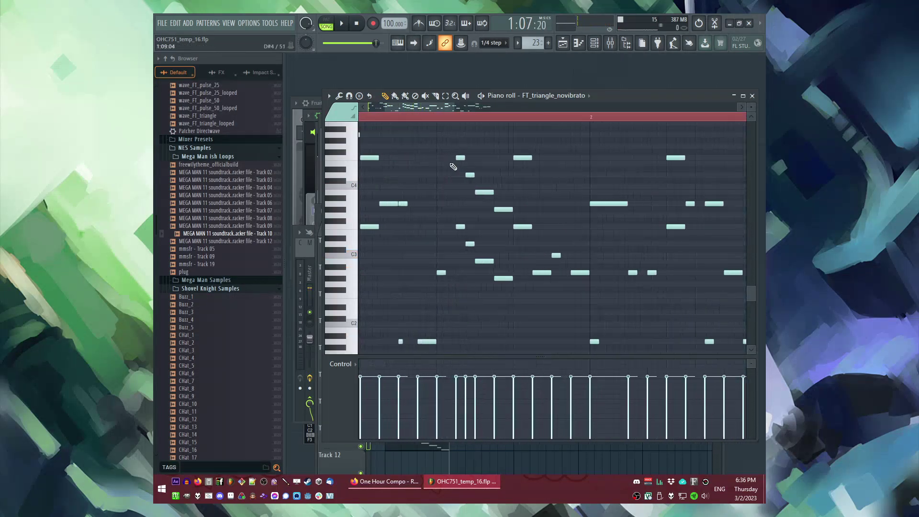
left_click_drag(466, 144, 529, 267)
key("space")
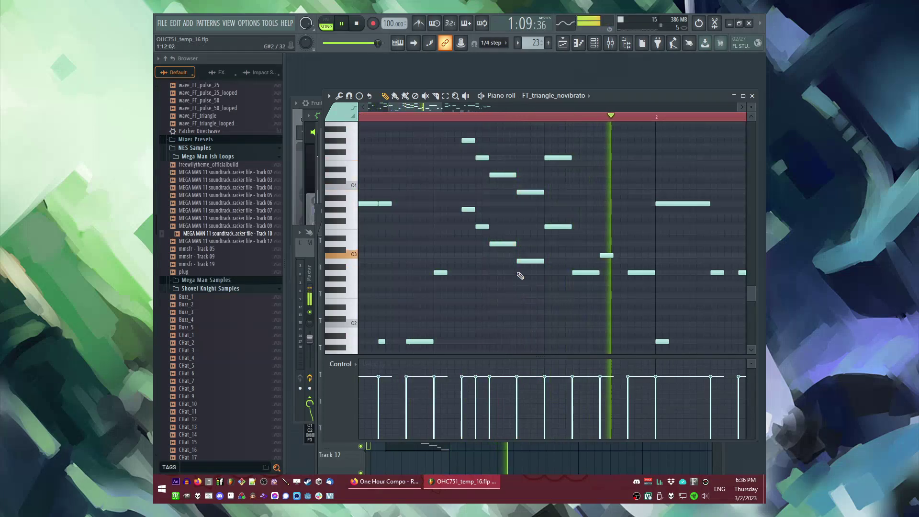
Step: Replace the A2 note right after the fill's closing F4/F3 hit with two short A2 notes
key("space")
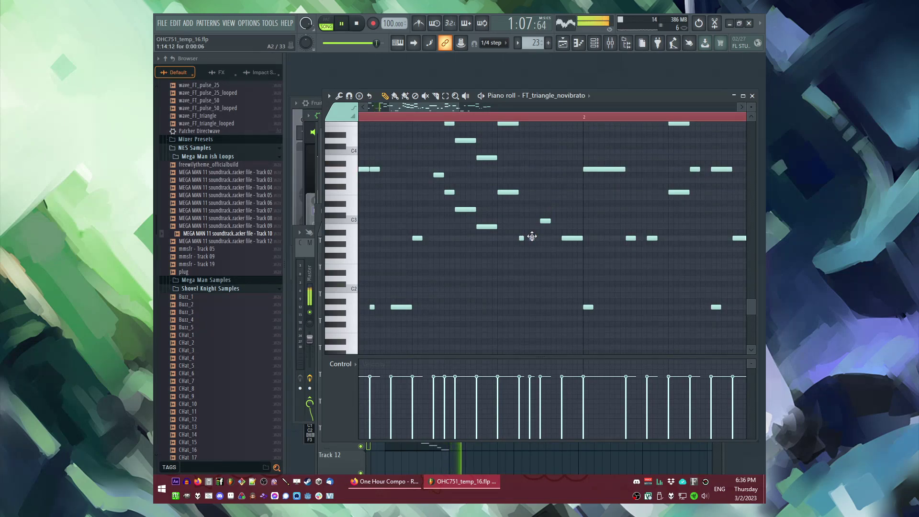
key("space")
scroll(503, 138, "down", 3)
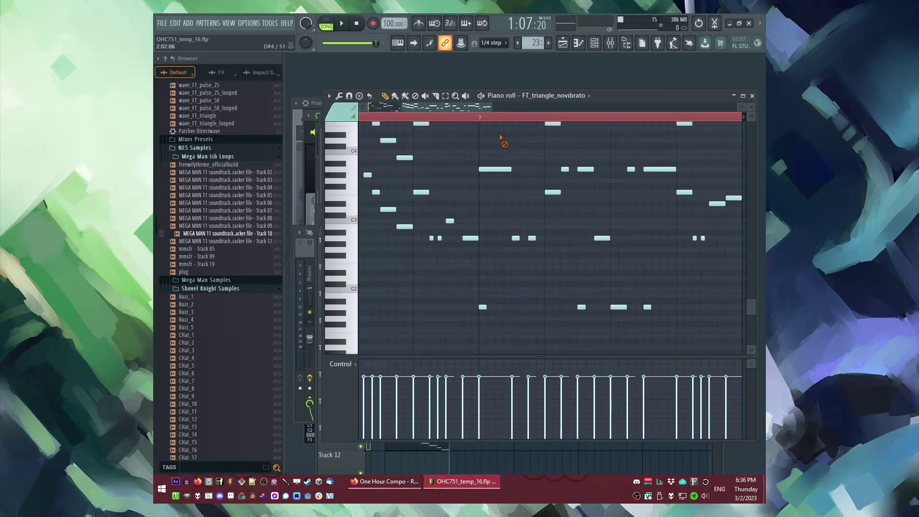
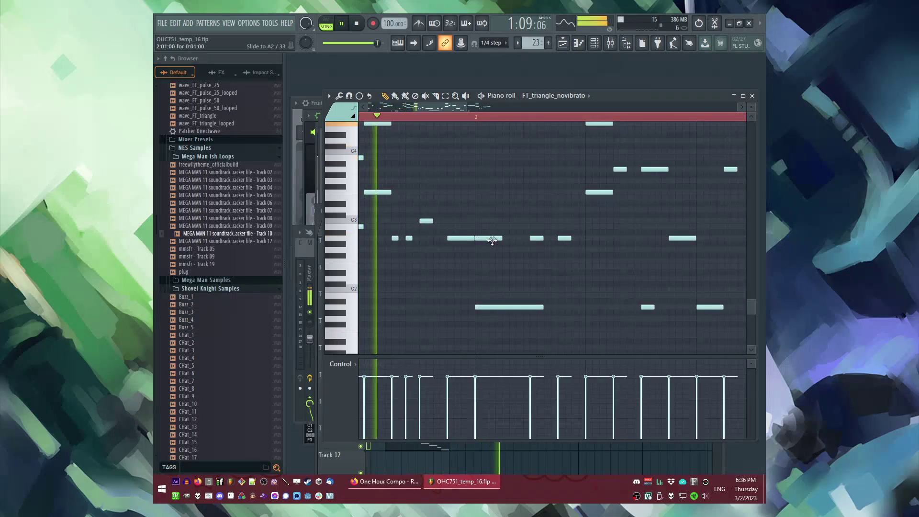
Step: Rework the opening of bar 2 with a long A1 note, a short A2 note over it and another A1 on step 3
key("space")
left_click_drag(509, 238, 502, 238)
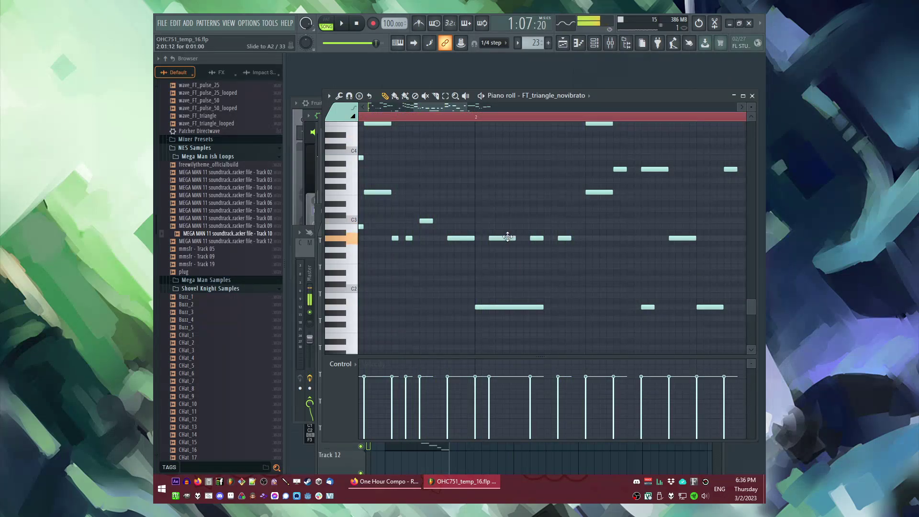
key("space")
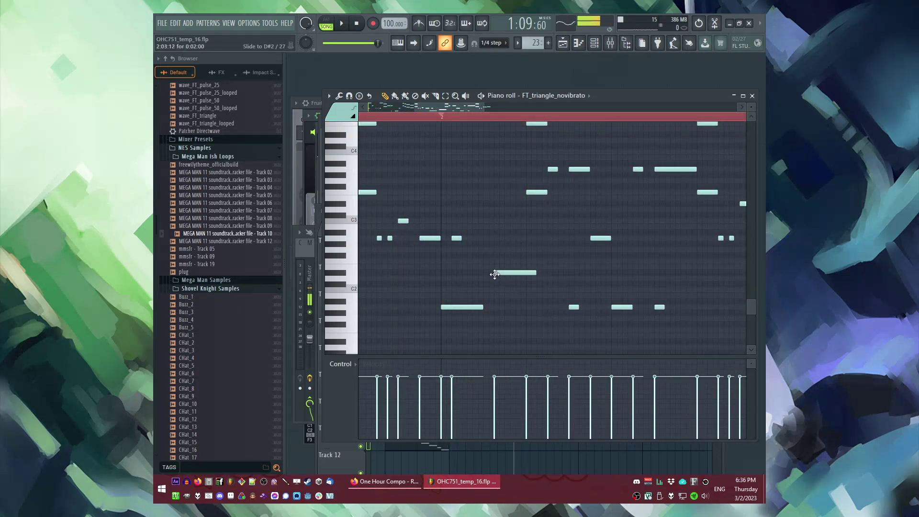
mouse_move(487, 313)
left_mouse_down()
mouse_move(498, 310)
mouse_move(484, 308)
left_mouse_up()
scroll(483, 307, "down", 2, "ctrl")
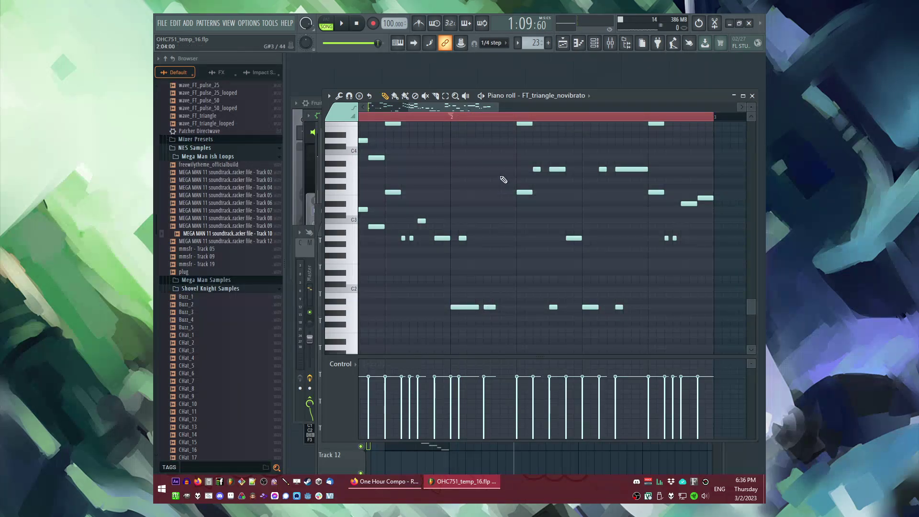
Step: Move bar 2's first F4/F3 pair one step earlier, add an A1 note on step 5 and shorten the A1 on step 3
scroll(503, 180, "up", 1)
left_click(499, 181)
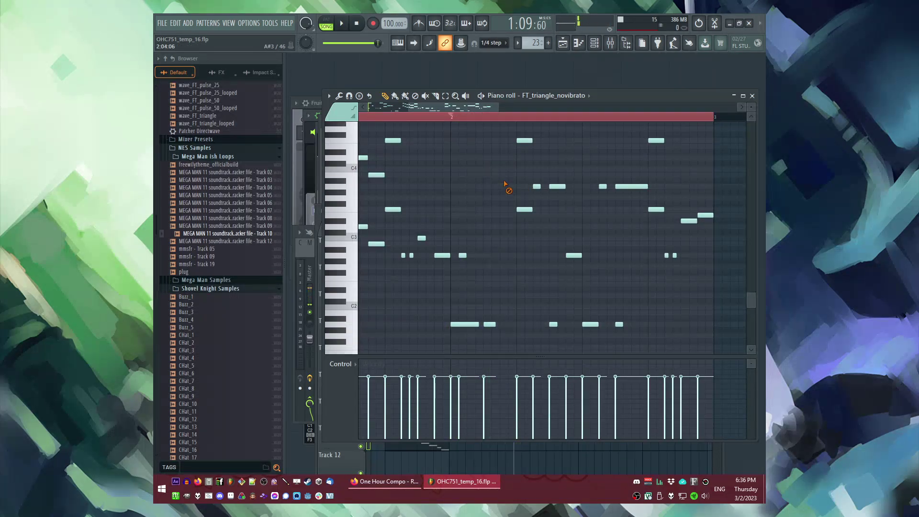
key("space")
left_click_drag(527, 139, 509, 140)
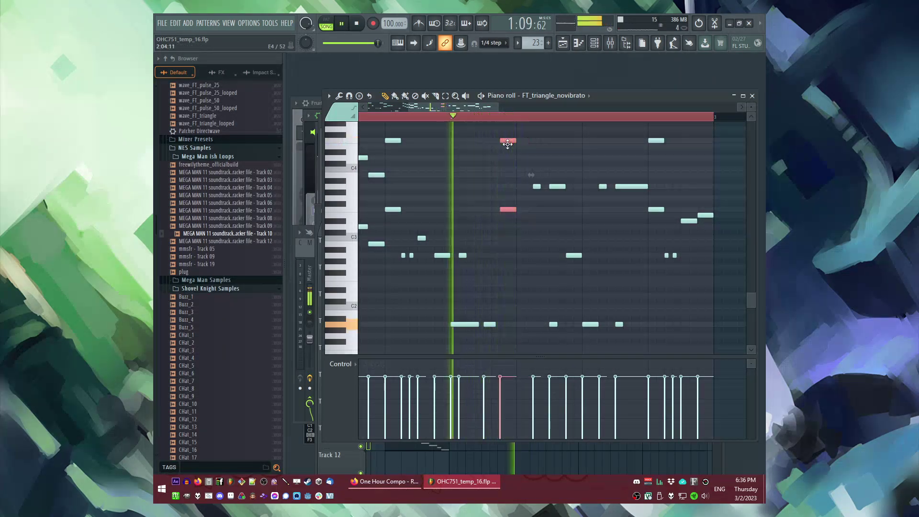
left_click(523, 324)
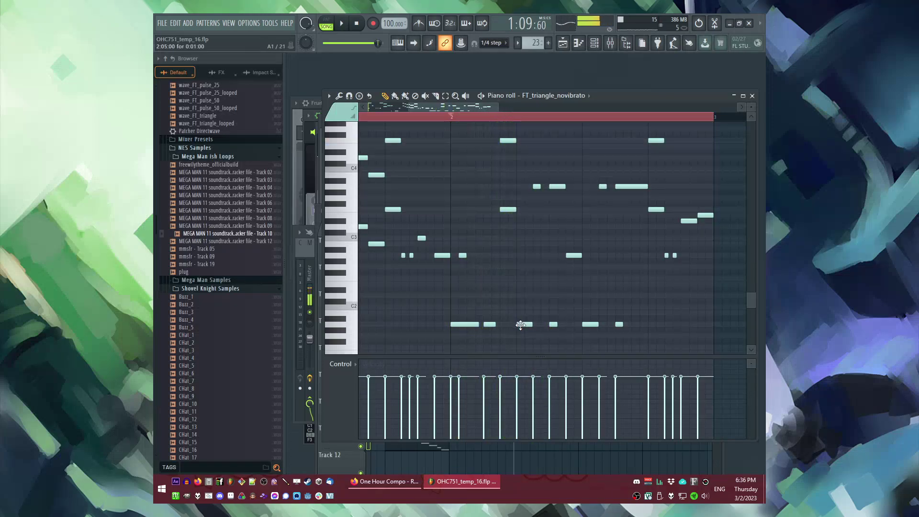
left_click_drag(498, 325, 492, 325)
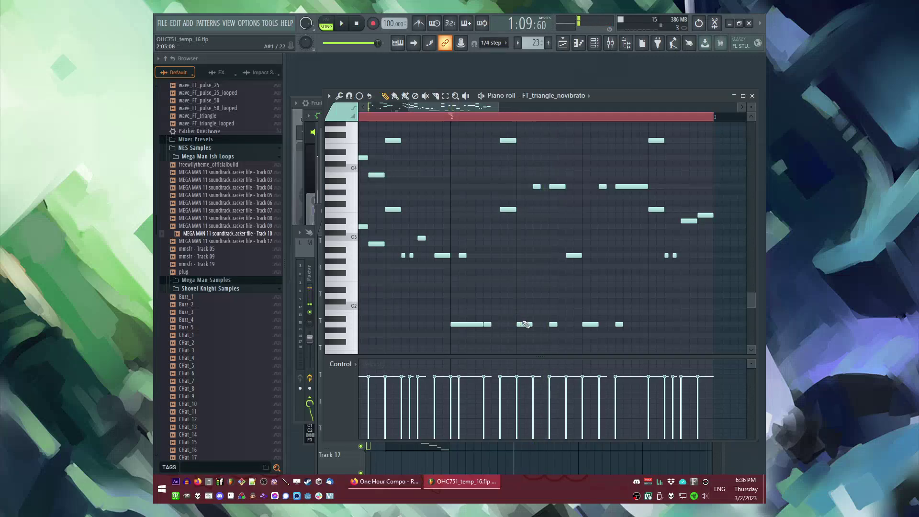
Step: Delete the A3 notes after bar 2's second beat and copy the F4/F3 pair to step 6
right_click(540, 186)
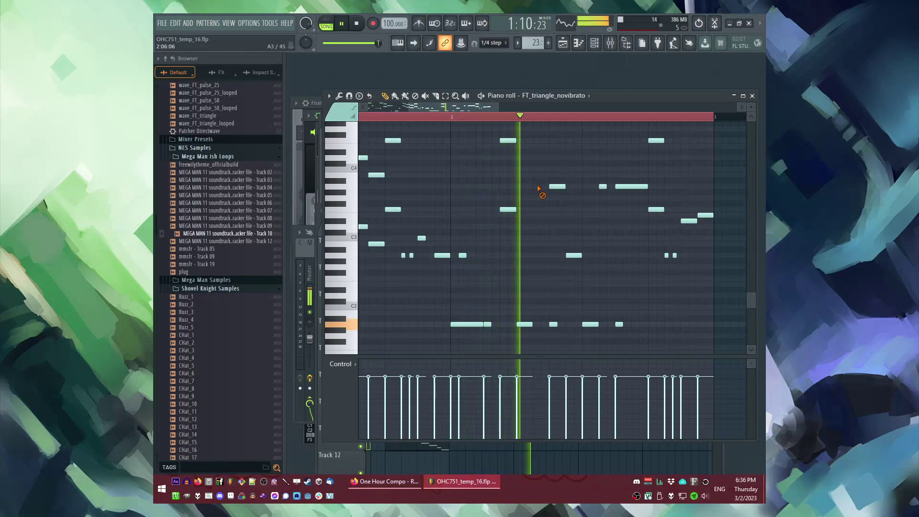
left_click_drag(499, 134, 514, 146)
left_click_drag(453, 141, 536, 140)
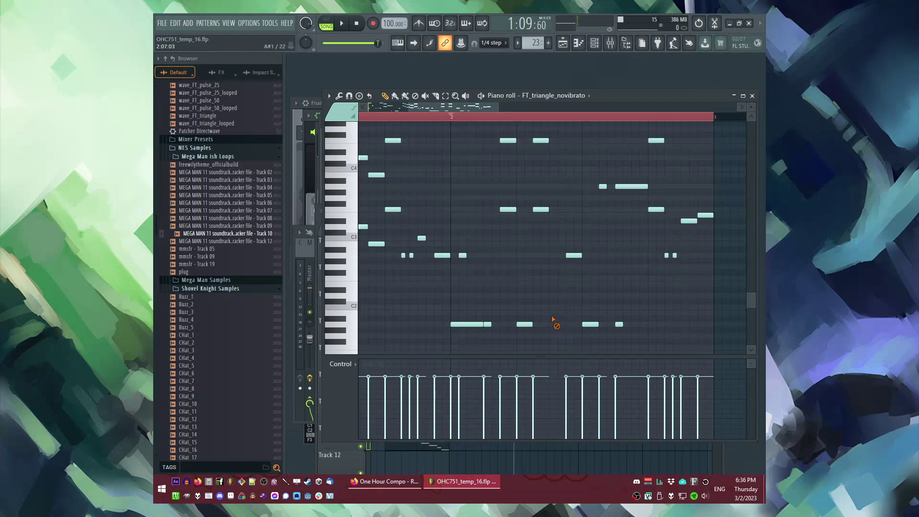
Step: Add a D4/D3 pair lasting two steps on step 7 of bar 2, replacing the A2 note there
key("space")
scroll(450, 182, "down", 2)
key("space")
key("space")
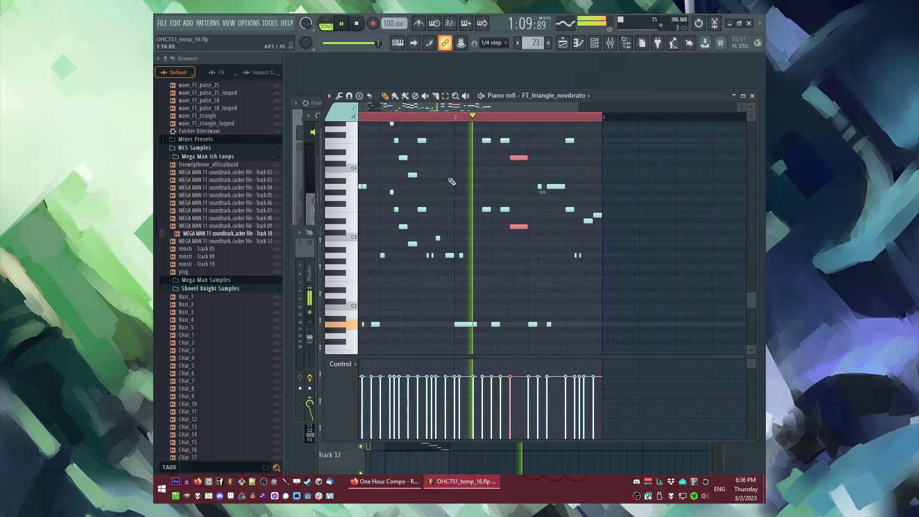
Step: Play back bar 2 of the triangle pattern to check its closing notes
scroll(488, 191, "up", 2)
key("space")
scroll(489, 194, "up", 1)
key("space")
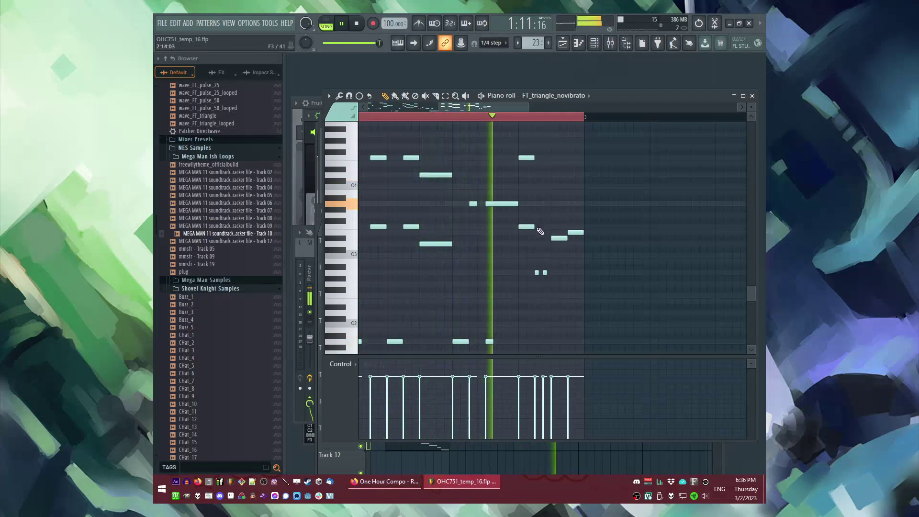
key("space")
left_click_drag(549, 218, 581, 262)
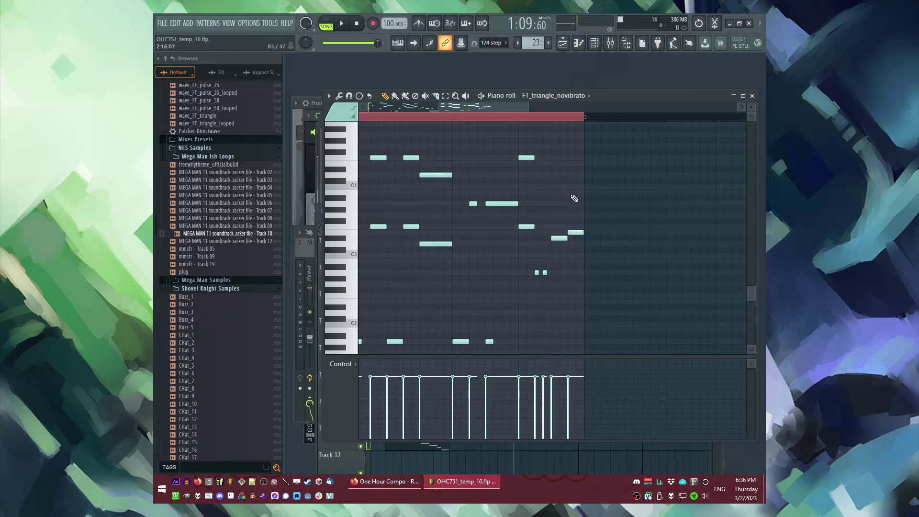
Step: Place another Pattern 23 clip at bar 31 on Track 9 of the playlist and save the project as new version OHC751_temp_17.flp
key("F5")
key("space")
left_click(556, 384)
key("ctrl+n")
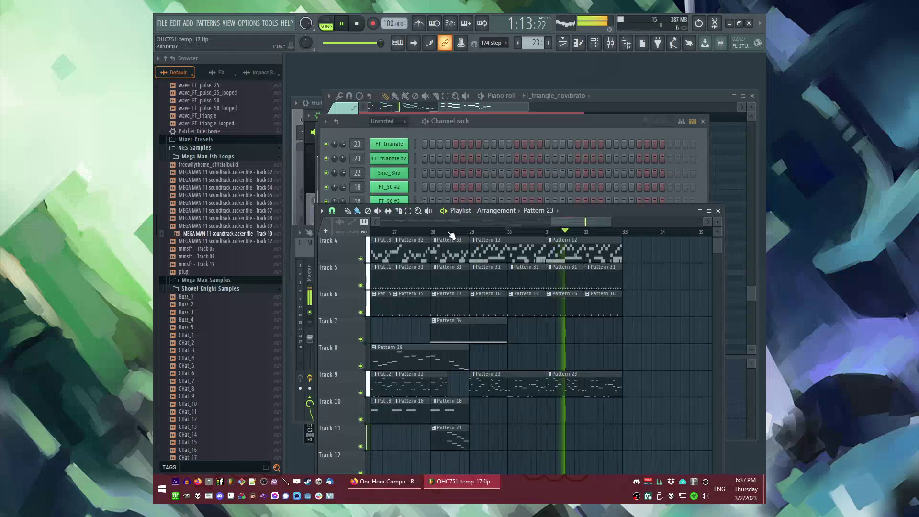
Step: Place a DrumGlitch1 clip at bar 28 on Track 3 of the playlist and audition it
scroll(534, 289, "up", 3)
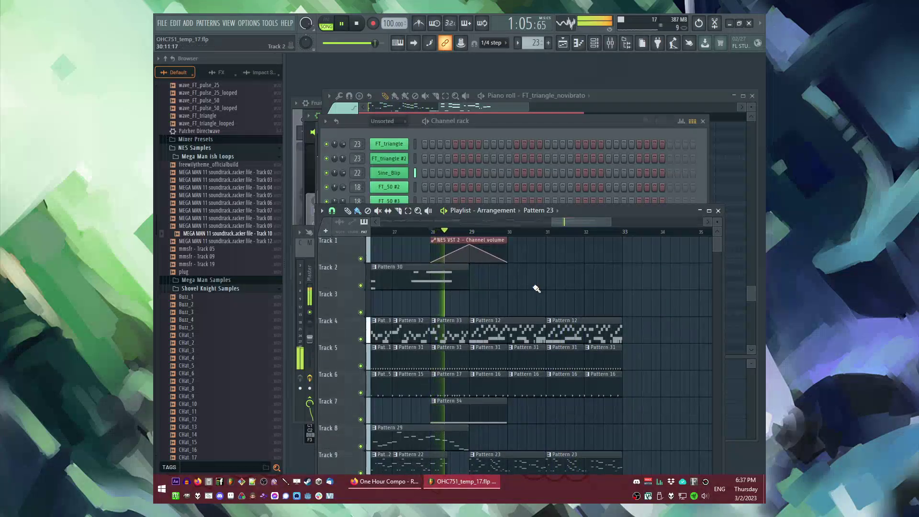
scroll(595, 271, "down", 1)
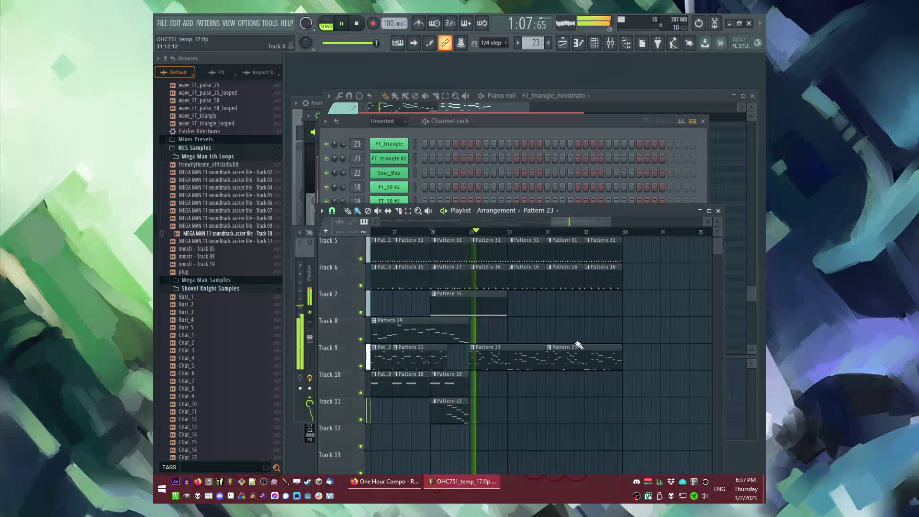
scroll(581, 322, "up", 2)
key("space")
left_click(541, 210)
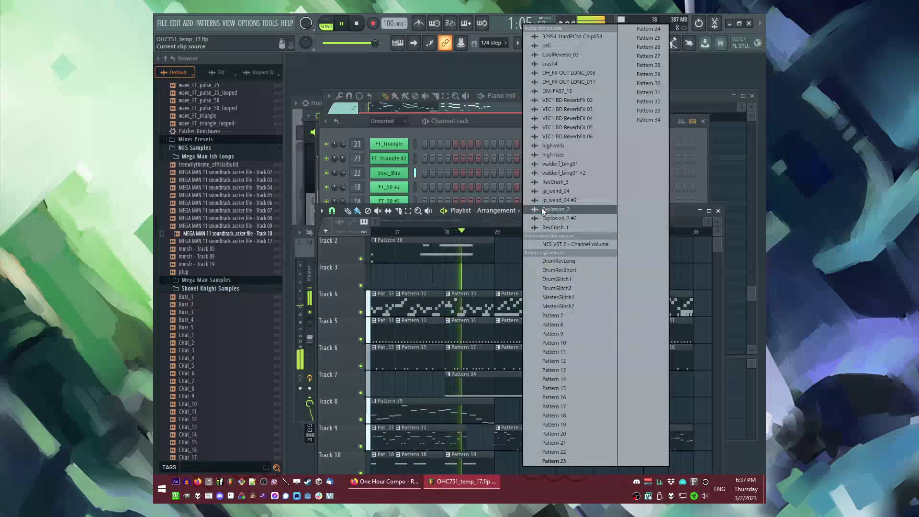
left_click(557, 279)
left_click(454, 273)
scroll(526, 291, "down", 3)
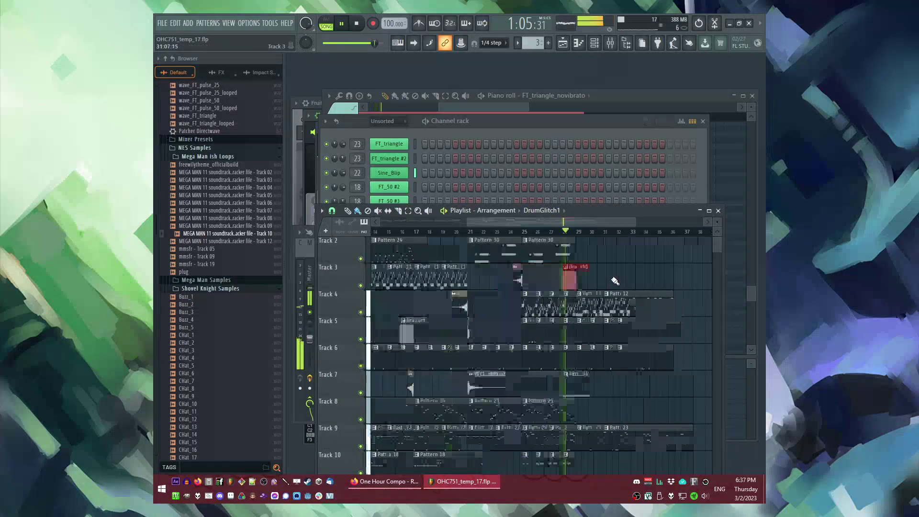
scroll(526, 291, "up", 3)
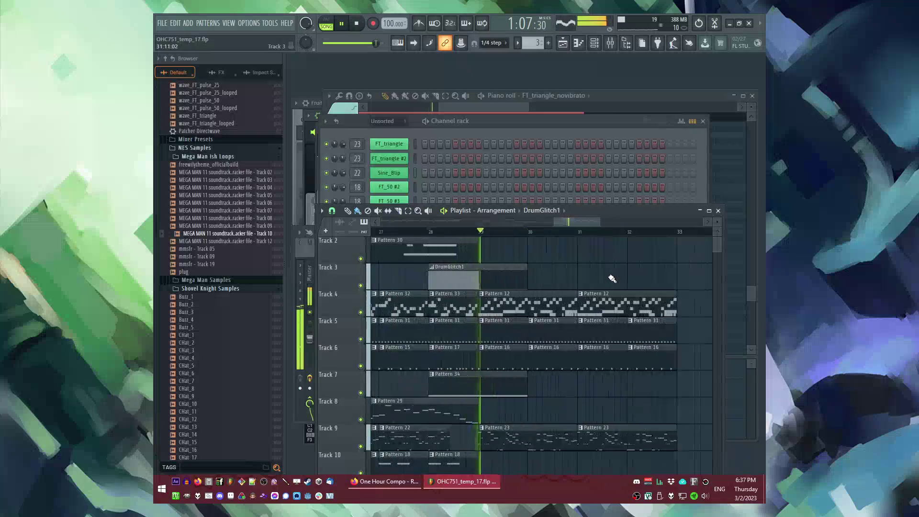
Step: Pick Pattern 10 and place it at bar 28 on Track 12 of the playlist
scroll(622, 296, "down", 4)
key("space")
scroll(451, 384, "up", 3)
scroll(449, 318, "up", 2)
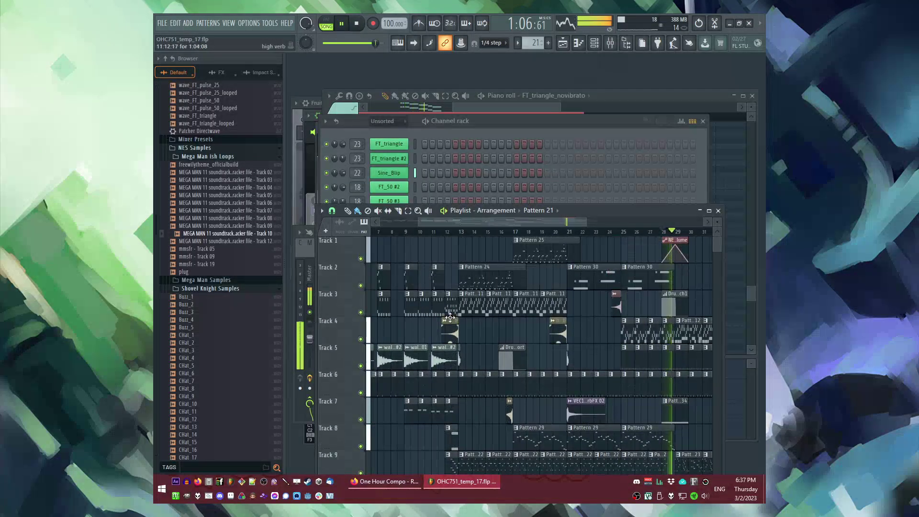
scroll(543, 315, "up", 4)
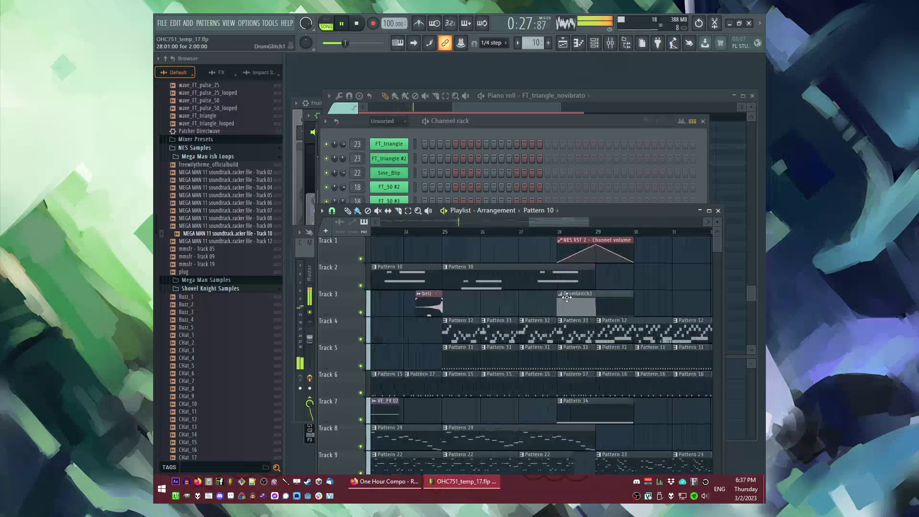
scroll(566, 348, "down", 5)
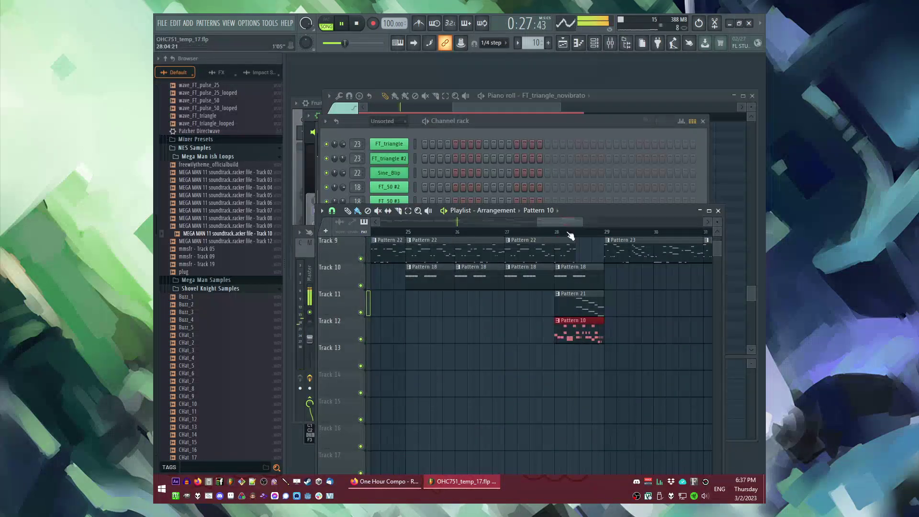
Step: Trim the start of the Pattern 10 clip on Track 12 to 28:07:00 and play that section
scroll(615, 345, "right", 2)
scroll(537, 369, "up", 5)
scroll(538, 369, "down", 3)
key("space")
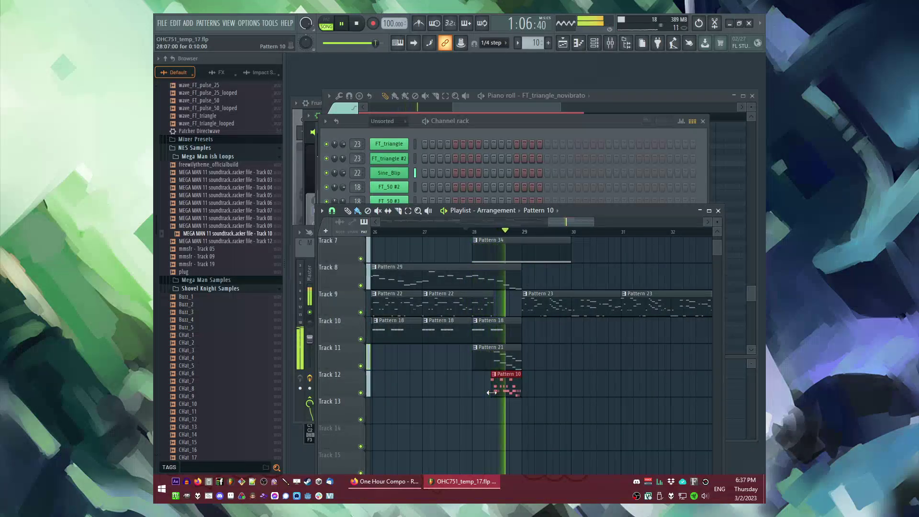
scroll(467, 392, "up", 4)
scroll(527, 307, "down", 2)
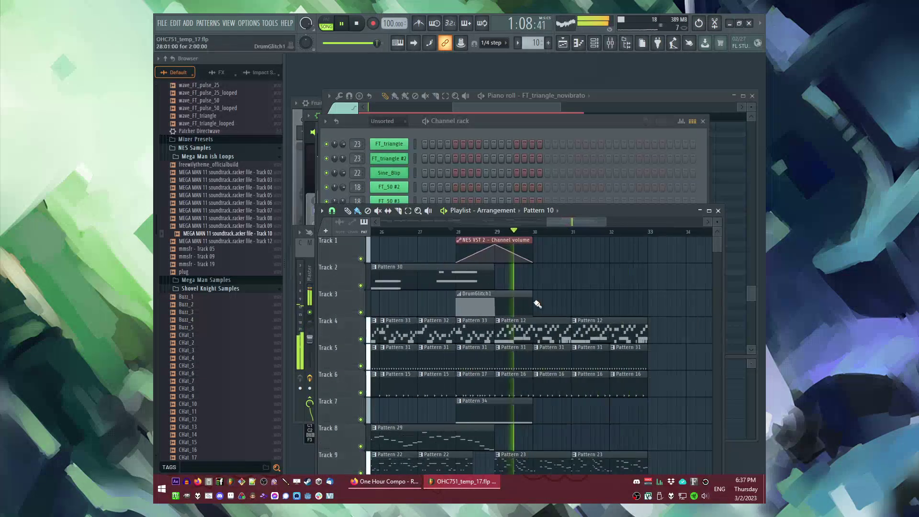
scroll(557, 287, "down", 4)
scroll(527, 273, "down", 3)
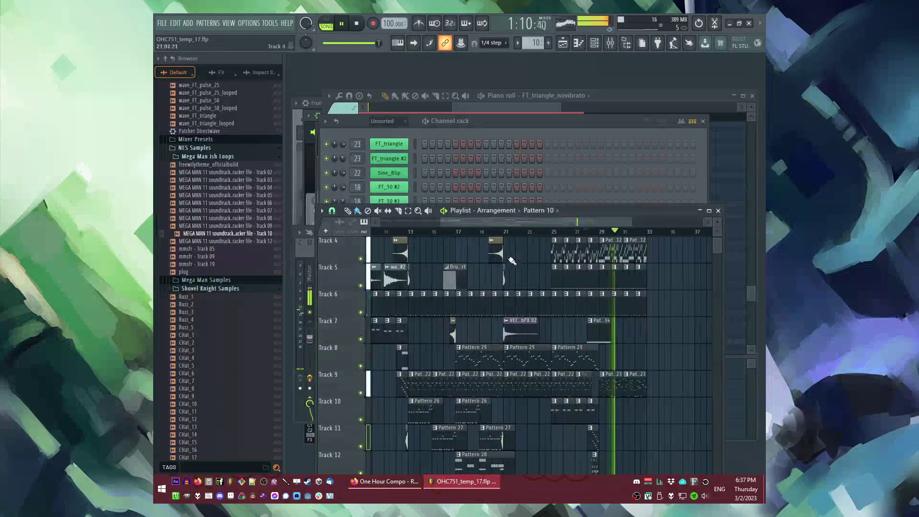
Step: Copy the short impact clip on Track 5 from bar 21 to bar 29 of the playlist
scroll(511, 286, "up", 5)
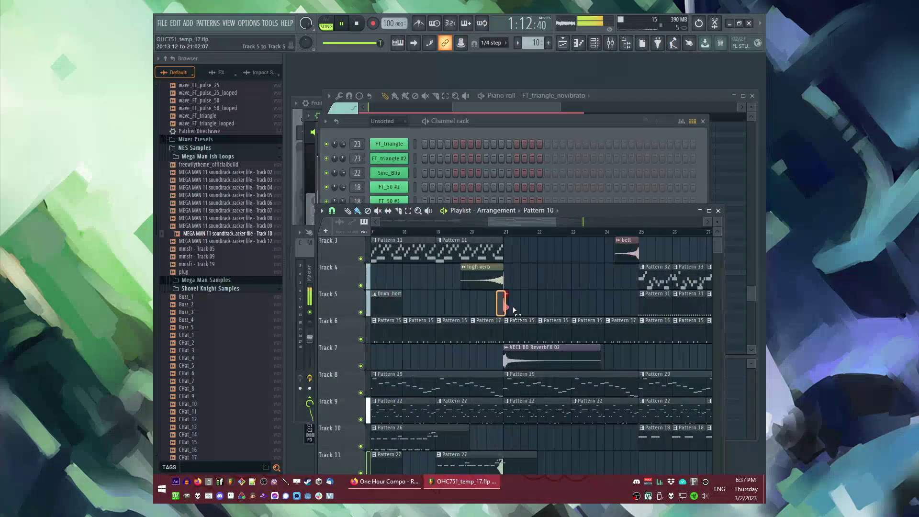
scroll(452, 289, "down", 3)
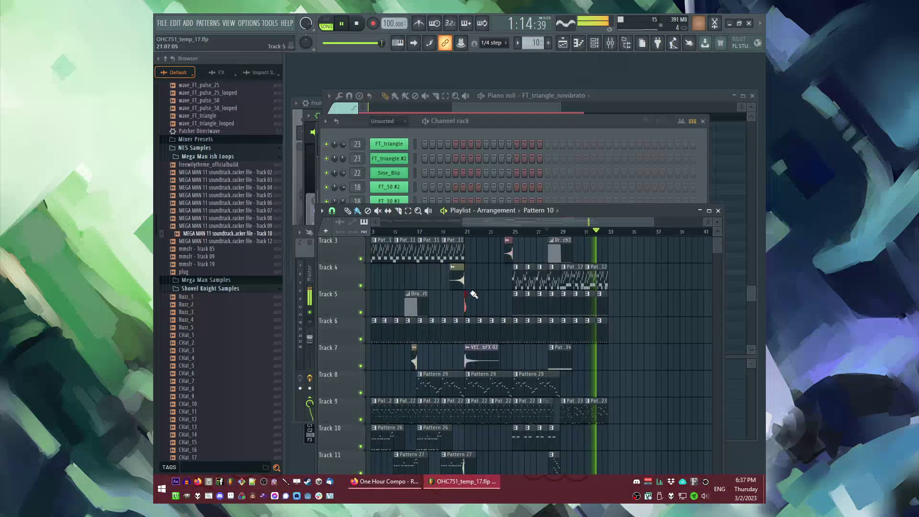
scroll(567, 309, "up", 4)
key("space")
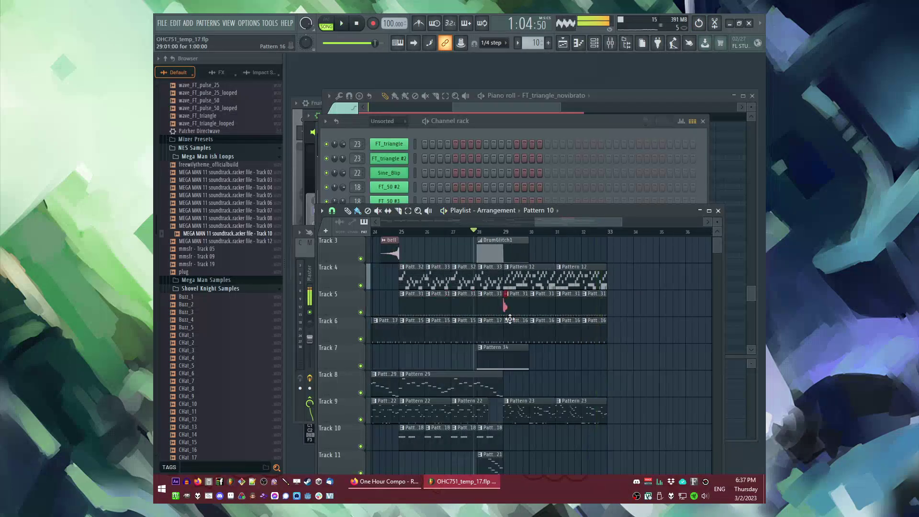
Step: Move the Pattern 27 clip at bar 19 from Track 11 up to Track 10
scroll(493, 268, "down", 6)
scroll(481, 311, "up", 3)
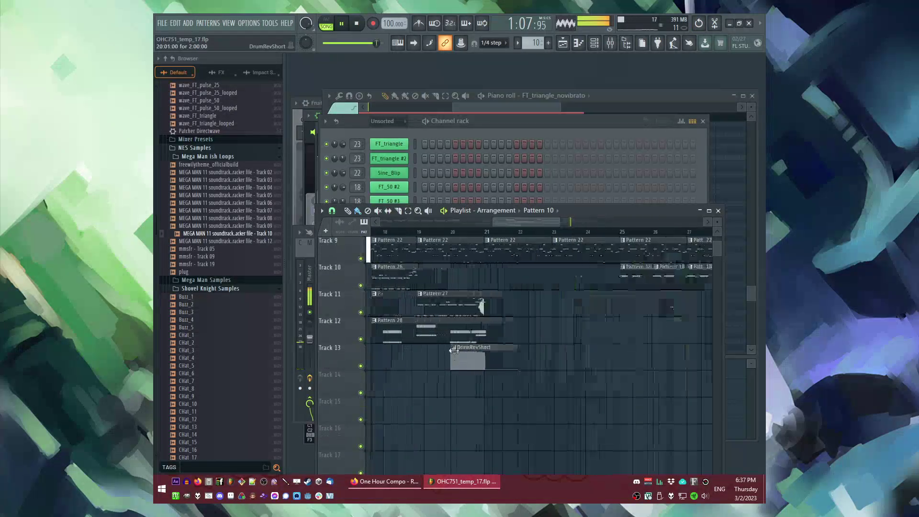
left_click_drag(480, 311, 486, 278)
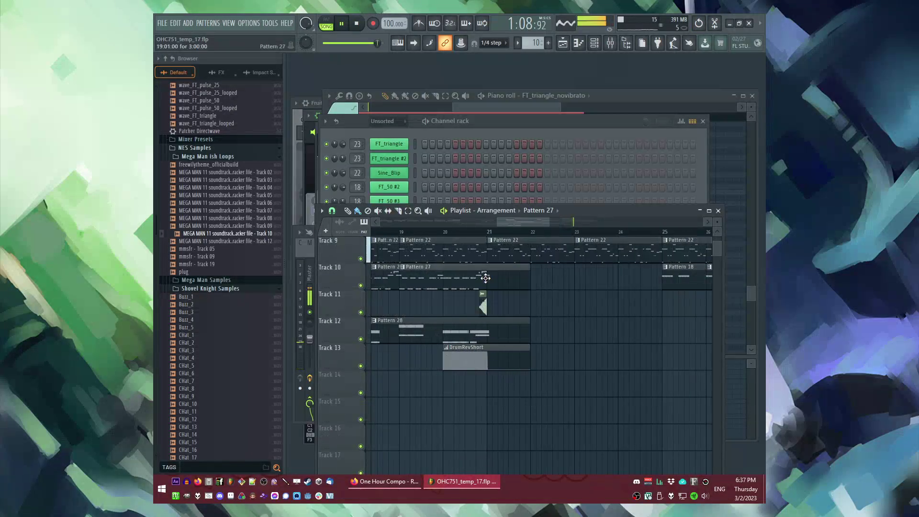
Step: Pick the RevCrash_1 clip and place a copy on Track 13 so it ends at bar 29
left_click(483, 309)
scroll(484, 306, "down", 3)
scroll(434, 297, "down", 2)
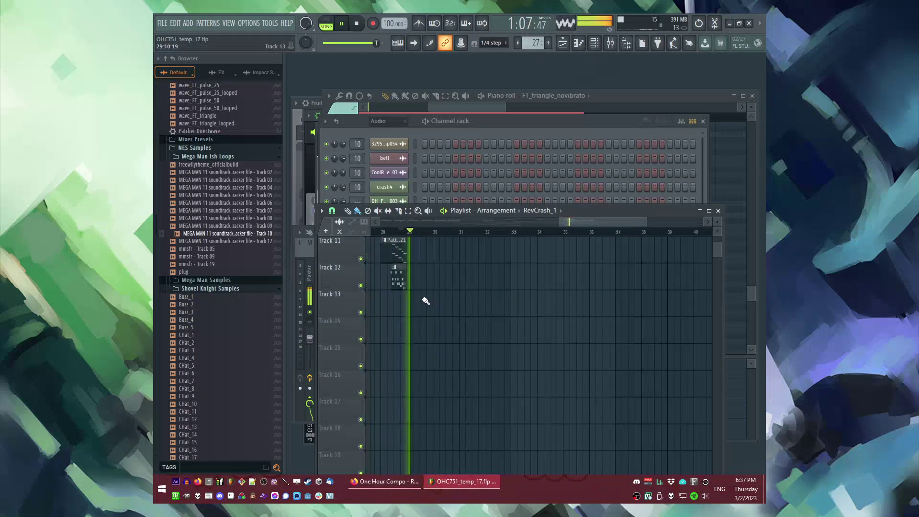
scroll(425, 300, "up", 5)
left_click(507, 304)
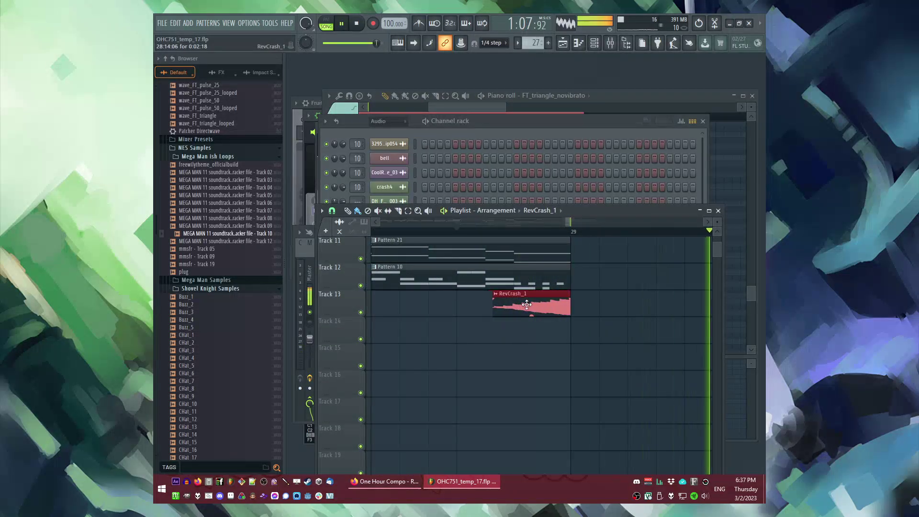
Step: Save the project as new version OHC751_temp_18.flp and play the arrangement from about bar 20
scroll(527, 335, "up", 5)
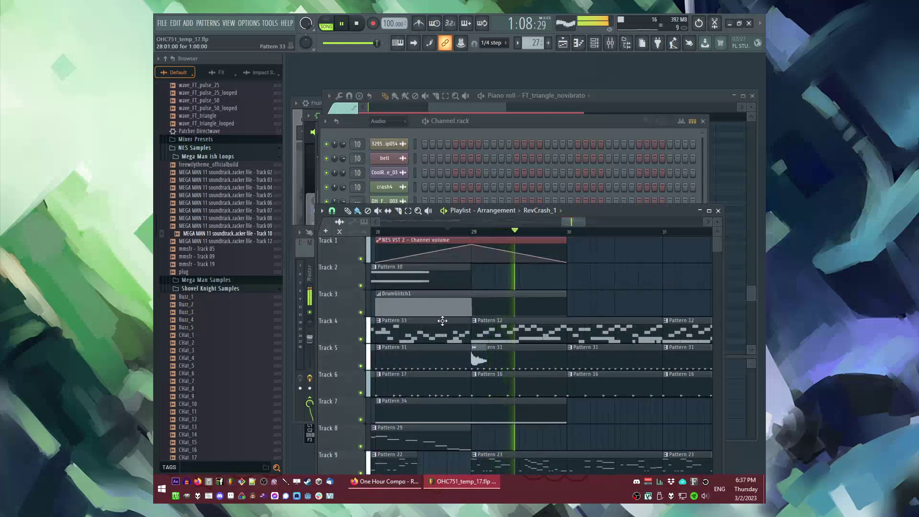
scroll(478, 364, "down", 3)
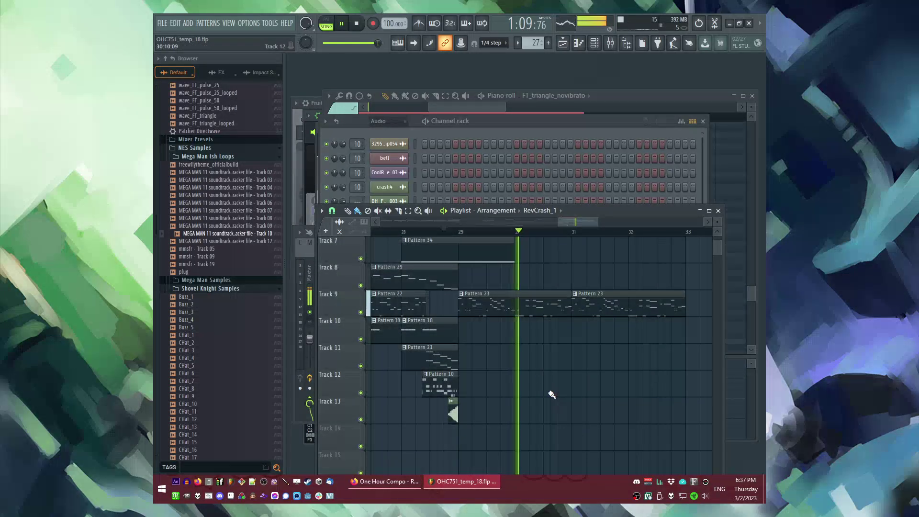
left_click(445, 340)
scroll(615, 365, "down", 3)
left_click(431, 234)
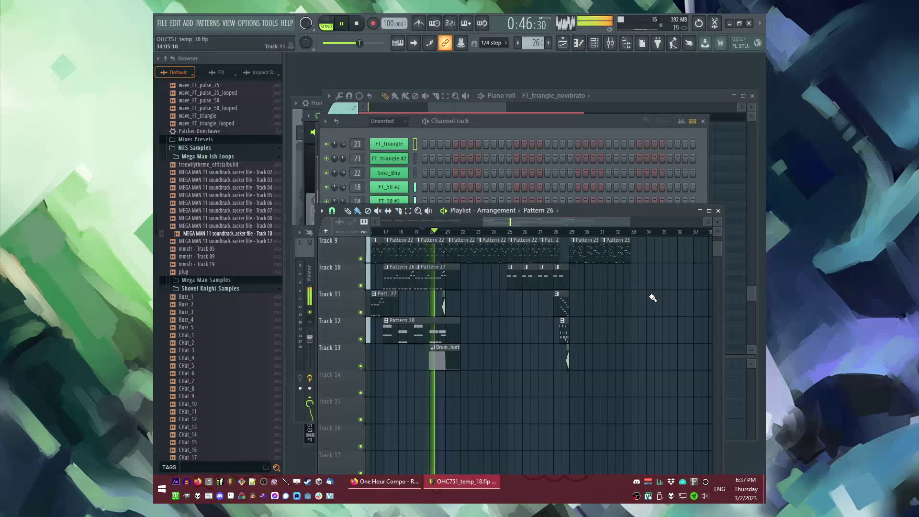
Step: Create a new empty pattern and place it at bar 29 on Track 10 of the playlist
scroll(652, 297, "up", 3)
key("F4")
key("F6")
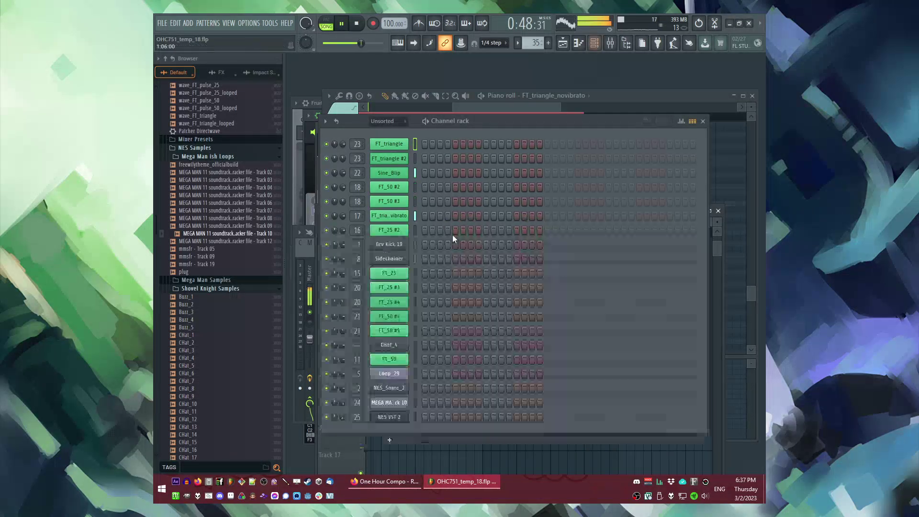
key("F5")
left_click(481, 347)
key("F6")
key("F6")
scroll(570, 303, "up", 2)
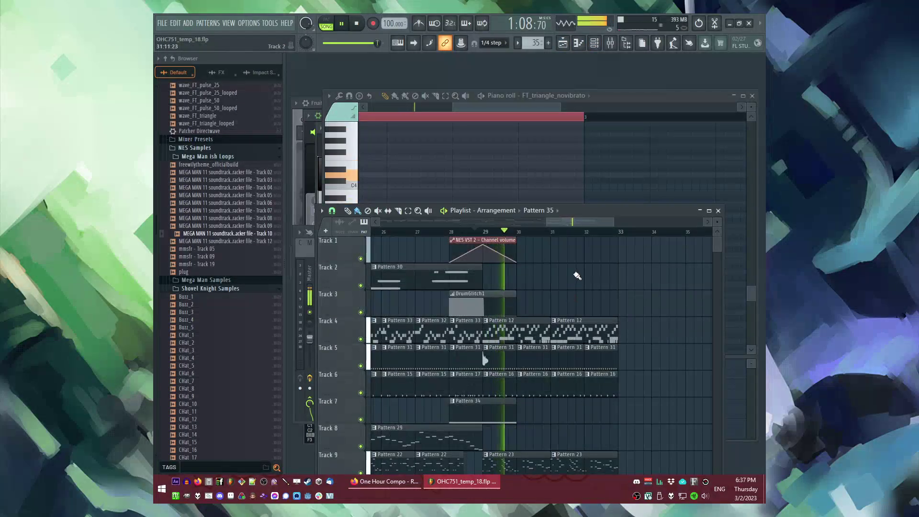
scroll(578, 283, "up", 1)
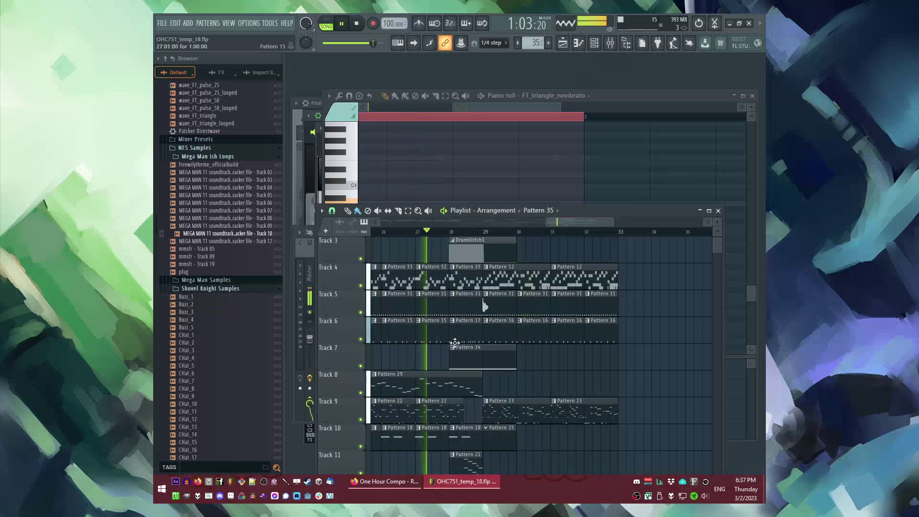
Step: Open Pattern 23, clone its FT_triangle_novibrato channel with the notes moved to the clone, and adjust the clone's volume
double_click(501, 410)
key("F6")
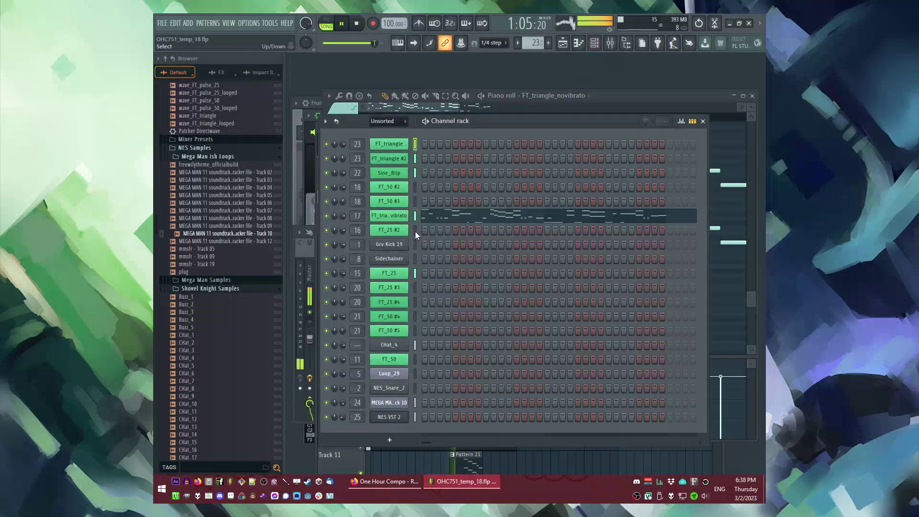
left_click(418, 221)
key("Escape")
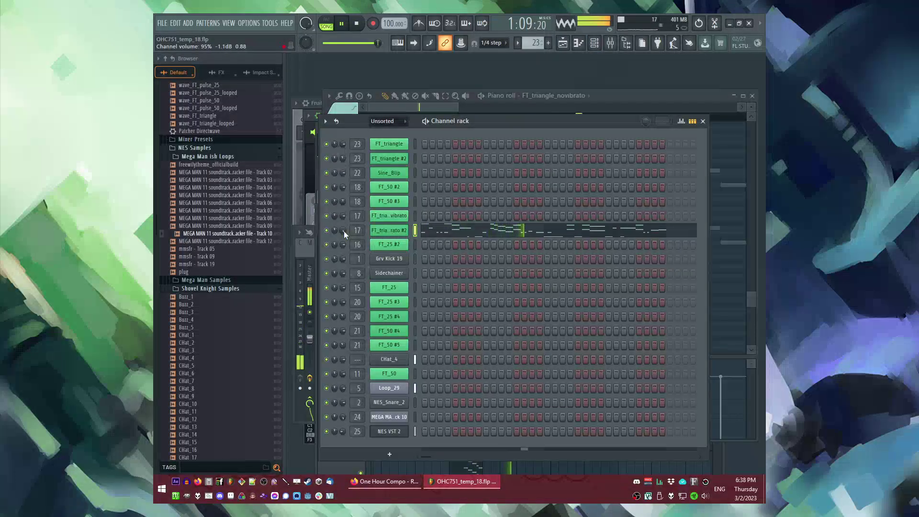
left_click_drag(343, 231, 343, 233)
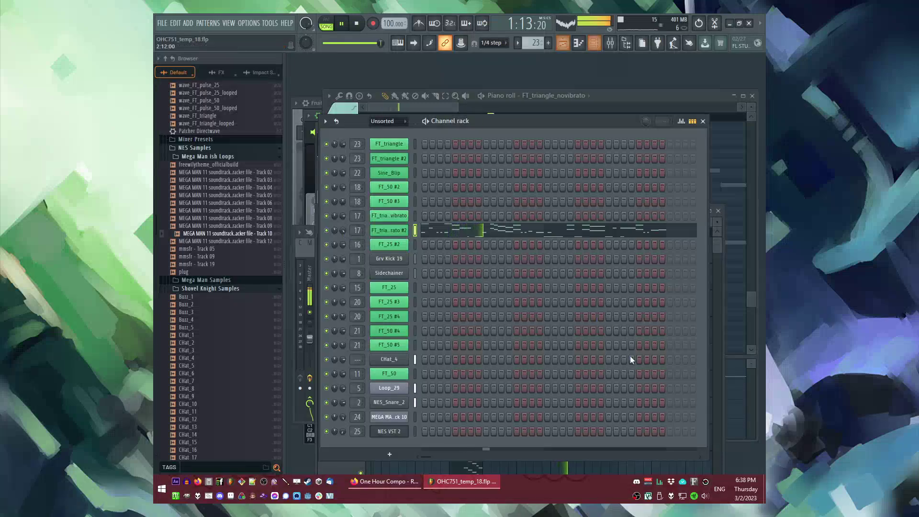
Step: Place a MasterGlitch1 clip at bar 32 on Track 7 of the playlist and play that section
key("F5")
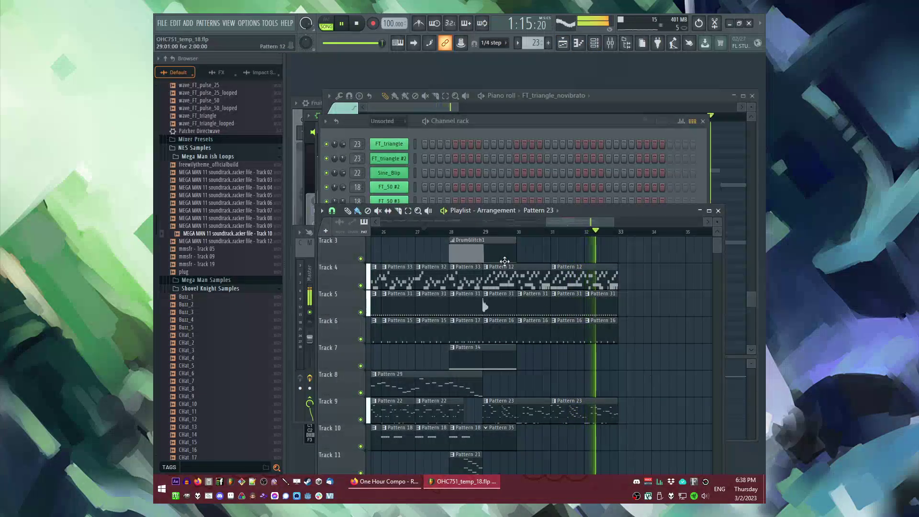
key("space")
left_click(538, 210)
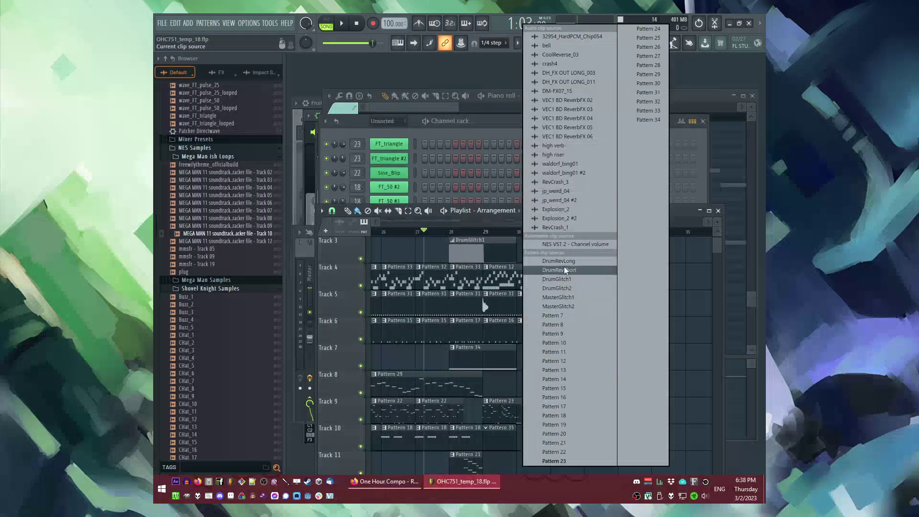
left_click(558, 297)
left_click(587, 356)
left_click(567, 230)
key("space")
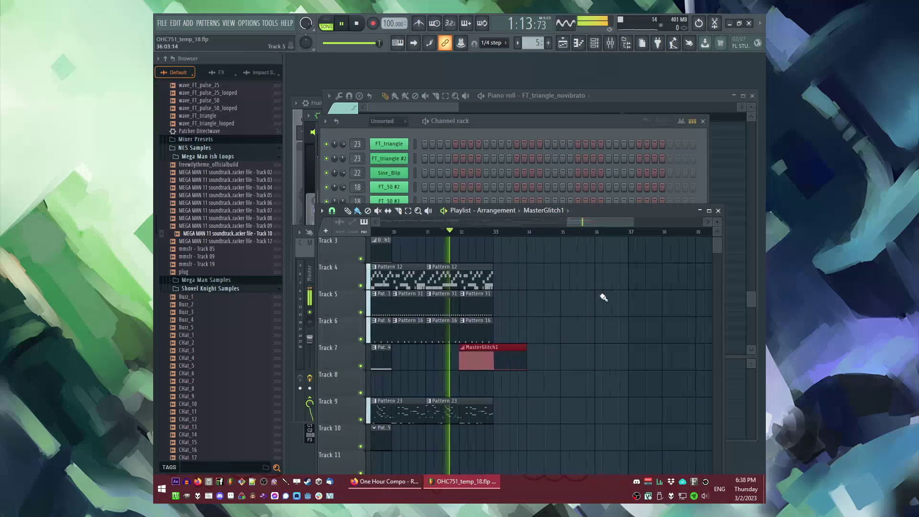
Step: Open the Glitch1 effect on the Master track of the mixer
key("F9")
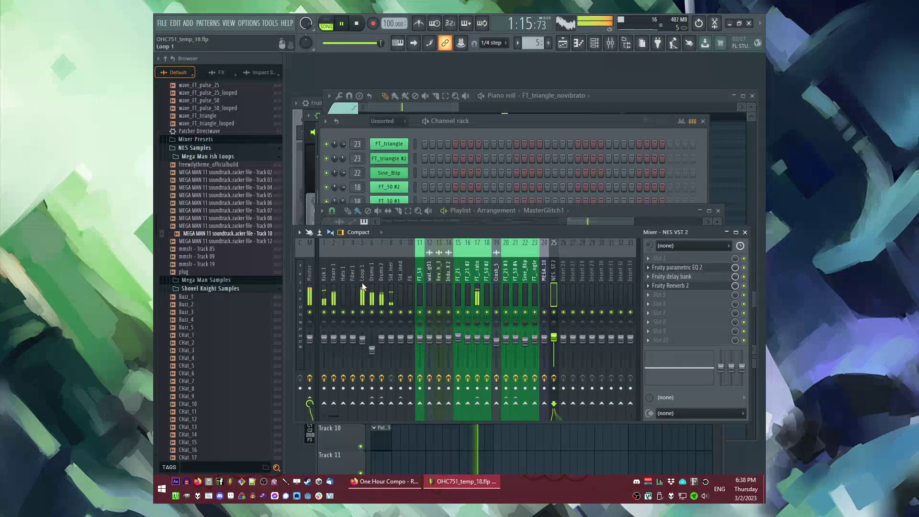
left_click(310, 288)
left_click(663, 267)
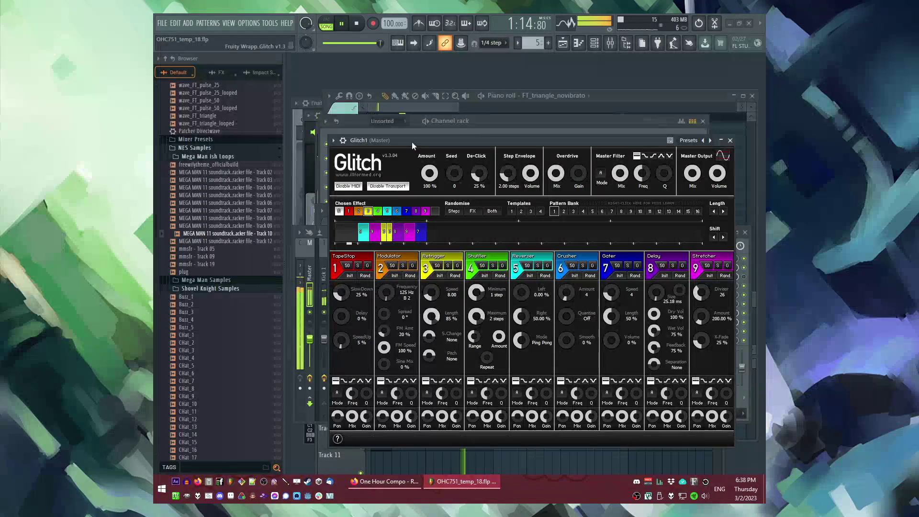
Step: Replace the Reverser block in the Glitch1 sequence with two single Reverser steps and audition the result
key("space")
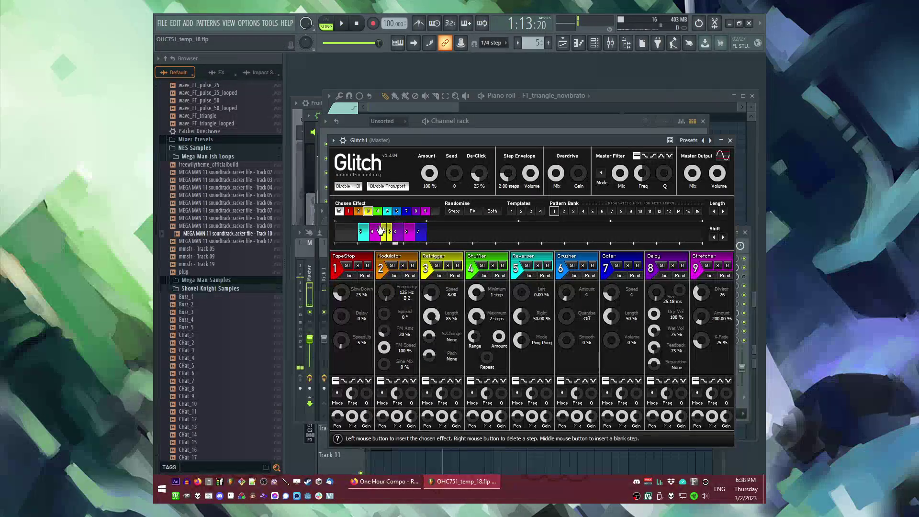
left_click(400, 133)
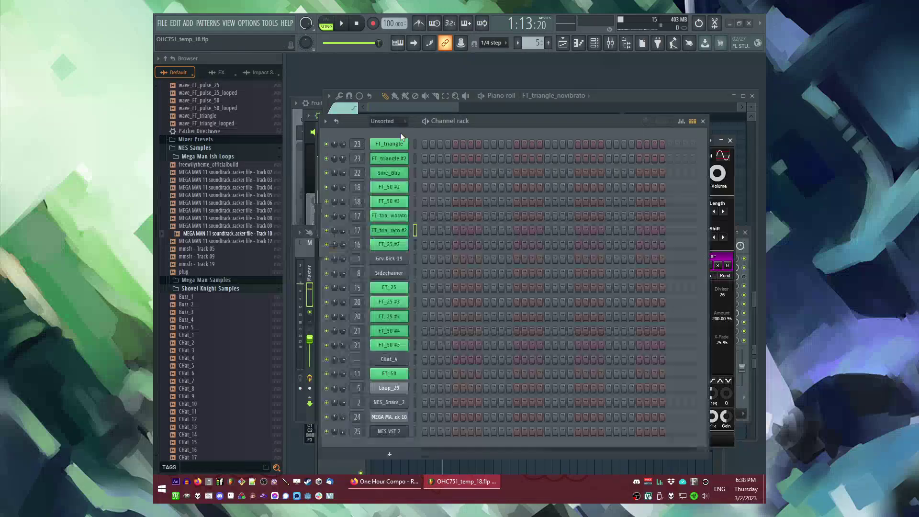
key("space")
key("F6")
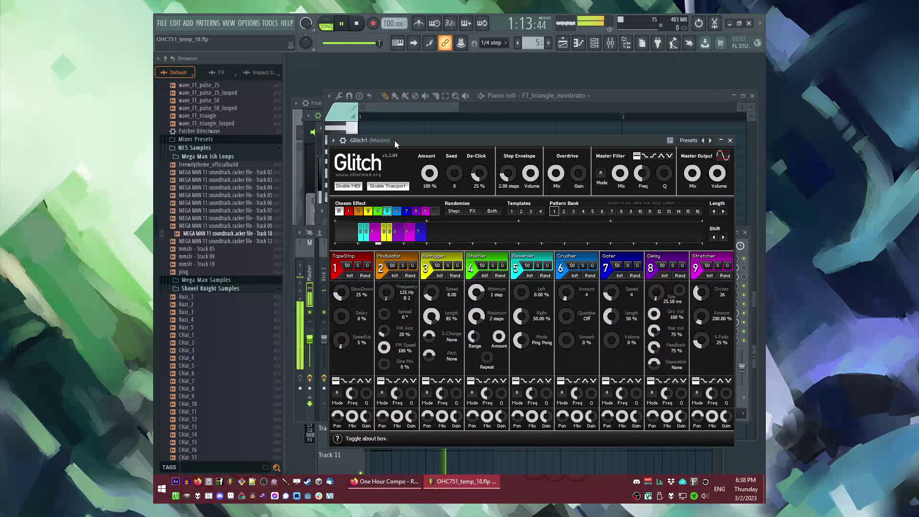
key("F6")
key("F5")
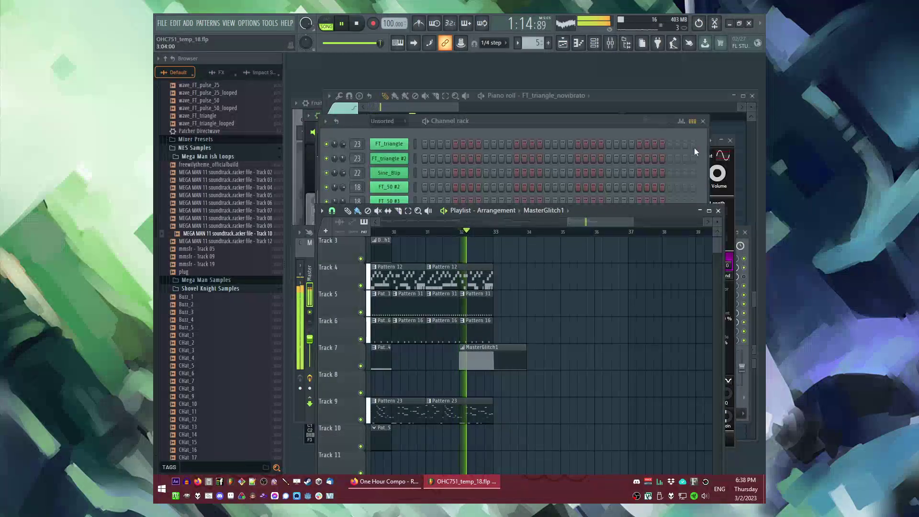
Step: Clear the opening Reverser steps in the Glitch1 sequence and insert a single Delay step before the first Stretcher block
left_click(723, 165)
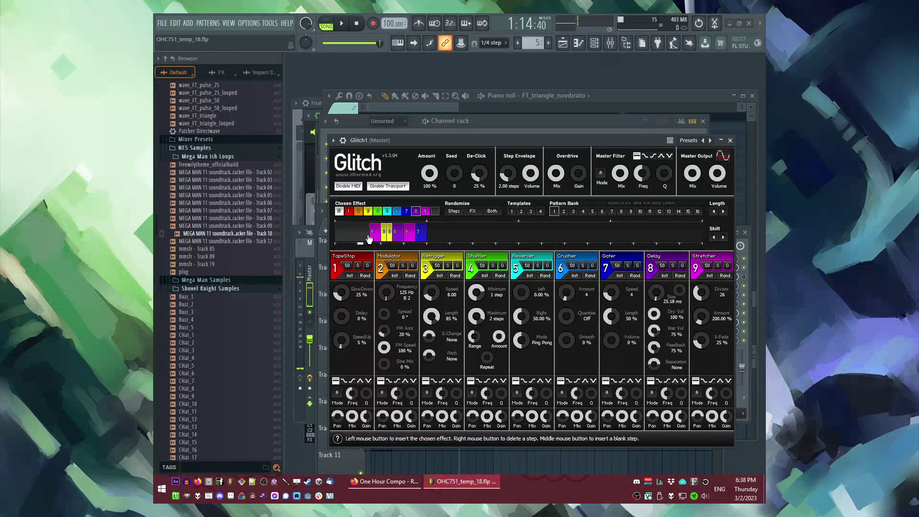
left_click(385, 158)
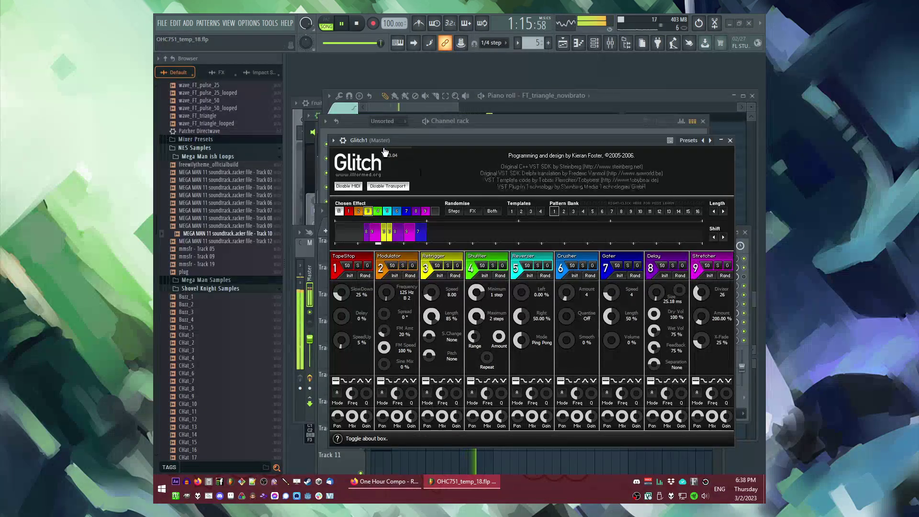
Step: Insert a Reverser step before the last Stretcher steps in Glitch1, set the Gater length to 70%, and replay the section
left_click(385, 155)
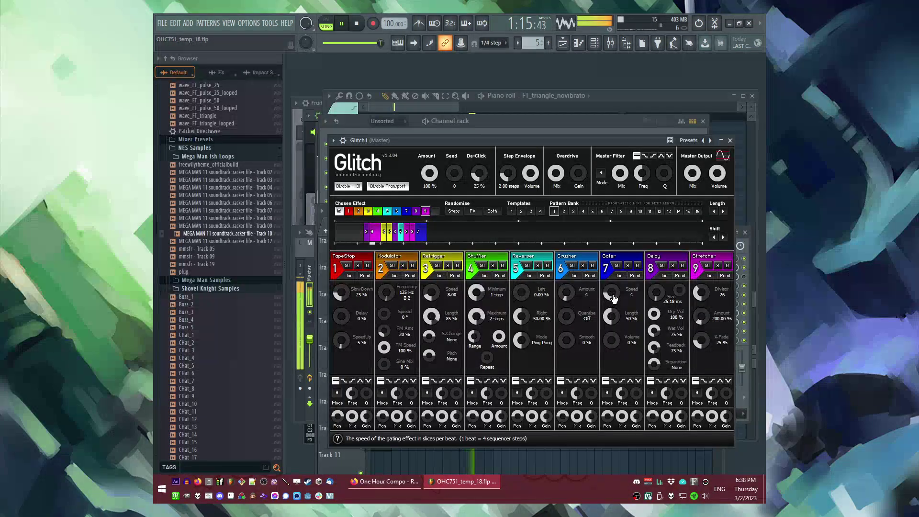
key("space")
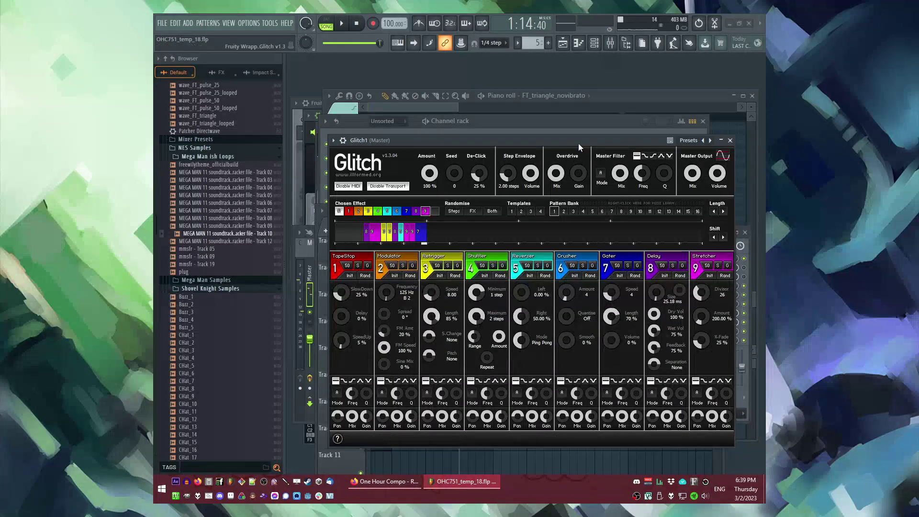
key("space")
Step: Duplicate the bar 29 to 33 clips on Tracks 4, 5, 6 and 9 into bars 33 to 37 and play from bar 32
key("F5")
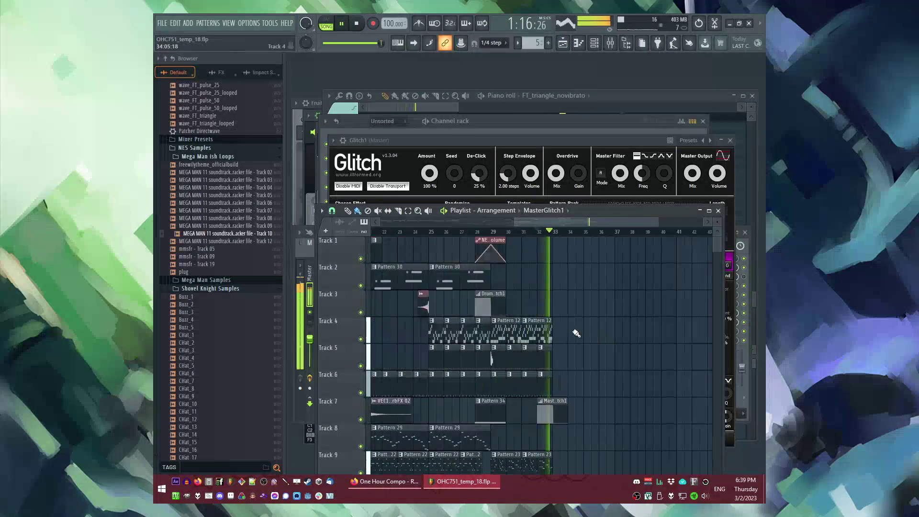
scroll(575, 320, "down", 3)
scroll(581, 306, "up", 3, "ctrl")
left_click_drag(591, 304, 473, 287)
key("ctrl+b")
scroll(526, 335, "down", 1)
left_click_drag(581, 364, 478, 354)
key("ctrl+b")
scroll(478, 354, "up", 4)
left_click(531, 231)
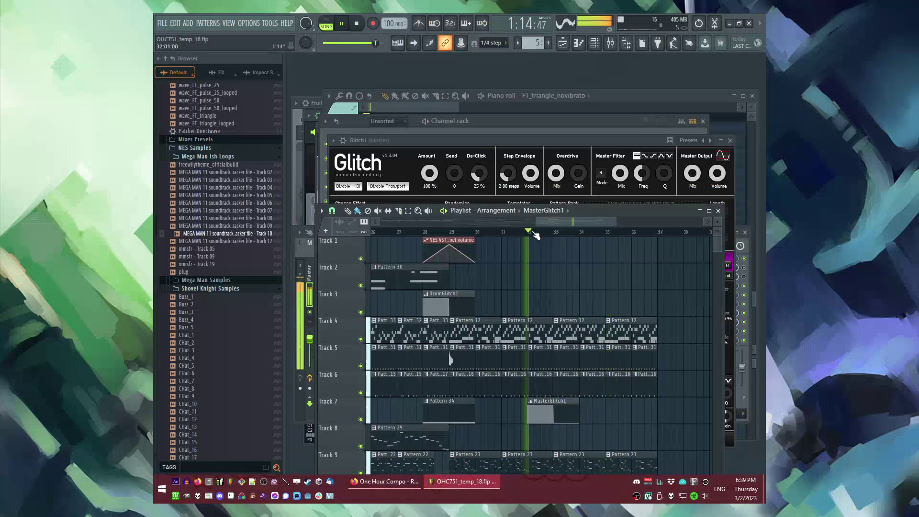
Step: Pick Pattern 35 and place another clip of it at bar 33 on Track 10
scroll(546, 366, "down", 5)
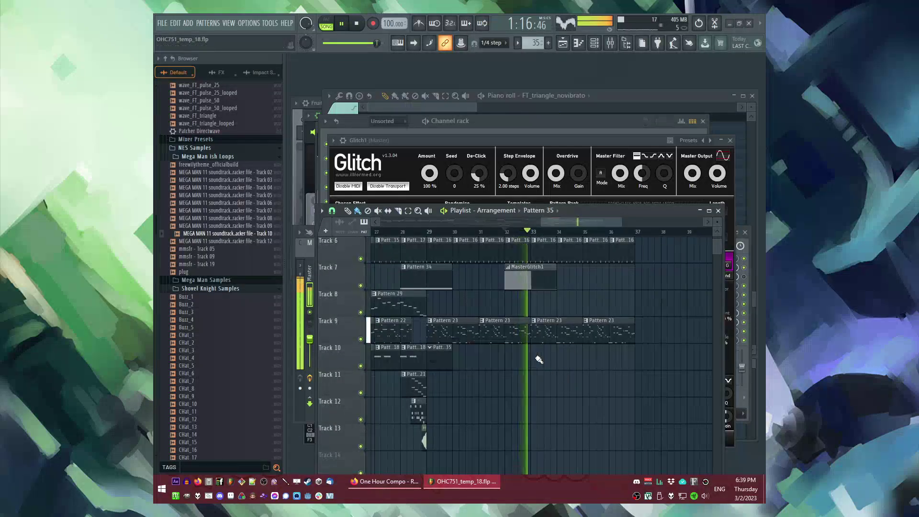
scroll(538, 359, "up", 5)
scroll(491, 320, "down", 3)
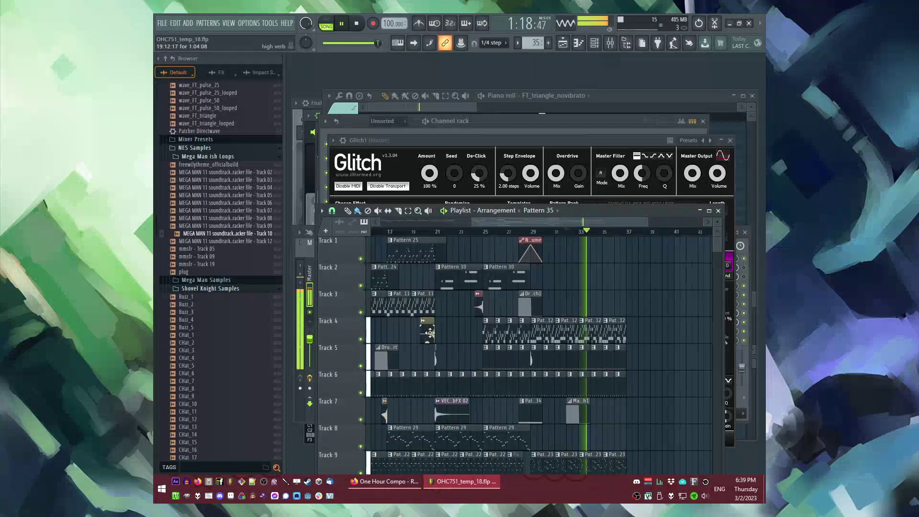
scroll(564, 404, "up", 3)
scroll(523, 359, "down", 1)
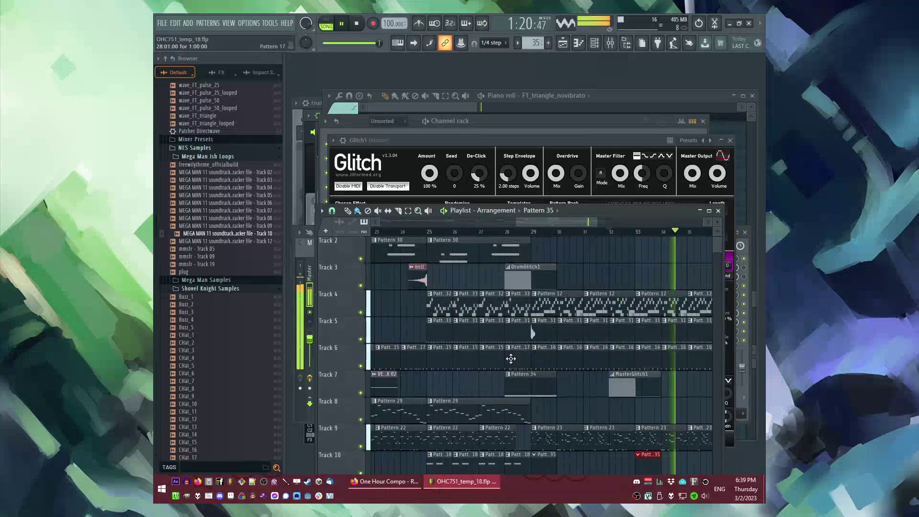
Step: Pick the 32954_HardPCM_Chip054 sample and place one clip of it on Track 3 just before bar 33
left_click(559, 210)
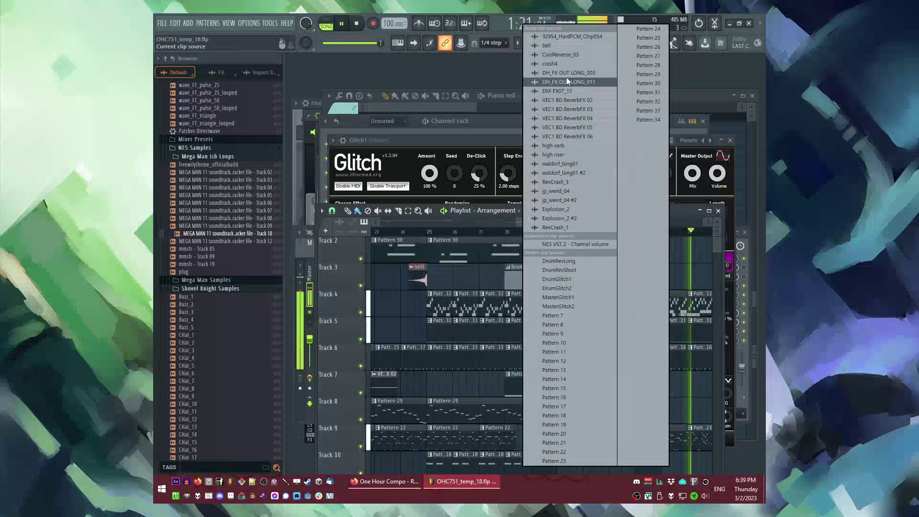
left_click(566, 39)
key("space")
left_click(642, 264)
key("space")
scroll(574, 273, "up", 3)
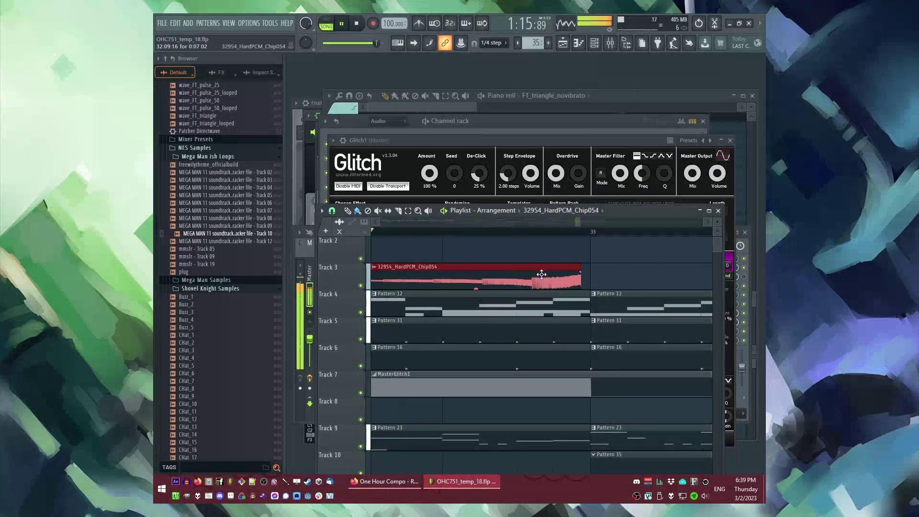
Step: Nudge the HardPCM clip on Track 3 slightly so that it leads right into bar 33, checking it during playback
scroll(547, 277, "down", 3)
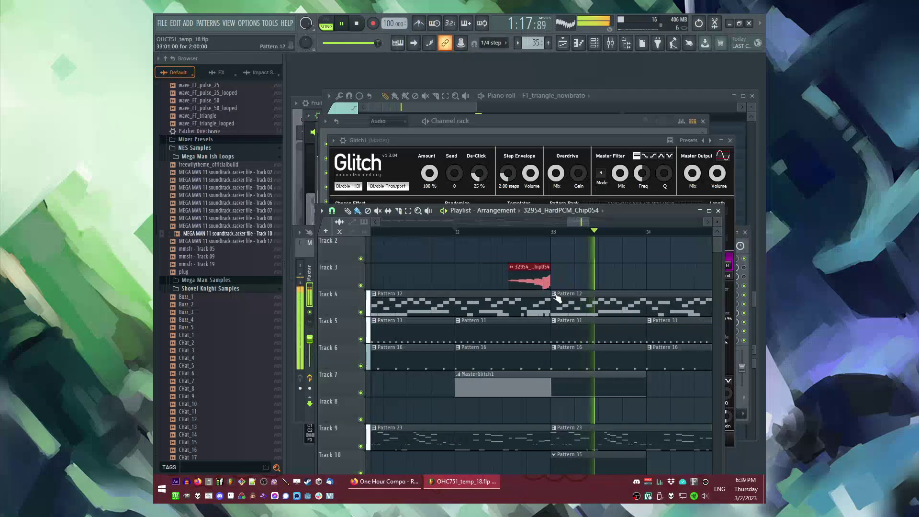
scroll(555, 301, "up", 1)
scroll(550, 308, "up", 3)
scroll(545, 304, "up", 3)
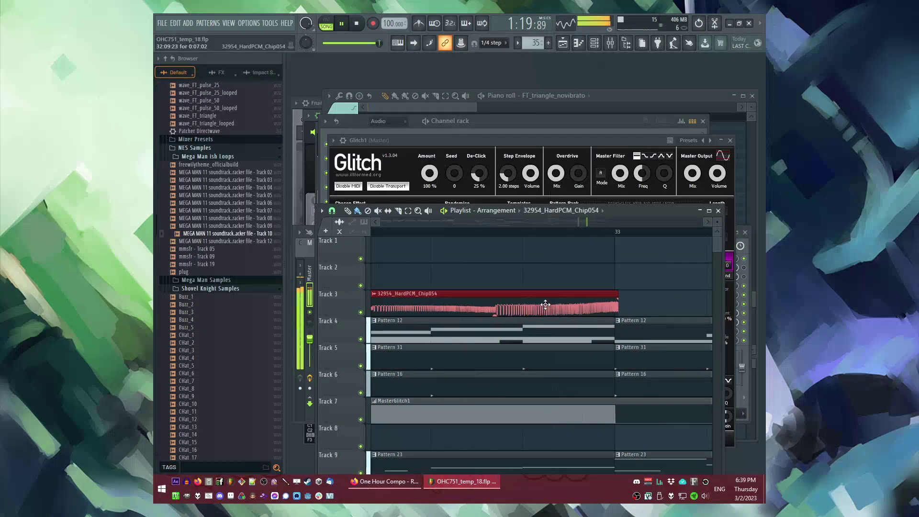
scroll(545, 273, "down", 4)
scroll(550, 266, "down", 3)
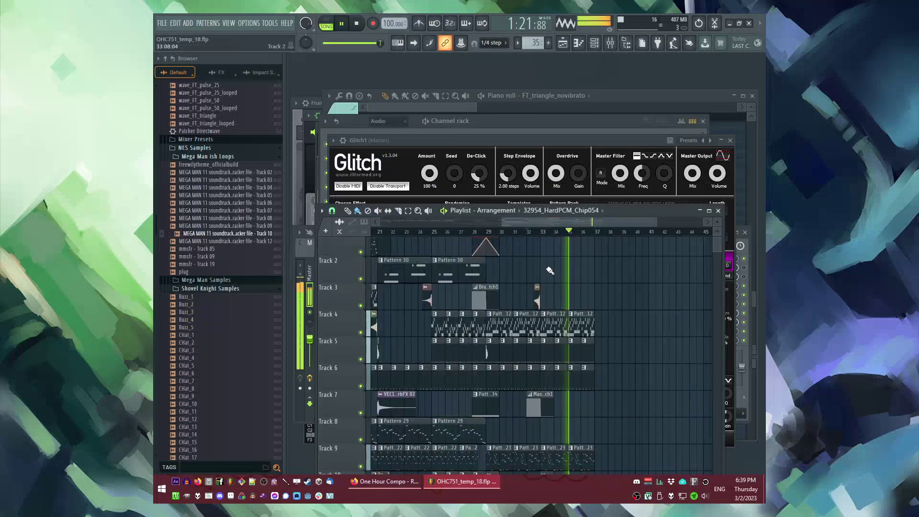
Step: Pick the VEC1 BD ReverbFX 02 sample and place it at bar 33 on Track 8
scroll(495, 339, "down", 2)
scroll(442, 332, "up", 2)
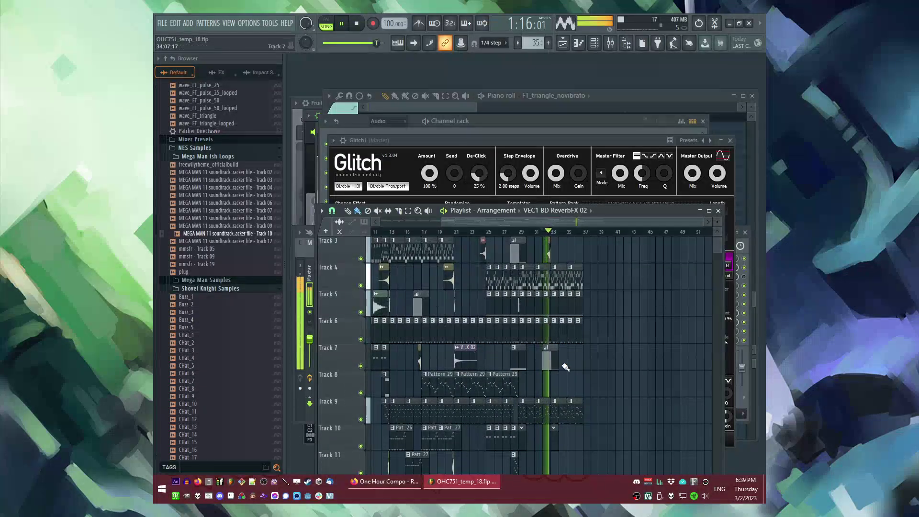
key("space")
Step: Pick Pattern 24 from its clip at bar 13 and place another at bar 33 on Track 2
scroll(569, 297, "up", 2)
scroll(529, 263, "up", 2)
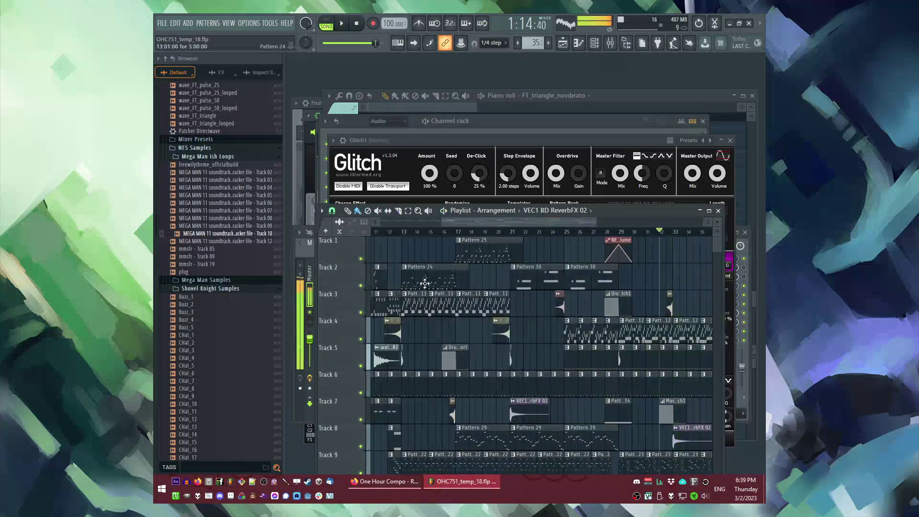
left_click_drag(405, 234, 558, 234)
left_click(567, 270)
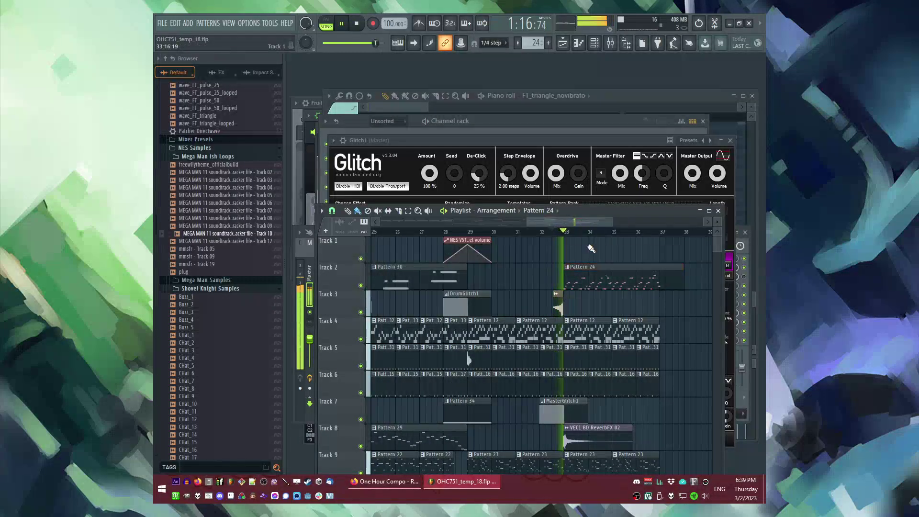
Step: Listen to the section from bar 33 and look over the clips on all tracks up to bar 37
scroll(629, 267, "right", 2)
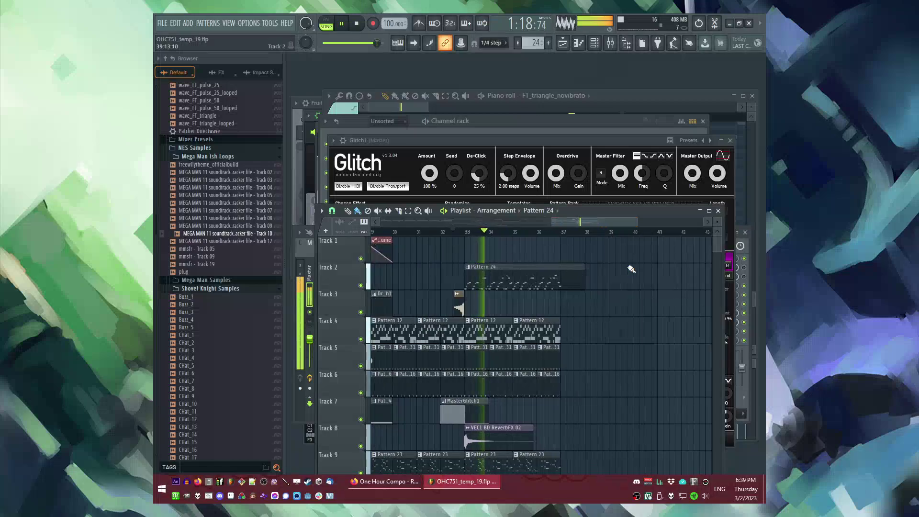
scroll(628, 291, "down", 4)
scroll(620, 339, "left", 2)
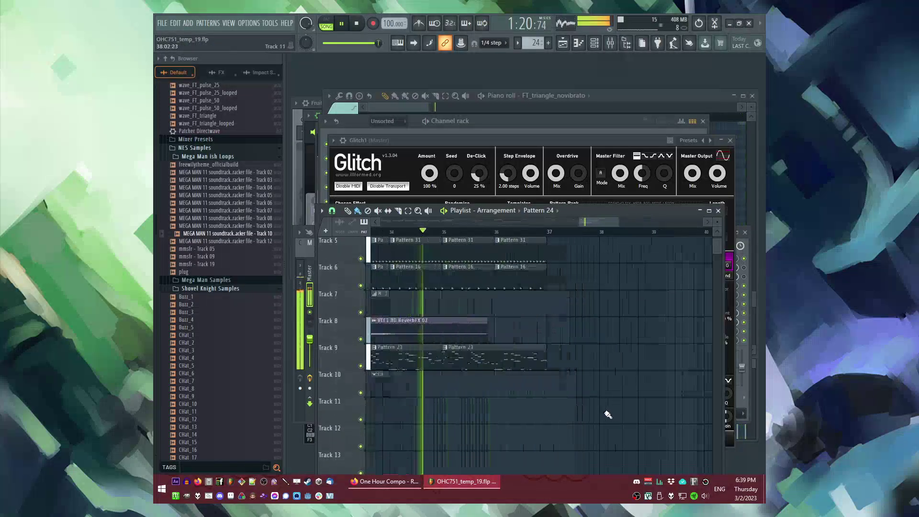
scroll(430, 397, "left", 2)
scroll(550, 383, "up", 4)
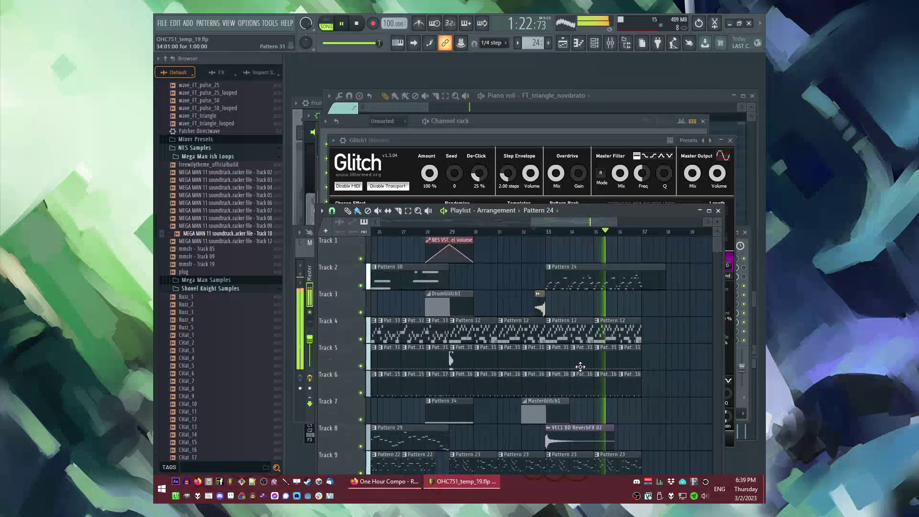
scroll(622, 335, "down", 5)
key("space")
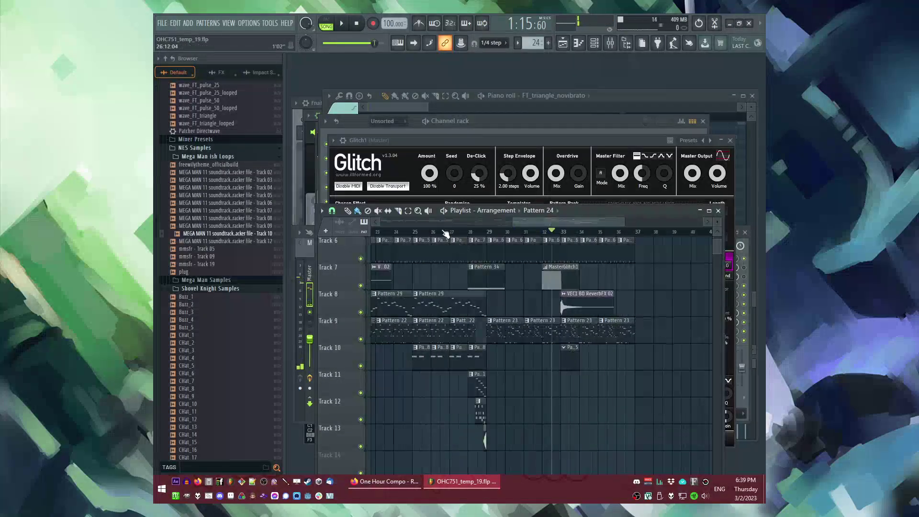
Step: Add the FT_25 preset as a new channel above FT_triangle in the channel rack for Pattern 35
key("space")
key("F7")
key("F6")
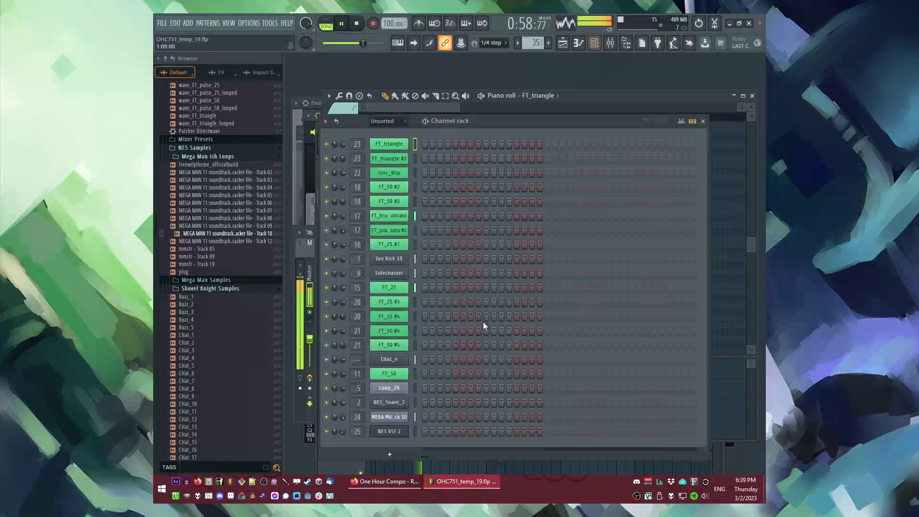
scroll(241, 234, "up", 10)
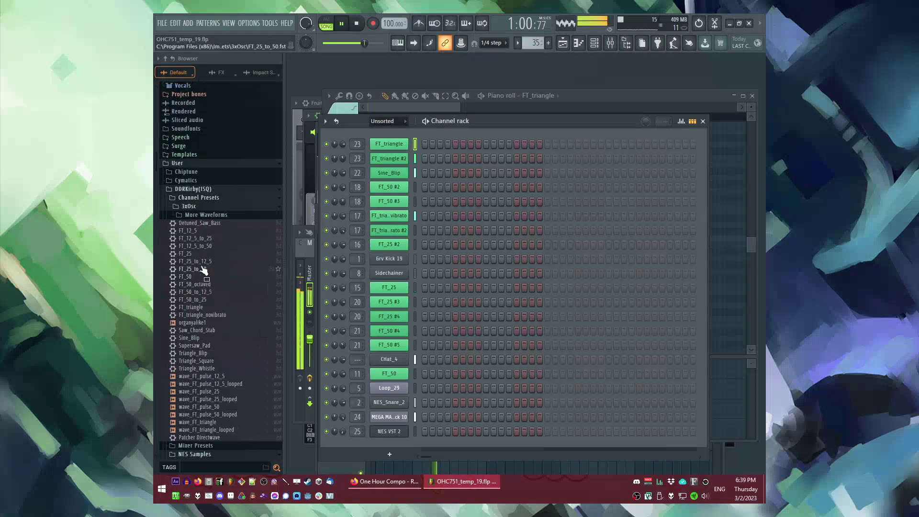
left_click_drag(395, 135, 407, 129)
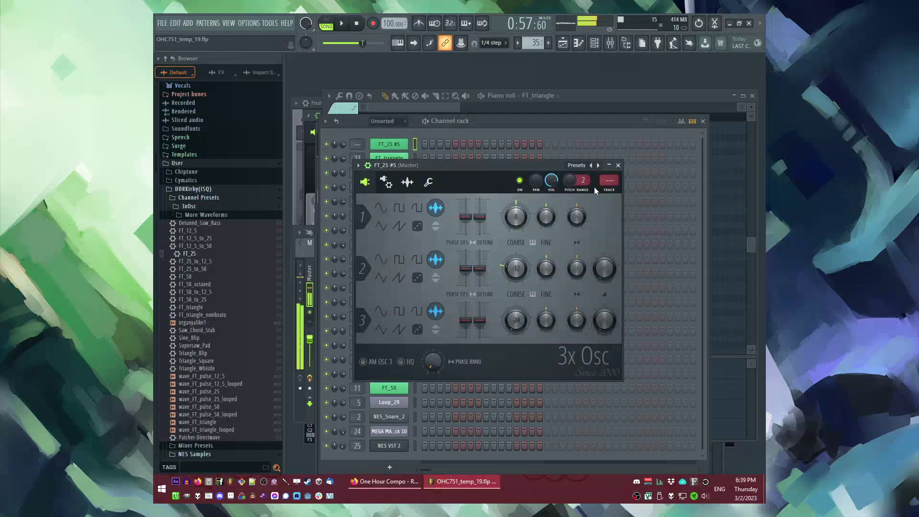
Step: In the piano roll of FT_25 #5, draw a two-step A1 note at the start and A2 notes on steps 3 and 4
key("F5")
left_click(559, 232)
key("F6")
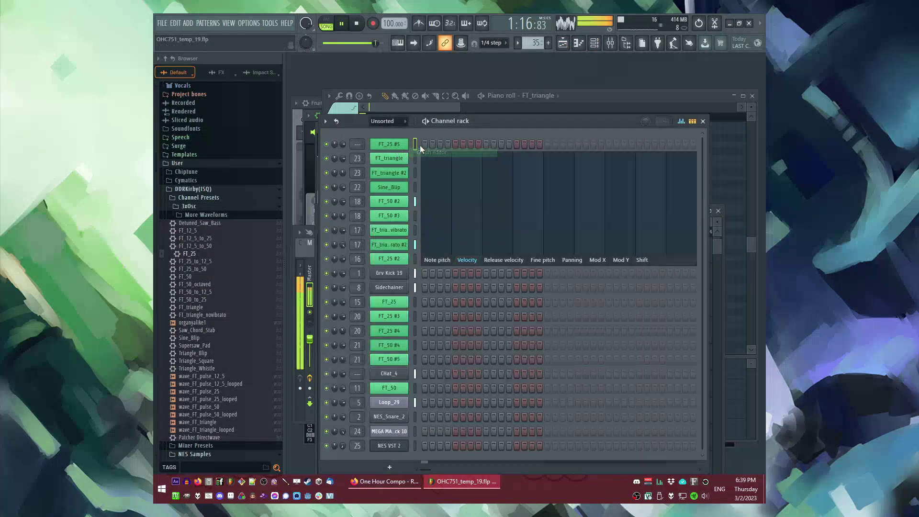
key("F7")
key("space")
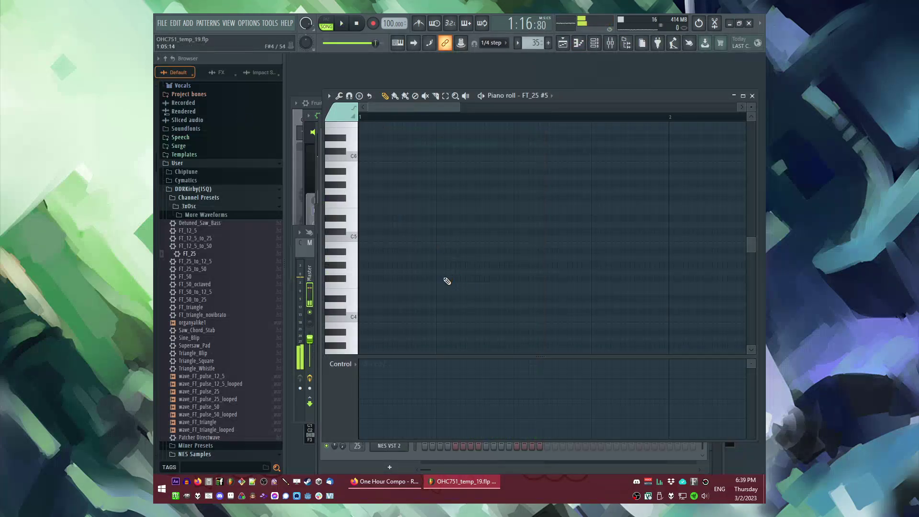
scroll(435, 310, "down", 6)
right_click(378, 211)
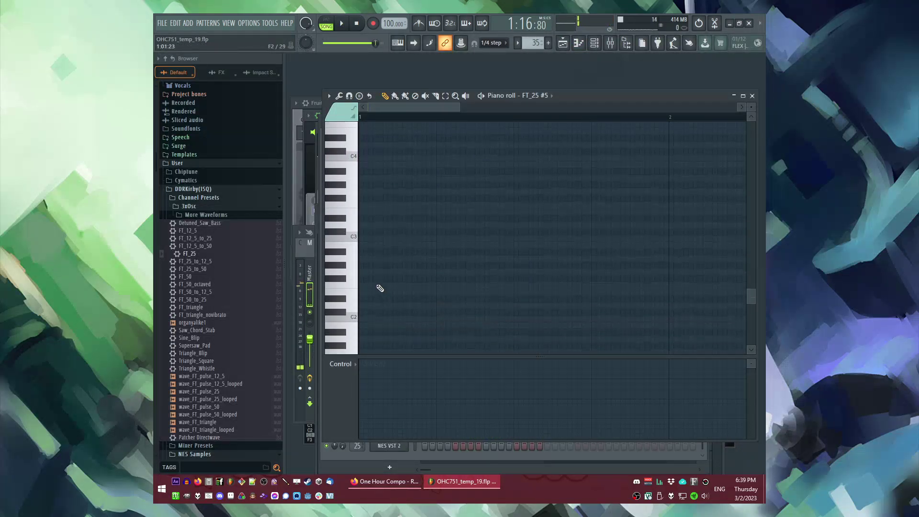
scroll(382, 302, "down", 2)
mouse_move(402, 248)
left_mouse_down()
mouse_move(432, 210)
mouse_move(417, 221)
left_mouse_up()
key("space")
left_click(413, 218)
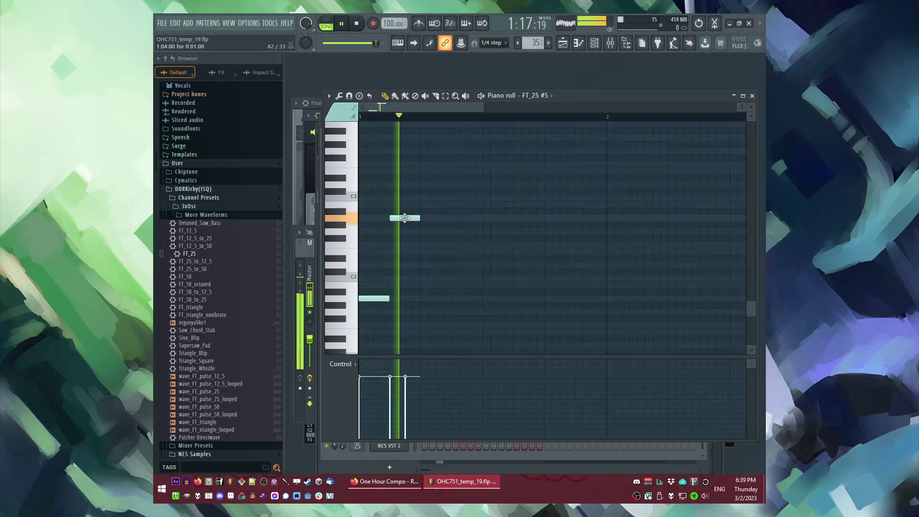
Step: Shorten the A2 note on step 3 to half a step and add one-step A1 notes on steps 6 and 8
left_click(426, 298)
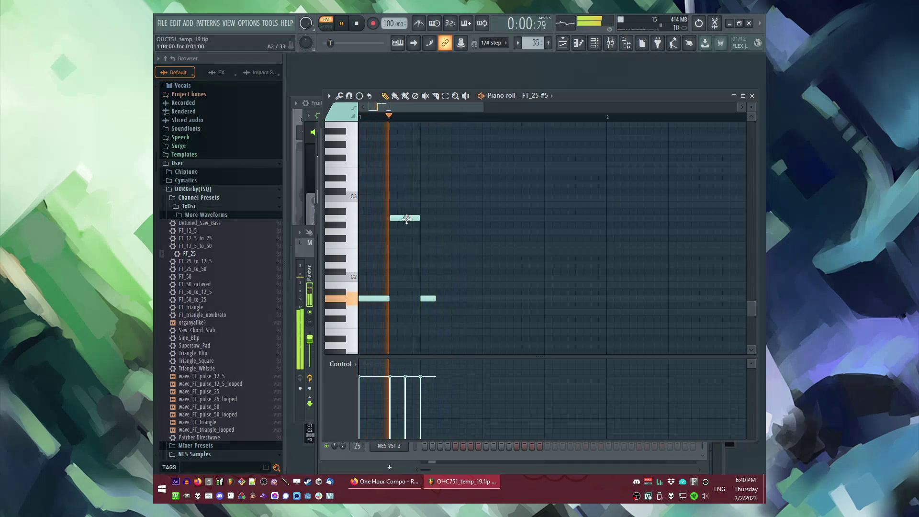
left_click_drag(405, 218, 397, 219)
key("space")
key("l")
left_click_drag(428, 298, 447, 301)
left_click(472, 298)
Step: Add half-step A2 notes on steps 9 and 10 and a two-step A2 note on step 11, auditioning the pattern
key("space")
left_click_drag(497, 217, 490, 218)
key("space")
left_click(501, 218)
key("space")
key("space")
key("space")
mouse_move(514, 218)
left_mouse_down()
mouse_move(508, 233)
mouse_move(503, 219)
mouse_move(526, 219)
left_mouse_up()
key("space")
Step: Finish the bar with half-step A1 notes on steps 13 and 14, a one-step A1 on step 15 and a C2 on step 16
left_click(548, 298)
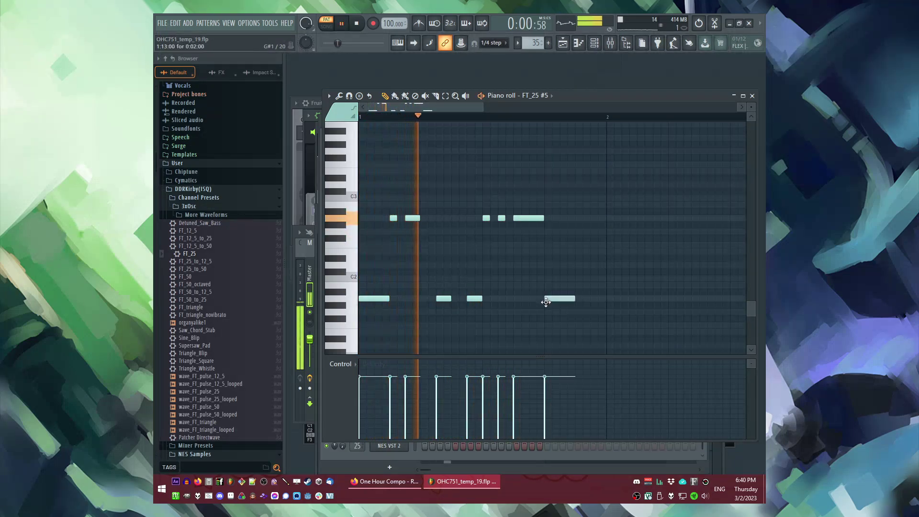
left_click(564, 298)
key("space")
left_click(575, 298)
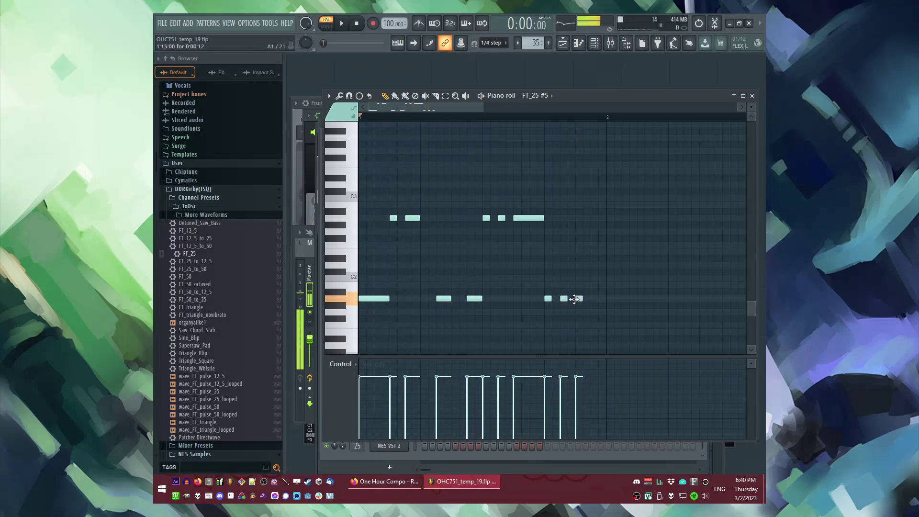
key("space")
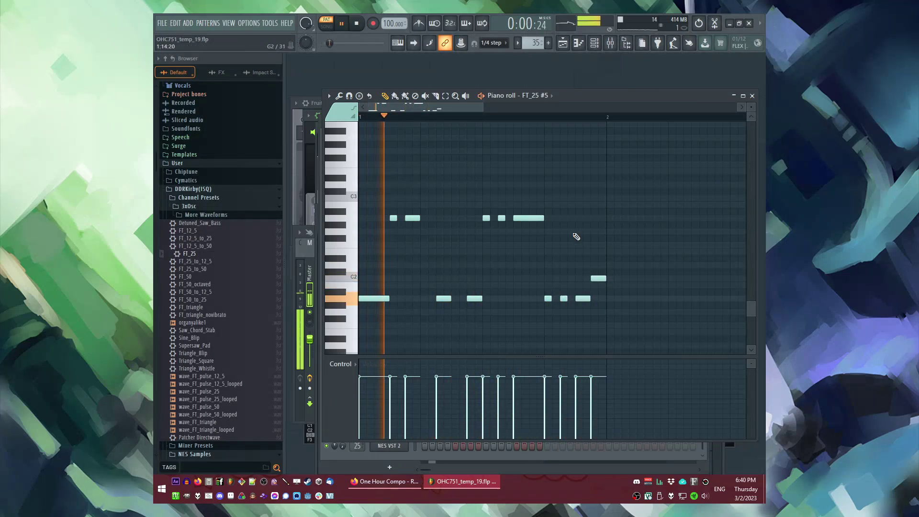
Step: Fill Track 10 with Pattern 35 clips from bar 33 to bar 37 and switch playback to song mode
key("F6")
key("F5")
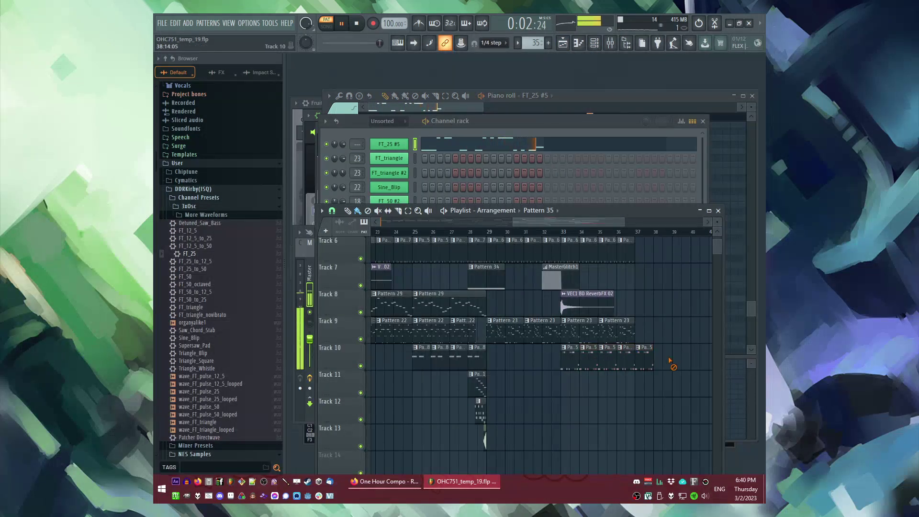
key("l")
Step: Route the FT_25 #5 channel to mixer track 26 and load Fruity Blood Overdrive on that track
left_click(402, 143)
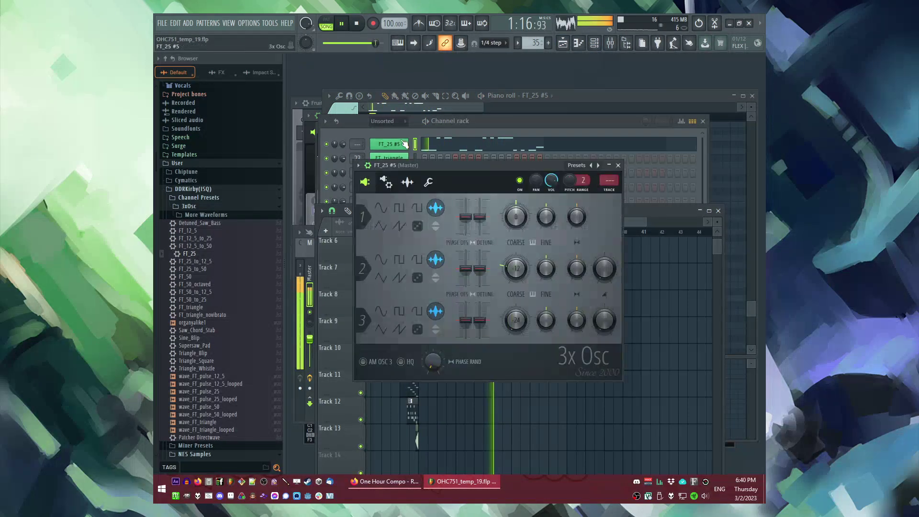
key("ctrl+l")
left_click(669, 286)
left_click(602, 228)
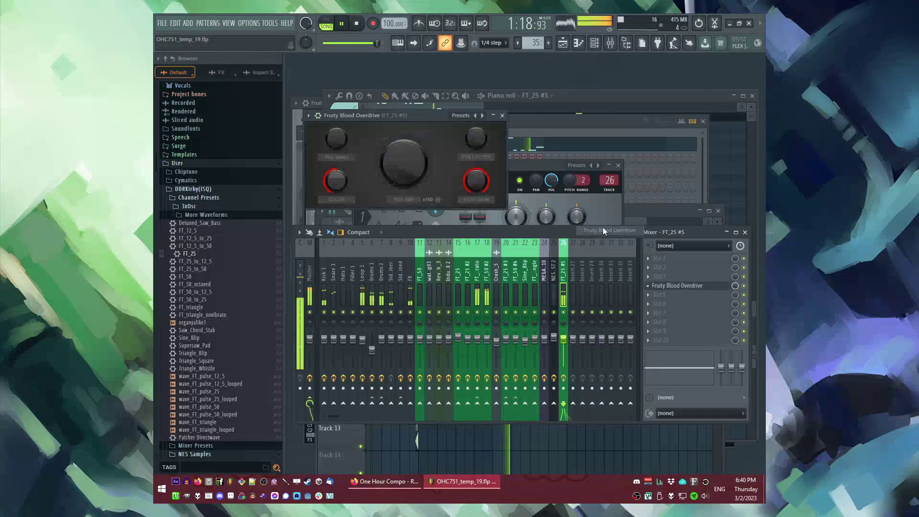
Step: Sidechain the Sidechainer mixer track to FT_25 #5 and add Fruity Limiter there as a compressor with sidechain input 1
left_click(382, 289)
left_click(390, 261)
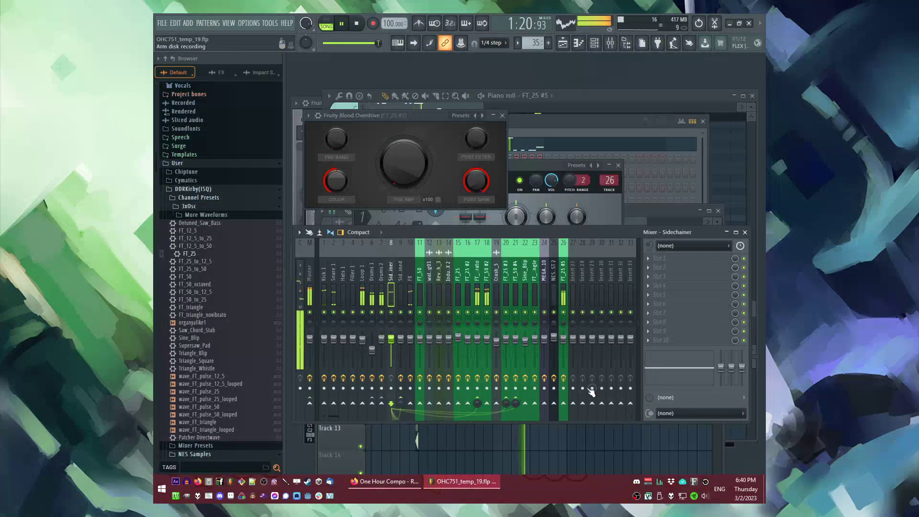
left_click(582, 430)
left_click(563, 300)
left_click(655, 307)
left_click(595, 299)
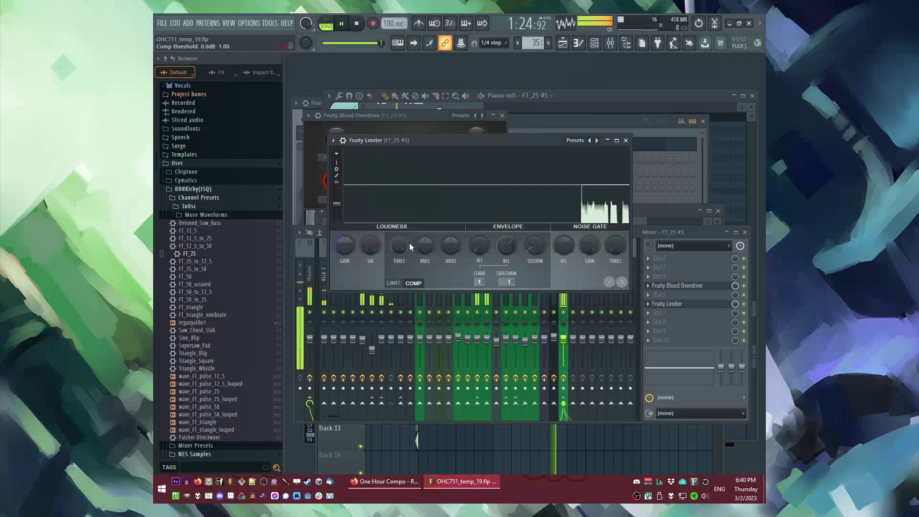
Step: Replay the section around bar 33 and add Fruity parametric EQ 2 to the FT_25 #5 mixer track
key("F6")
key("F5")
left_click(487, 231)
scroll(629, 325, "up", 2)
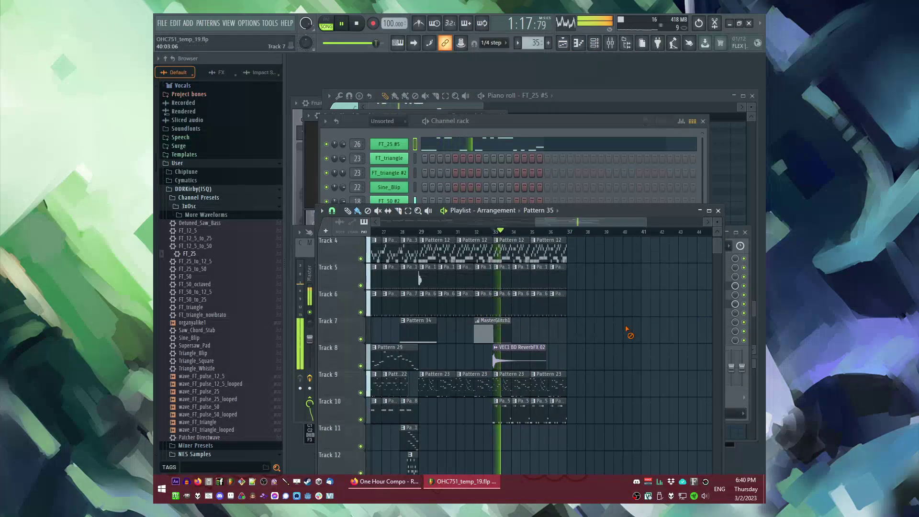
scroll(612, 331, "up", 1)
key("F9")
left_click(656, 276)
left_click(581, 331)
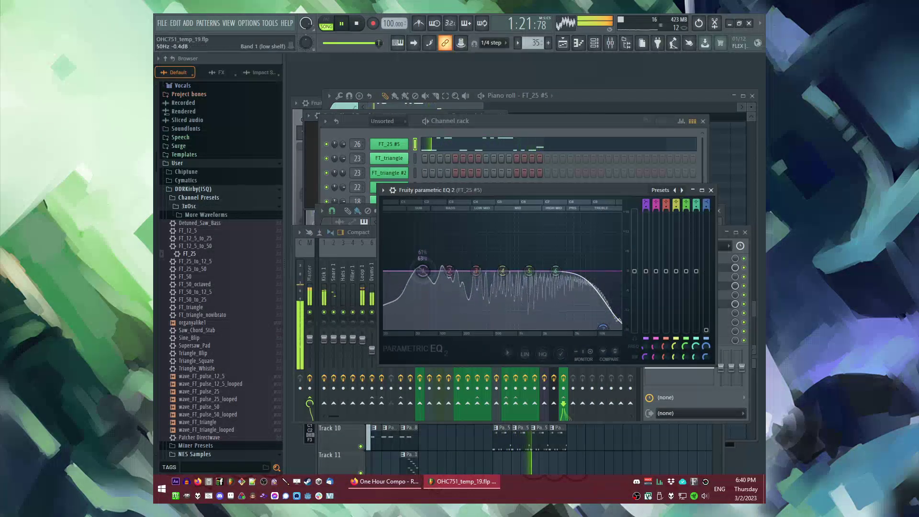
Step: Replay from bar 32 and save the project as the new version OHC751_temp_20.flp
key("F5")
key("space")
key("space")
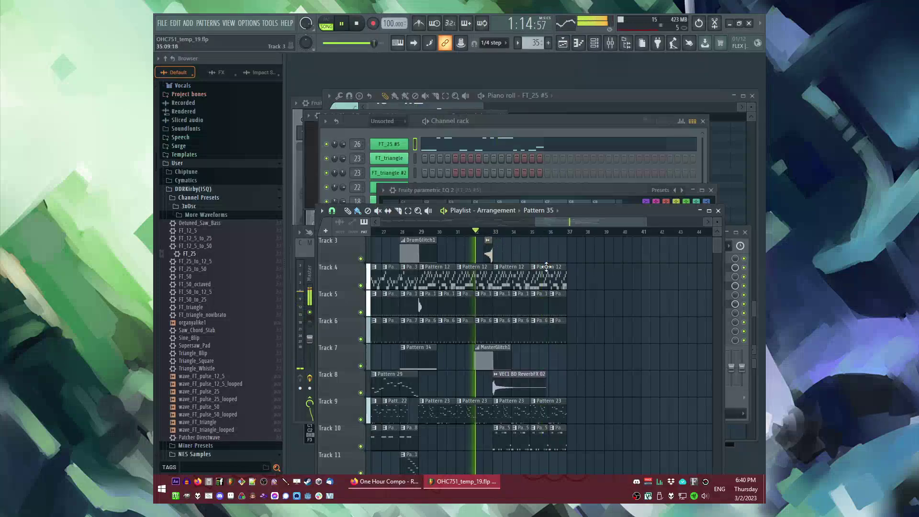
scroll(587, 307, "up", 2)
key("ctrl+n")
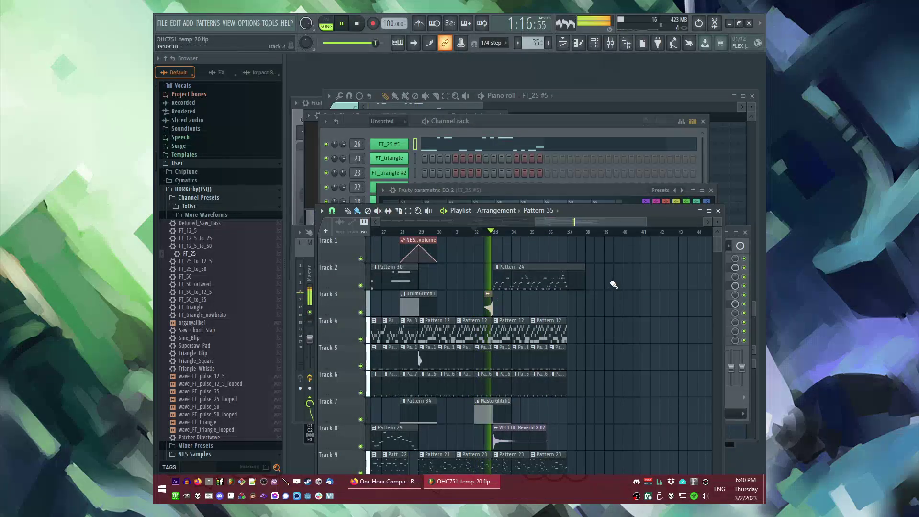
Step: Pick Pattern 25 from its clip at bar 17 and place another at bar 37 on Track 3
scroll(600, 296, "down", 3)
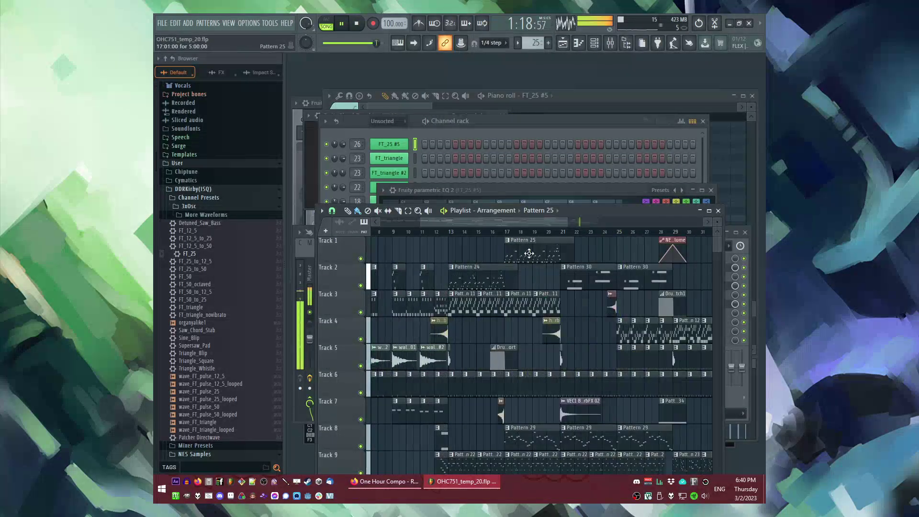
scroll(602, 297, "up", 3)
scroll(592, 307, "down", 2)
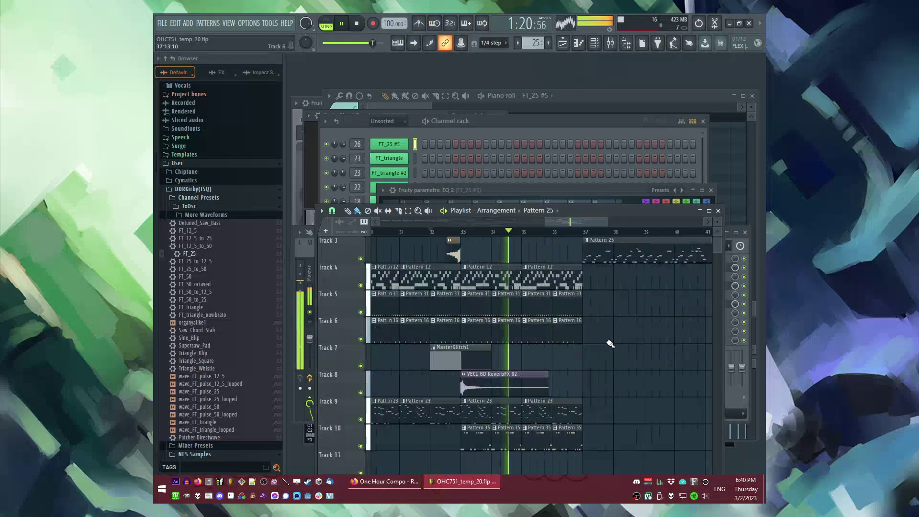
scroll(627, 328, "down", 2)
scroll(622, 332, "up", 1)
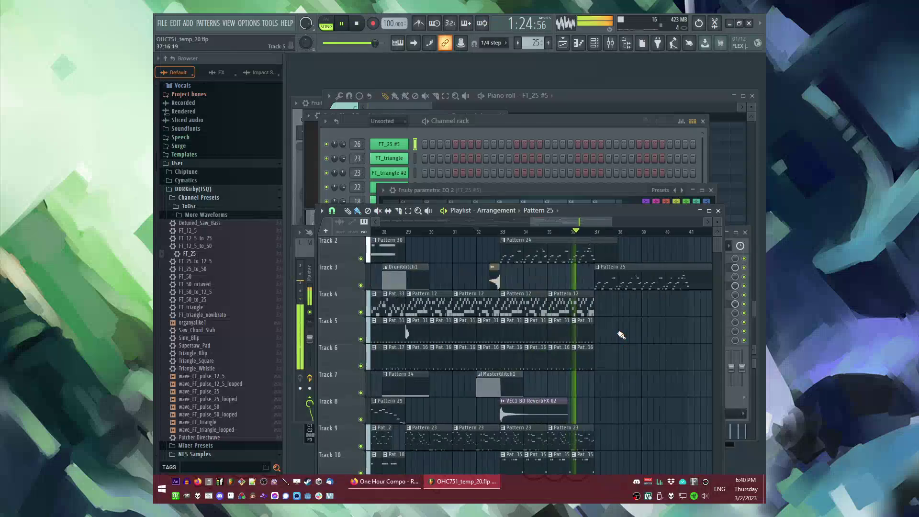
Step: Replay the section from bar 32 and audition the Grv Kick 19 notes of Pattern 16 in the piano roll
scroll(617, 335, "down", 1)
left_click(405, 231)
scroll(456, 307, "up", 2)
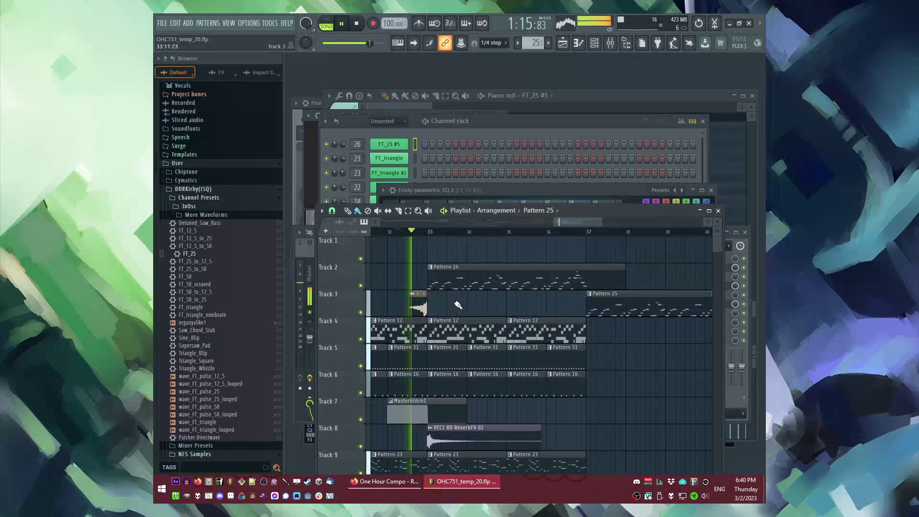
scroll(484, 335, "down", 1)
scroll(519, 376, "up", 1)
key("space")
scroll(503, 351, "up", 1)
double_click(499, 380)
key("space")
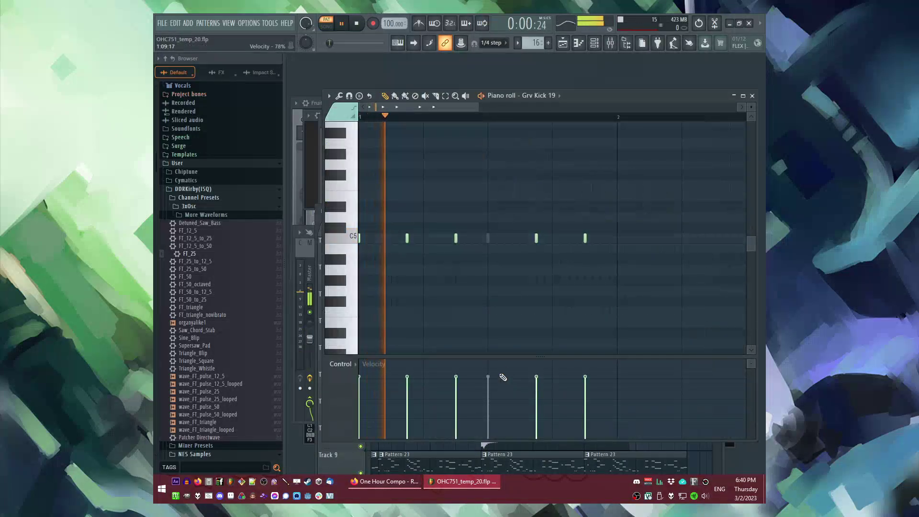
key("space")
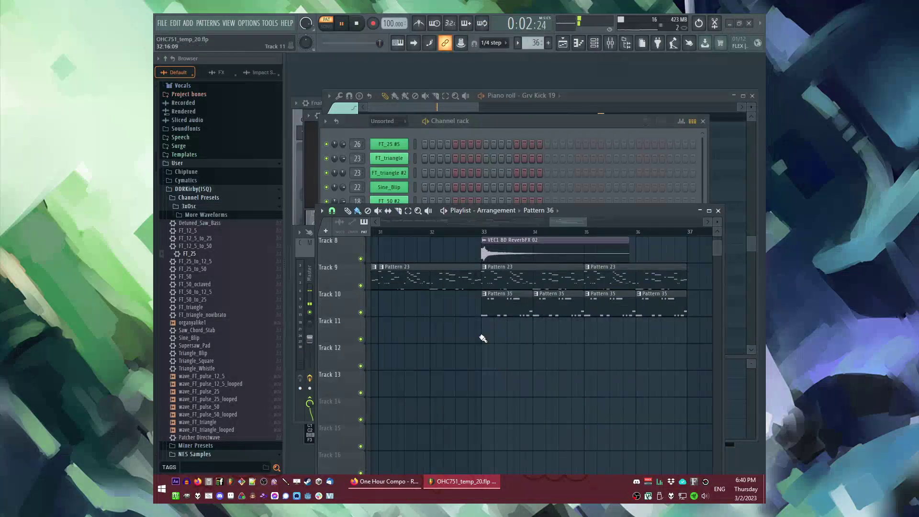
Step: Place a new Pattern 36 clip at bar 33 on Track 11 and add the Grv Ride 01 cymbal sample to the channel rack
scroll(232, 256, "up", 10)
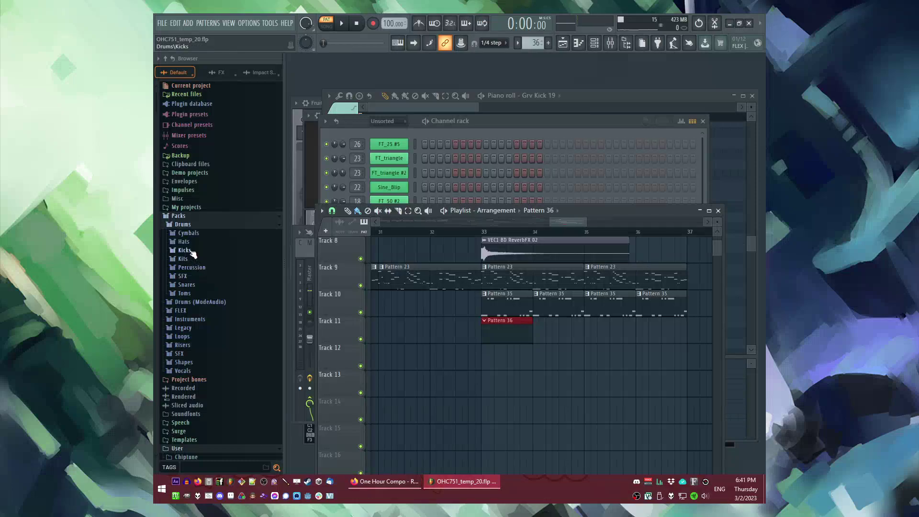
left_click(188, 233)
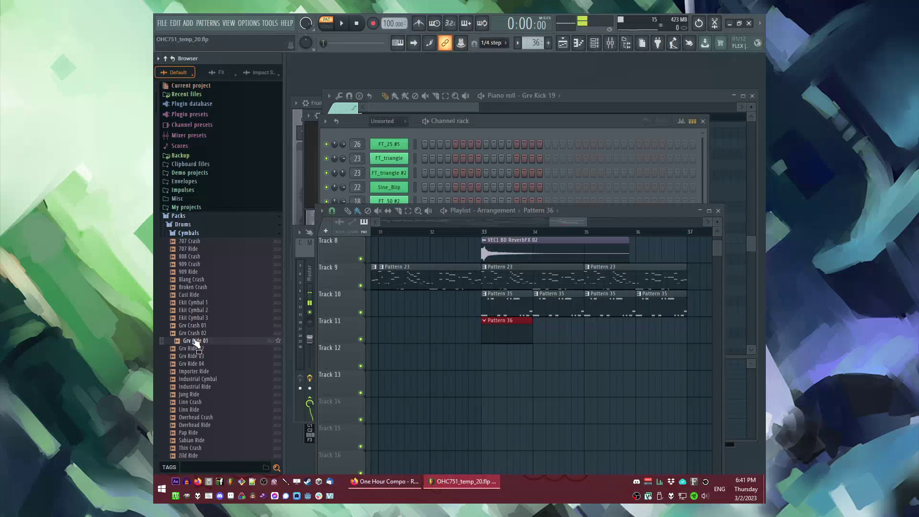
key("F6")
left_click(208, 265)
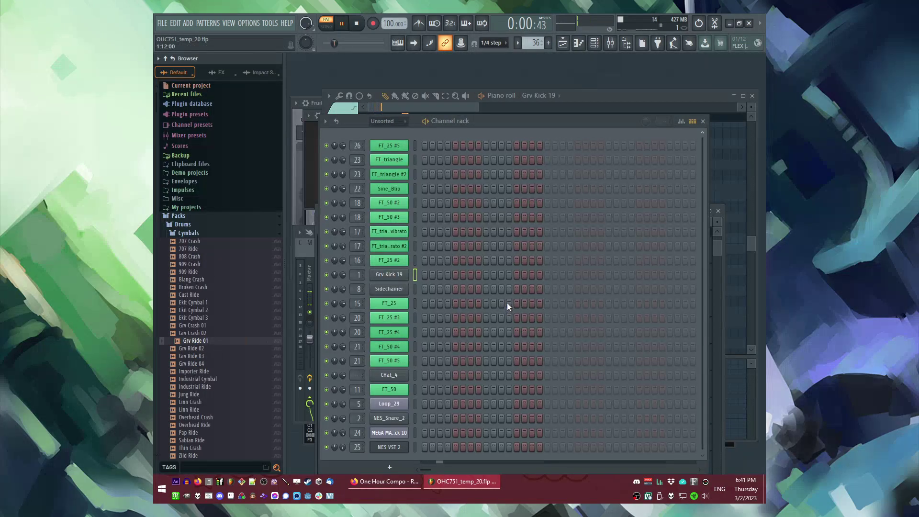
left_click_drag(381, 131, 381, 131)
key("space")
Step: Put Grv Ride 01 hits on steps 1, 4, 7, 10 and 13 and route the channel to mixer track 5
left_click(425, 143)
left_click(447, 144)
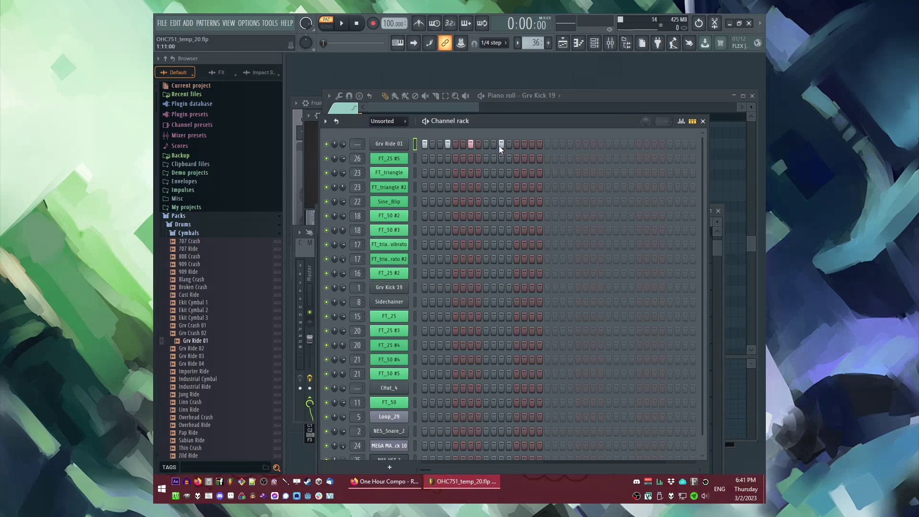
left_click(517, 144)
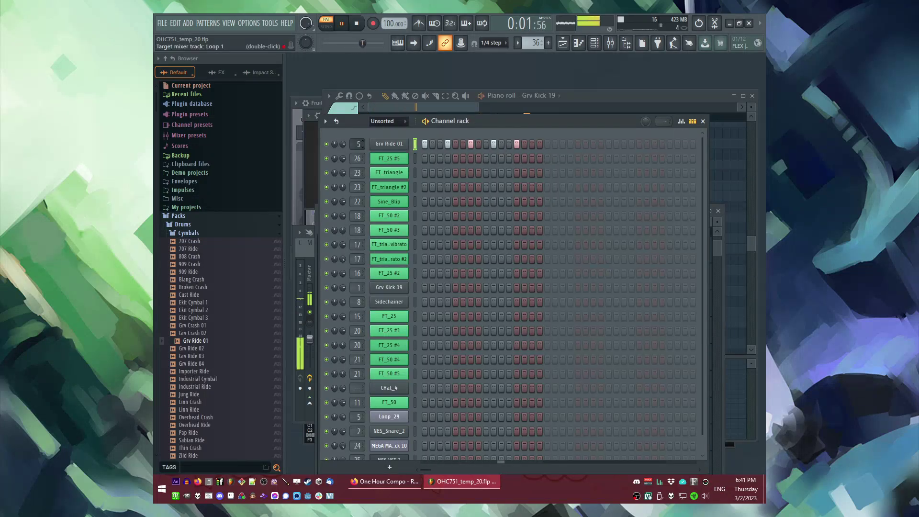
Step: Repeat the Pattern 36 clip on Track 11 from bar 34 to the end of bar 36
key("F6")
key("F5")
key("l")
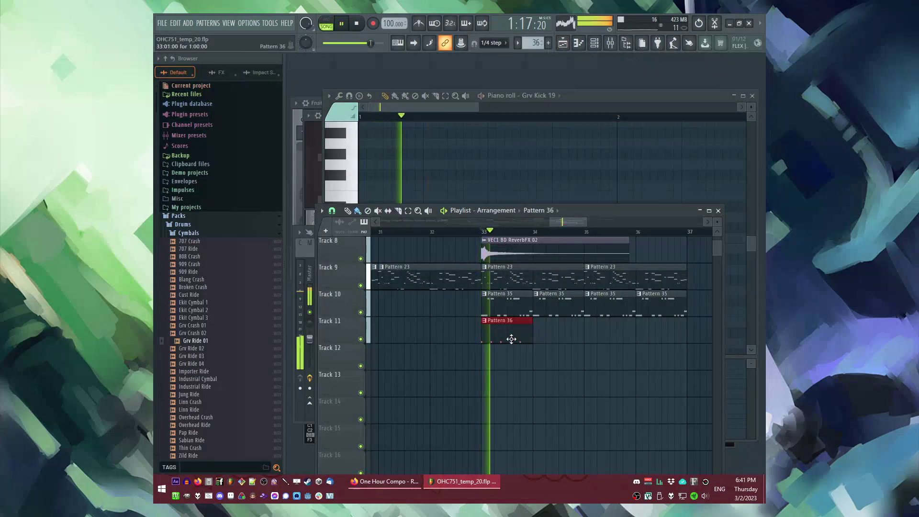
left_click_drag(545, 335, 652, 334)
Step: Reroute Grv Ride 01 to mixer track 4 and load SampleReducer in slot 6 of the Filler 1 track
key("F6")
key("l")
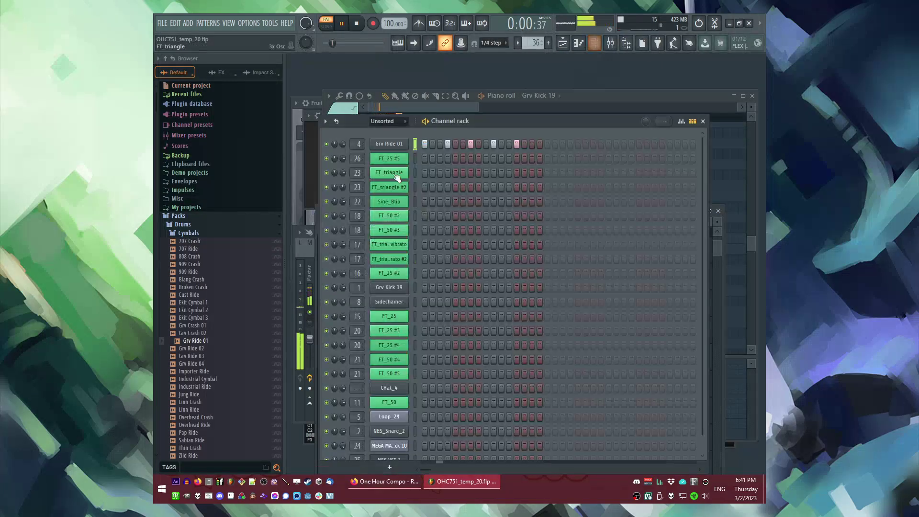
key("F9")
left_click(655, 306)
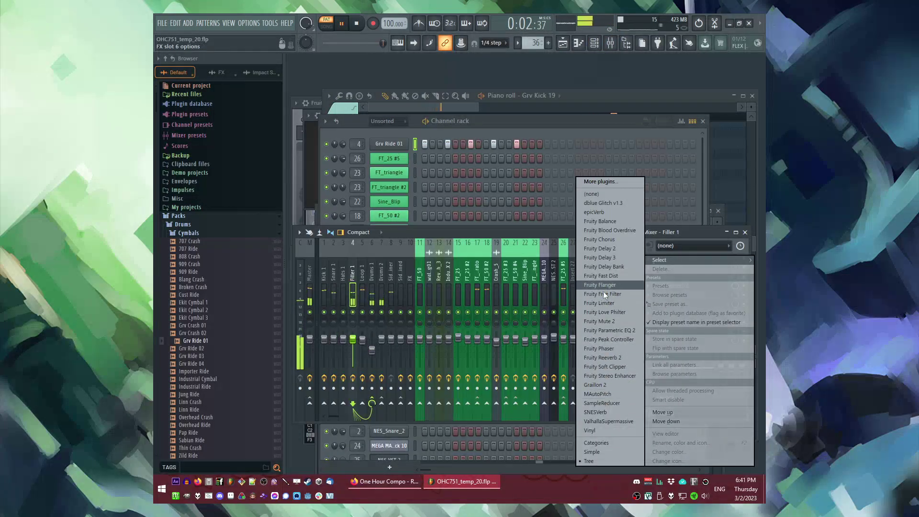
left_click(604, 402)
Step: Try several sample rates and modes in SampleReducer, then set it to 44100 Hz in Mode 1 and close it
left_click(426, 221)
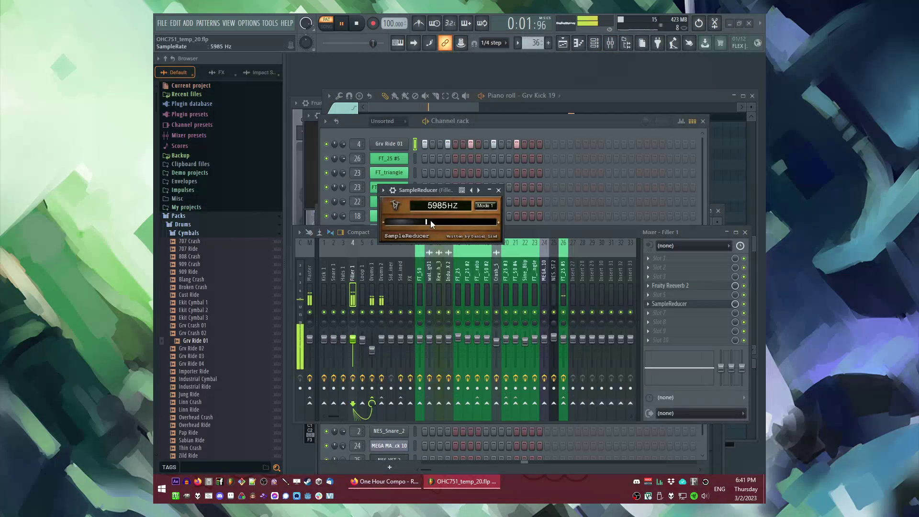
left_click_drag(441, 221, 462, 225)
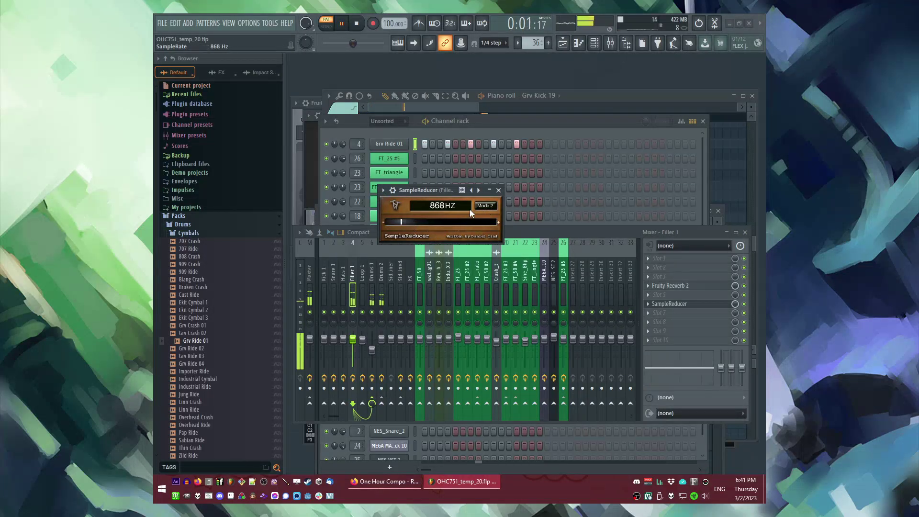
left_click_drag(504, 225, 502, 224)
scroll(485, 205, "down", 2)
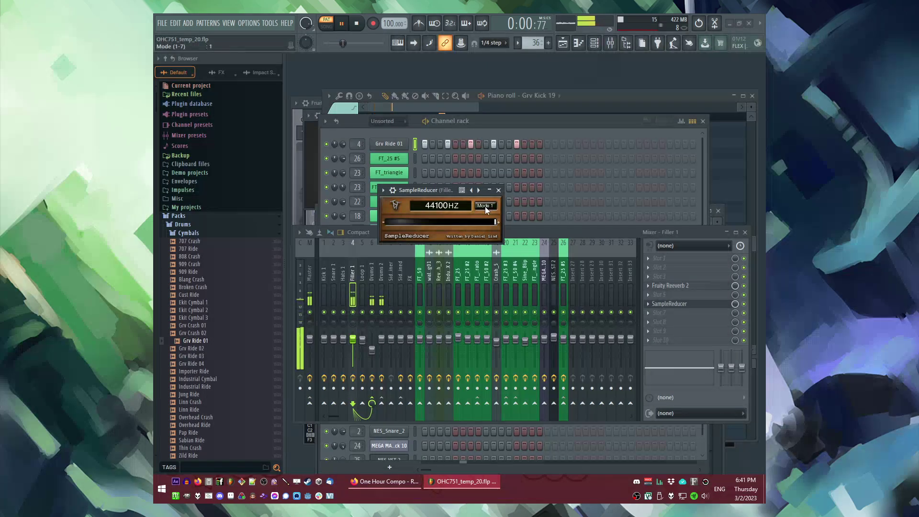
left_click(498, 191)
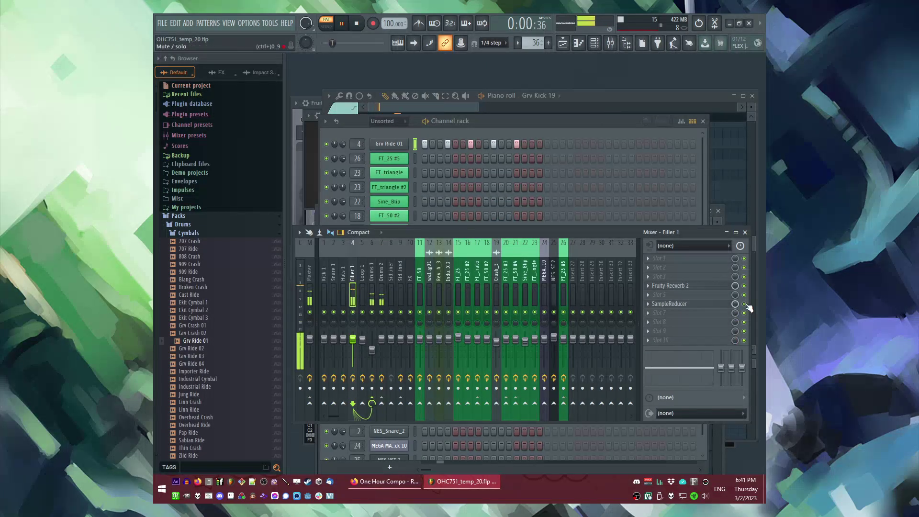
Step: Replay the arrangement around bar 33 to hear the ride pattern with the other tracks
key("F5")
key("l")
scroll(529, 390, "up", 1)
scroll(529, 395, "up", 6)
scroll(476, 356, "down", 3)
scroll(605, 363, "down", 3)
scroll(426, 240, "up", 2)
key("space")
key("space")
Step: Open the Grv Ride 01 sampler settings and check bars 33 to 37 in the playlist during playback
key("F5")
left_click(389, 144)
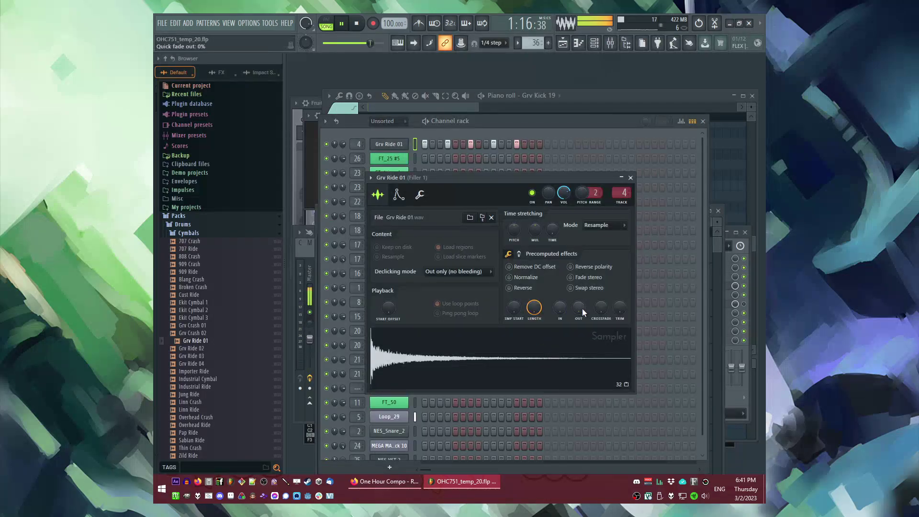
key("F5")
scroll(532, 358, "down", 2)
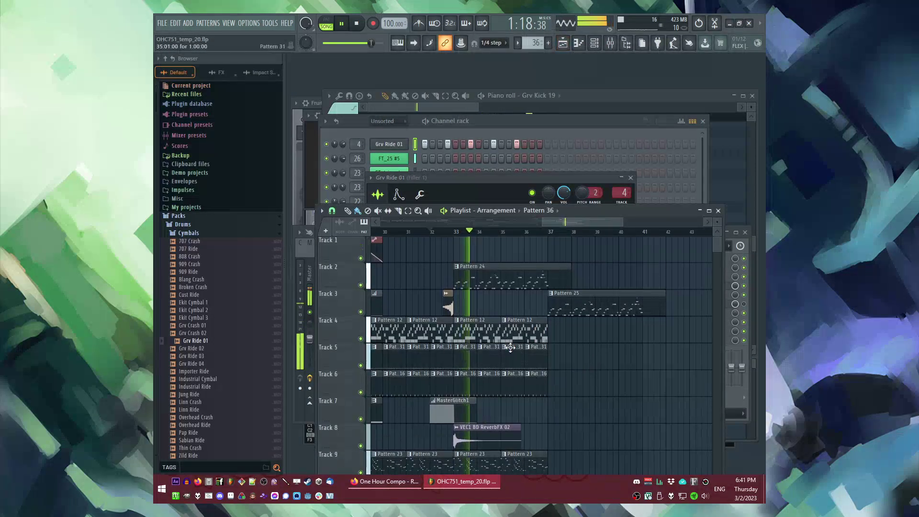
scroll(533, 358, "up", 2)
scroll(575, 364, "up", 2)
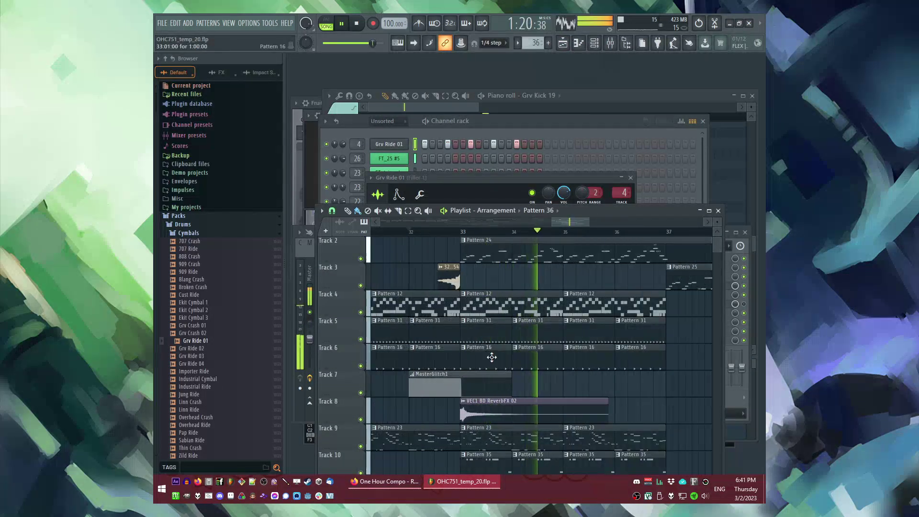
Step: Create the new Pattern 37 and place its clip at bar 33 on Track 12
scroll(616, 369, "down", 5)
key("F4")
left_click(460, 383)
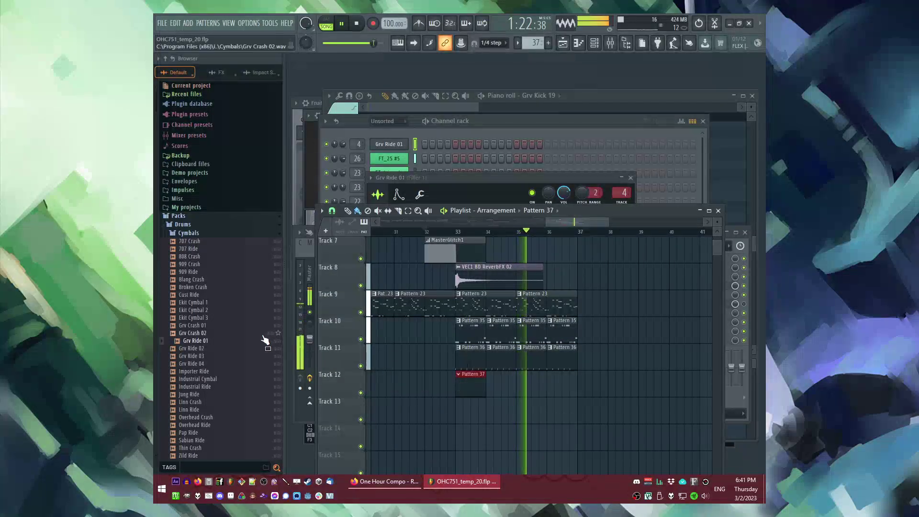
Step: Browse the NES Samples folders and audition the HardPCM drum samples in Other Samples
scroll(223, 331, "down", 10)
key("space")
left_click(211, 283)
scroll(212, 284, "up", 10)
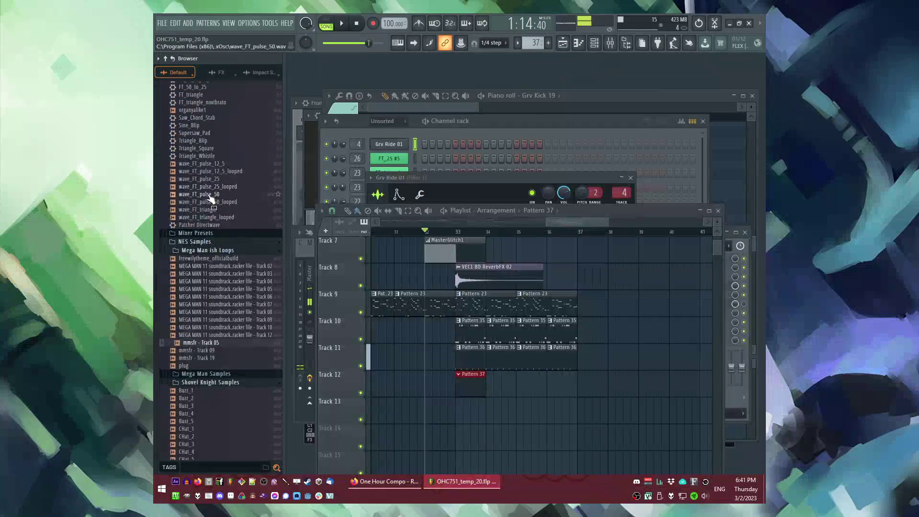
scroll(207, 244, "up", 10)
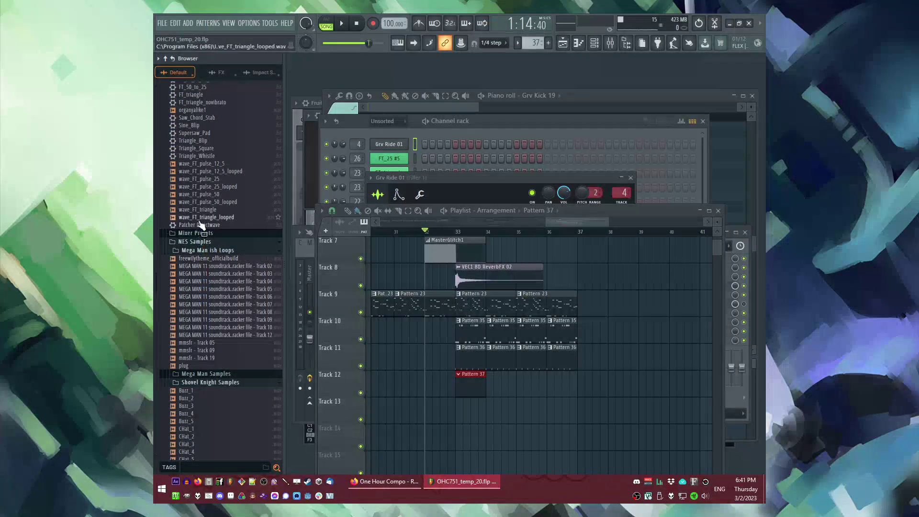
scroll(201, 225, "up", 5)
scroll(201, 282, "down", 15)
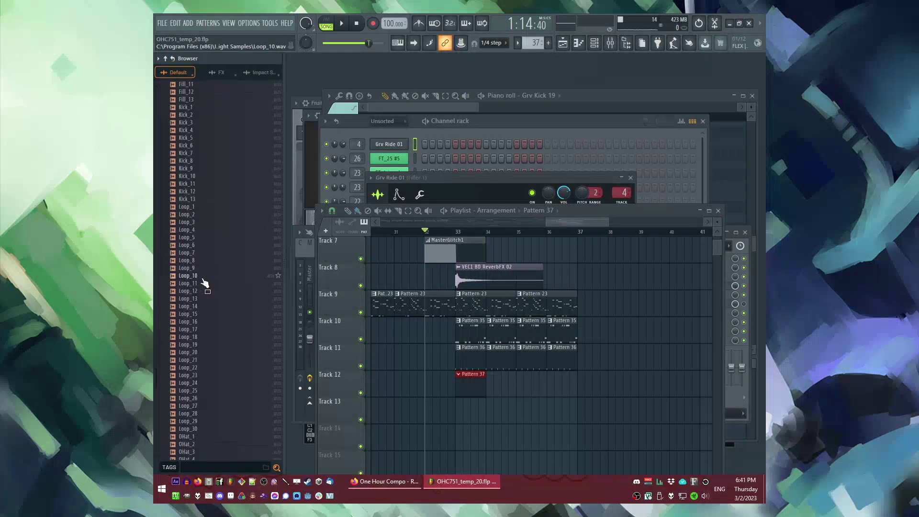
left_click(206, 259)
left_click(197, 250)
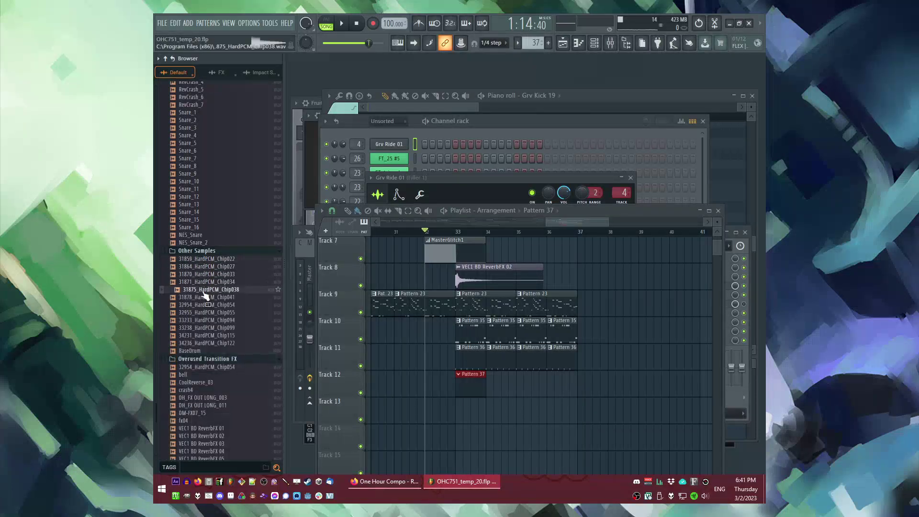
Step: Add 31859_HardPCM_Chip022 on mixer track 2 with hits on steps 5 and 13, and repeat Pattern 37 through bar 36
key("F6")
left_click_drag(399, 122, 412, 142)
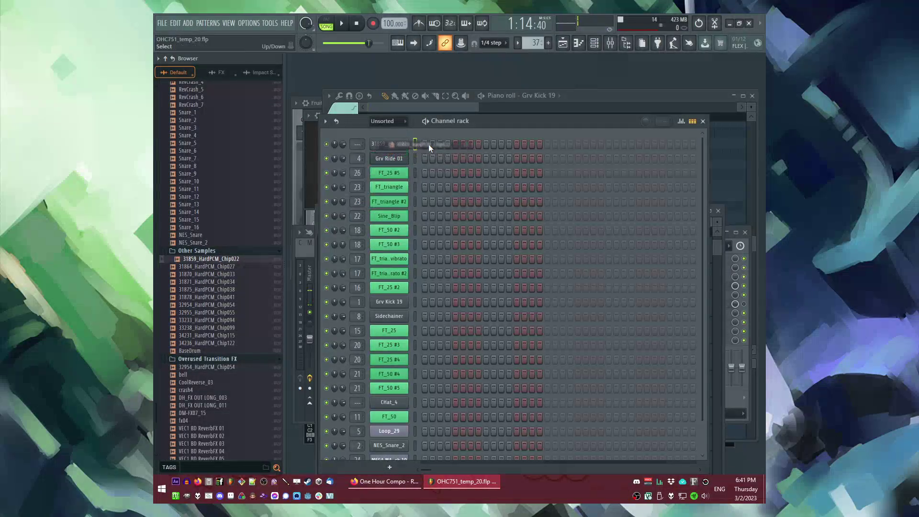
left_click(516, 143)
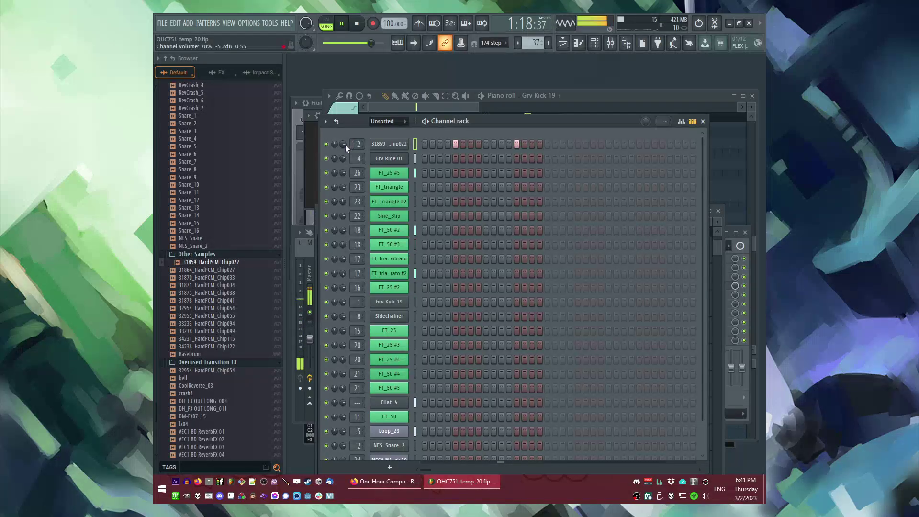
key("F5")
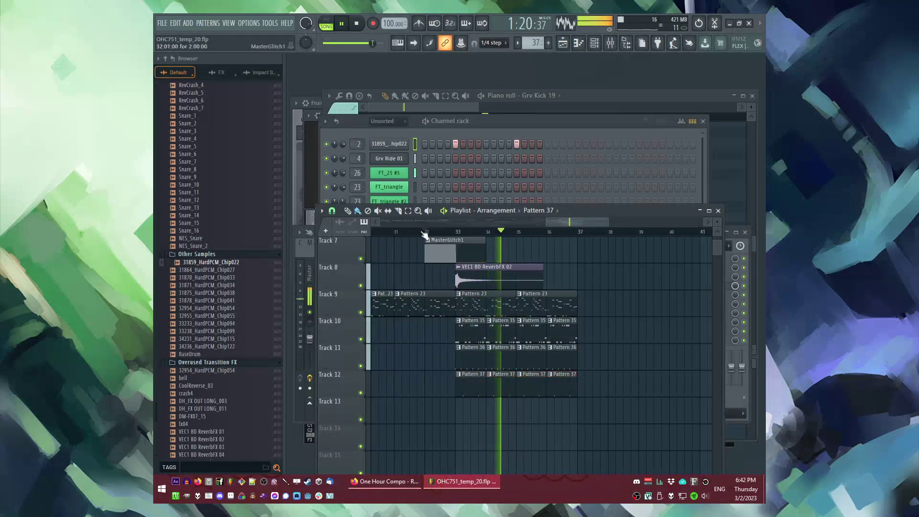
Step: Open the 31859_HardPCM_Chip022 sampler settings and replay the section up to bar 37 in the playlist
left_click(503, 132)
key("l")
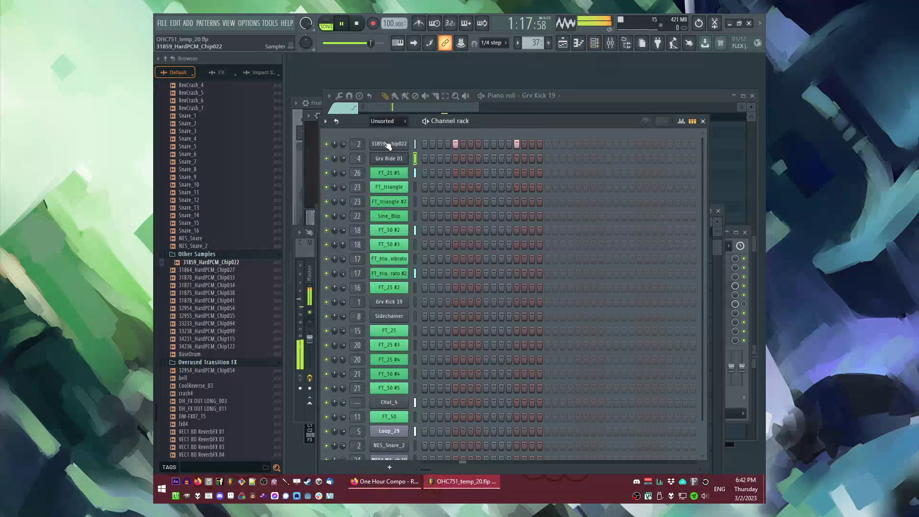
left_click(386, 144)
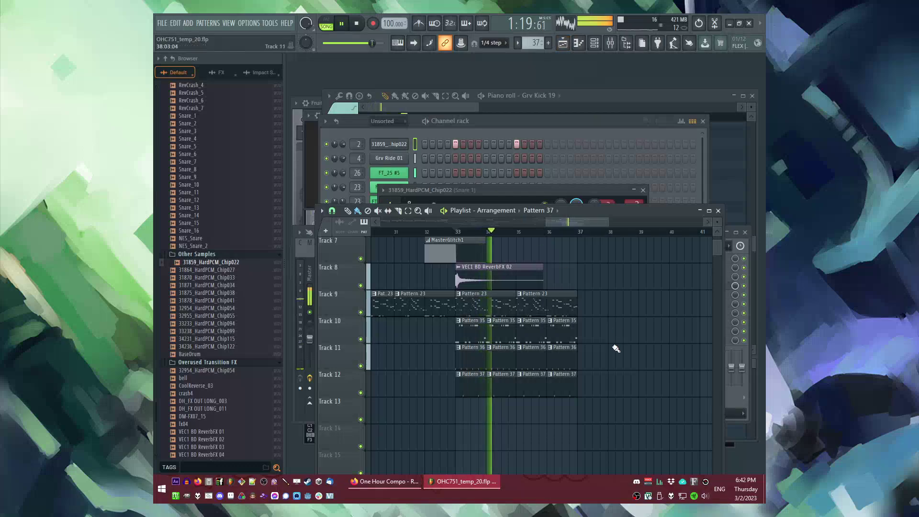
scroll(616, 346, "up", 3)
scroll(550, 349, "down", 2)
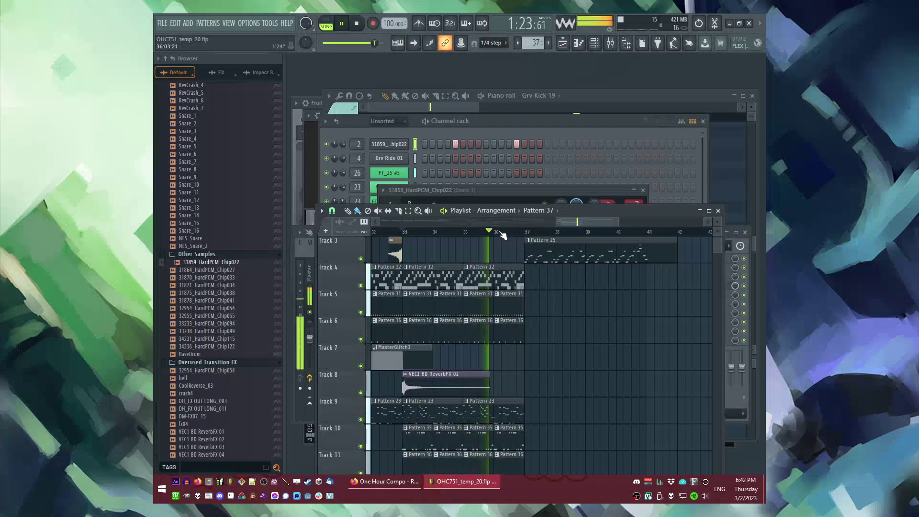
scroll(570, 335, "up", 2)
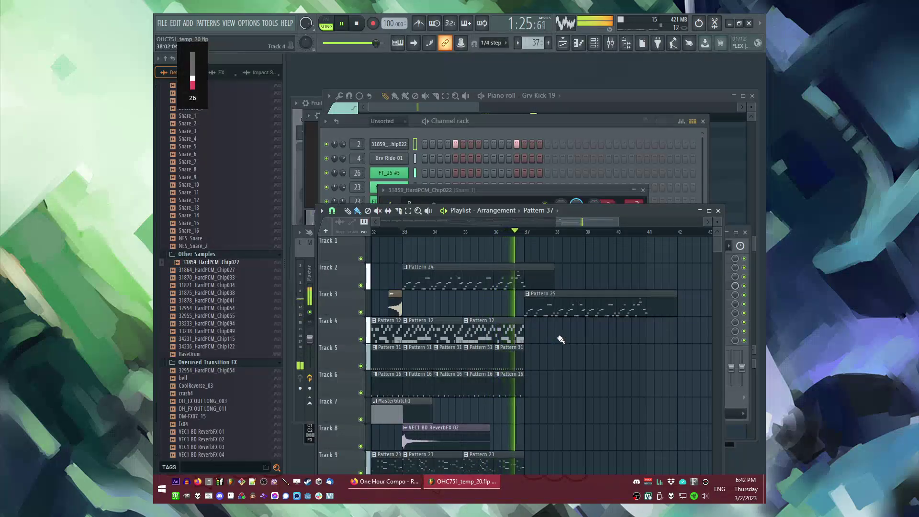
Step: Restart playback at bar 33 and listen through the transition into Pattern 25 at bar 37
key("space")
scroll(558, 339, "down", 1)
scroll(544, 299, "up", 1)
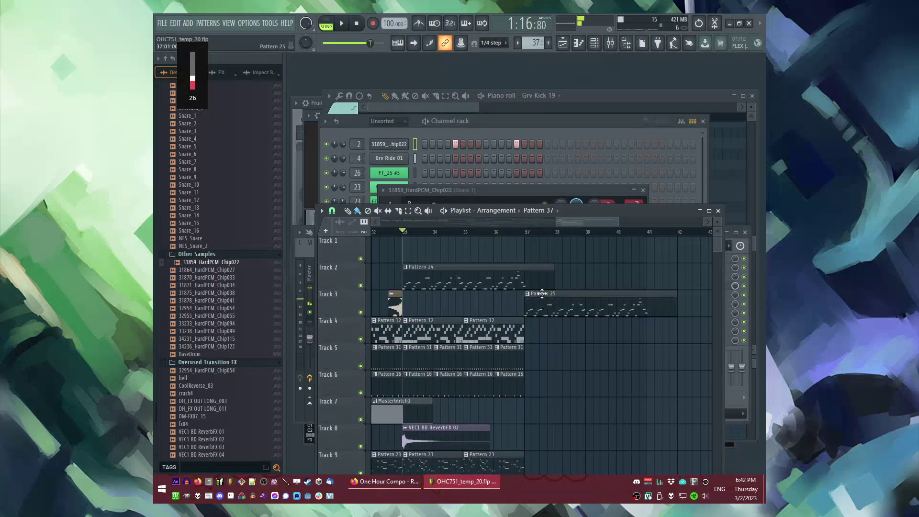
key("space")
scroll(499, 233, "down", 2)
scroll(501, 326, "down", 2)
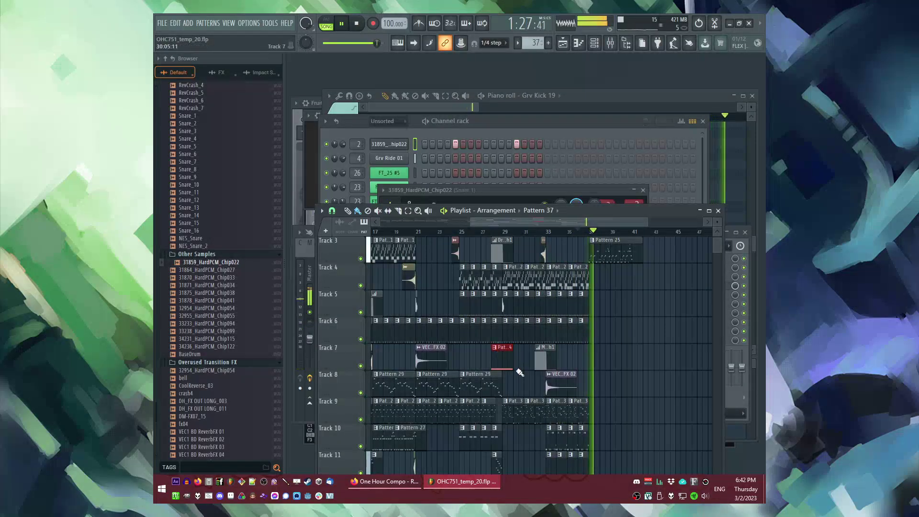
Step: Copy the transition effect clips around bar 21 and paste them around bar 37 on Tracks 7, 8 and 10
scroll(529, 383, "up", 2)
scroll(530, 379, "down", 3)
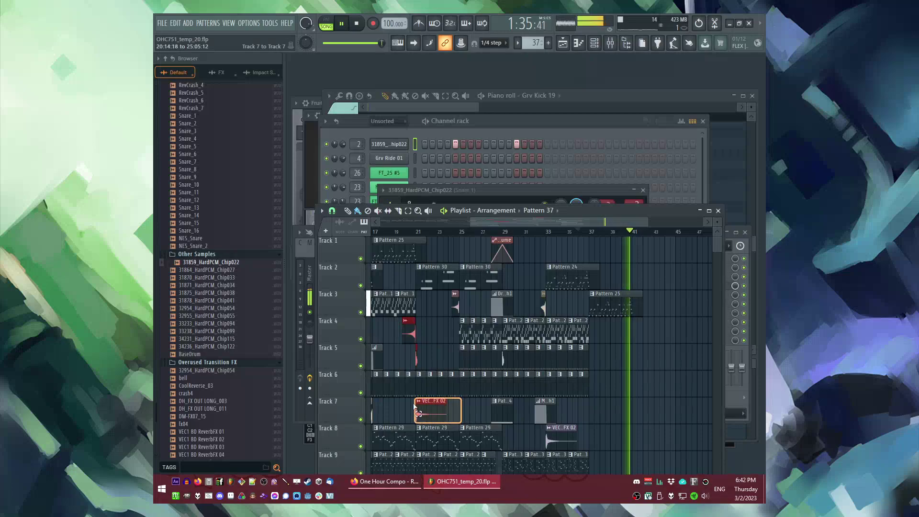
scroll(605, 349, "up", 4)
key("ctrl+v")
left_click_drag(531, 358, 515, 439)
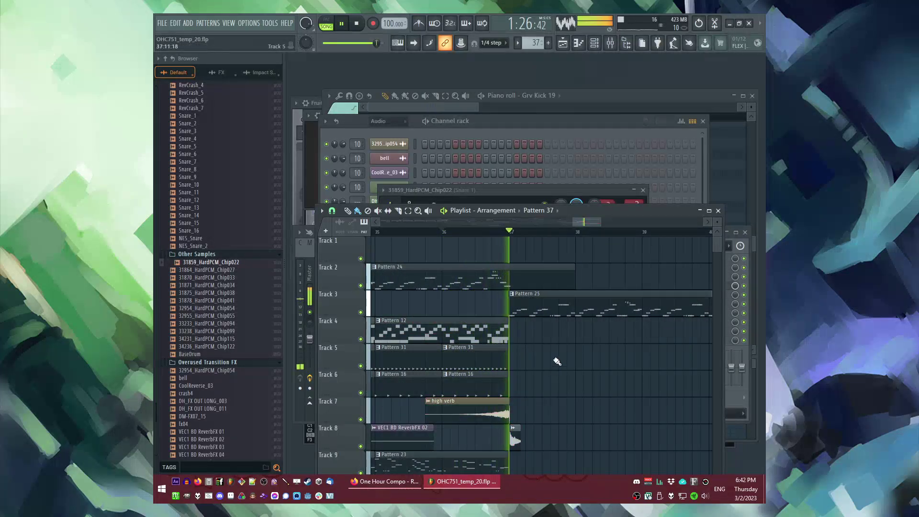
Step: Align the pasted high verb, Explosion_2 and VEC1 BD ReverbFX 02 clips on Tracks 7, 8 and 10 exactly to bar 37
scroll(531, 345, "up", 4)
scroll(531, 408, "down", 3)
left_click_drag(465, 334, 469, 335)
scroll(543, 359, "up", 4)
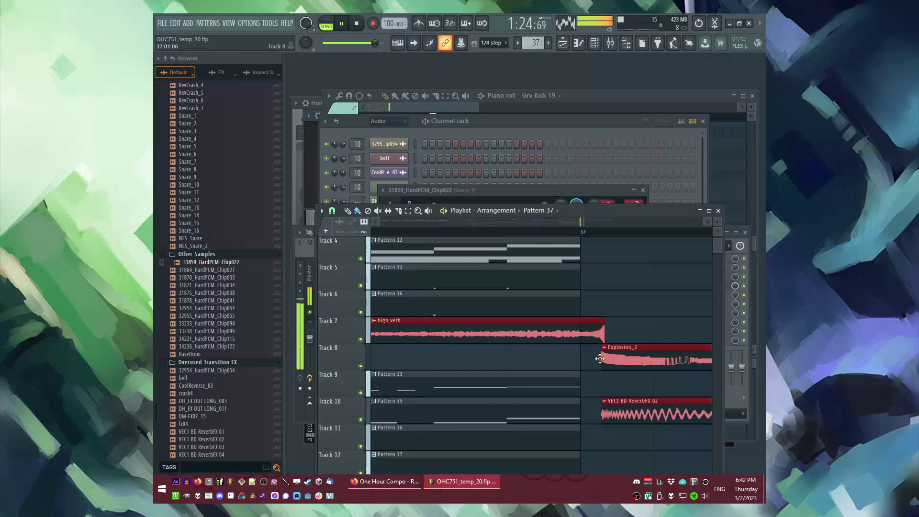
left_click_drag(626, 357, 603, 357)
left_click(574, 363)
scroll(527, 363, "down", 4)
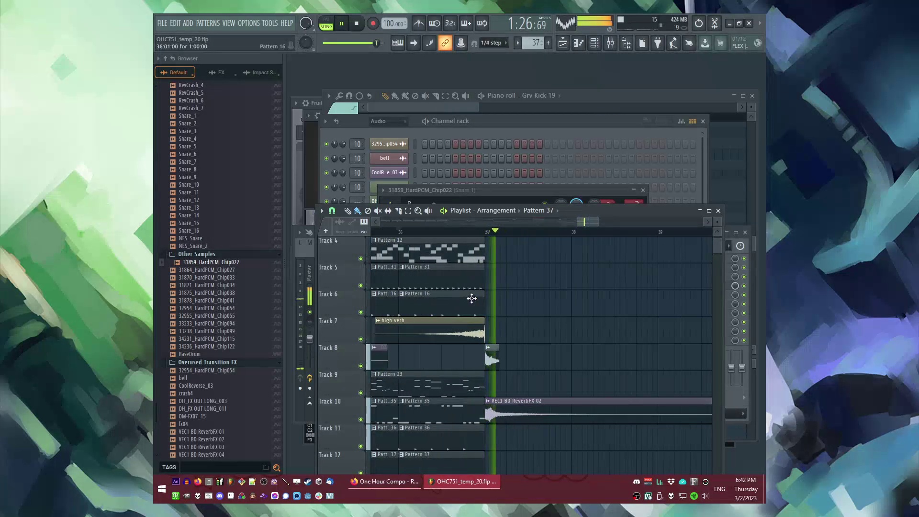
Step: Replay the arrangement from bar 36 and listen to the realigned transition into bar 37
scroll(512, 364, "up", 3)
scroll(511, 364, "down", 4)
left_click(480, 232)
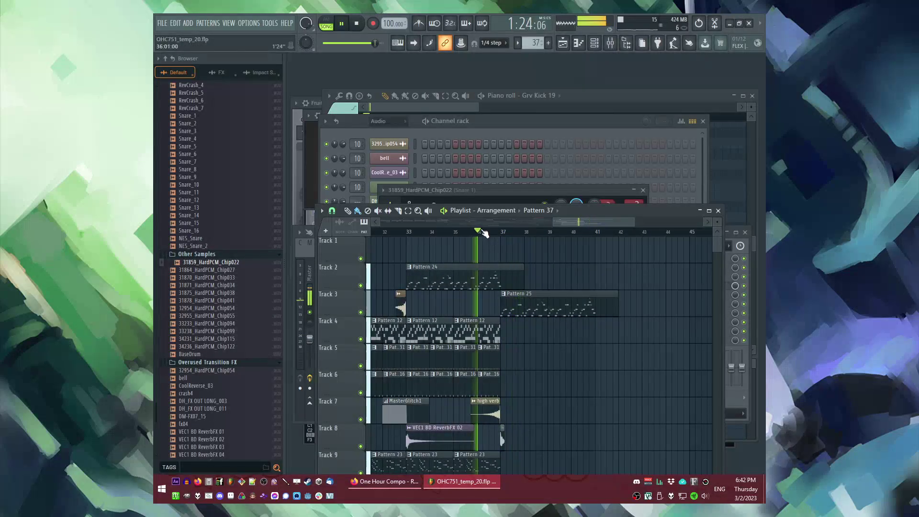
scroll(530, 341, "down", 2)
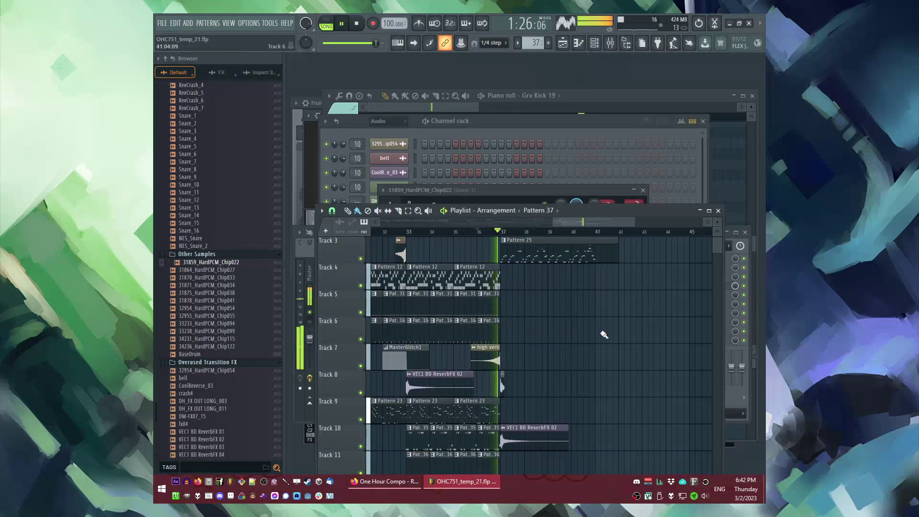
scroll(596, 316, "up", 2)
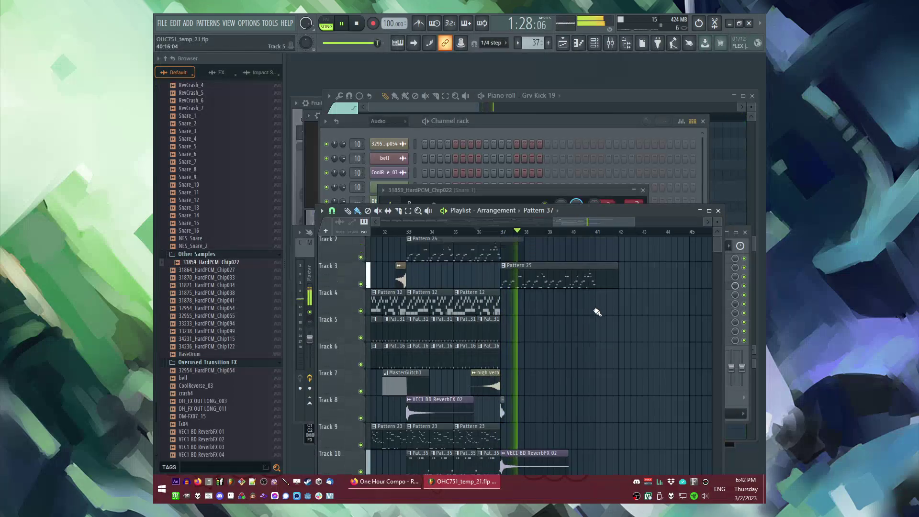
Step: Audition the section at bar 21, copy its Pattern 30 clip to Track 4 at bar 37, and play it there
key("space")
scroll(558, 319, "down", 4)
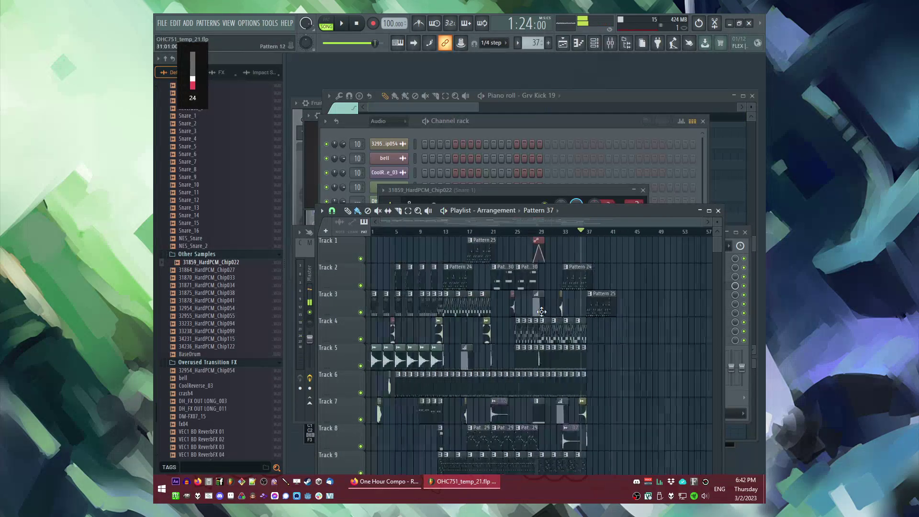
left_click(497, 232)
key("space")
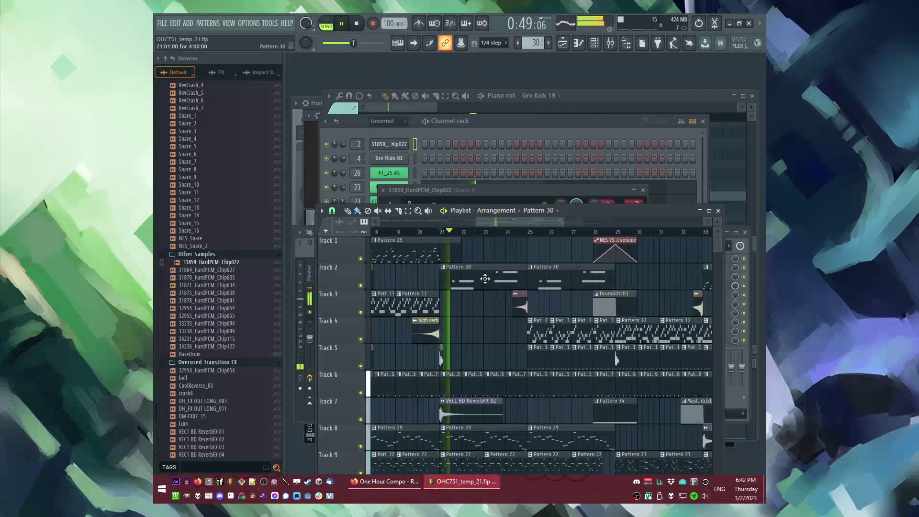
scroll(608, 304, "up", 3)
left_click(556, 232)
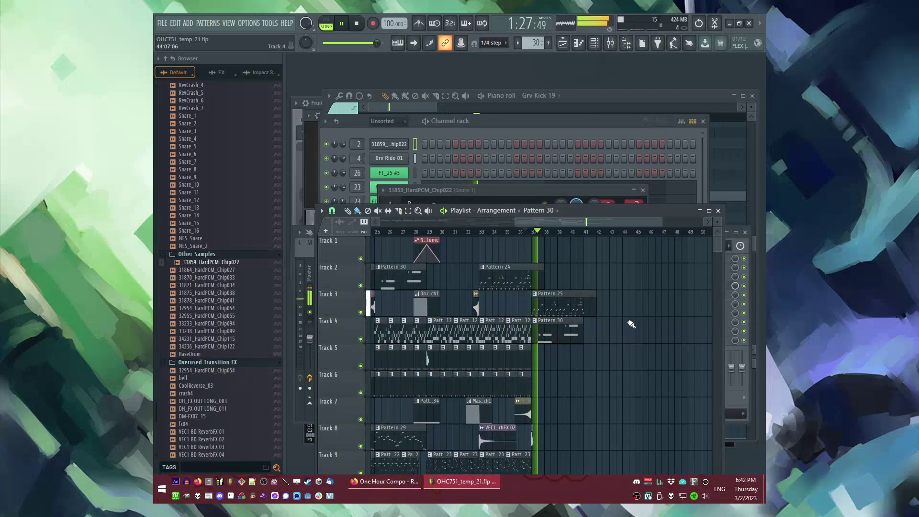
scroll(622, 325, "up", 3)
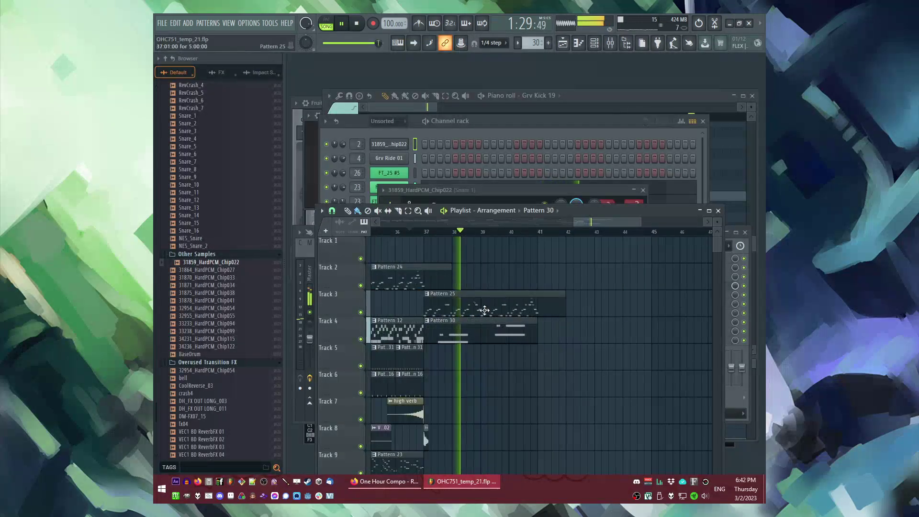
Step: Select bars 37 to 40, open Pattern 25, and add Fruity Free Filter to the FT_50 #2 mixer track
left_click_drag(425, 232, 537, 232)
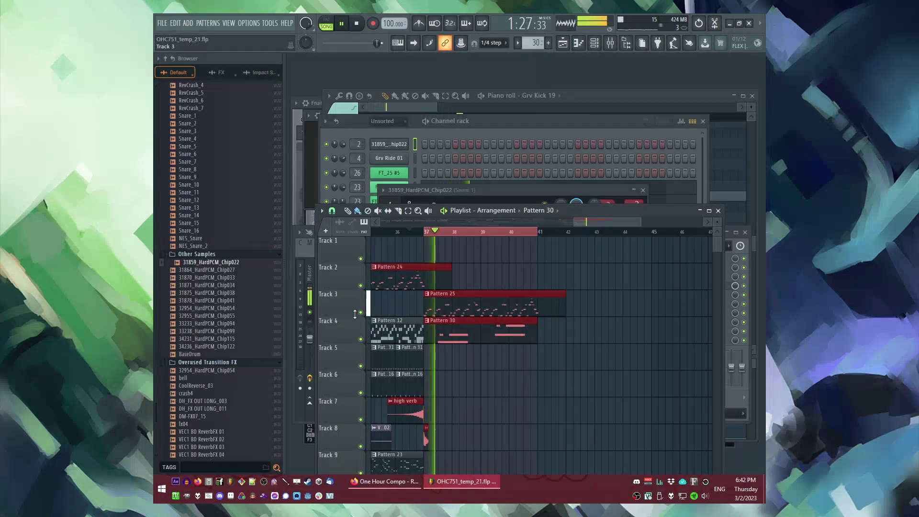
double_click(464, 311)
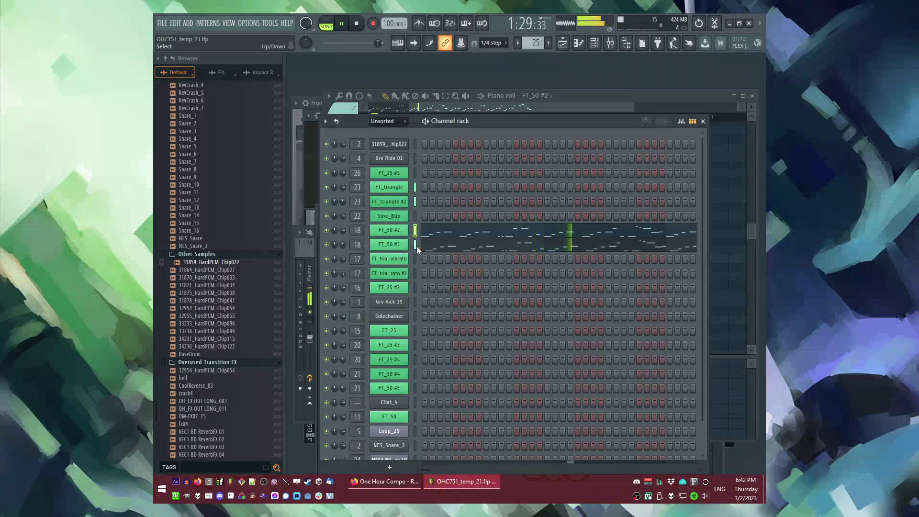
key("F9")
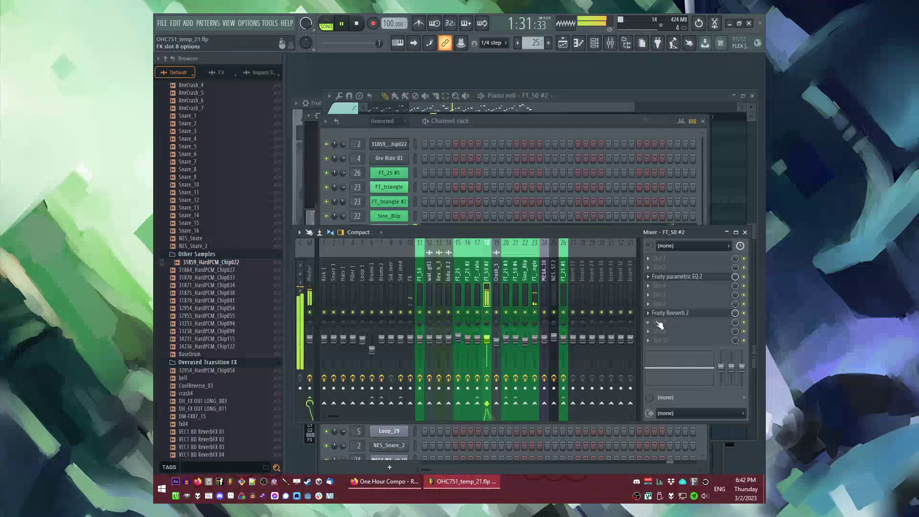
left_click(655, 308)
left_click(603, 294)
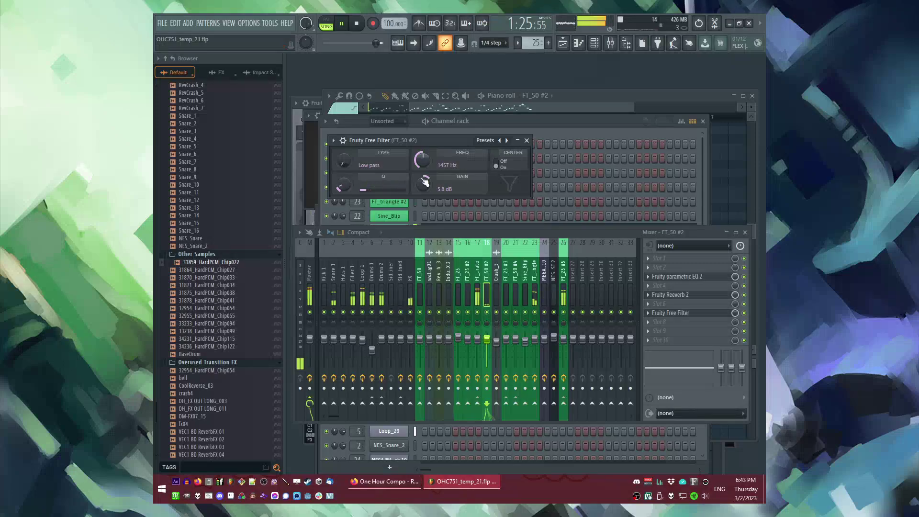
Step: Create an automation clip for the Free Filter frequency, spanning bars 37 to 40 on Track 1
right_click(424, 165)
left_click(435, 212)
right_click(424, 165)
left_click(447, 234)
left_click(593, 318)
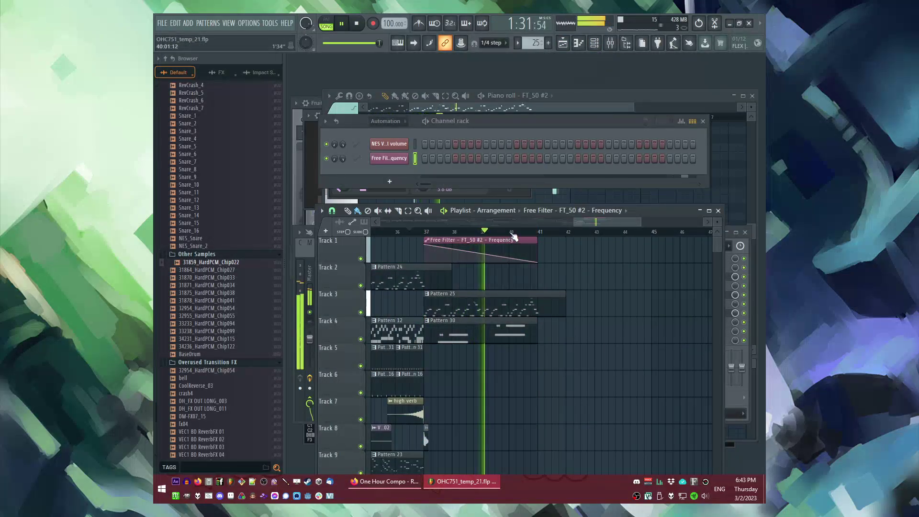
Step: Audition the filter sweep with Fruity Free Filter open, and raise the end point of its frequency automation clip
left_click(448, 232)
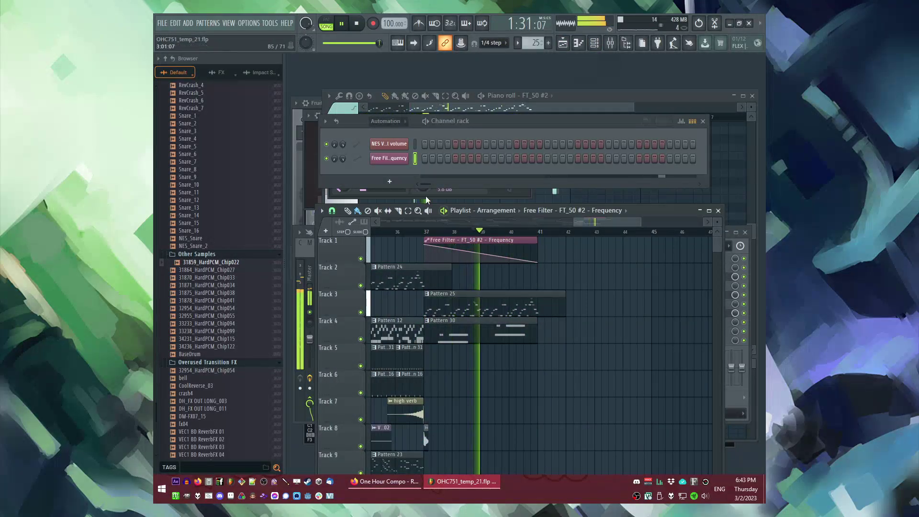
key("F9")
left_click(683, 313)
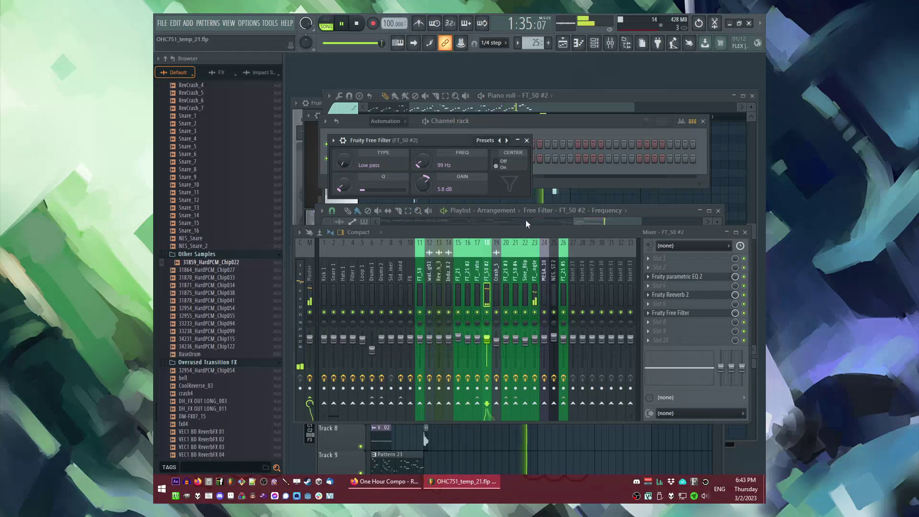
left_click(662, 215)
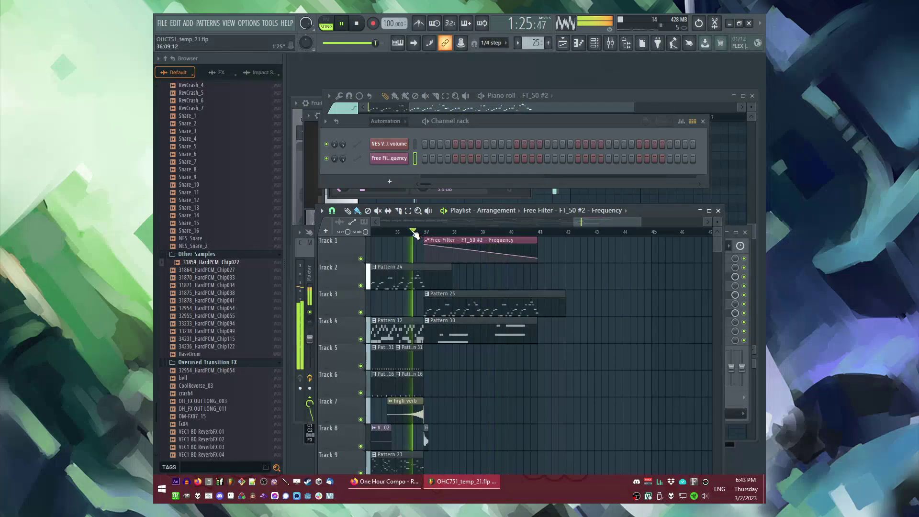
Step: Create Pattern 38 with mute/solo events for the Free Filter, and place it on Track 5 at bar 37
key("F9")
right_click(747, 318)
left_click(718, 335)
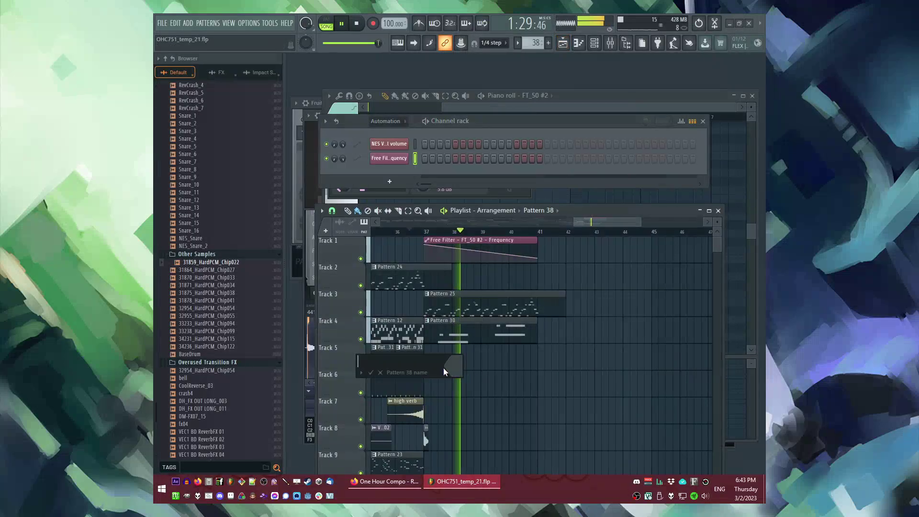
key("F9")
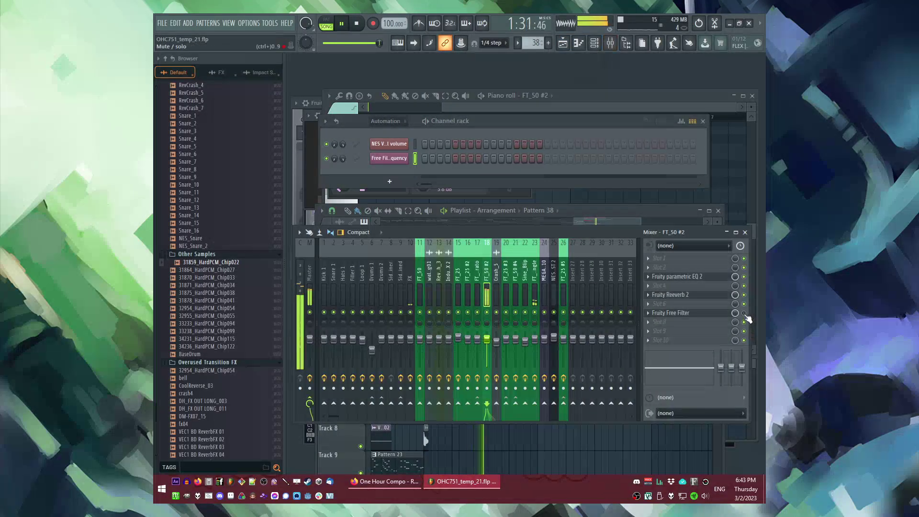
right_click(747, 319)
left_click(707, 332)
left_click(344, 133)
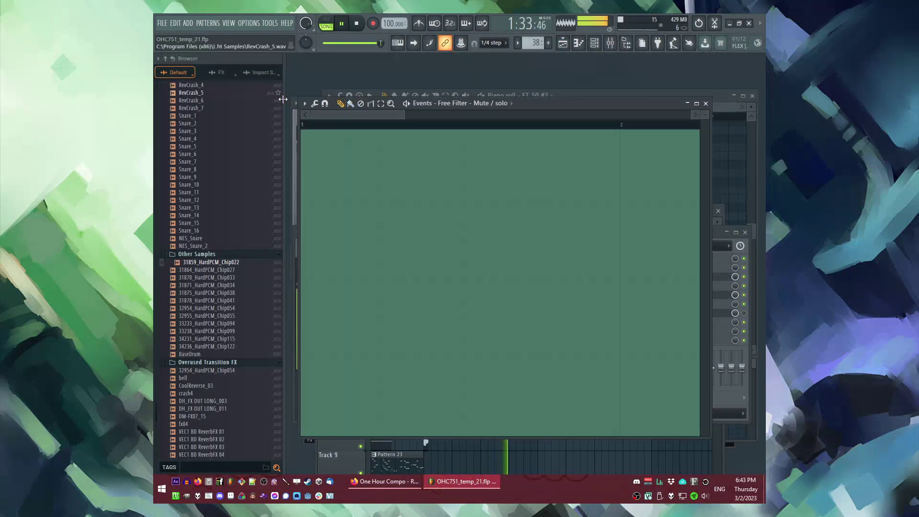
key("F6")
key("F5")
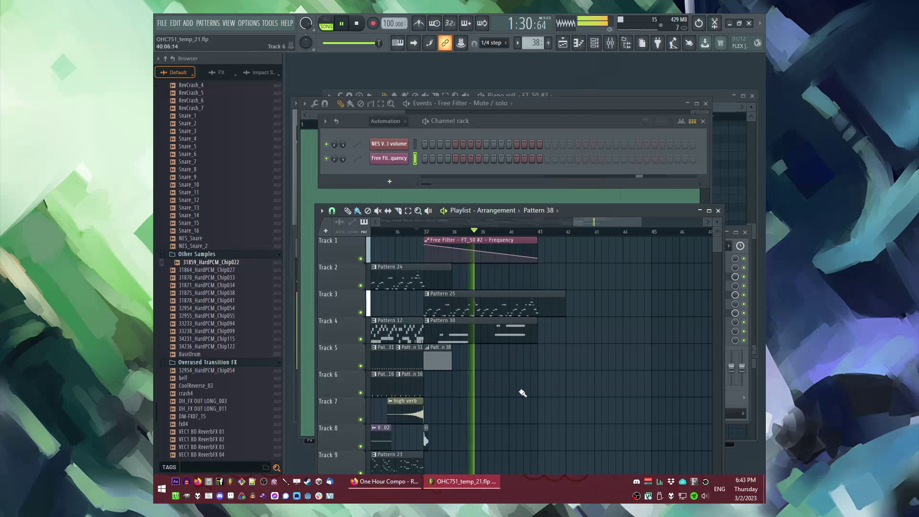
Step: Duplicate Pattern 30 on Track 4 to bar 41, and place another event pattern on Track 5 at bar 41
scroll(555, 386, "down", 2)
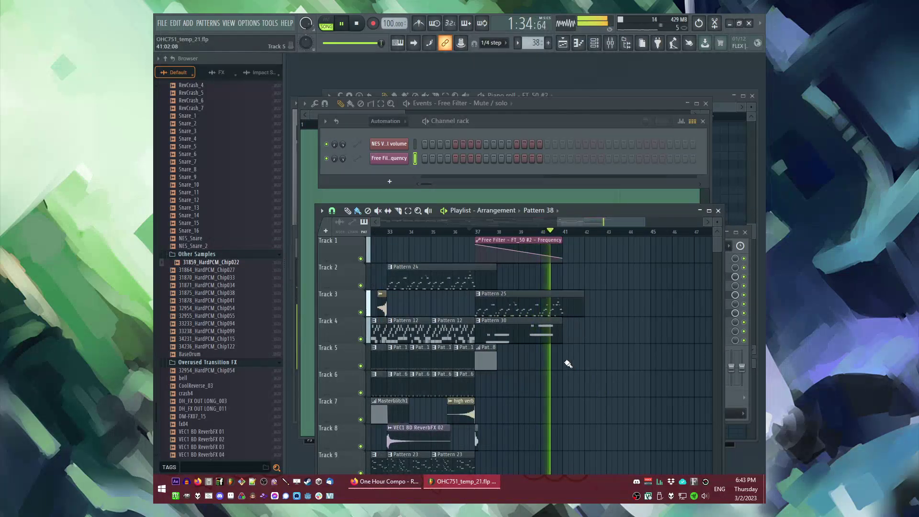
left_click_drag(568, 364, 476, 320)
key("ctrl+b")
key("space")
key("space")
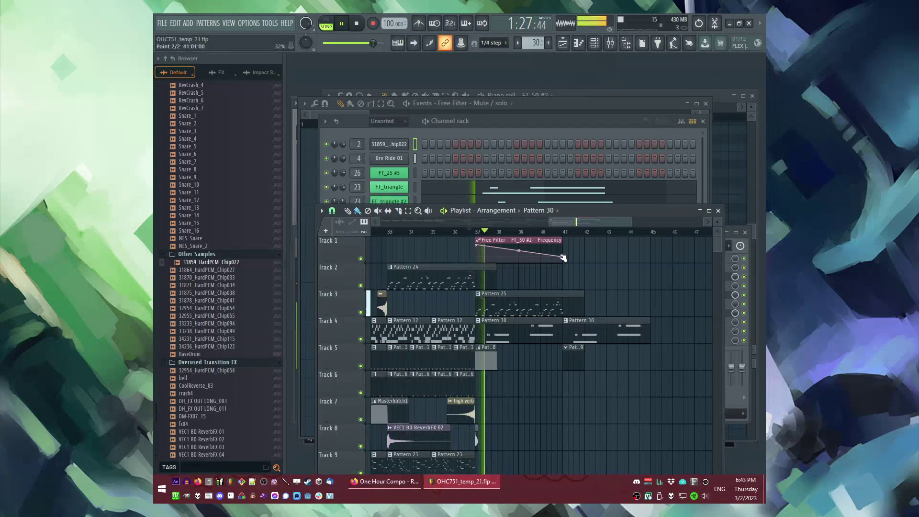
Step: Adjust the end point of the filter frequency automation, and place Pattern 9 on Track 6 at bars 37, 39, 41 and 43
left_click(563, 258)
scroll(431, 311, "left", 10)
left_click_drag(439, 313, 533, 378)
scroll(611, 421, "down", 3)
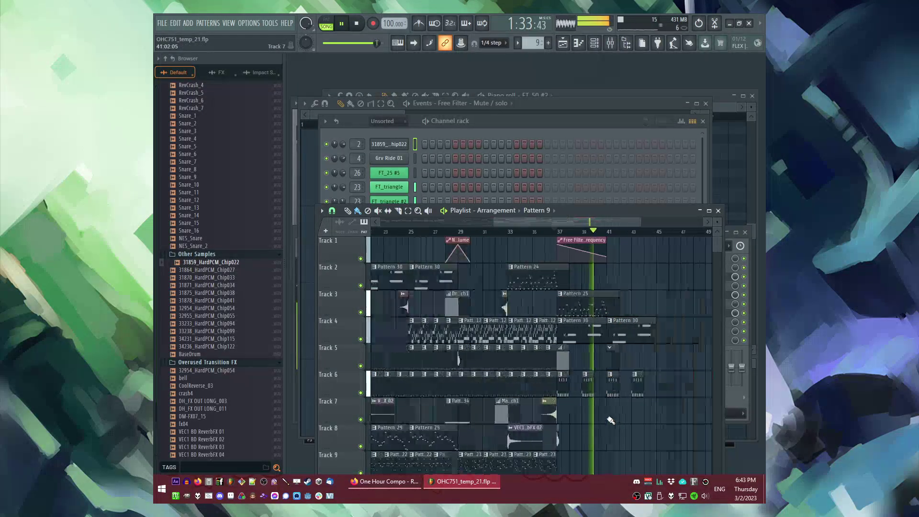
Step: Add two short effect samples, one on Track 7 at bar 38 and one on Track 6 just before bar 40
scroll(615, 362, "down", 4)
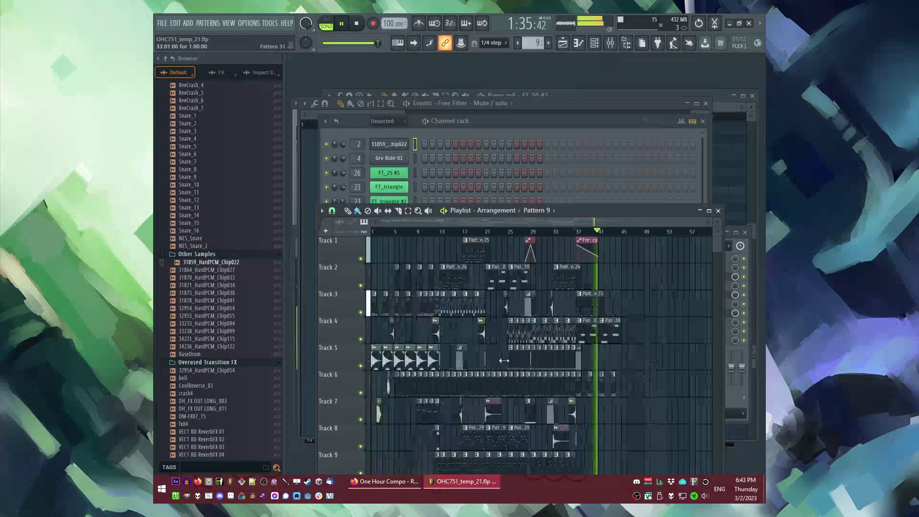
scroll(564, 383, "up", 5)
scroll(563, 383, "down", 2)
left_click_drag(622, 410, 534, 410)
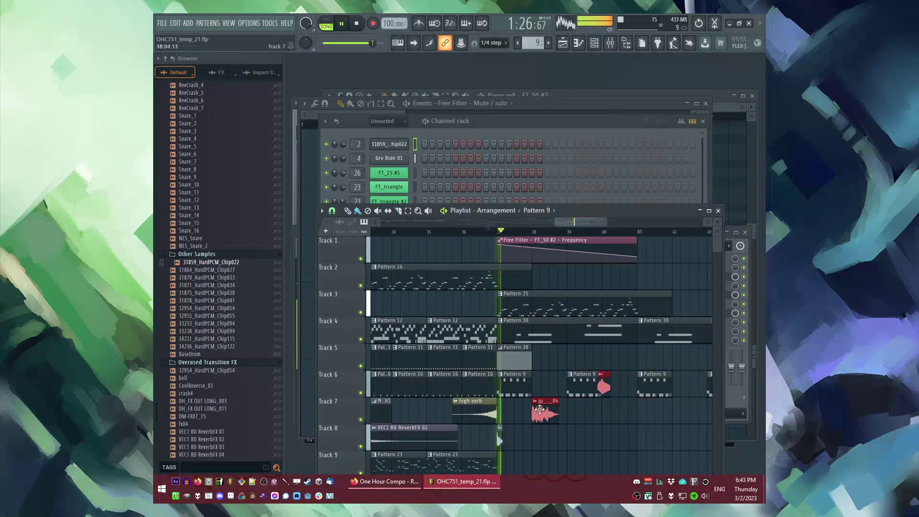
left_click(612, 358)
Step: Copy all clips in bars 13 to 20, including the lead-in reverb, and paste them from bar 45 one track lower
scroll(360, 327, "down", 3)
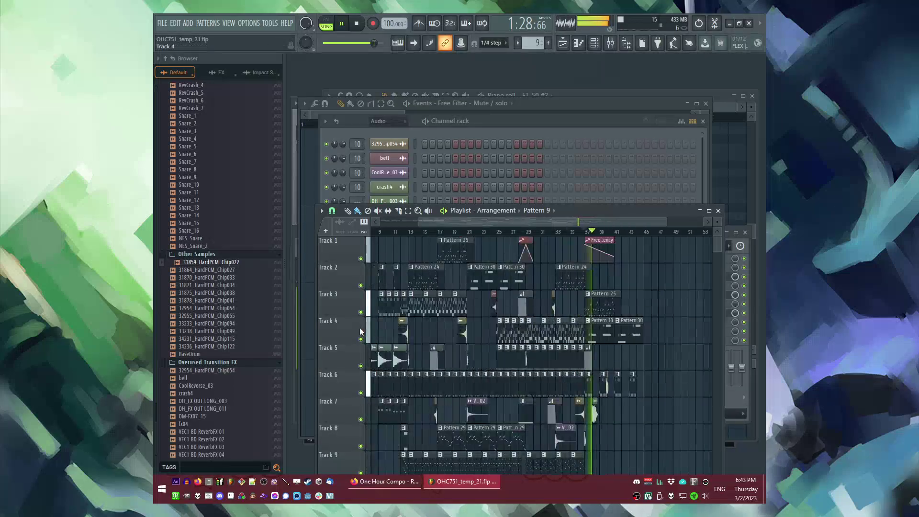
scroll(427, 323, "down", 3)
scroll(440, 239, "up", 3)
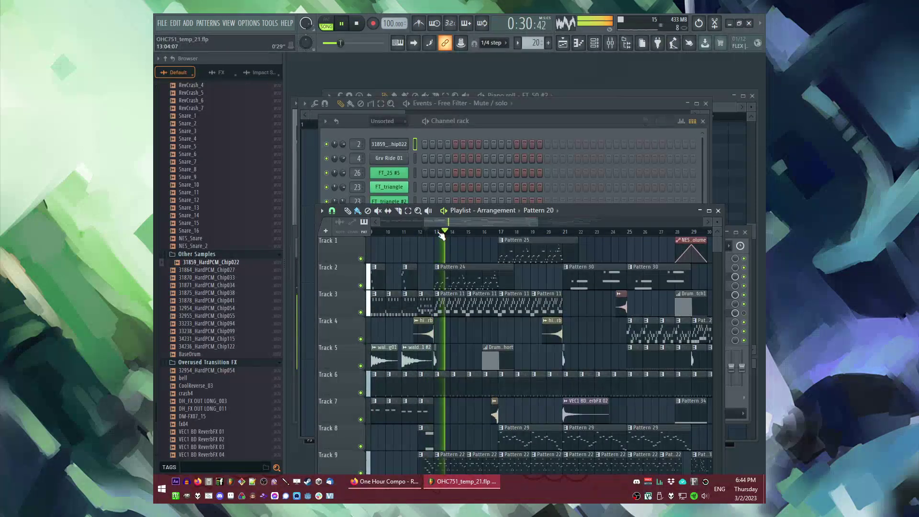
left_click_drag(490, 233, 568, 241)
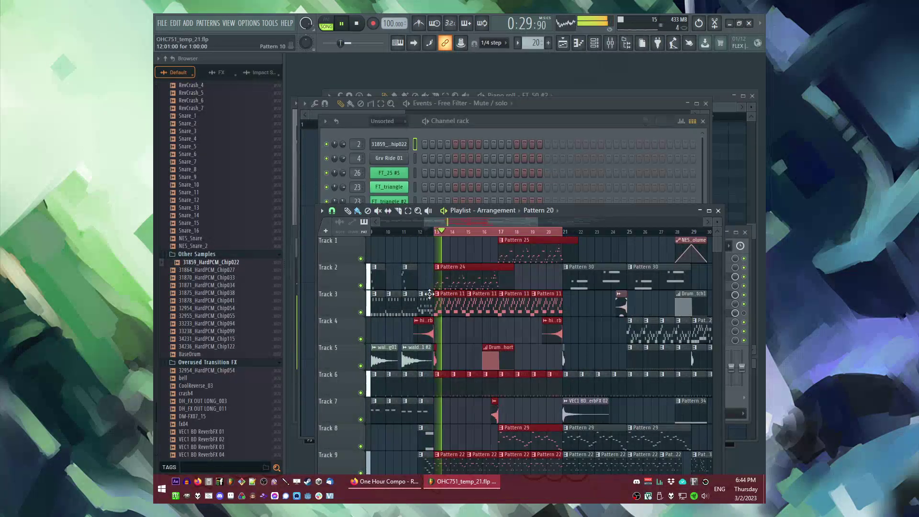
left_click_drag(450, 303, 576, 340)
left_click(519, 236)
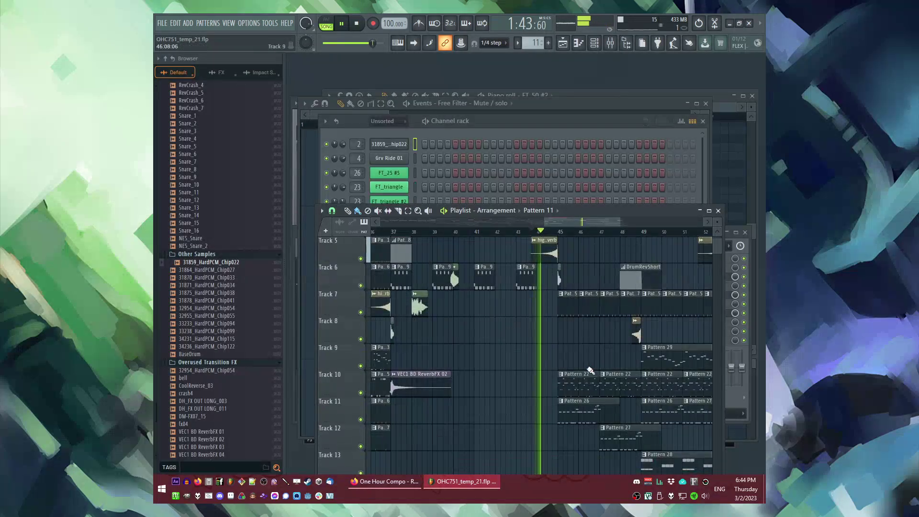
Step: Listen through the transition into bar 45, and delete the pasted Pattern 24 and Pattern 25 clips from Tracks 2 and 3
scroll(539, 364, "down", 1)
scroll(539, 364, "down", 2)
scroll(496, 342, "up", 3)
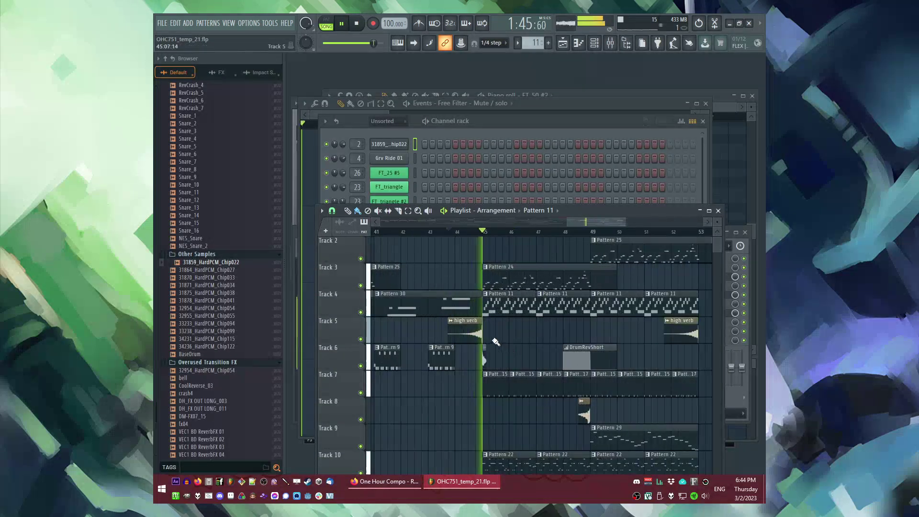
scroll(527, 342, "down", 2)
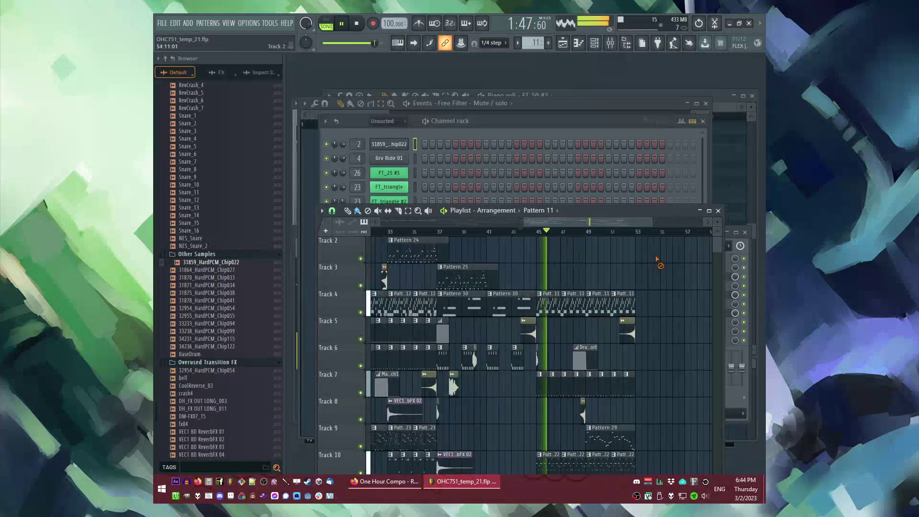
Step: Copy the Pattern 20 and Pattern 21 clips to bar 44 on Tracks 8 and 9, and replay the lead-in to bar 45
scroll(583, 268, "up", 3)
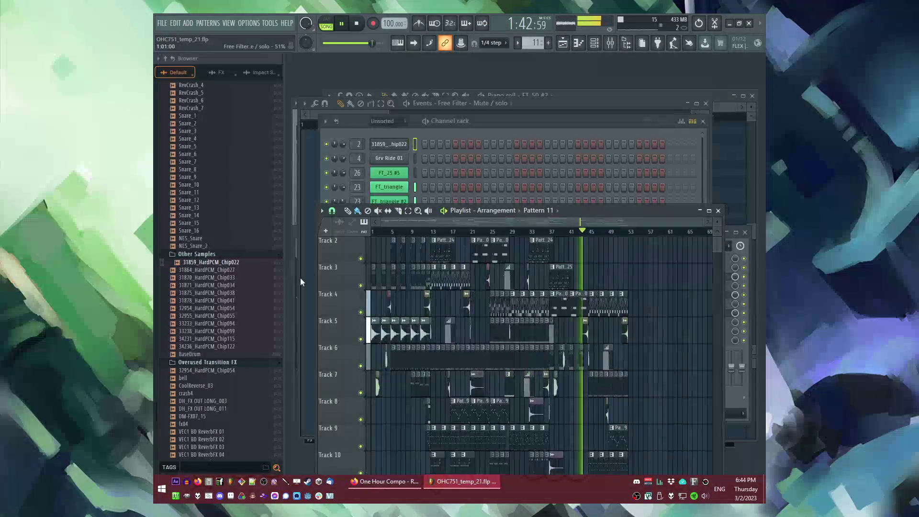
scroll(397, 326, "up", 2)
scroll(529, 410, "up", 3)
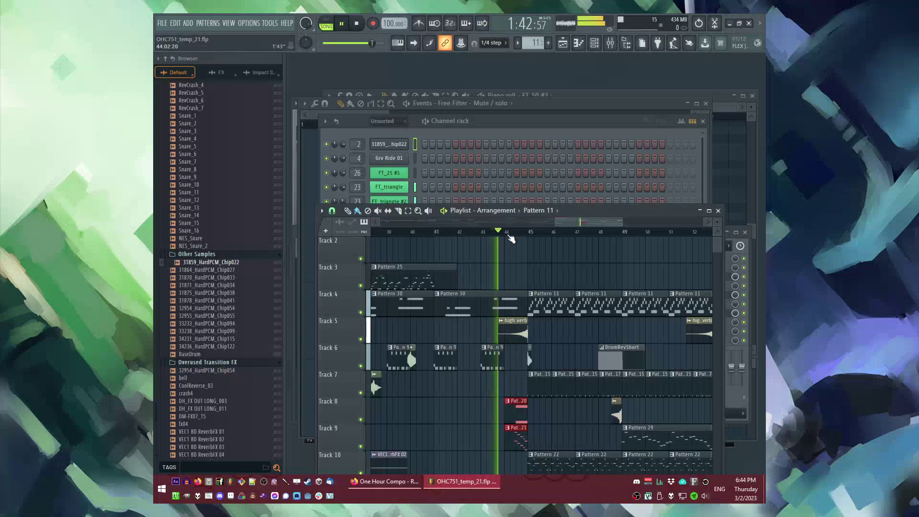
scroll(575, 277, "down", 4)
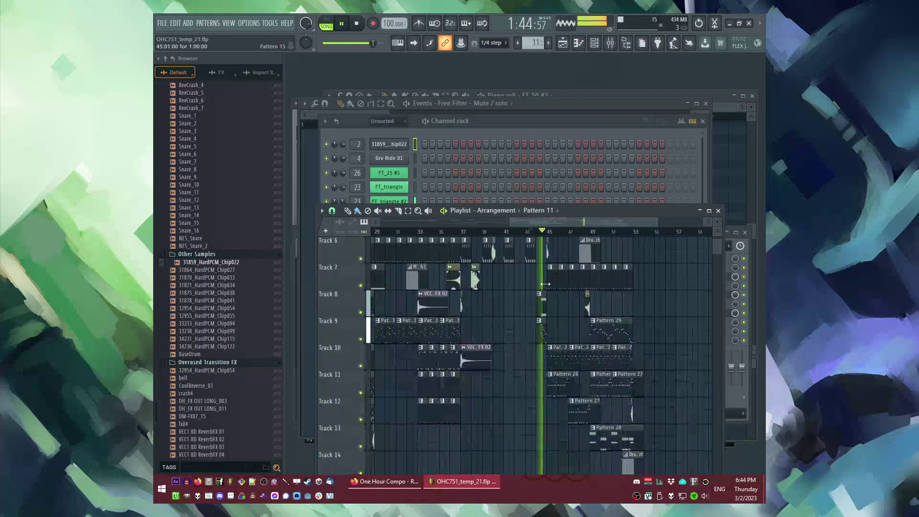
Step: Copy the waldorf_bing01 and waldorf_bing01 #2 clips from the intro on Track 5 to Track 7 at bars 41 and 43
scroll(477, 357, "up", 2)
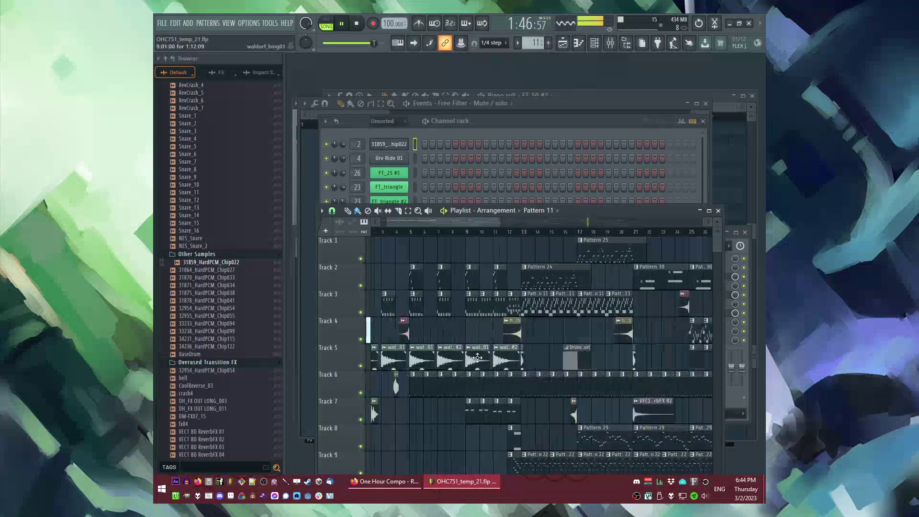
left_click(417, 355)
scroll(498, 366, "down", 4)
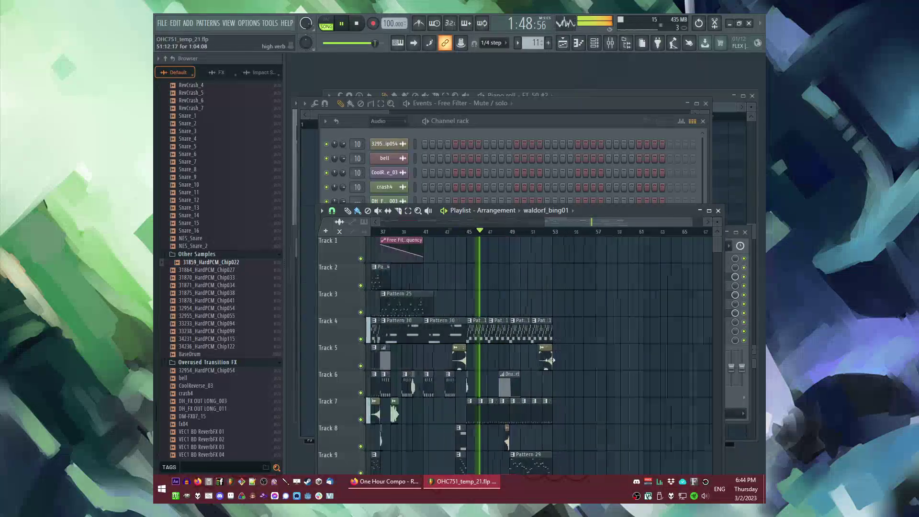
scroll(498, 366, "up", 6)
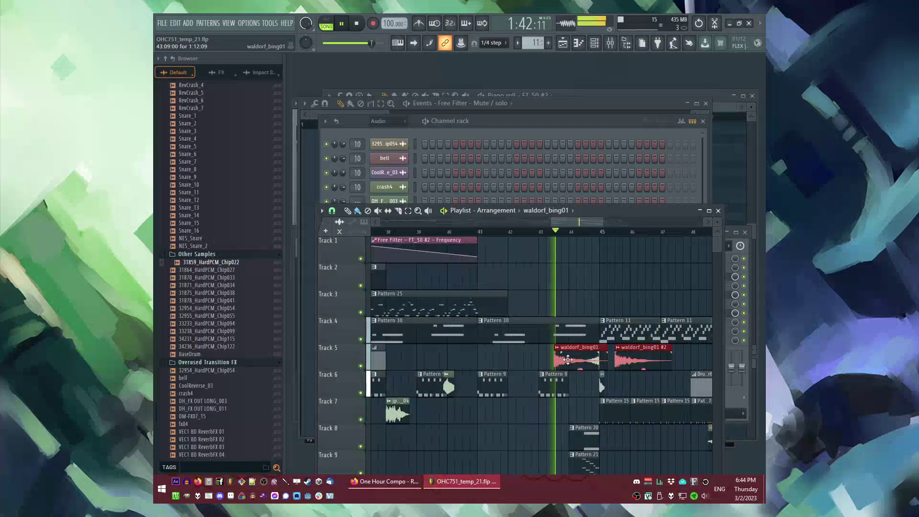
left_click_drag(492, 362, 498, 422)
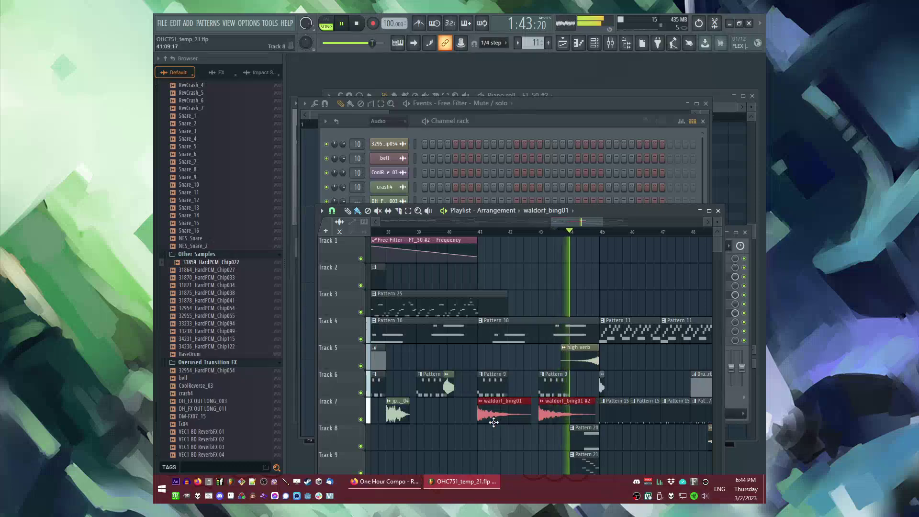
Step: Replace the waldorf_bing01 #2 clip at bar 43 on Track 7 with waldorf_bing01, and replay the breakdown around bars 40 to 44
left_click(487, 234)
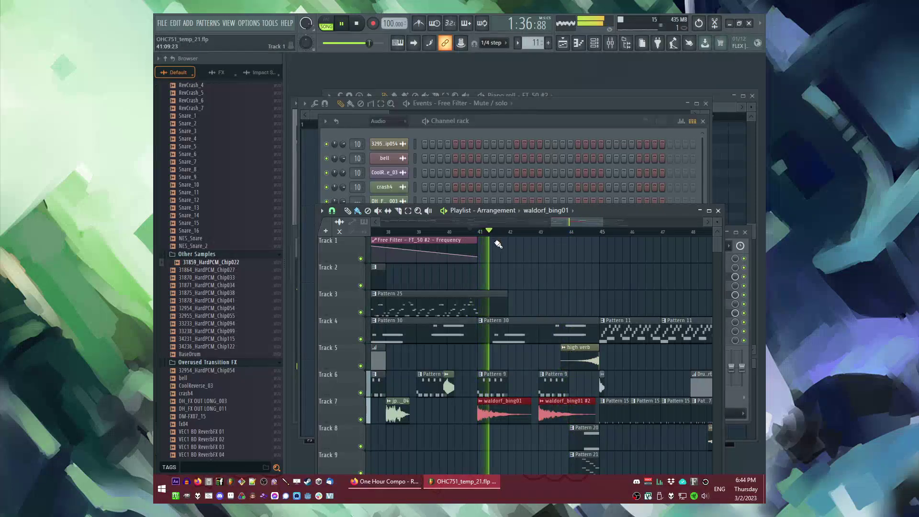
left_click(537, 414)
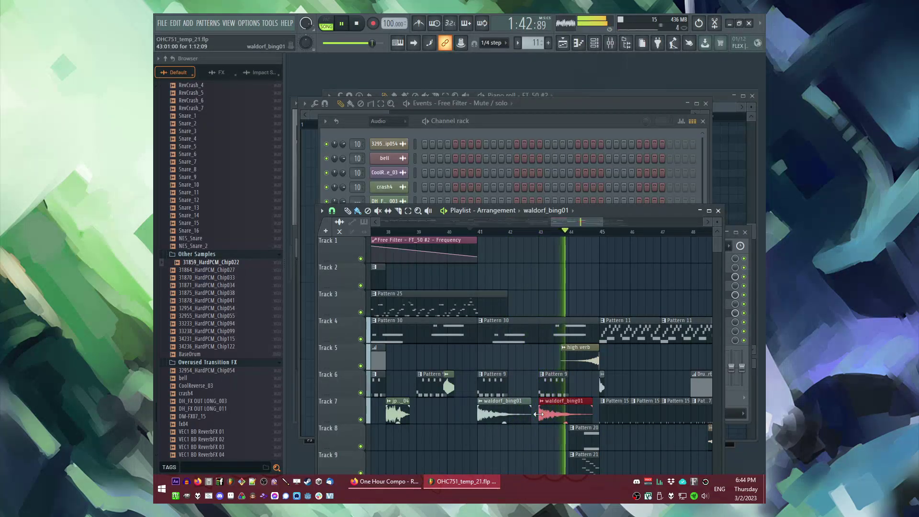
key("space")
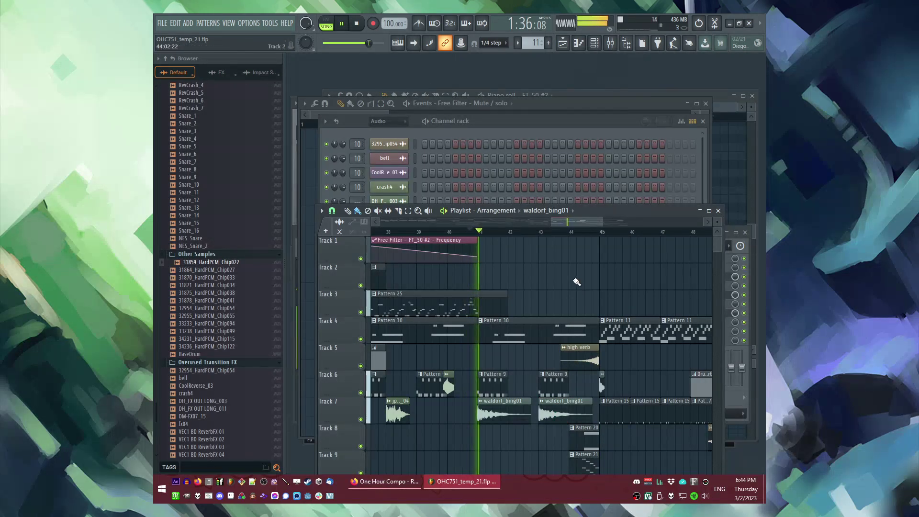
left_click(436, 231)
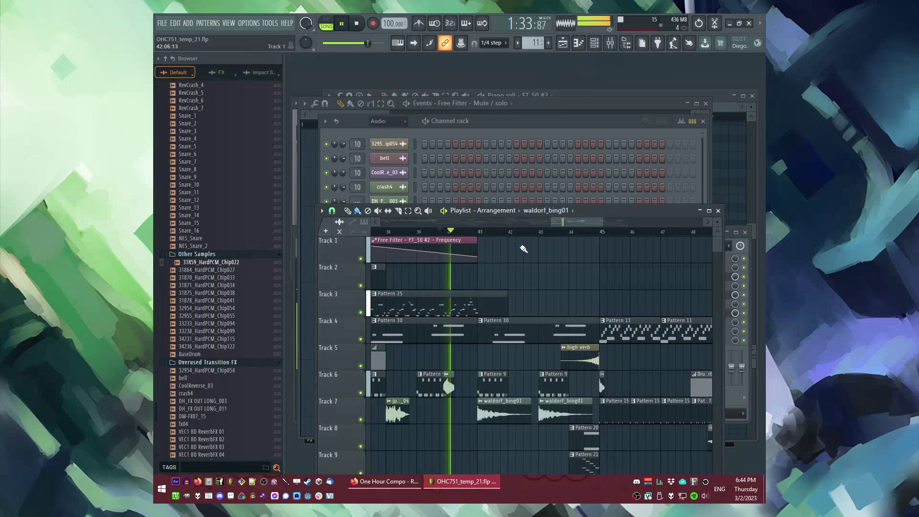
Step: Copy the NES VST 2 channel volume automation and Pattern 34 from bar 28 to bar 40, placing them on Tracks 2 and 8
scroll(526, 244, "down", 2)
scroll(555, 416, "down", 4)
scroll(538, 308, "up", 2)
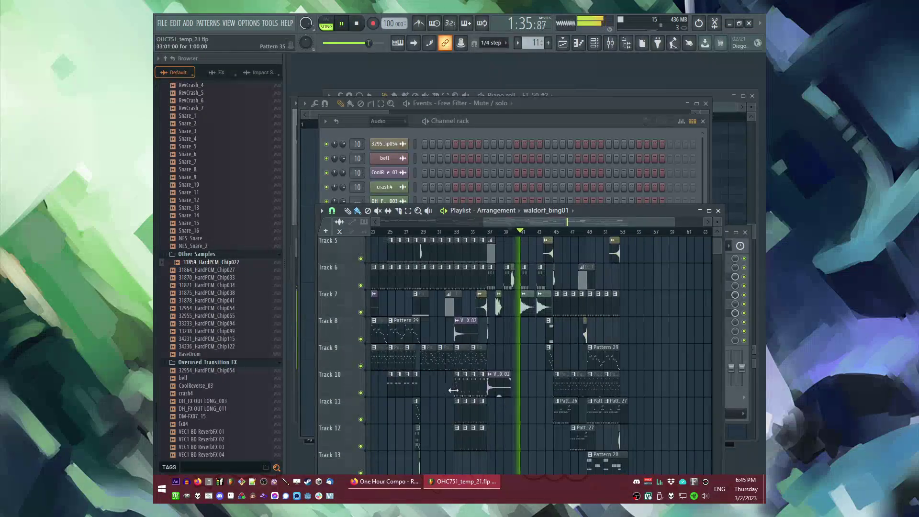
scroll(537, 353, "left", 4)
left_click(418, 357)
scroll(440, 378, "up", 2)
key("ctrl+v")
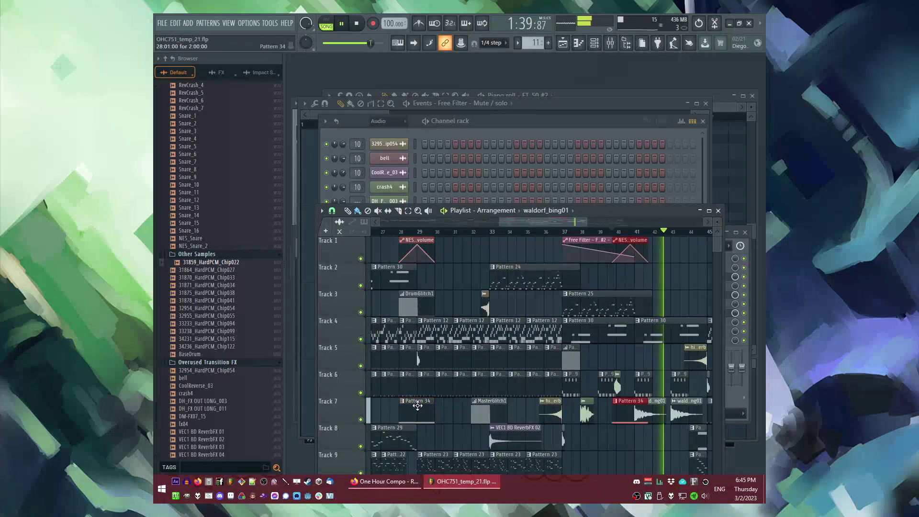
left_click(627, 420)
scroll(626, 420, "up", 4)
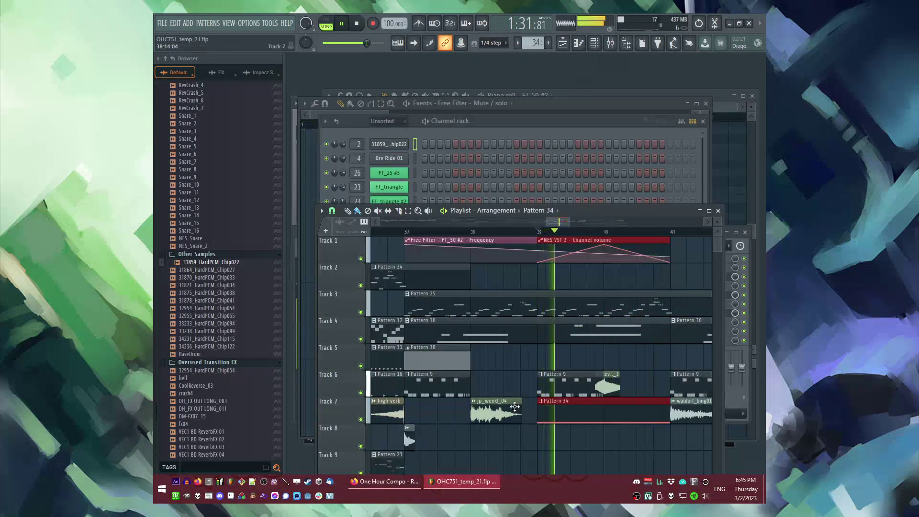
scroll(508, 393, "down", 4)
left_click_drag(545, 414, 581, 466)
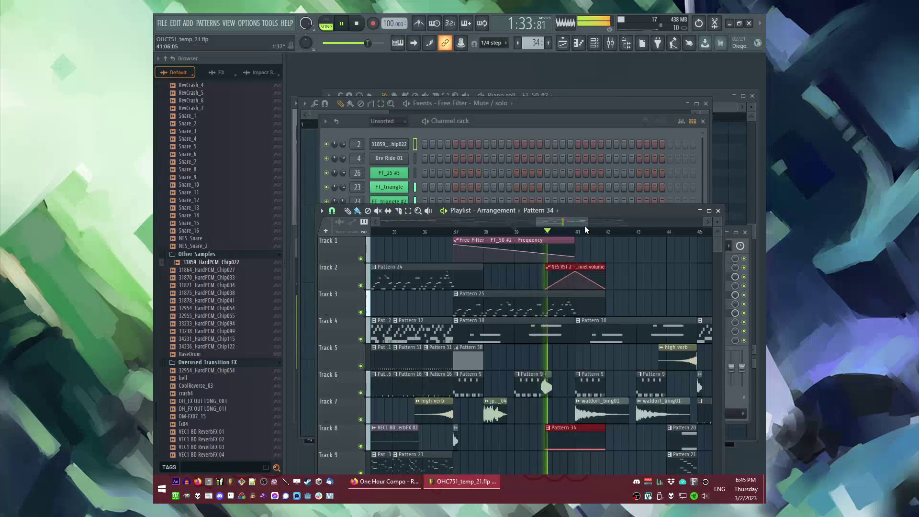
Step: Listen through the breakdown from bar 40 into bar 45, and compare it with the earlier section around bars 6 to 24
left_click_drag(569, 222, 584, 226)
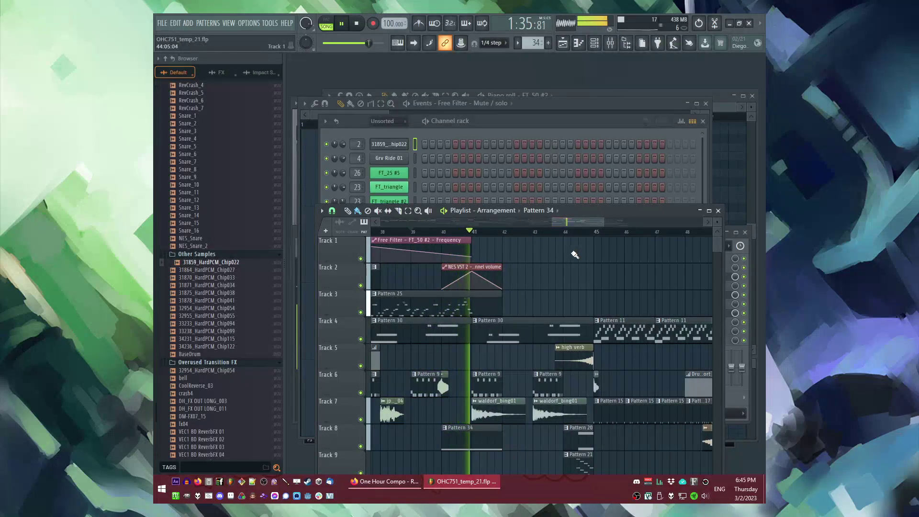
scroll(570, 261, "down", 2)
scroll(550, 277, "up", 2)
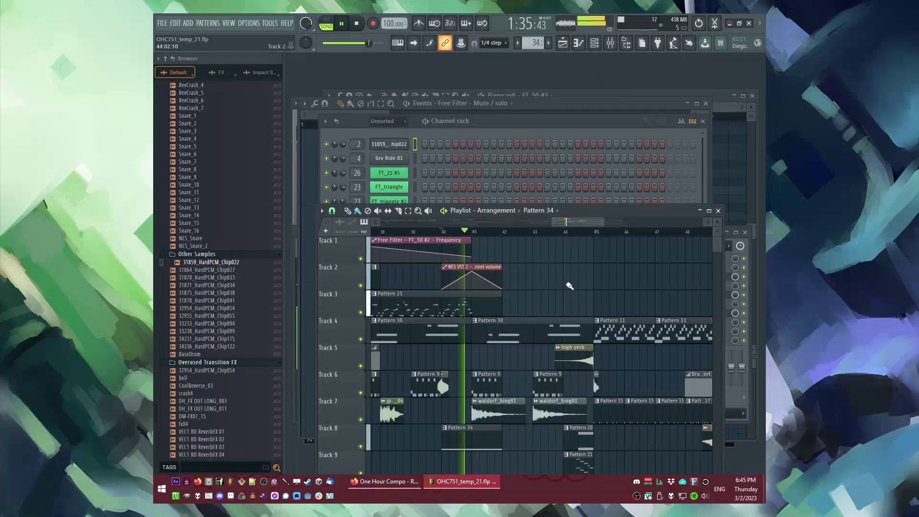
scroll(569, 286, "down", 2)
scroll(582, 292, "up", 1)
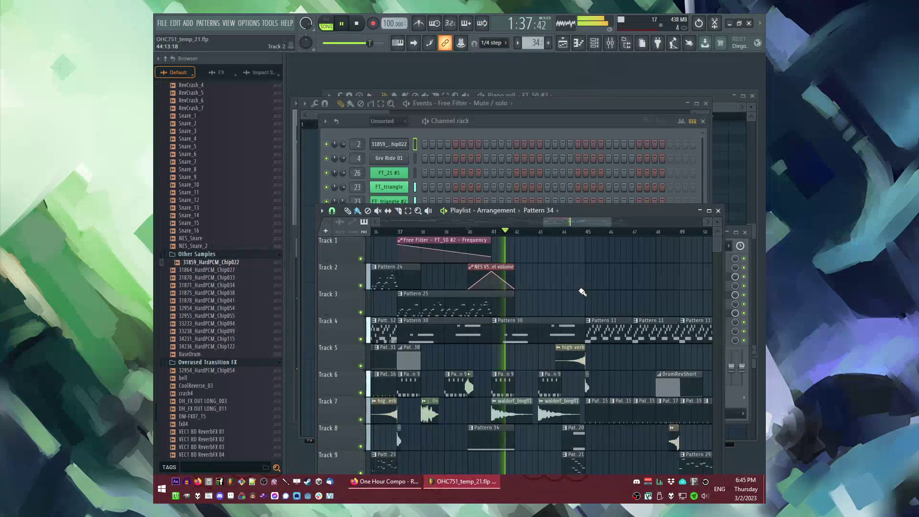
scroll(504, 301, "down", 2)
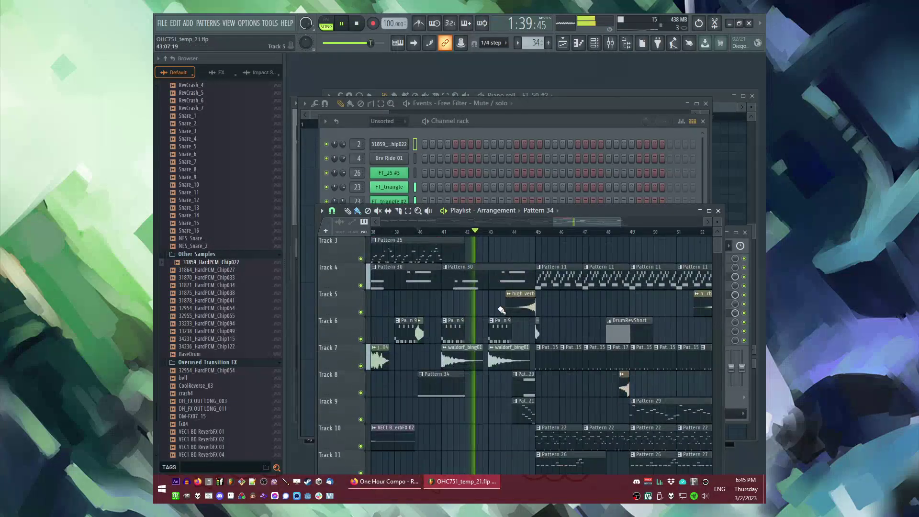
scroll(507, 309, "up", 2)
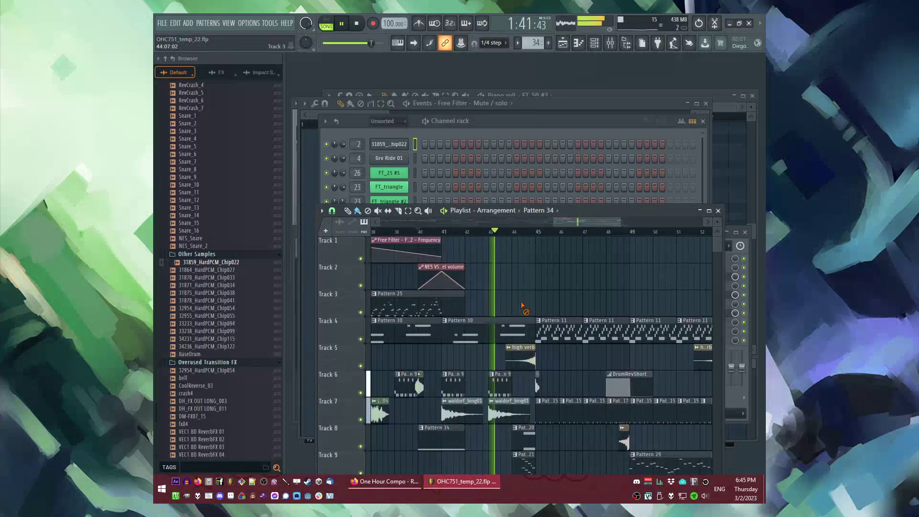
scroll(526, 300, "down", 2)
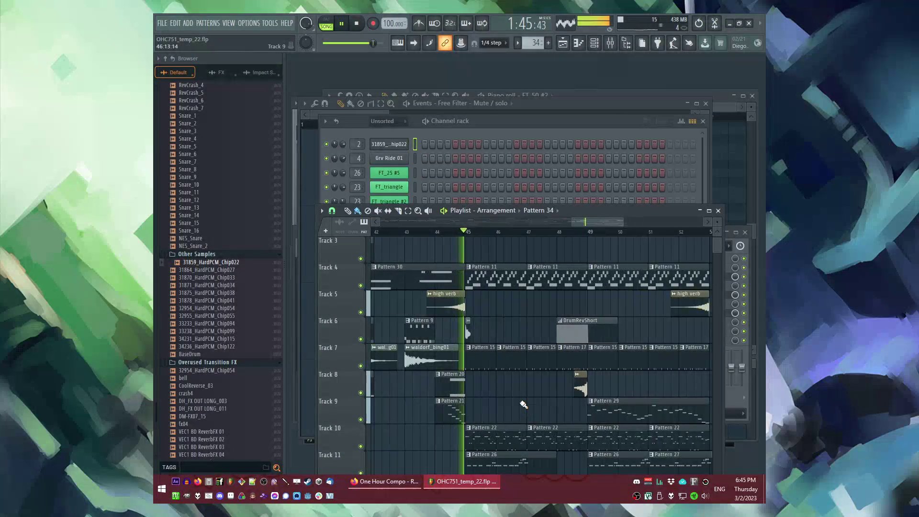
scroll(523, 403, "down", 2, "ctrl")
scroll(486, 248, "up", 2)
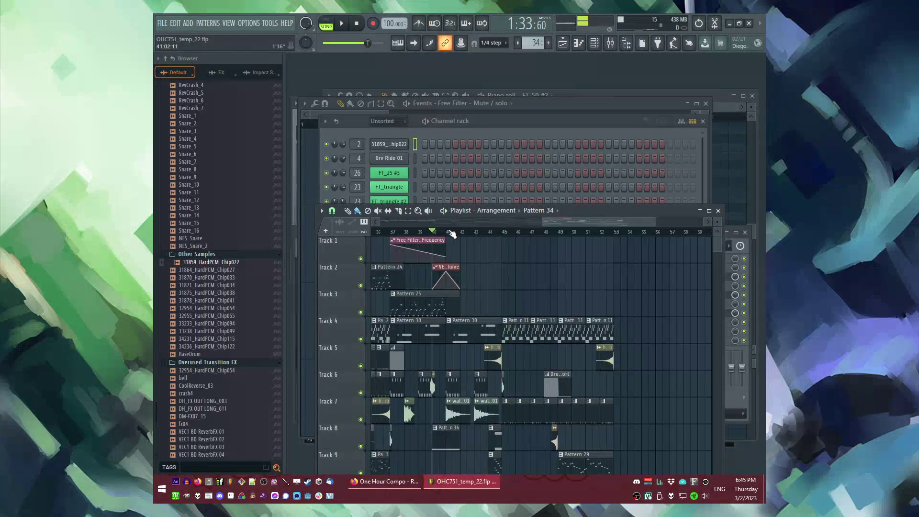
scroll(528, 357, "left", 10)
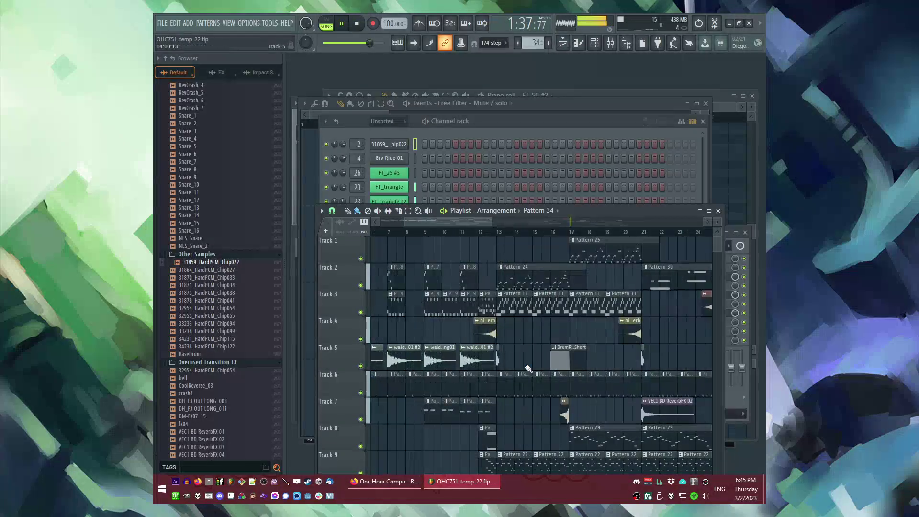
Step: Try four Pattern 31 clips on Track 10 in bars 41 to 44
scroll(474, 383, "right", 10)
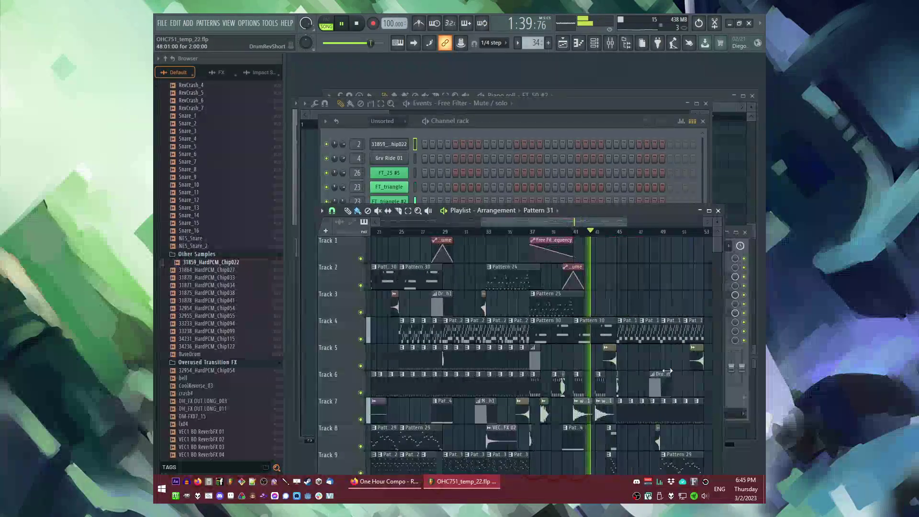
scroll(459, 364, "up", 2, "ctrl")
scroll(459, 363, "down", 4)
left_click(423, 394)
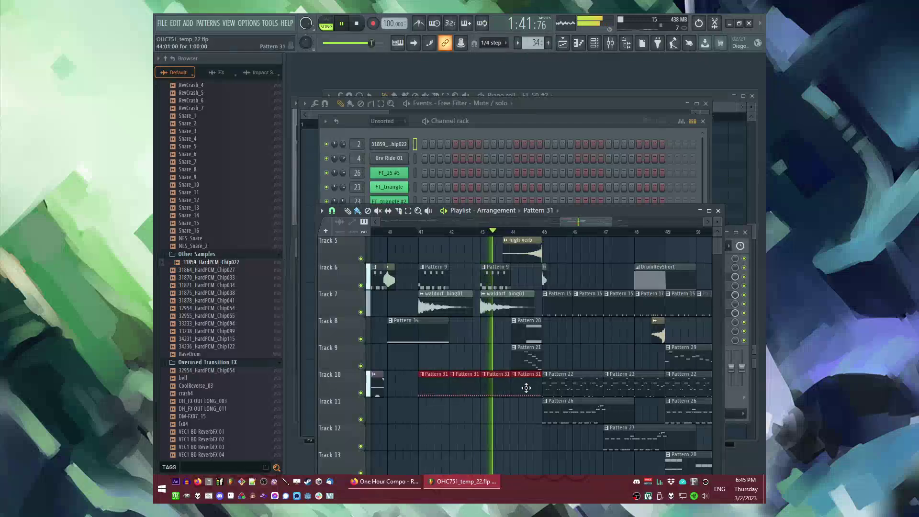
Step: Copy the Pattern 36 clip from bar 33 and place it four times on Track 11 in bars 41 to 44
scroll(525, 387, "left", 6)
scroll(450, 460, "up", 1)
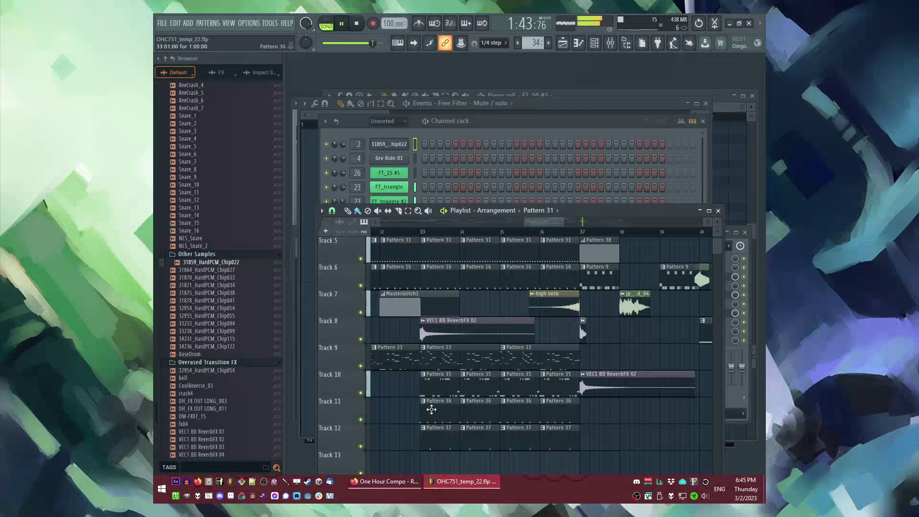
left_click(431, 409)
scroll(431, 409, "right", 8)
scroll(460, 412, "down", 1, "ctrl")
left_click_drag(454, 407, 550, 402)
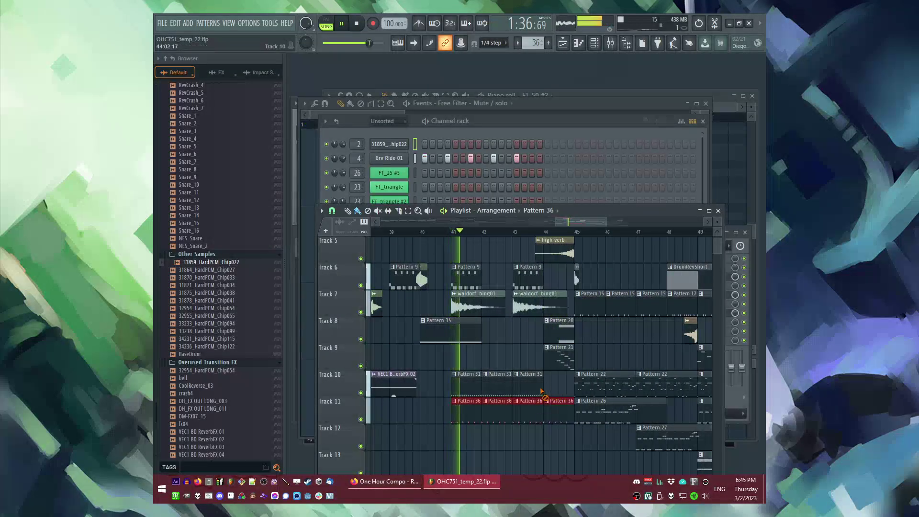
Step: Delete the Pattern 31 clips from Track 10 in bars 41 to 44
right_click(527, 383)
right_click(498, 383)
right_click(467, 383)
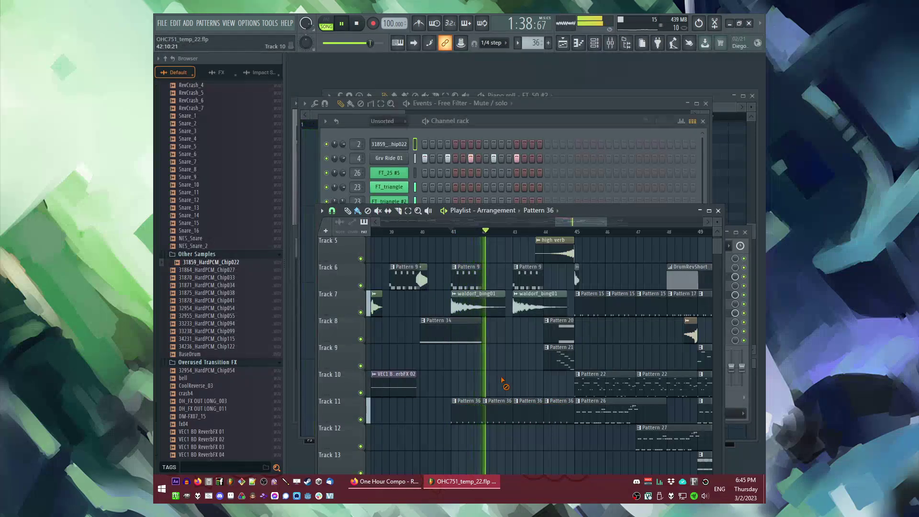
Step: Set the Grv Ride 01 channel's quick fade out to 41% and its volume to 71%
key("F7")
key("F6")
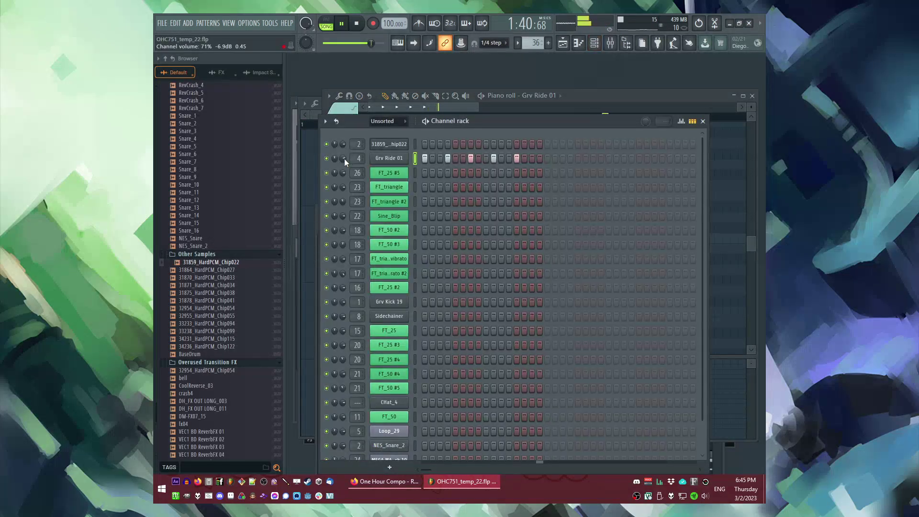
left_click(389, 158)
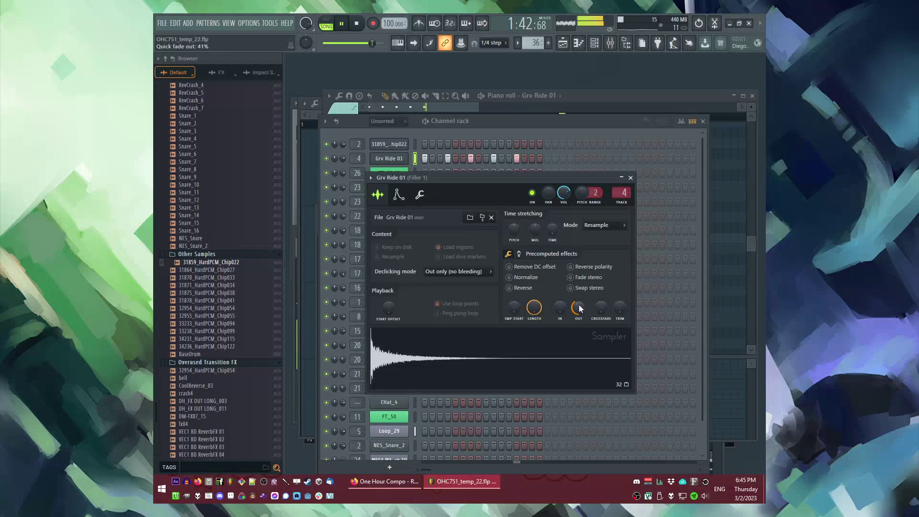
key("Escape")
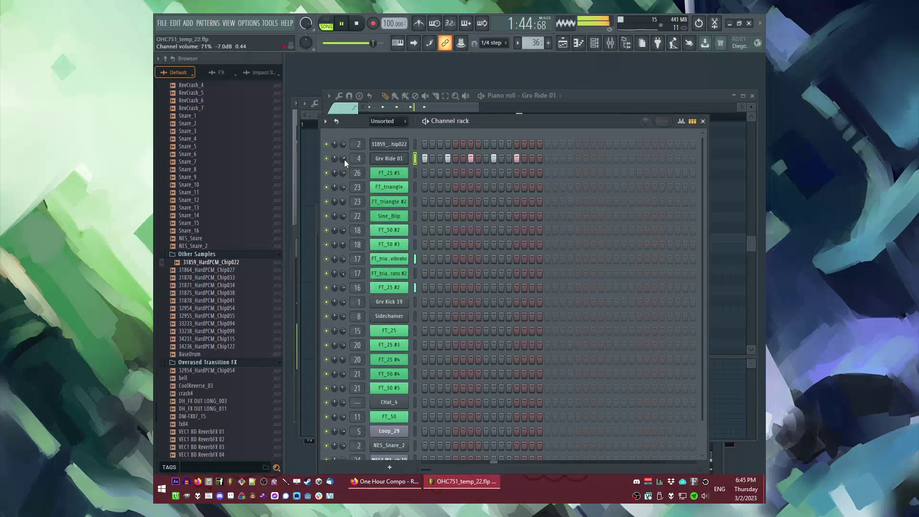
Step: Make the Pattern 36 clip at bar 44 unique, and add an extra Grv Ride 01 hit on step 15
key("F5")
right_click(551, 406)
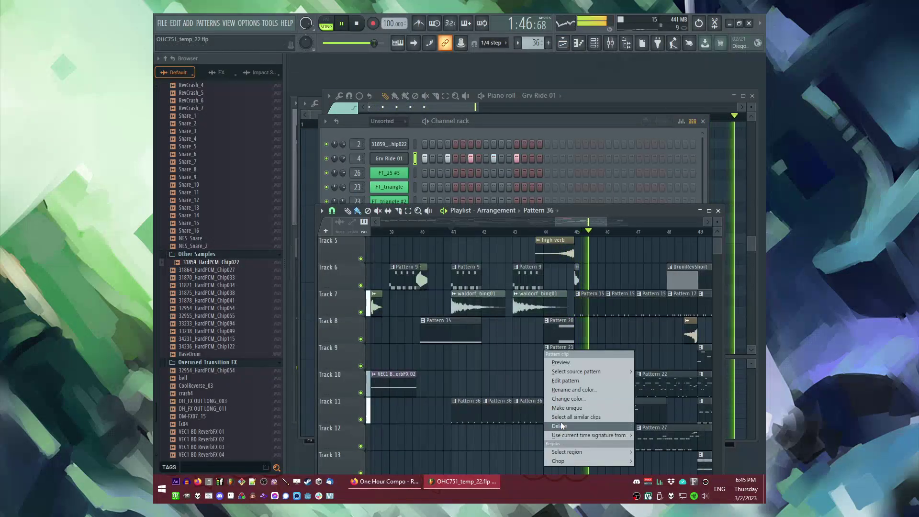
left_click(561, 421)
key("F7")
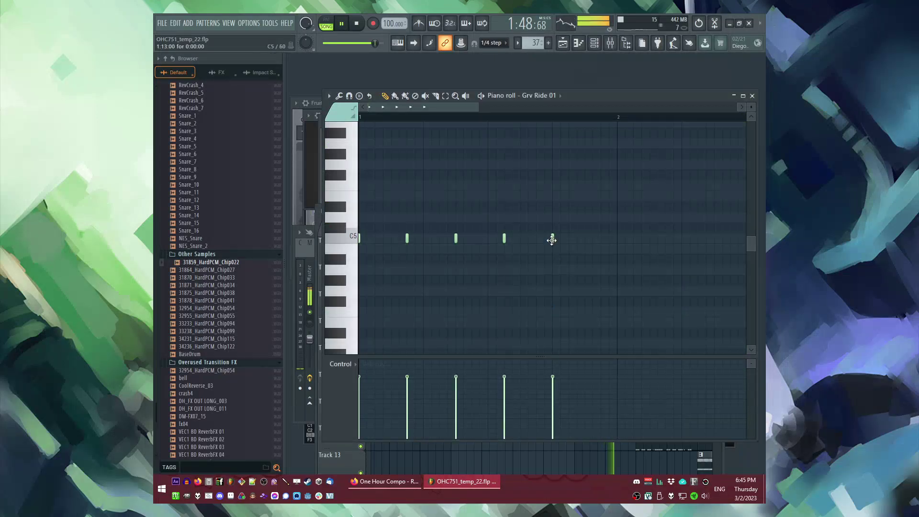
key("F5")
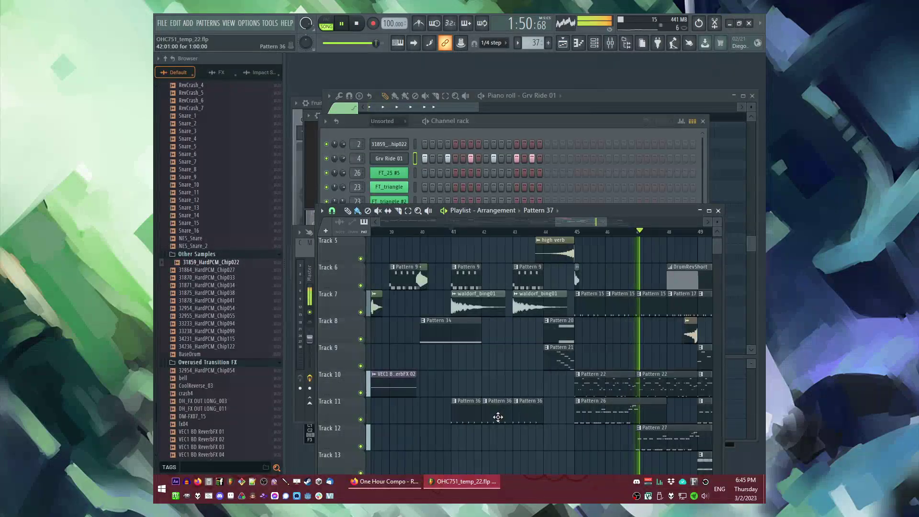
Step: Place Pattern 37 on Track 11 at bars 42 and 44, alternating with Pattern 36, and replay the lead-in to bar 45
left_click(498, 416)
left_click(481, 231)
left_click(510, 232)
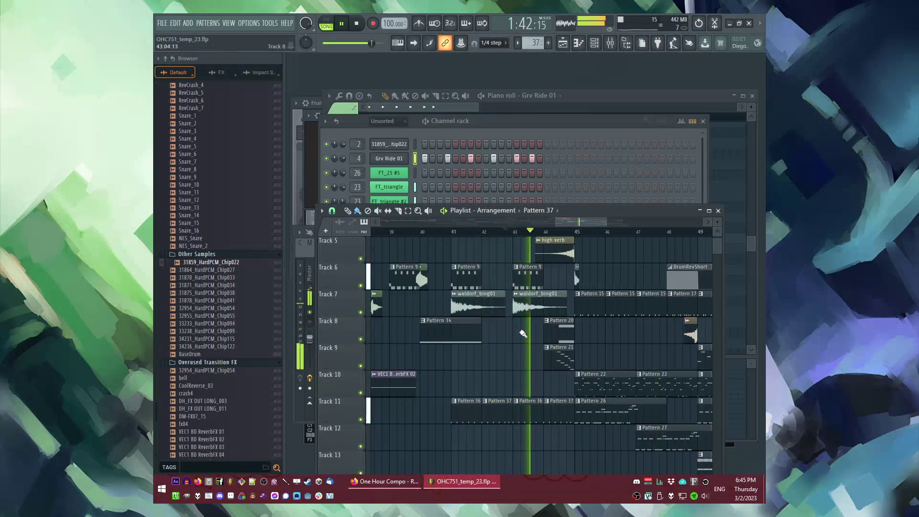
scroll(523, 348, "down", 2)
scroll(550, 359, "up", 4)
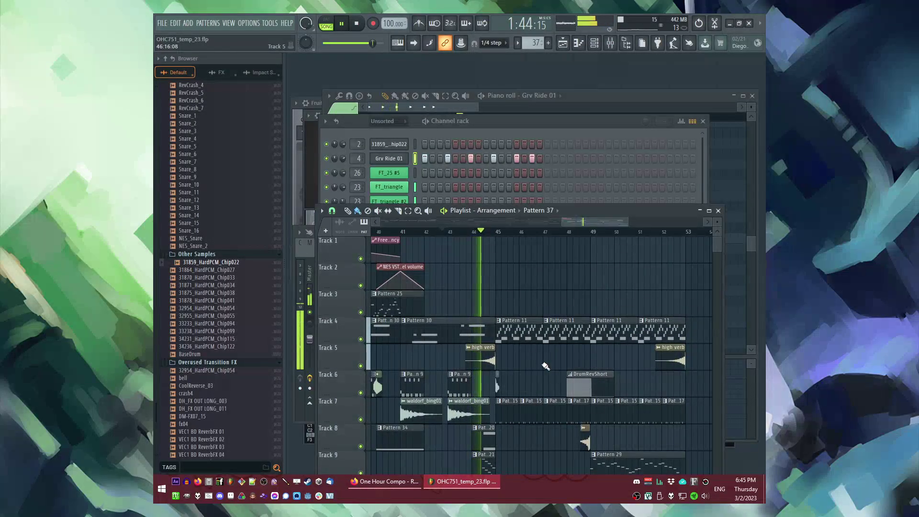
scroll(548, 367, "down", 6)
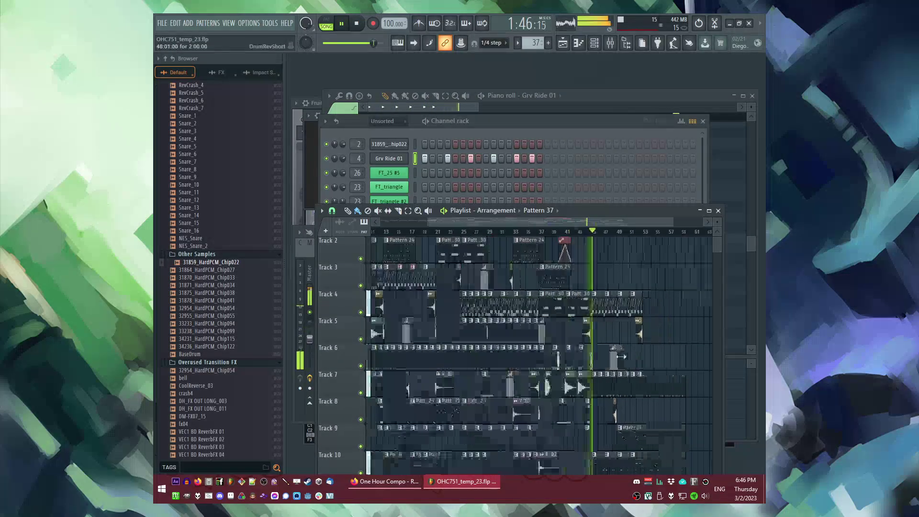
scroll(527, 364, "up", 2)
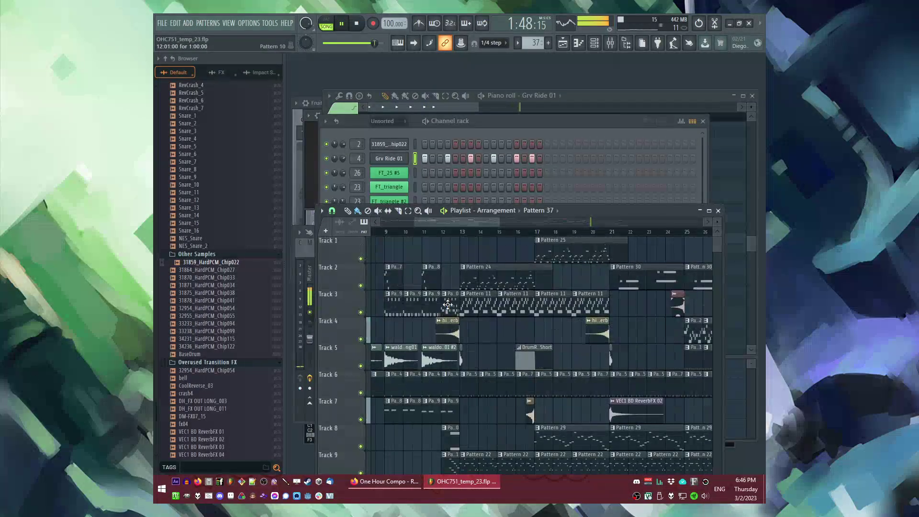
Step: Place a Pattern 10 clip on Track 3 at bar 44 and replay the lead-in to bar 45
scroll(617, 353, "up", 1)
scroll(618, 352, "up", 4)
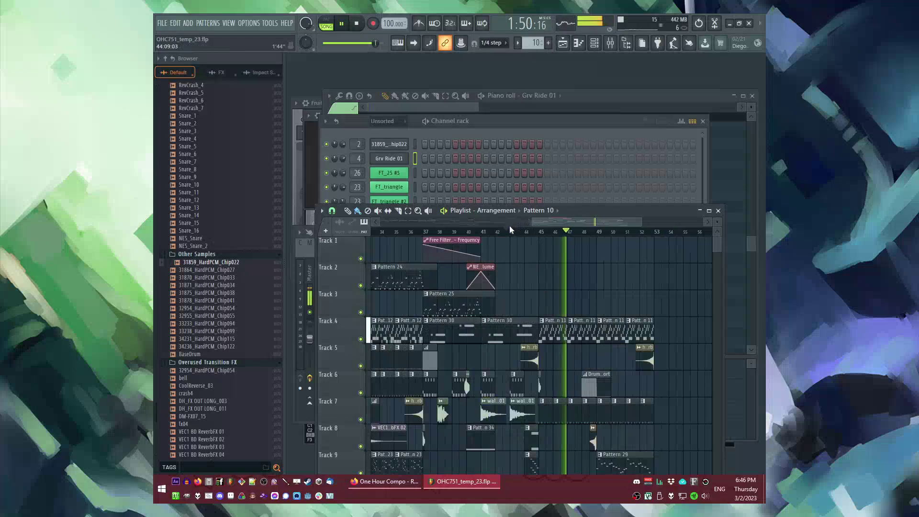
scroll(528, 255, "up", 3)
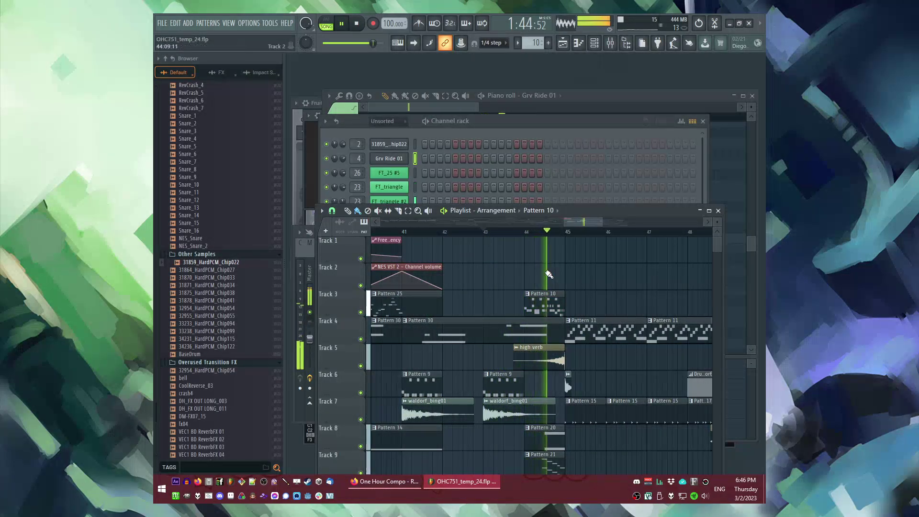
scroll(541, 273, "down", 1)
scroll(555, 289, "down", 1)
scroll(540, 302, "down", 4)
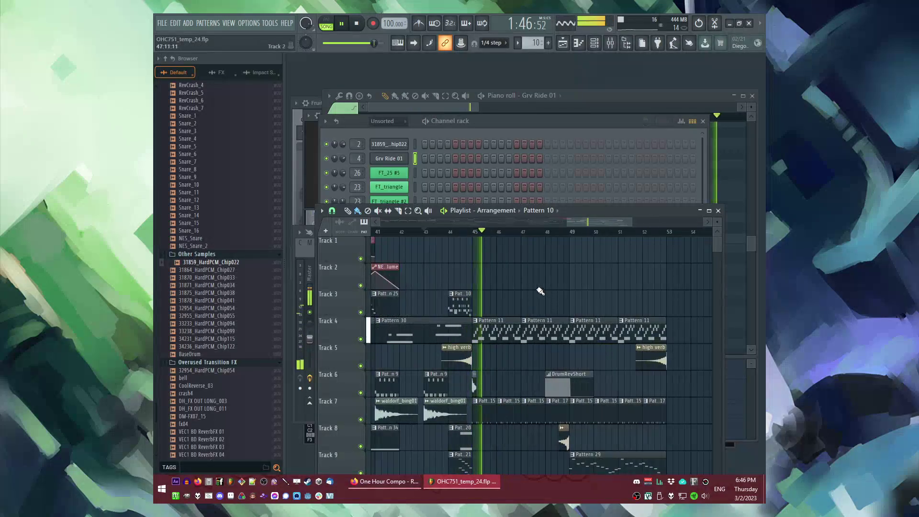
scroll(505, 307, "up", 4)
Step: Place a new empty pattern on Track 2 at bar 45 and add the browser's FT_25 preset as a new channel
left_click(468, 283)
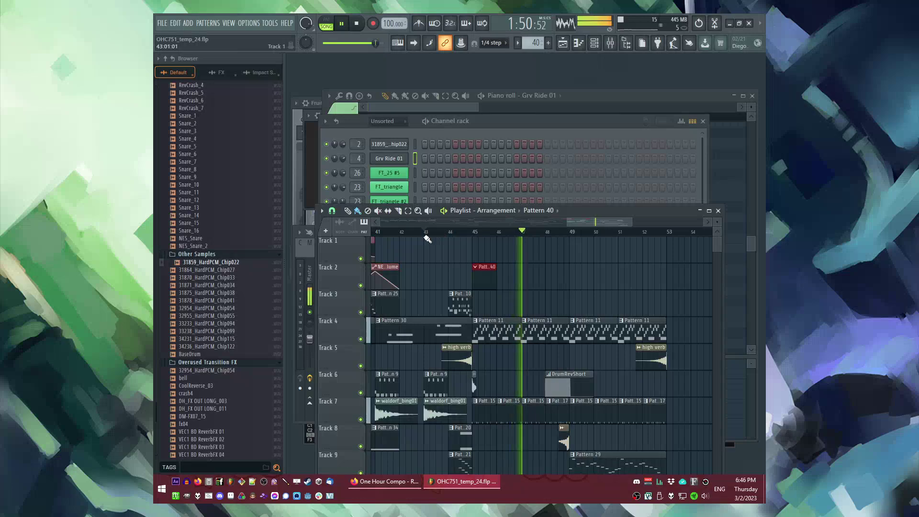
left_click(452, 232)
double_click(452, 240)
key("F6")
scroll(199, 300, "down", 10)
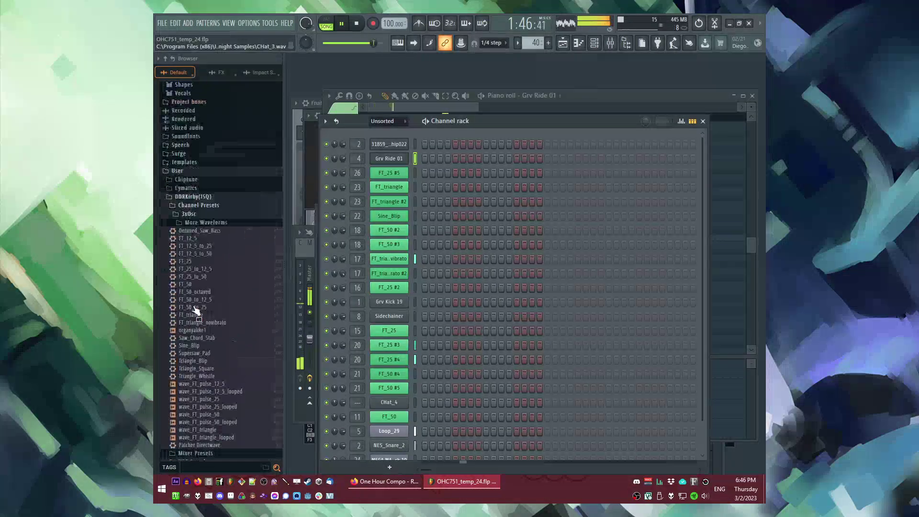
left_click_drag(380, 129, 522, 209)
Step: Try an alternating line of A4 and A5 notes for FT_25 #6 in the new pattern
right_click(401, 147)
left_click(425, 143)
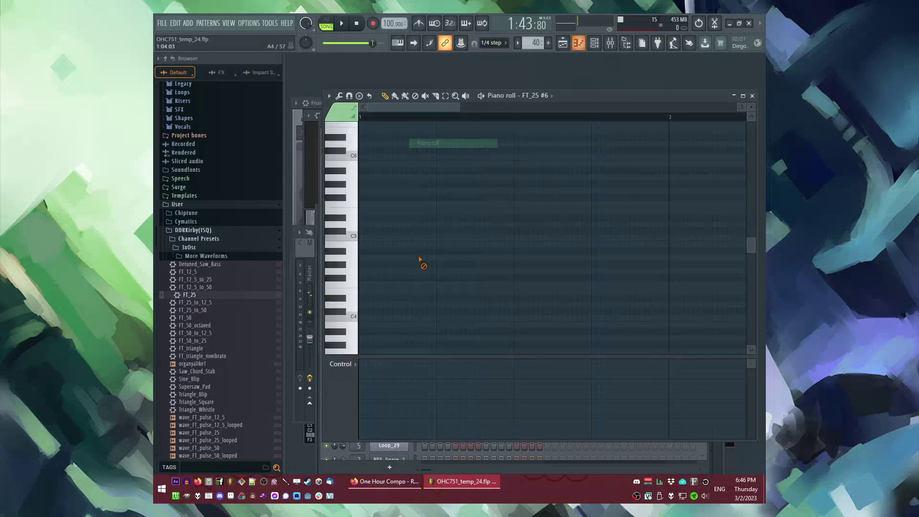
key("F5")
scroll(481, 335, "up", 5)
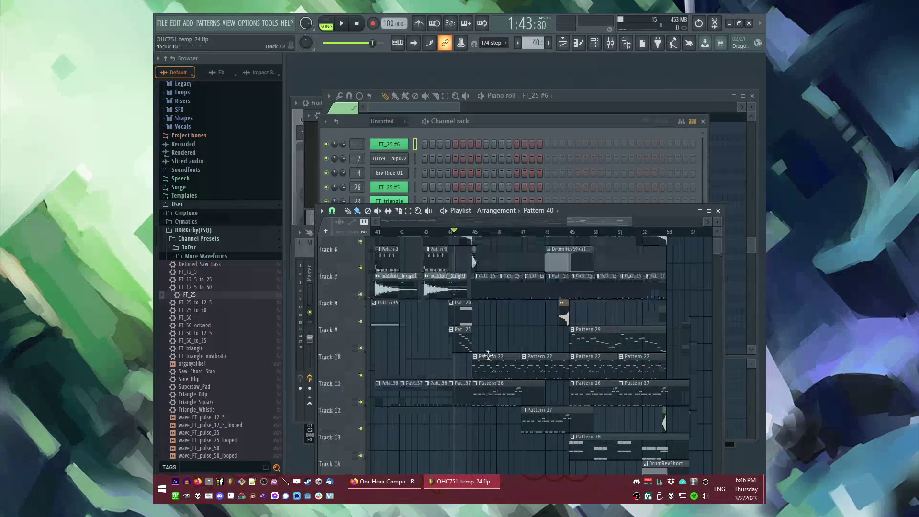
key("F5")
right_click(400, 144)
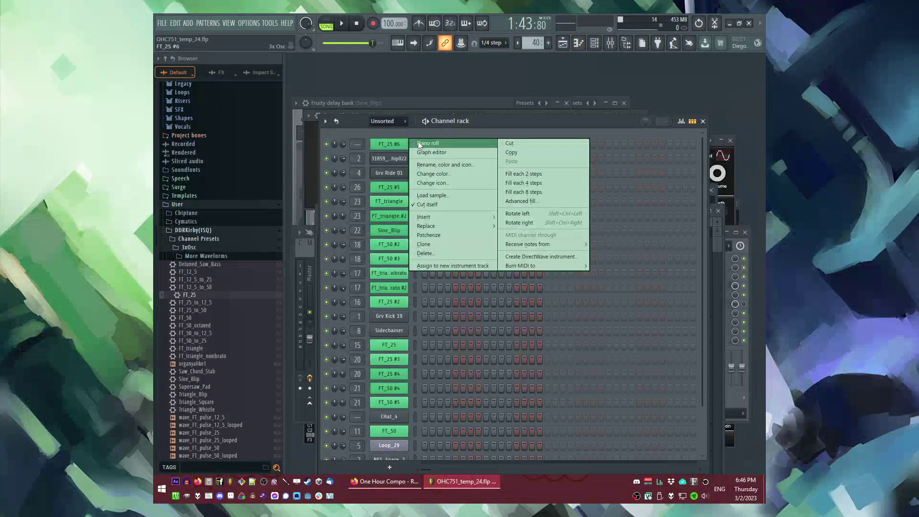
left_click(426, 144)
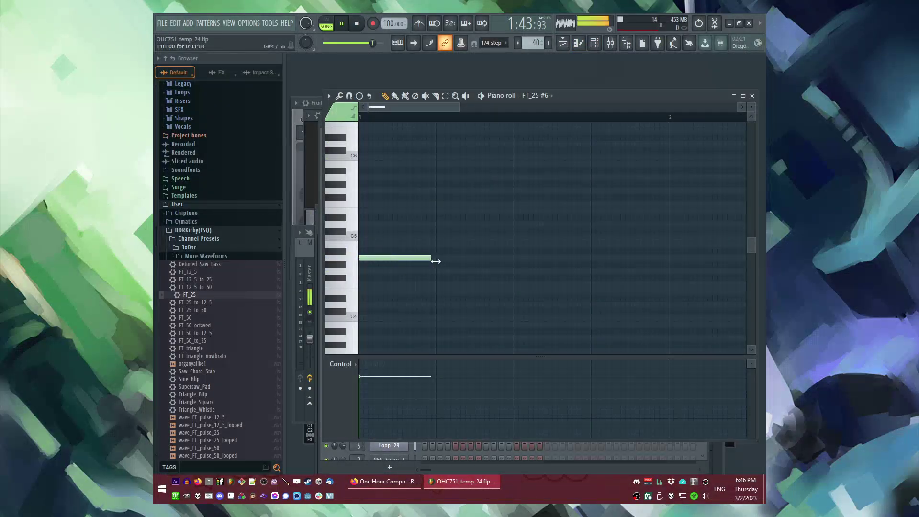
right_click(366, 291)
key("space")
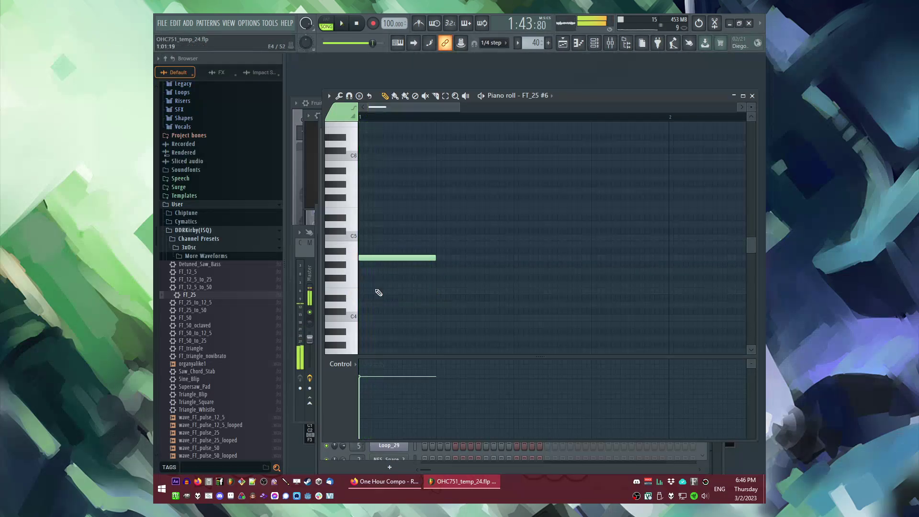
scroll(379, 181, "down", 2)
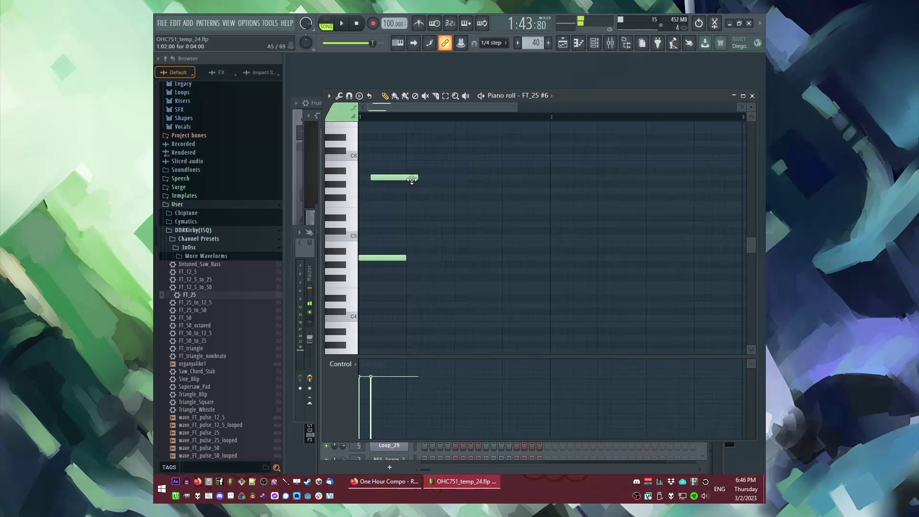
key("ctrl+a")
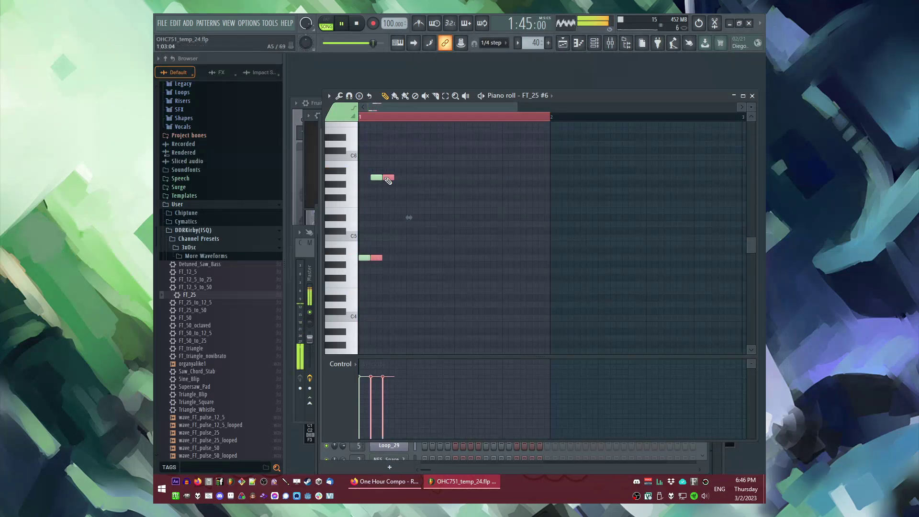
Step: Replace the new clip on Track 2 at bar 45 with a Pattern 26 clip and make it unique
key("F6")
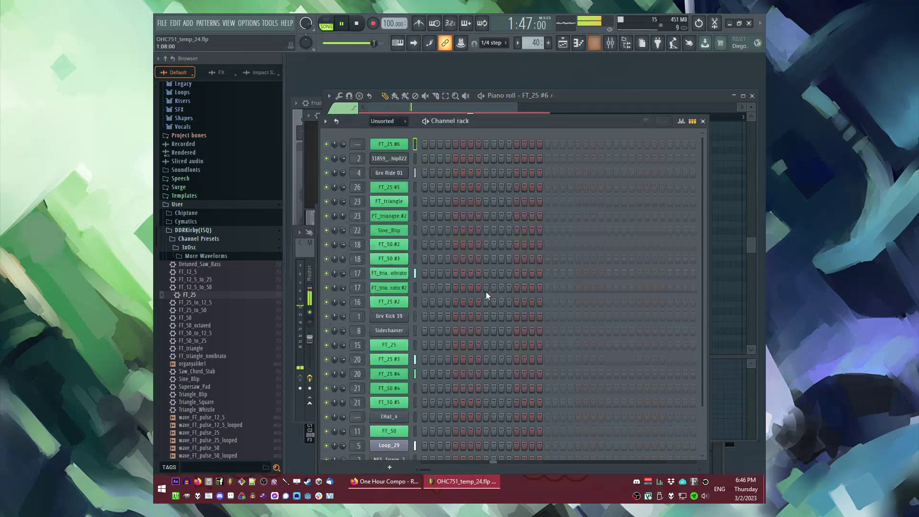
key("F5")
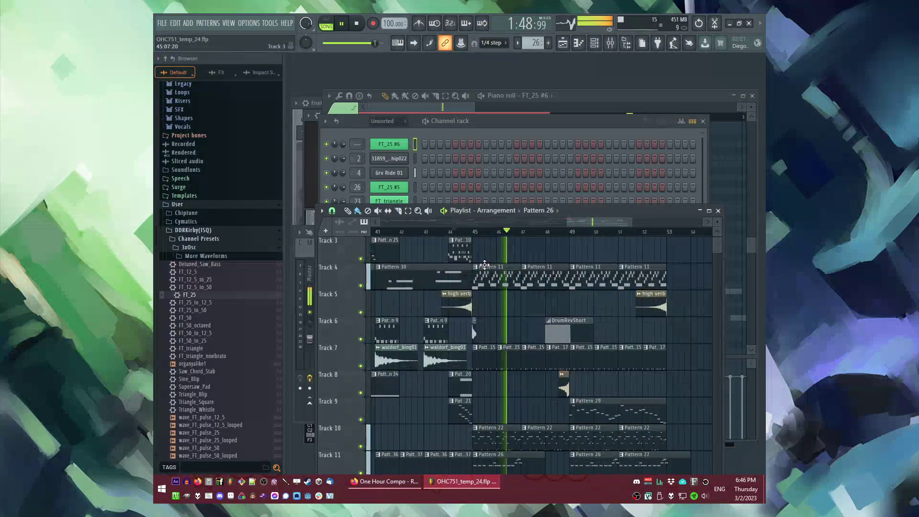
right_click(481, 276)
left_click(481, 277)
left_click(474, 267)
left_click(488, 307)
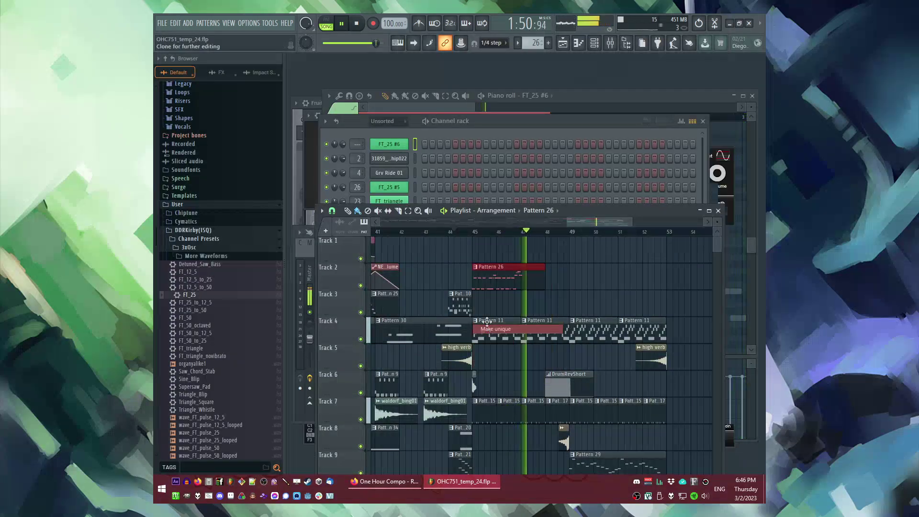
double_click(493, 275)
Step: Move the unique pattern's melody notes from the FT_25 #3 channel to FT_25 #6
key("l")
key("F6")
key("F7")
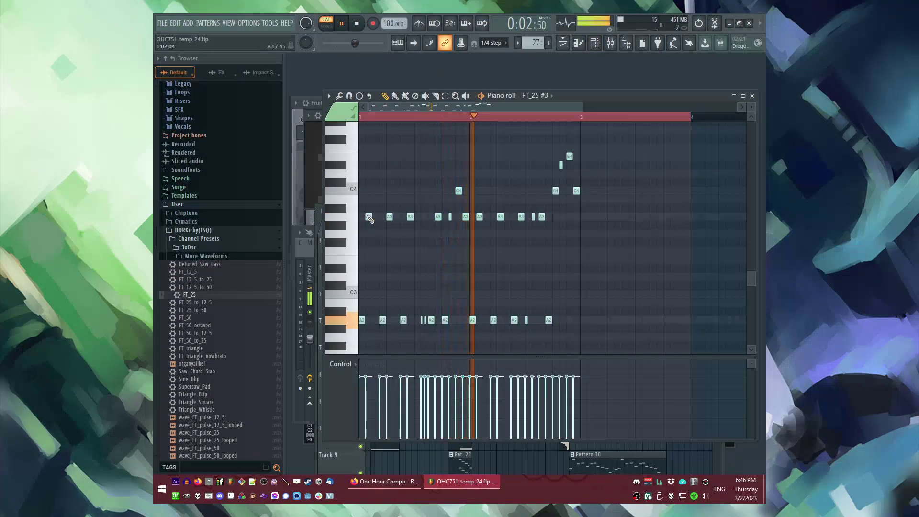
key("space")
key("F6")
left_click_drag(415, 357, 412, 142)
key("space")
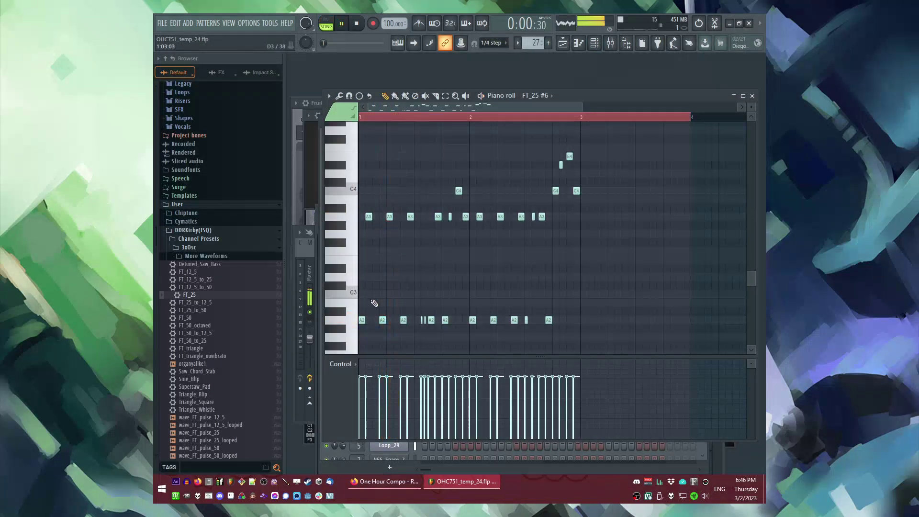
Step: Transpose all FT_25 #6 notes up one octave and audition the line
key("ctrl+a")
left_click_drag(362, 320, 355, 215)
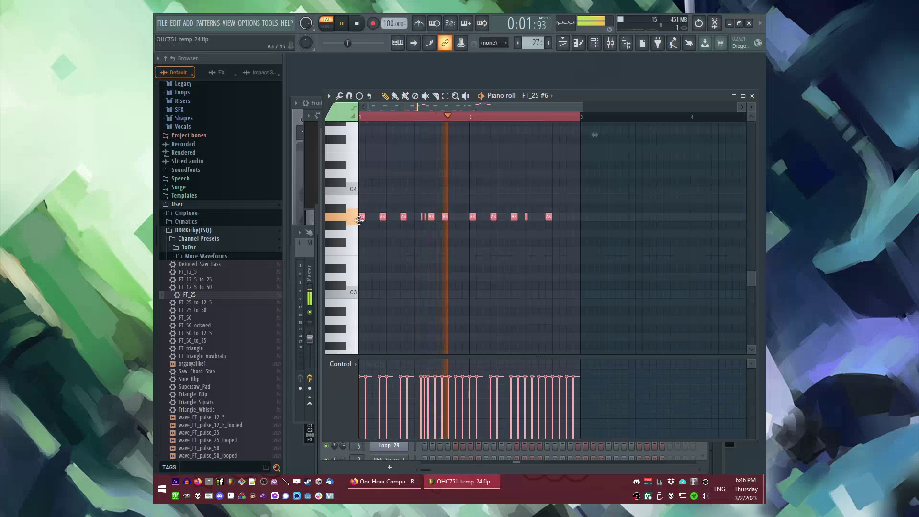
scroll(364, 215, "up", 4)
key("space")
key("space")
Step: Enable portamento on the FT_25 #6 channel, checking its pitch envelope and auditioning the pattern
key("l")
key("F6")
left_click(389, 144)
left_click(494, 205)
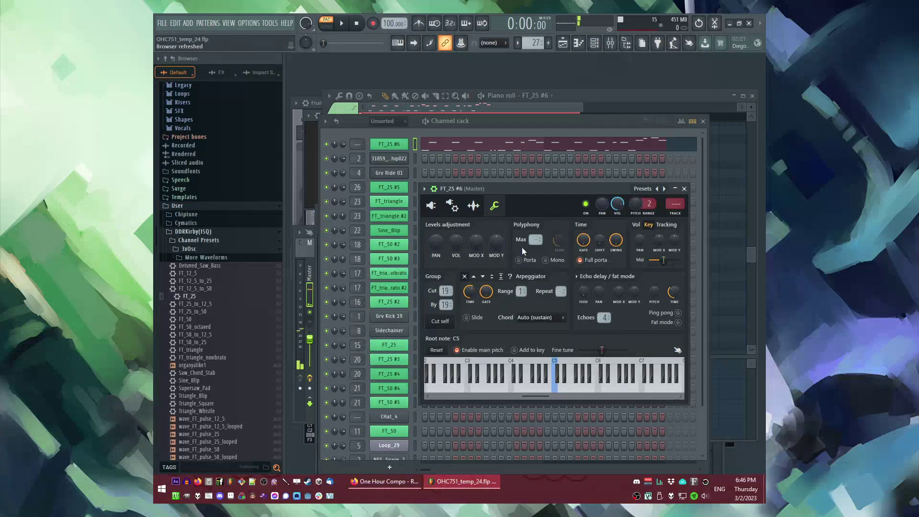
key("space")
key("space")
left_click(451, 206)
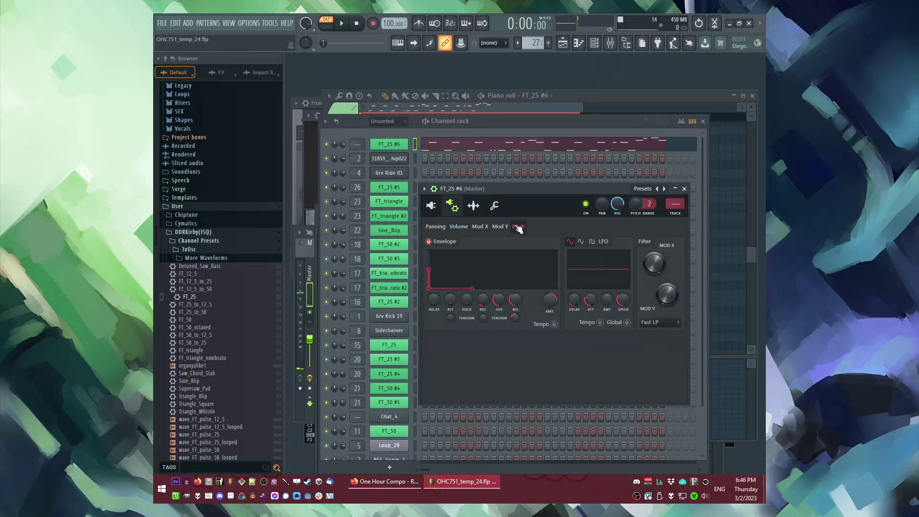
key("space")
left_click(496, 206)
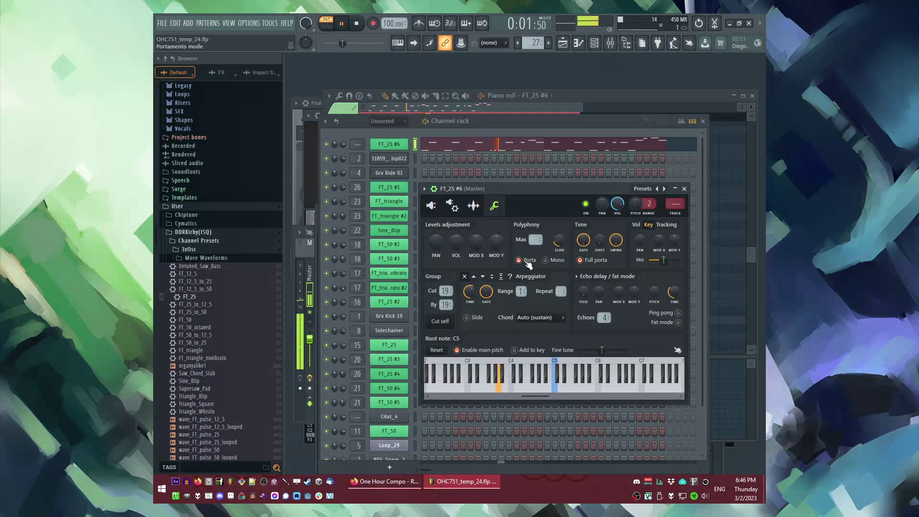
Step: Route FT_25 #6 to mixer track 27, add Fruity Delay Bank in slot 4, and replay the transition into bar 45
left_click(431, 205)
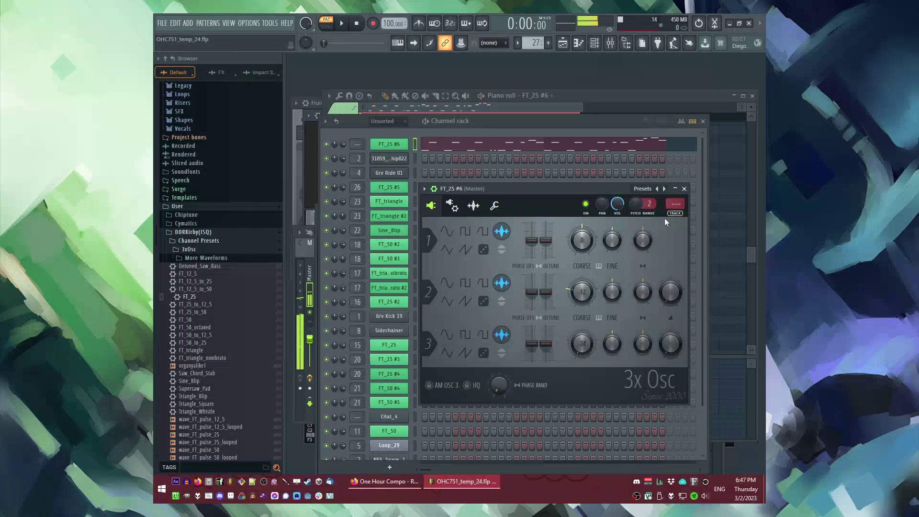
key("ctrl+l")
left_click(669, 285)
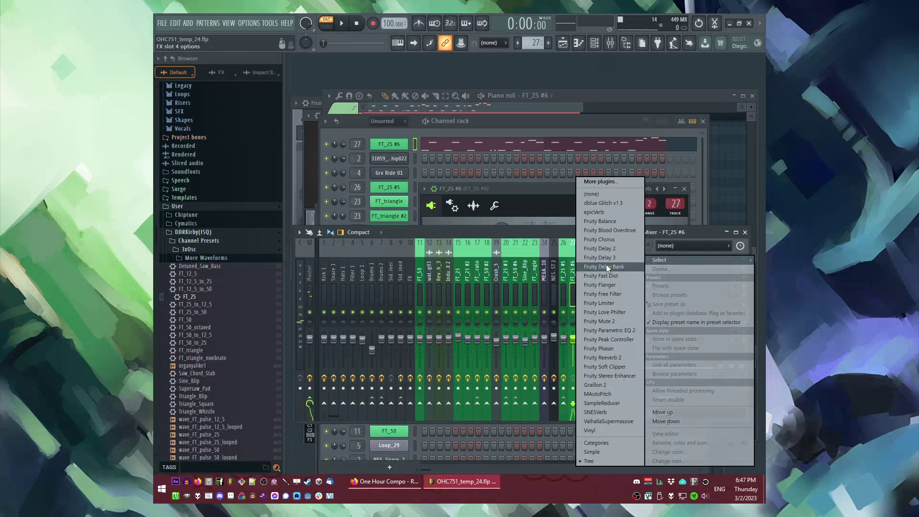
left_click(606, 264)
key("space")
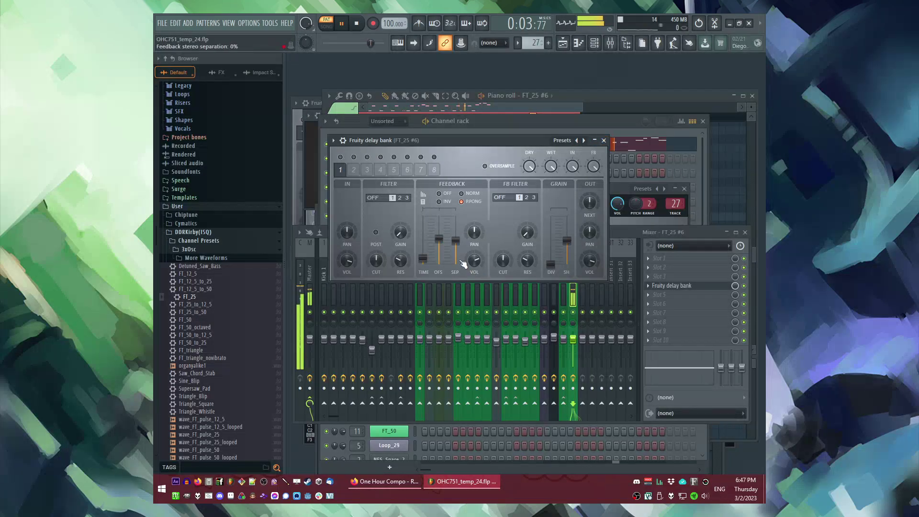
key("F5")
left_click(458, 234)
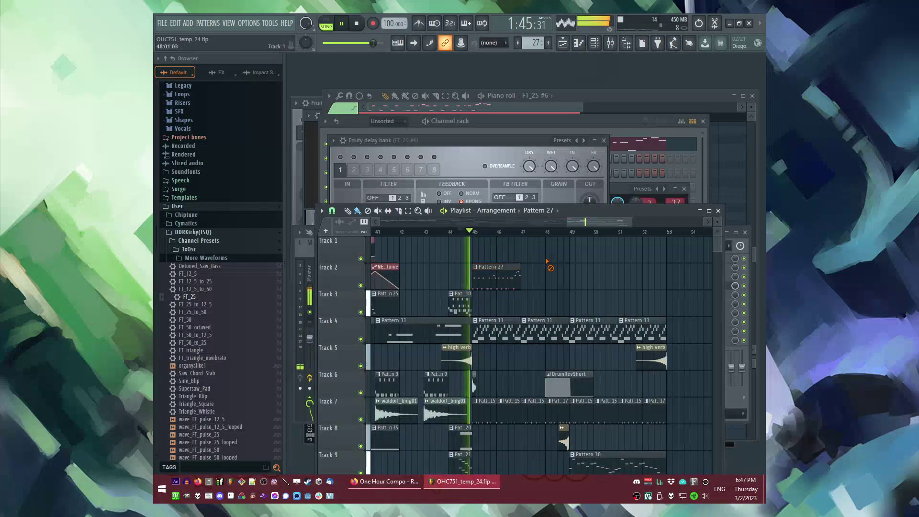
key("F5")
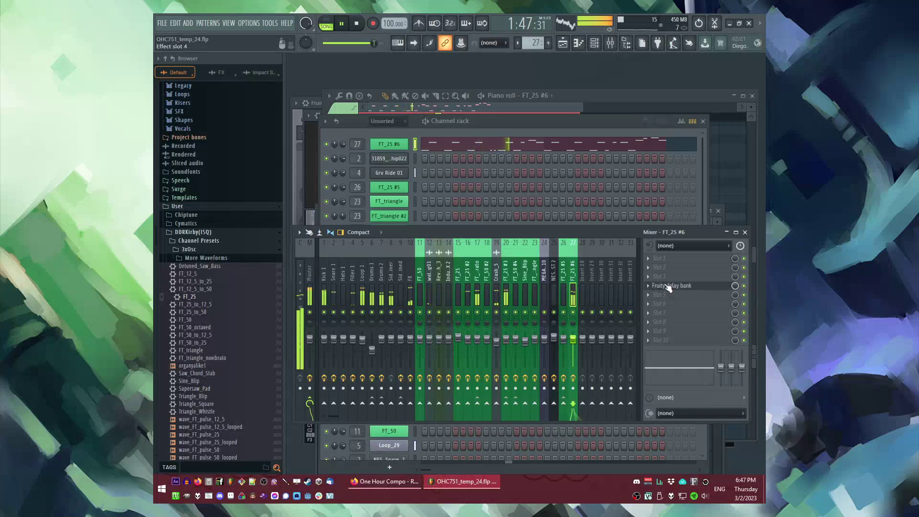
Step: Try the square shape on oscillator 1 of FT_25 #6 and replay from bar 45
left_click(403, 148)
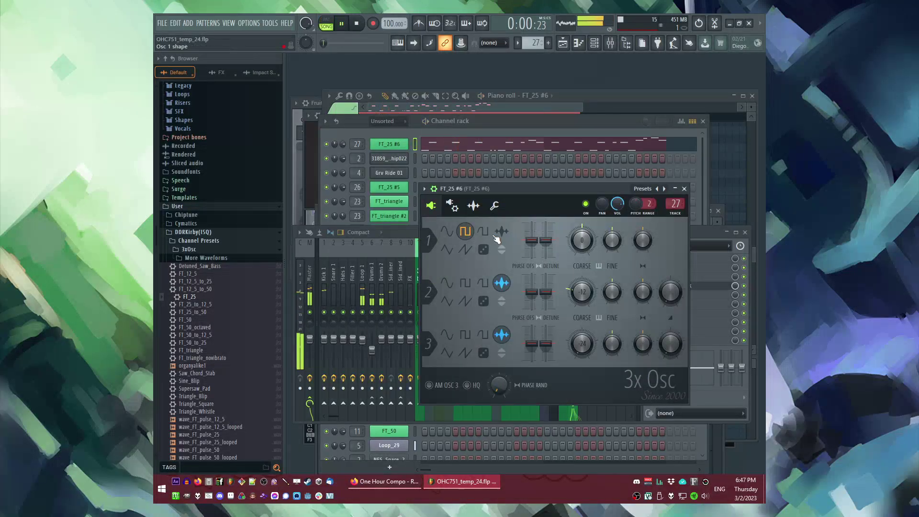
key("F5")
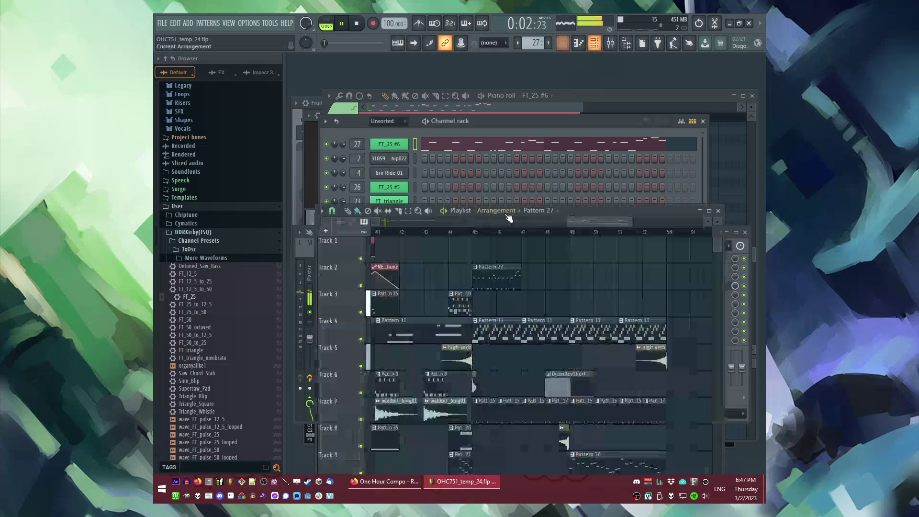
left_click(474, 232)
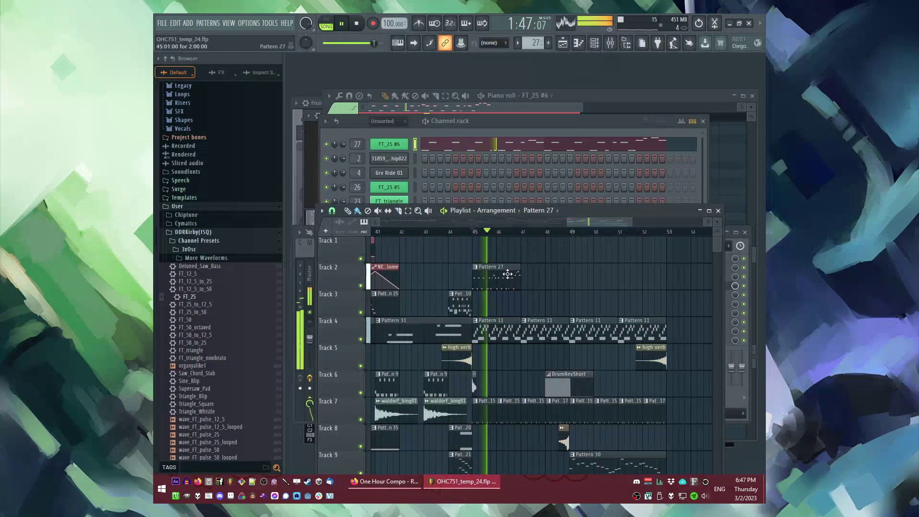
Step: Set FT_25 #6's oscillator 1 coarse pitch to +12 semitones and oscillator 2's to +7, listening to it in the arrangement
left_click(474, 171)
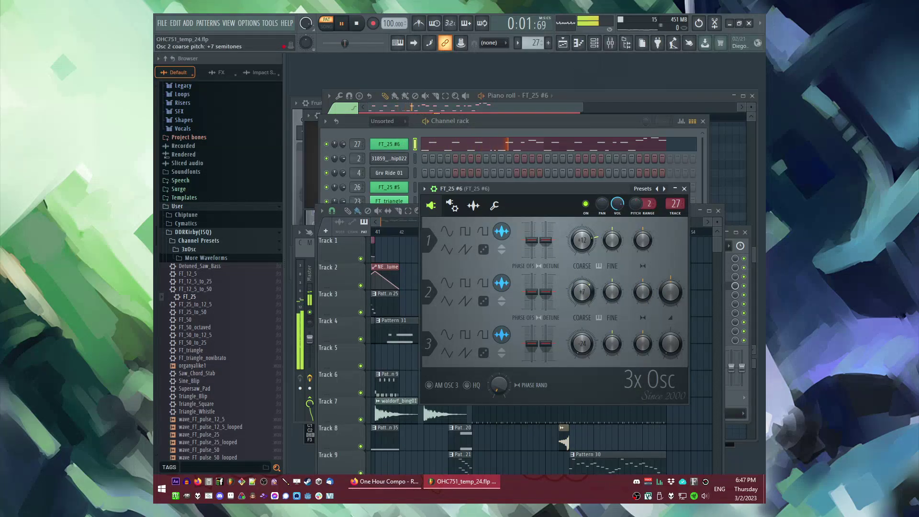
key("F5")
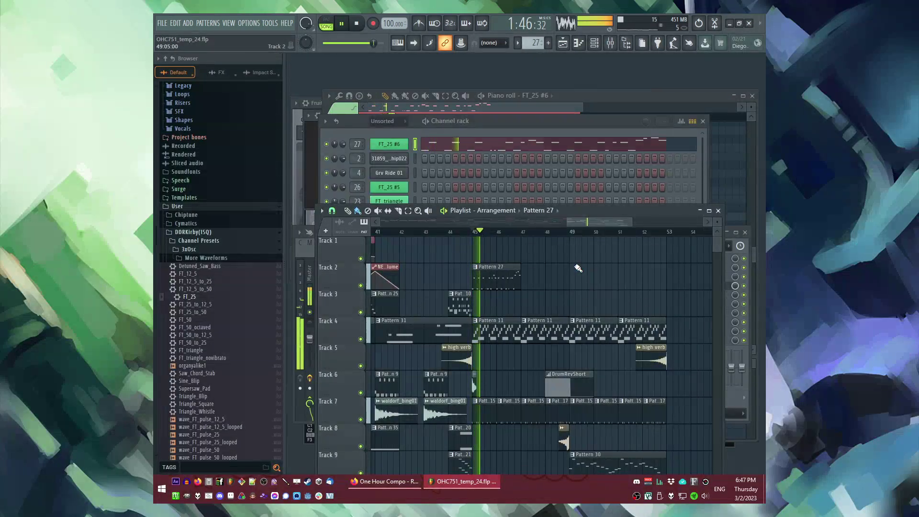
left_click(344, 144)
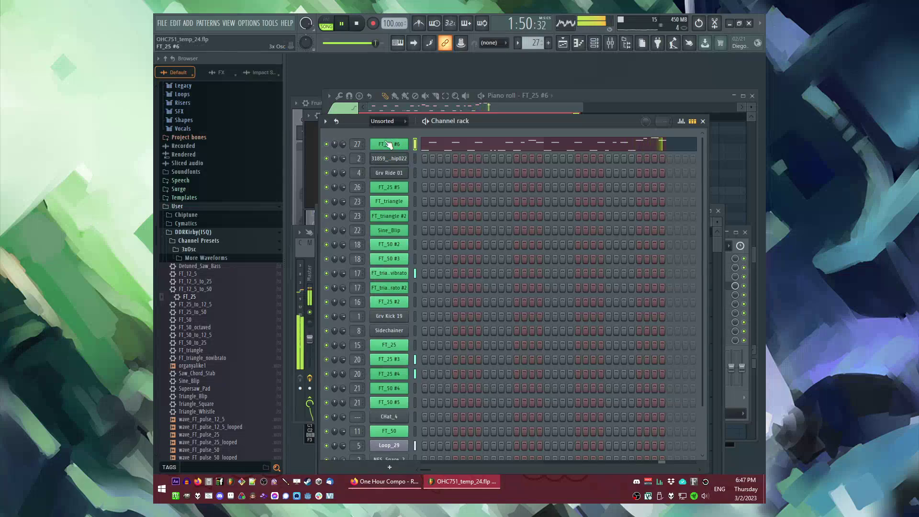
Step: Add Fruity Blood Overdrive in slot 5 of the FT_25 #6 mixer track and move it ahead of the delay bank
key("F6")
key("F9")
key("space")
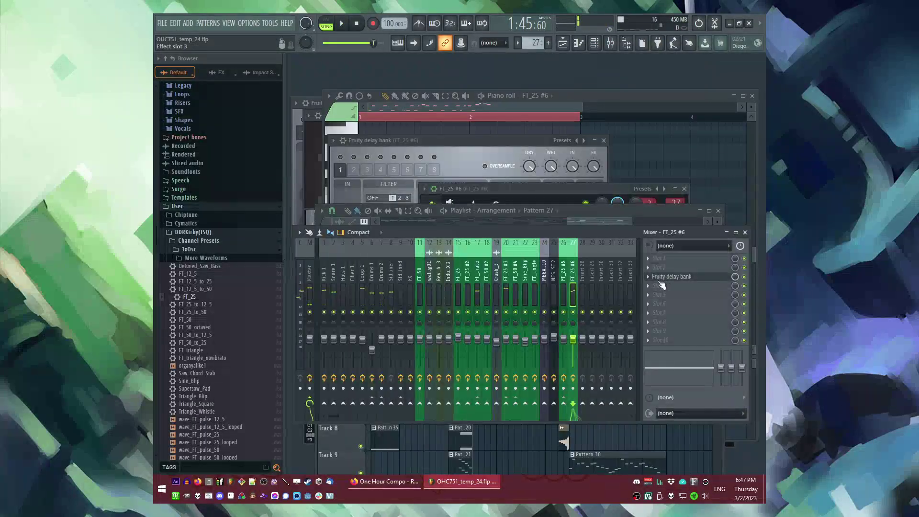
left_click(666, 295)
mouse_move(659, 260)
left_click(603, 231)
key("space")
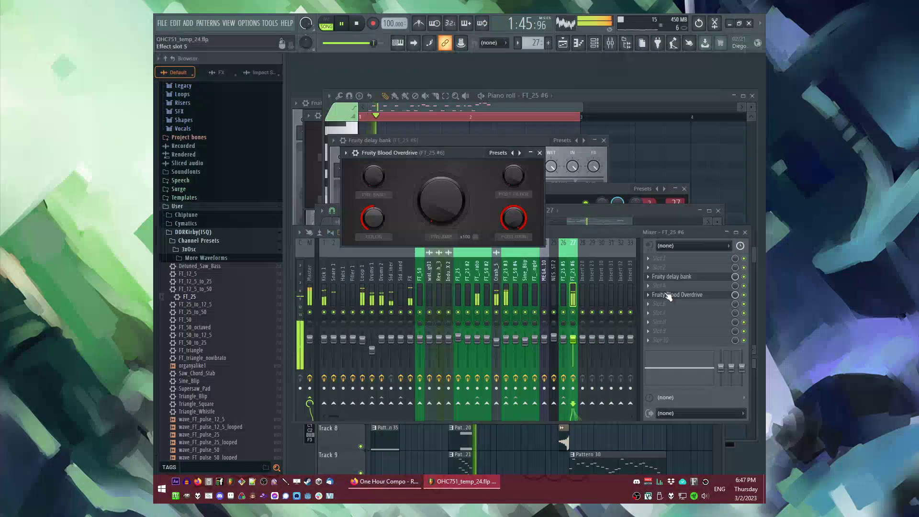
left_click(539, 153)
left_click_drag(677, 294, 671, 276)
left_click(447, 140)
Step: Open FT_25 #6's 3x Osc settings and replay the arrangement from bar 45
key("l")
key("F6")
left_click(388, 148)
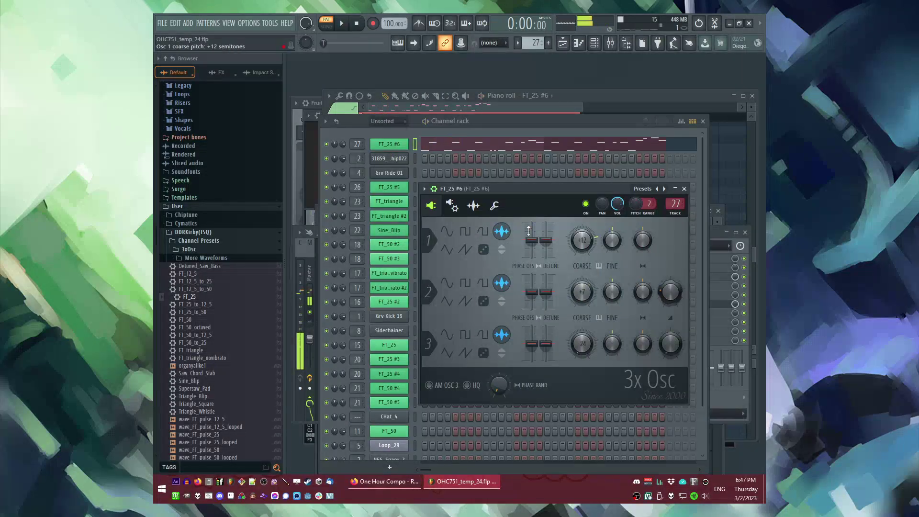
key("l")
key("F5")
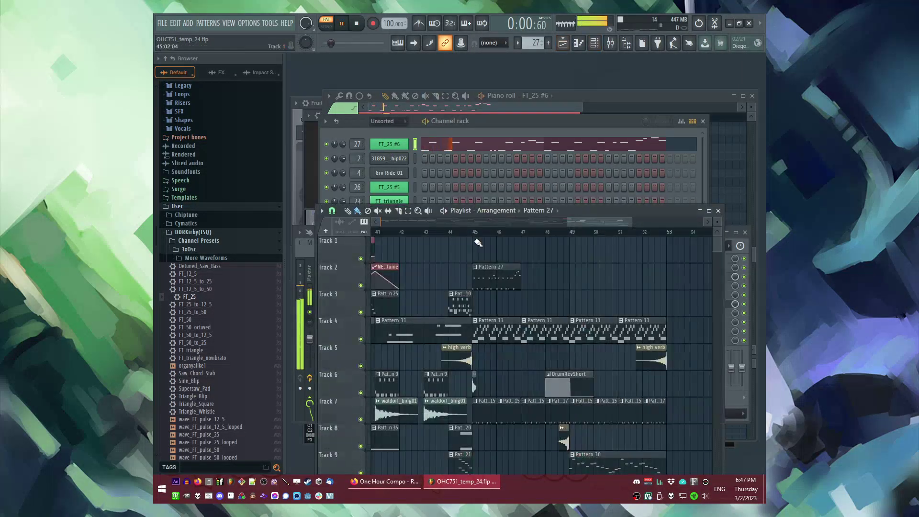
left_click(466, 232)
left_click(503, 233)
key("space")
Step: Load the wave_FT_pulse_50 sample from the browser into FT_25 #6's 3x Osc and play the section
scroll(211, 411, "down", 10)
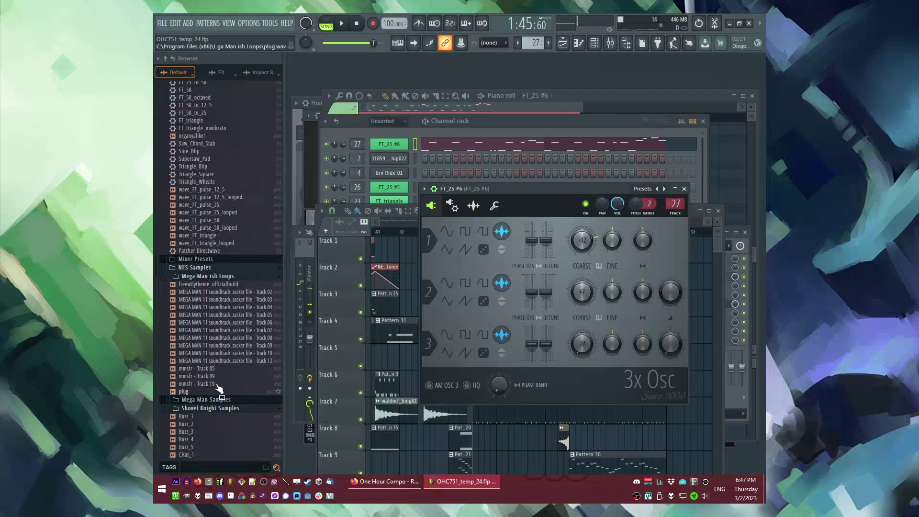
left_click_drag(207, 221, 529, 286)
key("space")
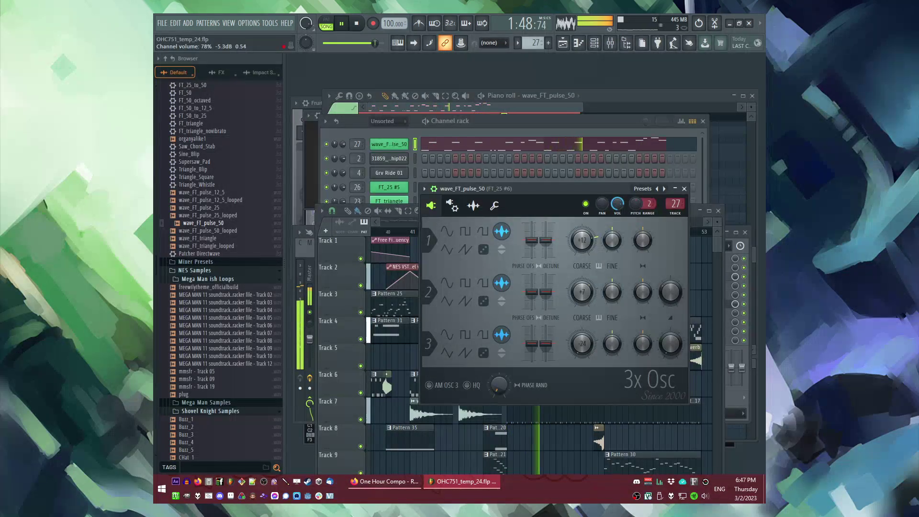
Step: Add Fruity Reeverb 2 in slot 8 of the FT_25 #6 mixer track and replay the section
key("F6")
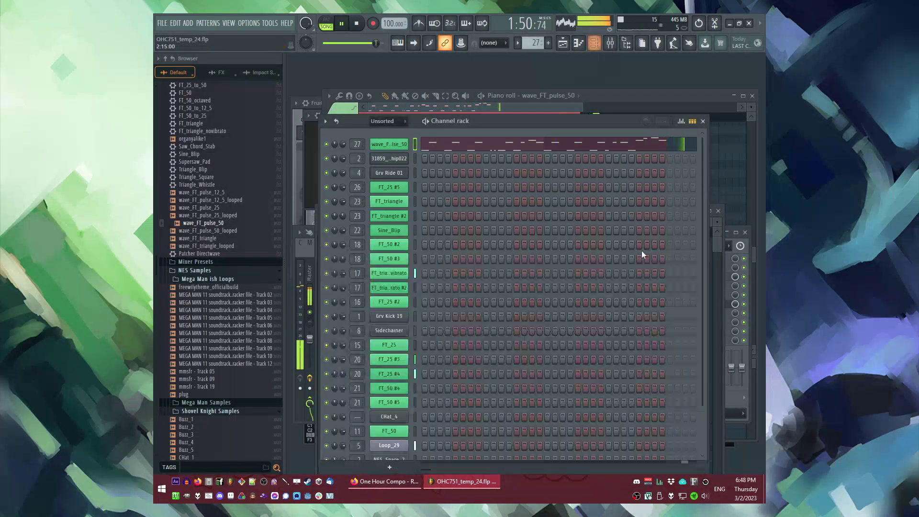
key("F9")
key("space")
left_click(660, 321)
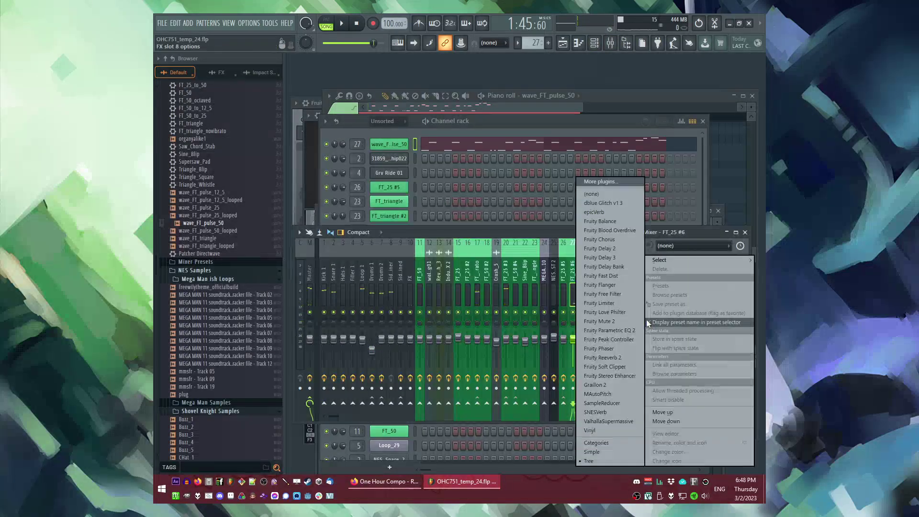
left_click(607, 354)
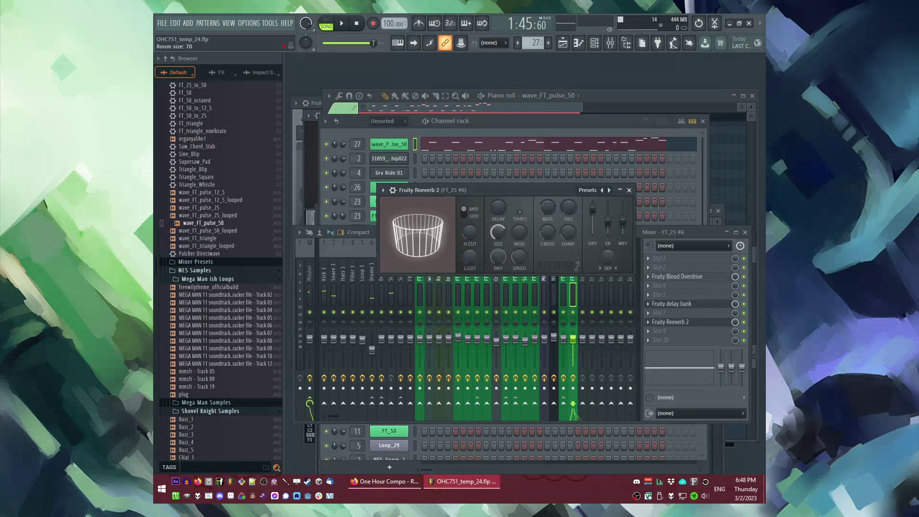
key("space")
Step: Sidechain the Sidechainer mixer track to the FT_25 #6 track and reselect FT_25 #6
left_click(489, 290)
left_click(391, 294)
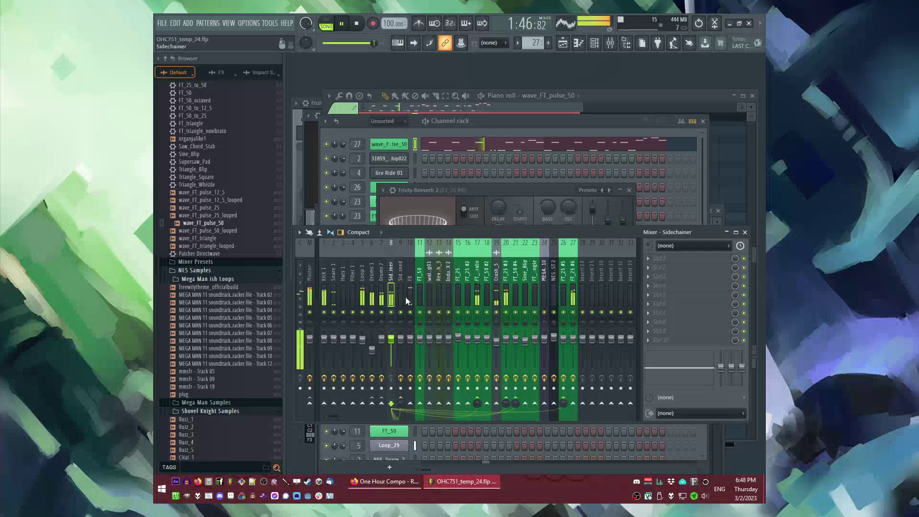
right_click(573, 403)
left_click(467, 331)
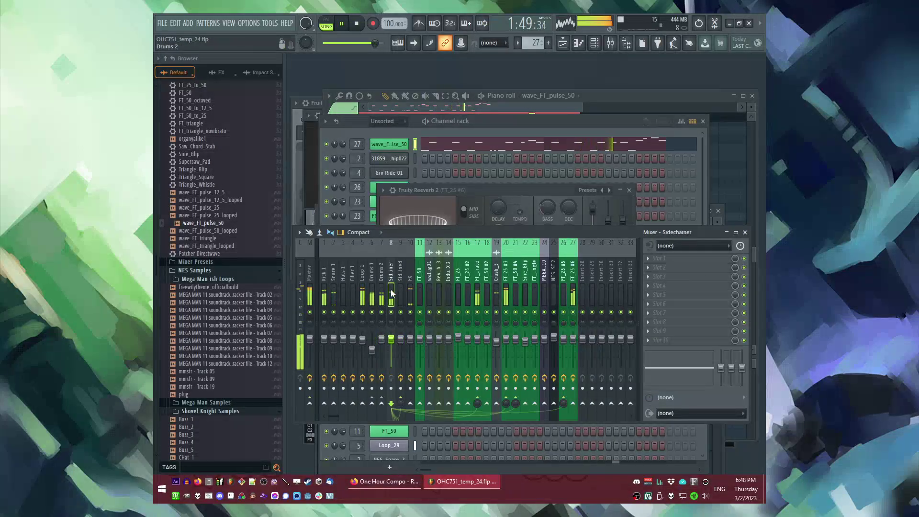
left_click(573, 364)
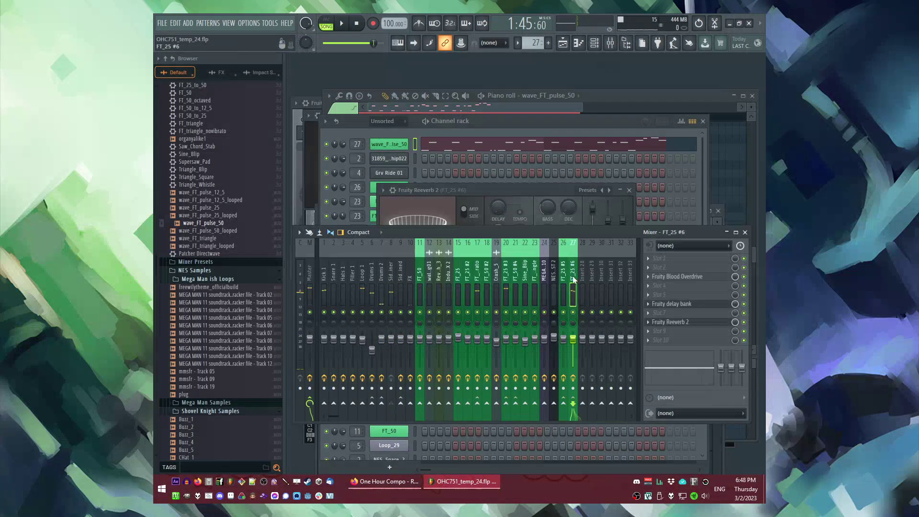
Step: Add Fruity Limiter after the reverb on FT_25 #6, with sidechain input 1 and a compressor threshold of about -21 dB
left_click(654, 330)
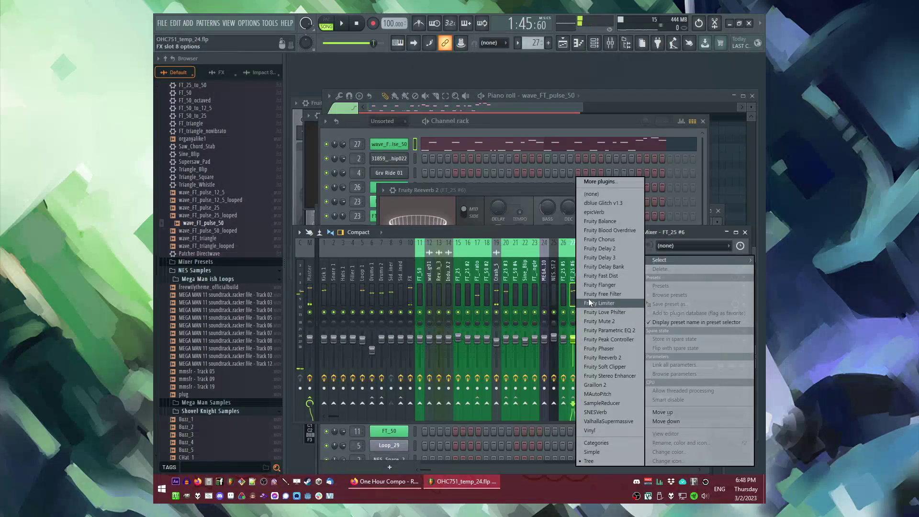
left_click(588, 298)
key("space")
left_click_drag(435, 284, 436, 301)
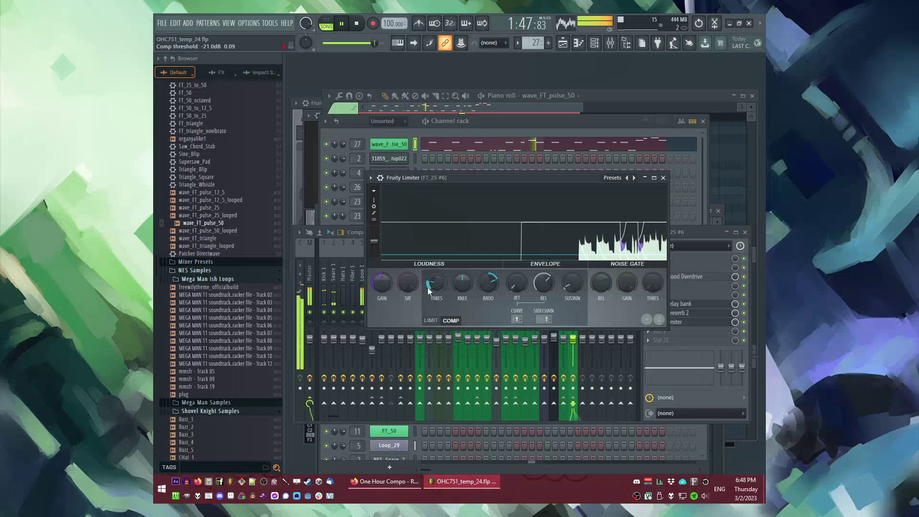
Step: Add Fruity parametric EQ 2 in slot 2 of FT_25 #6, cutting the lows and boosting slightly near 6 kHz
left_click(708, 232)
left_click(650, 268)
left_click(624, 322)
left_click_drag(348, 196, 389, 256)
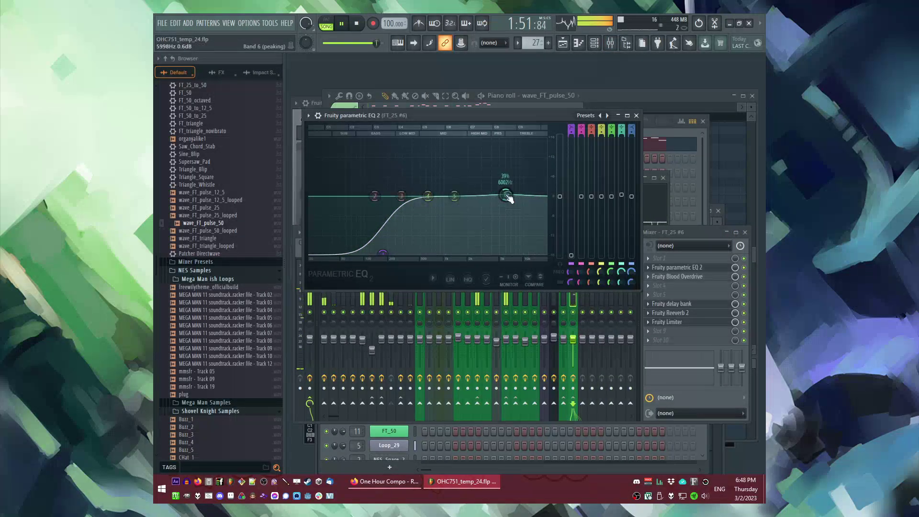
Step: Repeat the Pattern 27 clip on Track 2 from bar 47 up to bar 53
key("F5")
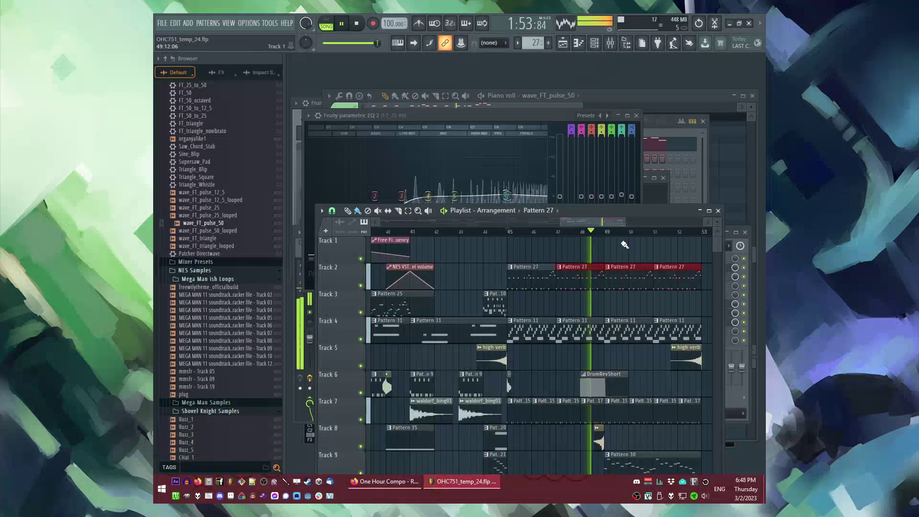
scroll(598, 288, "down", 3)
scroll(569, 327, "down", 5)
scroll(593, 363, "down", 3, "ctrl")
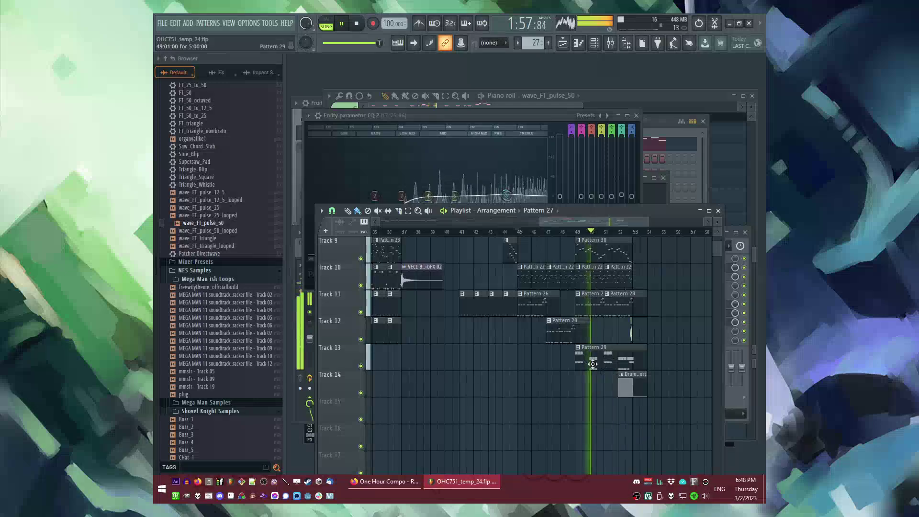
Step: Try Pattern 30 from bar 45 on Track 9 and remove the Pattern 30 clips from that track
scroll(592, 361, "up", 4)
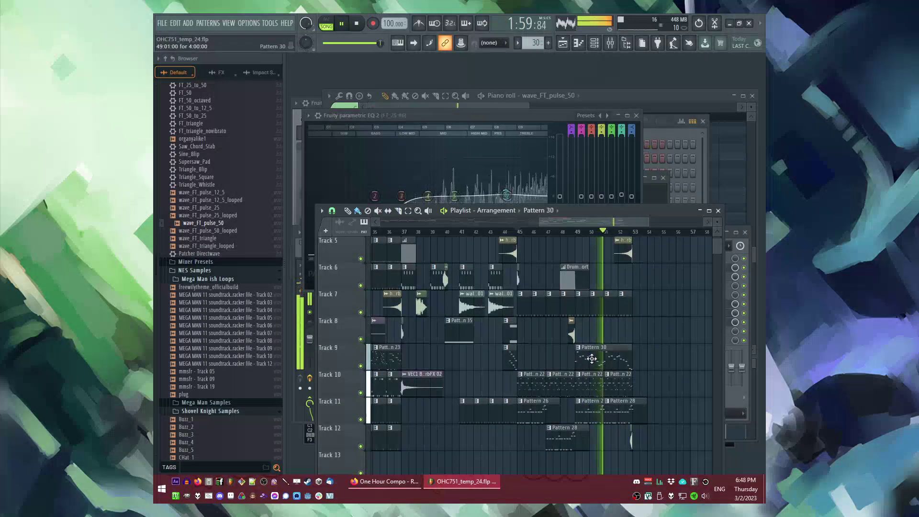
scroll(543, 336, "up", 4)
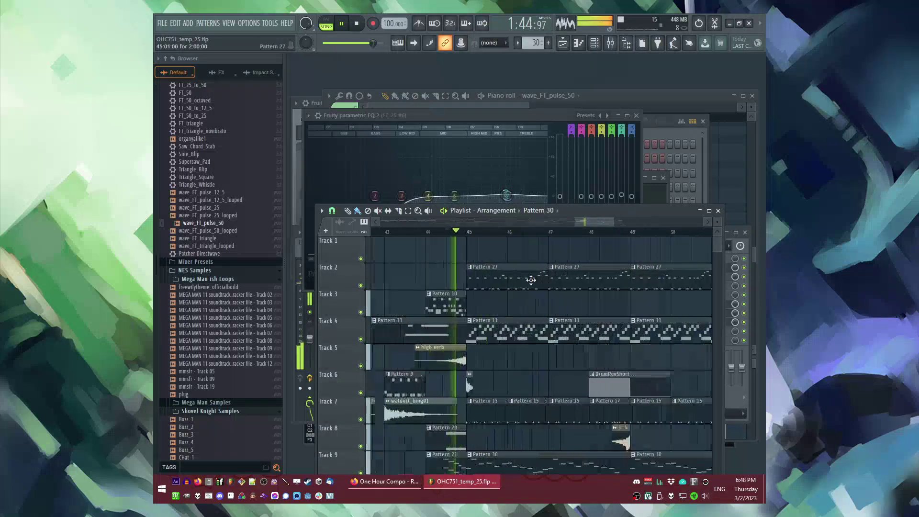
scroll(500, 302, "down", 5)
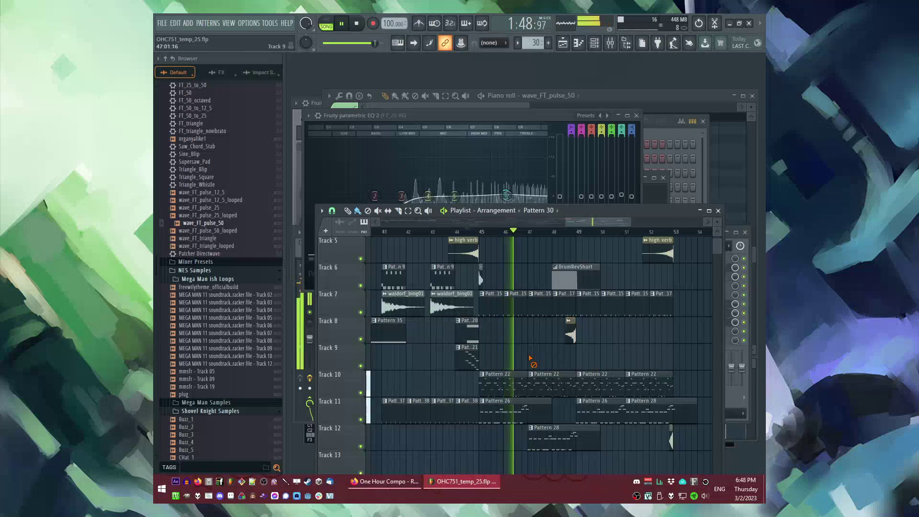
Step: Start empty Pattern 41 and add the FT_25 preset from the browser as a new channel in the channel rack
scroll(517, 364, "down", 5)
double_click(485, 401)
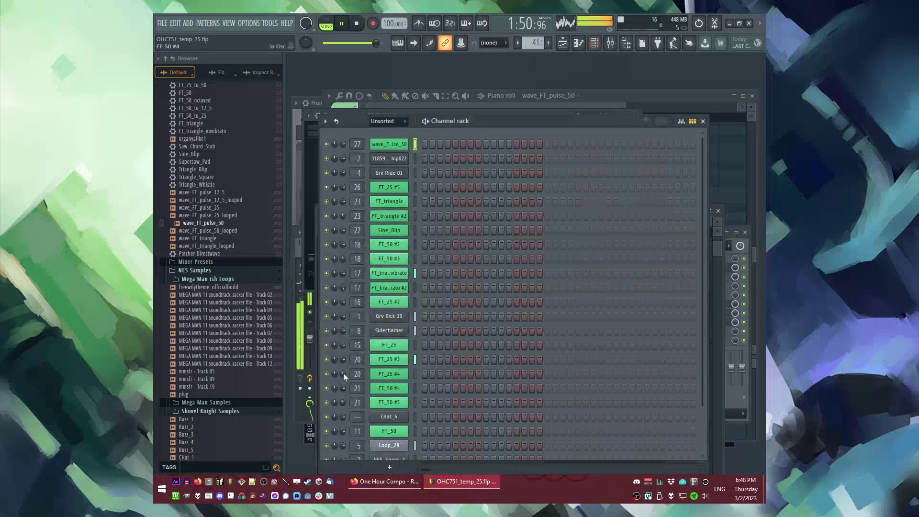
scroll(195, 195, "up", 5)
left_click_drag(197, 123, 215, 221)
scroll(190, 225, "up", 5)
left_click_drag(399, 131, 563, 218)
Step: Draw a one-bar chord of A2, E3, B3 and D#4 in the new FT_25 channel's piano roll
key("space")
key("F7")
key("space")
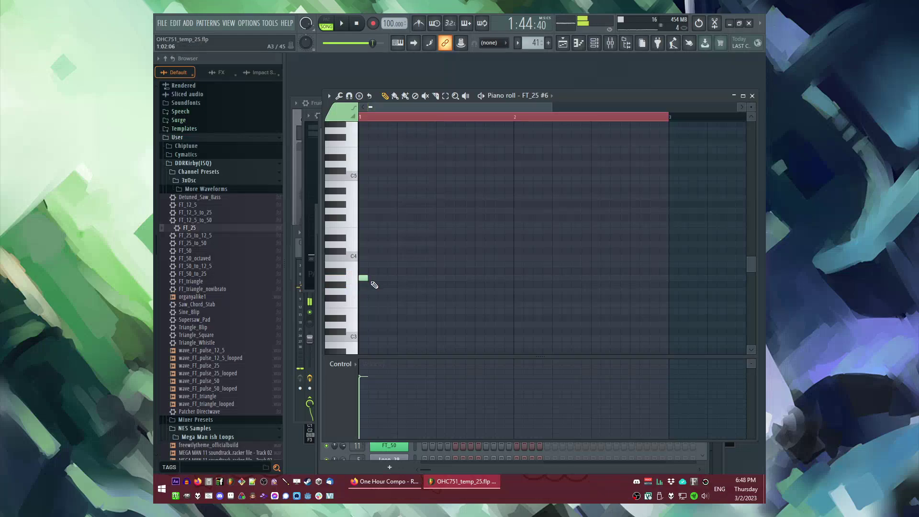
left_click_drag(367, 278, 546, 287)
scroll(410, 285, "down", 2)
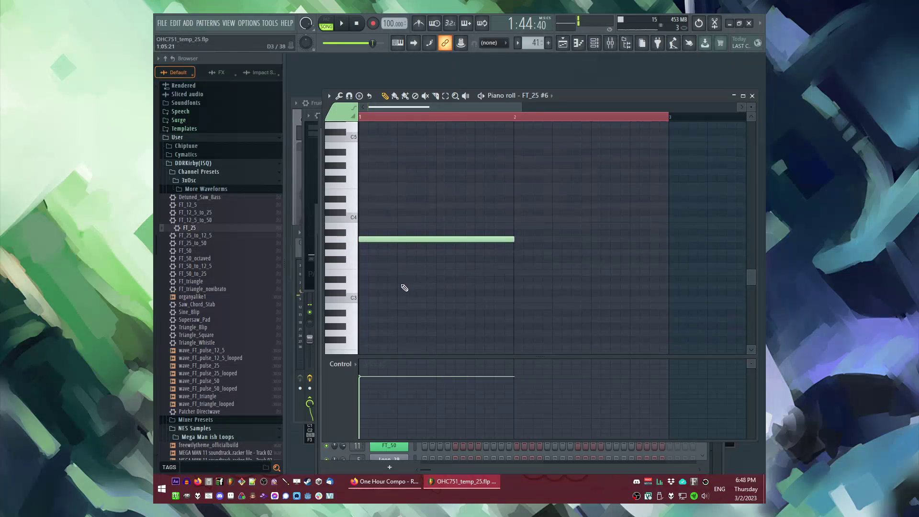
left_click(362, 320)
left_click(365, 271)
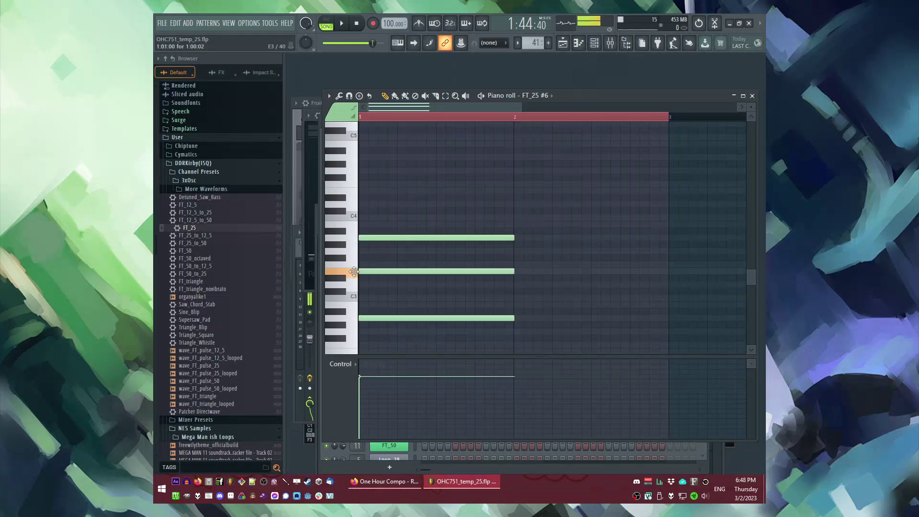
left_click_drag(366, 218, 362, 224)
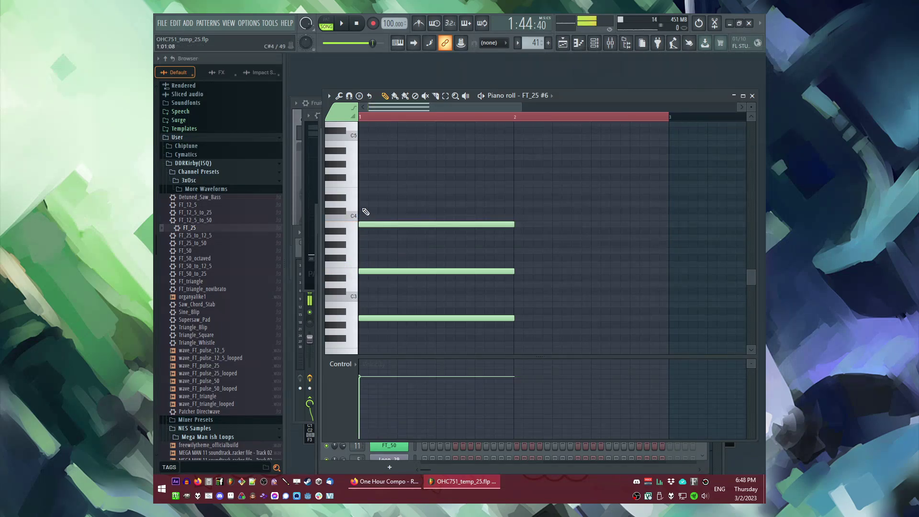
left_click(362, 198)
Step: Shorten all four notes of the chord to about one step
key("l")
key("space")
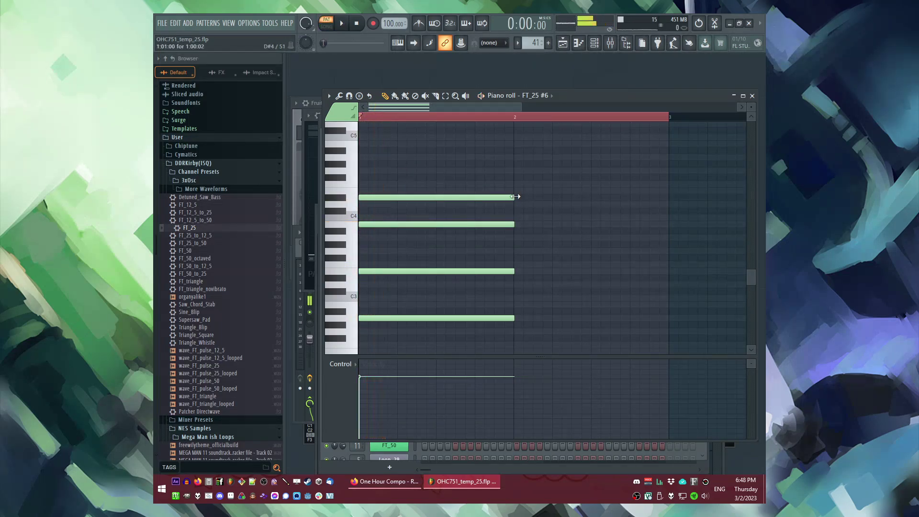
key("ctrl+a")
left_click_drag(514, 197, 381, 213)
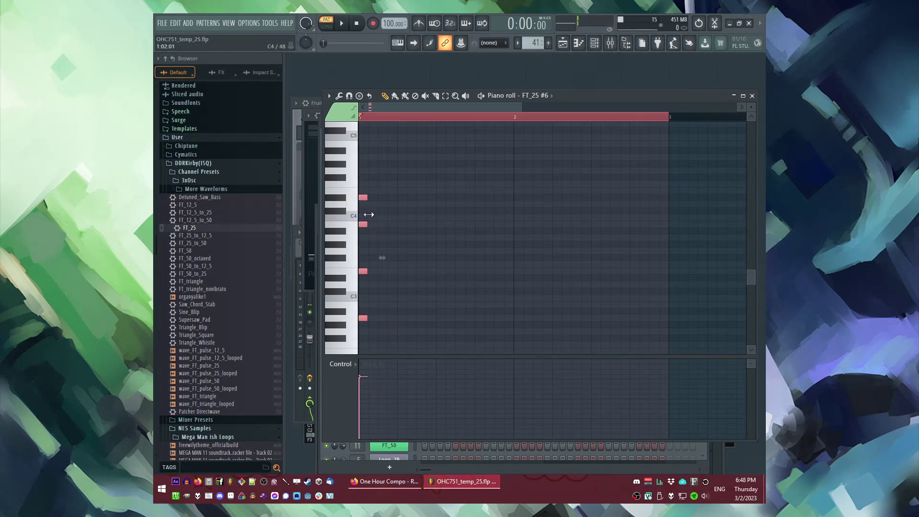
scroll(366, 197, "up", 2)
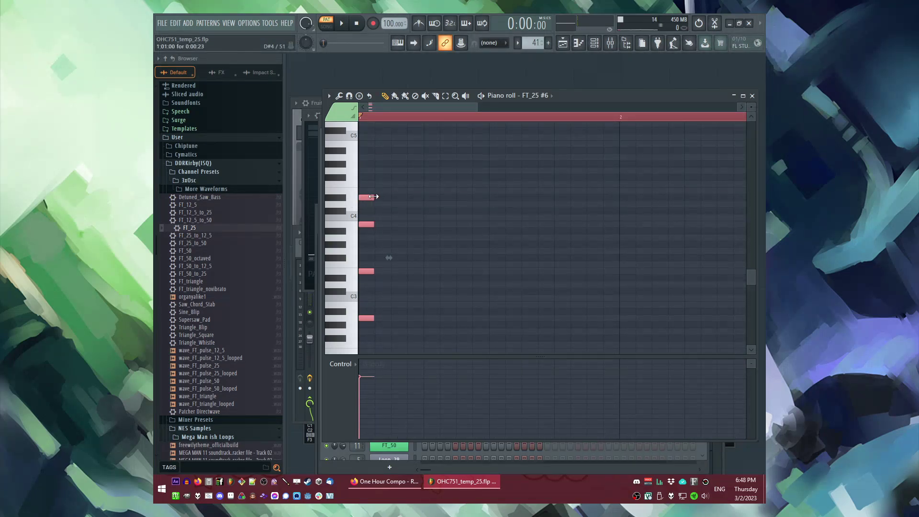
Step: Copy the short chord to steps 3 and 6 of the bar and play the pattern
left_click_drag(377, 197, 397, 196)
key("space")
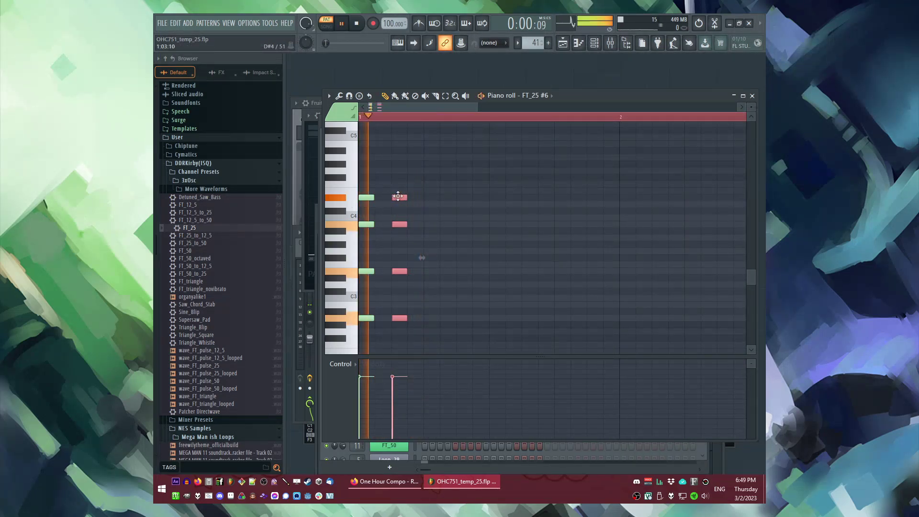
left_click_drag(397, 196, 444, 197, "shift")
key("space")
Step: Set the snap to 1/4 step, lengthen the third chord to about 1.5 steps, and add a half-step chord at step 8
scroll(448, 198, "up", 2)
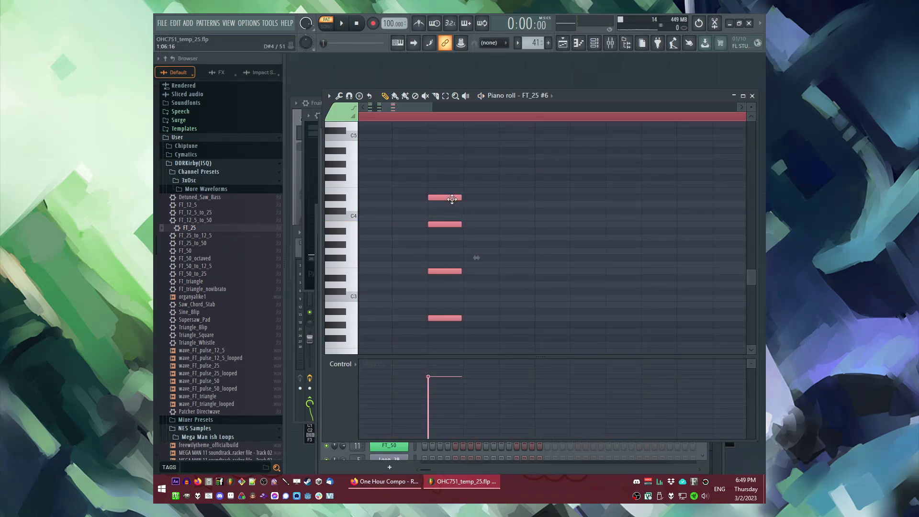
left_click(498, 43)
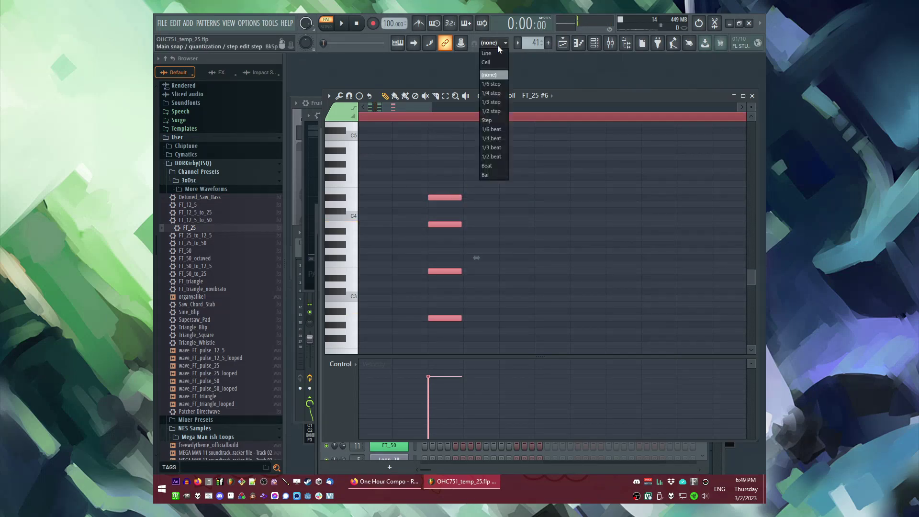
left_click(493, 92)
scroll(463, 215, "up", 2)
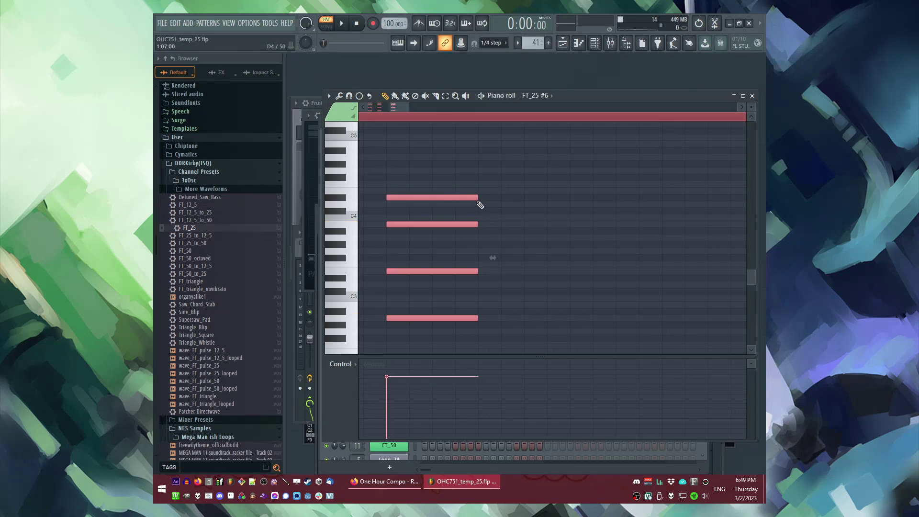
left_click_drag(478, 198, 399, 198)
key("ctrl+b")
key("ctrl+b")
scroll(468, 201, "down", 2)
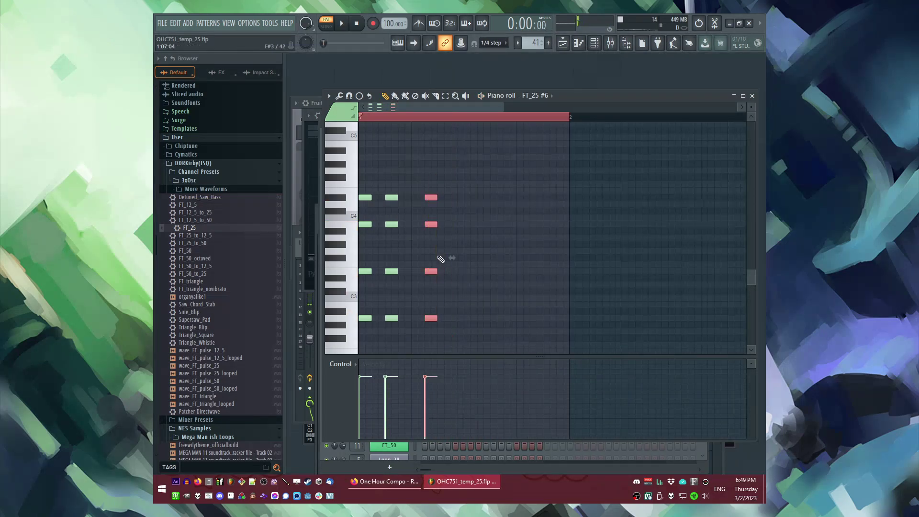
mouse_move(458, 233)
left_mouse_down()
mouse_move(444, 229)
mouse_move(468, 226)
mouse_move(442, 228)
left_mouse_up()
key("ctrl+b")
key("space")
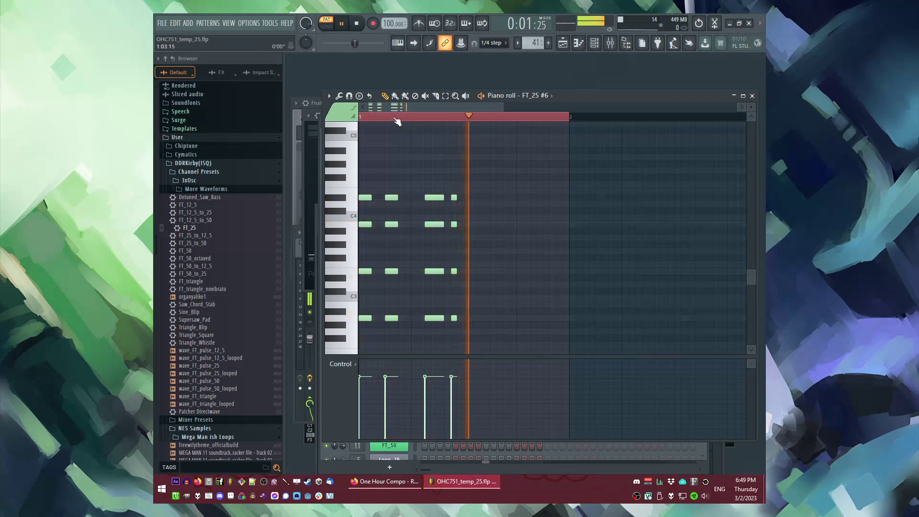
Step: Raise the top note of all four chords to E4 and replay the pattern
key("l")
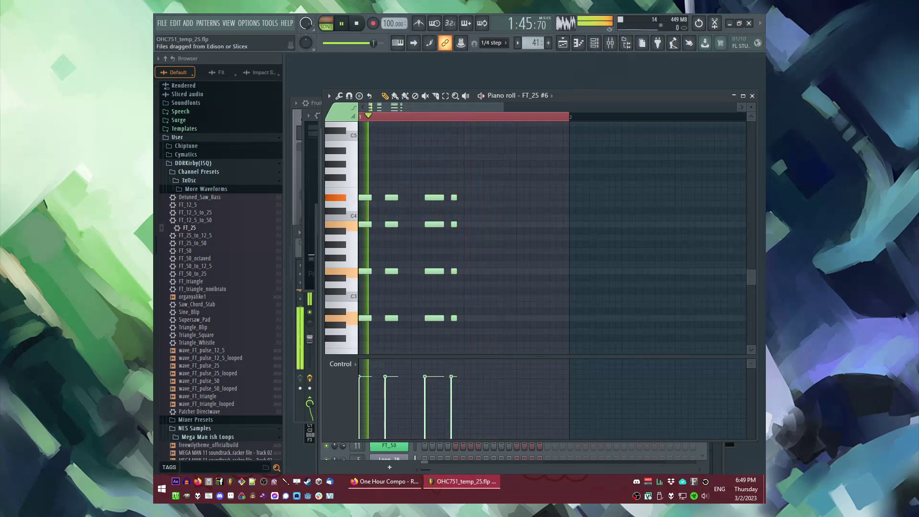
key("l")
key("space")
left_click_drag(488, 174, 347, 197)
key("space")
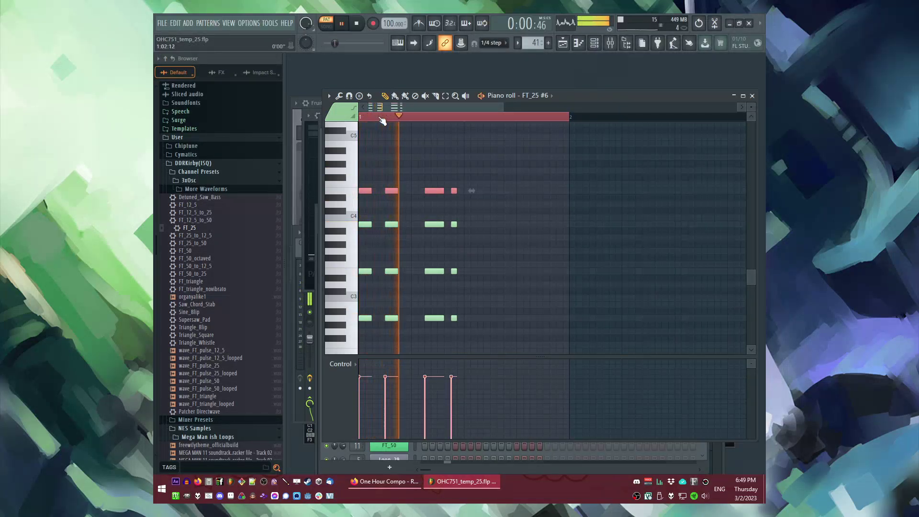
Step: Try higher pitches for the two middle voices of the four chords while playing the song
key("l")
key("ctrl+d")
left_click_drag(509, 247, 358, 294)
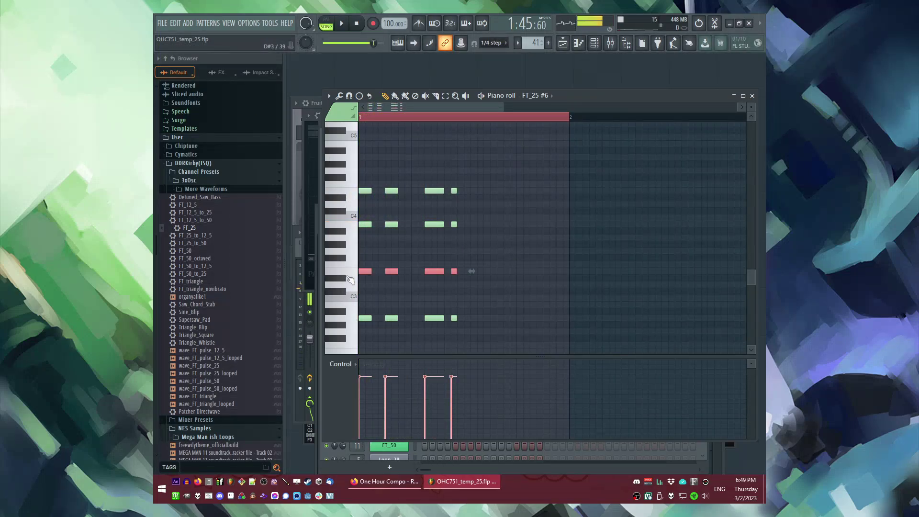
key("ctrl+Up")
mouse_move(516, 269)
left_mouse_down()
mouse_move(358, 288)
mouse_move(357, 203)
mouse_move(354, 268)
mouse_move(354, 237)
mouse_move(354, 244)
left_mouse_up()
key("space")
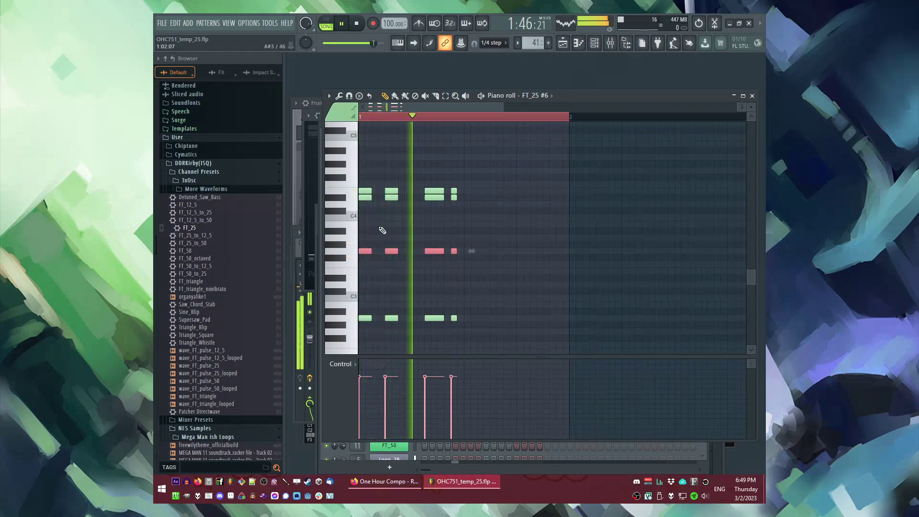
key("ctrl+z")
key("ctrl+z")
key("space")
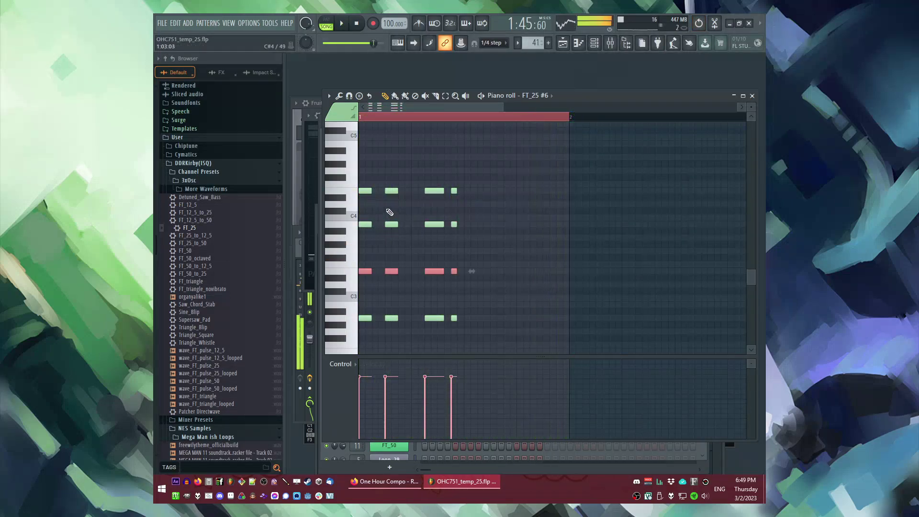
Step: Replace the top two voices of all four chords with a single C4 and play the pattern
left_click(390, 213)
key("l")
key("space")
key("space")
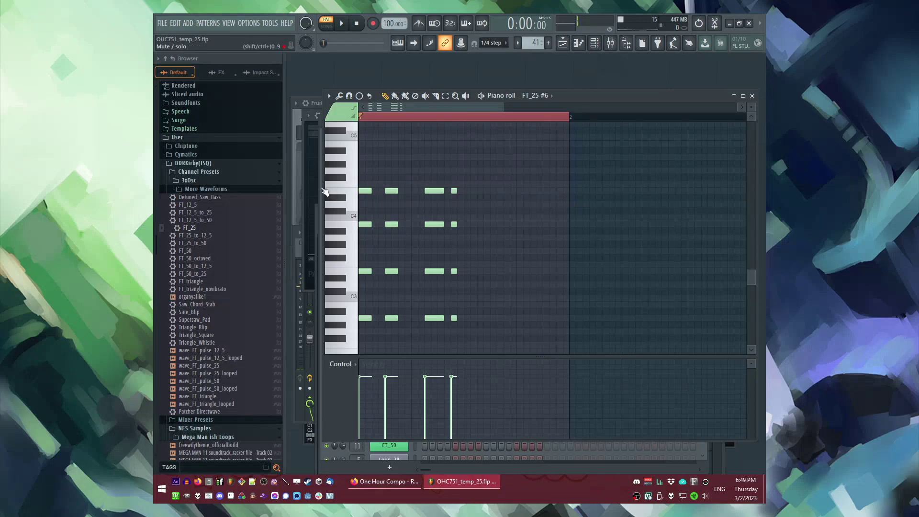
left_click_drag(538, 162, 359, 213)
key("shift+Down")
key("shift+Down")
key("shift+Down")
key("shift+Down")
key("shift+Down")
key("space")
key("shift+Up")
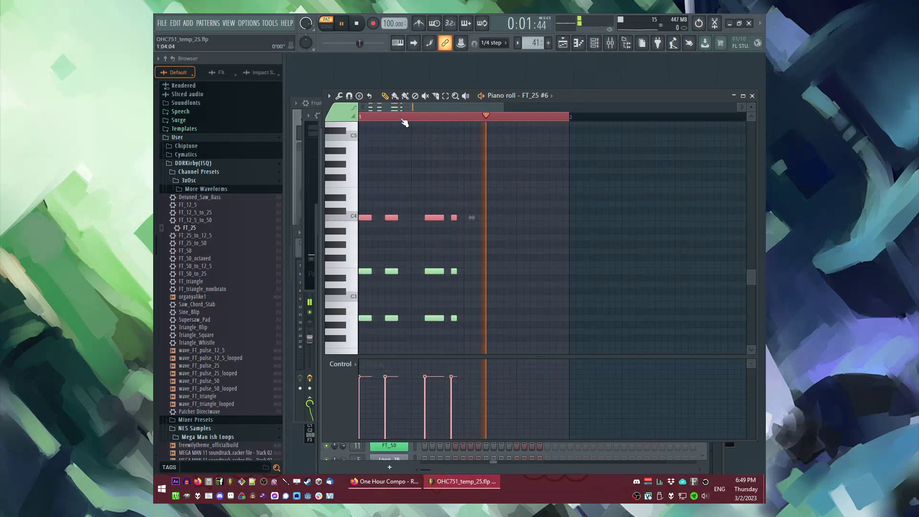
Step: Copy the 1.5-step chord to step 9 and to halfway through step 11, and check it in song playback
key("l")
key("space")
key("ctrl+d")
key("ctrl+v")
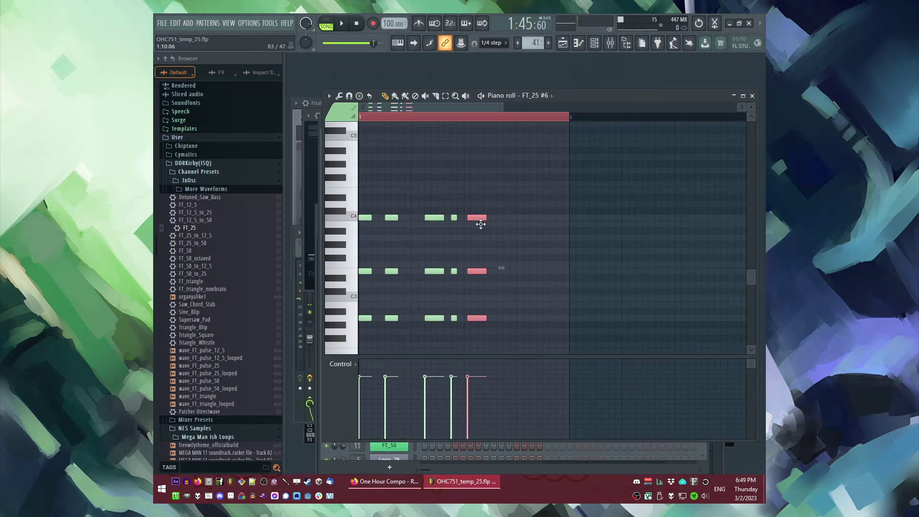
left_click_drag(470, 216, 422, 206)
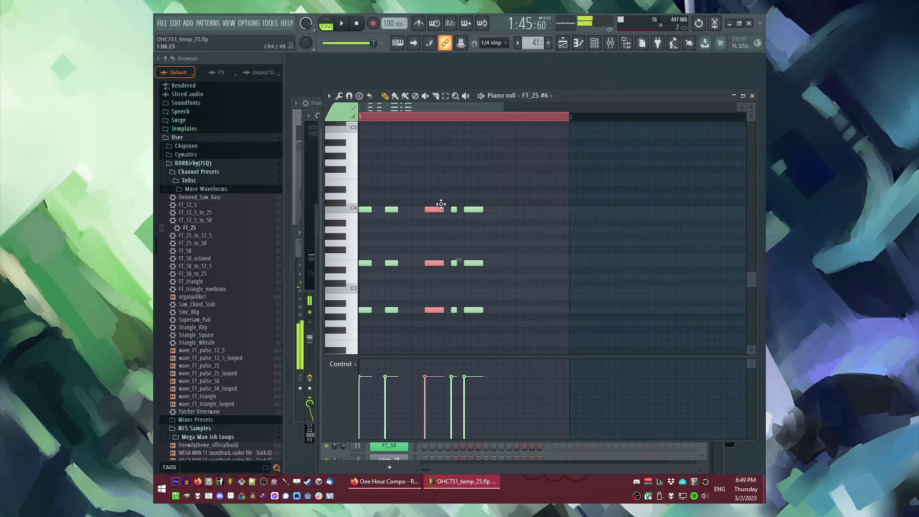
key("space")
scroll(563, 225, "up", 3)
key("ctrl+v")
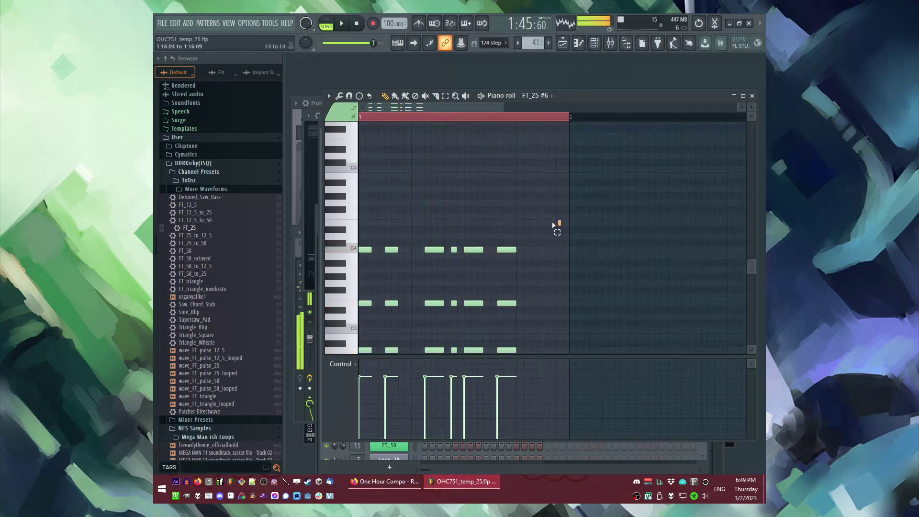
Step: Add a fourth voice at E4 above all six chords and replay the part
left_click_drag(380, 248, 367, 202)
key("space")
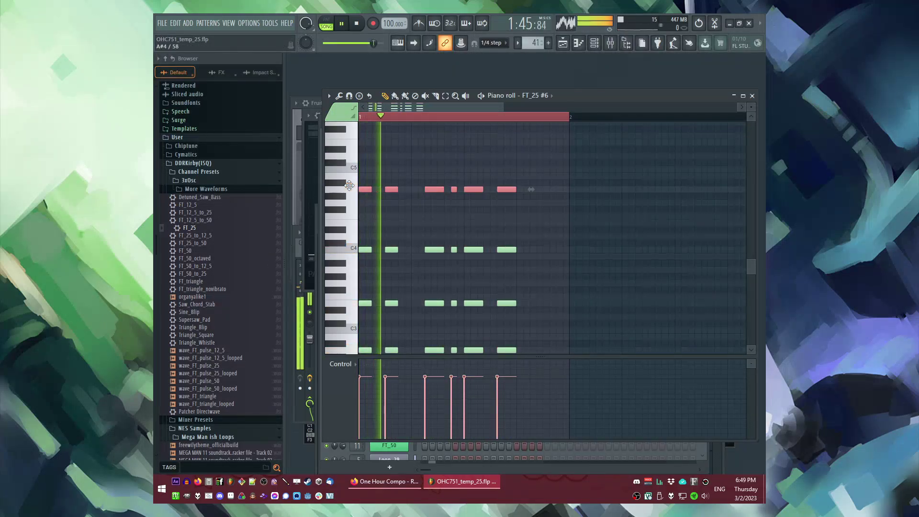
key("space")
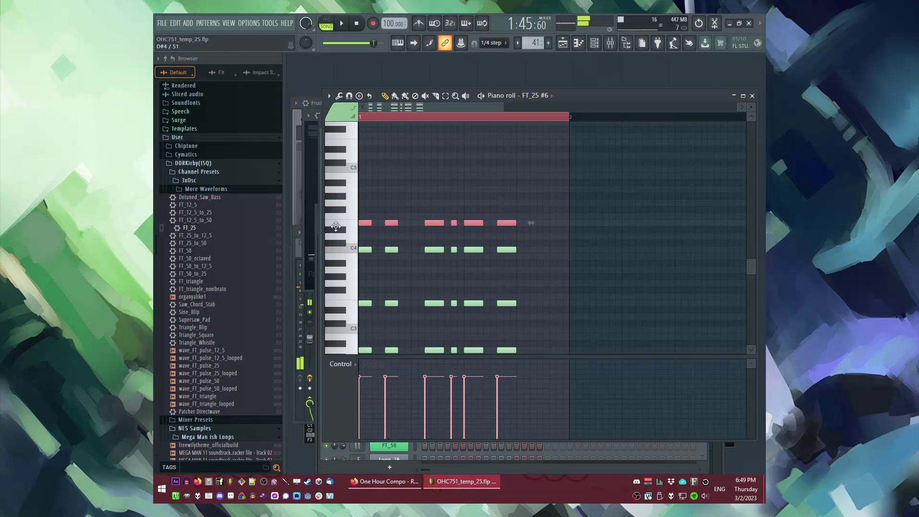
key("space")
left_click(488, 180)
scroll(489, 180, "down", 1)
key("space")
key("space")
key("space")
Step: Route the FT_25 #6 channel to mixer track 28 and load Fruity Parametric EQ 2 on that track
key("F6")
key("F9")
left_click(389, 143)
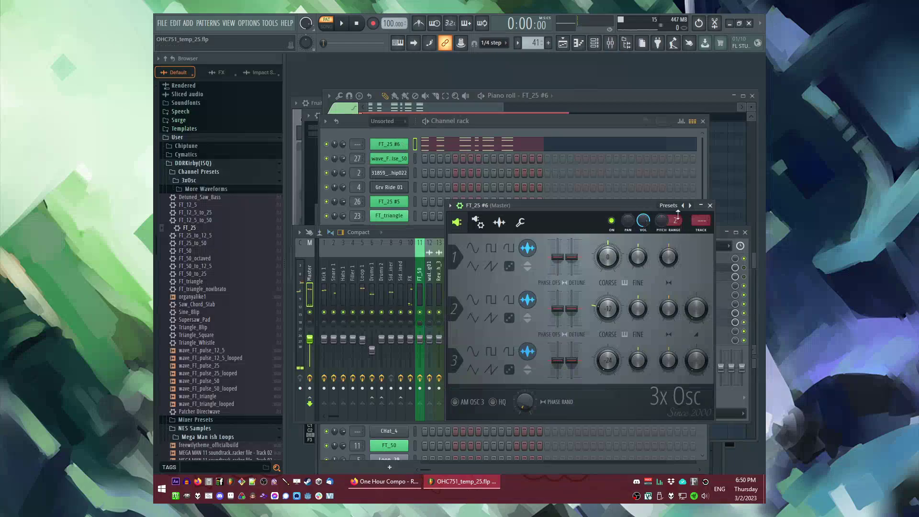
left_click(701, 233)
left_click(654, 289)
left_click(616, 324)
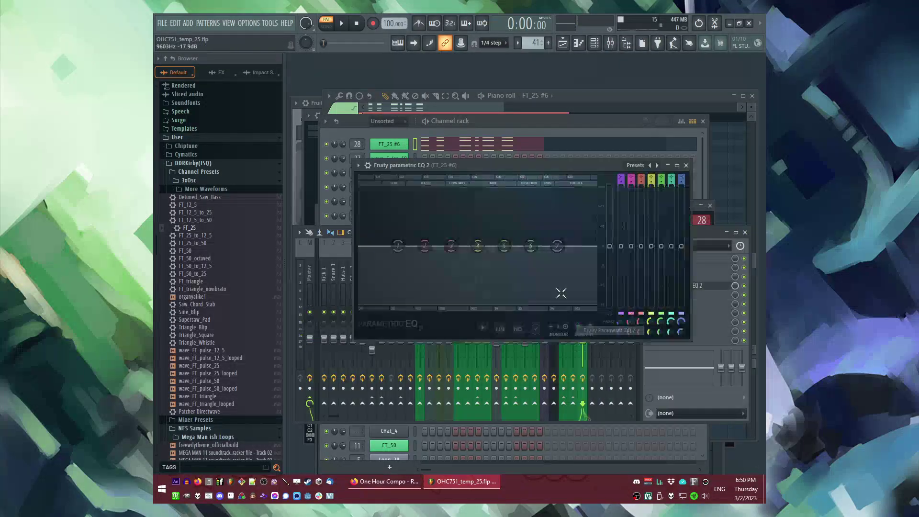
Step: With the pattern playing, roll off the lows with EQ band 1 and the highs with band 7 at about 11182 Hz
key("space")
left_click_drag(397, 246, 431, 303)
left_click_drag(557, 246, 577, 302)
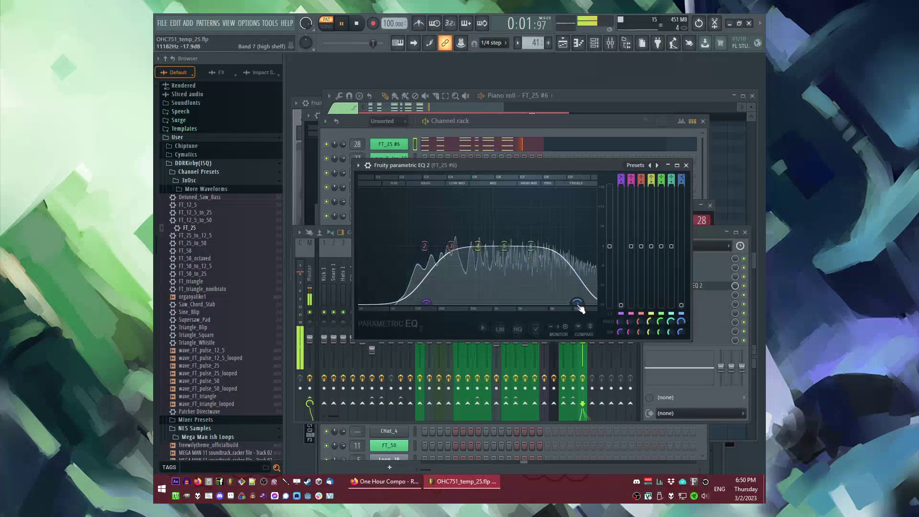
left_click(686, 165)
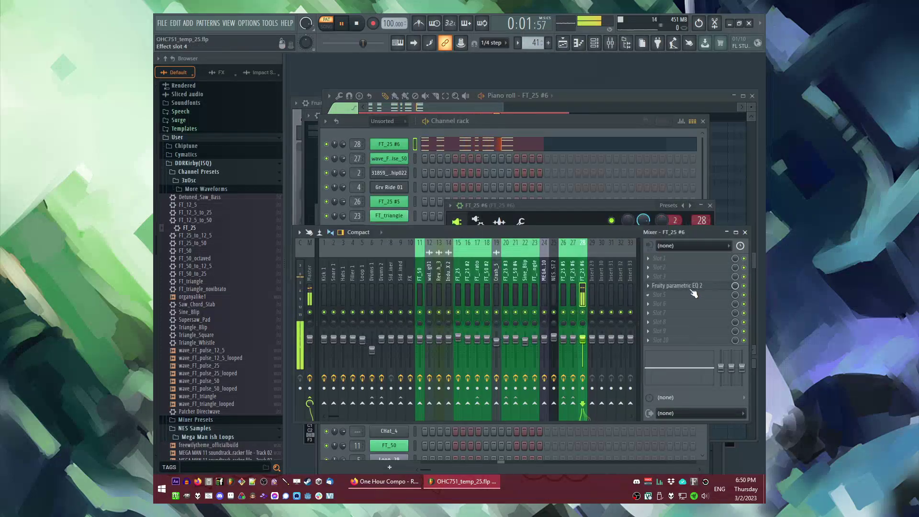
Step: Add Fruity Delay Bank in slot 6 and Fruity Reeverb 2 in slot 8 of the FT_25 #6 track
left_click(656, 308)
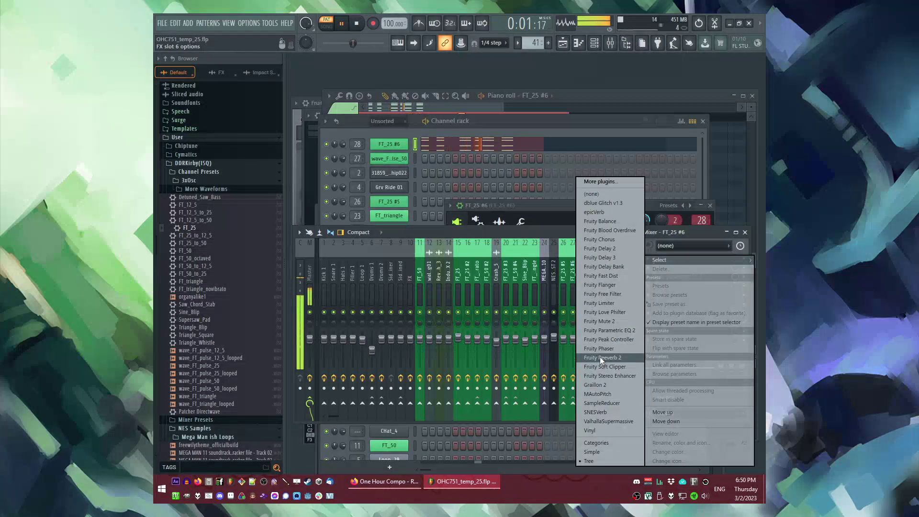
left_click(601, 266)
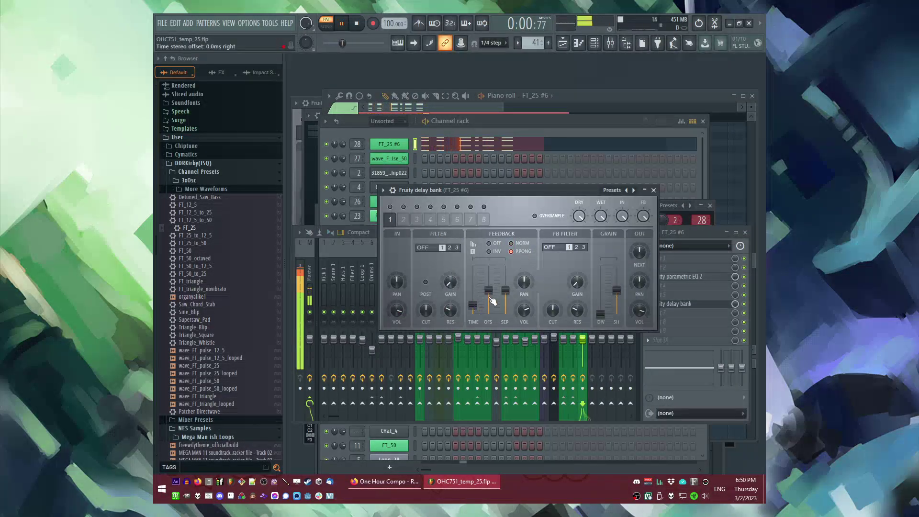
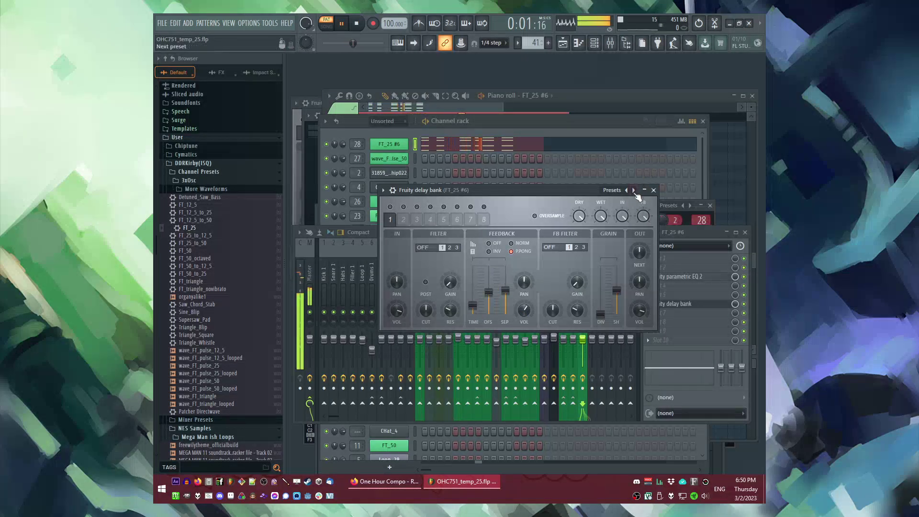
left_click(653, 190)
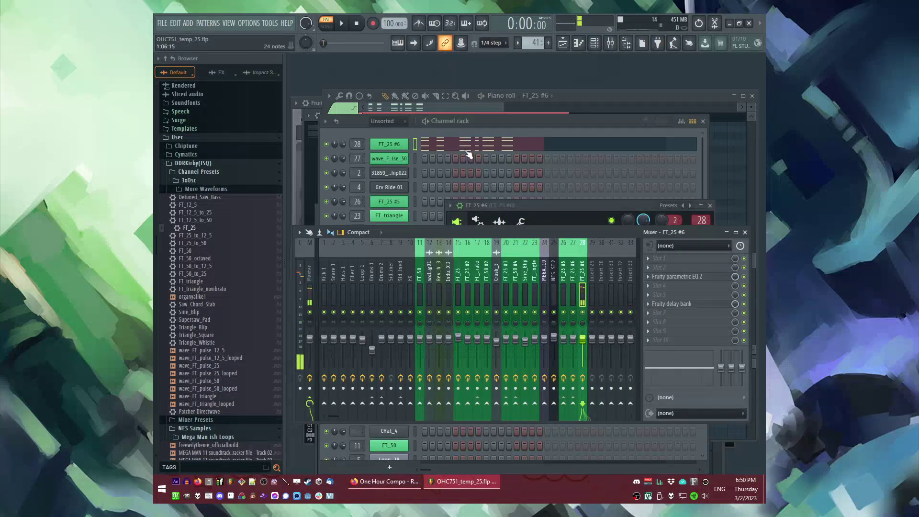
left_click(648, 322)
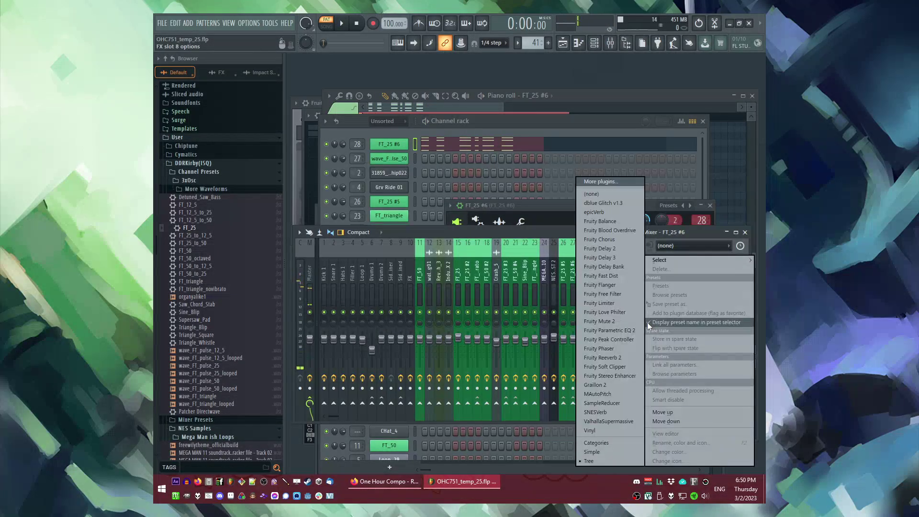
left_click(615, 358)
key("F12")
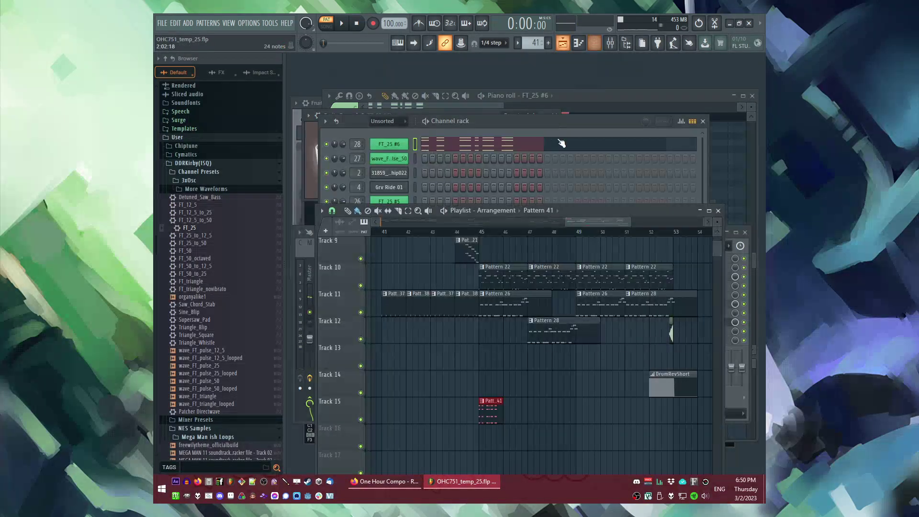
Step: Rework the bar's second half with a half-step chord at step 11 and longer chords at steps 12 and 15
key("F7")
key("space")
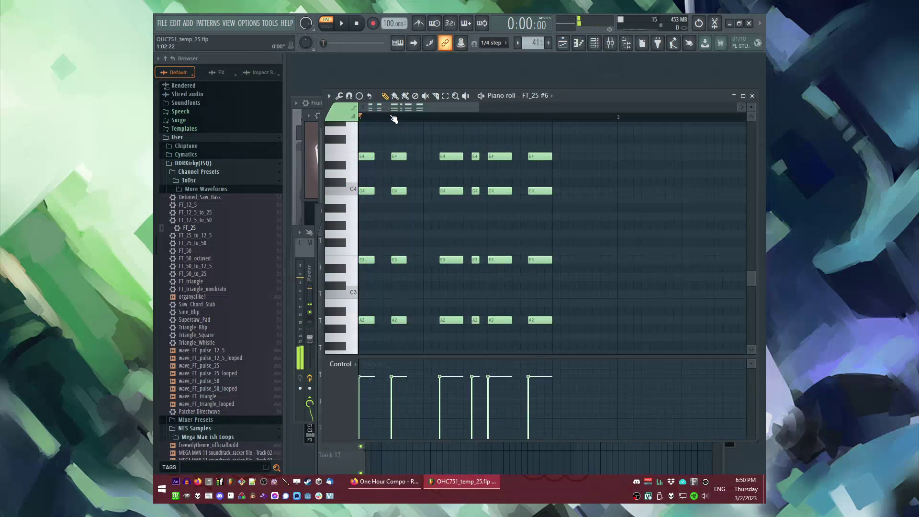
key("l")
key("space")
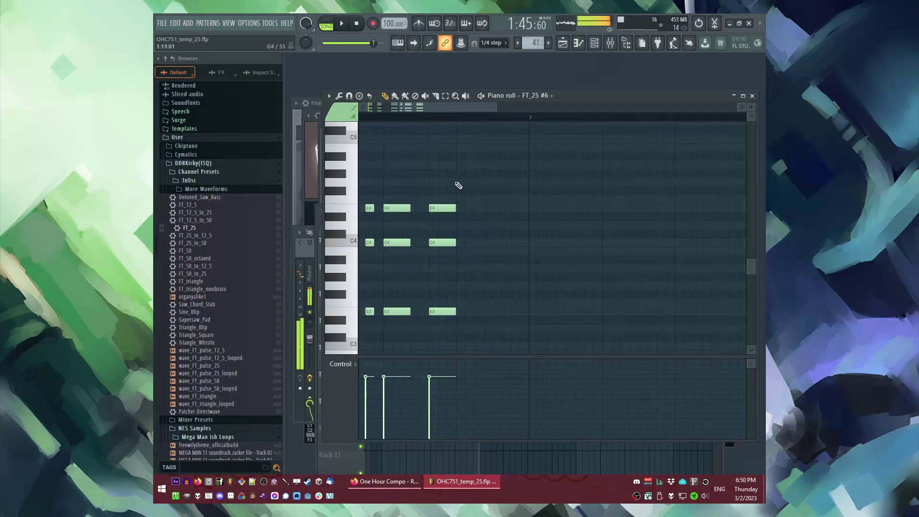
scroll(437, 170, "down", 2)
left_click_drag(452, 335, 506, 162)
key("space")
key("space")
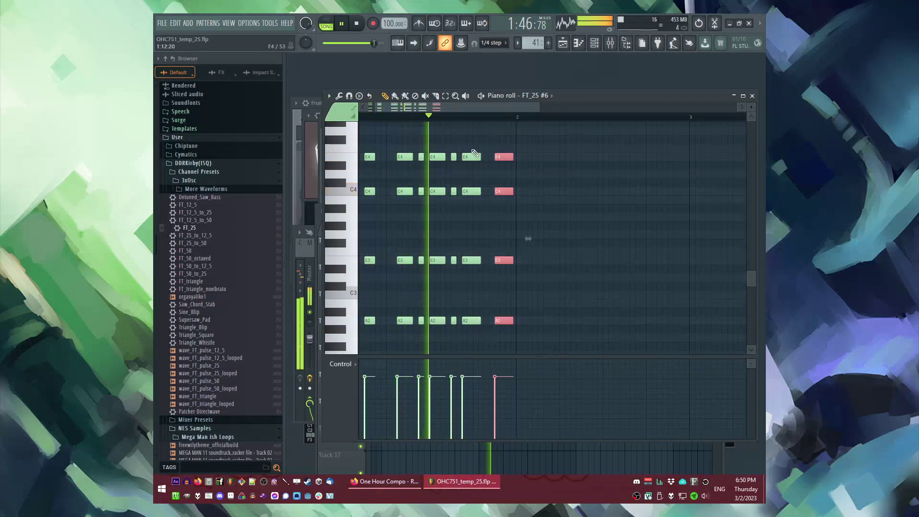
Step: Copy the half-step chord from step 11 to step 14
left_click_drag(449, 144, 461, 342)
left_click_drag(454, 157, 487, 158)
scroll(483, 224, "up", 3)
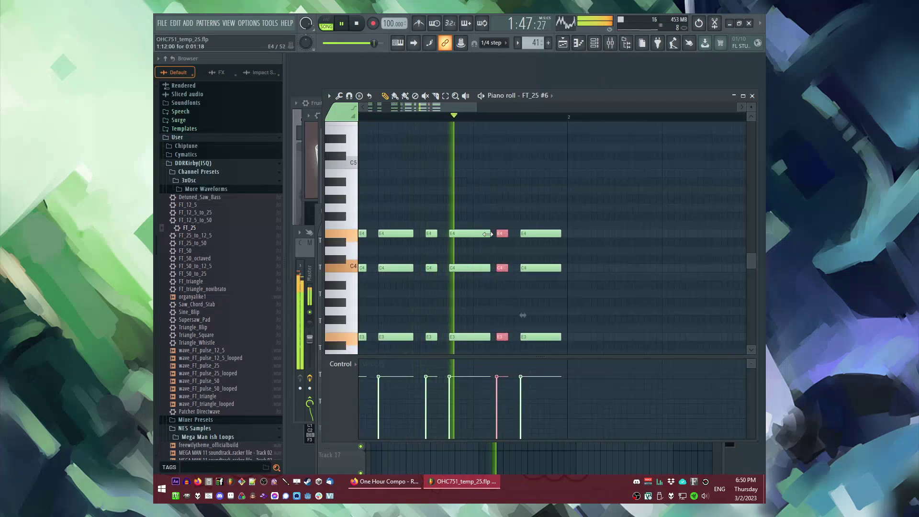
Step: Split the long chord at step 15 into two short chords at steps 15 and 16
scroll(500, 243, "up", 1, "ctrl")
key("space")
scroll(517, 218, "down", 1)
left_click_drag(505, 330, 516, 223)
key("space")
scroll(530, 294, "down", 3)
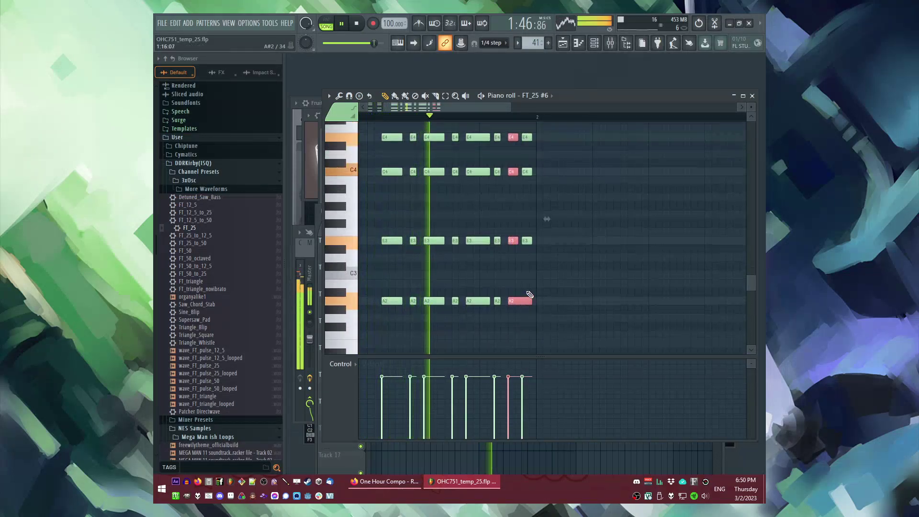
scroll(529, 301, "up", 3)
key("space")
right_click(526, 348)
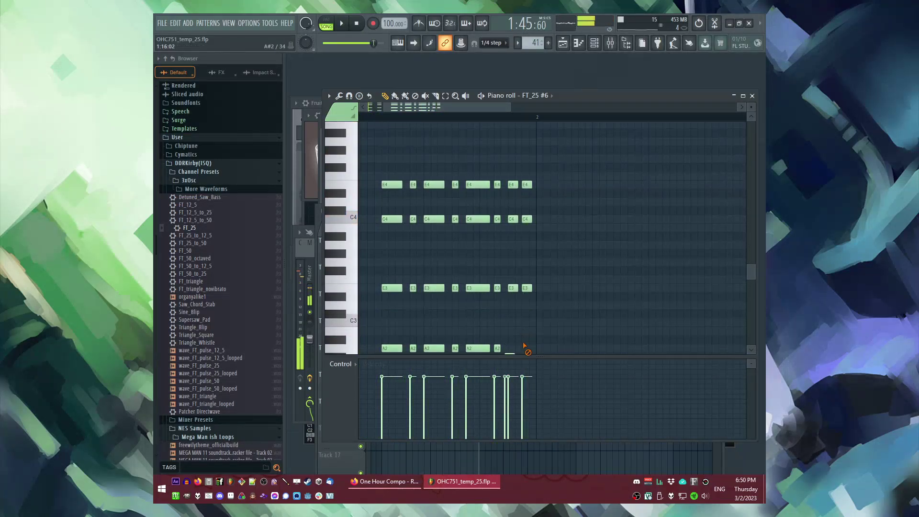
scroll(518, 341, "down", 1)
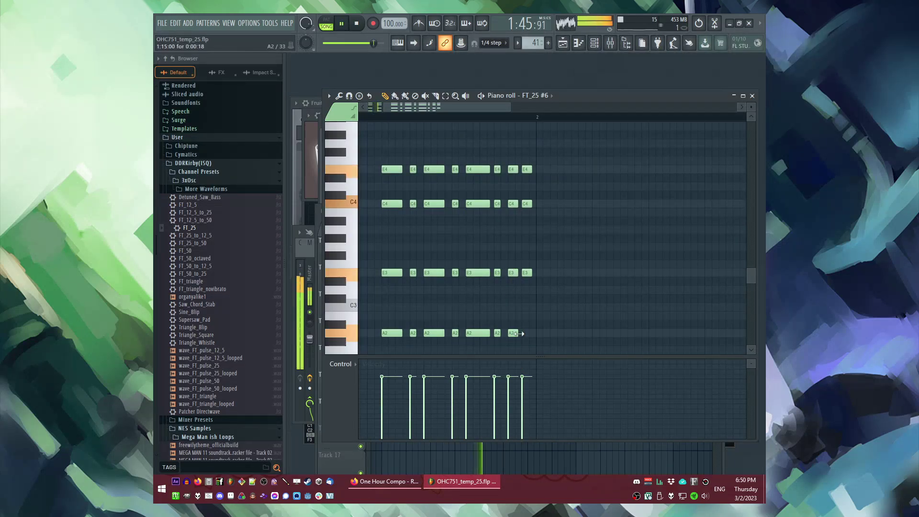
Step: Duplicate the finished bar of chords into bar 2 and clear the selection
key("ctrl+b")
scroll(549, 170, "up", 2)
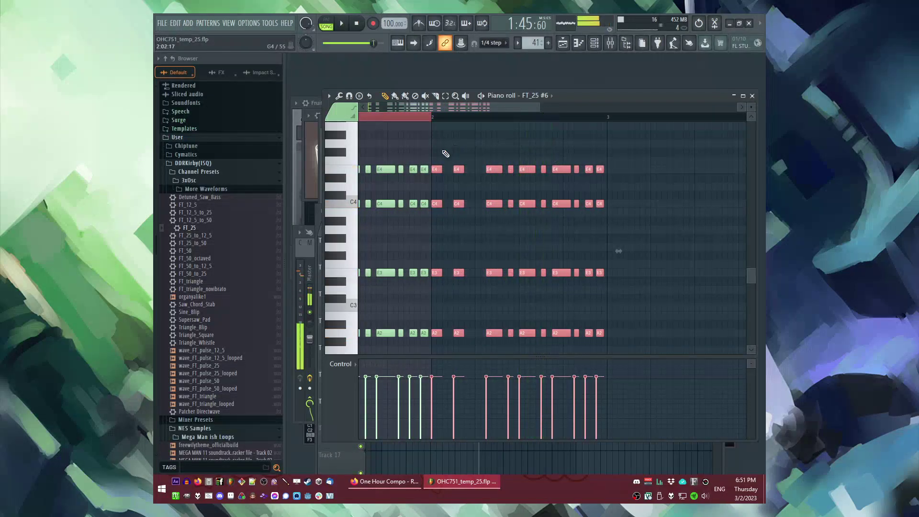
key("ctrl+d")
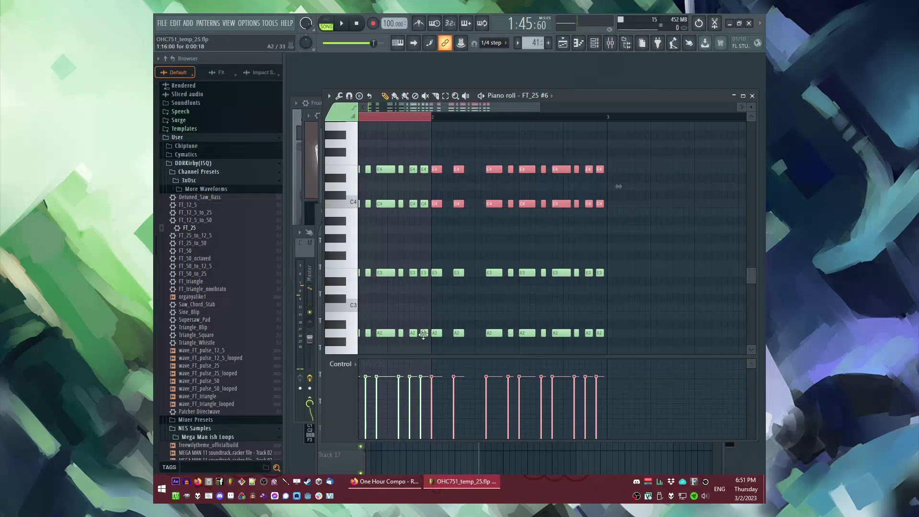
Step: Save a new project version and play the arrangement from bar 44 into the Pattern 41 clip
key("F5")
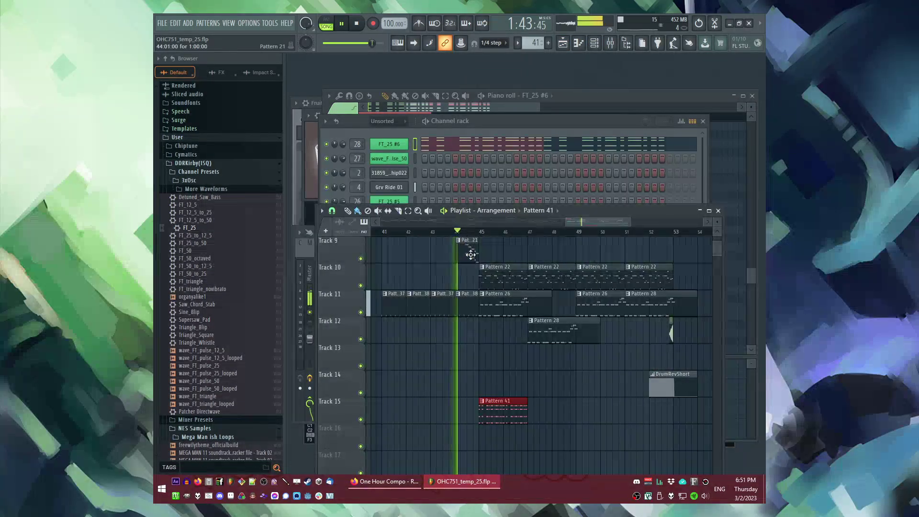
scroll(495, 335, "up", 5)
scroll(526, 388, "down", 6)
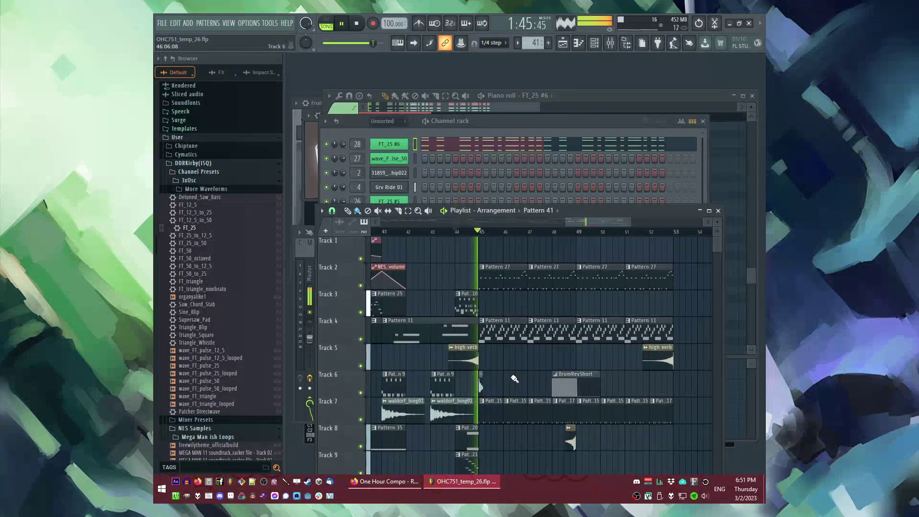
key("F7")
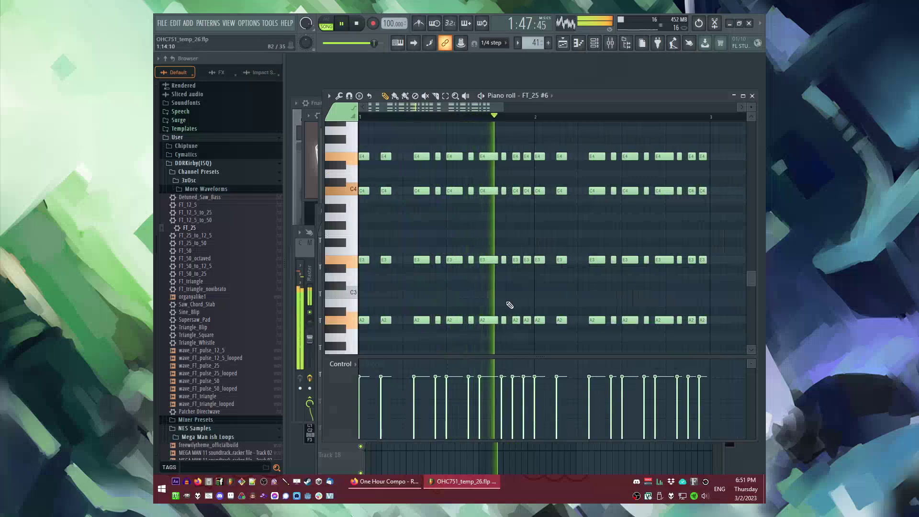
Step: Move the low-cut EQ band of FT_25 #6 to 223 Hz and lower the track's volume slightly
key("F9")
left_click(708, 276)
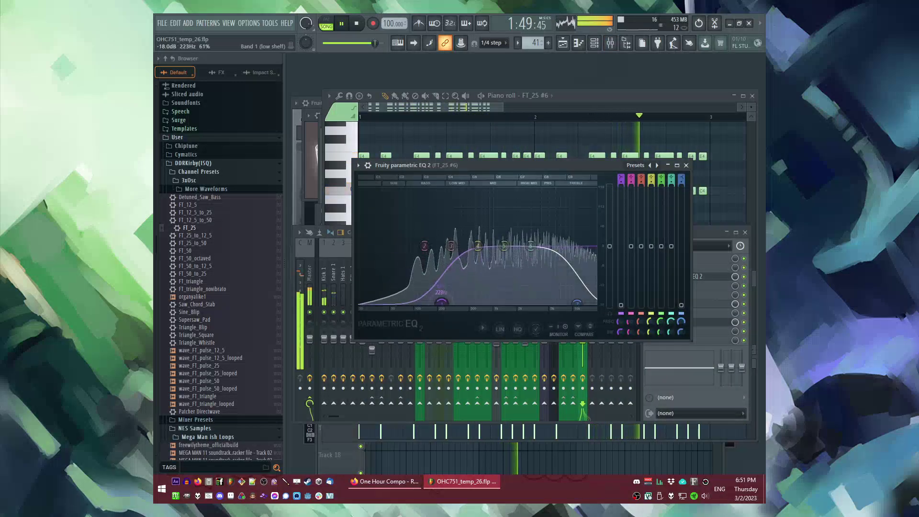
left_click(583, 346)
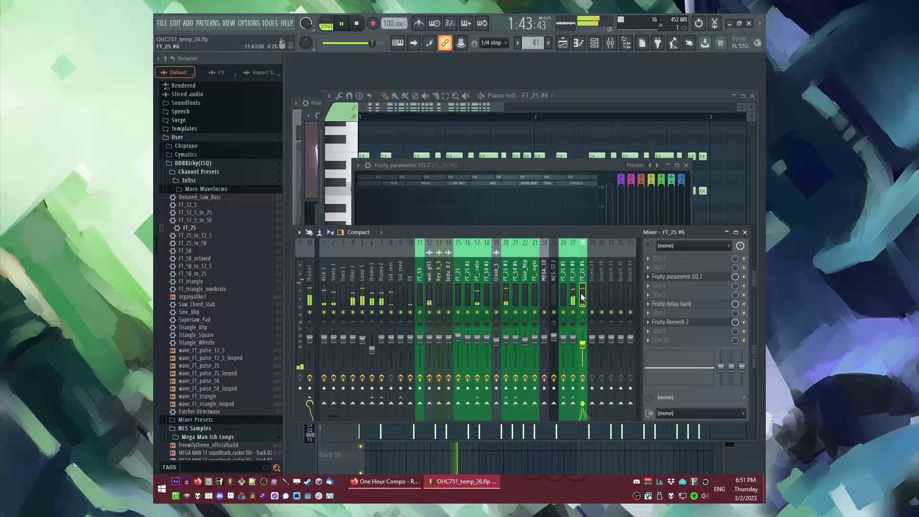
Step: Transpose all FT_25 #6 notes up one octave, clear the selection and loop the pattern on its own
key("F7")
key("ctrl+a")
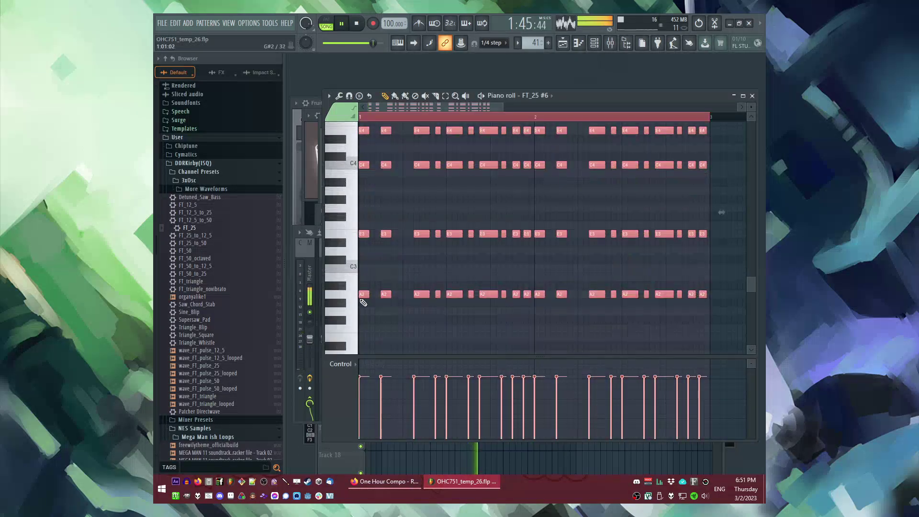
key("ctrl+Up")
scroll(363, 302, "up", 3)
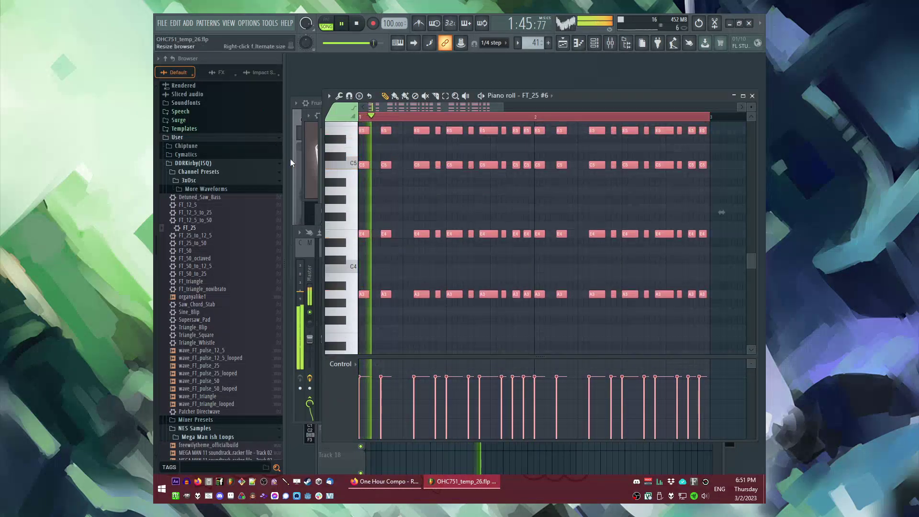
left_click(407, 257)
scroll(407, 230, "up", 1)
key("l")
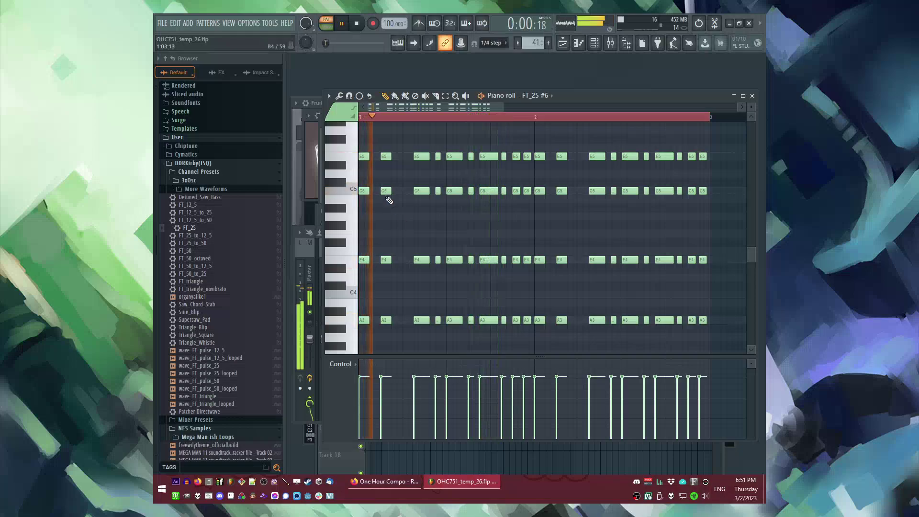
Step: Delete the top row of E5 notes and set the FT_25 #6 mixer track volume to 86%
left_click_drag(724, 145, 197, 163)
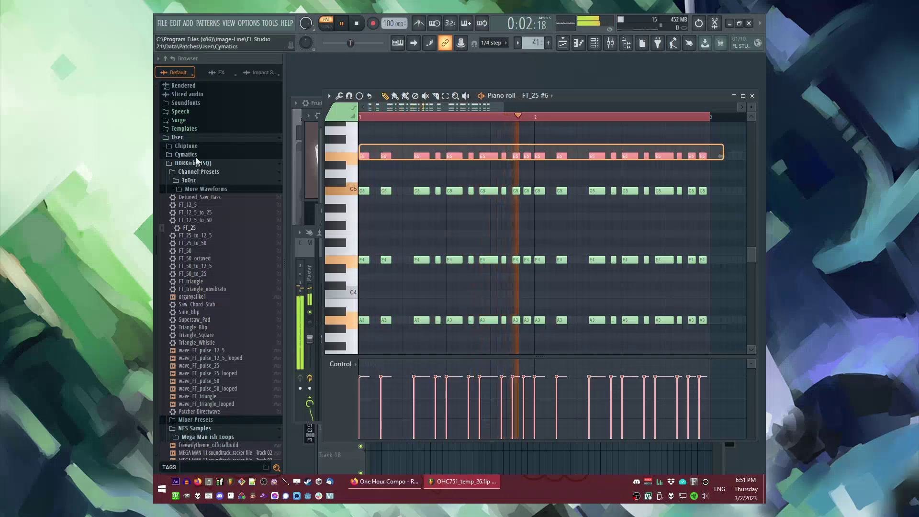
key("F6")
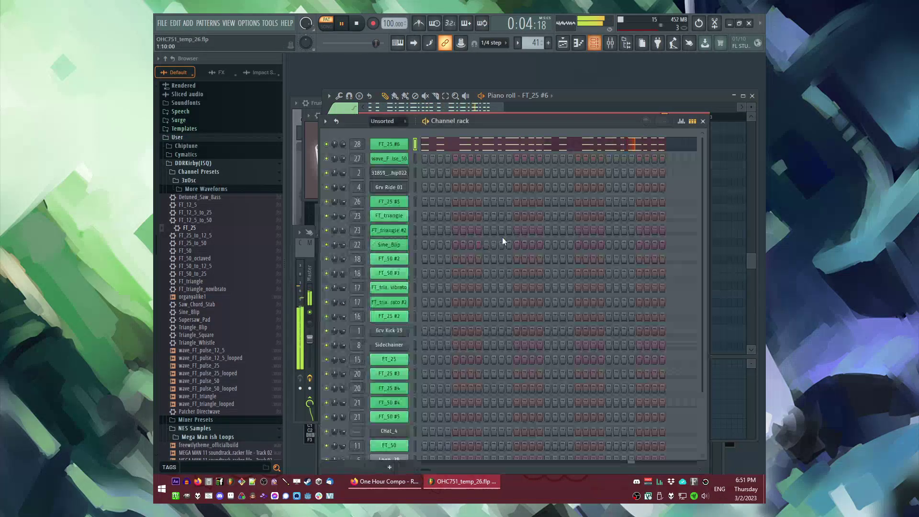
key("F9")
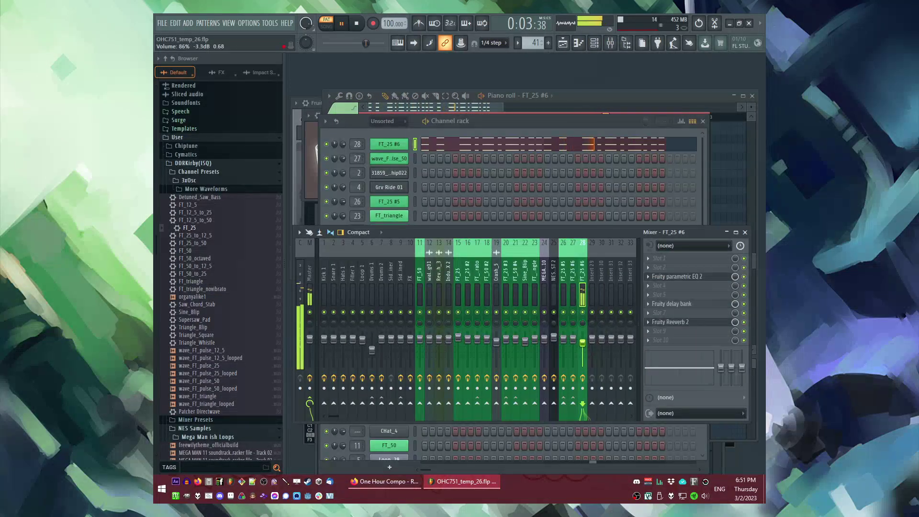
key("F9")
Step: Set the sustain level of FT_25 #6's volume envelope to 67%
left_click(388, 144)
left_click(499, 221)
left_click(521, 222)
left_click(457, 221)
left_click(477, 221)
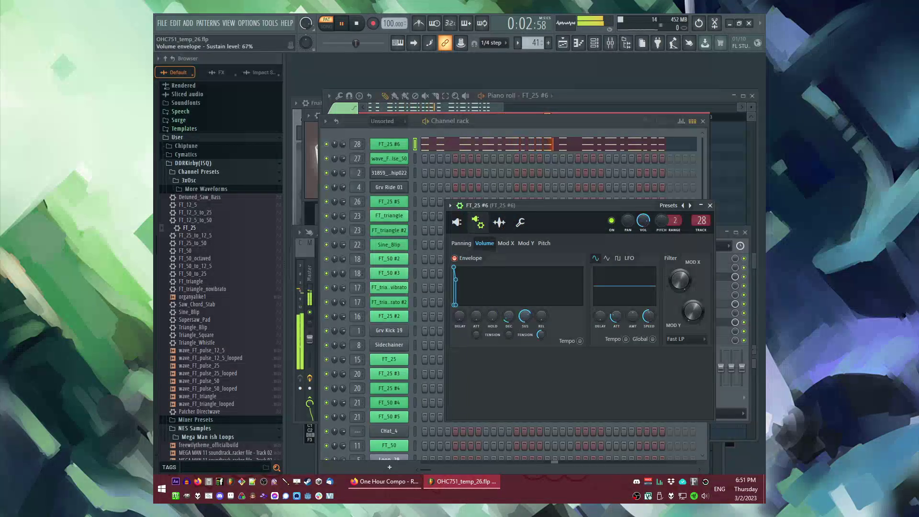
Step: Clone the FT_25 #6 channel and load the wave_FT_pulse_50 sample into both the original and the clone
left_click(415, 164)
key("alt+c")
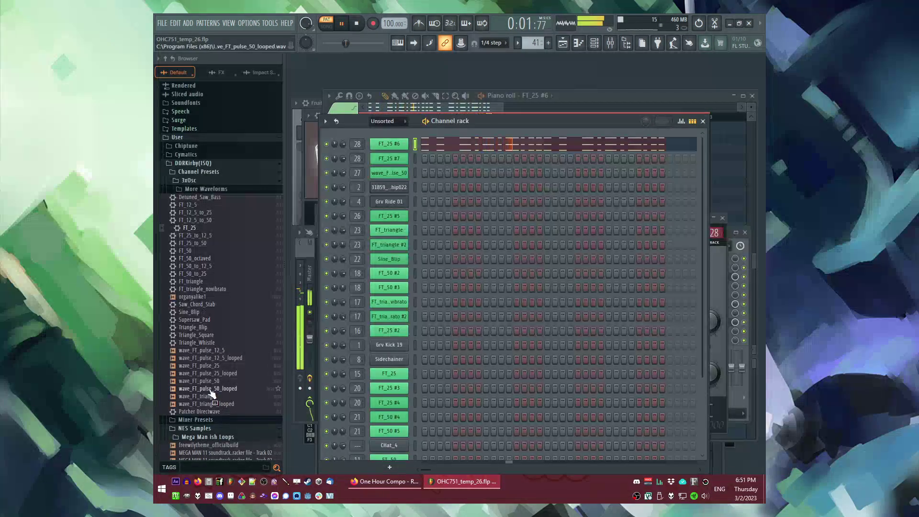
left_click_drag(392, 144, 385, 156)
Step: Paste the chord notes into wave_FT_pulse_50 #3, placed one step behind the original part
left_click(433, 161)
key("F7")
key("ctrl+v")
key("space")
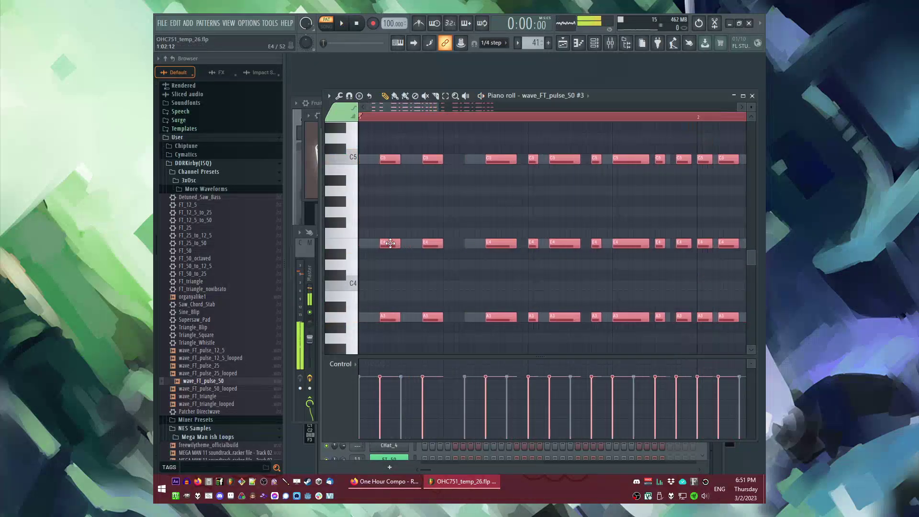
Step: Set the wave_FT_pulse_50 #3 channel volume to 50% and its oscillator 1 fine pitch to +10 cents
key("F6")
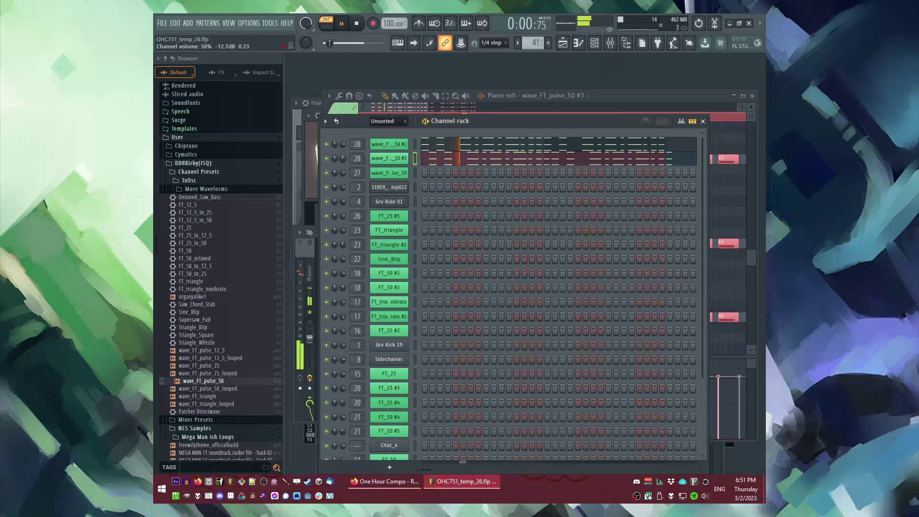
left_click(391, 160)
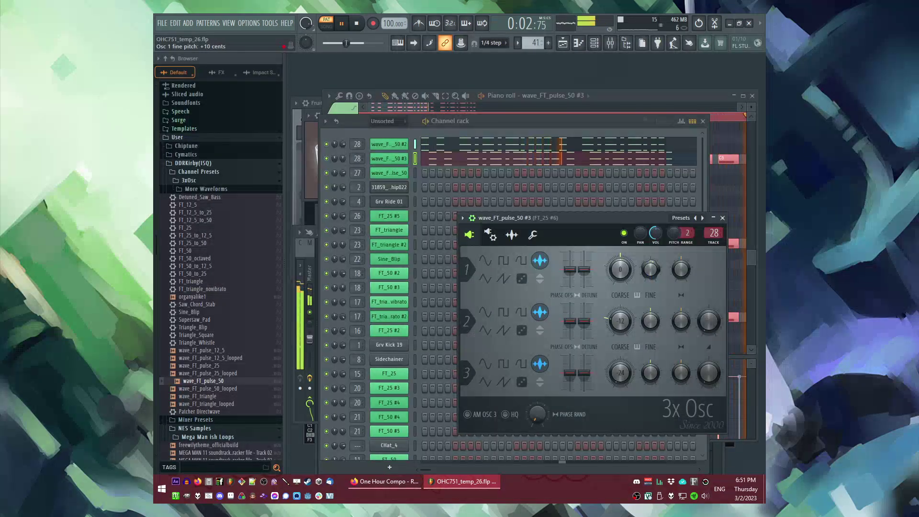
Step: Try a half-step offset for the wave_FT_pulse_50 #3 notes, then restore their full-step delay
key("F7")
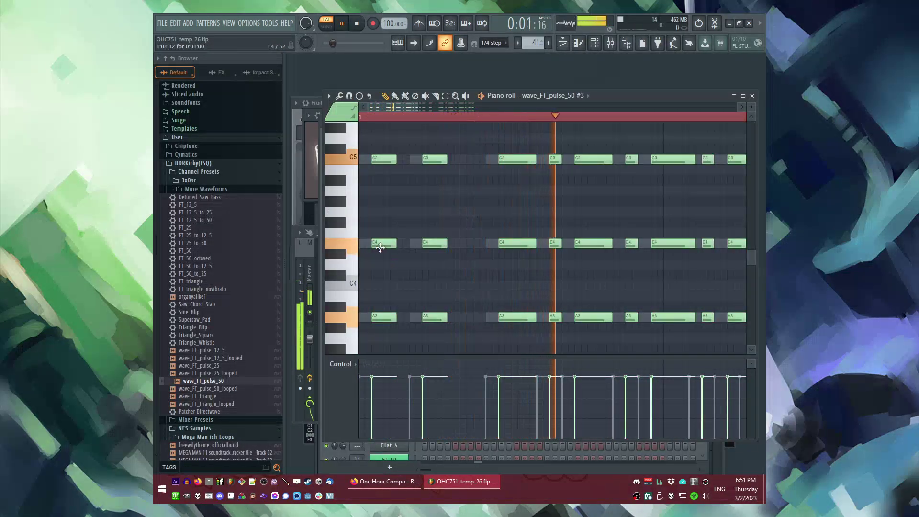
mouse_move(384, 245)
left_mouse_down()
mouse_move(408, 243)
mouse_move(378, 244)
mouse_move(388, 244)
left_mouse_up()
key("F6")
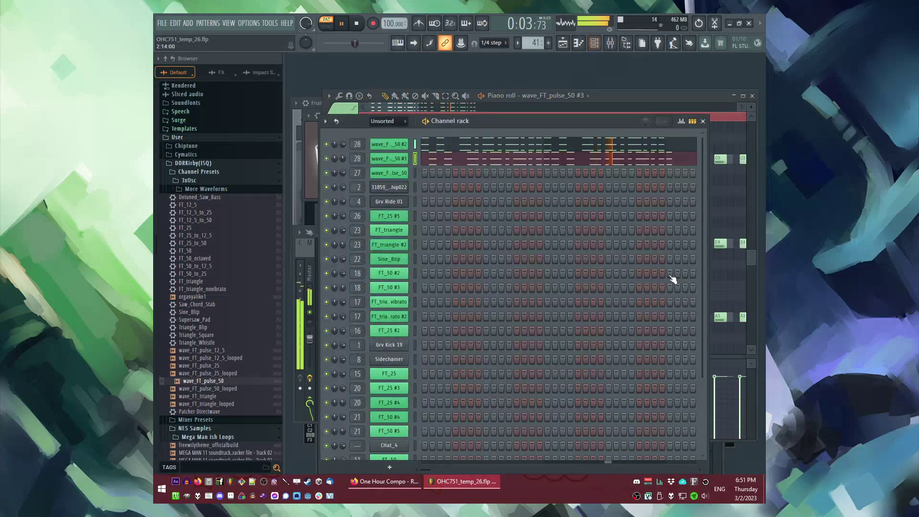
Step: Set the feedback time of the Fruity delay bank on the FT_25 #6 mixer track to 3:00
key("F9")
left_click(689, 303)
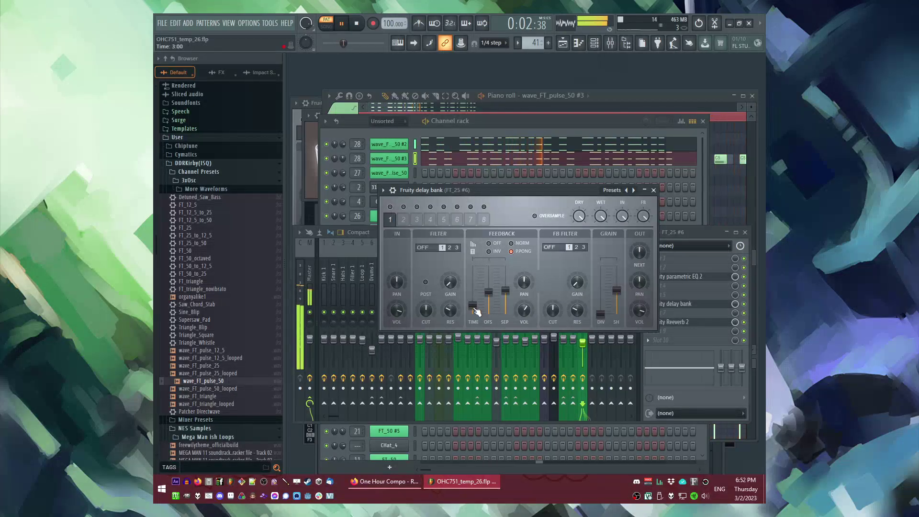
left_click(655, 190)
Step: Adjust the phase randomness of wave_FT_pulse_50 #2 and set that of wave_FT_pulse_50 #3 to 100%
left_click(388, 143)
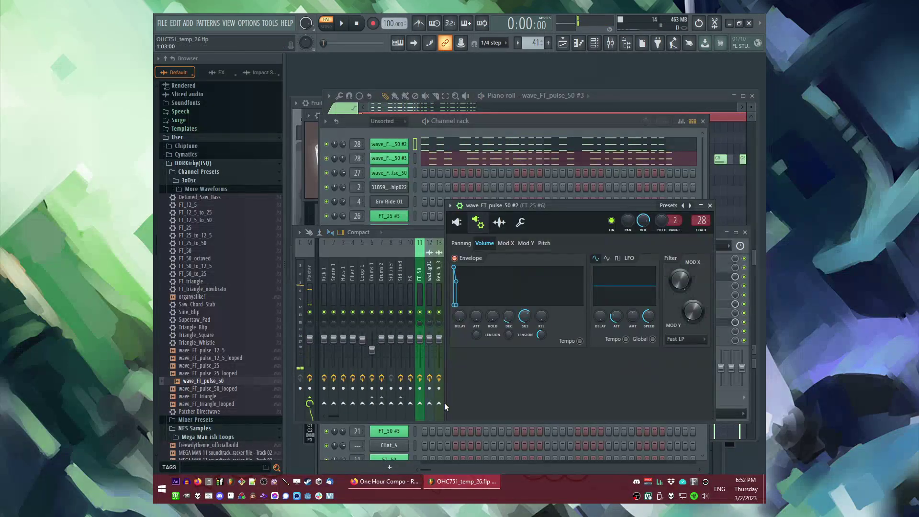
left_click(458, 223)
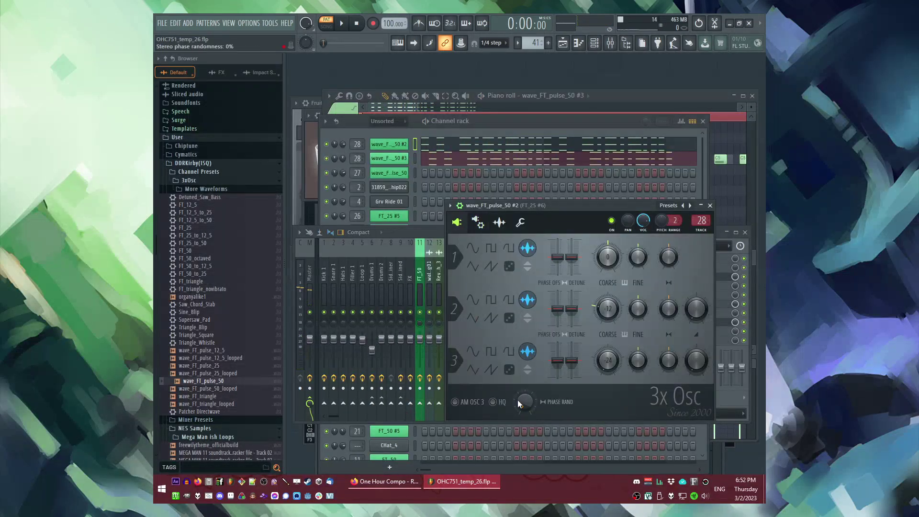
left_click(379, 161)
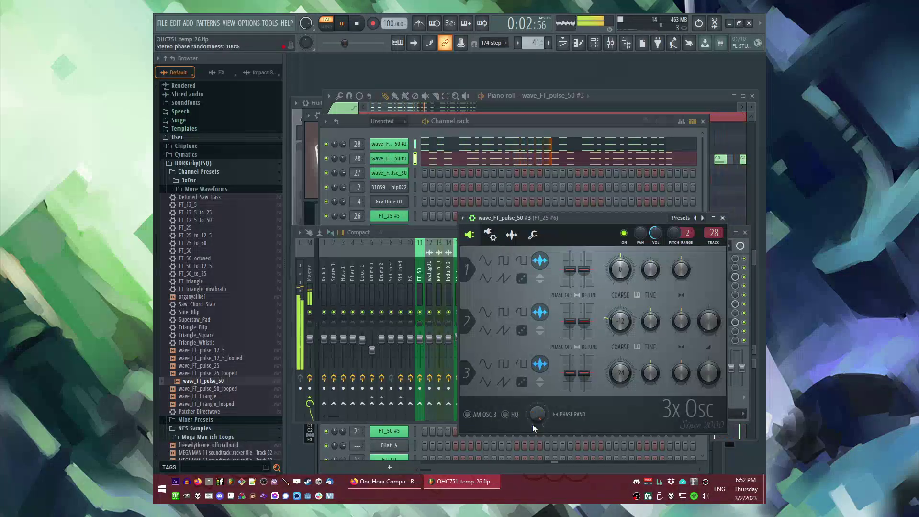
Step: Open the Pattern 41 clip's wave_FT_pulse_50 #2 notes and duplicate the two bars of chords into bars 3 and 4
key("F5")
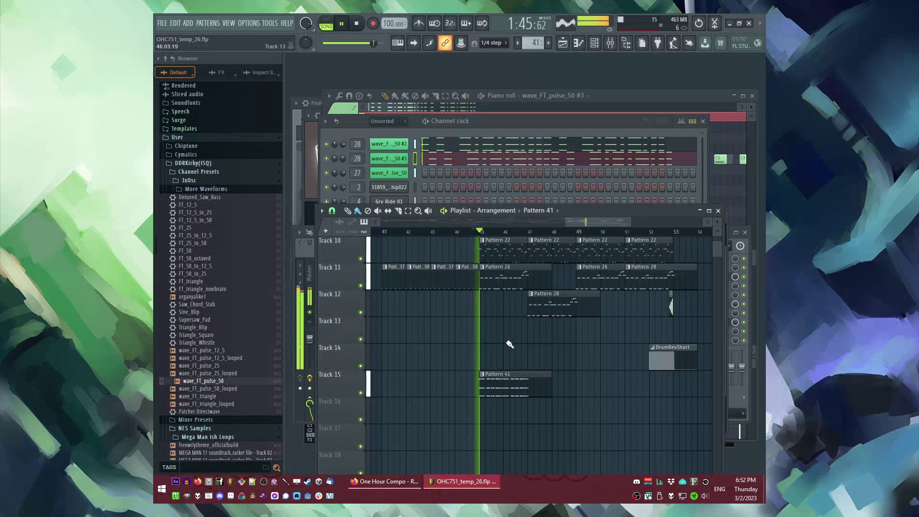
scroll(513, 359, "up", 4)
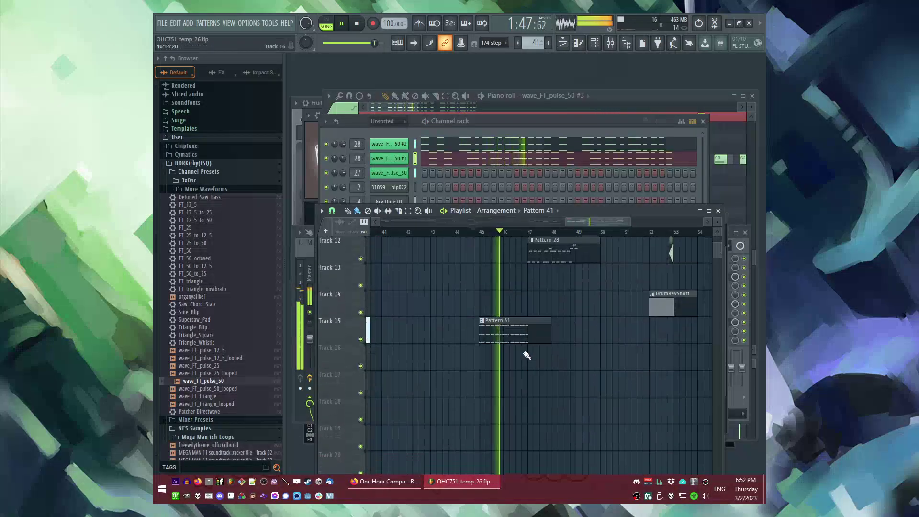
double_click(512, 332)
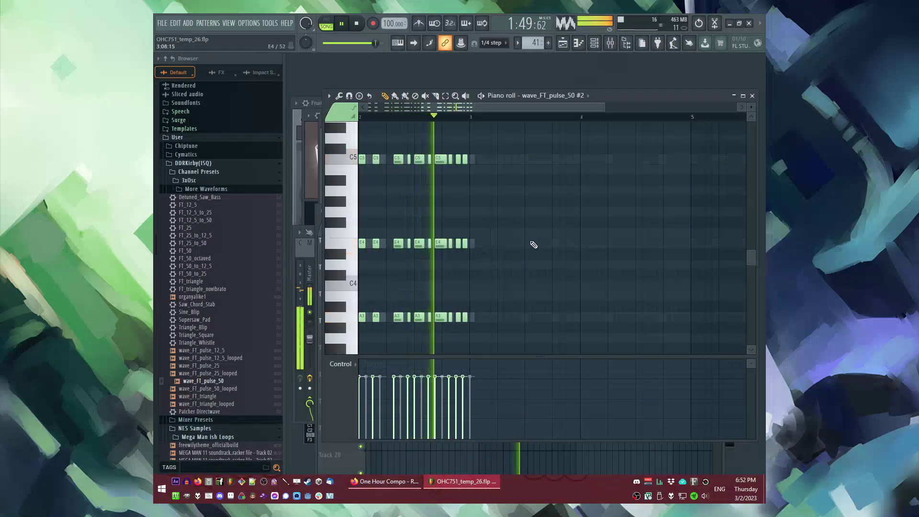
key("ctrl+v")
key("space")
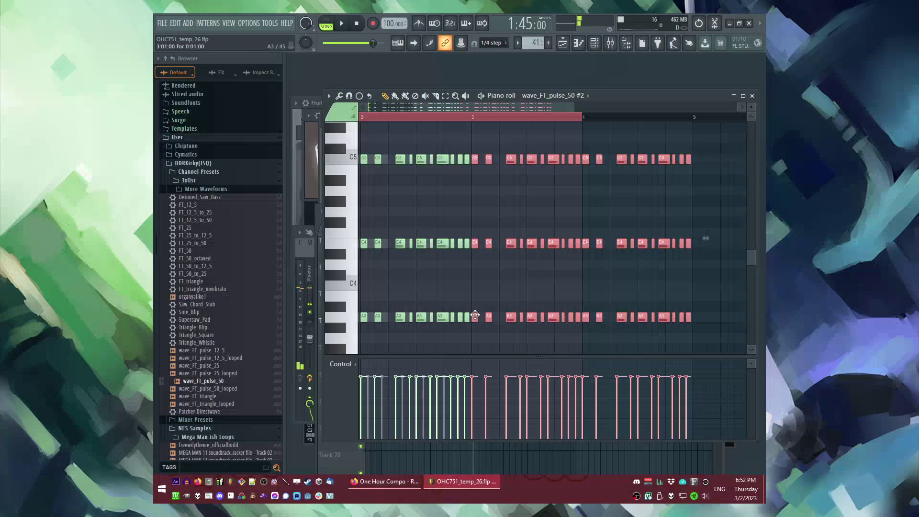
Step: Lower the lowest chord notes in bars 3 and 4 to G3 and play the pattern
scroll(351, 320, "down", 1)
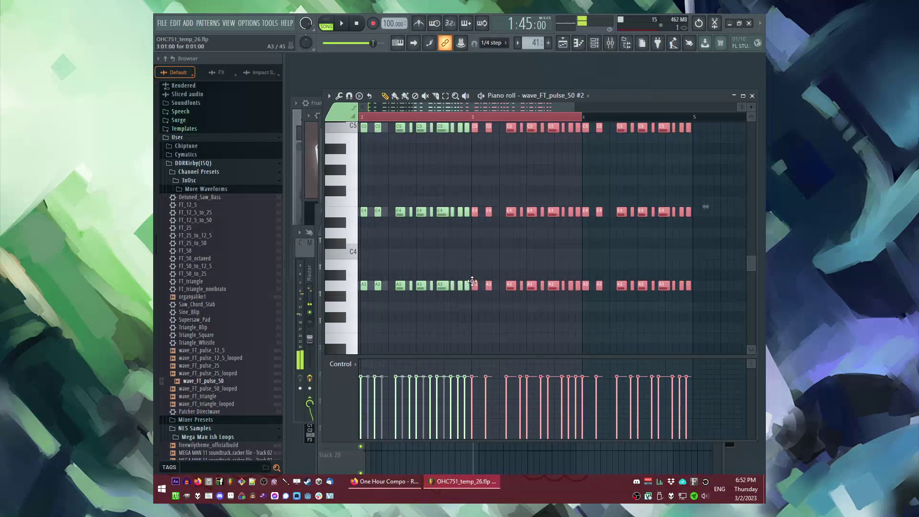
left_click_drag(472, 282, 503, 308)
scroll(503, 307, "up", 2)
scroll(454, 267, "up", 1)
scroll(454, 257, "up", 3)
key("l")
key("space")
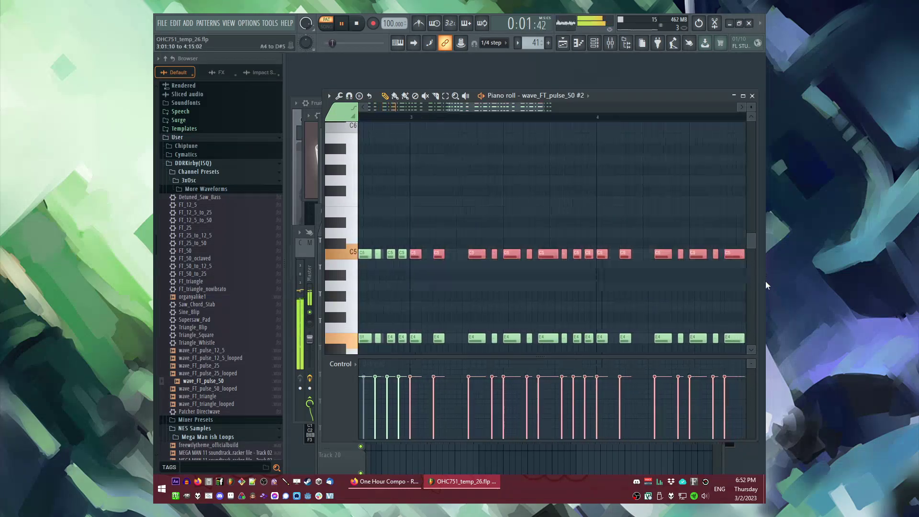
Step: Lower the top chord notes in bars 3 and 4 by a semitone to B4
scroll(493, 244, "down", 2)
left_click_drag(724, 240, 496, 279)
scroll(497, 280, "up", 1)
key("shift+Down")
scroll(429, 257, "down", 3)
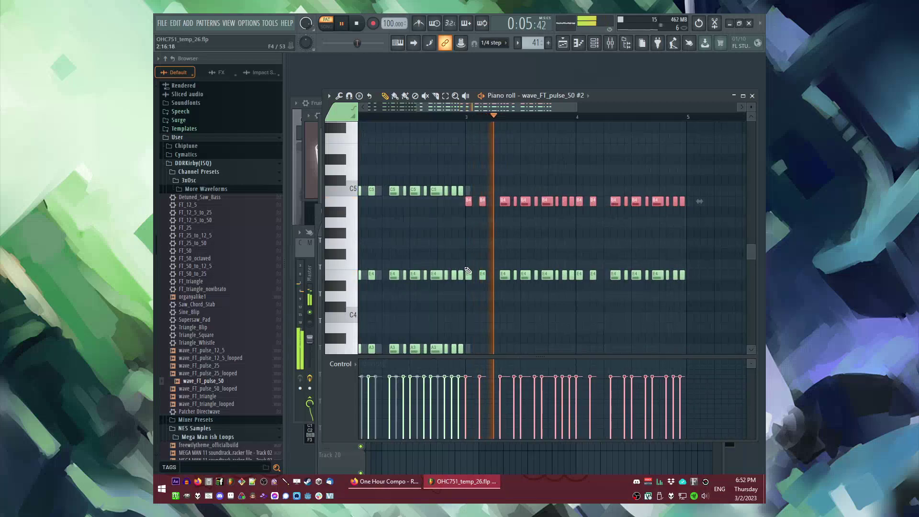
Step: Raise only bar 4's top chord notes to D5
scroll(488, 261, "down", 2)
scroll(598, 266, "up", 1)
left_click_drag(577, 163, 698, 193)
scroll(595, 213, "up", 3)
scroll(596, 213, "up", 2)
key("space")
left_click_drag(525, 233, 525, 200)
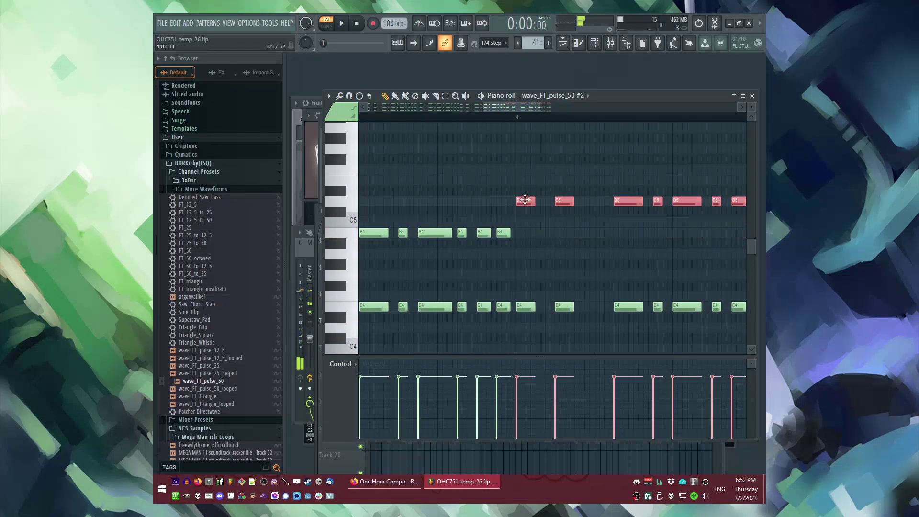
Step: Duplicate the four-bar chord progression into bars 5 to 8
scroll(519, 116, "down", 5)
left_click(529, 115)
key("space")
left_click(424, 186)
key("ctrl+a")
key("space")
scroll(609, 215, "down", 4)
scroll(609, 216, "right", 3)
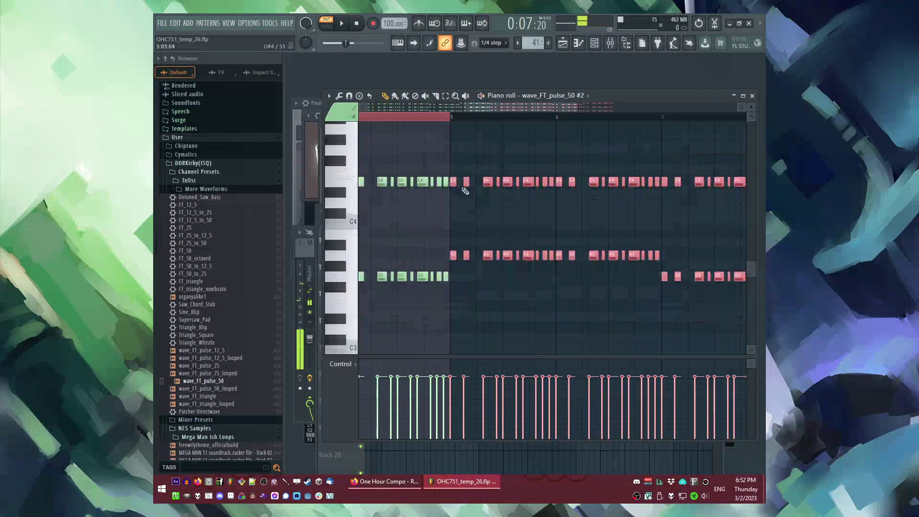
Step: Lower the lowest chord notes in bars 5 and 6 to F3 and play through the progression
left_click(443, 119)
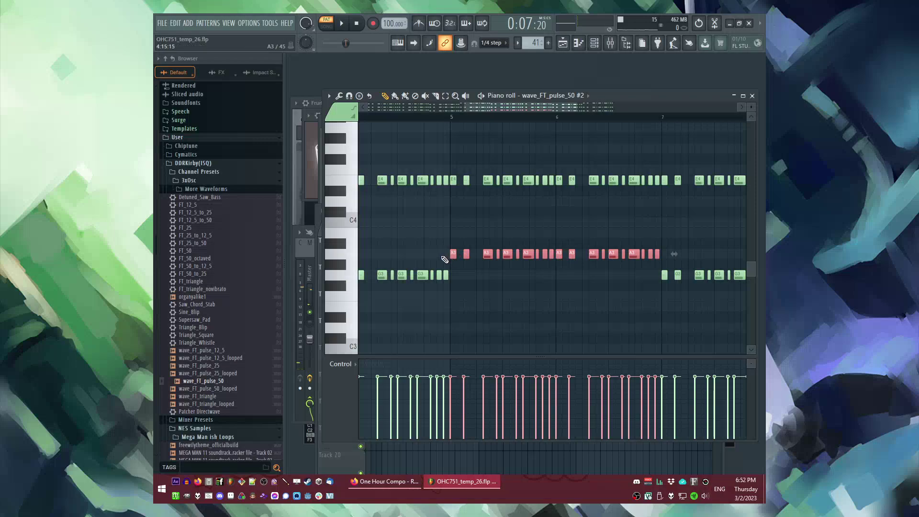
left_click_drag(451, 256, 450, 298)
key("space")
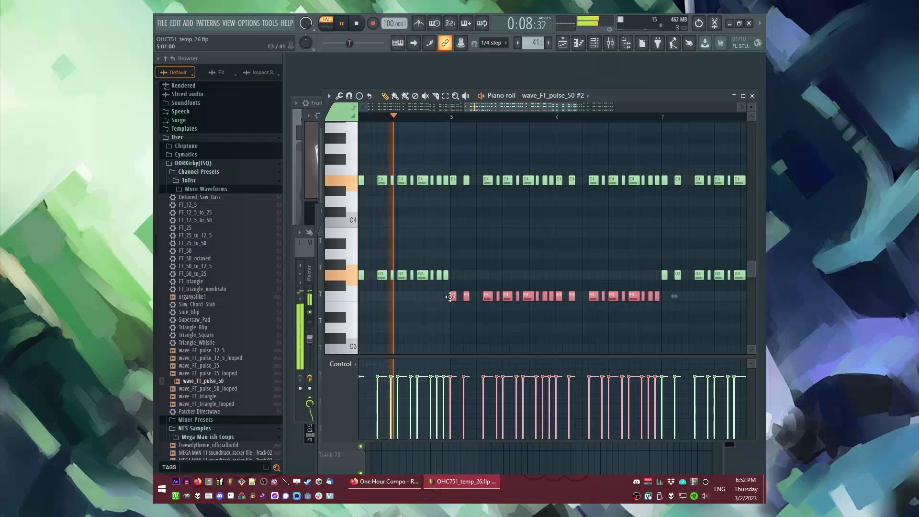
scroll(503, 237, "down", 5)
scroll(455, 232, "up", 1)
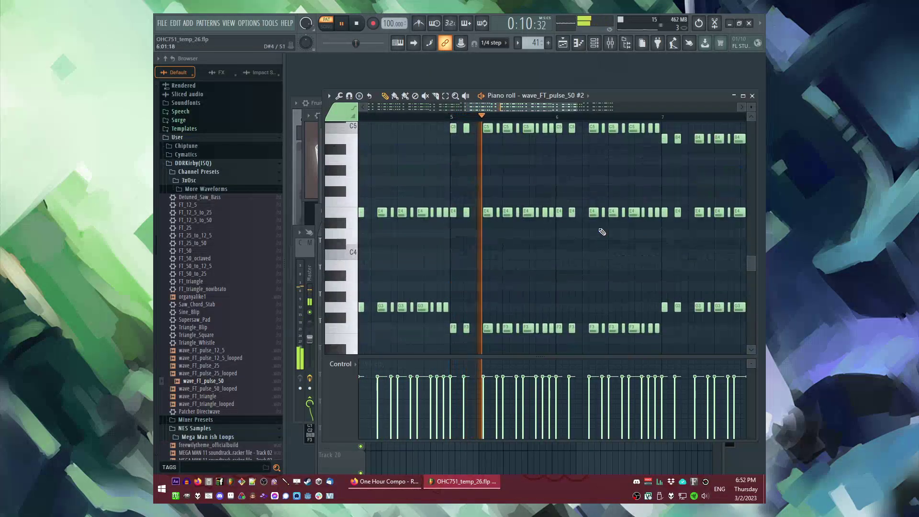
scroll(552, 279, "up", 5)
scroll(478, 239, "up", 3)
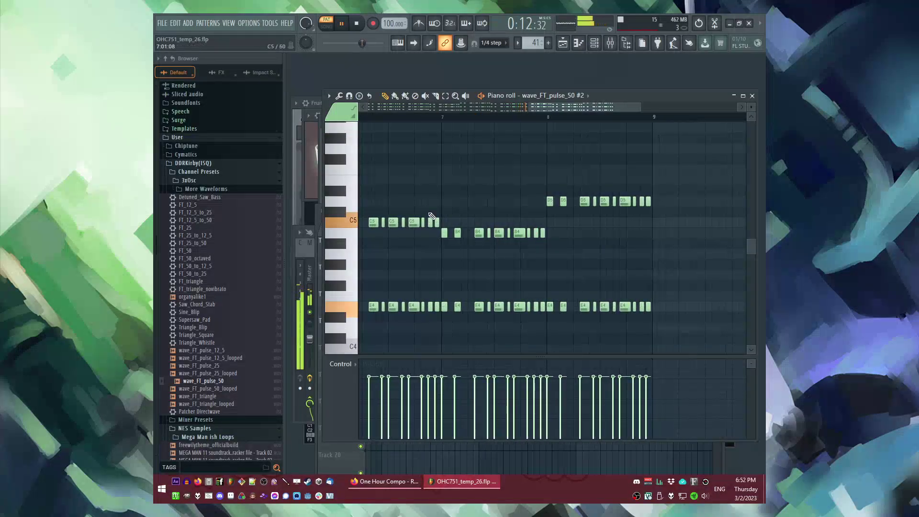
scroll(595, 230, "up", 2)
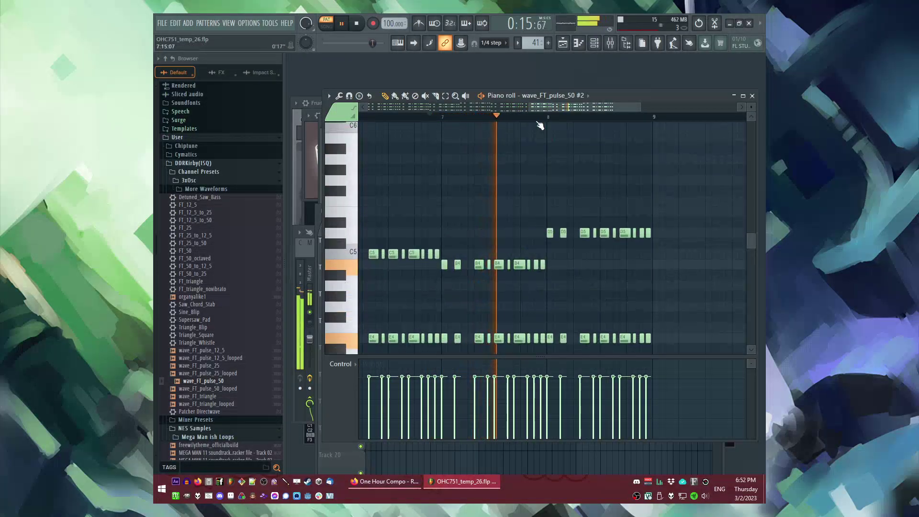
Step: Replace the notes of wave_FT_pulse_50 #3 with the full eight-bar chord progression
key("F5")
key("F6")
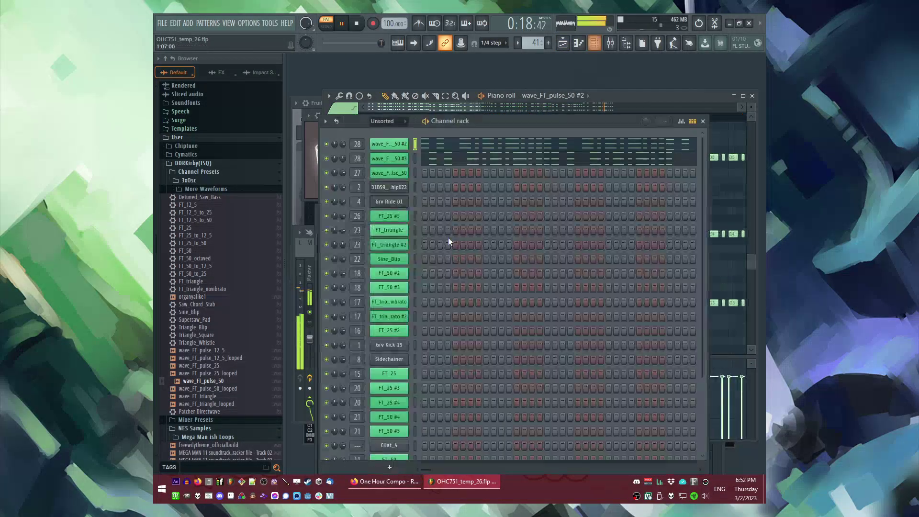
left_click(439, 160)
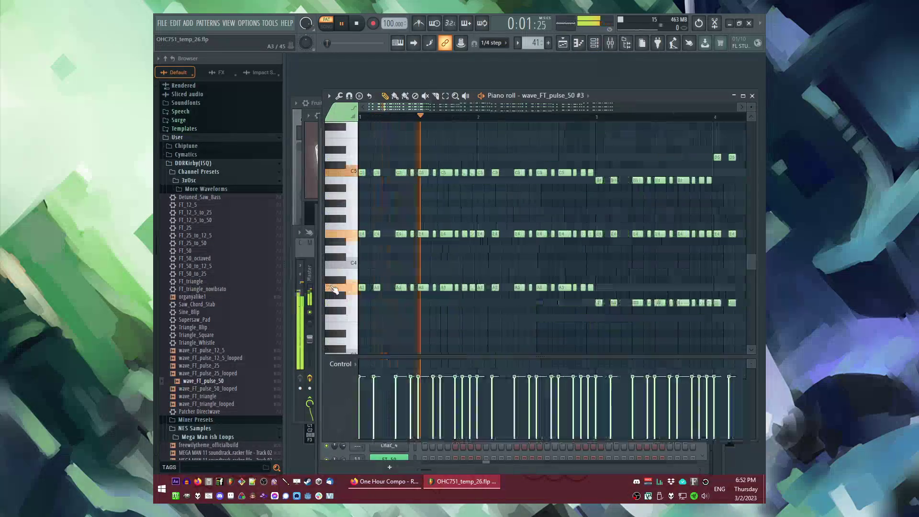
Step: Play the arrangement from bar 45 to check the extended Pattern 41 clip with the other tracks
key("F6")
key("F5")
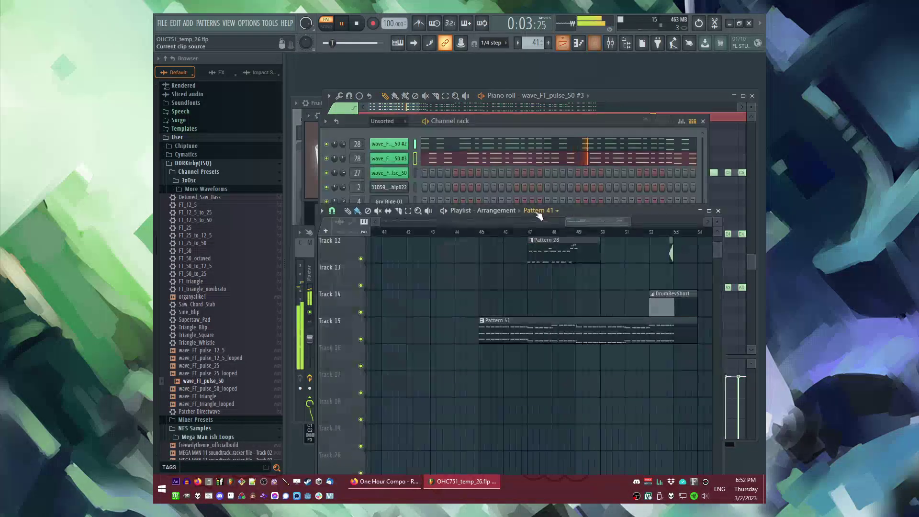
left_click(483, 233)
scroll(501, 303, "up", 3)
scroll(479, 331, "up", 1)
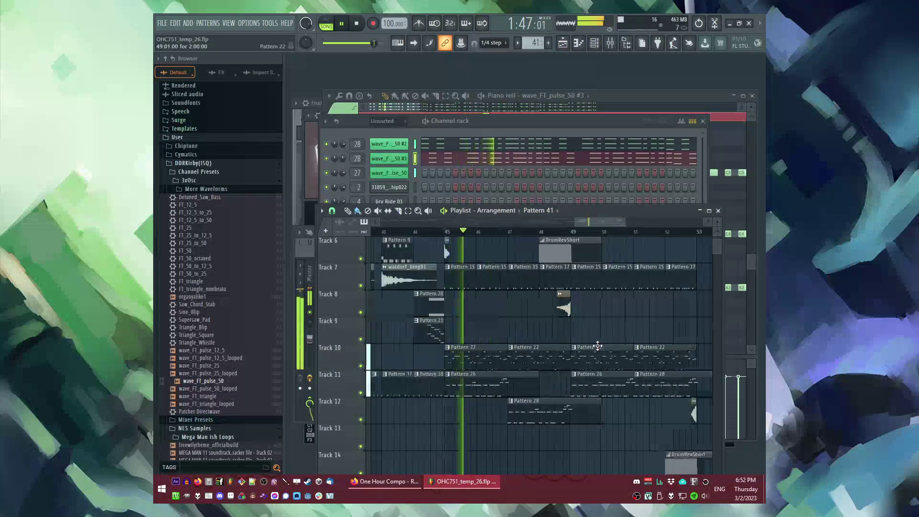
Step: Make the bar-47 Pattern 28 clip on Track 12 unique and place the new pattern at bar 51 on Track 13, replacing Track 11's clip there
scroll(493, 335, "down", 2)
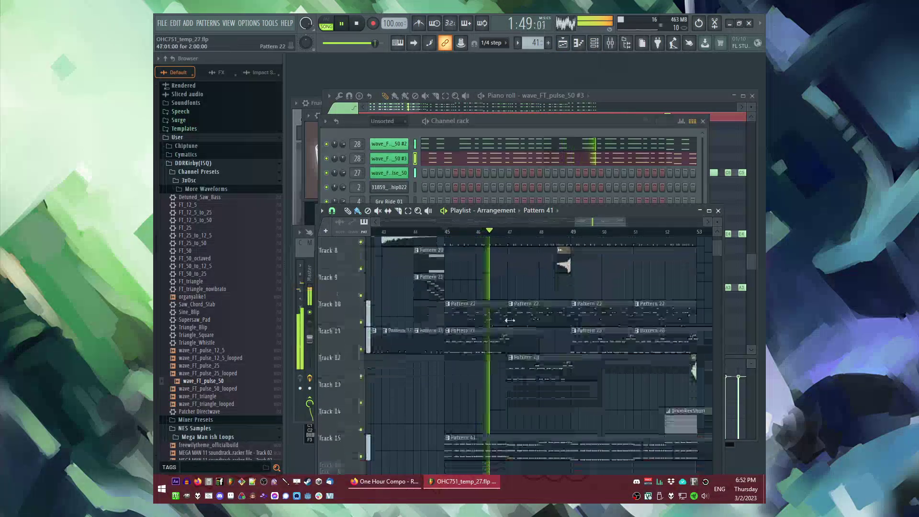
left_click(510, 346)
left_click(524, 425)
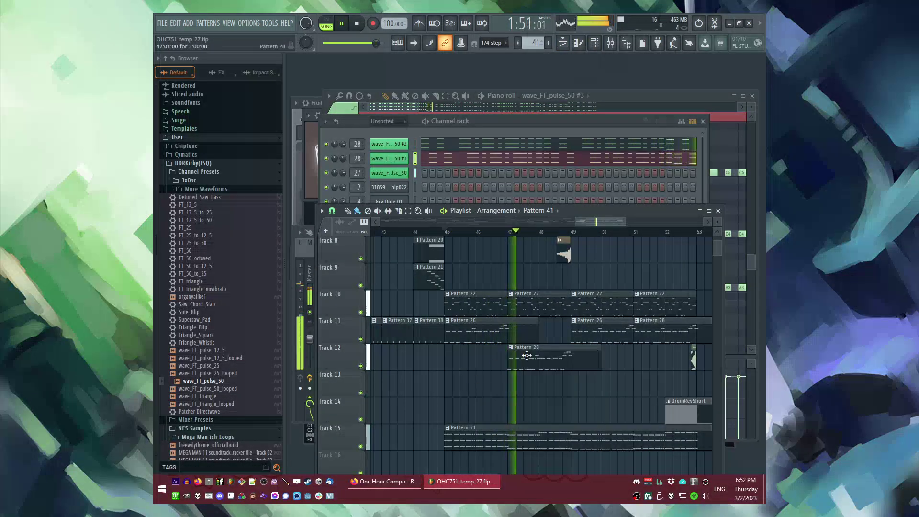
key("l")
key("F6")
key("F5")
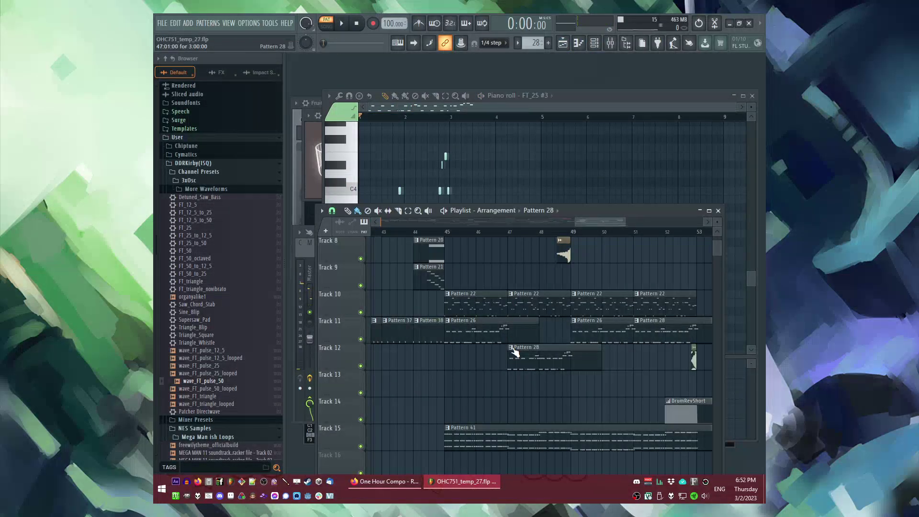
left_click(510, 348)
left_click(534, 409)
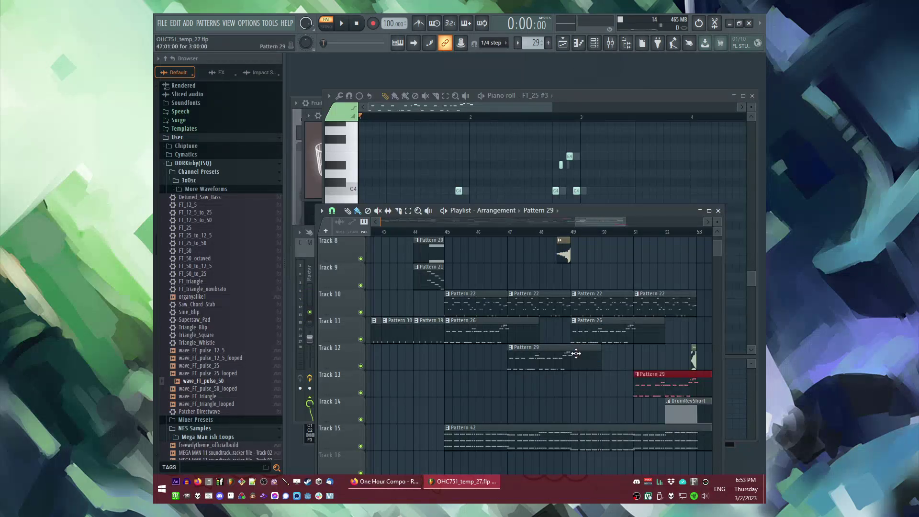
Step: Play the unique Track 12 pattern and lower all notes of FT_25 #3 by two semitones
double_click(576, 354)
key("space")
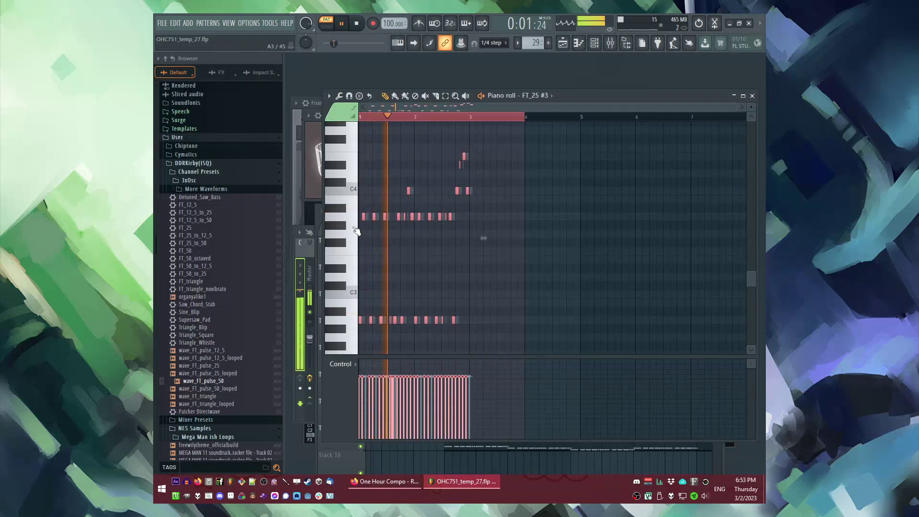
scroll(354, 237, "up", 4)
scroll(351, 242, "up", 1)
key("shift+Down")
key("shift+Down")
key("ctrl+d")
Step: Lower all notes of FT_25 #4 by two semitones and play the pattern
double_click(399, 218)
key("ctrl+a")
key("shift+Down")
key("shift+Down")
key("ctrl+d")
key("space")
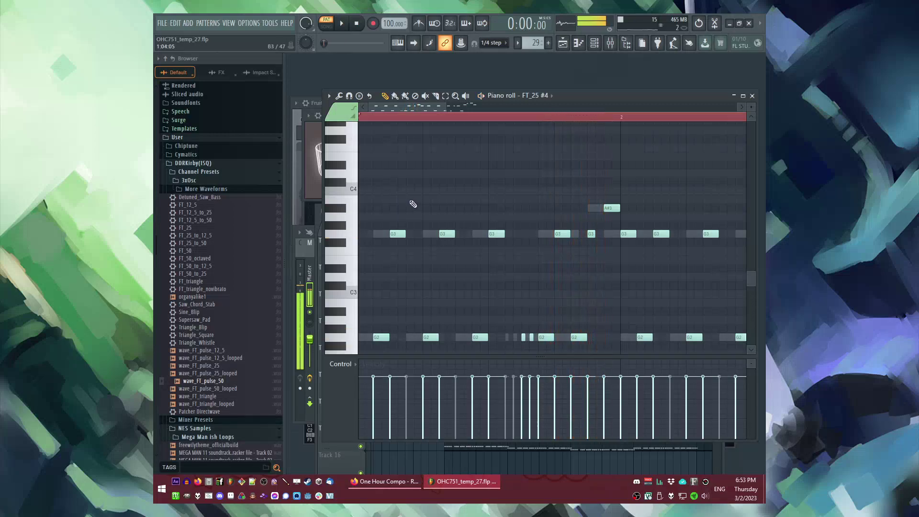
Step: Audition both transposed FT_25 channels and rework the closing run of FT_25 #3 to G3, D4, C4 and A#3
key("KP_Subtract")
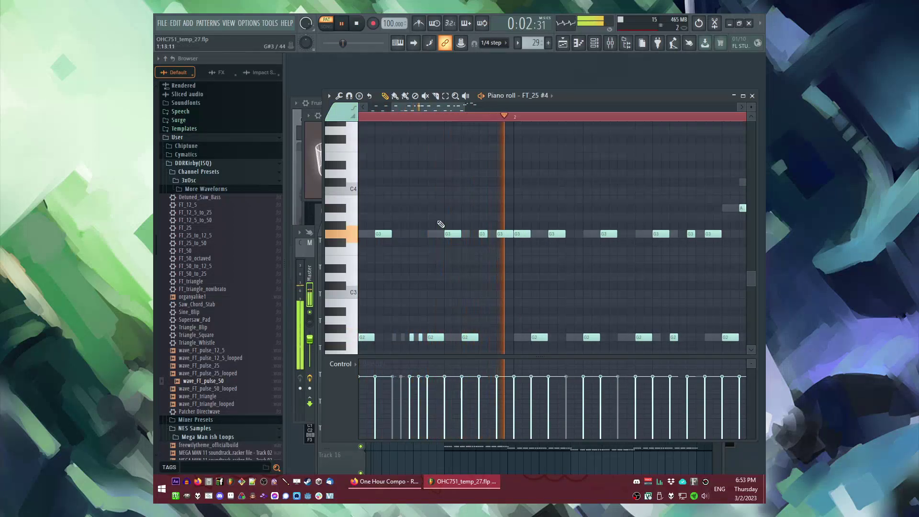
key("KP_Add")
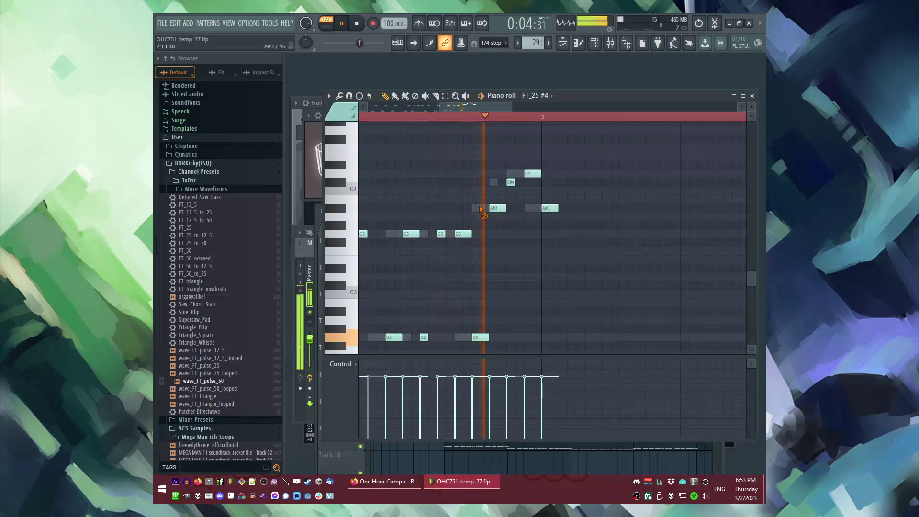
key("space")
key("KP_Subtract")
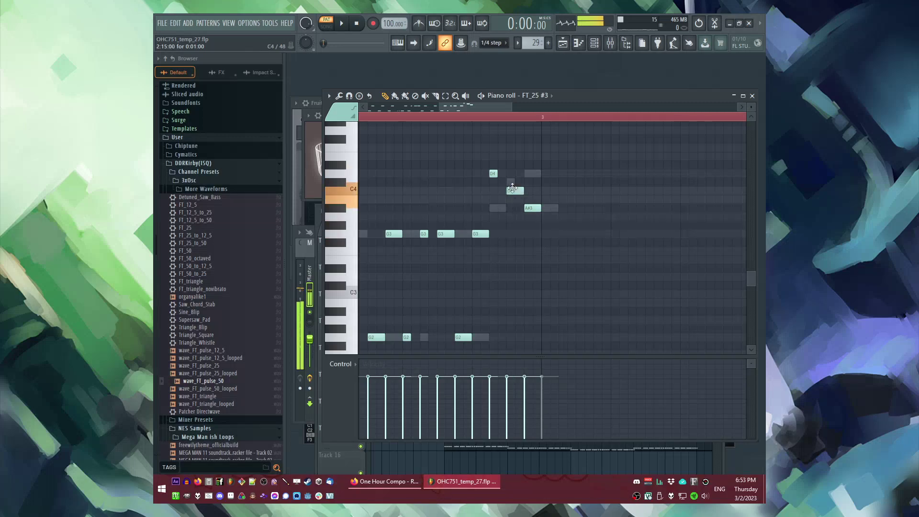
key("KP_Add")
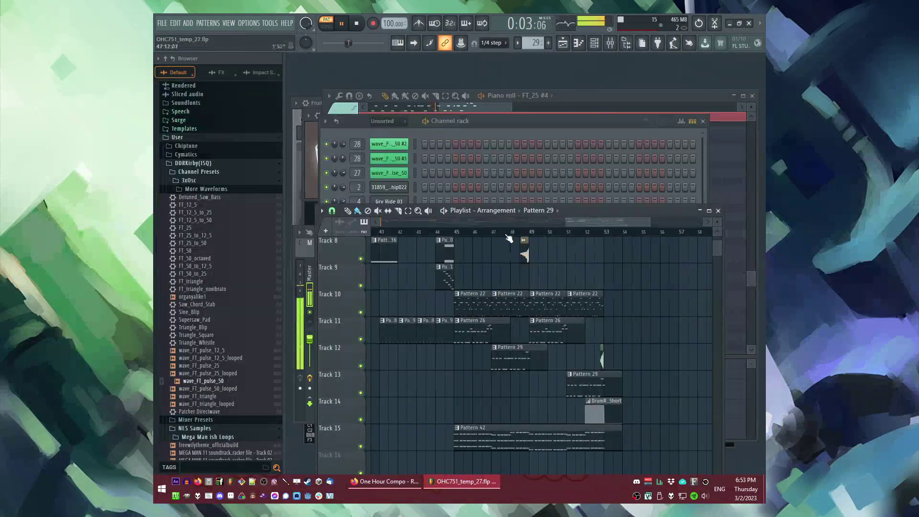
Step: Make the bar-47 Pattern 22 clip on Track 10 unique and replace the bar-51 clip with the new pattern
scroll(475, 241, "up", 2)
scroll(504, 335, "up", 3)
left_click(495, 347)
left_click(515, 363)
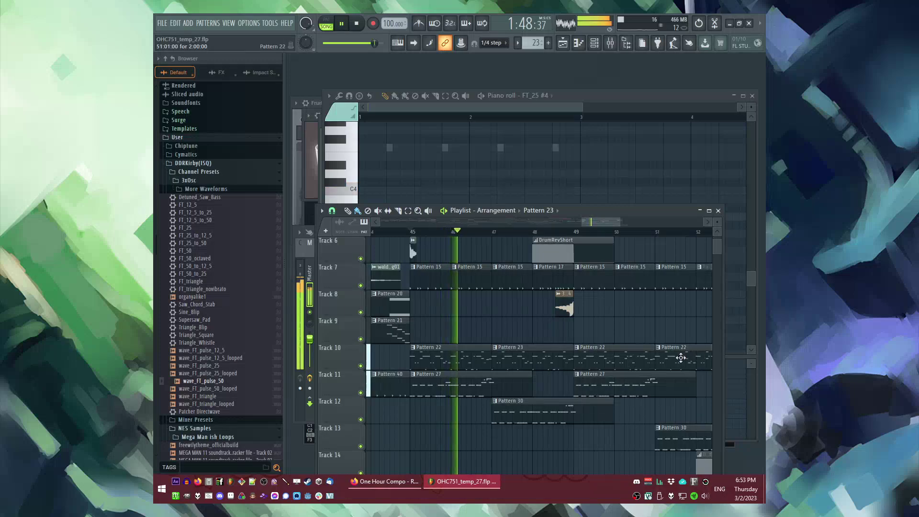
left_click(691, 357)
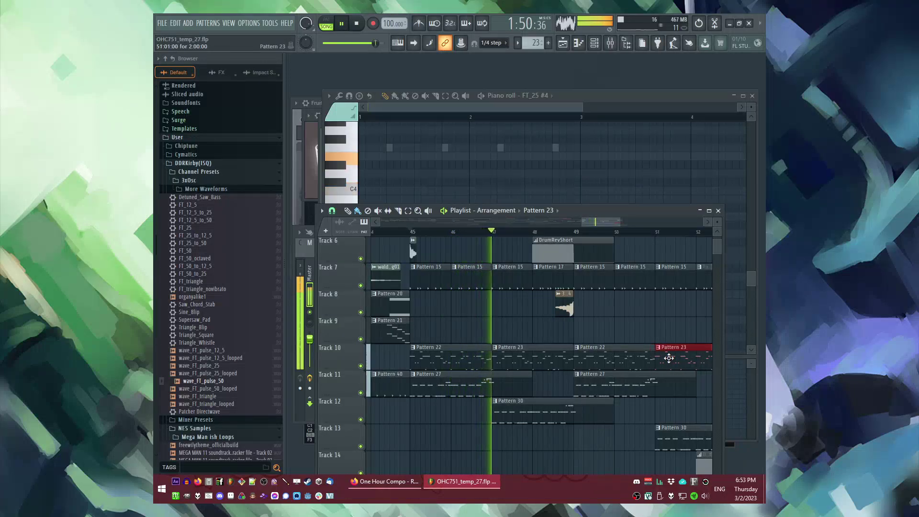
Step: Lower the A1, A2 and A3 notes of FT_triangle_novibrato in the unique Track 10 pattern by two semitones, to G
double_click(529, 363)
key("l")
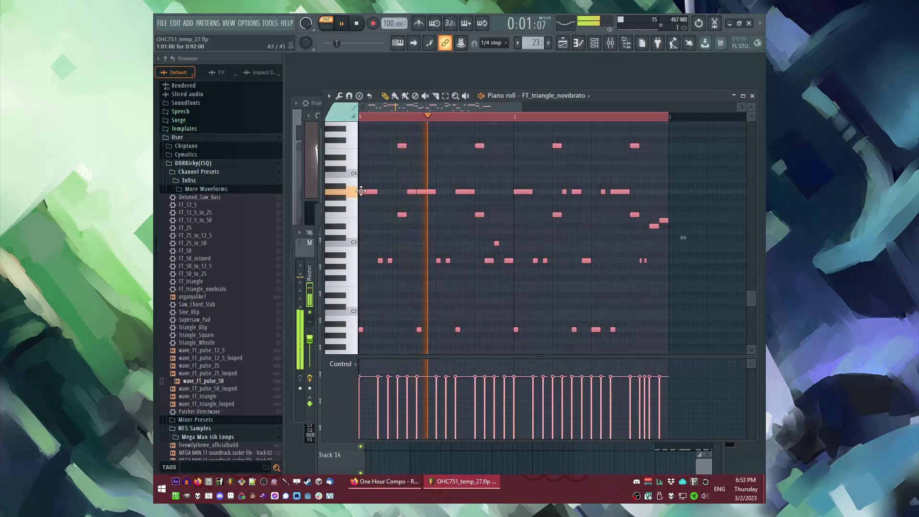
left_click_drag(358, 184, 668, 197)
left_click_drag(358, 322, 653, 346)
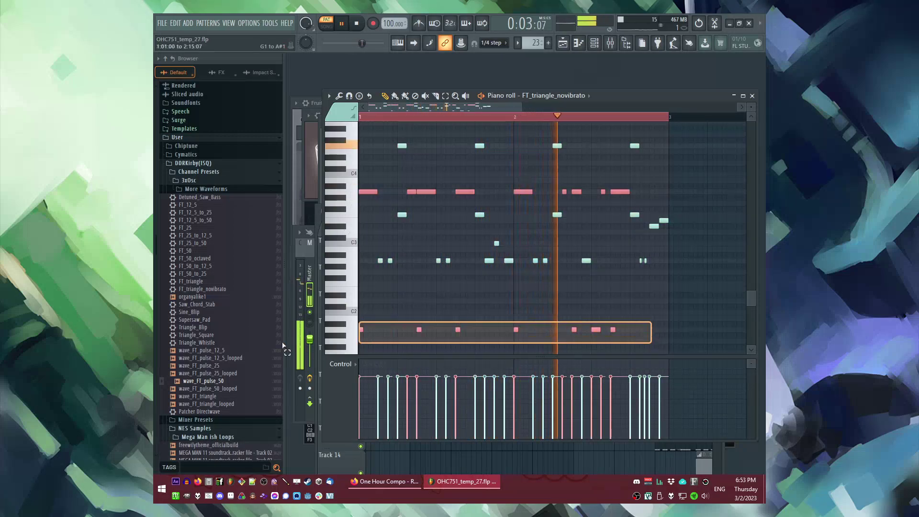
left_click_drag(684, 262, 358, 265)
left_click_drag(662, 203, 545, 218)
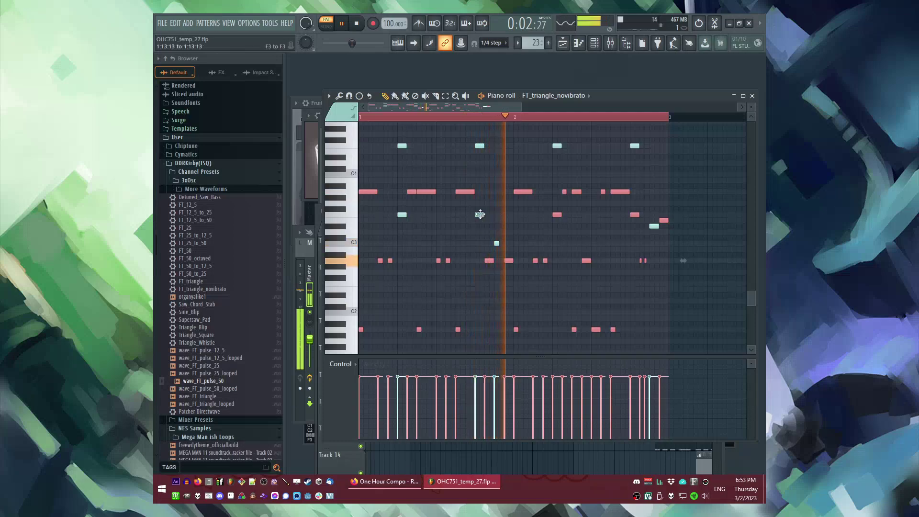
left_click(558, 216, "ctrl")
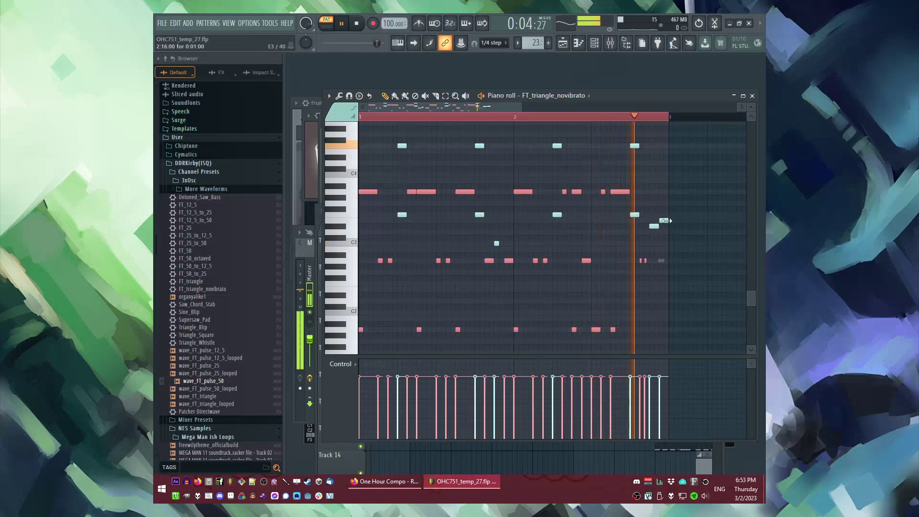
left_click_drag(376, 190, 376, 202)
Step: Raise the C3 note ending bar 1 and the D#3 note ending bar 2 to G3 while looping the bass pattern
left_click(506, 243)
key("space")
scroll(505, 244, "up", 3)
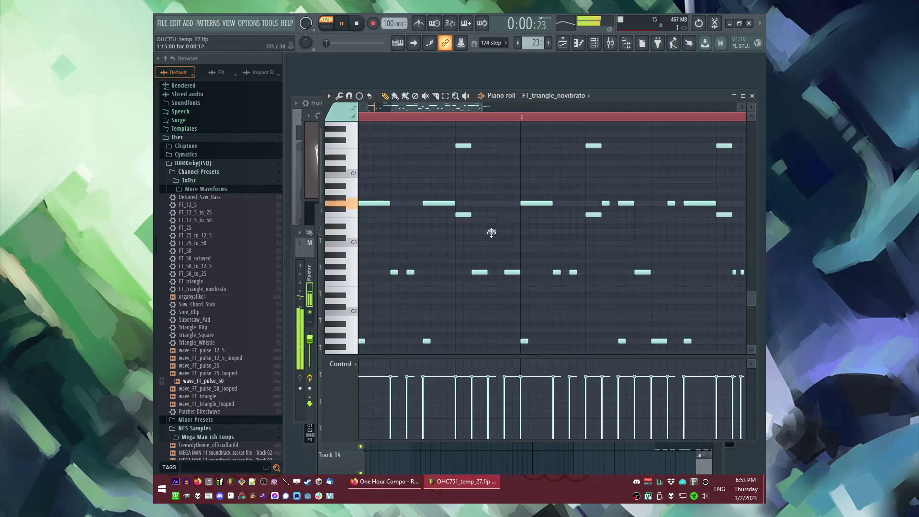
scroll(498, 237, "up", 2)
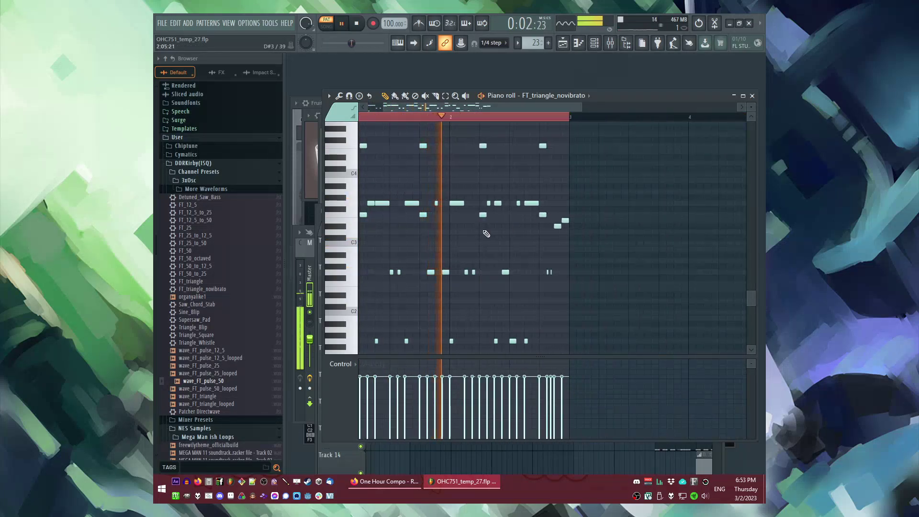
scroll(503, 243, "down", 2)
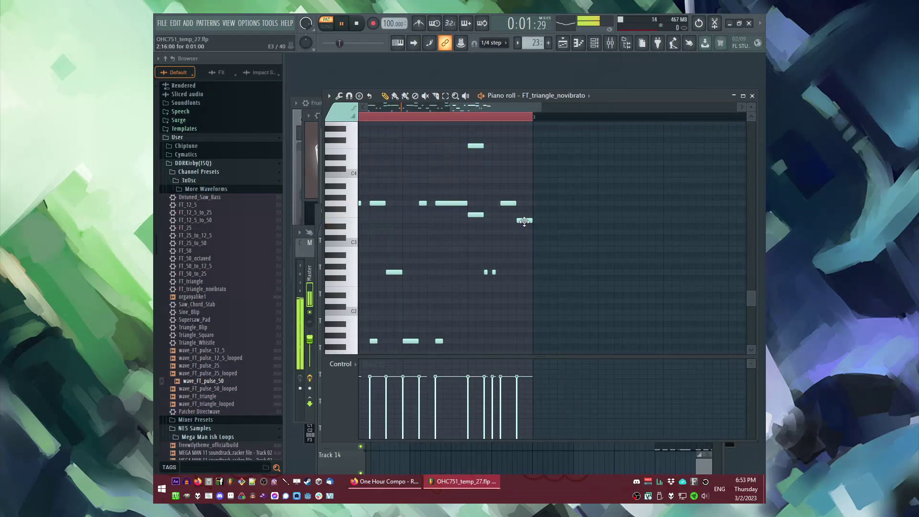
Step: Play the arrangement from bar 45 to check the altered patterns with all other tracks
key("F6")
key("F5")
key("l")
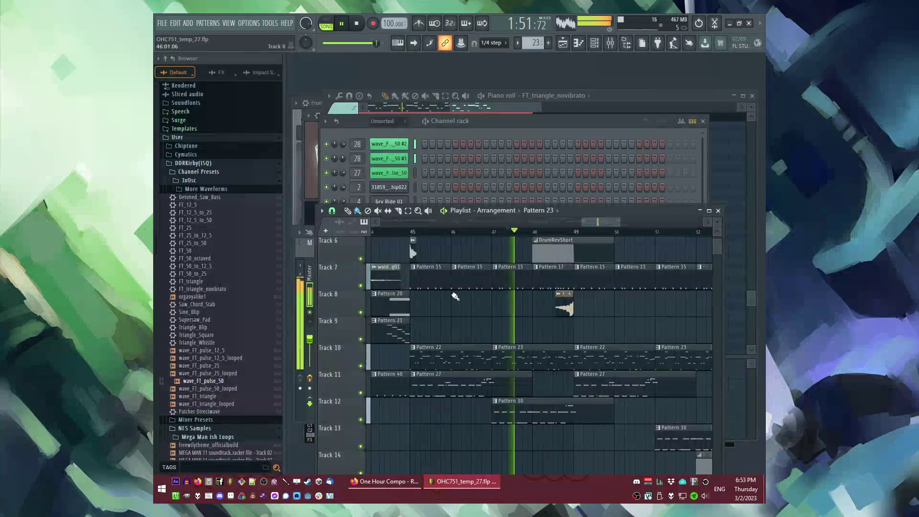
scroll(449, 242, "up", 5)
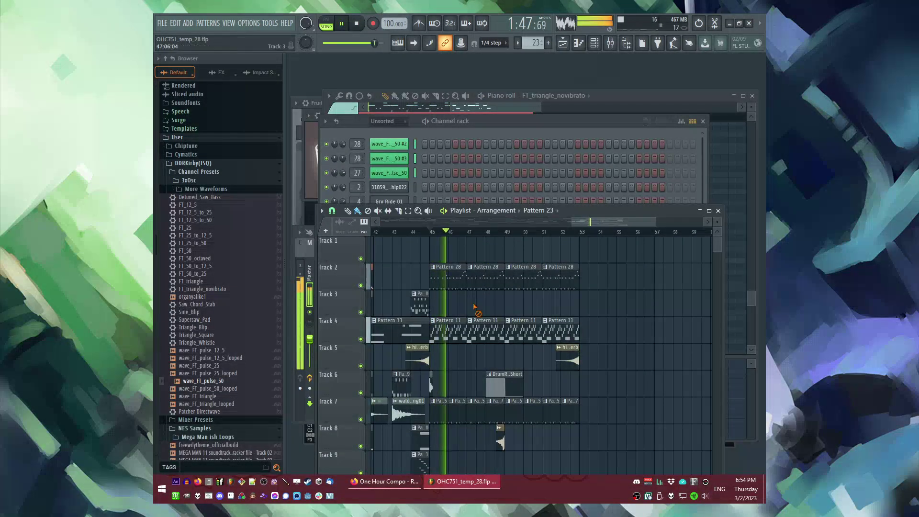
scroll(452, 309, "down", 3)
scroll(454, 345, "up", 3)
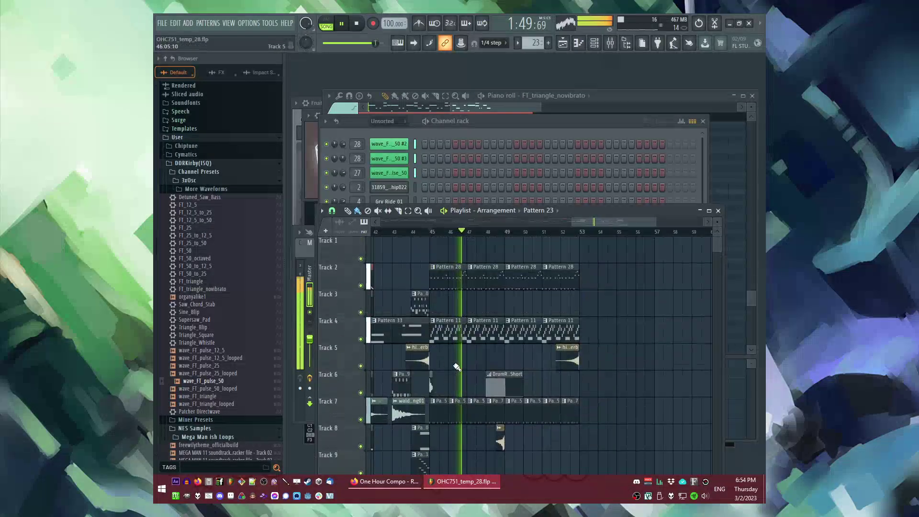
scroll(456, 366, "up", 3, "ctrl")
scroll(493, 283, "down", 4)
scroll(511, 308, "up", 4)
scroll(502, 364, "down", 1)
Step: Stop playback and make the bar-47 Pattern 28 clip on Track 2 unique
key("space")
left_click(488, 240)
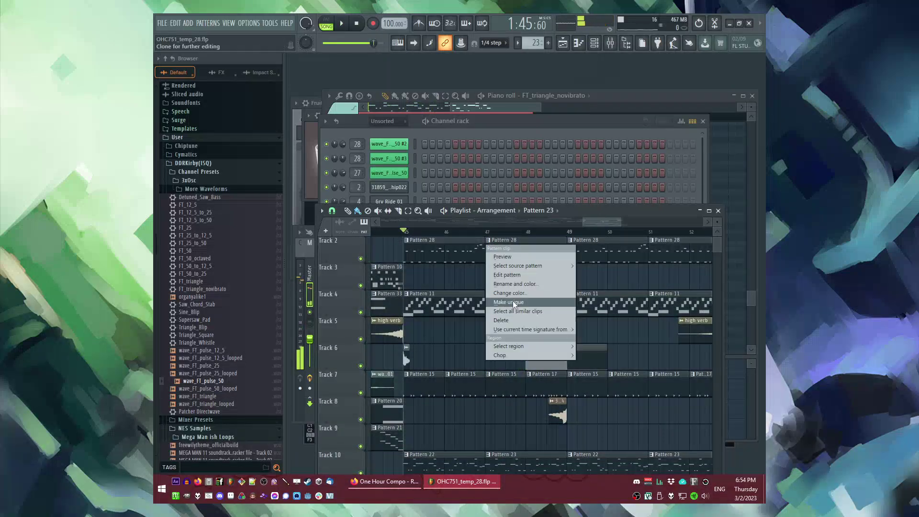
left_click(502, 253)
Step: Transpose all wave_FT_pulse_50 notes in the unique Track 2 pattern down by semitones
double_click(503, 249)
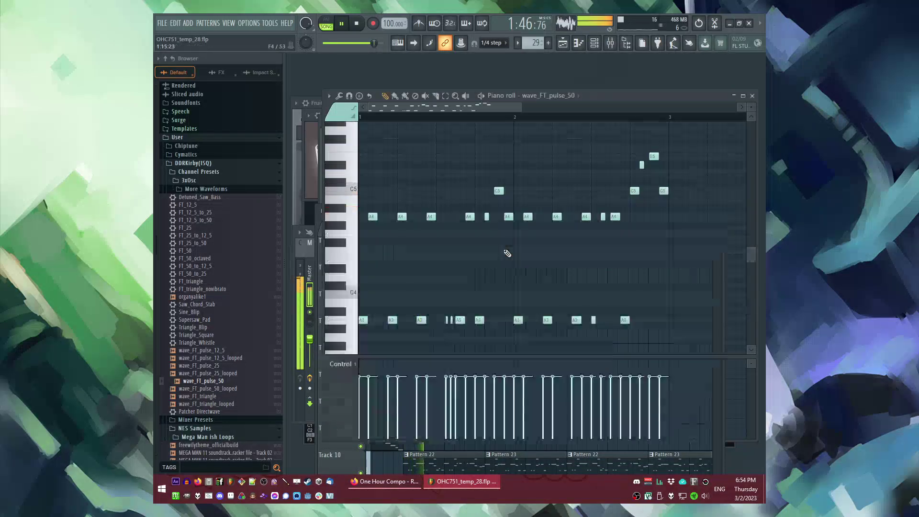
scroll(378, 220, "up", 2, "ctrl")
key("Down")
key("Down")
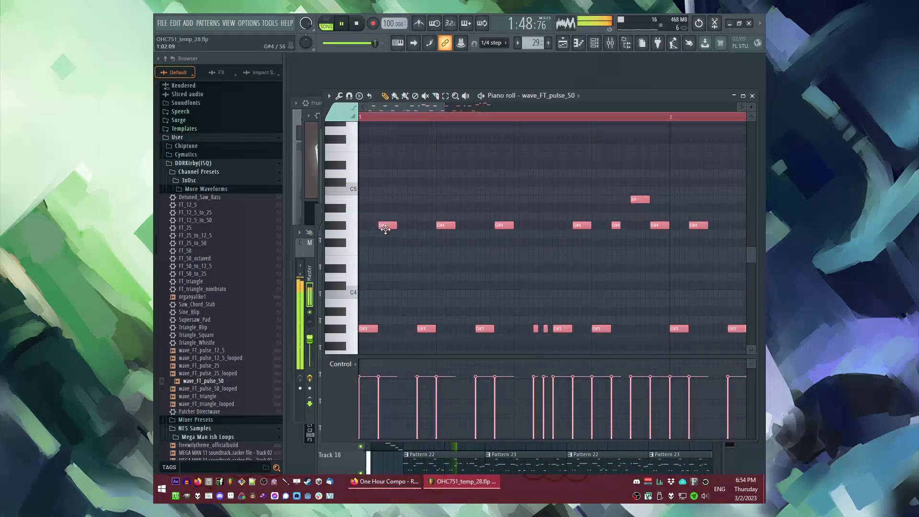
Step: Rework the wave_FT_pulse_50 notes in pattern 29 onto G3 and G4, ending bar 2 on an A#4 note
key("ctrl+d")
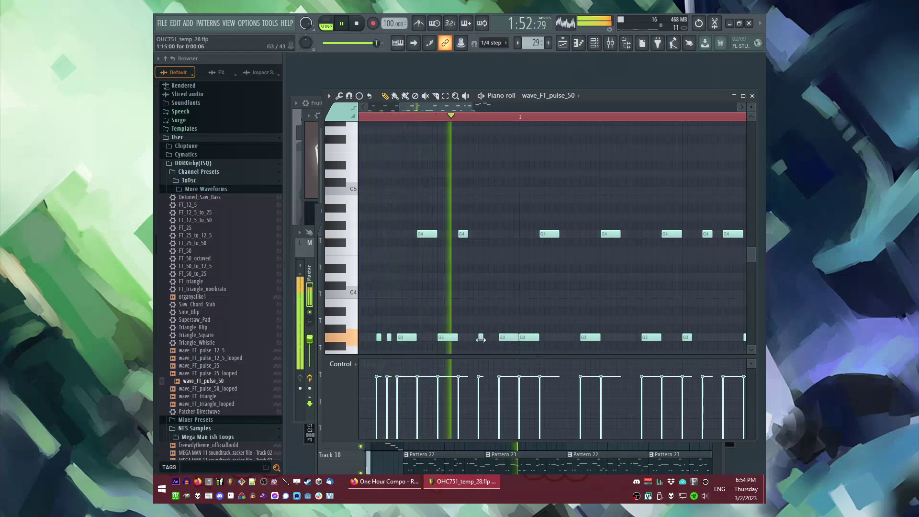
scroll(451, 258, "down", 1, "ctrl")
scroll(451, 258, "up", 2, "ctrl")
key("space")
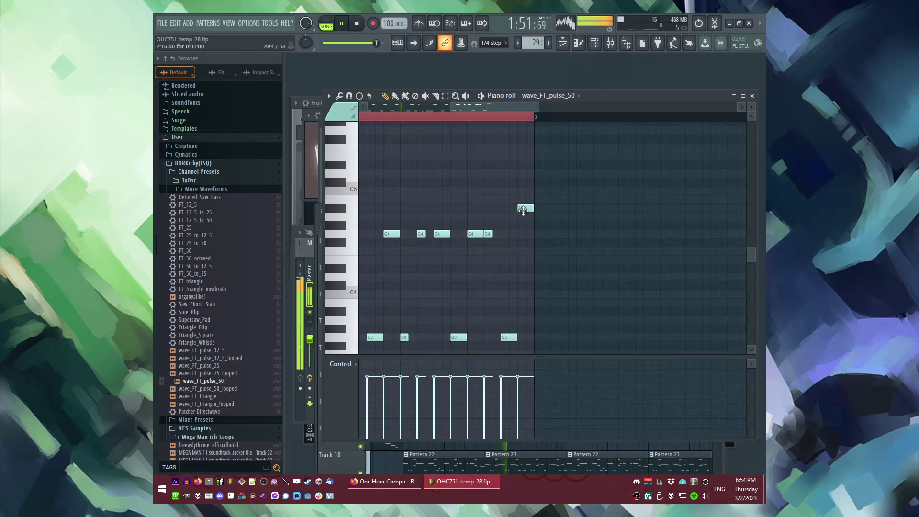
Step: Make the Pattern 27 clip at bar 49 on Track 11 of the playlist unique
key("F6")
key("F5")
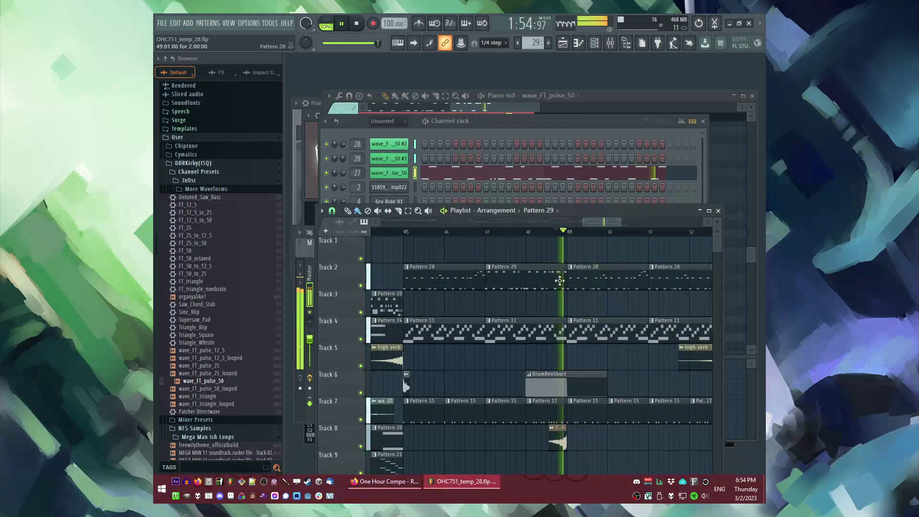
scroll(568, 279, "down", 3)
scroll(514, 251, "up", 3)
scroll(514, 251, "down", 4)
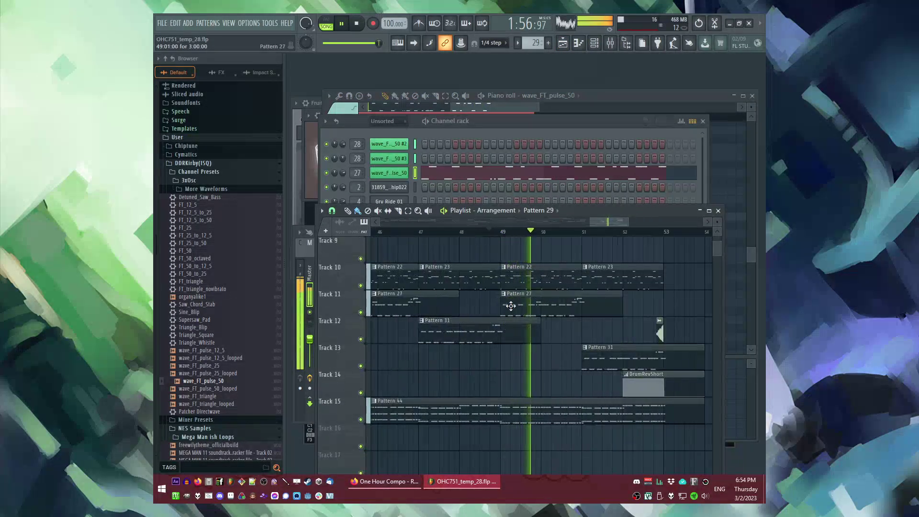
right_click(502, 298)
left_click(524, 356)
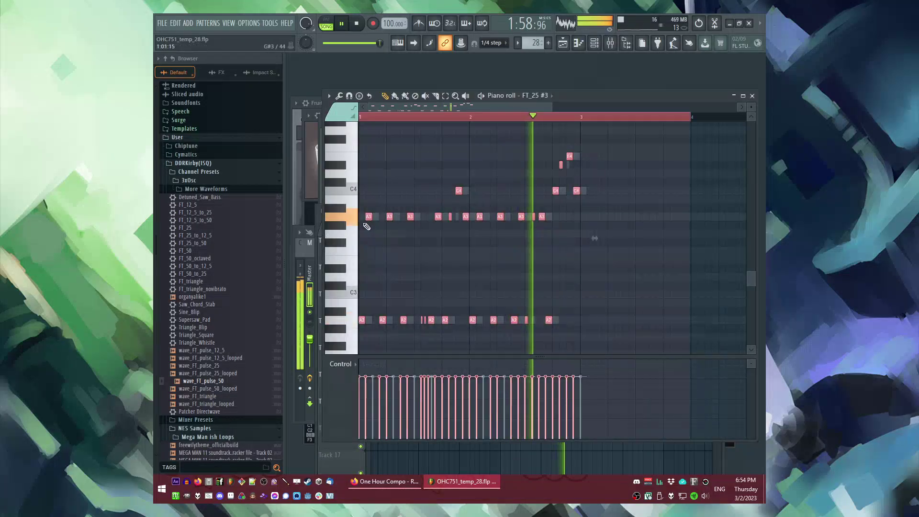
Step: Transpose the FT_25 #3 and FT_25 #4 notes in pattern 28 down four semitones, auditioning the pattern on its own
key("l")
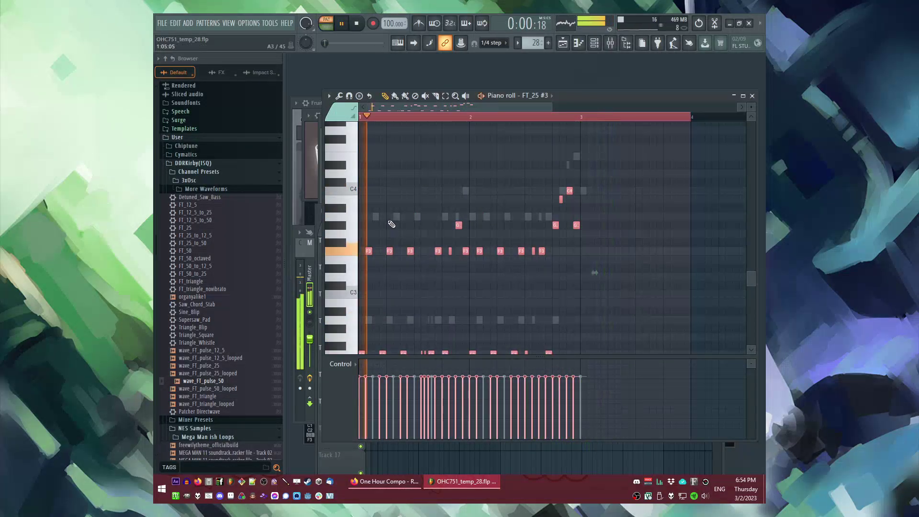
key("Down")
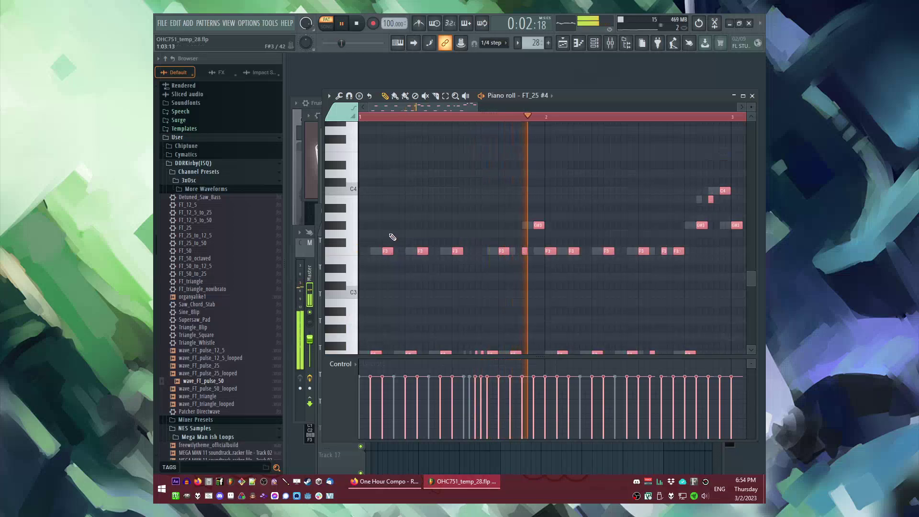
scroll(487, 232, "up", 1)
Step: Move the G#3, B3 and C4 notes of pattern 28's FT_25 #3 channel down to F3
double_click(349, 226)
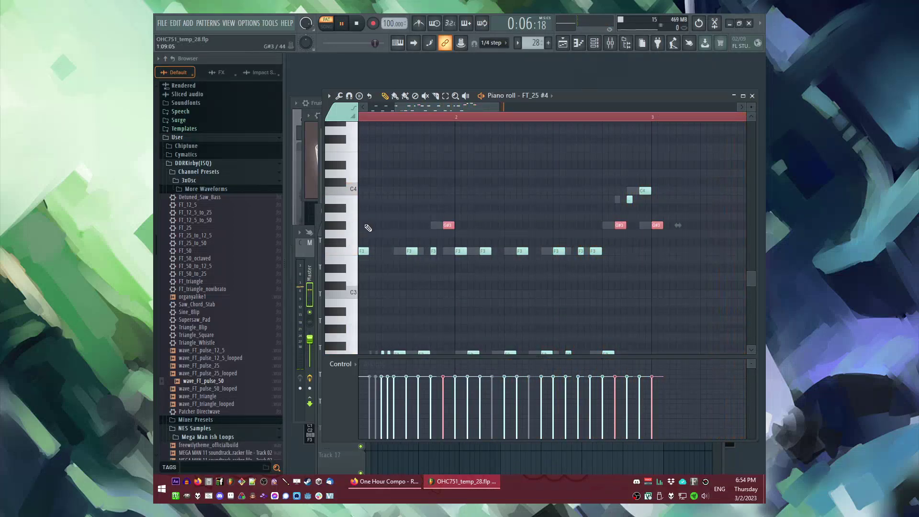
key("Up")
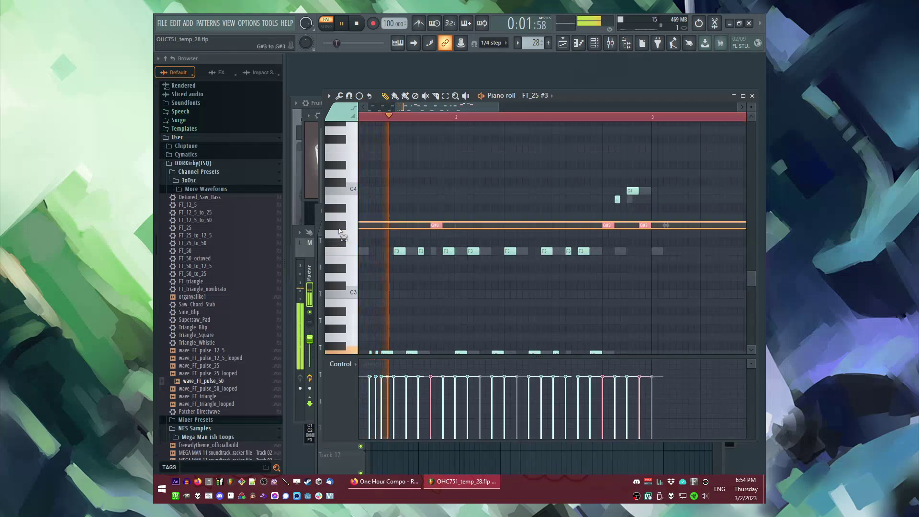
left_click_drag(432, 247, 433, 250)
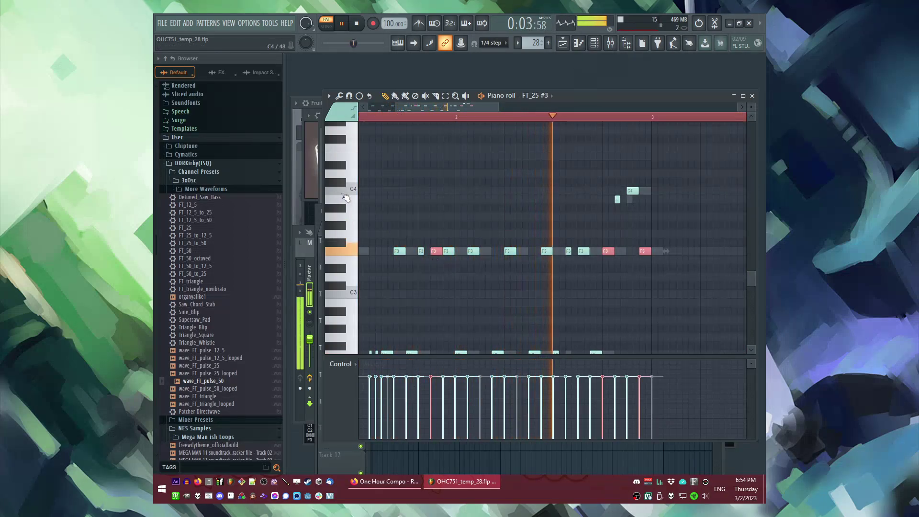
left_click(639, 213)
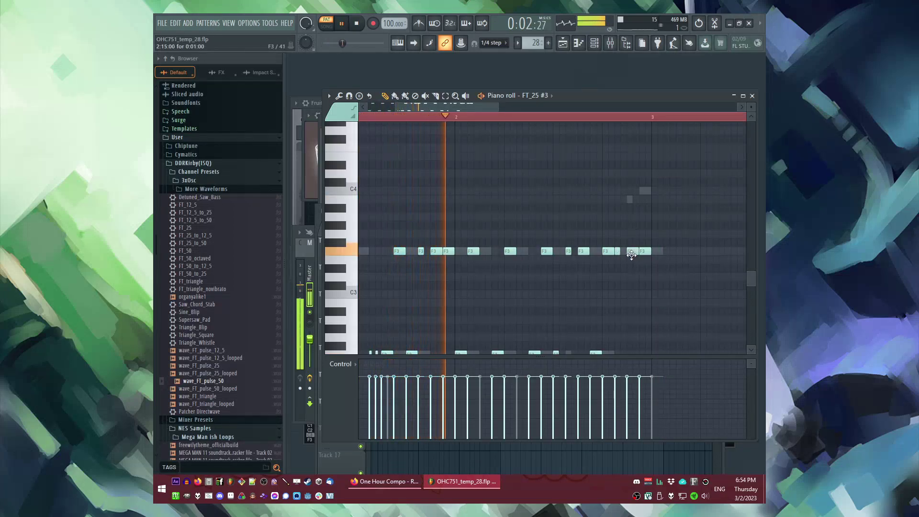
scroll(676, 235, "up", 3)
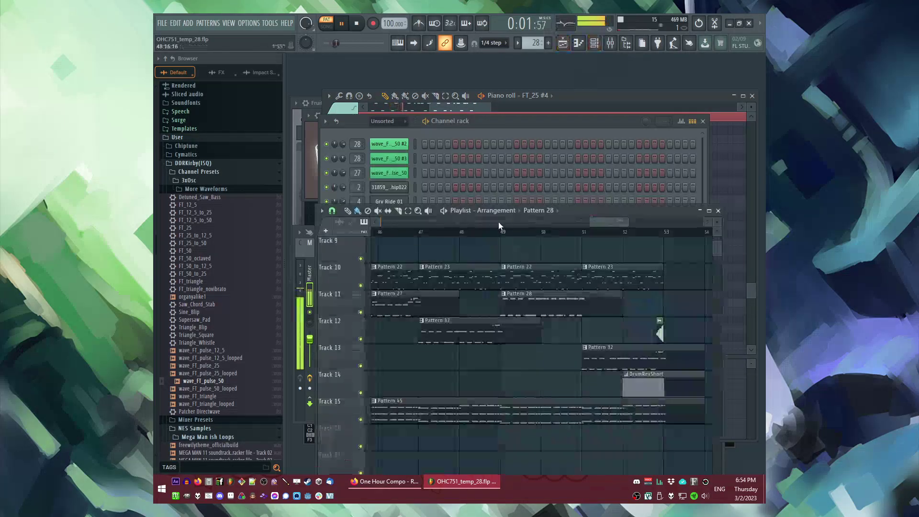
Step: Make the Pattern 22 clip at bar 49 on Track 10 unique
scroll(421, 233, "down", 2)
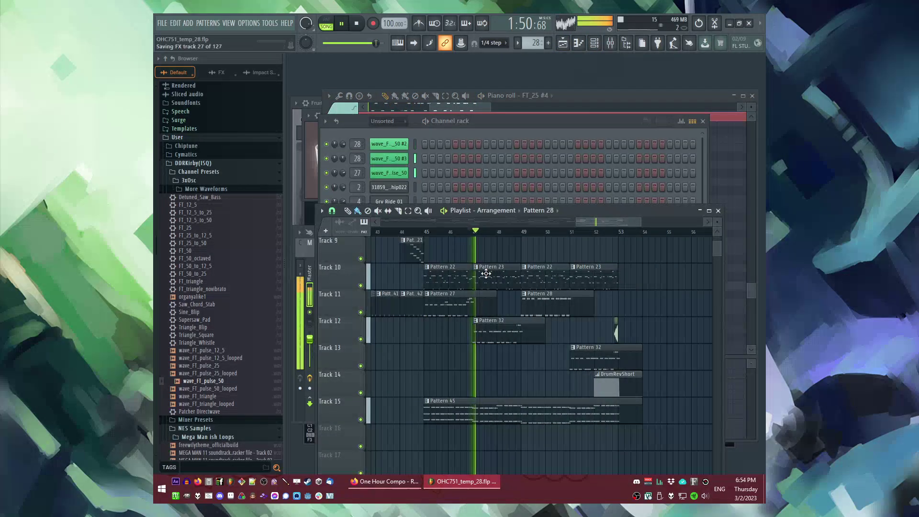
right_click(521, 272)
left_click(544, 332)
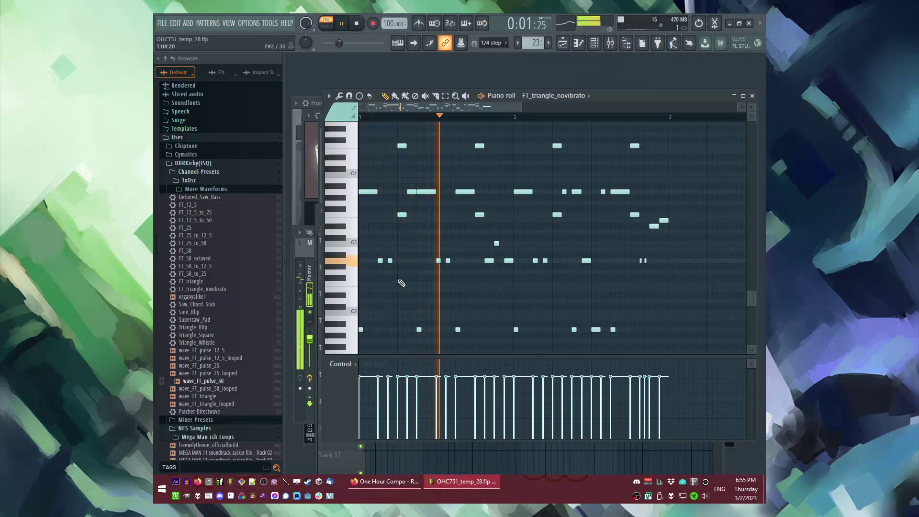
Step: Transpose all A3, A2 and A1 notes of the FT_triangle_novibrato bass down four semitones to F
double_click(342, 191)
double_click(348, 266, "shift")
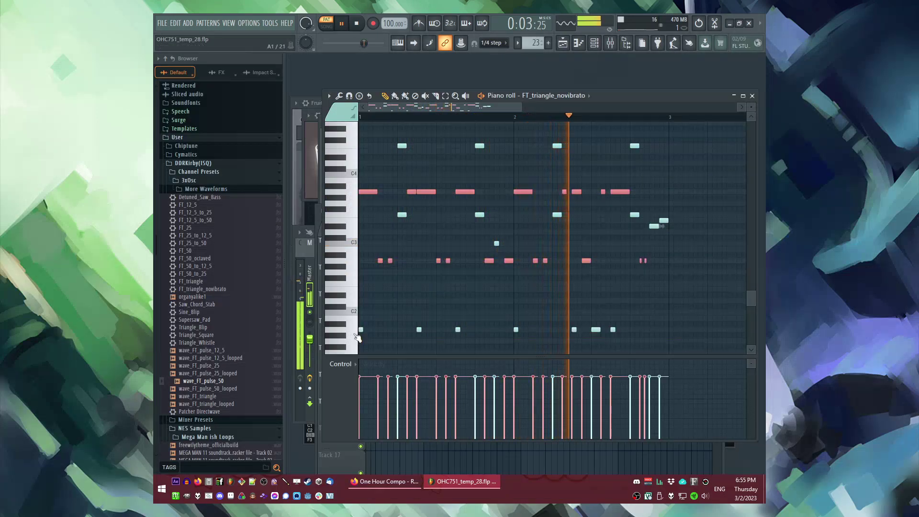
key("Down")
key("Down")
key("Down")
key("Down")
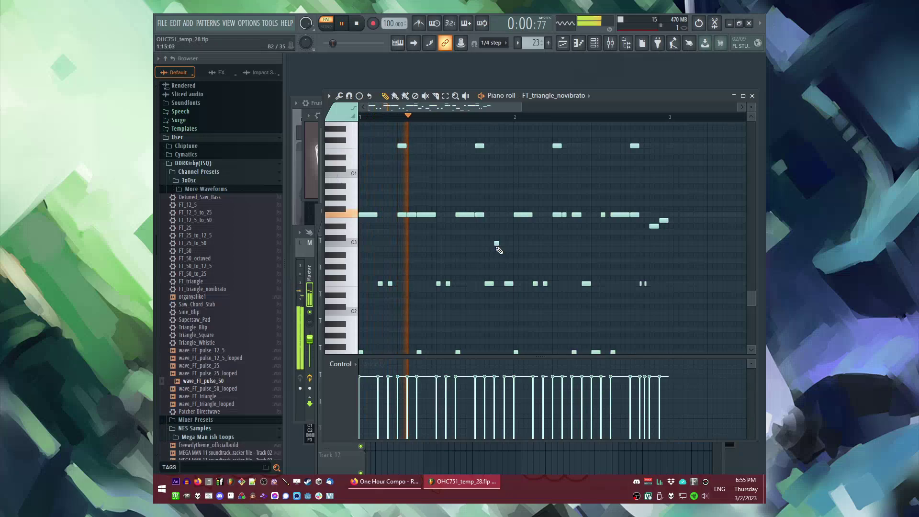
Step: Move the single C3 bass note near the end of bar 1 up to F3 and play the pattern back
left_click(513, 260)
scroll(445, 287, "up", 3)
key("space")
scroll(451, 278, "up", 3, "ctrl")
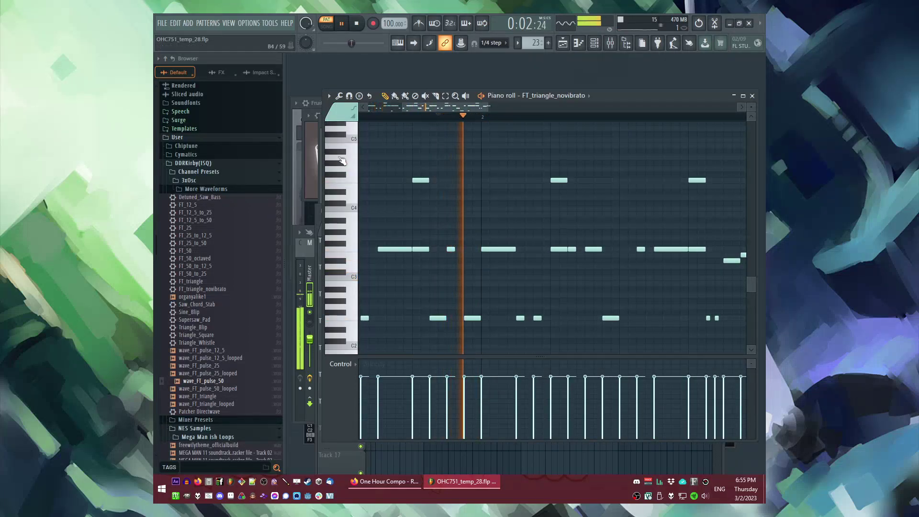
Step: Make the Pattern 30 clip at bar 49 on Track 2 unique
scroll(545, 269, "down", 1)
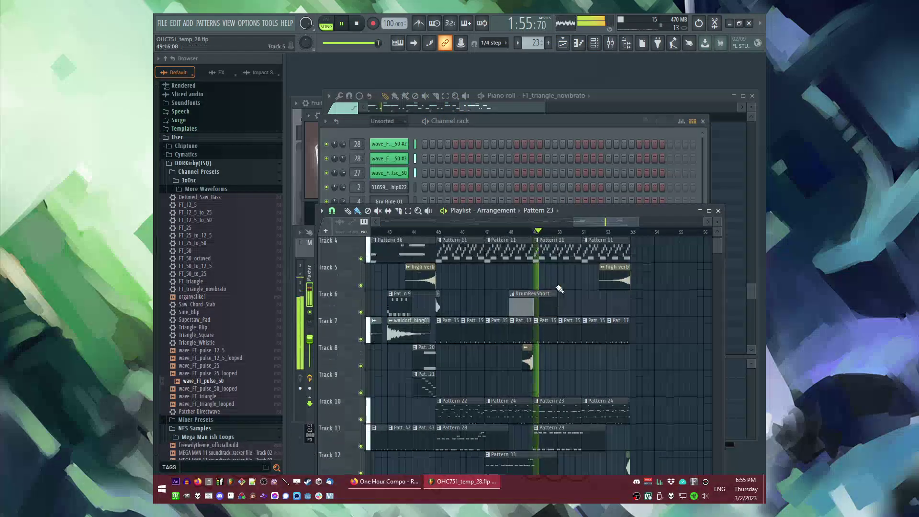
scroll(559, 289, "up", 3)
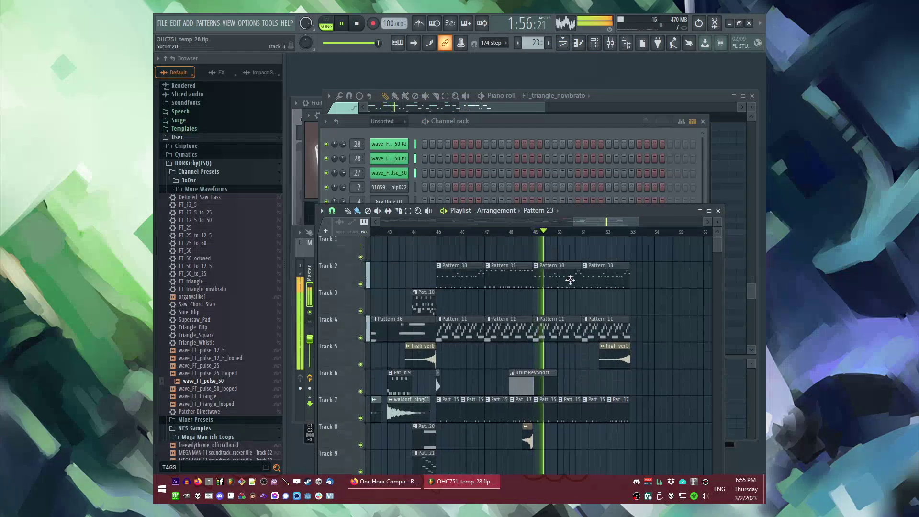
left_click(430, 232)
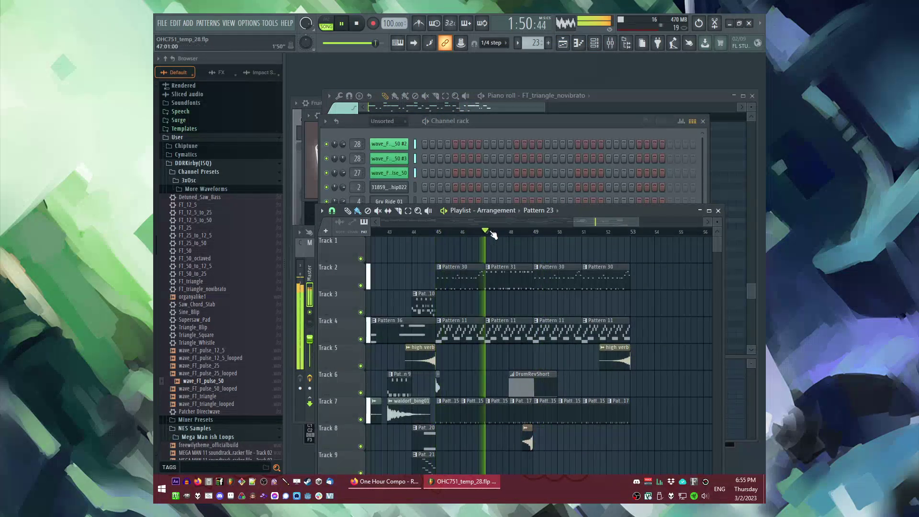
left_click(536, 266)
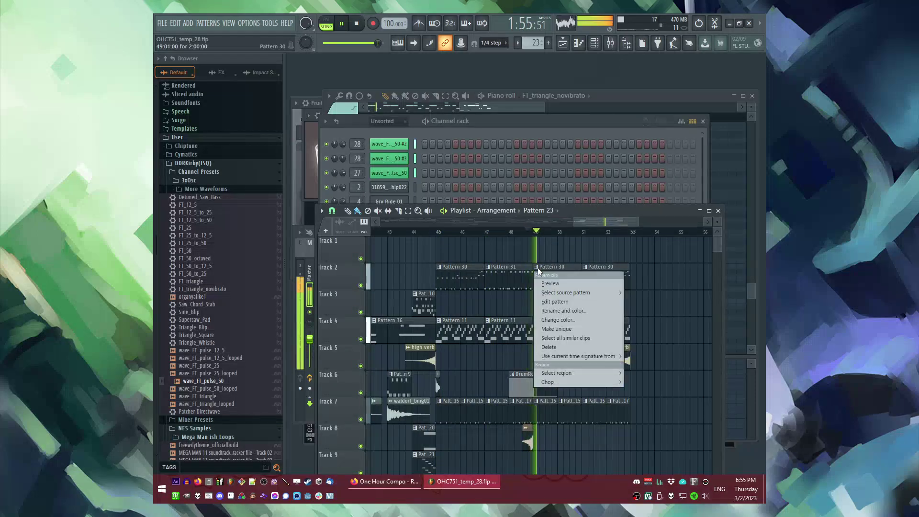
left_click(574, 329)
Step: Transpose the A3 notes of wave_FT_pulse_50 in pattern 31 down four semitones to F3
left_click_drag(637, 308, 360, 330)
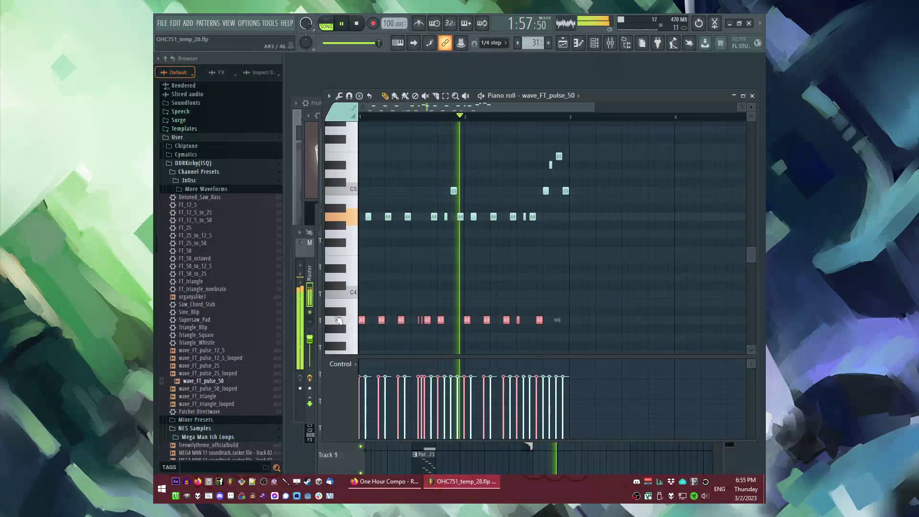
key("Down")
key("Down")
key("Down")
key("Down")
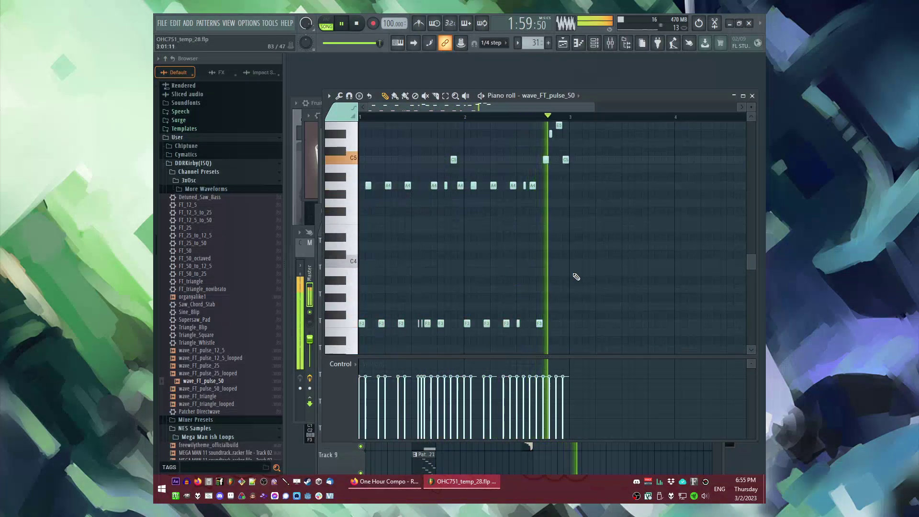
Step: Rewrite the closing upper notes of bar 2 in pattern 31 as A4, C5, A4 and C5
key("space")
scroll(584, 242, "up", 3, "ctrl")
scroll(584, 242, "up", 2)
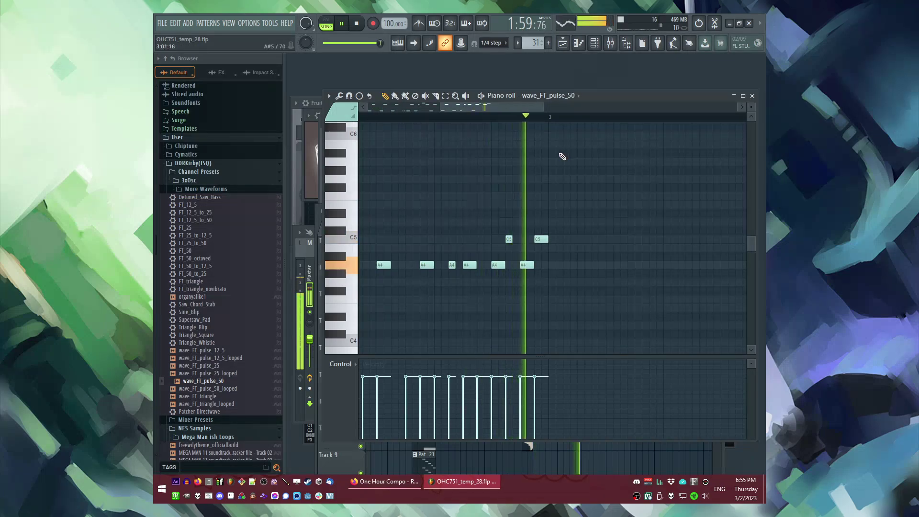
Step: Switch the Track 2 clip at bar 51 to Pattern 32 and save the project as OHC751_temp_29.flp
key("F6")
key("F5")
scroll(570, 254, "right", 2)
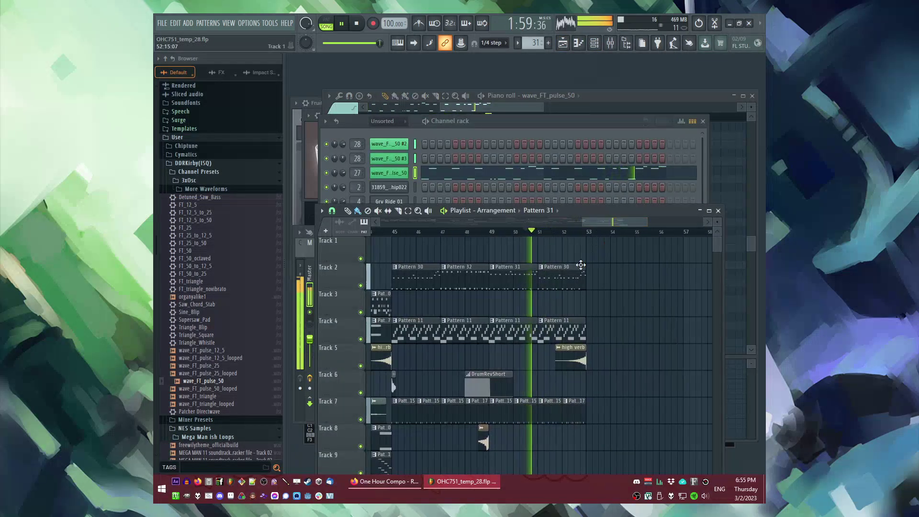
scroll(574, 277, "down", 1)
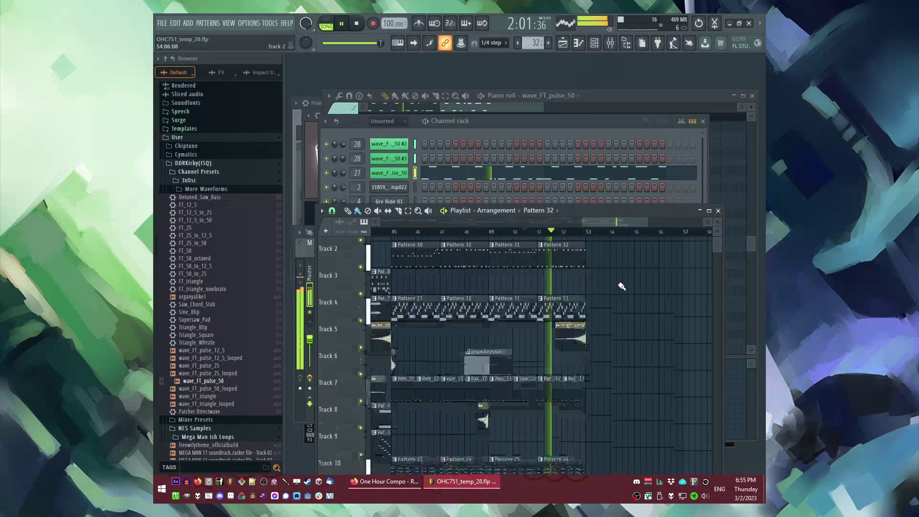
scroll(630, 287, "down", 7)
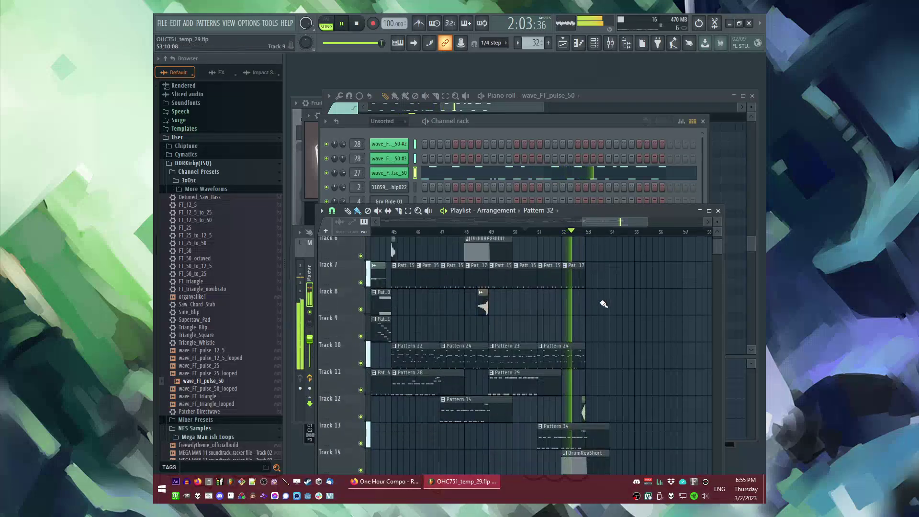
Step: Play an earlier section of the arrangement and open the Pattern 35 clip at bar 17 on Track 12
scroll(430, 259, "up", 3)
scroll(526, 272, "down", 2)
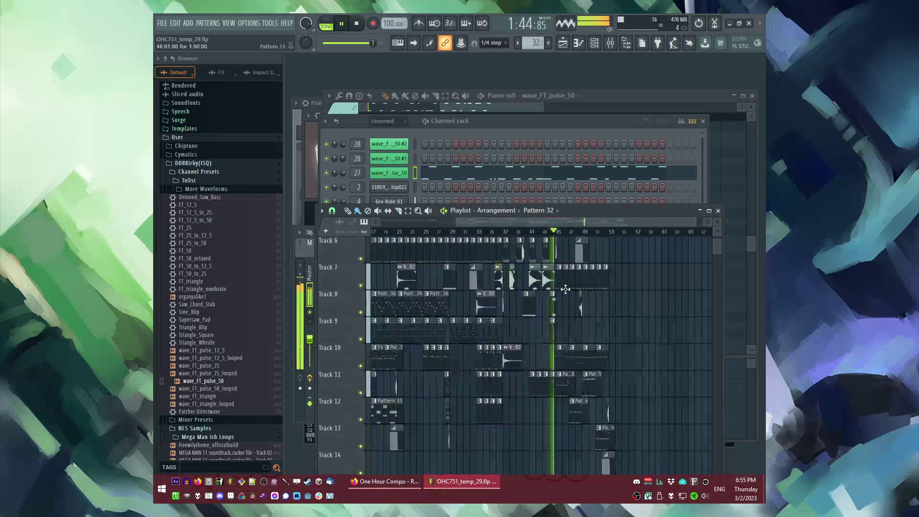
scroll(431, 239, "down", 3)
left_click(432, 232)
scroll(460, 268, "up", 3)
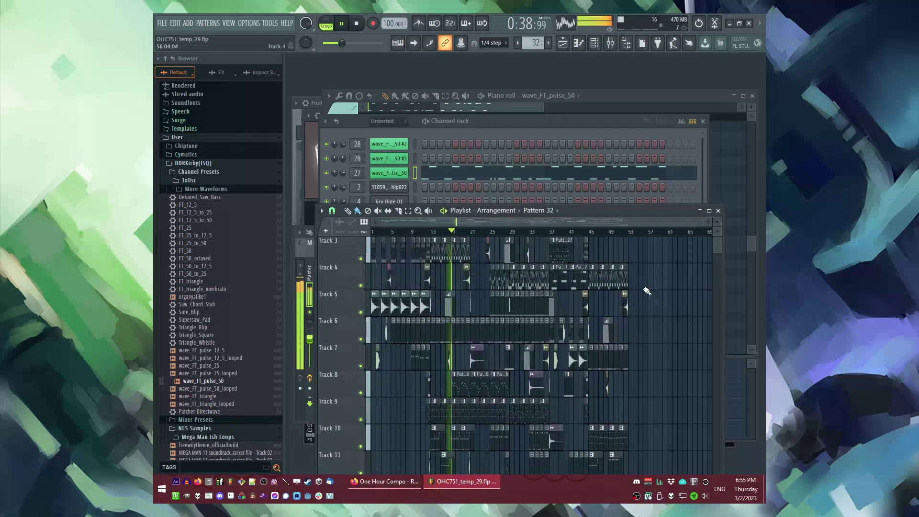
scroll(474, 335, "down", 1)
scroll(475, 365, "up", 2)
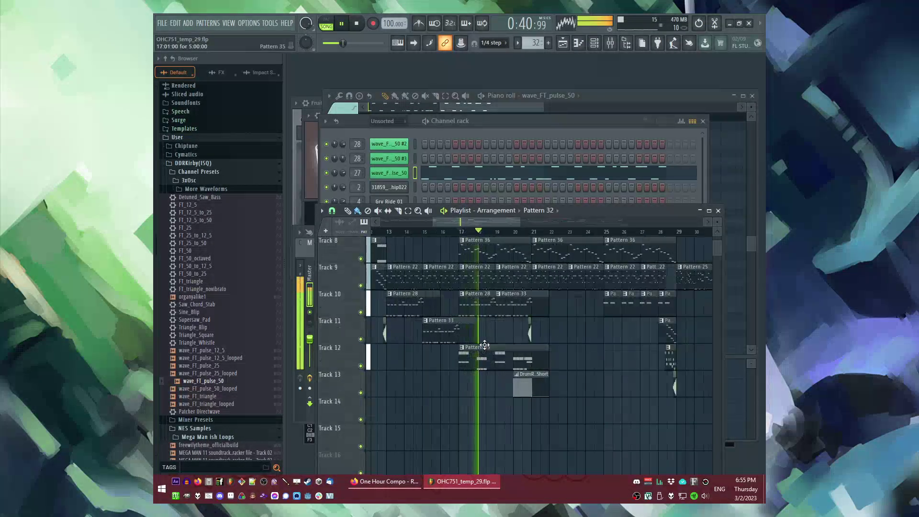
double_click(485, 360)
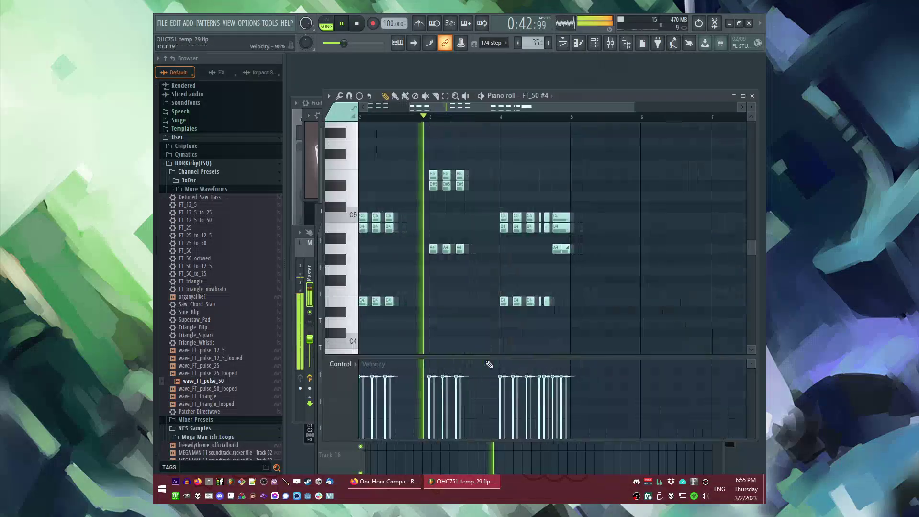
Step: Show the mixer and select the FT_50 #4 track
key("F5")
scroll(494, 330, "up", 2)
key("F9")
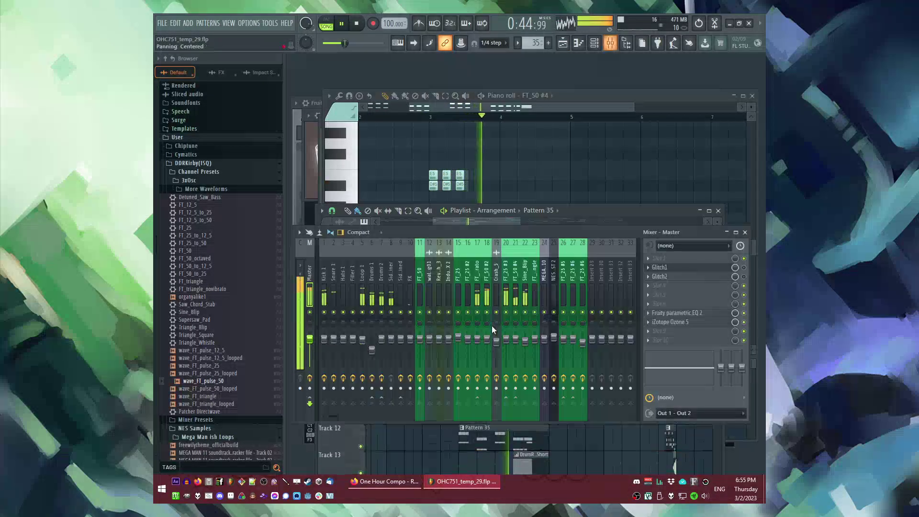
left_click(526, 290)
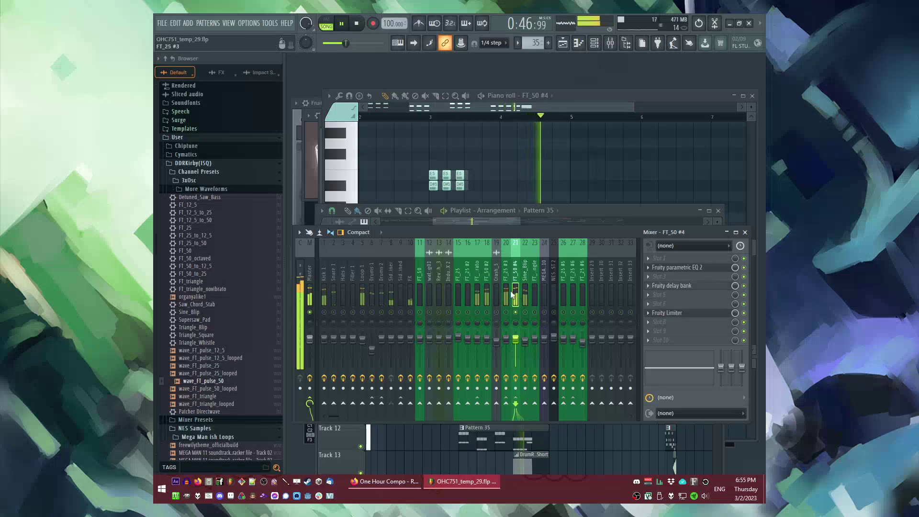
key("Left")
Step: Shape the FT_50 #4 track's Fruity parametric EQ 2 with a low cut on band 1 and a high cut on band 7
left_click(693, 269)
left_click_drag(437, 293, 571, 302)
left_click_drag(471, 303, 467, 307)
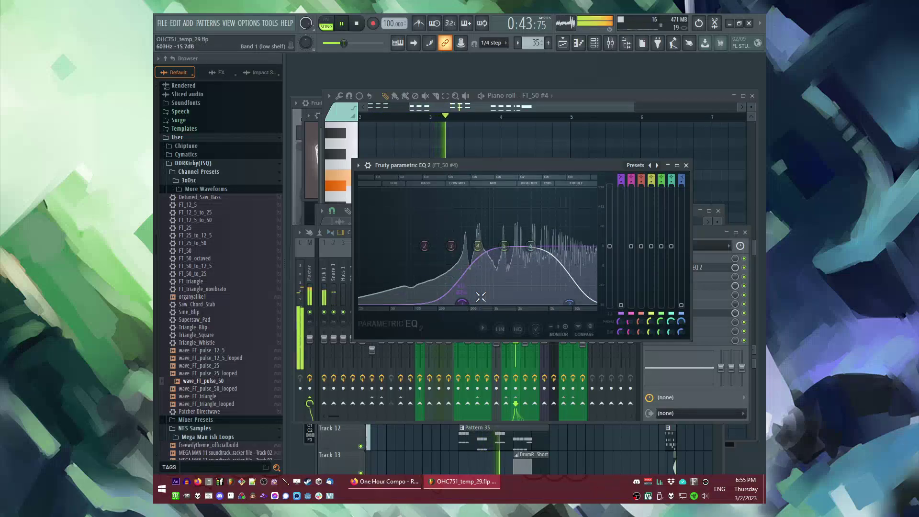
left_click(686, 165)
Step: Set the feedback volume of FT_50 #4's Fruity delay bank to 48% and play the arrangement from around bar 20
left_click(678, 285)
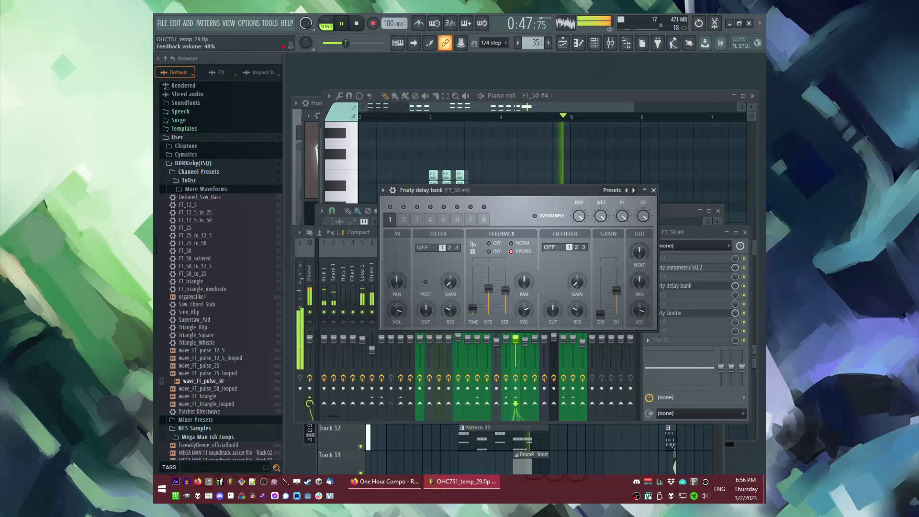
left_click(680, 210)
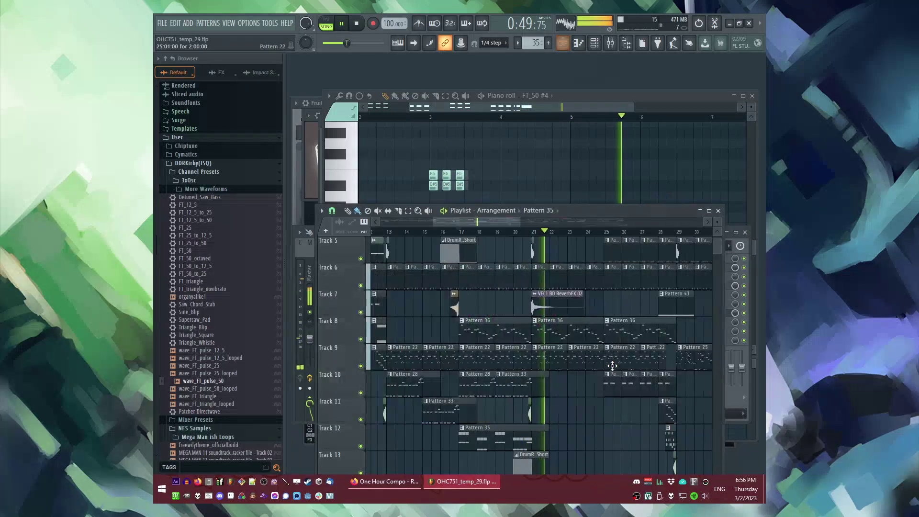
left_click(512, 231)
scroll(513, 232, "down", 2)
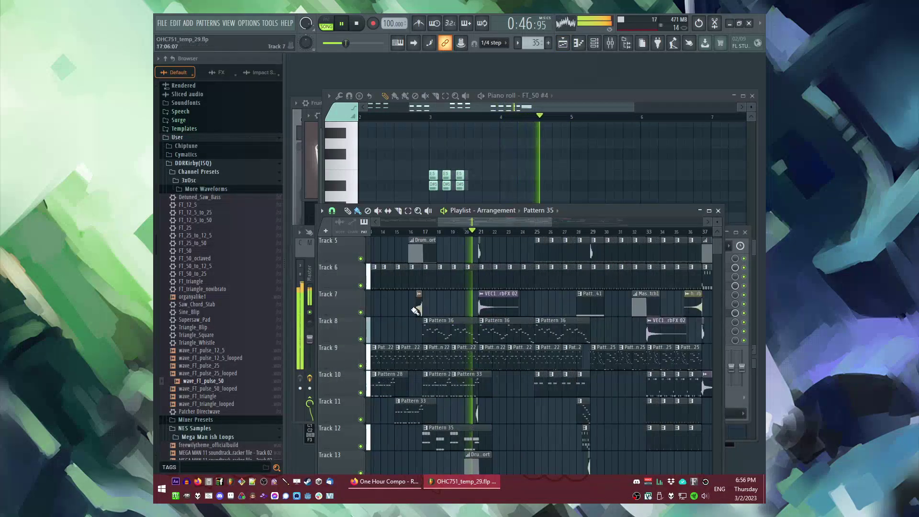
scroll(431, 293, "up", 2)
scroll(511, 231, "down", 2)
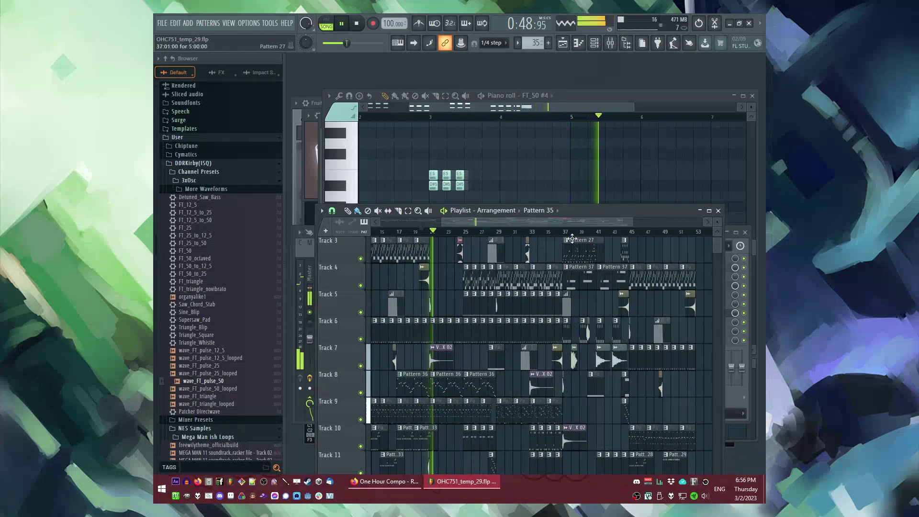
Step: Play the section leading into bar 45 and examine its clips across all tracks along with the mixer levels
left_click(556, 232)
scroll(610, 226, "up", 3)
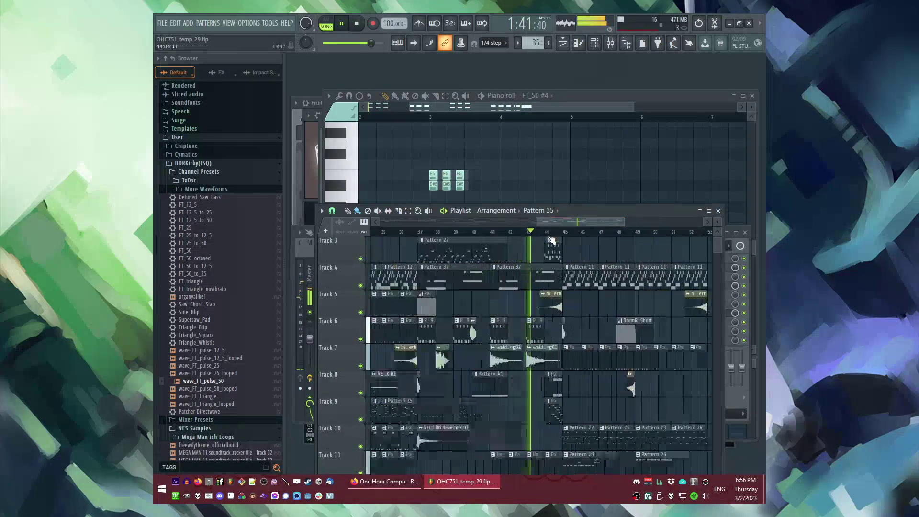
left_click(558, 229)
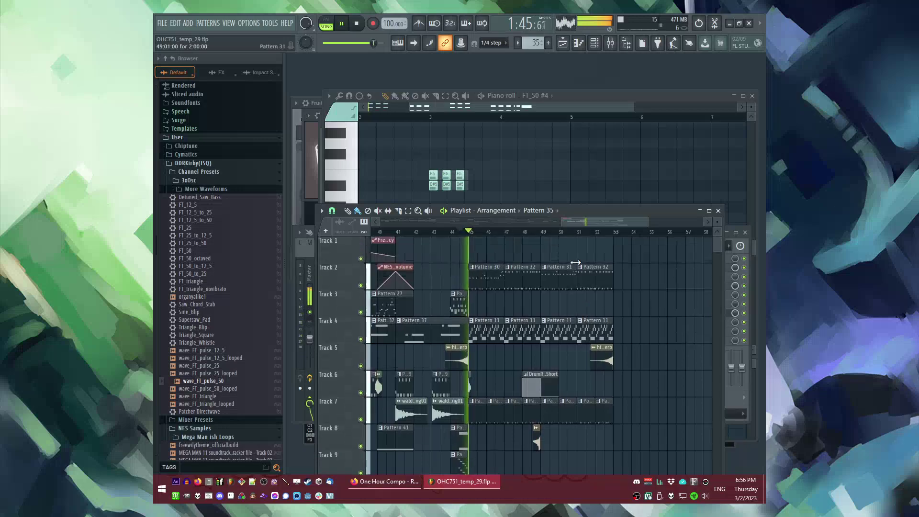
scroll(469, 258, "down", 5)
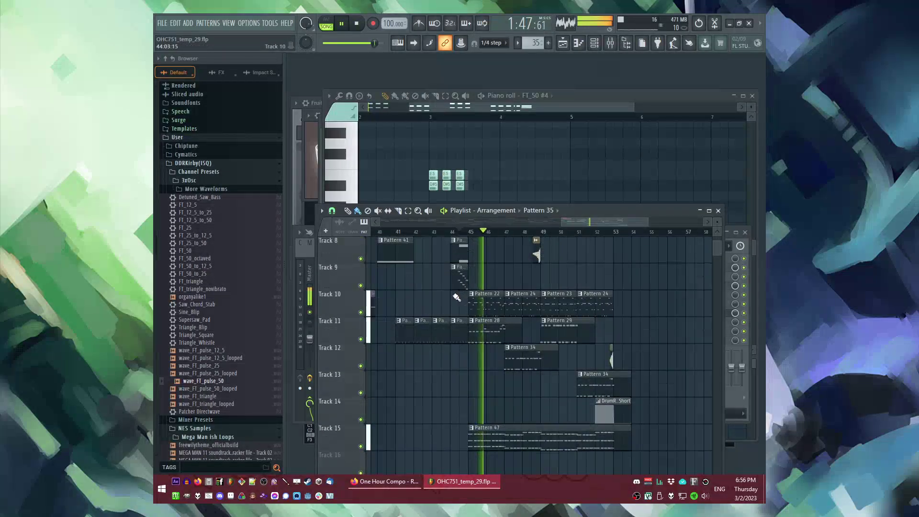
scroll(526, 346, "up", 7)
scroll(645, 320, "up", 2)
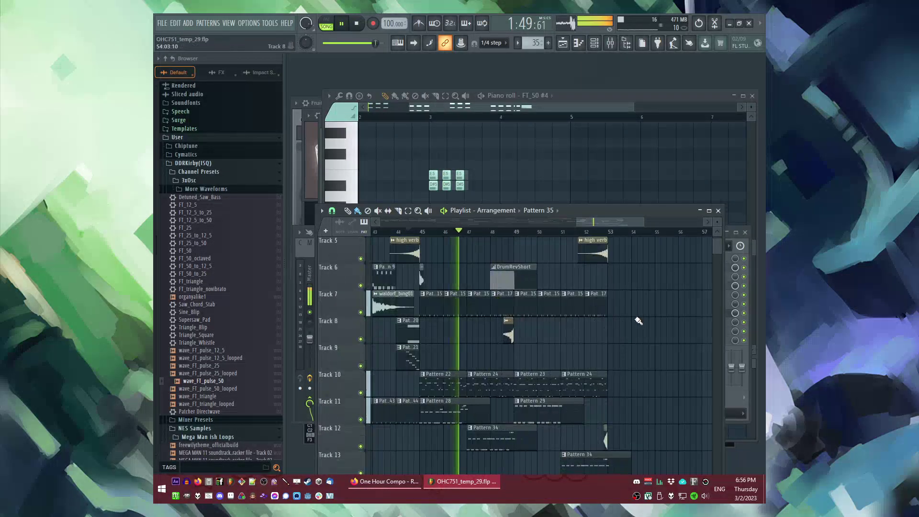
key("F9")
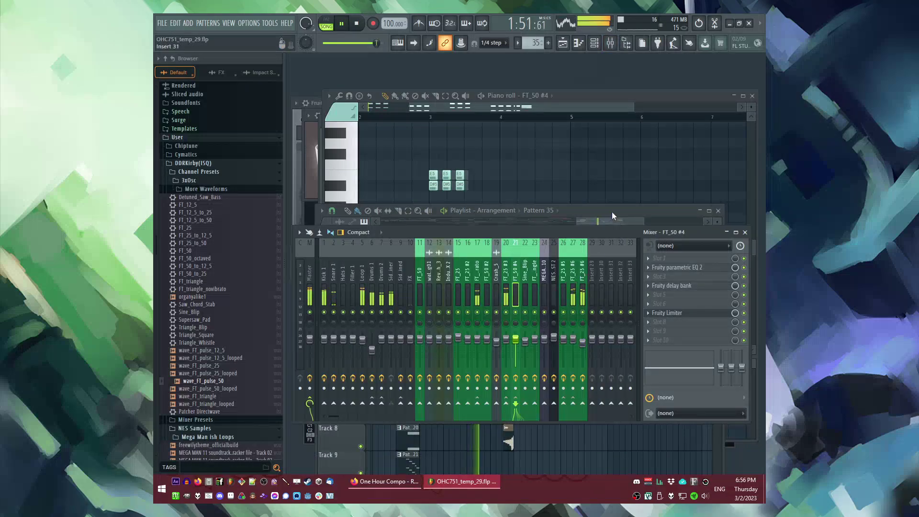
key("F5")
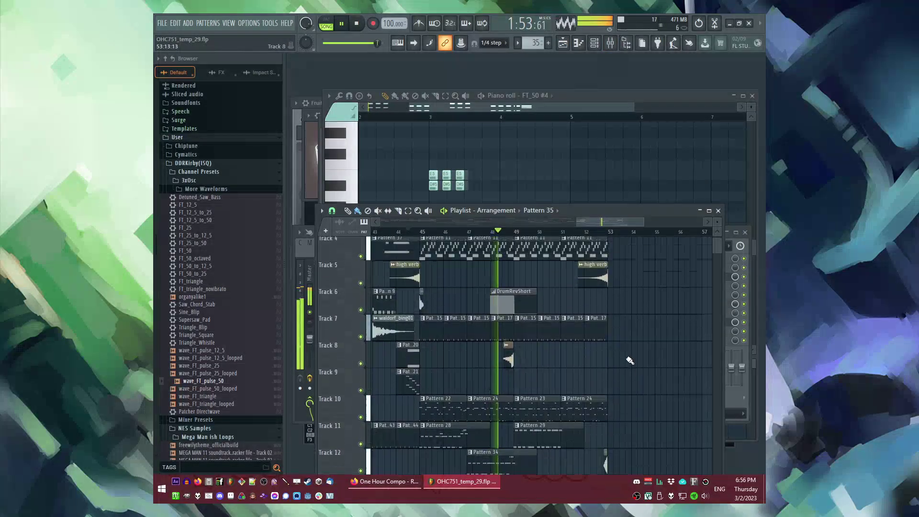
scroll(526, 367, "down", 6)
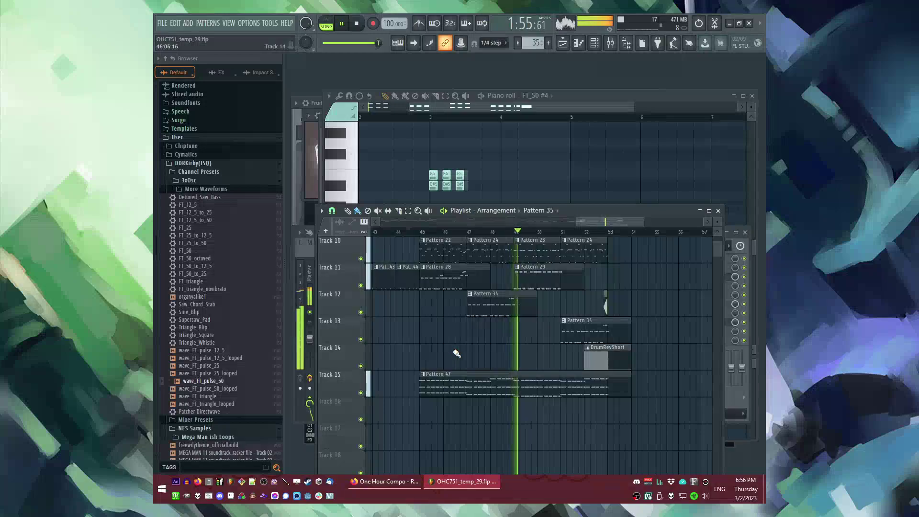
scroll(456, 352, "up", 8)
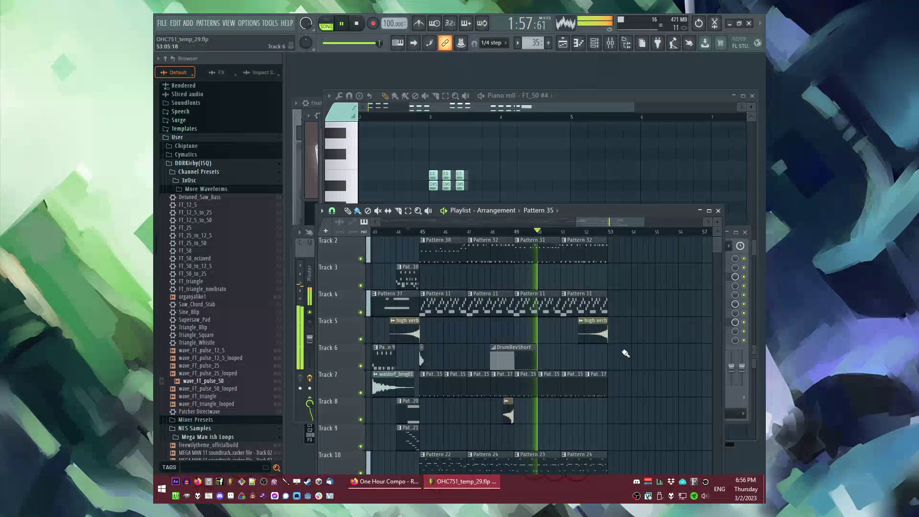
Step: Try to duplicate the Track 2 pattern clips from bars 45 to 53 into the following eight bars
left_click_drag(608, 259, 420, 237)
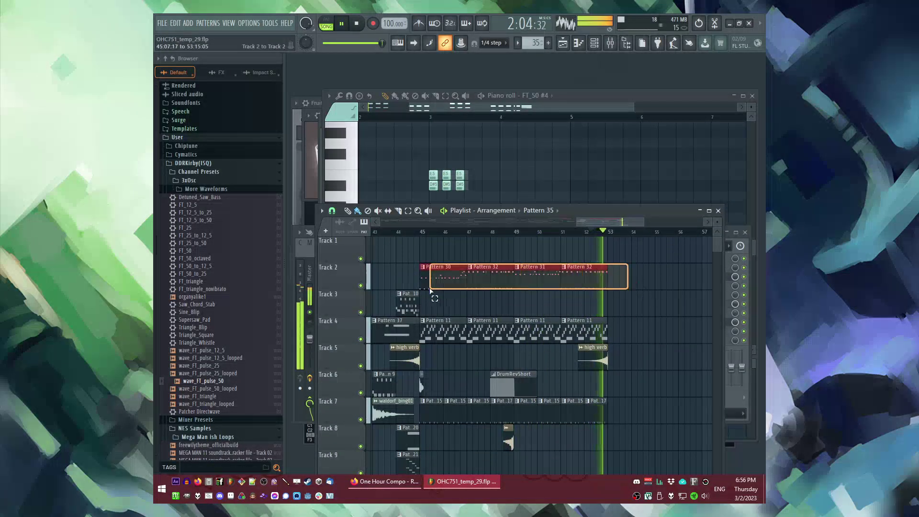
key("ctrl+b")
key("space")
scroll(608, 291, "down", 3)
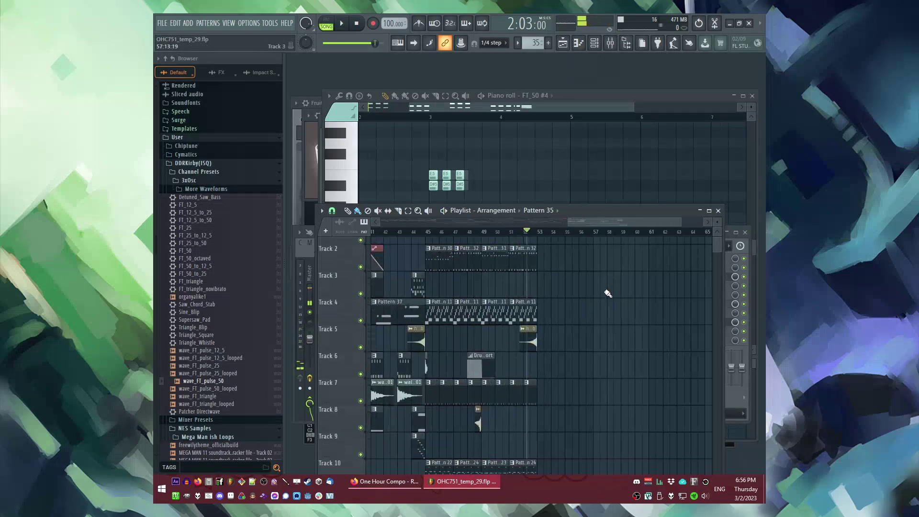
Step: Try extending the arrangement from bar 53 with duplicates of Pattern 47 on Track 15 and the Track 7 clips
scroll(560, 354, "down", 6)
scroll(579, 421, "down", 2)
left_click(541, 414, "ctrl")
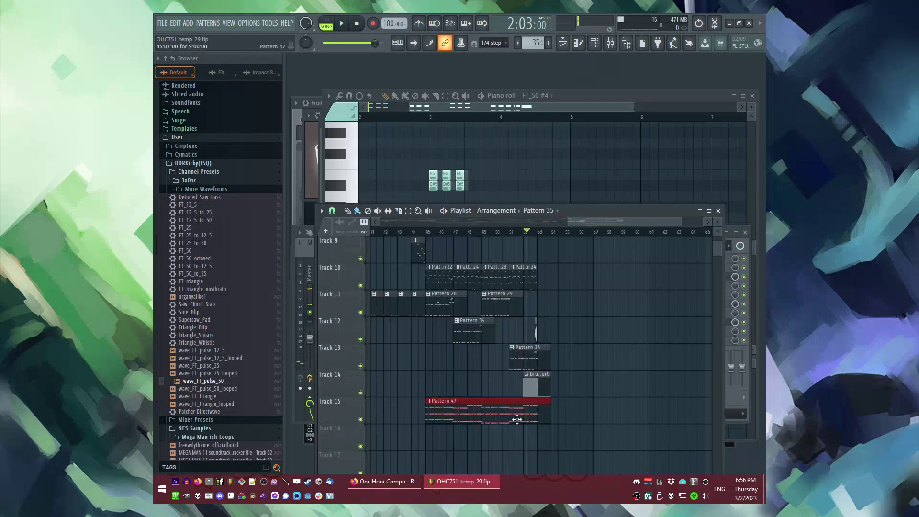
key("ctrl+b")
key("space")
left_click_drag(565, 413, 551, 441)
scroll(572, 380, "up", 5)
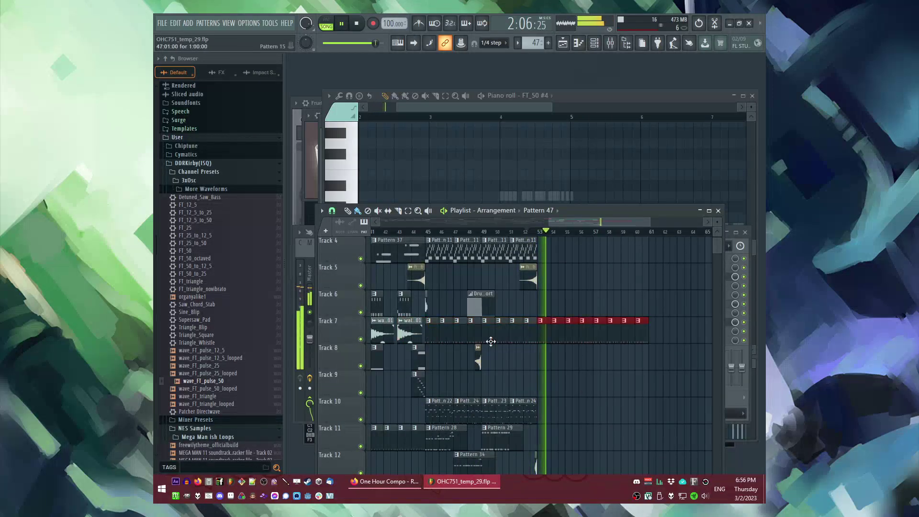
Step: Copy the Pattern 12, Pattern 38 and Pattern 16 clips of bars 29 to 37 on Tracks 4 to 6 to bar 53
scroll(613, 362, "down", 2)
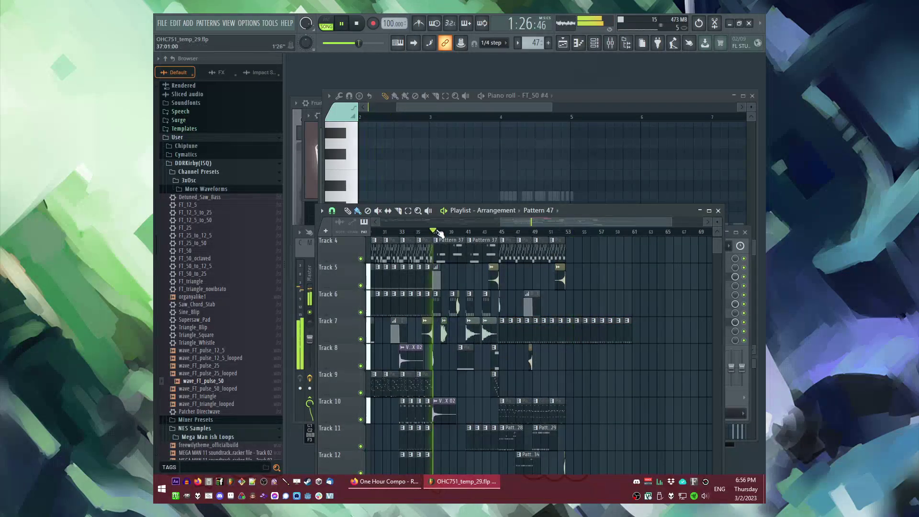
scroll(477, 299, "up", 5)
scroll(510, 309, "down", 3)
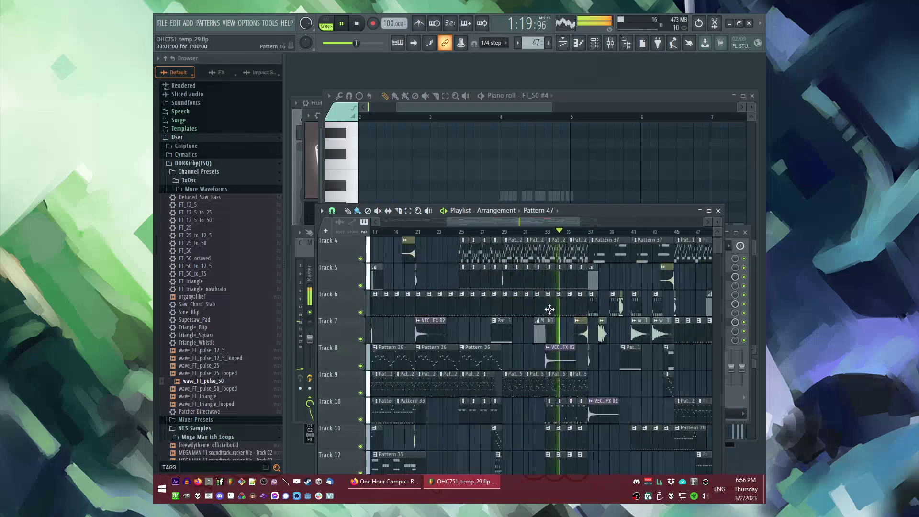
left_click_drag(452, 296, 622, 301)
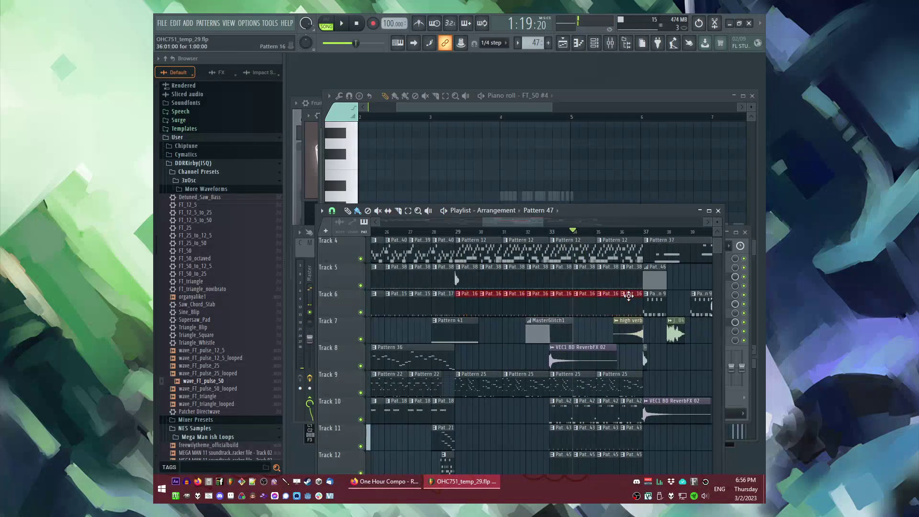
scroll(622, 298, "up", 1)
left_click_drag(491, 286, 491, 287)
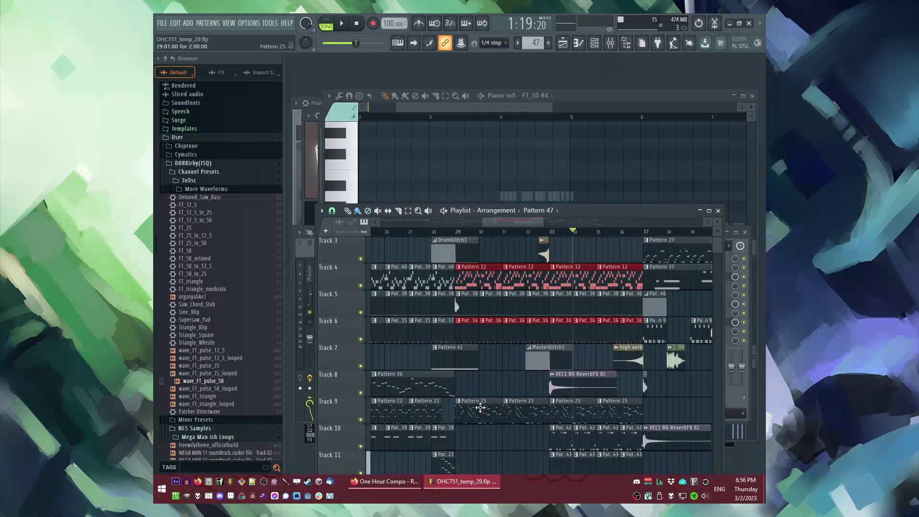
left_click_drag(617, 305, 619, 306)
key("ctrl+b")
key("ctrl+b")
key("ctrl+b")
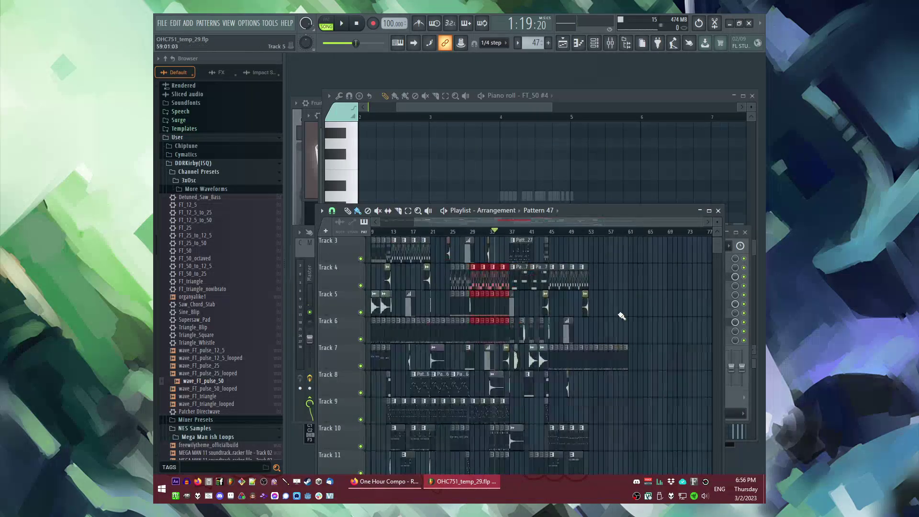
Step: Remove the duplicated Track 7 clips between bars 53 and 61 and play the transition into bar 53
left_click_drag(406, 363, 644, 365)
key("space")
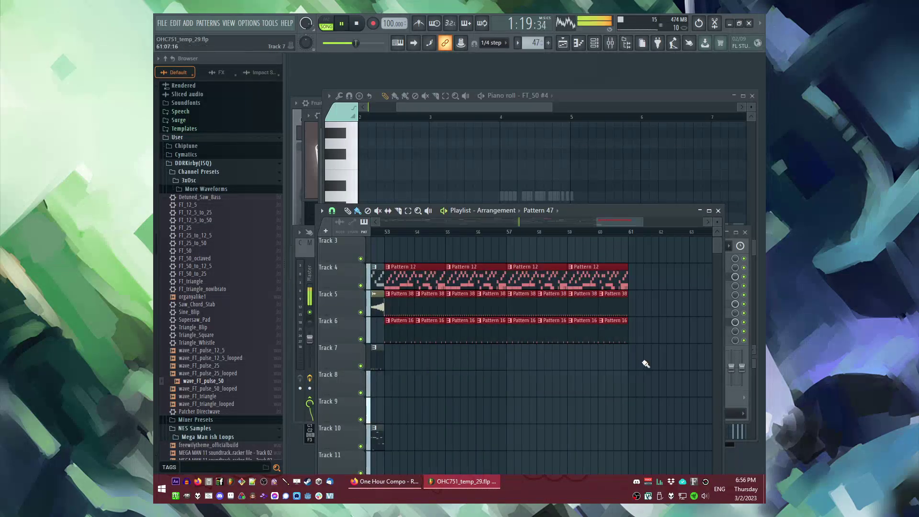
scroll(388, 233, "down", 3)
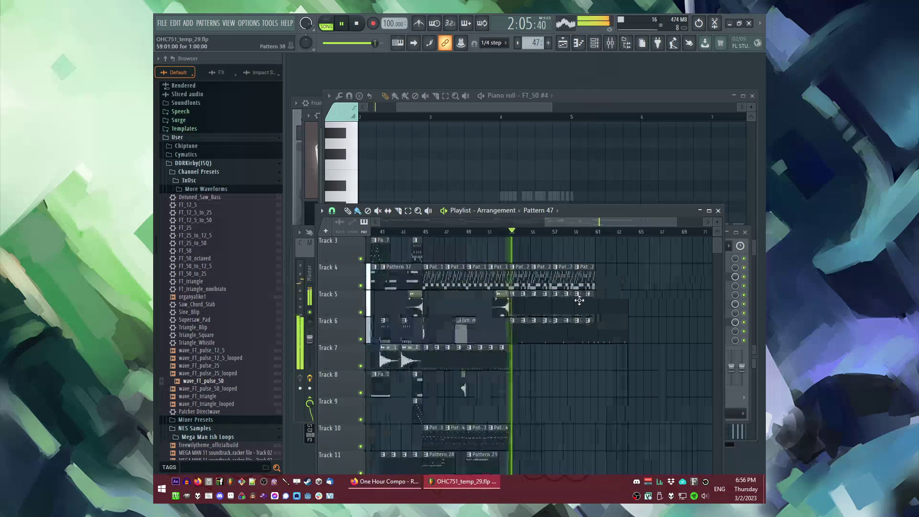
scroll(557, 341, "up", 3)
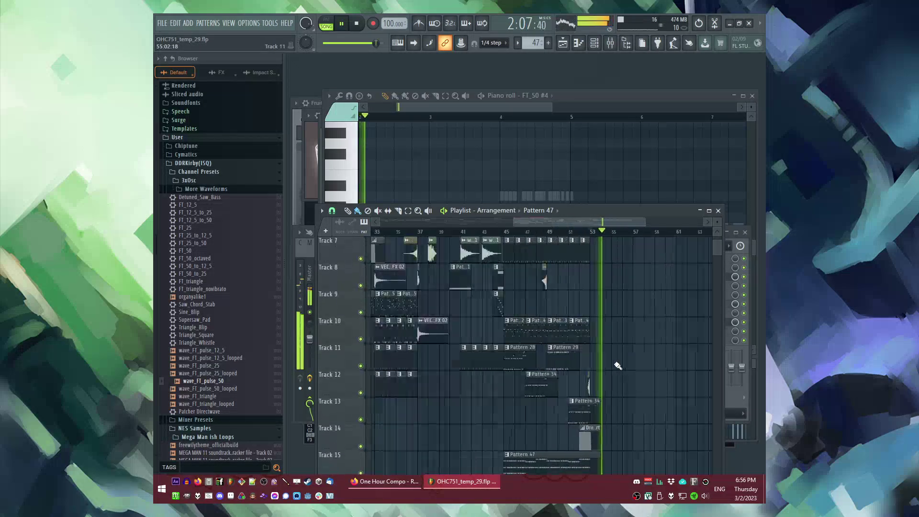
scroll(460, 277, "down", 3)
Step: Copy the alternating Pattern 7 and Pattern 8 clips from the start of Track 2 to Track 3 at bars 53, 55, 57 and 59
left_click(447, 233)
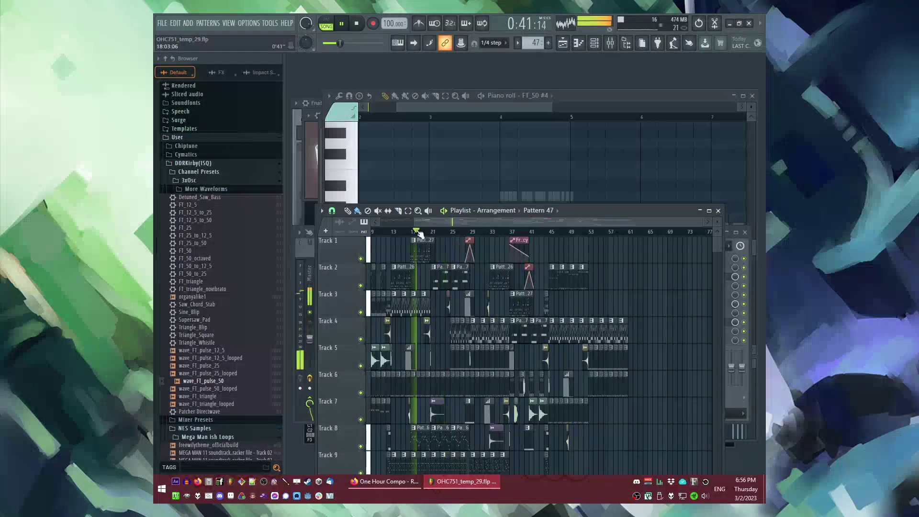
scroll(417, 233, "up", 2)
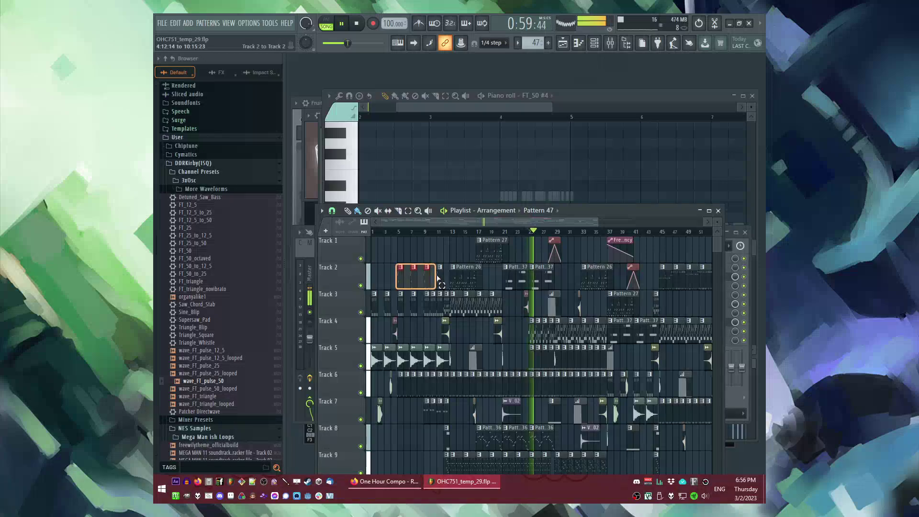
left_click(642, 232)
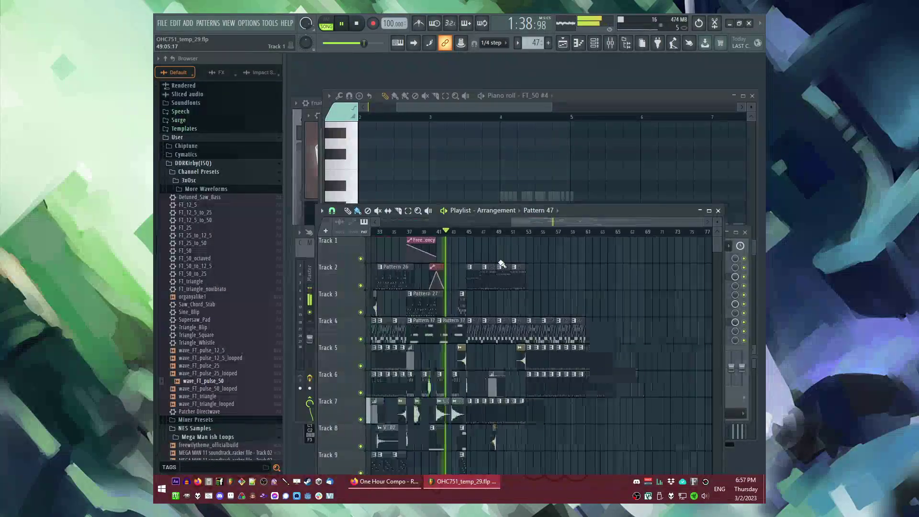
scroll(613, 286, "up", 3)
scroll(613, 286, "down", 2)
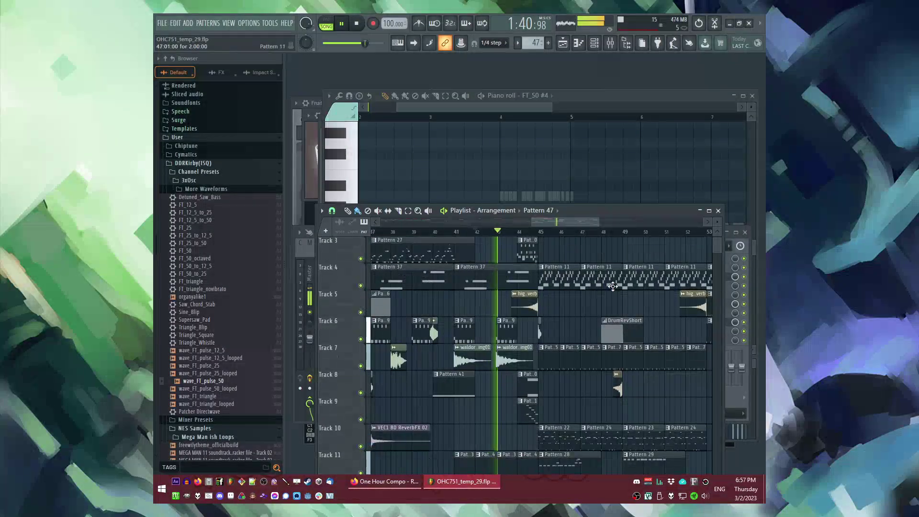
scroll(632, 289, "up", 4)
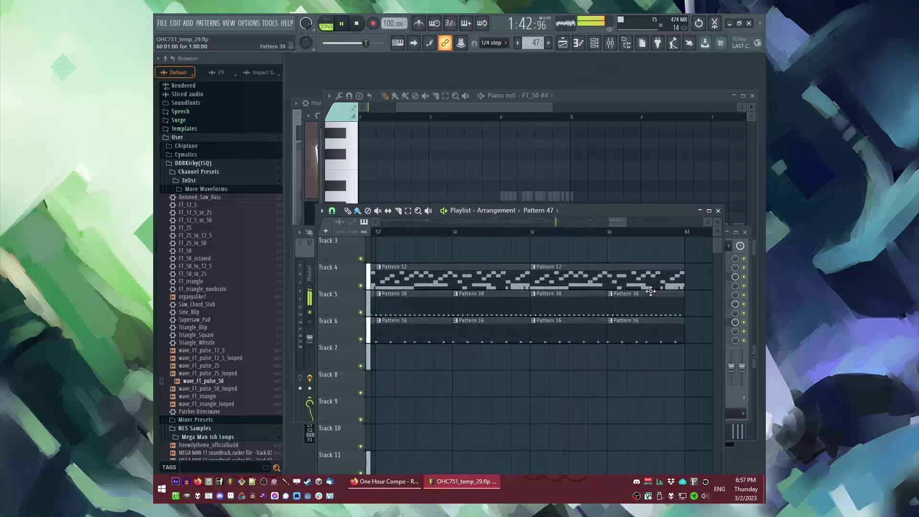
scroll(649, 291, "down", 4)
scroll(584, 287, "up", 2)
left_click_drag(497, 294, 491, 294)
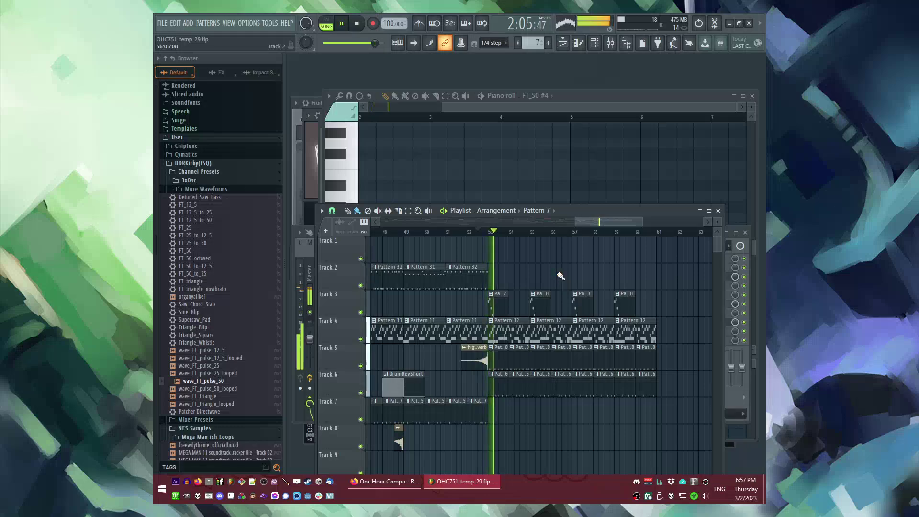
Step: Compare the clips around bars 22 to 42 with the new section from bar 53 during playback
scroll(560, 276, "left", 10)
scroll(460, 320, "down", 2)
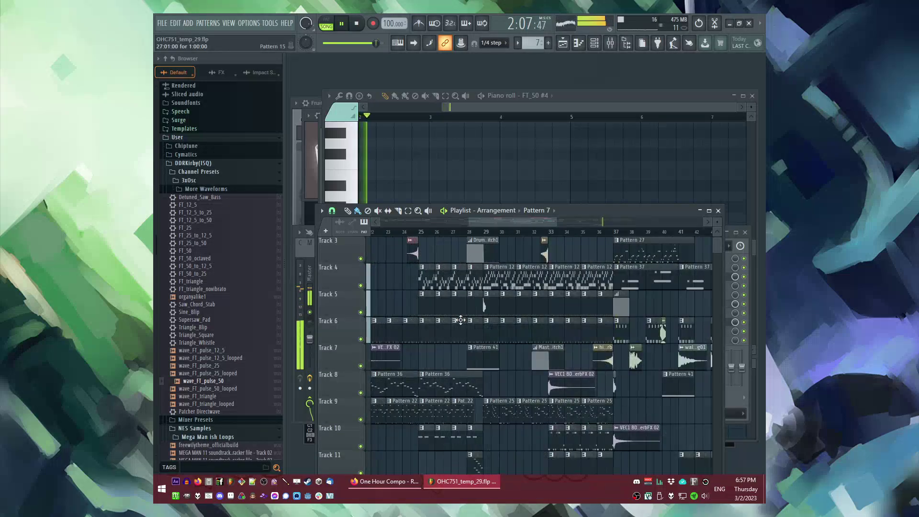
scroll(460, 320, "down", 3)
scroll(437, 357, "up", 5)
scroll(459, 350, "down", 4)
scroll(613, 308, "up", 4)
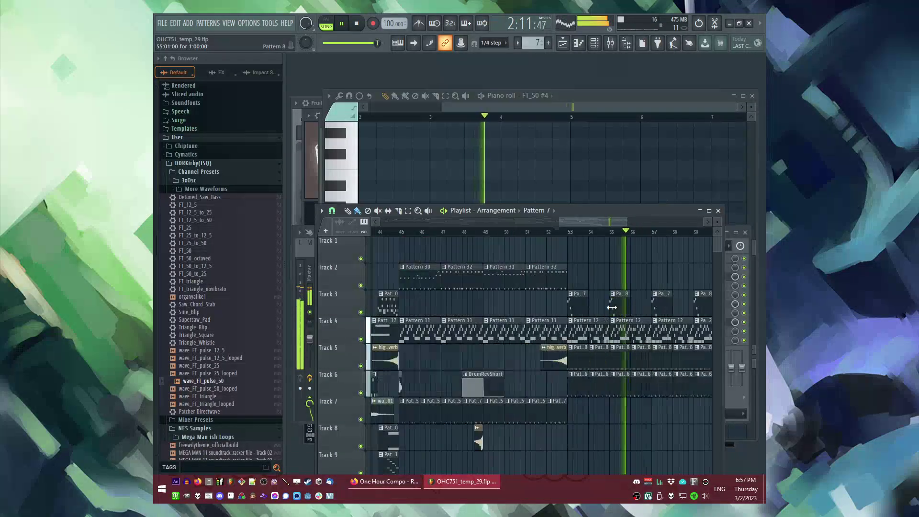
Step: Select the Track 3 clip at bar 59 and replay the arrangement from around bar 44 toward the new section
left_click(616, 309)
scroll(632, 311, "down", 1)
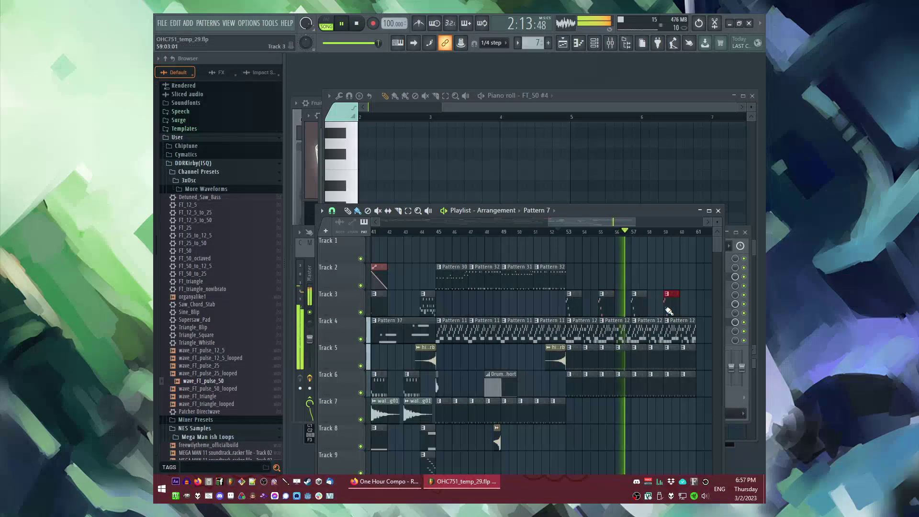
scroll(498, 248, "down", 2)
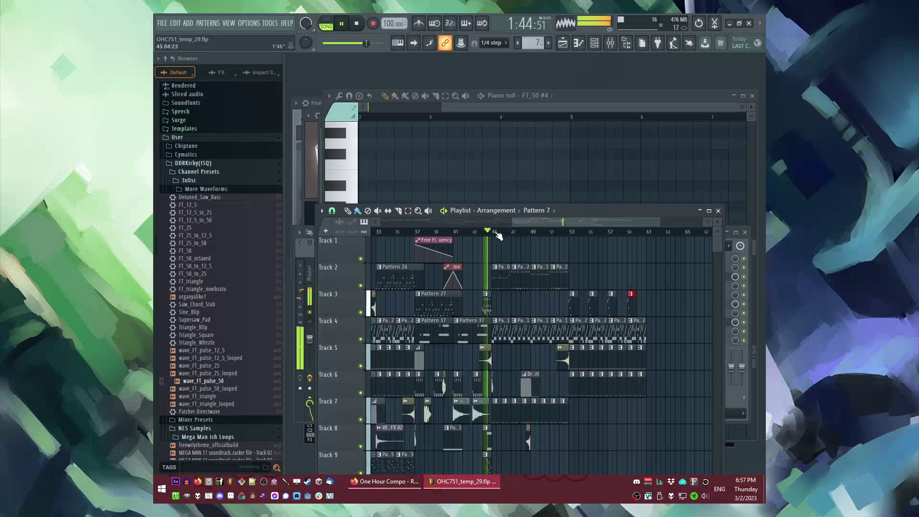
scroll(562, 236, "down", 4)
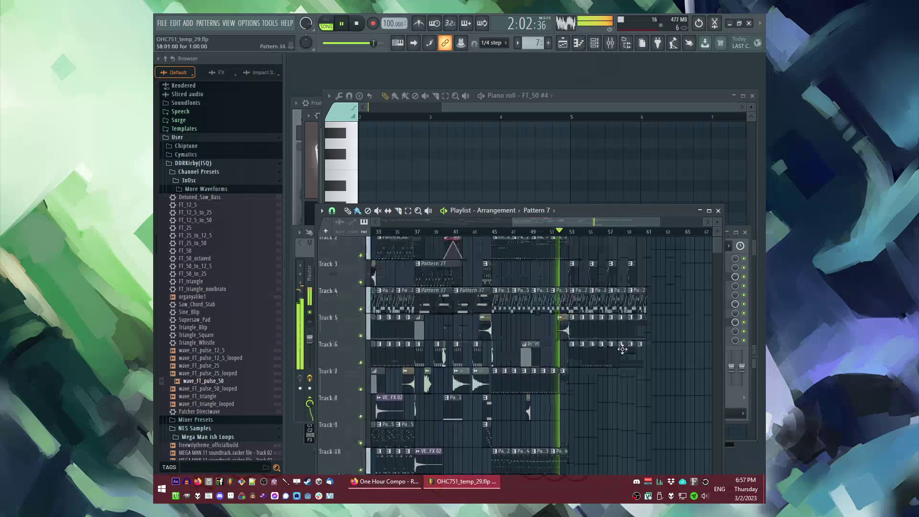
Step: Place Pattern 36 clips on Track 8 at bars 53 and 57, and save the project as a new version
scroll(429, 349, "up", 1)
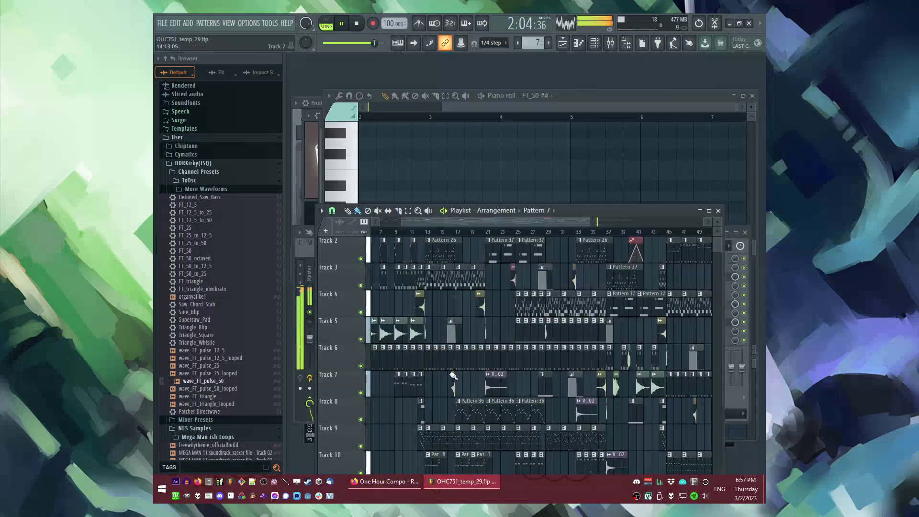
scroll(656, 417, "up", 2)
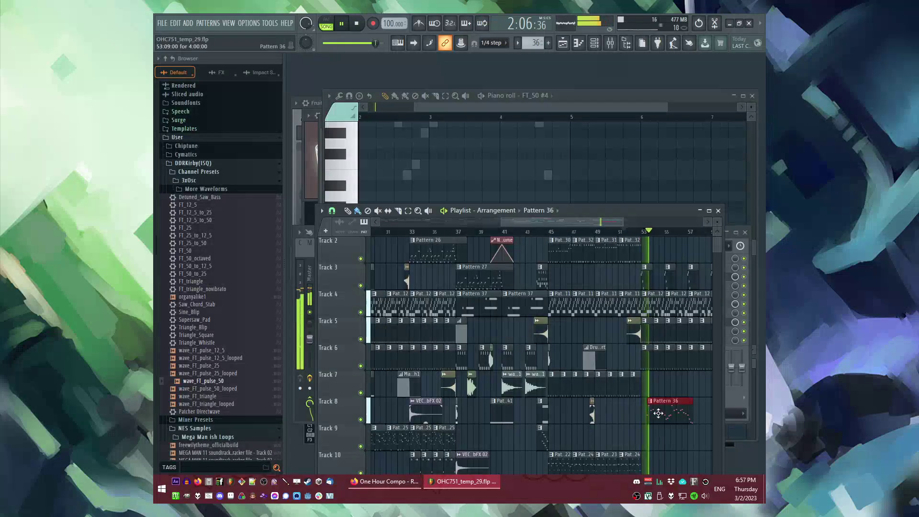
scroll(636, 401, "up", 2)
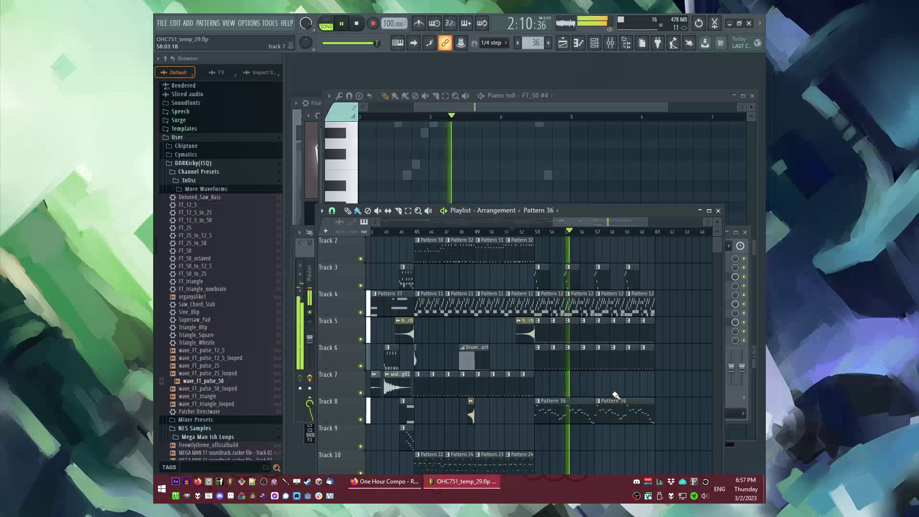
scroll(680, 391, "up", 1)
key("ctrl+n")
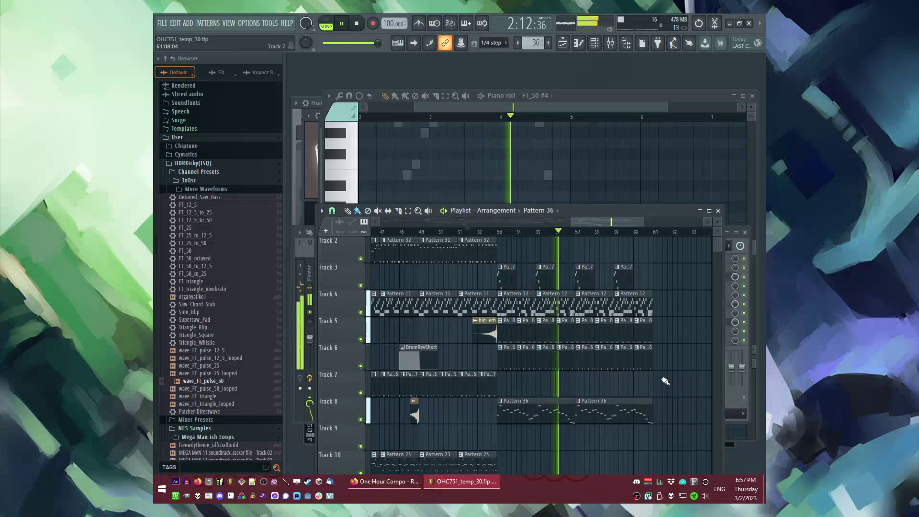
Step: Place a DrumRevLong clip at bar 60 and a DrumGlitch2 clip at bar 56 on Track 7
scroll(643, 371, "down", 2)
scroll(642, 370, "up", 2)
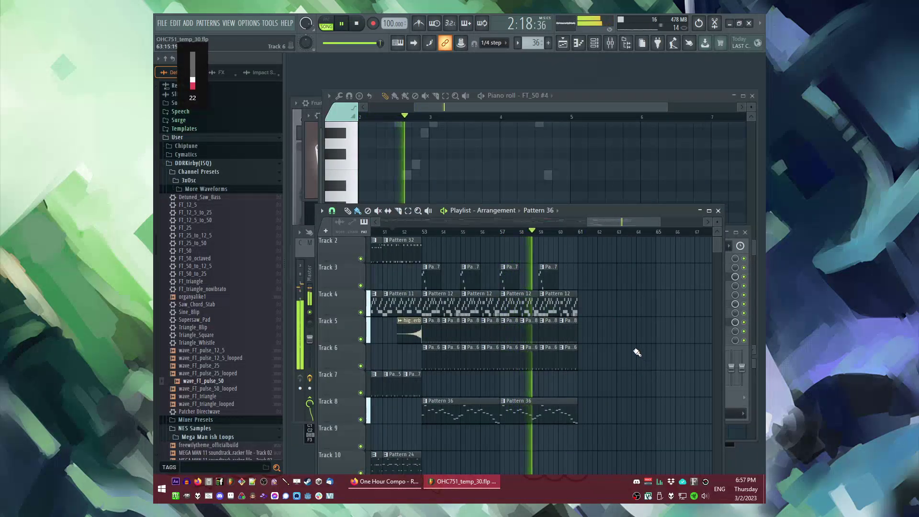
scroll(622, 365, "down", 2)
left_click(466, 286)
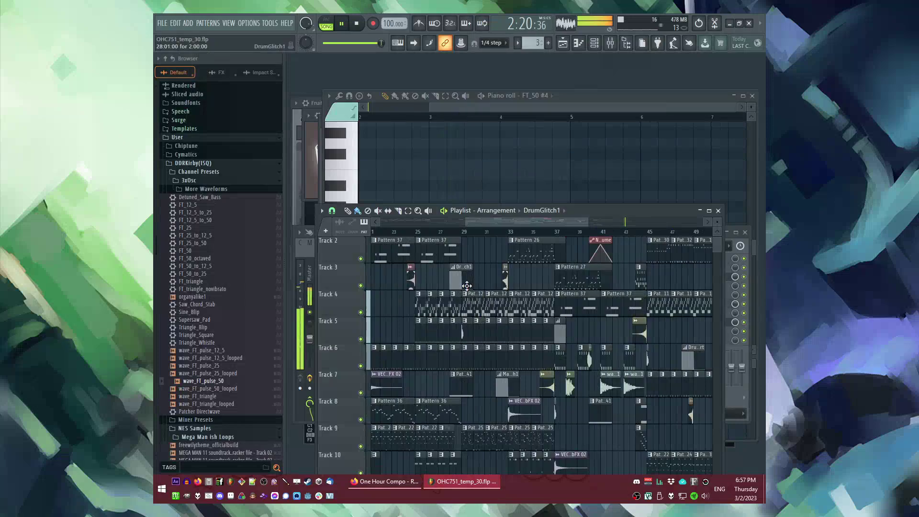
left_click(522, 267)
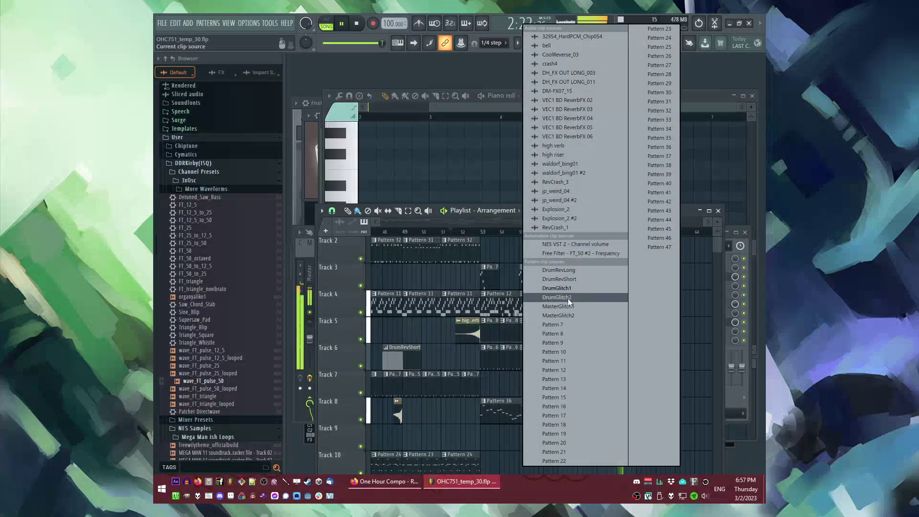
left_click(559, 270)
left_click(620, 383)
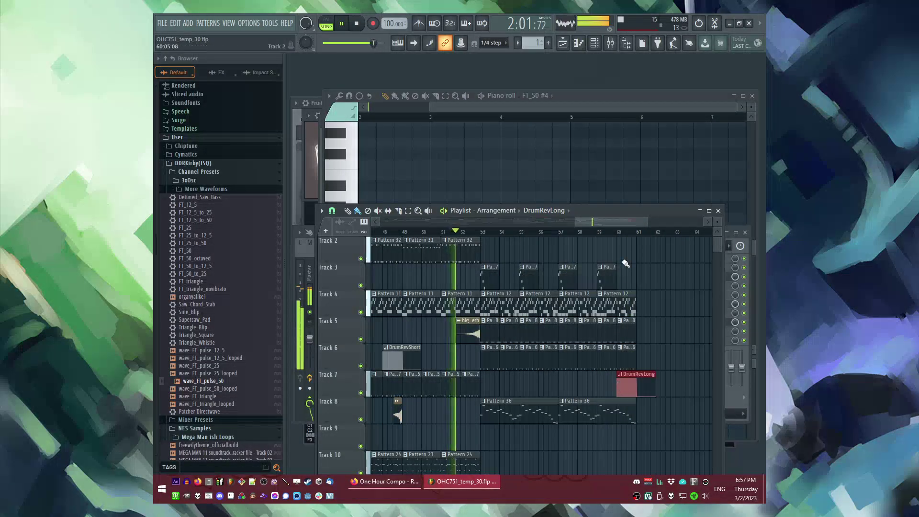
left_click(553, 210)
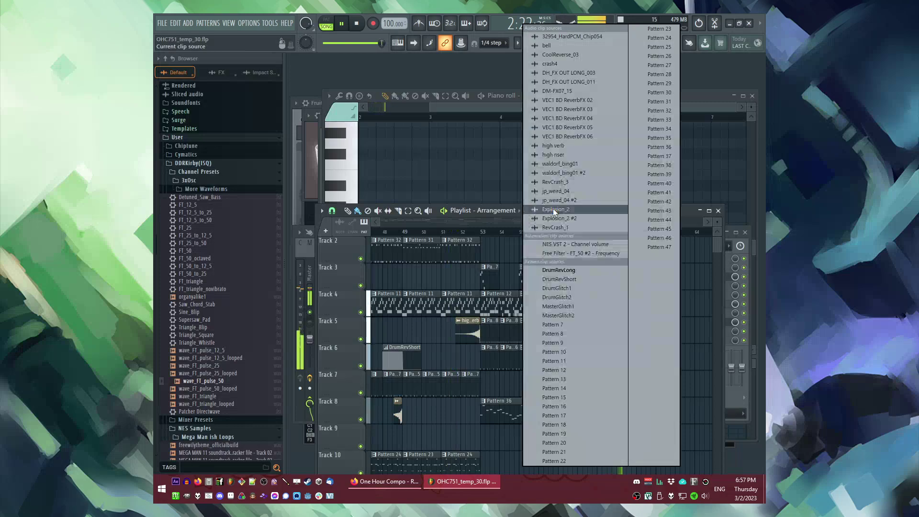
left_click(572, 297)
left_click(552, 385)
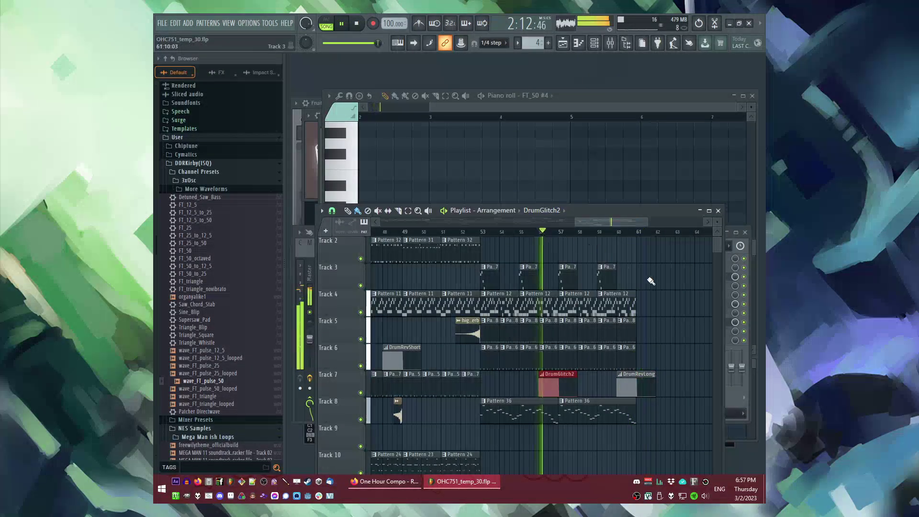
Step: Copy the NES VST 2 channel volume automation and Pattern 41 from around bar 40 to bar 60 on Tracks 3 and 9
scroll(625, 264, "right", 2)
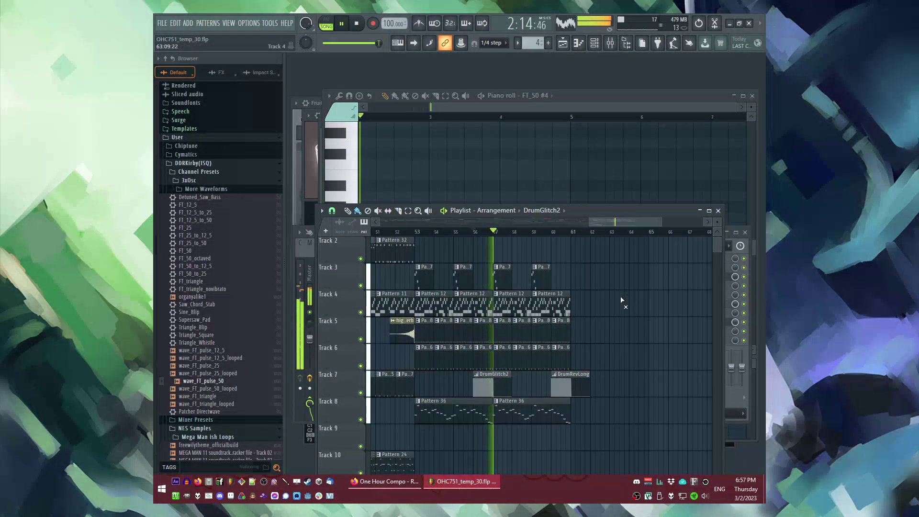
scroll(624, 293, "down", 2)
scroll(619, 311, "down", 1)
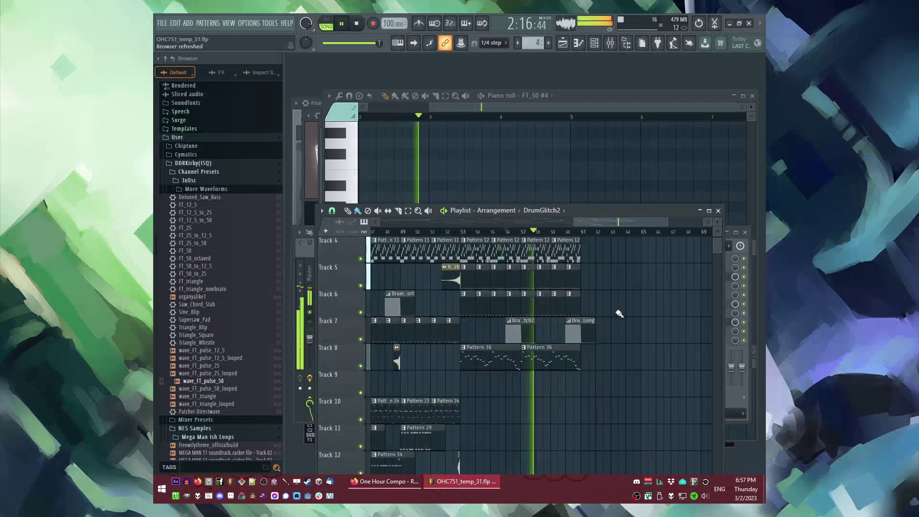
scroll(620, 313, "down", 3)
left_click(471, 313)
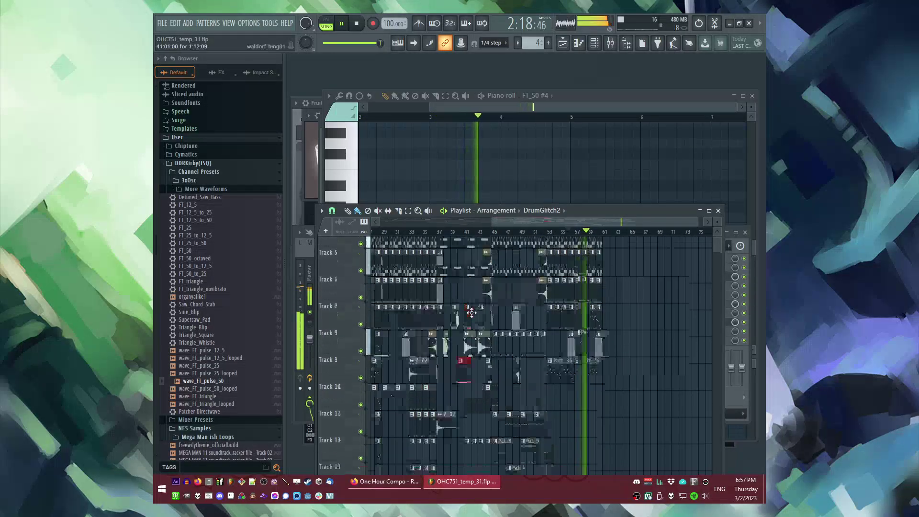
scroll(656, 287, "up", 4)
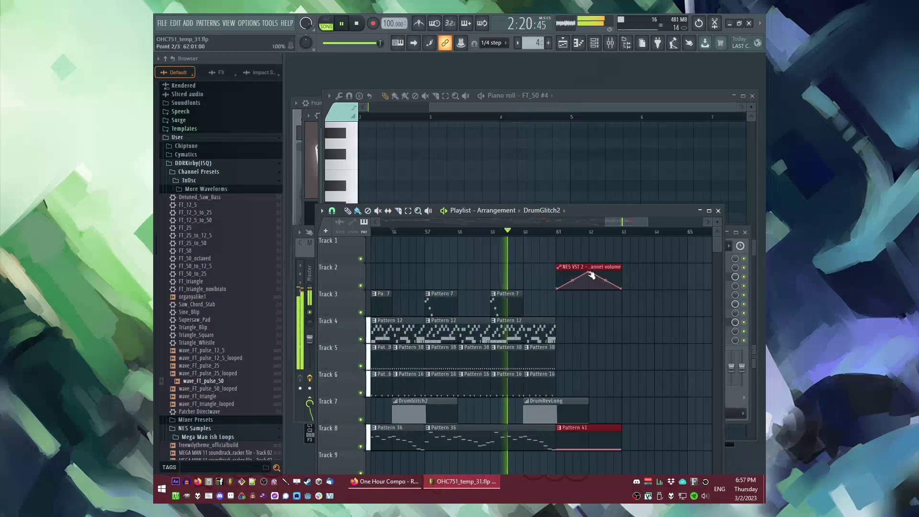
left_click_drag(591, 275, 564, 301)
scroll(617, 271, "down", 3)
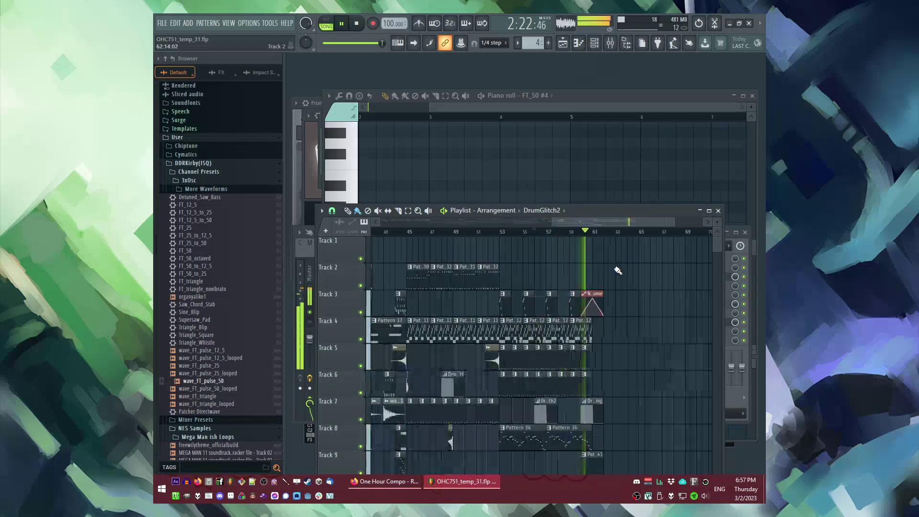
Step: Place an Explosion_2 audio clip on Track 10 at bar 61
scroll(617, 271, "down", 2)
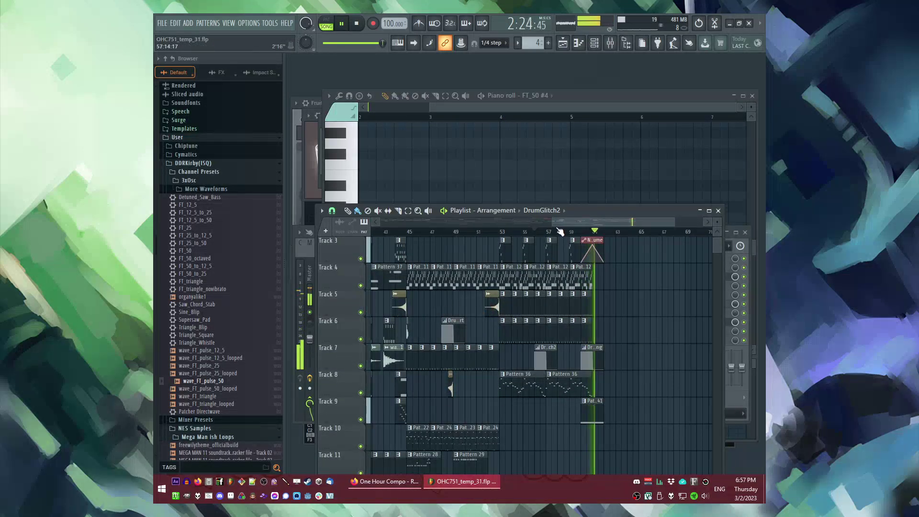
left_click(564, 211)
left_click(567, 209)
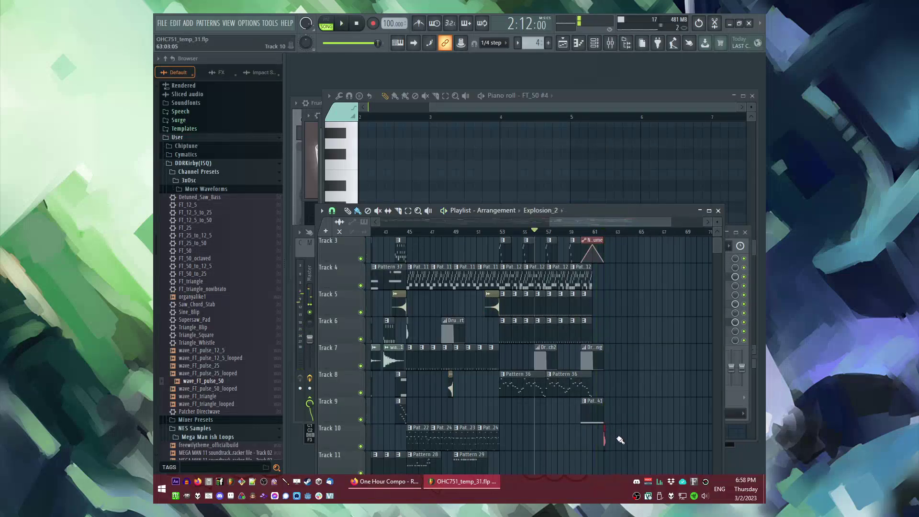
scroll(616, 437, "up", 4)
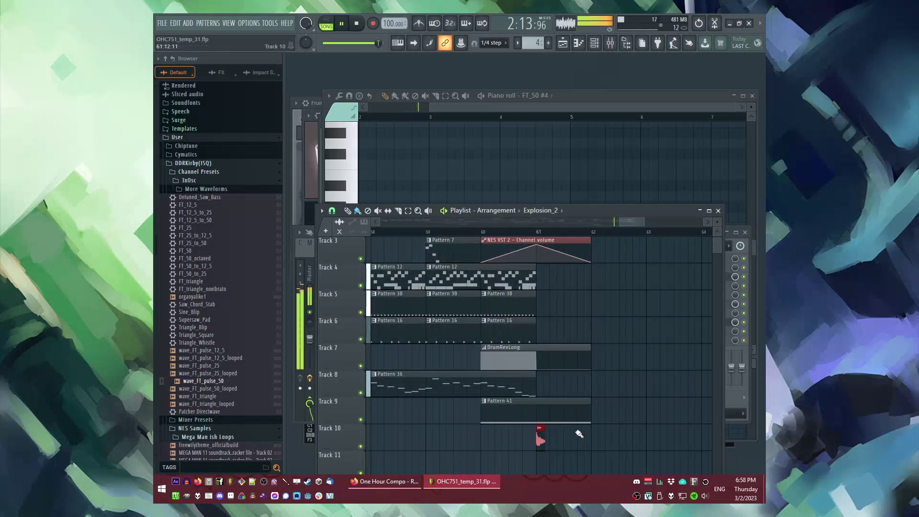
Step: Place a bell audio clip on Track 12 so it ends at bar 61, and play the transition
left_click(558, 211)
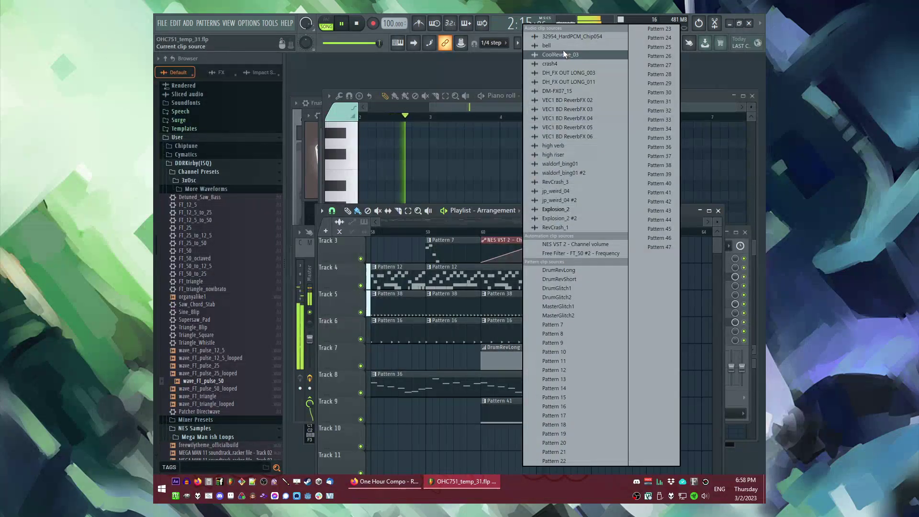
left_click(559, 45)
scroll(540, 328, "down", 4)
left_click(519, 380)
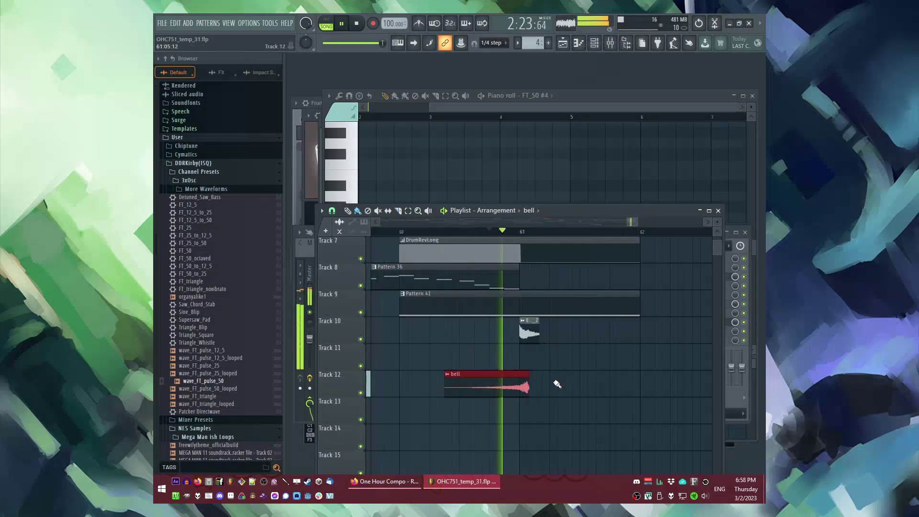
scroll(467, 386, "up", 1)
scroll(508, 240, "down", 3)
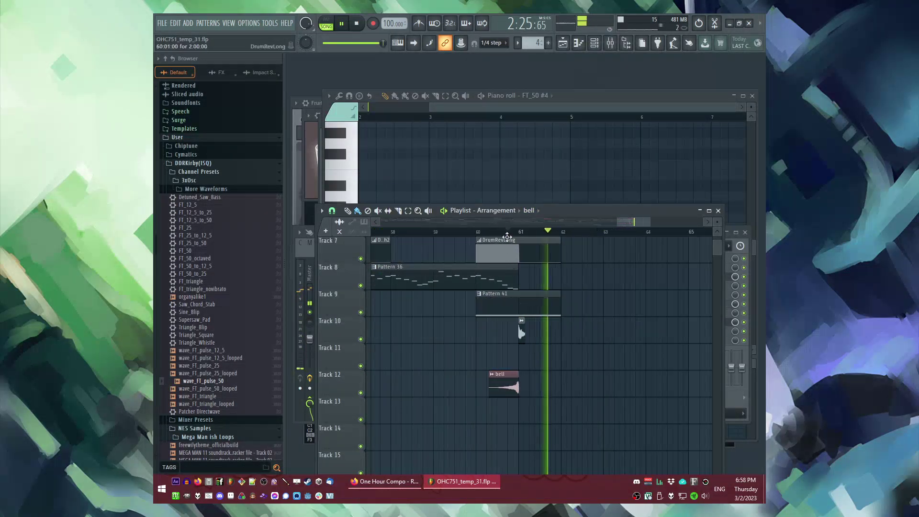
scroll(523, 328, "down", 3)
scroll(570, 317, "up", 6)
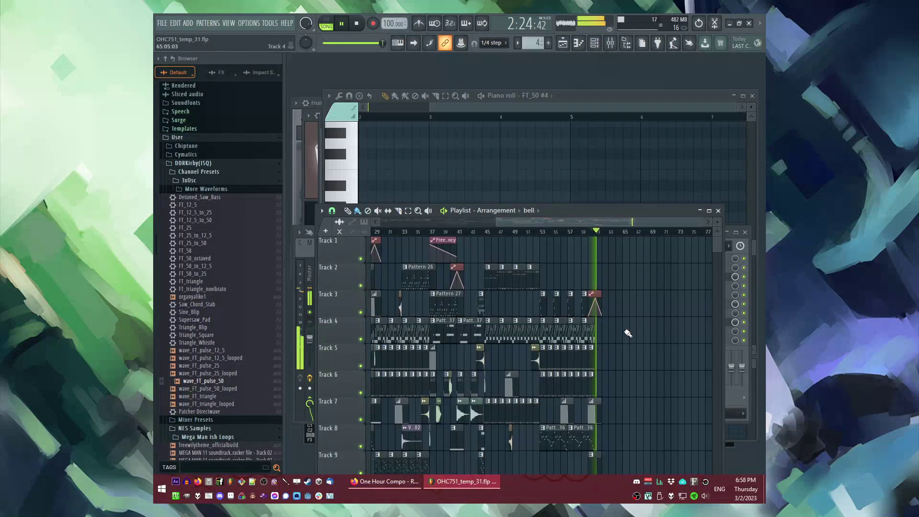
Step: Add Pattern 37 clips on Track 2 and Pattern 36 clips on Track 8, both at bars 61 and 65
scroll(526, 335, "left", 5)
left_click(463, 233)
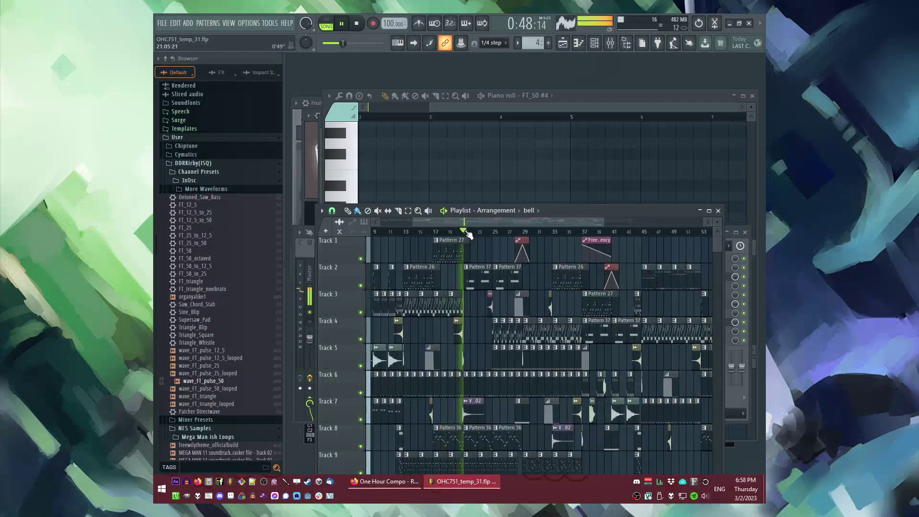
scroll(550, 287, "up", 4)
left_click(633, 277)
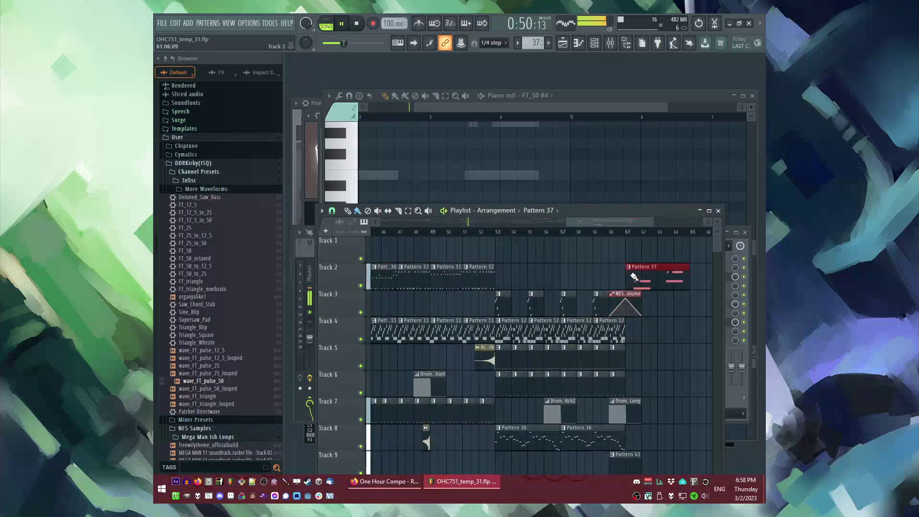
left_click(628, 232)
scroll(632, 360, "down", 4)
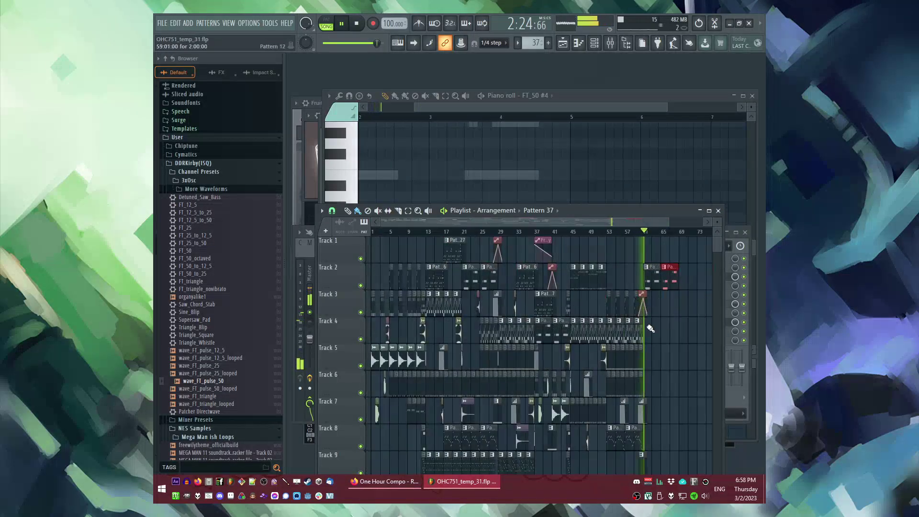
scroll(632, 360, "up", 4)
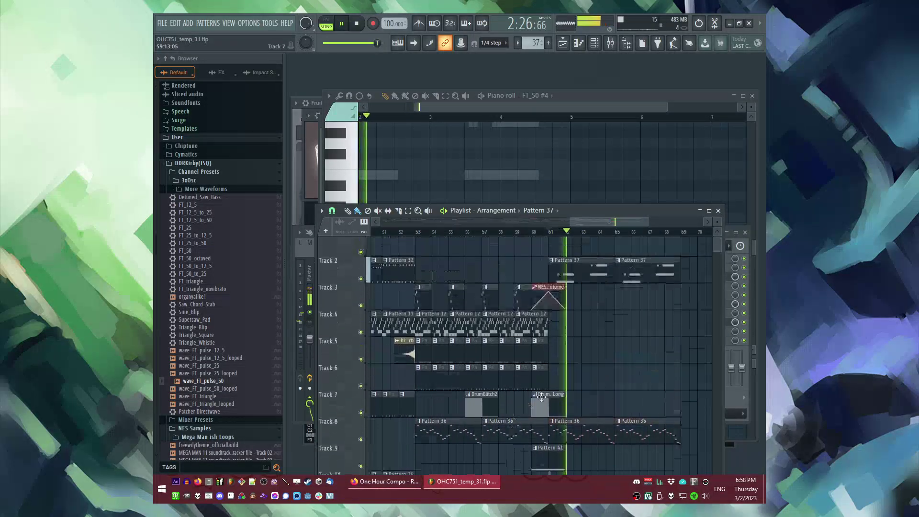
Step: Duplicate the Track 5 pattern clips between bars 57 and 61 twice to fill bars 61 to 69
scroll(619, 364, "down", 3)
scroll(616, 364, "up", 2)
left_click_drag(596, 343, 523, 370)
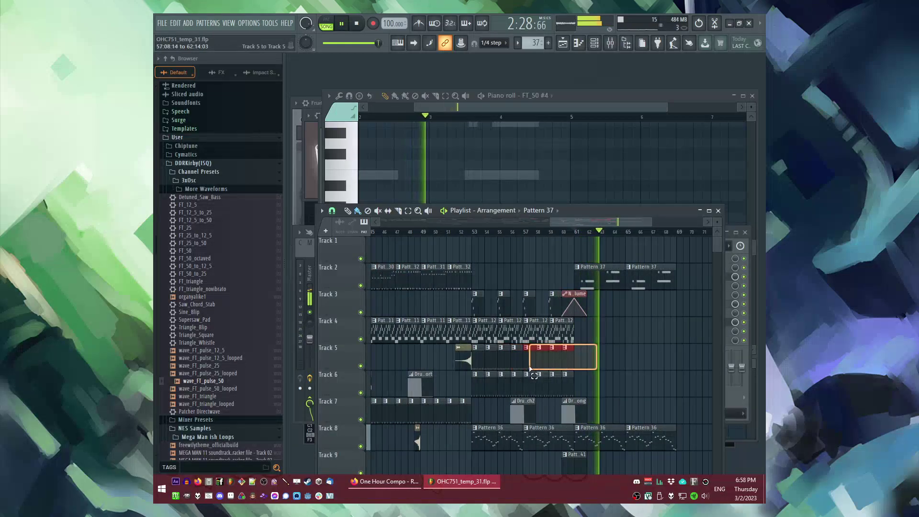
key("ctrl+b")
key("ctrl+b")
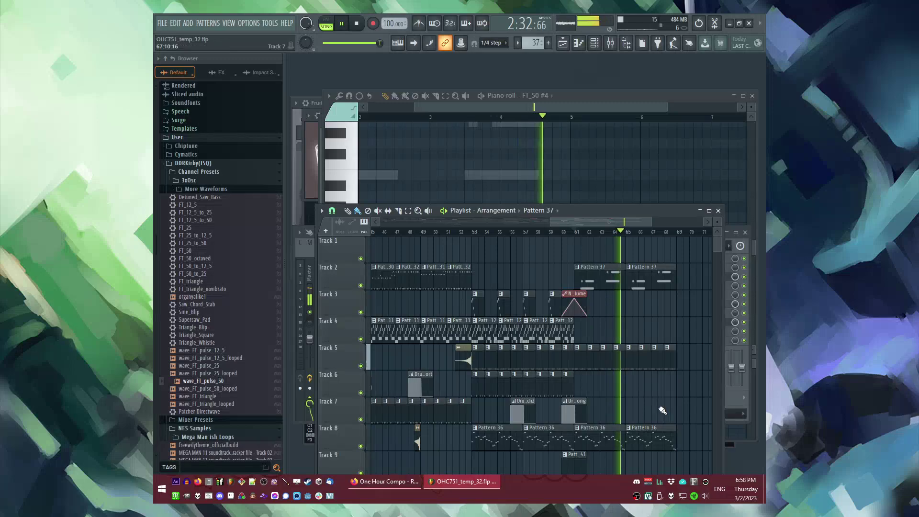
Step: Replay the arrangement from bar 45 and from around bar 17 to compare the earlier sections
scroll(661, 387, "down", 2)
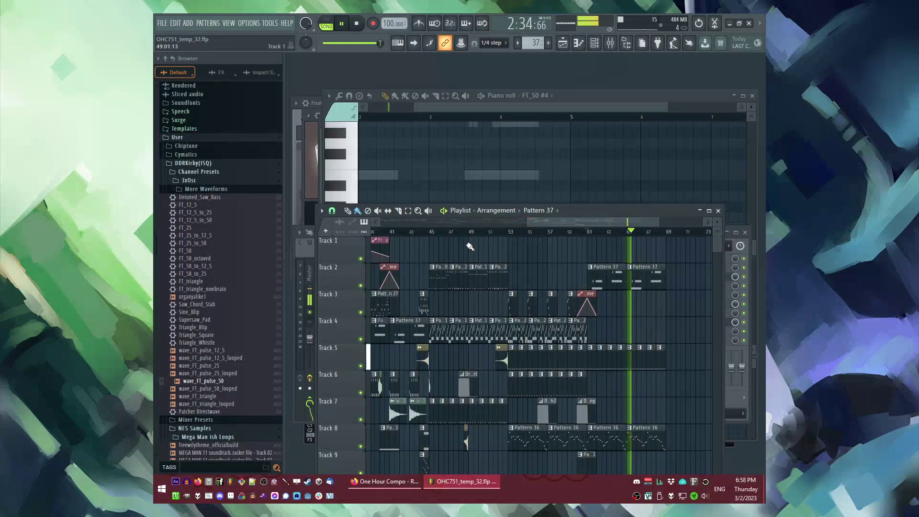
left_click(433, 232)
scroll(433, 232, "up", 2)
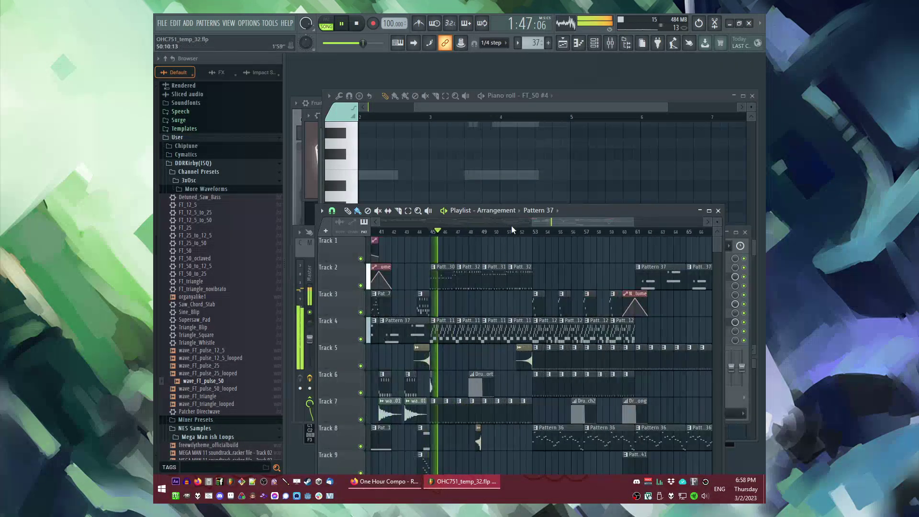
left_click_drag(532, 222, 448, 238)
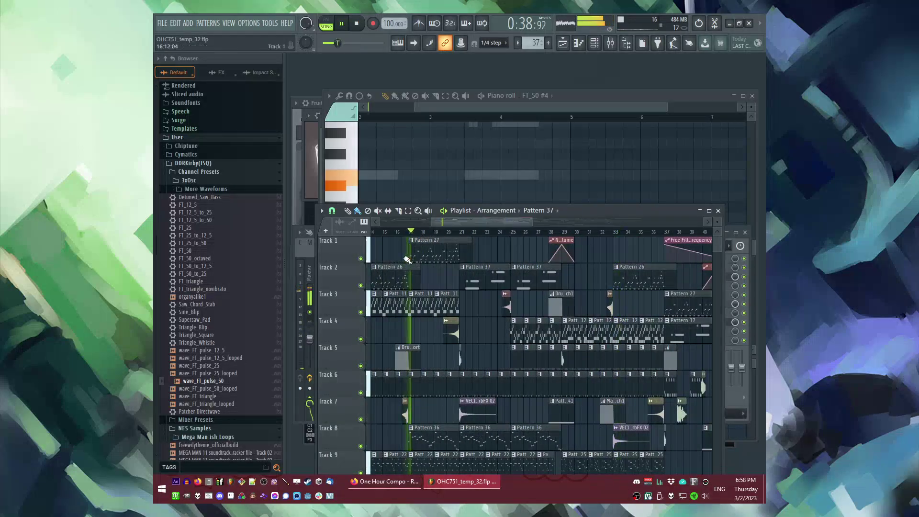
Step: Examine the clips on Tracks 1 to 16 around bars 45 to 57 during playback from bar 45
scroll(478, 296, "down", 7)
scroll(596, 332, "up", 3)
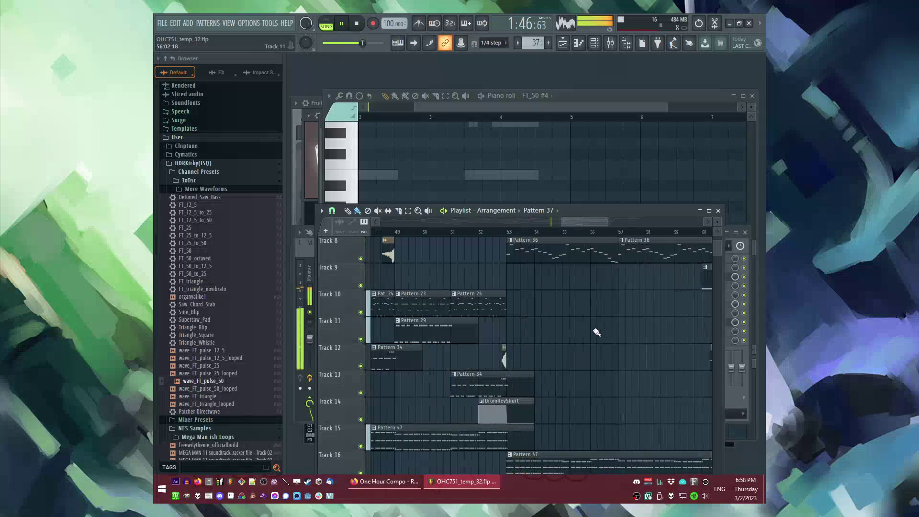
scroll(596, 331, "up", 4)
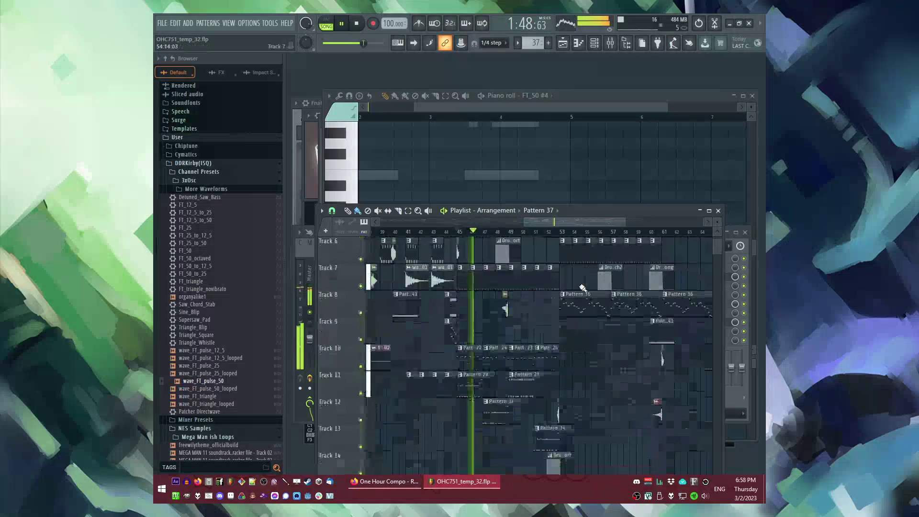
scroll(585, 280, "down", 5)
scroll(444, 317, "up", 3)
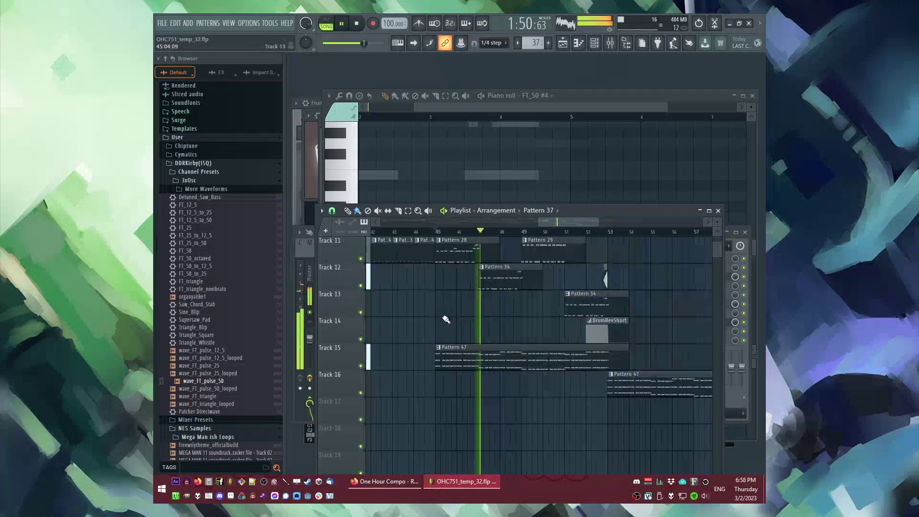
scroll(461, 392, "up", 2)
scroll(462, 375, "up", 8)
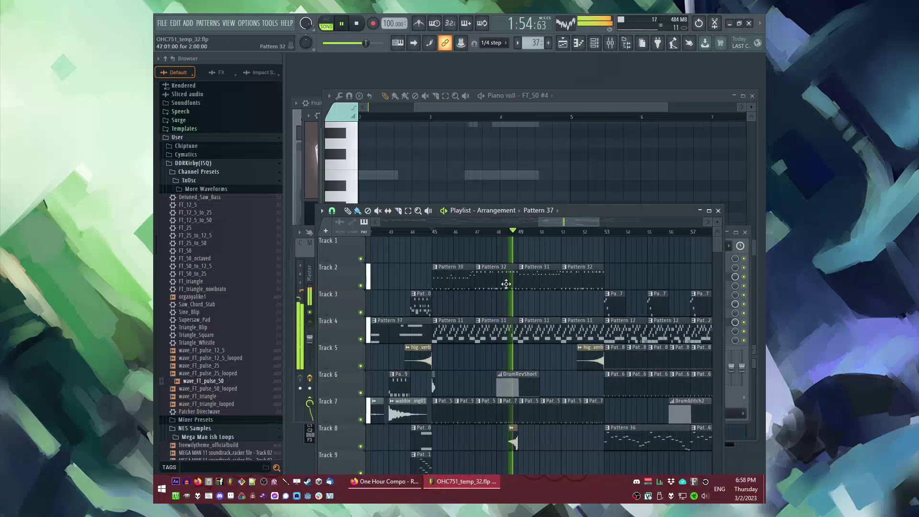
Step: Check the lower tracks for free space and replay the arrangement from bar 45
scroll(456, 293, "down", 12)
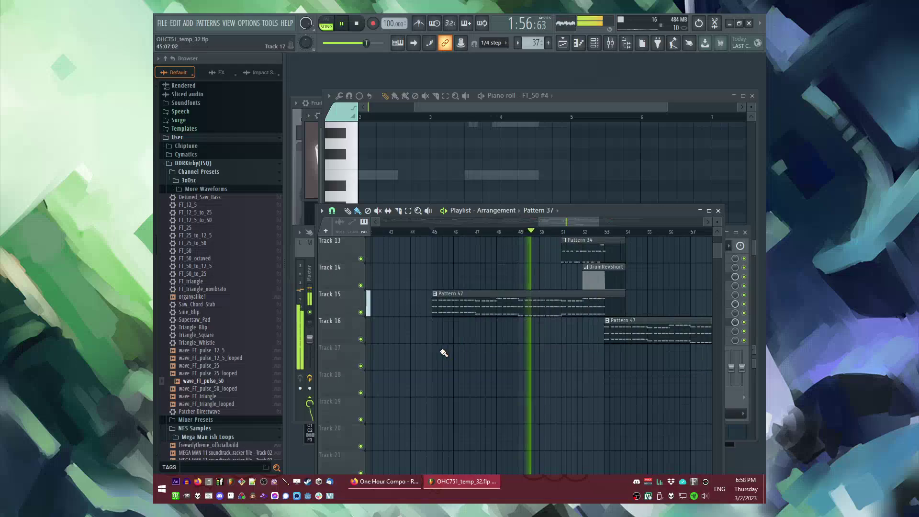
left_click(438, 352)
scroll(435, 325, "up", 1)
scroll(436, 324, "up", 10)
left_click(421, 232)
scroll(548, 270, "down", 2)
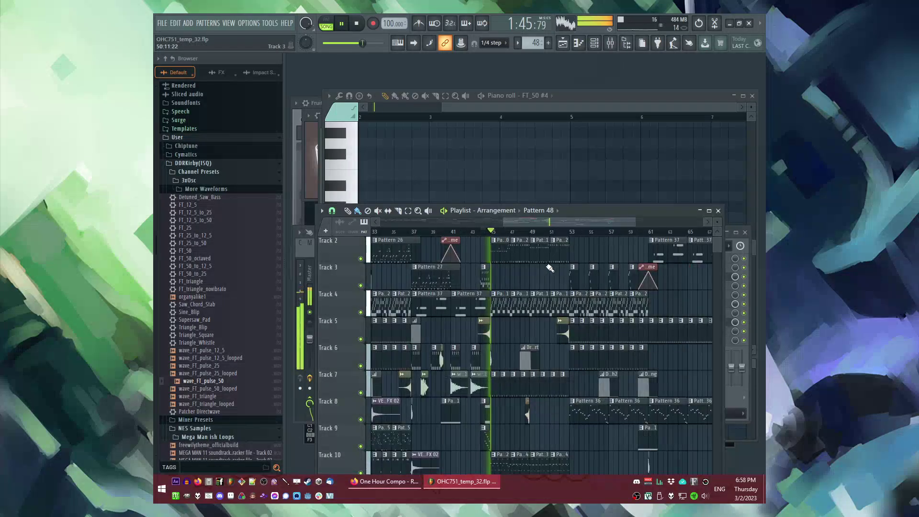
Step: Place two consecutive Pattern 37 clips on Track 17, at bars 45 and 49
scroll(499, 379, "down", 11)
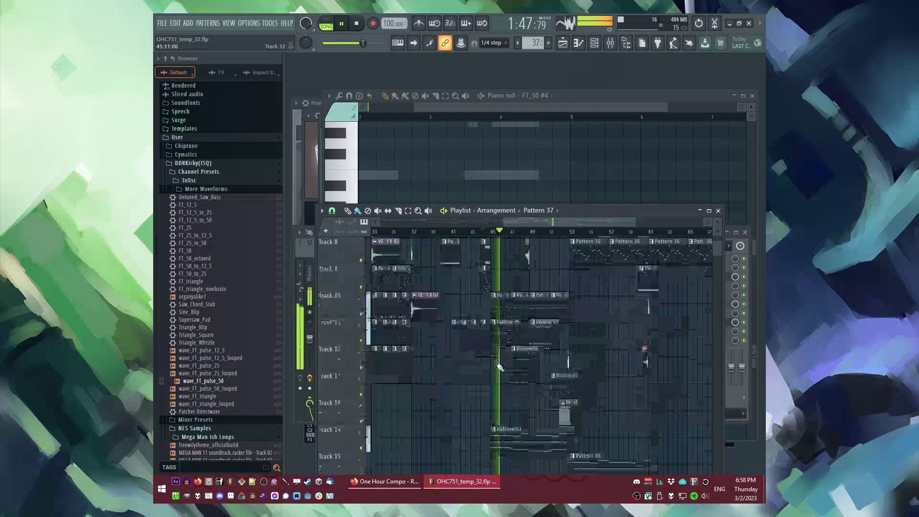
scroll(499, 379, "up", 3)
left_click(506, 366)
left_click(493, 232)
left_click(493, 347)
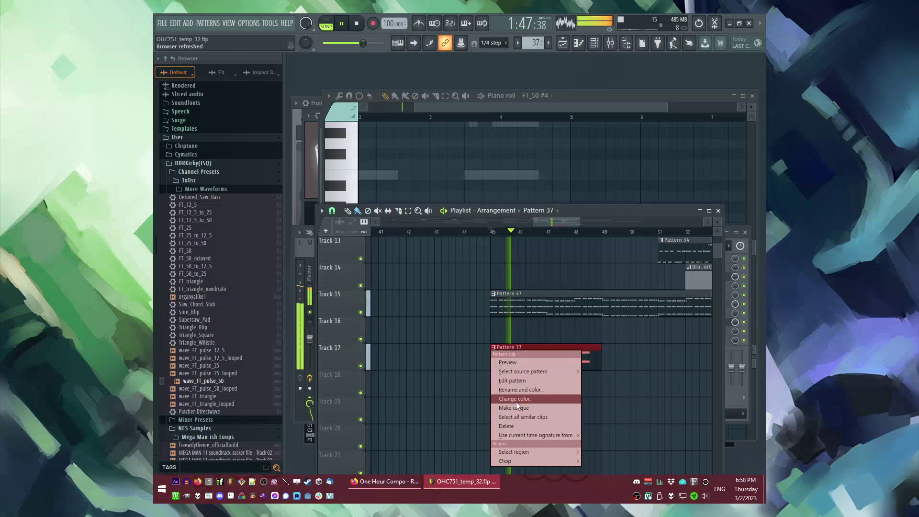
left_click(464, 404)
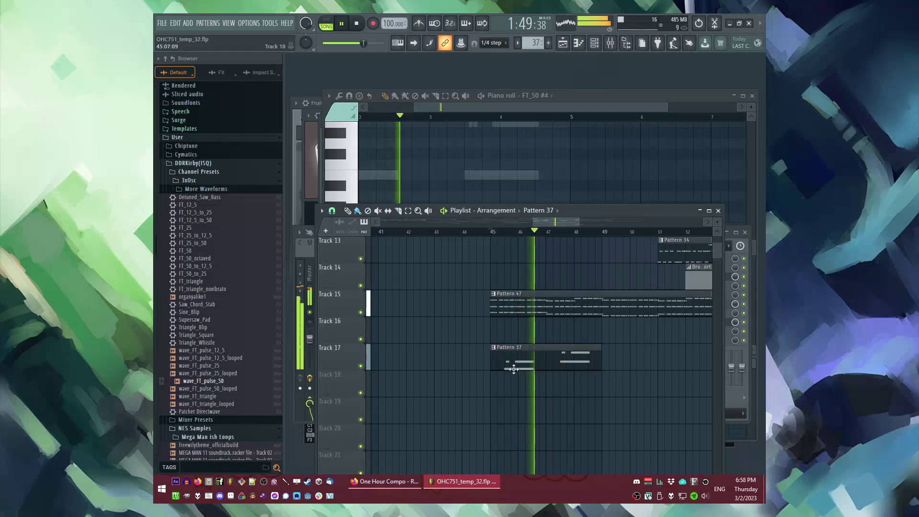
scroll(415, 330, "down", 2)
scroll(415, 330, "right", 3)
left_click(468, 366)
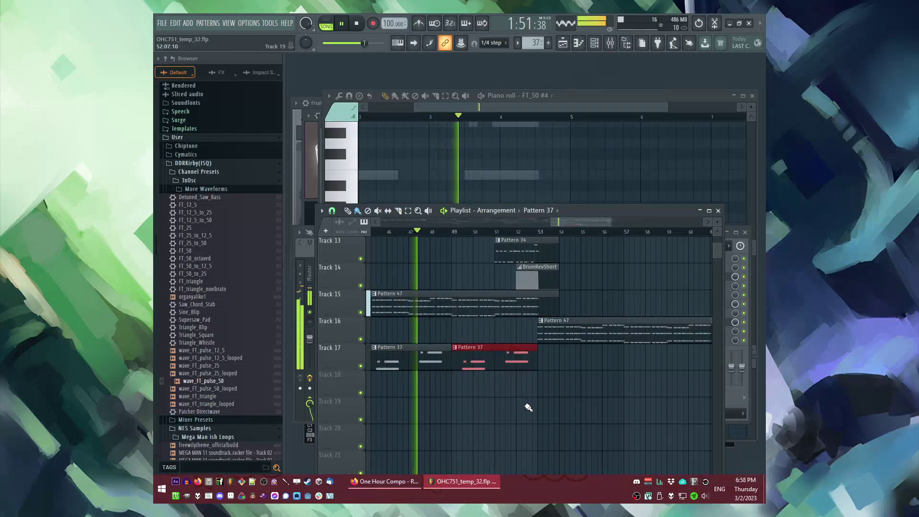
Step: Open Pattern 37 from Track 17 and examine its channels and the surrounding tracks while bars 47 to 54 play
scroll(569, 411, "up", 6)
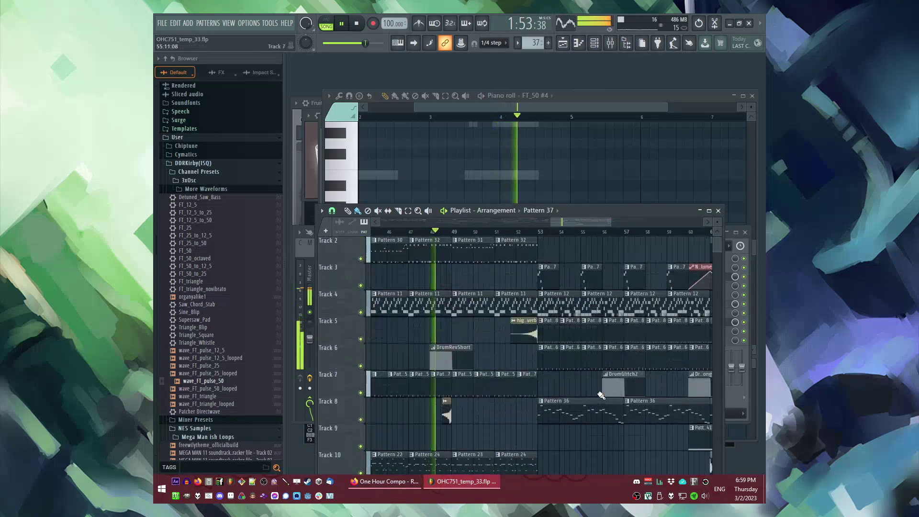
scroll(607, 388, "down", 3)
scroll(599, 364, "down", 2)
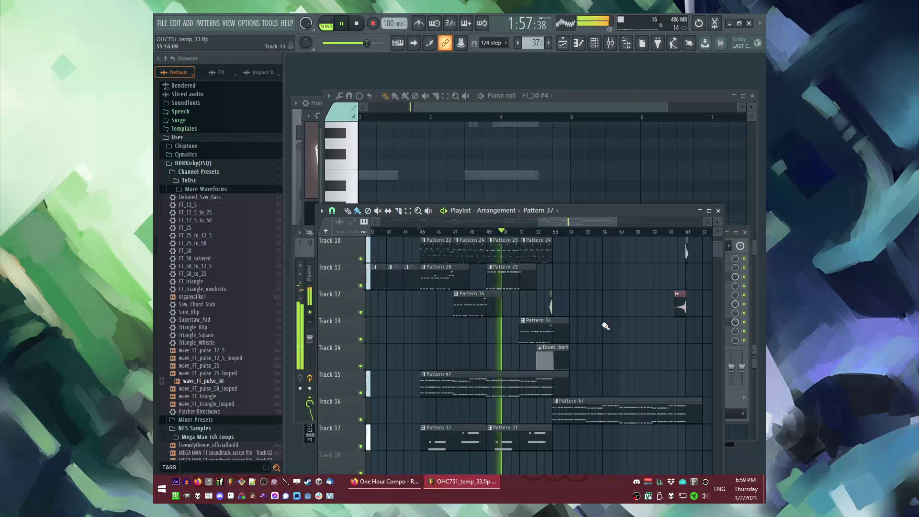
double_click(437, 436)
key("F6")
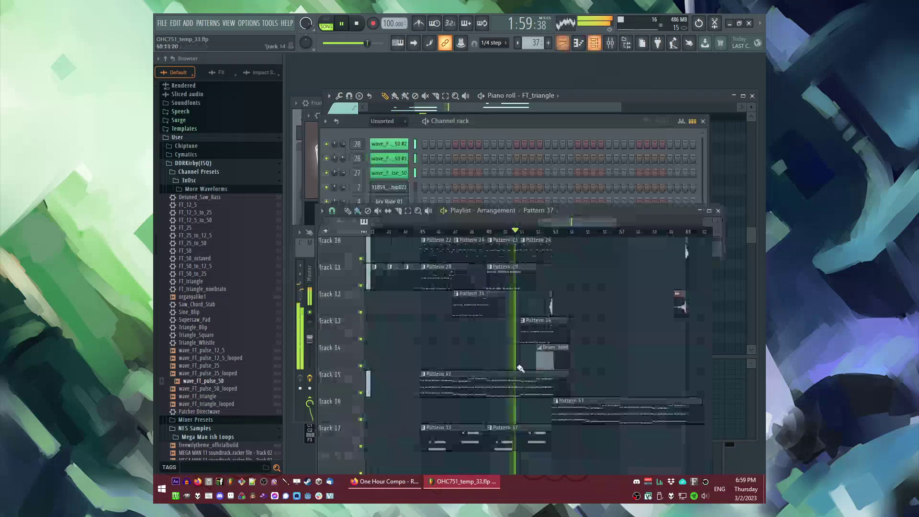
scroll(521, 371, "up", 9)
scroll(513, 356, "down", 9)
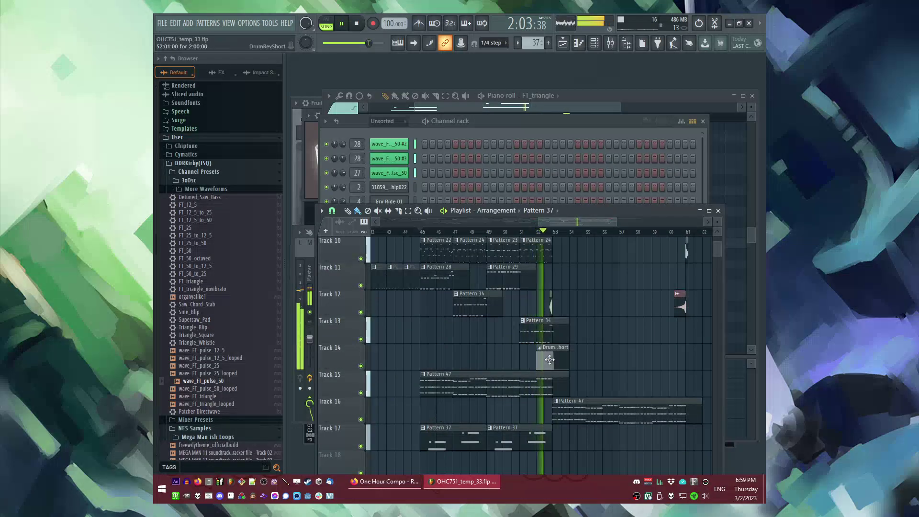
scroll(584, 240, "up", 9)
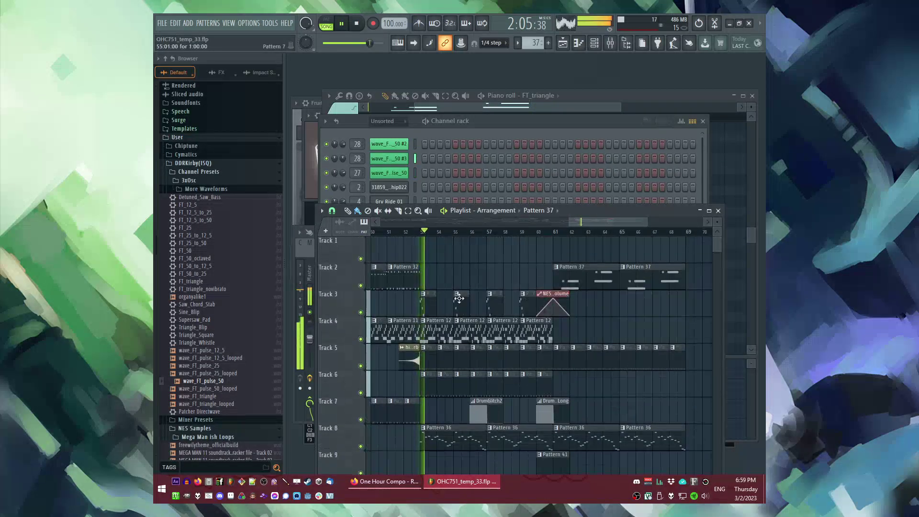
scroll(482, 267, "up", 3)
scroll(503, 297, "down", 6)
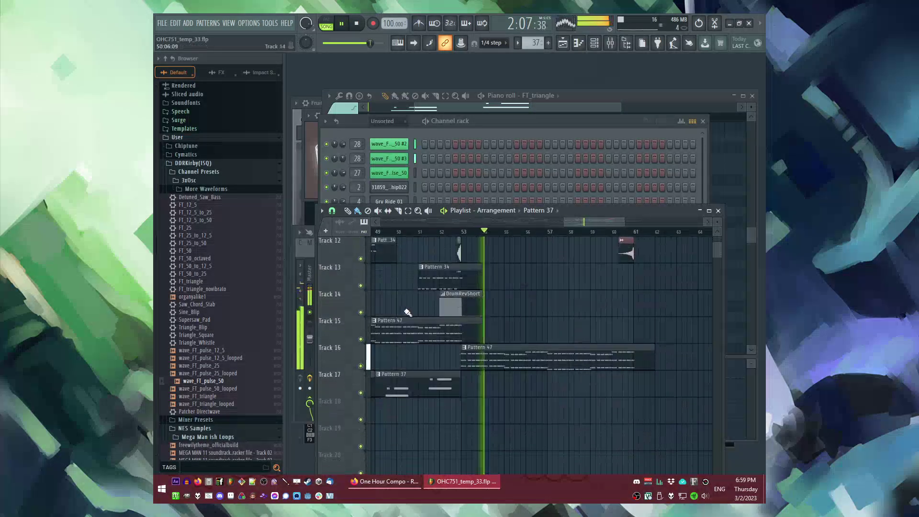
Step: Add a Pattern 21 clip on Track 9 at bar 52 and shorten Track 13's Pattern 34 clip to 1:08:00
key("space")
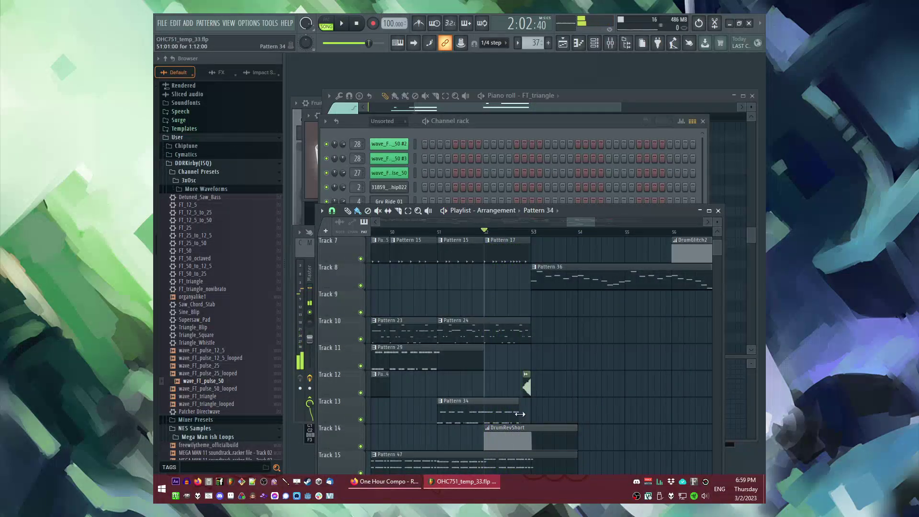
scroll(511, 413, "down", 2)
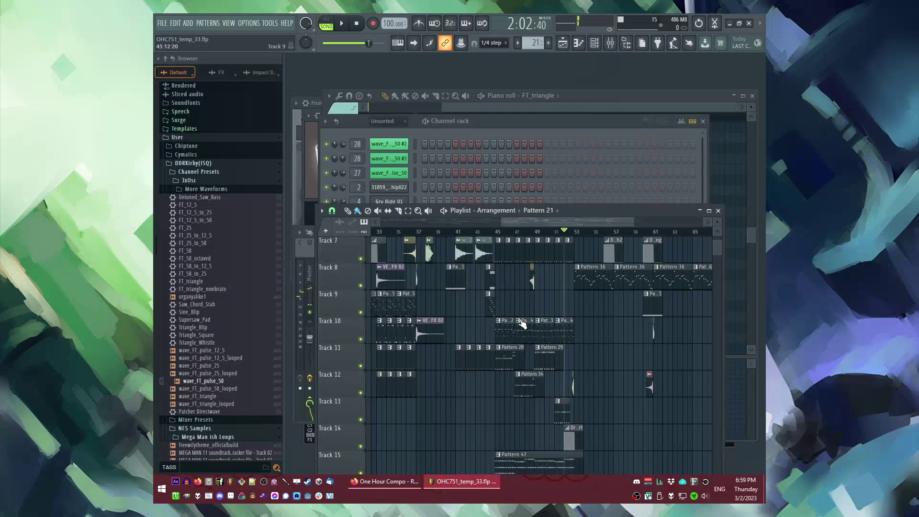
left_click(563, 312)
scroll(593, 313, "up", 3)
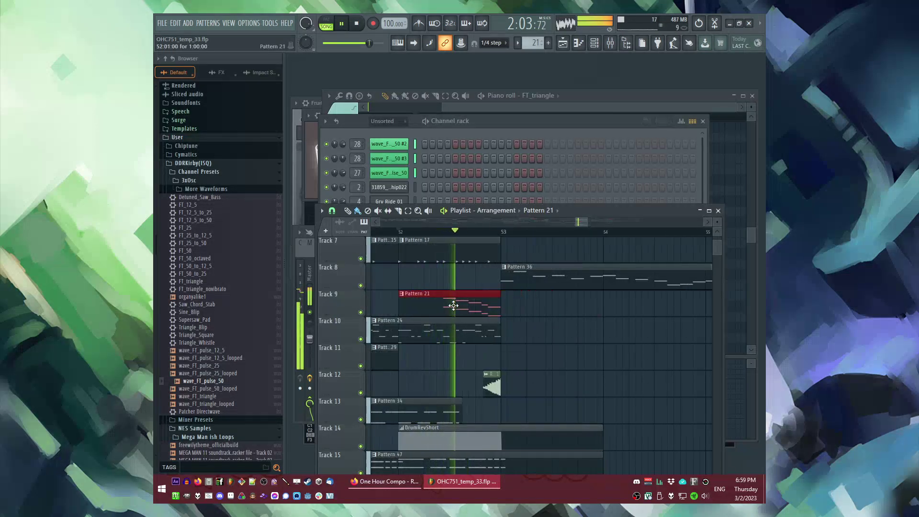
left_click_drag(458, 417, 443, 419)
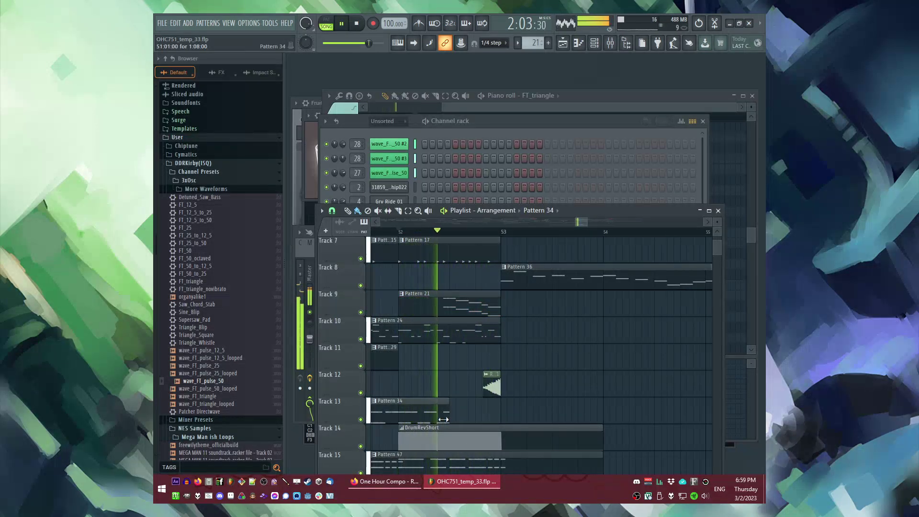
Step: Check the clips around bars 51 to 56 and replay the transition from bar 52
scroll(542, 406, "up", 3)
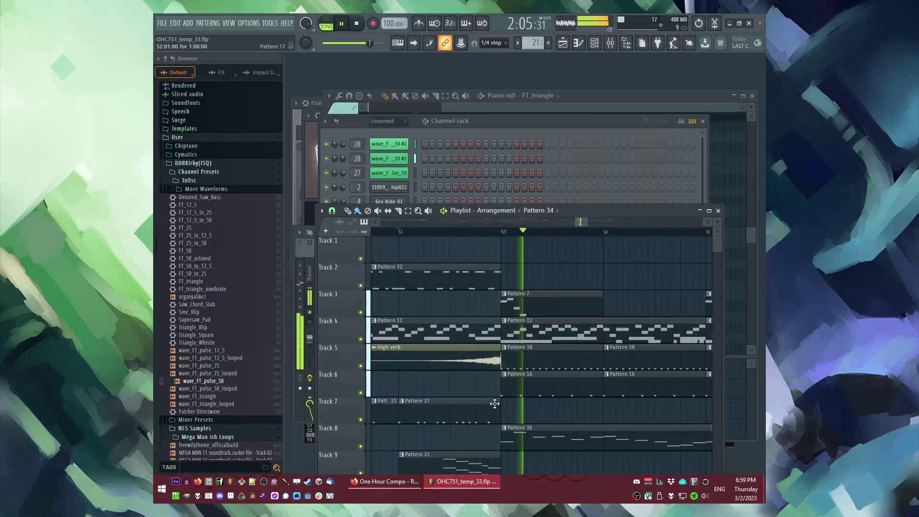
scroll(501, 268, "down", 4)
scroll(504, 264, "down", 3)
left_click(489, 338)
scroll(477, 364, "down", 5)
left_click(454, 233)
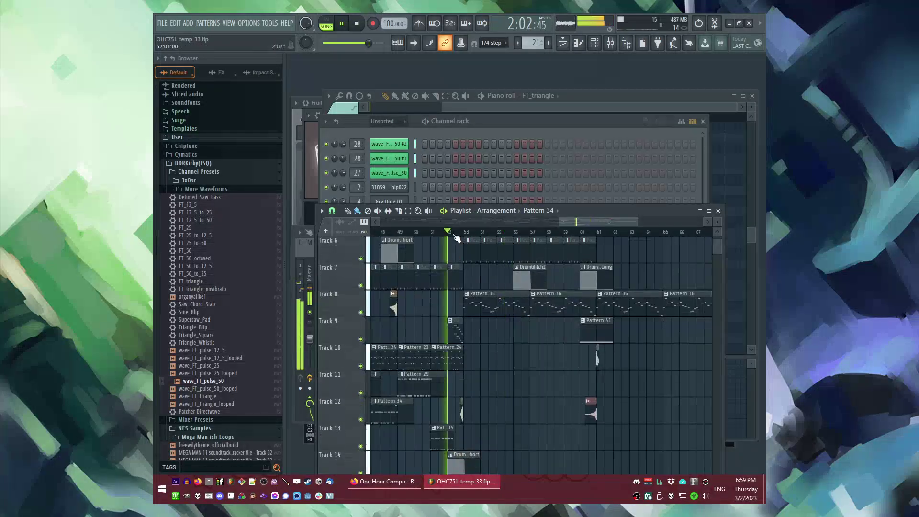
Step: Add the Explosion_2 sample on Track 11 and VEC1 BD ReverbFX 02 on Track 13, both at bar 53
scroll(548, 324, "up", 3)
scroll(528, 367, "down", 3)
left_click(664, 309)
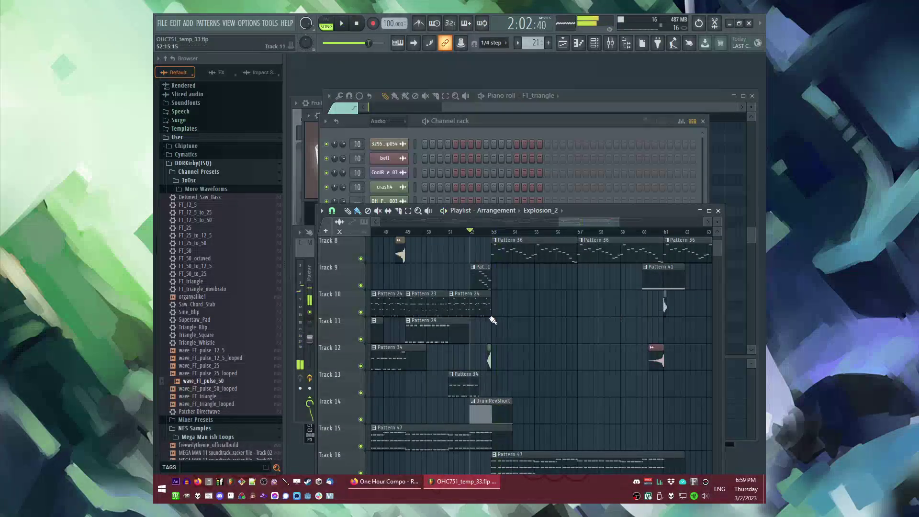
left_click(559, 212)
left_click(565, 100)
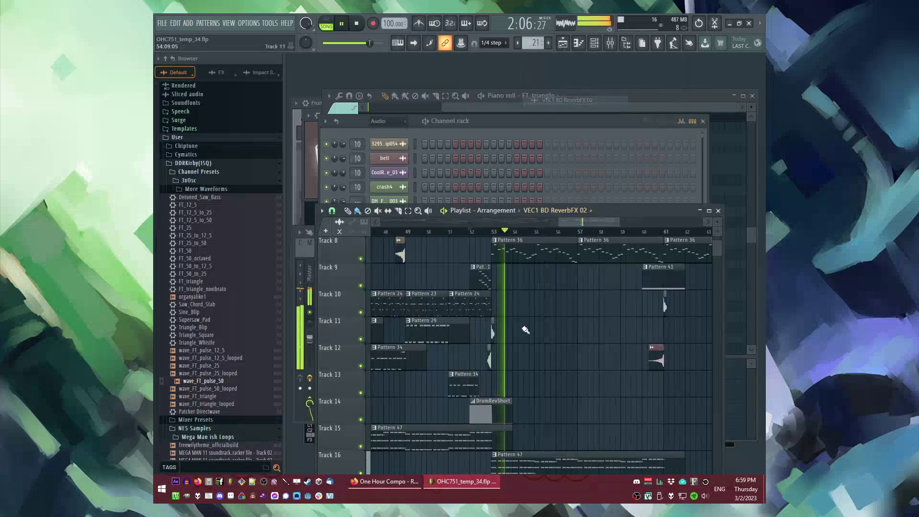
left_click(503, 385)
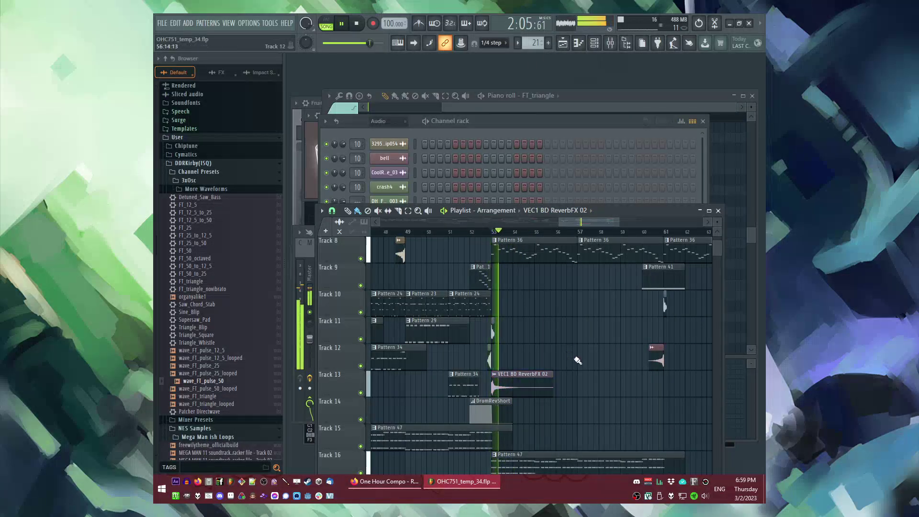
Step: Place a Pattern 48 clip on Track 2 at bar 53 and load the FT_50 preset into the channel rack
scroll(578, 360, "up", 6)
scroll(506, 404, "up", 1)
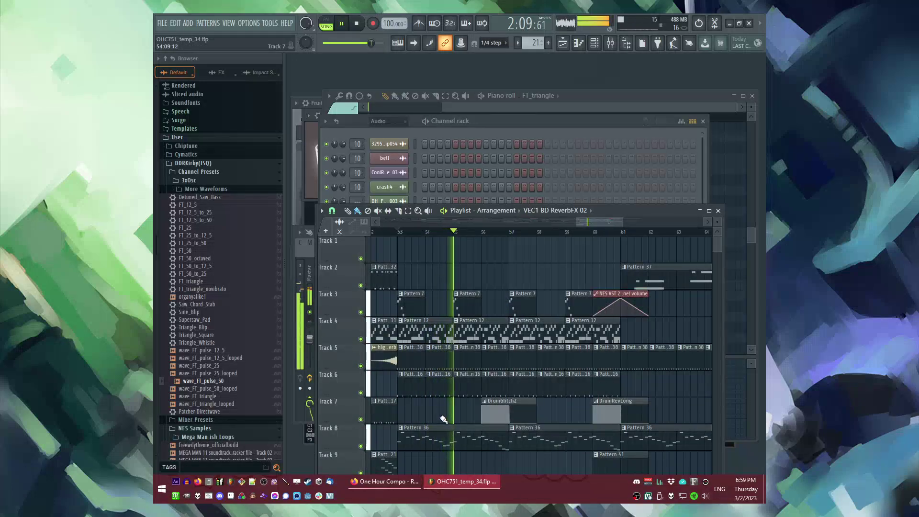
scroll(610, 221, "down", 3)
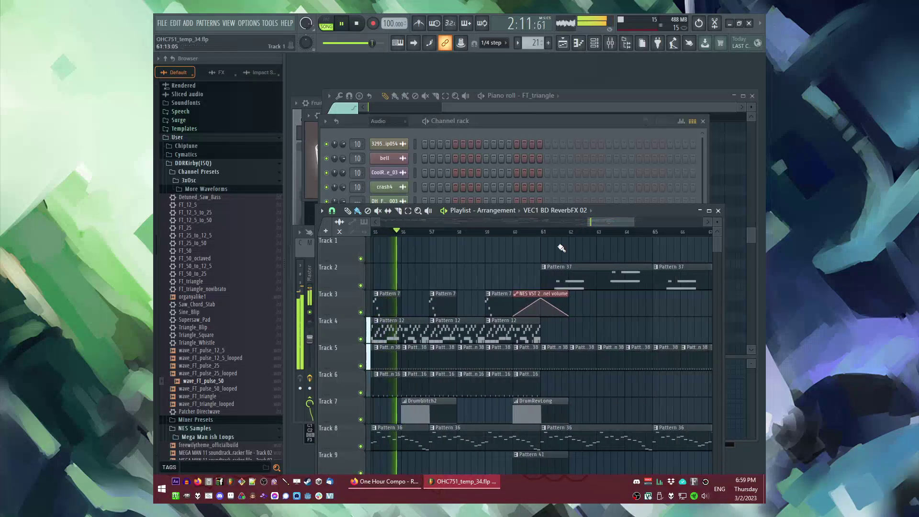
scroll(525, 269, "down", 4)
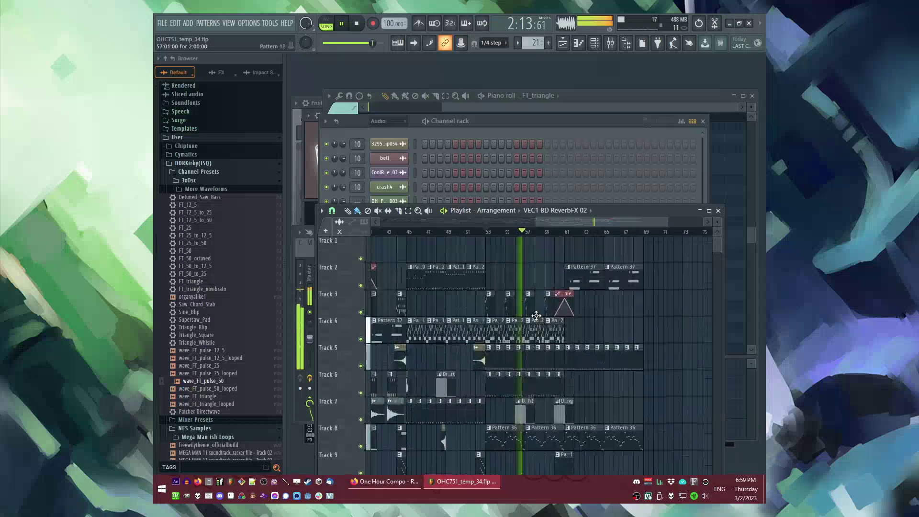
left_click(464, 270)
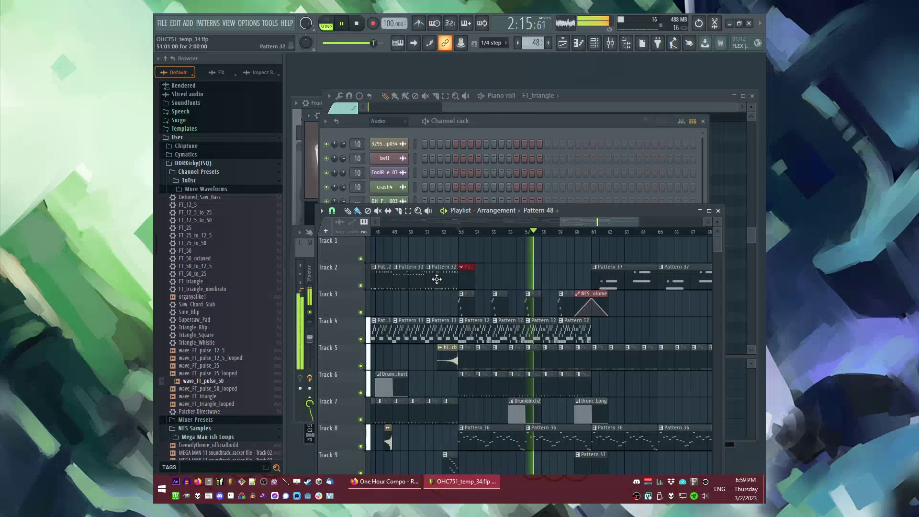
key("F6")
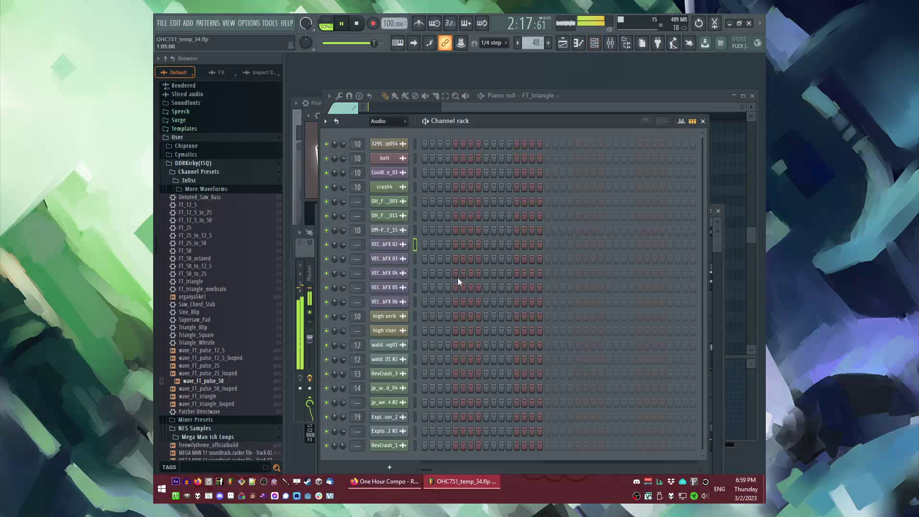
left_click_drag(188, 251, 496, 223)
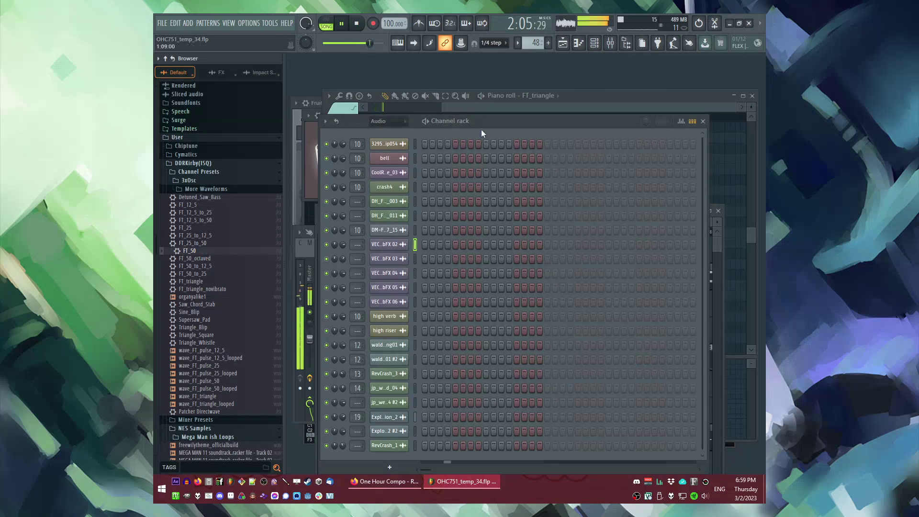
Step: Replay the earlier sections back to bar 29 and pick Pattern 25 from Track 9 for reuse
key("F5")
scroll(523, 361, "down", 3)
key("space")
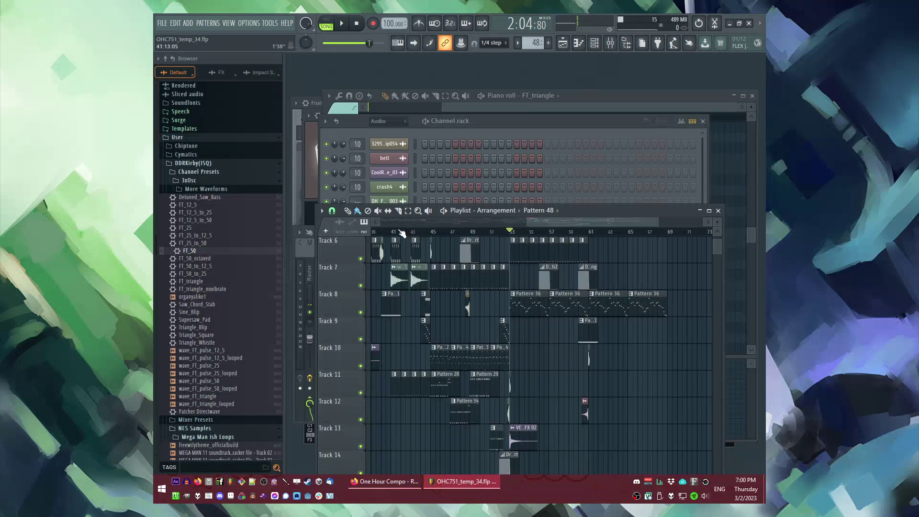
scroll(408, 309, "down", 2)
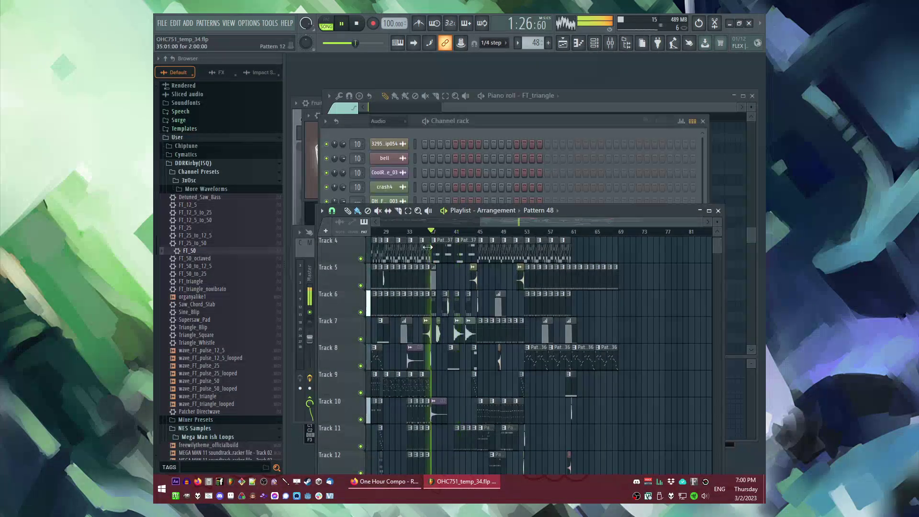
scroll(429, 245, "up", 5)
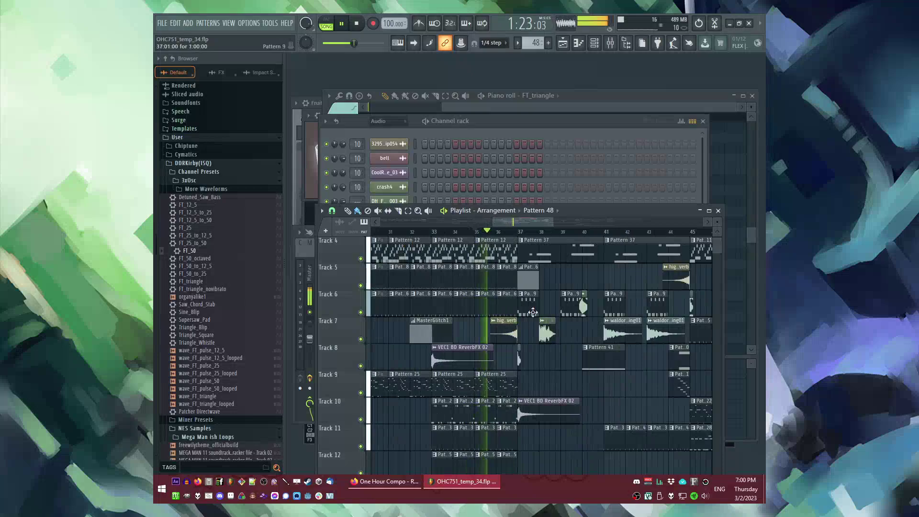
scroll(495, 294, "down", 3)
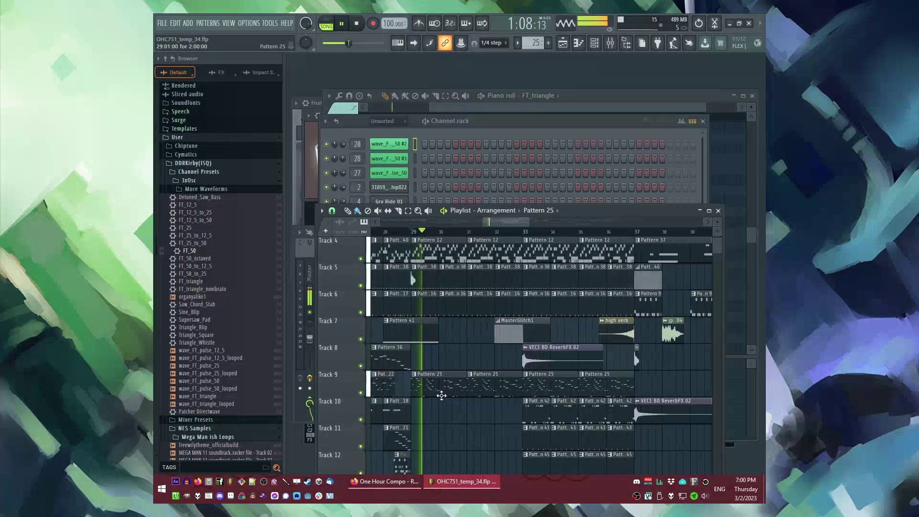
scroll(532, 236, "right", 6)
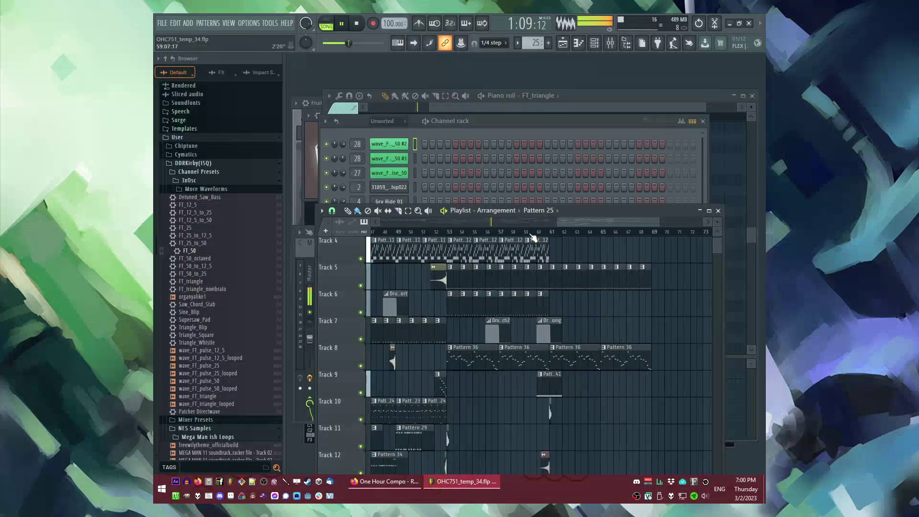
left_click(525, 232)
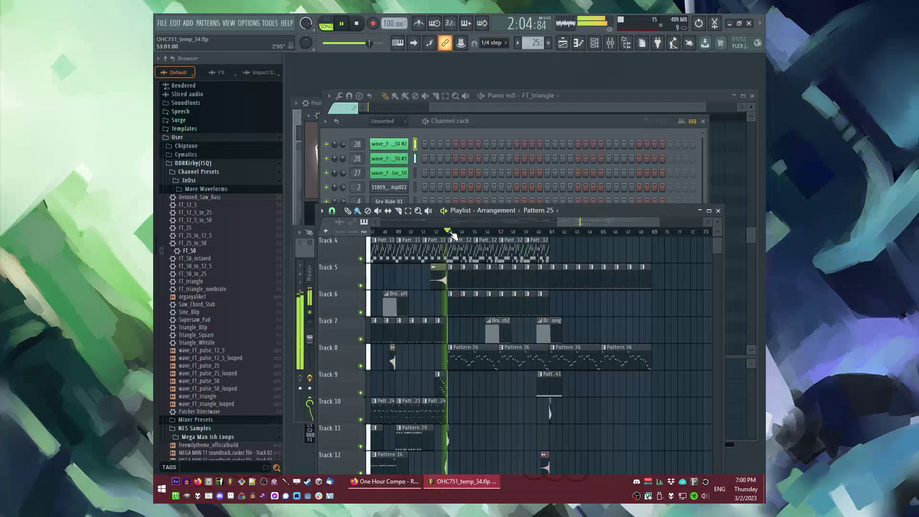
scroll(460, 403, "up", 3)
left_click(445, 410)
left_click(425, 232)
right_click(475, 420)
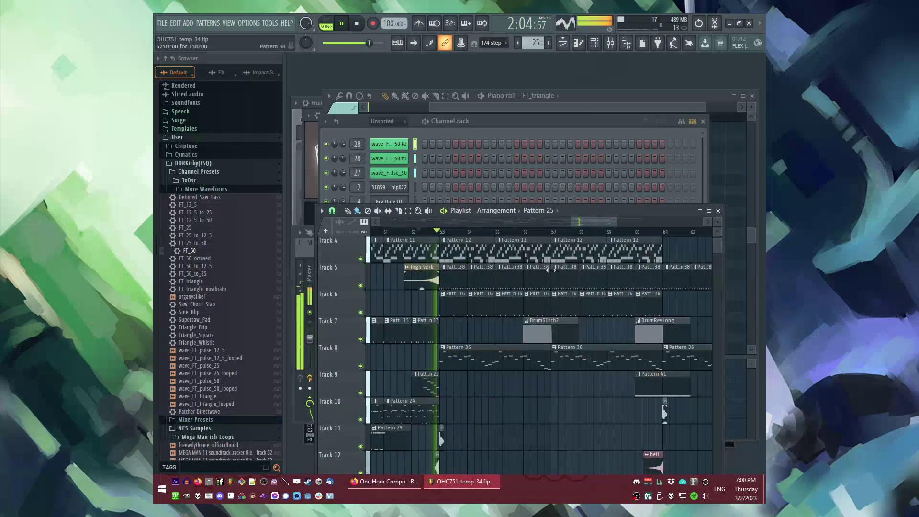
Step: Place Pattern 25 clips on Track 11 at bars 57 and 59
left_click(542, 233)
left_click(544, 407)
left_click_drag(572, 408, 572, 435)
left_click(599, 438)
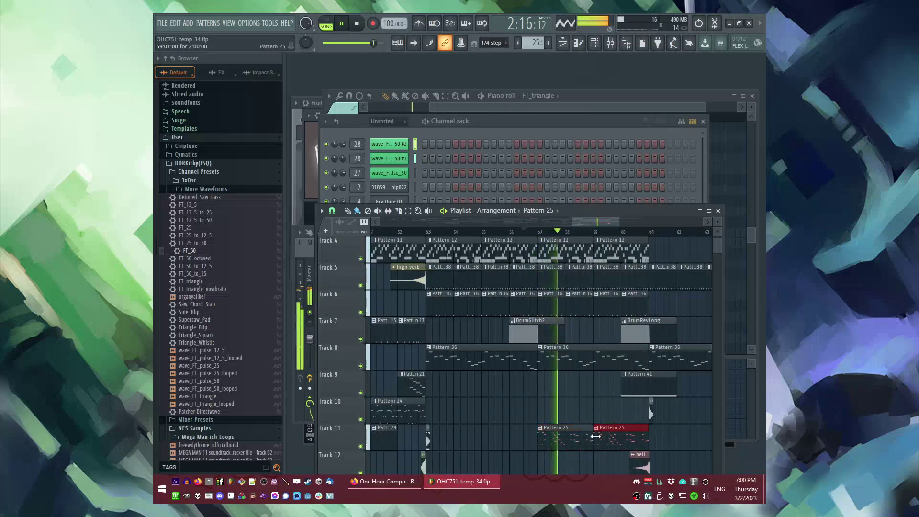
Step: Duplicate the two Pattern 25 clips on Track 11 to bars 61 and 63
scroll(613, 406, "down", 2)
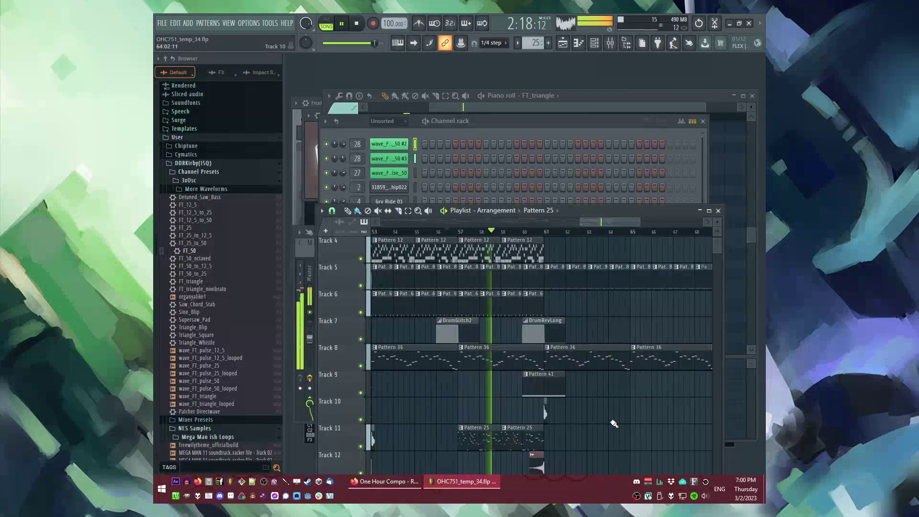
scroll(603, 383, "down", 1)
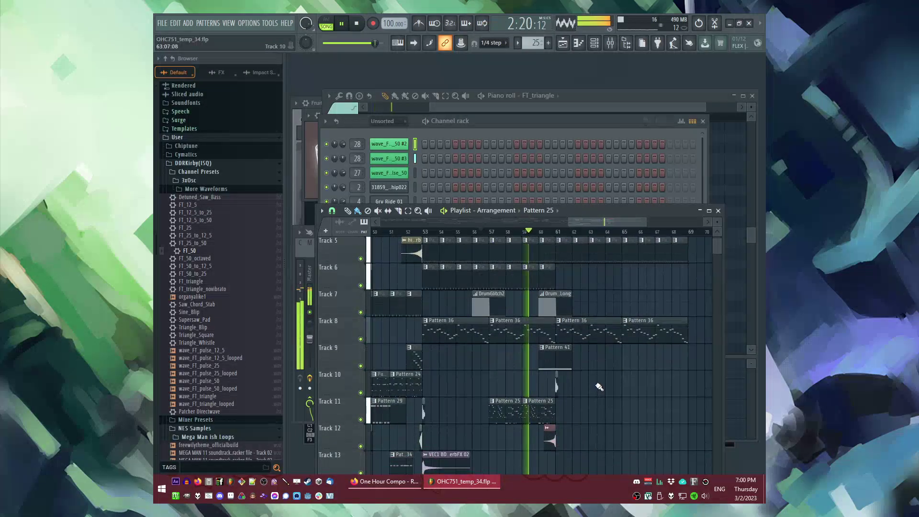
scroll(600, 381, "down", 1)
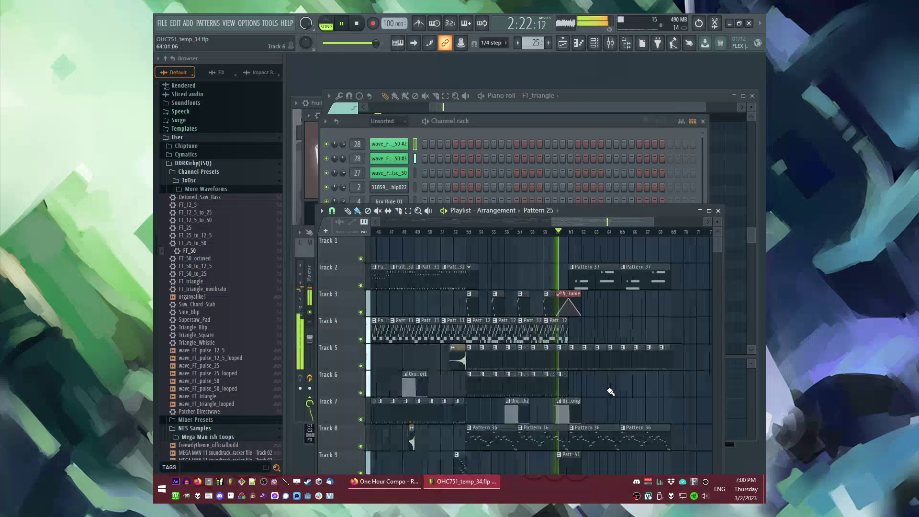
left_click(577, 395)
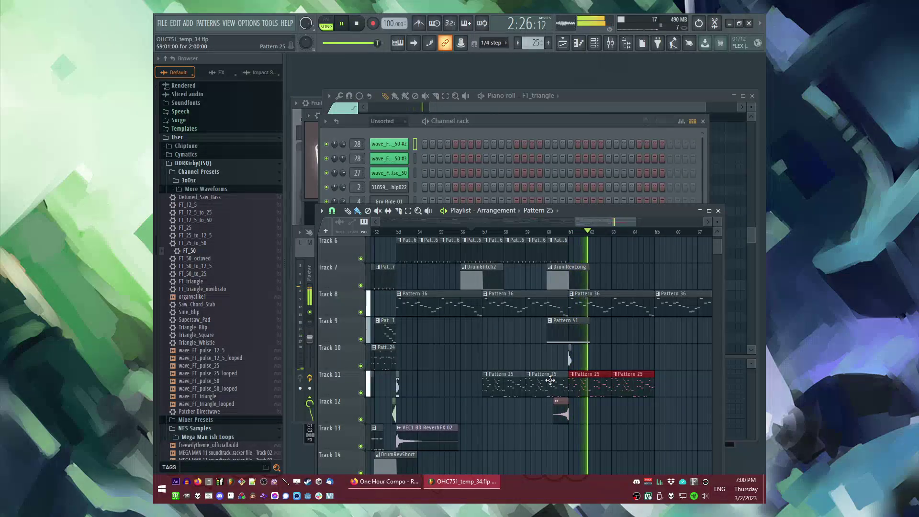
scroll(417, 235, "down", 4)
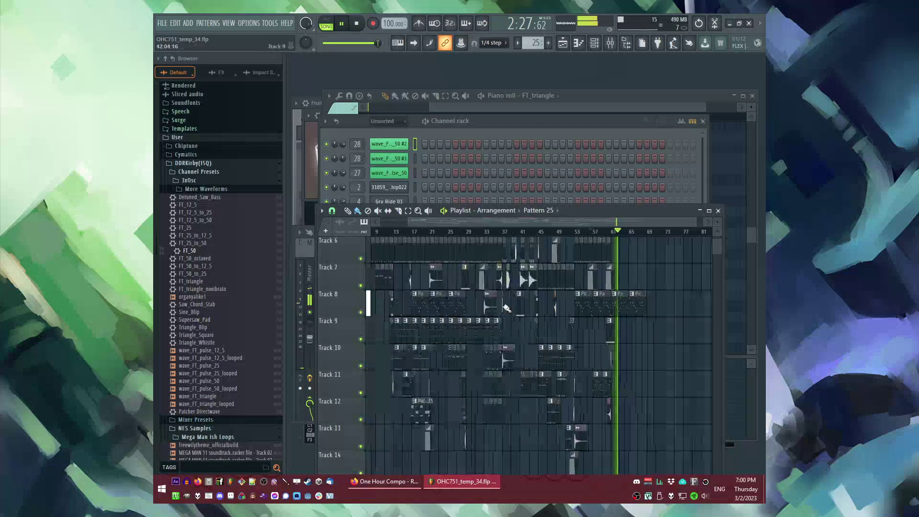
Step: Replay the earlier section around bar 13 and pick Pattern 18 from Track 7 for reuse
left_click(420, 234)
scroll(419, 235, "up", 3)
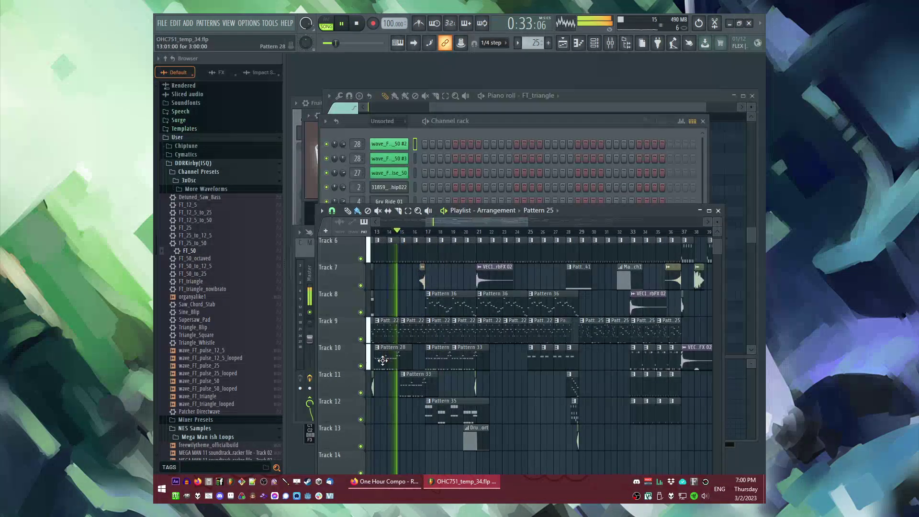
key("space")
scroll(452, 369, "left", 4)
scroll(480, 249, "up", 3)
key("space")
left_click(455, 231)
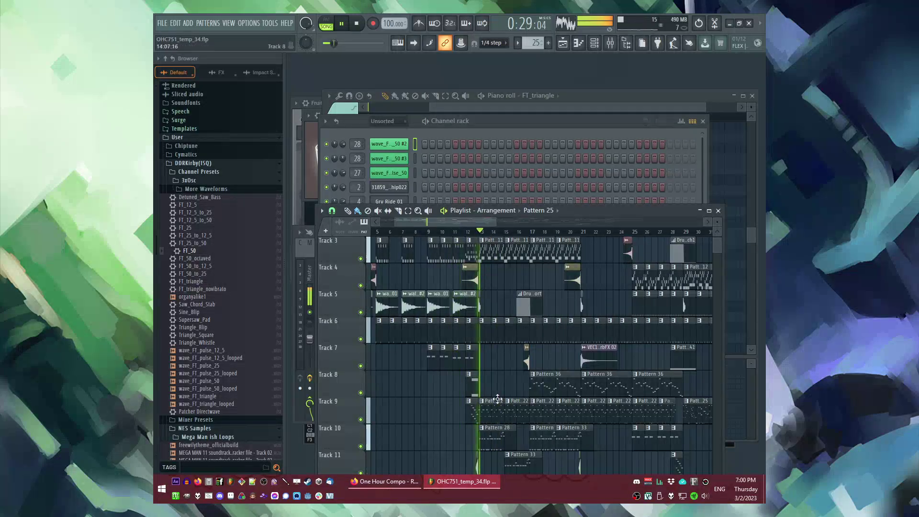
scroll(495, 412, "up", 2)
scroll(495, 412, "down", 1)
scroll(572, 234, "right", 6)
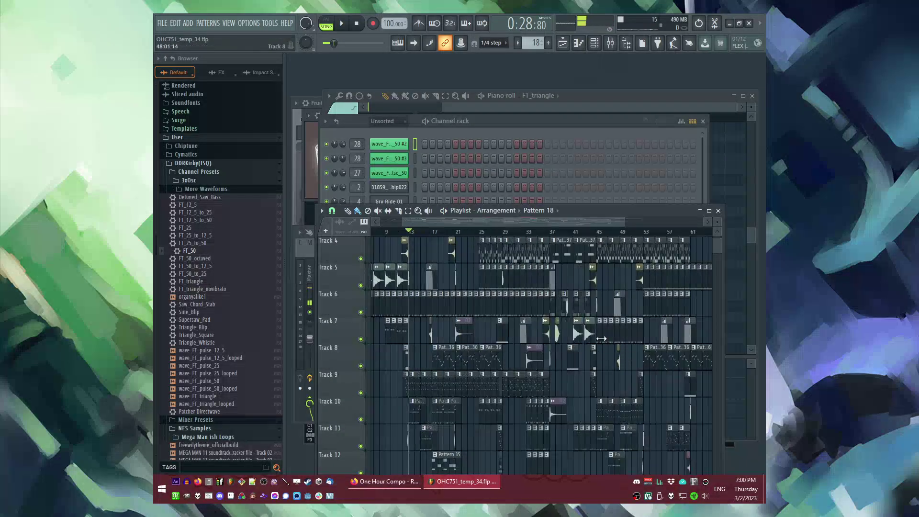
Step: Fill Track 11 with consecutive one-bar Pattern 18 clips from bar 61 through bar 68
key("space")
left_click(573, 235)
scroll(640, 400, "up", 2)
scroll(553, 396, "down", 2)
left_click_drag(553, 383, 682, 386)
scroll(681, 387, "down", 2)
scroll(622, 371, "down", 1)
mouse_move(618, 369)
left_mouse_down()
mouse_move(651, 365)
mouse_move(611, 360)
mouse_move(661, 360)
left_mouse_up()
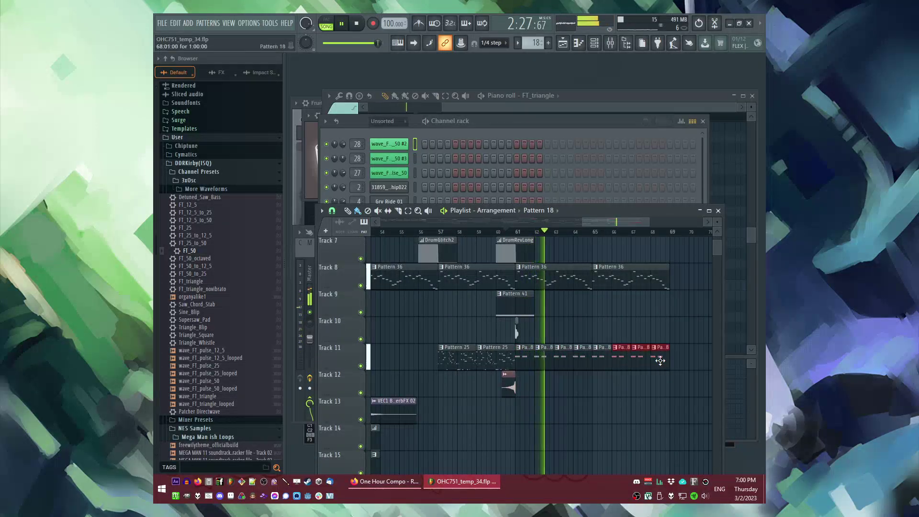
Step: Reuse the intro's waldorf_bing01 clip on Track 4 at bar 61, keeping the Pattern 38 clips in place on Track 5
scroll(376, 330, "up", 5)
scroll(376, 330, "down", 4)
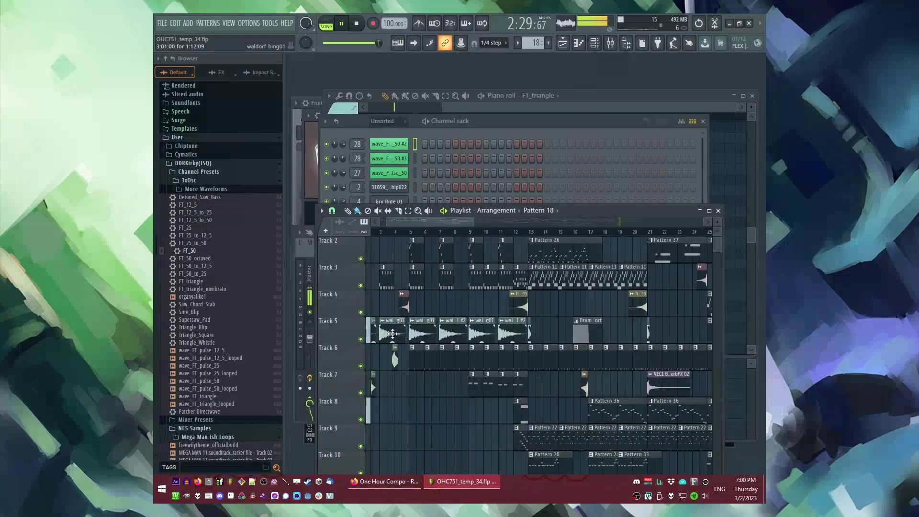
left_click_drag(371, 330, 543, 340)
scroll(642, 316, "down", 3)
key("space")
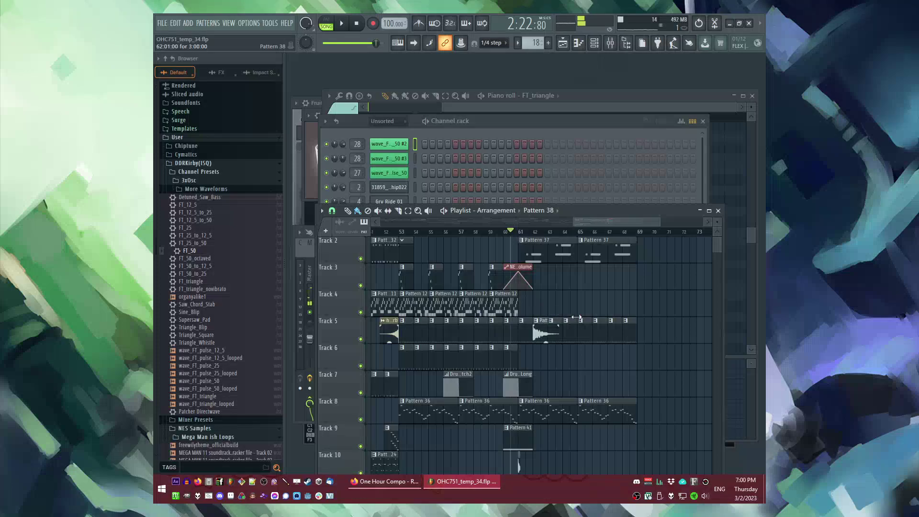
scroll(549, 337, "up", 3)
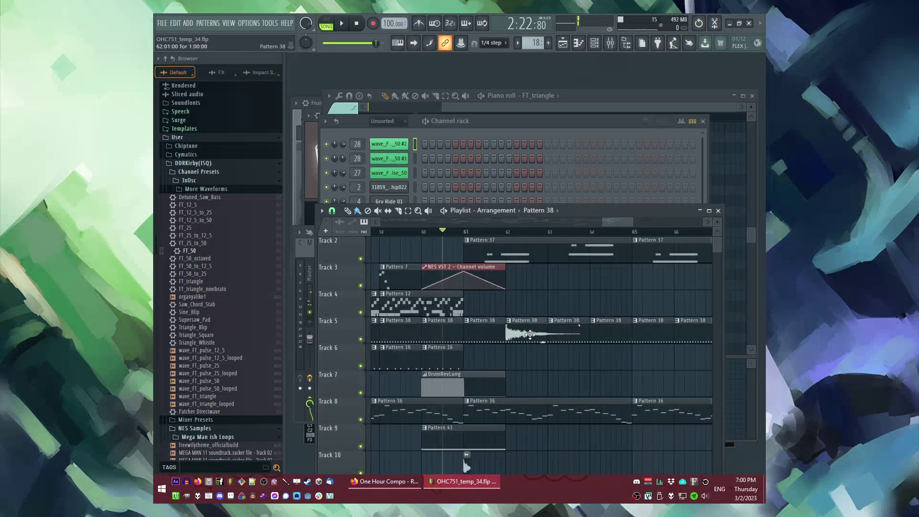
key("space")
left_click_drag(524, 335, 481, 308)
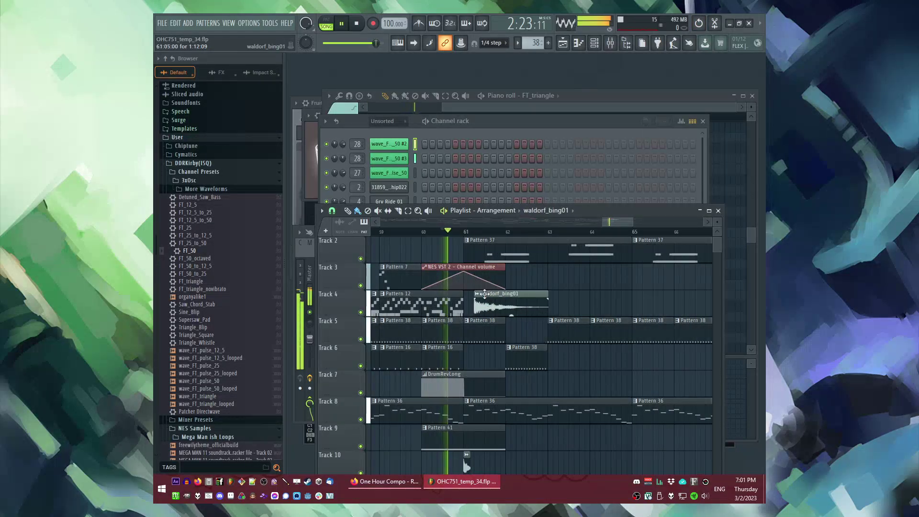
left_click_drag(521, 358, 519, 330)
left_click(519, 313)
Step: Repeat the waldorf_bing01 clip on Track 4 at bars 63, 65 and 67
left_click(546, 306)
scroll(558, 301, "down", 3)
scroll(560, 299, "up", 2)
left_click(574, 302)
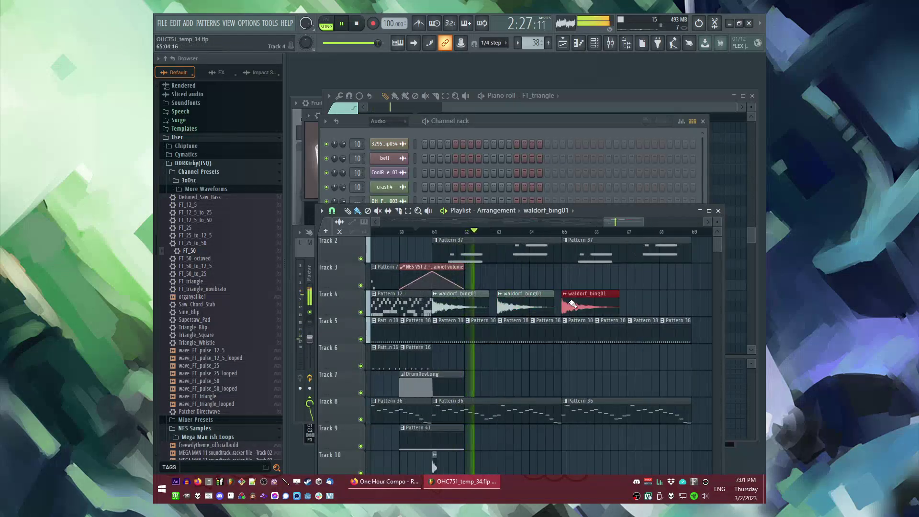
left_click(637, 306)
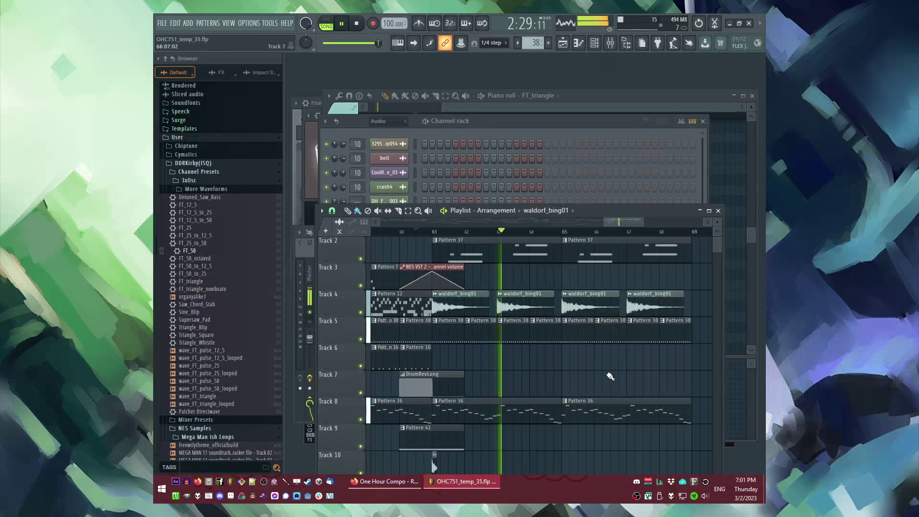
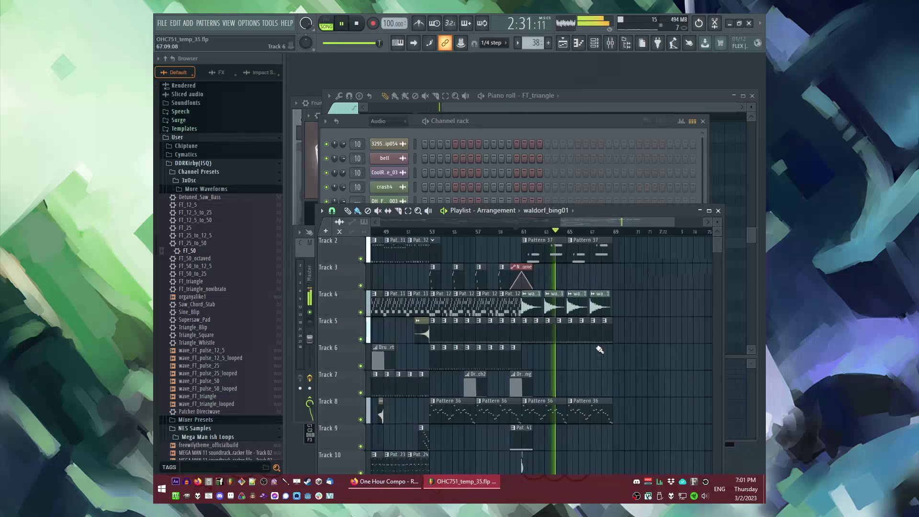
Step: Place a Pattern 48 clip on Track 6 at bar 61 and add an FT_12_5 preset channel, opening its piano roll
scroll(601, 353, "down", 1)
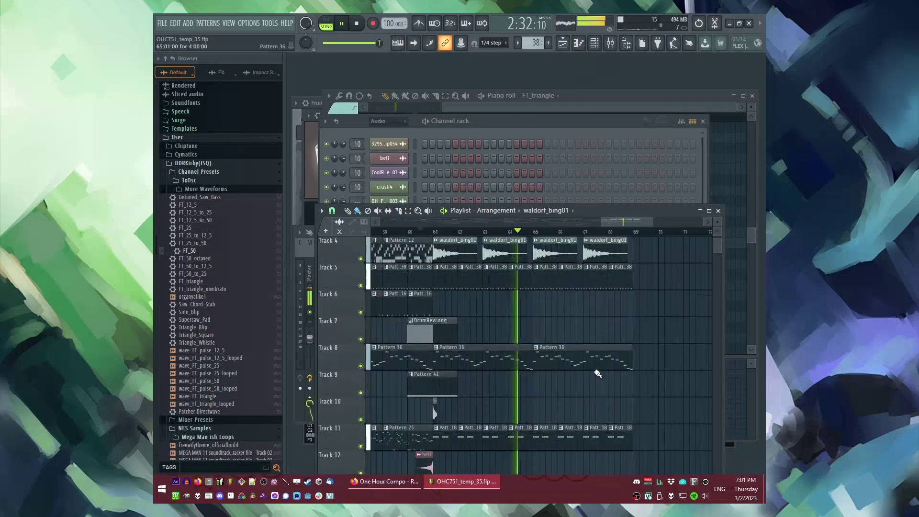
left_click(441, 303)
key("F6")
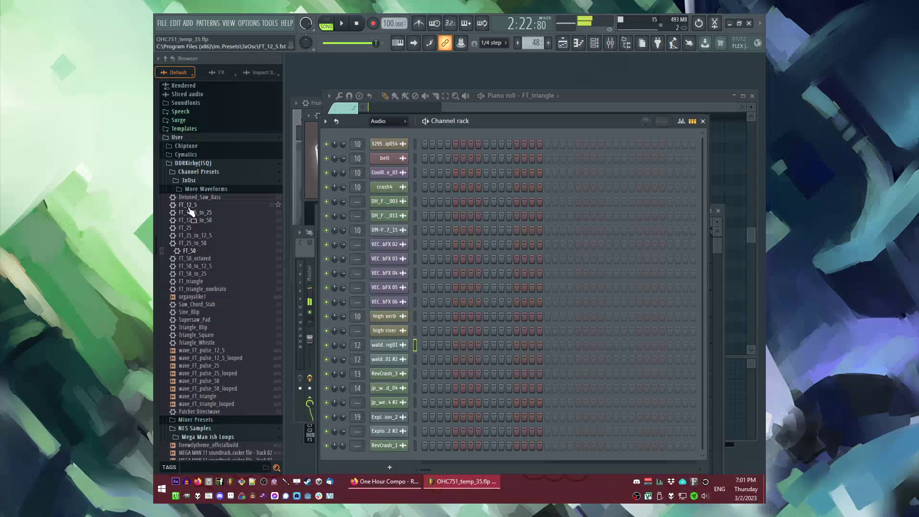
left_click_drag(406, 131, 409, 153)
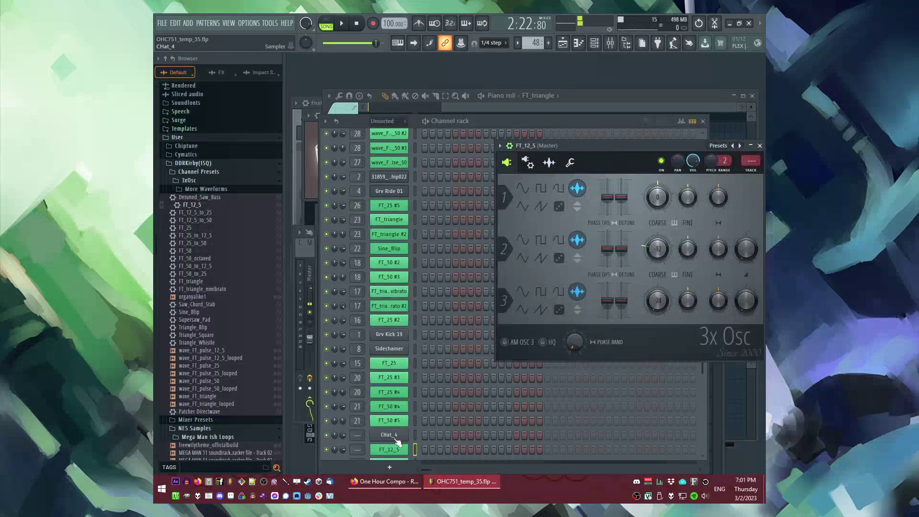
right_click(392, 449)
left_click(446, 340)
Step: Draw four rising one-step notes A4, C5, D#5 and E5 at the start of the FT_12_5 pattern and audition them
left_click_drag(381, 258, 362, 257)
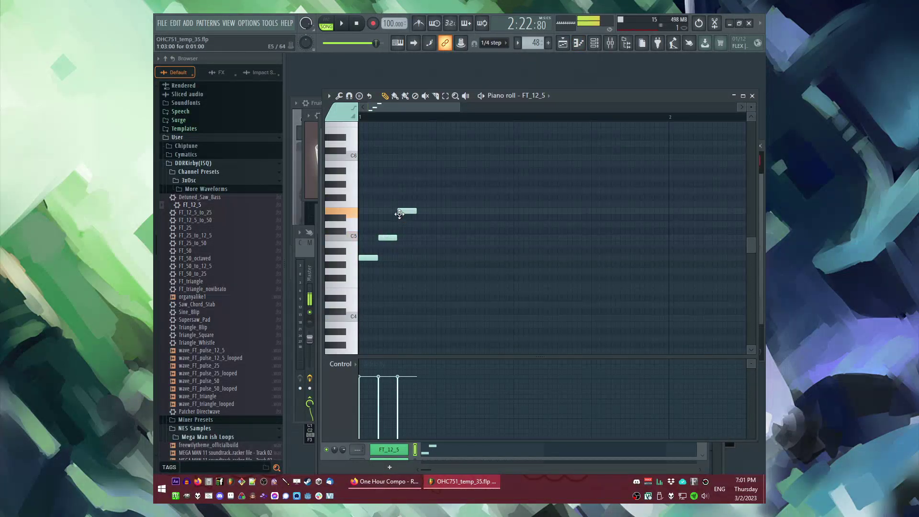
key("l")
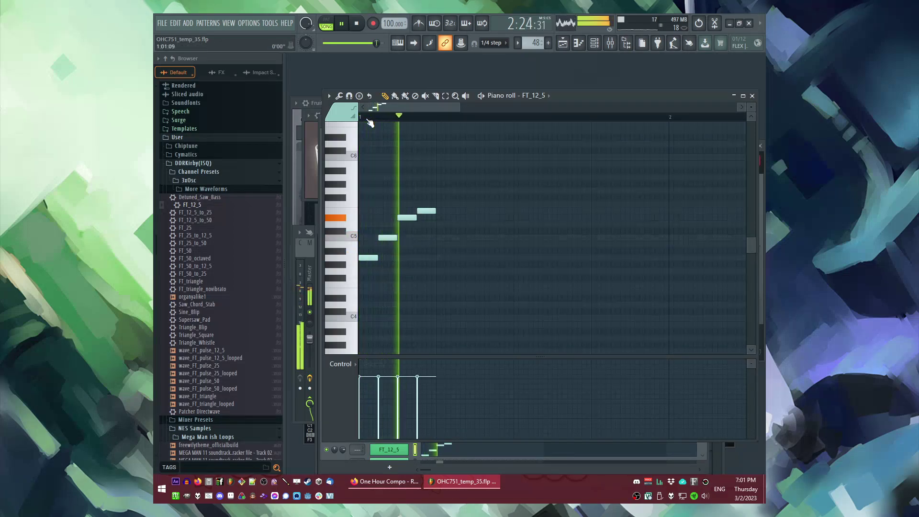
key("space")
Step: Select all four arpeggio notes and compress them in time to half their length
key("ctrl+a")
left_click_drag(452, 234, 423, 232)
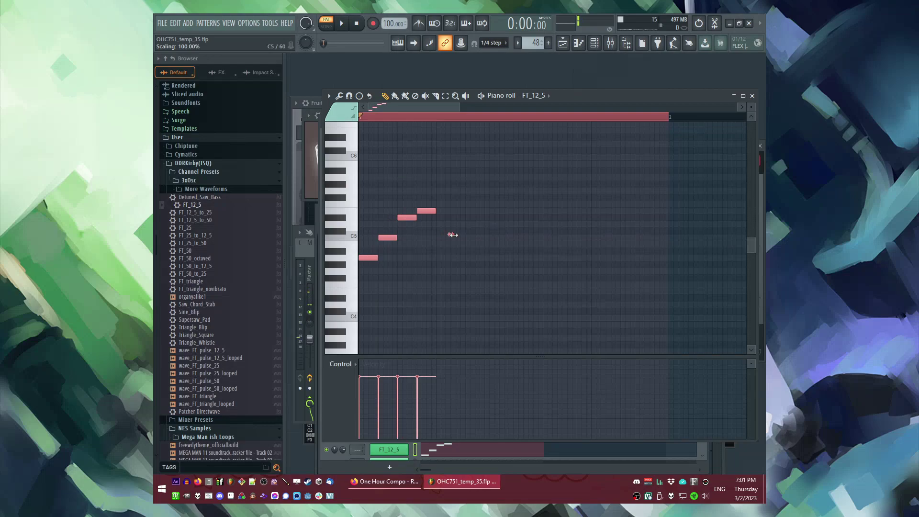
key("space")
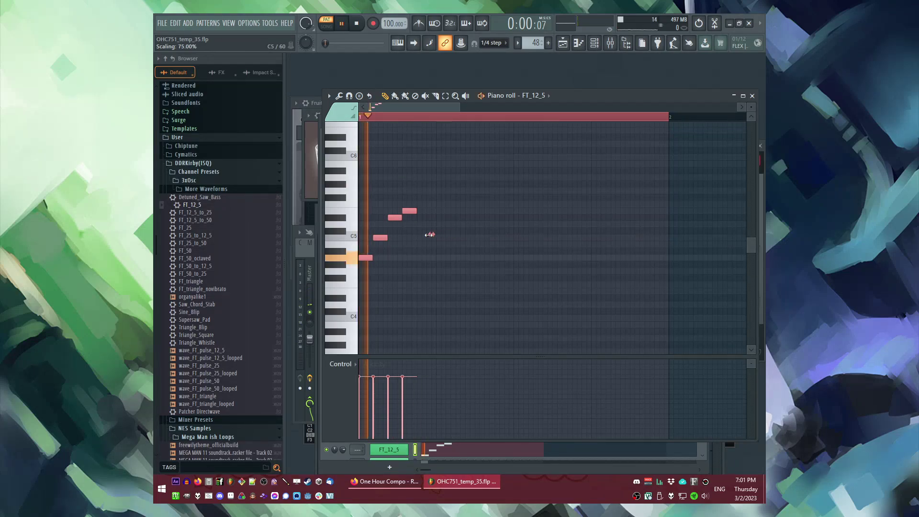
left_click_drag(452, 234, 416, 234)
left_click(403, 120)
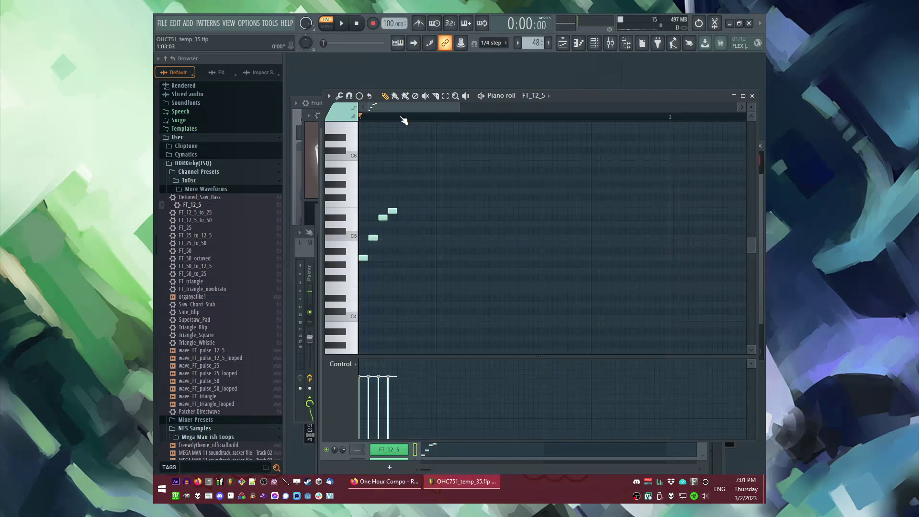
Step: Duplicate the four-note arpeggio repeatedly until it fills bars 1 to 4 of the pattern
key("l")
key("space")
scroll(423, 195, "down", 3)
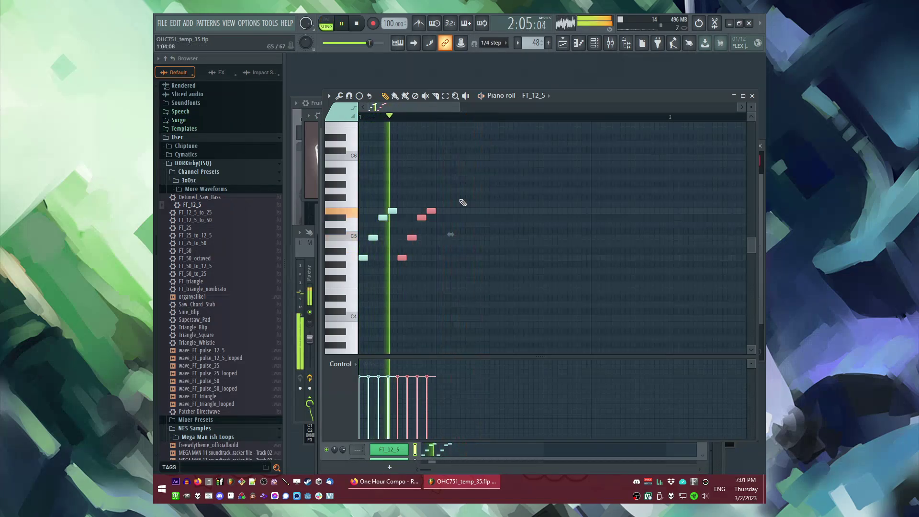
scroll(522, 212, "down", 2)
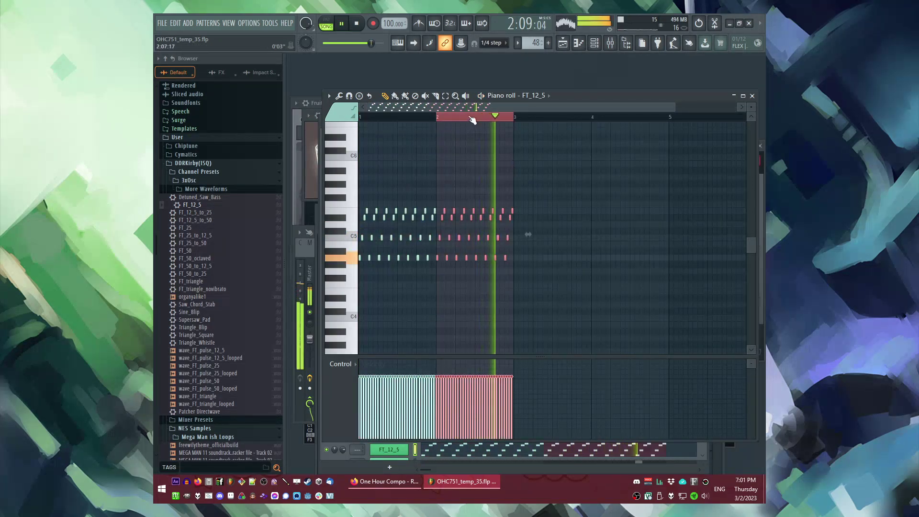
key("ctrl+a")
key("ctrl+b")
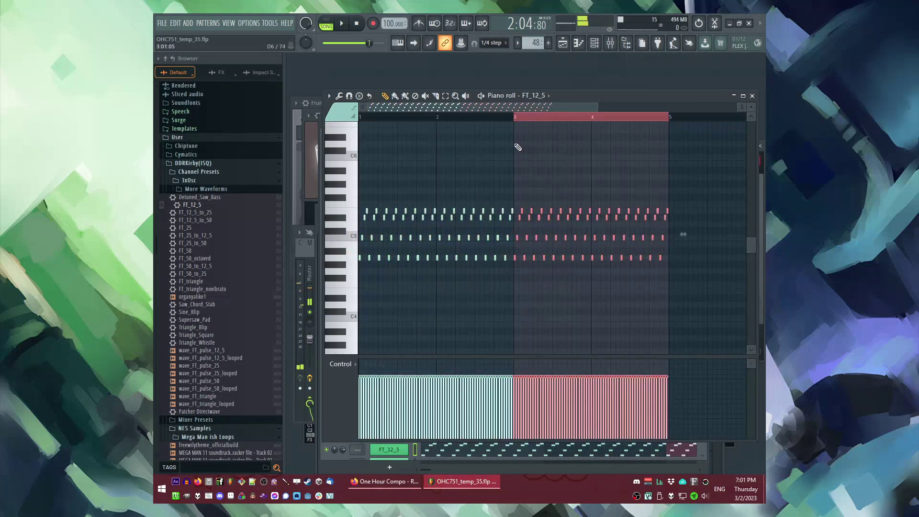
Step: Try lowering the A4 arpeggio notes in bars 3 and 4 to G4
left_click(514, 119)
scroll(441, 262, "up", 3)
scroll(398, 269, "down", 2)
scroll(390, 256, "up", 3)
left_click_drag(746, 251, 420, 256)
key("space")
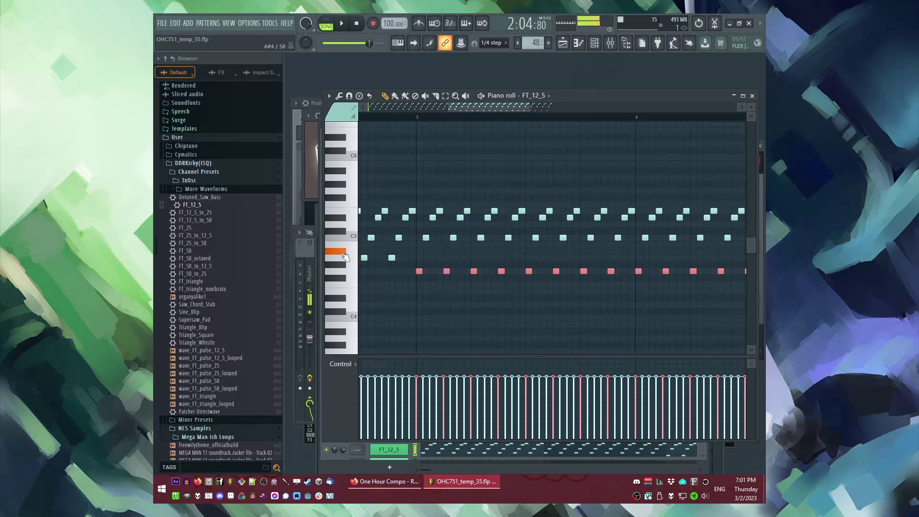
left_click_drag(417, 273, 419, 257)
Step: Raise the E5 arpeggio notes in bars 3 and 4 to A5 and replay the change in song mode
left_click(420, 117)
left_click_drag(405, 210, 766, 211)
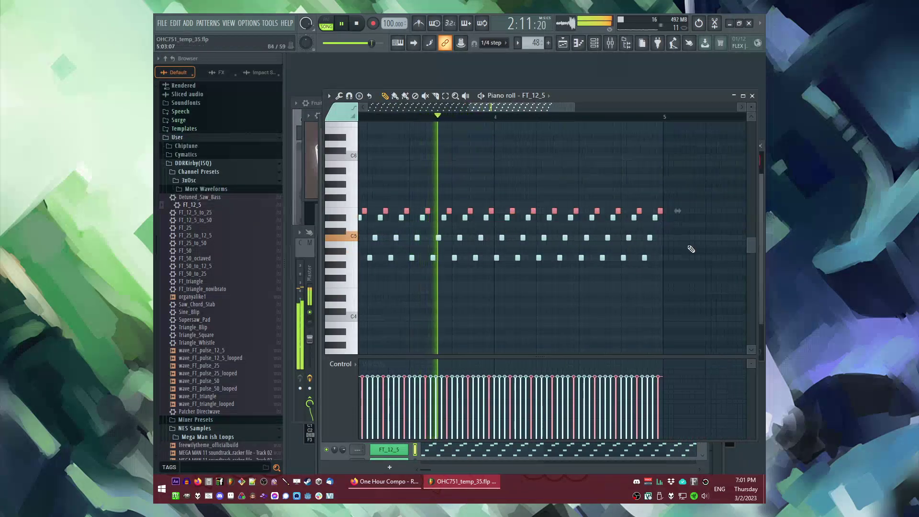
key("space")
scroll(520, 211, "up", 3)
key("space")
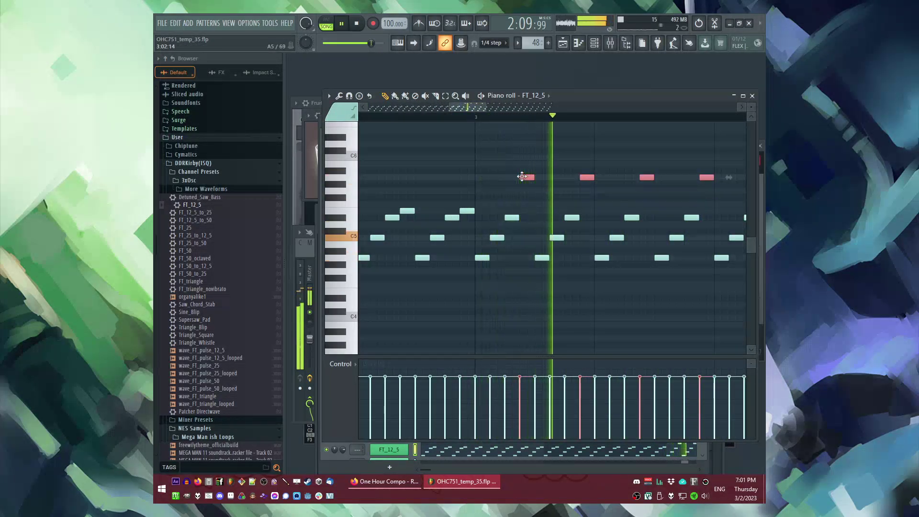
scroll(454, 146, "down", 4)
left_click(434, 117)
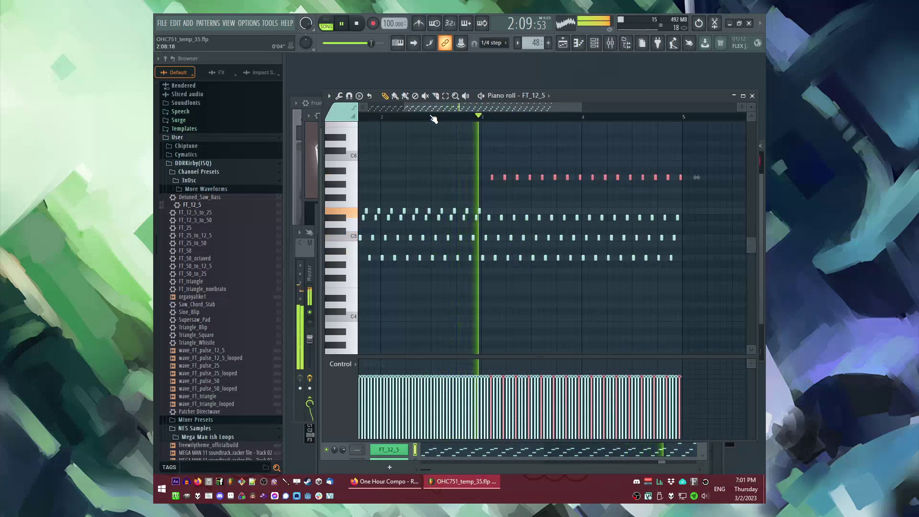
key("l")
Step: Raise the C5 arpeggio notes in bars 3 and 4 to D5 and audition the pattern
left_click(482, 117)
key("space")
left_click_drag(479, 228, 705, 250)
scroll(567, 239, "up", 3)
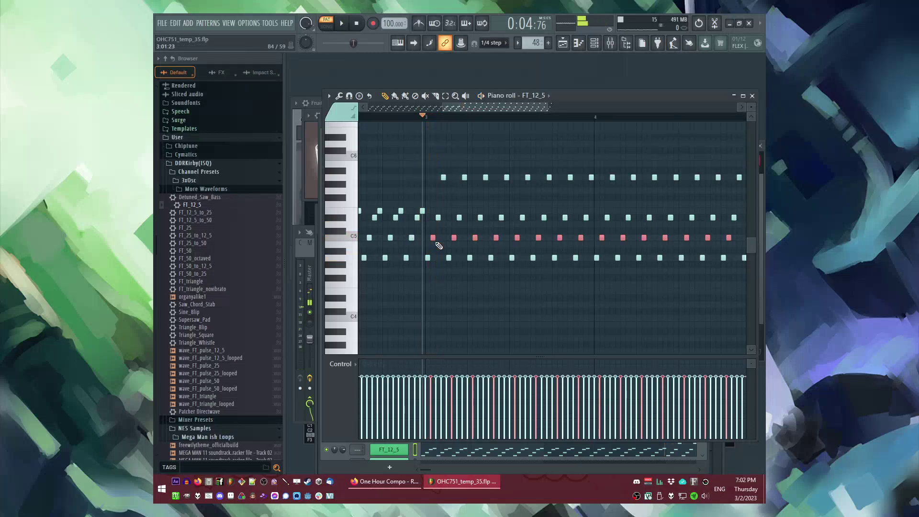
left_click_drag(431, 229, 430, 224)
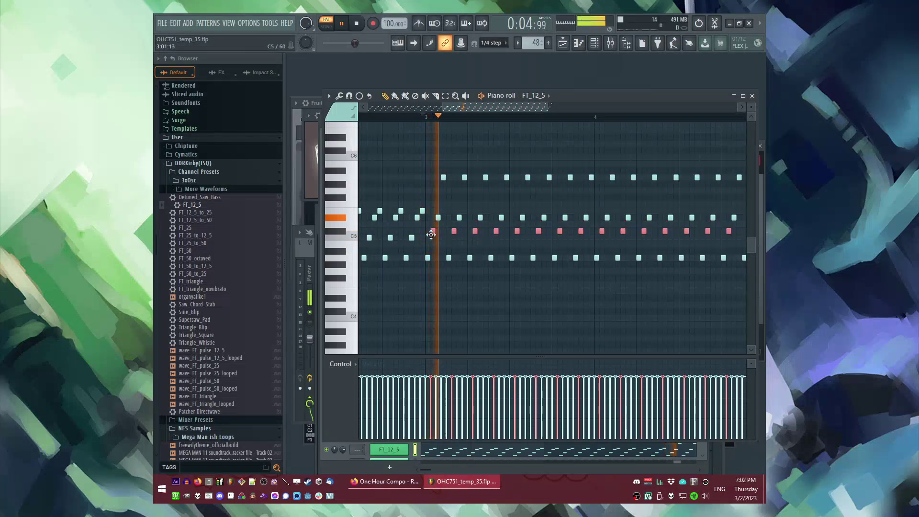
key("space")
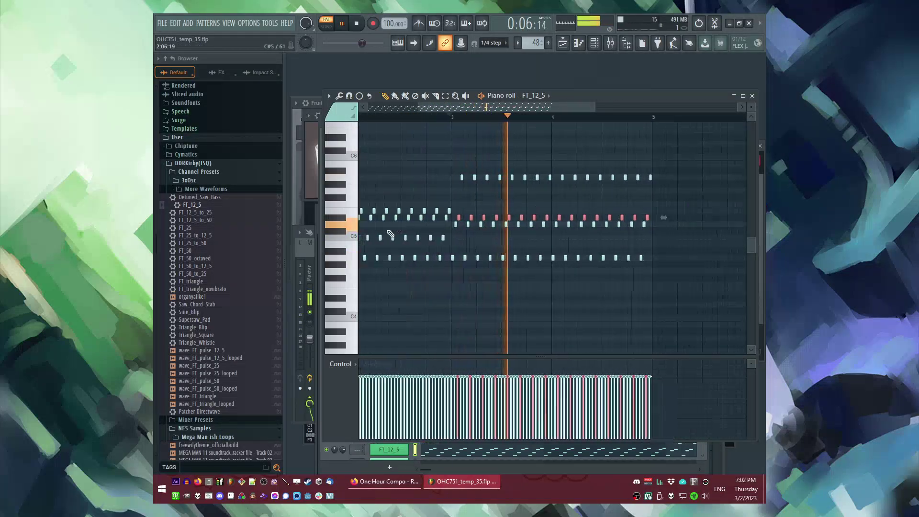
Step: Raise the D#5 arpeggio notes in bars 3 and 4 to E5 and play the result in song mode
key("space")
left_click_drag(507, 212, 507, 205)
key("l")
key("space")
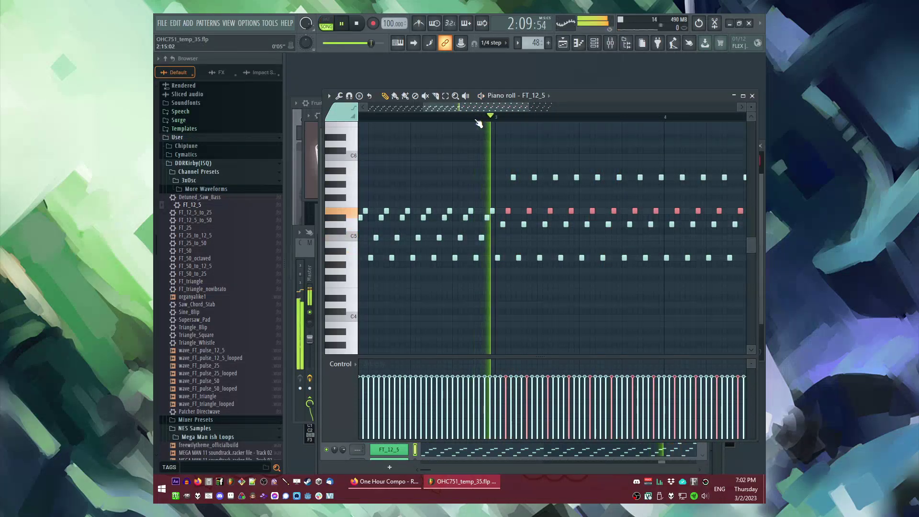
Step: Add another Pattern 48 clip at bar 65 on Track 6 and replay the arrangement from bar 61
scroll(653, 184, "down", 2, "ctrl")
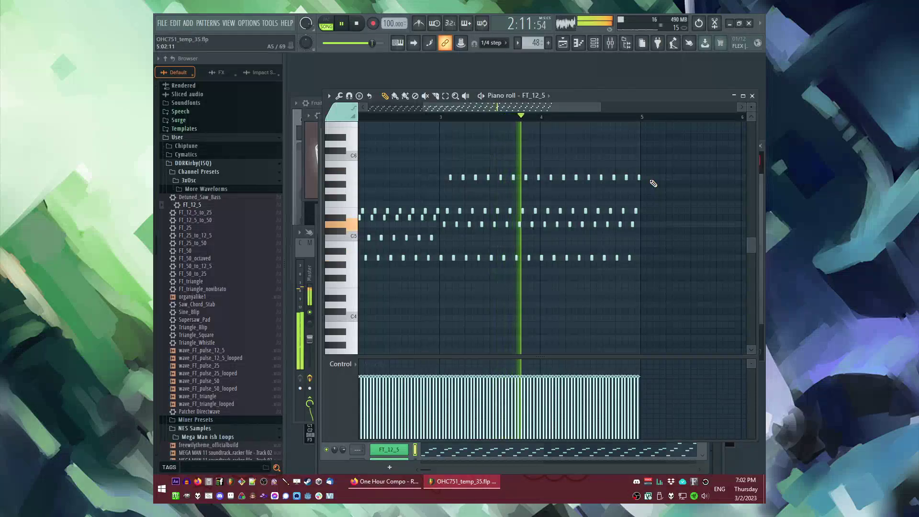
key("F6")
key("F5")
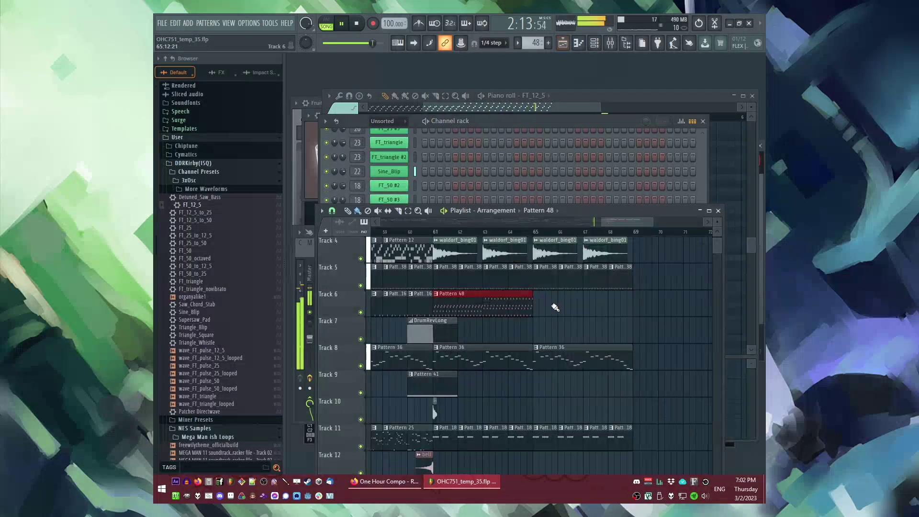
left_click(538, 305)
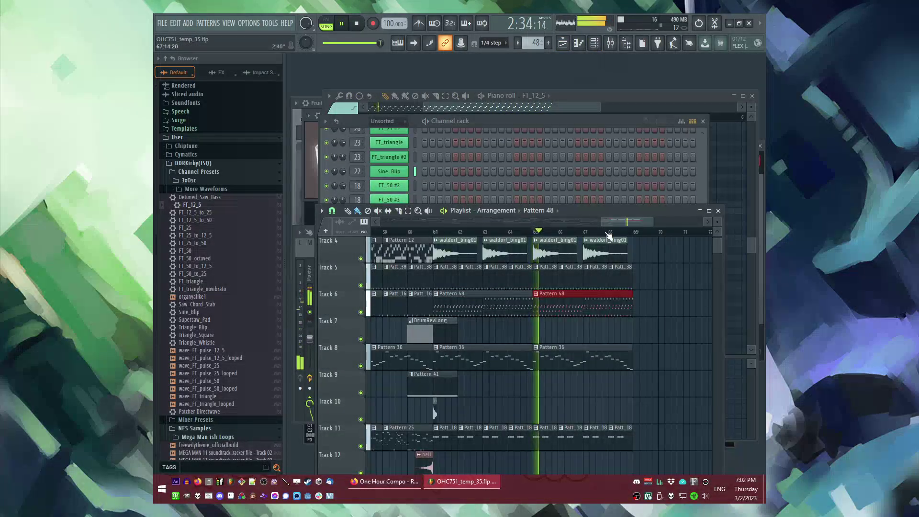
left_click(437, 231)
scroll(500, 287, "down", 3, "ctrl")
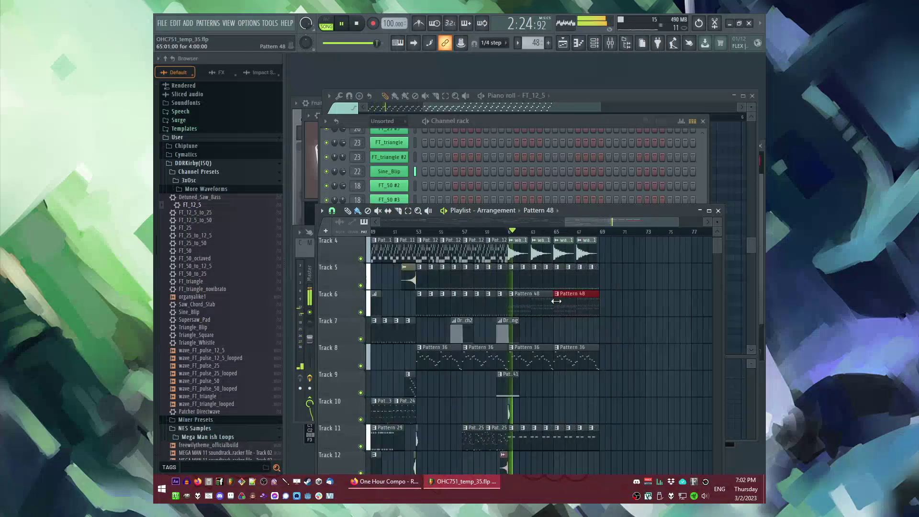
Step: Delete the Pattern 48 clip at bar 53 on Track 2 and replay the arrangement from bar 61
scroll(500, 287, "up", 2)
scroll(500, 287, "up", 1)
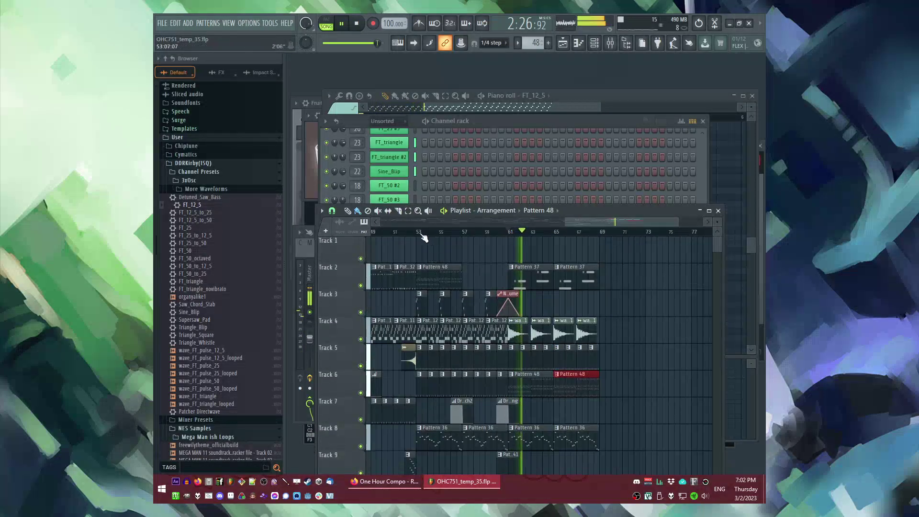
left_click(418, 231)
right_click(434, 268)
left_click(513, 232)
scroll(557, 307, "up", 2, "ctrl")
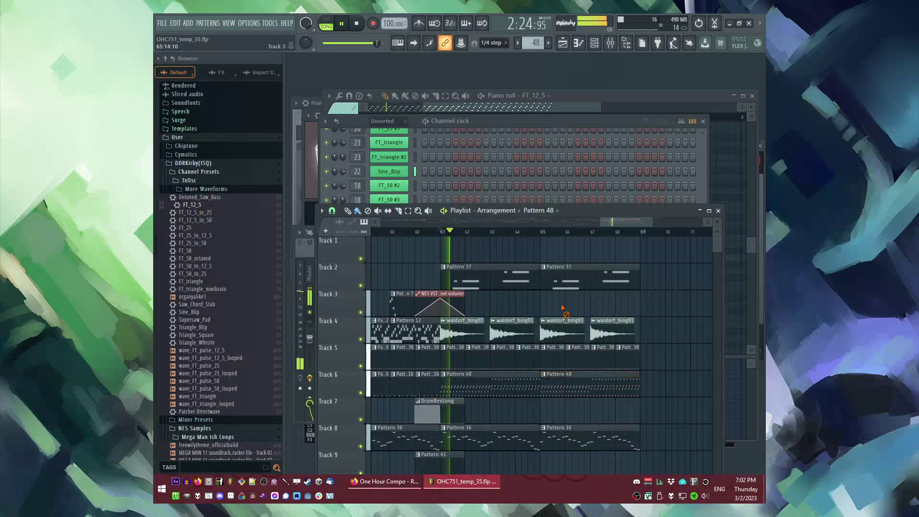
scroll(557, 306, "down", 4)
scroll(557, 306, "up", 2)
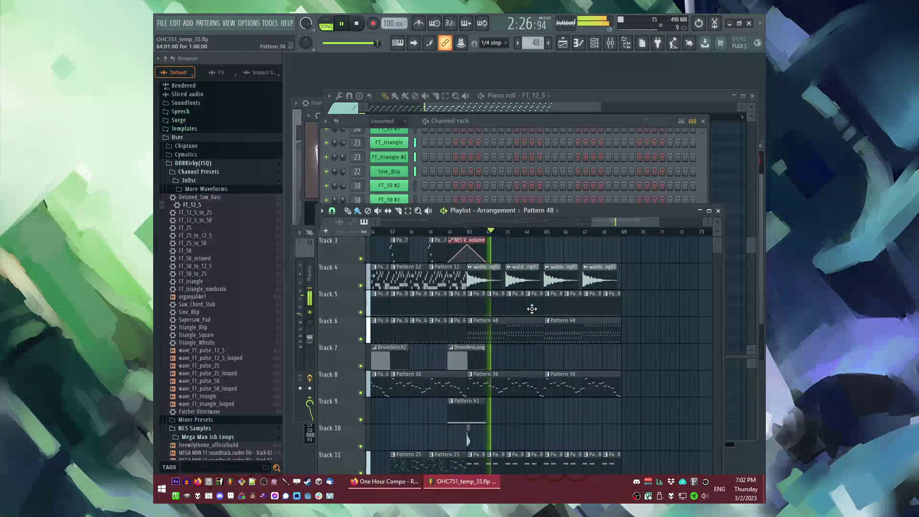
Step: Raise the D5 arpeggio notes in bars 3 and 4 of Pattern 48 to D#5 and loop bars 61 to 65 in song mode
double_click(514, 336)
key("space")
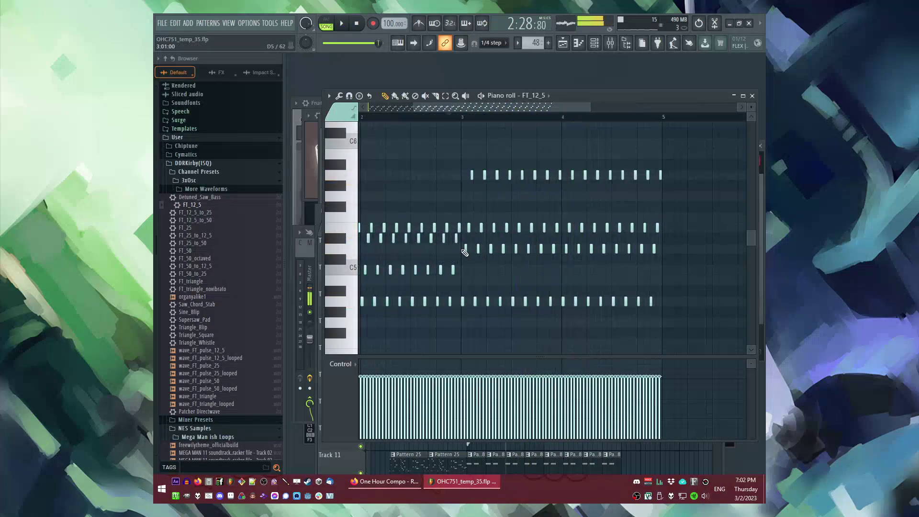
key("space")
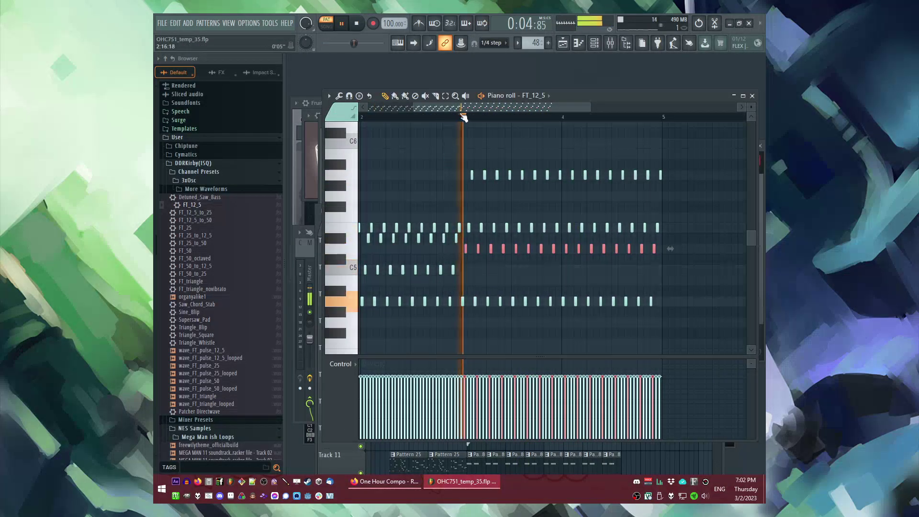
scroll(435, 260, "up", 3, "ctrl")
mouse_move(420, 248)
left_mouse_down()
mouse_move(418, 259)
mouse_move(418, 235)
left_mouse_up()
key("space")
key("F5")
left_click(470, 234)
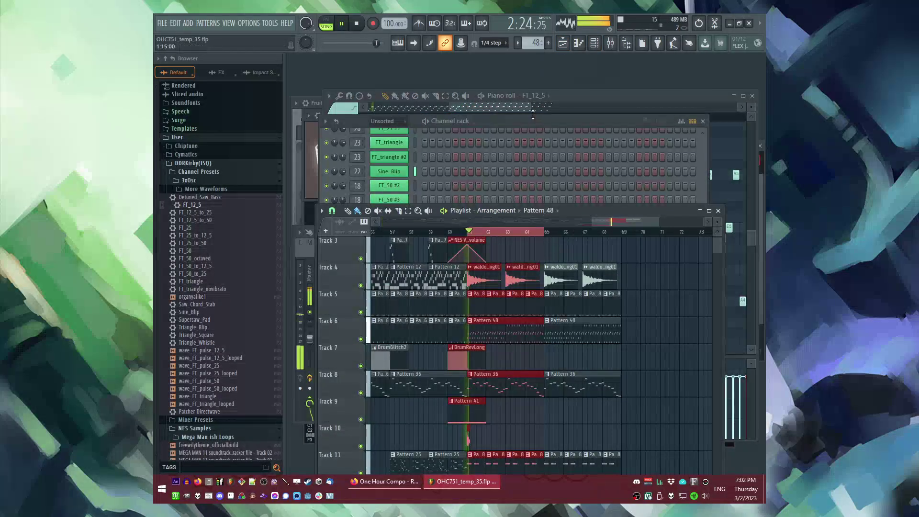
Step: Create an automation clip for the FT_12_5 channel volume over bars 61 to 65
left_click(512, 201)
right_click(343, 374)
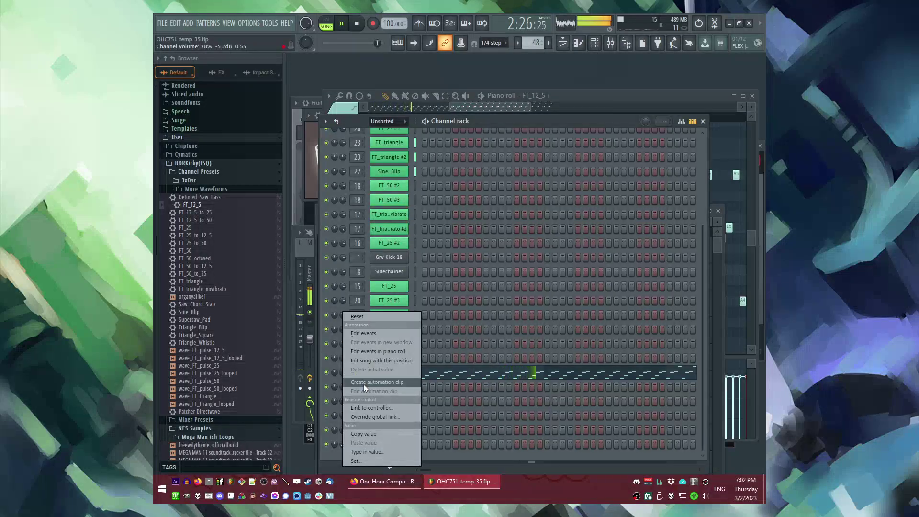
left_click(363, 384)
scroll(612, 343, "down", 8)
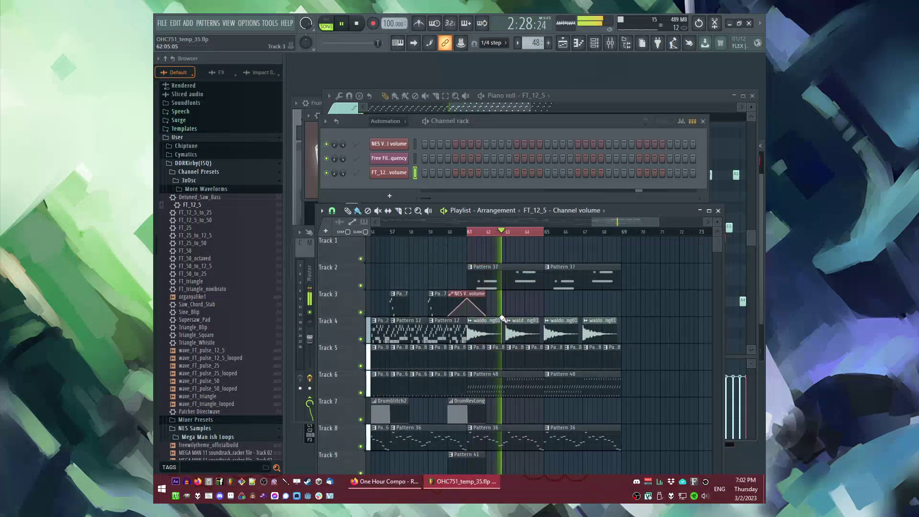
Step: Shape the FT_12_5 volume automation as a rise and fall from and back to 0%, and set its minimum output level to 26%
left_click_drag(467, 275, 468, 288)
left_click(505, 275)
left_click_drag(545, 276, 539, 303)
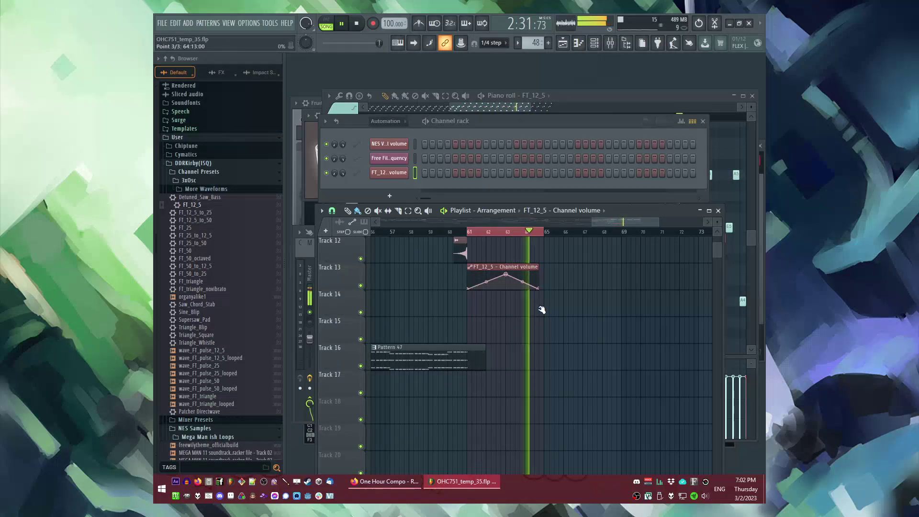
left_click_drag(508, 273, 507, 269)
double_click(507, 269)
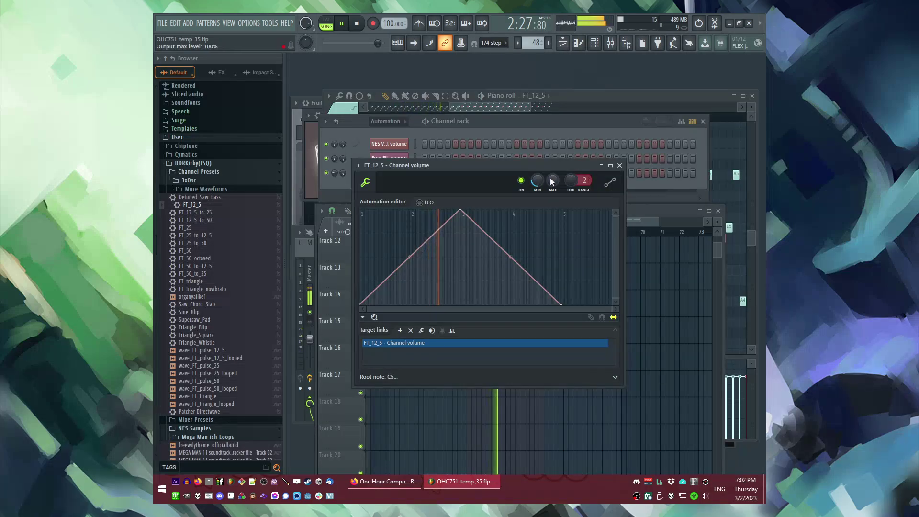
left_click_drag(541, 179, 533, 181)
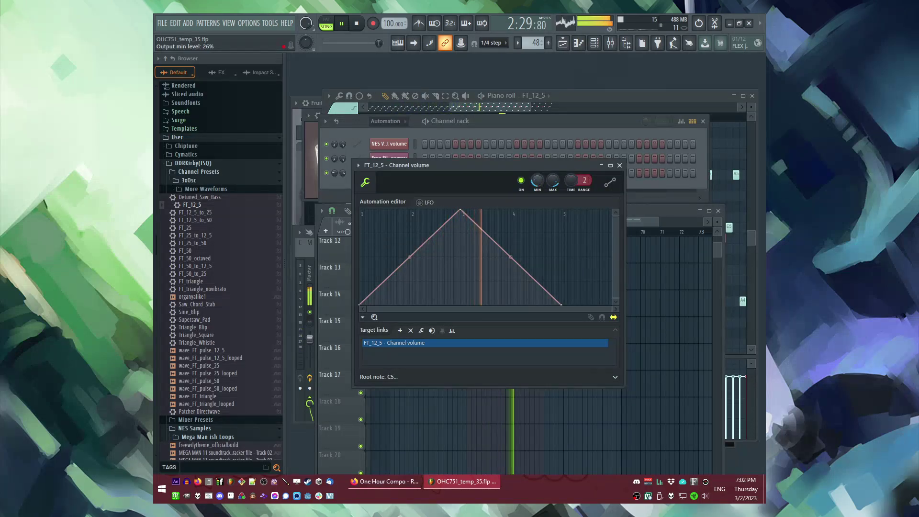
Step: Shorten the FT_12_5 volume automation to a two-bar rise and fall and repeat the clip on Track 13 across bars 61 to 69
key("F5")
scroll(580, 318, "up", 2)
left_click_drag(509, 326, 486, 325)
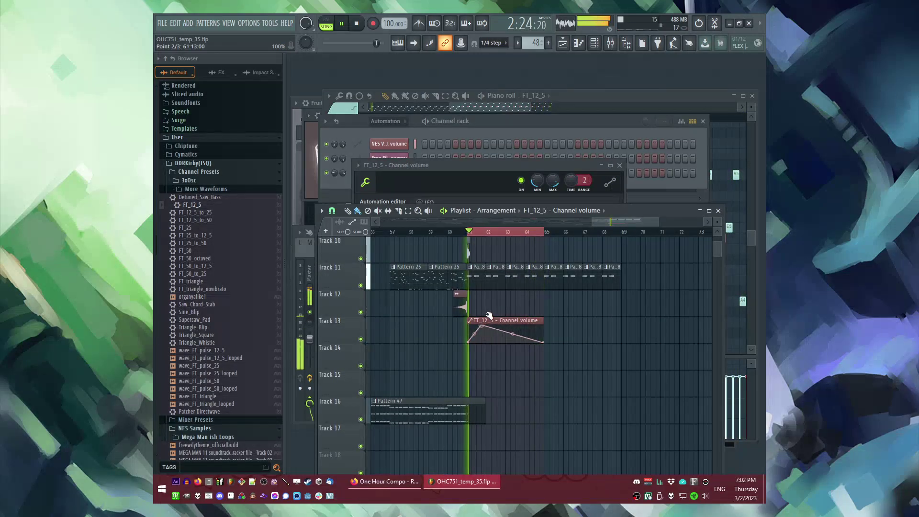
mouse_move(544, 341)
left_mouse_down()
mouse_move(506, 343)
mouse_move(508, 322)
mouse_move(595, 321)
left_mouse_up()
left_click(512, 323)
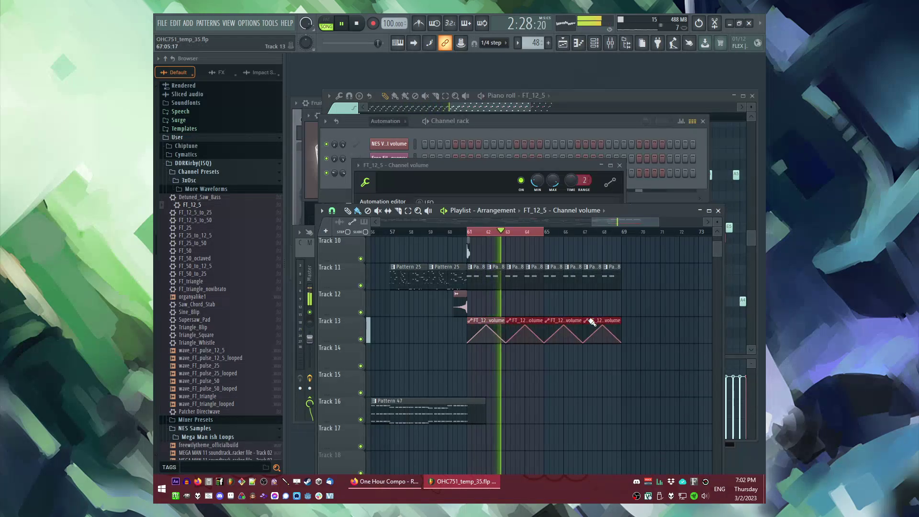
Step: Route the CHat_4 channel to mixer track 3
left_click(428, 168)
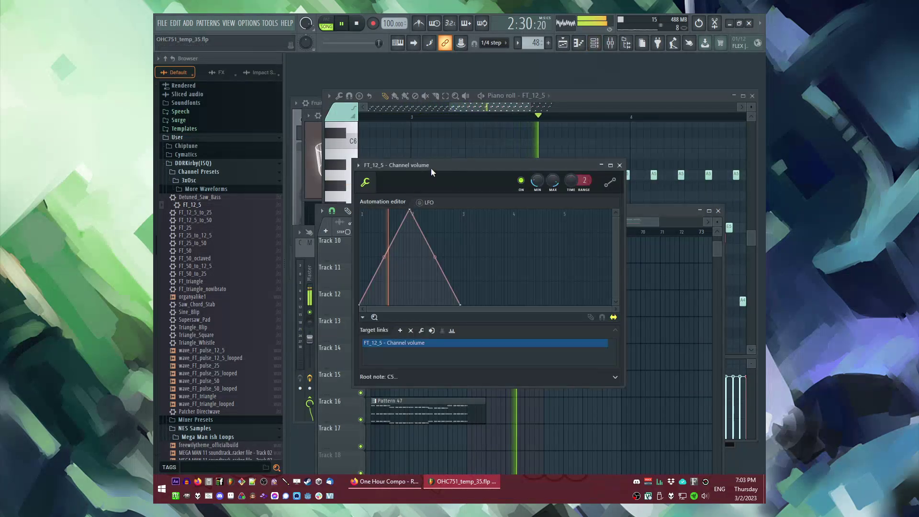
key("F5")
key("F7")
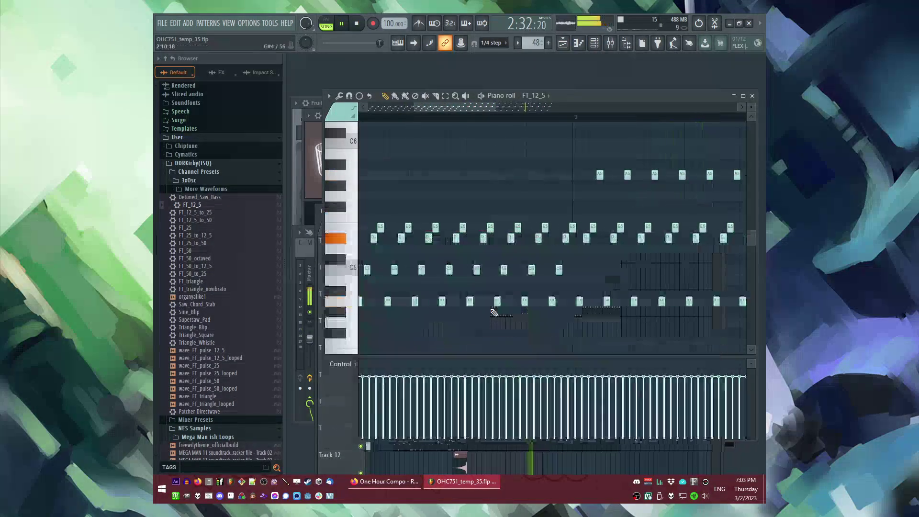
key("F6")
scroll(397, 380, "down", 5)
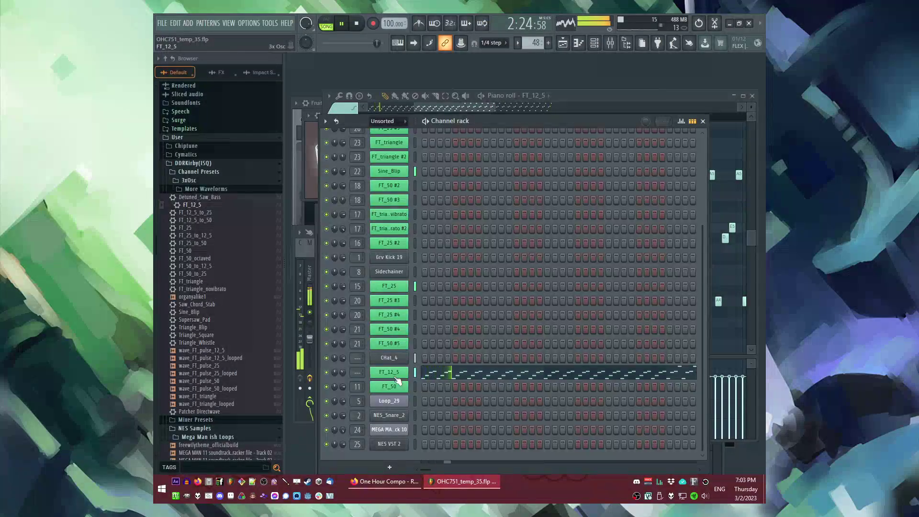
left_click(396, 376)
left_click(358, 357)
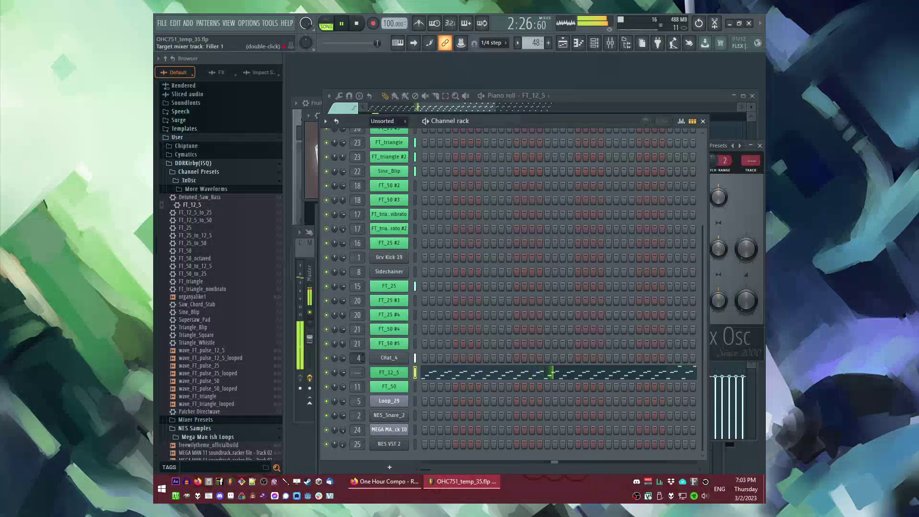
Step: Route the FT_12_5 channel to mixer track 29
left_click(389, 372)
left_click_drag(710, 157, 594, 148)
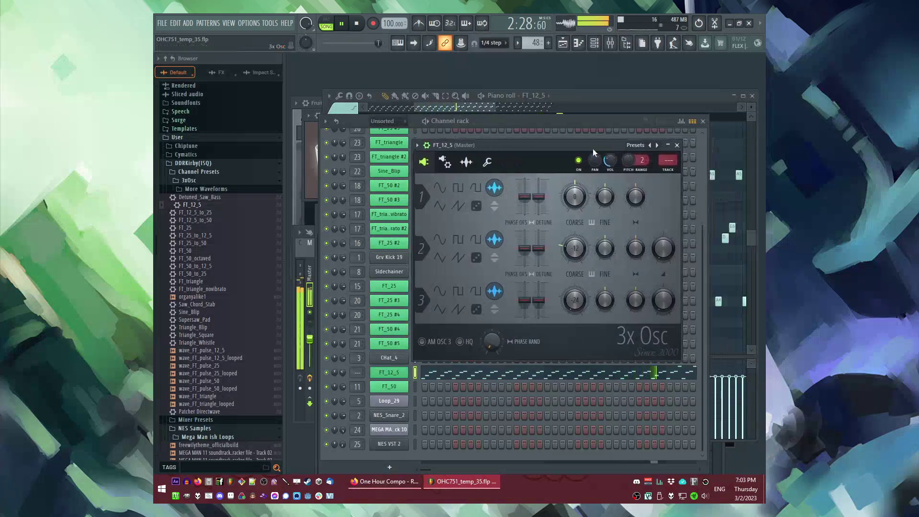
left_click(674, 171)
Step: Add Fruity Delay Bank with a stereo time offset of about 0.7 ms and Fruity Reeverb 2 to the FT_12_5 mixer track
left_click(650, 285)
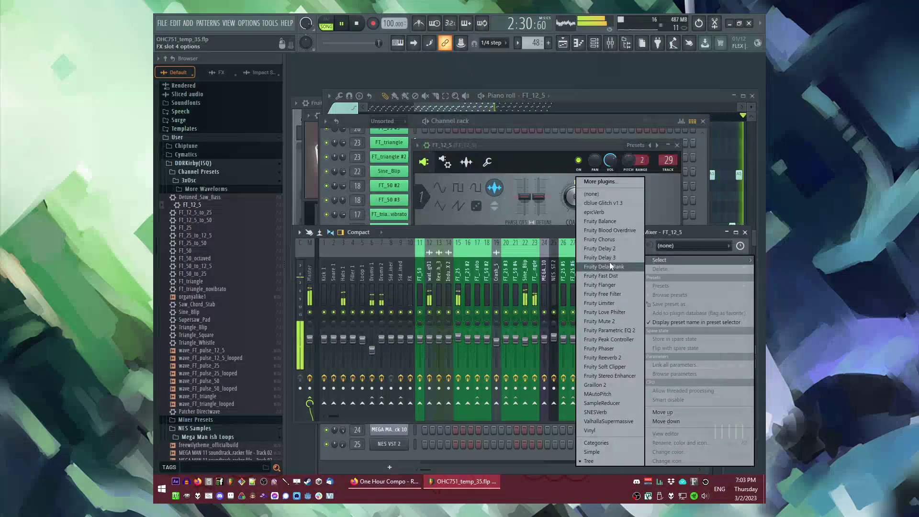
left_click(609, 262)
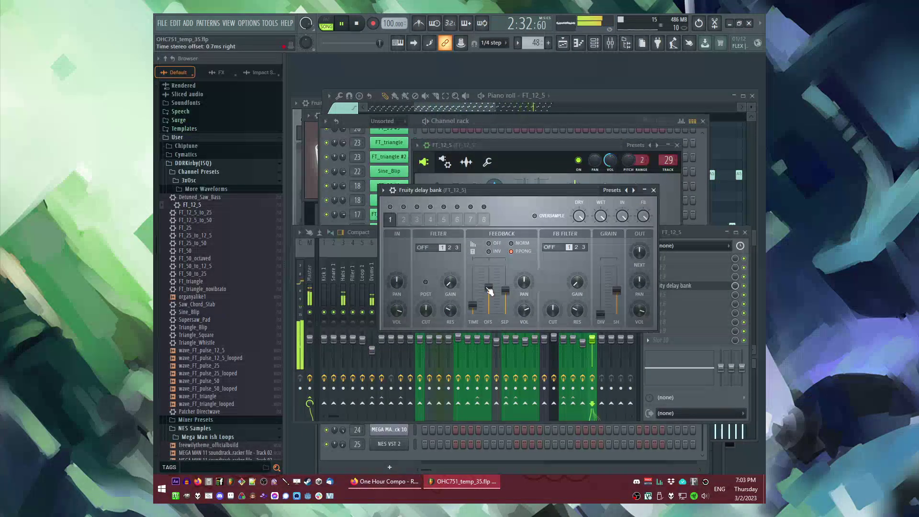
left_click(675, 285)
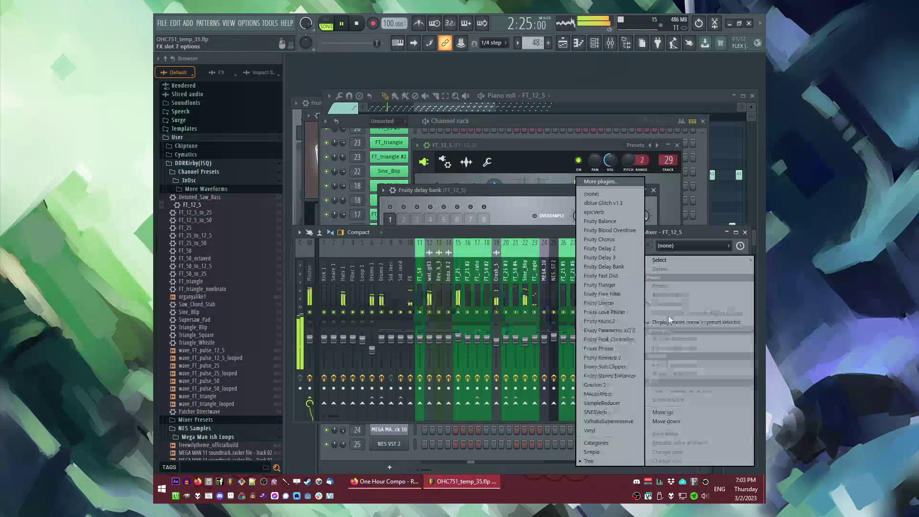
left_click(611, 360)
Step: Add Fruity Parametric EQ 2 with band 6 boosted about 3.4 dB near 4.2 kHz, and set the FT_12_5 mixer track volume to 104%
left_click(665, 267)
left_click(614, 329)
left_click_drag(530, 246, 546, 238)
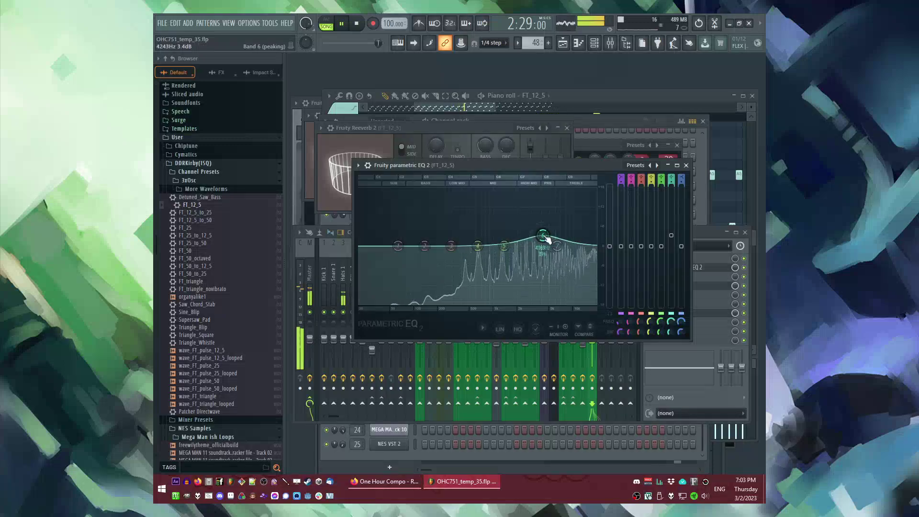
left_click(593, 354)
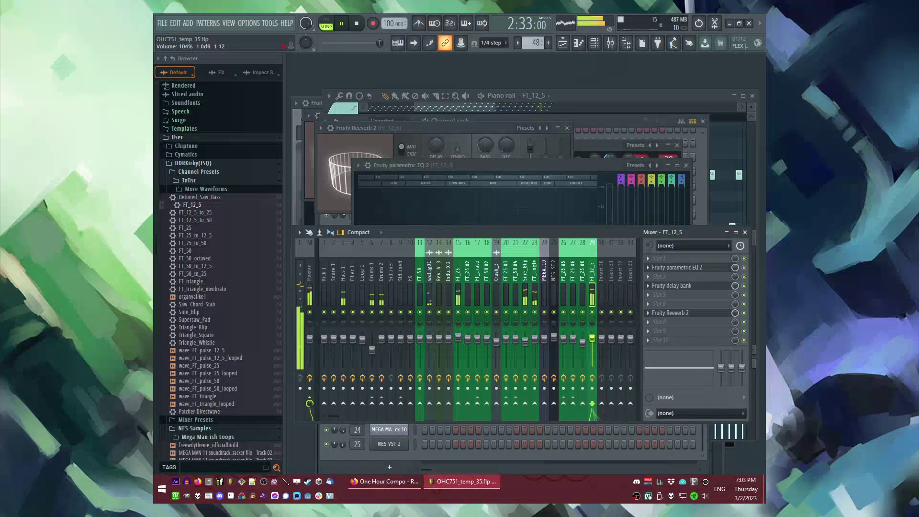
Step: Place Pattern 43 at bar 65 and Pattern 44 at bar 66 on Track 12 and duplicate the pair over bars 67 and 68
key("F5")
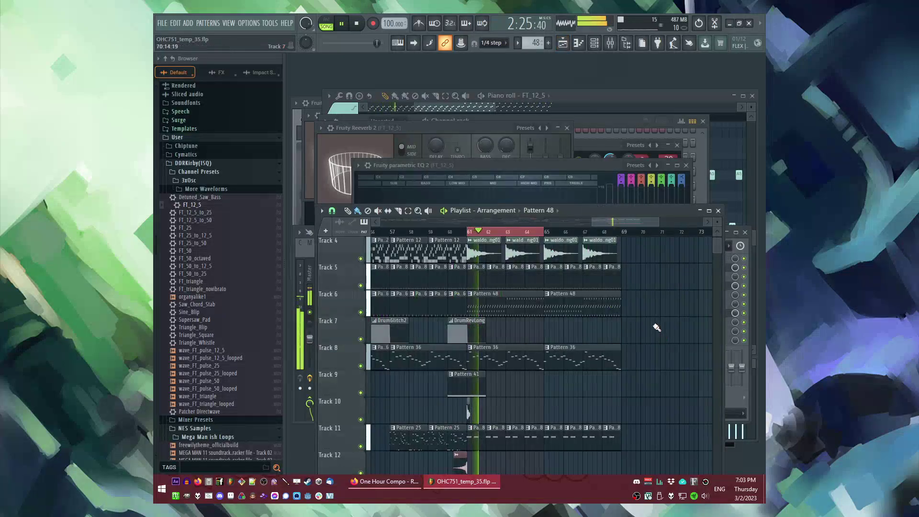
left_click(506, 228)
scroll(569, 345, "down", 5)
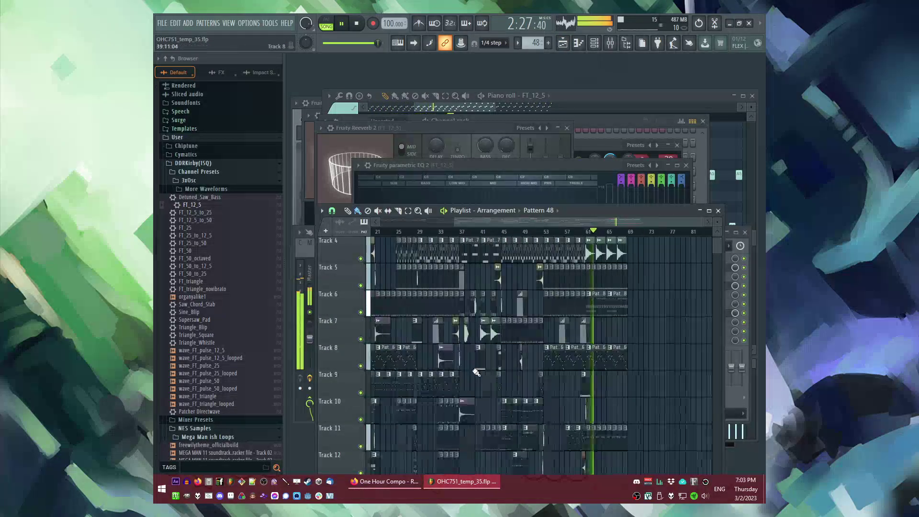
left_click(403, 300)
scroll(464, 283, "down", 4)
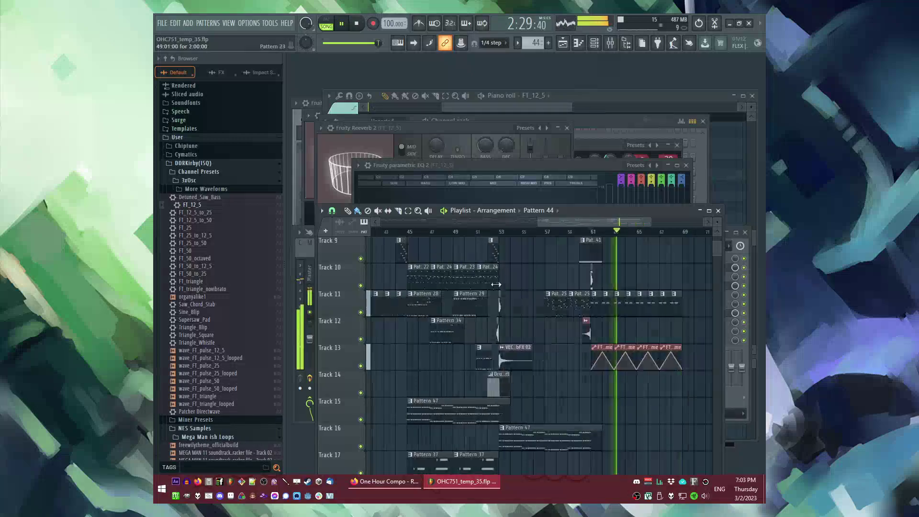
scroll(615, 334, "up", 4)
scroll(641, 330, "down", 3)
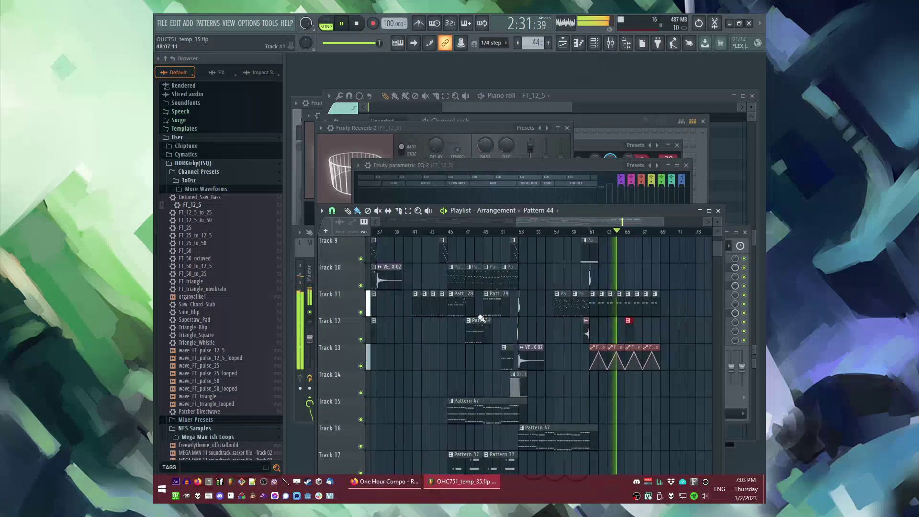
scroll(475, 365, "up", 4)
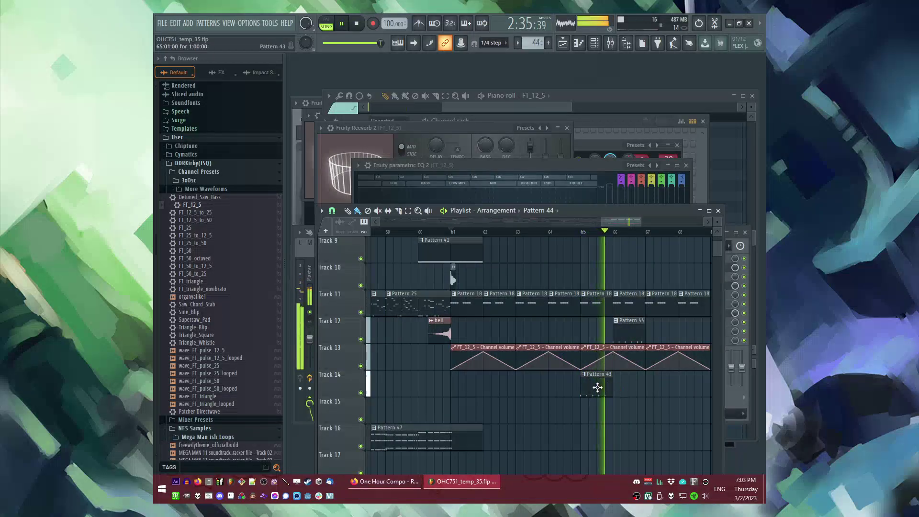
key("ctrl+b")
scroll(592, 358, "up", 4)
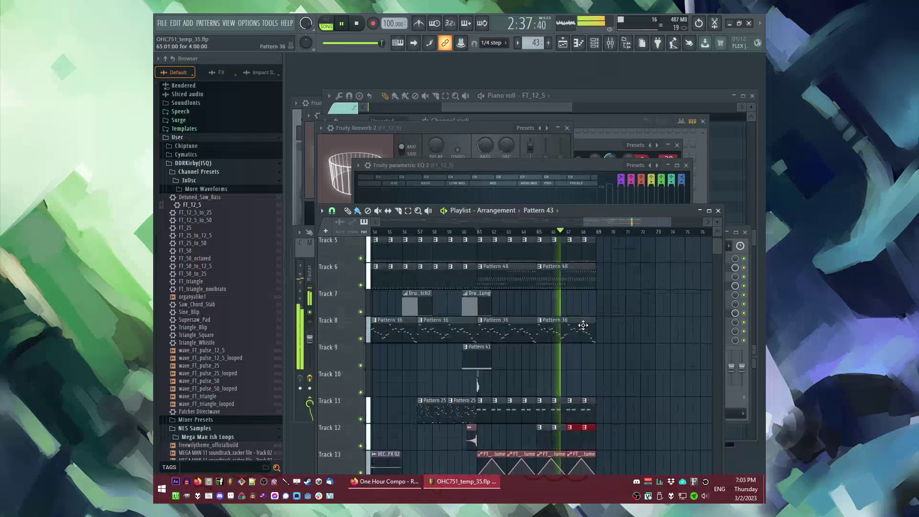
Step: Copy the clips of bars 13 to 20 across the tracks and place the copy at bar 69
scroll(441, 349, "down", 4)
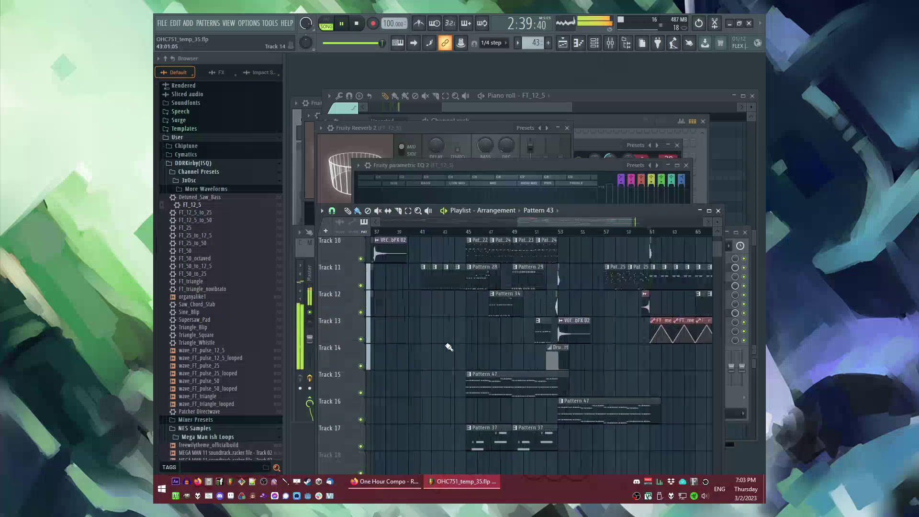
scroll(485, 359, "up", 2)
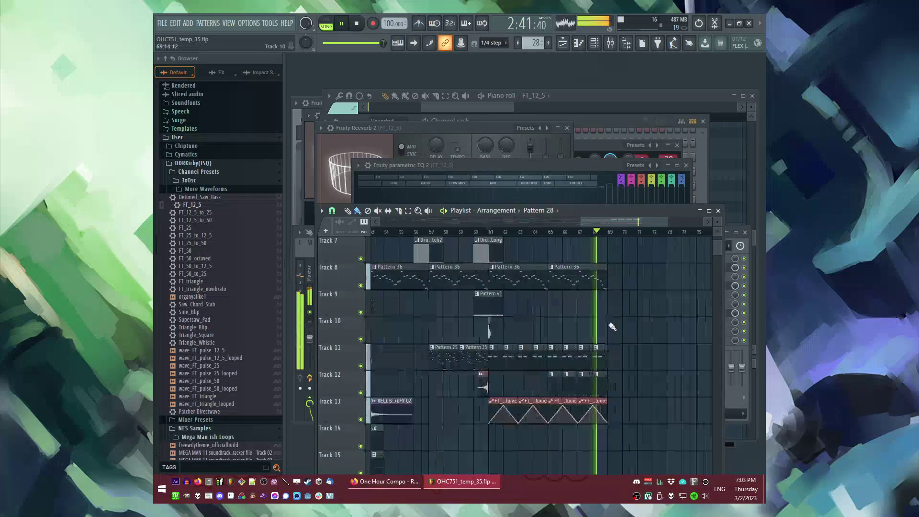
scroll(541, 287, "down", 3)
scroll(538, 245, "up", 6)
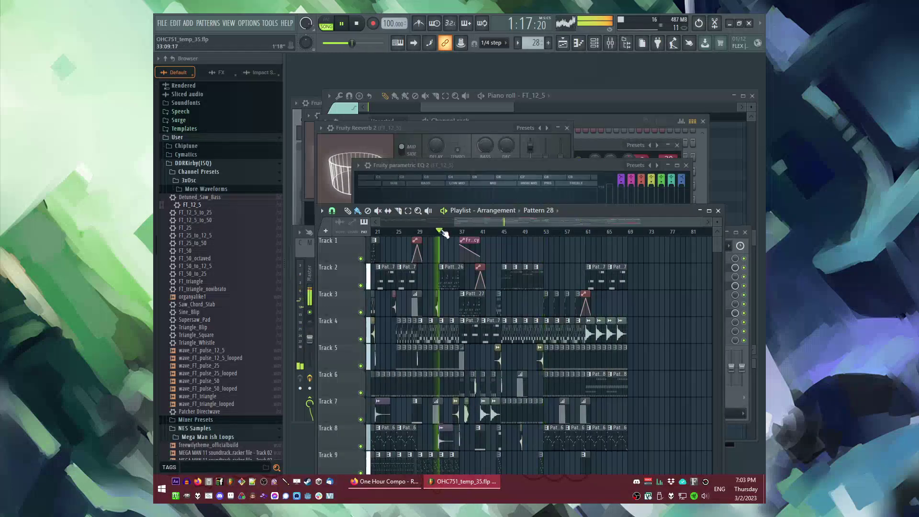
scroll(444, 233, "left", 3)
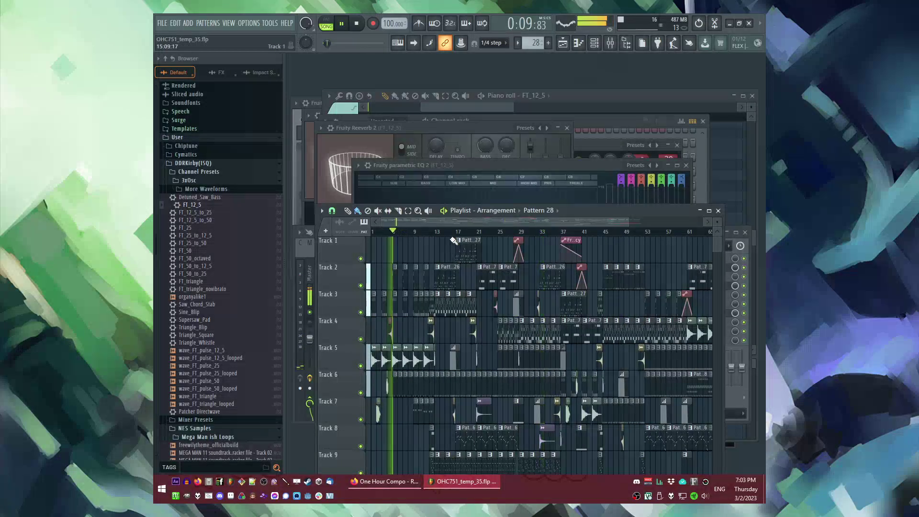
scroll(443, 252, "up", 3)
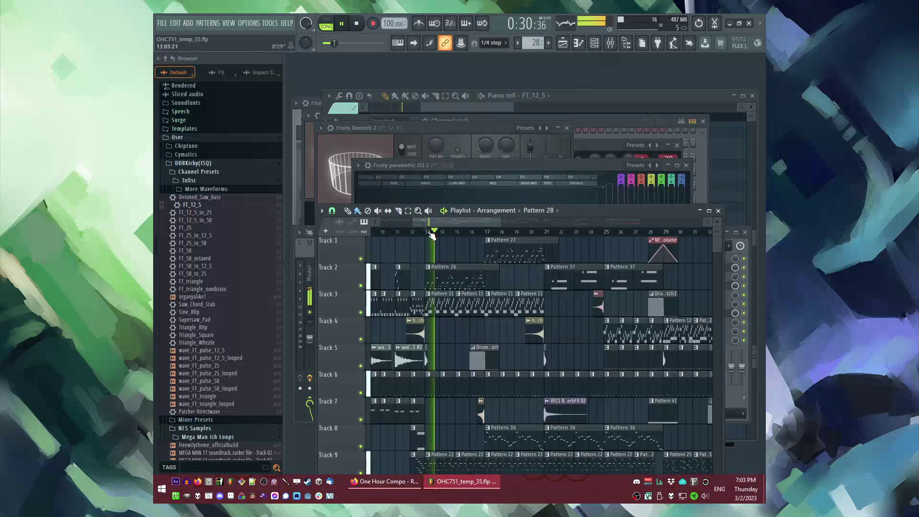
scroll(439, 247, "down", 1)
left_click_drag(426, 232, 548, 231)
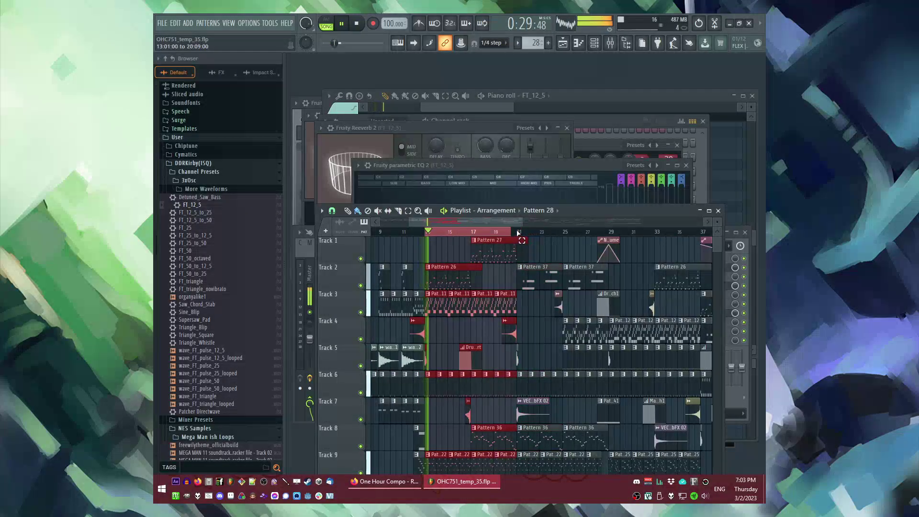
left_click_drag(471, 267, 538, 296)
key("ctrl+d")
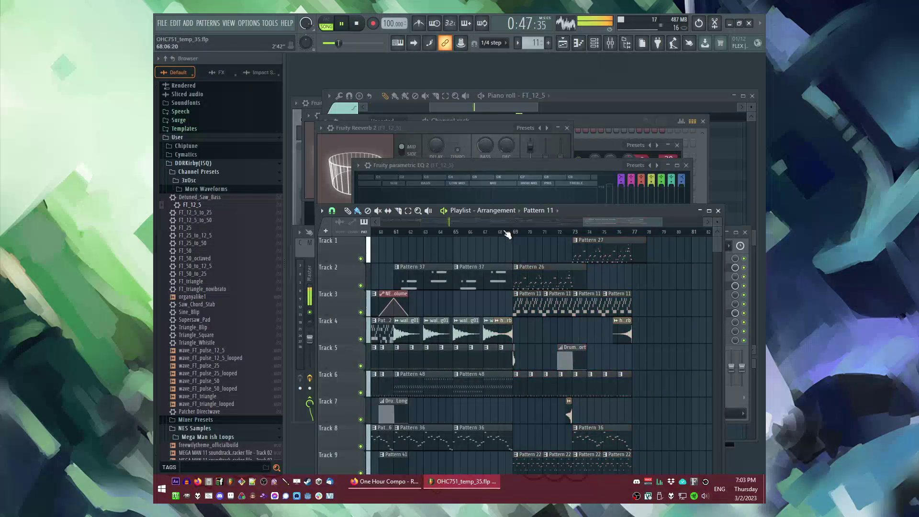
scroll(516, 283, "down", 5)
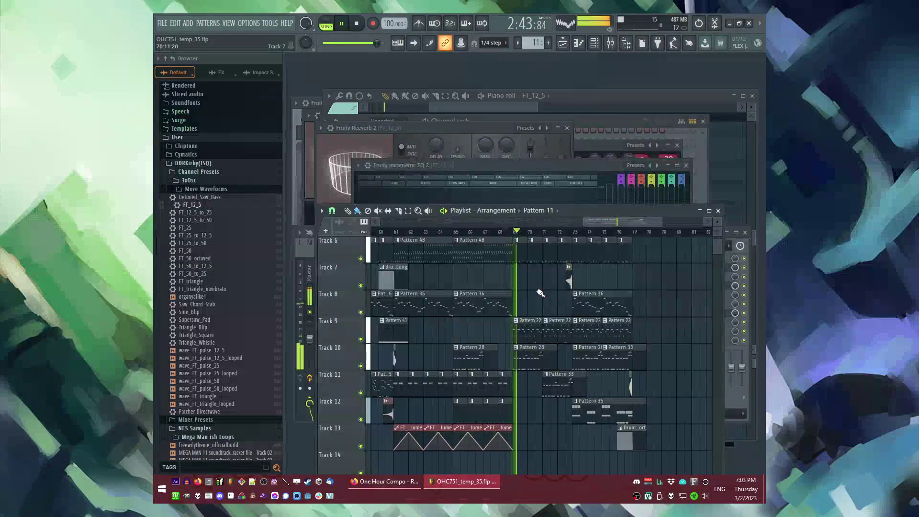
scroll(521, 320, "up", 5)
Step: Place a four-bar Free Filter - FT_50 automation clip on Track 1 at bar 51 and save the project
scroll(503, 282, "left", 6)
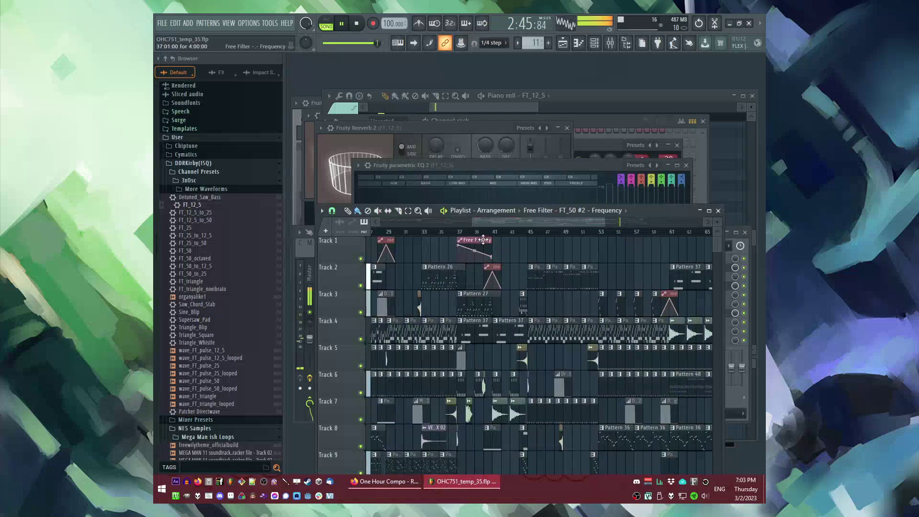
left_click(586, 240)
left_click(596, 321)
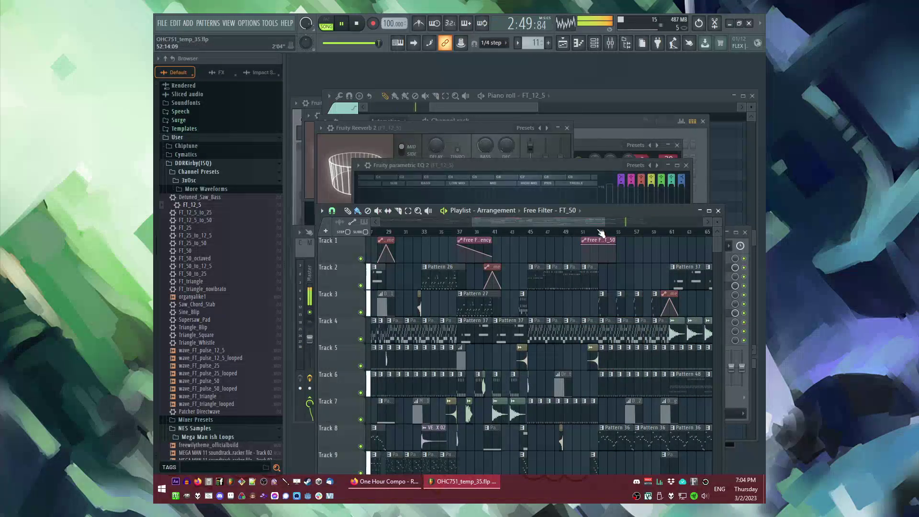
scroll(601, 233, "up", 3)
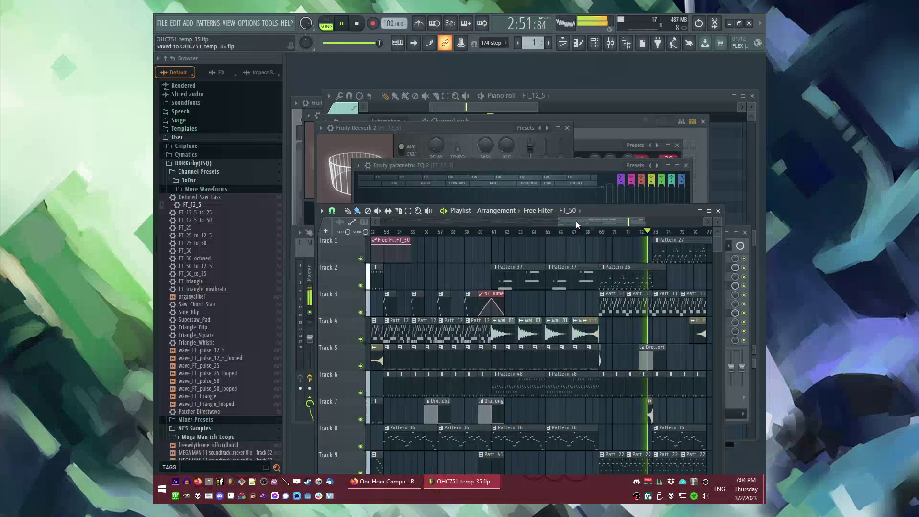
Step: Review the copied clips across bars 69 to 77 and replay the end of the section
scroll(575, 220, "down", 2)
scroll(591, 272, "down", 5)
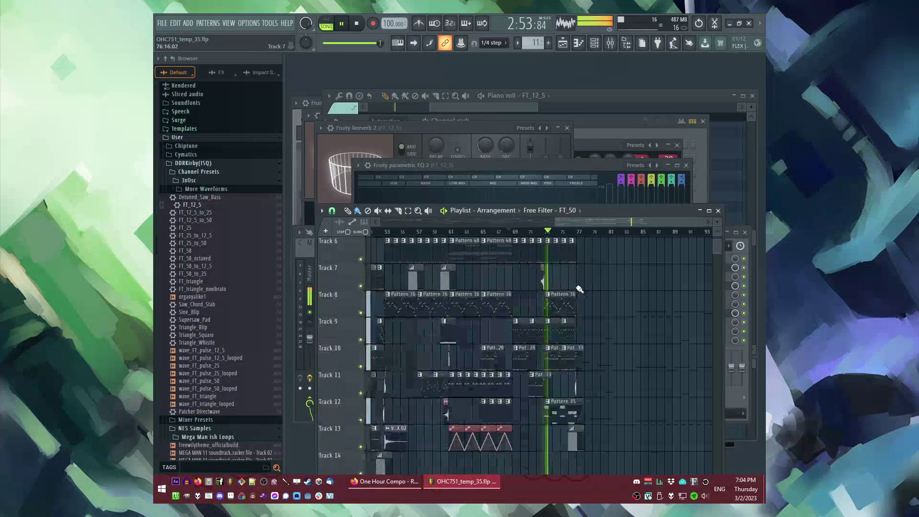
scroll(563, 314, "up", 4)
scroll(594, 374, "up", 1)
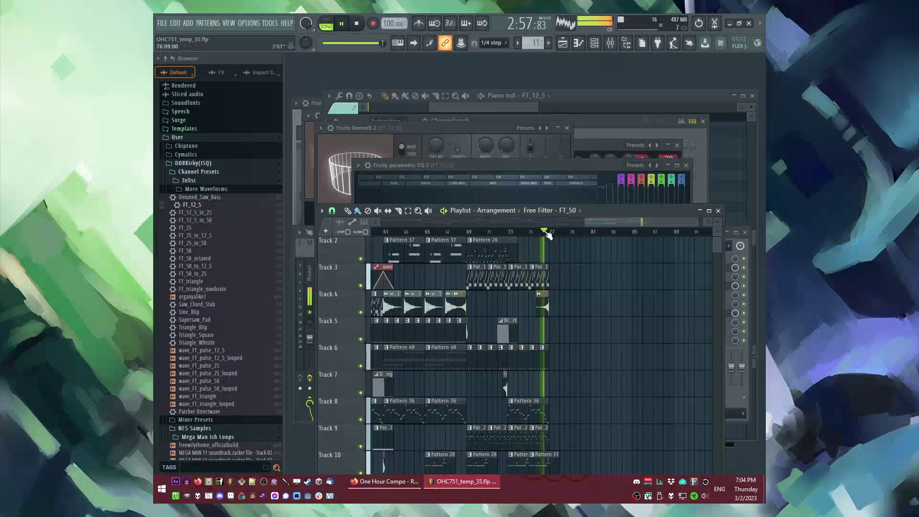
scroll(574, 311, "up", 1)
left_click(549, 261)
key("space")
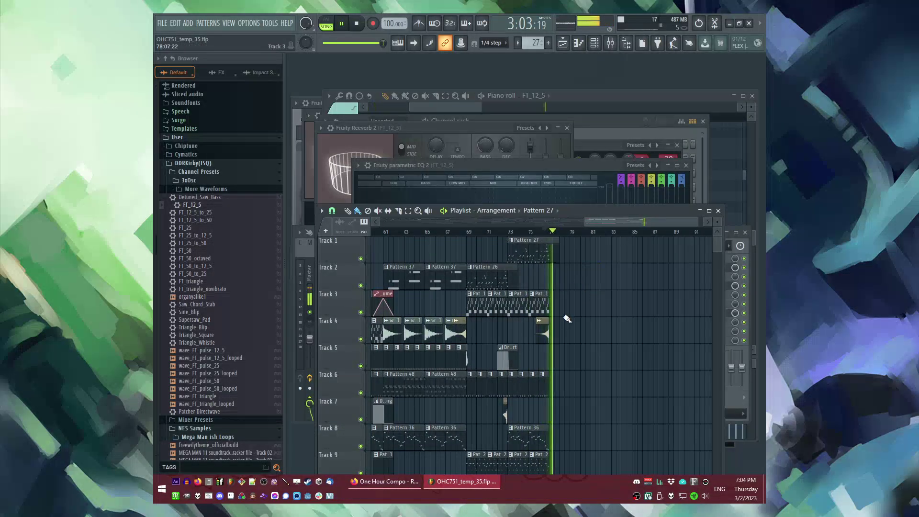
Step: Place the waldorf_bing01 clip on Track 5 at bar 77 and delete Pattern 35 at bar 73 on Track 12
scroll(560, 287, "down", 1)
left_click(550, 240)
scroll(611, 308, "down", 5)
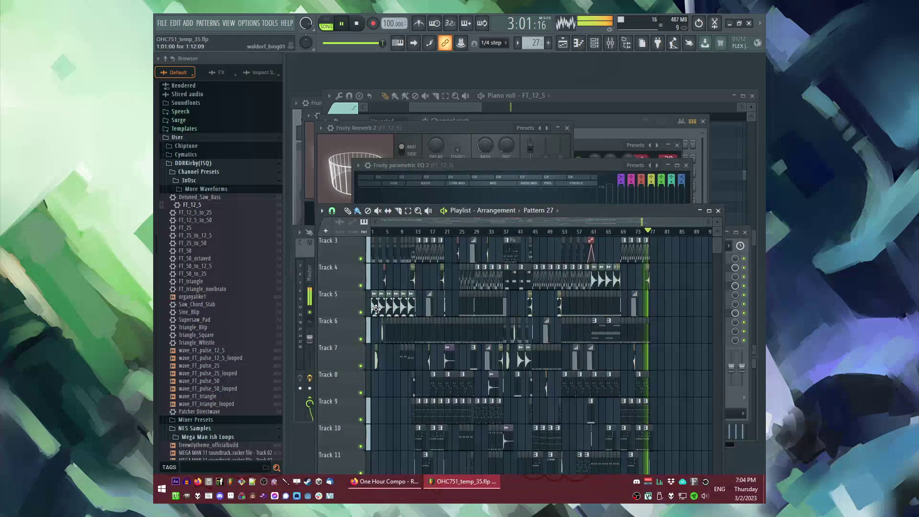
scroll(628, 306, "up", 5)
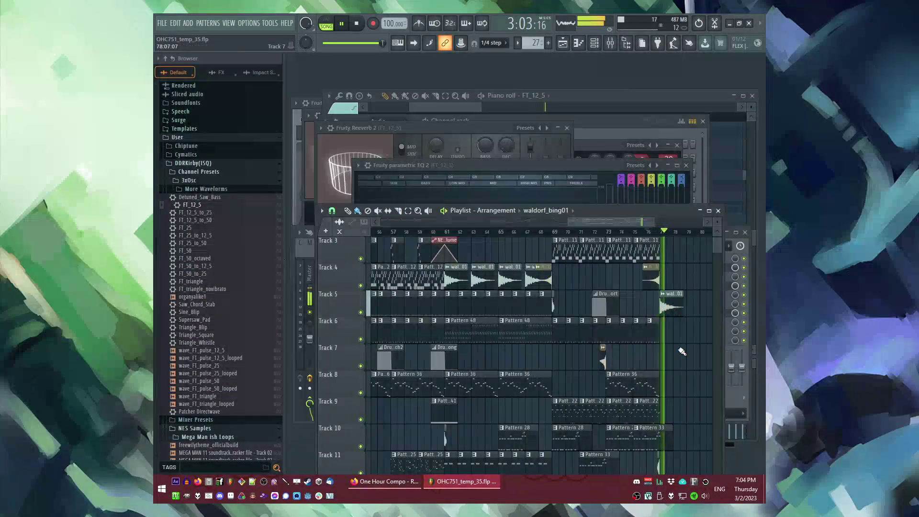
scroll(622, 268, "down", 3)
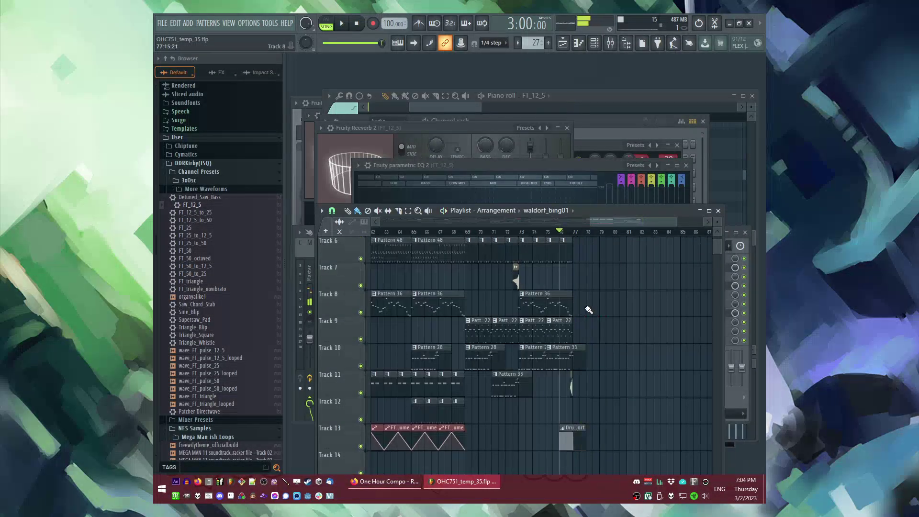
Step: Try adding Pattern 36 at bar 77 on Track 8 and remove it again
scroll(589, 310, "up", 2)
key("space")
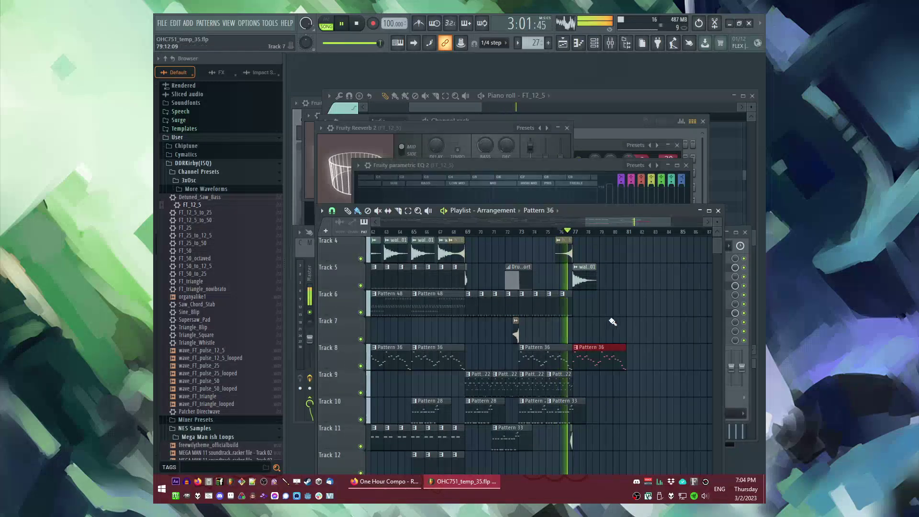
right_click(608, 355)
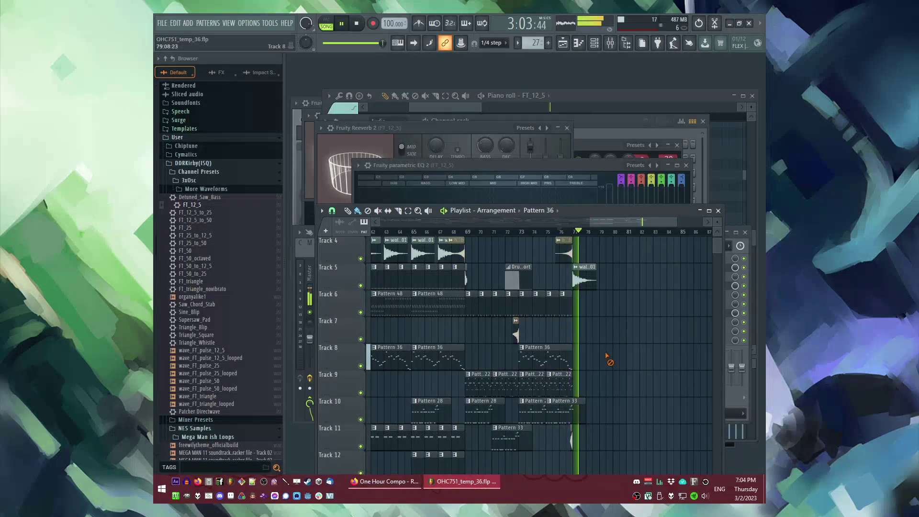
Step: Place the DrumRevShort pattern on Track 7 at bar 76
scroll(562, 247, "up", 3)
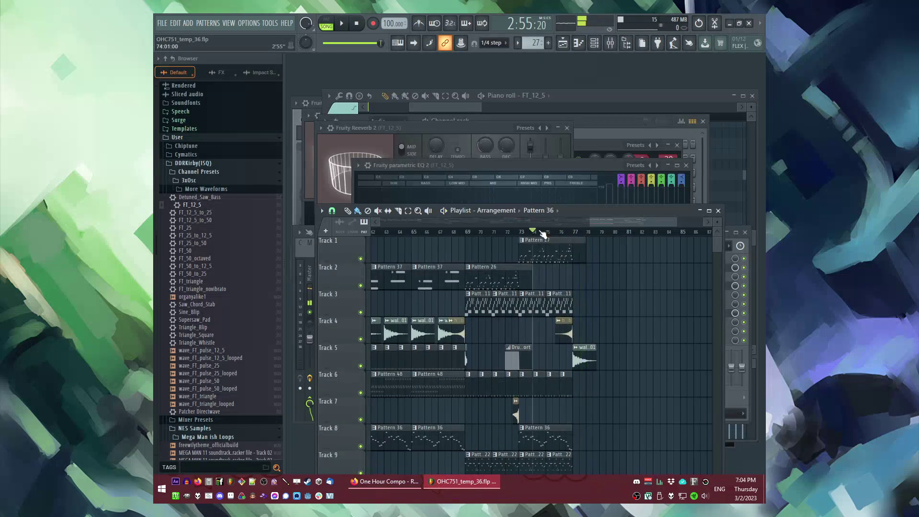
key("space")
left_click(547, 212)
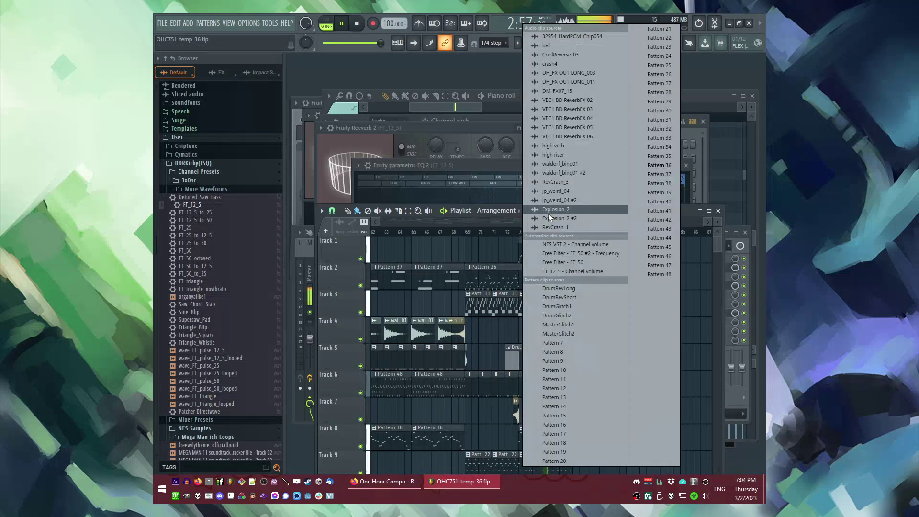
left_click(564, 297)
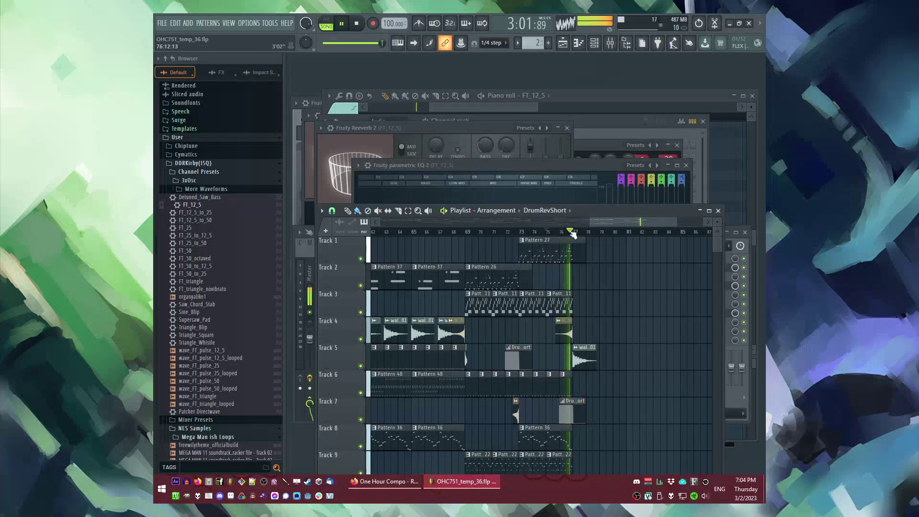
Step: Select Explosion_2 as the current clip source and replay the lead-in to bar 77
left_click(562, 211)
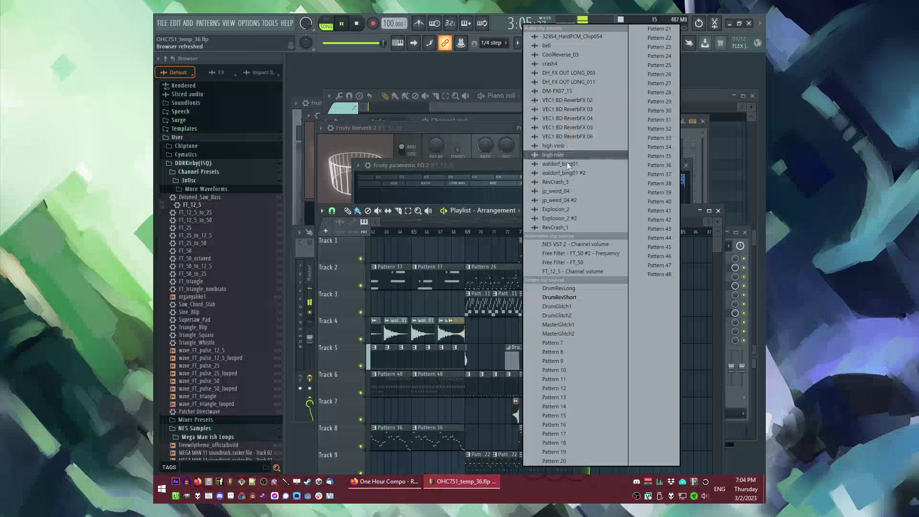
left_click(569, 209)
left_click(571, 231)
scroll(579, 231, "up", 3)
left_click(526, 231)
scroll(534, 232, "down", 2)
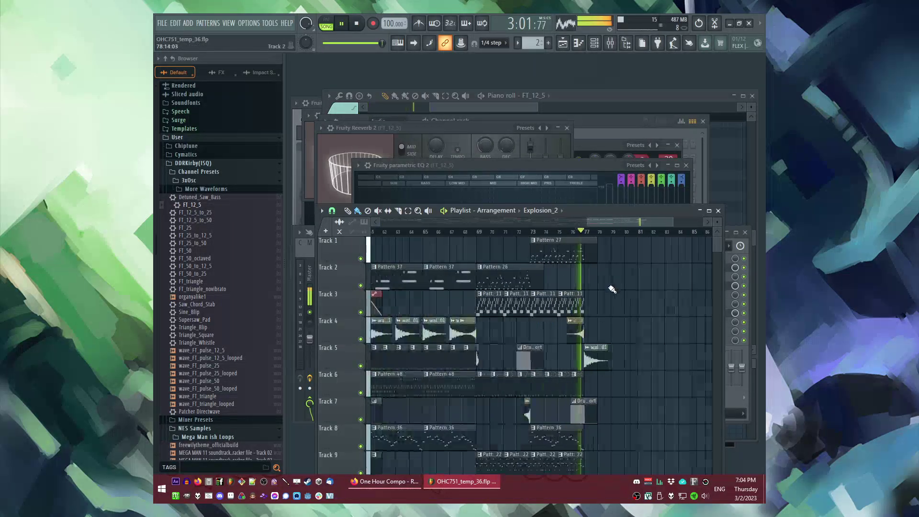
Step: Add the bell audio clip on Track 2 and align it so that it ends at bar 77
left_click(557, 210)
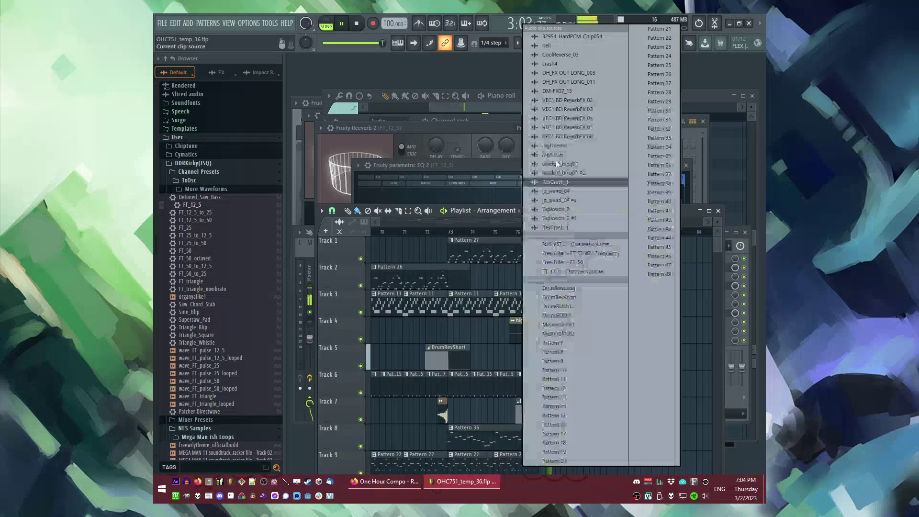
left_click(550, 73)
left_click(499, 275)
scroll(547, 283, "up", 2)
scroll(547, 282, "up", 3)
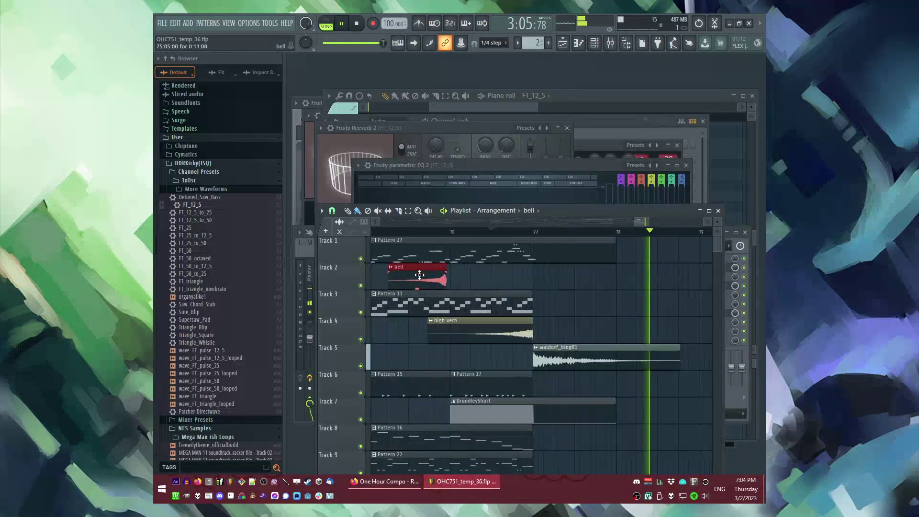
left_click_drag(426, 278, 512, 279)
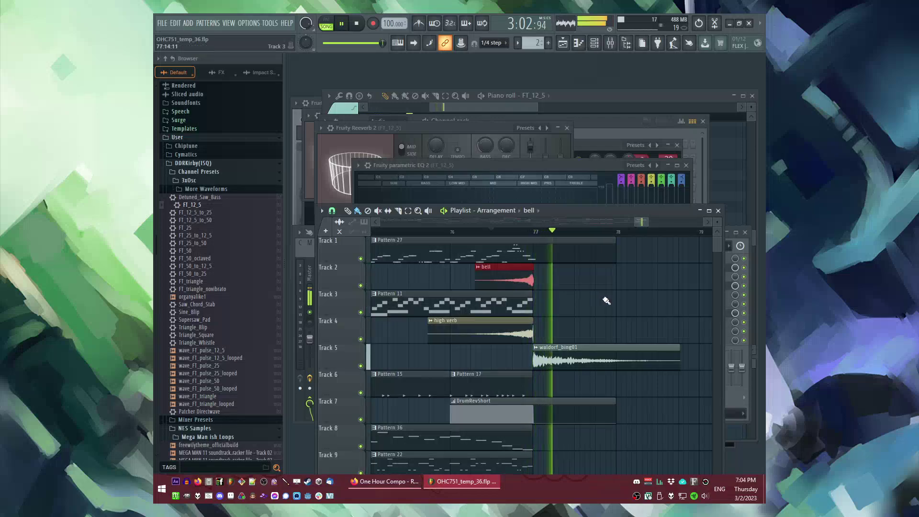
Step: Create a new empty pattern and place it as a one-bar clip on Track 6 at bar 79, step 5
scroll(603, 297, "down", 10)
scroll(685, 364, "up", 10)
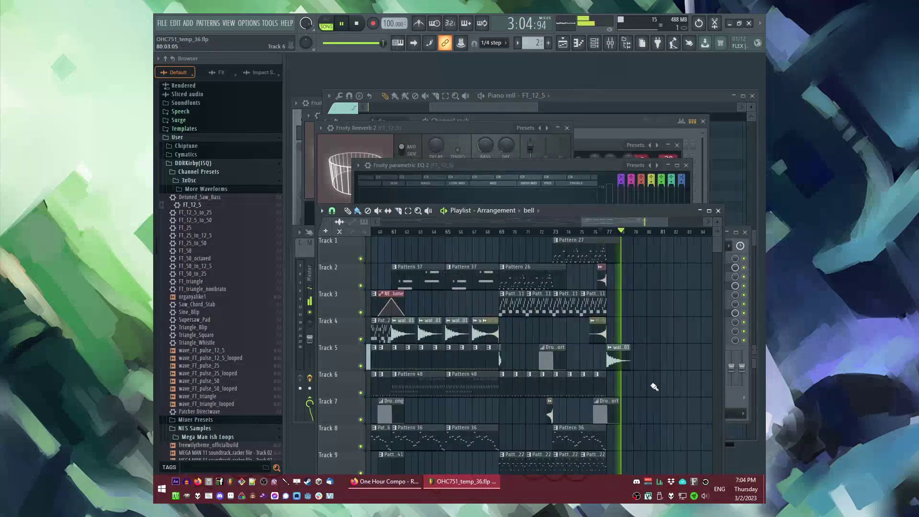
key("F4")
left_click_drag(617, 378, 635, 384)
scroll(644, 391, "up", 8)
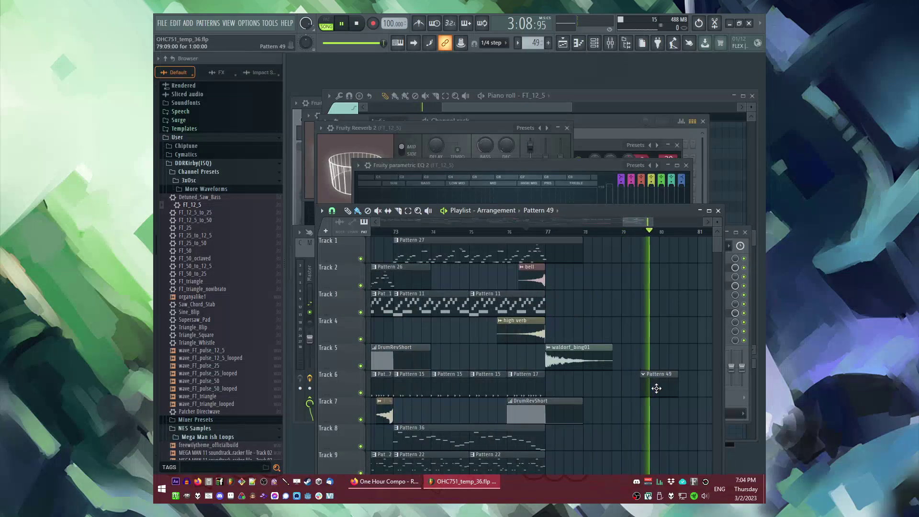
scroll(659, 321, "down", 10)
Step: Play the arrangement from around bar 47 and lower the system volume to 24
left_click(554, 231)
scroll(527, 234, "up", 6)
left_click(408, 231)
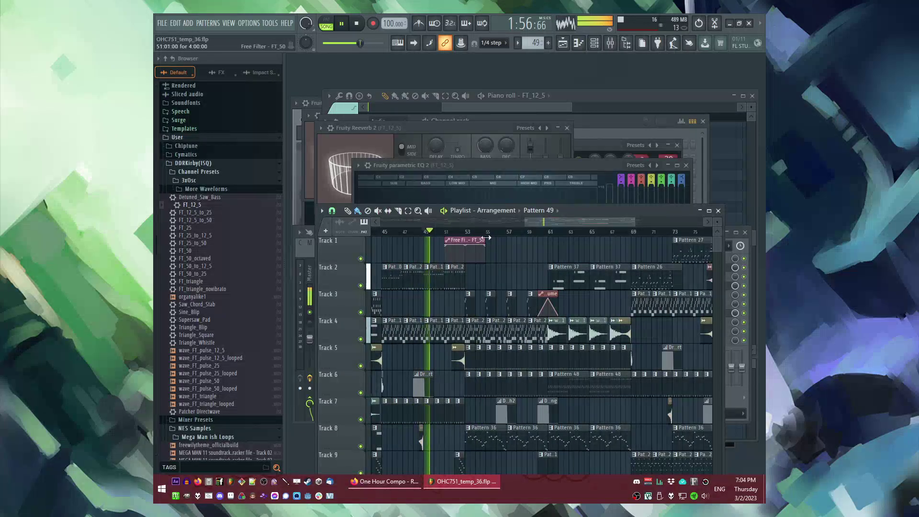
key("XF86AudioLowerVolume")
scroll(499, 258, "down", 5)
key("XF86AudioLowerVolume")
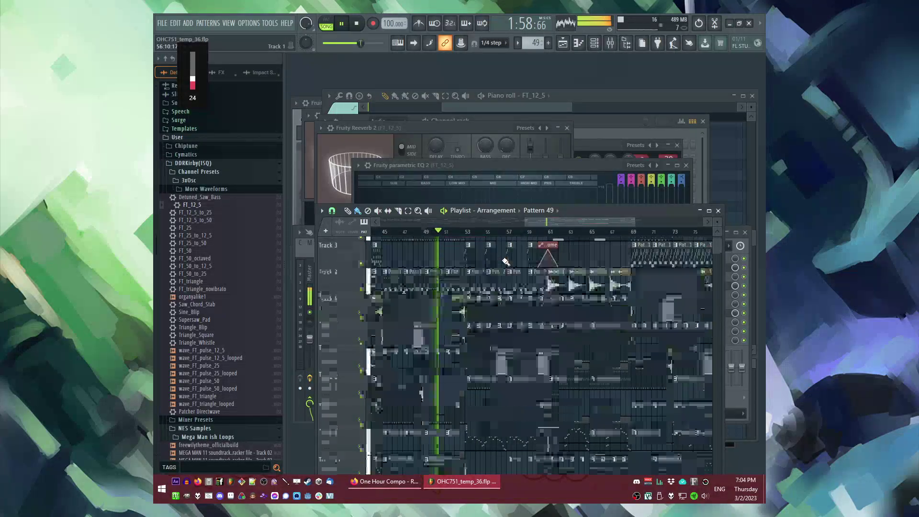
Step: Try transposing all FT_triangle notes of Pattern 37 up one octave and undo the change
double_click(457, 334)
key("ctrl+a")
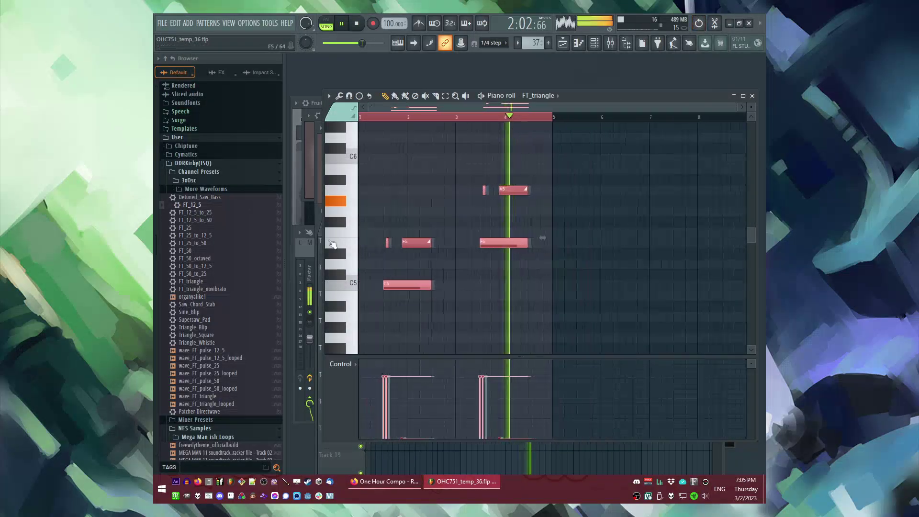
scroll(575, 264, "up", 3)
key("space")
scroll(479, 287, "up", 2)
scroll(479, 319, "down", 3)
left_click_drag(476, 316, 476, 191)
key("space")
scroll(365, 137, "up", 2)
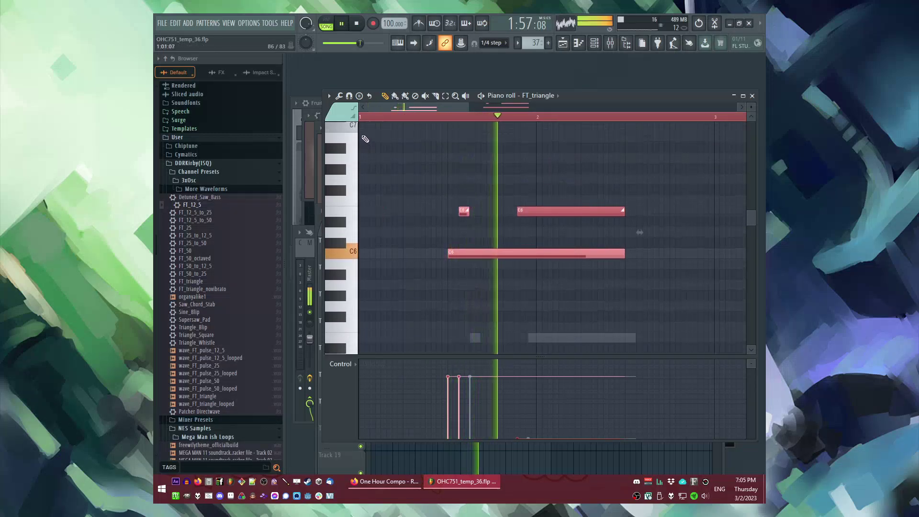
scroll(399, 178, "down", 2)
scroll(397, 173, "down", 1)
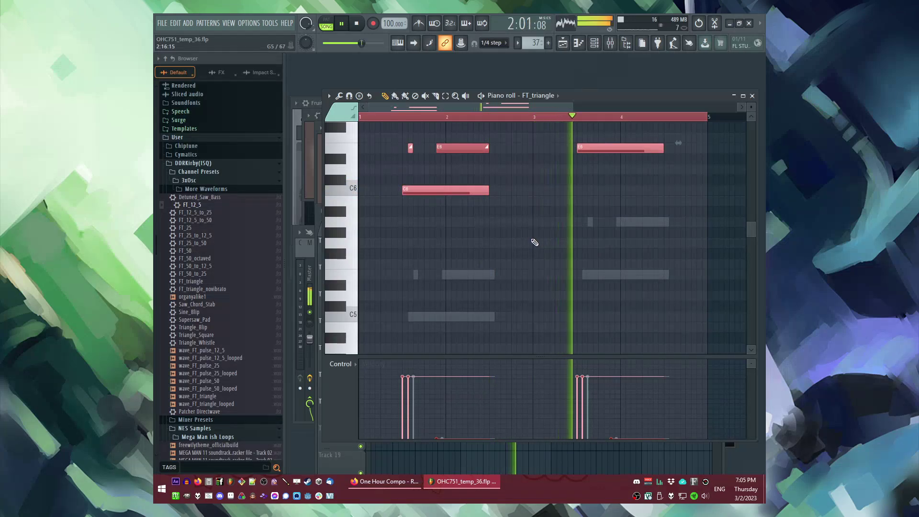
key("ctrl+z")
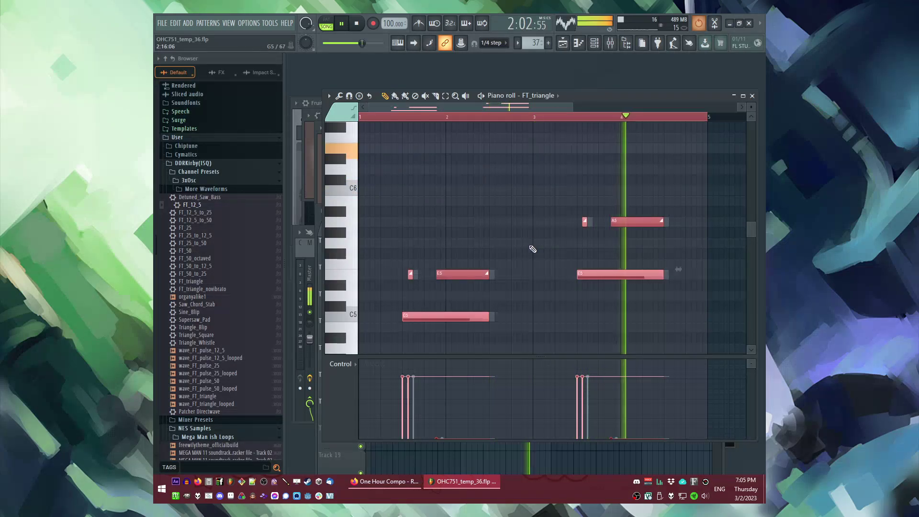
Step: Replay the section and shift the low-cut band of Fruity parametric EQ 2 on the FT_25 #6 mixer track to a lower frequency
left_click(385, 117)
key("F5")
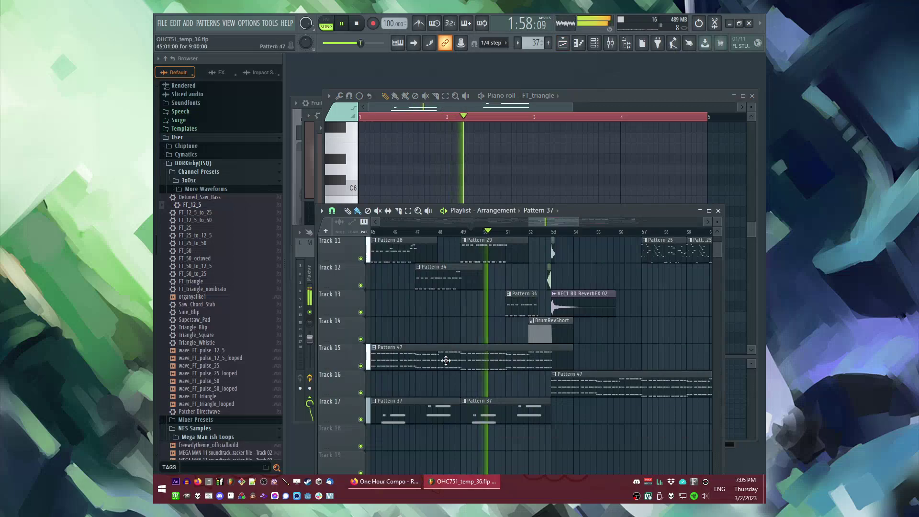
scroll(456, 302, "up", 5)
scroll(455, 302, "down", 3, "ctrl")
key("F9")
left_click(591, 287)
left_click(573, 287)
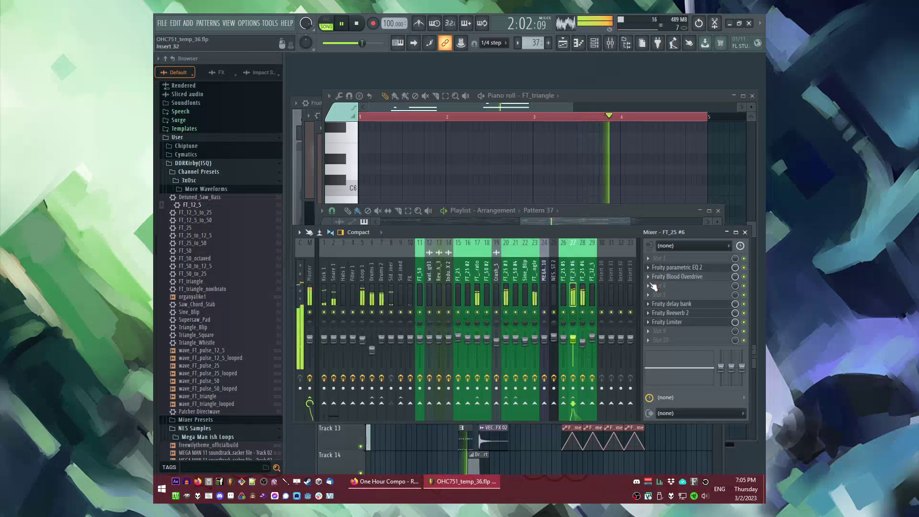
left_click(677, 267)
left_click_drag(402, 252, 394, 252)
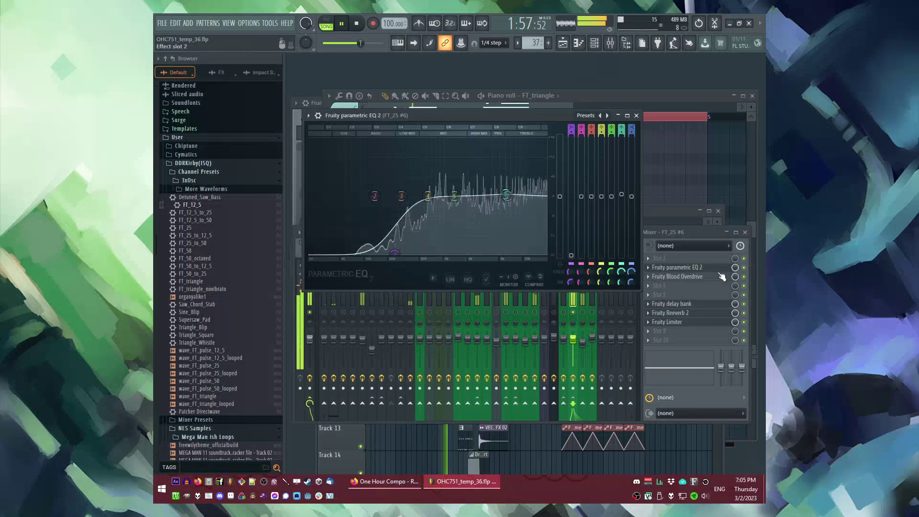
Step: Set Fruity Blood Overdrive's mix level on the FT_25 #6 mixer track to 70% while replaying from bar 46
left_click(689, 277)
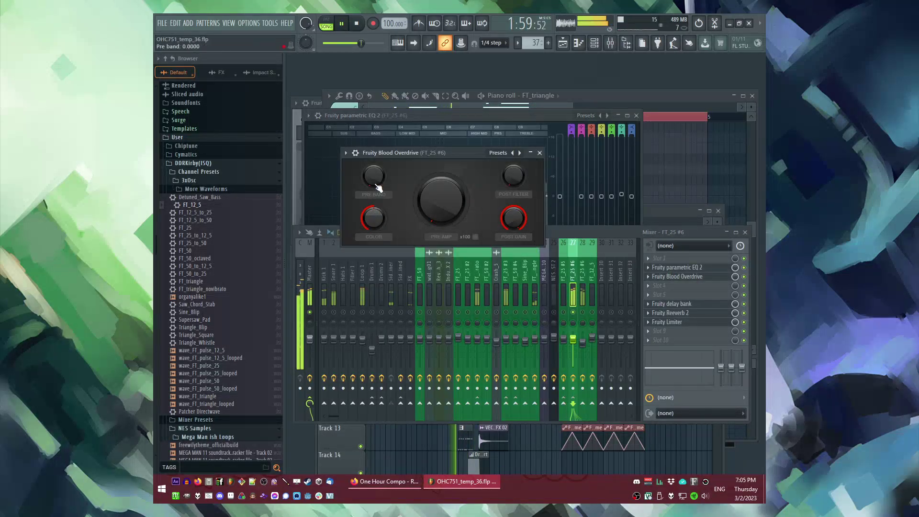
left_click_drag(735, 276, 735, 283)
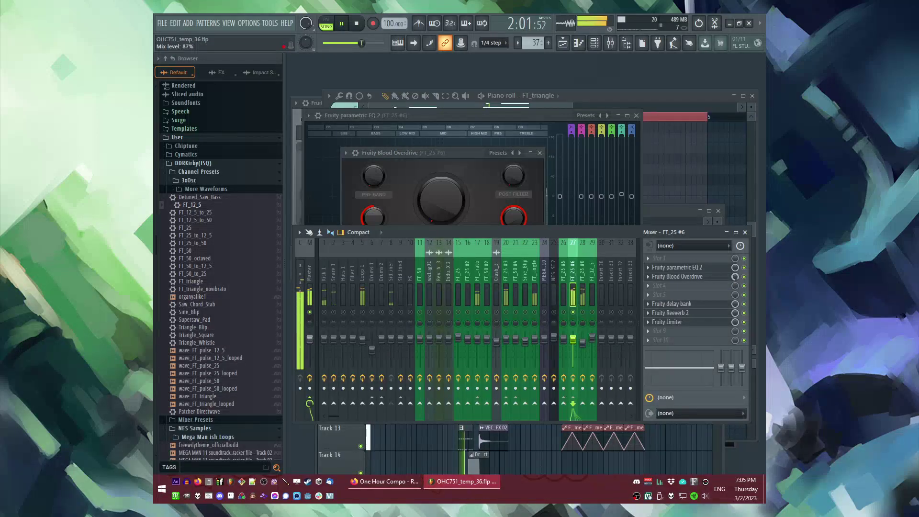
left_click(378, 191)
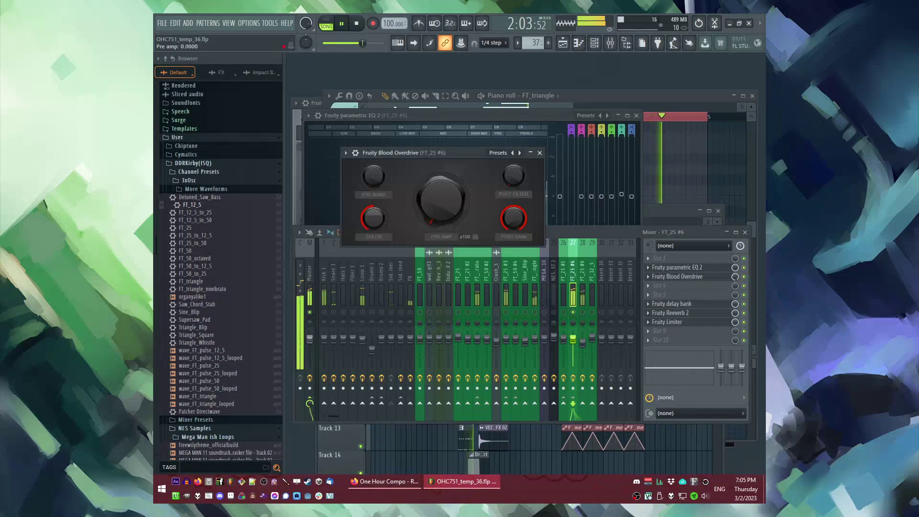
key("F5")
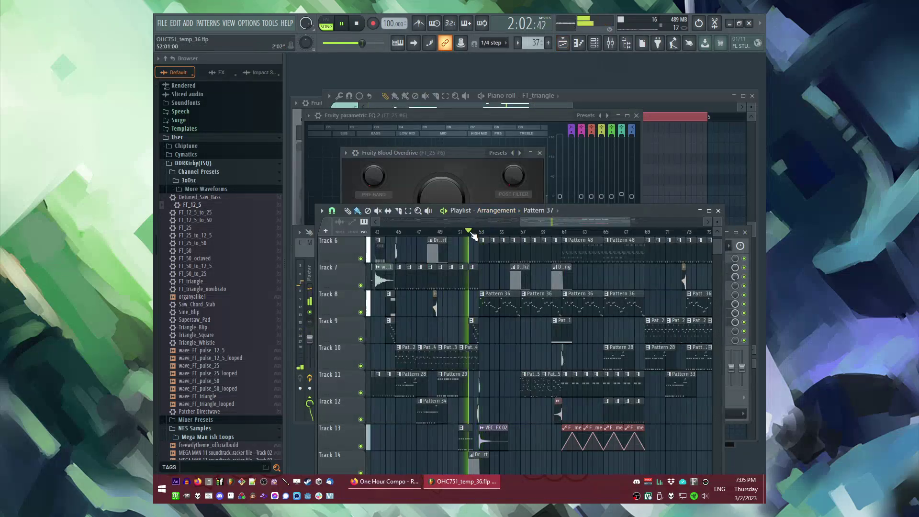
key("F9")
key("F7")
key("F5")
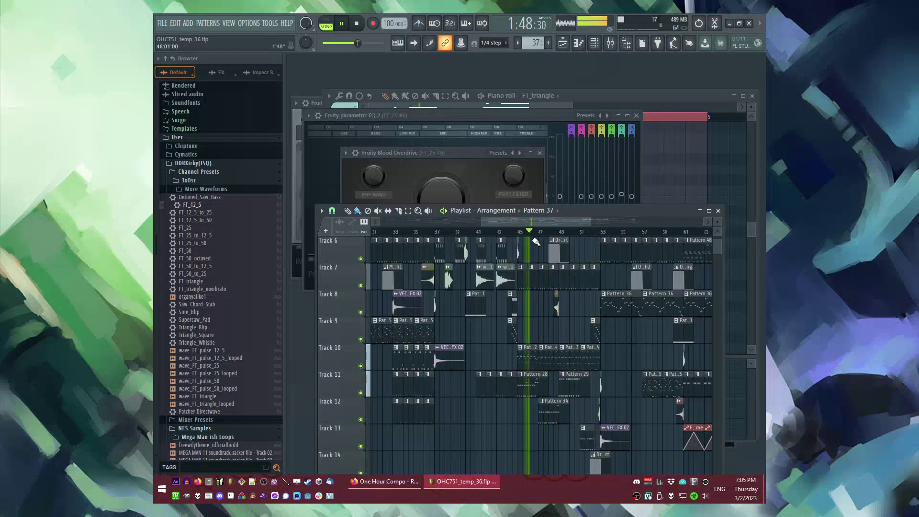
key("F9")
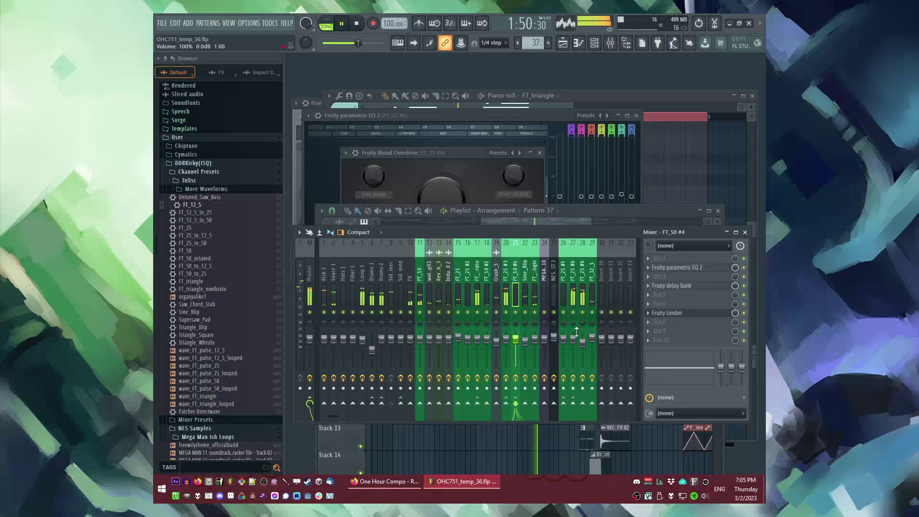
left_click(576, 286)
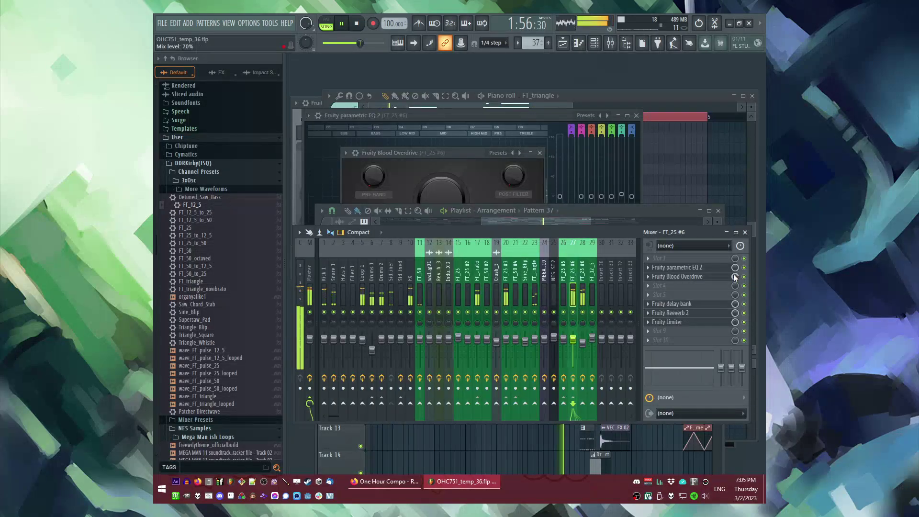
Step: Check the FT_triangle mixer track, set the FT_25 #3 track's volume to 96% and replay from bar 46
key("F5")
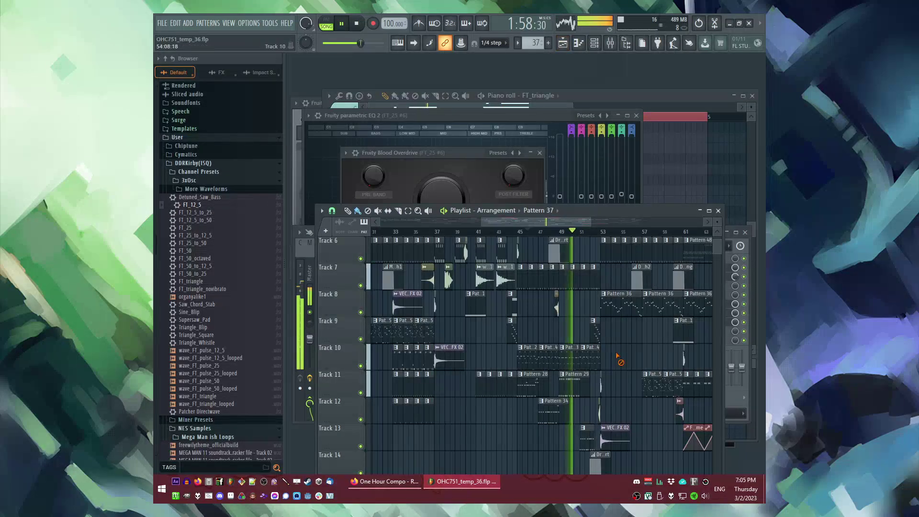
scroll(617, 356, "up", 5)
scroll(598, 311, "down", 2, "ctrl")
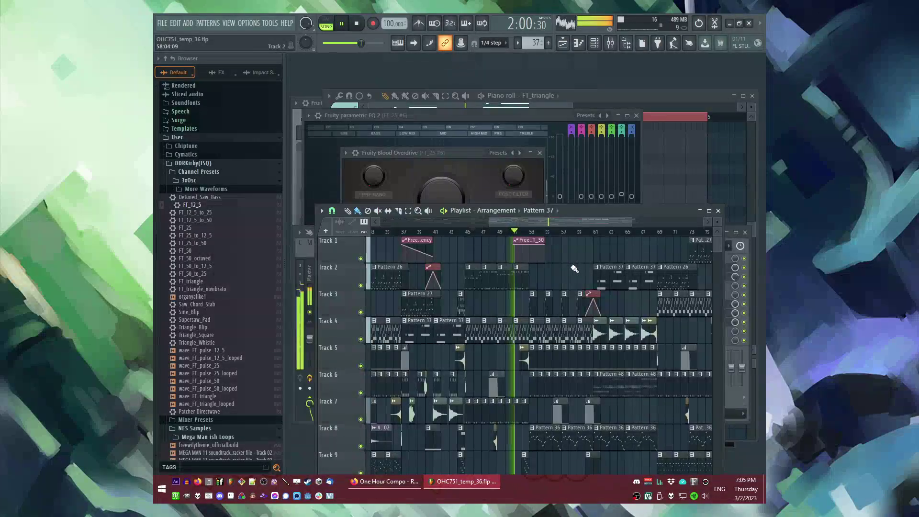
key("F9")
left_click(535, 289)
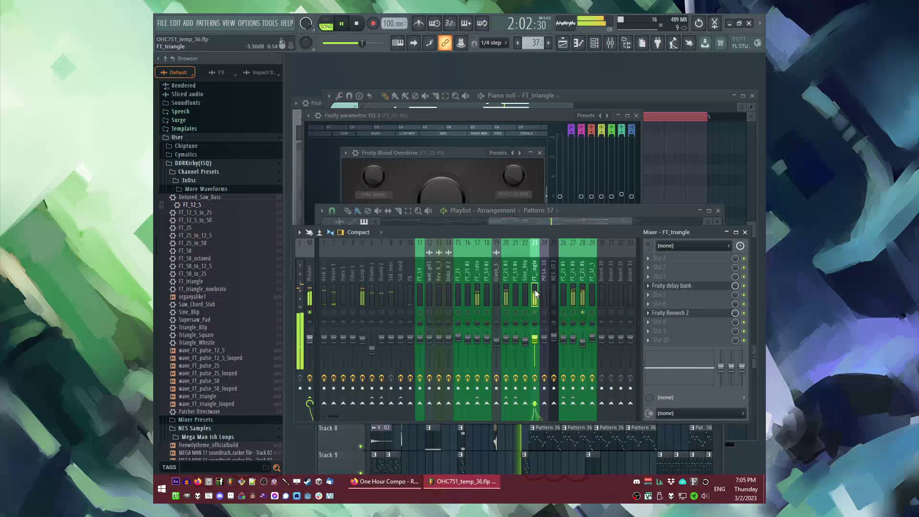
left_click(506, 289)
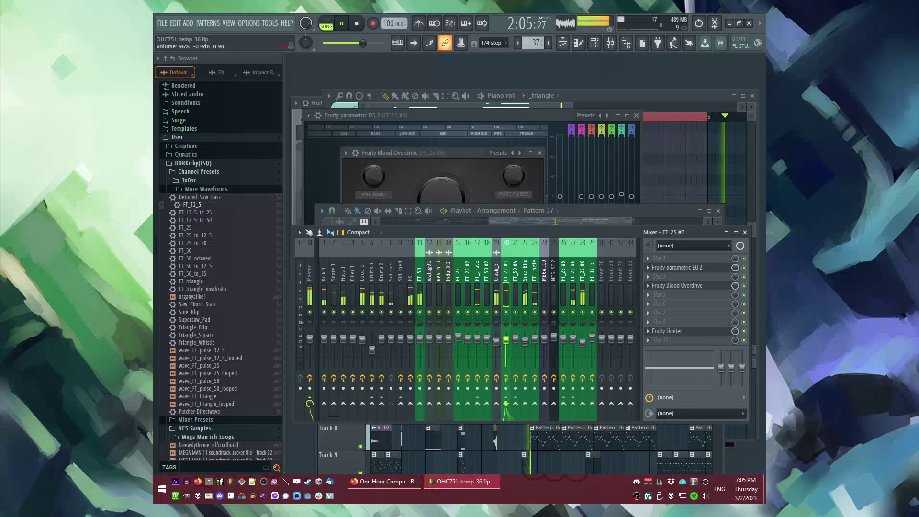
key("space")
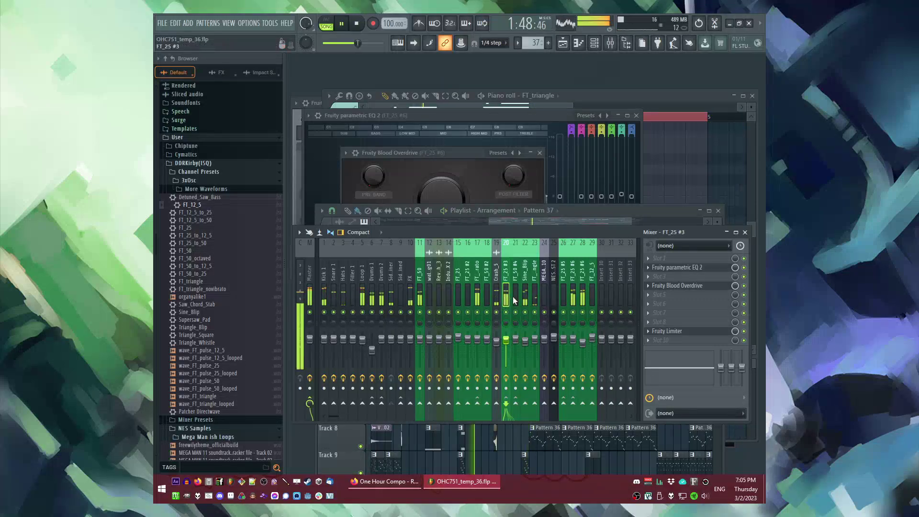
Step: Extend the Pattern 34 clip at bar 51 on Track 13 to a length of 1:15:00 and save the project as OHC751_temp_37.flp
key("F5")
scroll(503, 239, "down", 3)
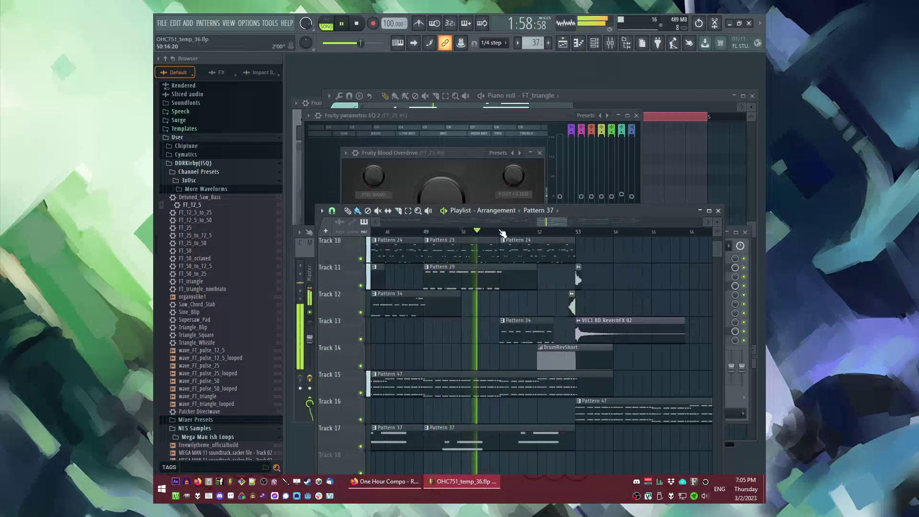
scroll(503, 239, "left", 1)
left_click_drag(553, 335, 587, 336)
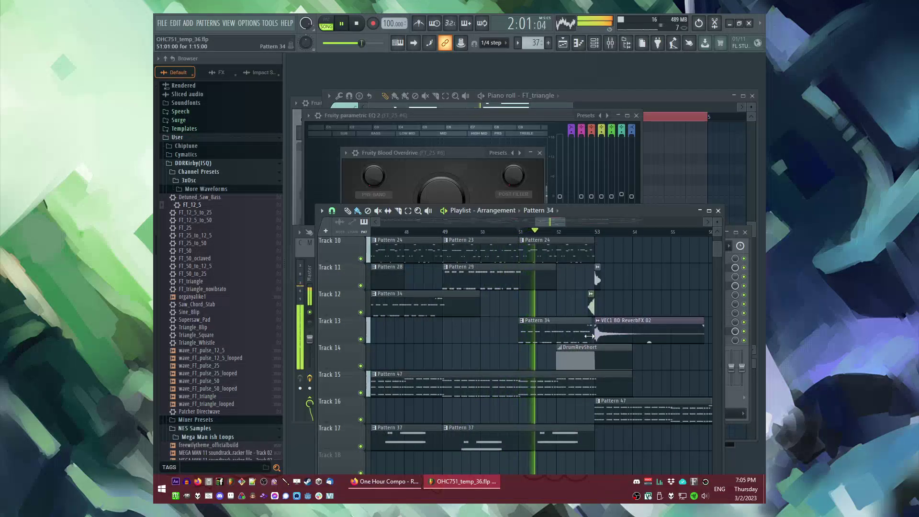
scroll(593, 335, "up", 3)
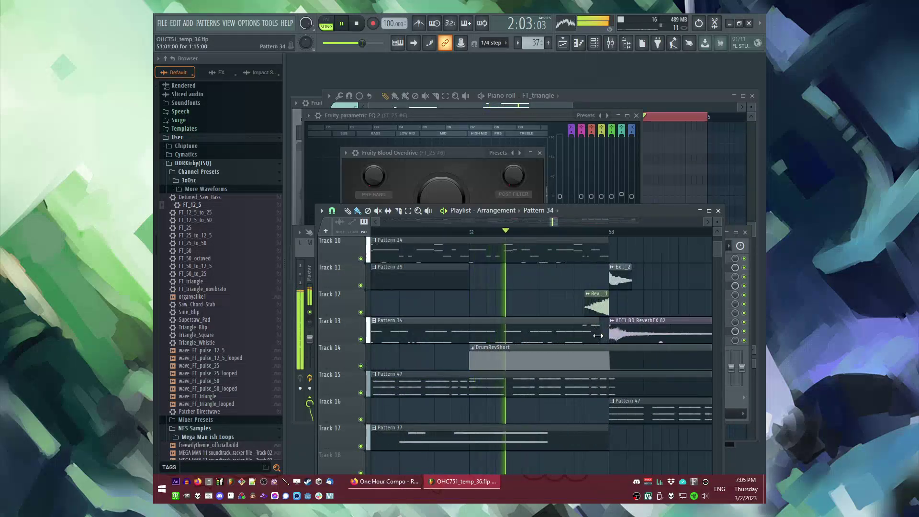
scroll(523, 288, "down", 3)
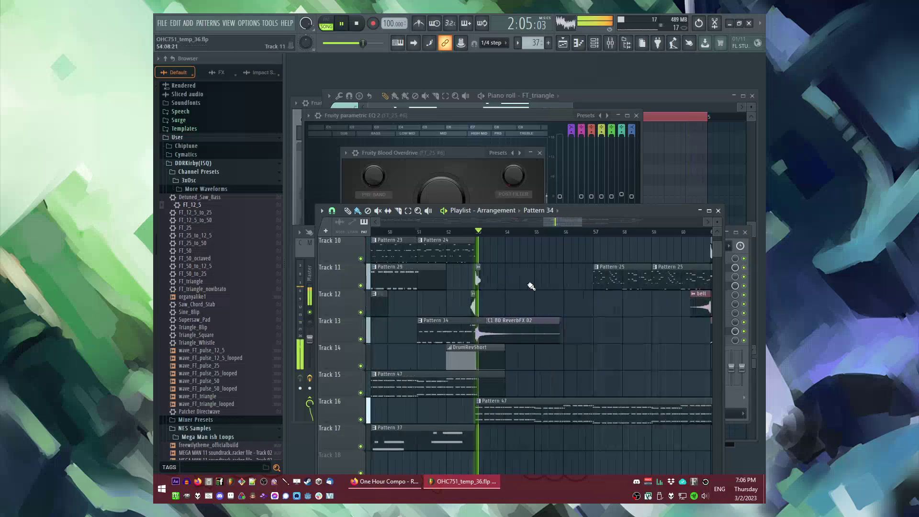
key("ctrl+n")
Step: Play from bar 61 and set the minimum output level of the FT_12_5 channel volume automation clip to 33%
scroll(523, 288, "up", 5)
scroll(479, 334, "down", 3)
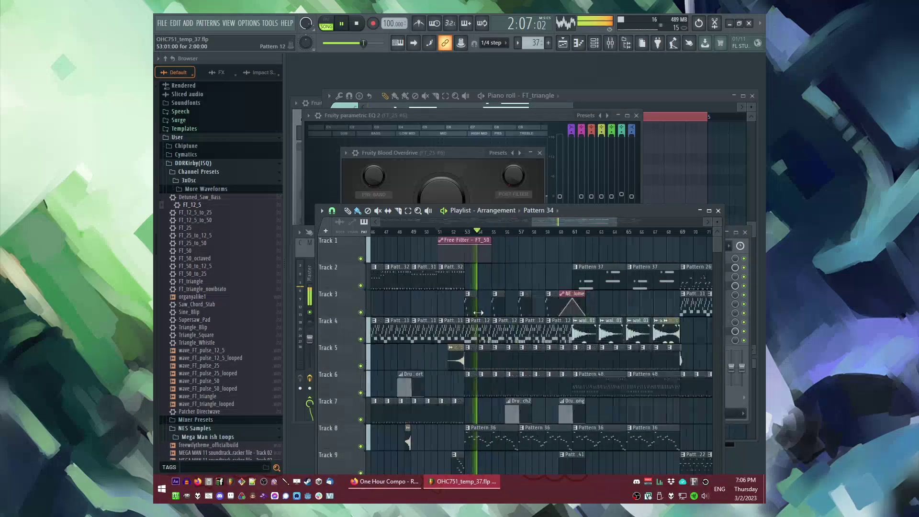
left_click(555, 235)
left_click(559, 233)
scroll(560, 234, "right", 1)
scroll(427, 238, "down", 1)
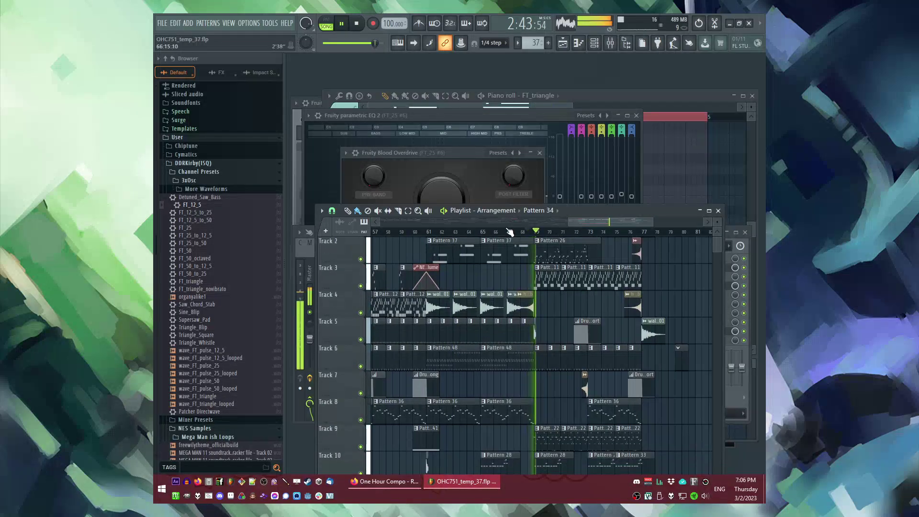
left_click(426, 234)
scroll(445, 335, "down", 7)
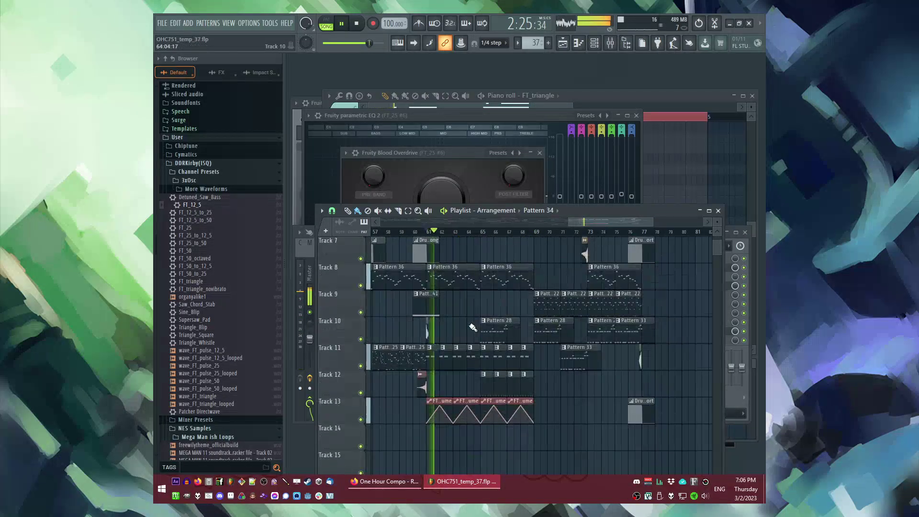
double_click(444, 348)
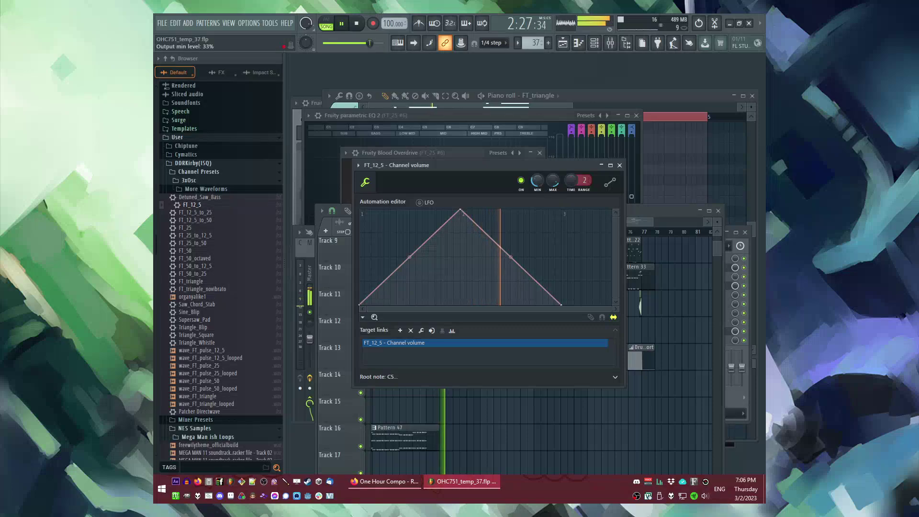
left_click(619, 166)
Step: Find the FT_12_5 channel used by Pattern 48 and raise its mixer track's volume to 105% (1.2 dB)
scroll(571, 336, "up", 6)
scroll(526, 349, "up", 3, "ctrl")
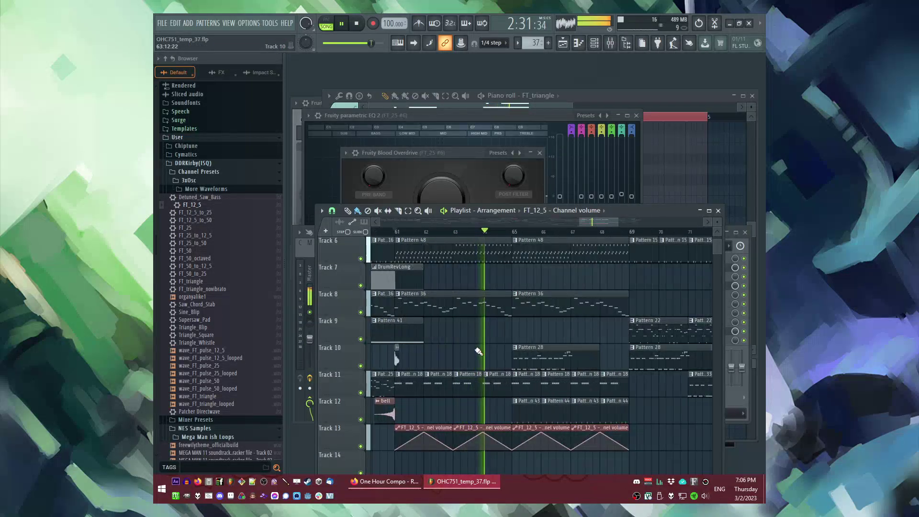
scroll(493, 365, "down", 5)
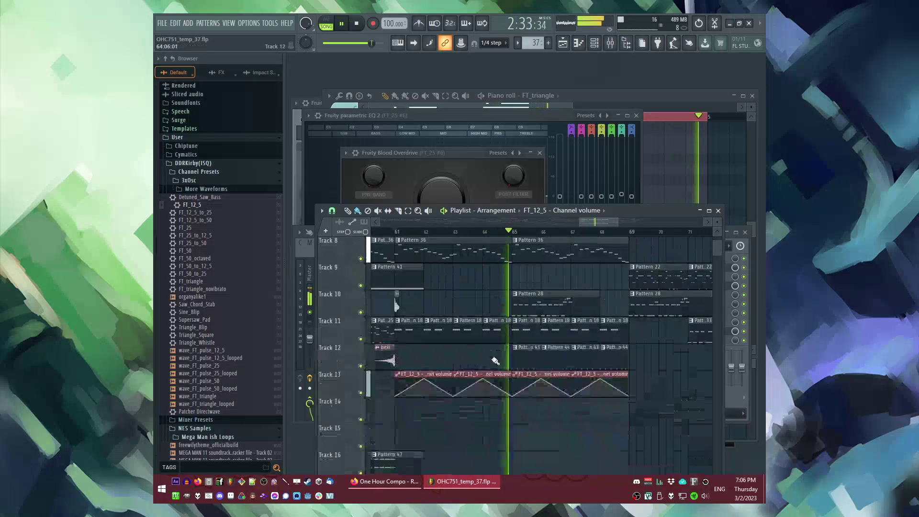
scroll(481, 321, "up", 3)
key("F7")
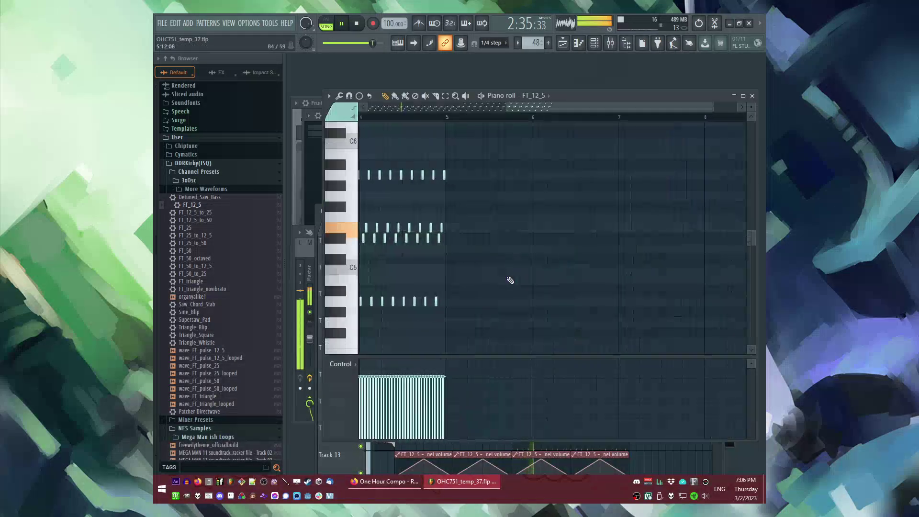
key("F6")
left_click(396, 459)
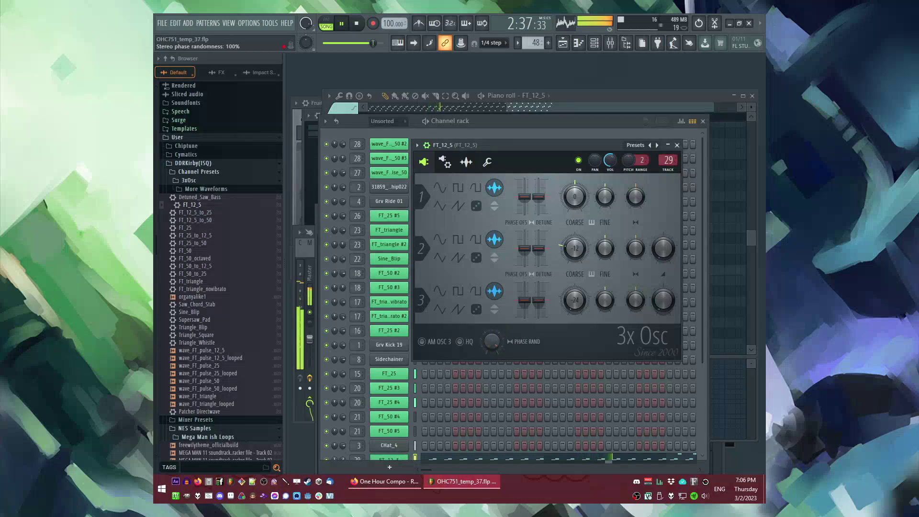
key("F9")
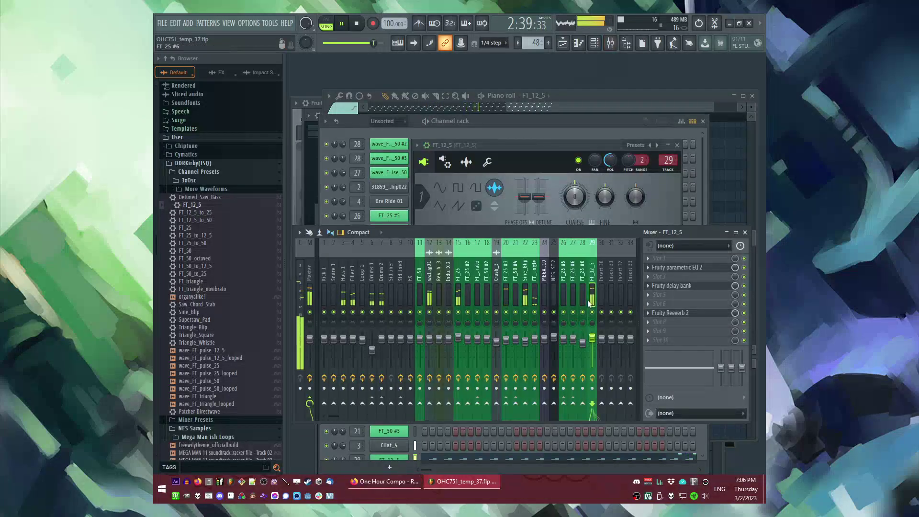
left_click_drag(601, 339, 601, 332)
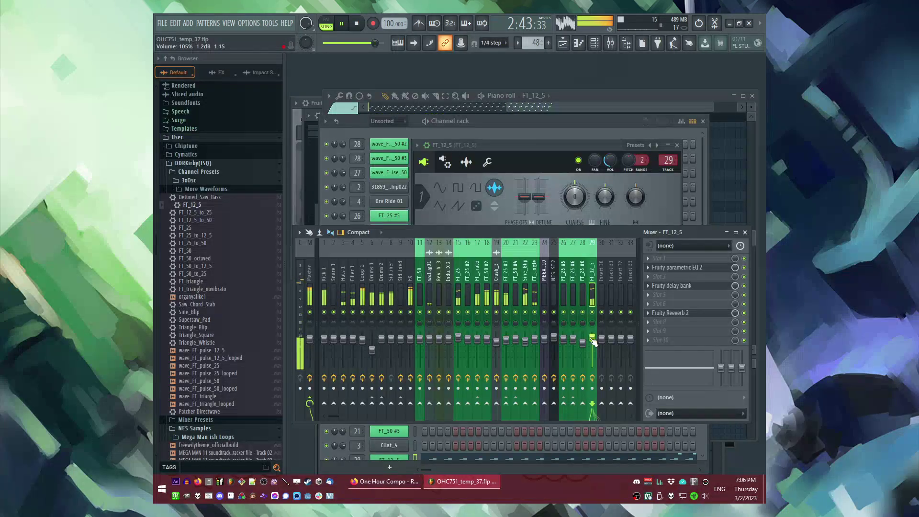
Step: Play from bar 65, delete the Pattern 28 clip at bar 65 on Track 10 and save the project as OHC751_temp_38.flp
key("F5")
left_click(513, 233)
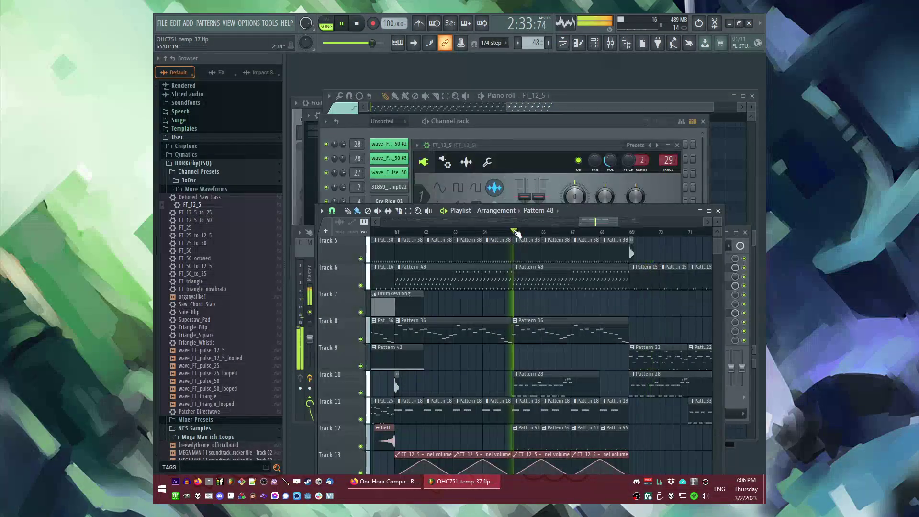
scroll(496, 306, "up", 2)
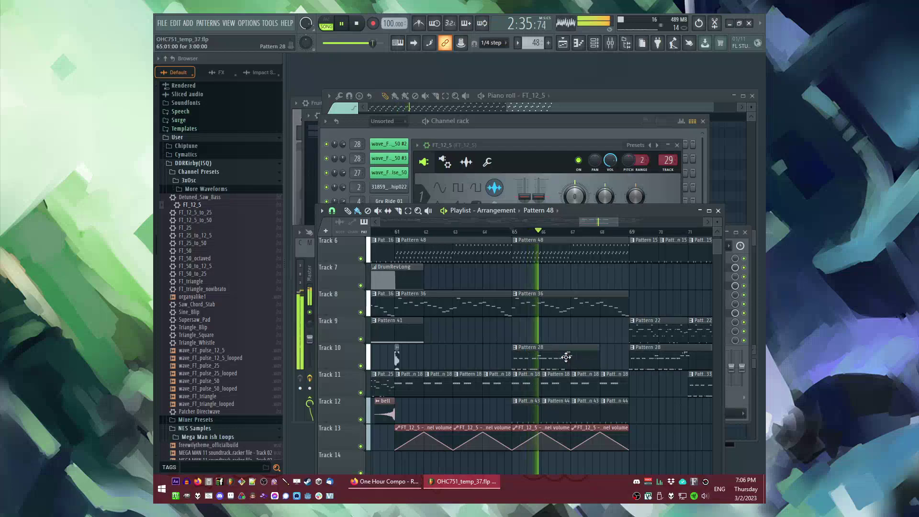
scroll(511, 352, "down", 2)
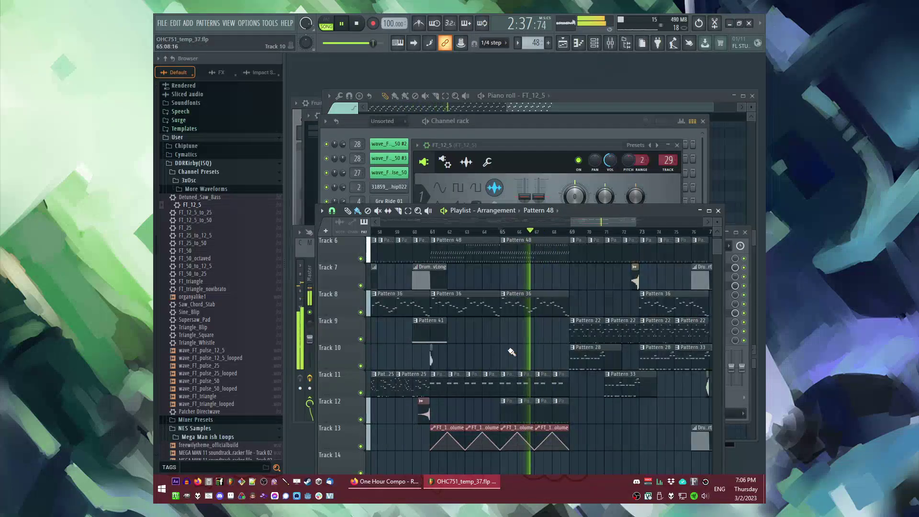
scroll(523, 351, "up", 3)
scroll(535, 364, "up", 1)
scroll(547, 268, "down", 2)
scroll(538, 381, "up", 4)
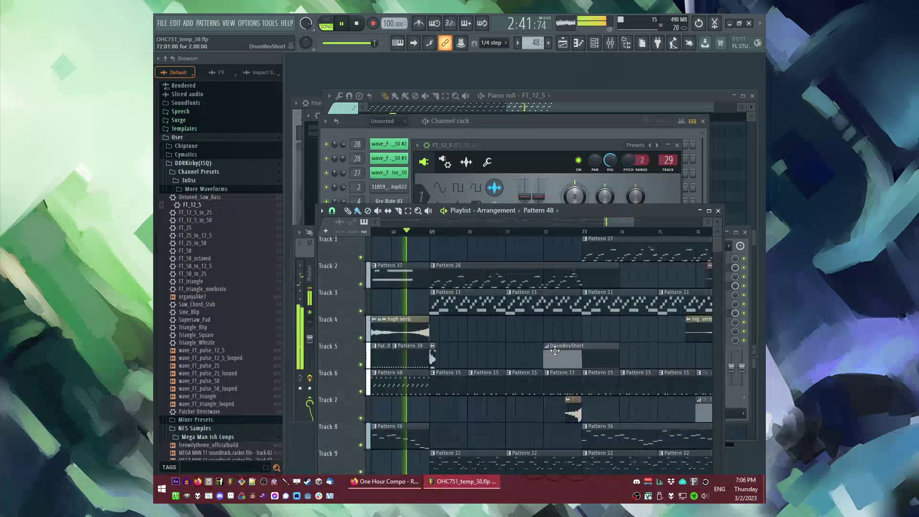
scroll(539, 381, "down", 4)
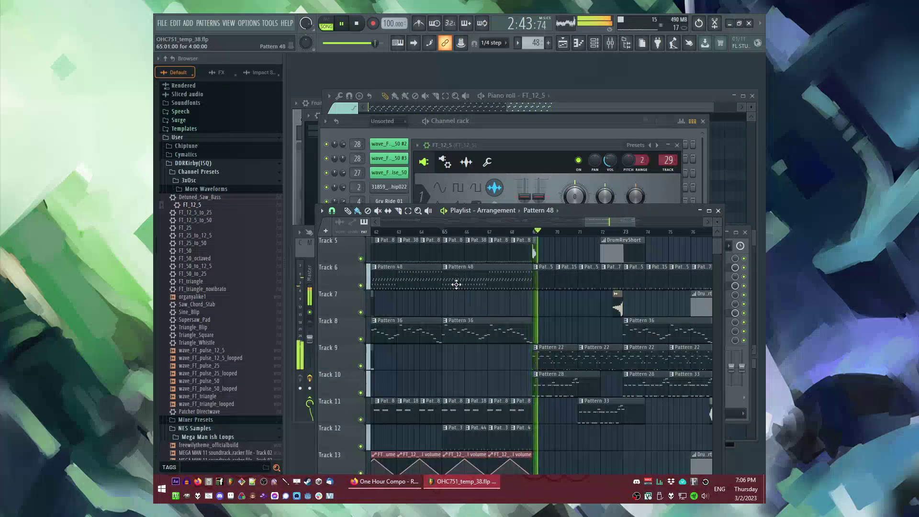
Step: Replay from bar 65 and bend the straight slopes of the FT_12_5 channel volume automation on Track 13 into upward-bulging curves
key("space")
scroll(510, 392, "down", 3)
left_click_drag(493, 389, 494, 380)
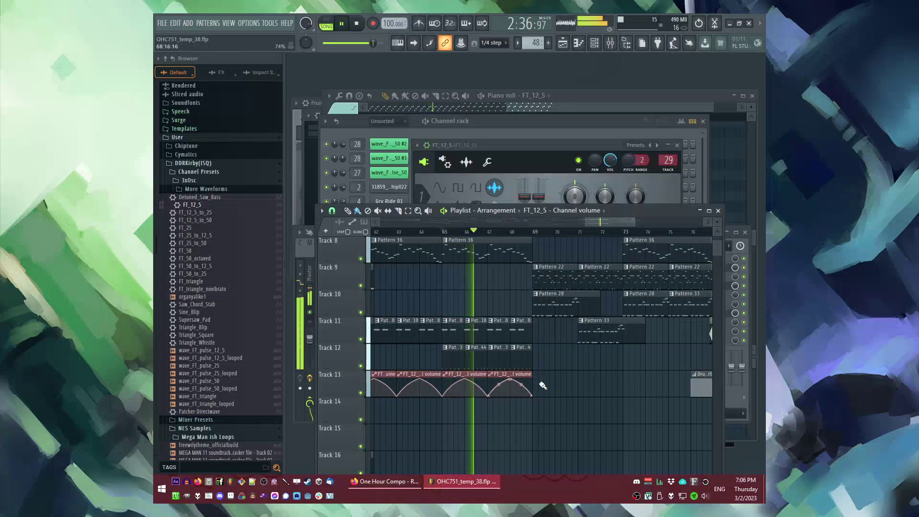
Step: Copy the Pattern 41 clip and NES VST 2 channel volume automation from around bar 40 to bar 68 on Tracks 8 and 2
scroll(581, 381, "up", 4)
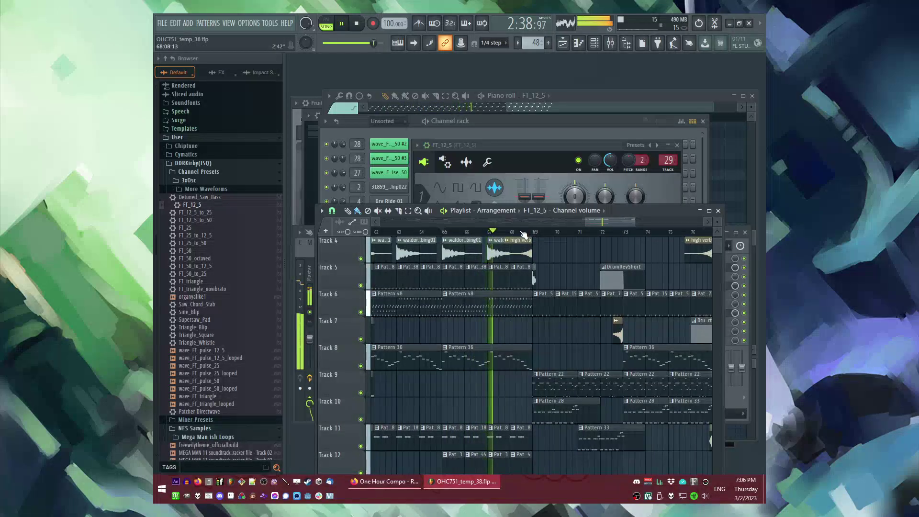
scroll(571, 347, "up", 3)
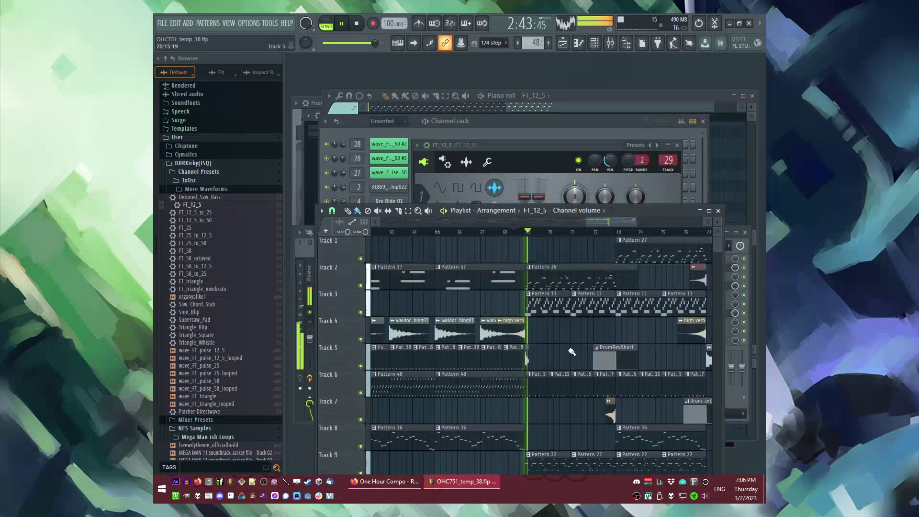
scroll(579, 320, "up", 4)
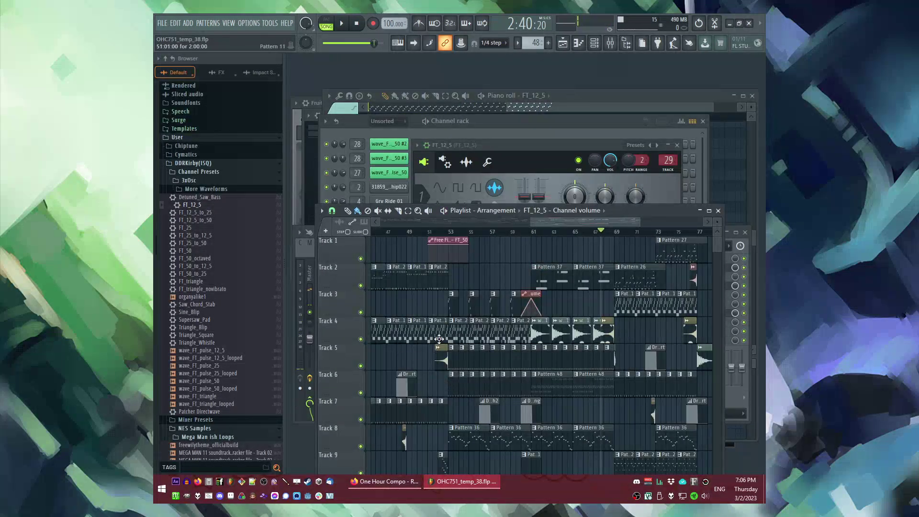
scroll(551, 363, "left", 6)
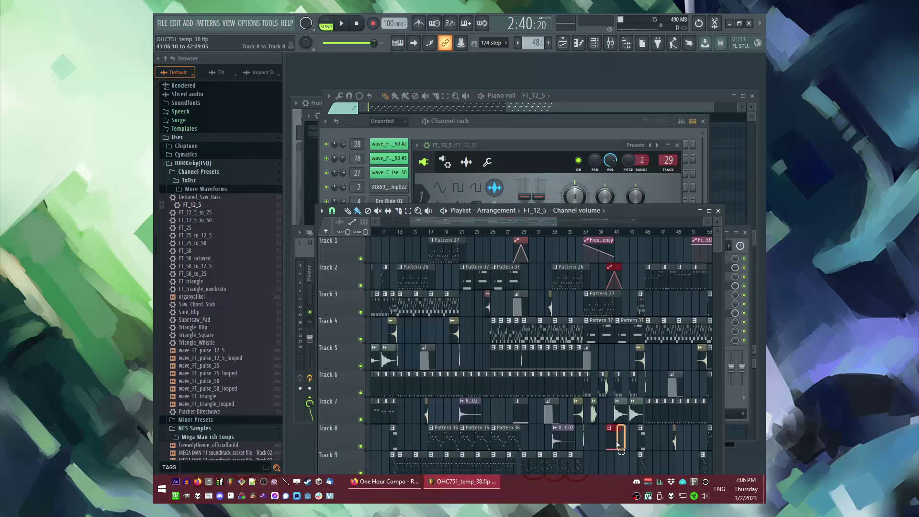
scroll(555, 377, "up", 4)
key("space")
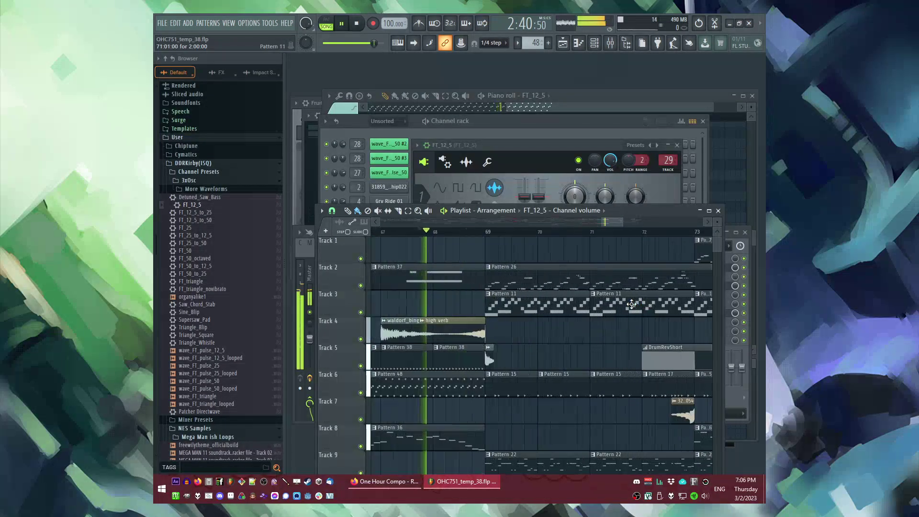
key("ctrl+z")
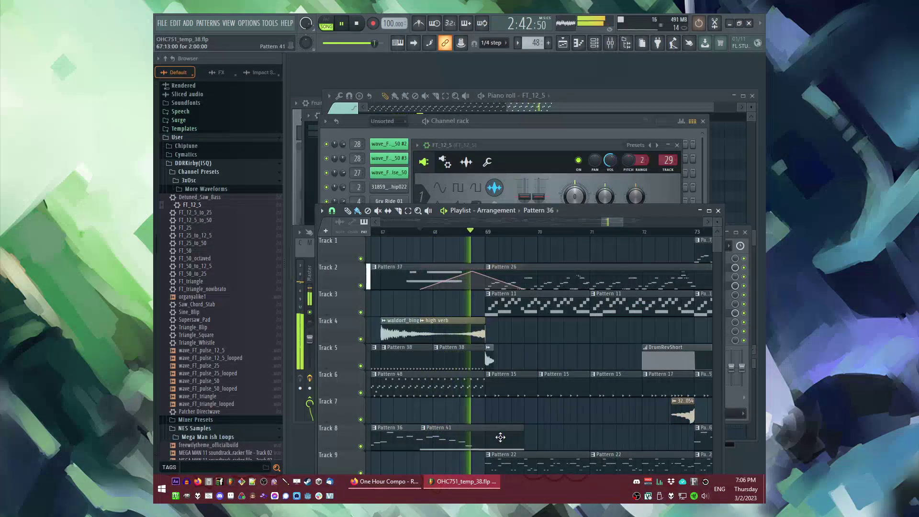
key("ctrl+z")
key("ctrl+shift+z")
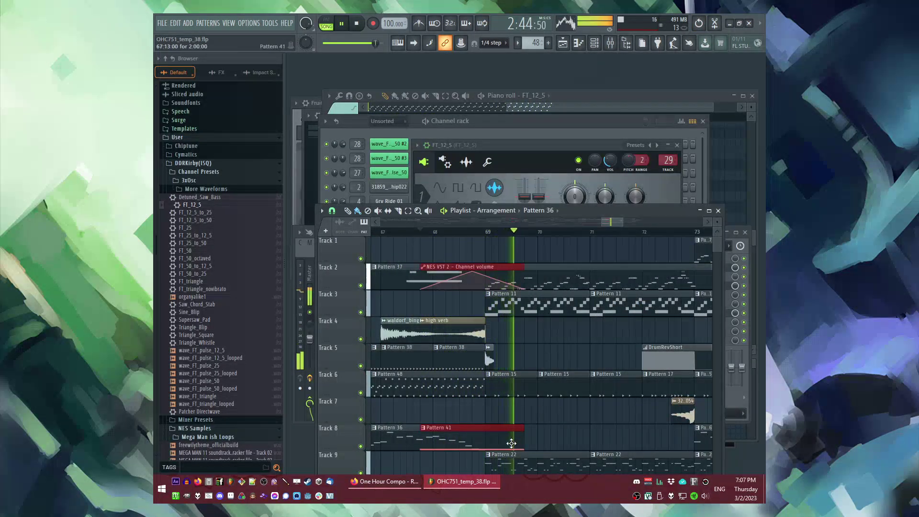
left_click_drag(511, 444, 525, 444)
left_click(534, 253)
Step: Copy the Pattern 21 clip from bar 52 to bar 68 on Track 10 and save the project as OHC751_temp_39.flp
scroll(535, 249, "down", 3)
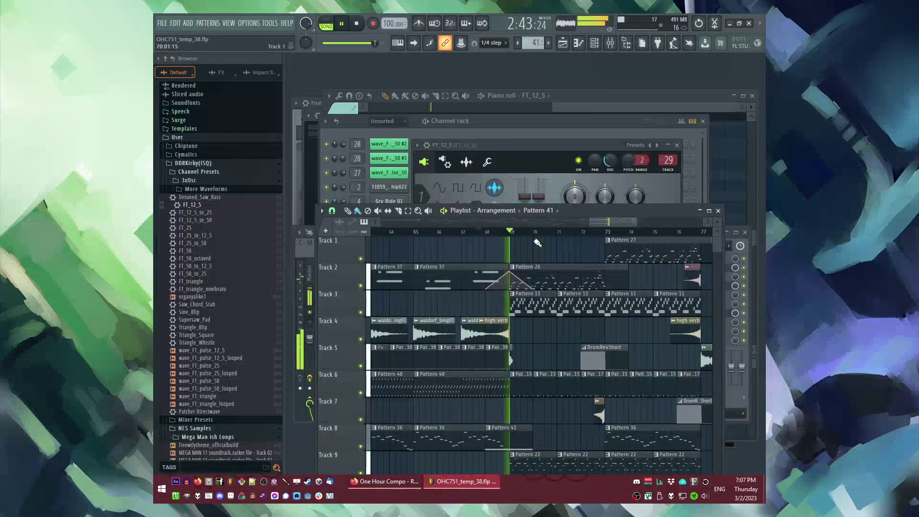
scroll(527, 268, "down", 4)
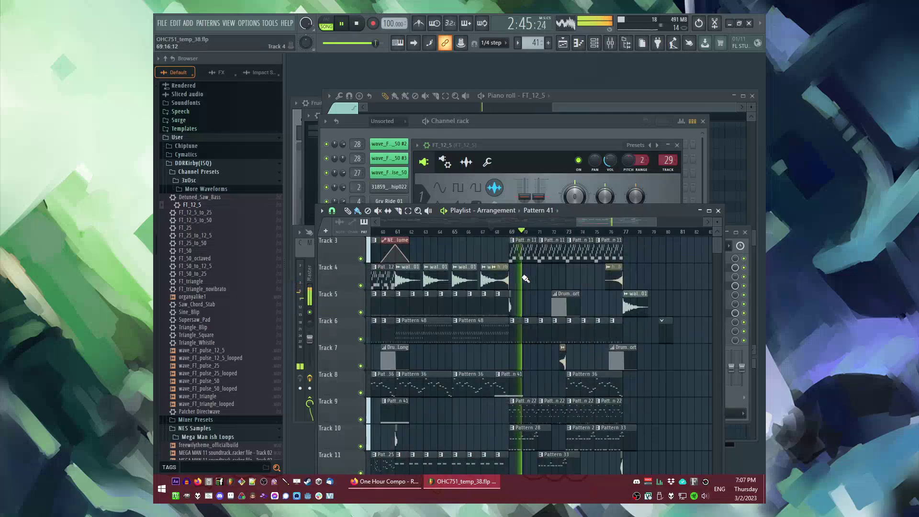
scroll(561, 307, "down", 5)
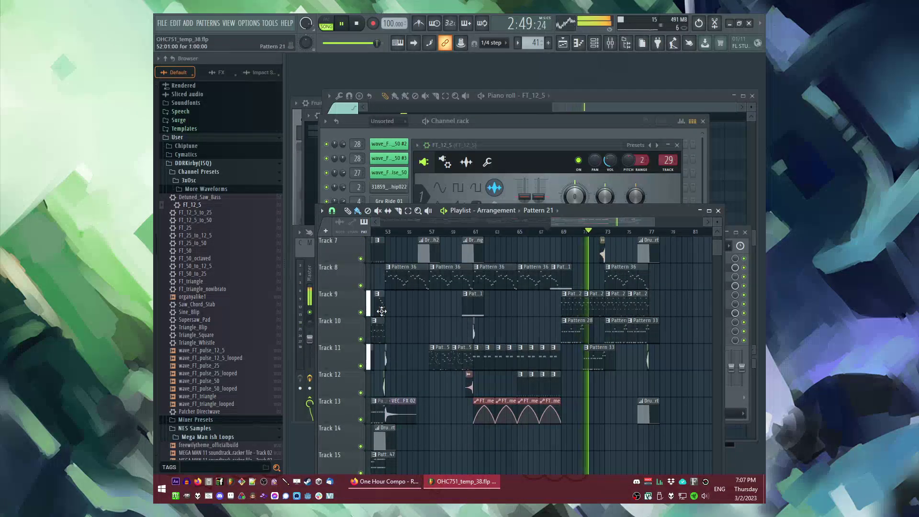
scroll(549, 335, "up", 4)
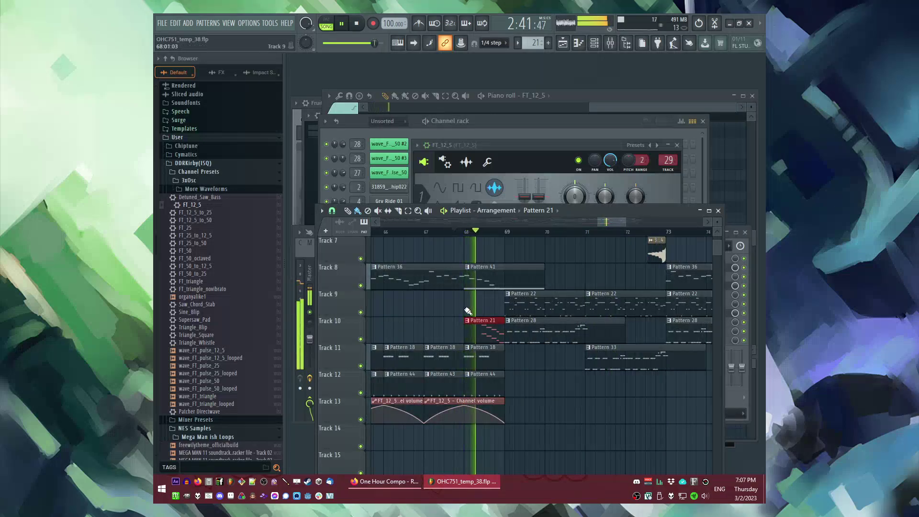
scroll(587, 413, "up", 5)
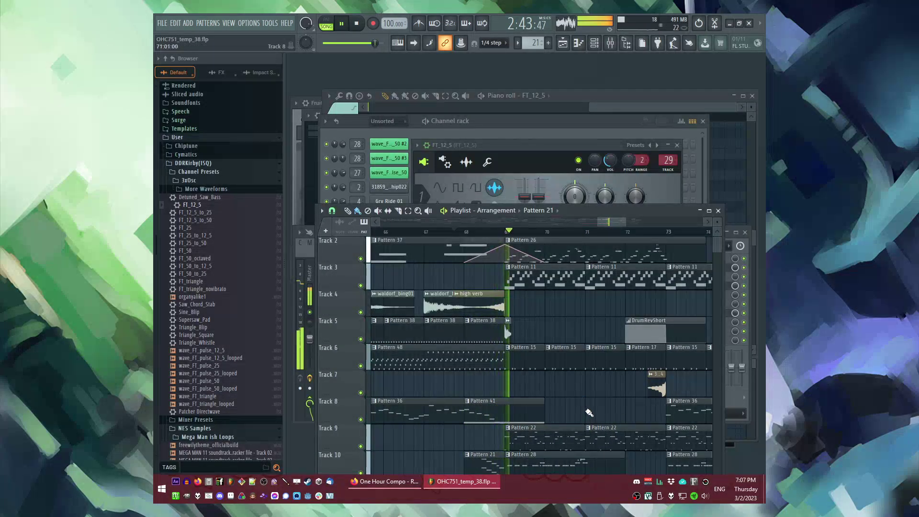
scroll(596, 404, "up", 1)
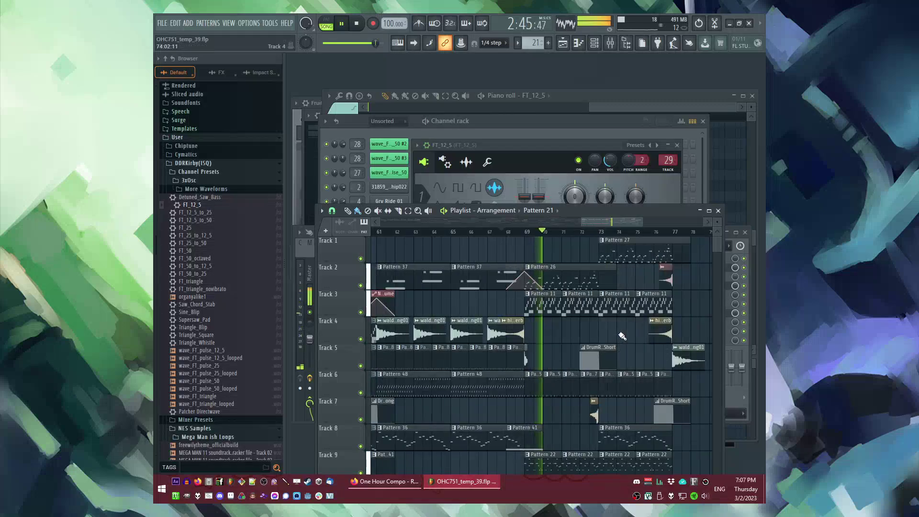
Step: Play on through bar 73 and delete the Pattern 36 clip at bar 73 on Track 8
scroll(526, 316, "down", 1)
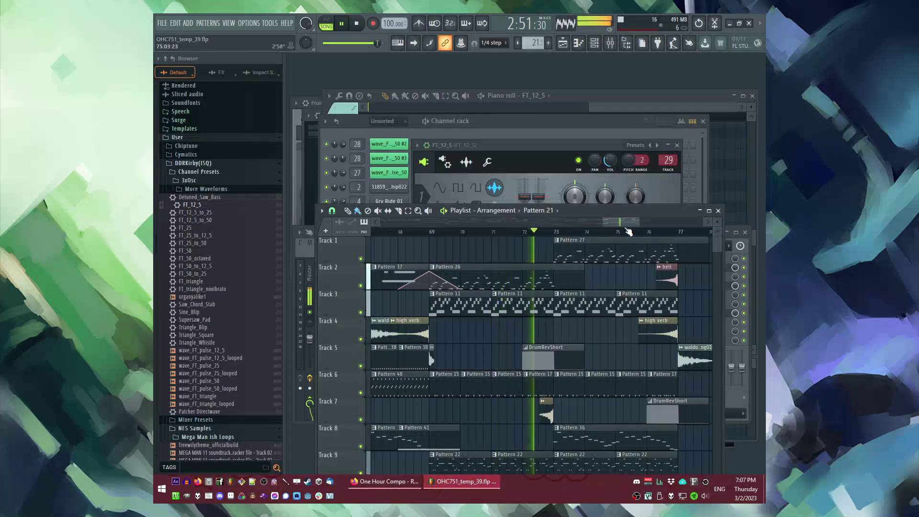
left_click_drag(618, 223, 627, 222)
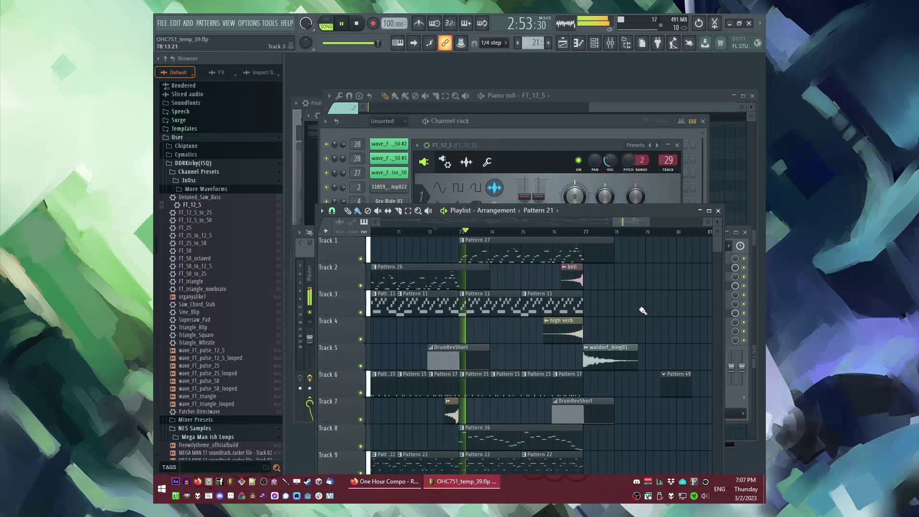
scroll(622, 313, "down", 3)
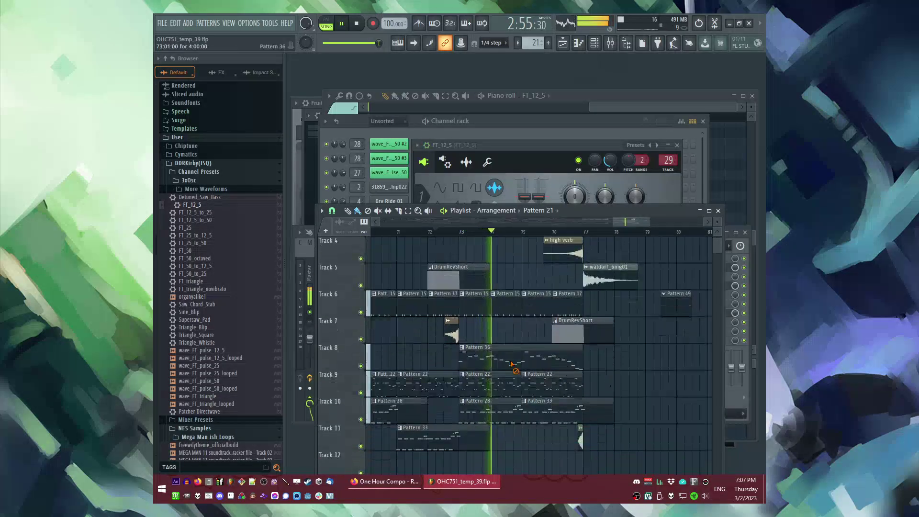
scroll(517, 360, "up", 3)
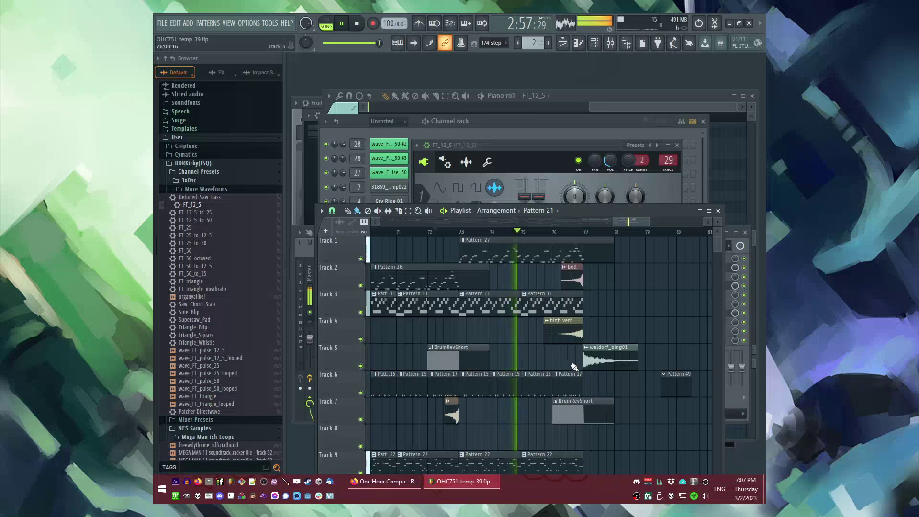
Step: Add Pattern 38 clips on Track 14 from bar 69 to bar 77 and a Pattern 44 clip at bar 73 on Track 12
scroll(569, 367, "down", 3)
scroll(440, 361, "down", 7)
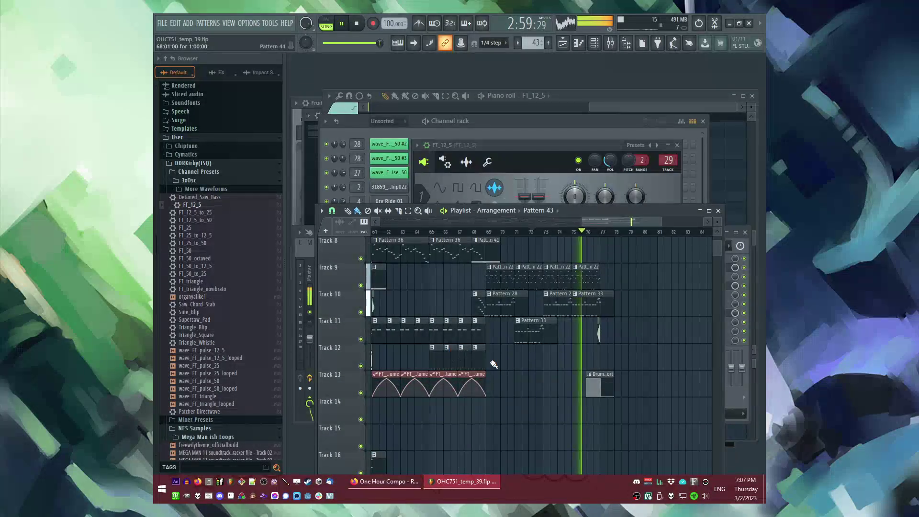
scroll(557, 369, "up", 5)
scroll(451, 345, "down", 2)
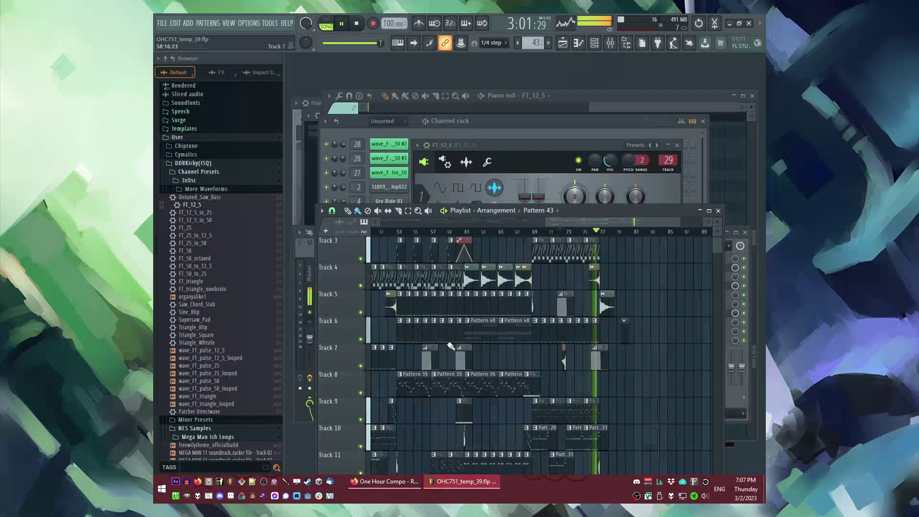
scroll(469, 307, "down", 5)
scroll(451, 401, "up", 2)
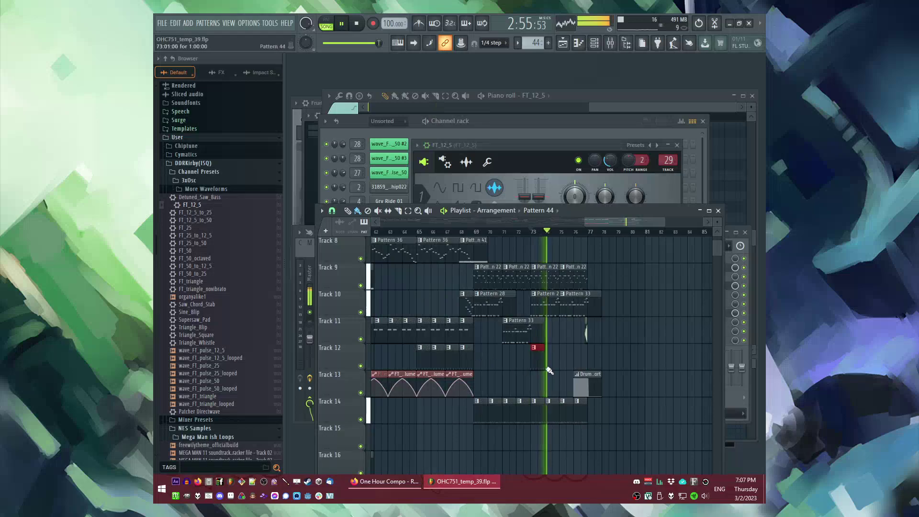
Step: Replay from bar 73 and extend the Pattern 44 clips along Track 12 towards bar 77
scroll(518, 352, "up", 2)
scroll(522, 352, "down", 1)
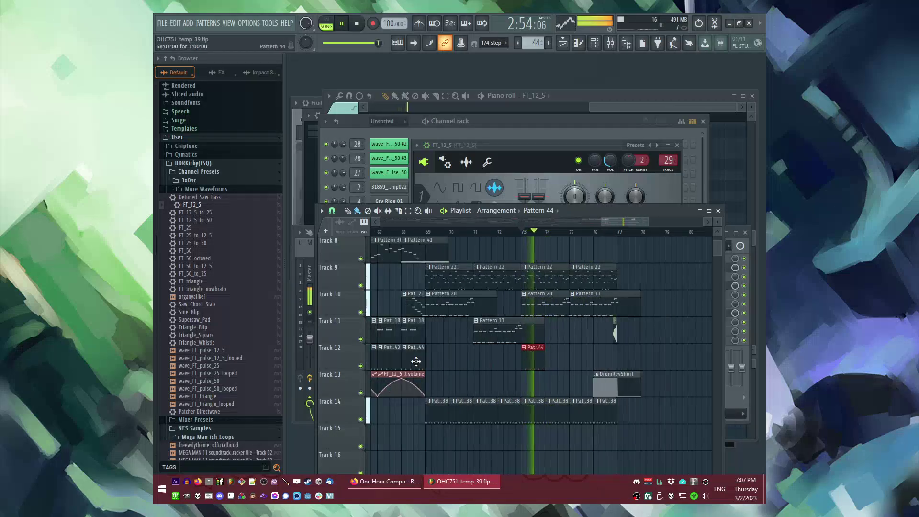
scroll(540, 351, "up", 1)
left_click_drag(540, 351, 612, 351)
Step: Play through the ending, save the project as OHC751_temp_40.flp and replay the song from bar 1
scroll(588, 240, "up", 7)
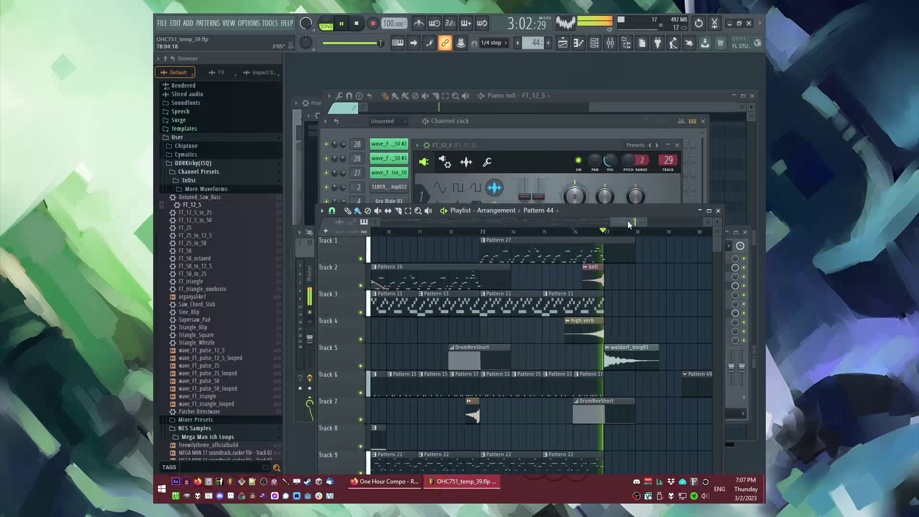
left_click_drag(628, 221, 642, 223)
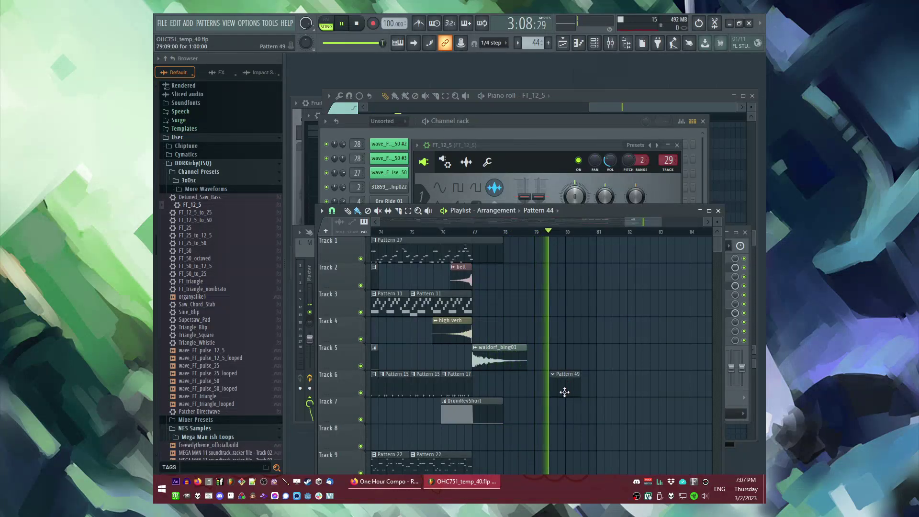
left_click_drag(643, 221, 426, 232)
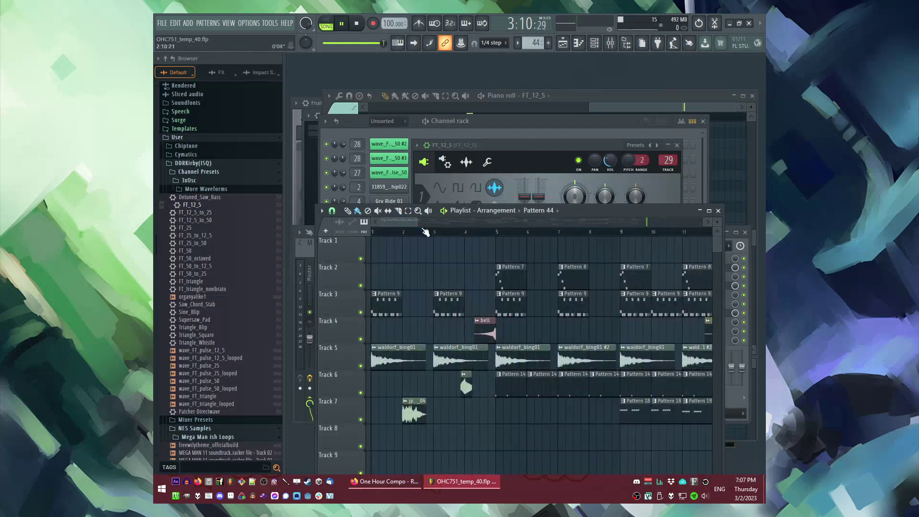
key("space")
scroll(466, 327, "down", 5)
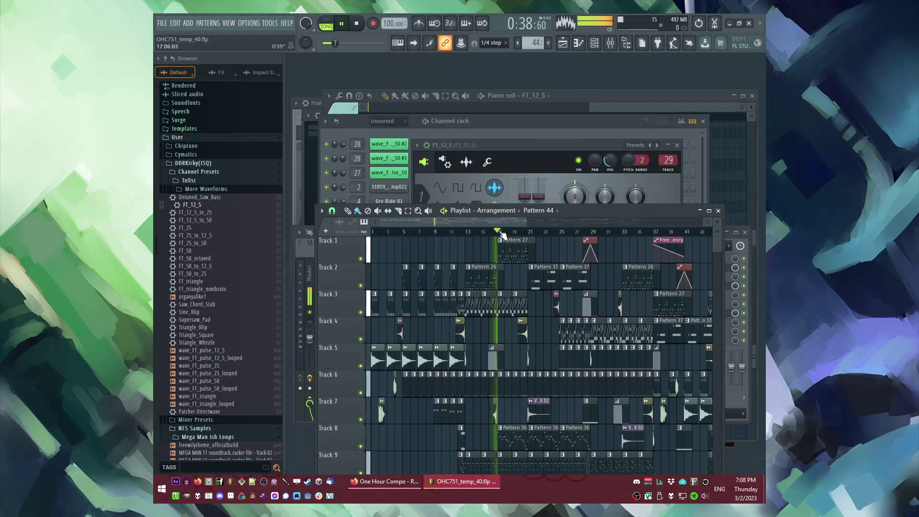
Step: Open iZotope Ozone 5 on the Master mixer track, close its Preset Manager and move the plugin window slightly higher
left_click(307, 141)
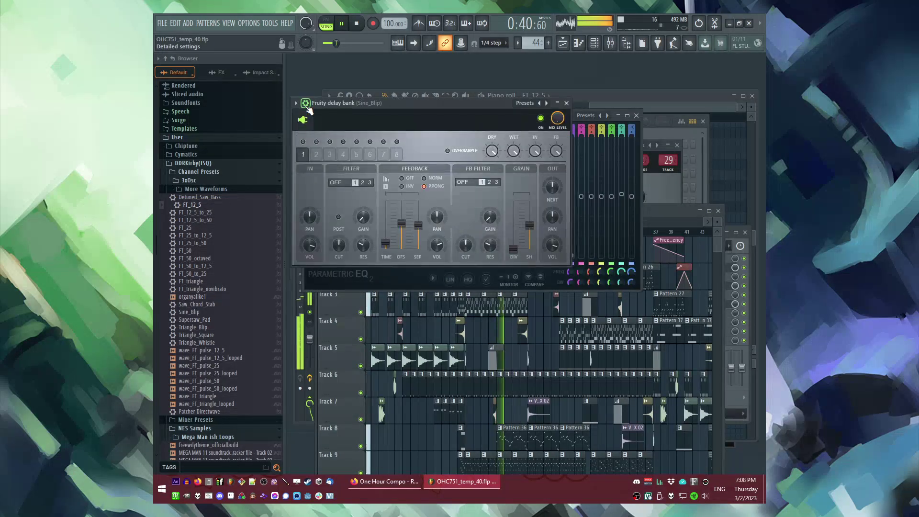
left_click(312, 291)
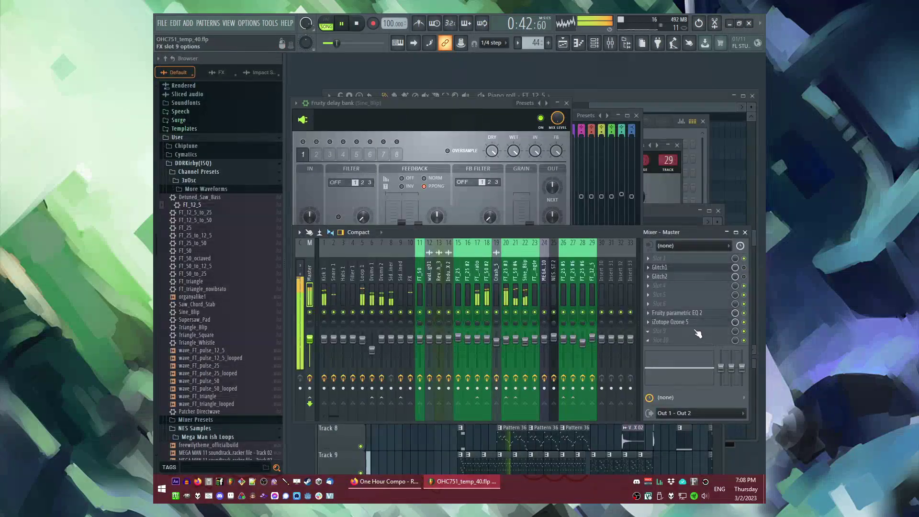
left_click(691, 324)
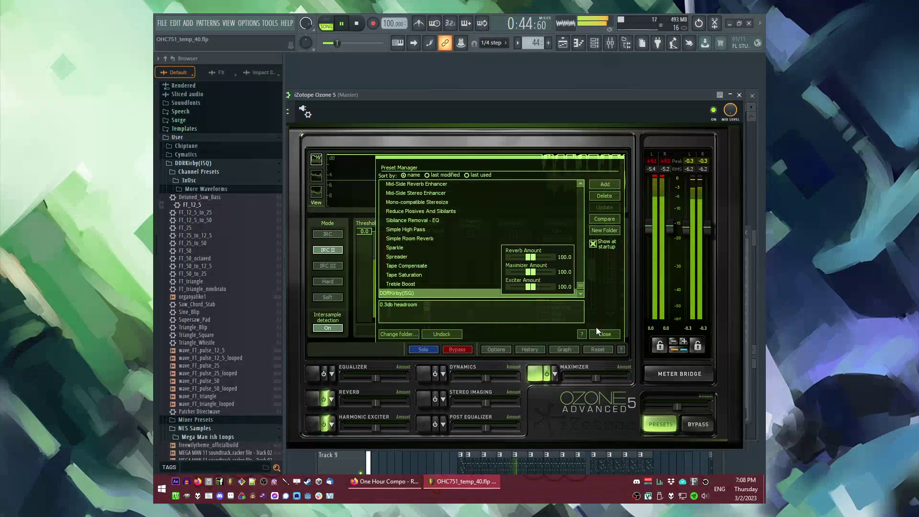
left_click(597, 333)
left_click_drag(495, 93, 495, 80)
key("F9")
key("F9")
key("F9")
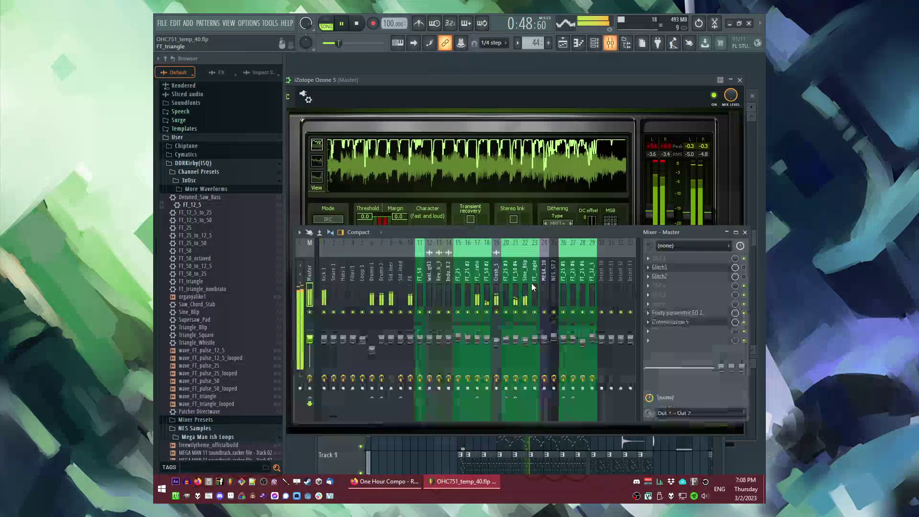
Step: Play passages at several points of the arrangement up to about bar 49 and examine the master levels in Ozone 5
key("F5")
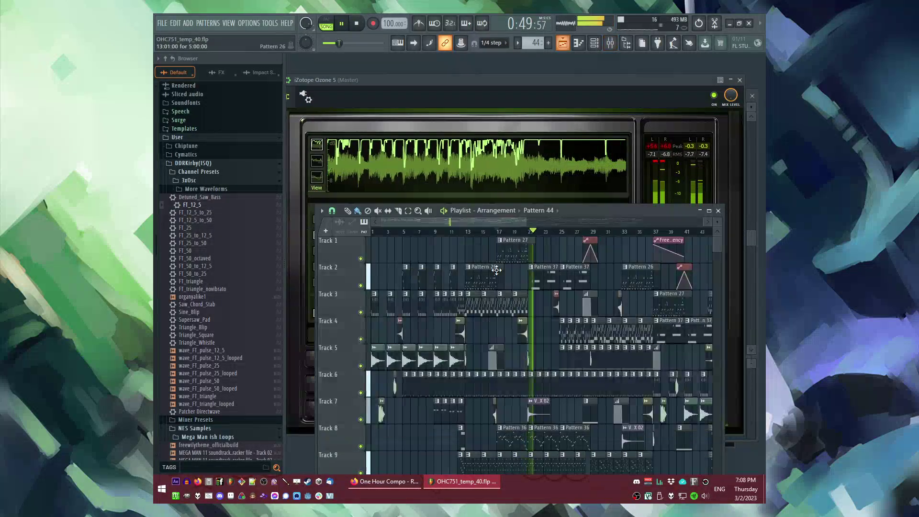
left_click(567, 231)
left_click(615, 232)
left_click(646, 231)
left_click_drag(490, 222, 531, 223)
left_click(460, 232)
scroll(456, 266, "down", 2)
left_click_drag(512, 224, 604, 222)
left_click(565, 232)
key("space")
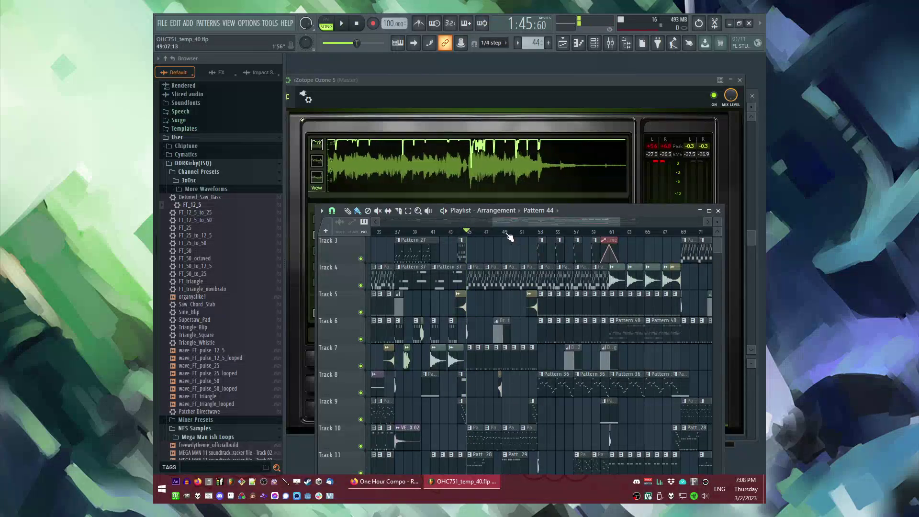
left_click(506, 233)
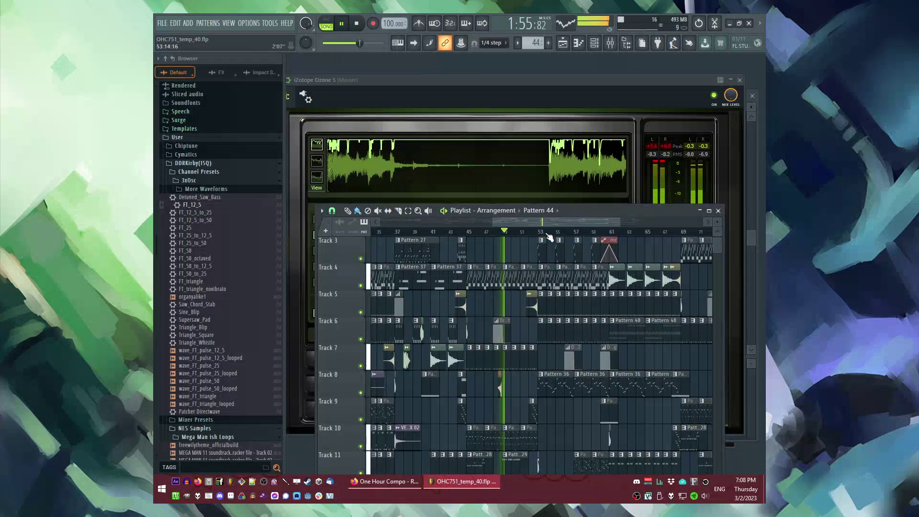
scroll(517, 269, "up", 3)
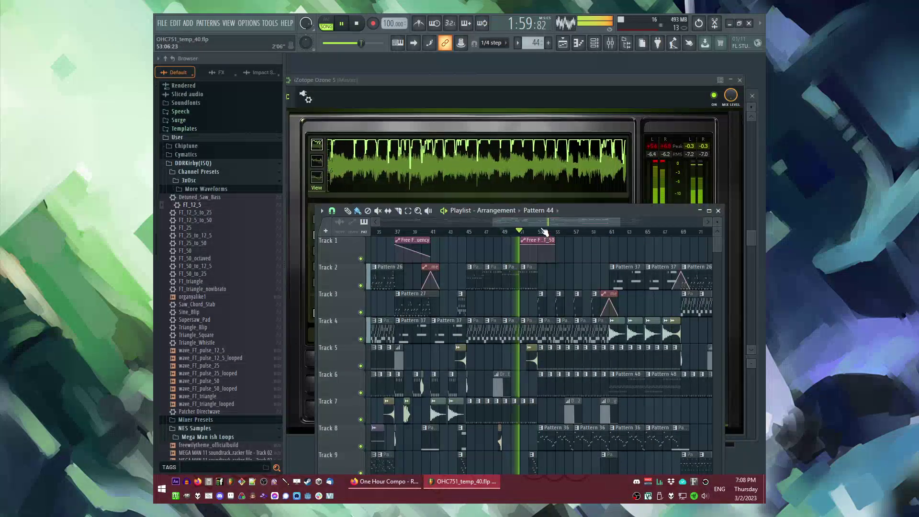
Step: Adjust the compressor threshold of the Fruity Limiter on the FT_25 #6 mixer track while the section around bar 51 plays
key("F9")
left_click(574, 281)
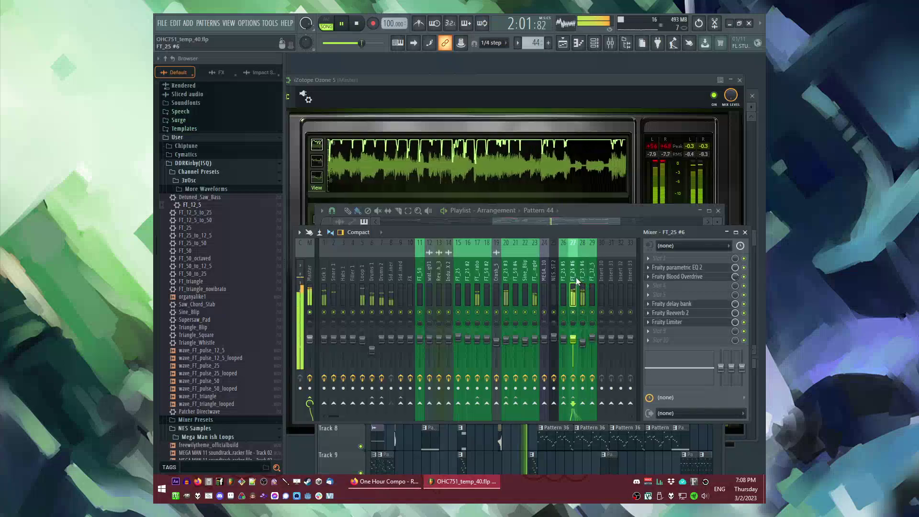
left_click(669, 322)
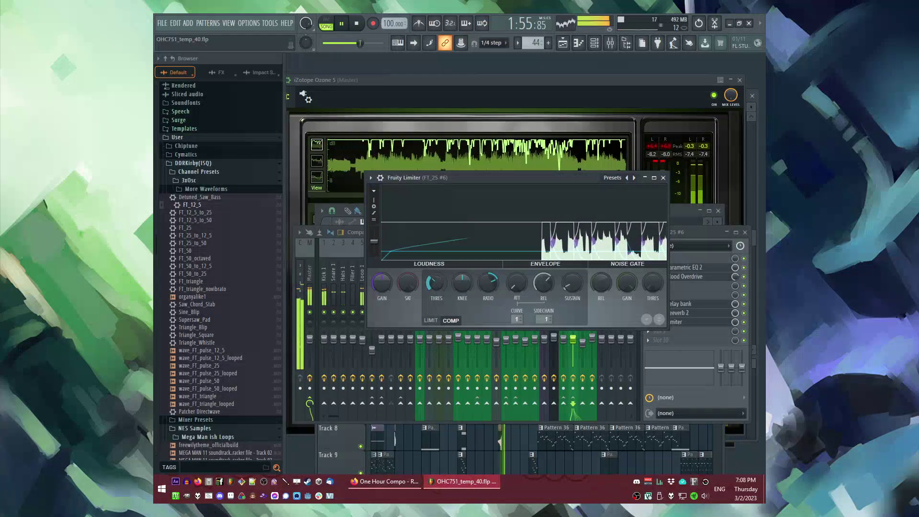
left_click(670, 322)
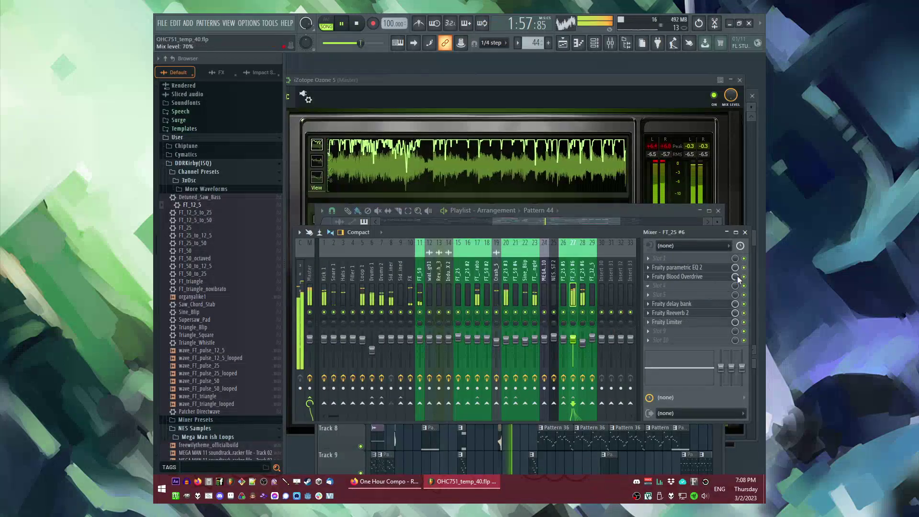
left_click(682, 322)
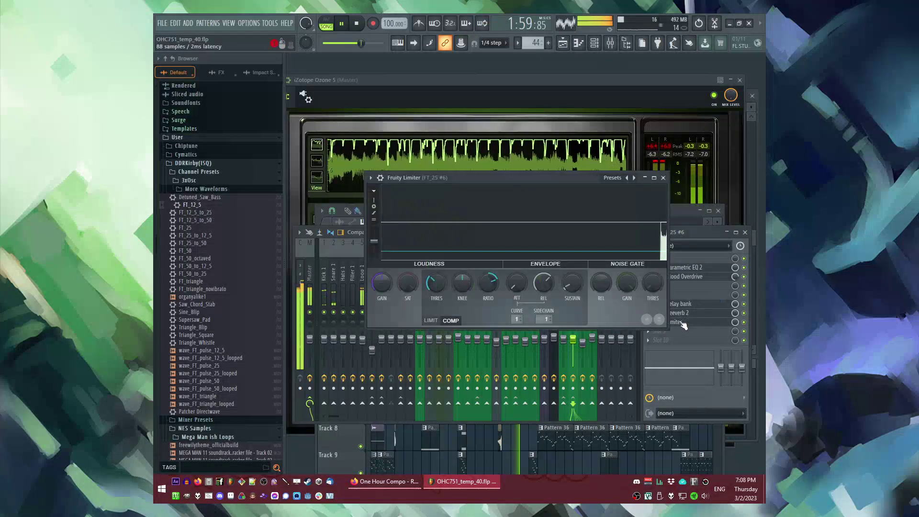
mouse_move(432, 289)
left_mouse_down()
mouse_move(432, 258)
mouse_move(436, 300)
left_mouse_up()
key("Escape")
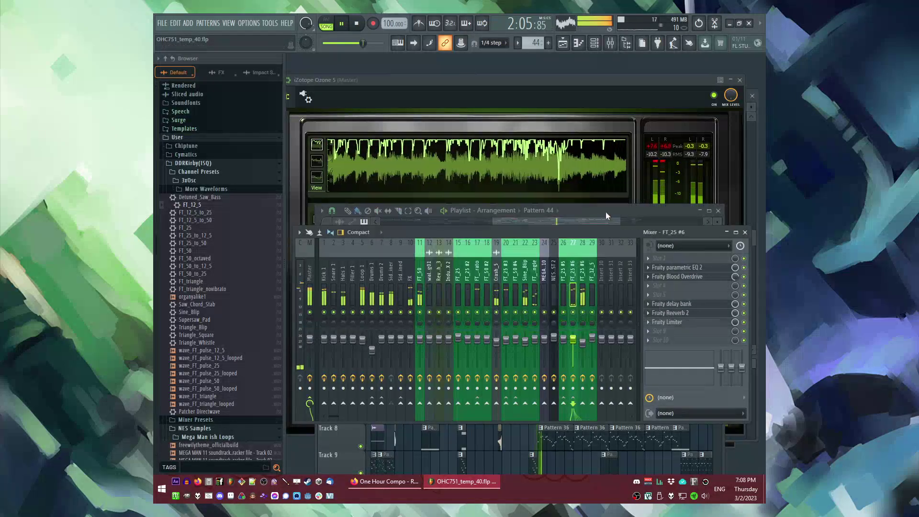
Step: Save the project as OHC751_temp_40.flp and jump song playback ahead to about bar 69
left_click(596, 211)
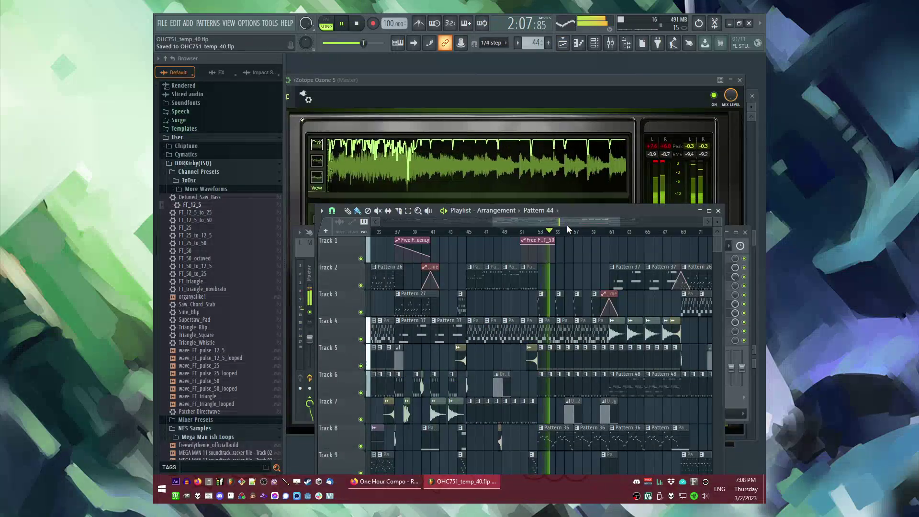
scroll(567, 225, "right", 2)
left_click(569, 232)
scroll(573, 222, "right", 2)
left_click(592, 233)
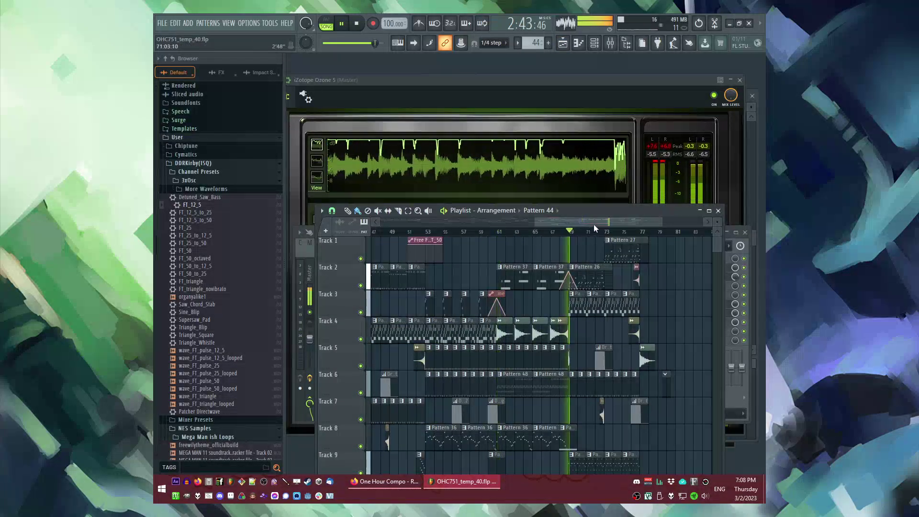
scroll(593, 224, "right", 1)
scroll(593, 235, "right", 2)
Step: Set the FT_triangle_novibrato mixer track volume to 101% and the Kick 1 track volume to 102%
key("F9")
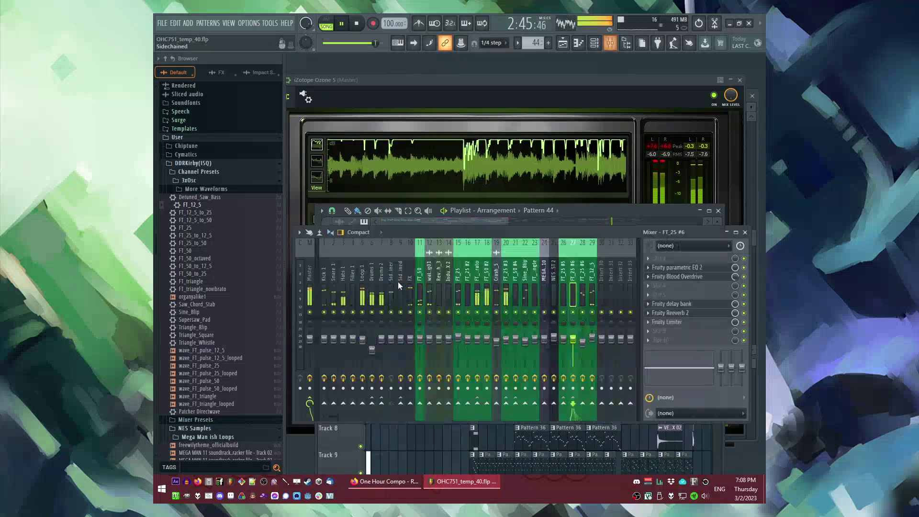
left_click(325, 299)
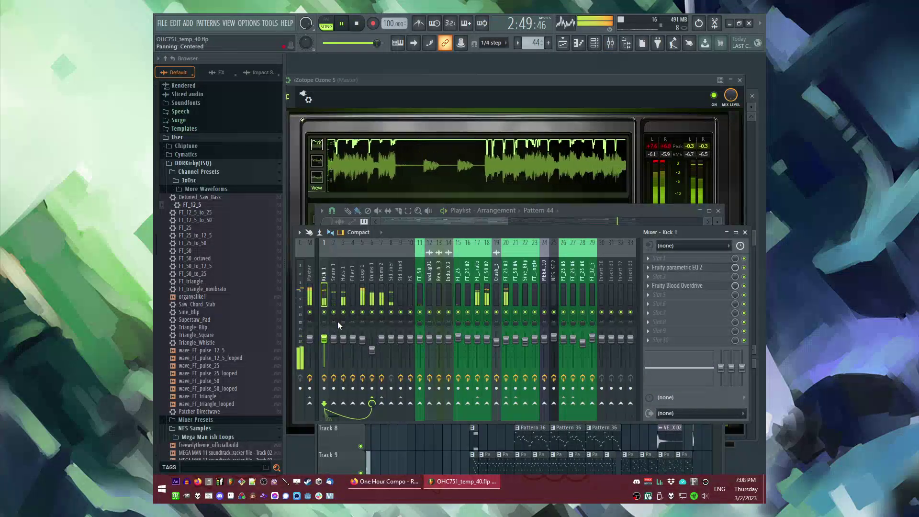
left_click(477, 316)
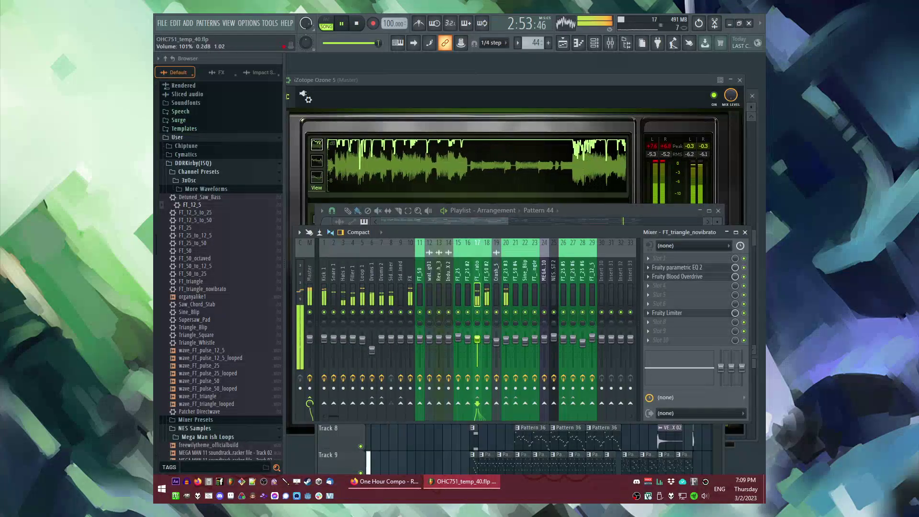
left_click(324, 330)
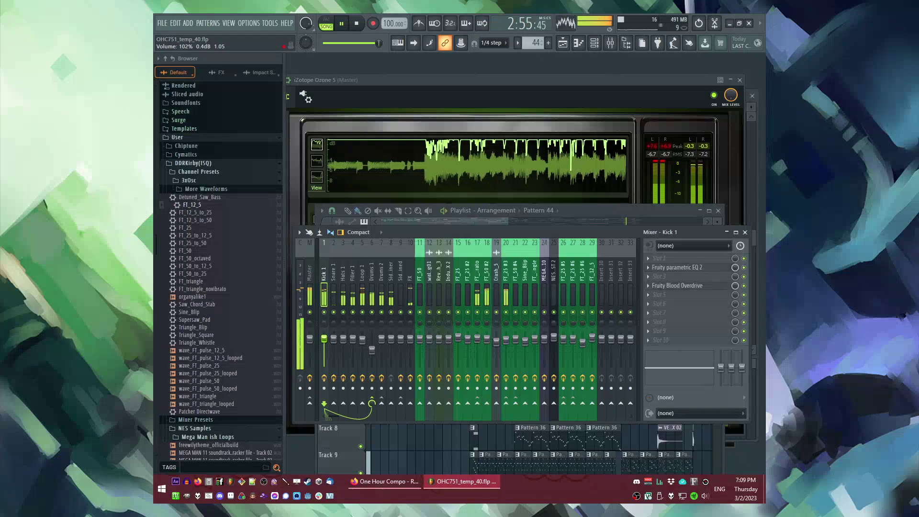
Step: Set EQ band 2 on the FT_50 #2 mixer track to -2.8 dB at 154 Hz and its volume to 97%
left_click(455, 225)
key("F9")
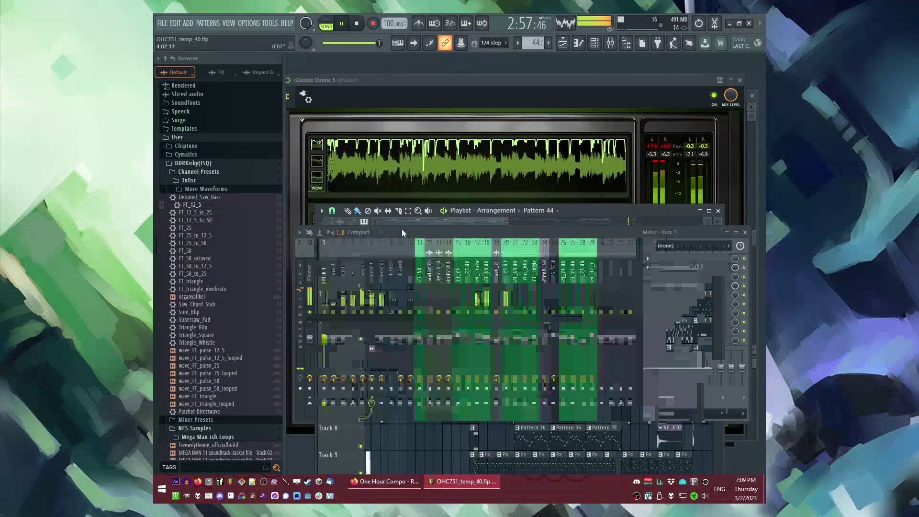
left_click(487, 299)
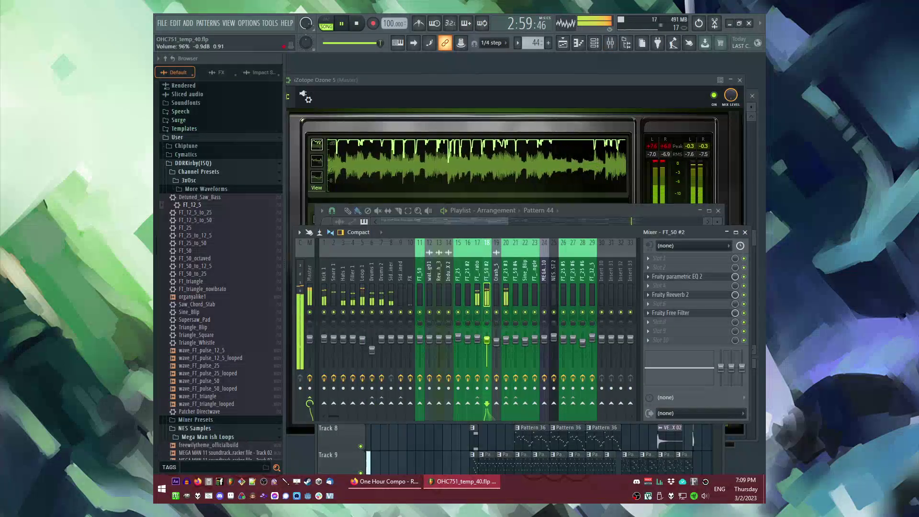
left_click(676, 276)
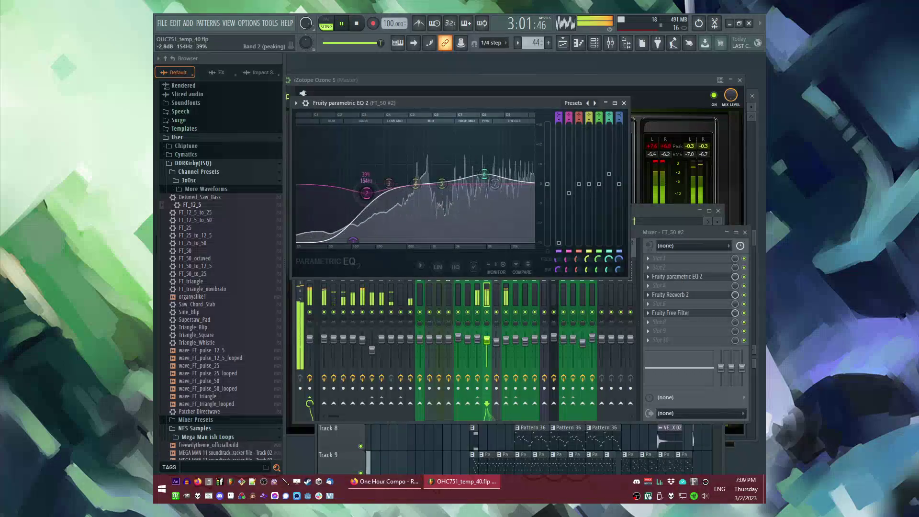
left_click(487, 340)
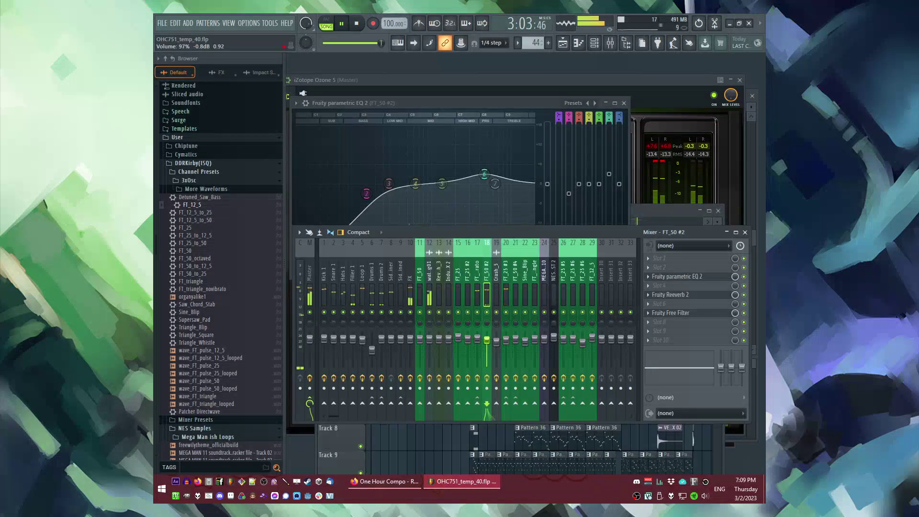
Step: Replay the intro from bar 5 and set the channel volumes of waldorf_bing01 to 82% and waldorf_bing01 #2 to 84%
key("F5")
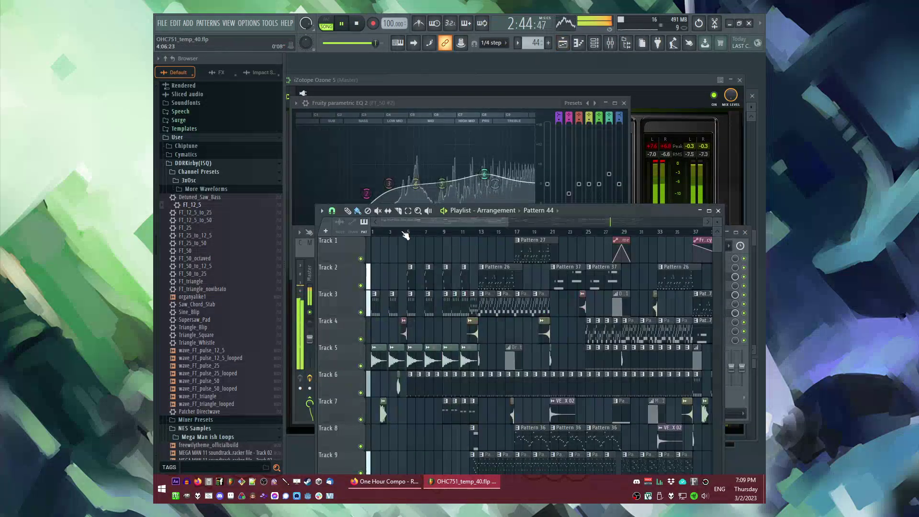
left_click(411, 233)
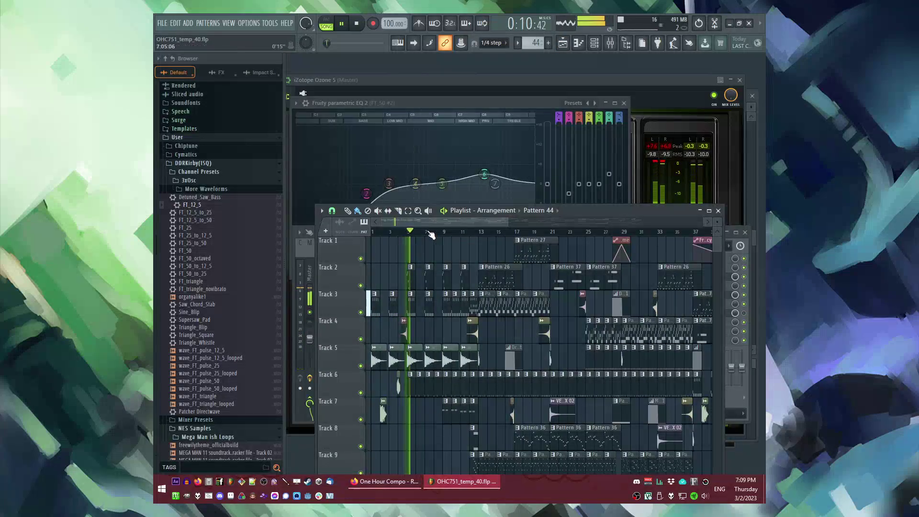
left_click(431, 234)
scroll(431, 234, "up", 2)
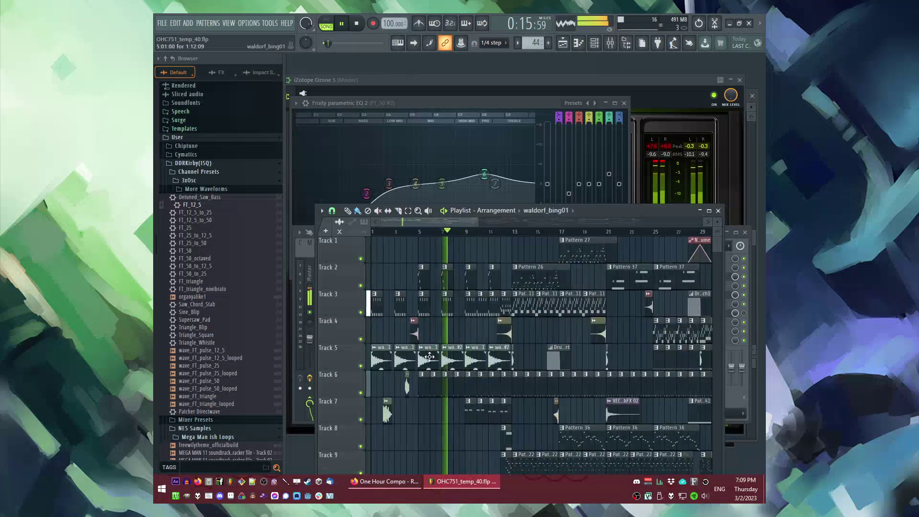
double_click(452, 354)
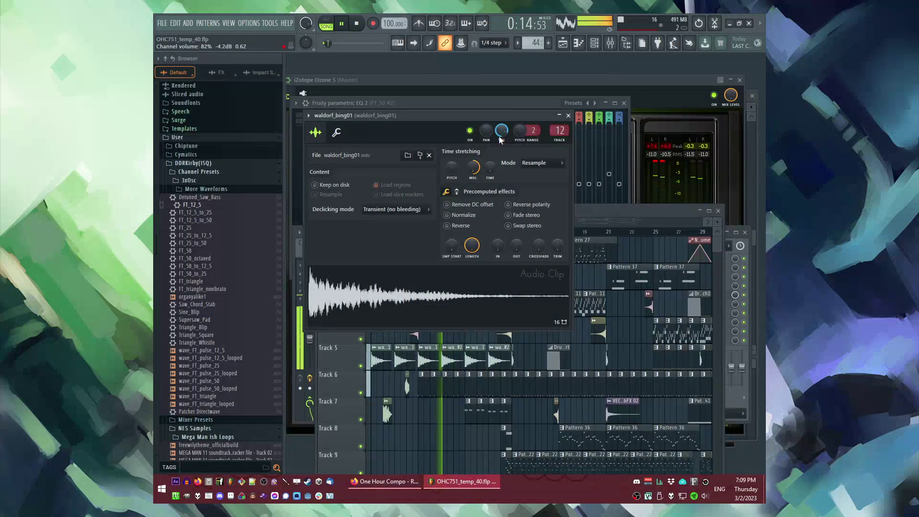
double_click(476, 344)
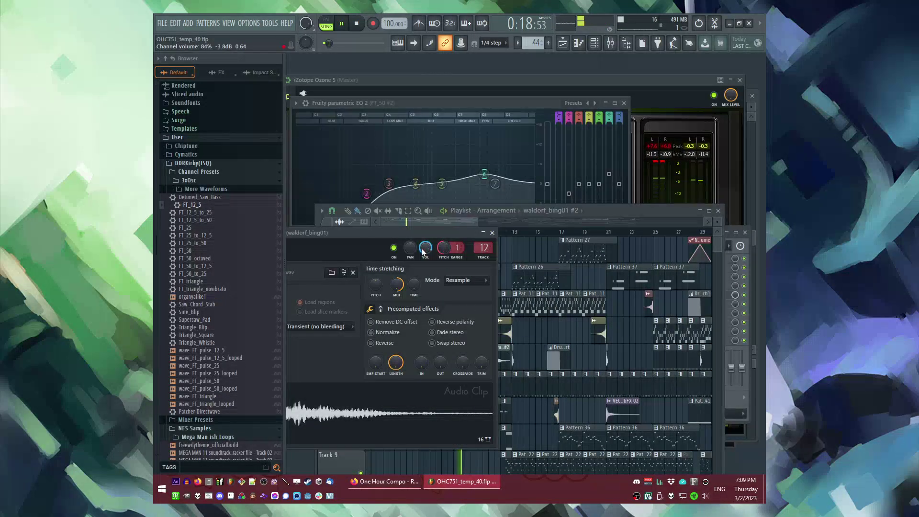
left_click(504, 319)
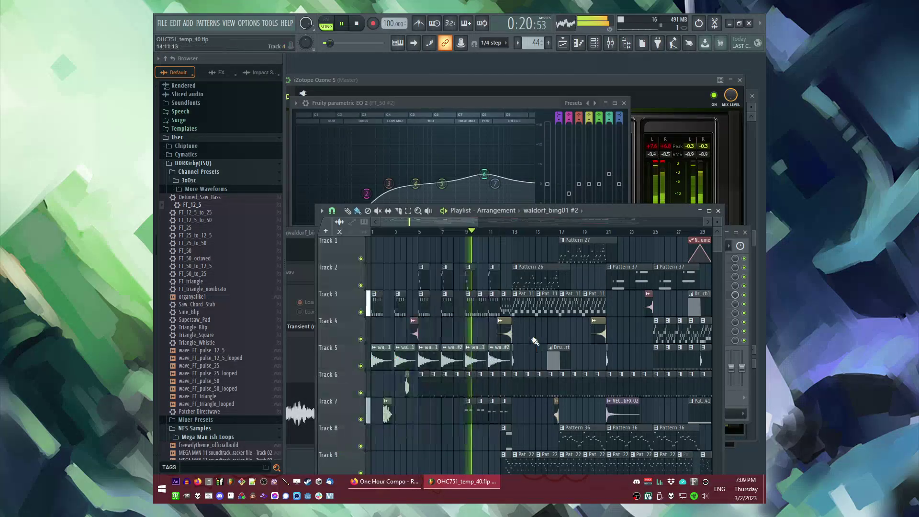
Step: Replay from bar 2, set the jp_weird_04 clip's channel volume to 58% and check the RevCrash_3 clip's settings
scroll(383, 232, "up", 2)
left_click(391, 232)
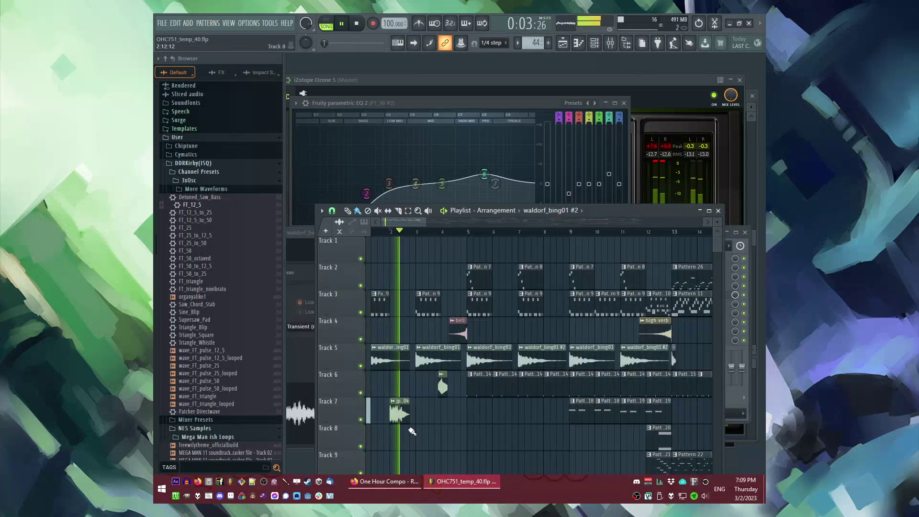
double_click(400, 408)
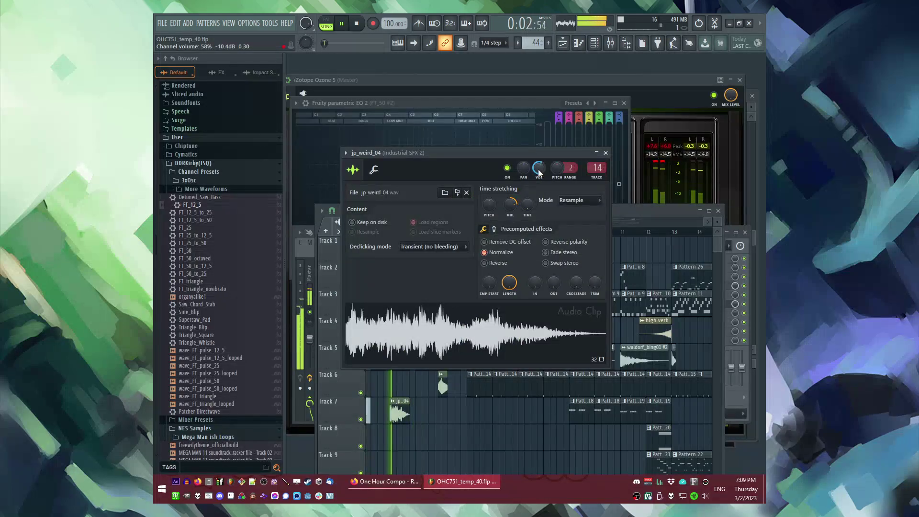
left_click(509, 438)
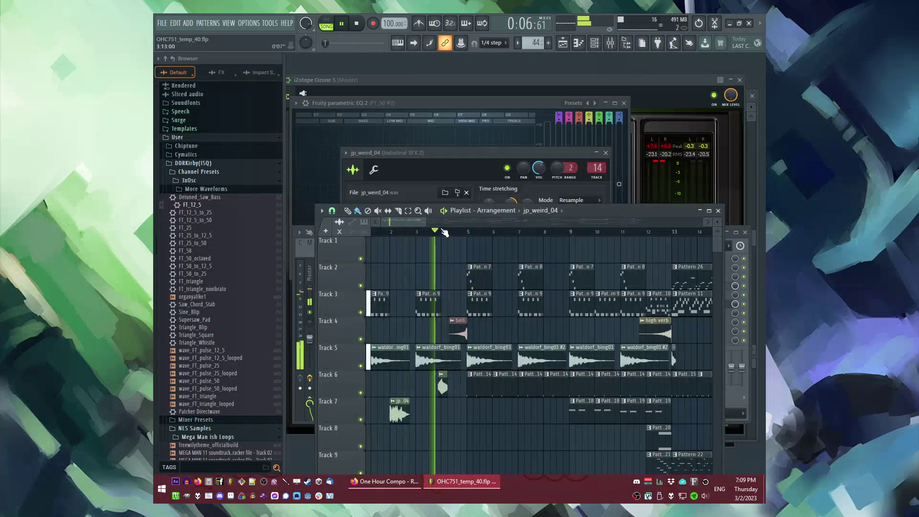
double_click(443, 386)
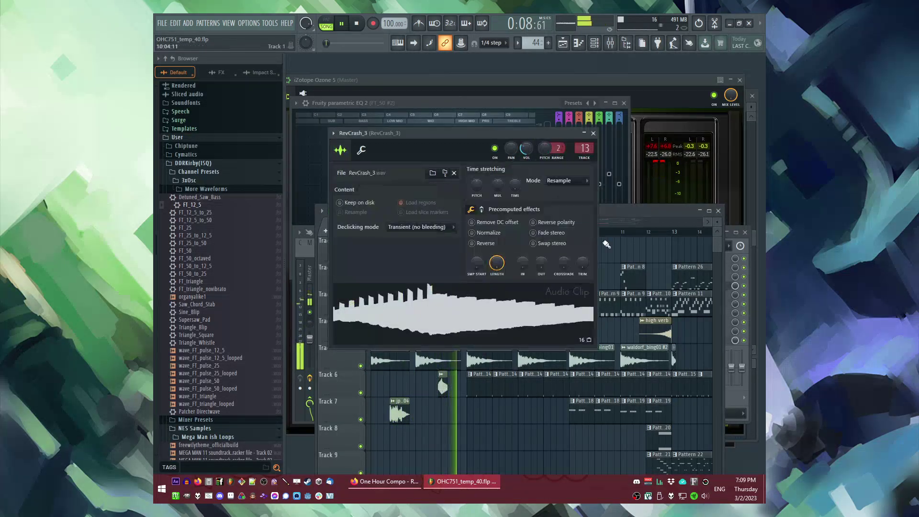
left_click(588, 288)
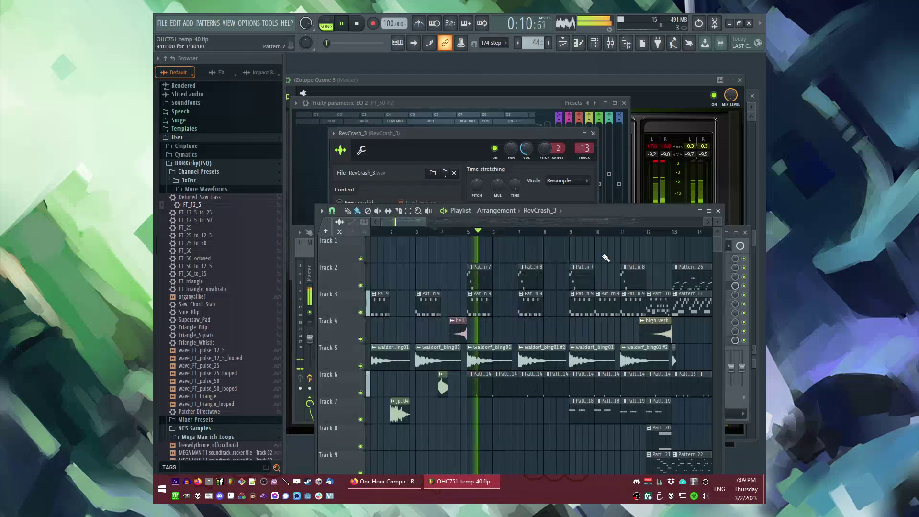
Step: Play from about bar 9 and examine the FT_25 channel of Pattern 18
left_click_drag(576, 231, 544, 251)
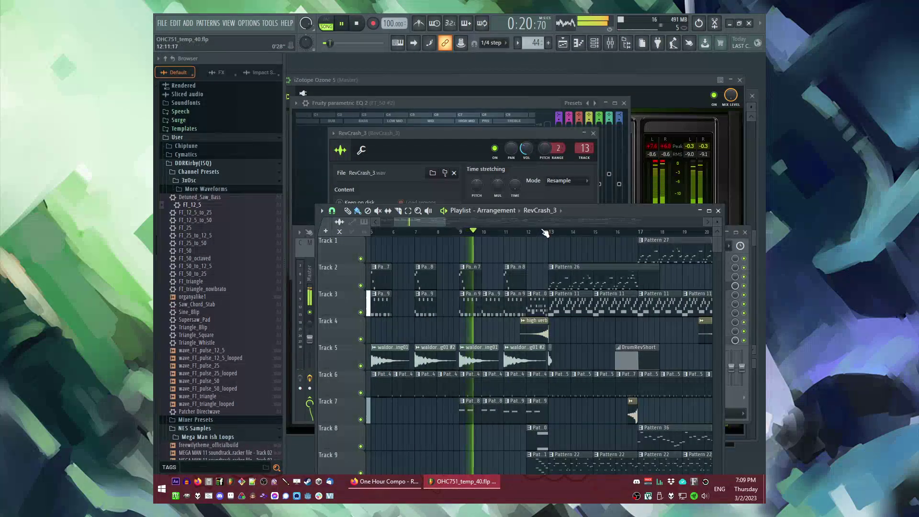
double_click(467, 415)
key("F6")
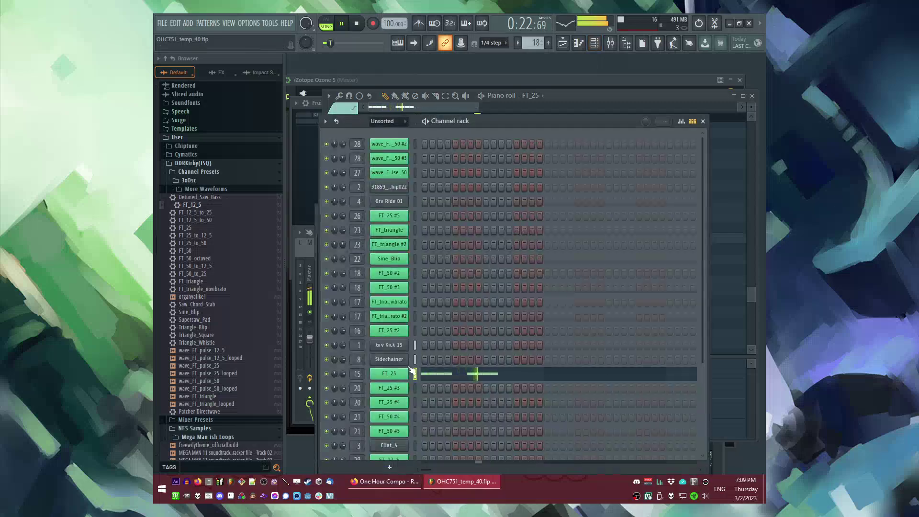
key("F5")
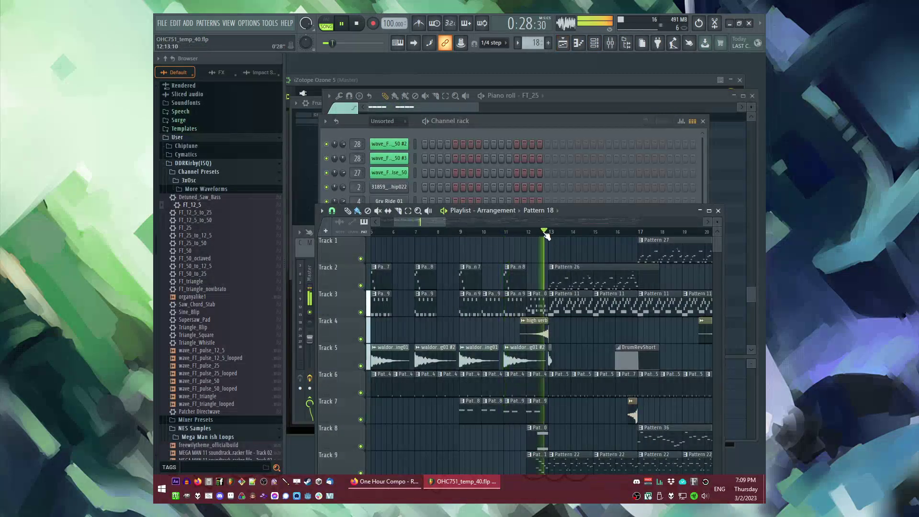
Step: Play several passages up to the middle of the arrangement, check the master levels in Ozone 5 and replay from bar 33
left_click_drag(442, 229, 518, 228)
left_click(503, 231)
scroll(529, 236, "right", 4)
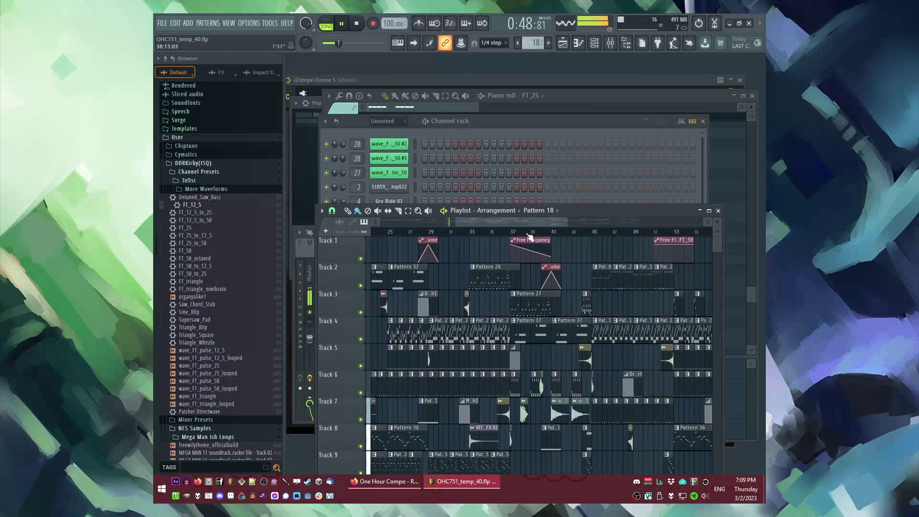
scroll(537, 239, "right", 4)
scroll(538, 225, "left", 4)
left_click(486, 231)
left_click(521, 79)
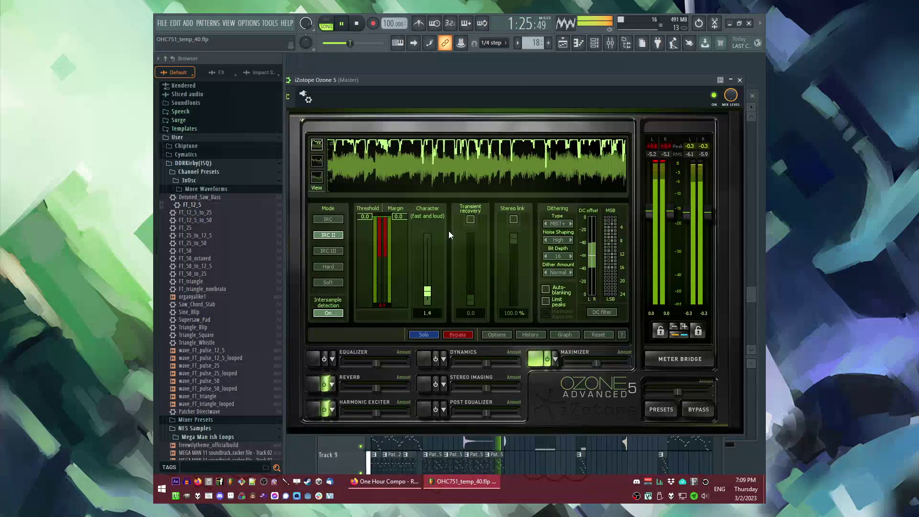
key("F5")
left_click(470, 234)
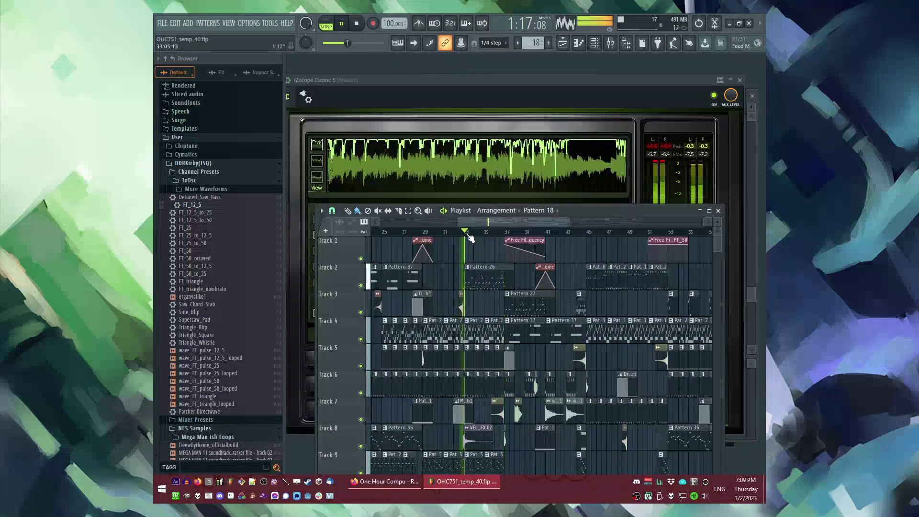
Step: In the EQ of Pattern 42's FT_25 #5 channel, lower band 6 to about -12 dB near 13.8 kHz and band 2 at the lowest frequencies
key("F9")
key("F9")
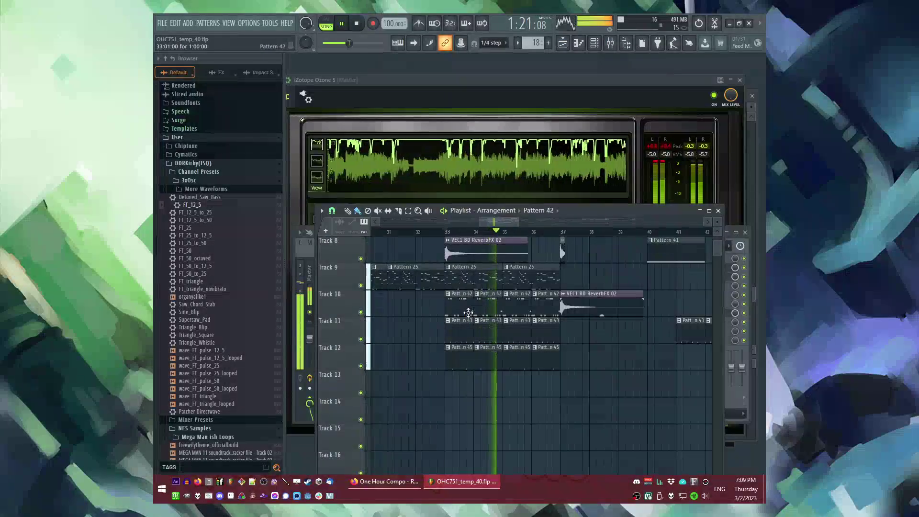
double_click(467, 312)
key("F6")
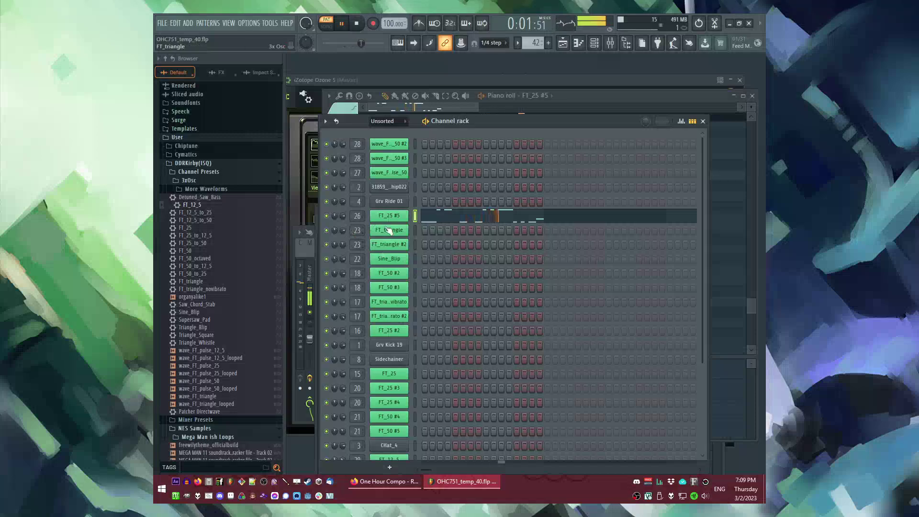
key("F9")
left_click(707, 270)
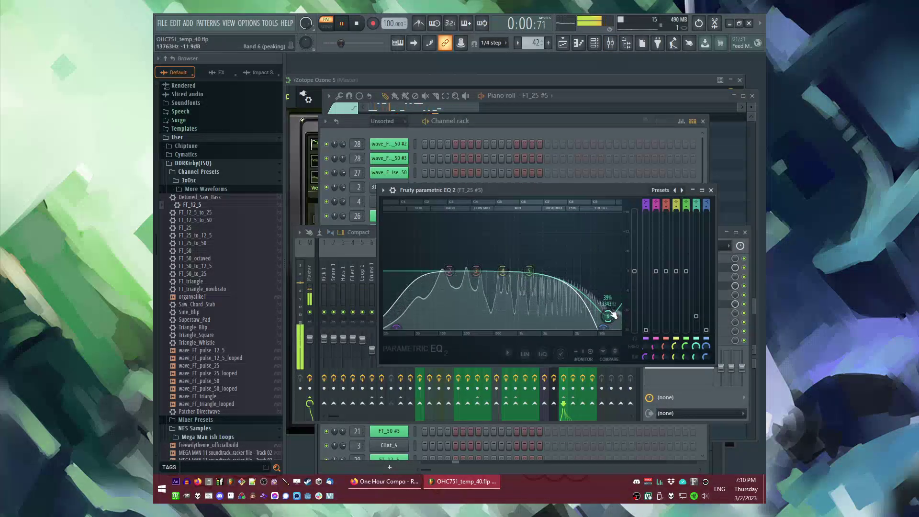
left_click_drag(450, 272, 385, 306)
Step: Replay the song from about bar 33 and set band 6 of the FT_25 #5 EQ to -3.7 dB at 10157 Hz
key("F5")
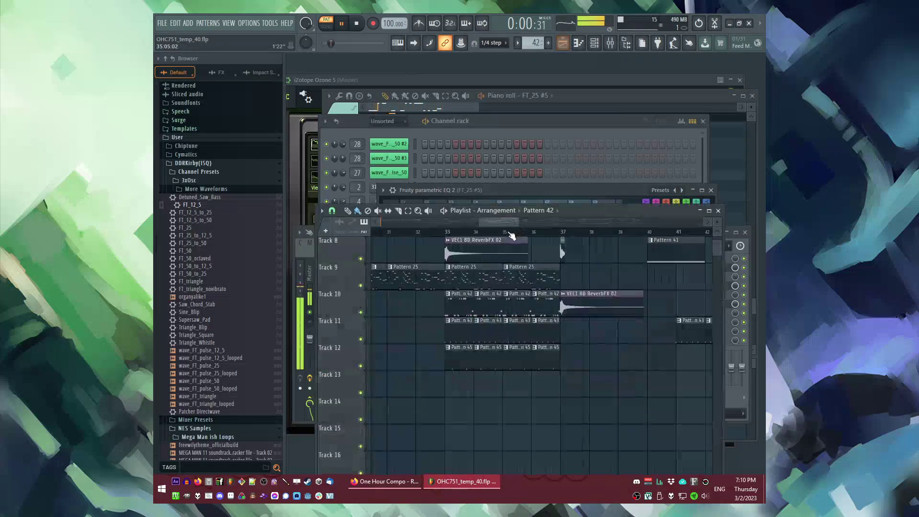
scroll(551, 268, "up", 5)
key("F9")
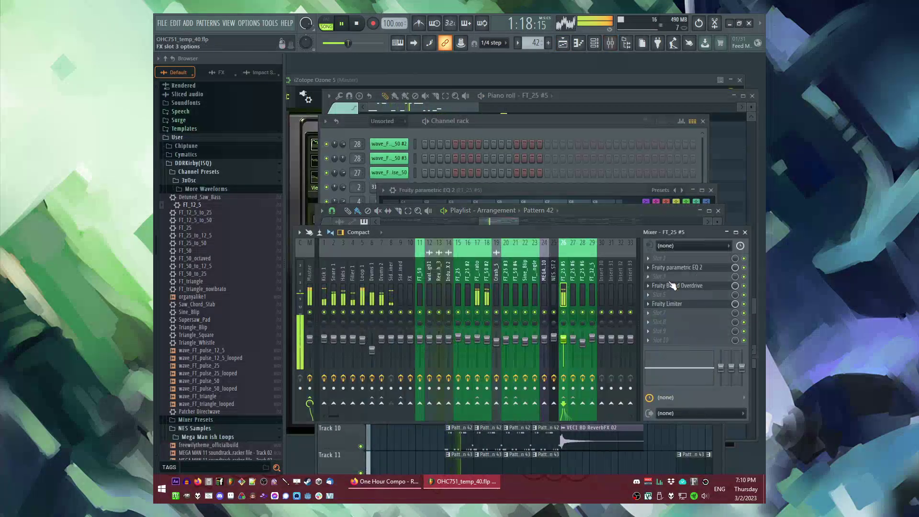
left_click(660, 269)
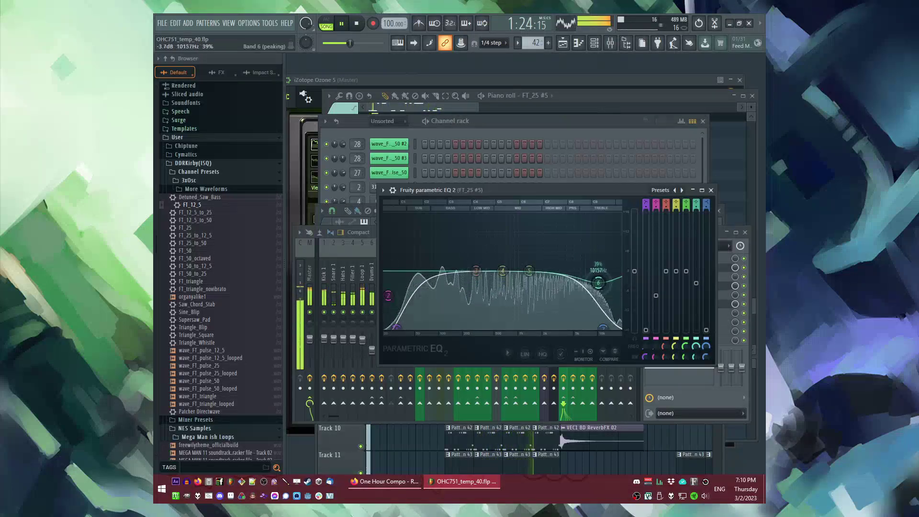
Step: Make the Pattern 27 clip at bar 37 unique and open its notes for editing
key("F5")
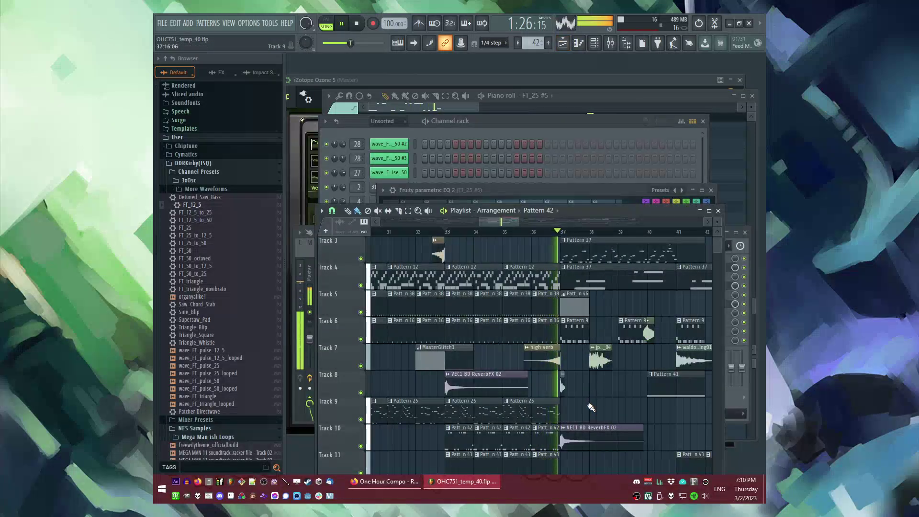
scroll(591, 406, "up", 2)
scroll(522, 232, "down", 3)
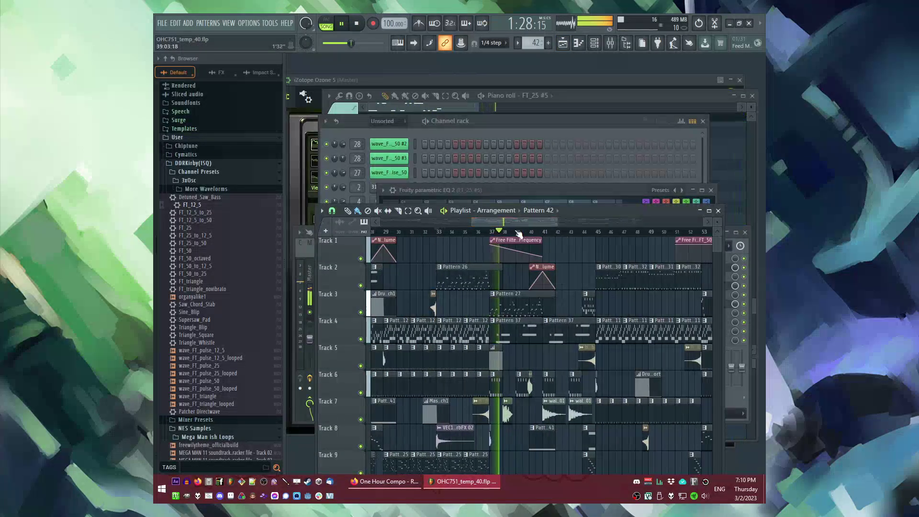
scroll(509, 278, "down", 1)
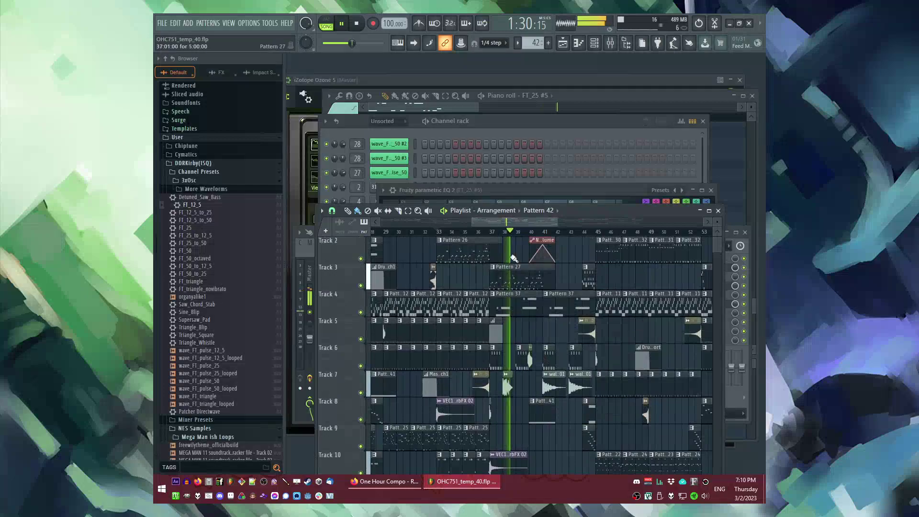
scroll(551, 233, "up", 3)
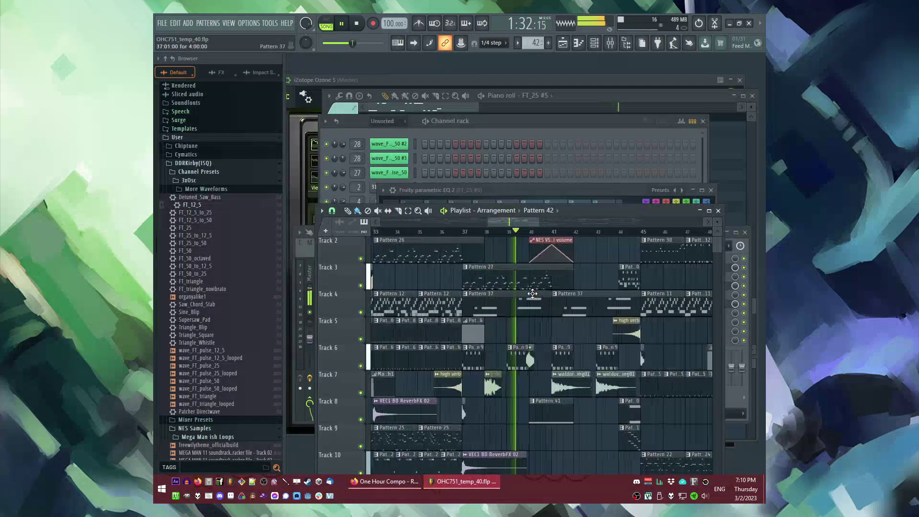
left_click(446, 268)
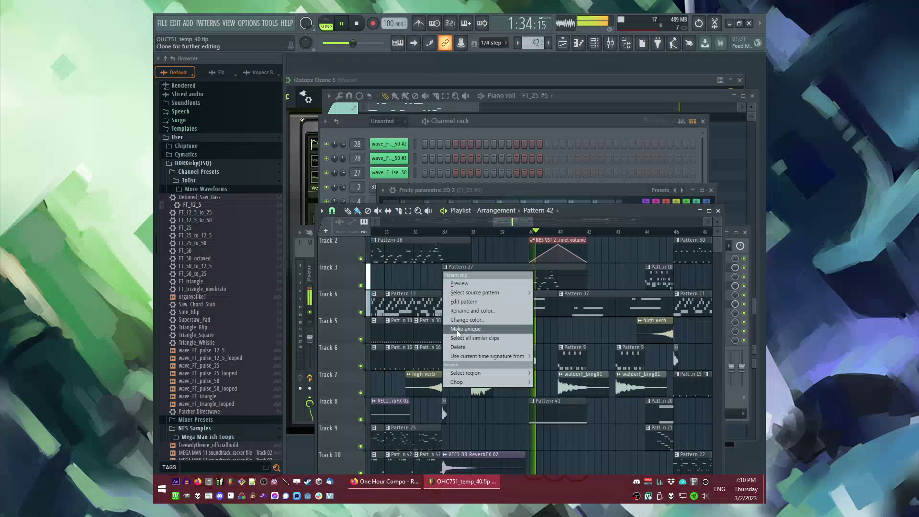
left_click(459, 281)
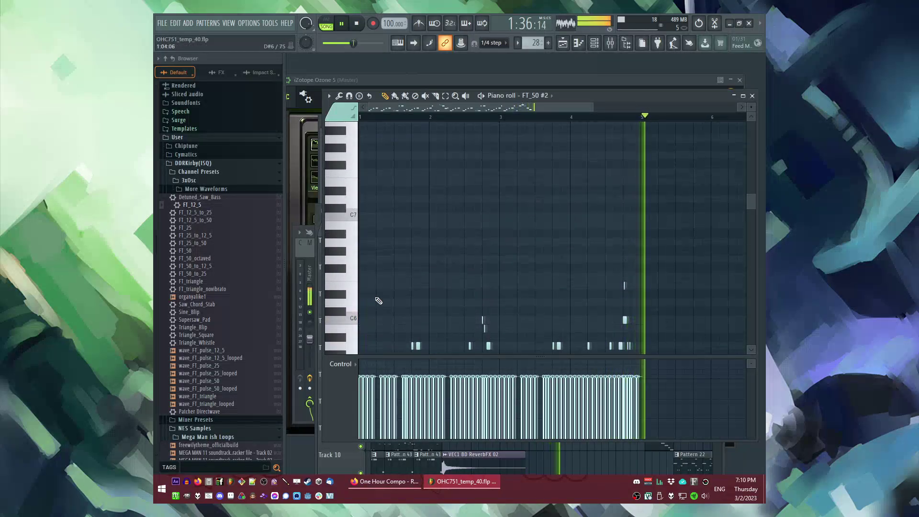
Step: Clone the FT_50 #3 channel, copy its notes into the clone and shift them later in time as an additional echo
scroll(418, 248, "up", 4)
key("Down")
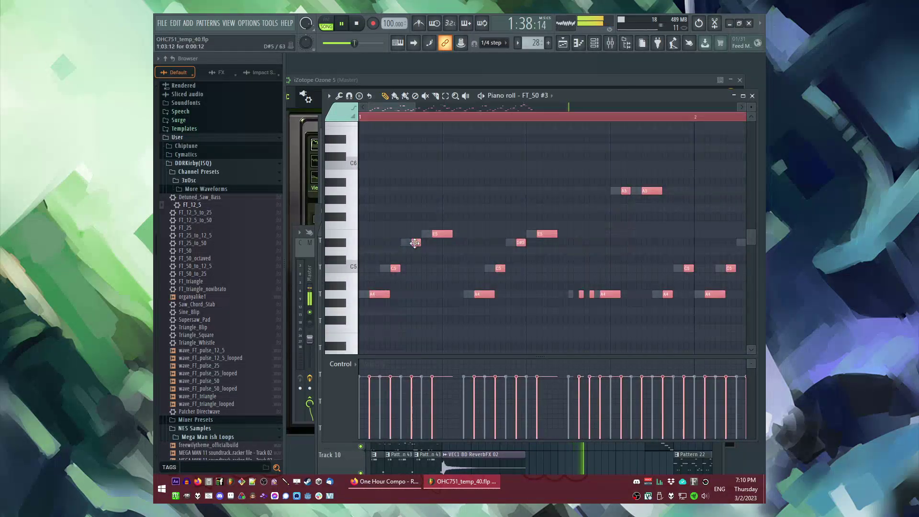
key("F6")
key("Down")
key("Down")
key("Down")
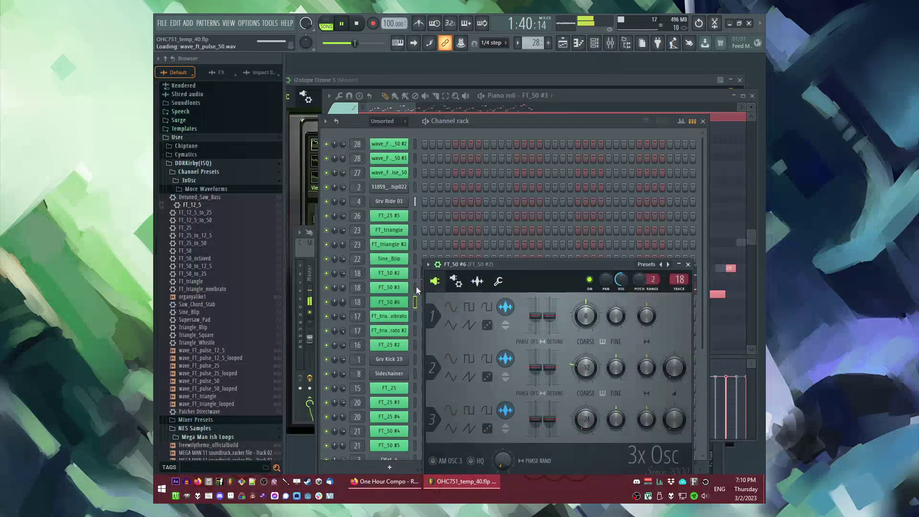
key("F7")
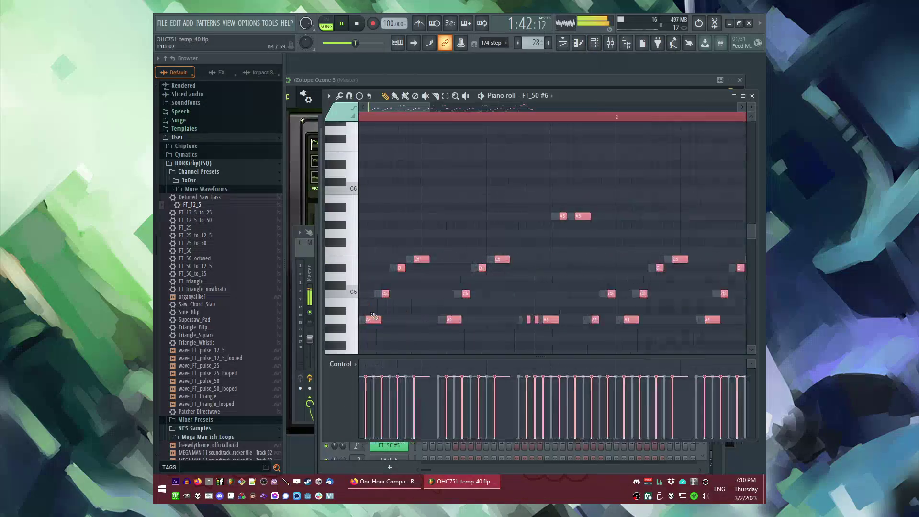
key("l")
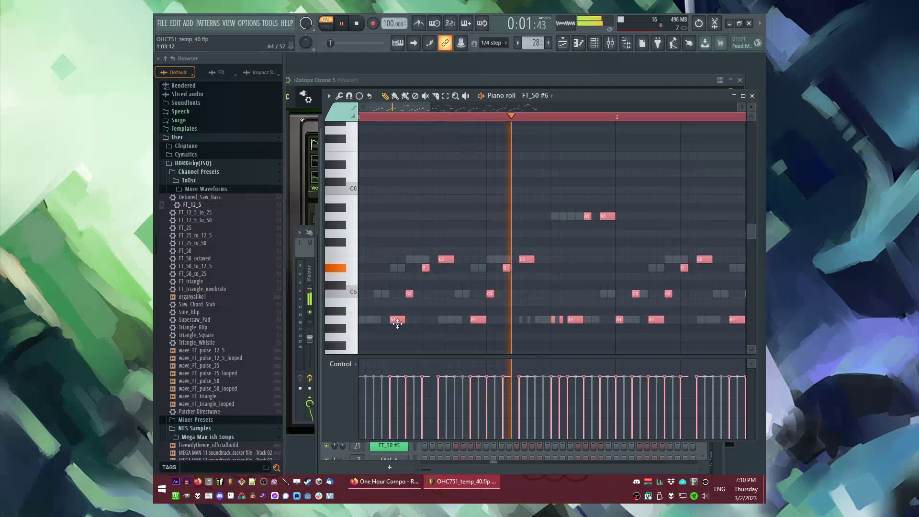
Step: Set the cloned FT_50 channel's volume to 36% and oscillator 1's fine pitch to -8 cents while replaying the section
key("F6")
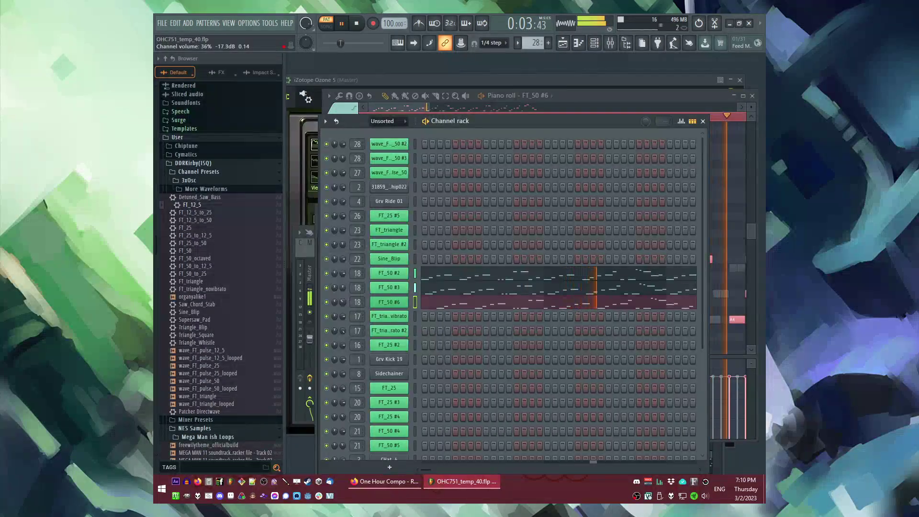
key("F5")
key("l")
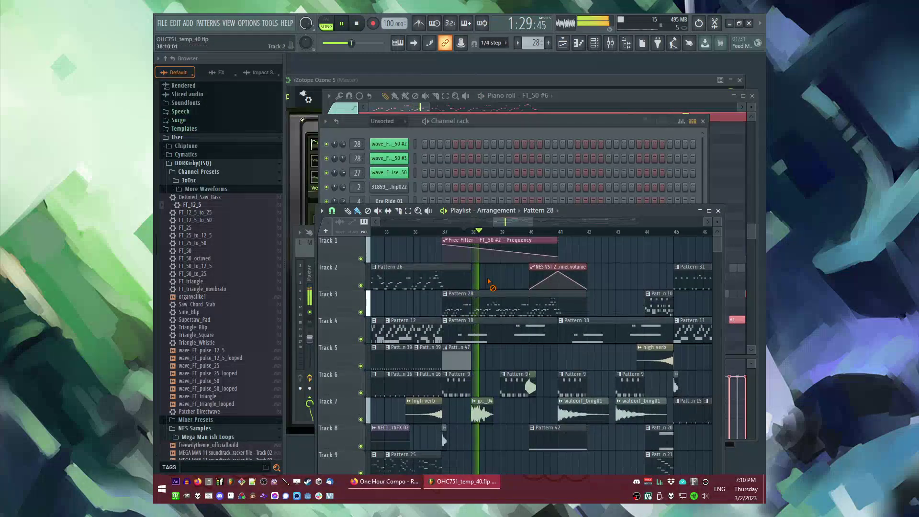
key("F6")
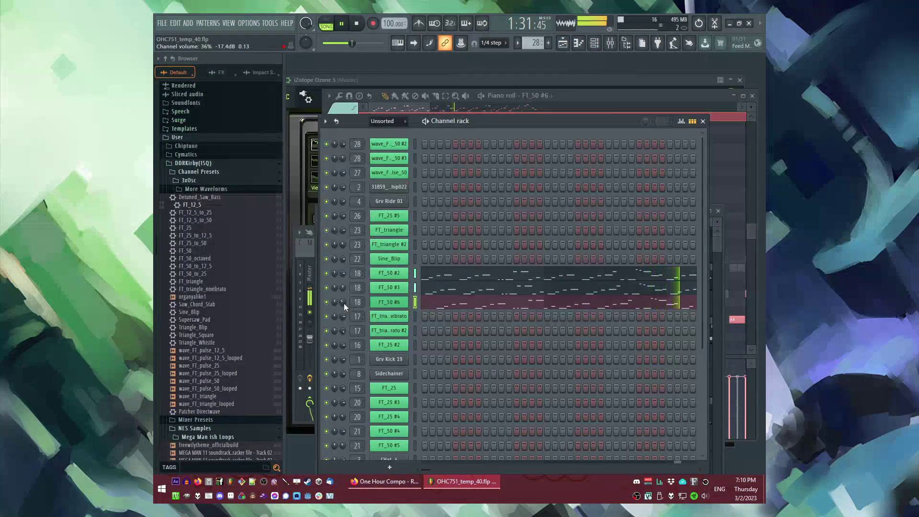
left_click(400, 301)
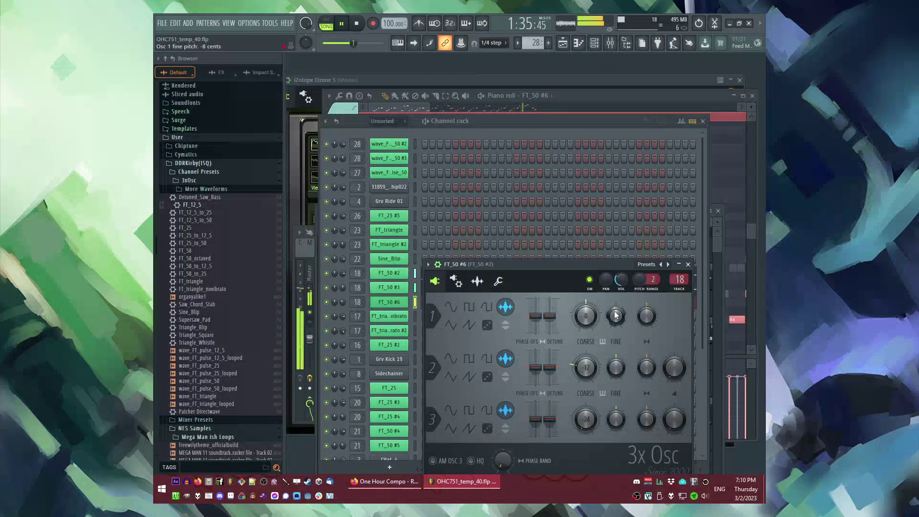
key("F5")
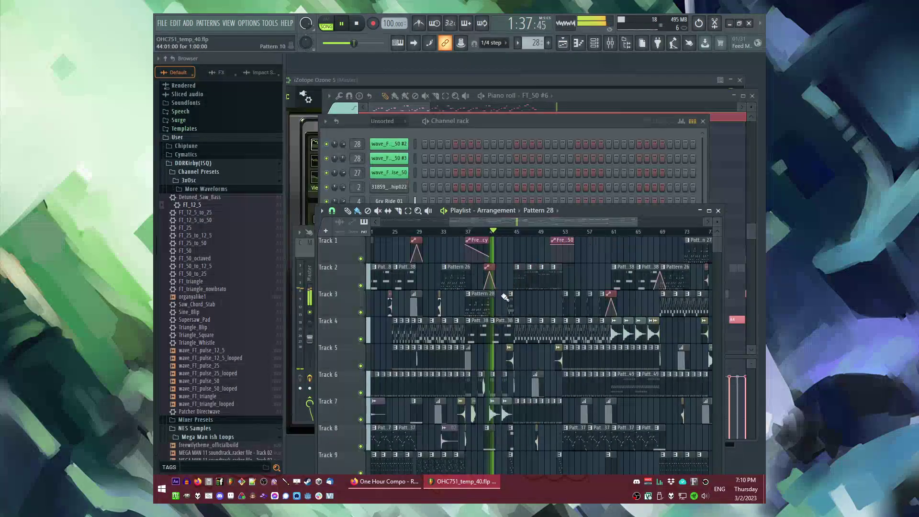
Step: Reopen the notes of Pattern 28 and set the FT_50 #6 channel volume to 48%
scroll(506, 301, "up", 3)
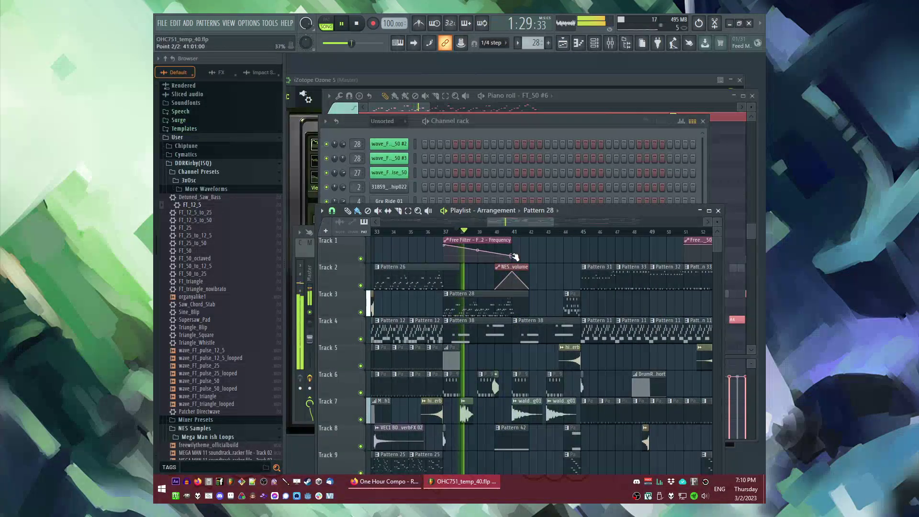
double_click(488, 300)
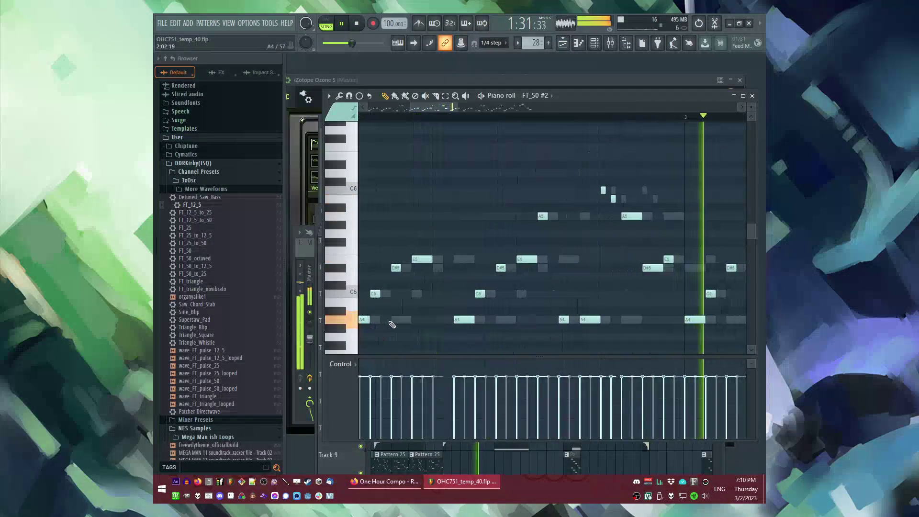
scroll(383, 314, "up", 2)
key("F6")
key("l")
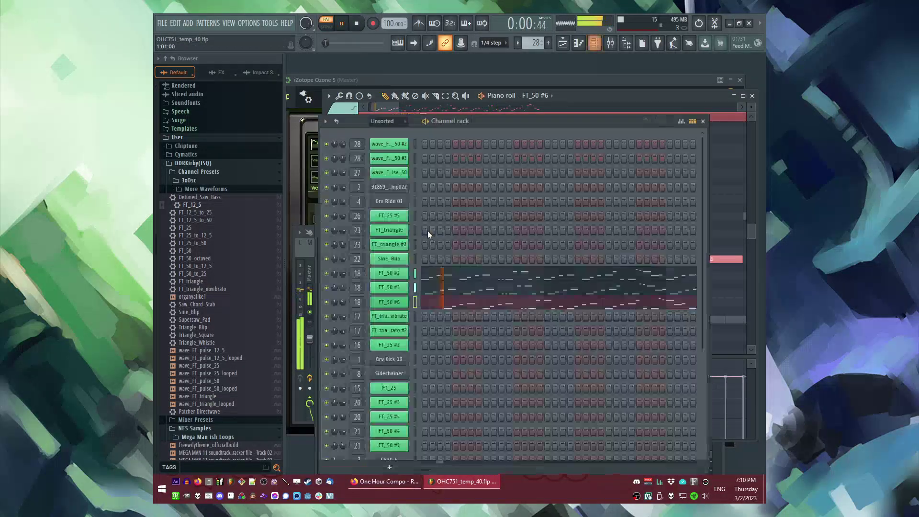
left_click_drag(343, 302, 343, 321)
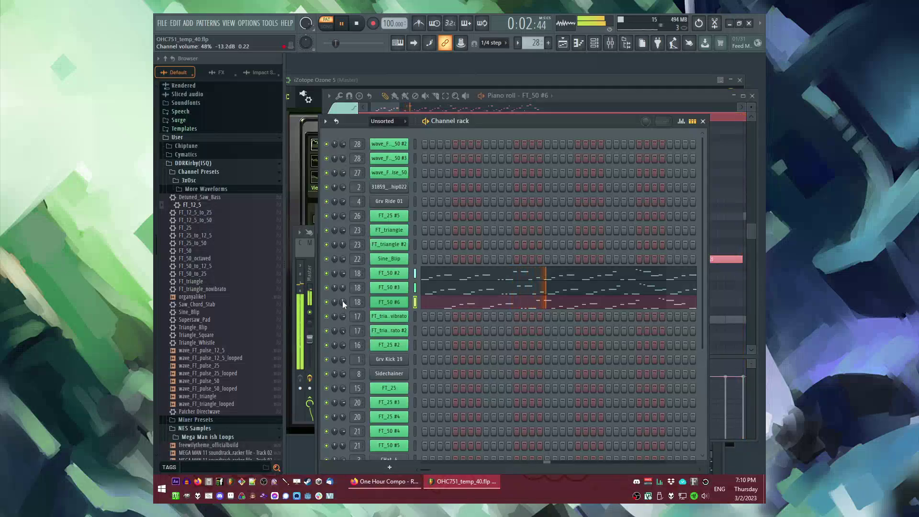
Step: Replay the arrangement from about bar 40 and from about bar 65, and stop playback
key("F5")
left_click(503, 232)
scroll(508, 234, "down", 2)
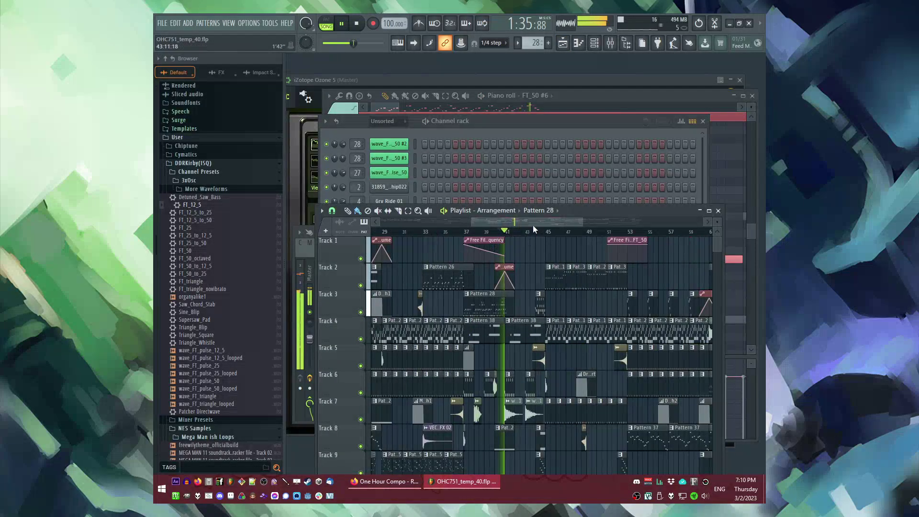
left_click_drag(533, 223, 570, 234)
left_click(581, 231)
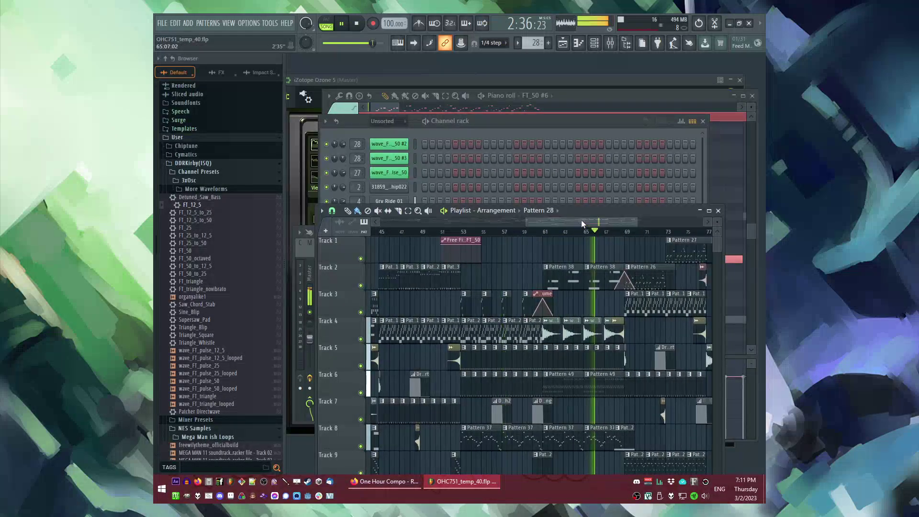
key("space")
Step: Start exporting the song as a WAV file
left_click(162, 23)
mouse_move(204, 120)
left_click(268, 124)
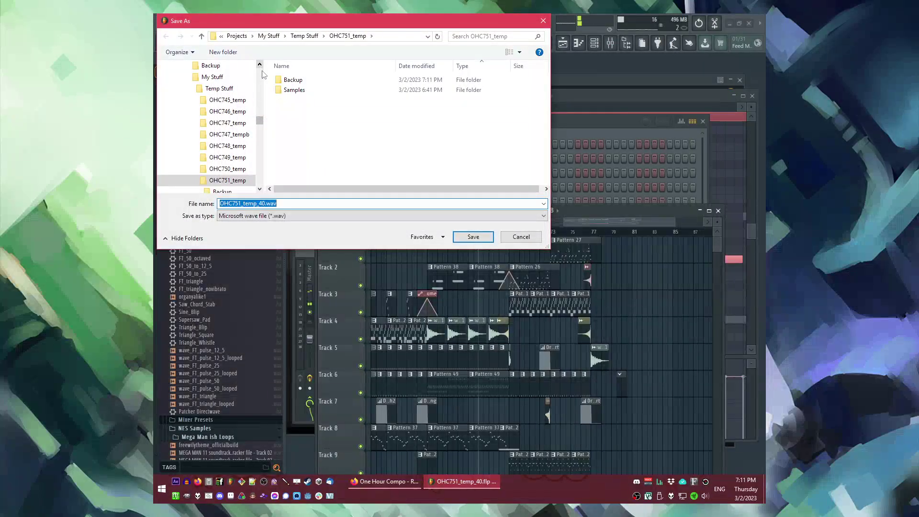